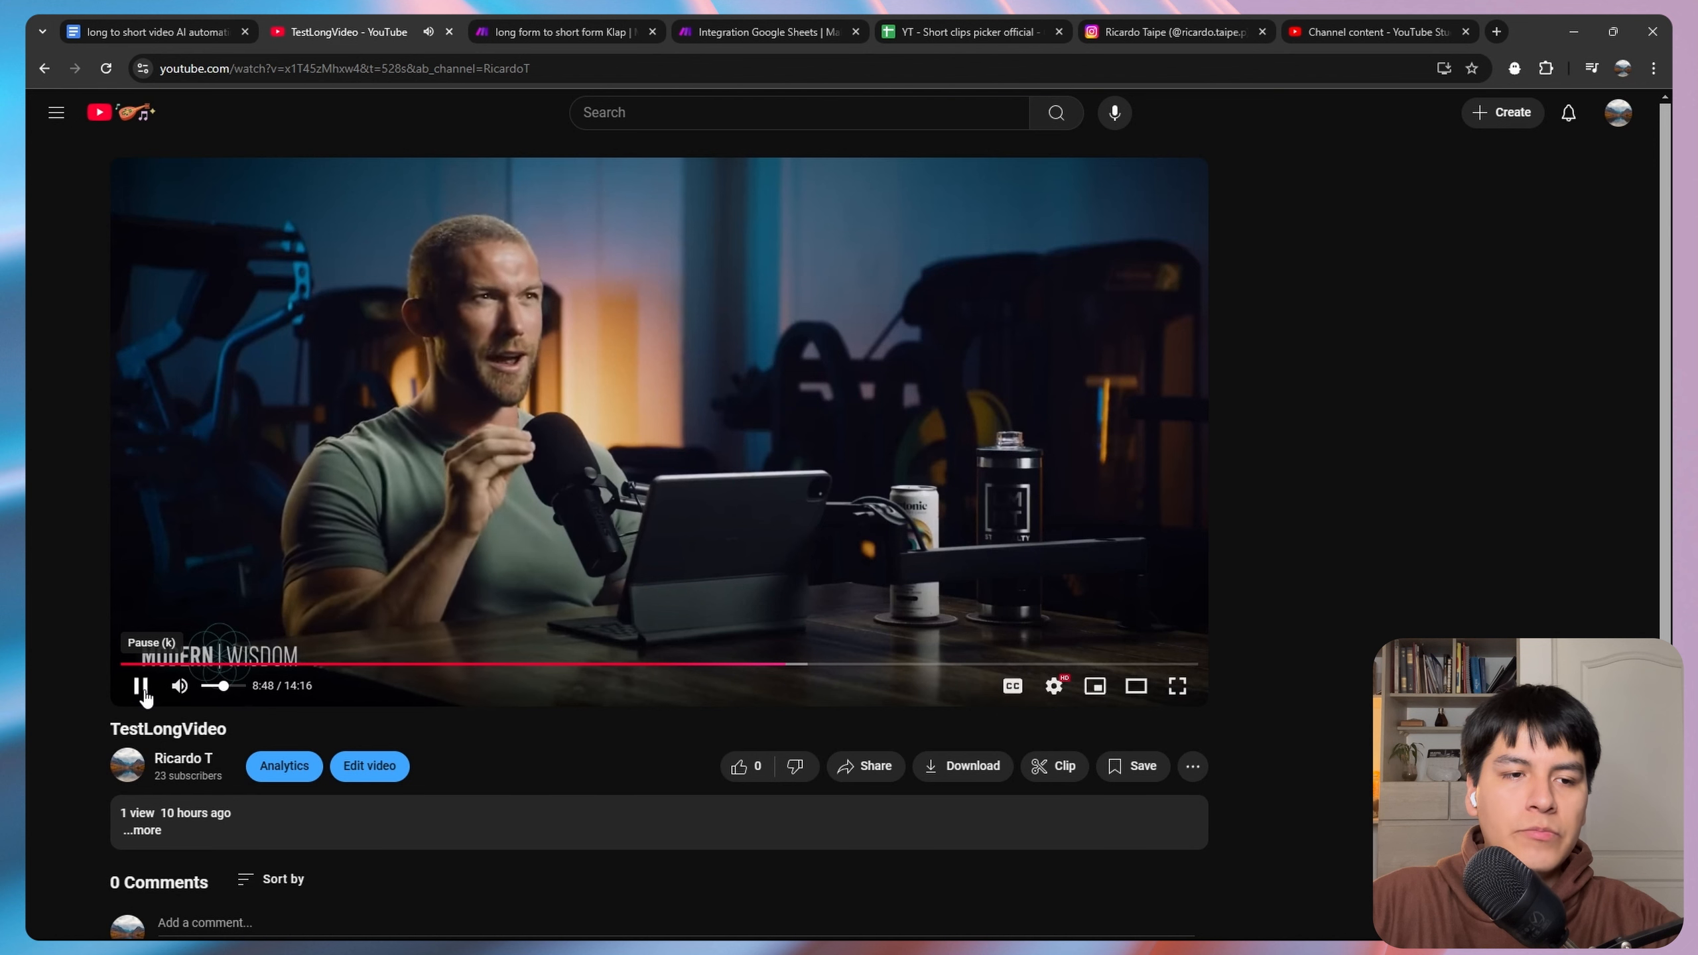
Pause the TestLongVideo source video on YouTube and skim through several points of its timeline.
click(144, 692)
click(643, 667)
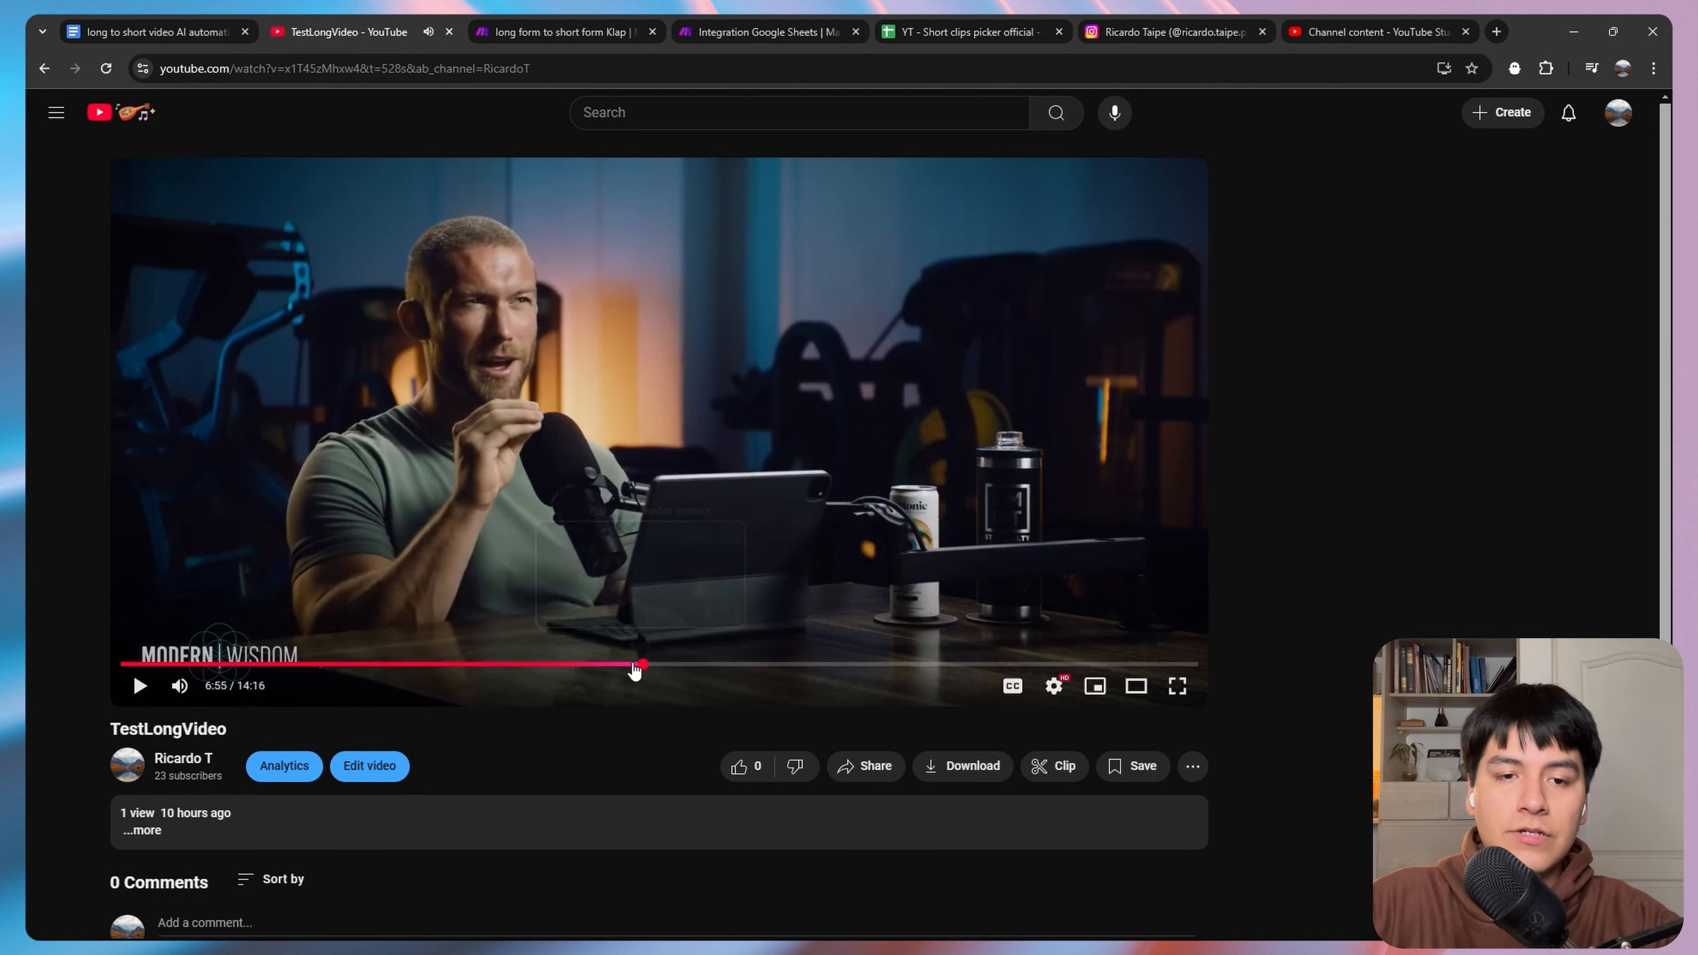
click(266, 667)
click(967, 666)
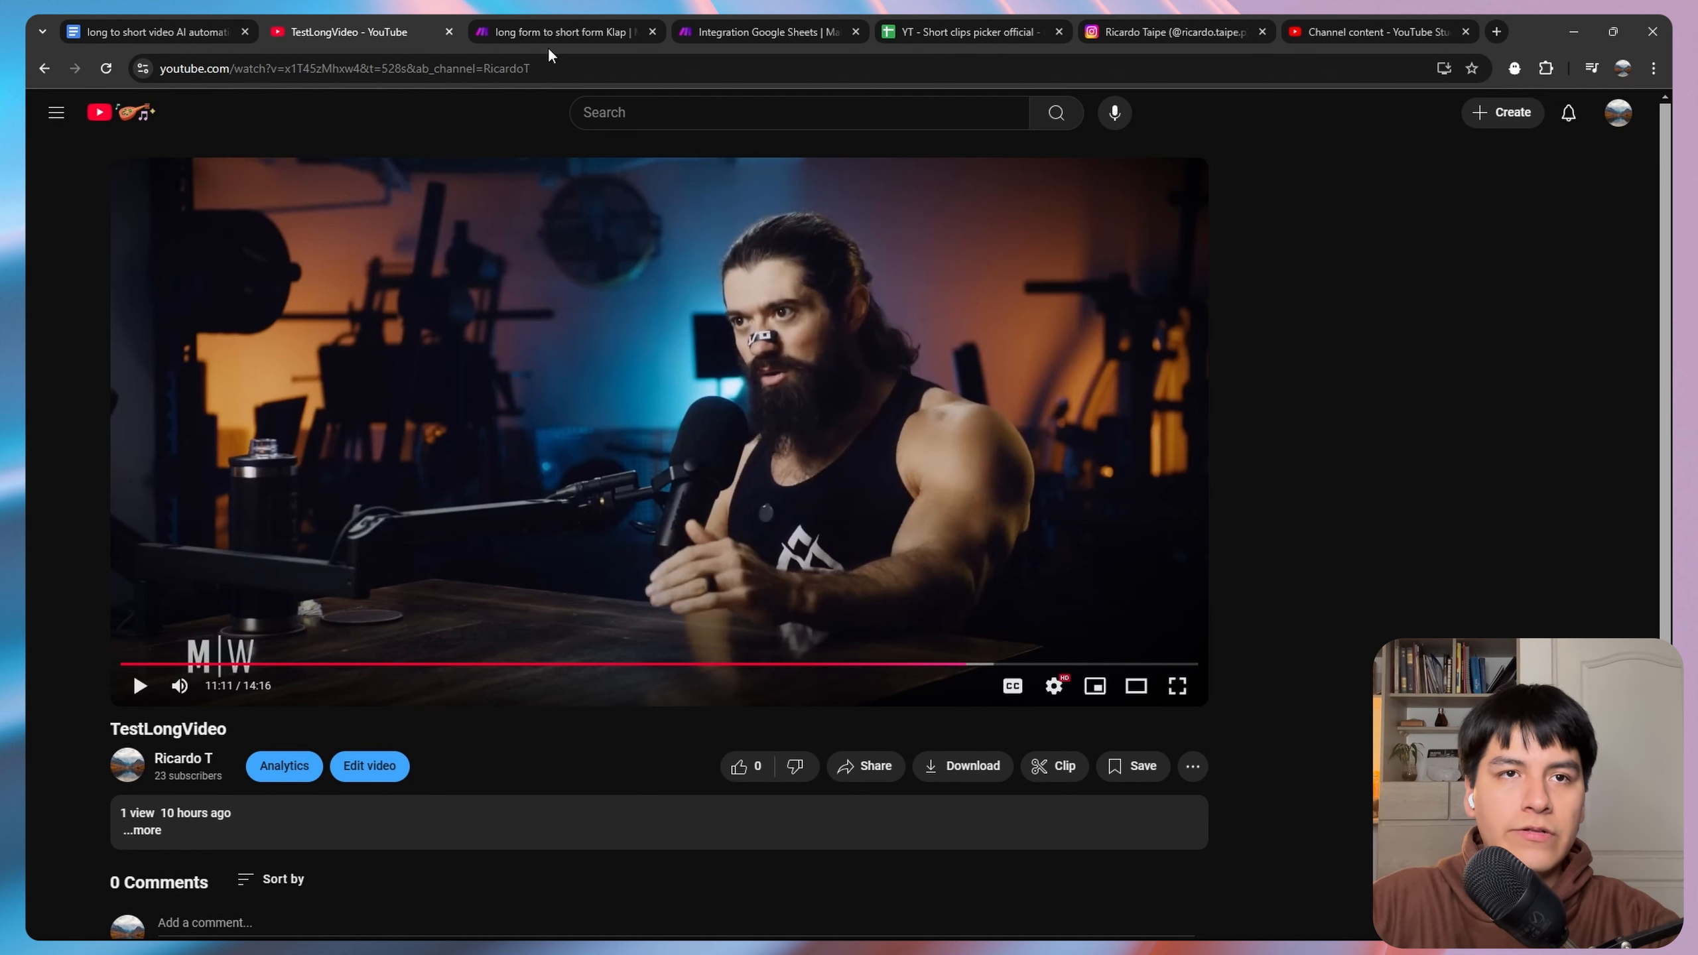
Switch to the "long form to short form Klap" scenario in Make and run it once.
click(558, 32)
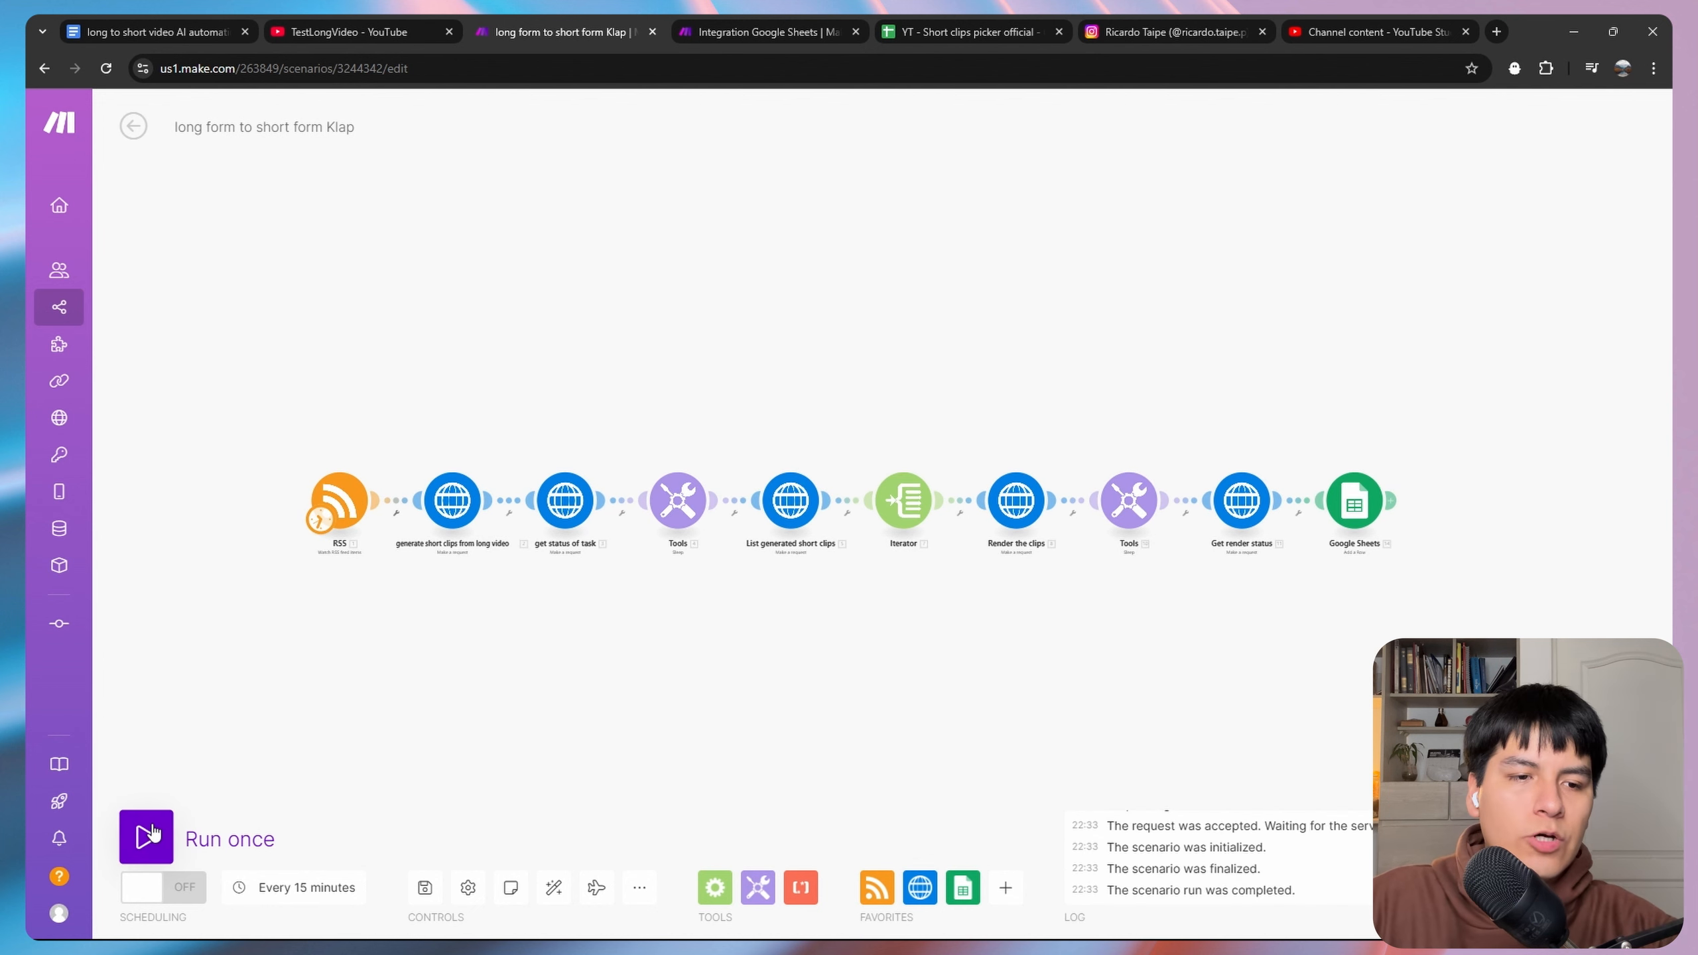
click(152, 836)
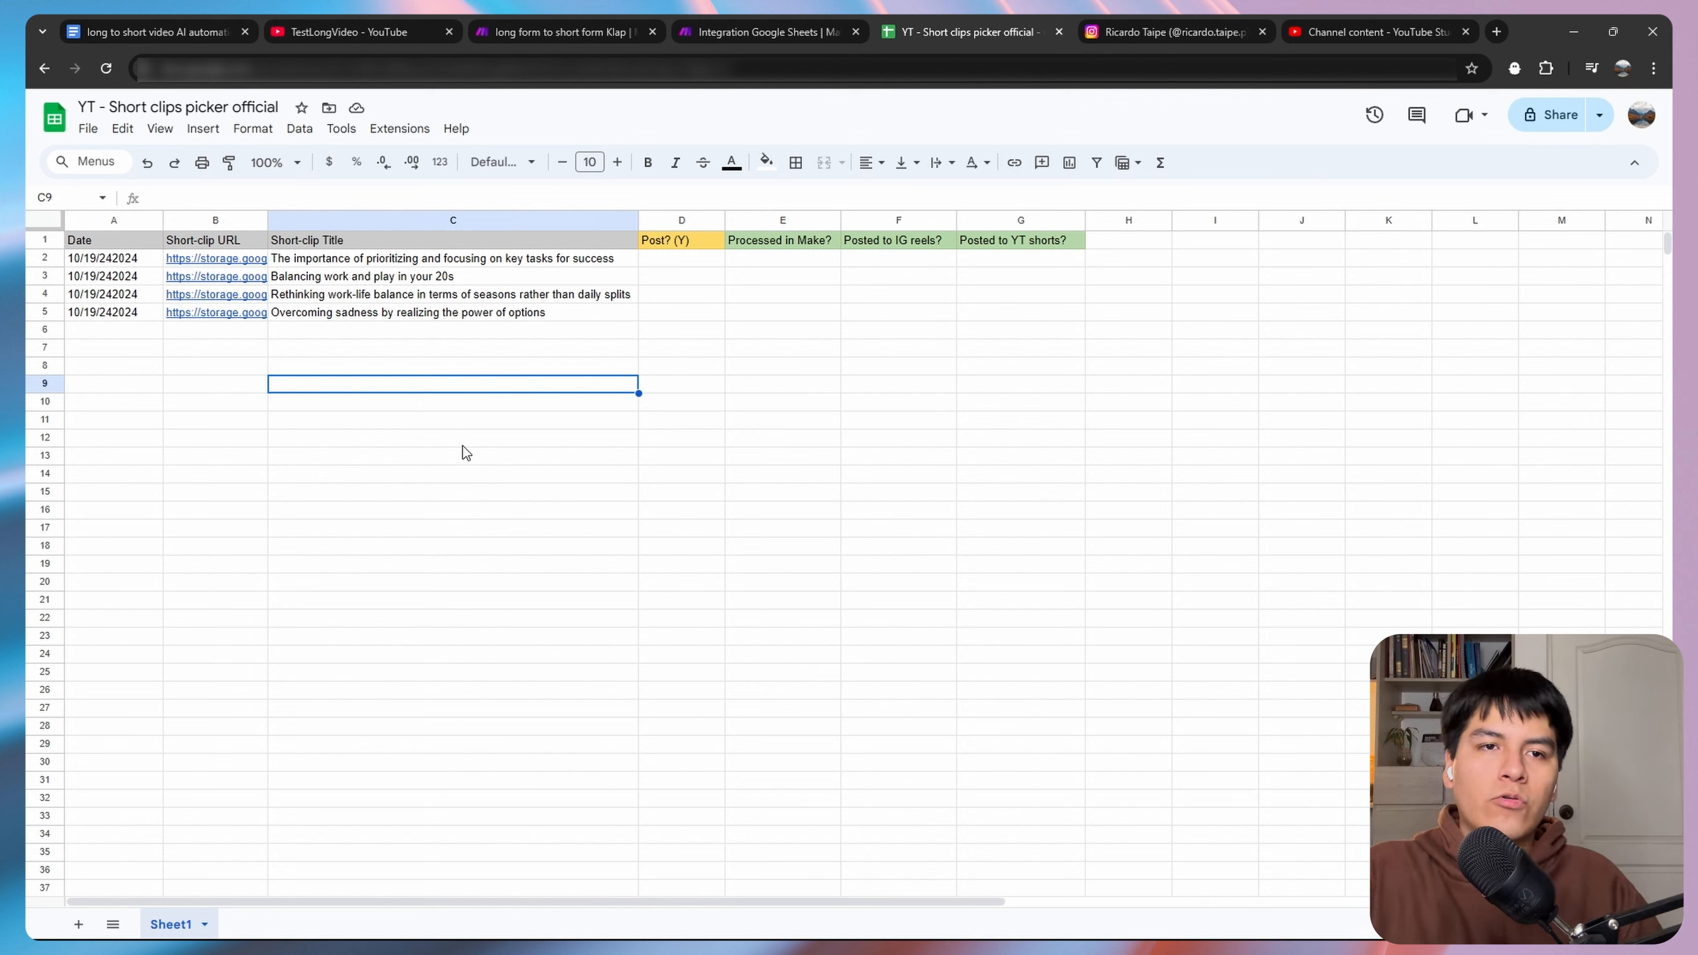
In the short clips picker sheet, open the video link for "Rethinking work-life balance in terms of seasons rather than daily splits".
click(446, 407)
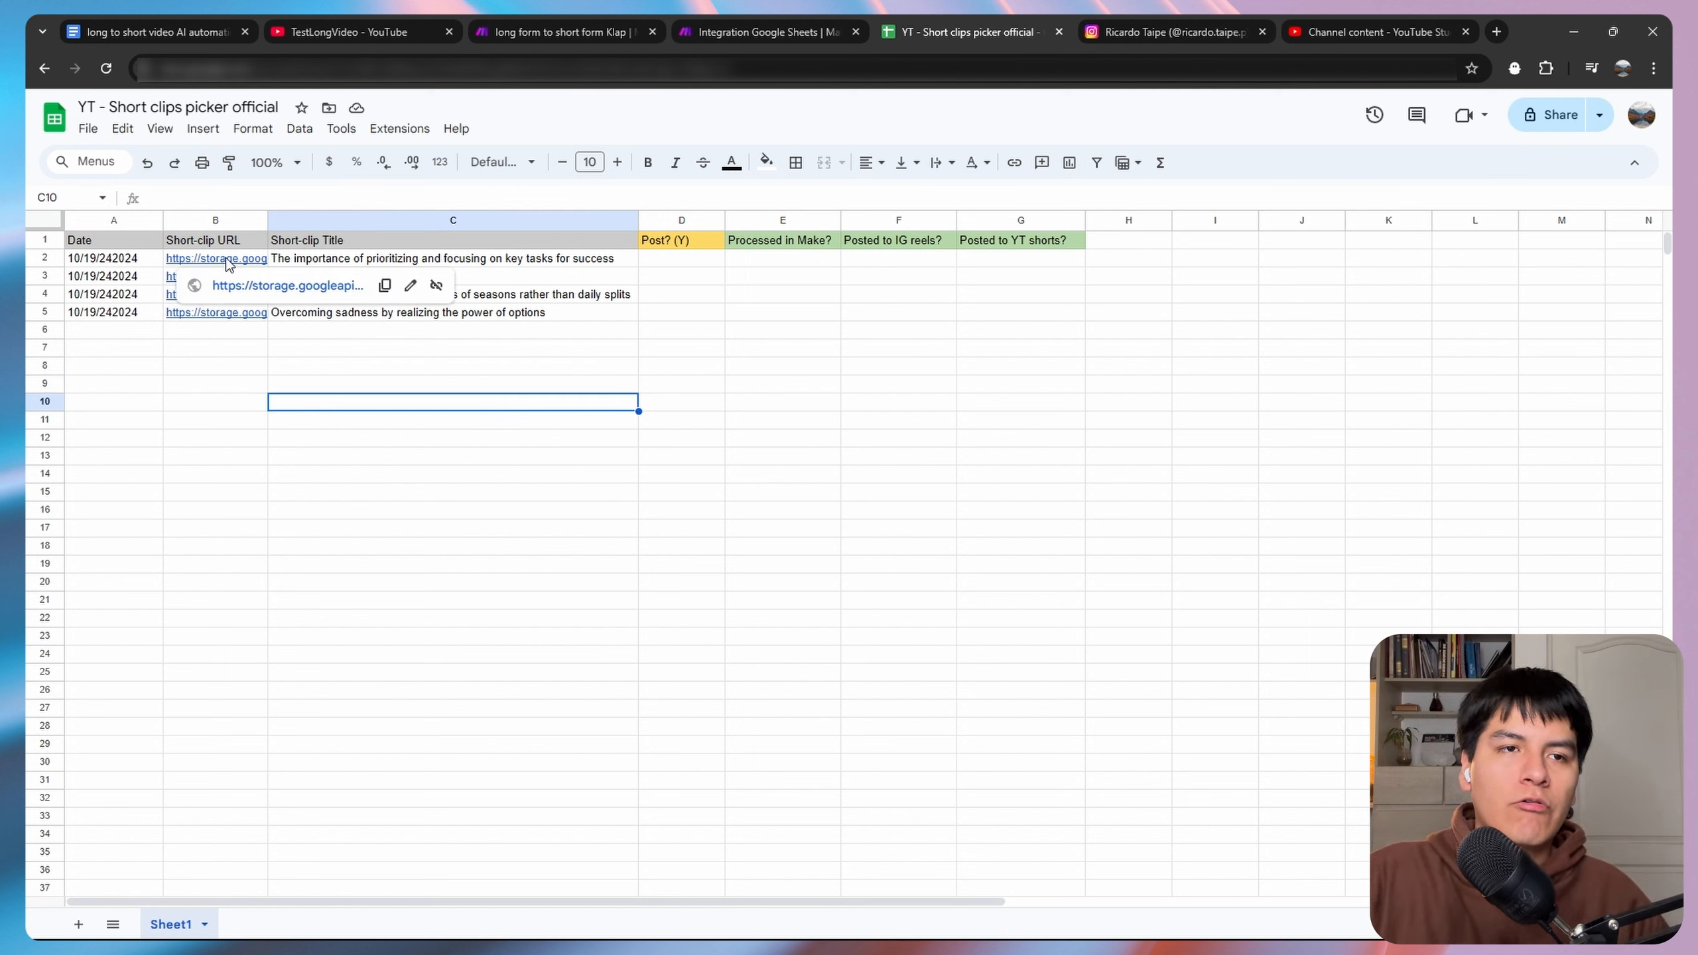
mouse_move(214, 326)
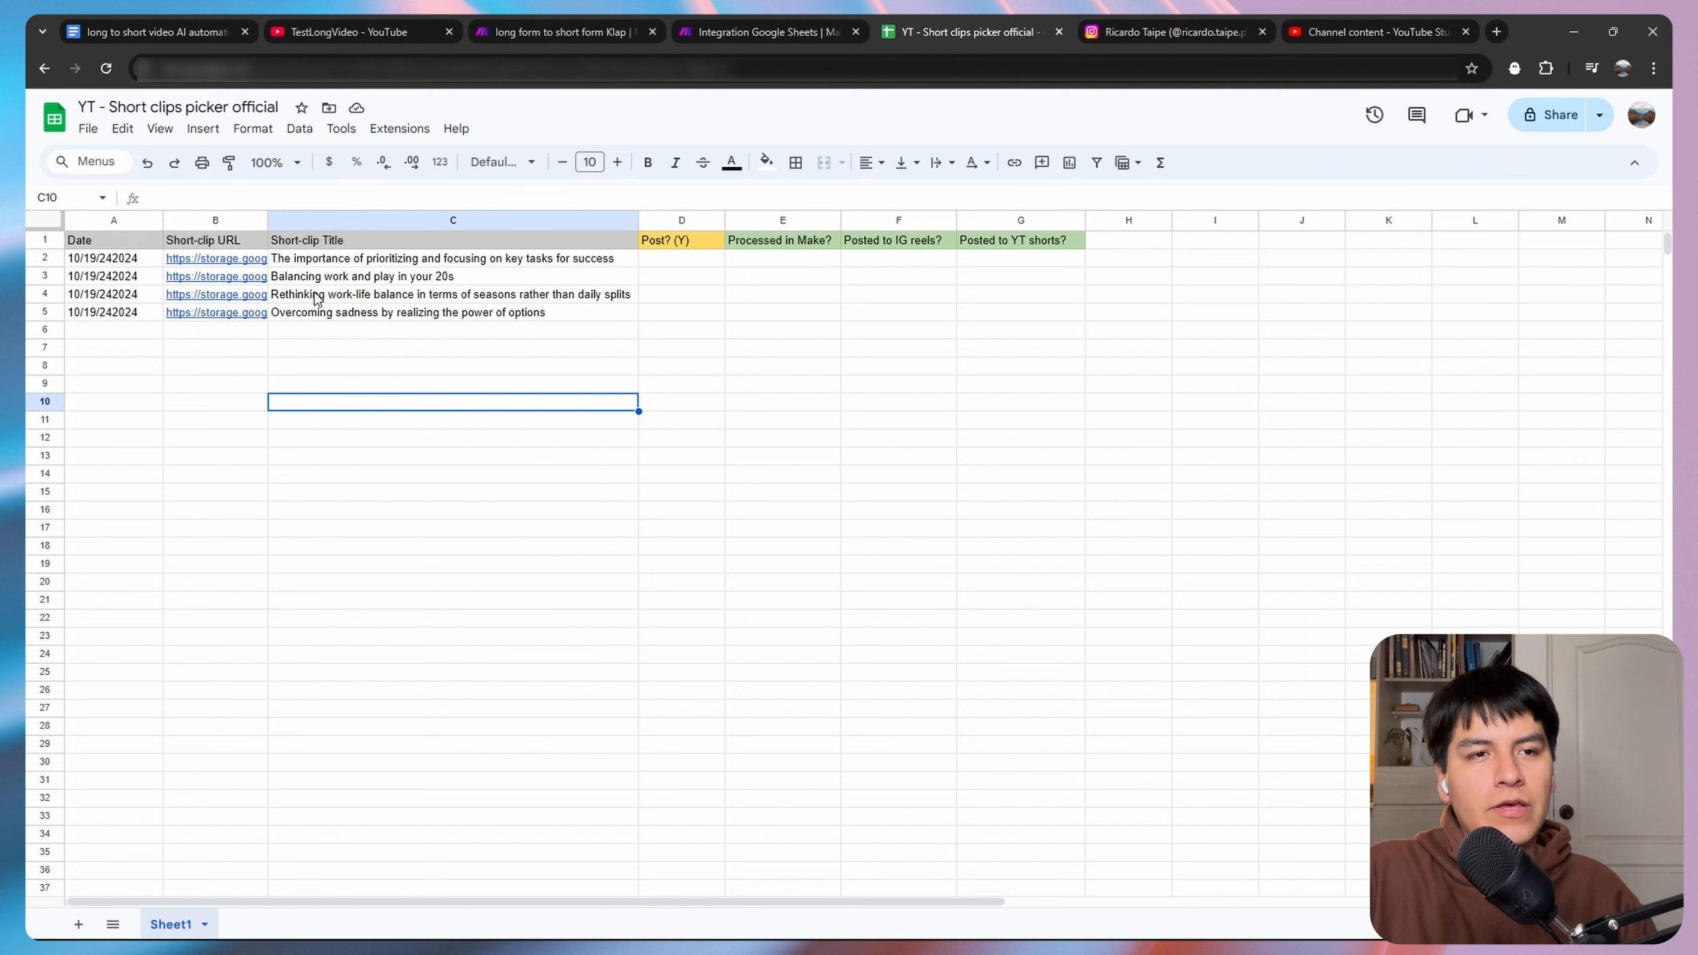
click(215, 295)
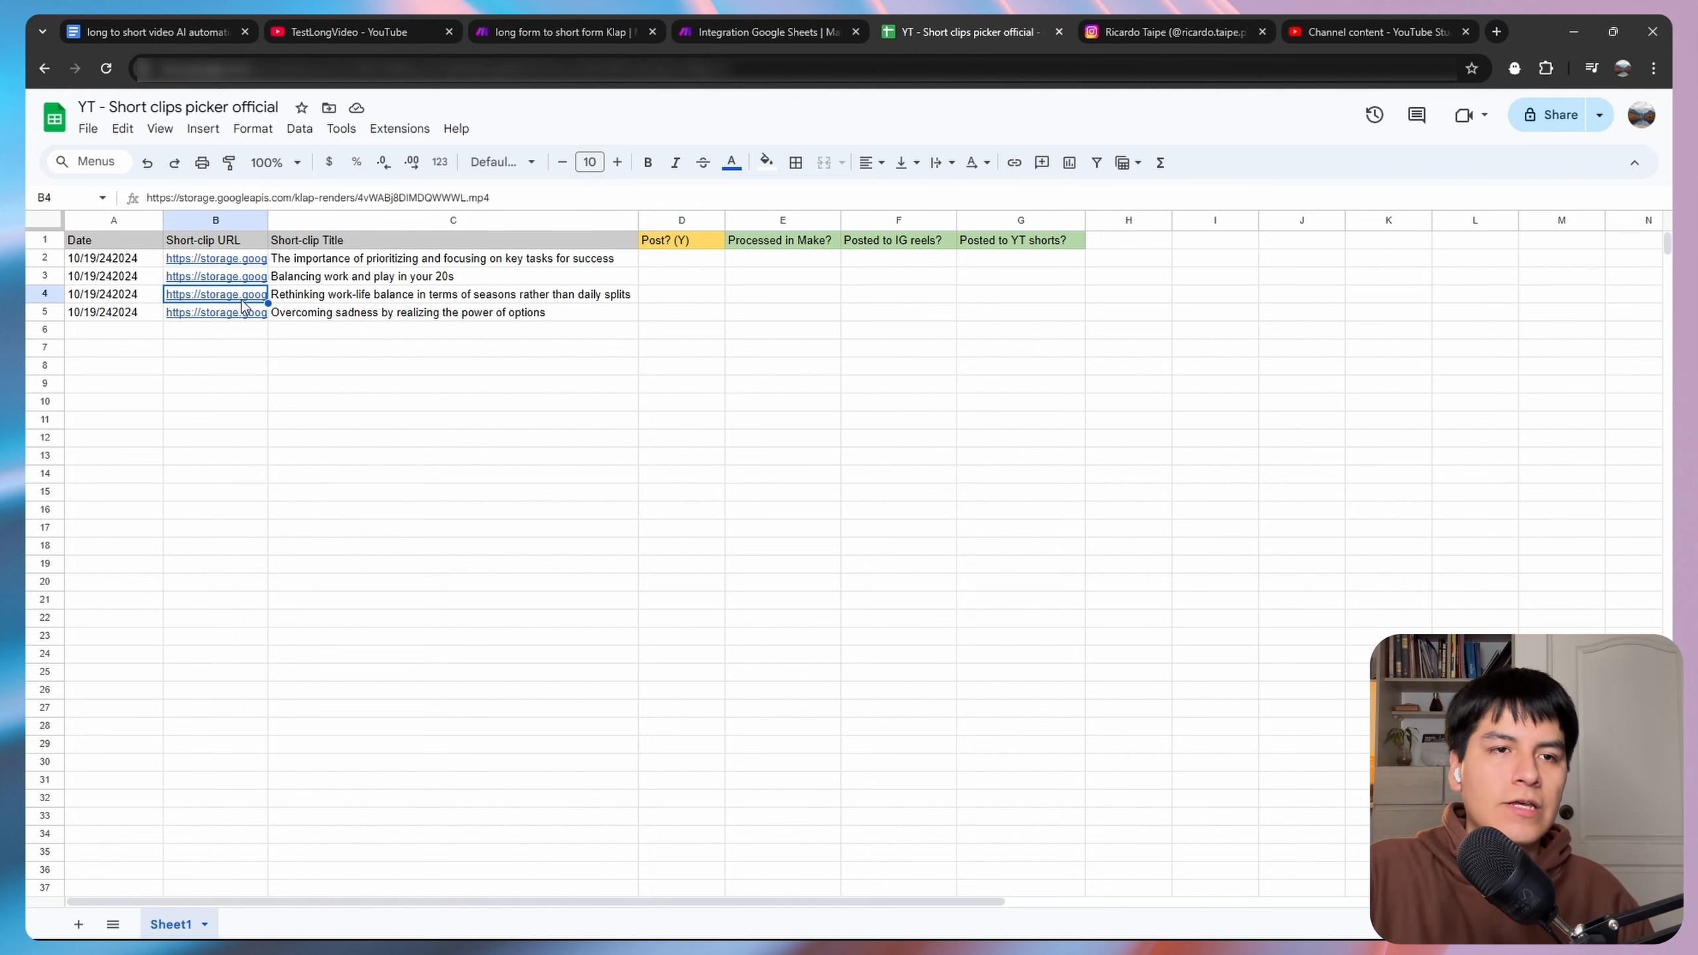
click(277, 324)
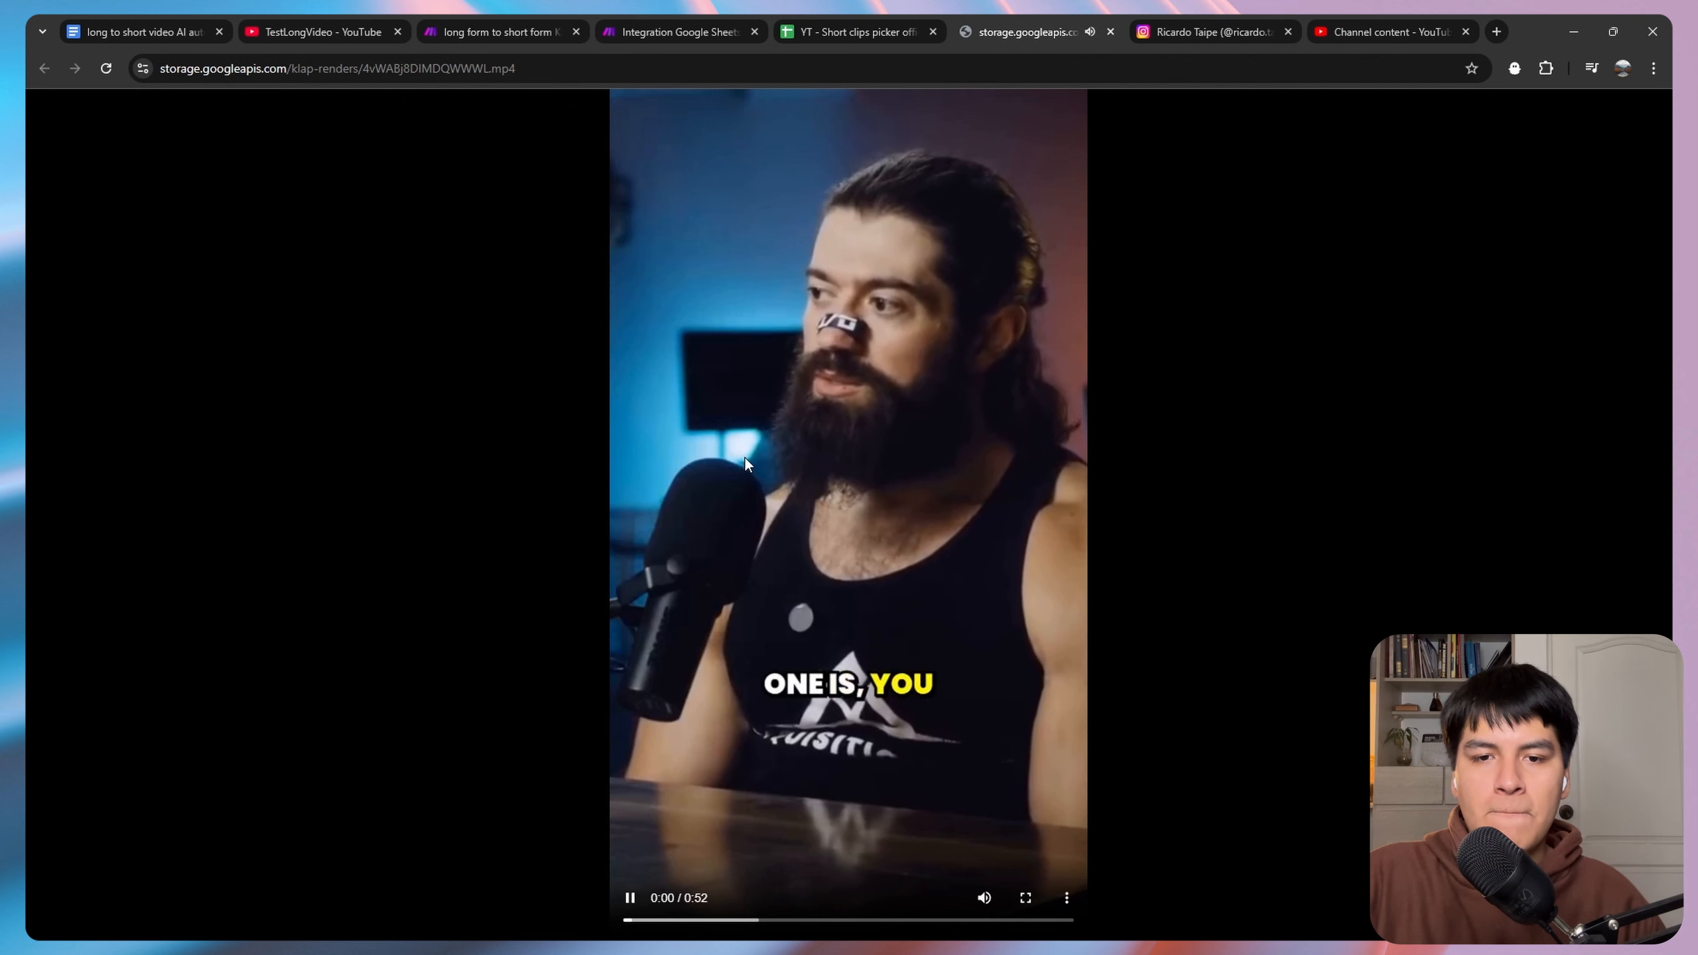
Play the generated clip muted, compare it with the original YouTube video, skip ahead to about 0:46 and pause it.
click(984, 897)
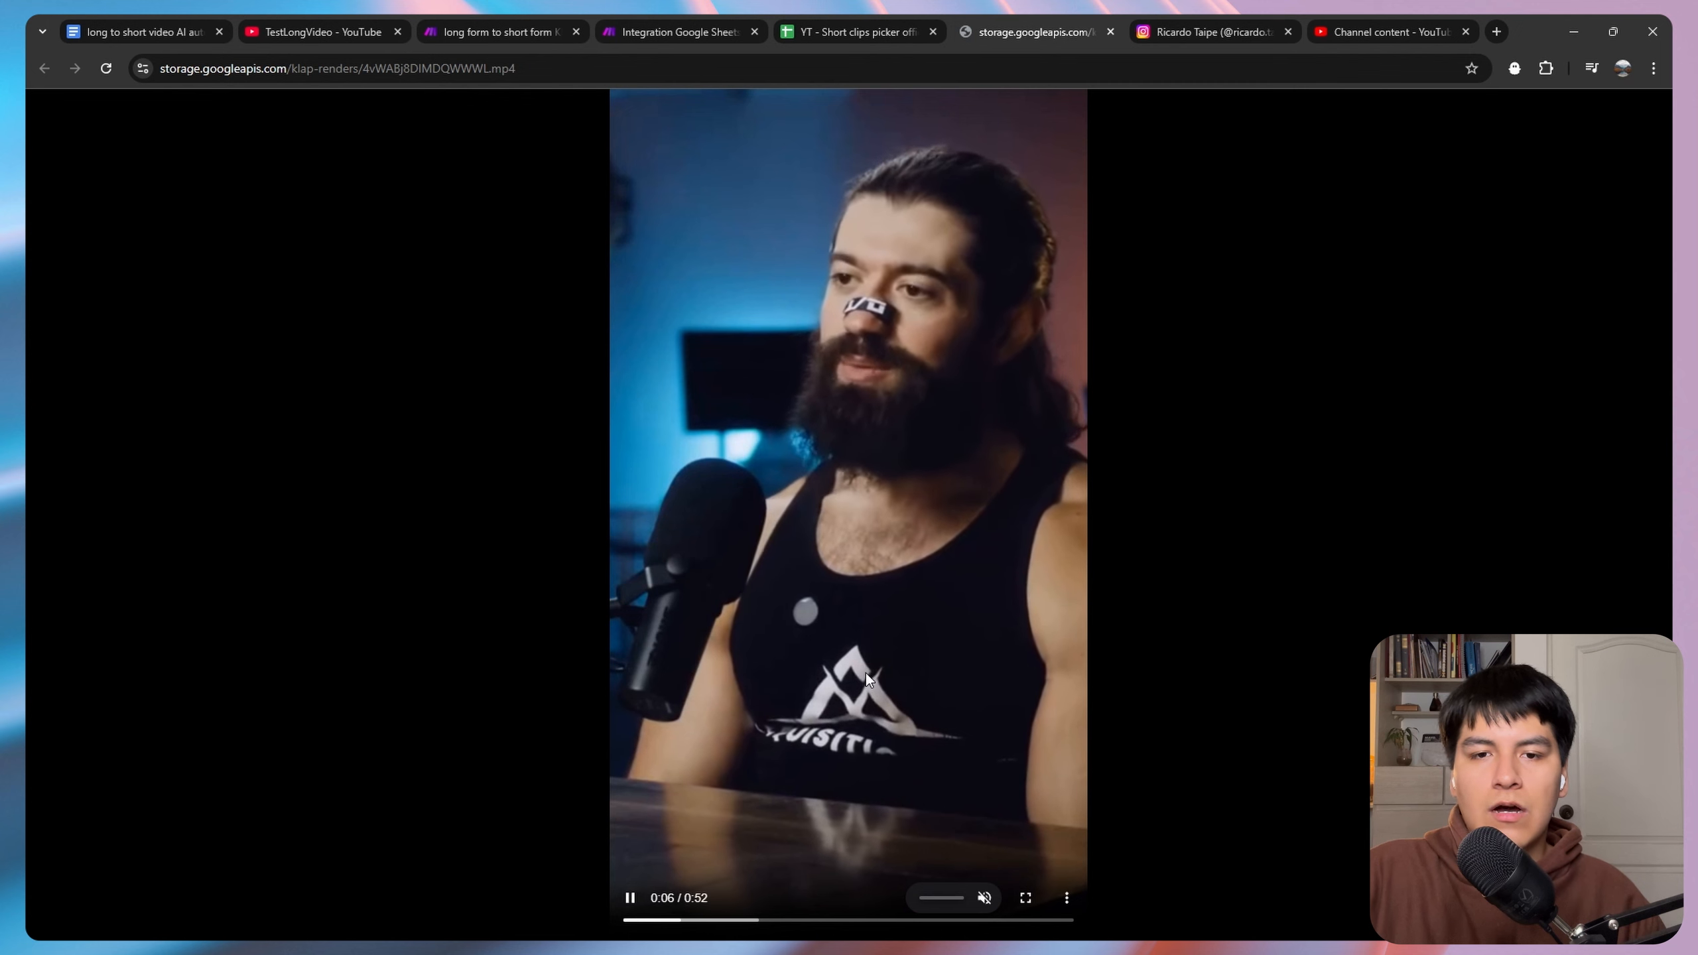
click(321, 31)
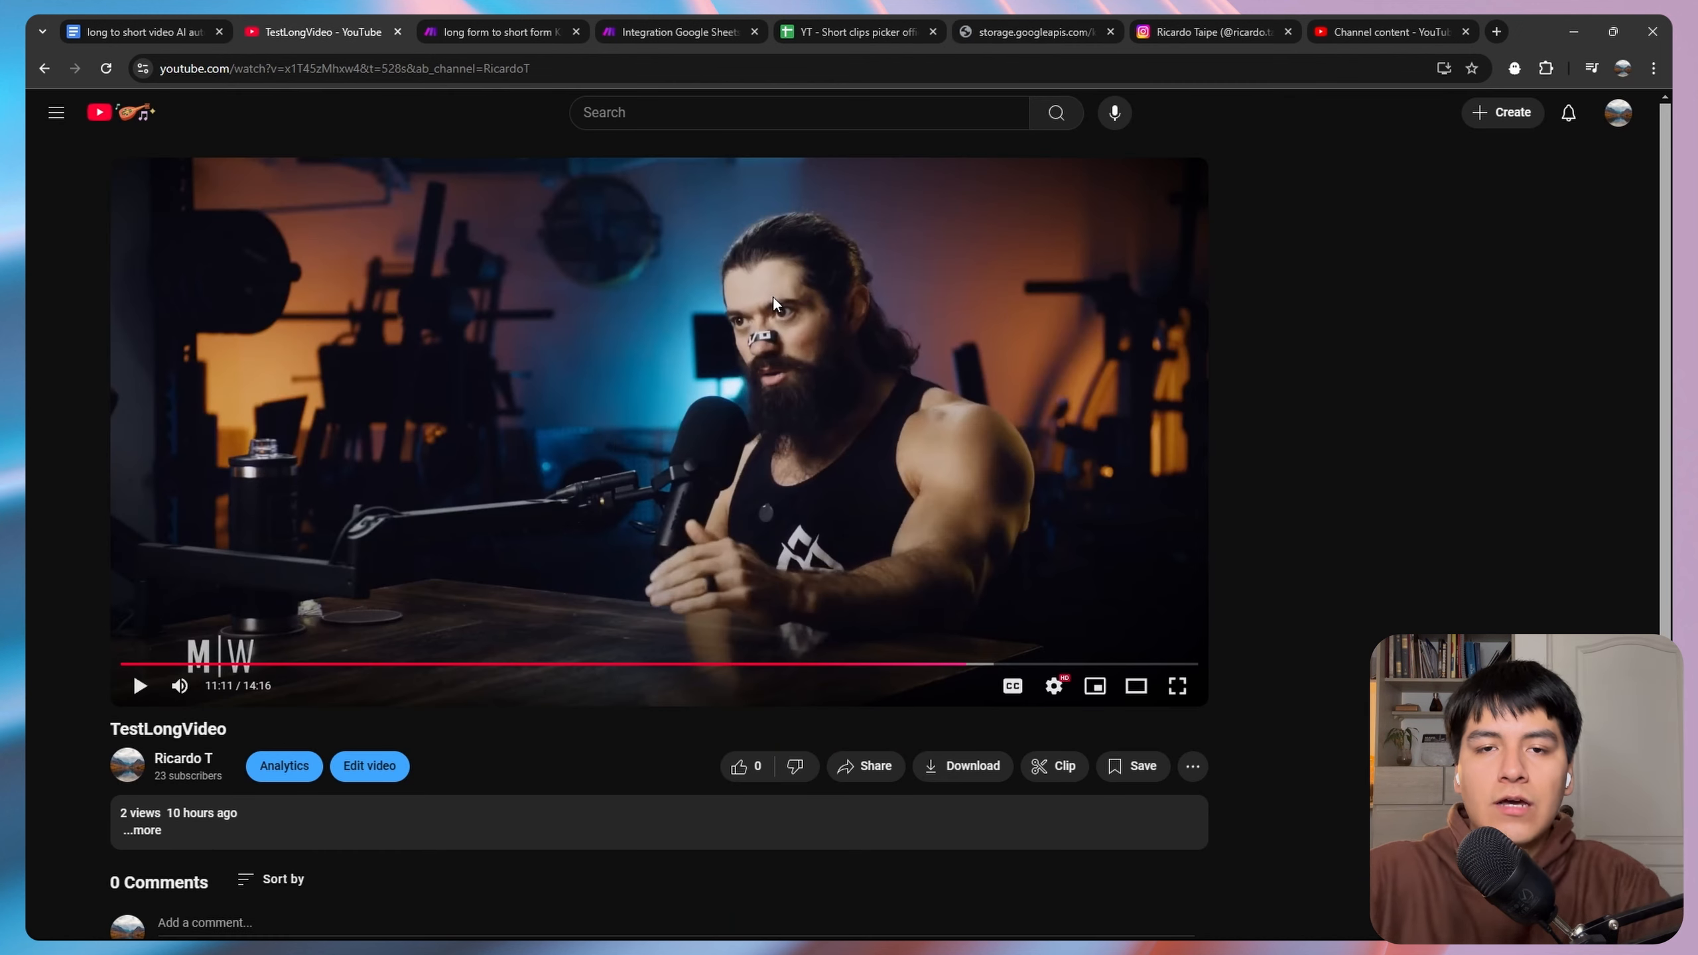
click(1022, 26)
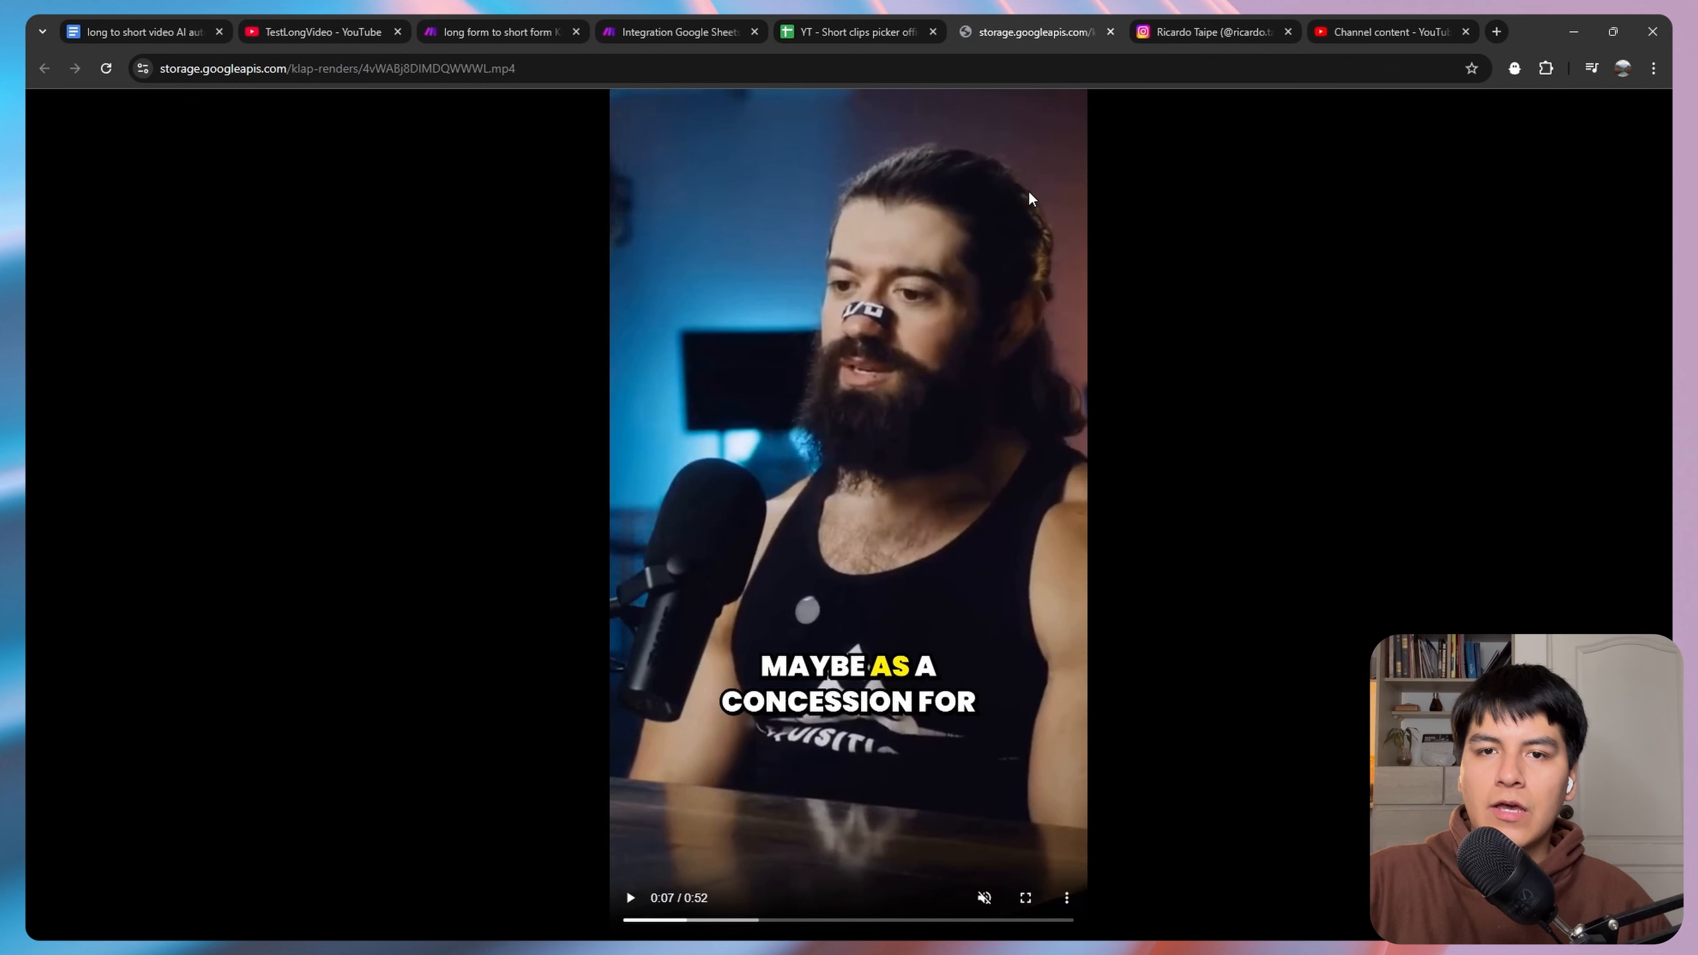
click(1006, 399)
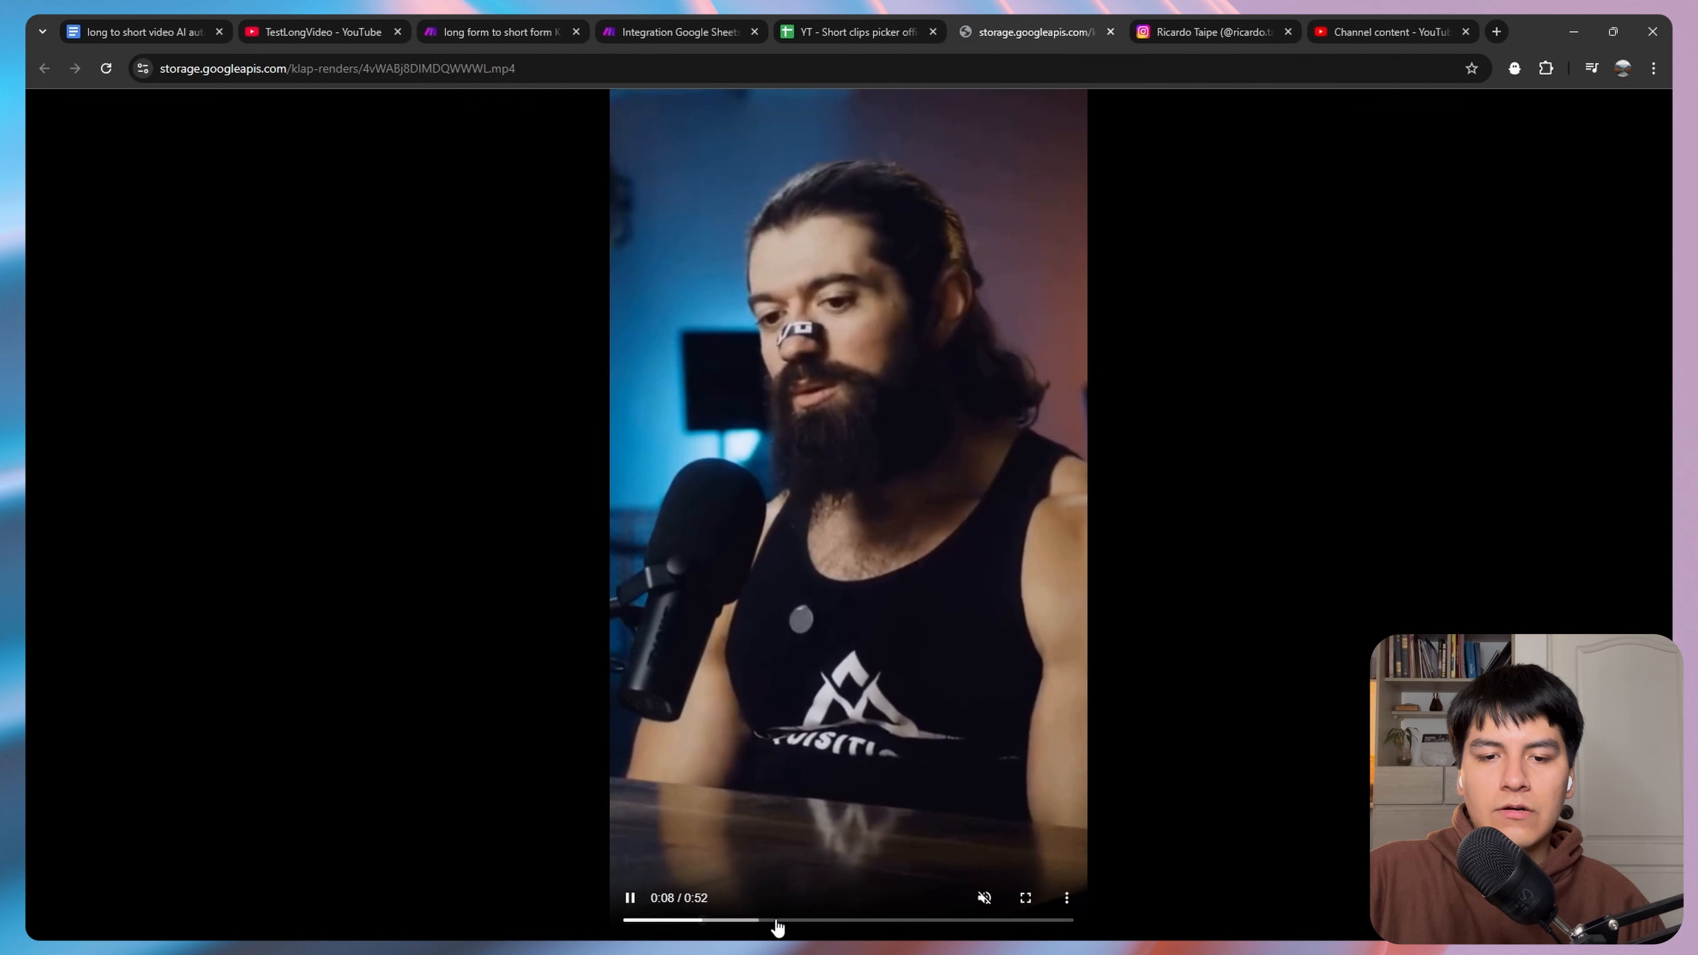
drag(795, 921, 1008, 921)
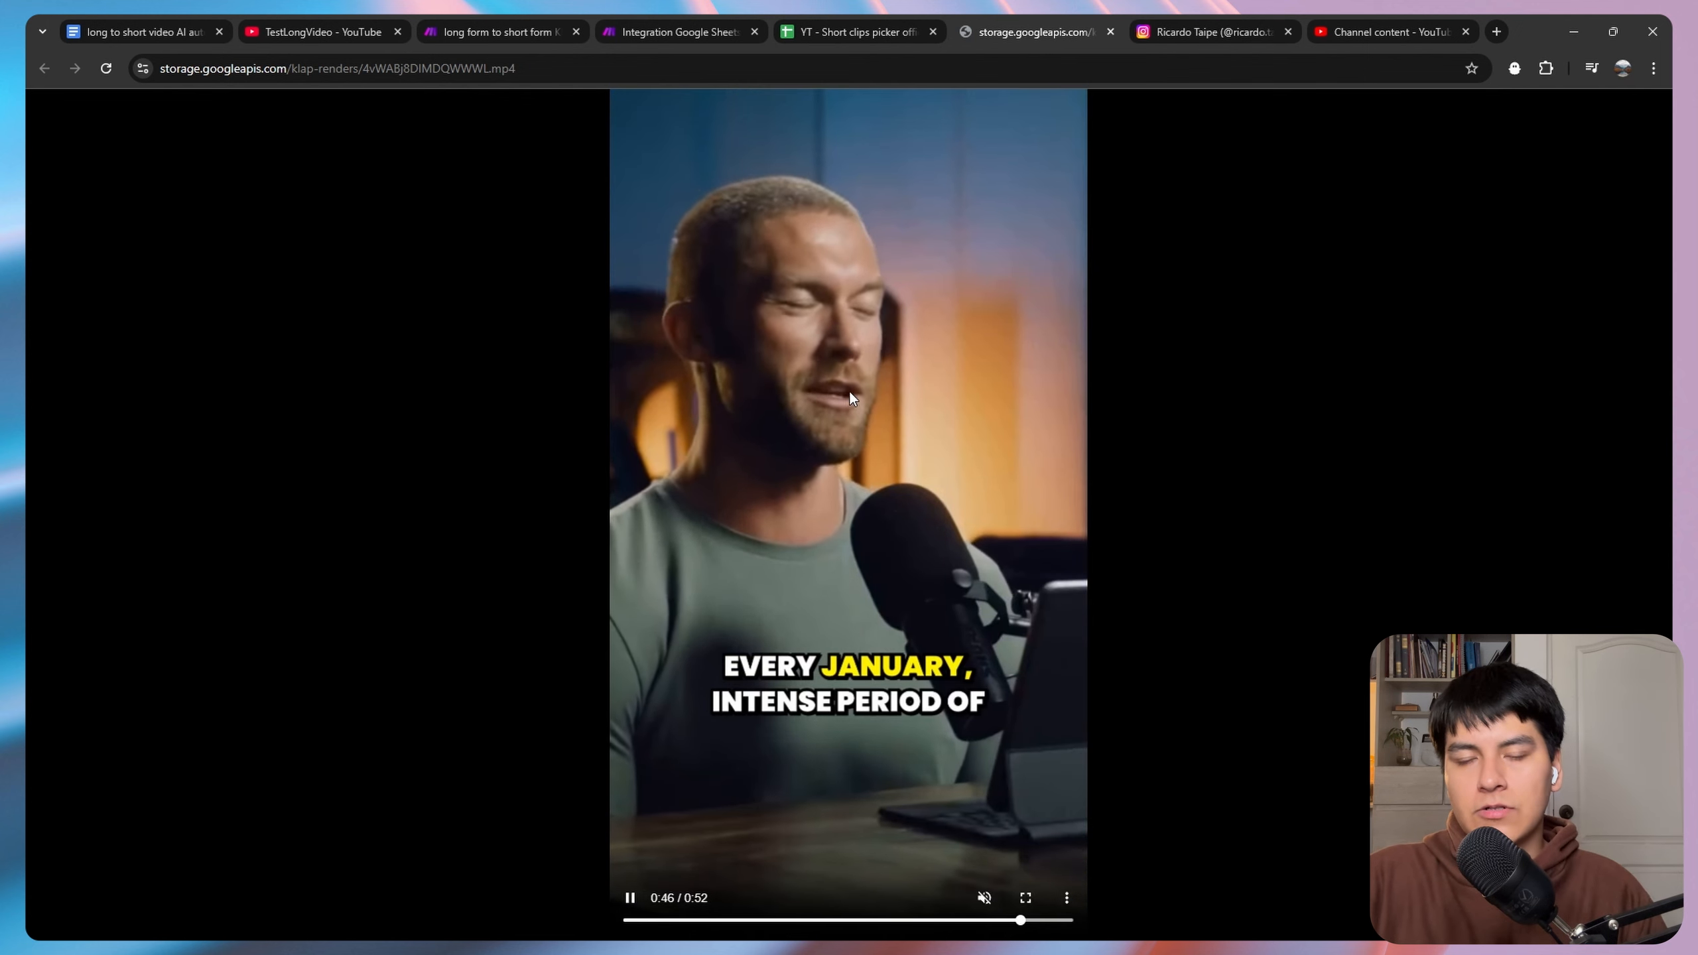
click(627, 899)
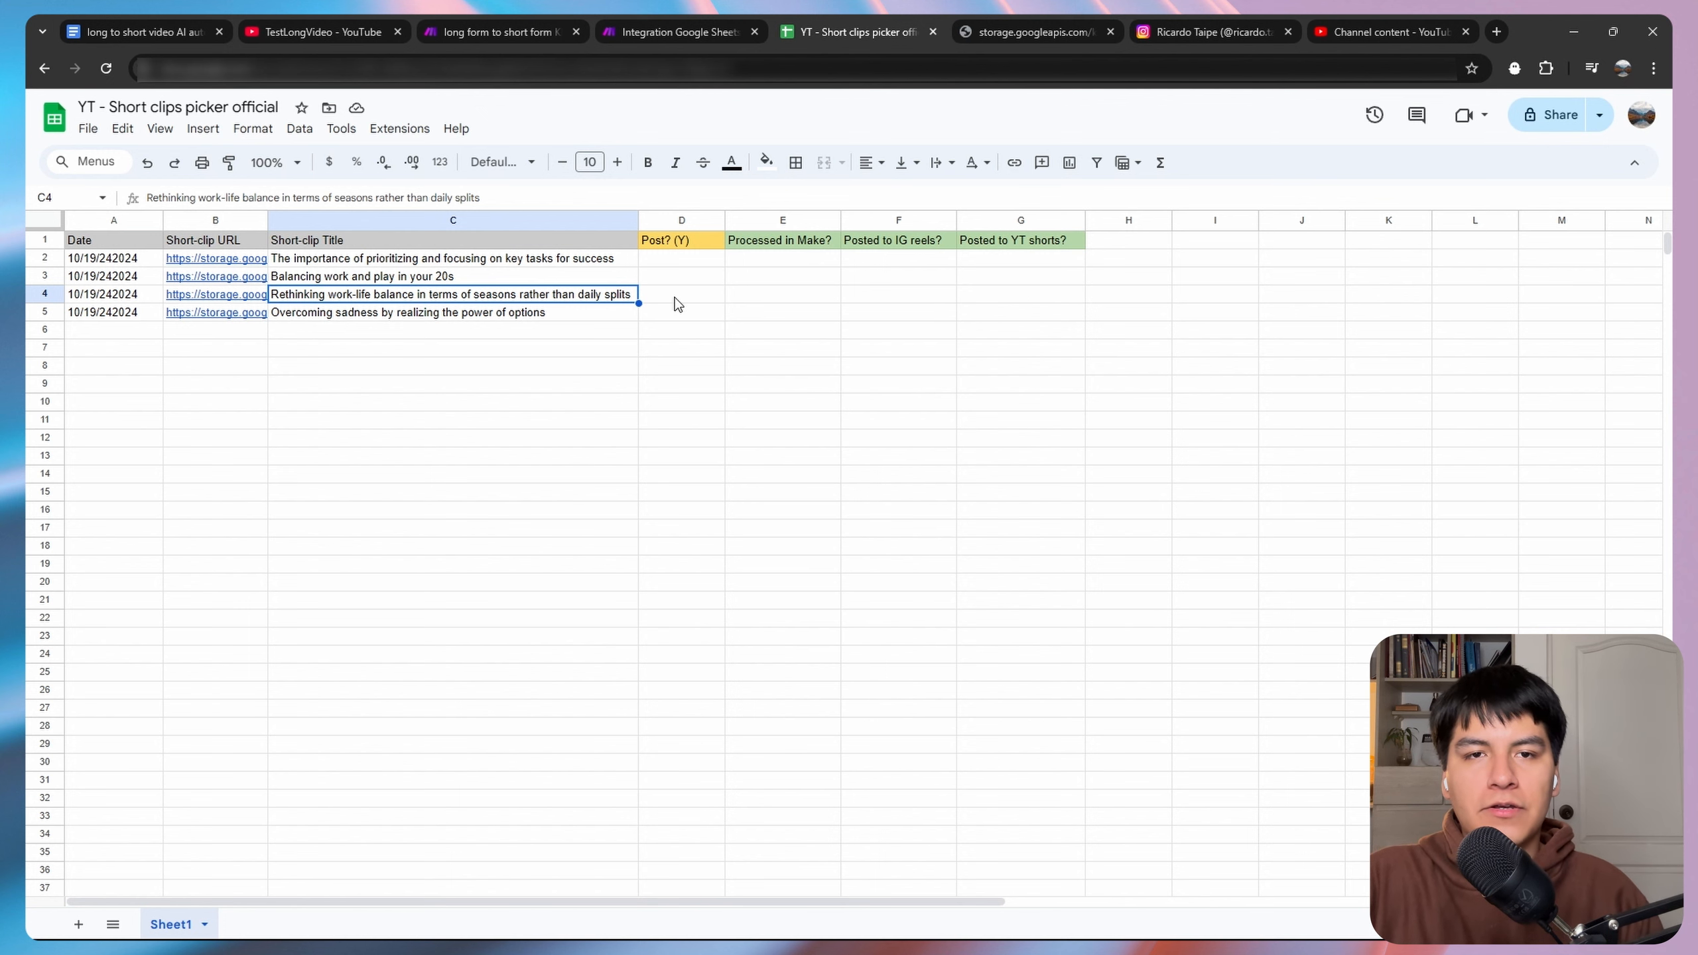
In the short clips picker sheet, enter Y under "Post? (Y)" for the "Rethinking work-life balance" clip in row 4.
click(646, 27)
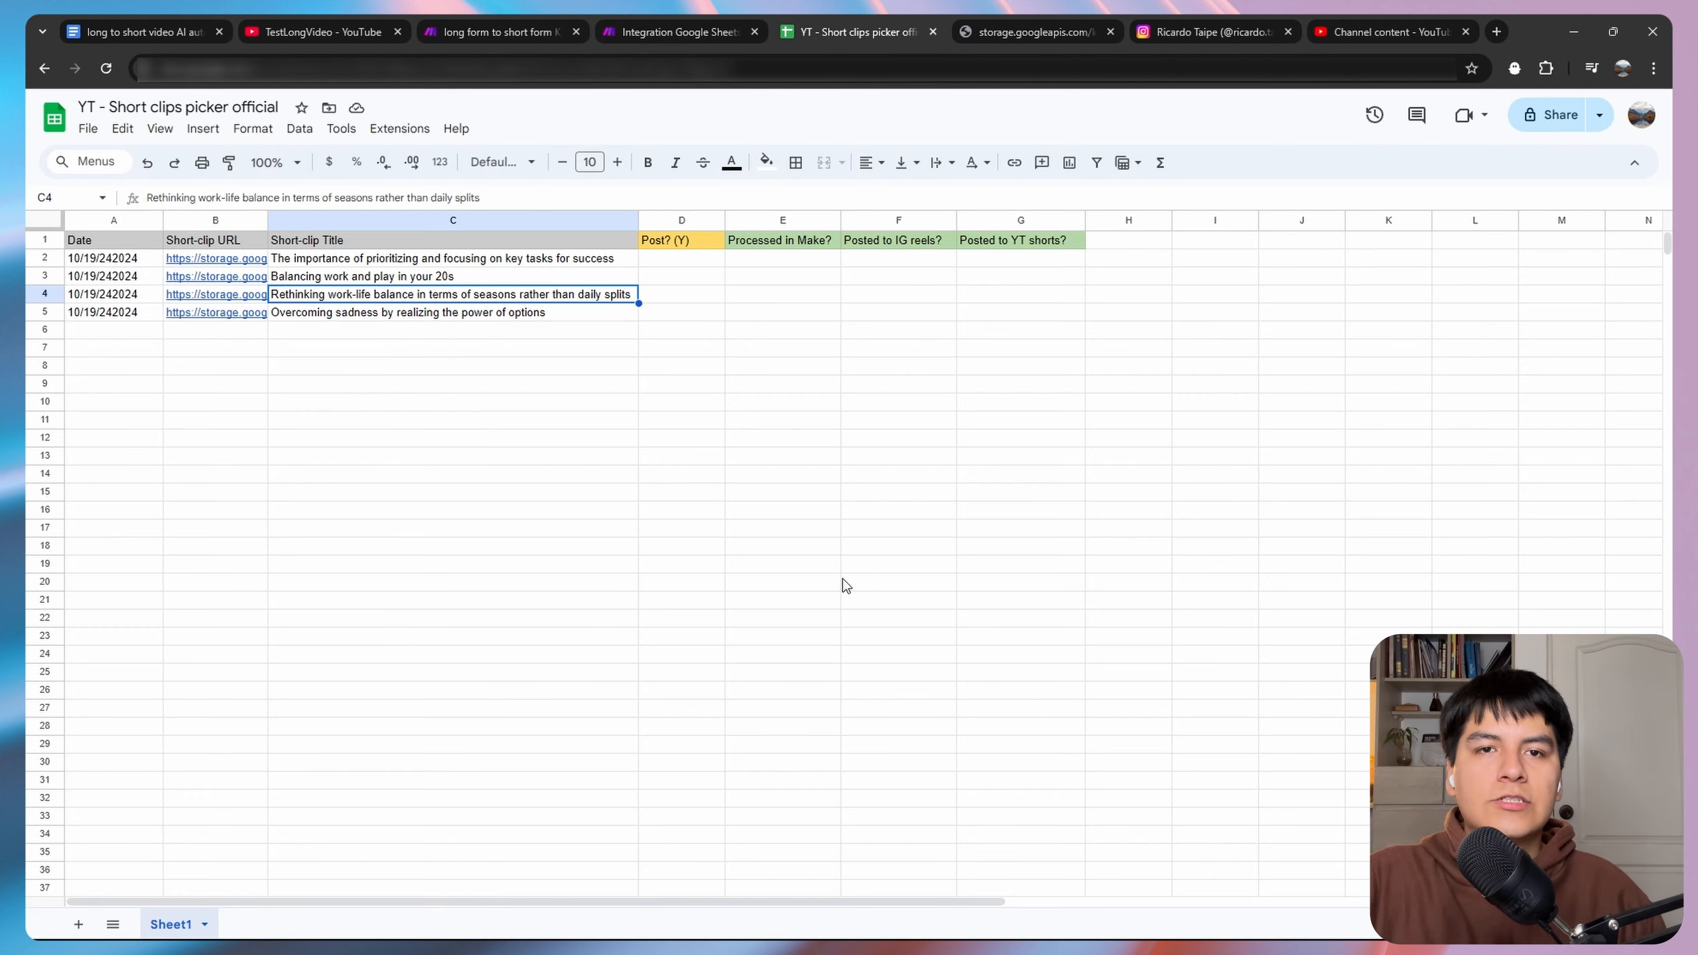
click(690, 297)
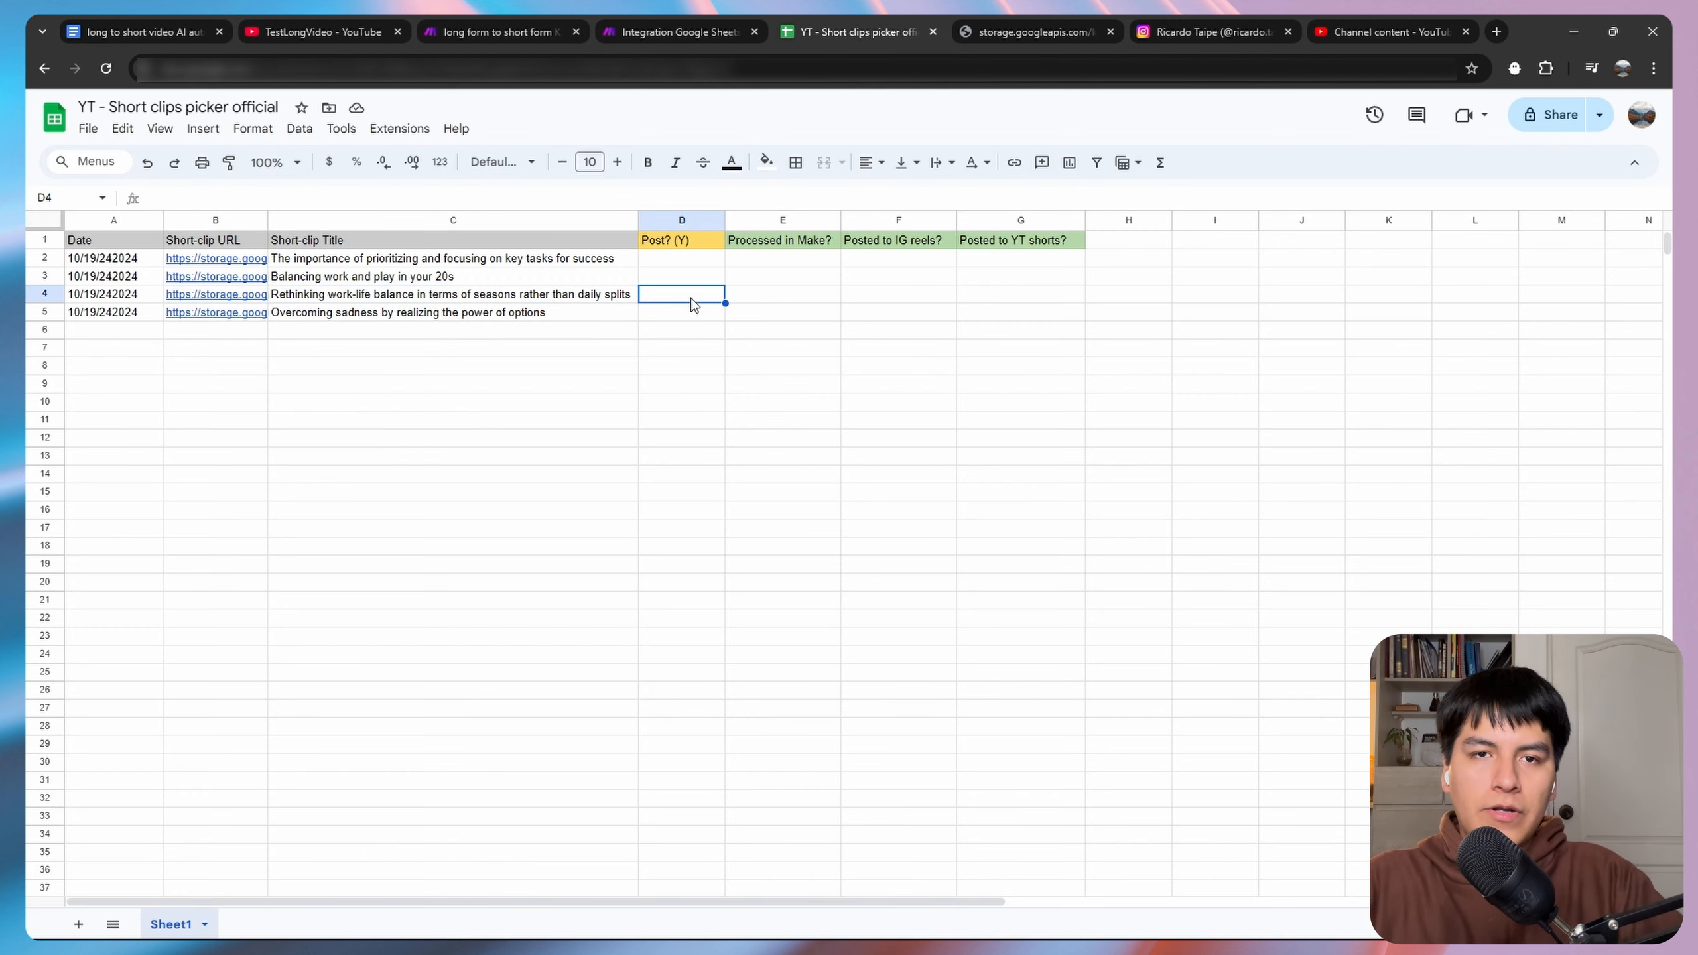
click(680, 352)
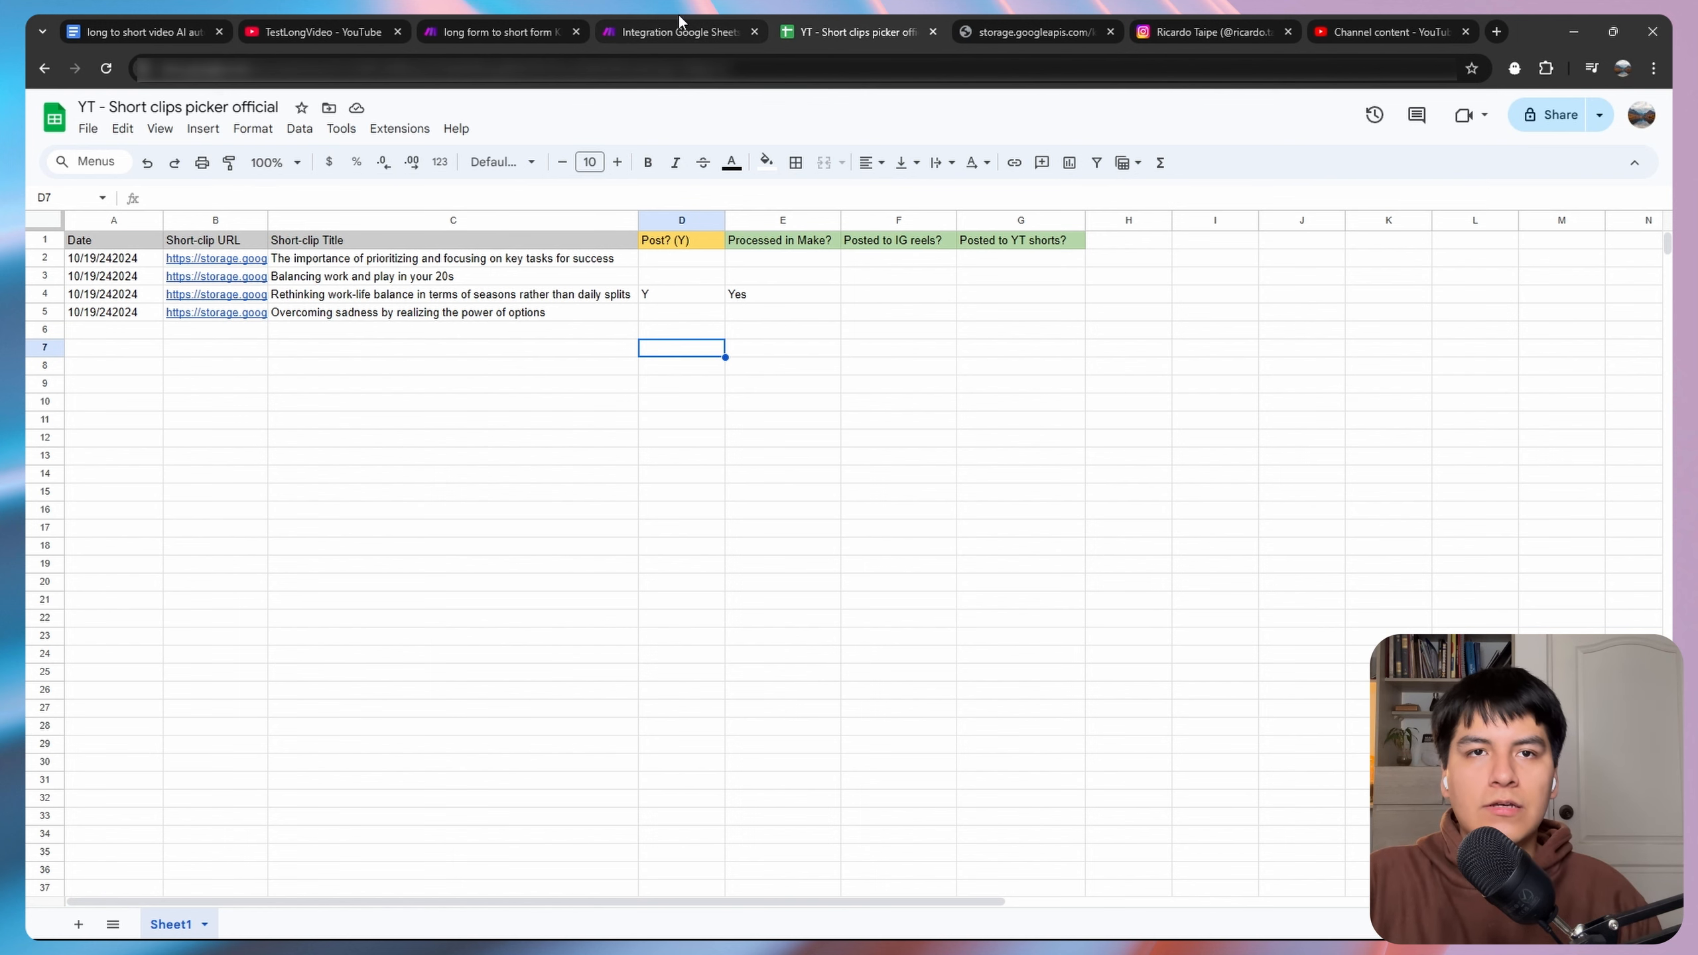
View the "Integration Google Sheets" scenario in Make and check the clip's posting status back in the sheet.
click(652, 31)
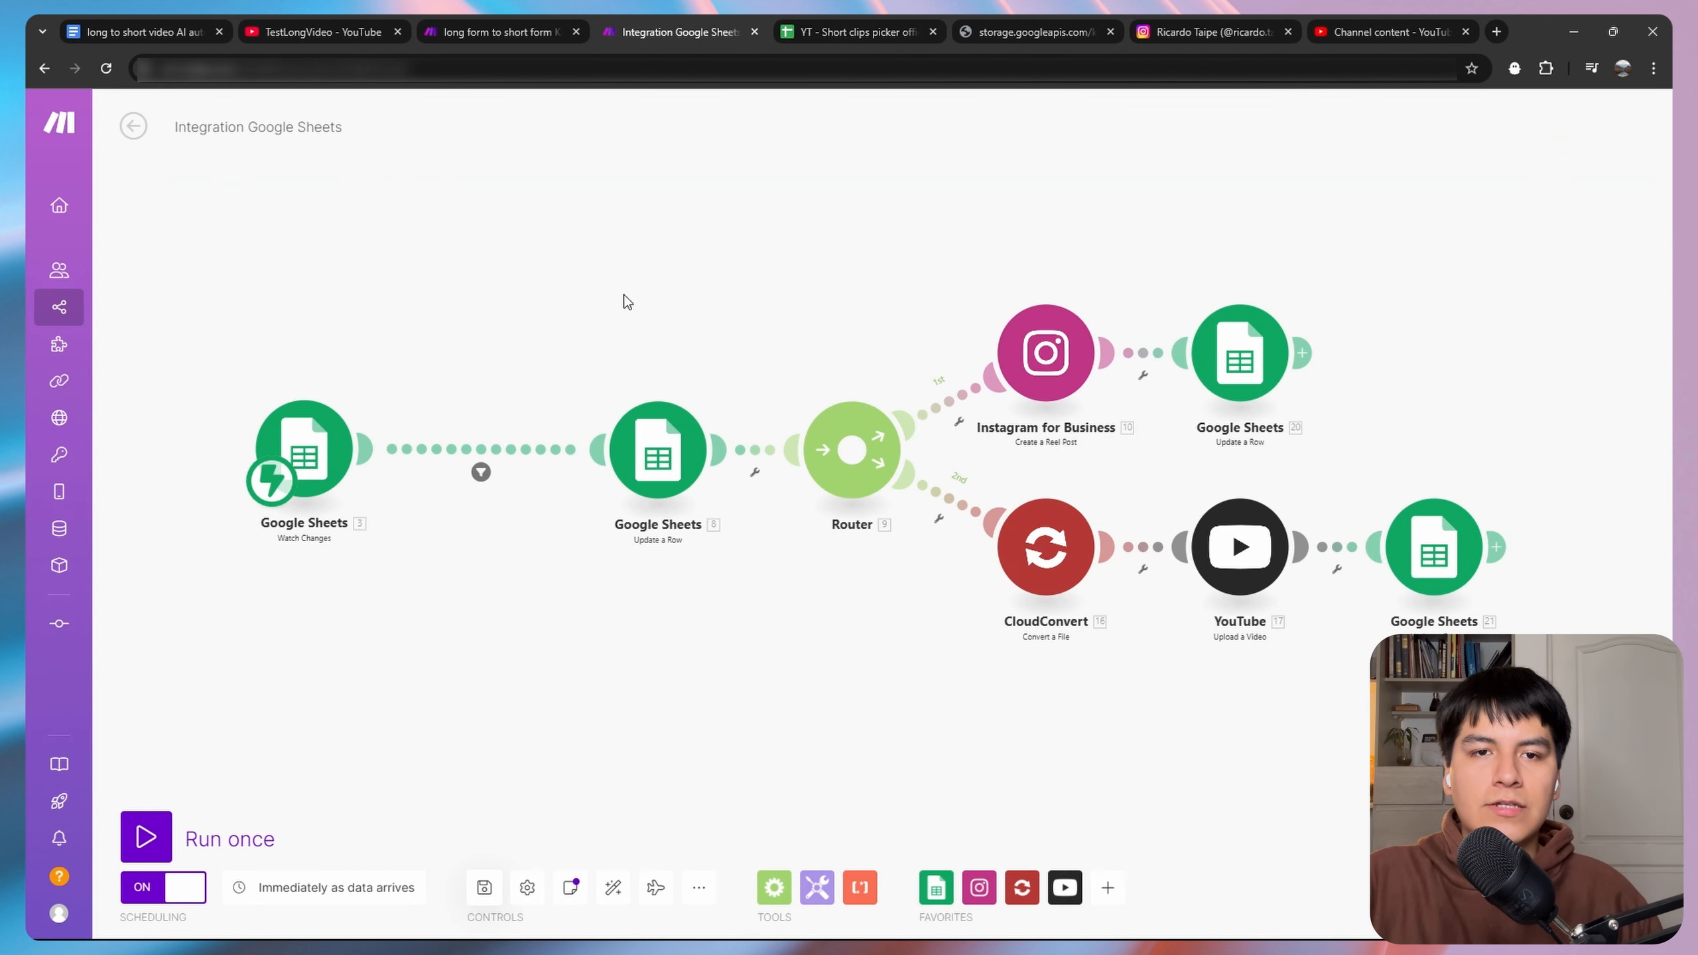
click(839, 16)
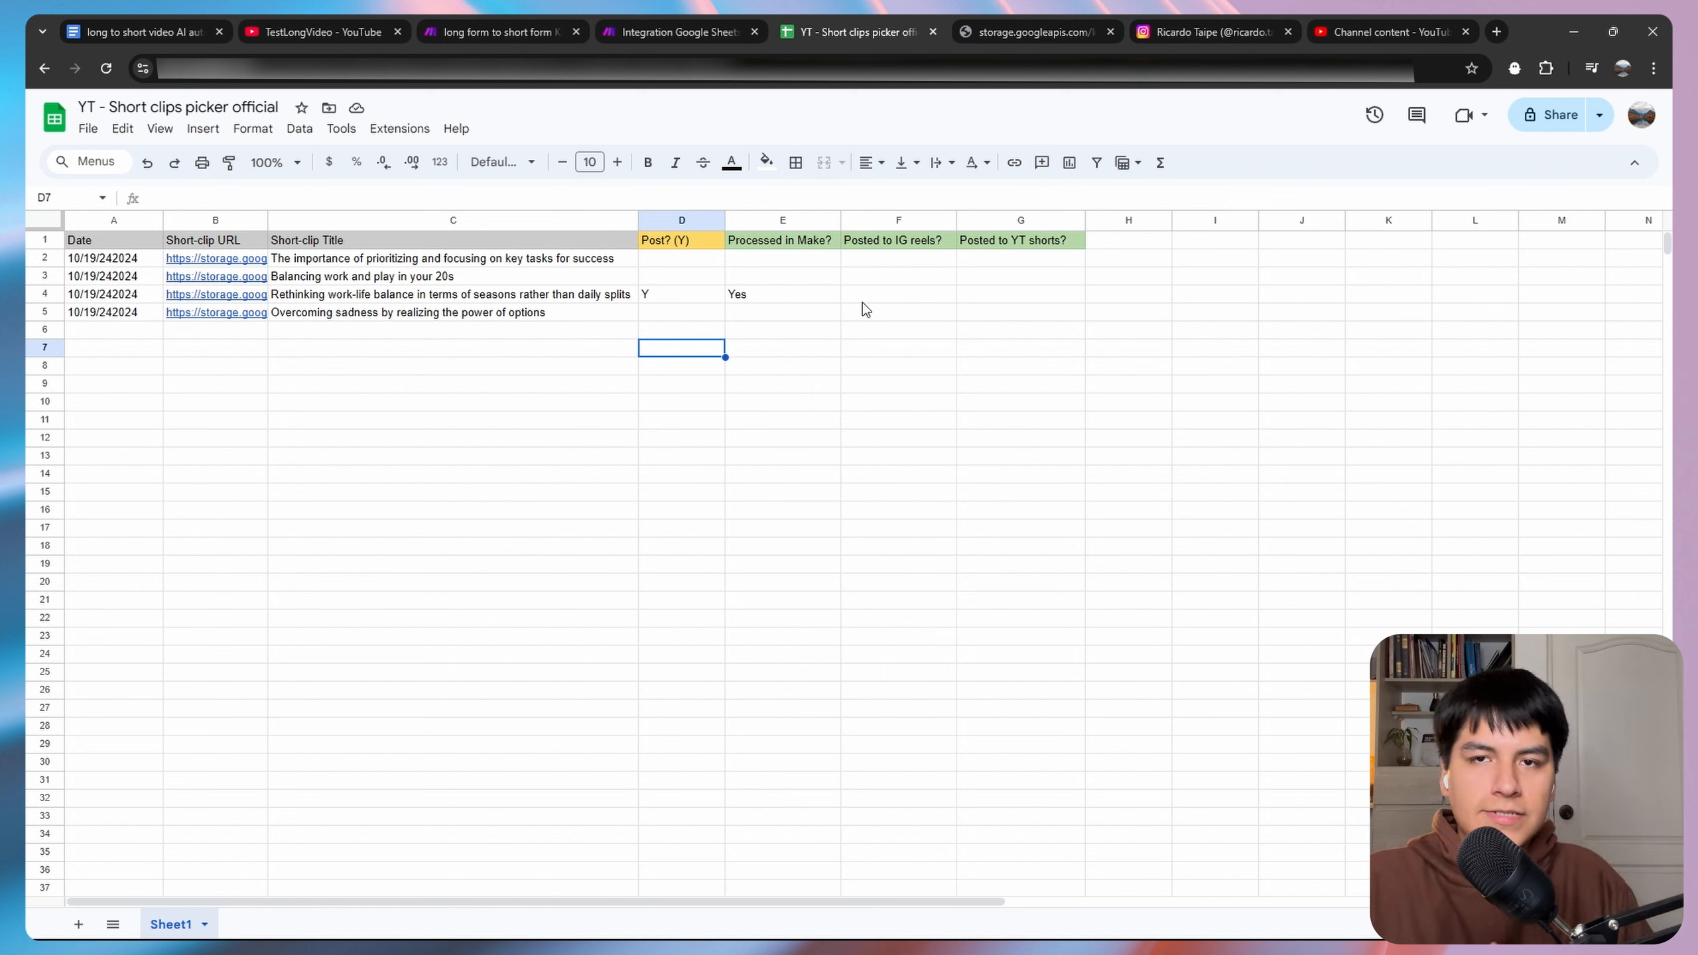
click(952, 456)
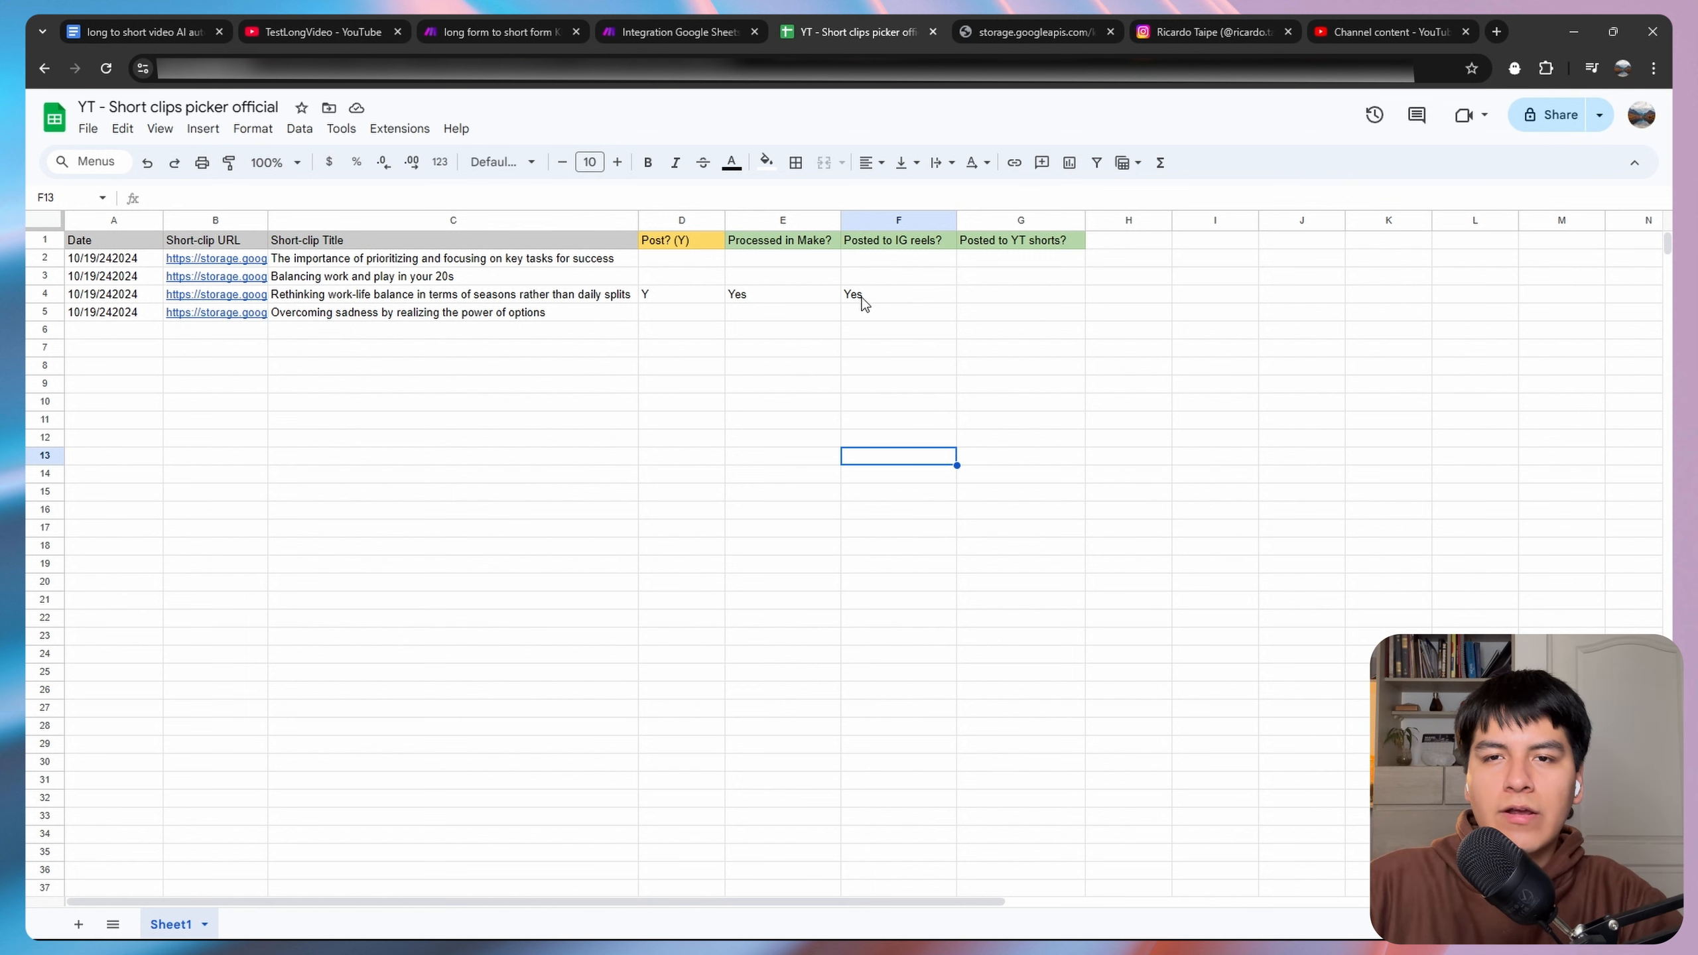
Open the newest reel on the Instagram profile and play it briefly with sound before muting it again.
click(1184, 22)
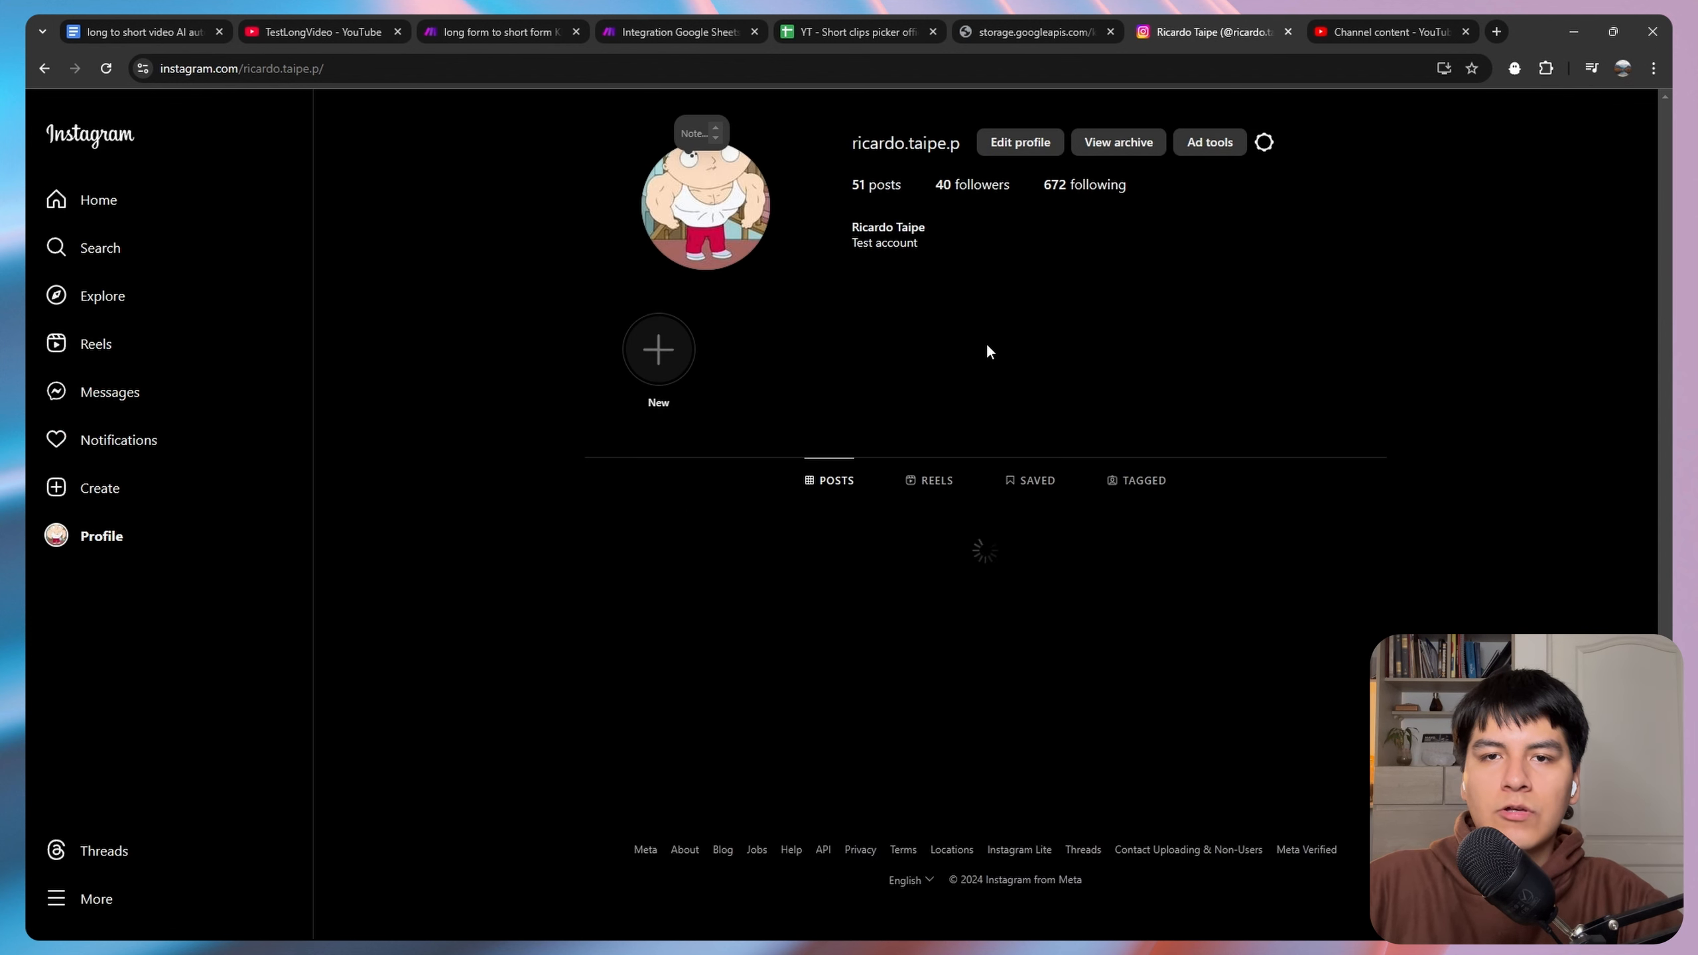
click(929, 480)
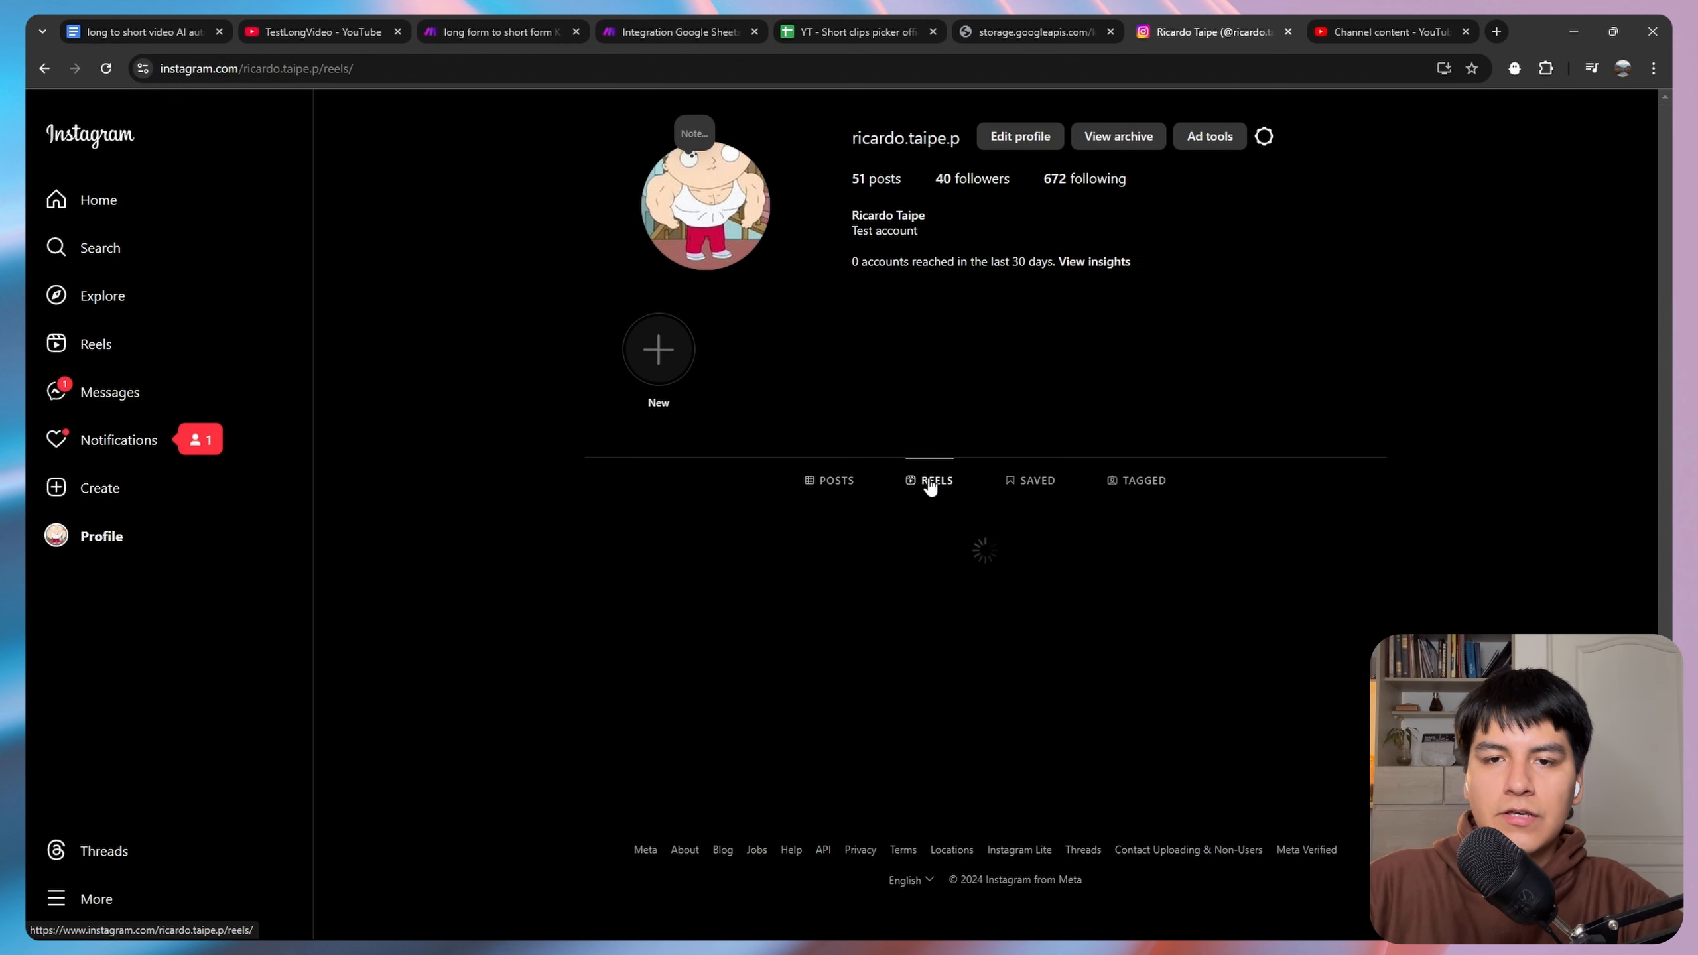
click(713, 581)
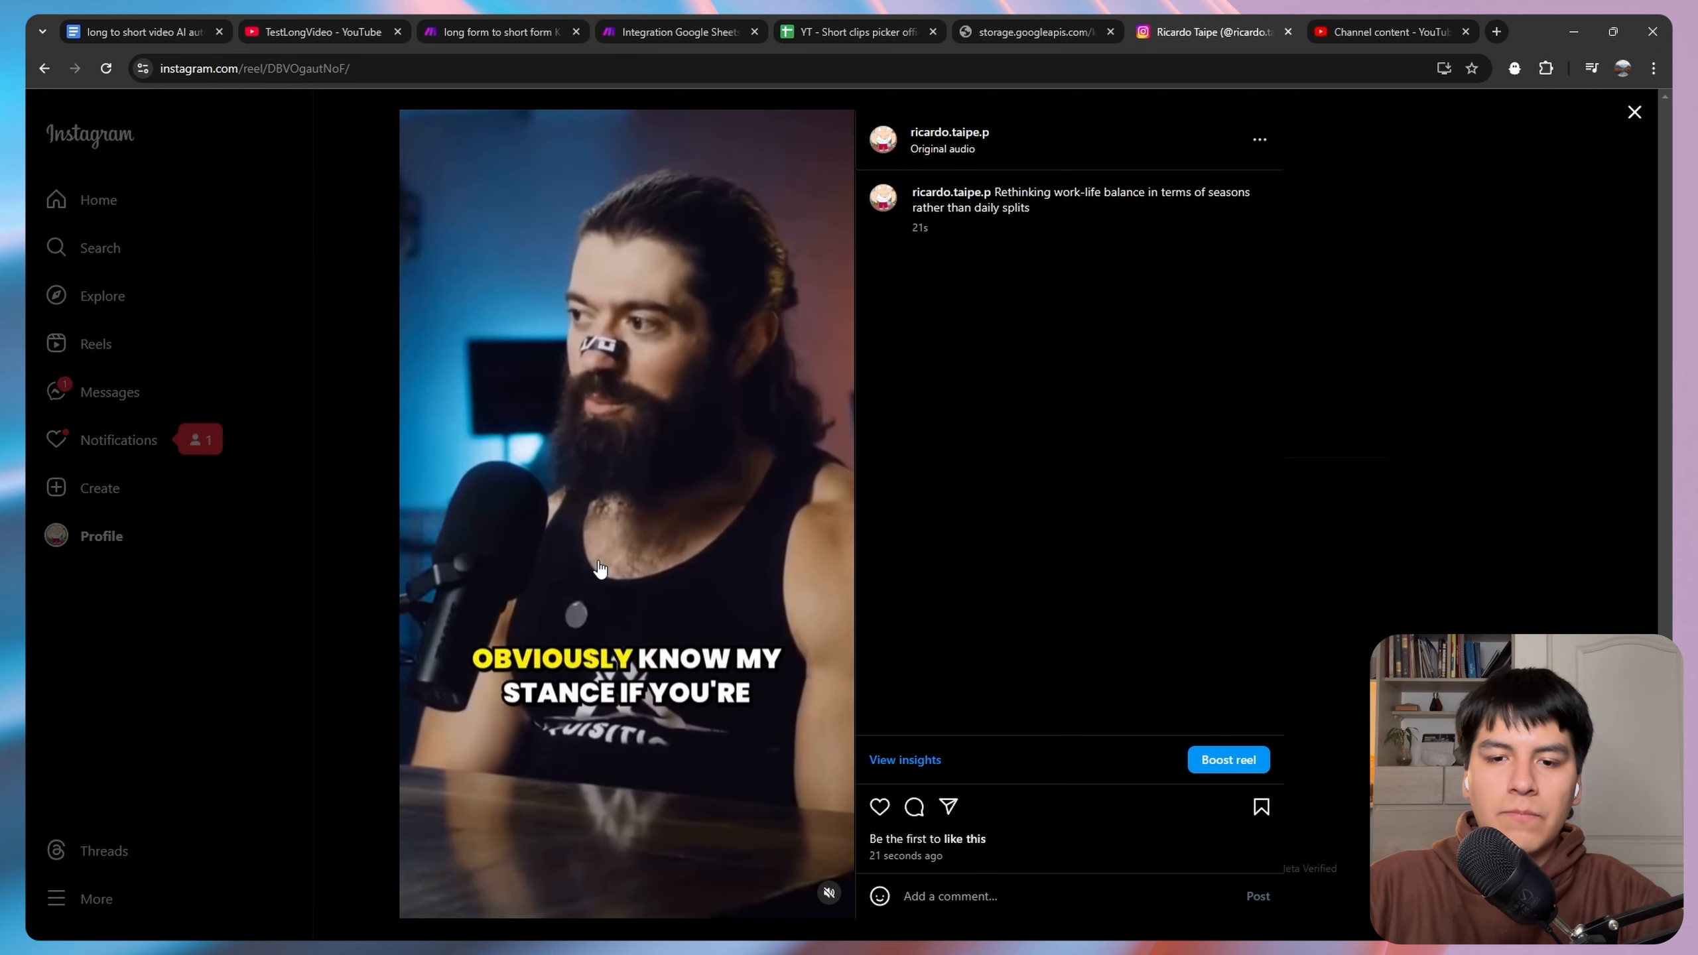
click(830, 890)
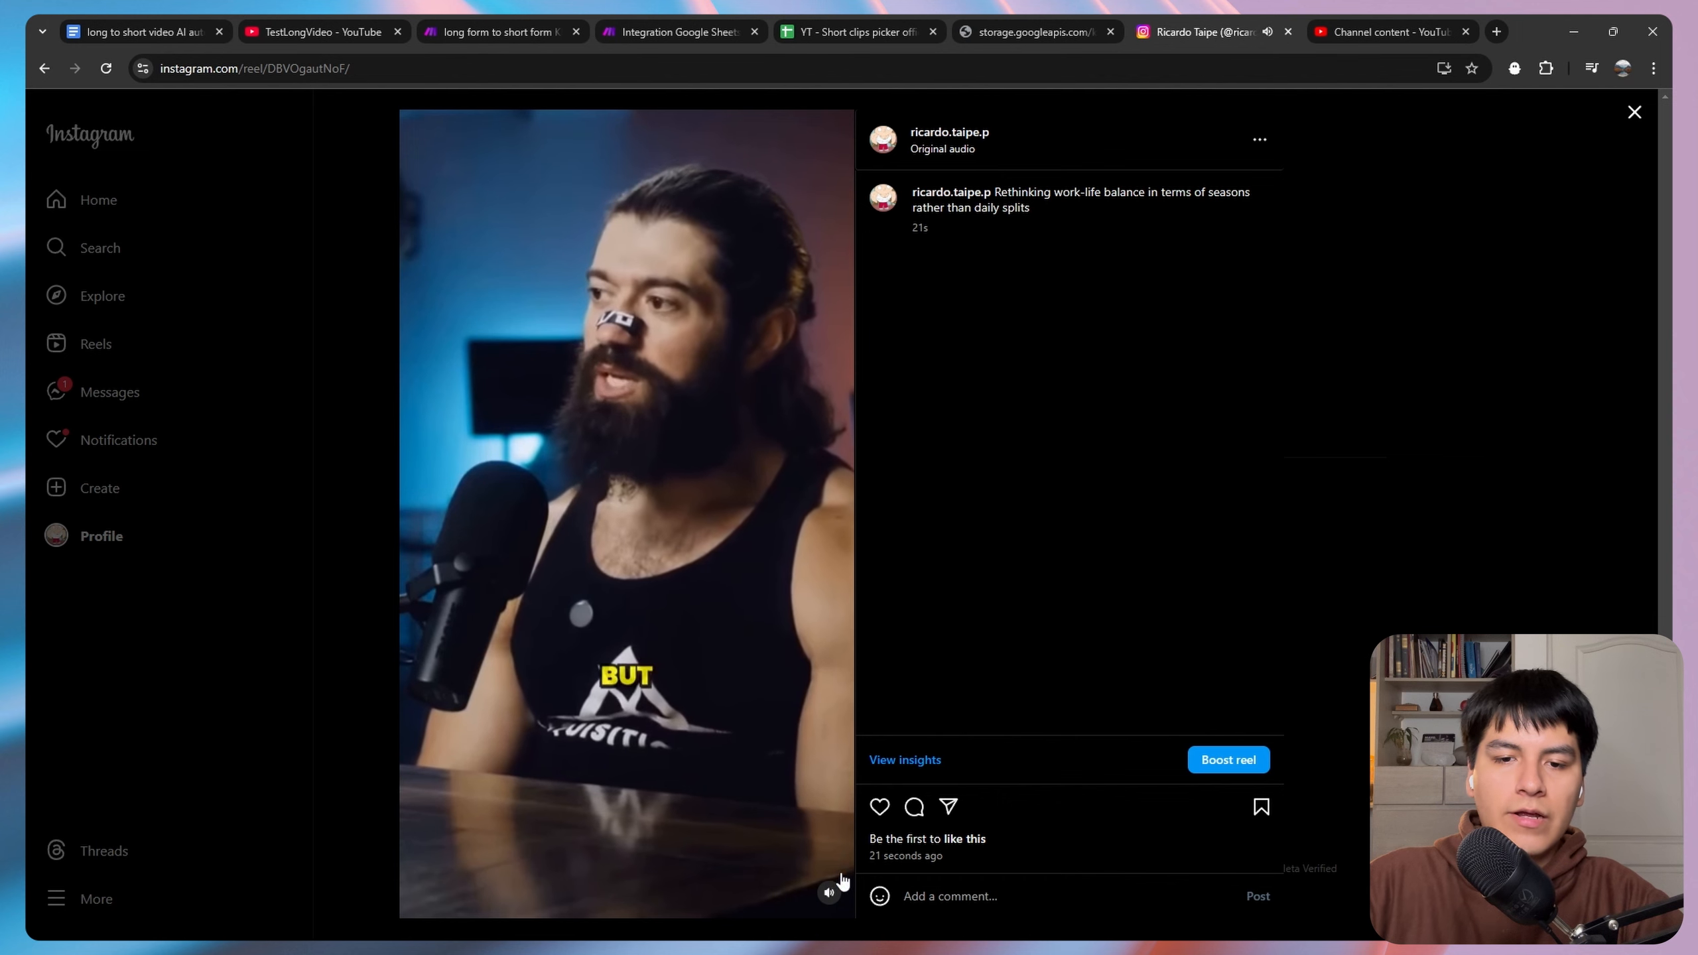
click(830, 892)
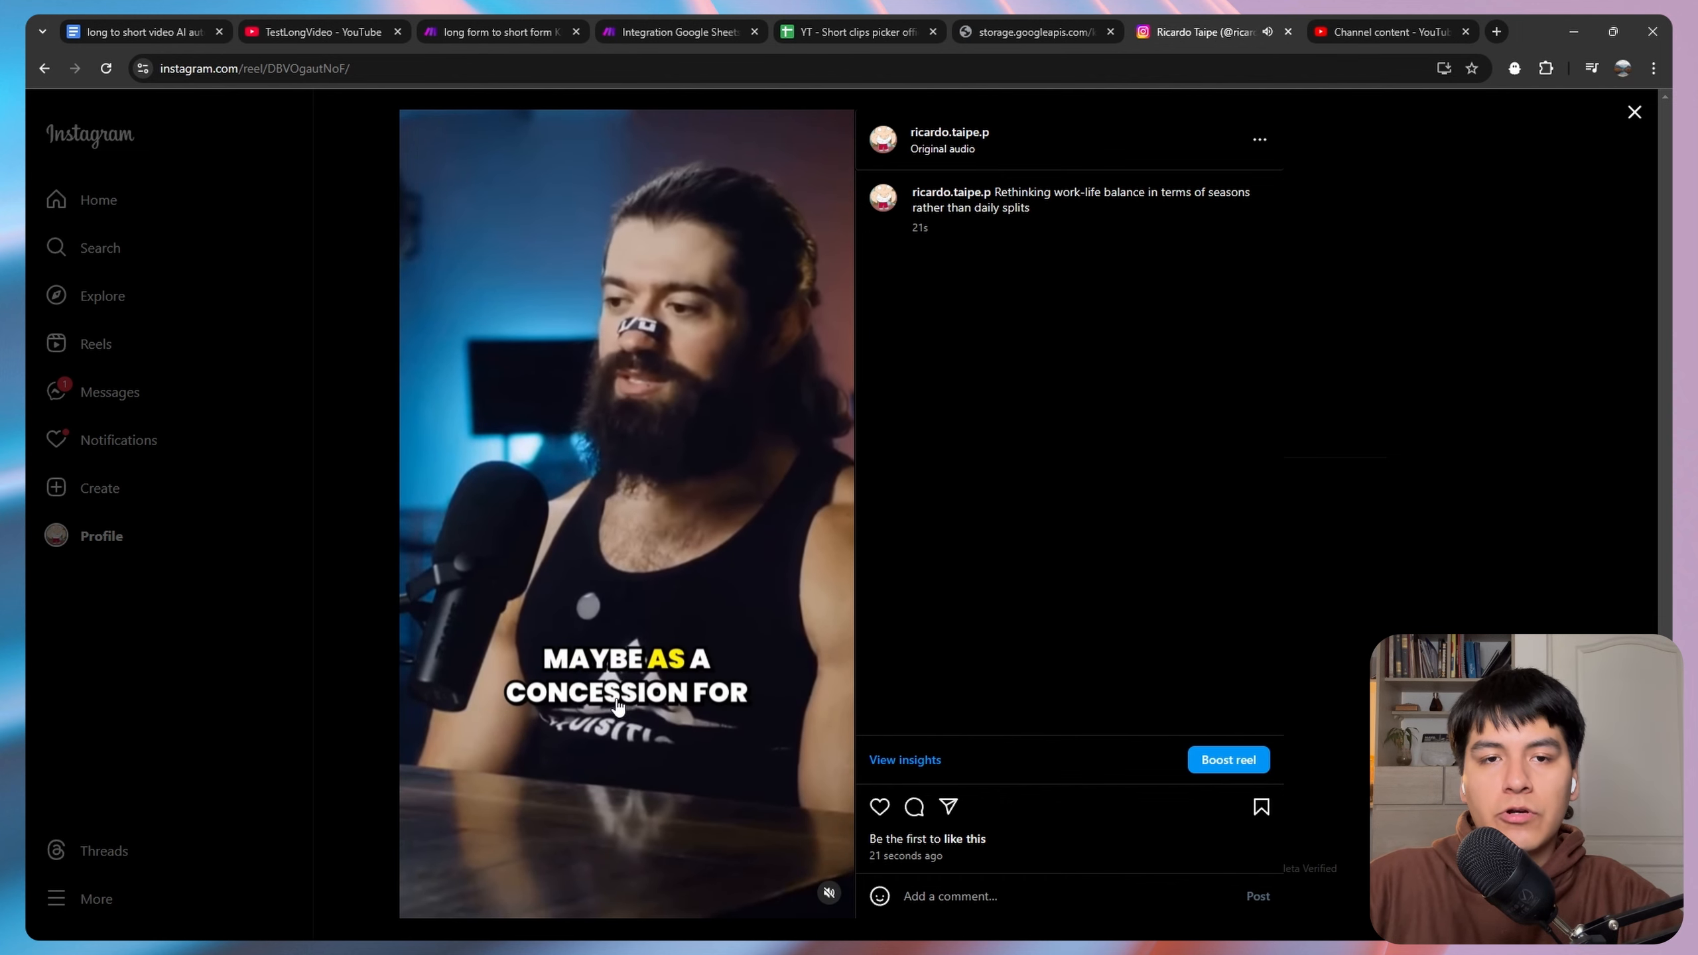
Check the clip's YT shorts status in the sheet and play the published short from its video details in YouTube Studio.
click(870, 26)
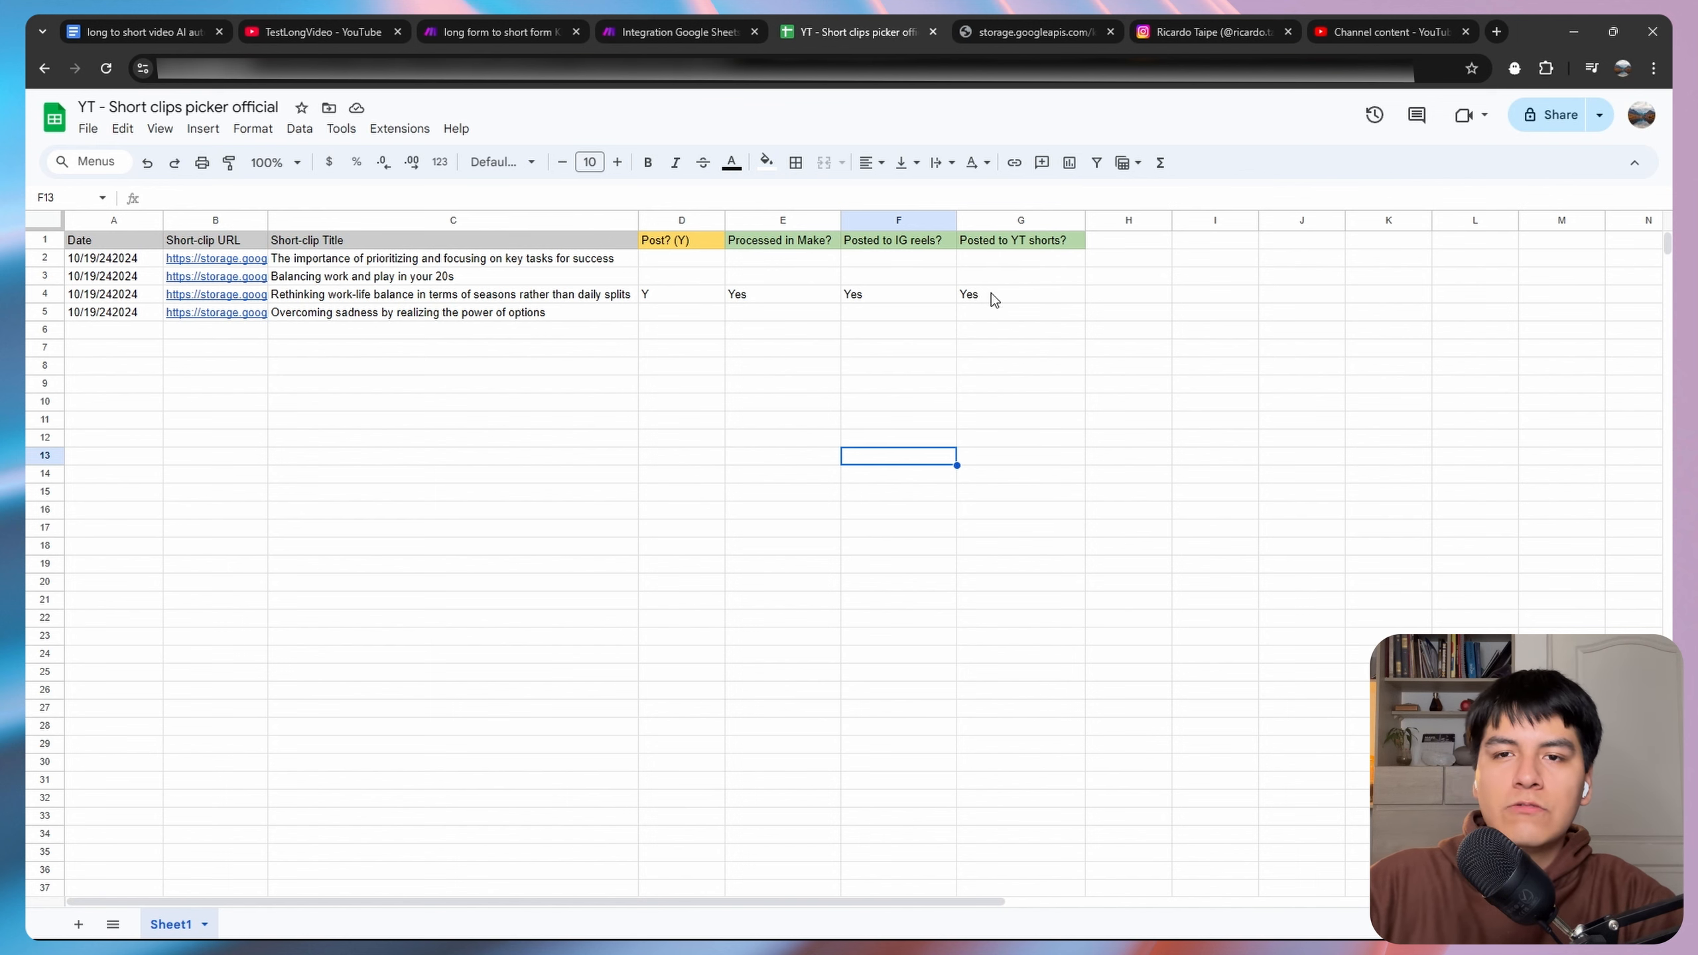
click(1362, 20)
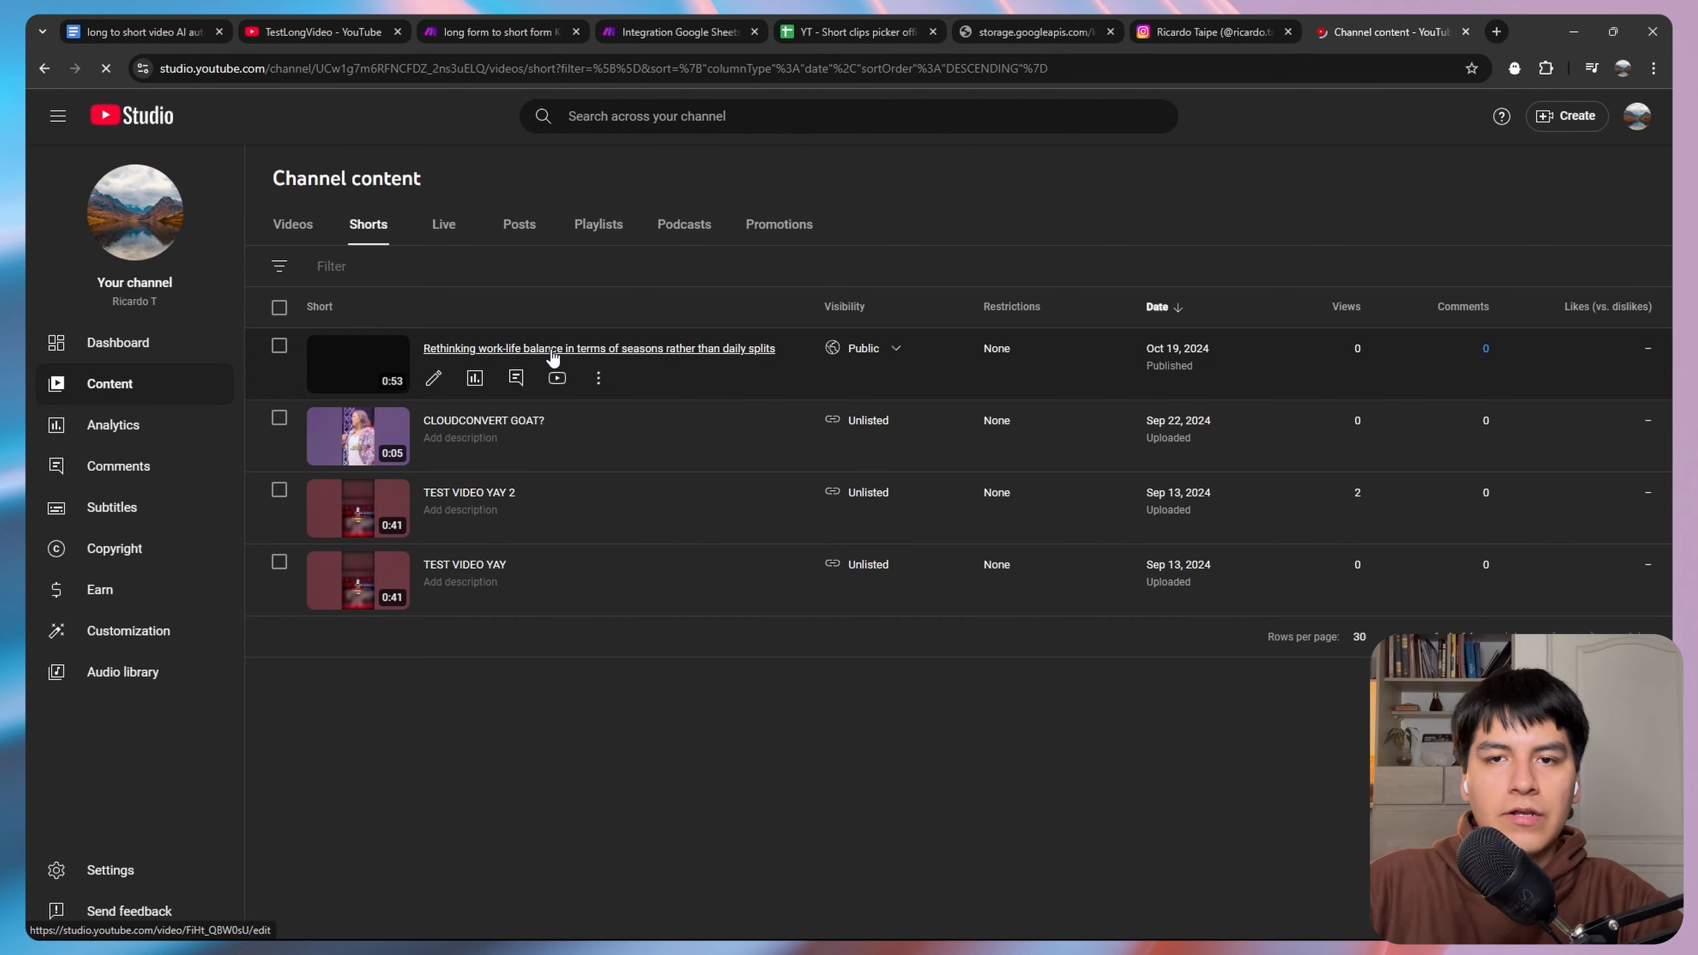
click(555, 351)
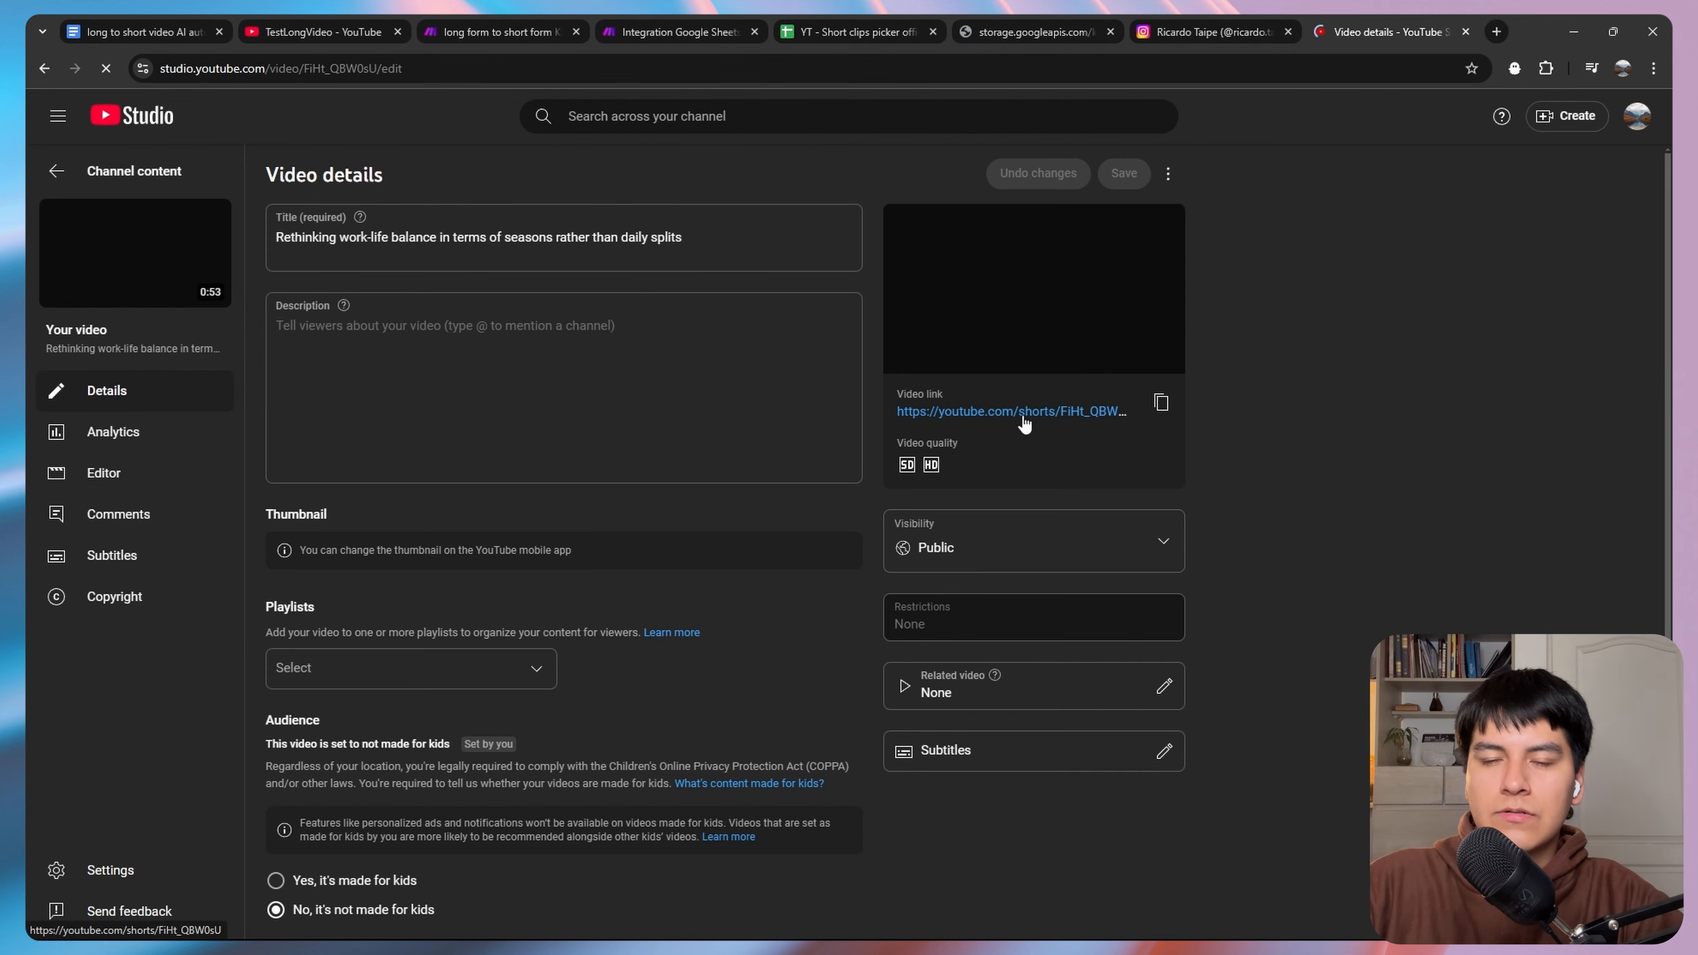
click(1023, 412)
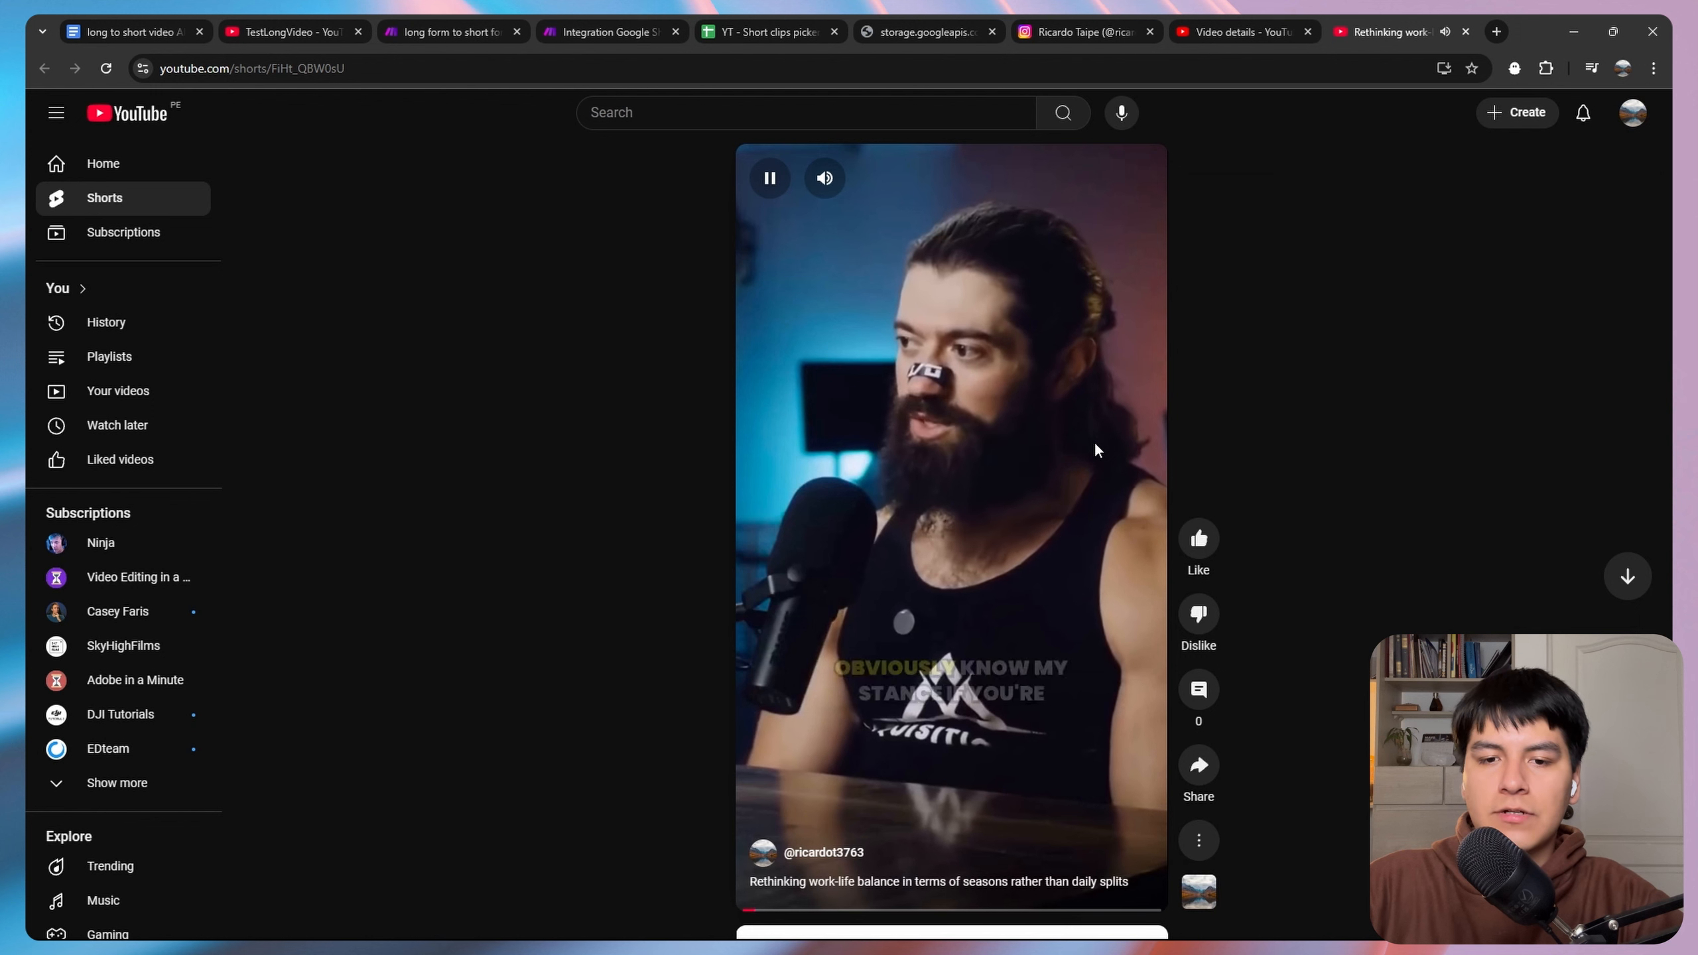
click(992, 500)
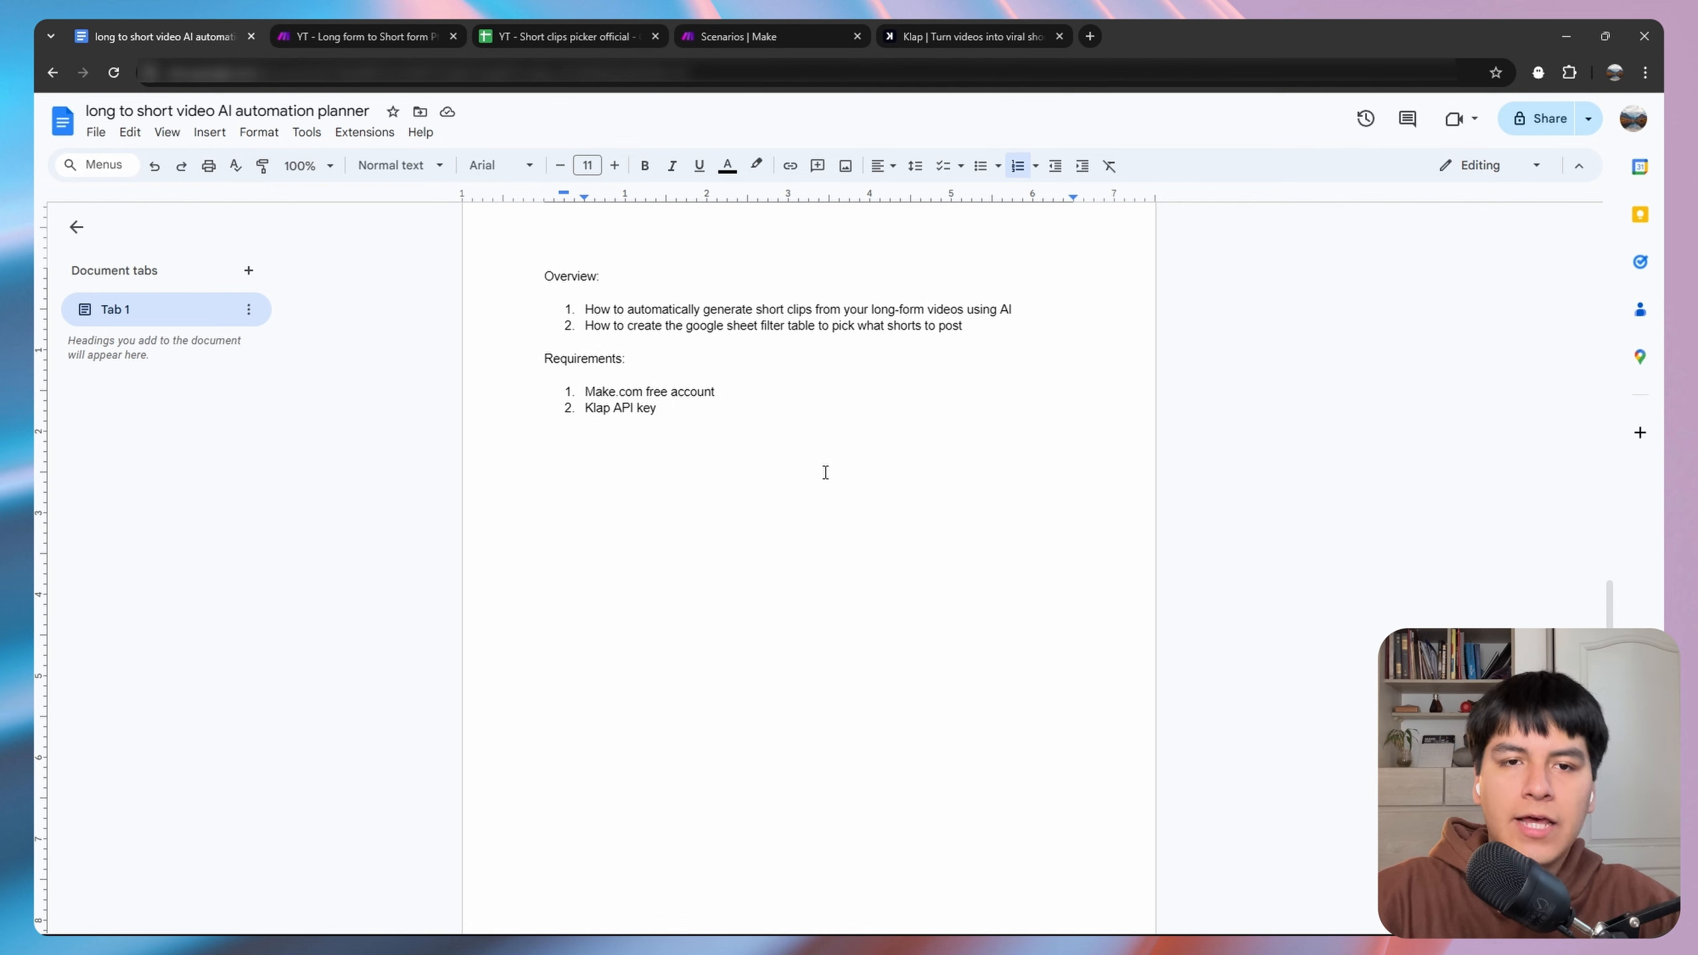
In the automation planner document, highlight the first overview item about automatically generating short clips from long-form videos using AI.
click(658, 360)
drag(586, 308, 1014, 311)
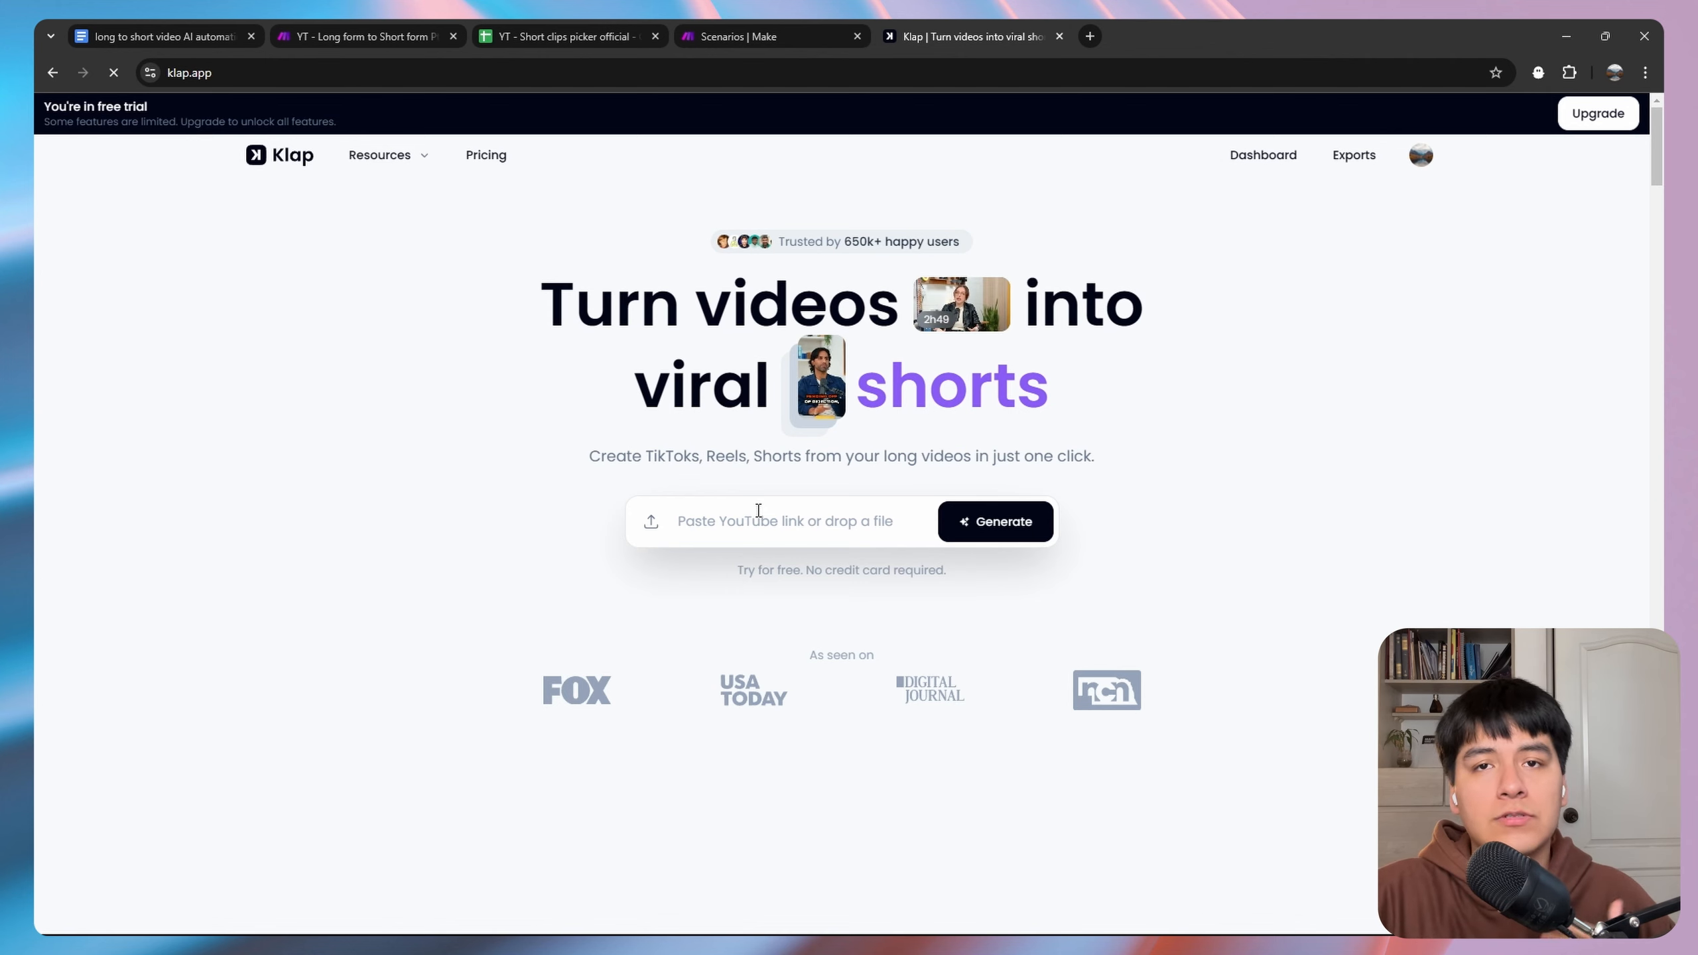
Examine the feature list on the Klap home page, from AI Editing to Engaging Captions.
scroll(758, 511, down, 10)
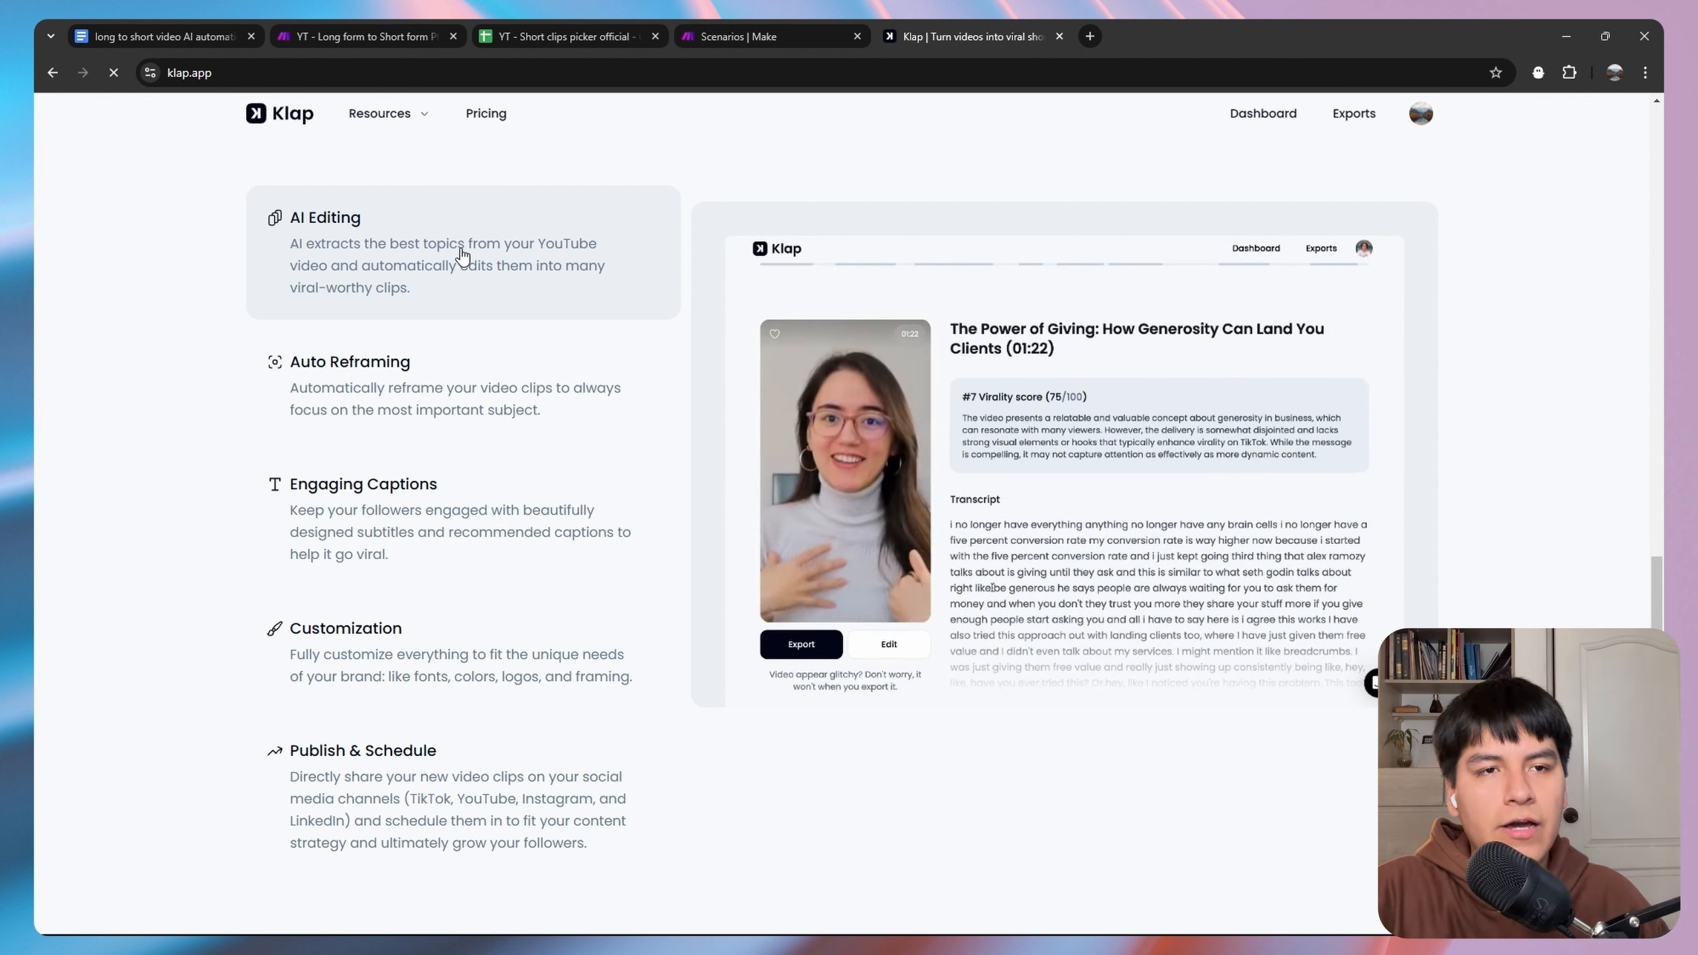
click(478, 400)
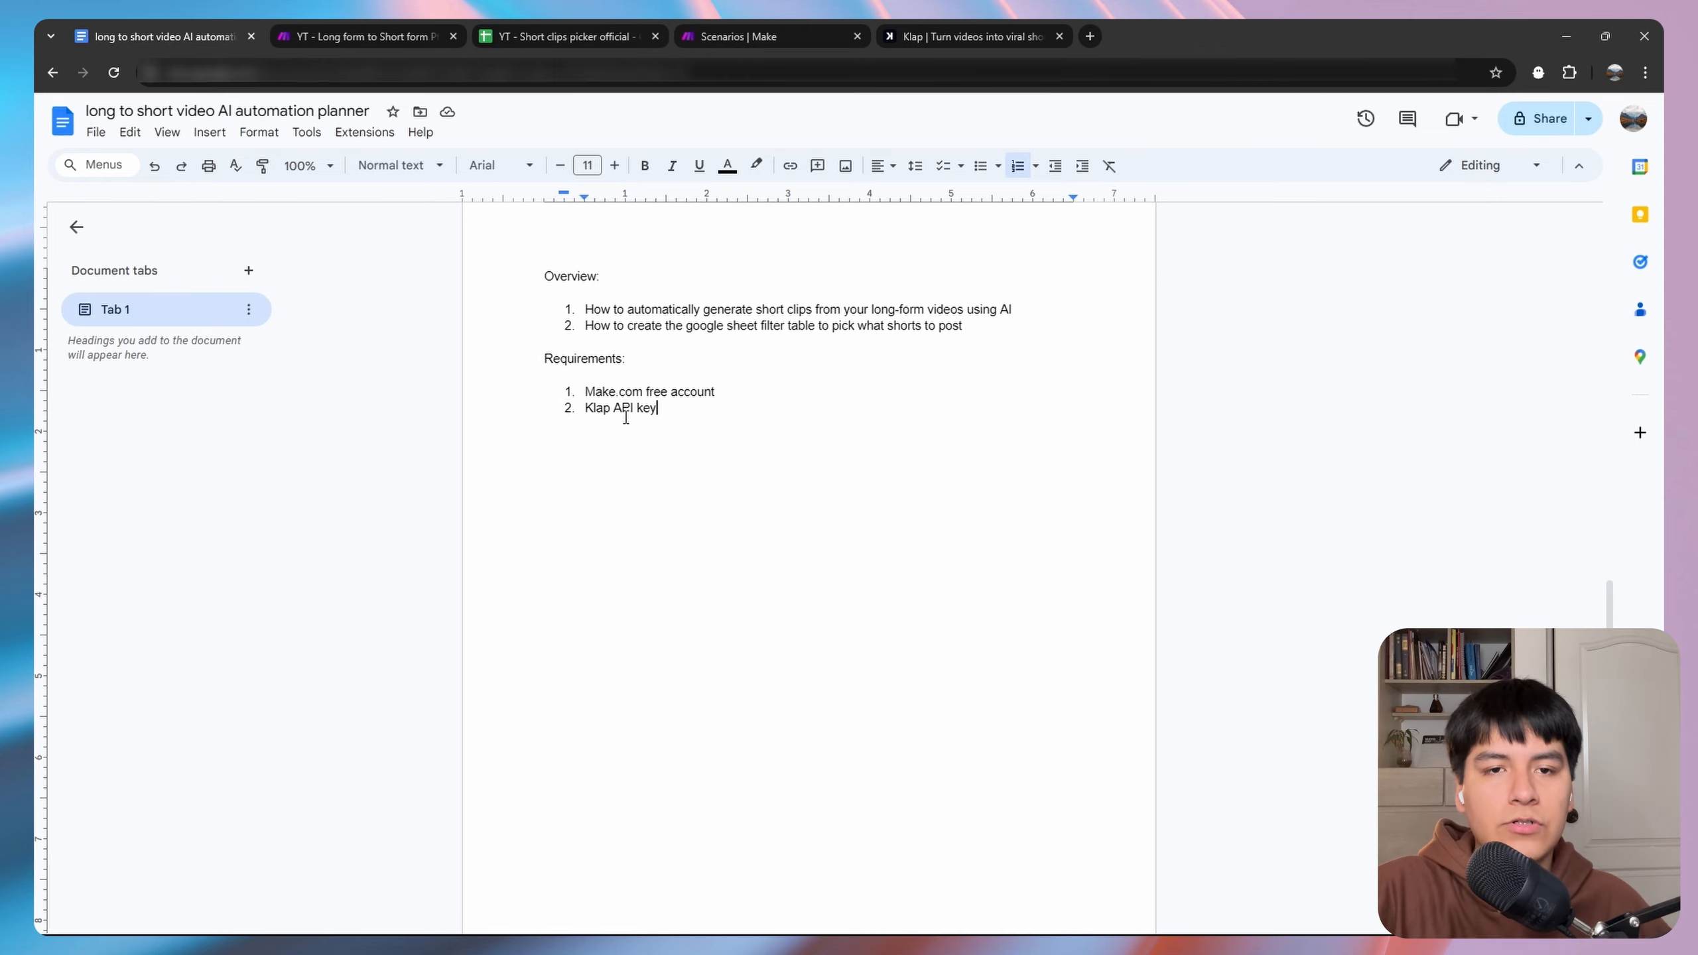
Switch to the Klap site, open the account page, and go from there to the API page.
click(981, 26)
scroll(1123, 515, up, 15)
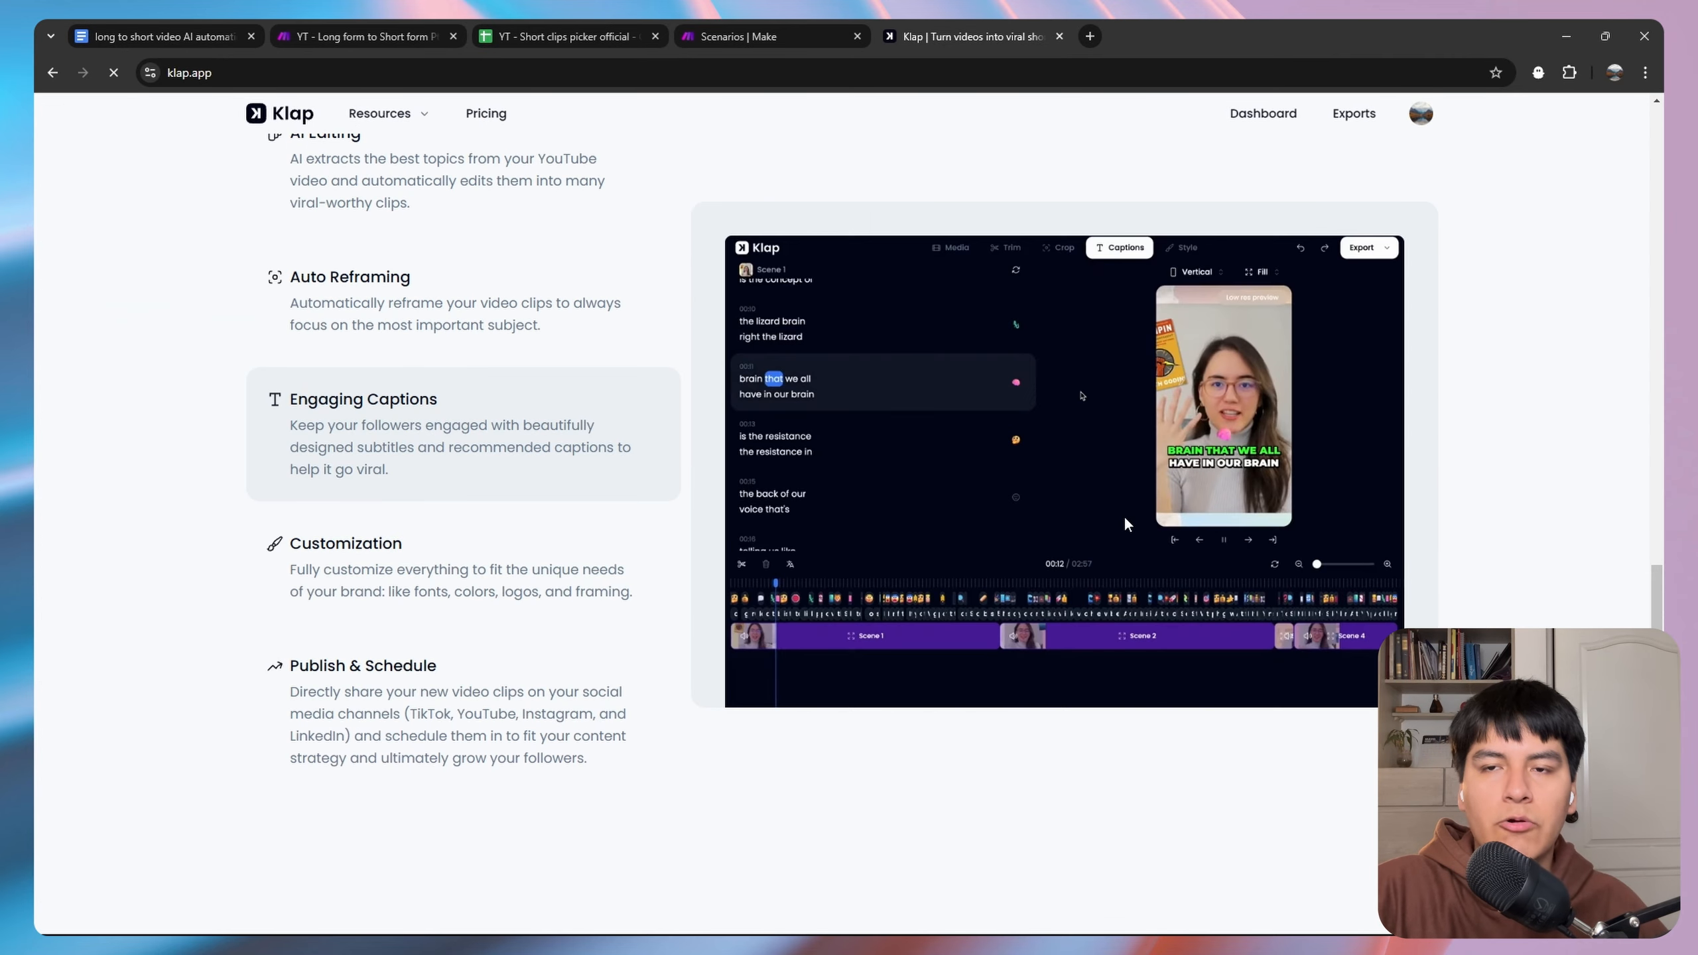
click(1420, 113)
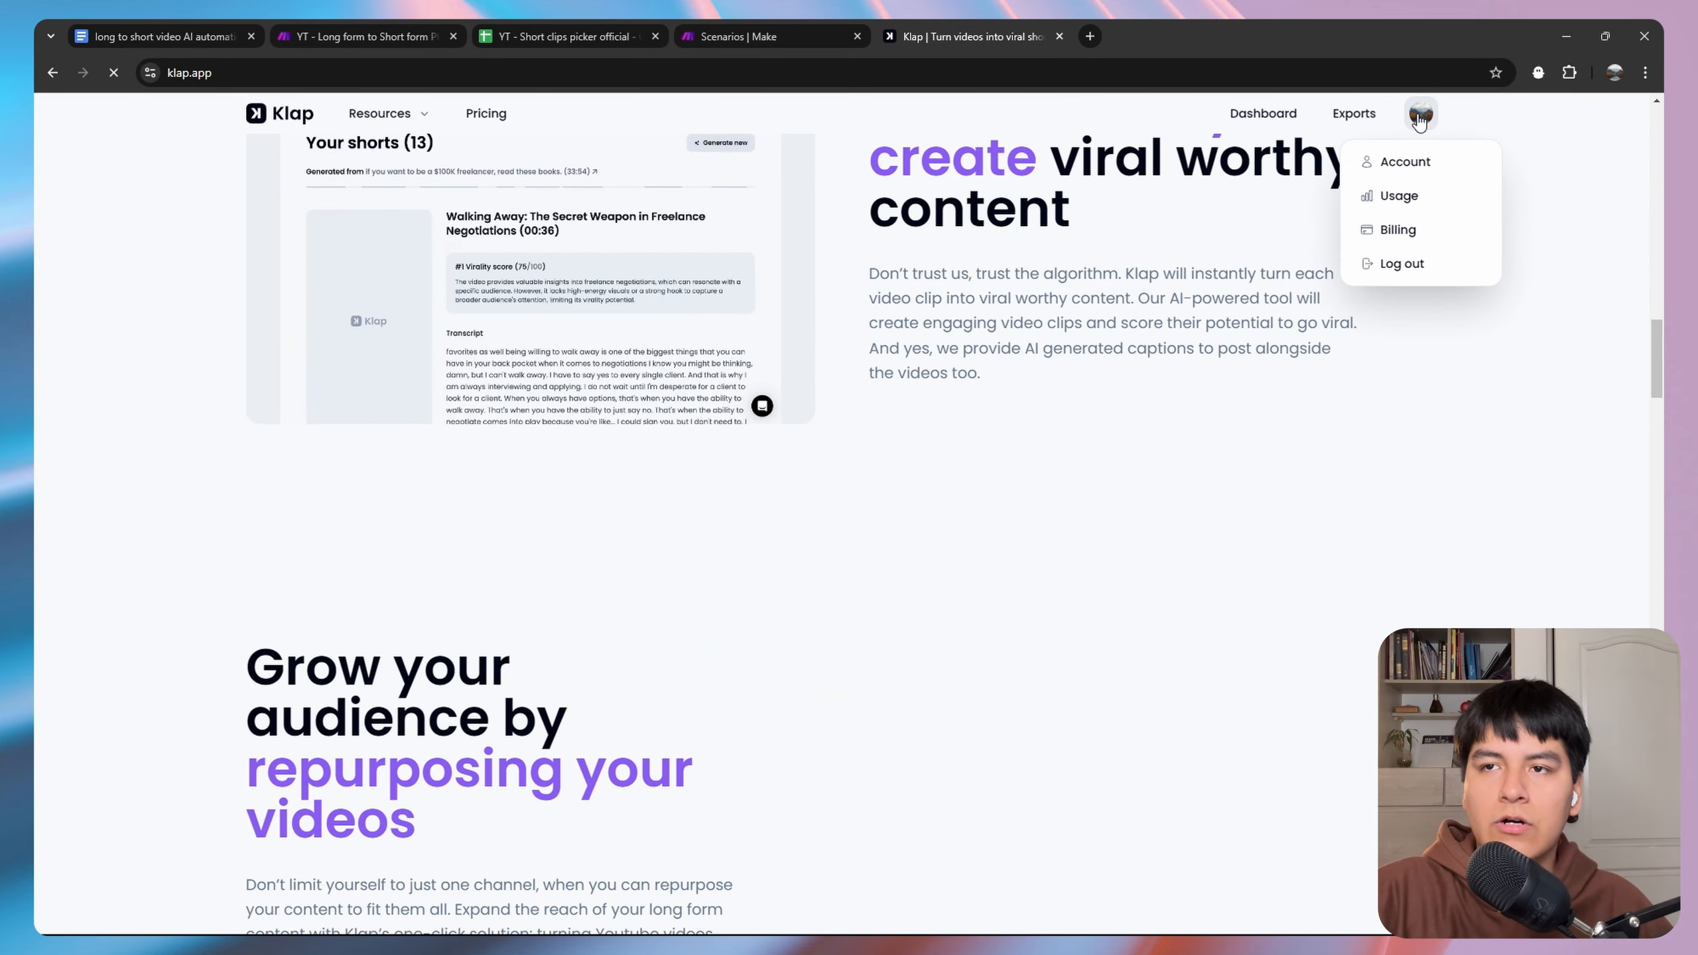
click(1408, 166)
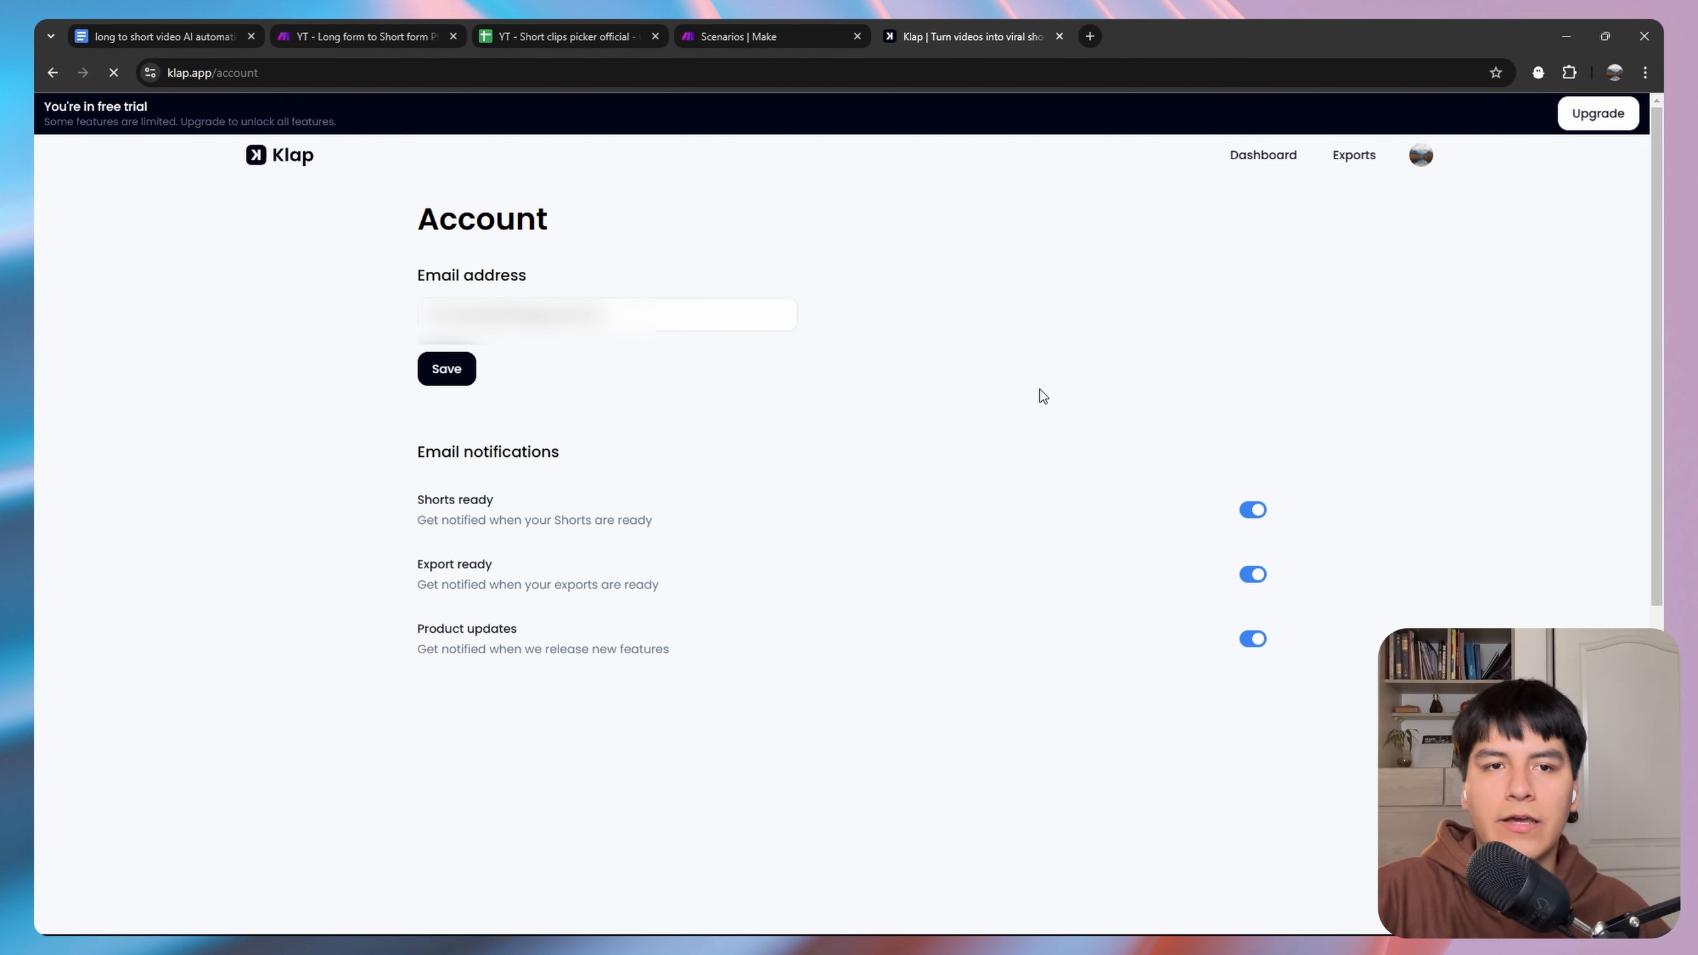
scroll(1040, 395, down, 10)
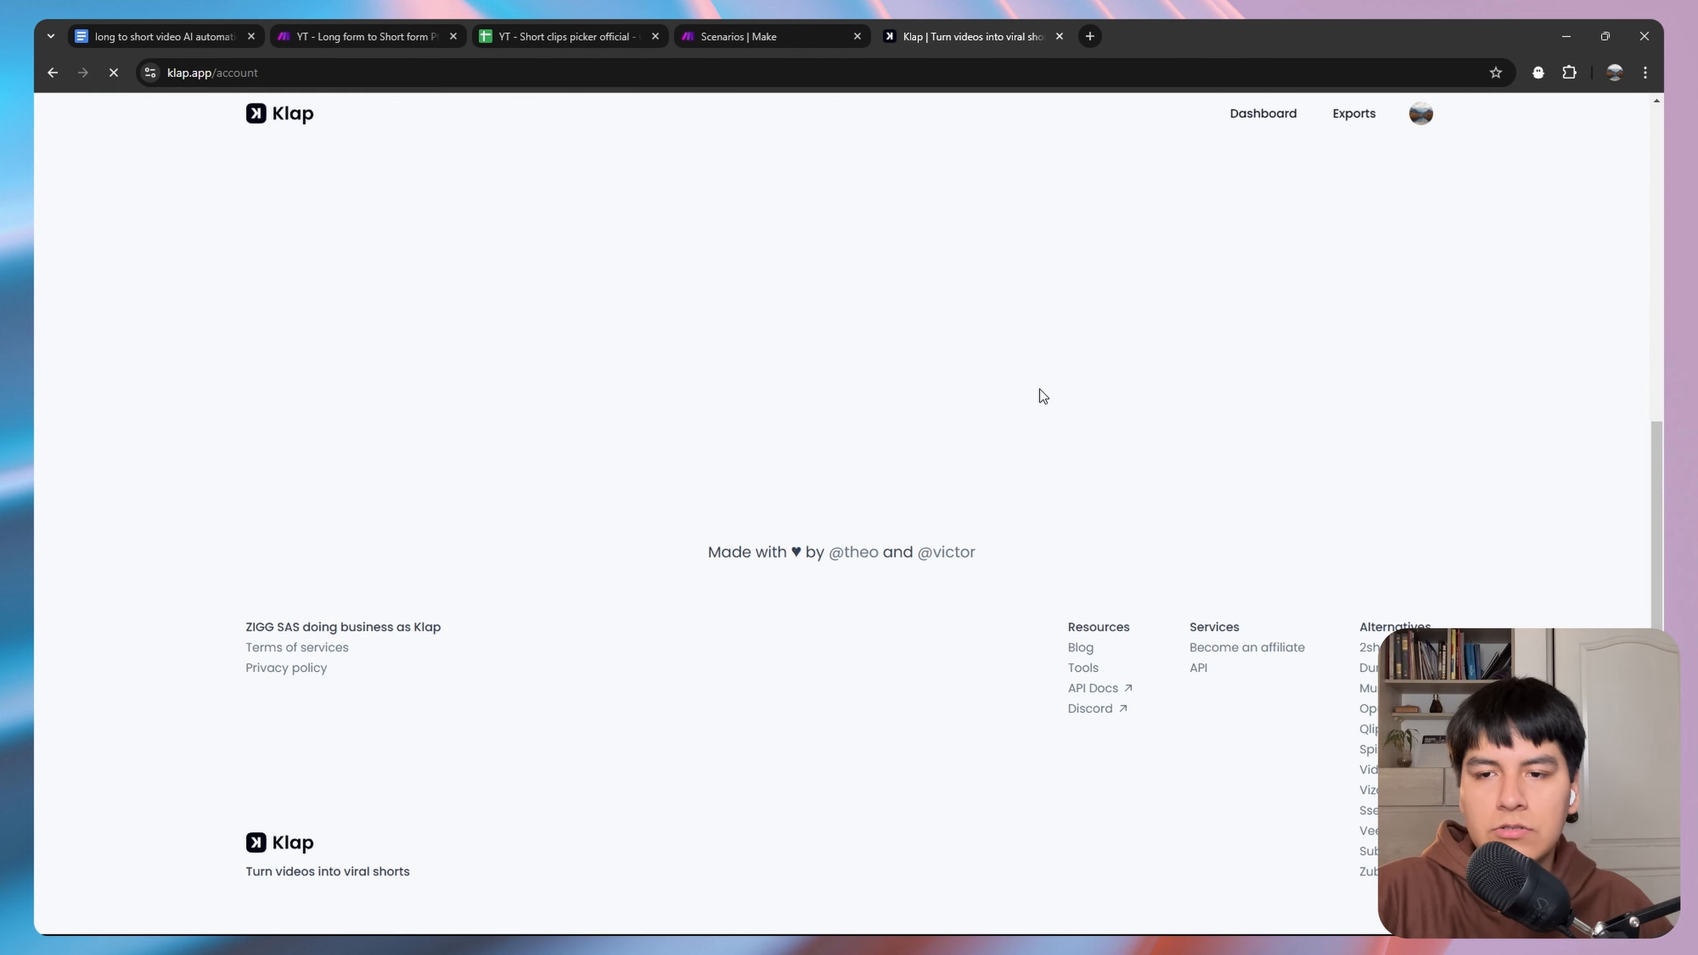
click(1198, 668)
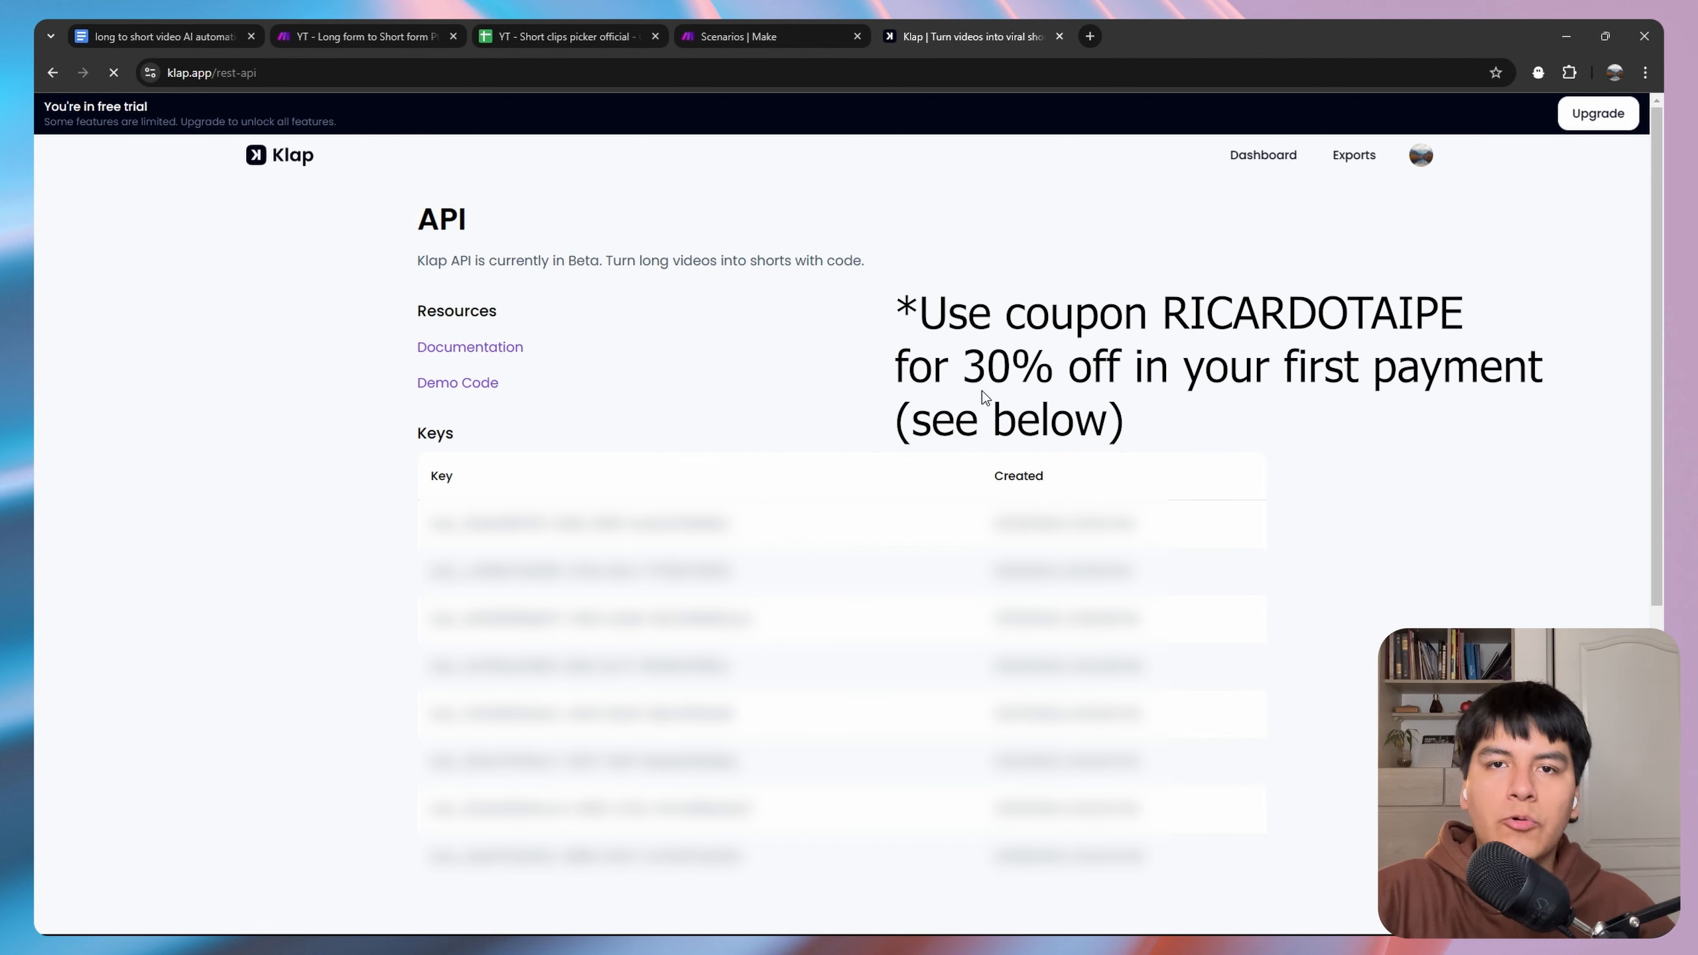
Show where Billing is among the account options, close them, and highlight the first entry in the API Keys list.
click(1420, 173)
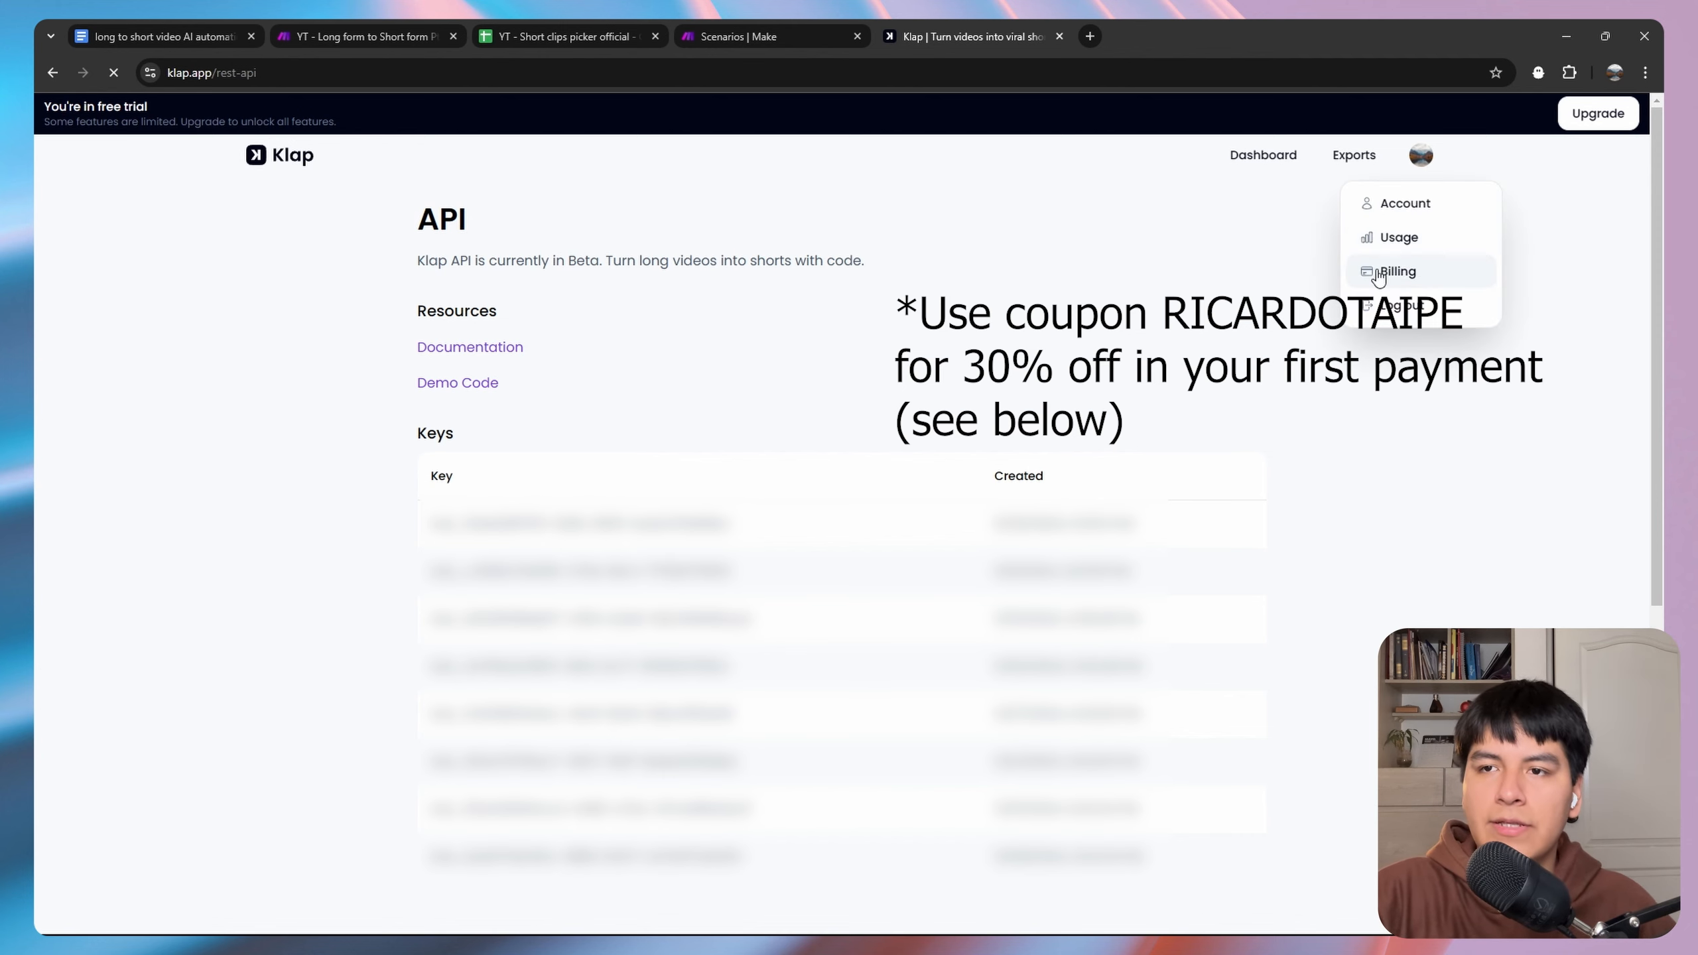
click(1186, 319)
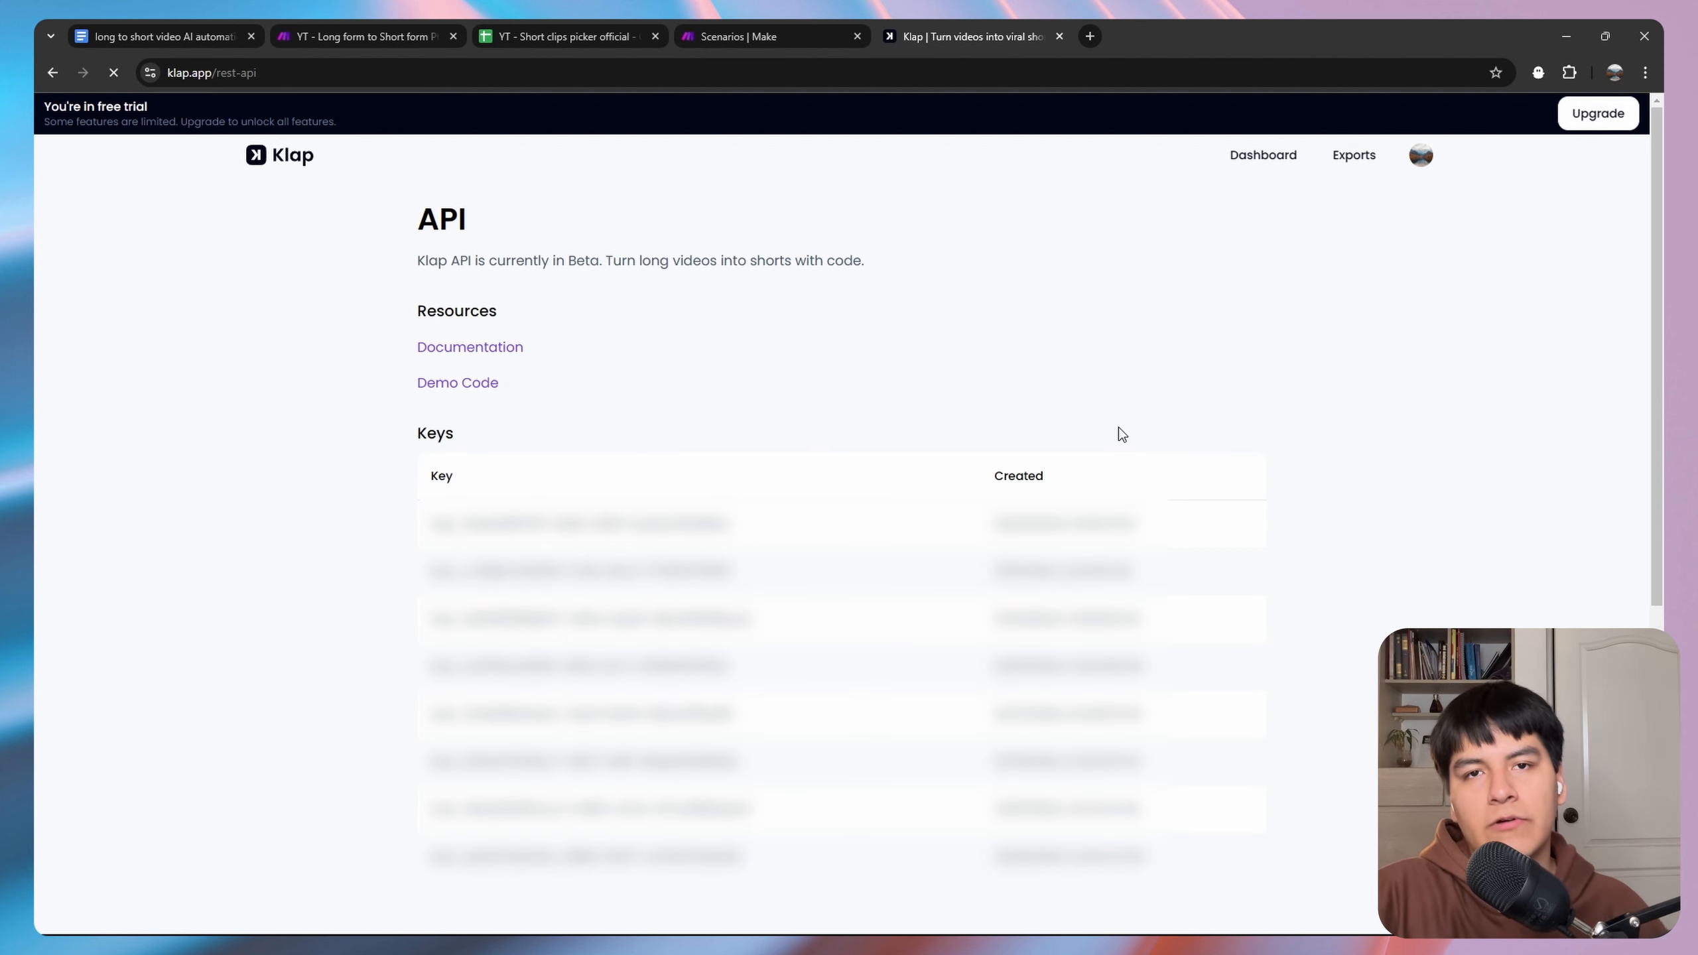
scroll(334, 424, down, 1)
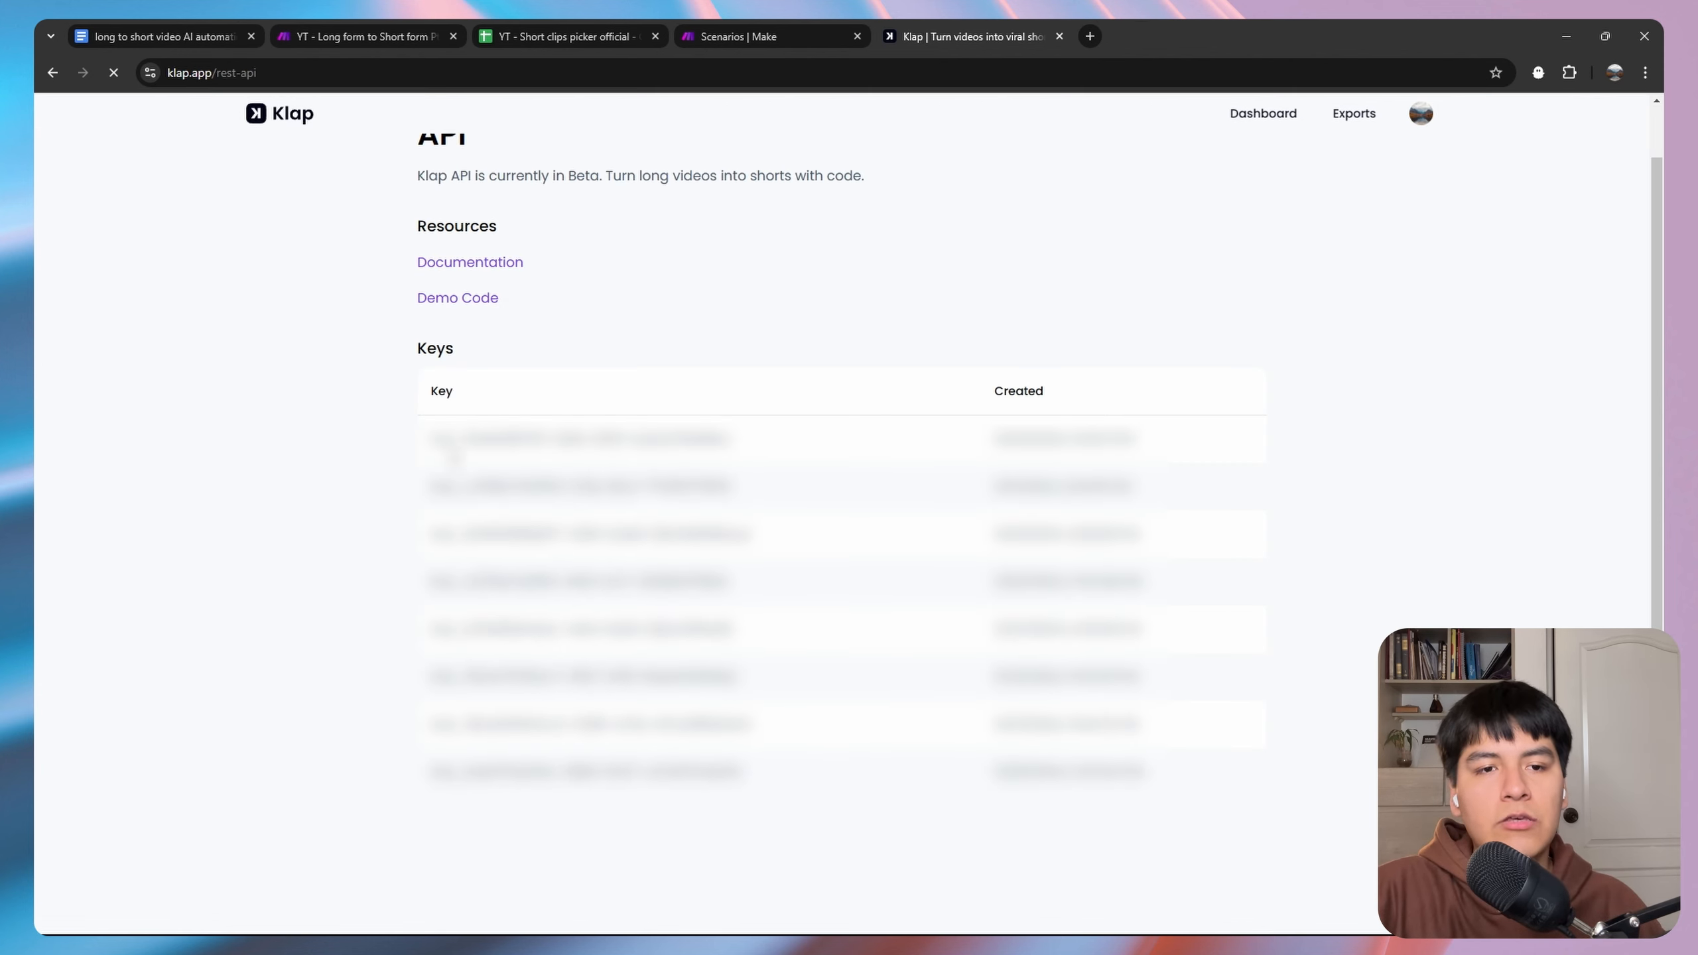
drag(431, 439, 750, 459)
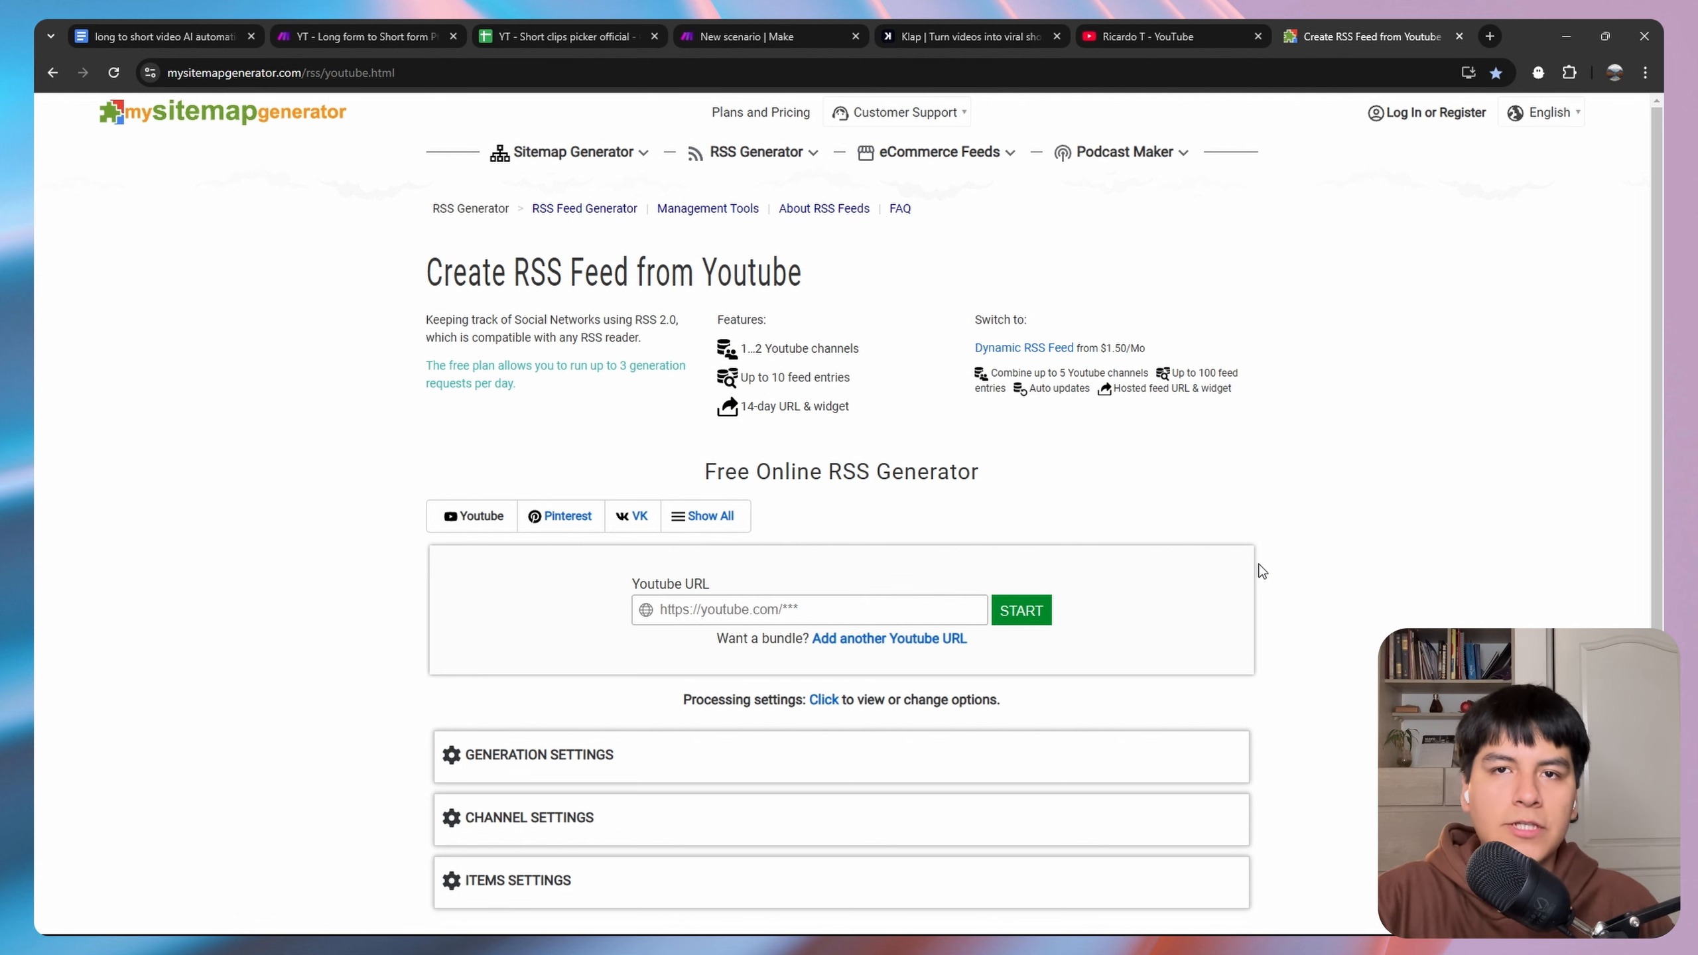
Copy the address of the YouTube channel's Videos page and generate an RSS feed from it in MySitemapGenerator.
click(1197, 26)
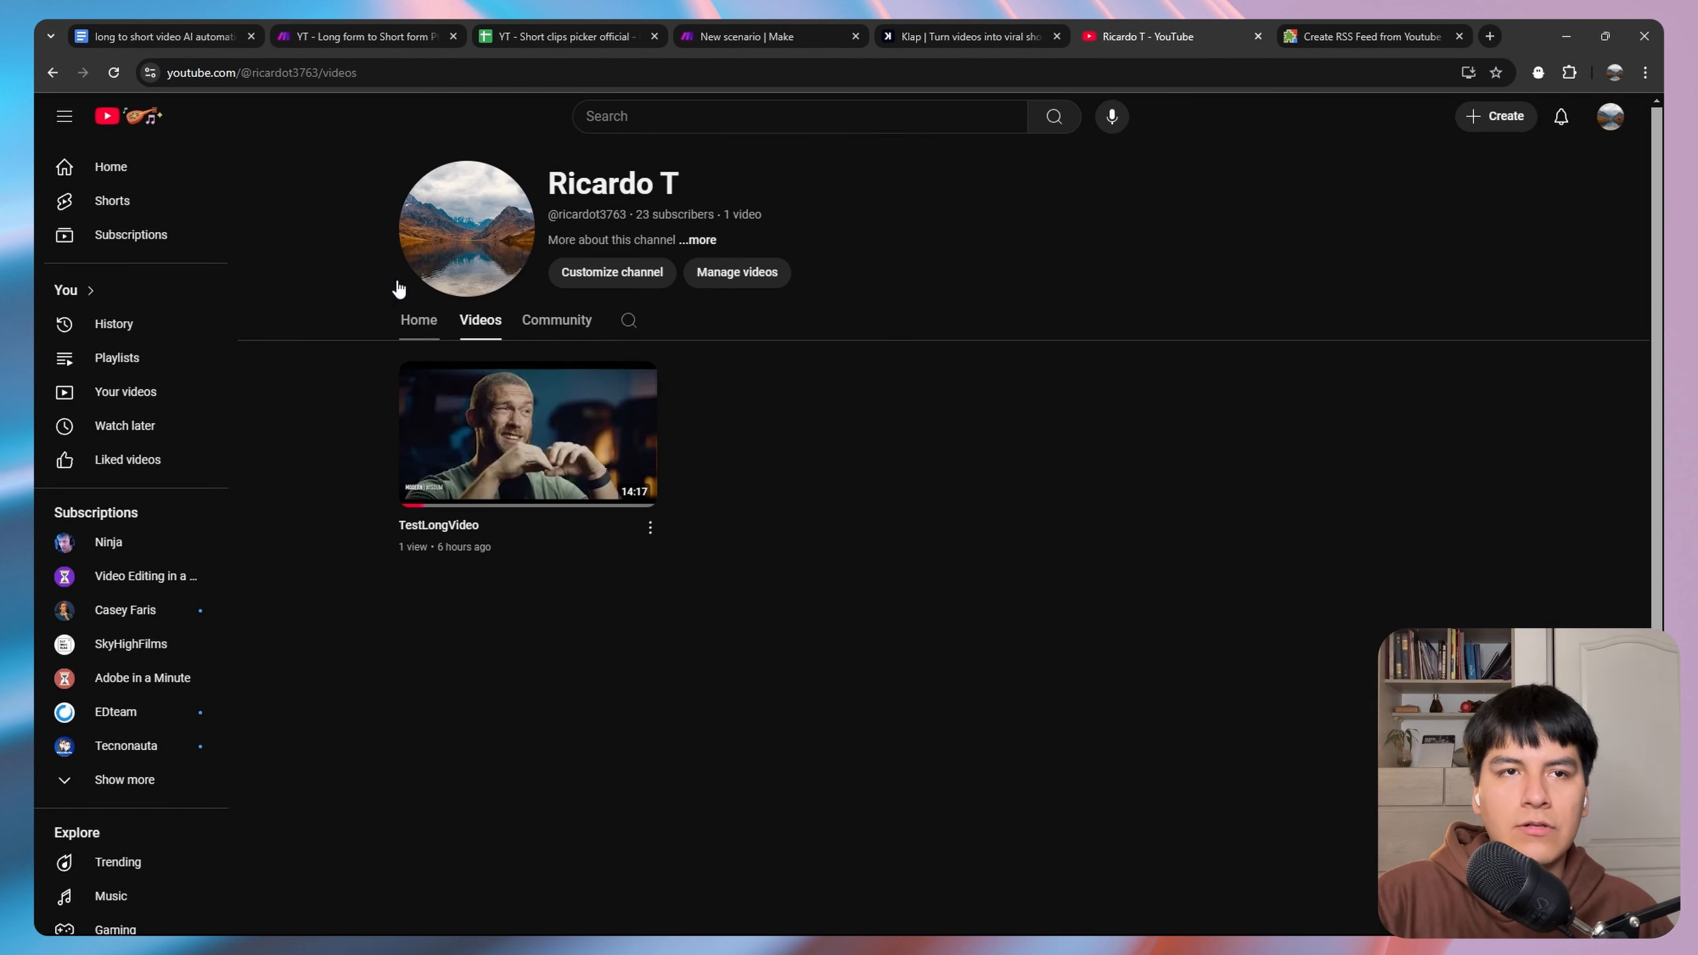
click(300, 75)
key(ctrl+c)
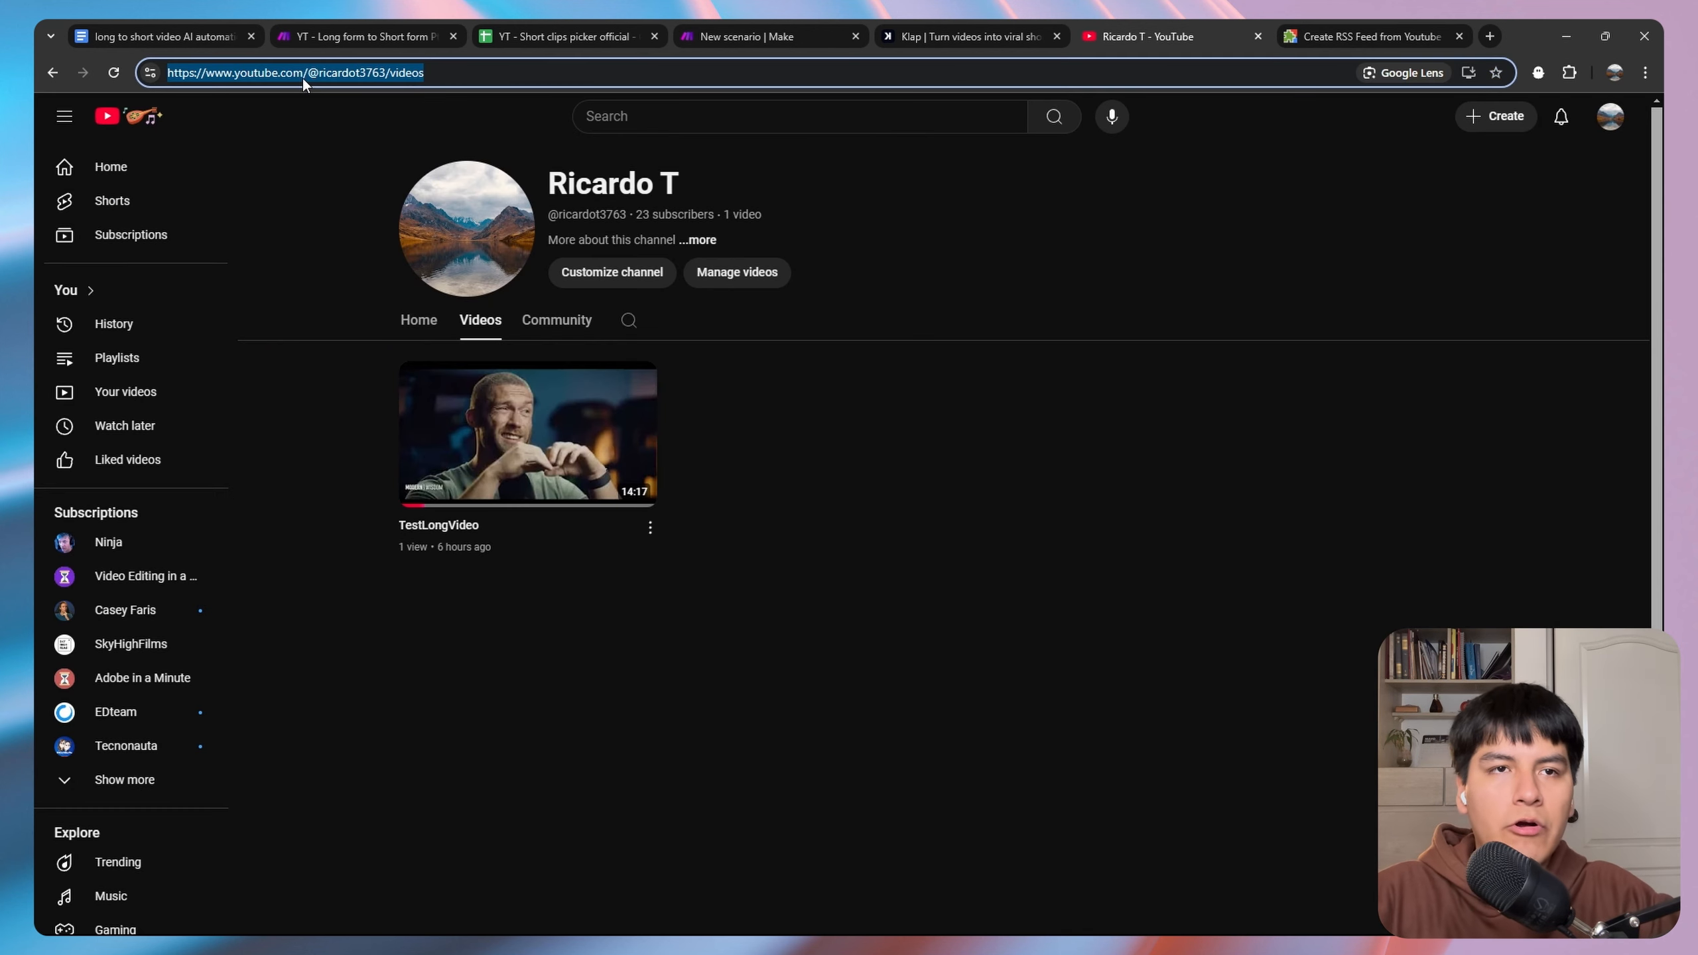
click(1337, 30)
click(781, 601)
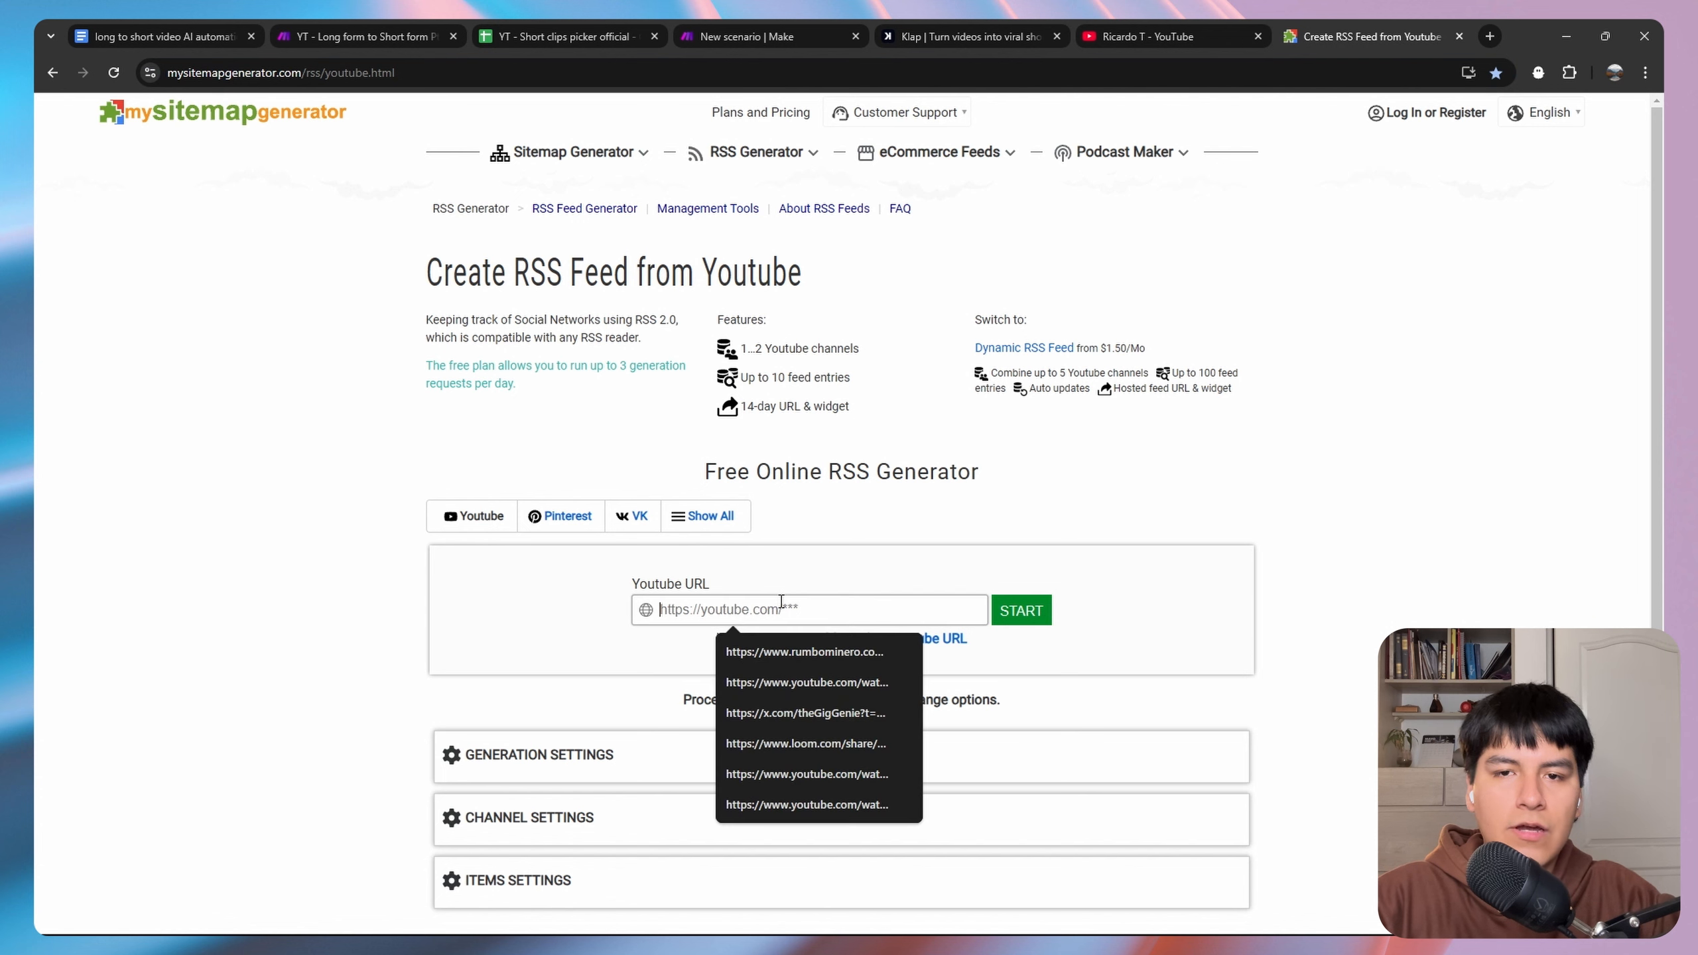
key(ctrl+v)
click(1020, 610)
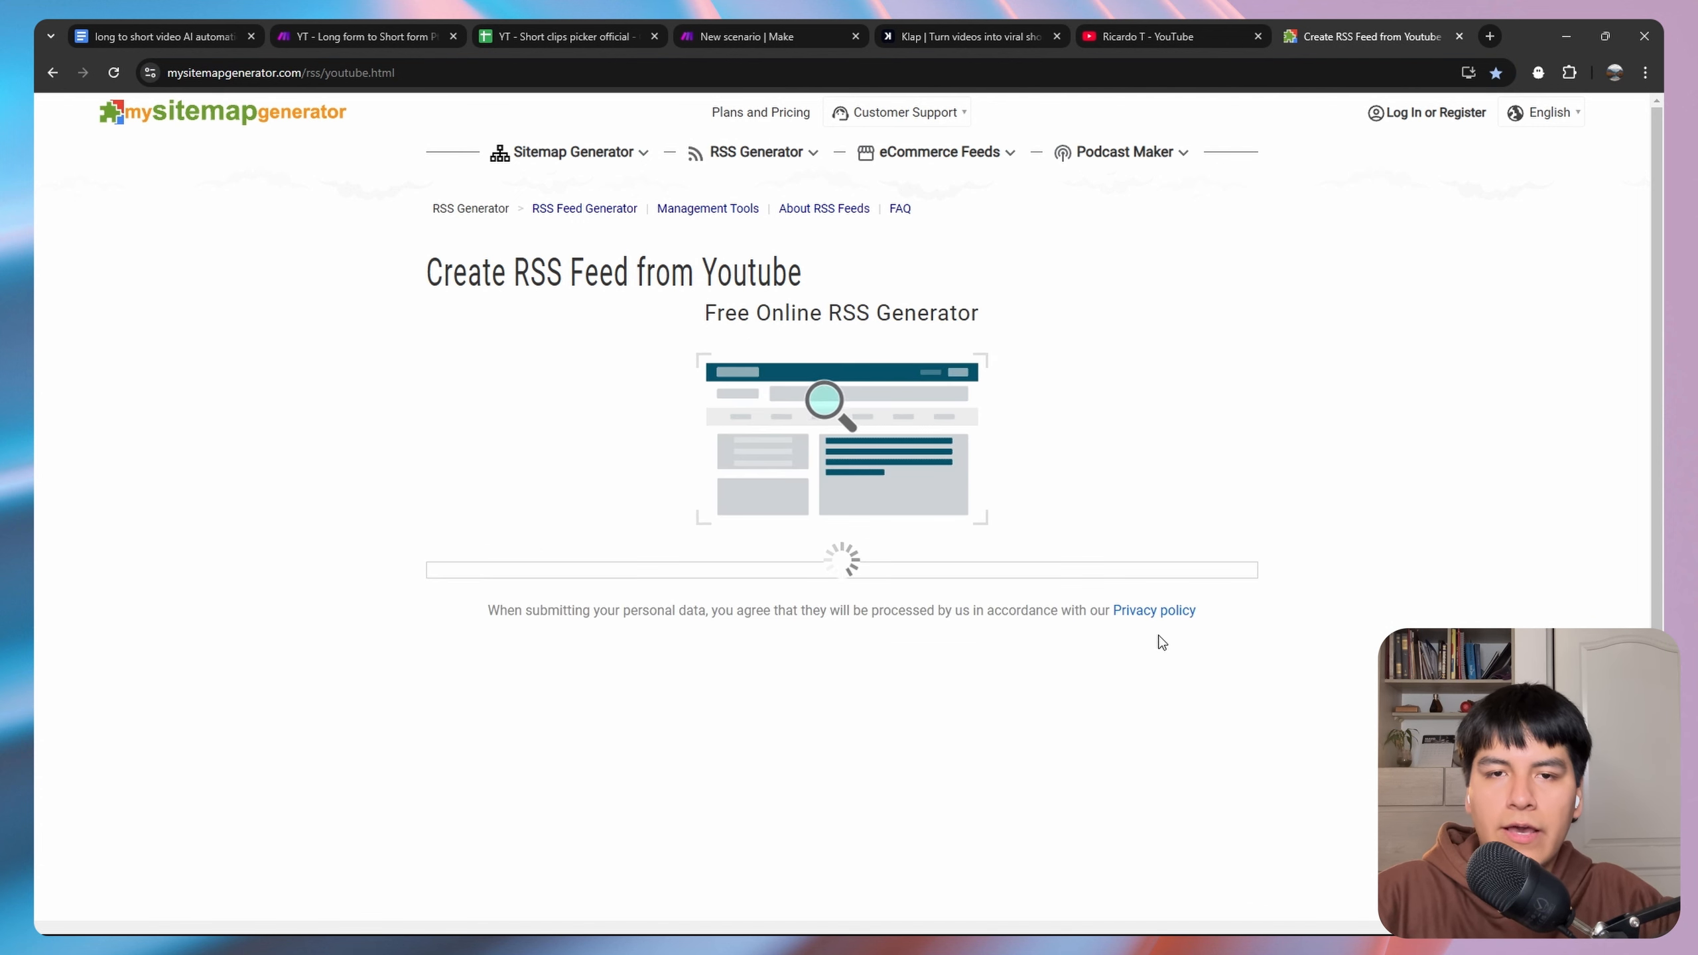
Review the generated feed's contents and copy its Feed Share Link.
scroll(1205, 523, down, 5)
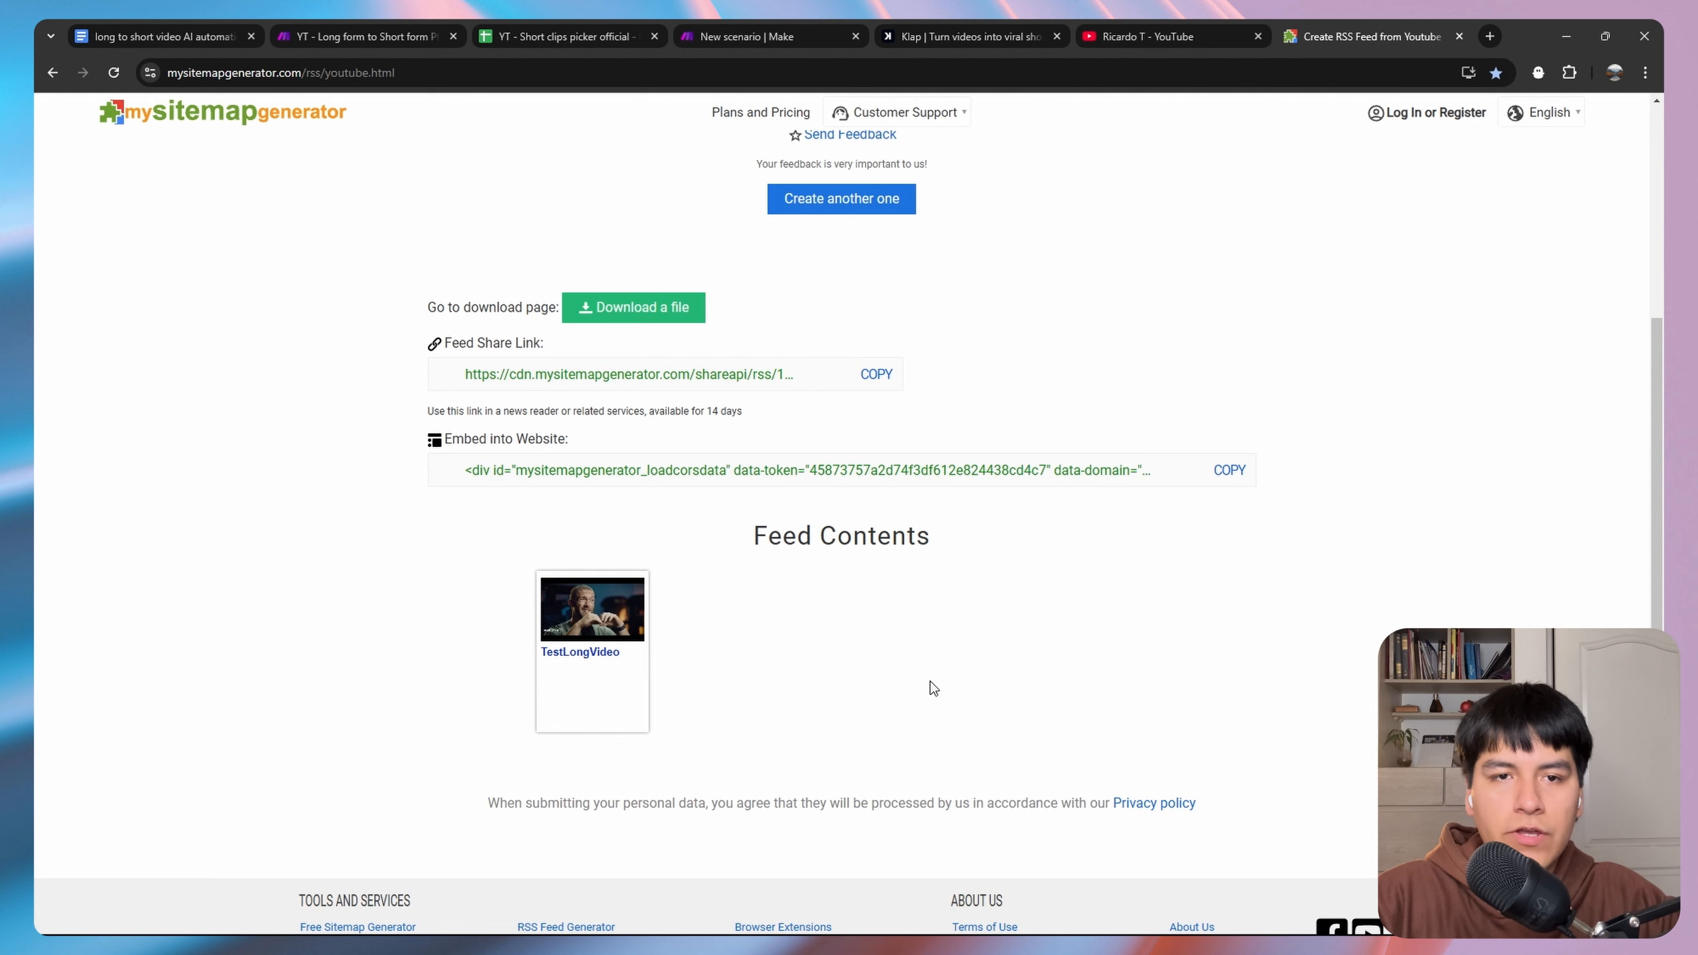
scroll(680, 682, up, 1)
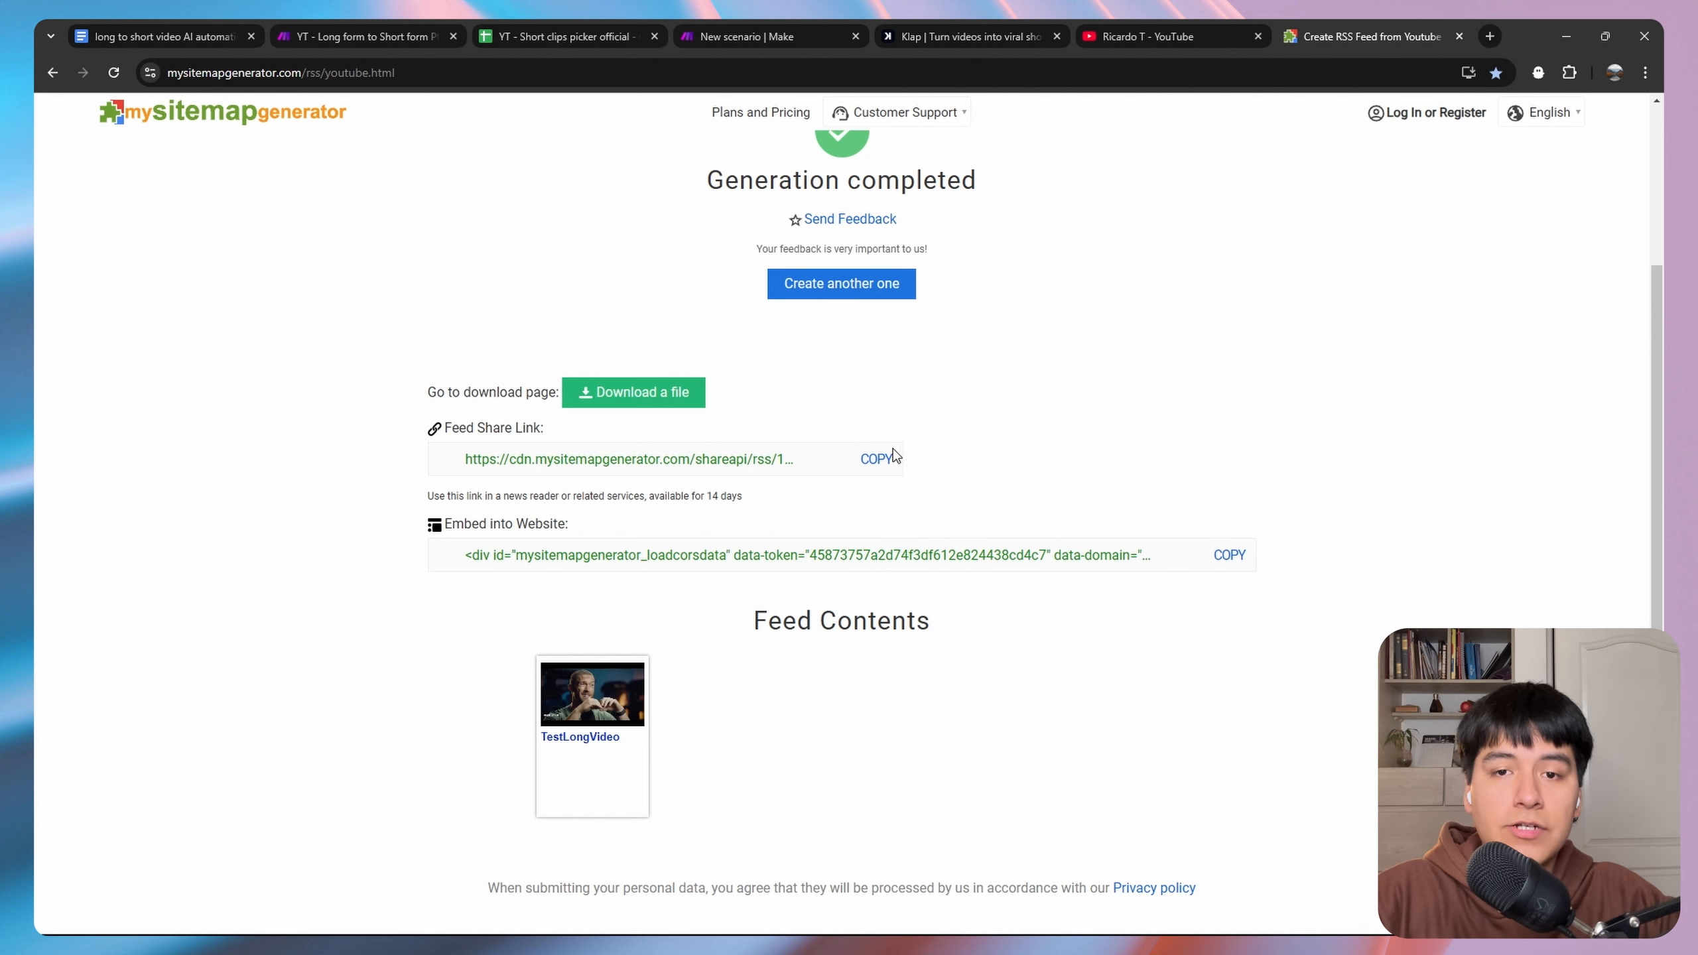
click(876, 460)
In the new Make scenario, add the RSS trigger Watch RSS feed items as the first module.
key(ctrl+4)
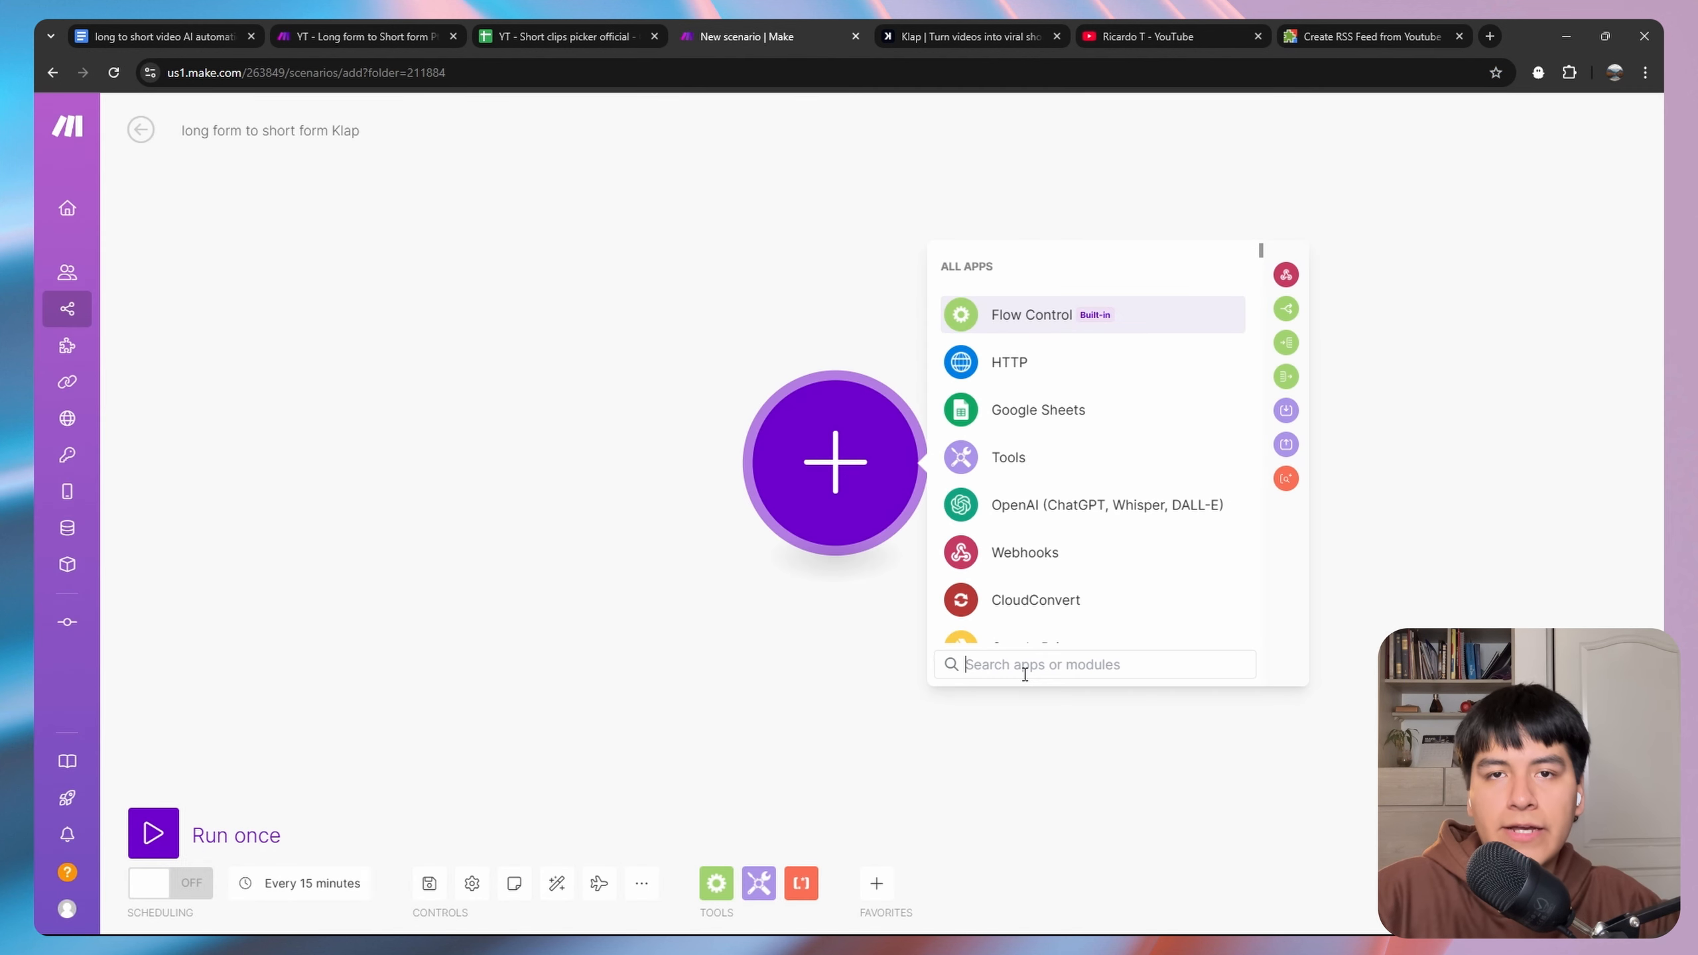
text(rss)
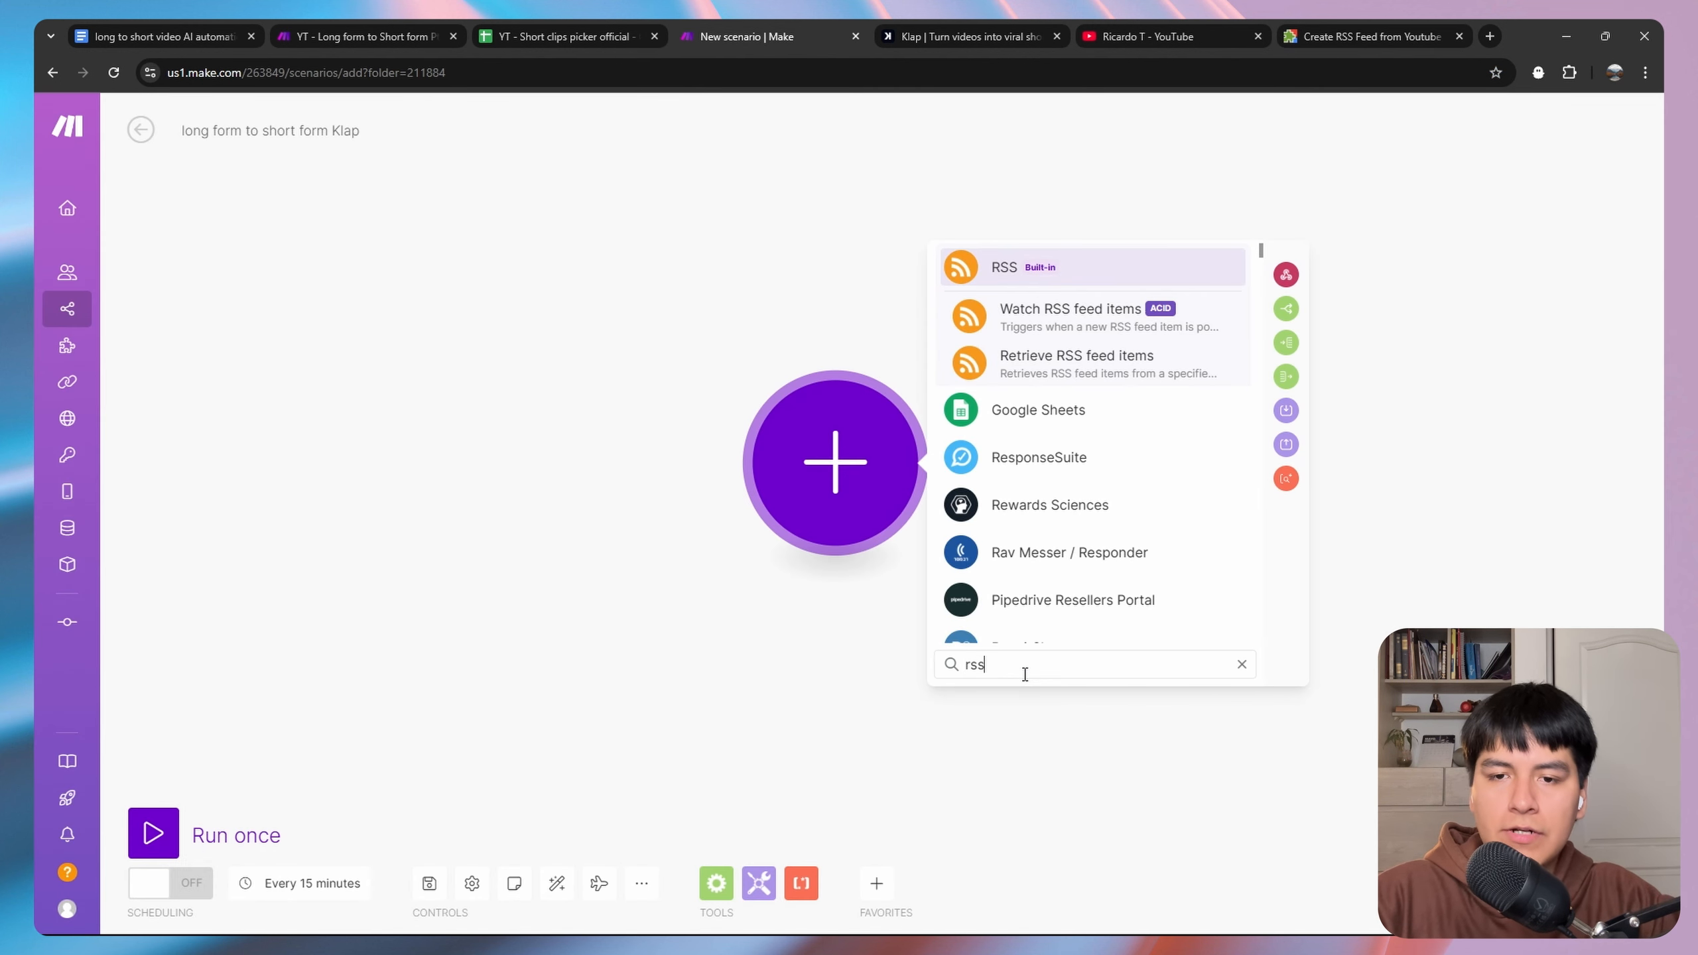
click(1013, 272)
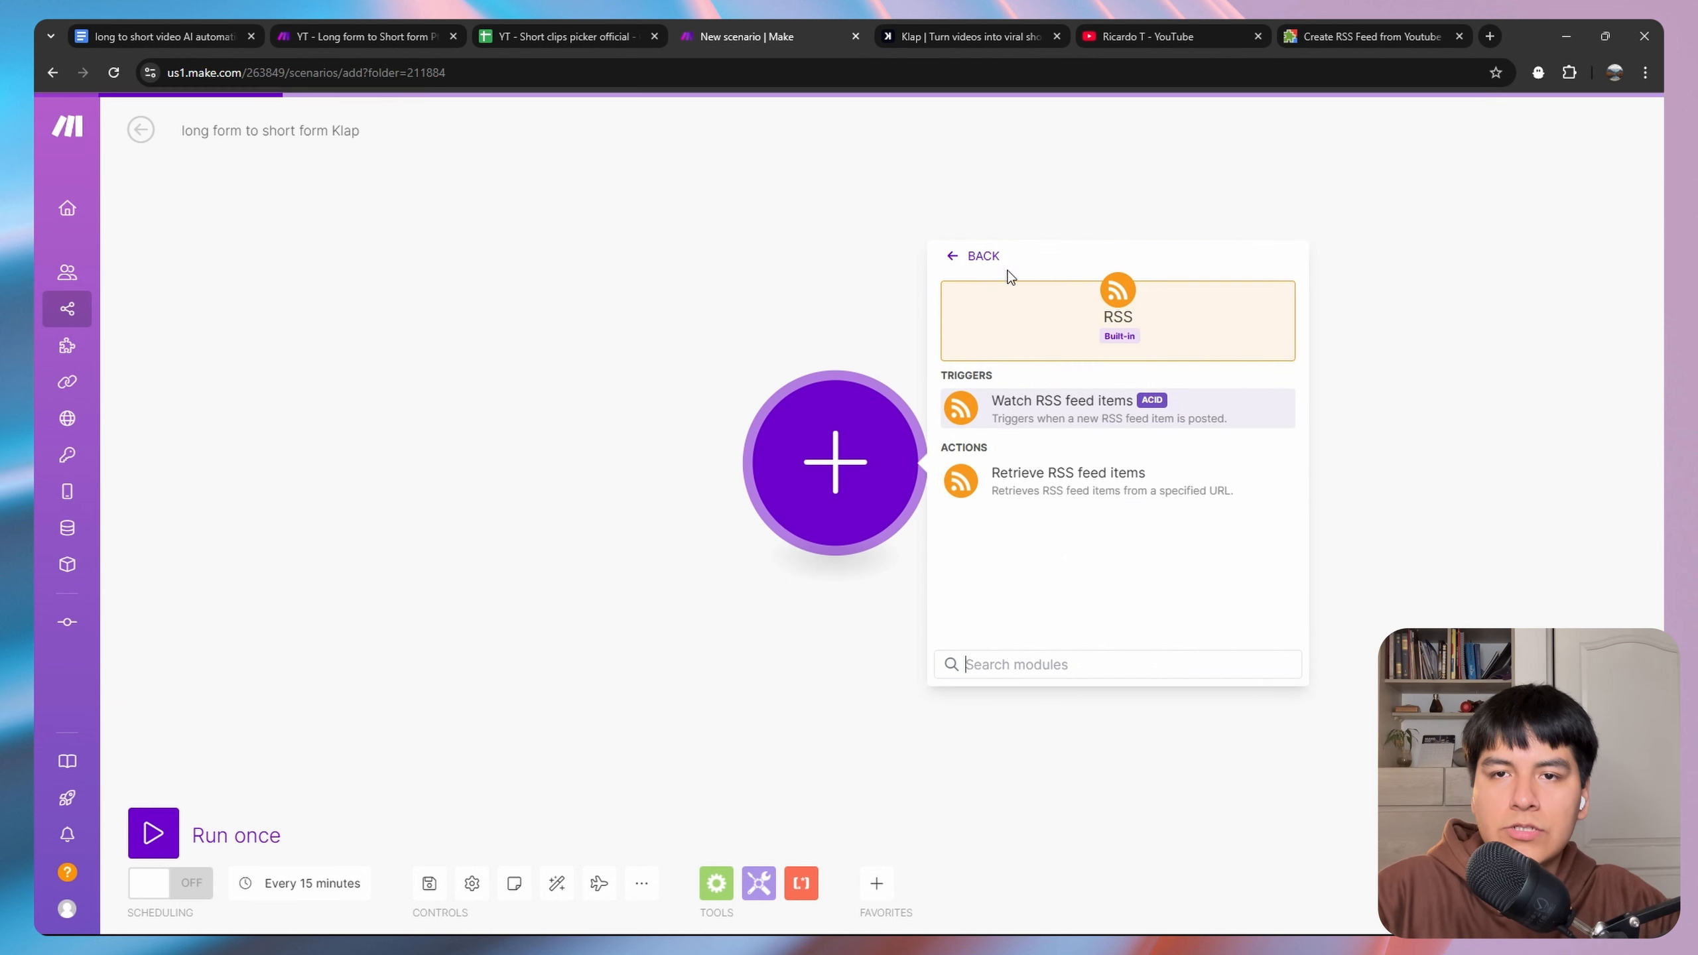
click(1080, 415)
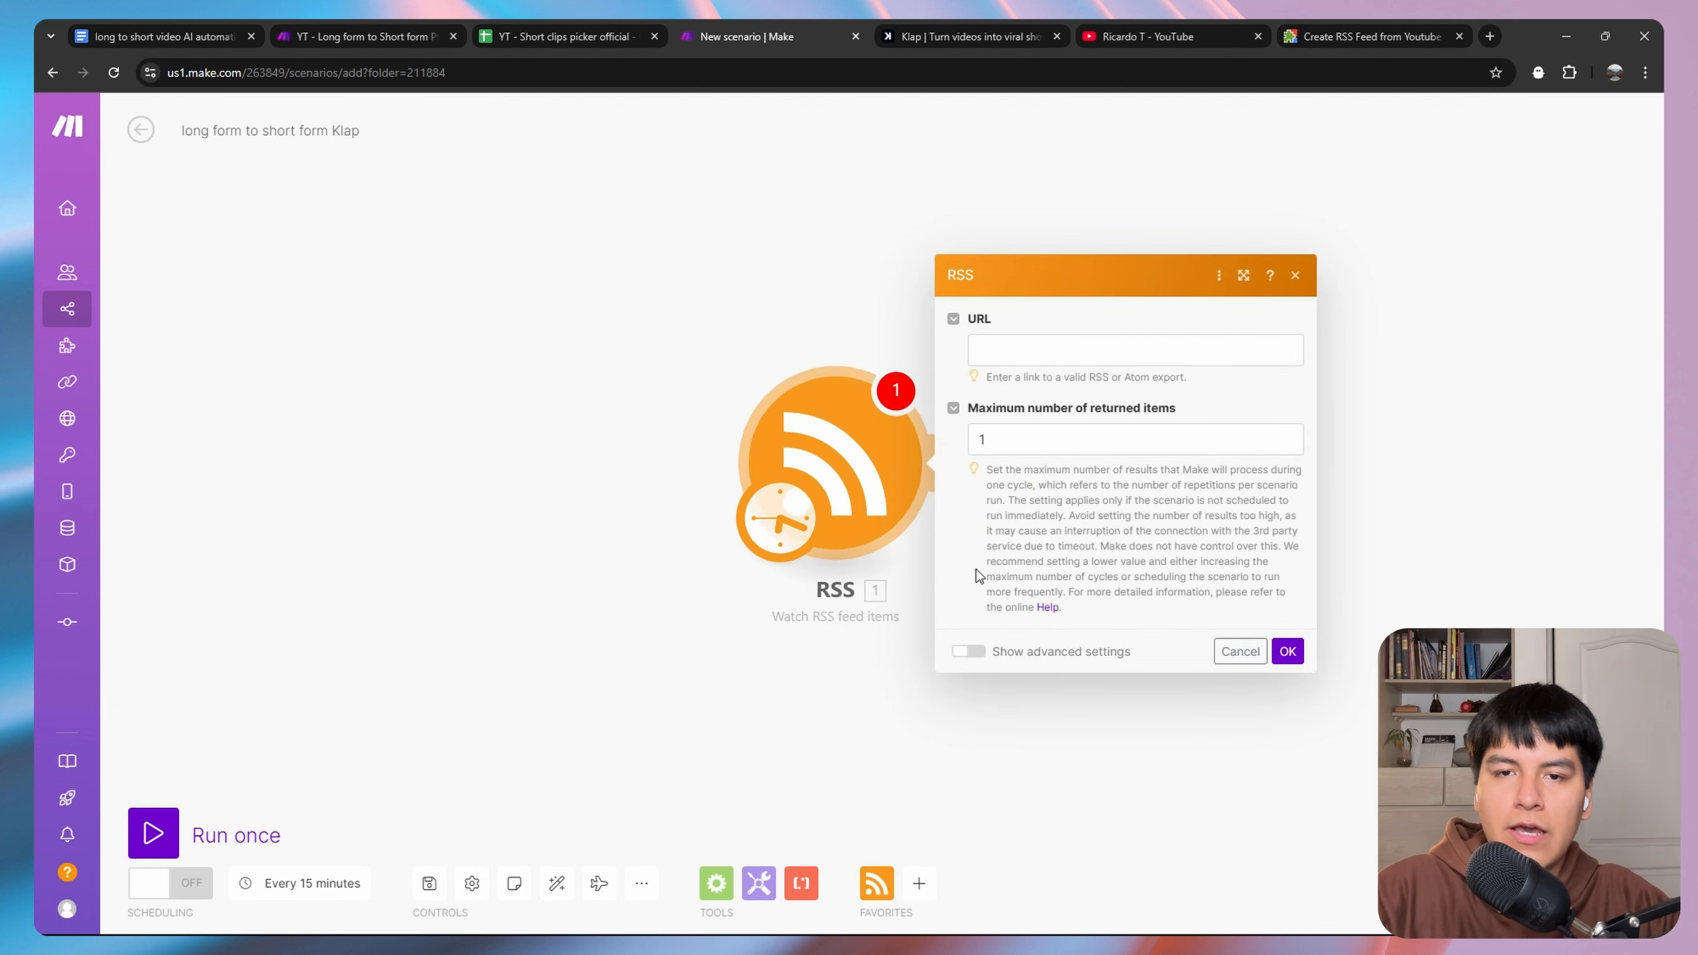
Set the RSS module's URL to the copied feed link and save it with a maximum of 1 returned item.
click(1040, 355)
key(ctrl+v)
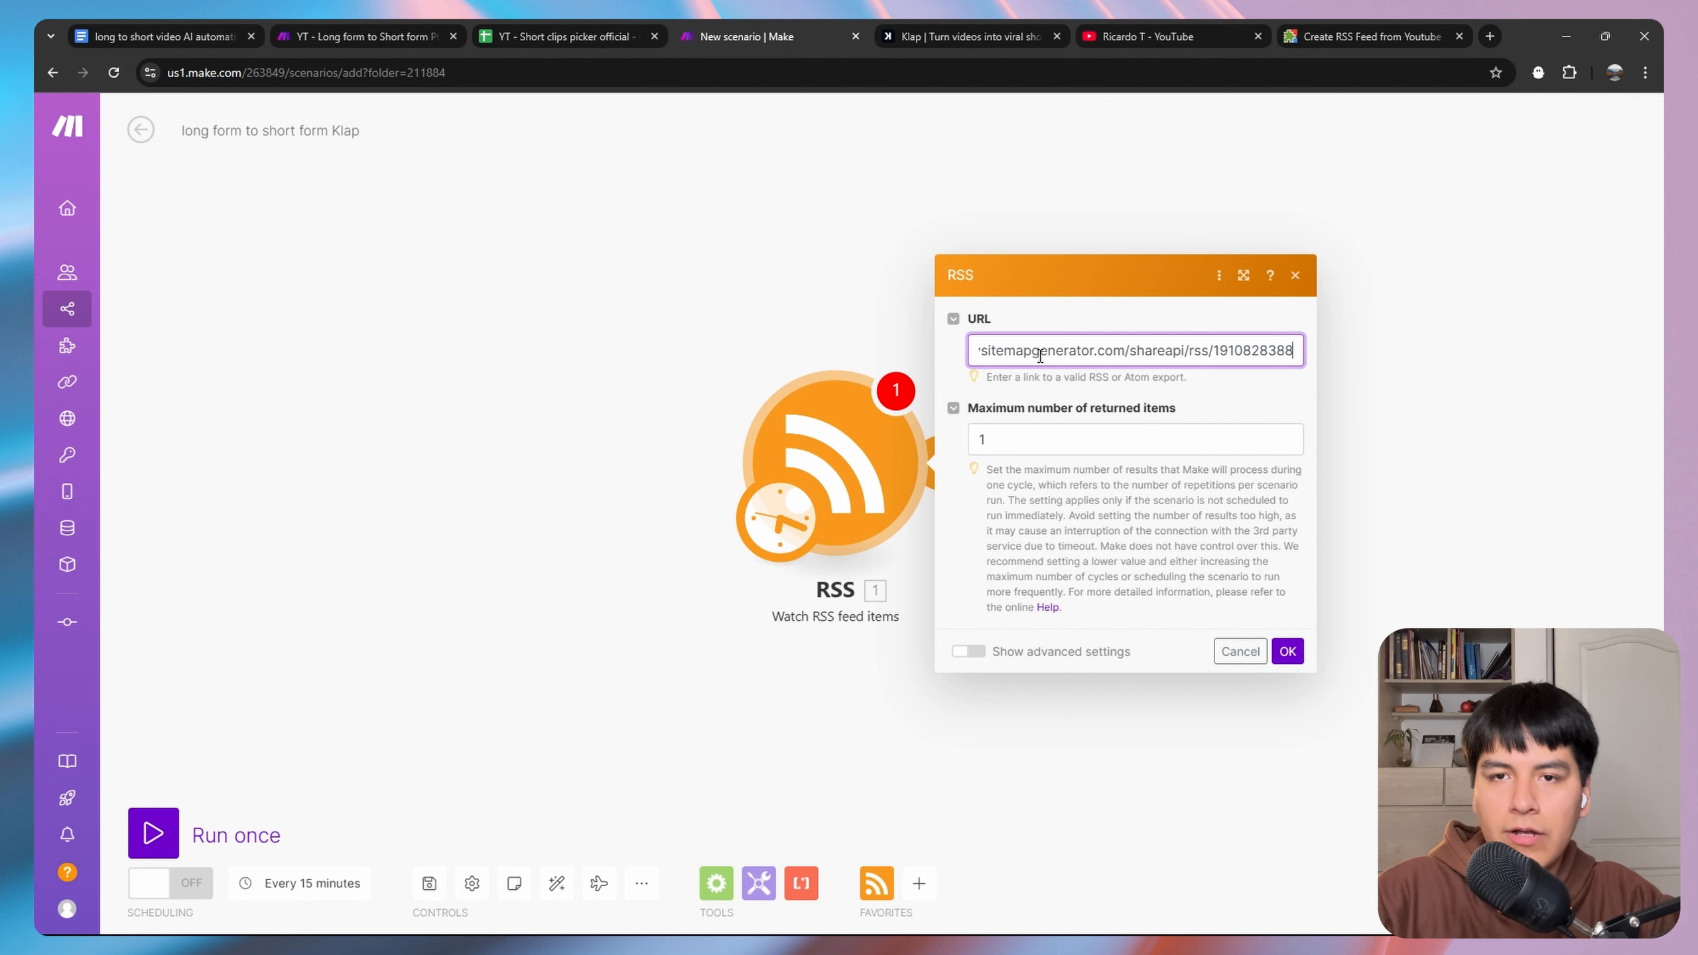
click(1034, 452)
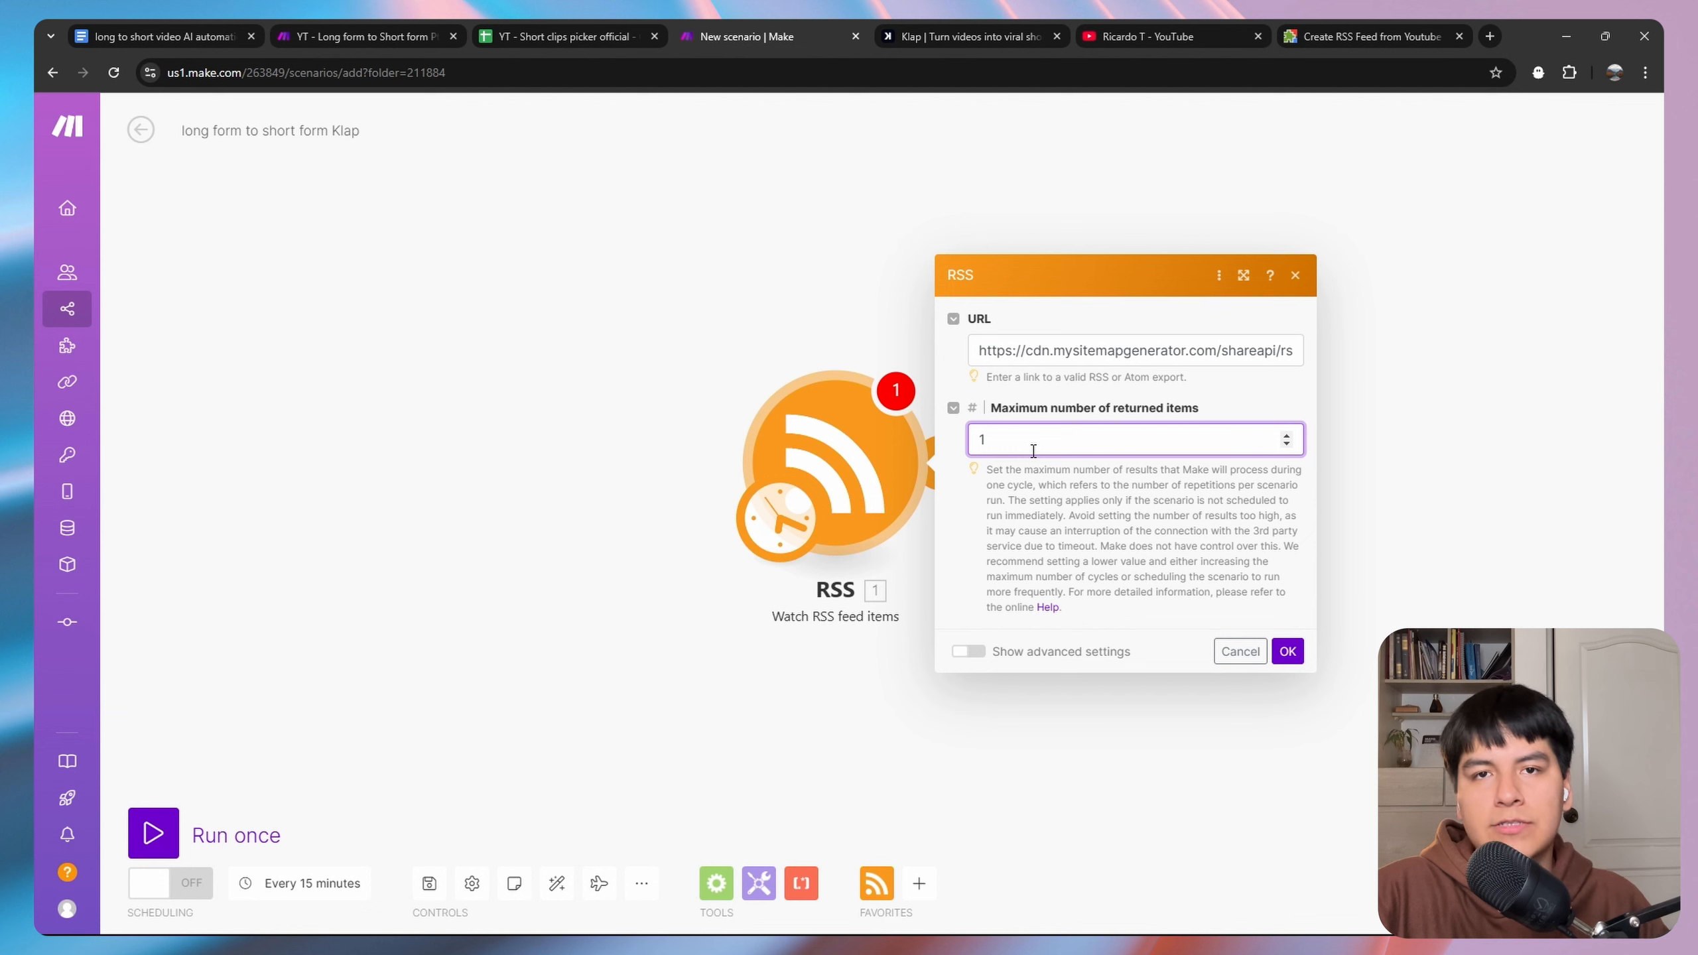
click(1287, 653)
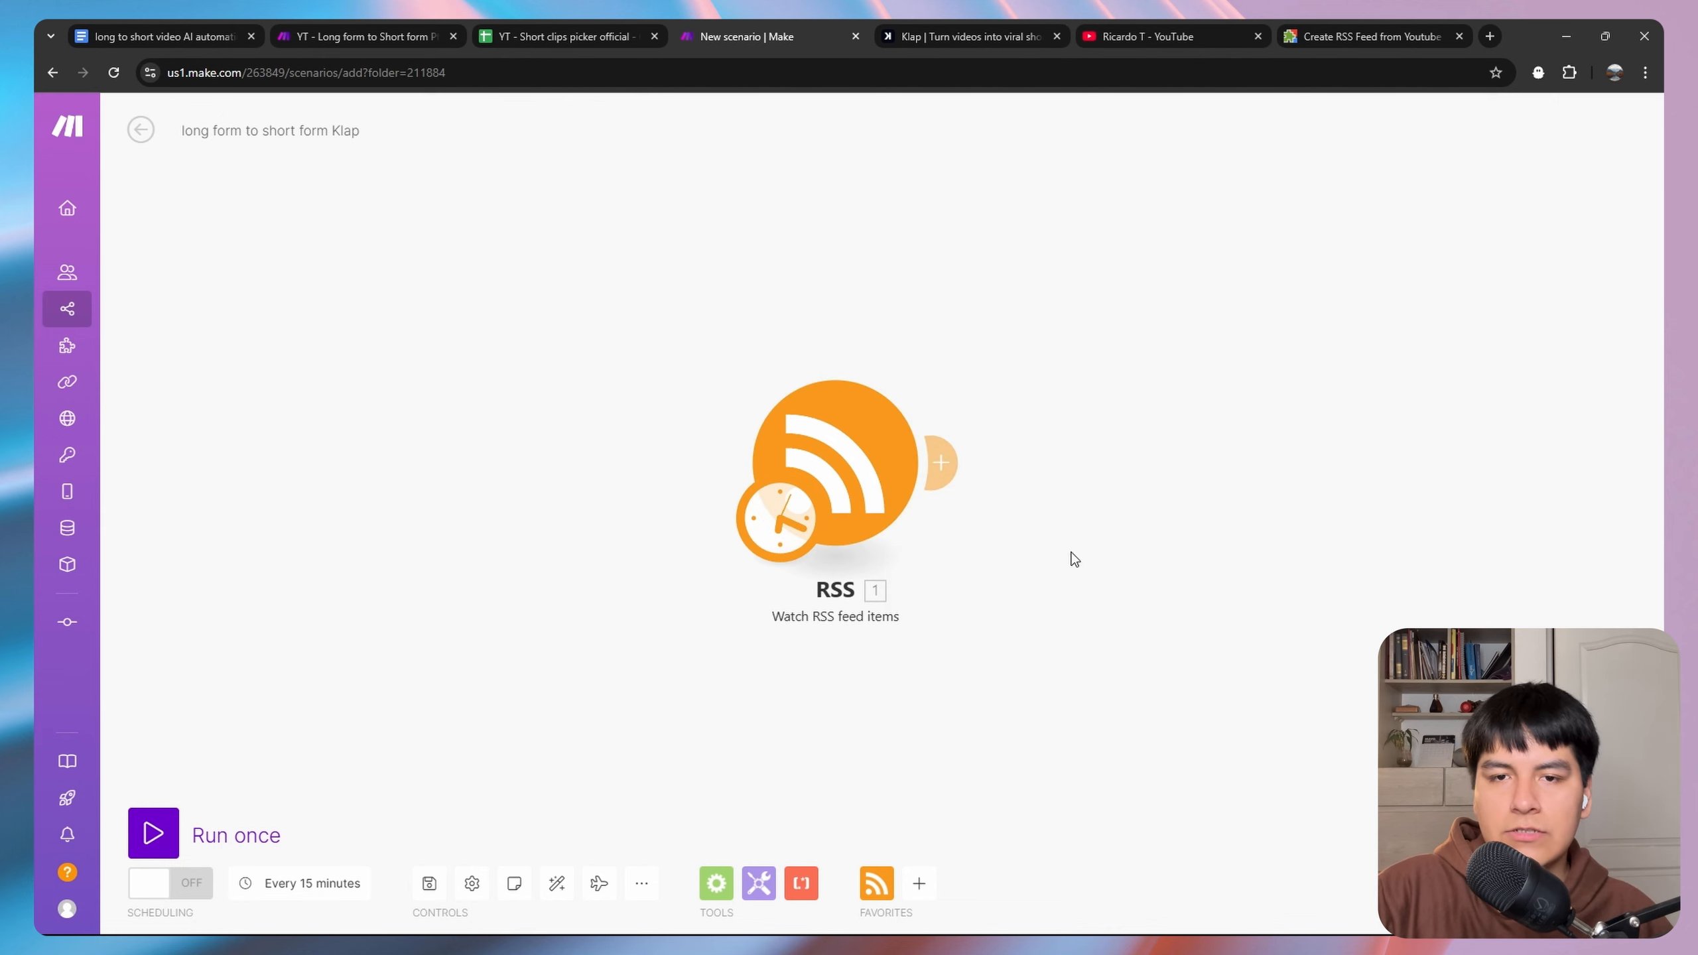
Run the scenario once and highlight the video title in the RSS output's encoded content.
click(154, 832)
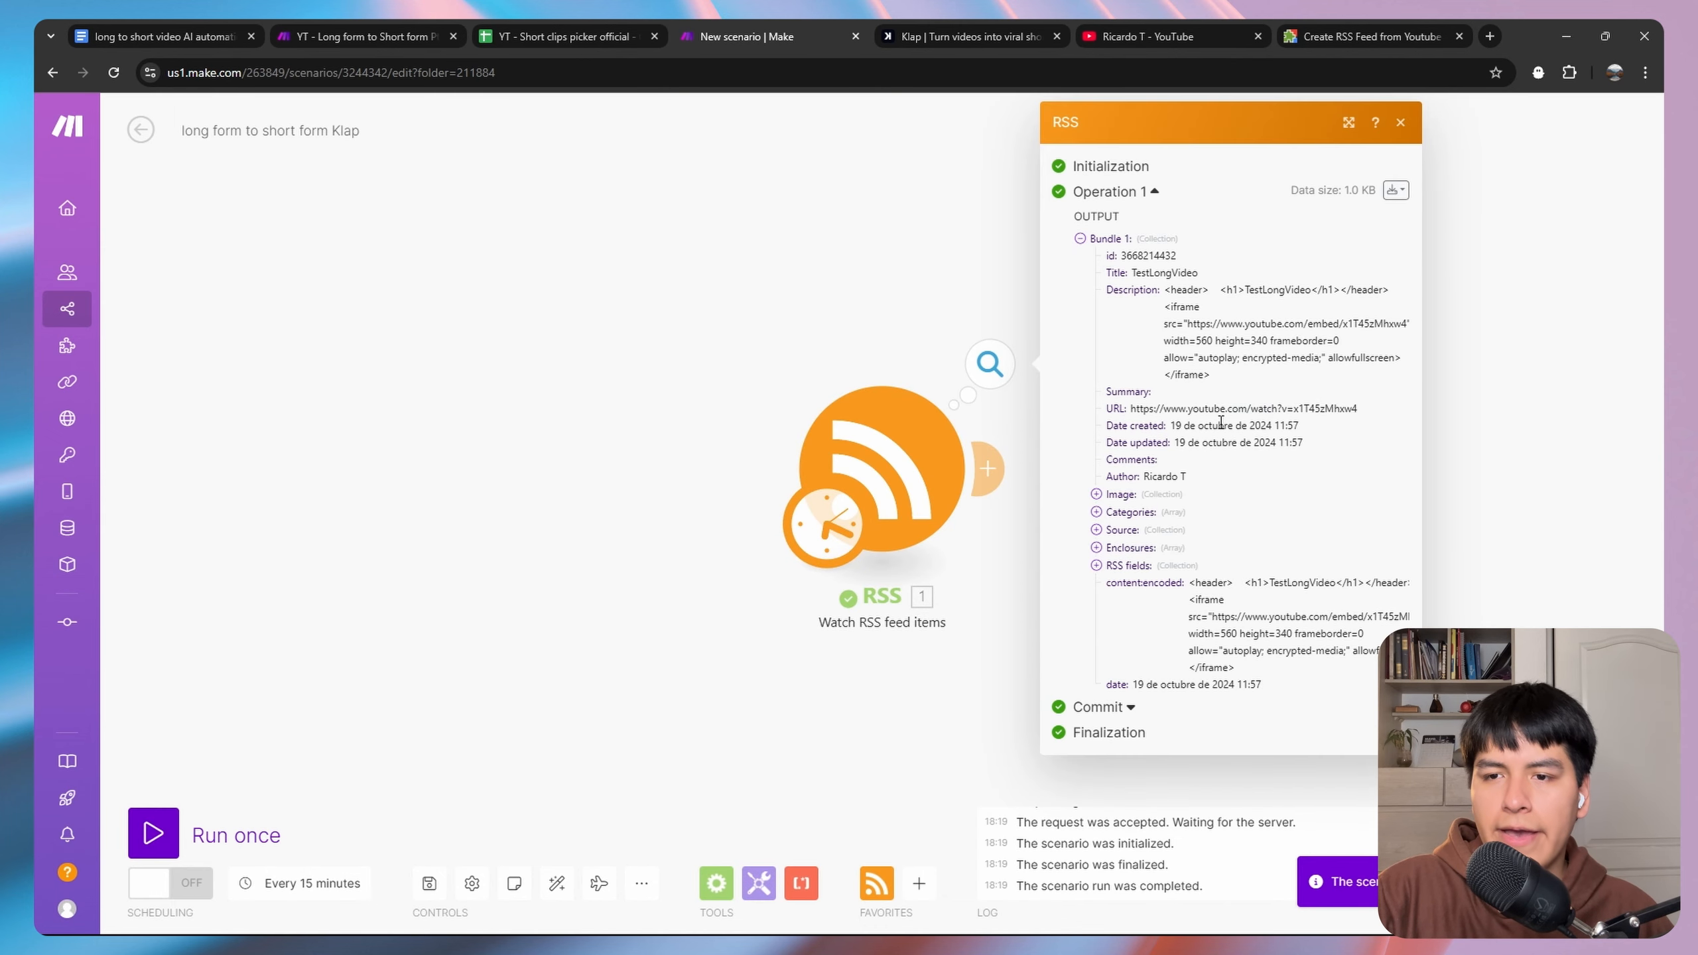
drag(1272, 583, 1291, 583)
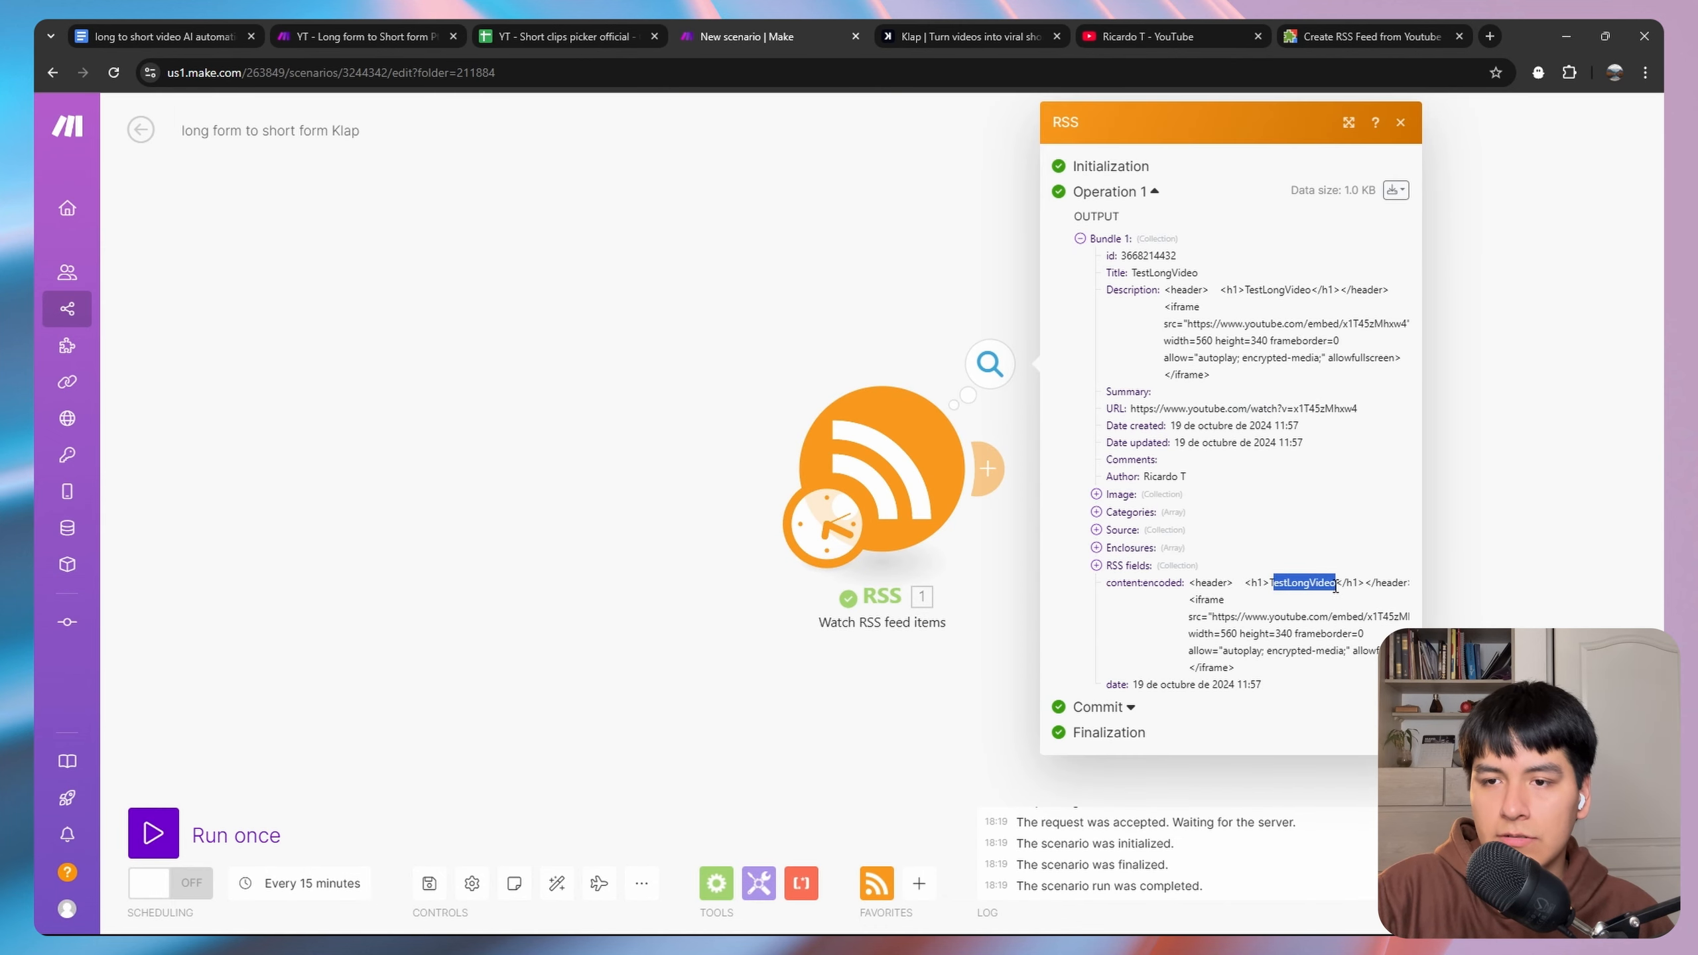
Open TestLongVideo from the YouTube channel, pause it, and skim through several points along its timeline.
click(1176, 36)
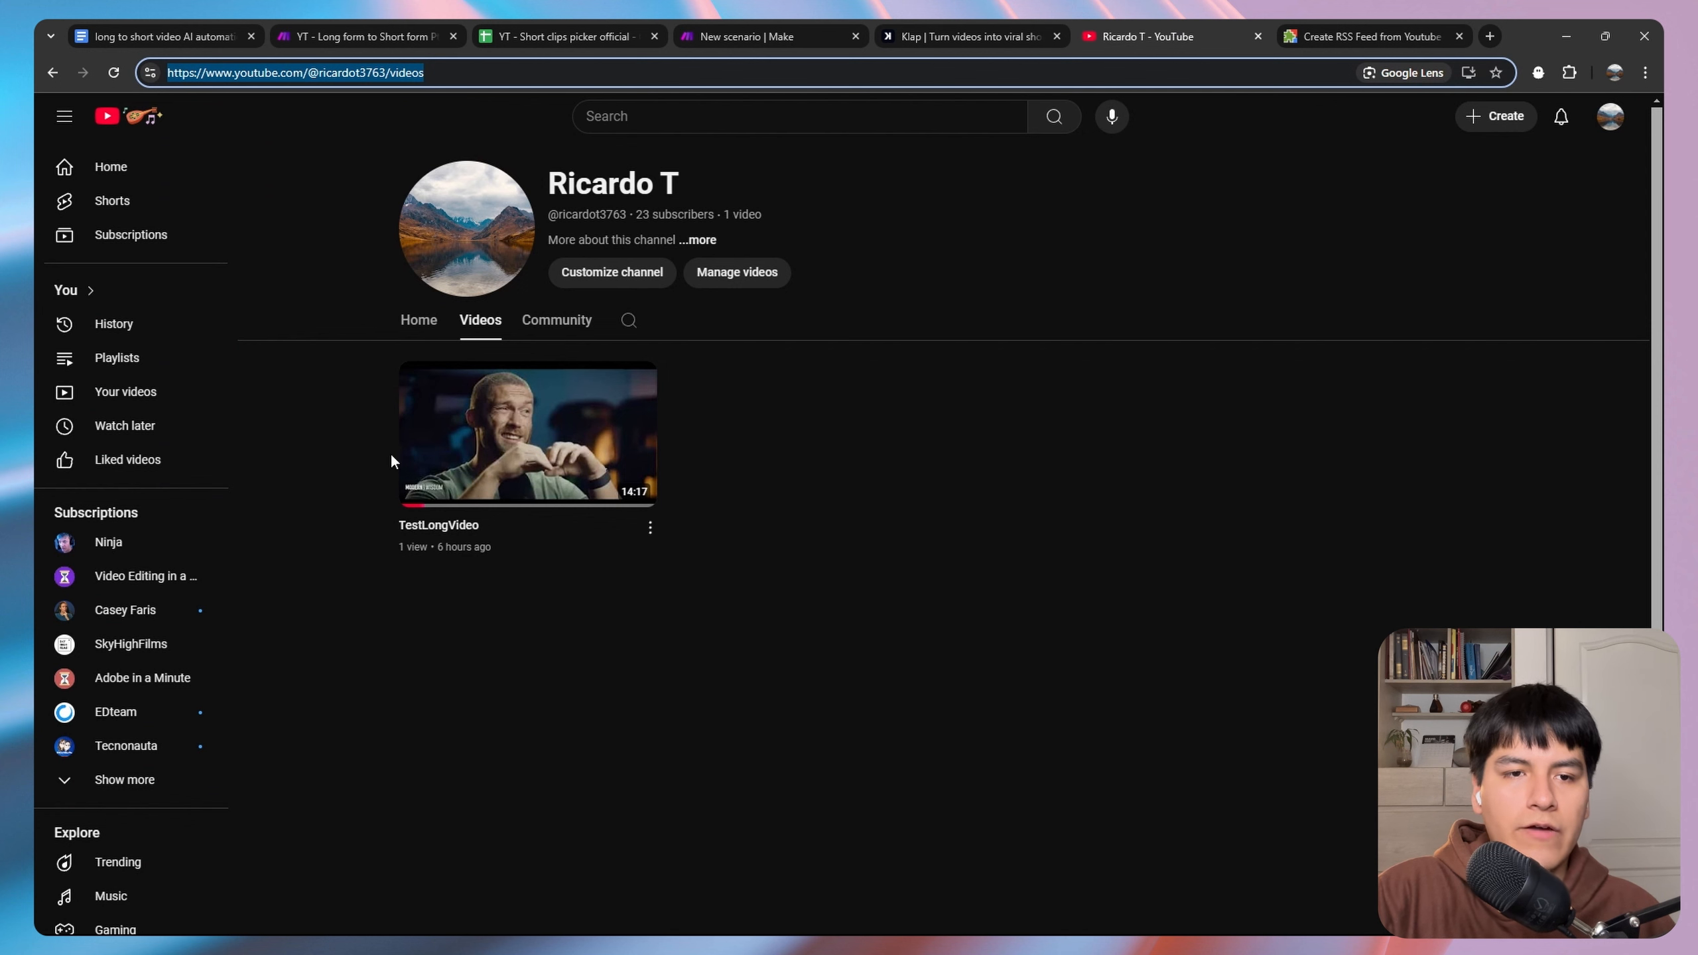
click(342, 454)
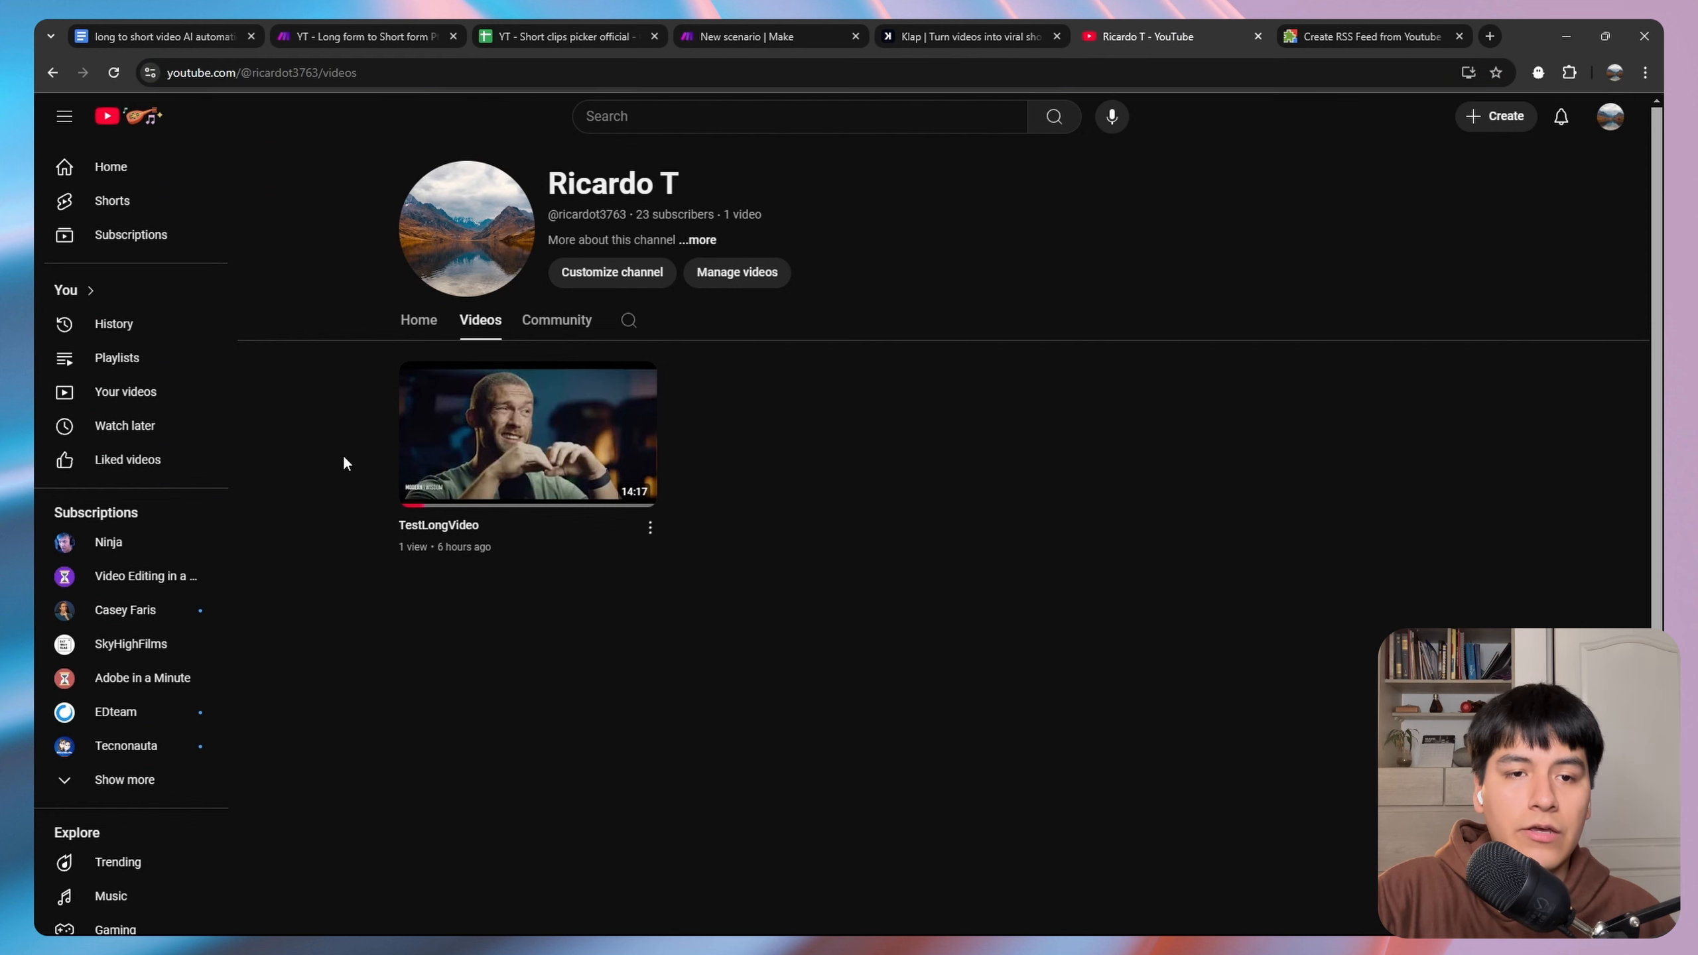
click(512, 468)
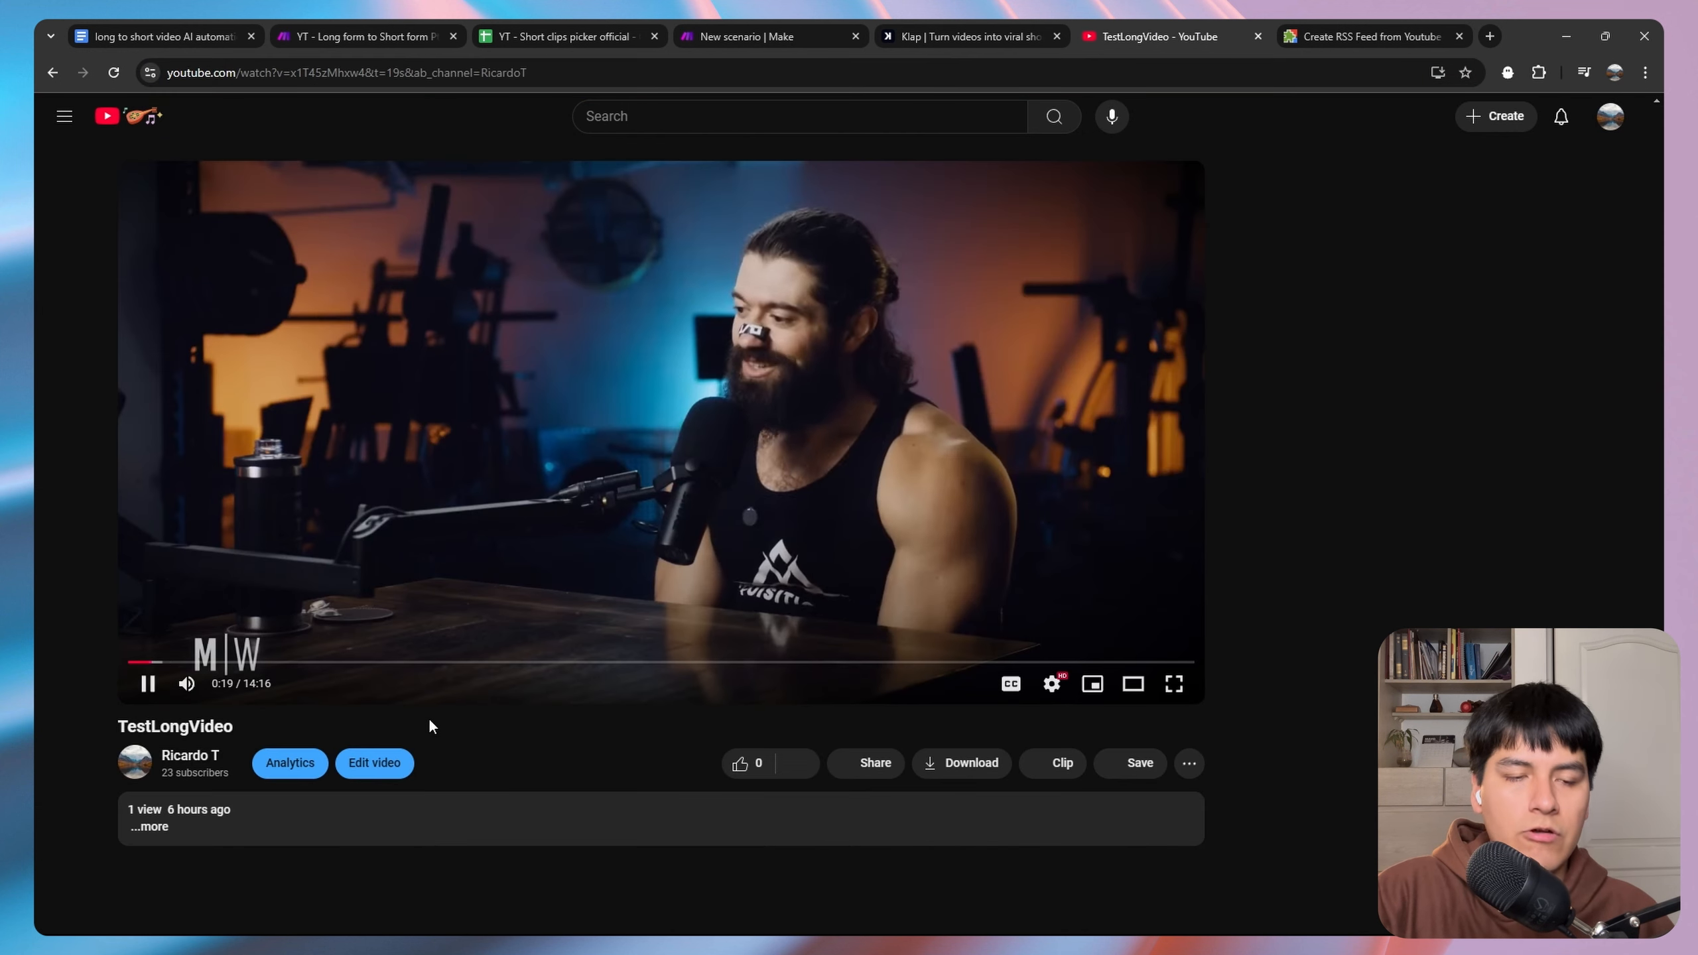
click(147, 683)
drag(332, 663, 342, 665)
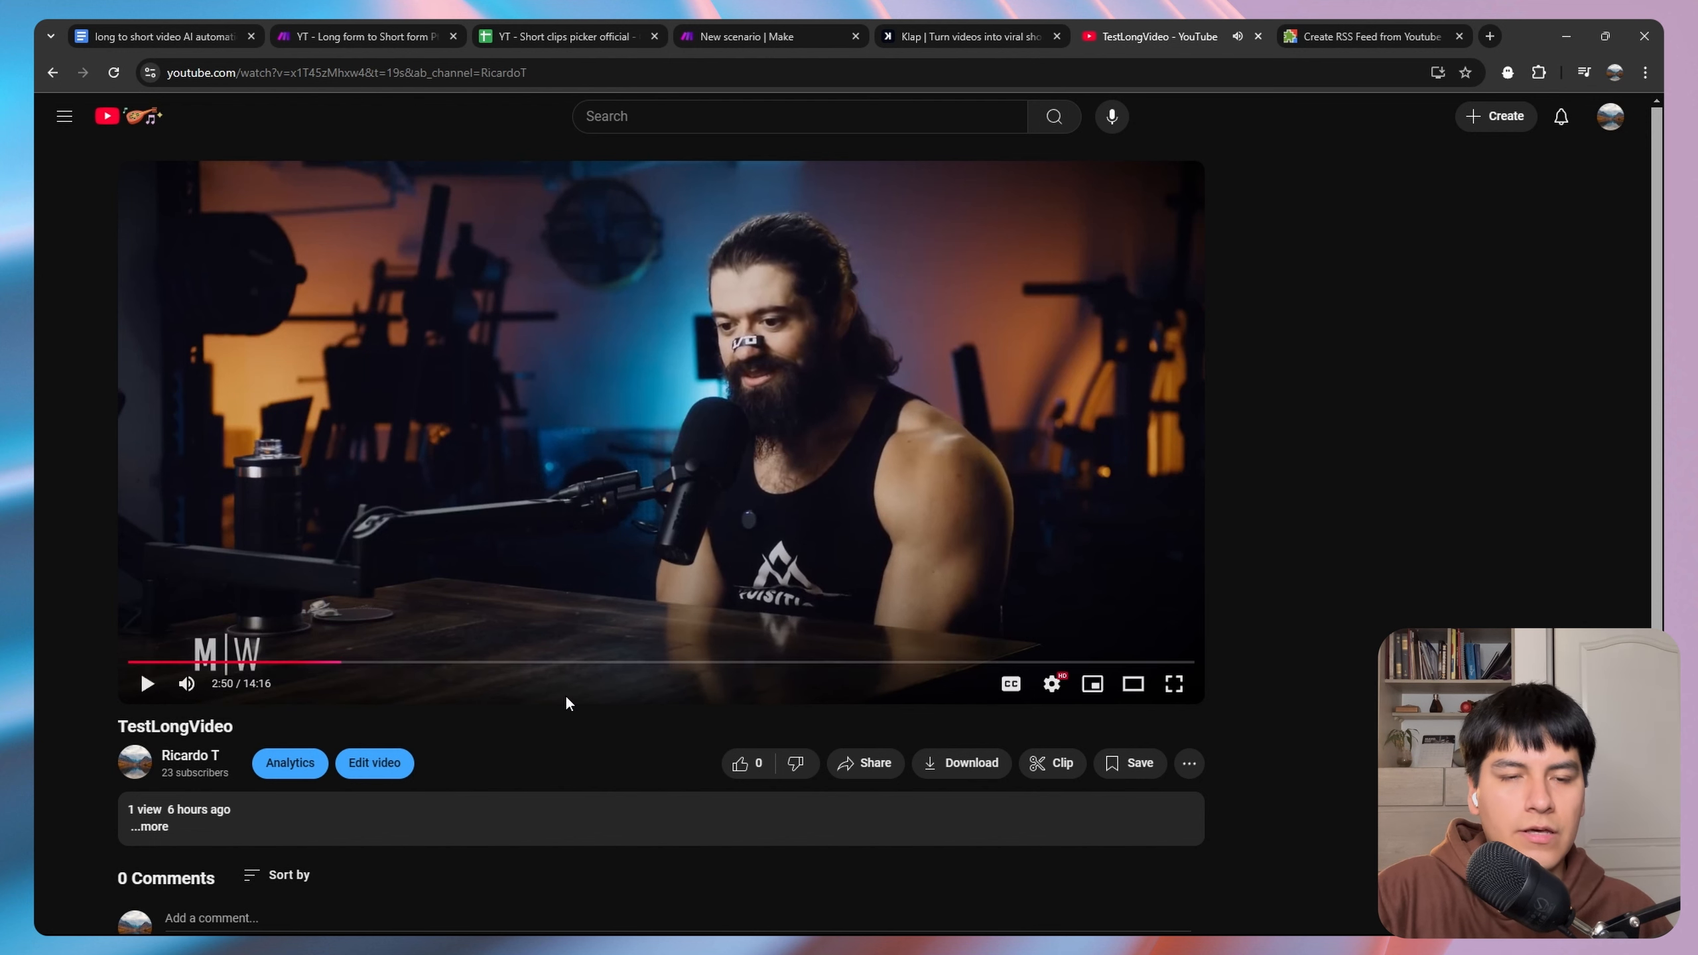
click(604, 663)
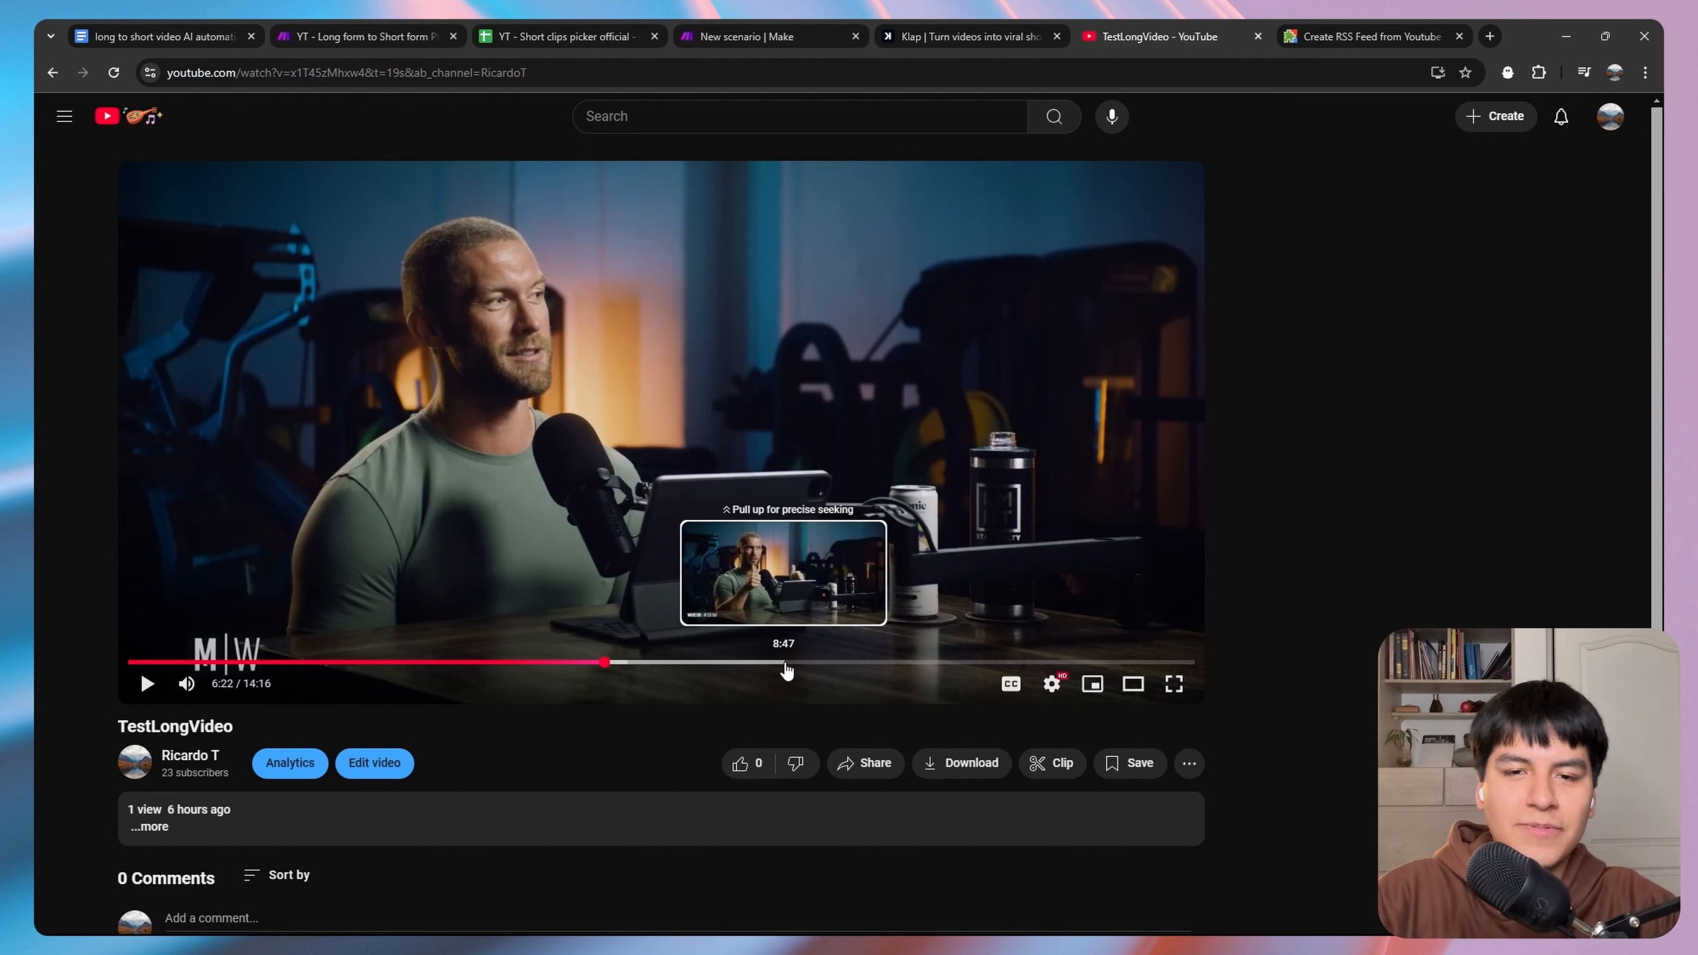
click(786, 663)
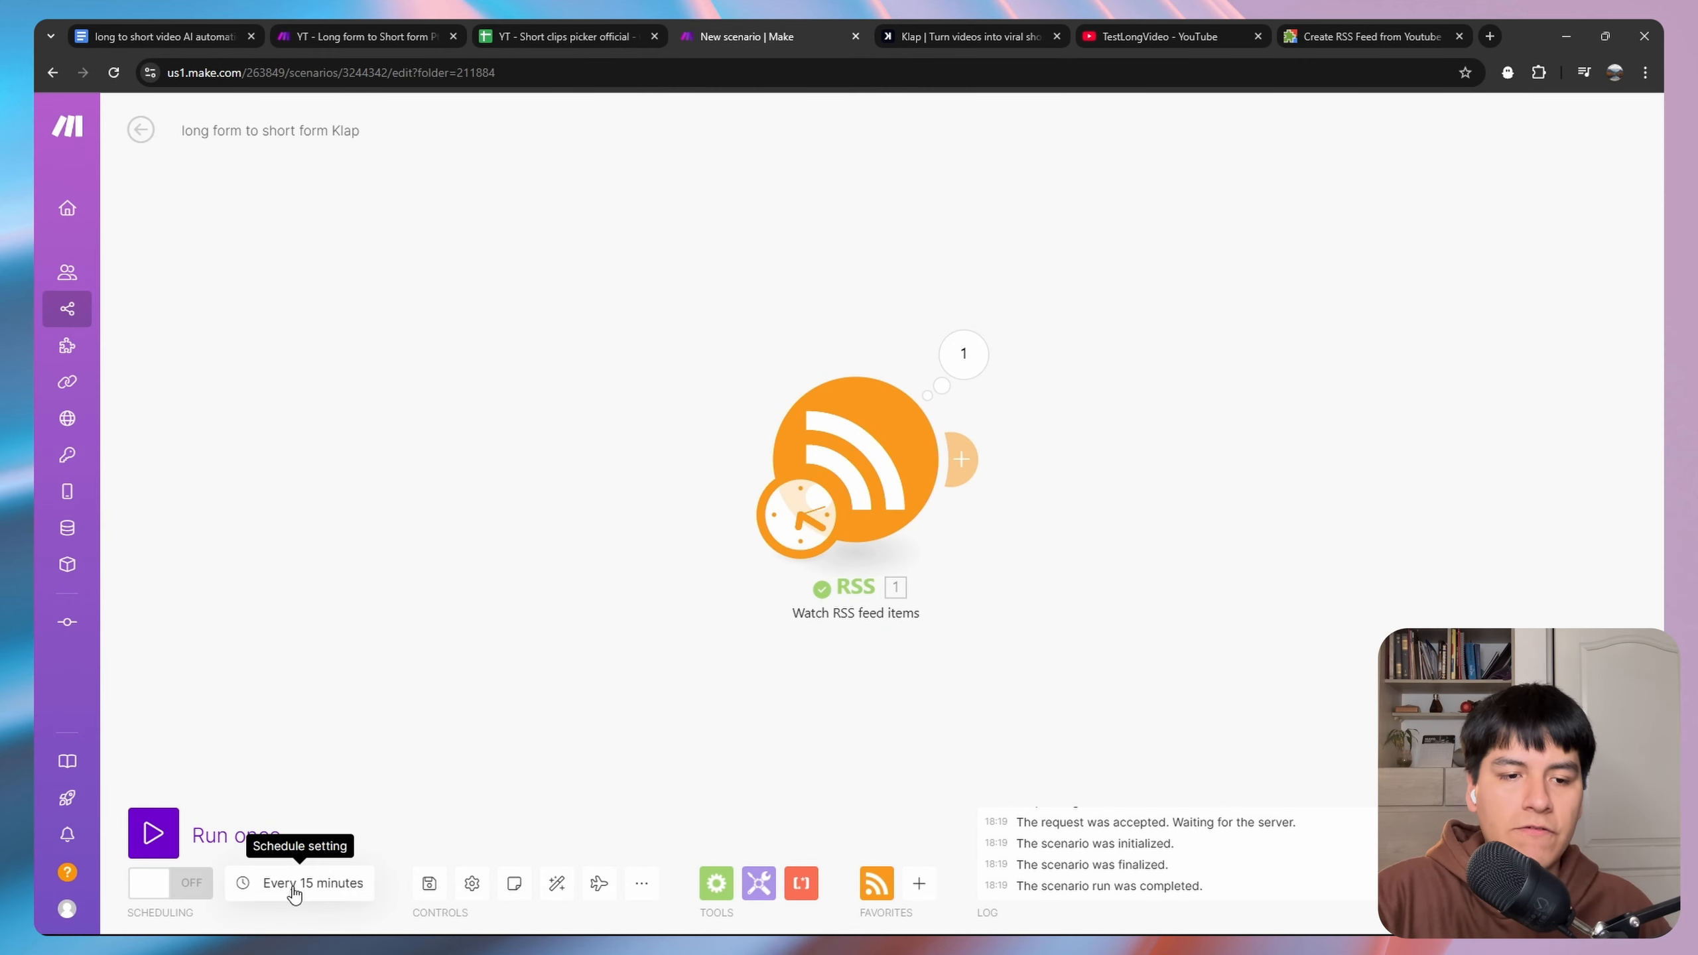
Back in Make, inspect the RSS module's output bundle and open the module's option for choosing where to start.
click(963, 354)
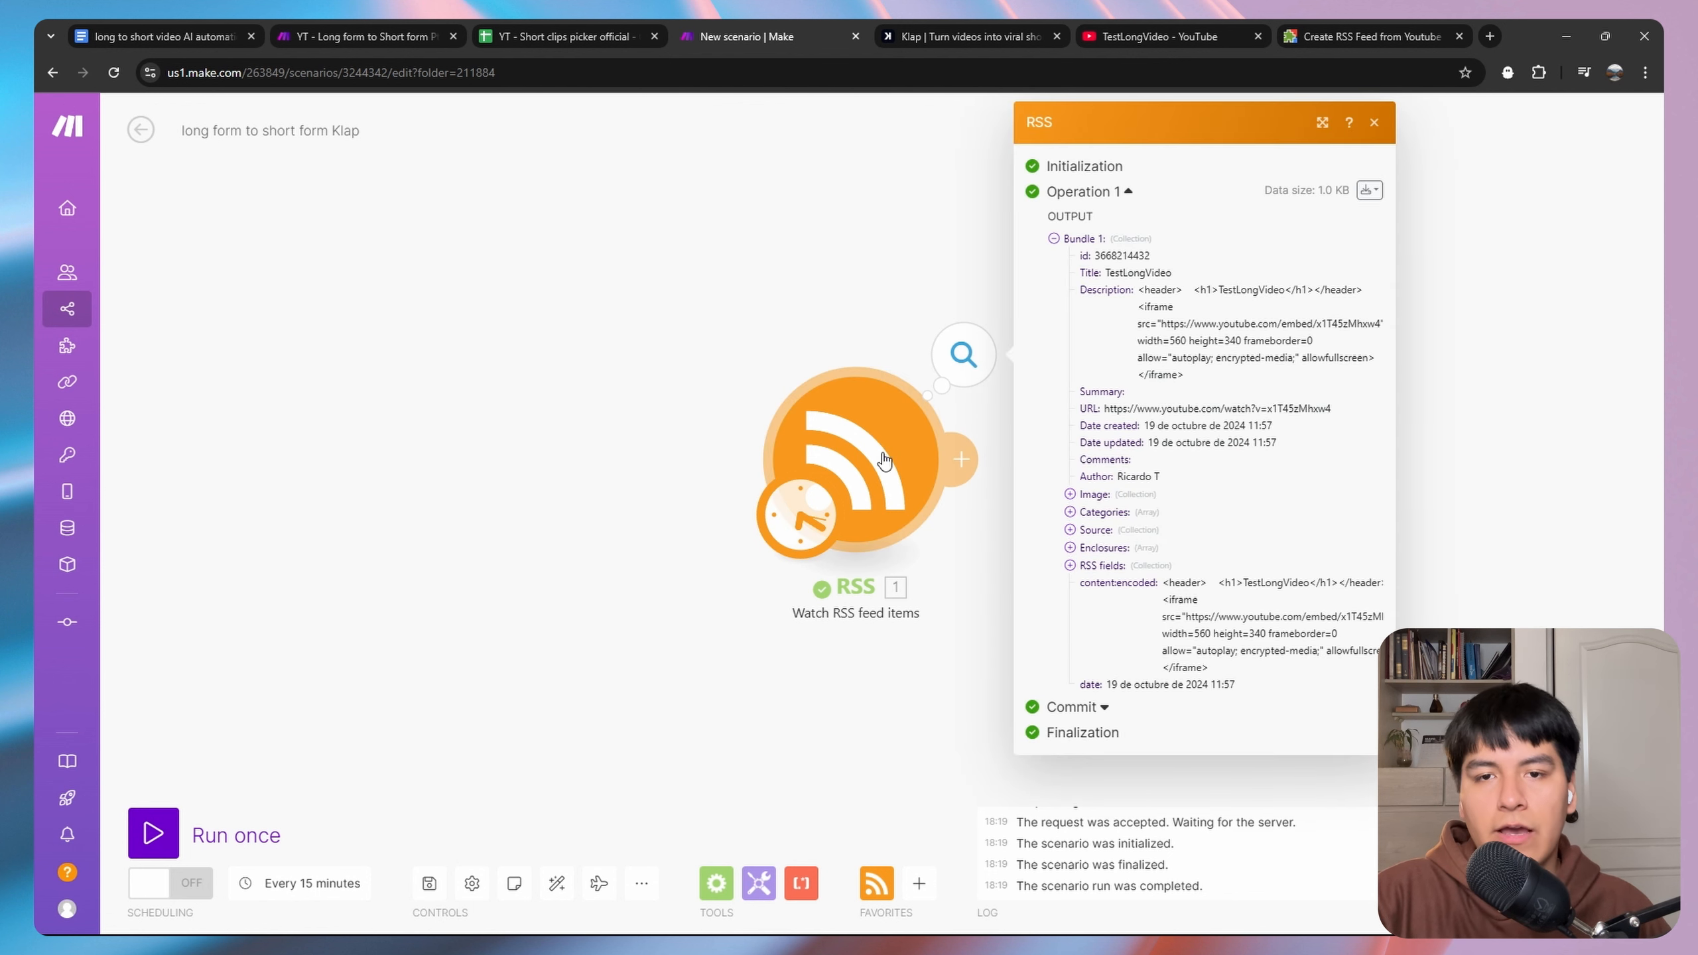
right_click(854, 441)
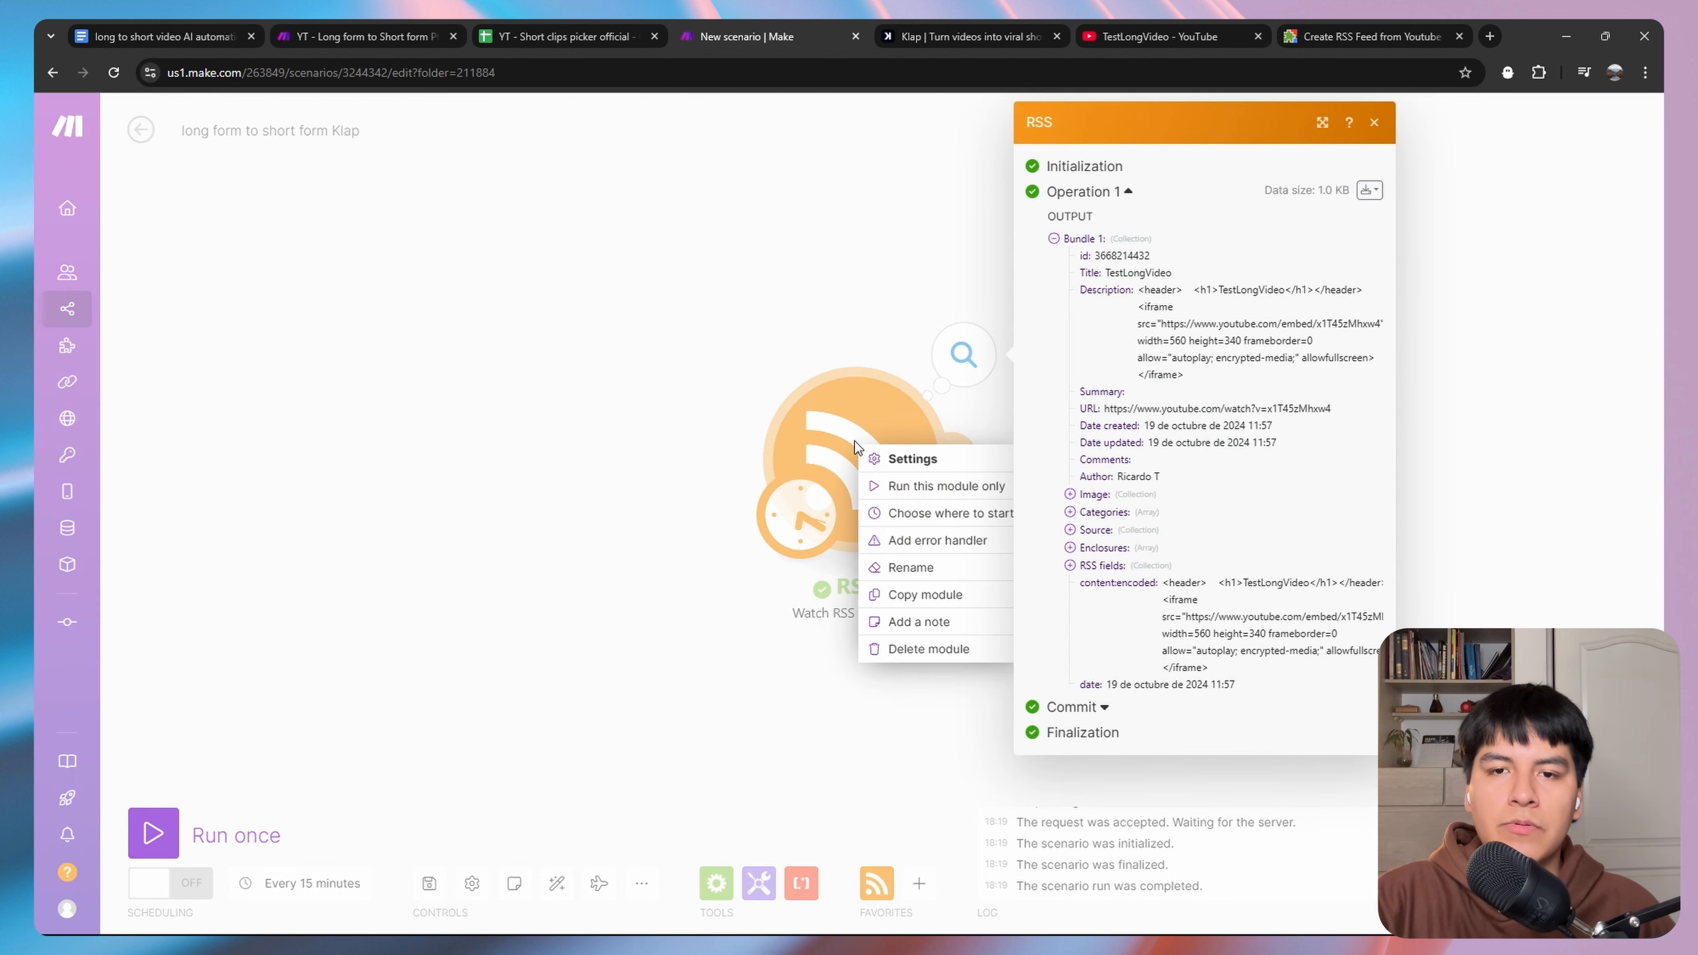
click(919, 514)
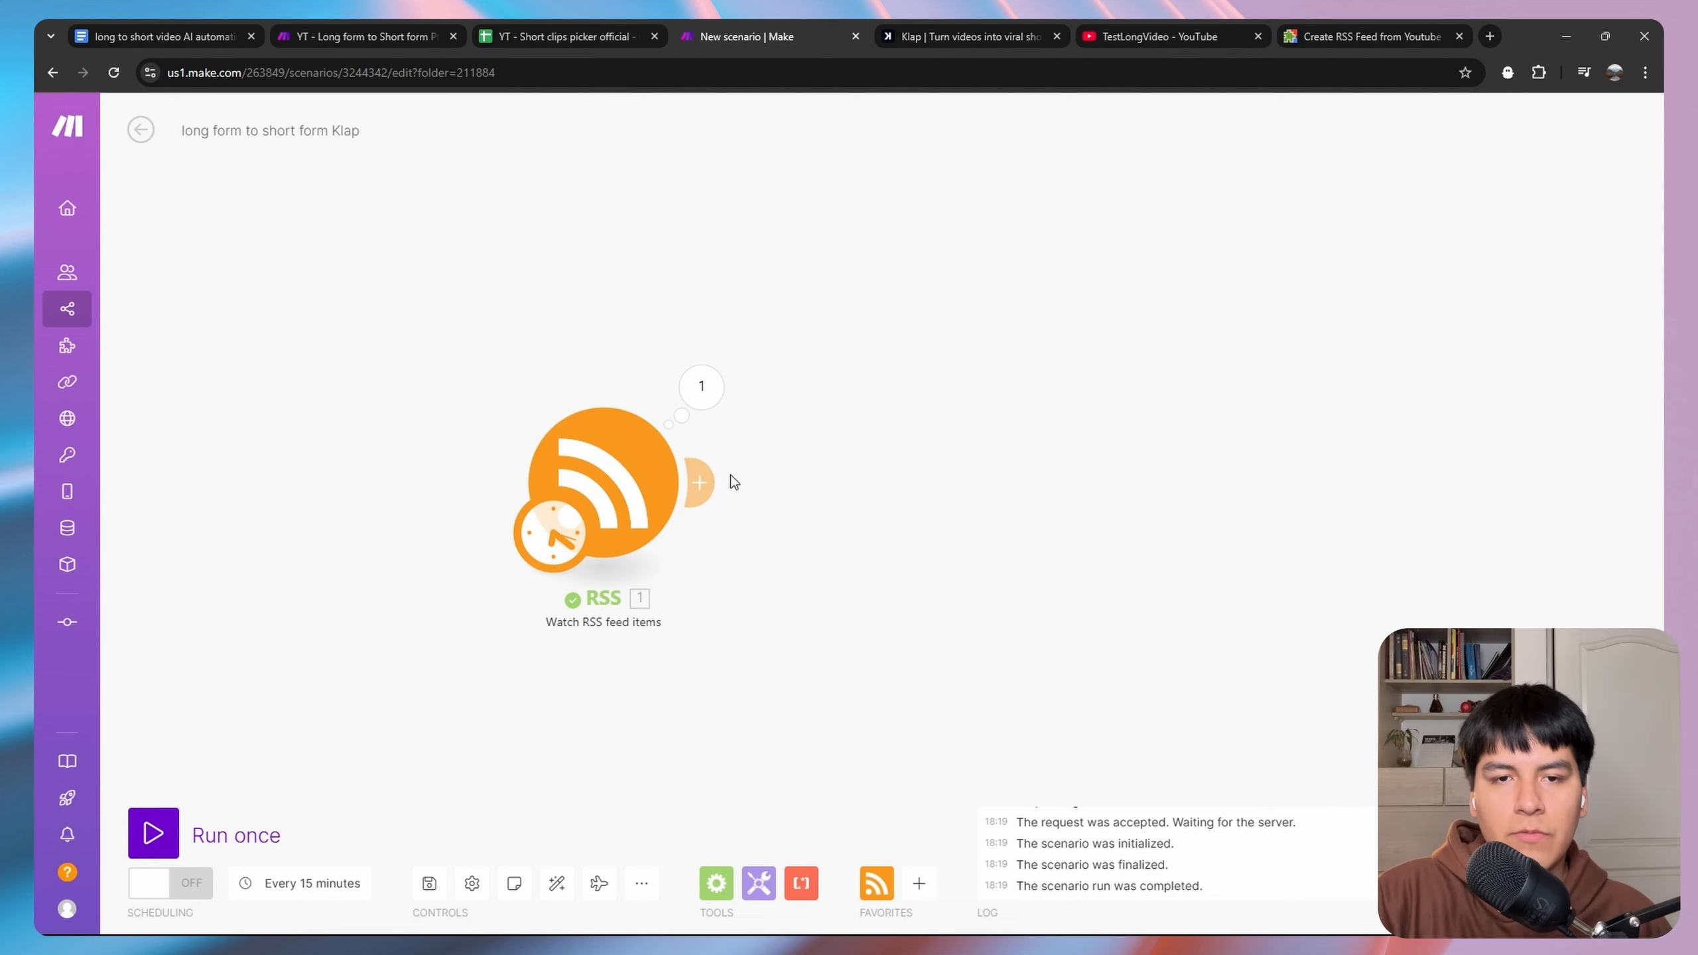
Add an HTTP Make a request module after the RSS module.
click(700, 481)
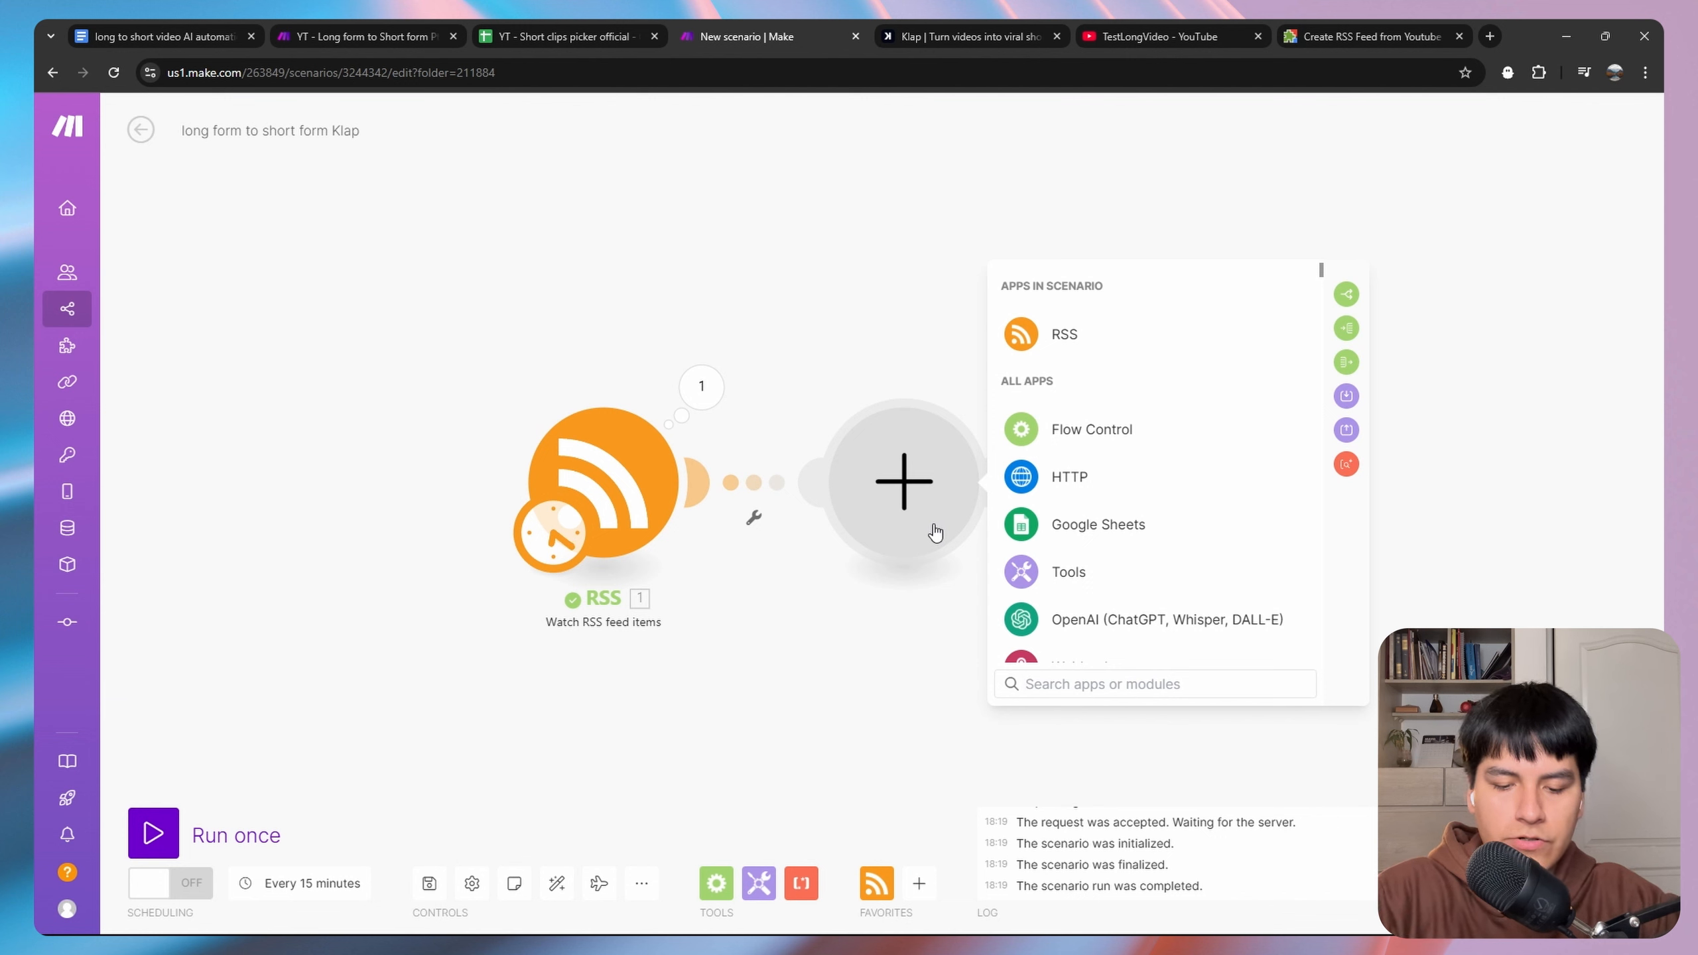
text(http)
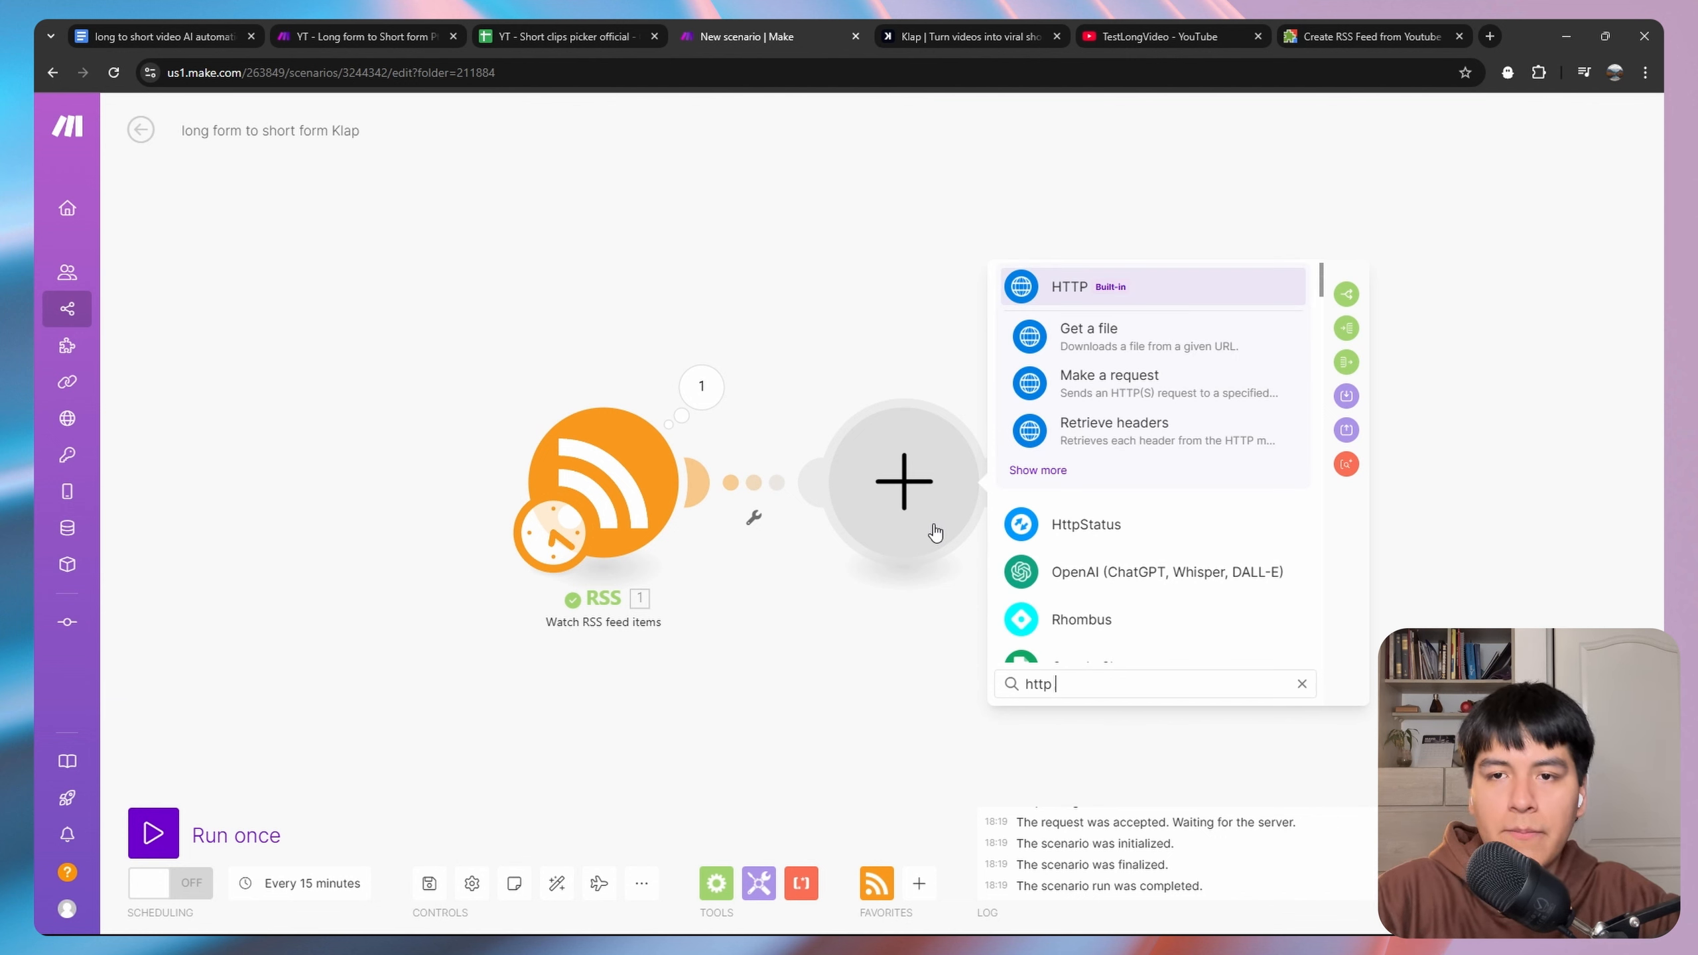
text( make a)
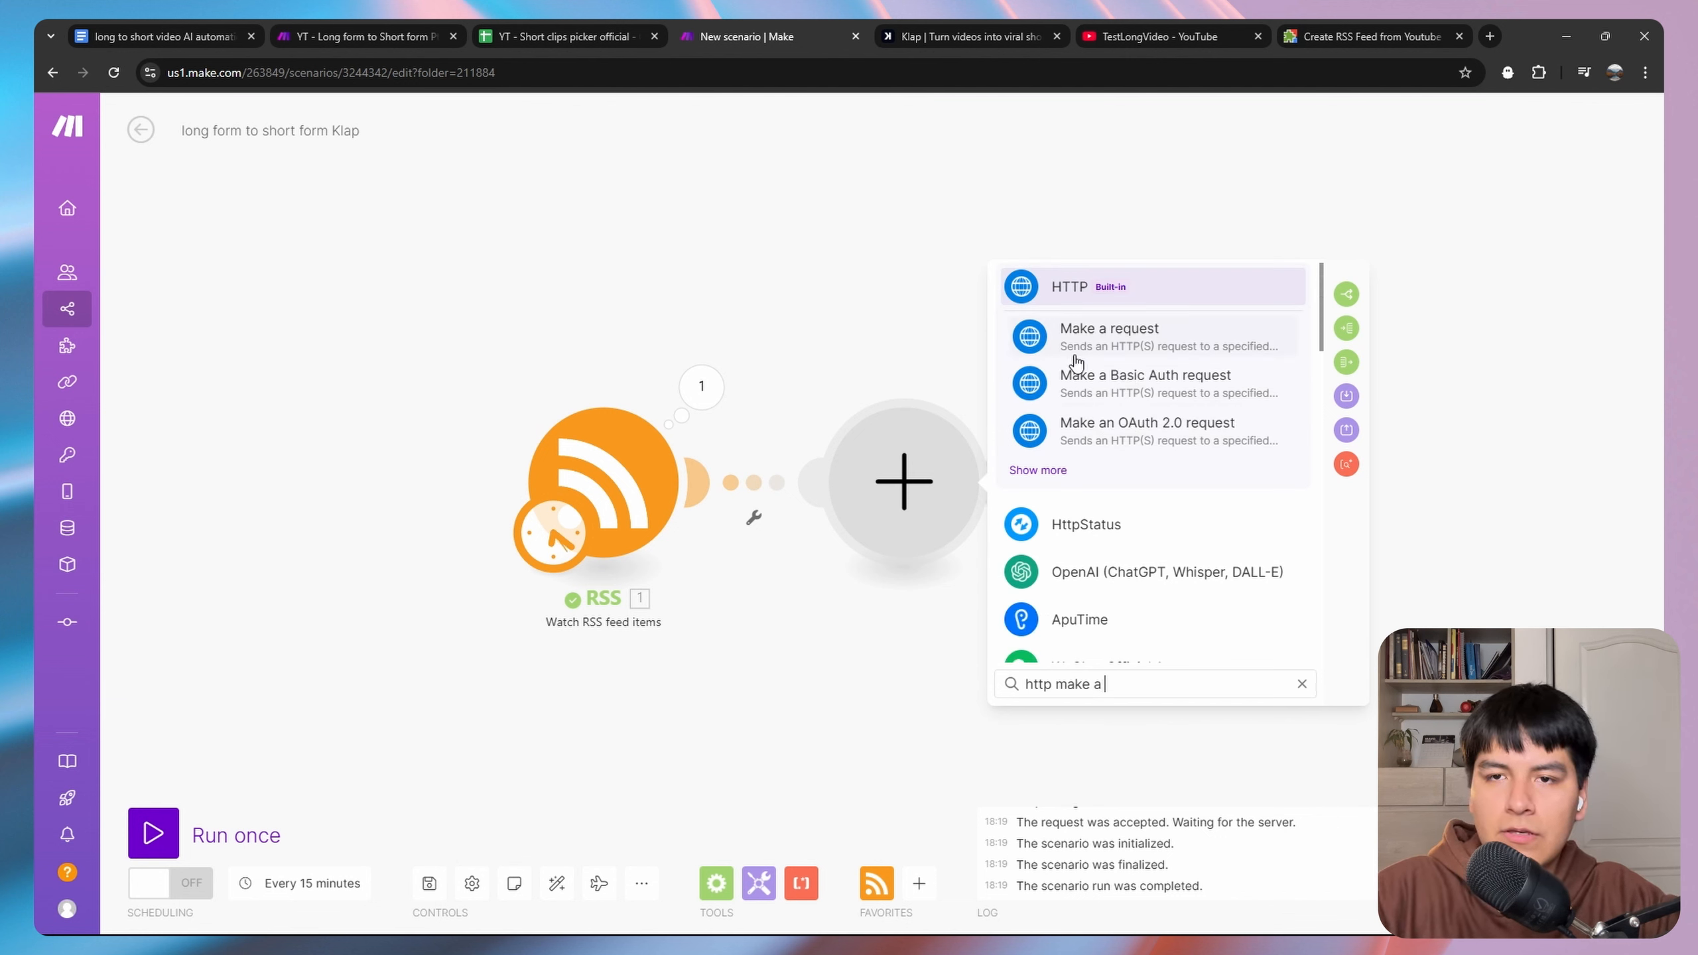
click(1075, 363)
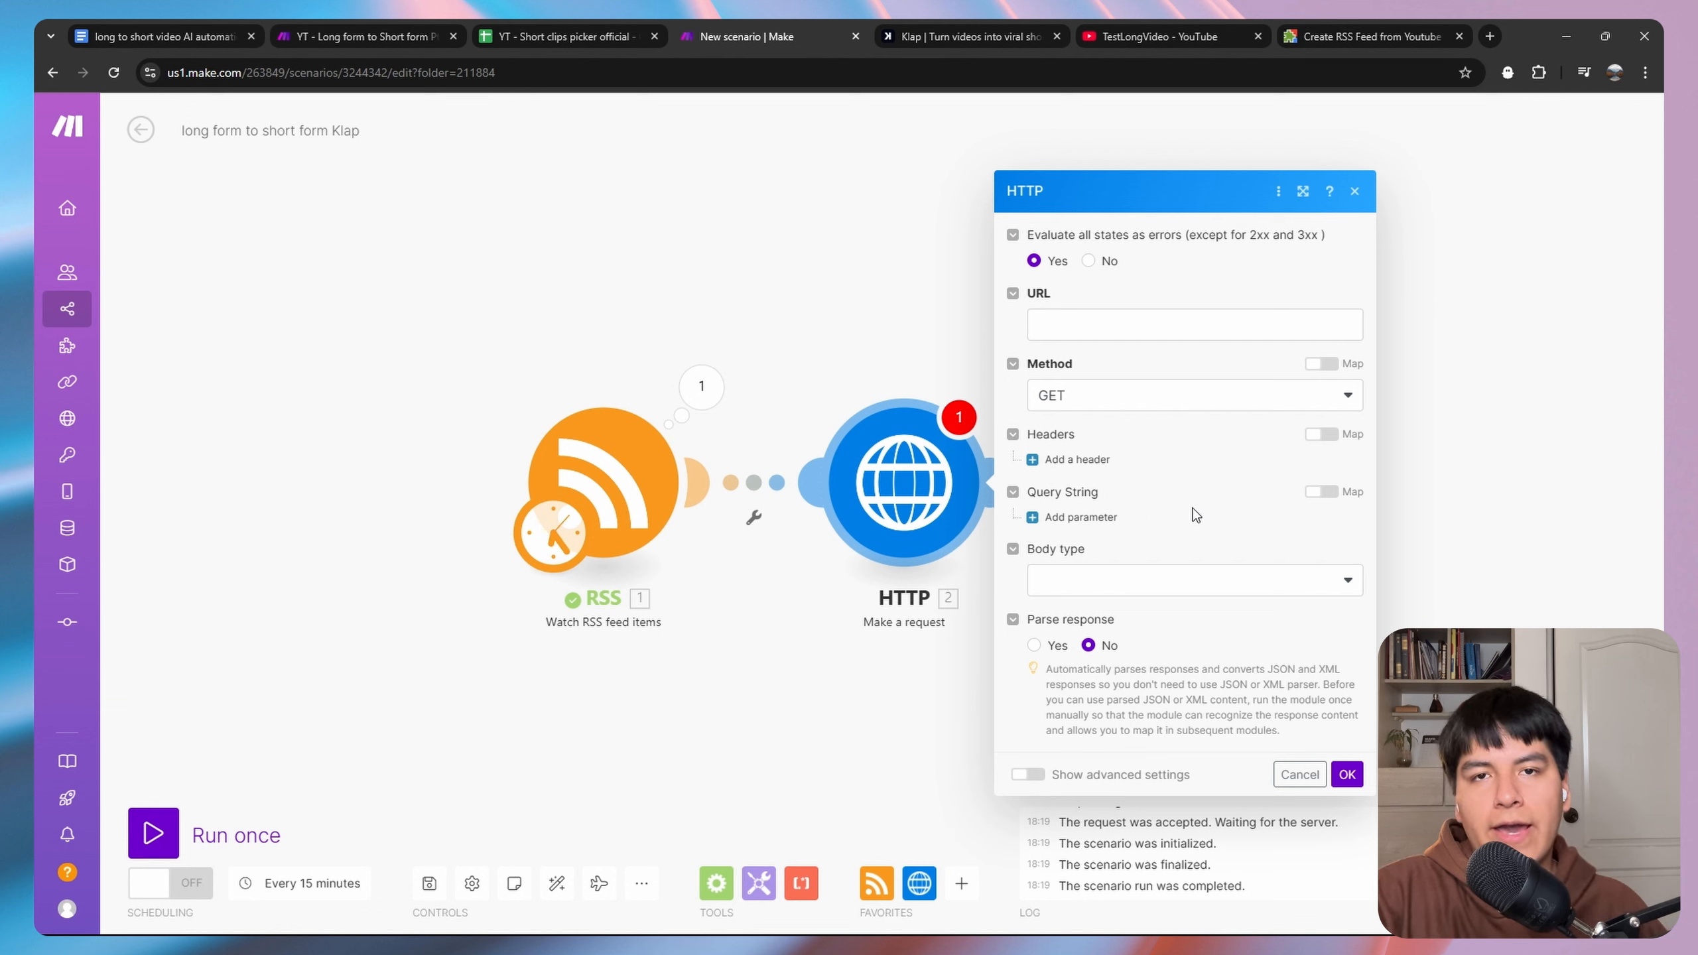
click(1110, 330)
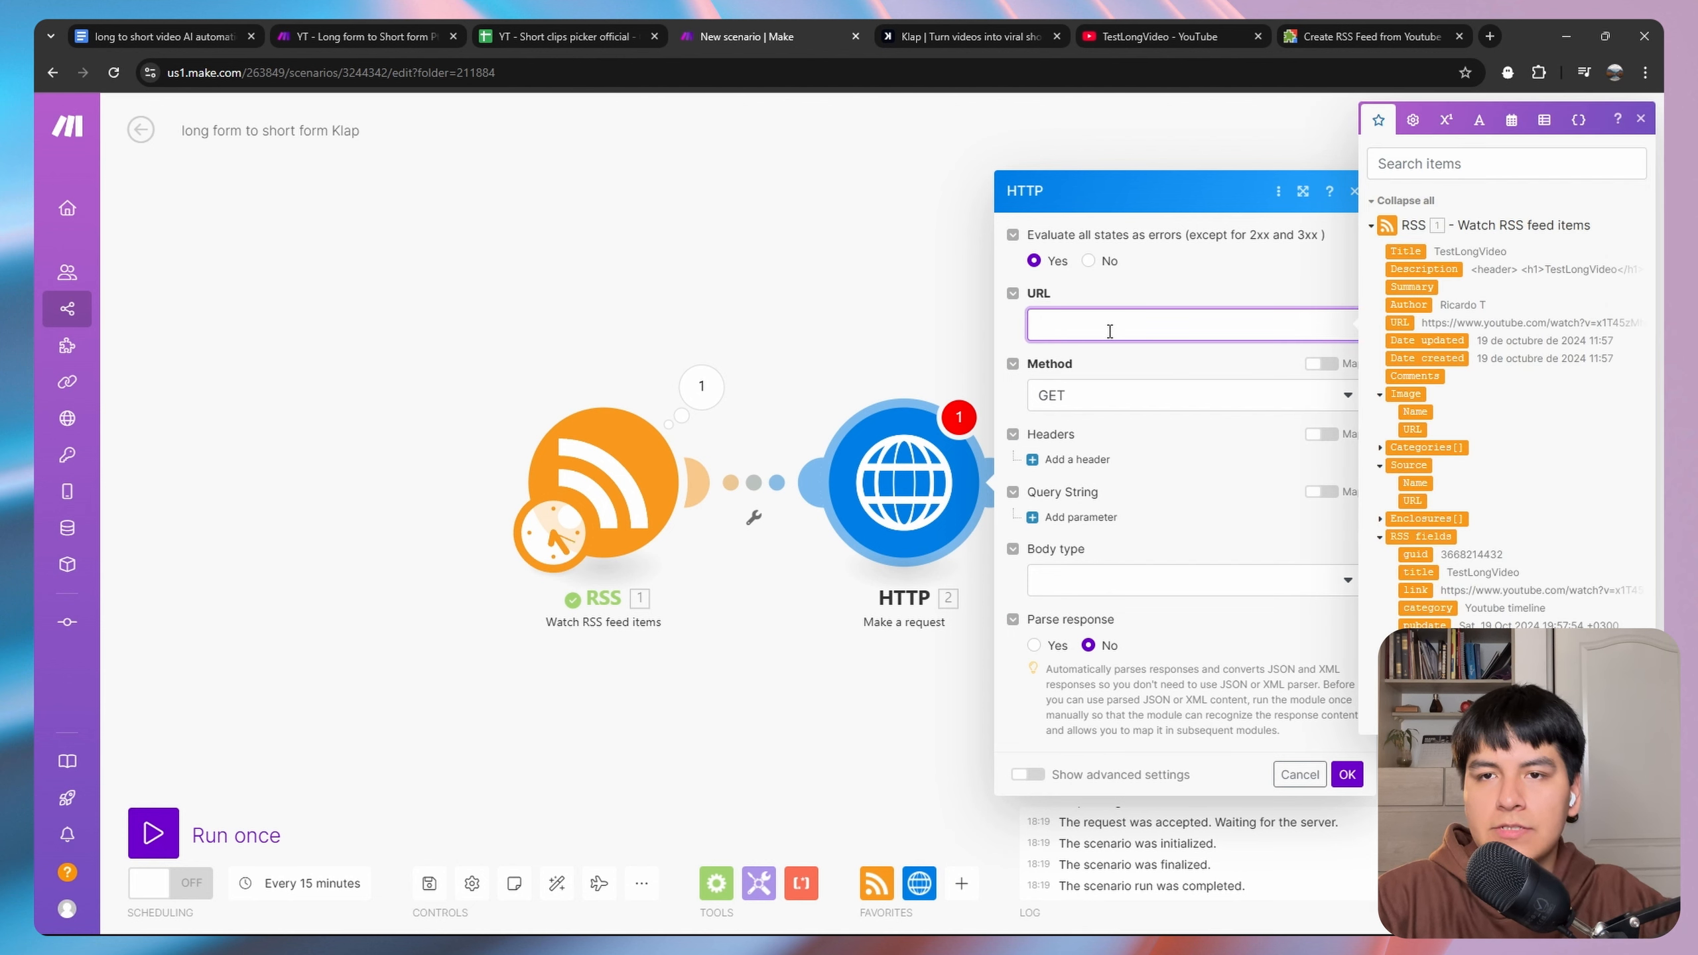
text(https://api.klap.app/v2/tasks/video-to-shorts)
click(1191, 286)
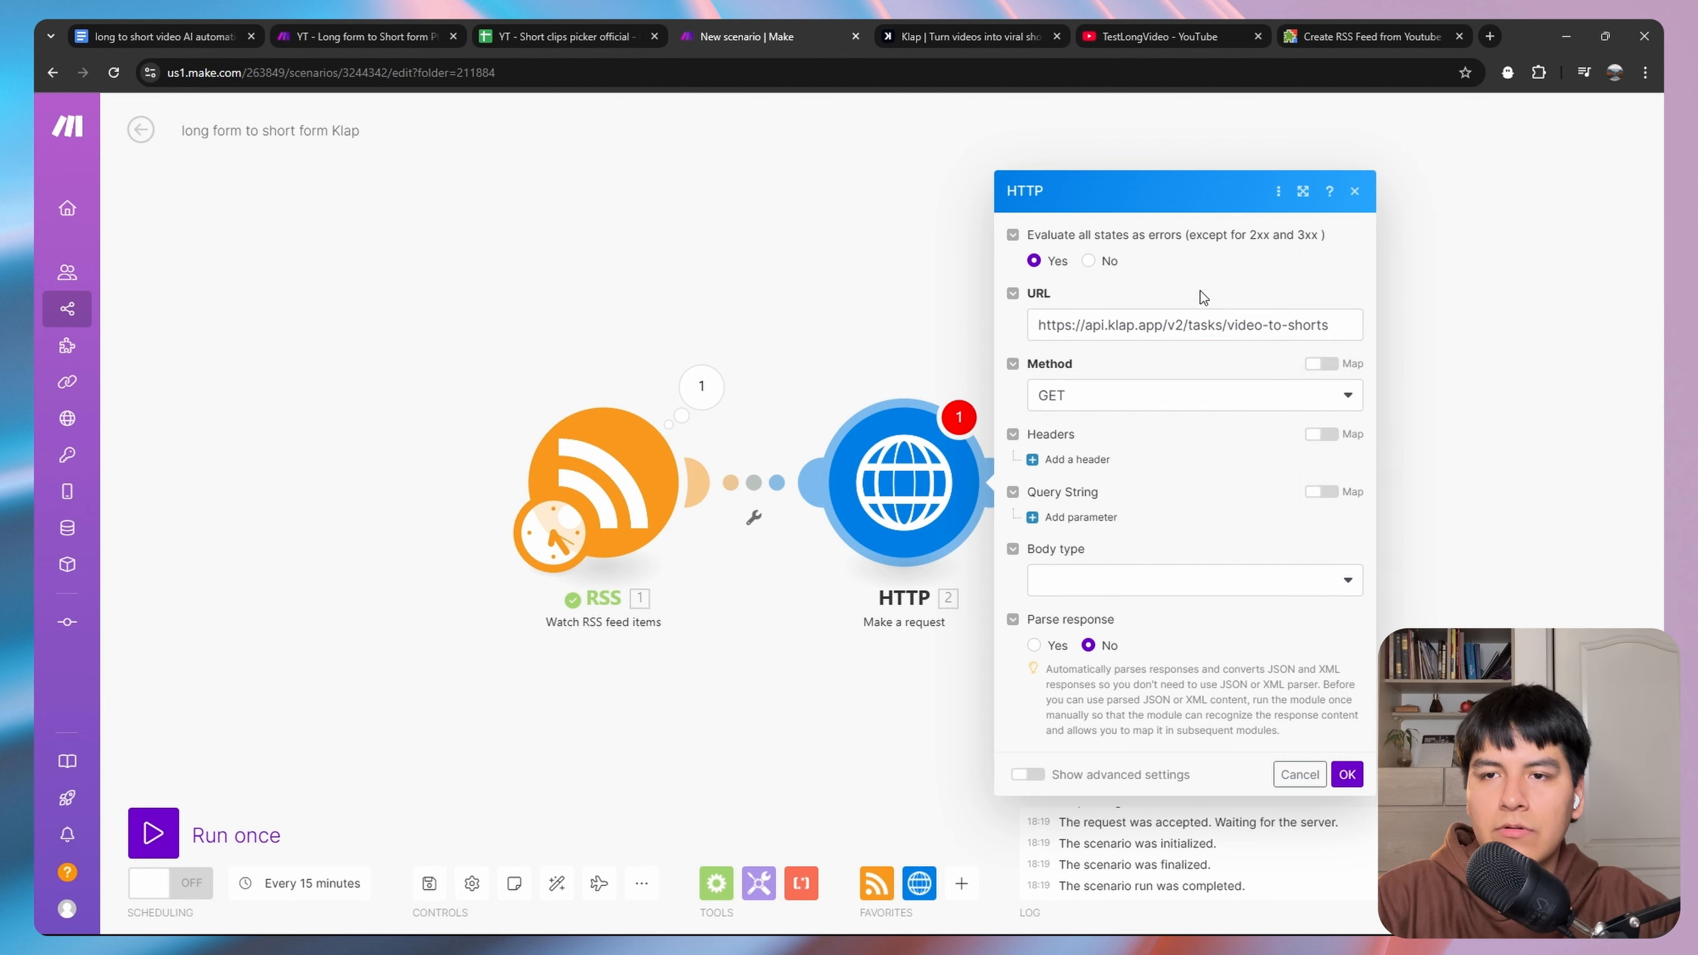
click(1094, 399)
click(1091, 492)
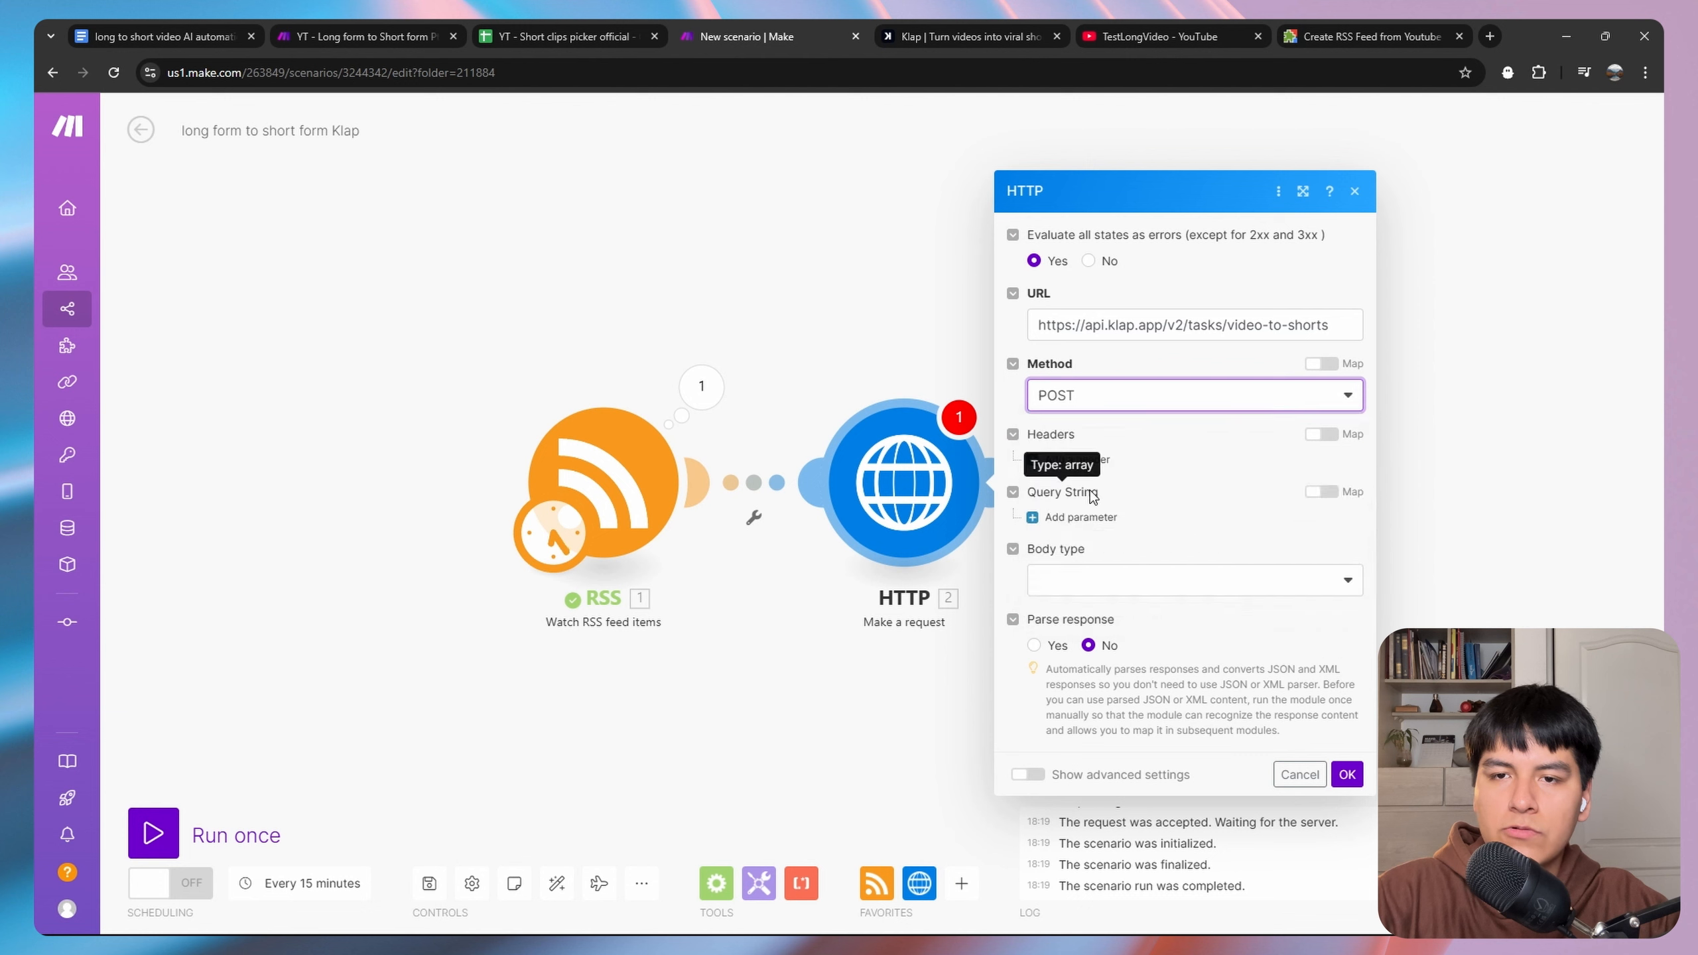
Add a header named Authorization to the HTTP request and paste the Klap API key as its value.
click(1073, 459)
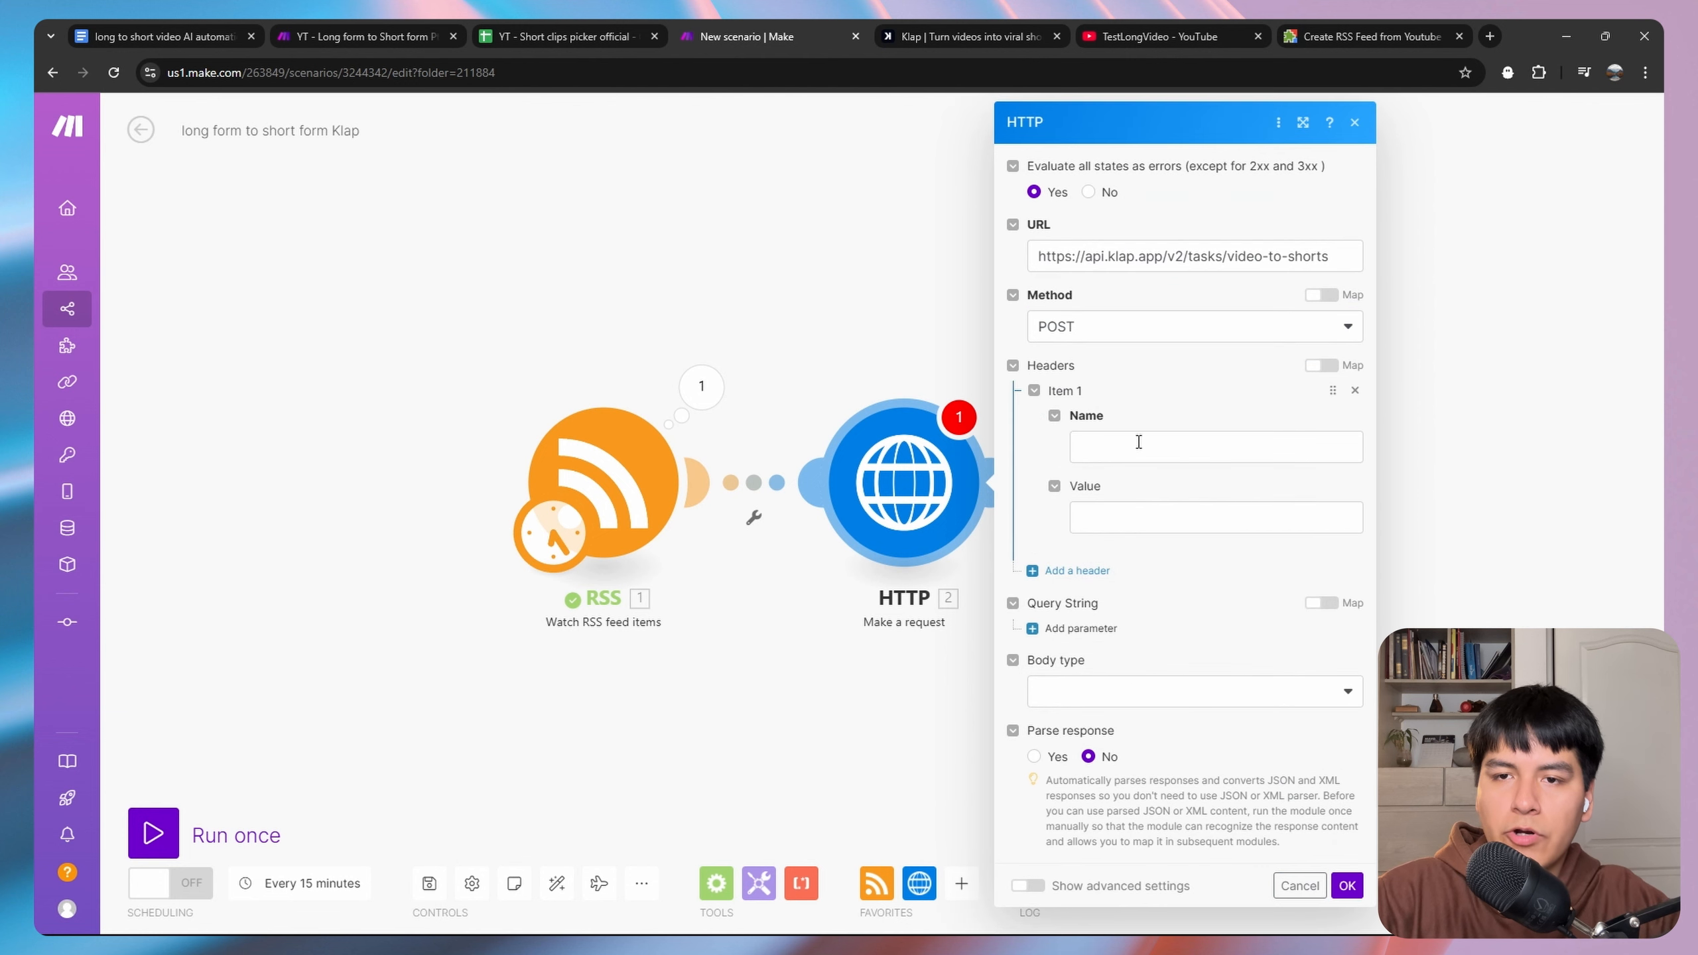
click(1144, 447)
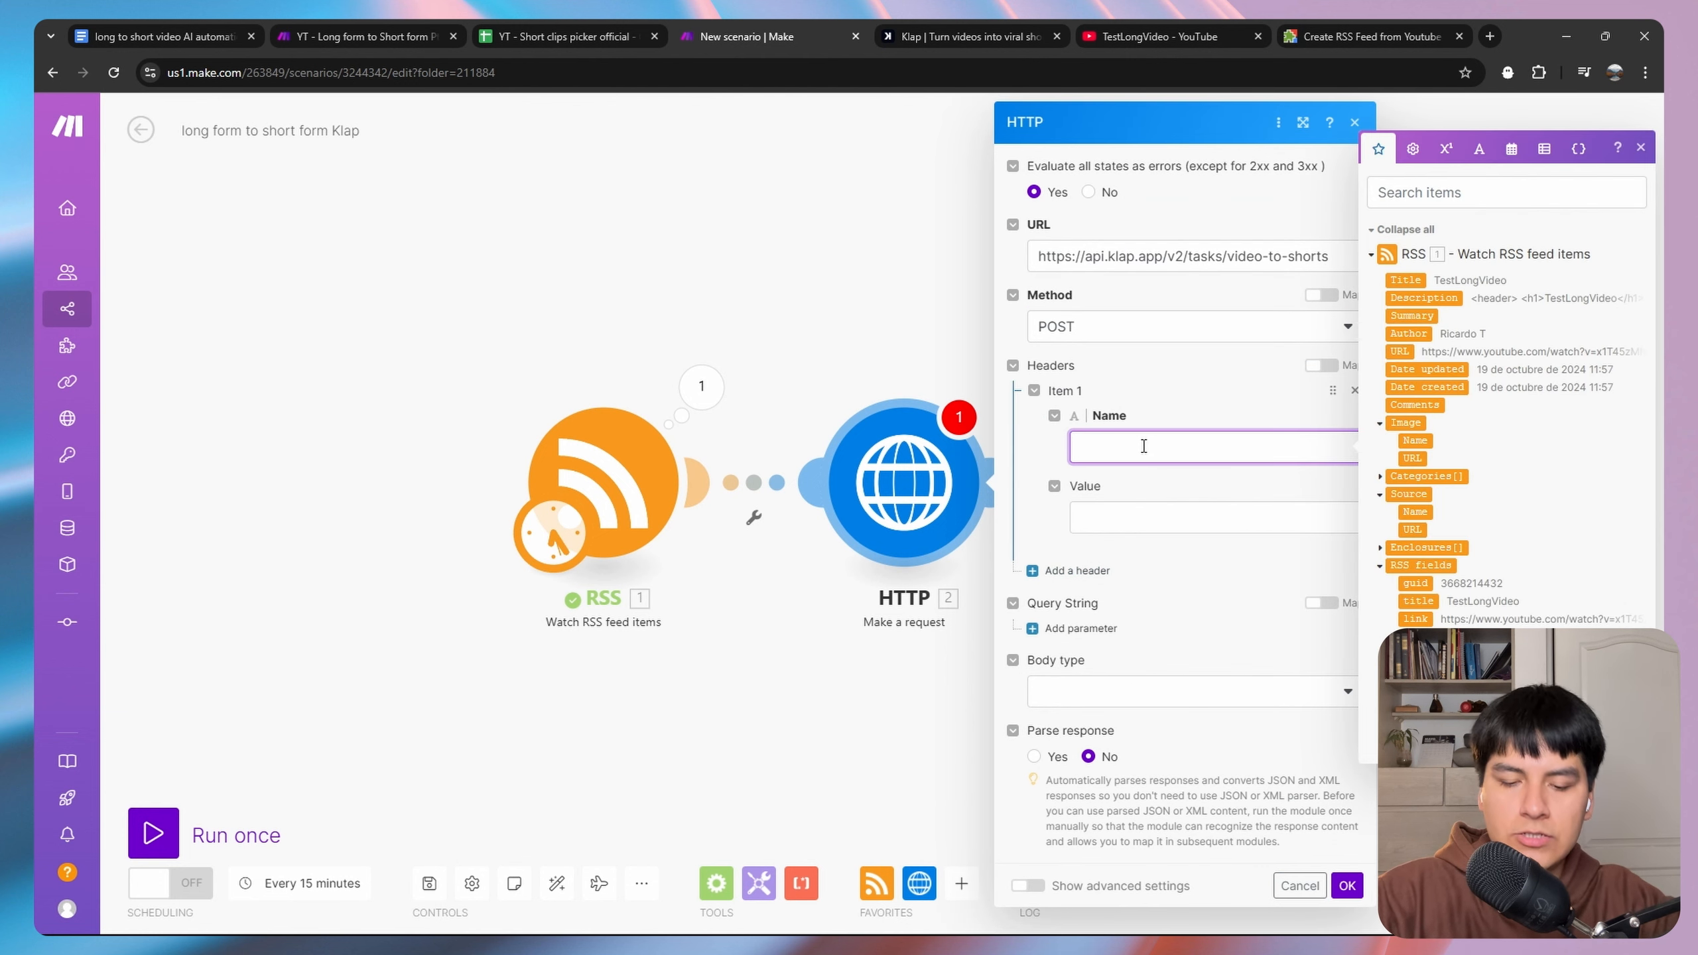
text(Auth)
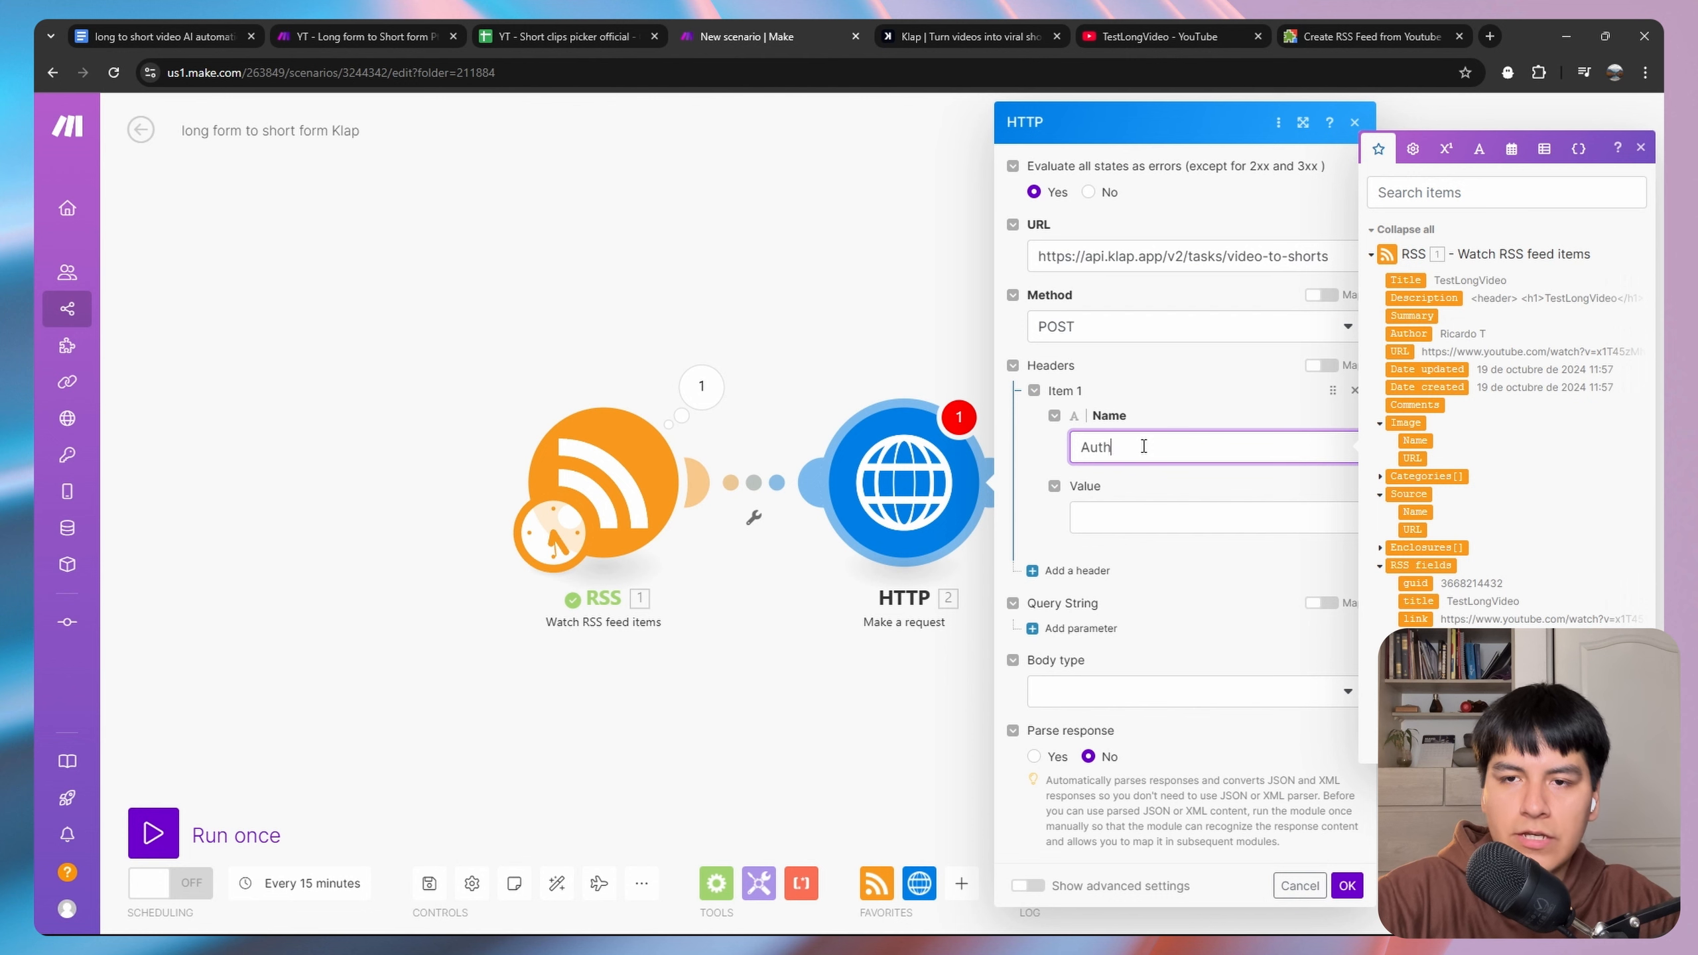
text(orization)
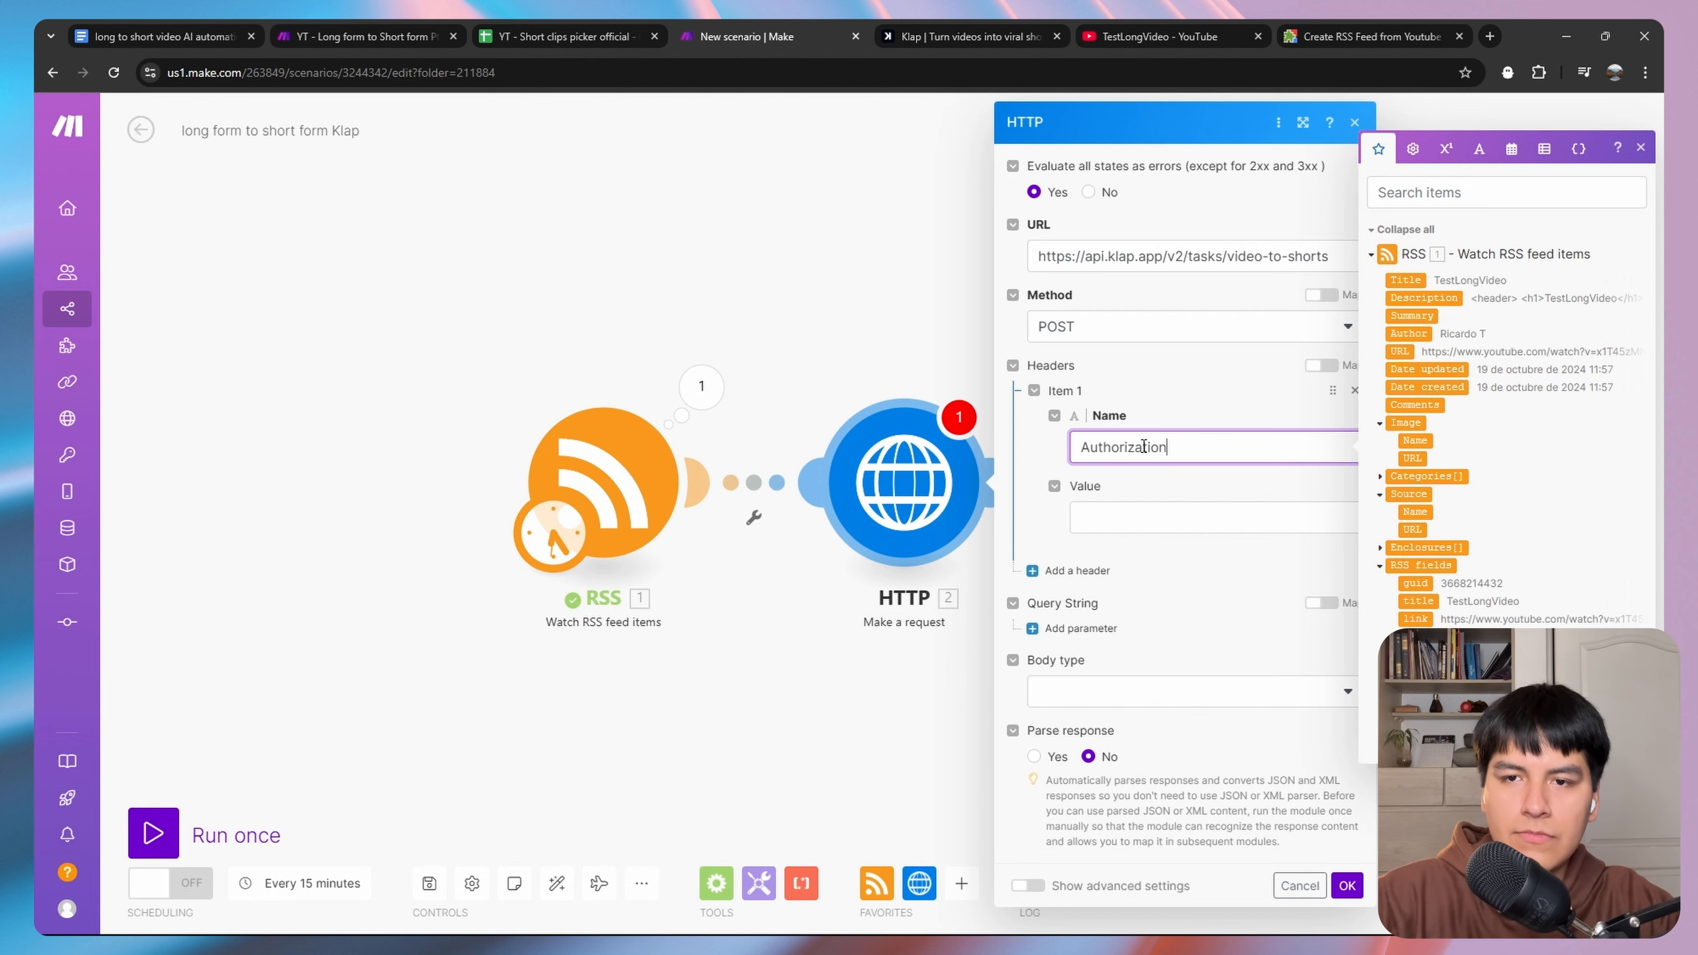
click(1130, 519)
key(ctrl+v)
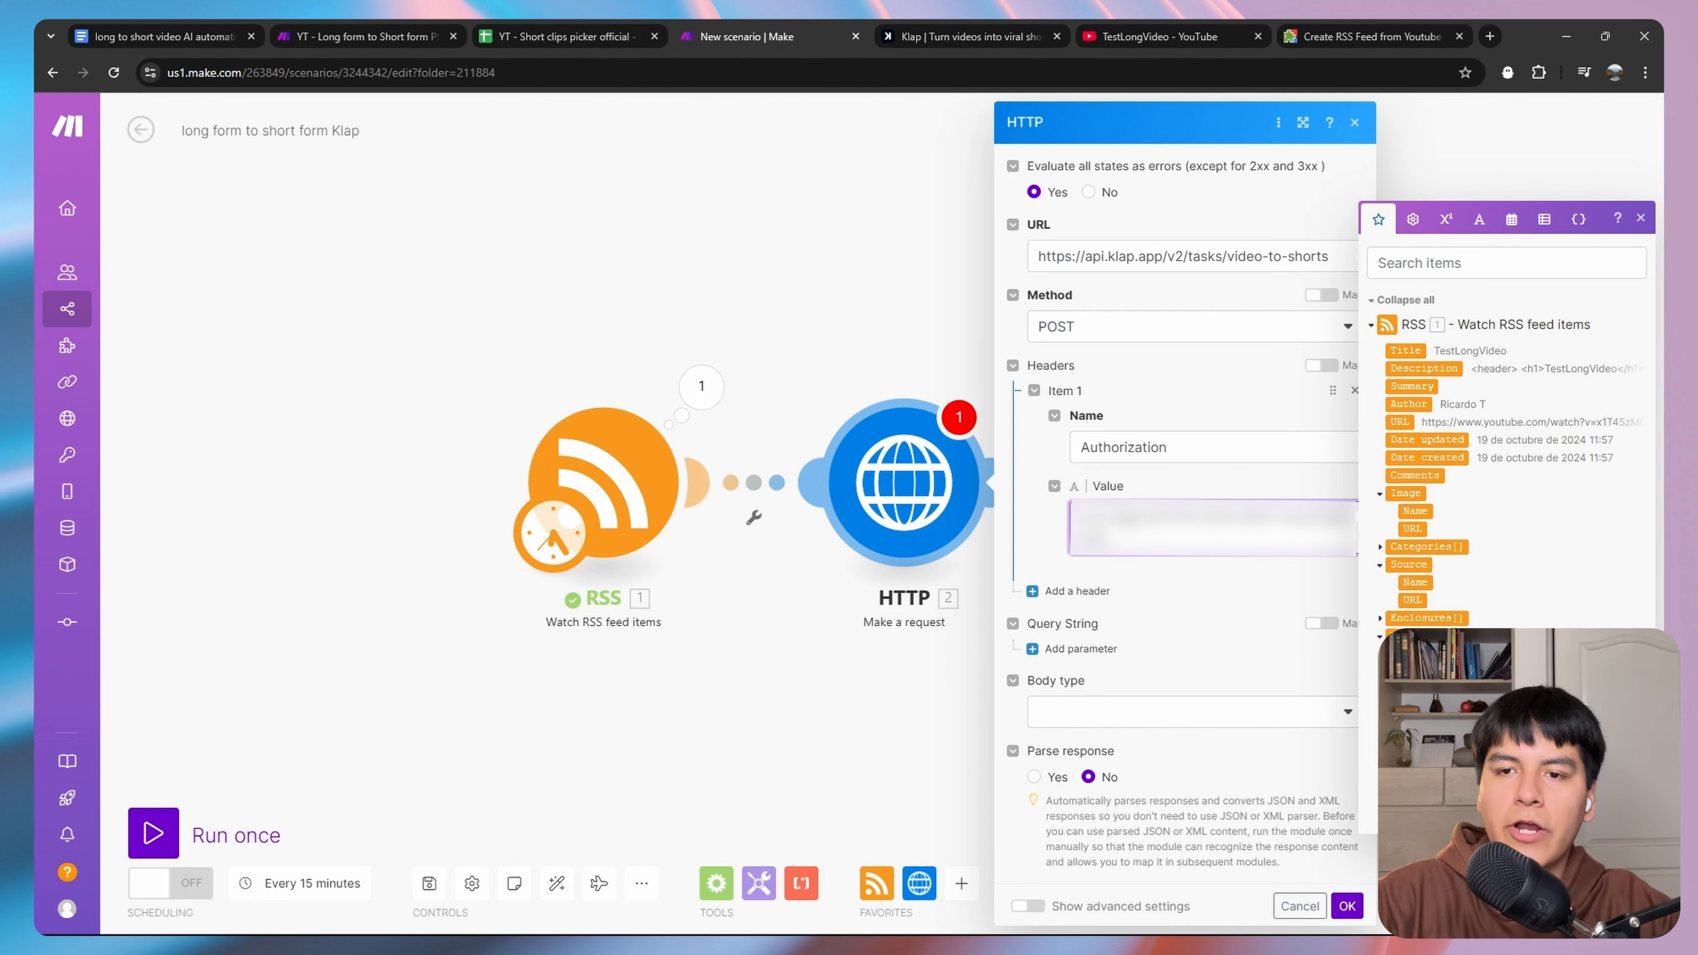
Set the request's body type to Raw and its content type to JSON (application/json).
click(1111, 712)
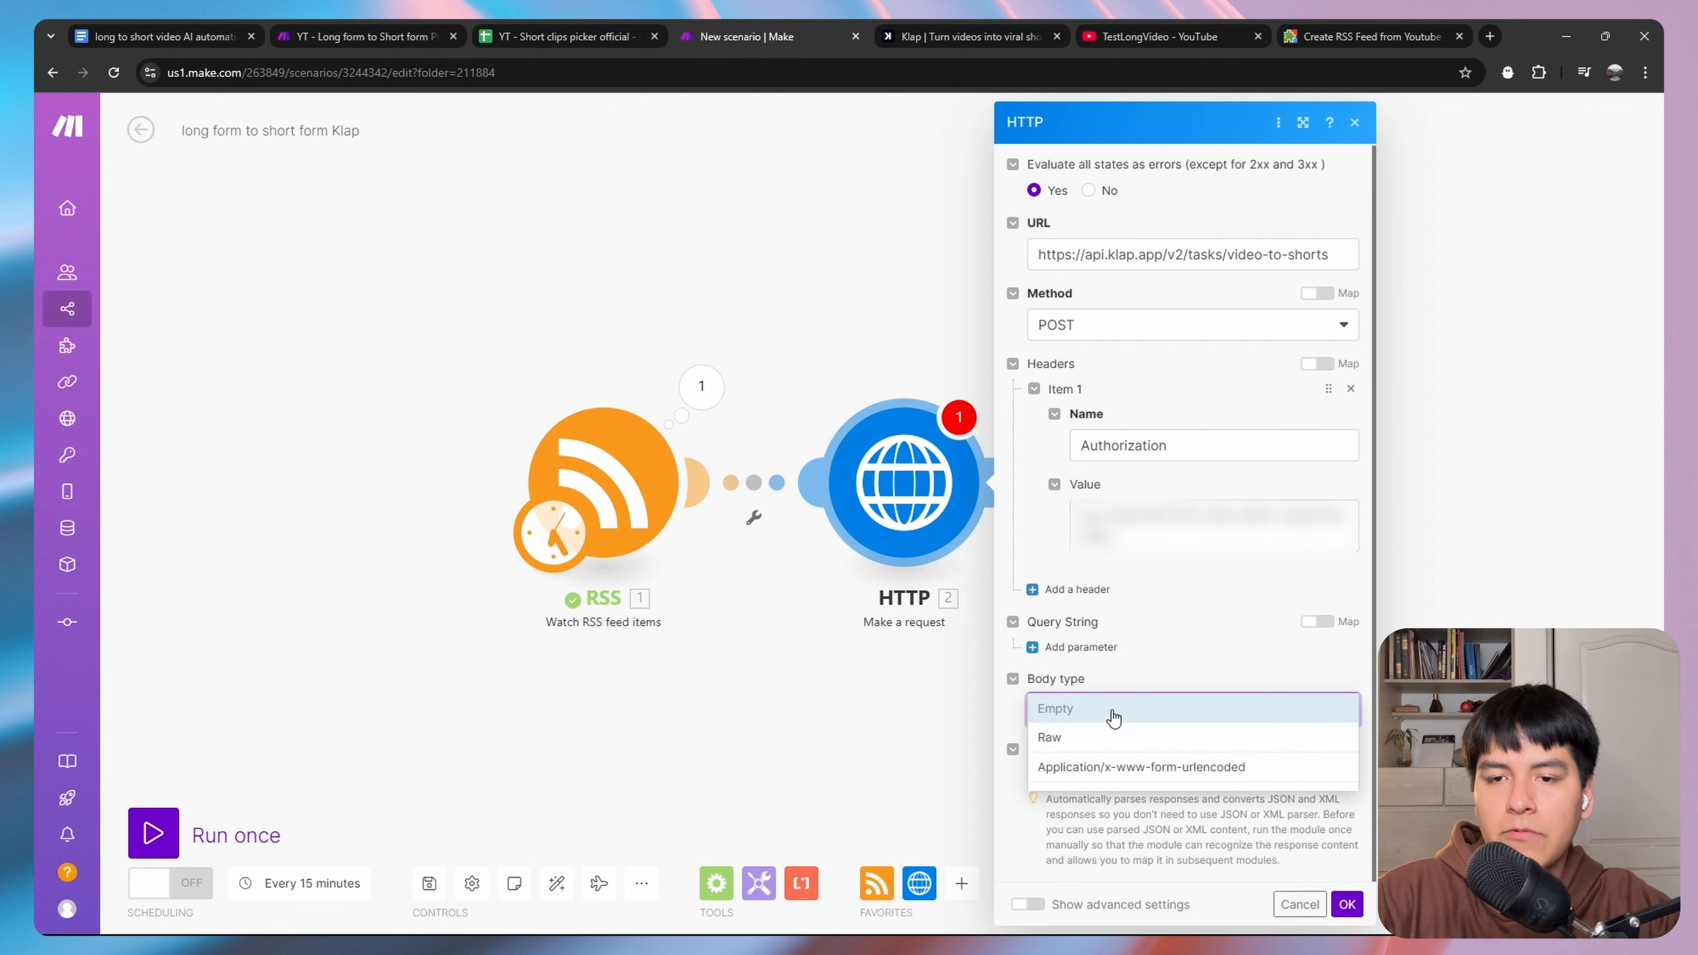
click(1087, 735)
scroll(1190, 628, down, 3)
click(1104, 621)
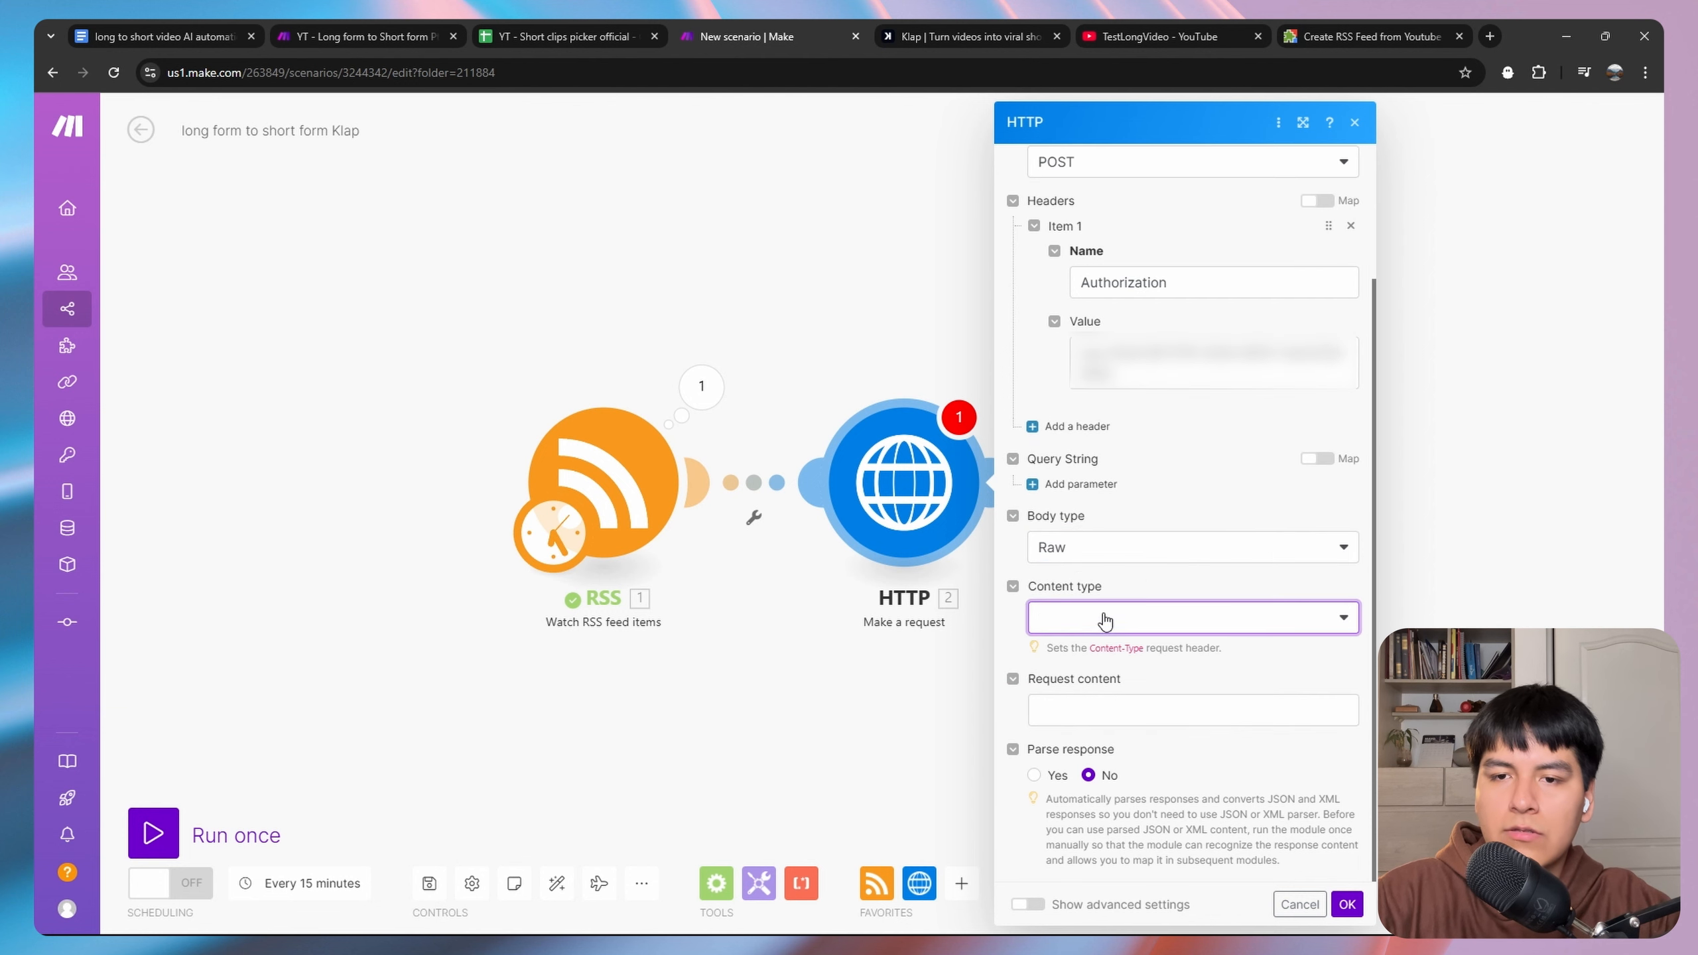
click(1099, 705)
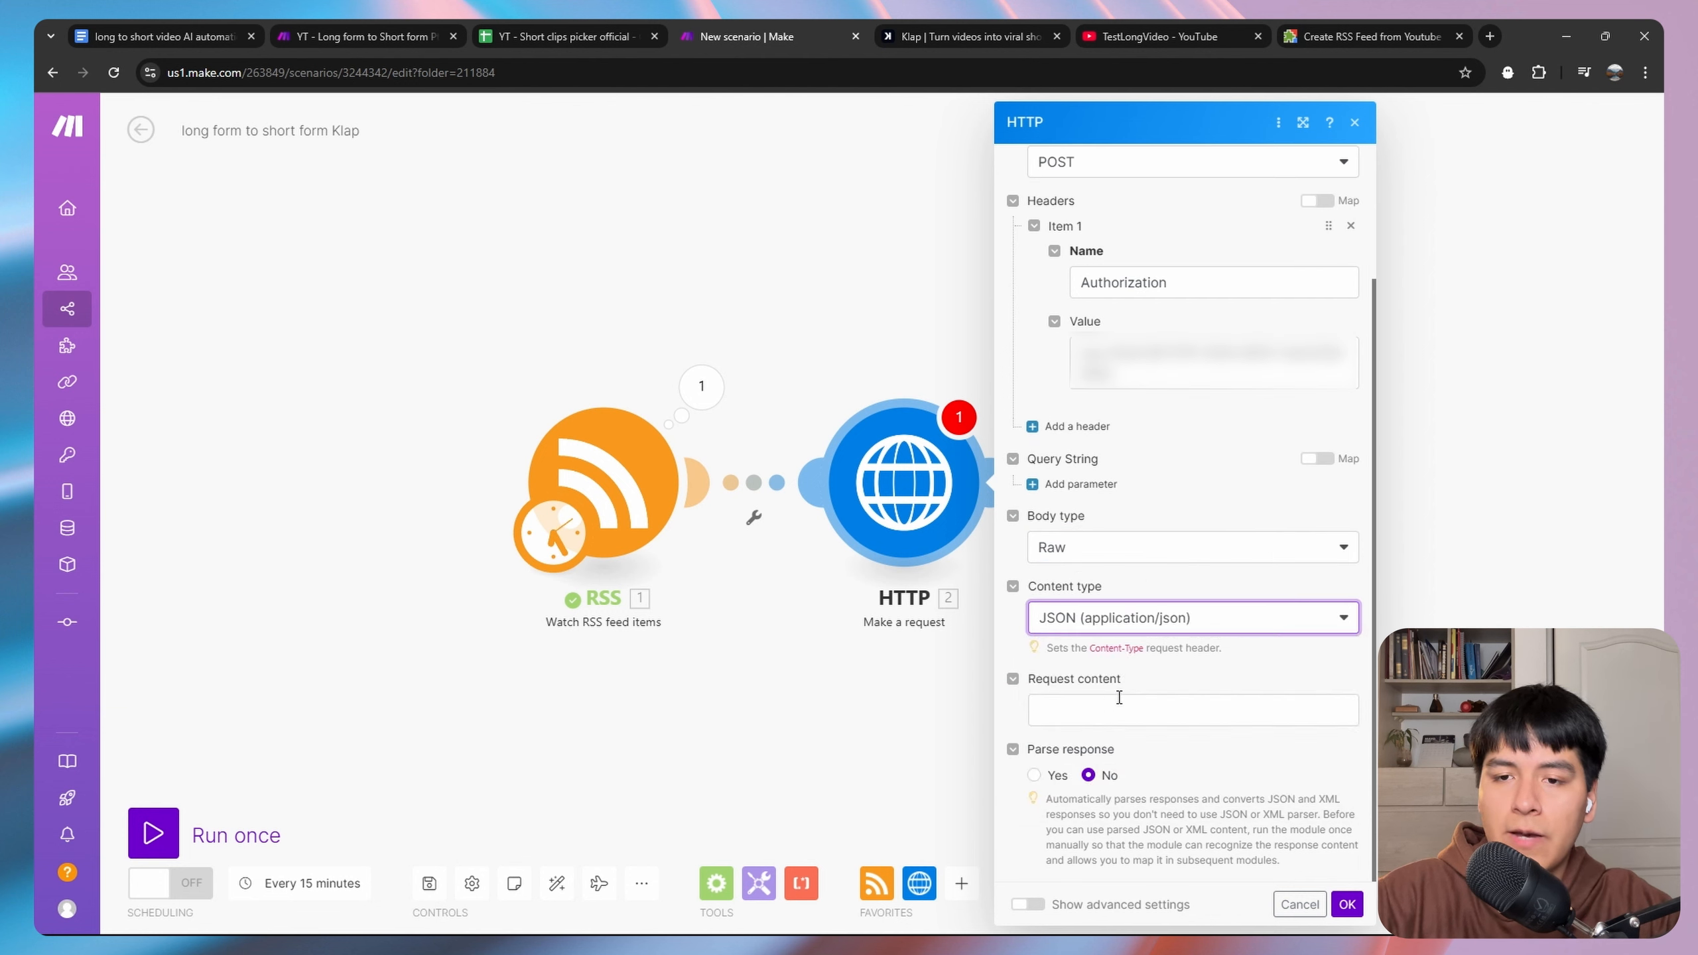
Paste the JSON body into the request content, with 3 target clips, 5 maximum clips, 1080 by 1920 dimensions and a target duration of 40.
click(1082, 710)
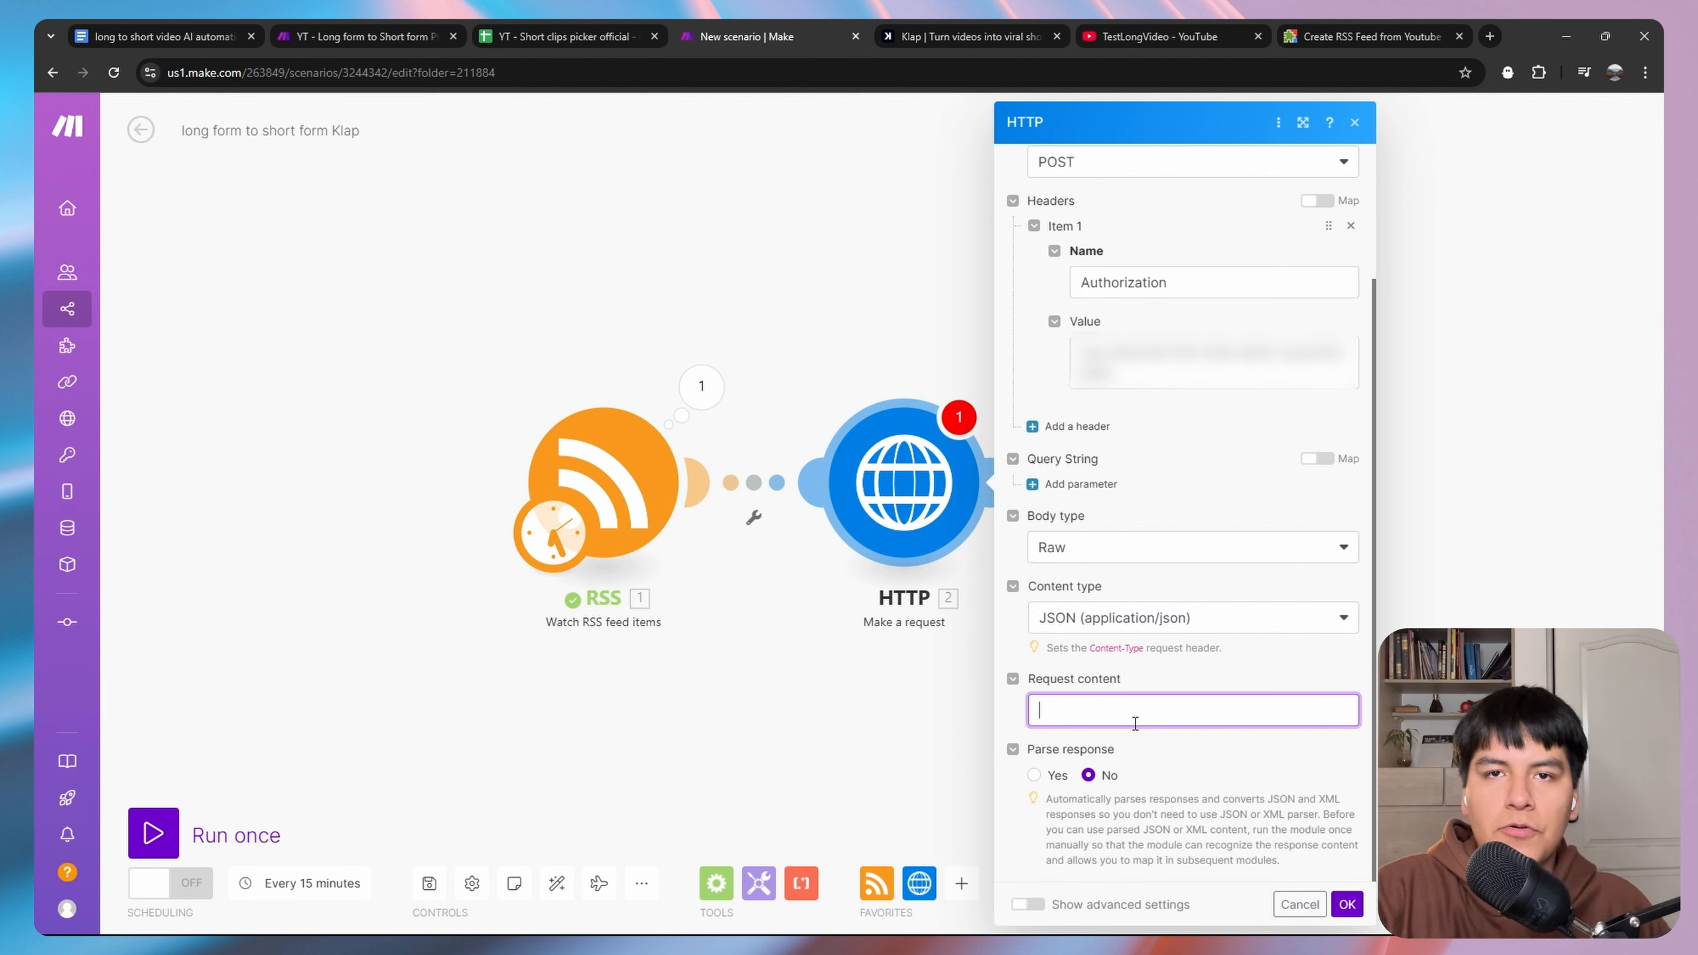
click(1119, 710)
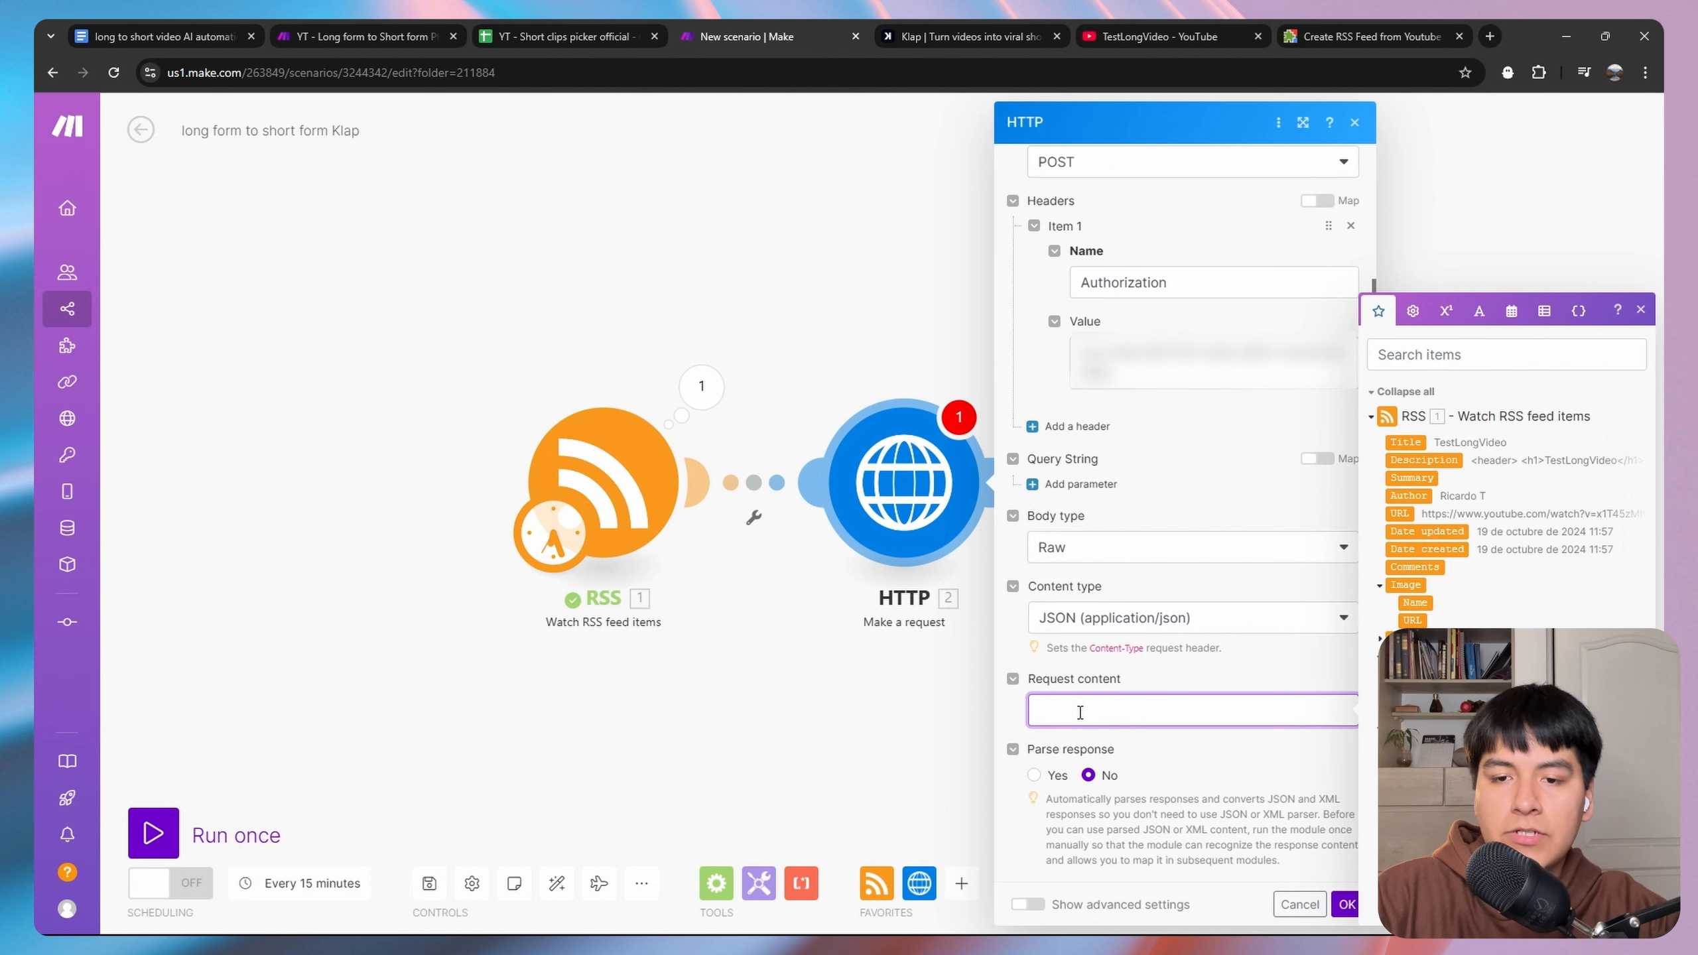
key(ctrl+v)
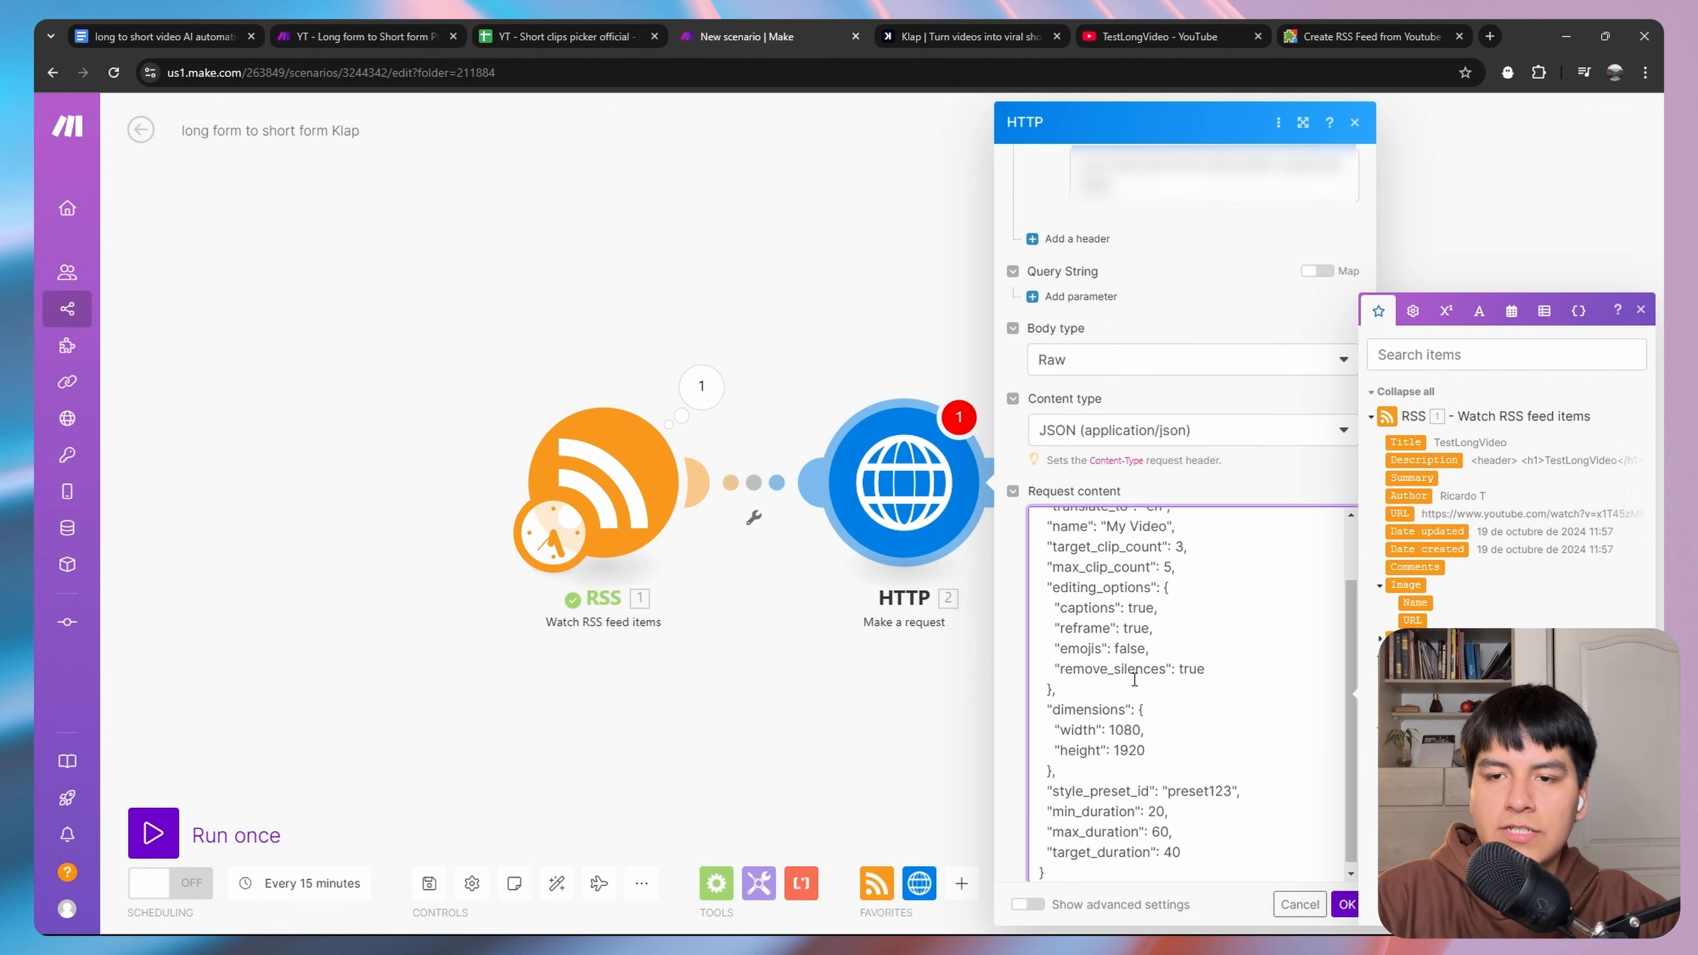
scroll(1243, 472, down, 1)
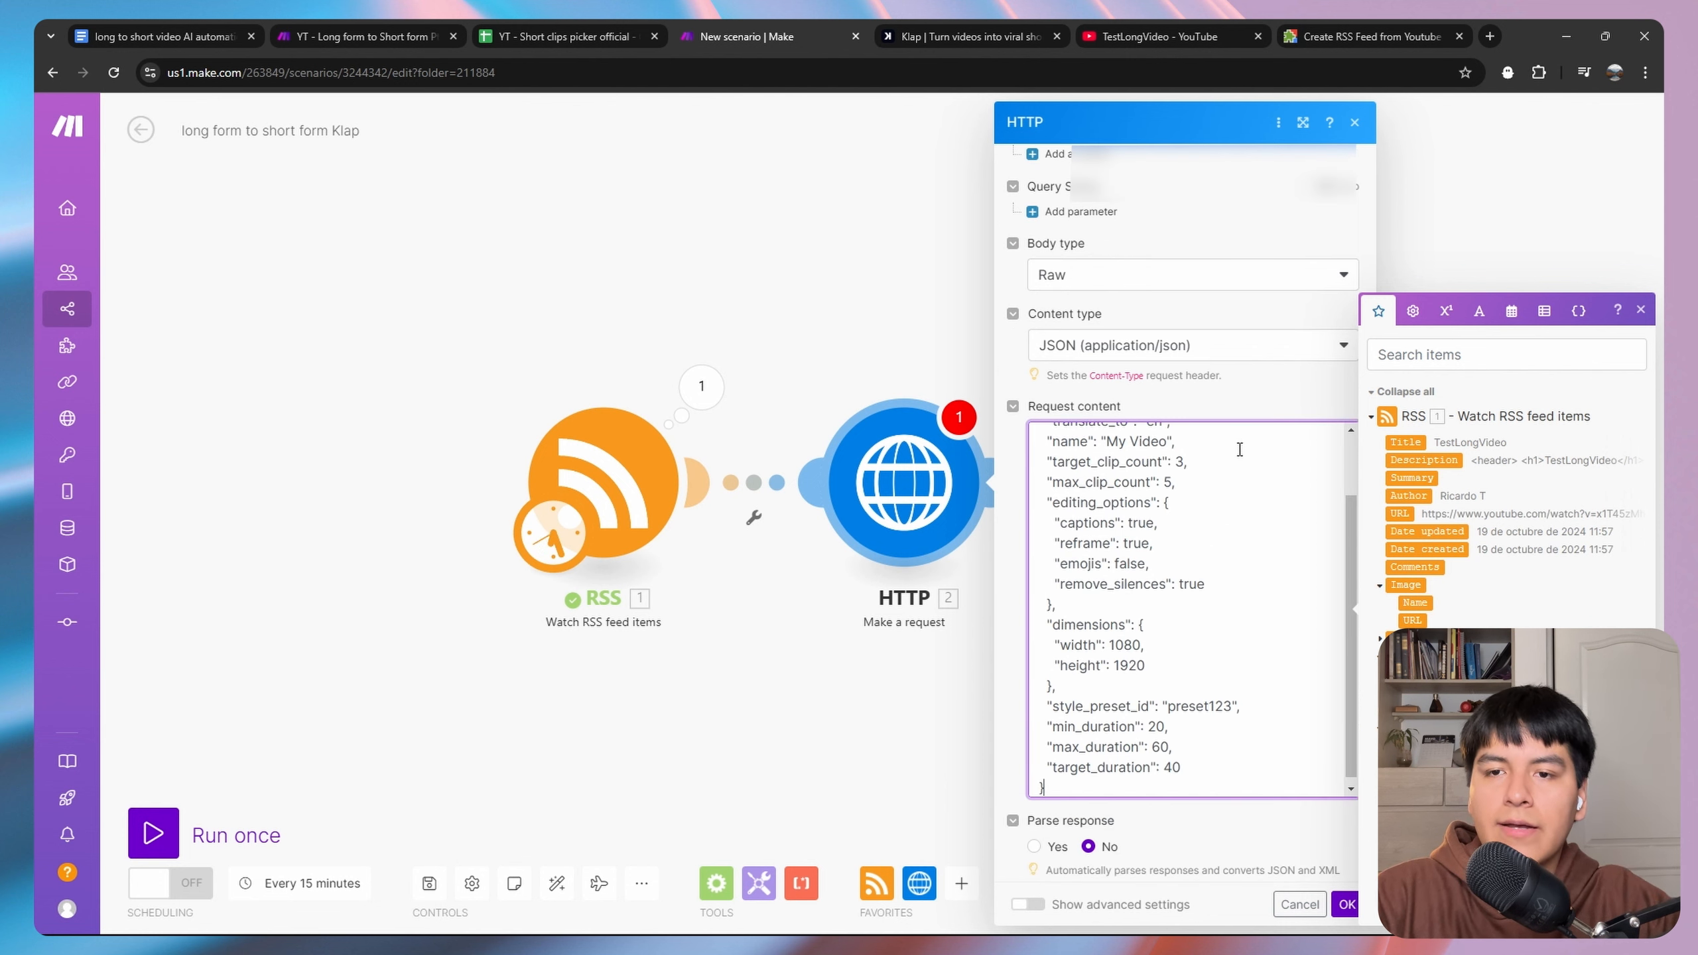
Replace the source_video_url placeholder in the JSON body with the RSS module's URL variable.
scroll(1211, 490, up, 2)
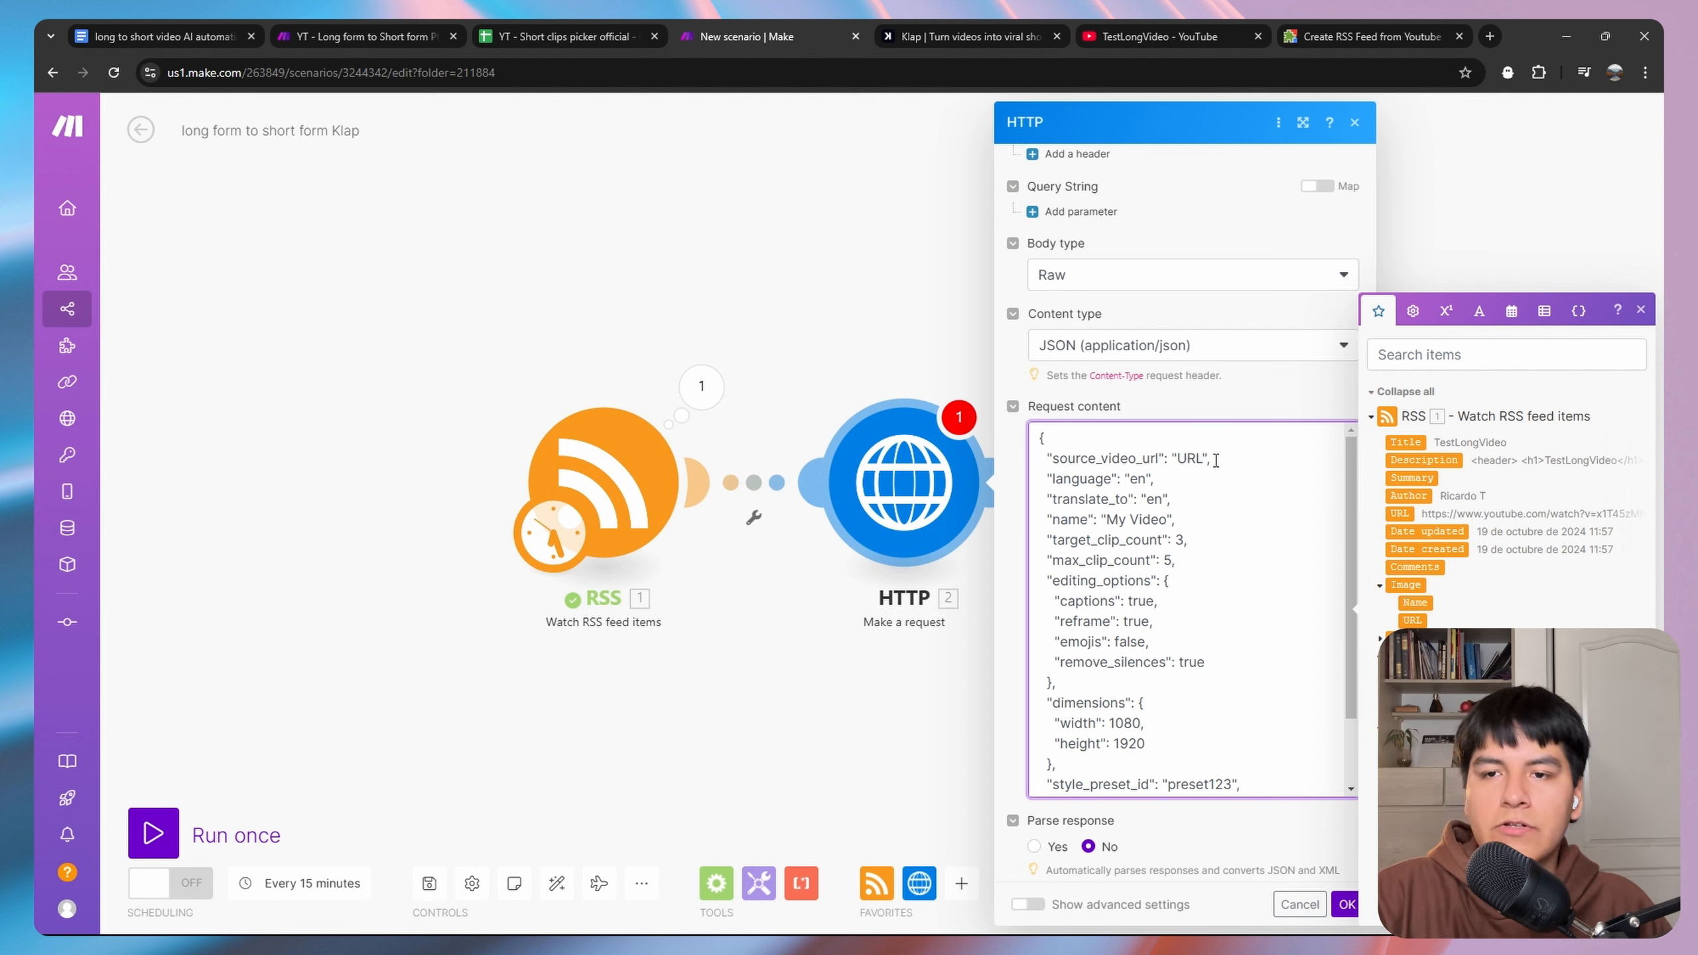
key(BackSpace)
key(BackSpace)
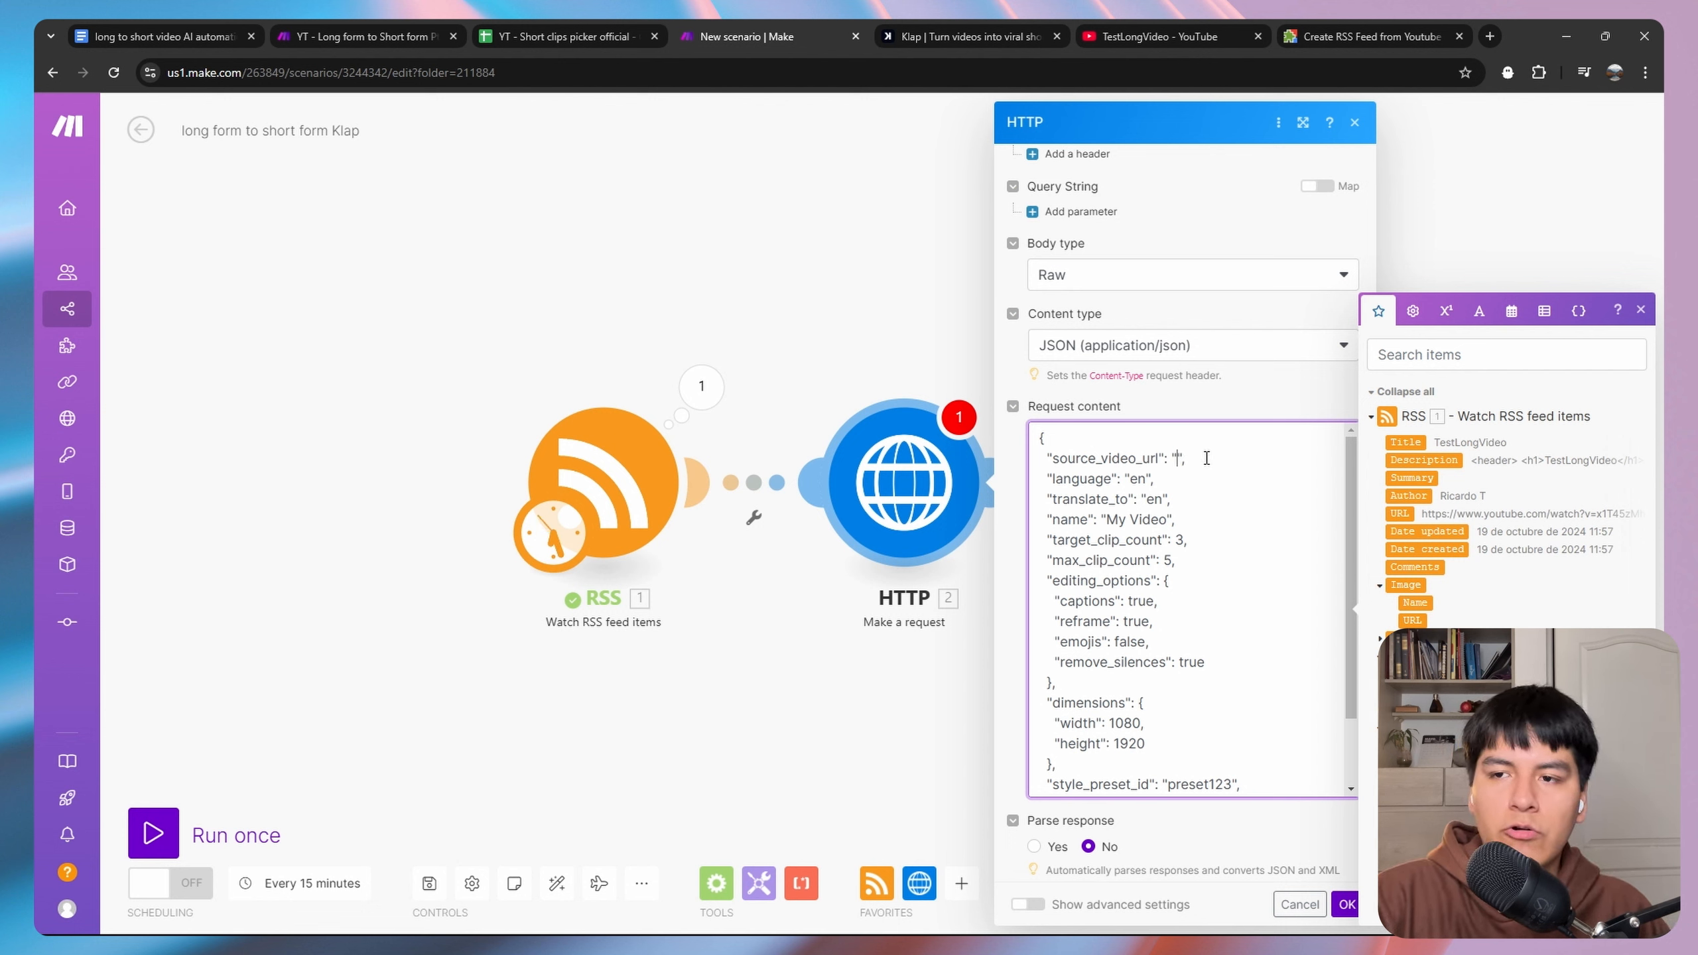
click(1402, 514)
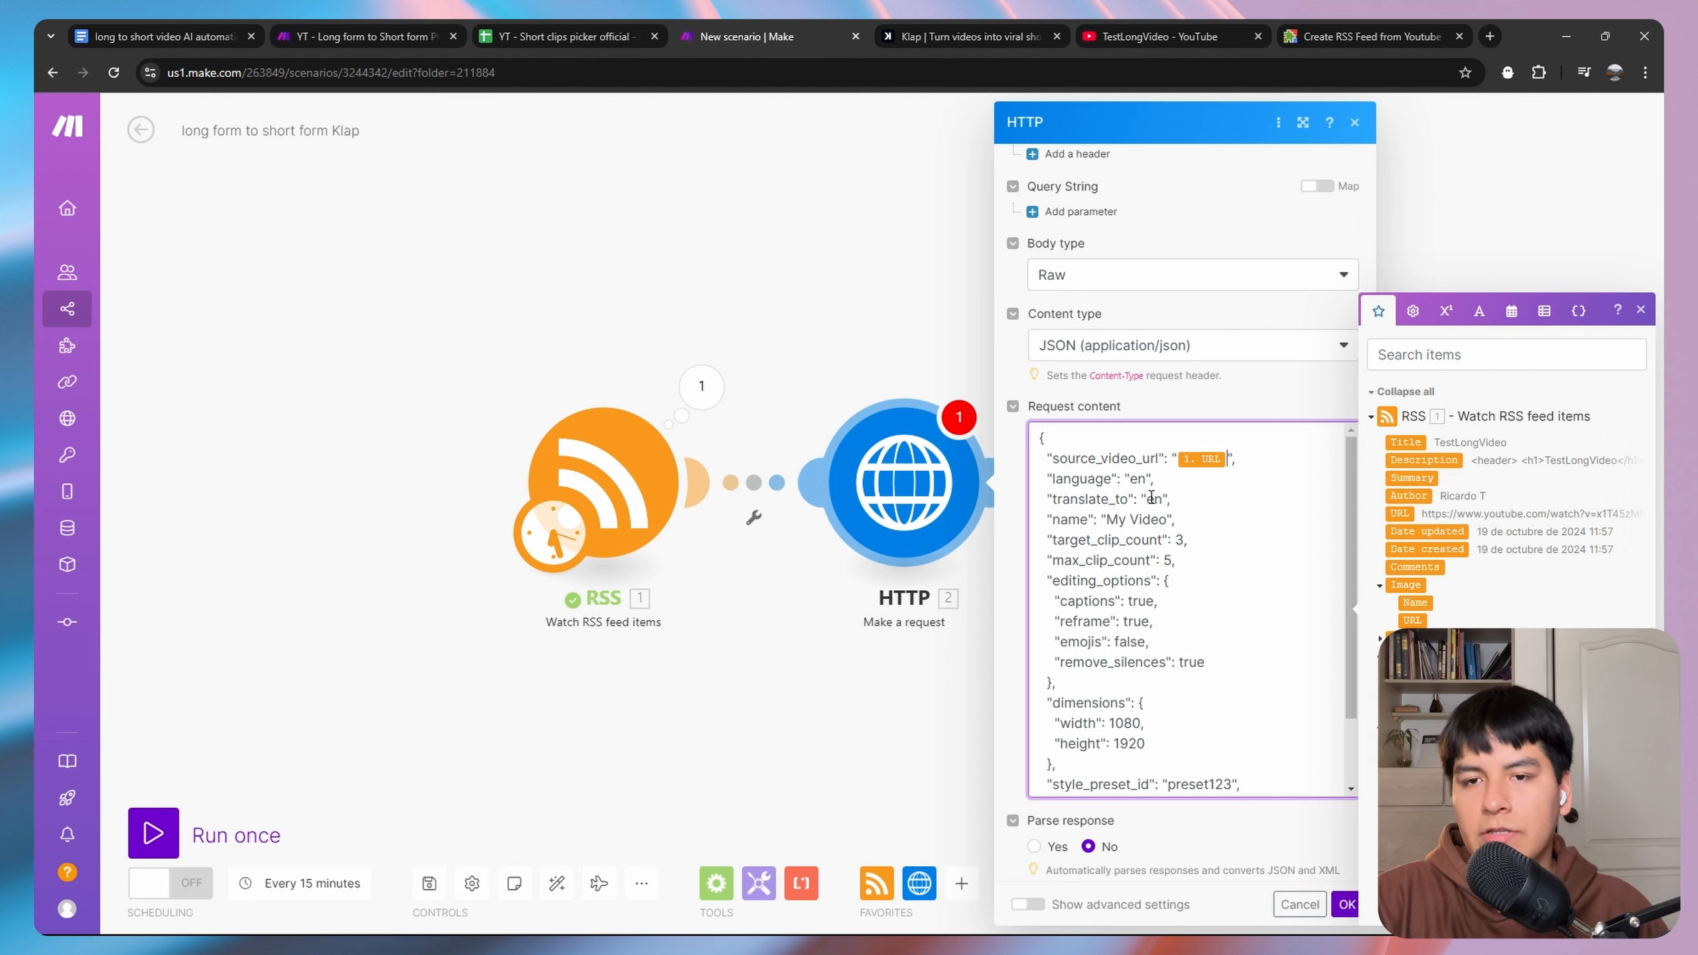
Review the request content and save the HTTP module with Parse response set to Yes.
scroll(1151, 498, down, 3)
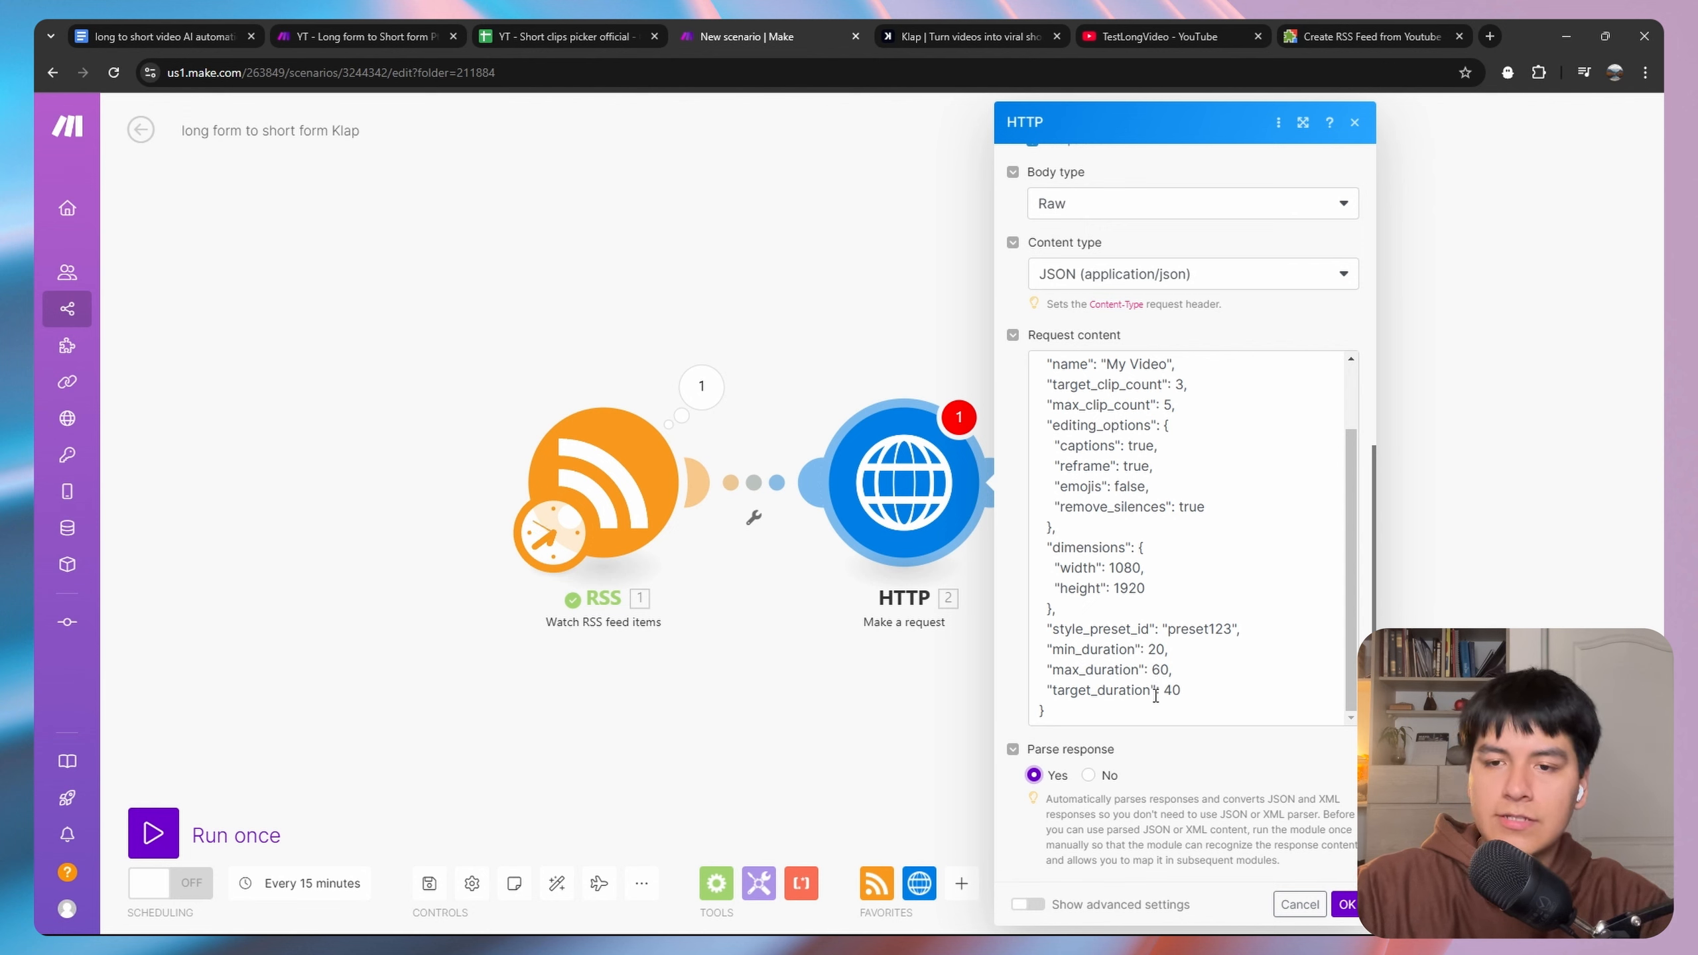
scroll(1172, 554, up, 2)
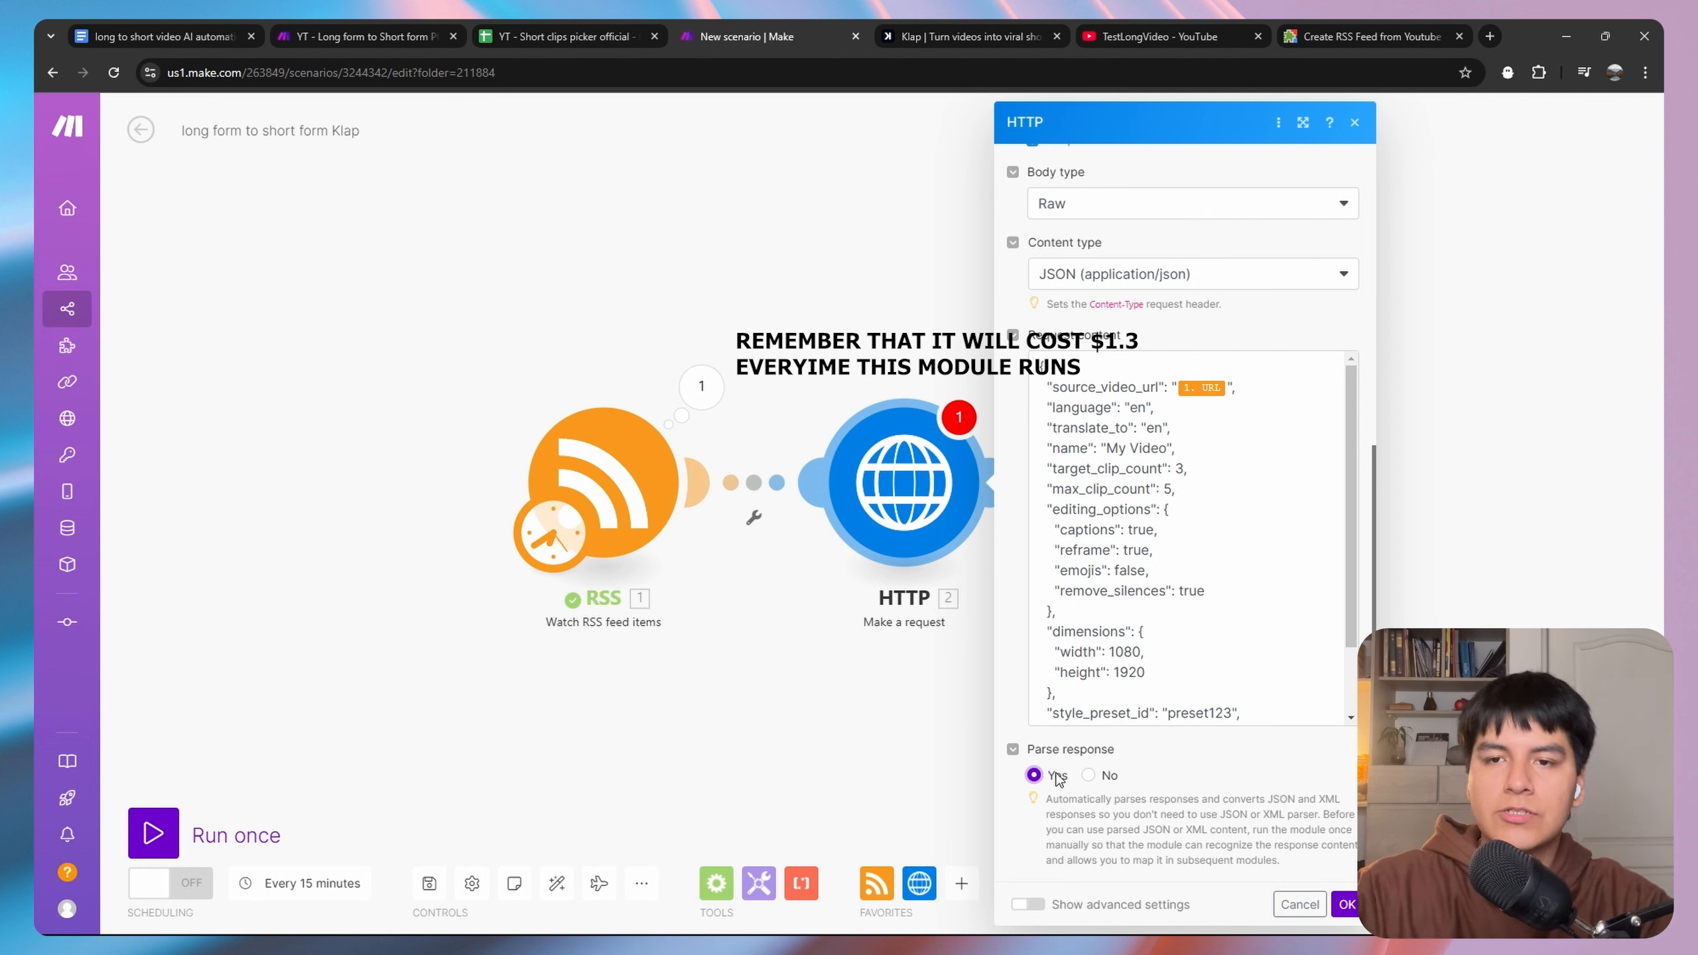
click(1352, 906)
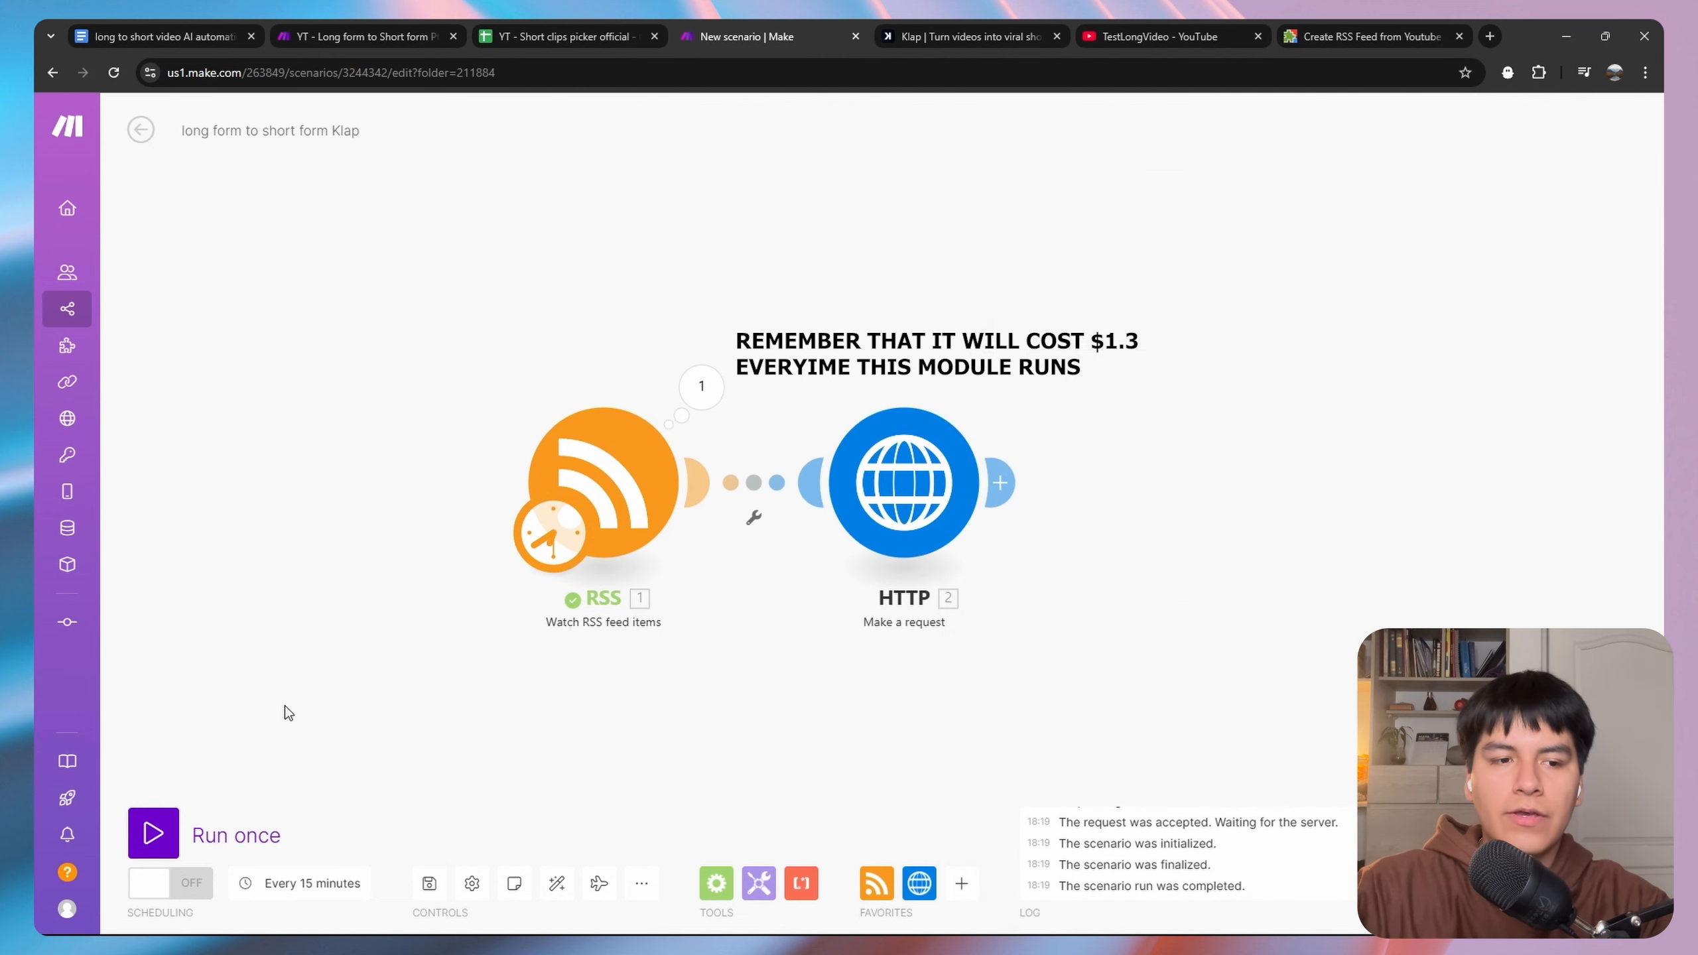
Run the scenario once and expand the Data collection in the HTTP module's output.
click(153, 833)
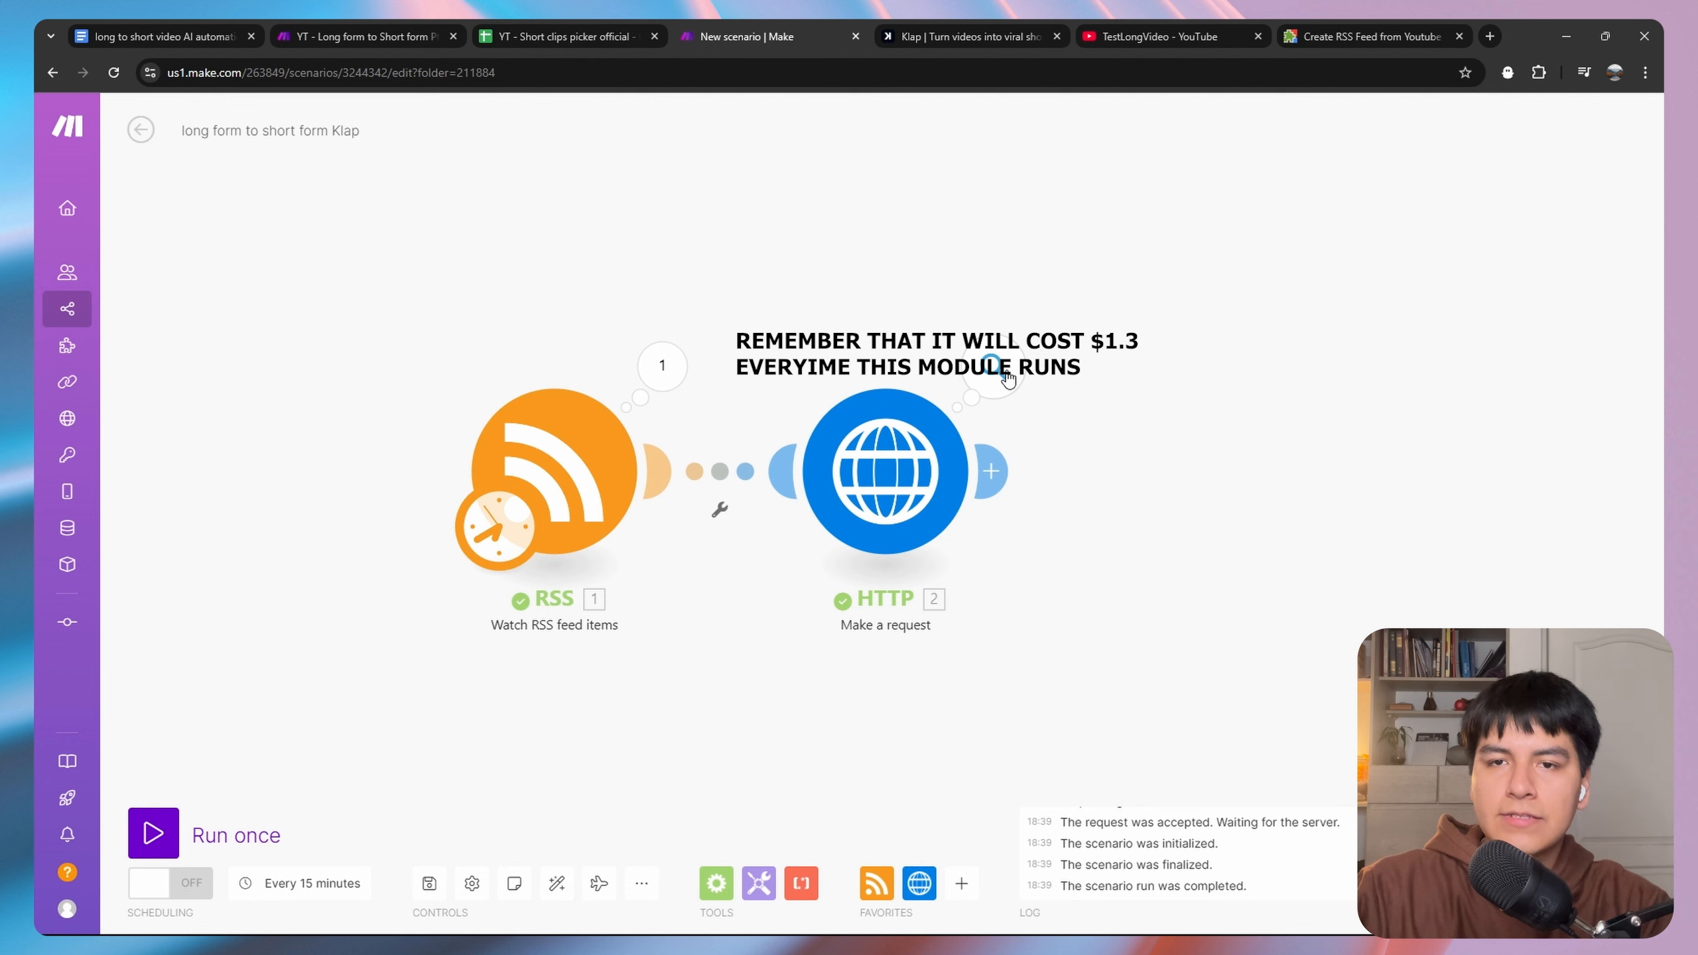
click(1007, 377)
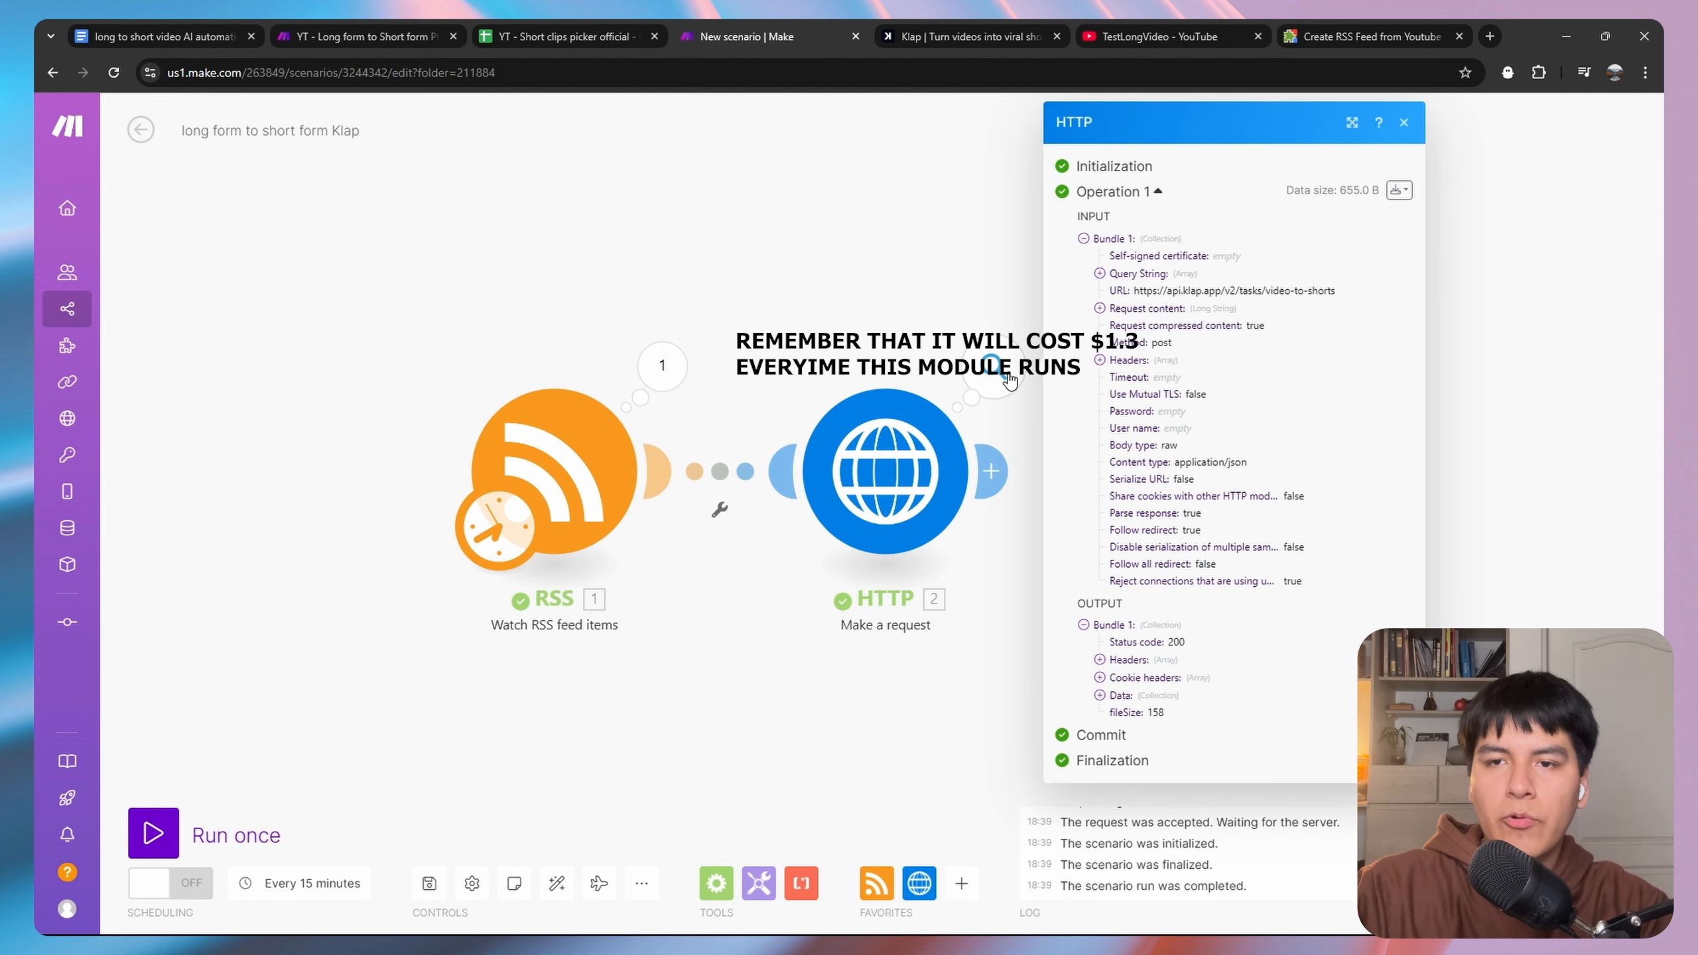
click(1161, 702)
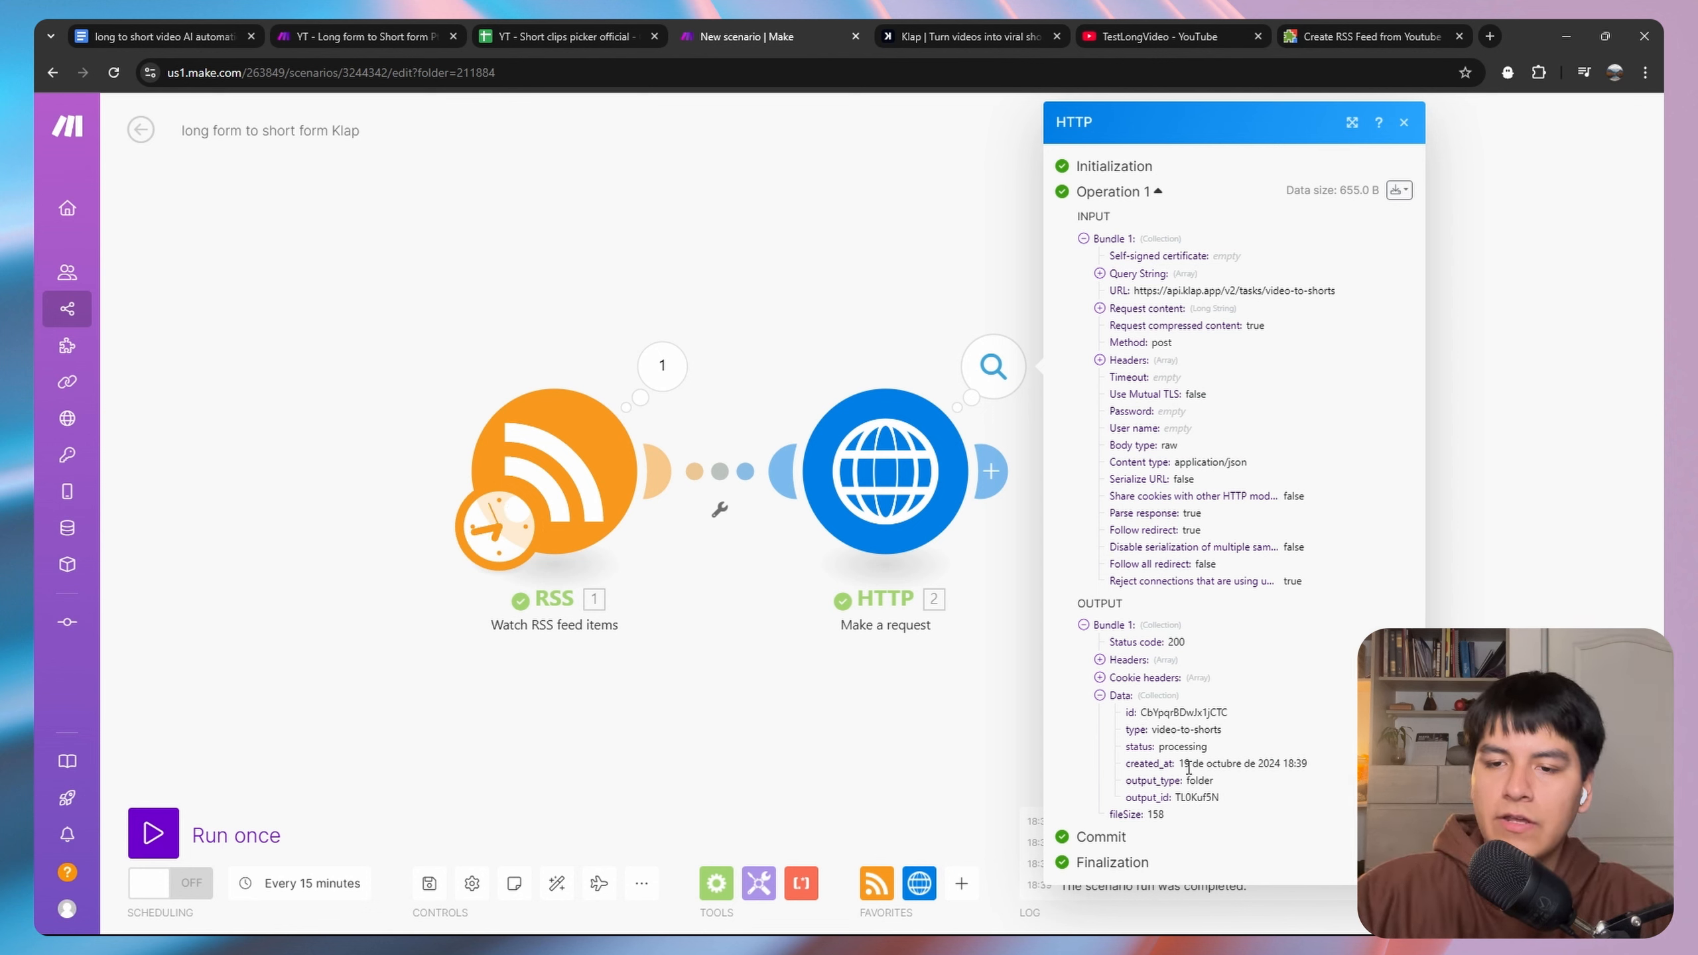
Highlight the task id and the status value in the HTTP module's output data.
mouse_move(1217, 768)
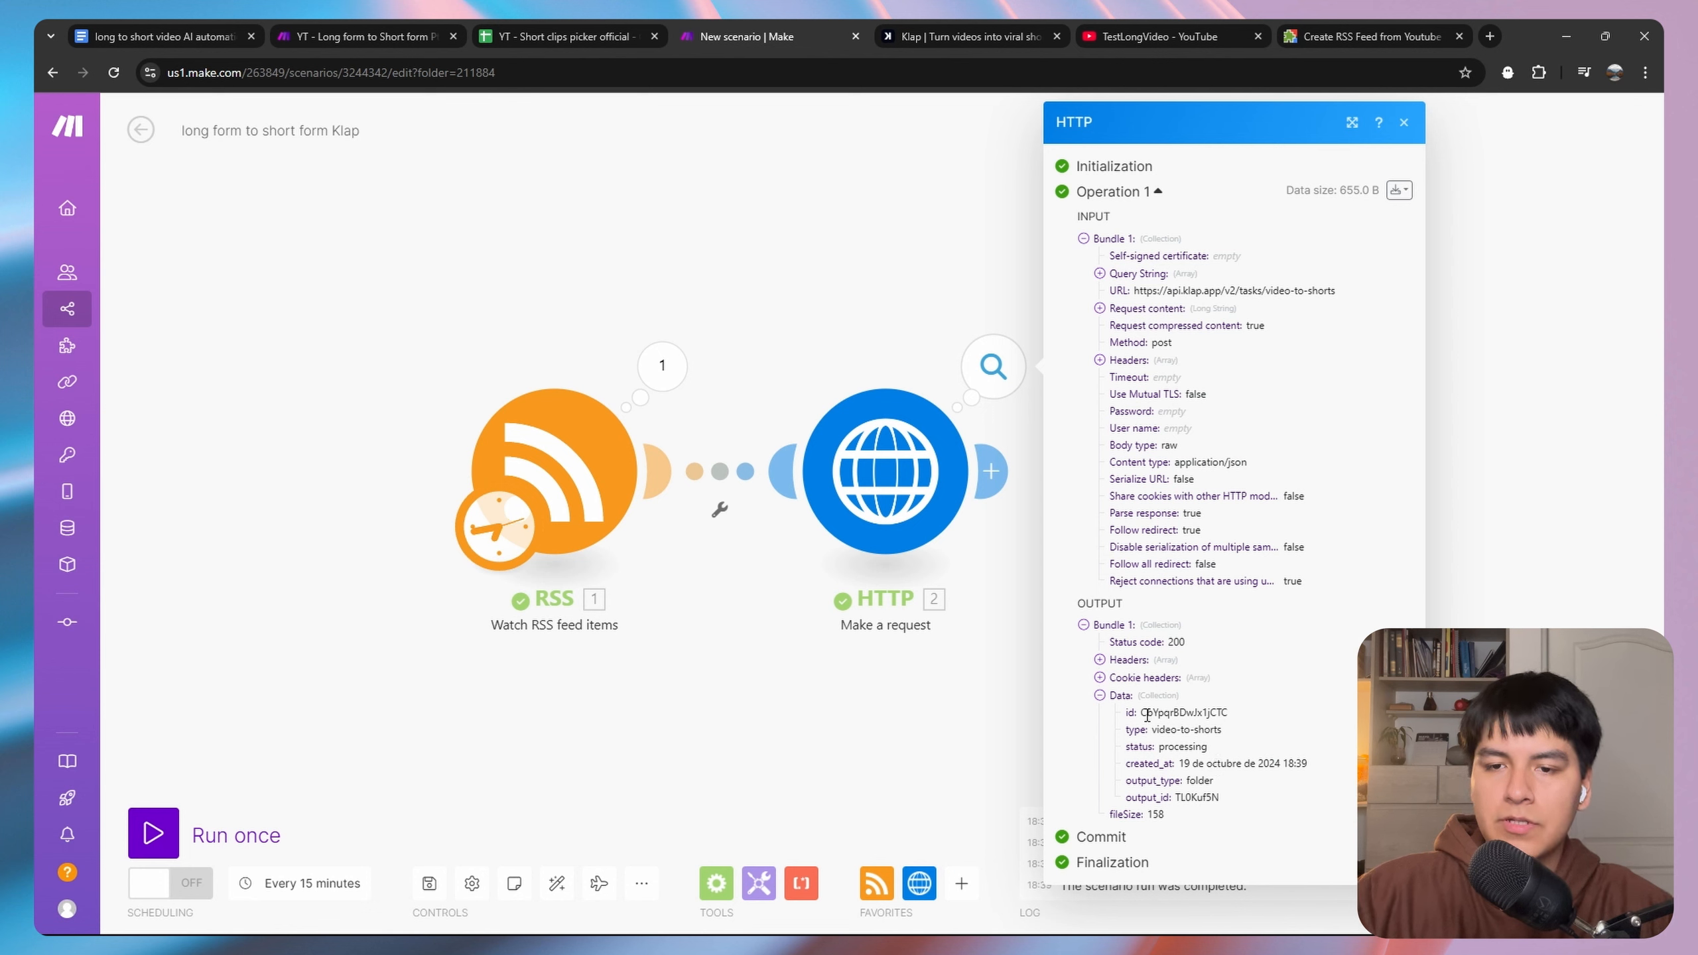
drag(1139, 714, 1242, 723)
click(1242, 724)
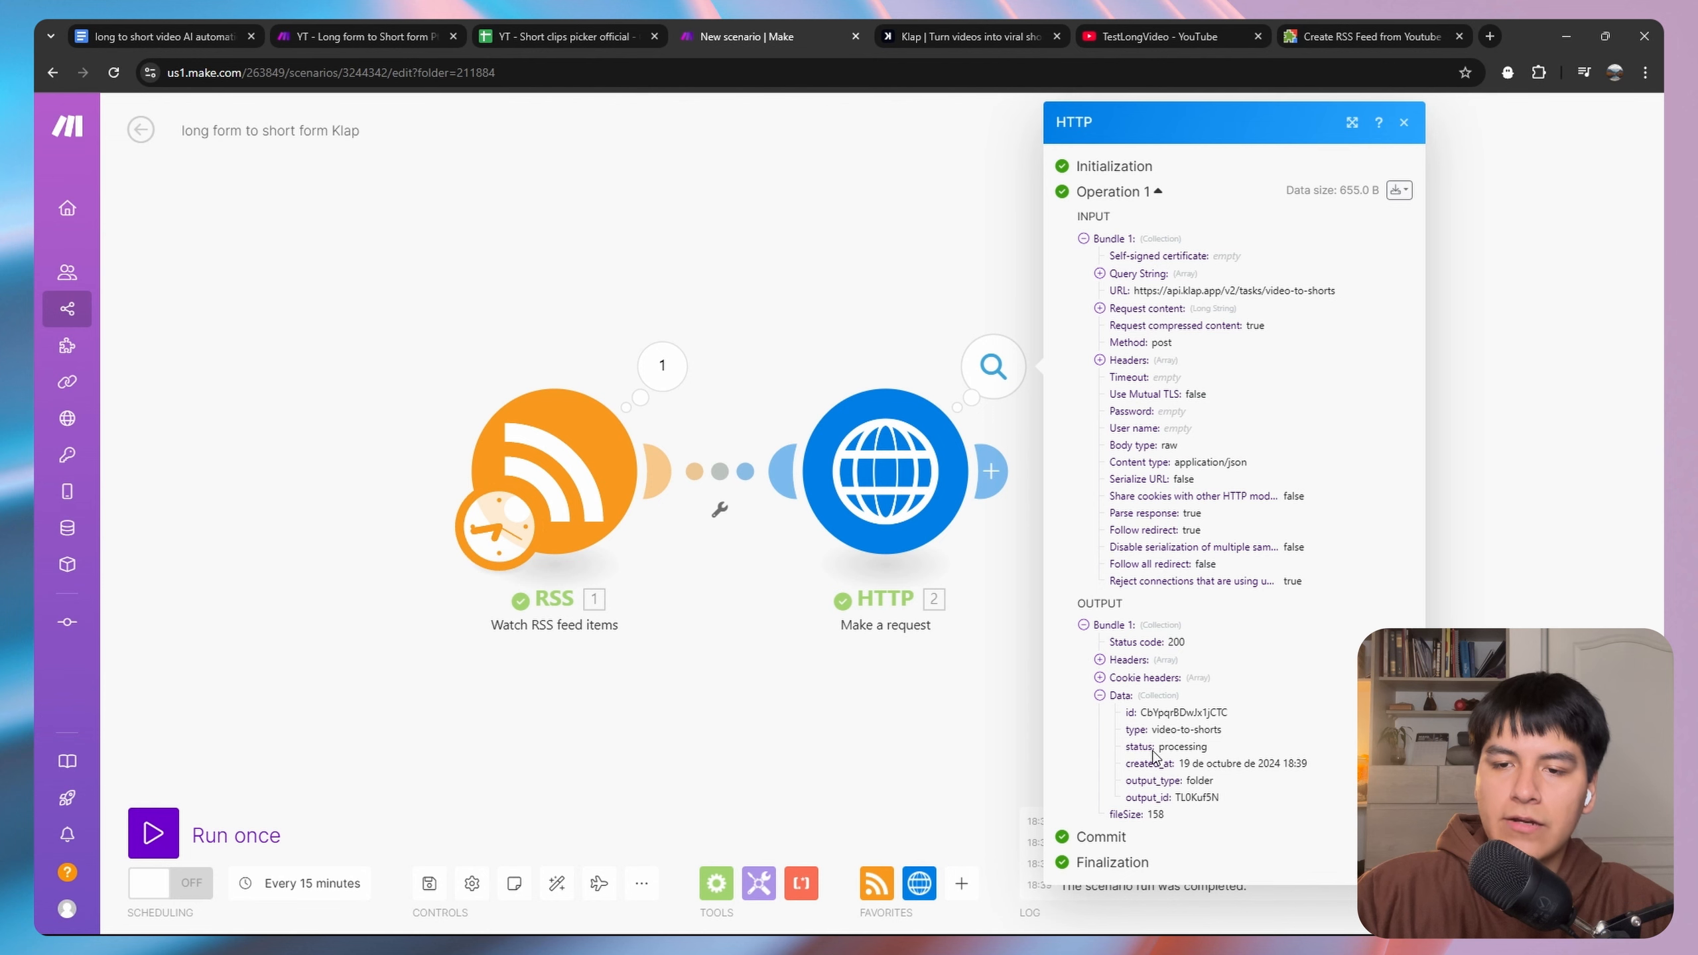
drag(1159, 746, 1214, 751)
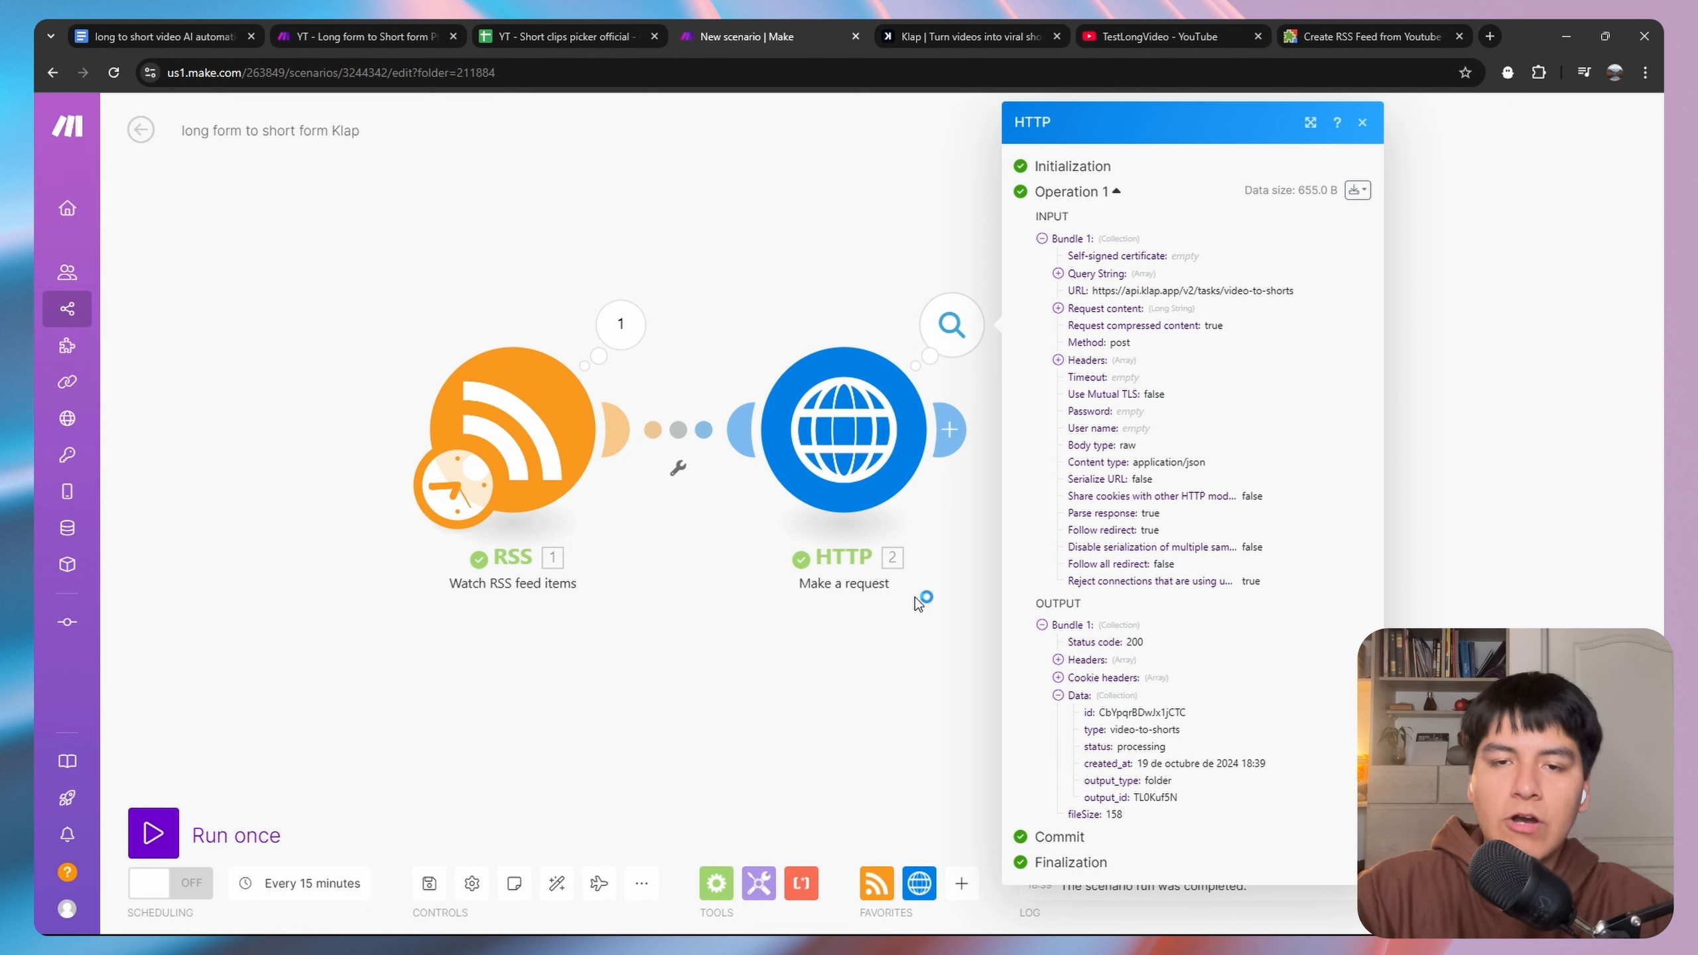
Close the output bundle and add a second HTTP Make a request module after the first HTTP module.
click(899, 668)
click(777, 434)
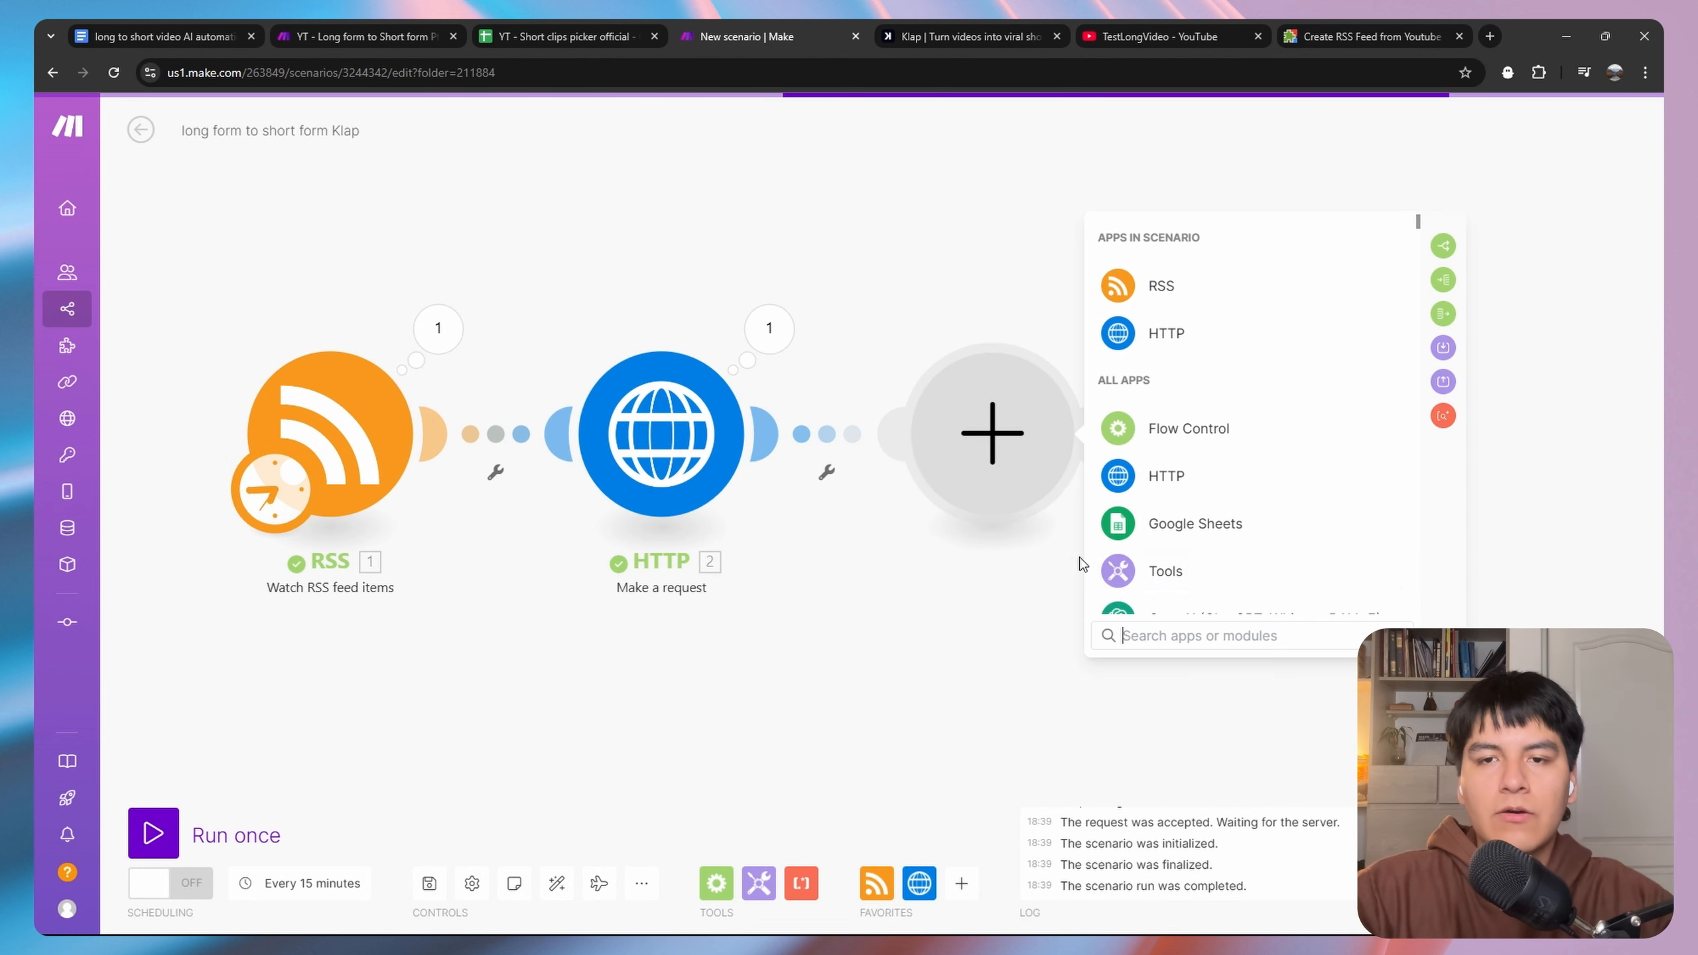
text(http)
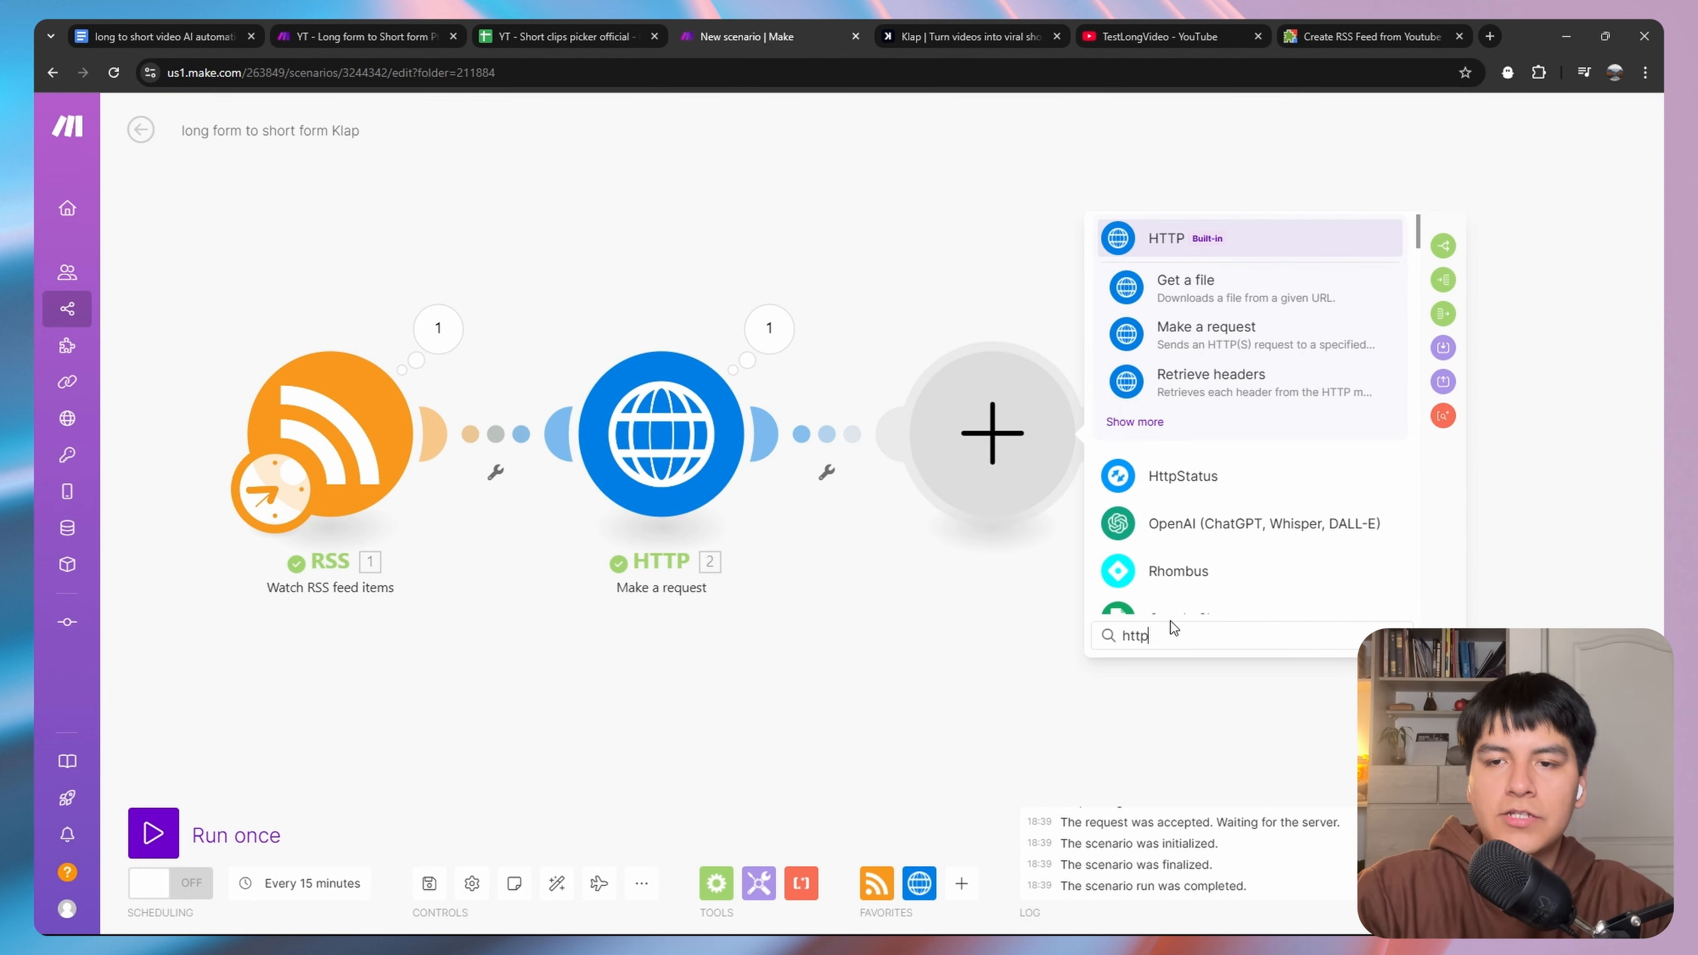
click(1163, 239)
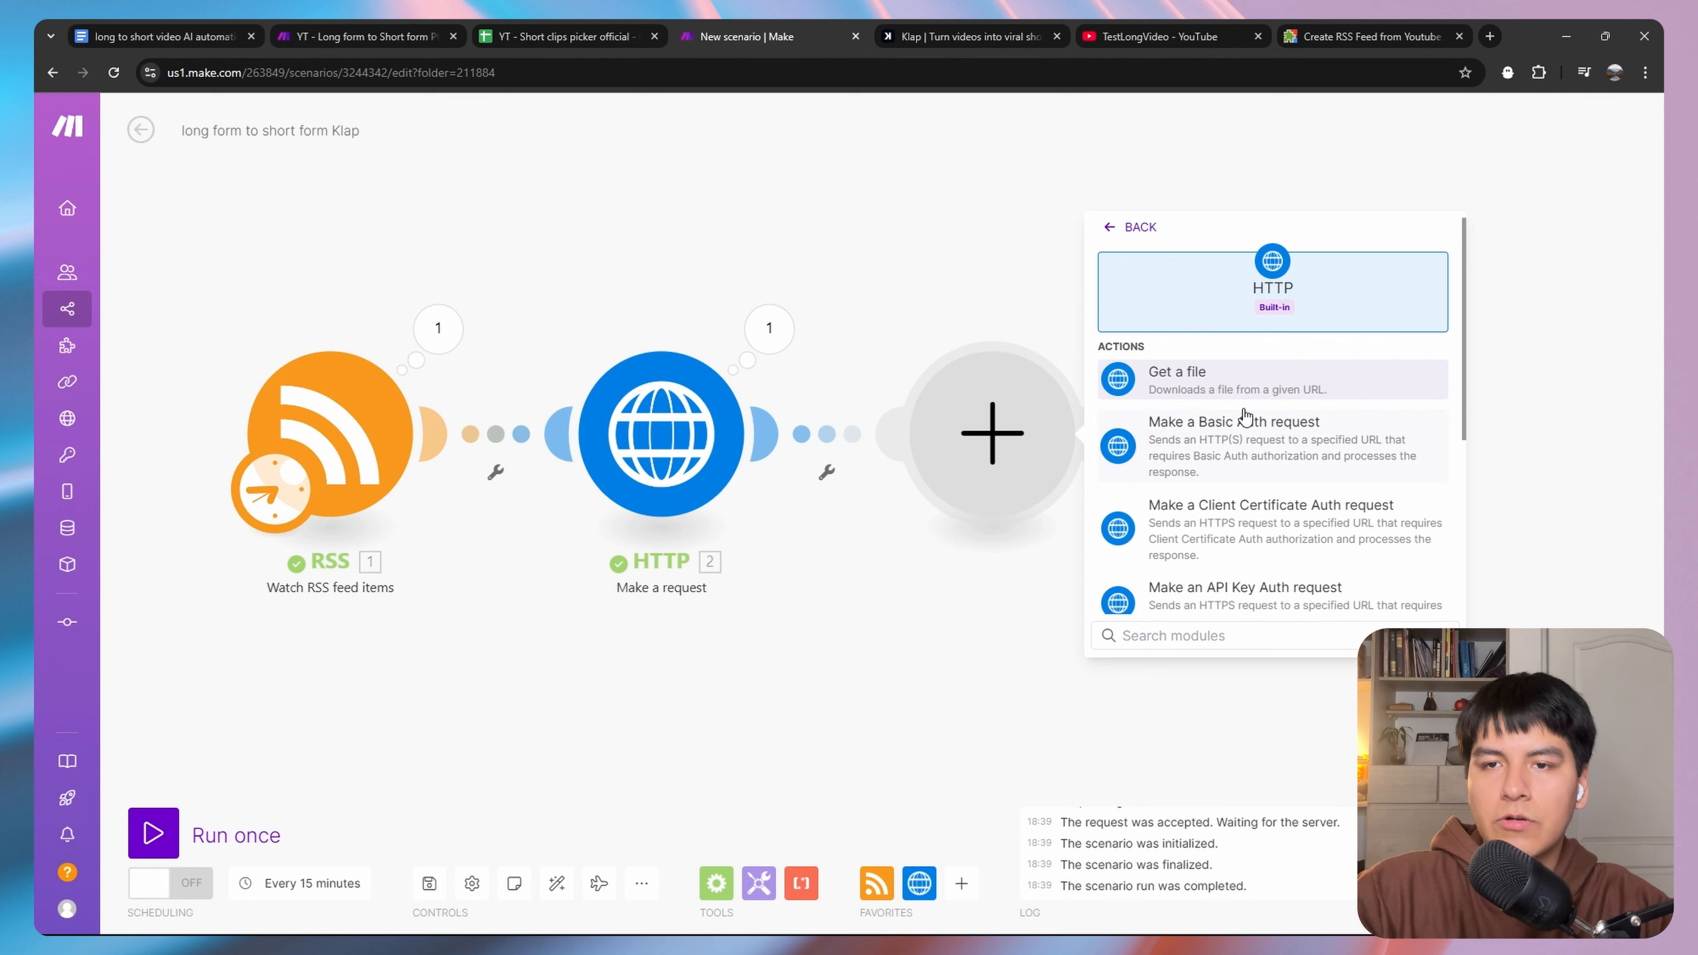
scroll(1129, 468, down, 5)
click(1211, 484)
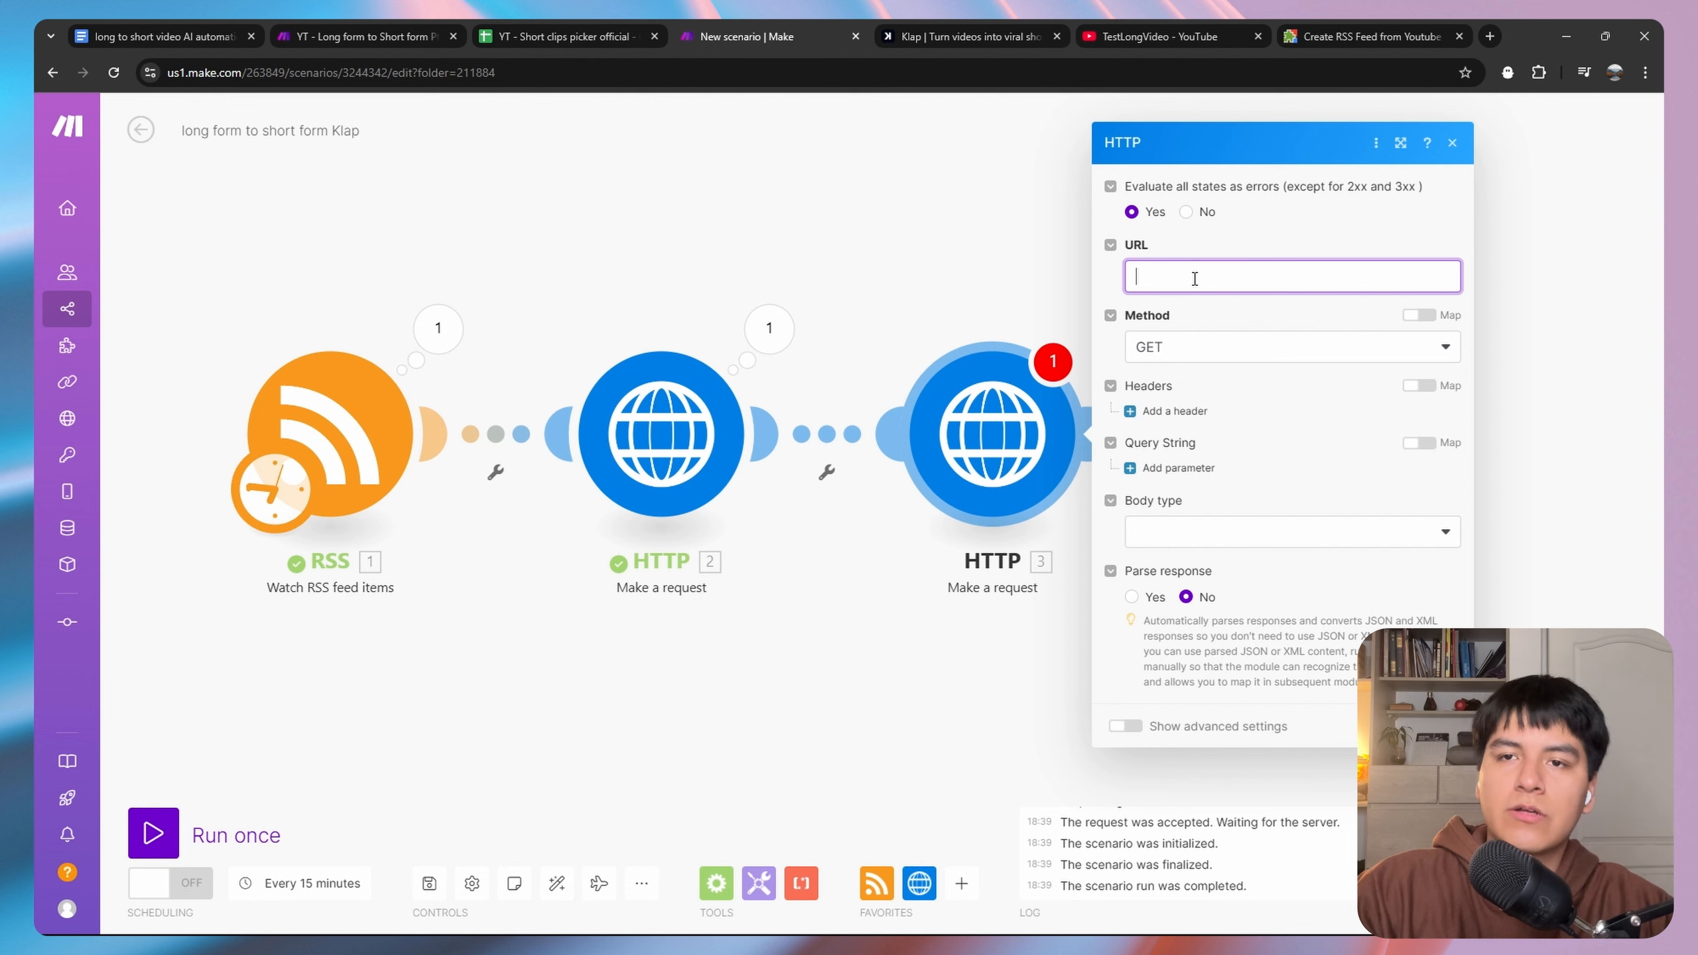
text(https://api.klap.app/v2/tasks/)
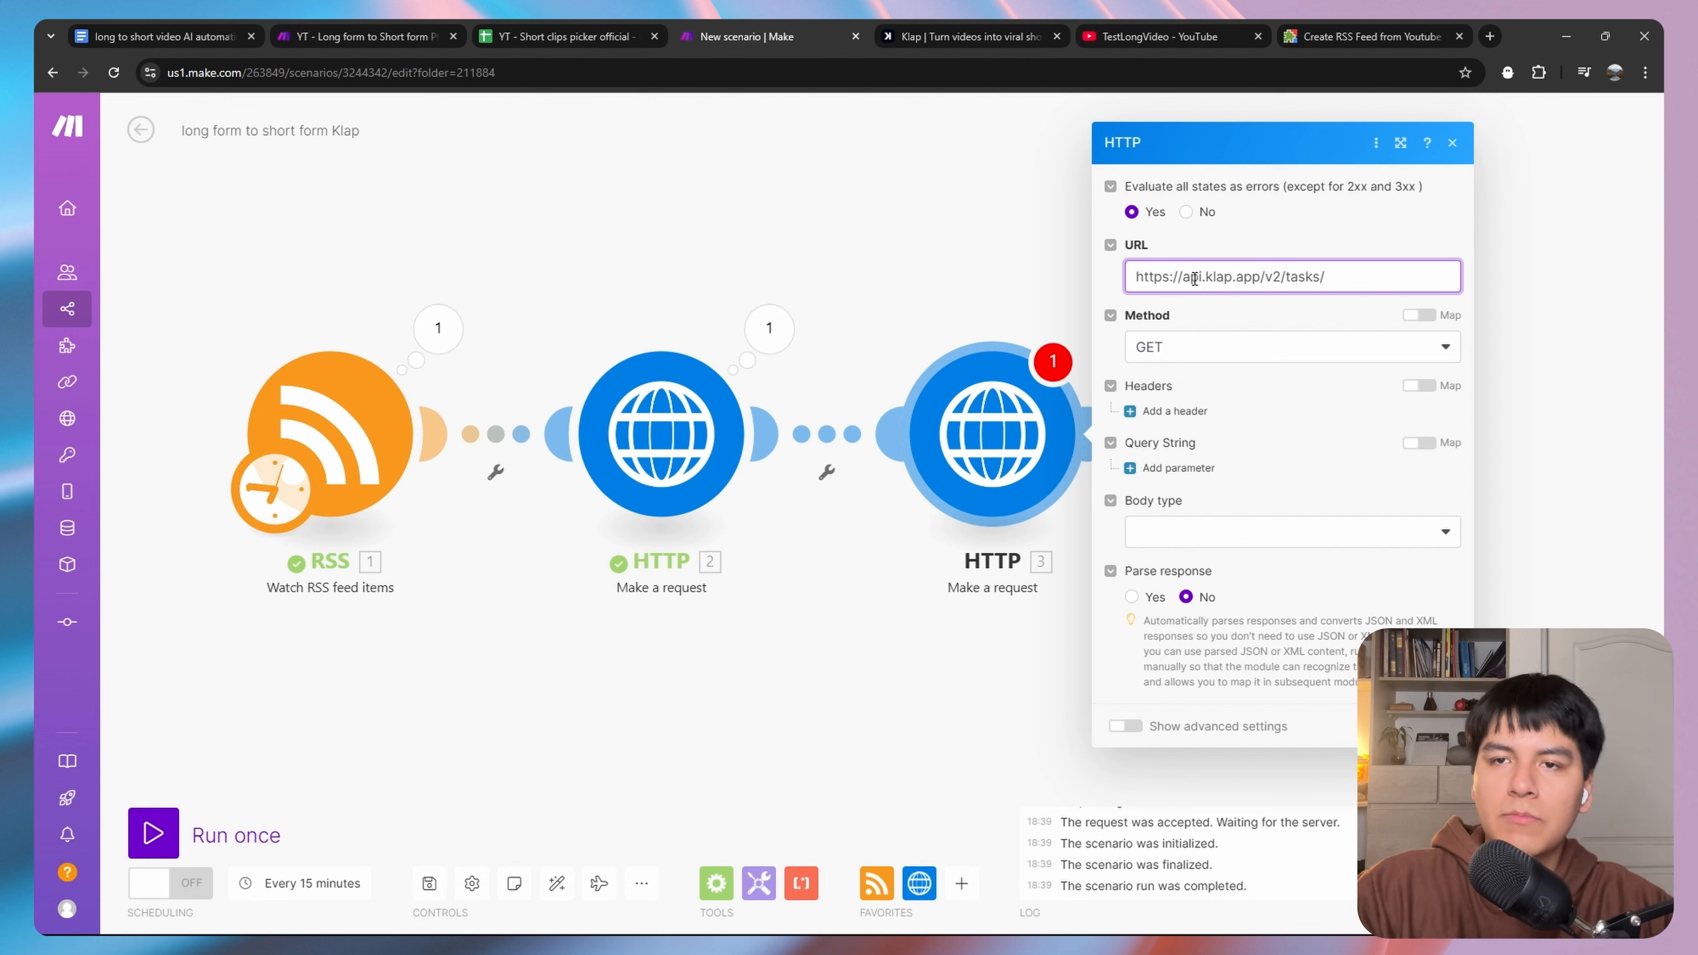
click(1360, 281)
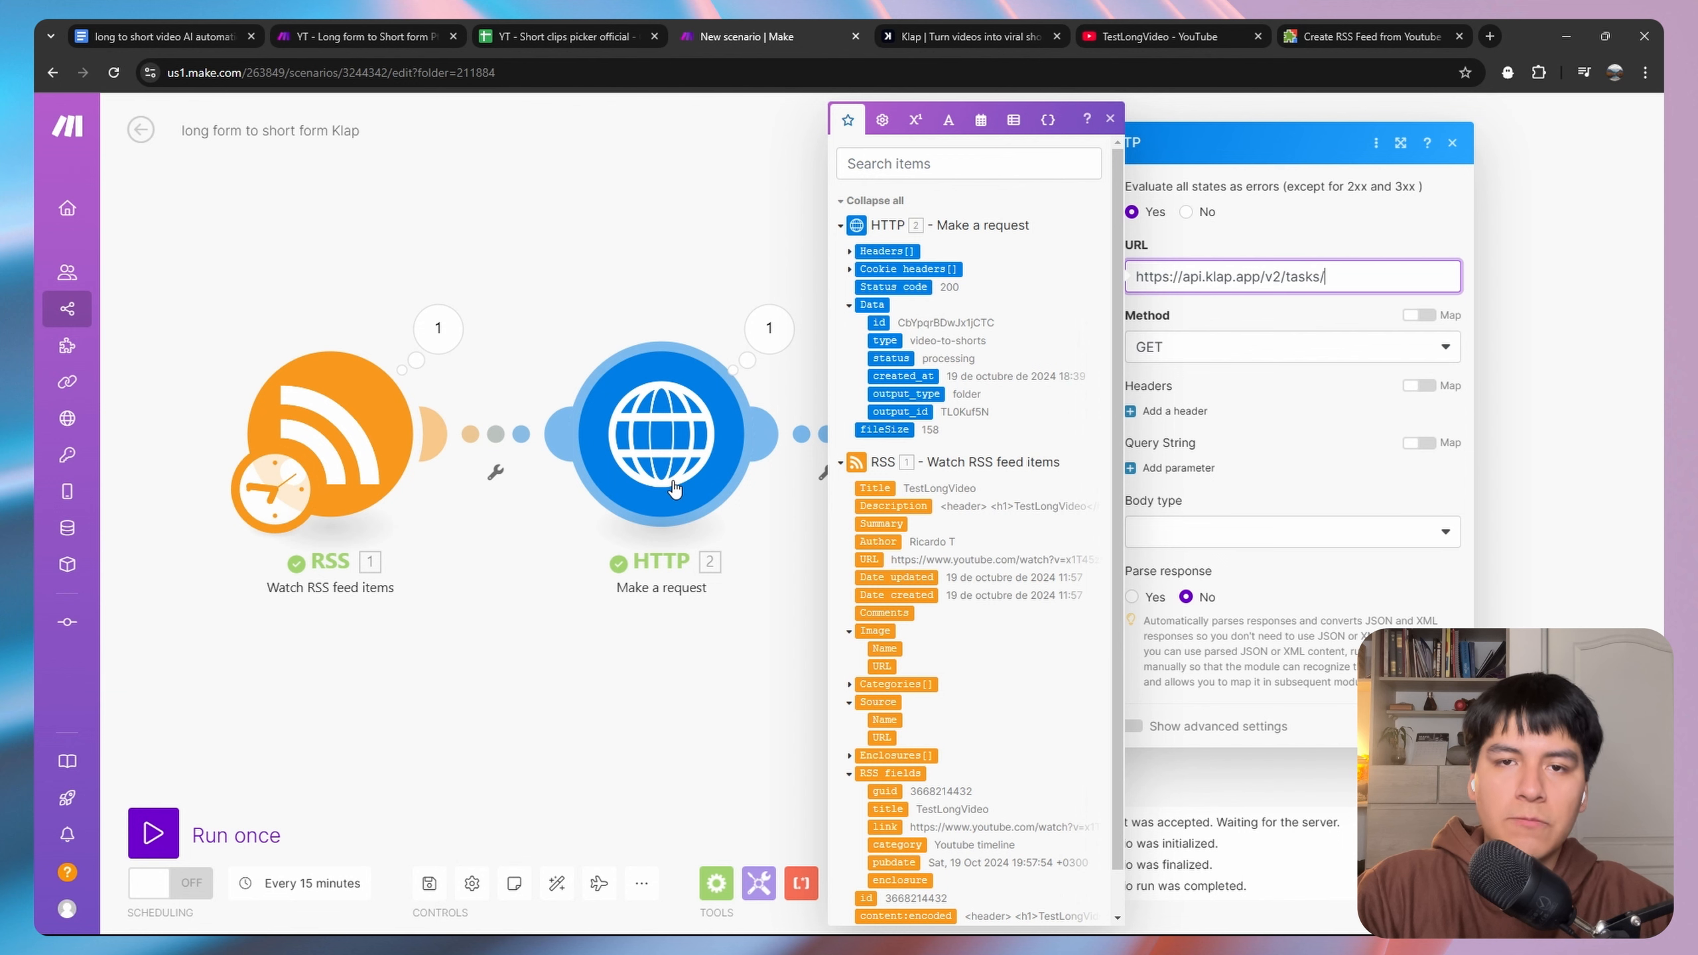
click(880, 322)
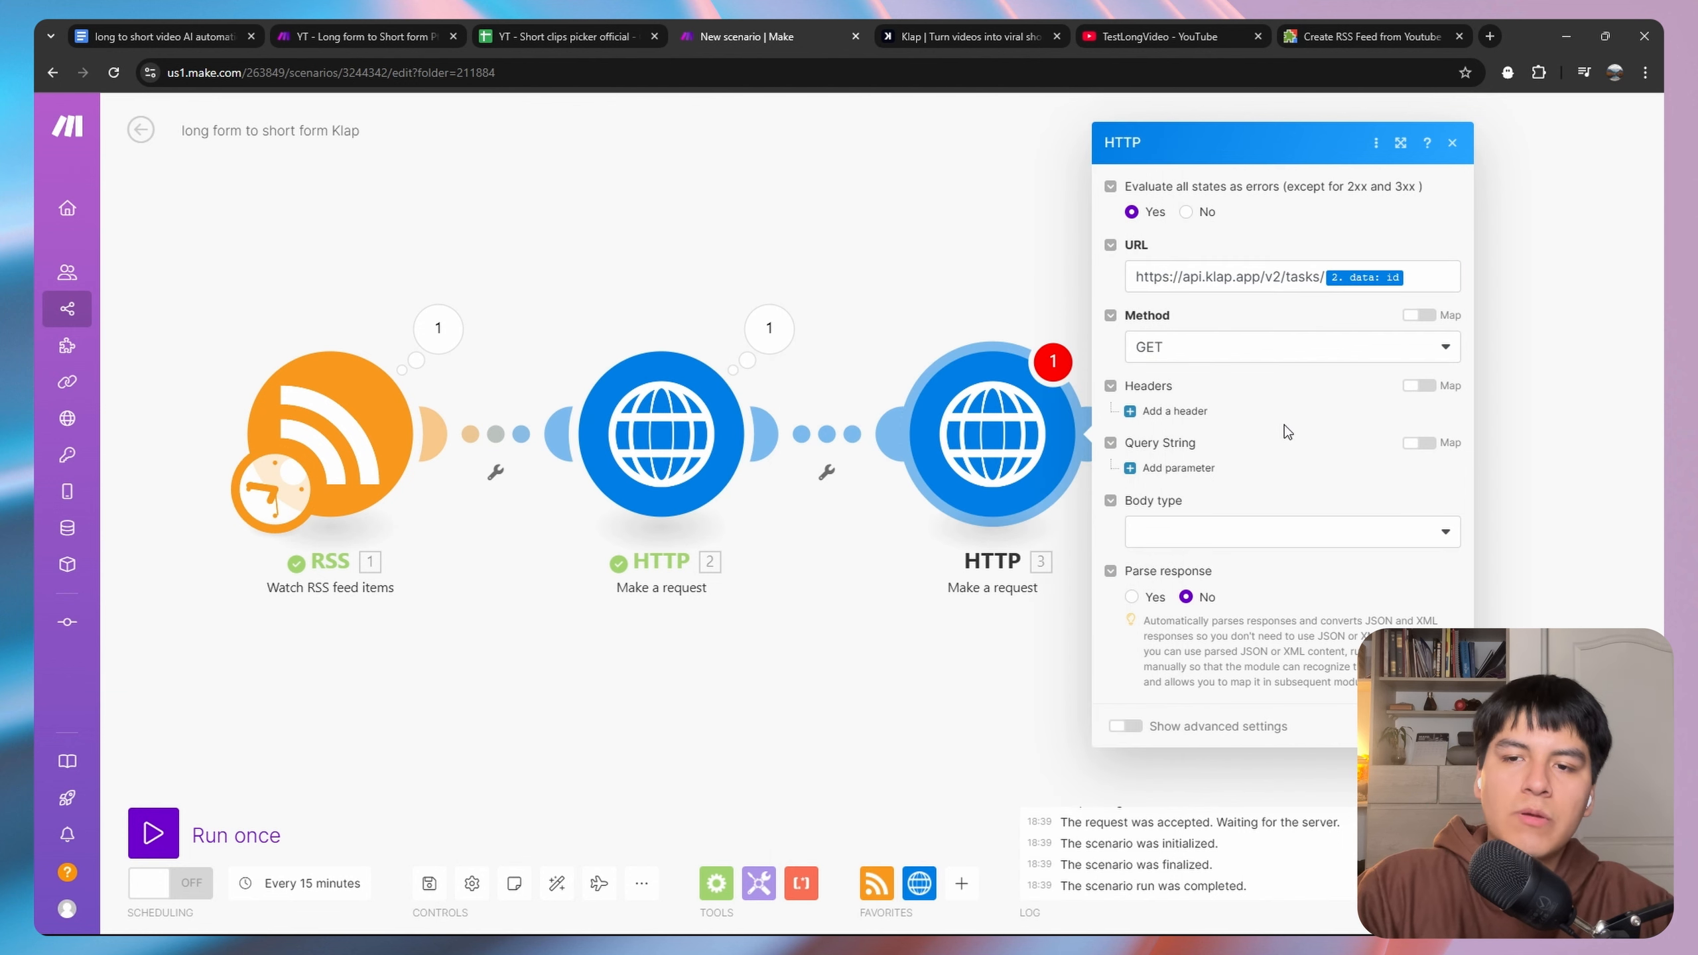
click(1130, 596)
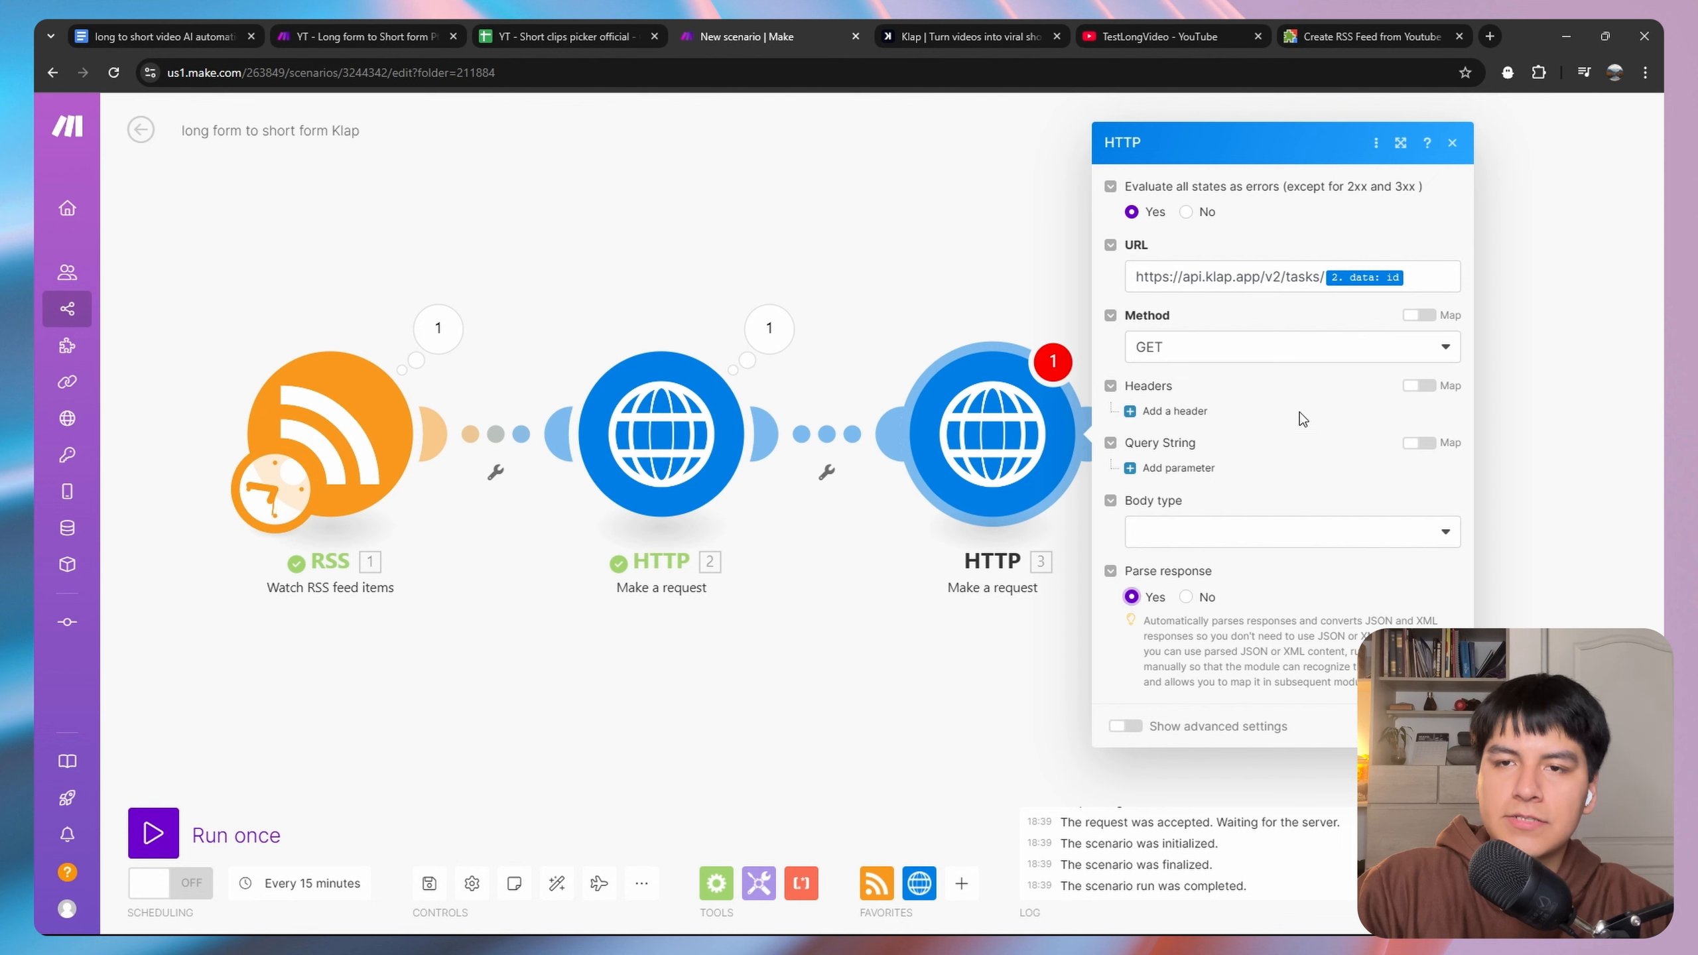
Add an Authorization header using the API key copied from the first HTTP module's header value, and save the second HTTP module.
click(1174, 411)
click(1241, 446)
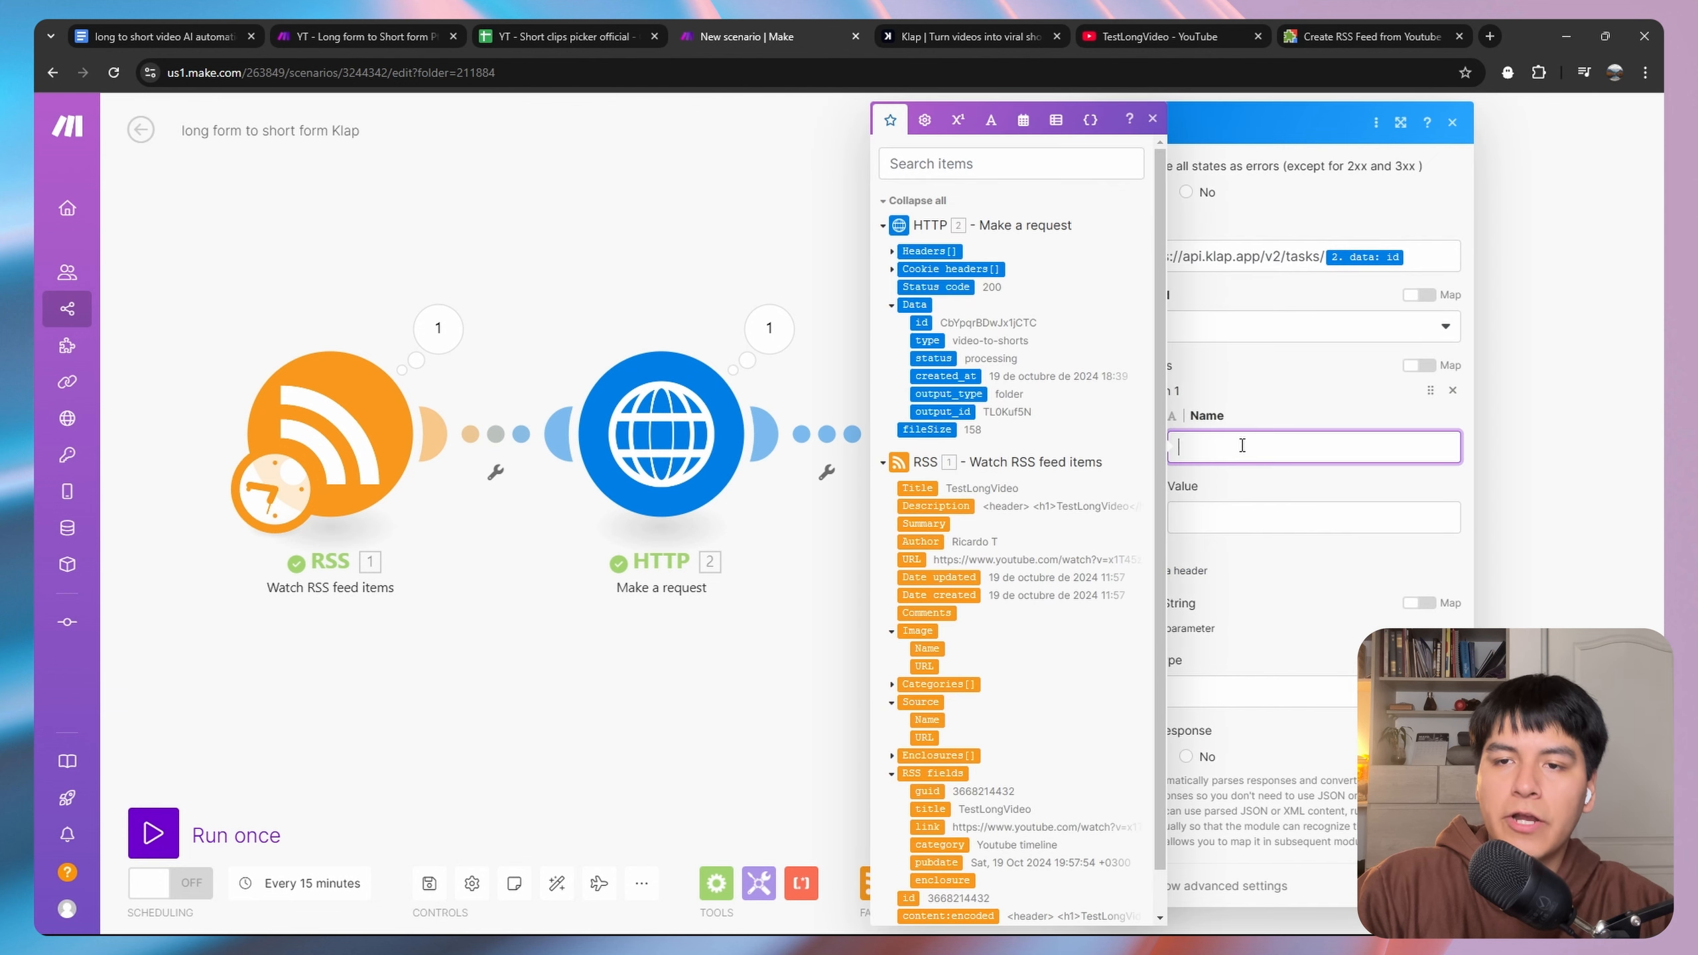
text(Authorizati)
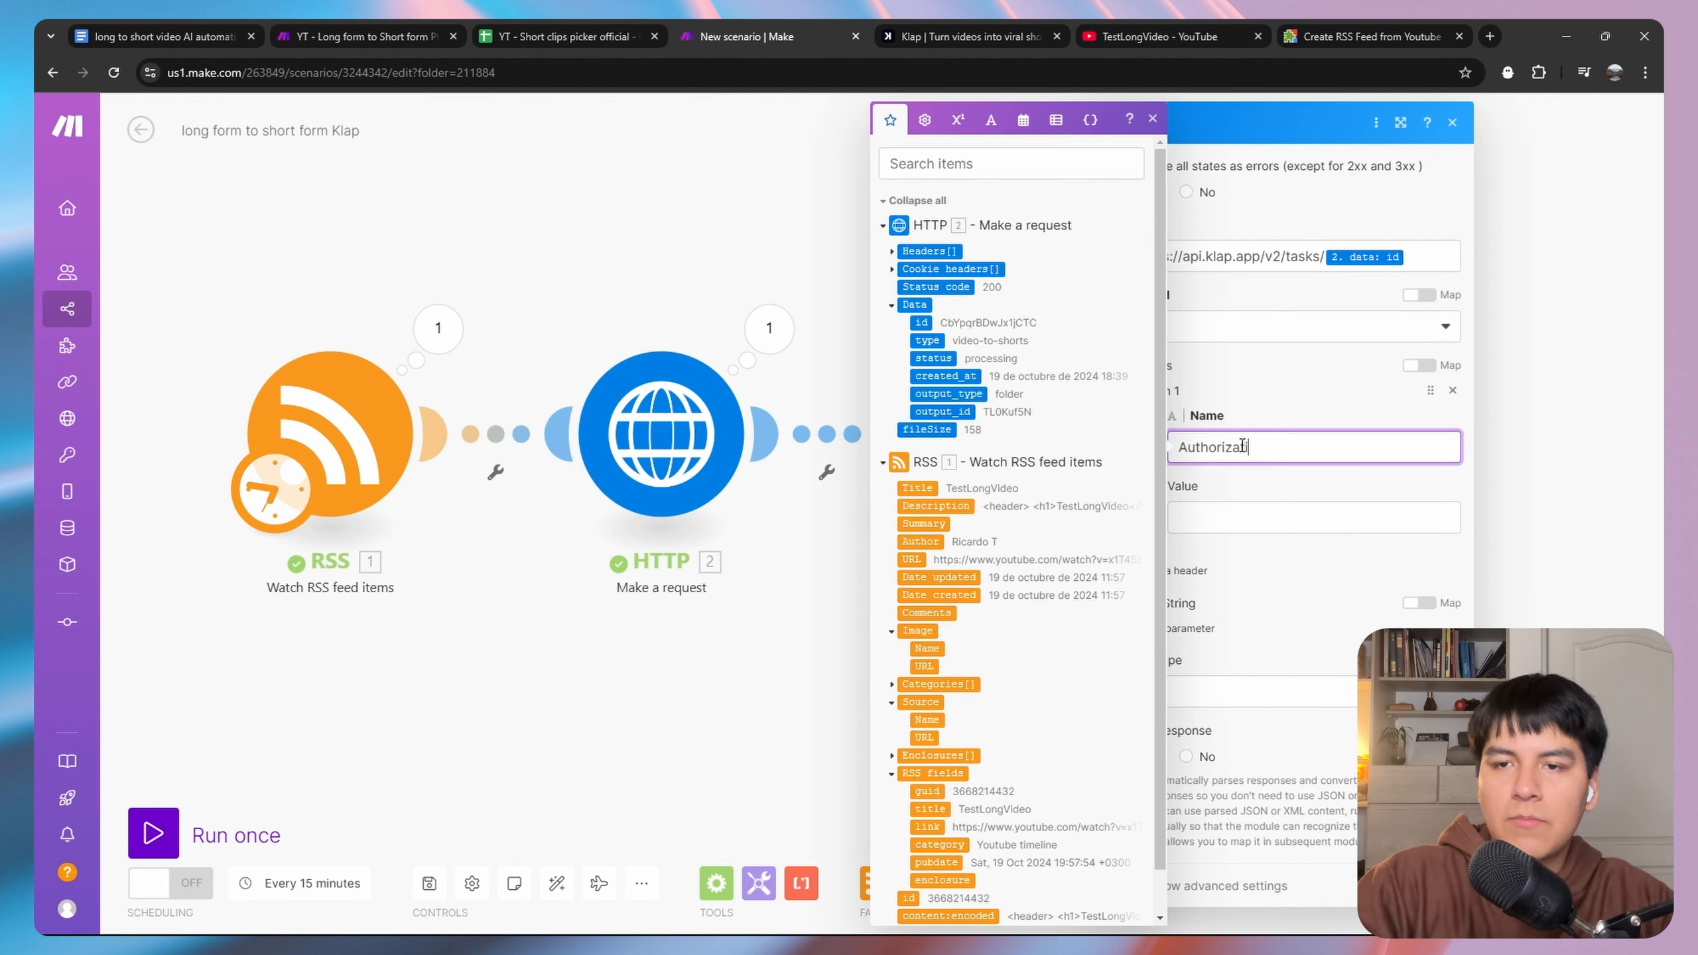
text(on)
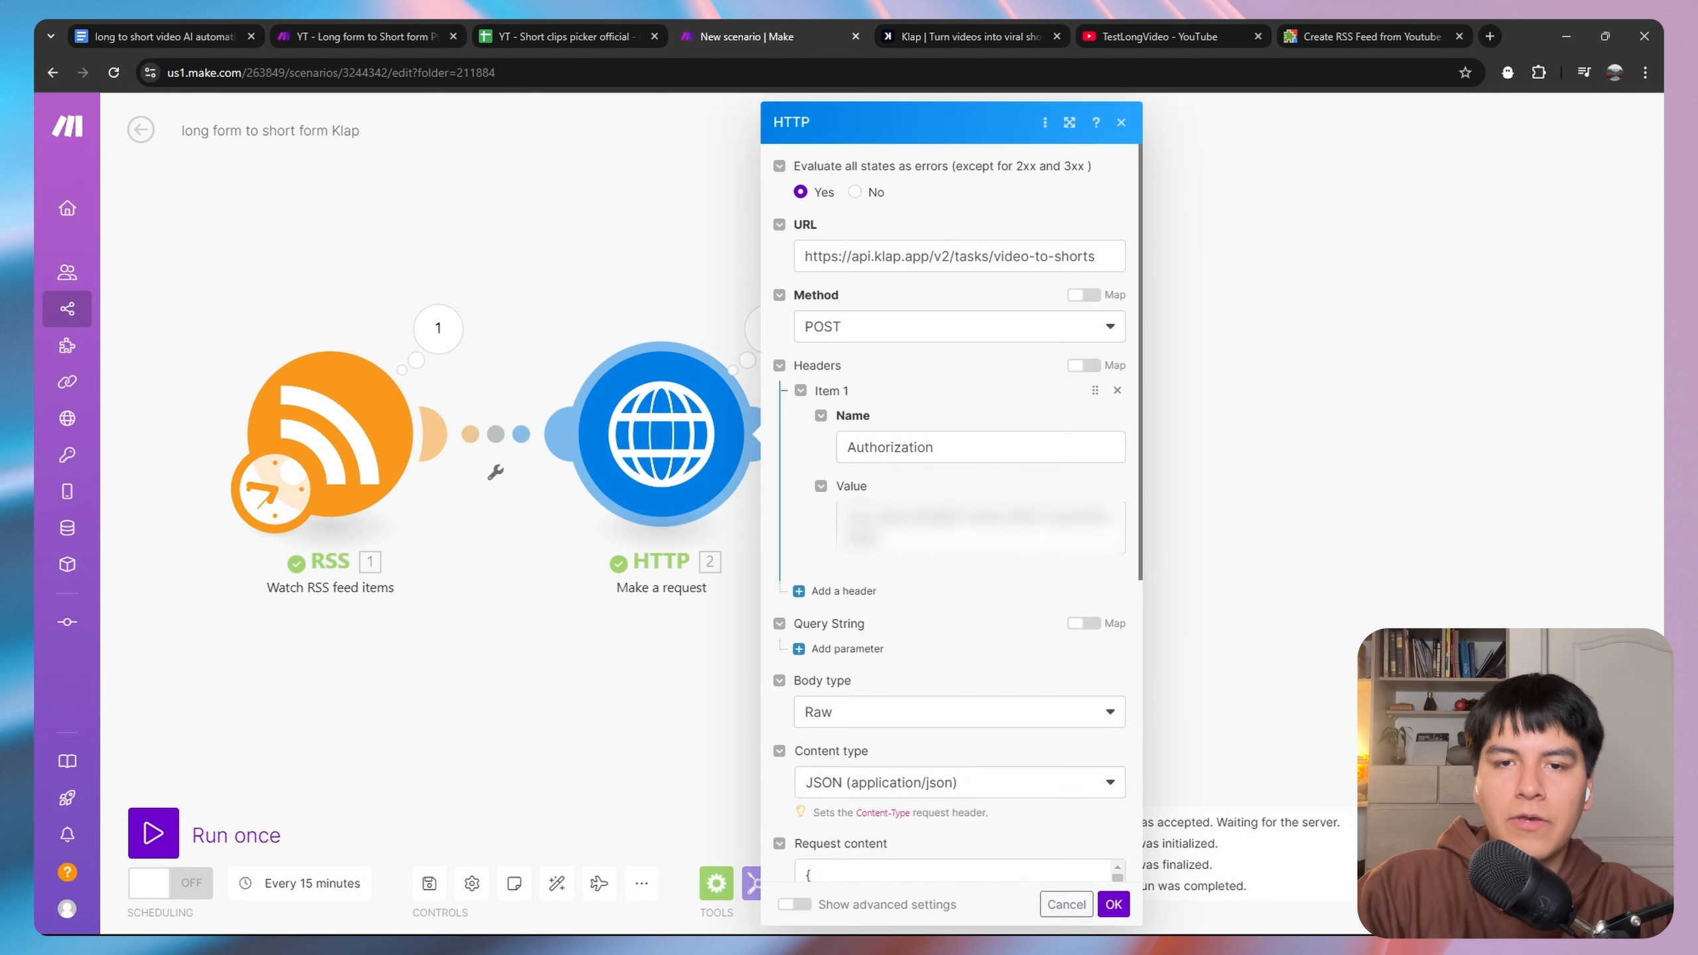
triple_click(946, 520)
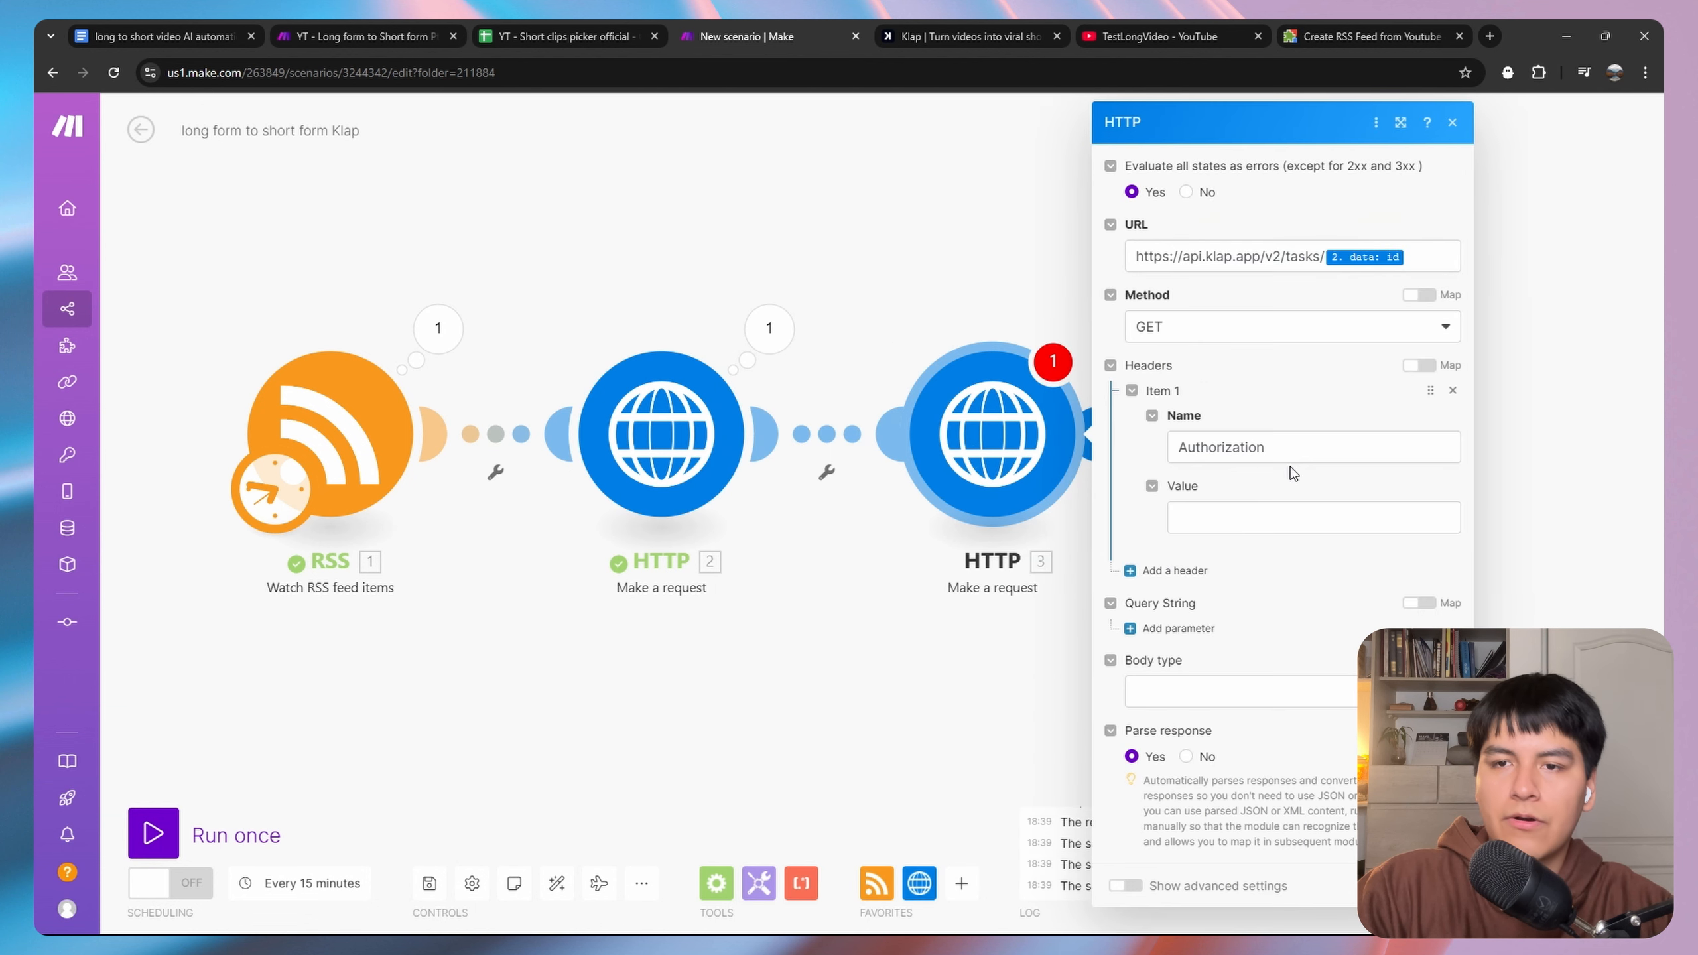
click(1294, 508)
click(1318, 571)
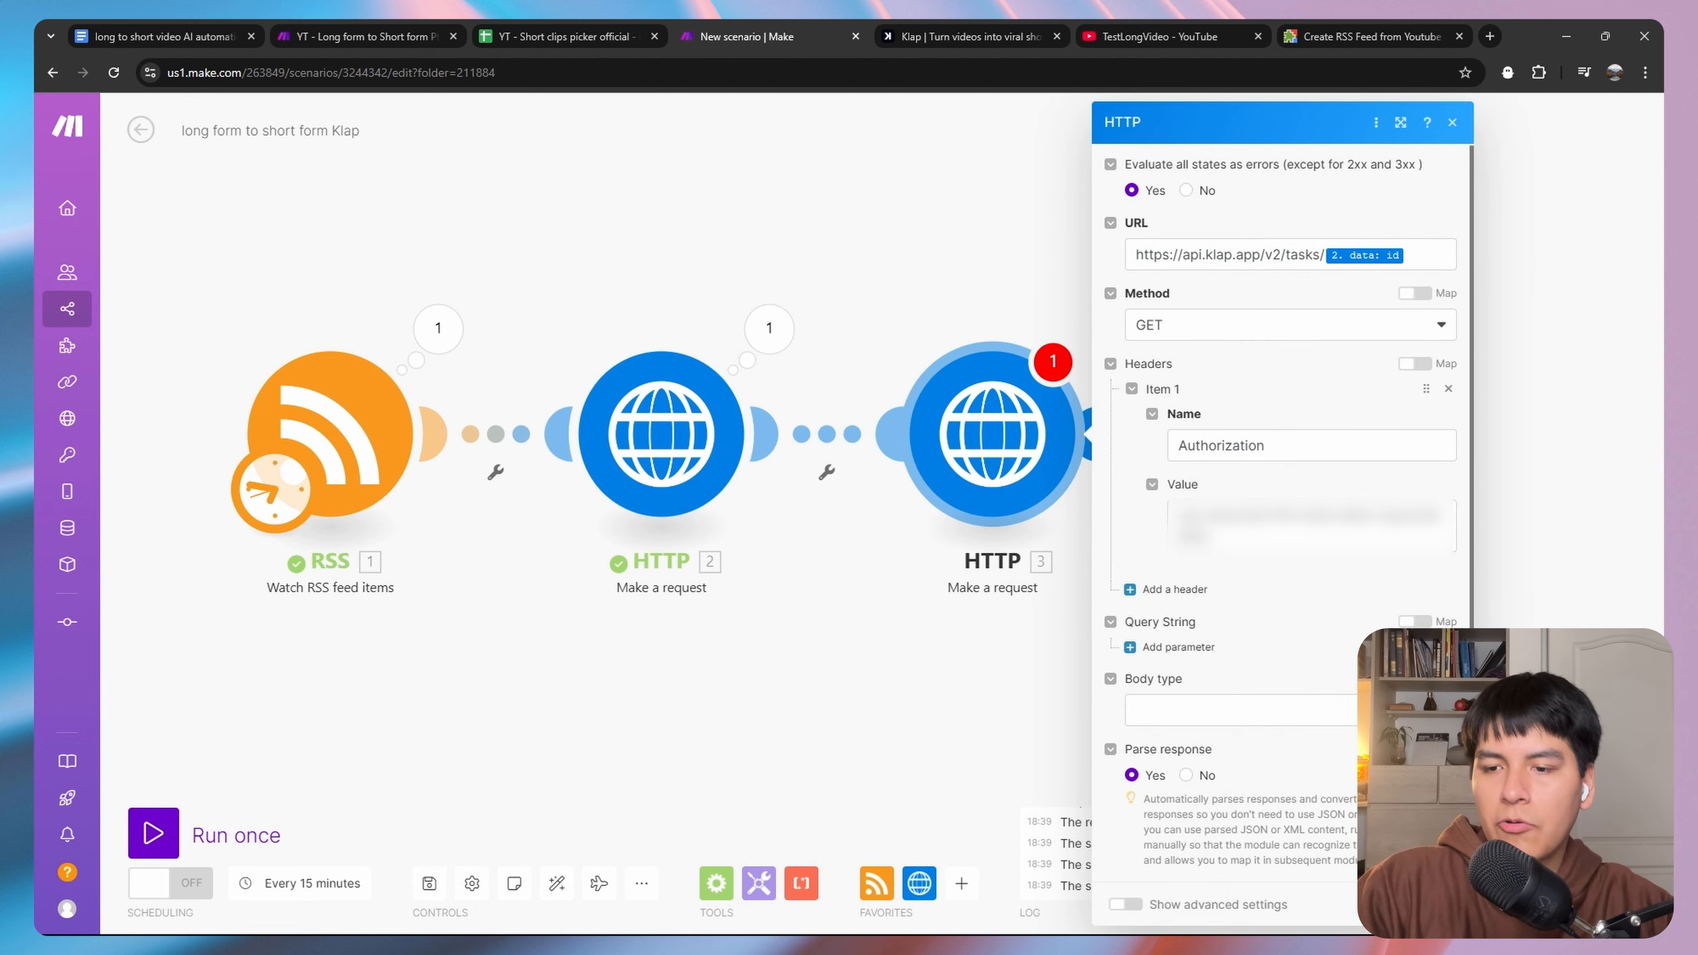
click(1437, 904)
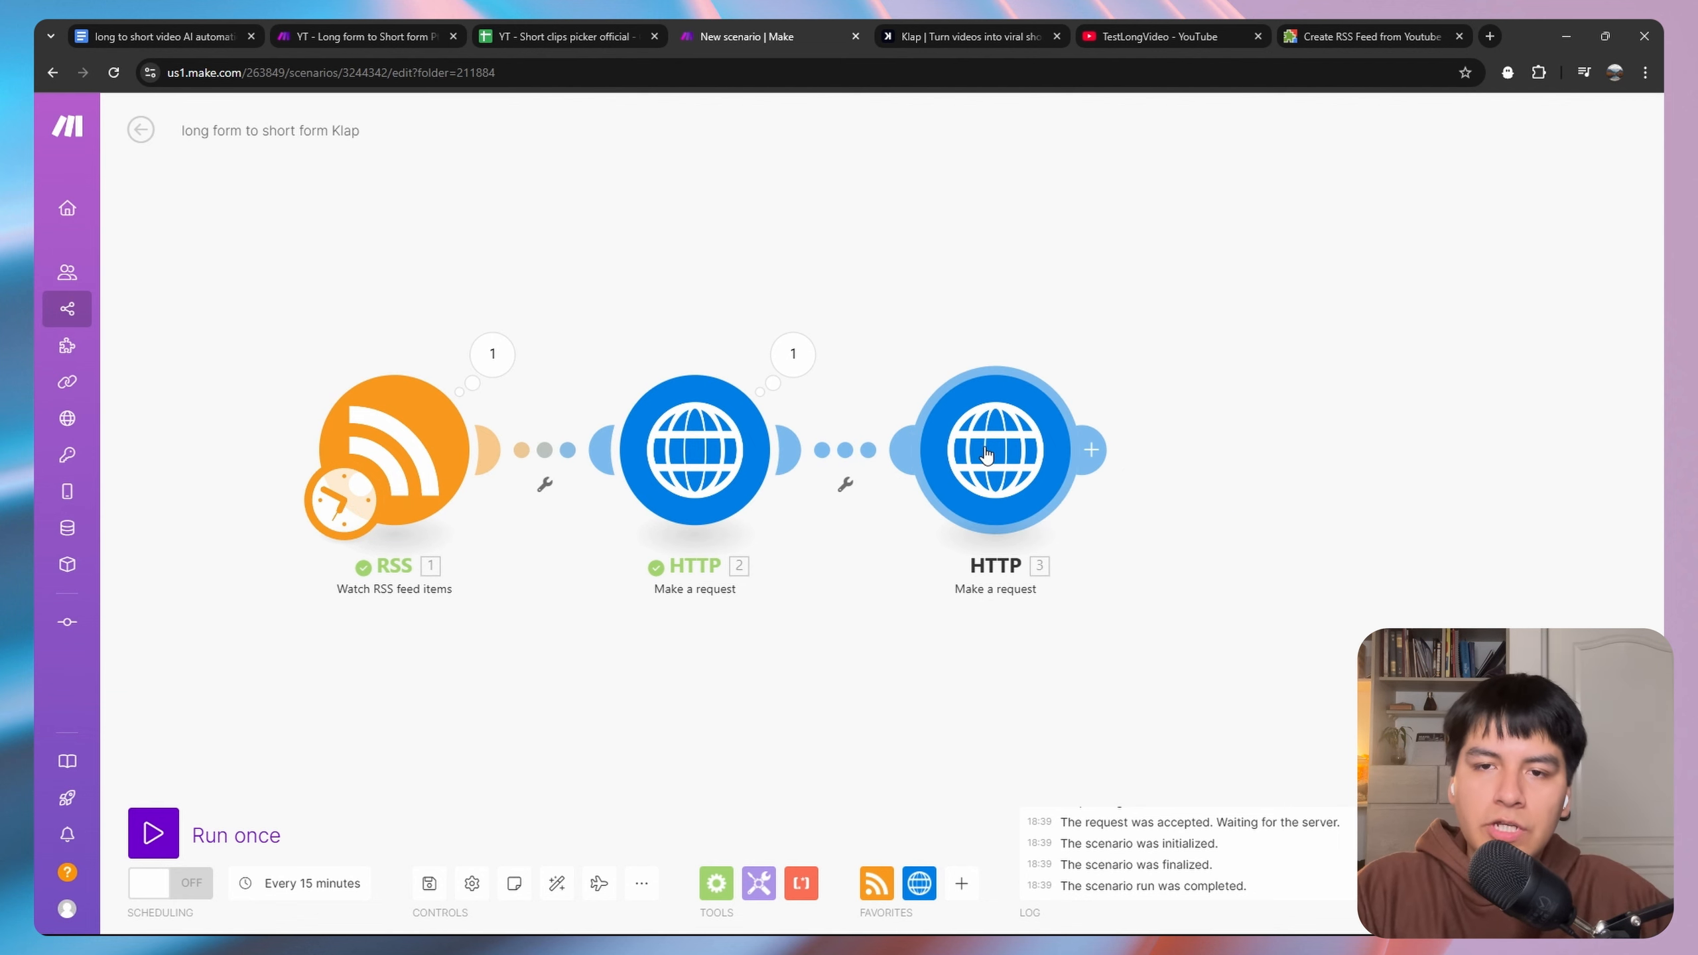
Check which data id is mapped in the second HTTP module's URL before running that module alone.
right_click(987, 455)
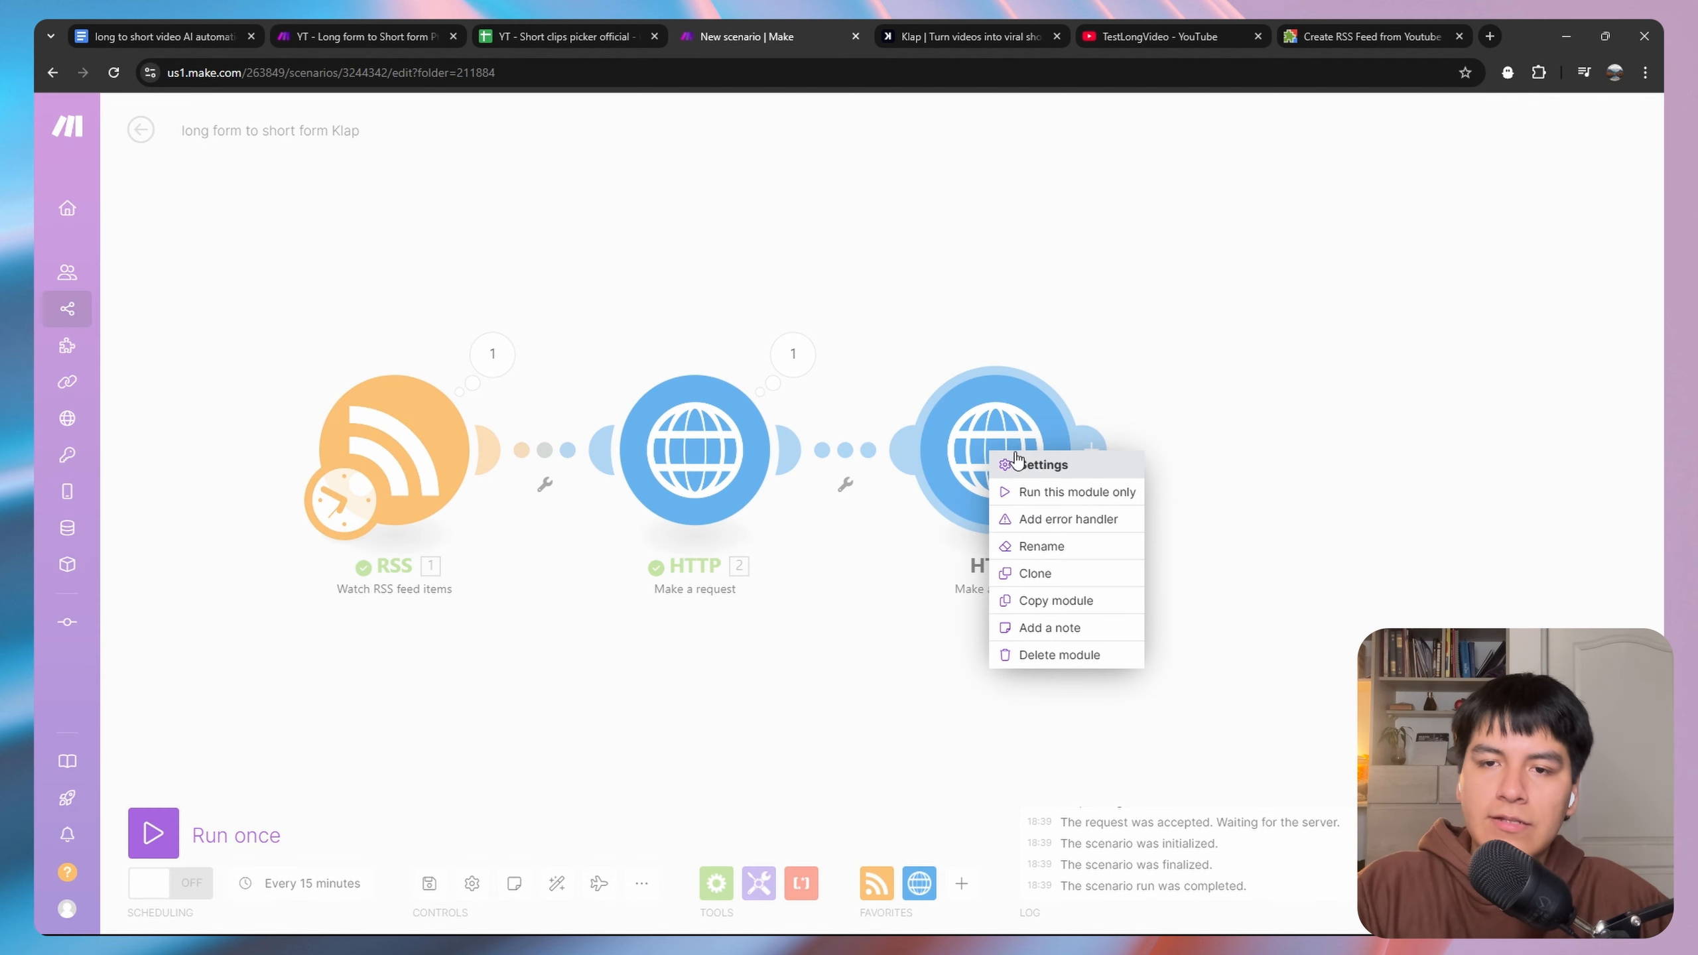
click(1054, 498)
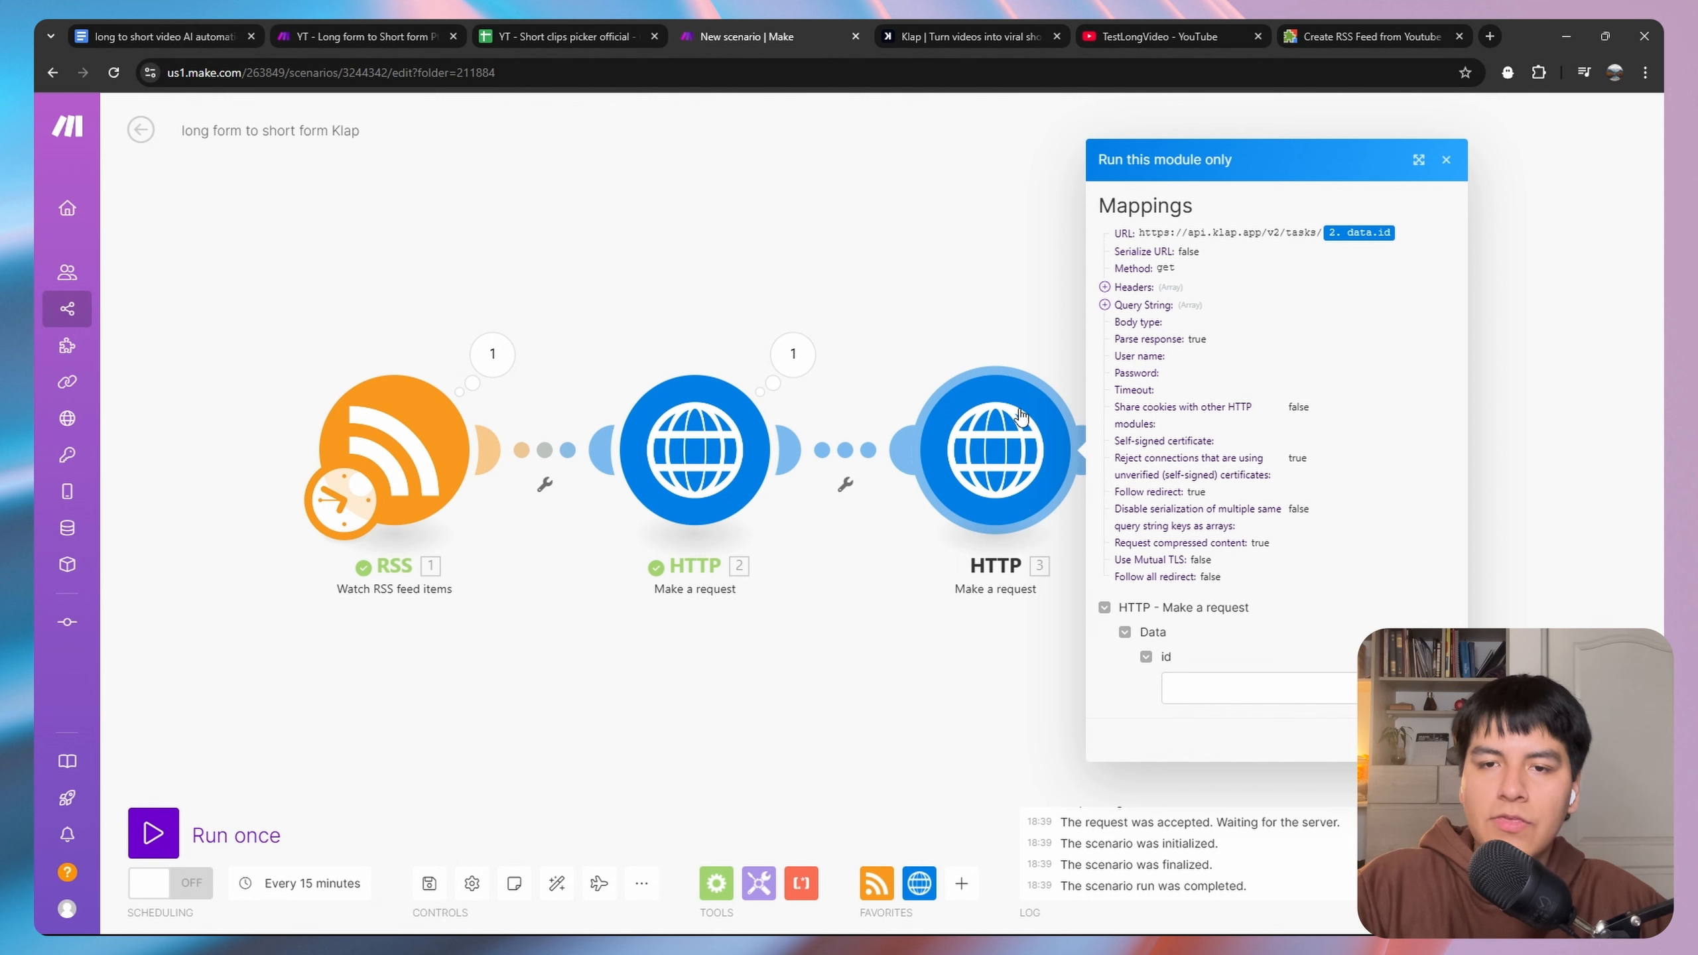
click(995, 450)
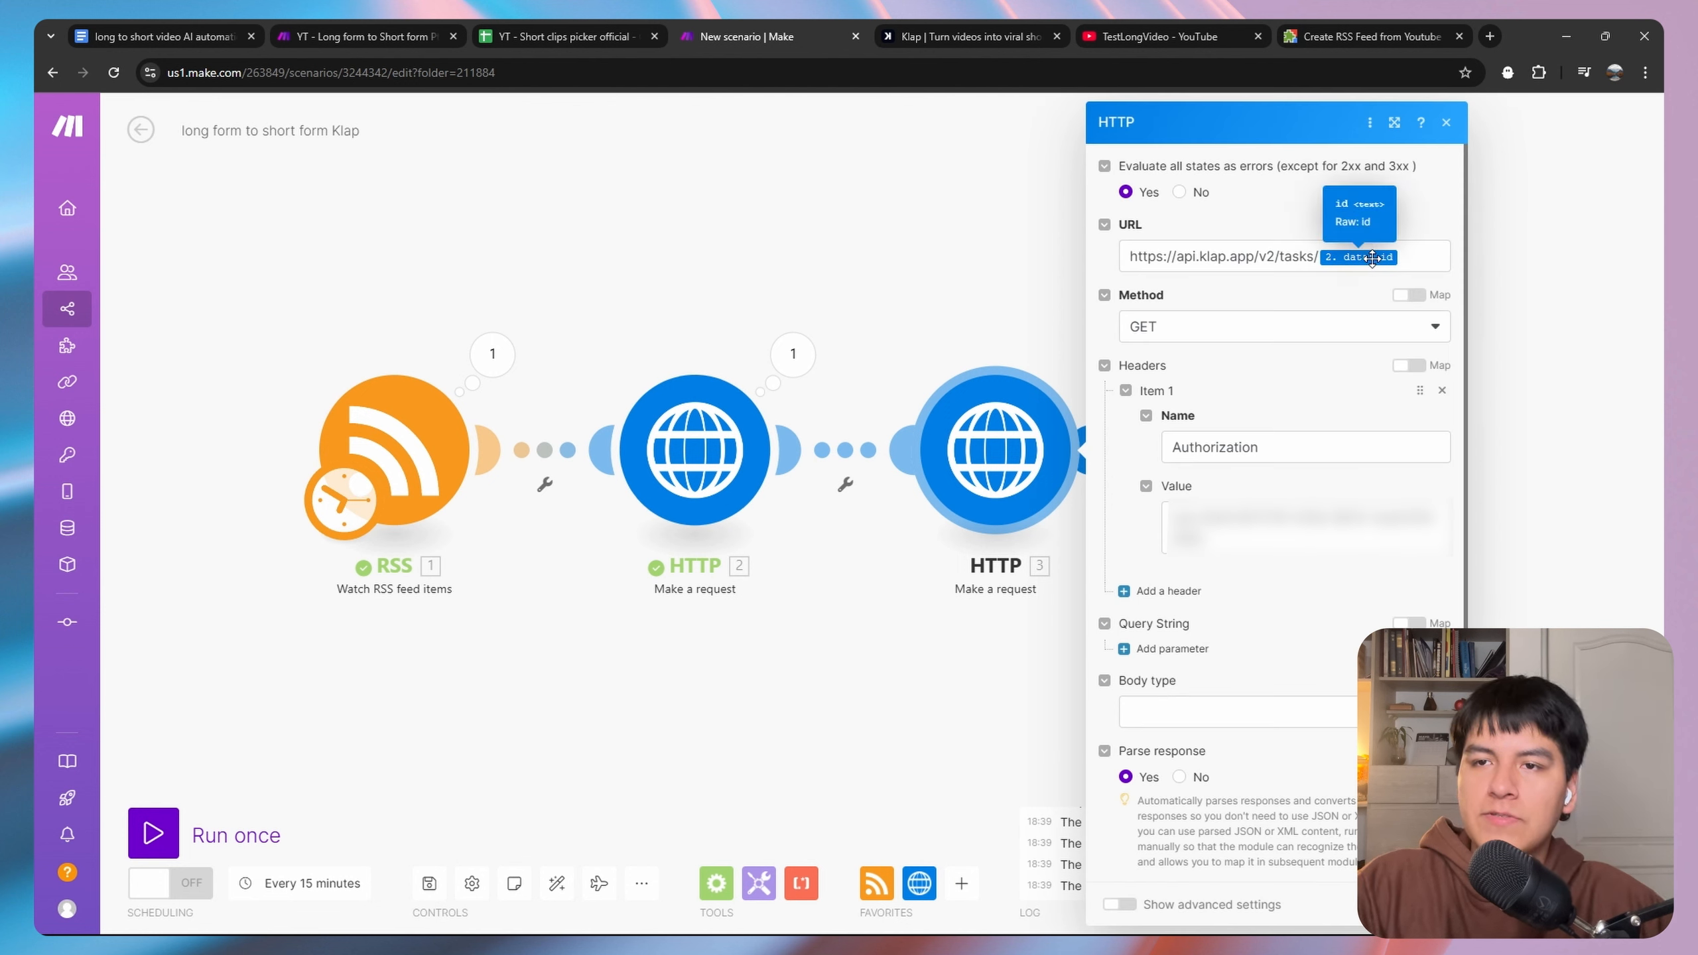
click(1072, 550)
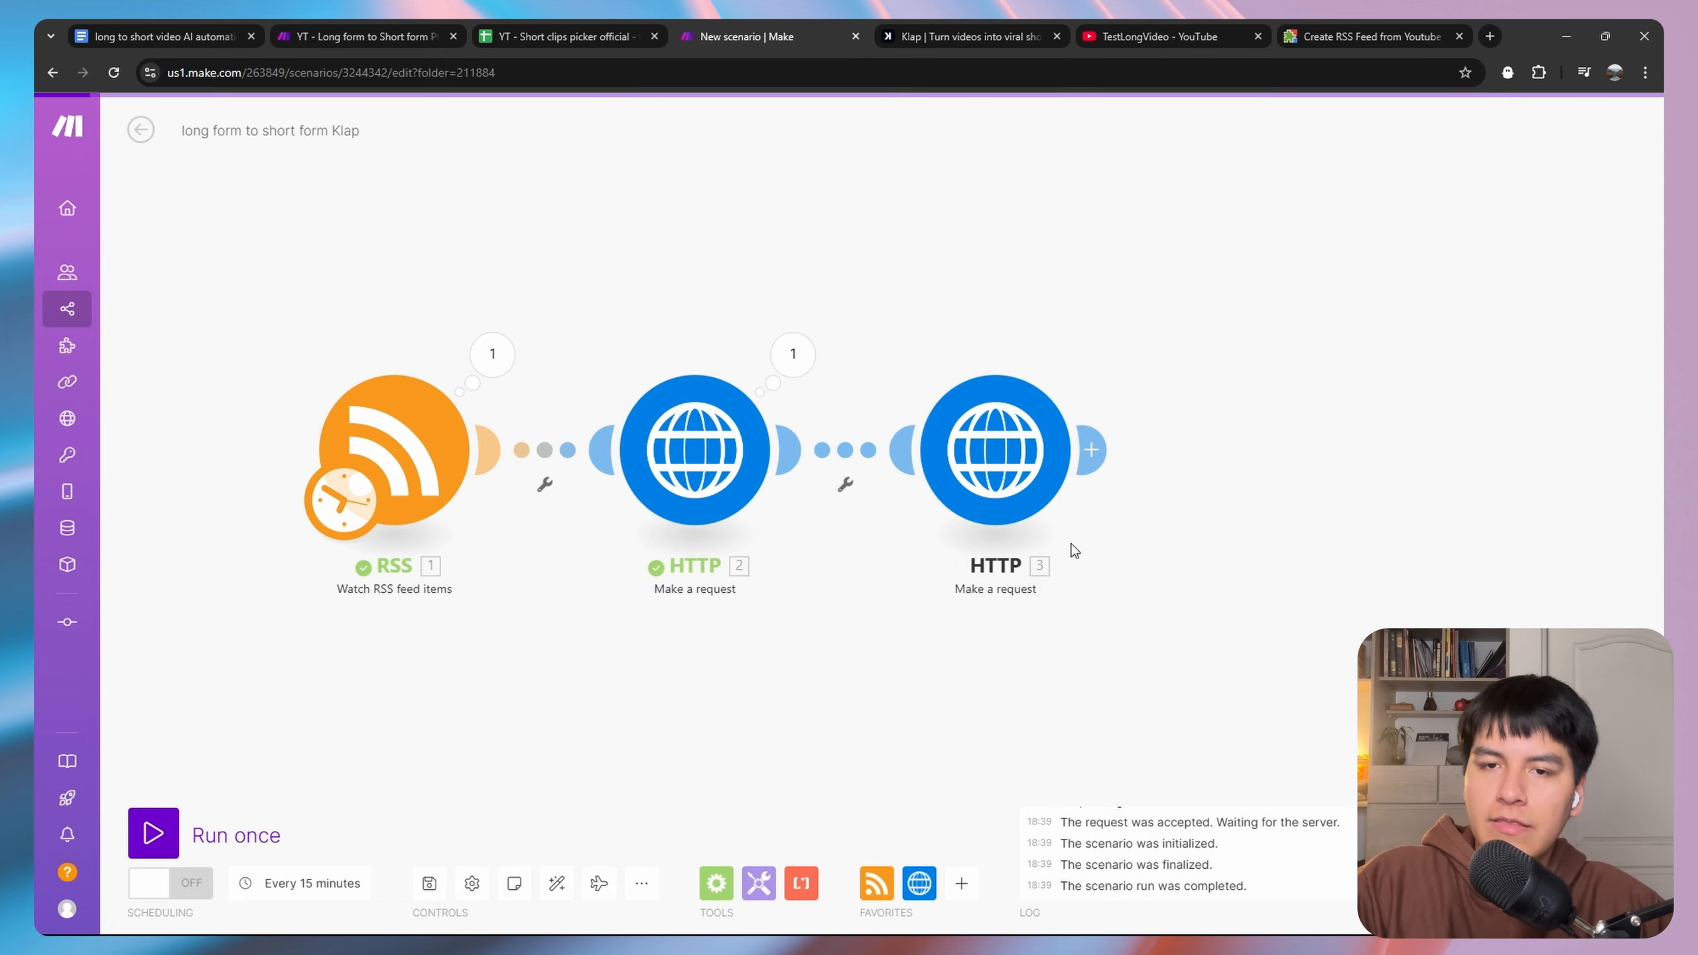
Start a standalone run of the second HTTP module and copy the first HTTP module's output Data into a blank Notepad note.
right_click(1005, 461)
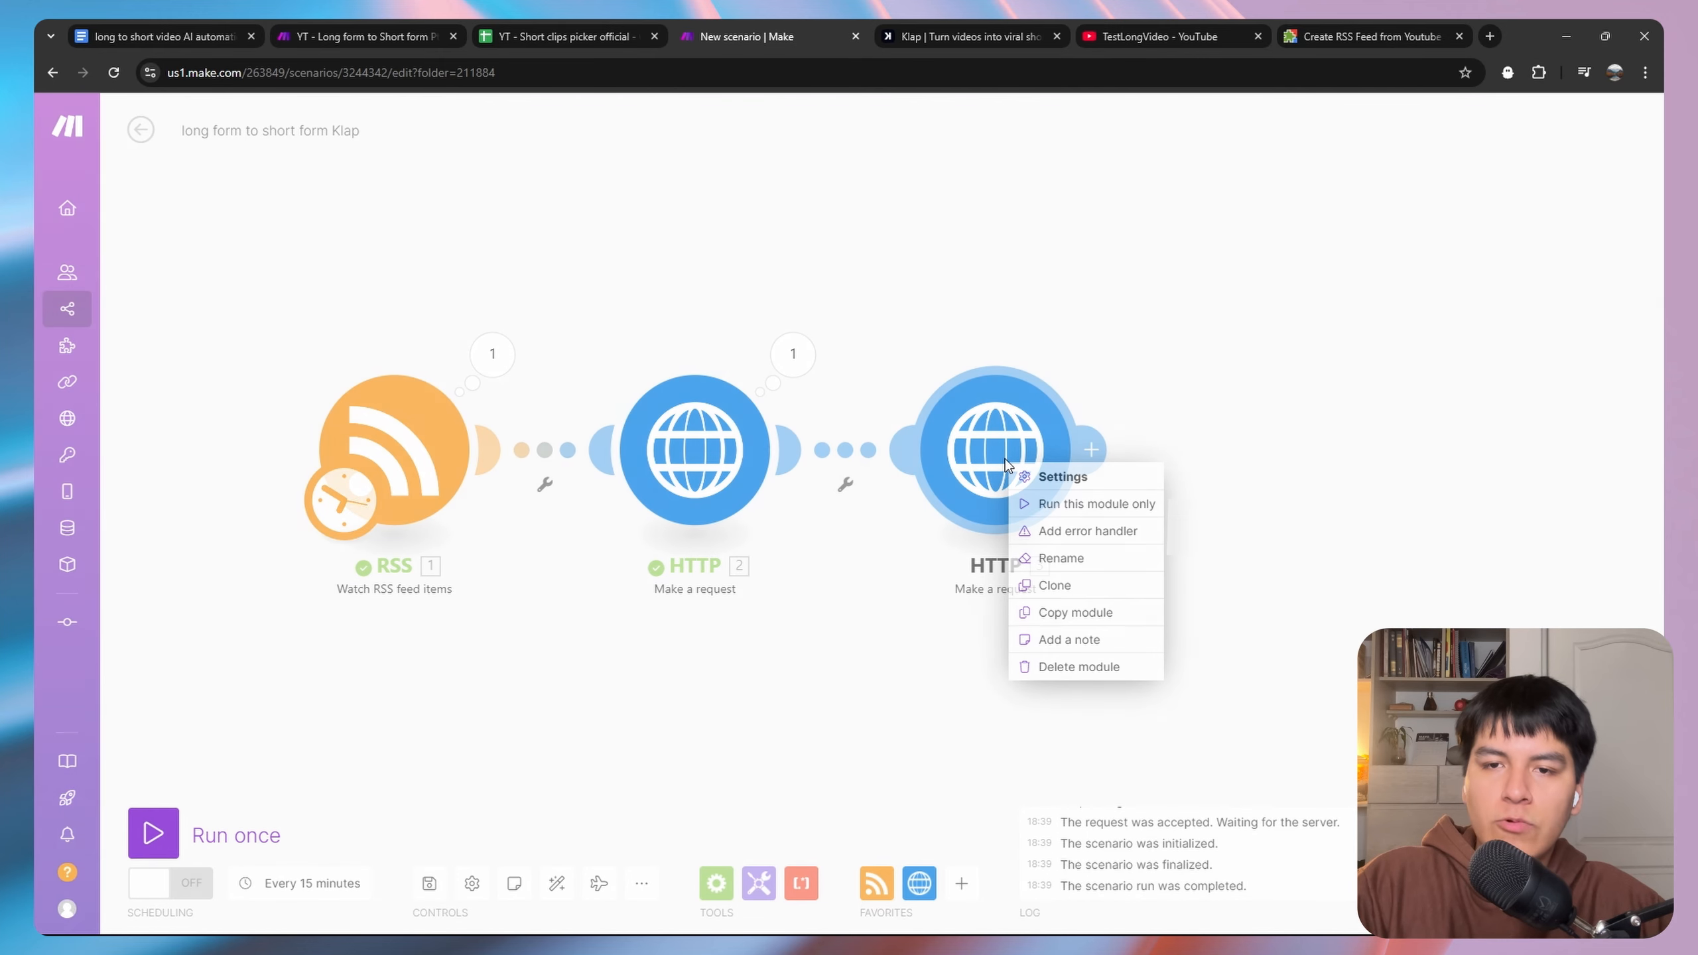
click(1090, 507)
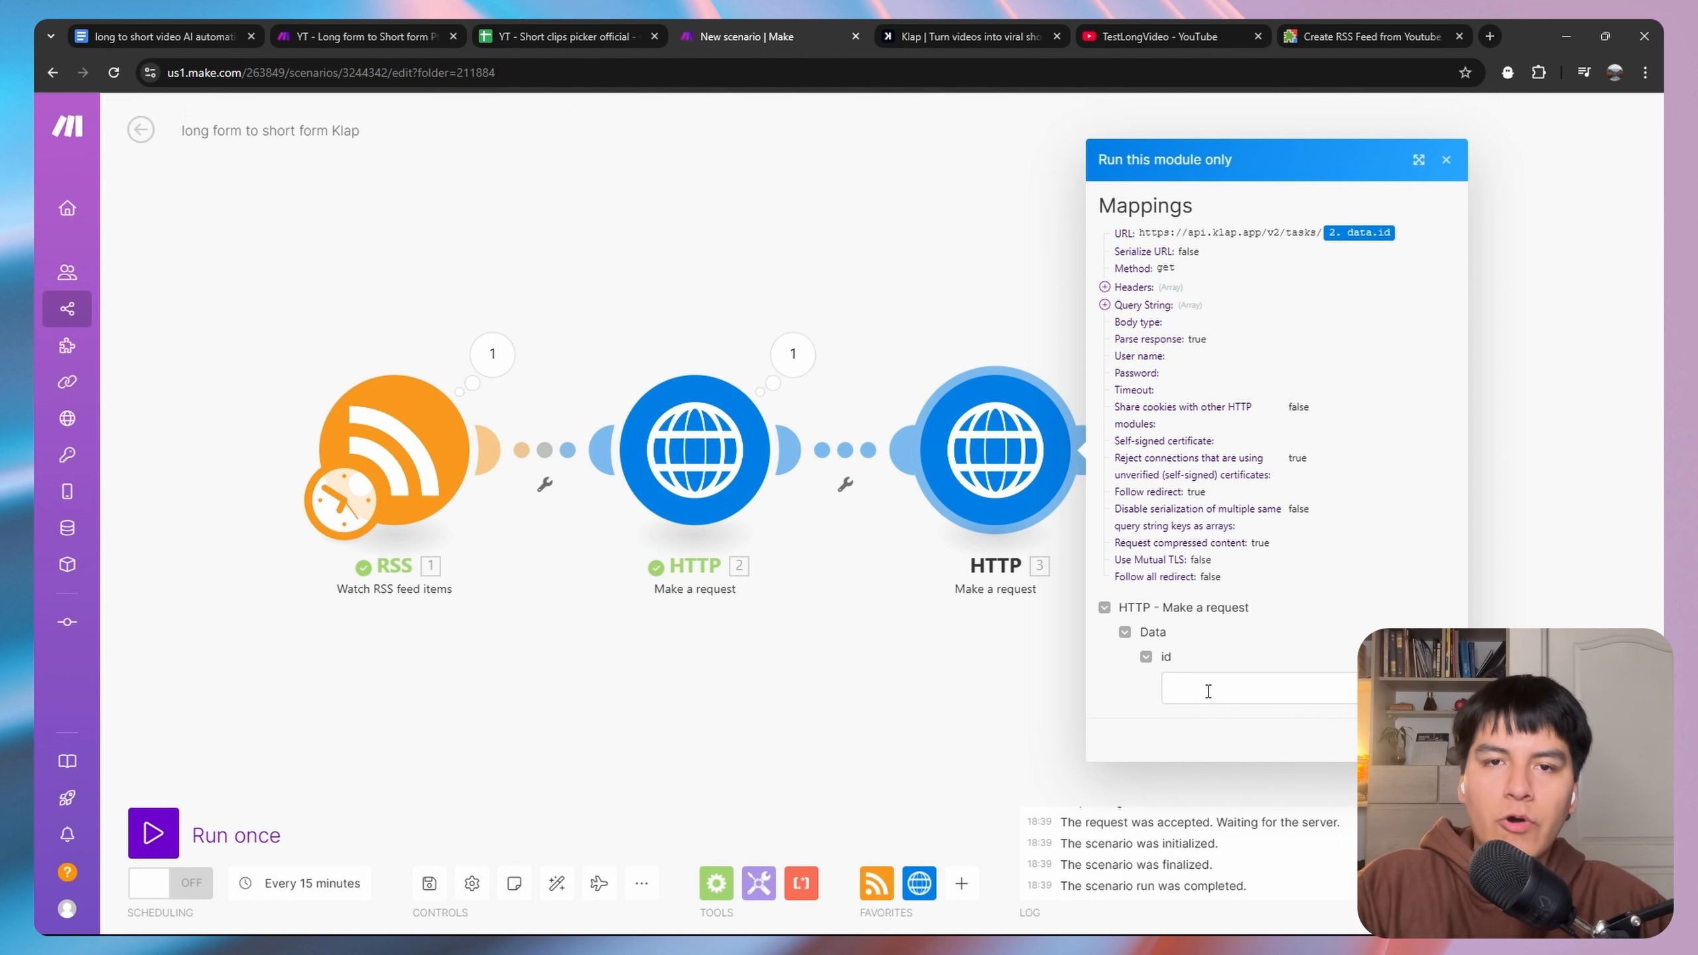
click(792, 354)
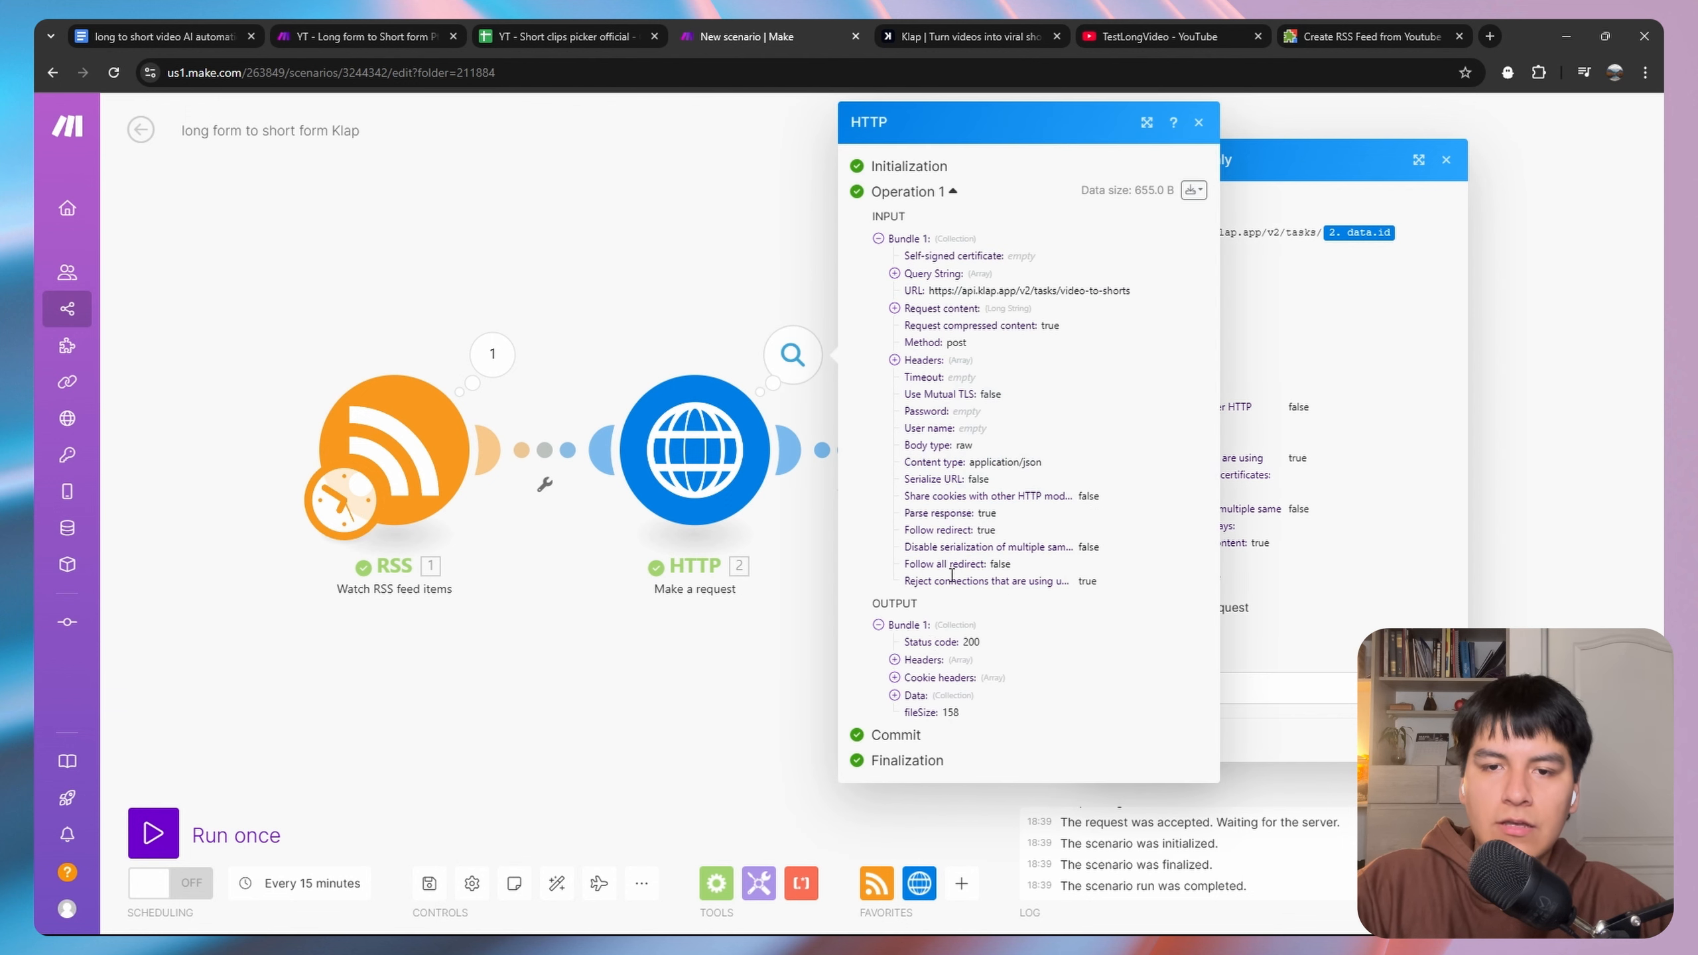
click(952, 698)
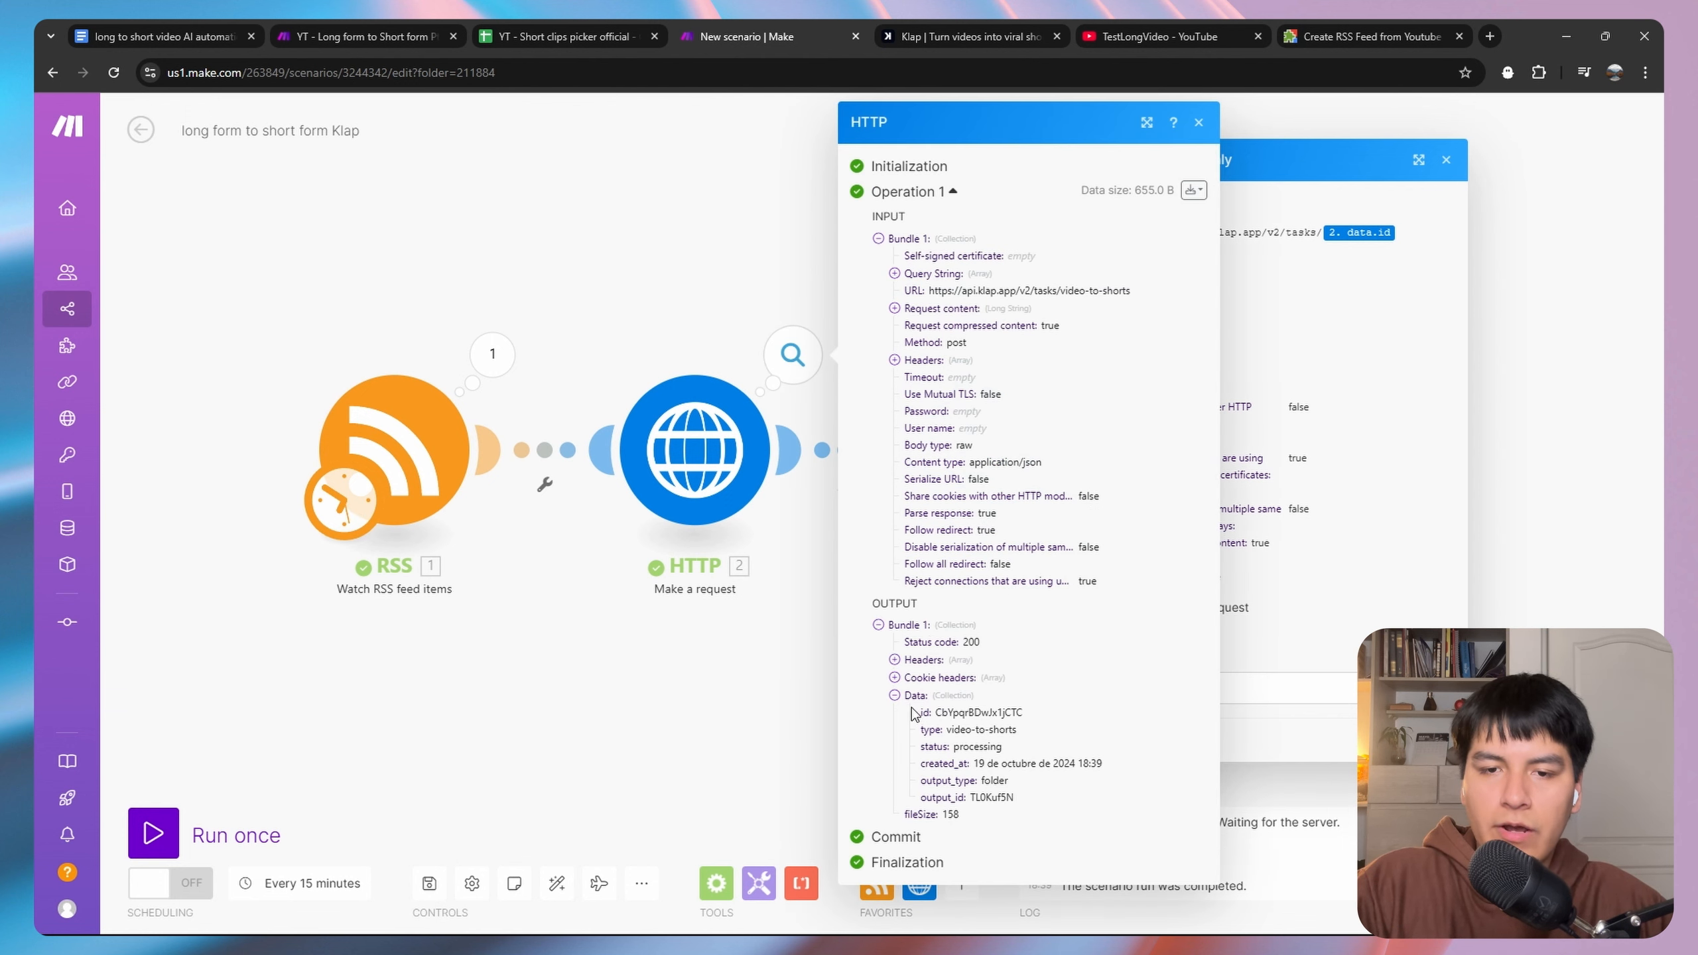
drag(917, 713, 943, 714)
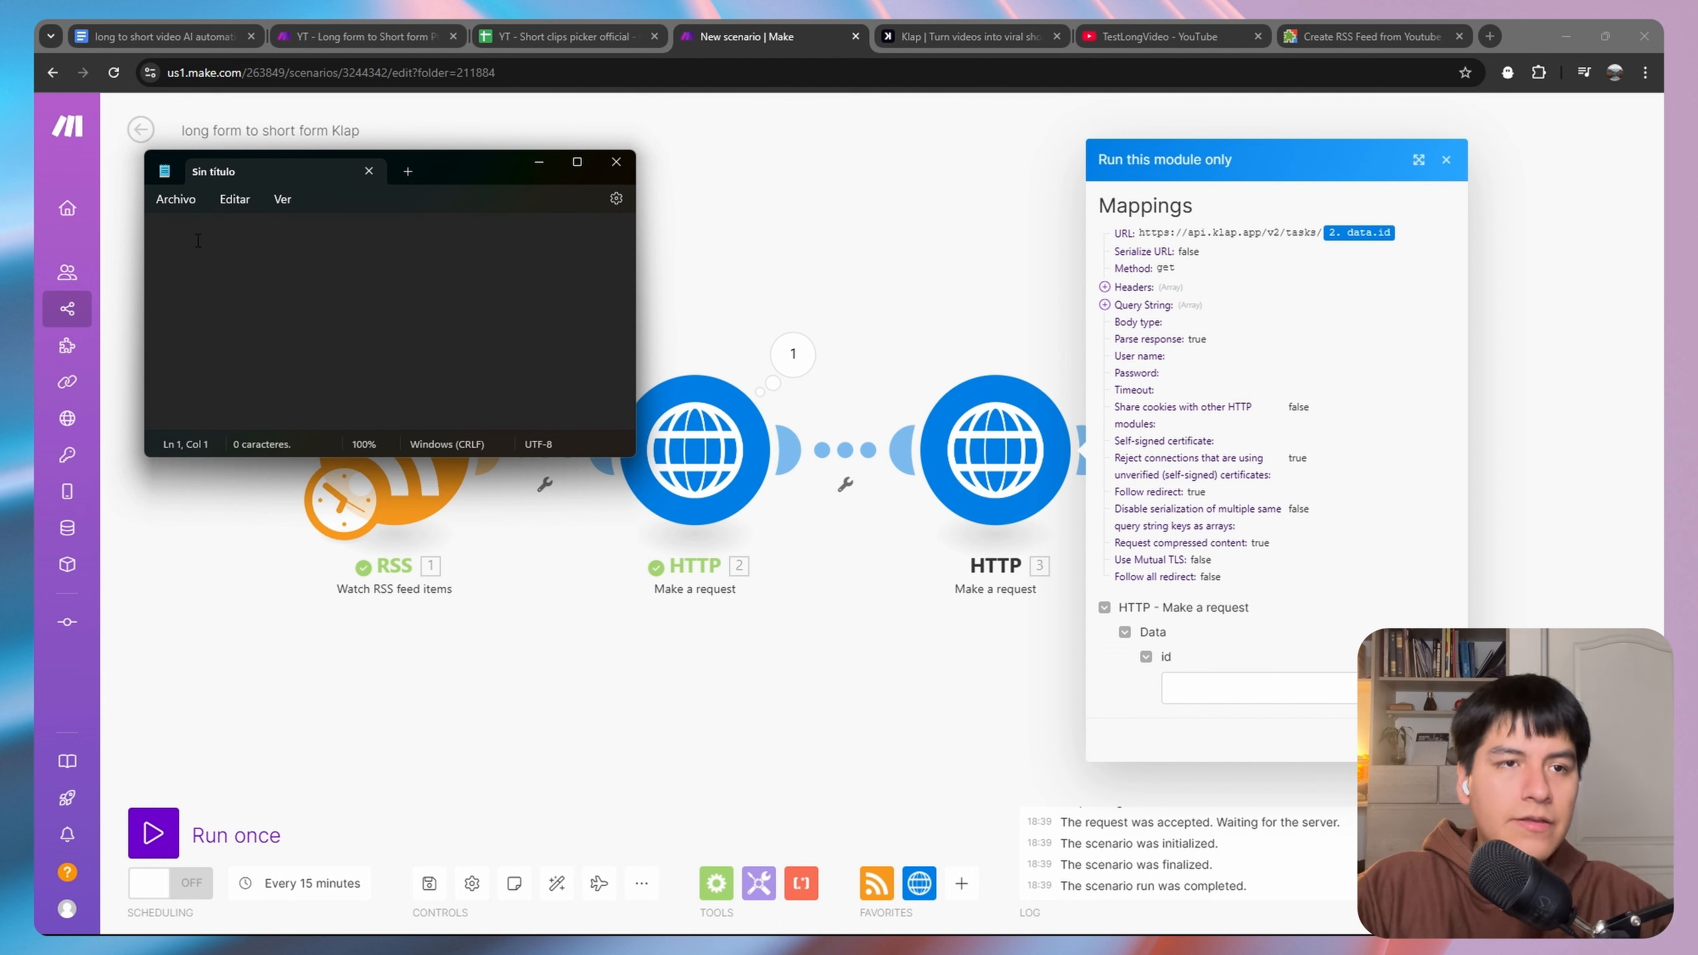
text(id	CbYpqrBDwJx1jCTC type	video-to-shorts status	processing created_at	19 de octubre de 2024 18:39 output_type	folder output_id	TL0Kuf5N)
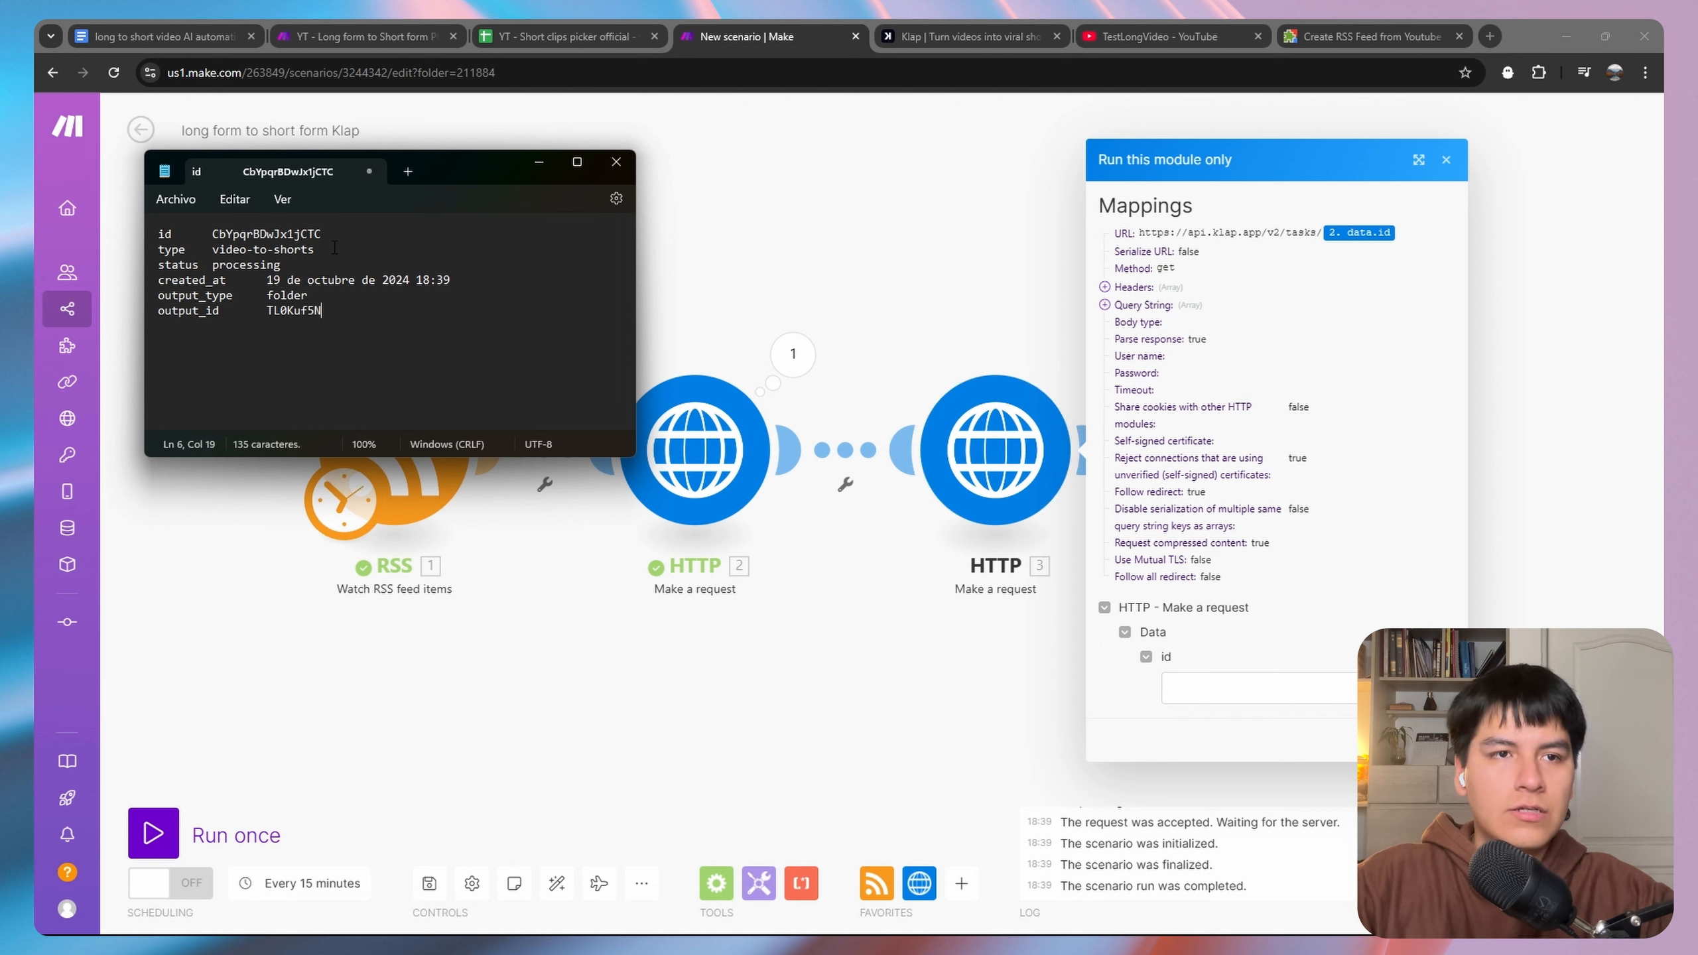
Run the second HTTP module alone with the task id CbYpqrBDwJx1jCTC from the note, and expand Data in its output.
drag(328, 239, 216, 232)
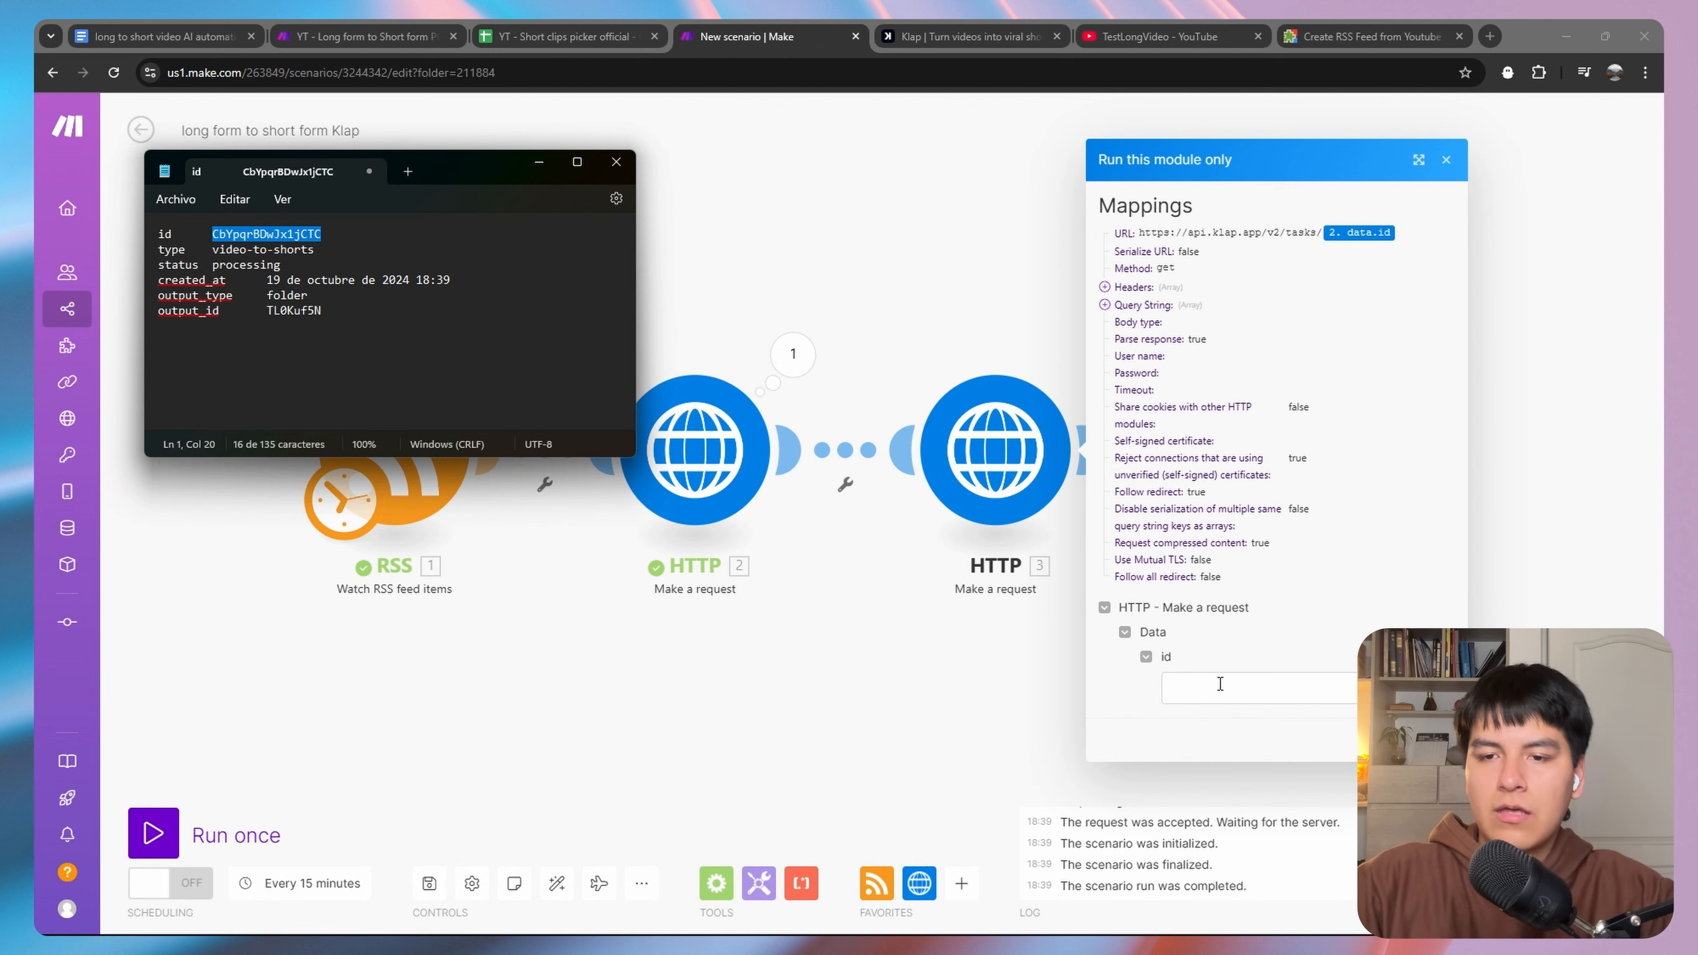
click(1257, 688)
text(CbYpqrBDwJx1jCTC)
click(1436, 739)
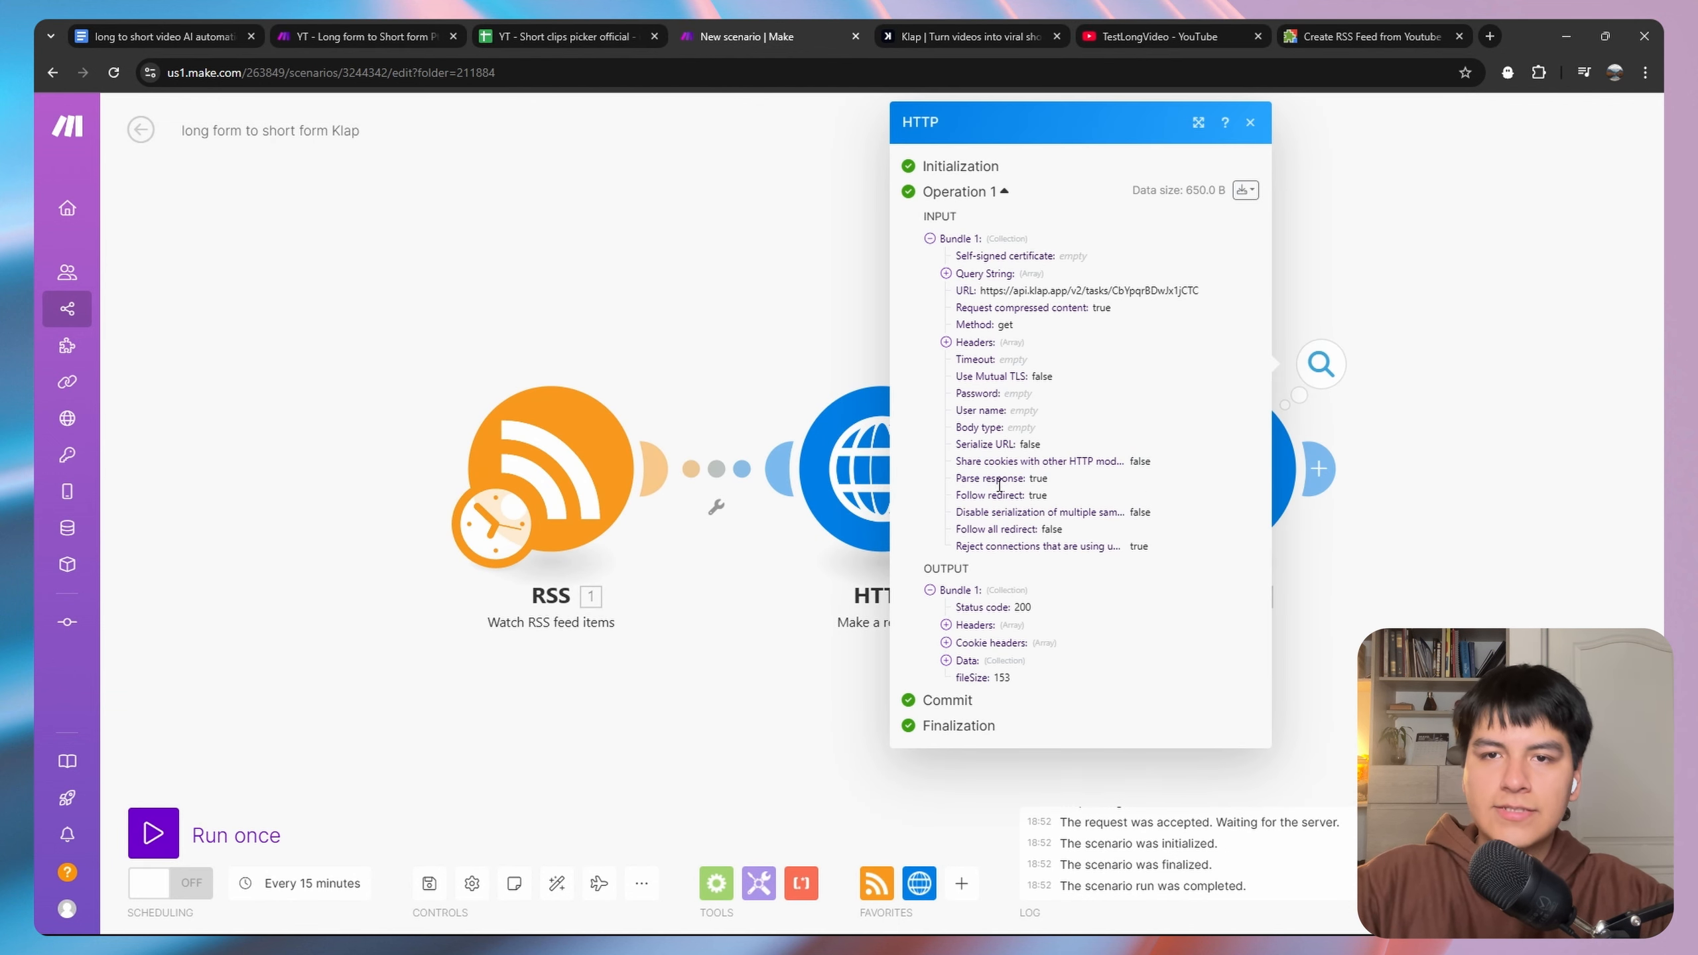
click(1003, 662)
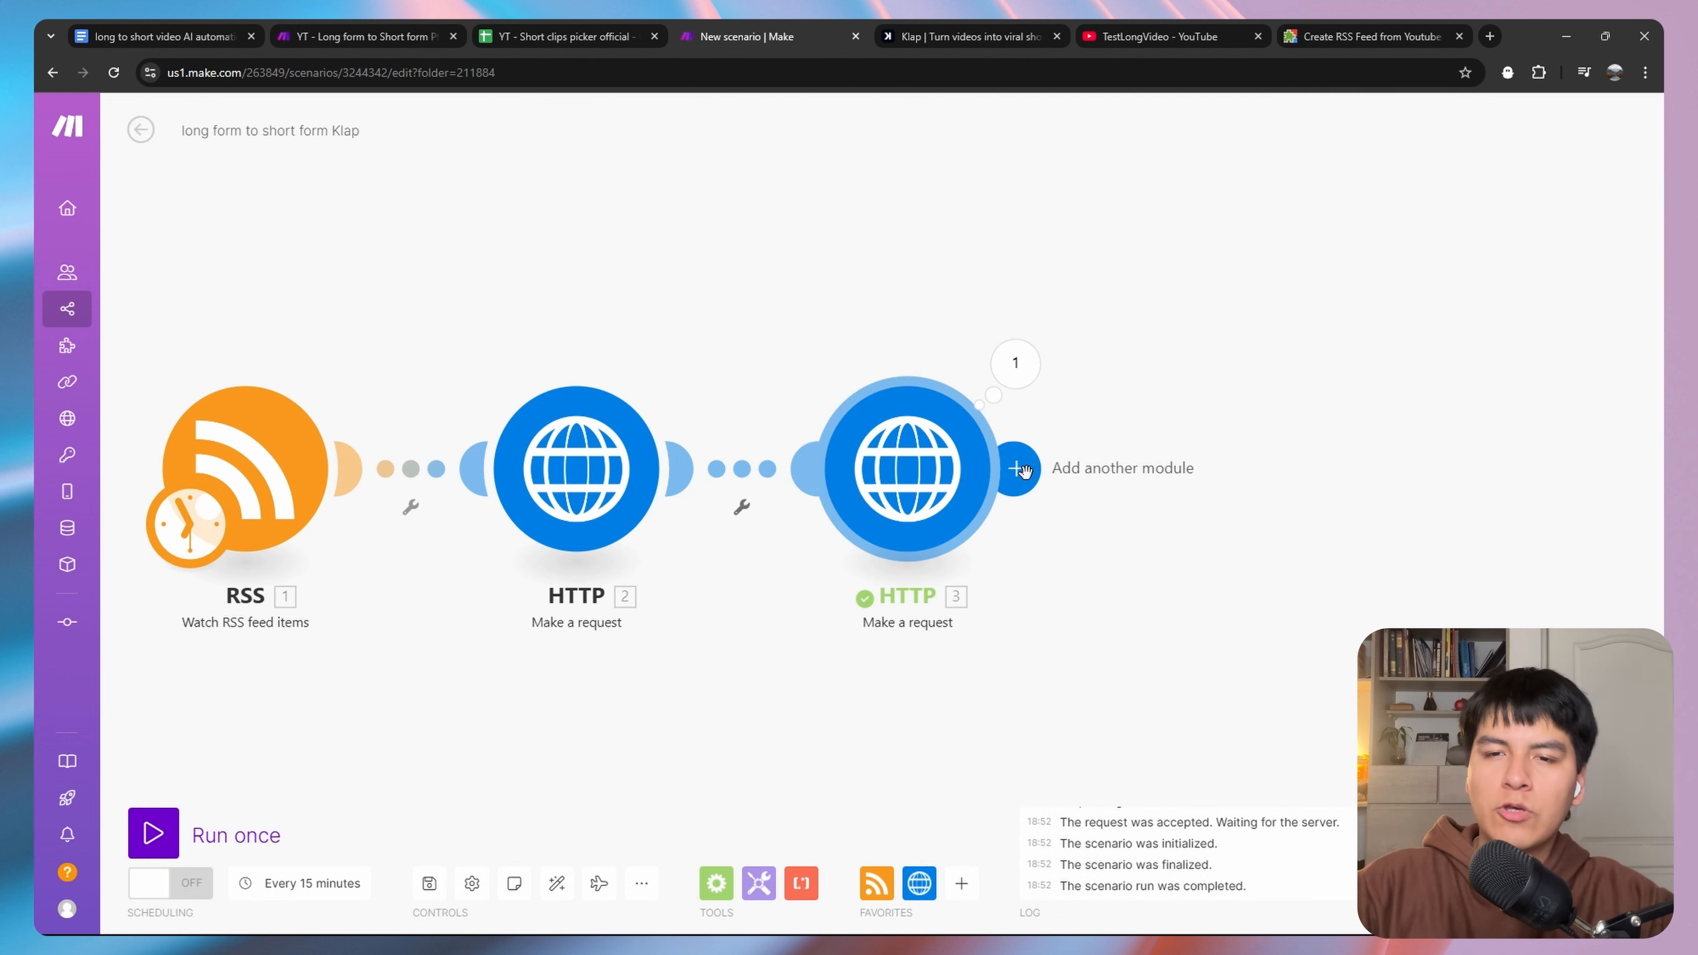
Add a Tools Sleep module after the second HTTP module with a delay of 300 seconds.
click(1017, 468)
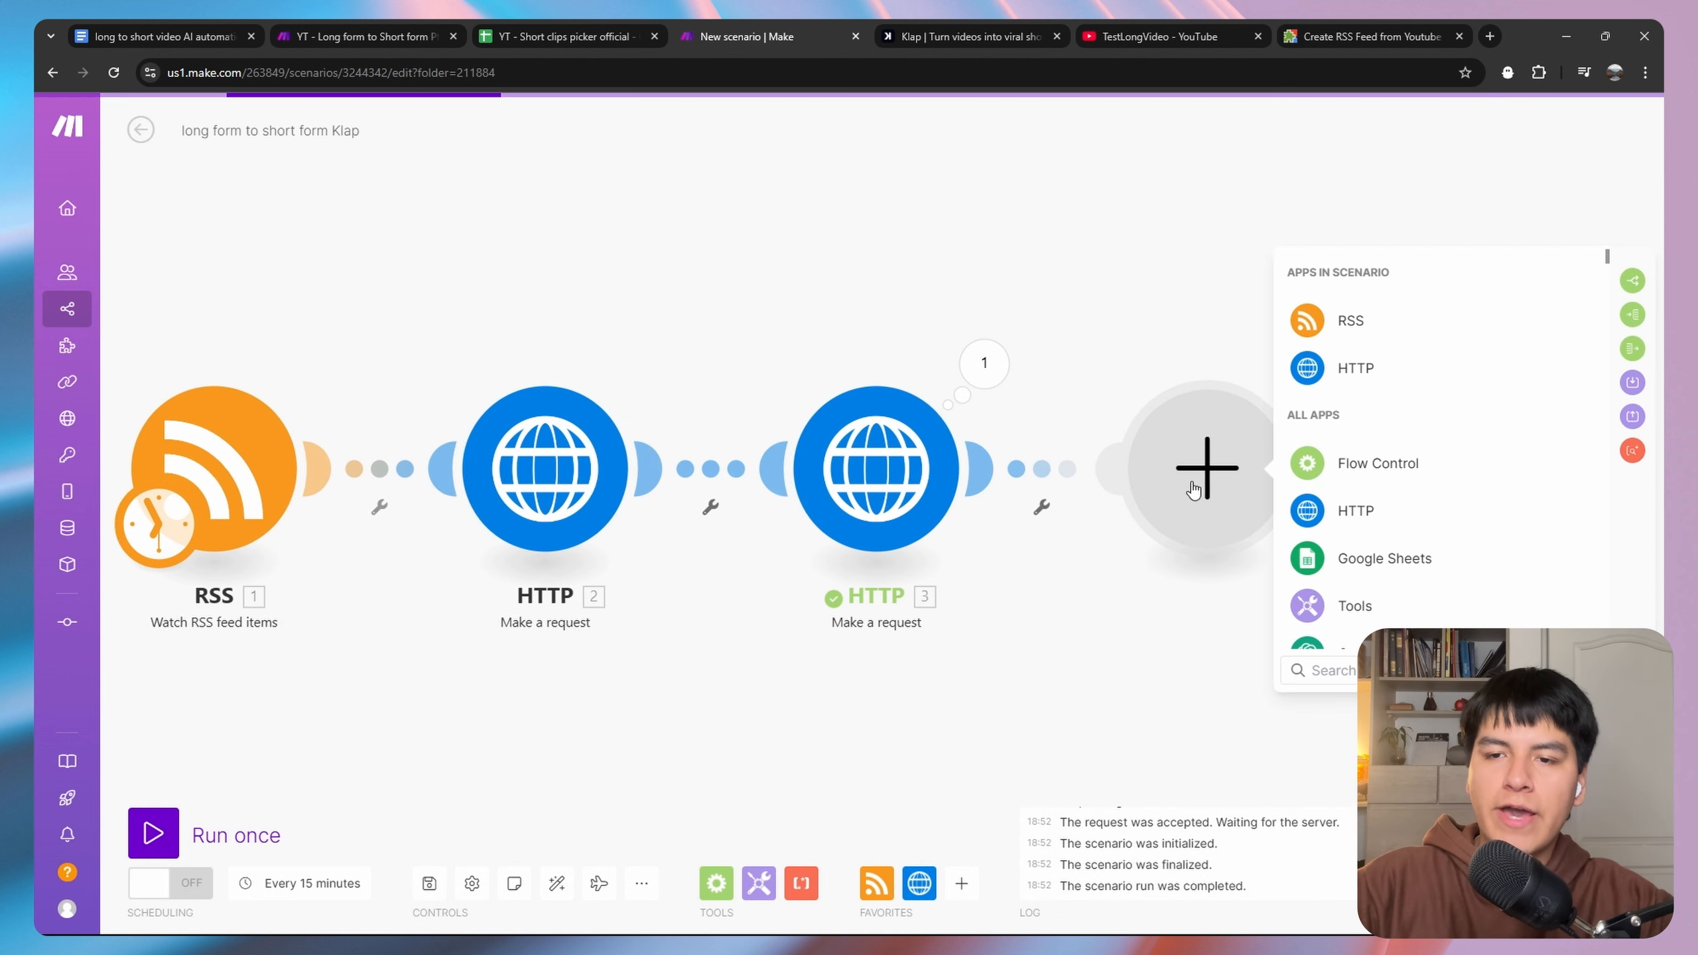
text(sleep)
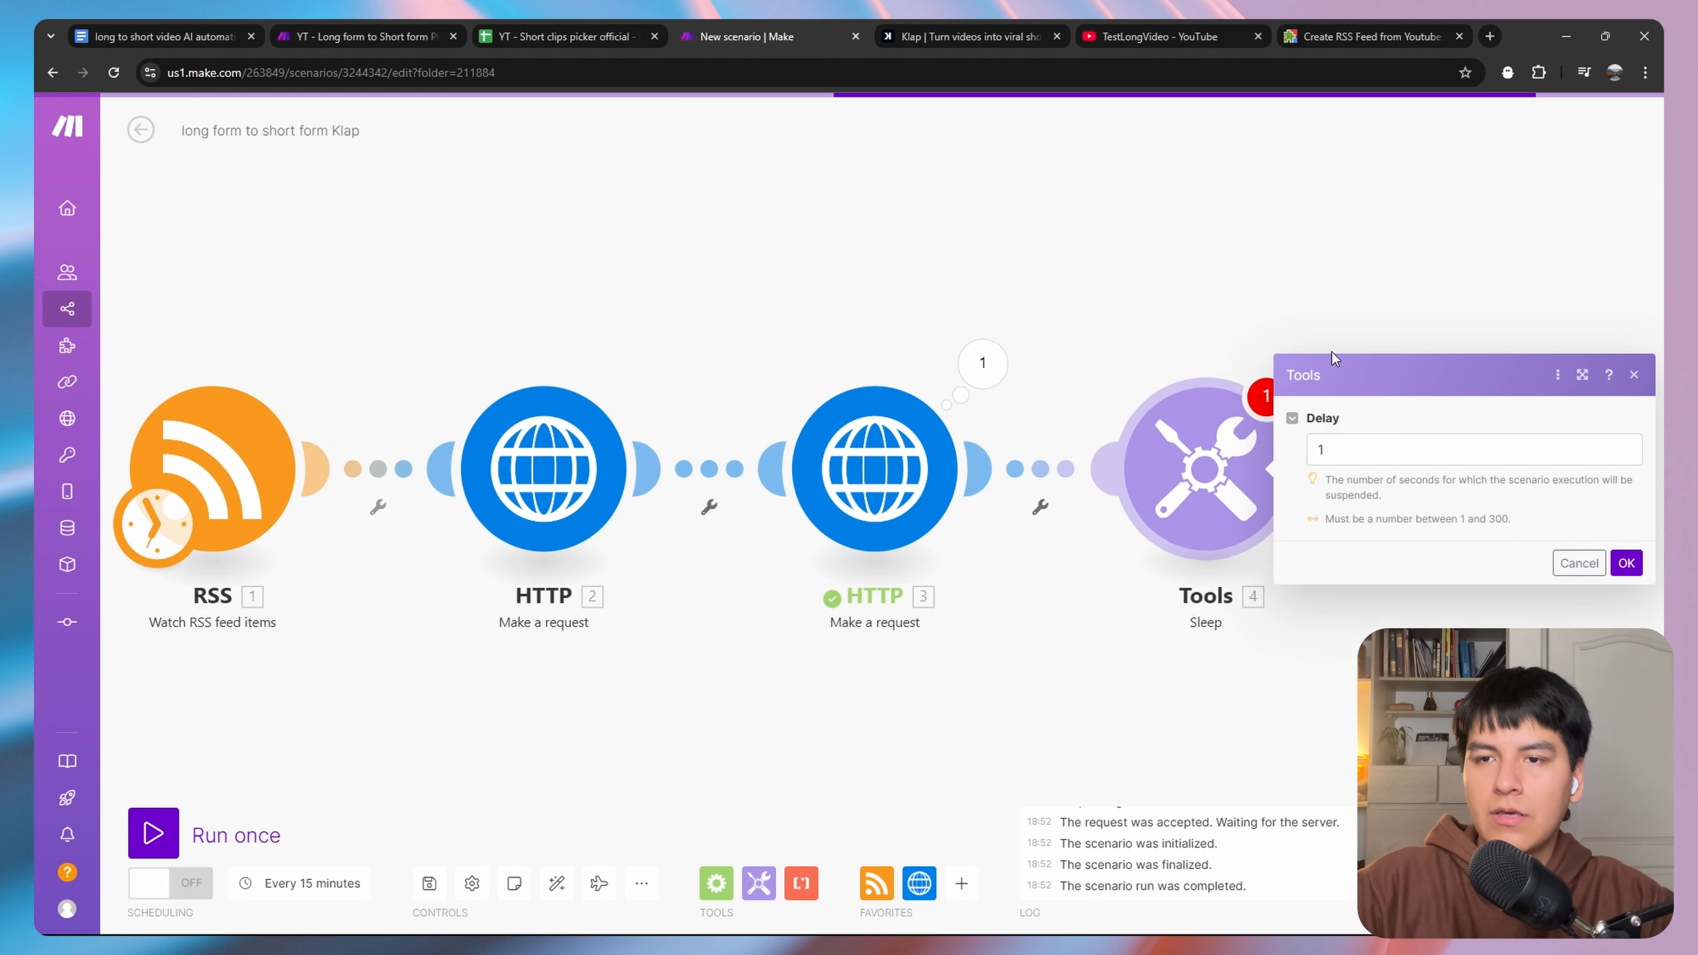
click(1367, 451)
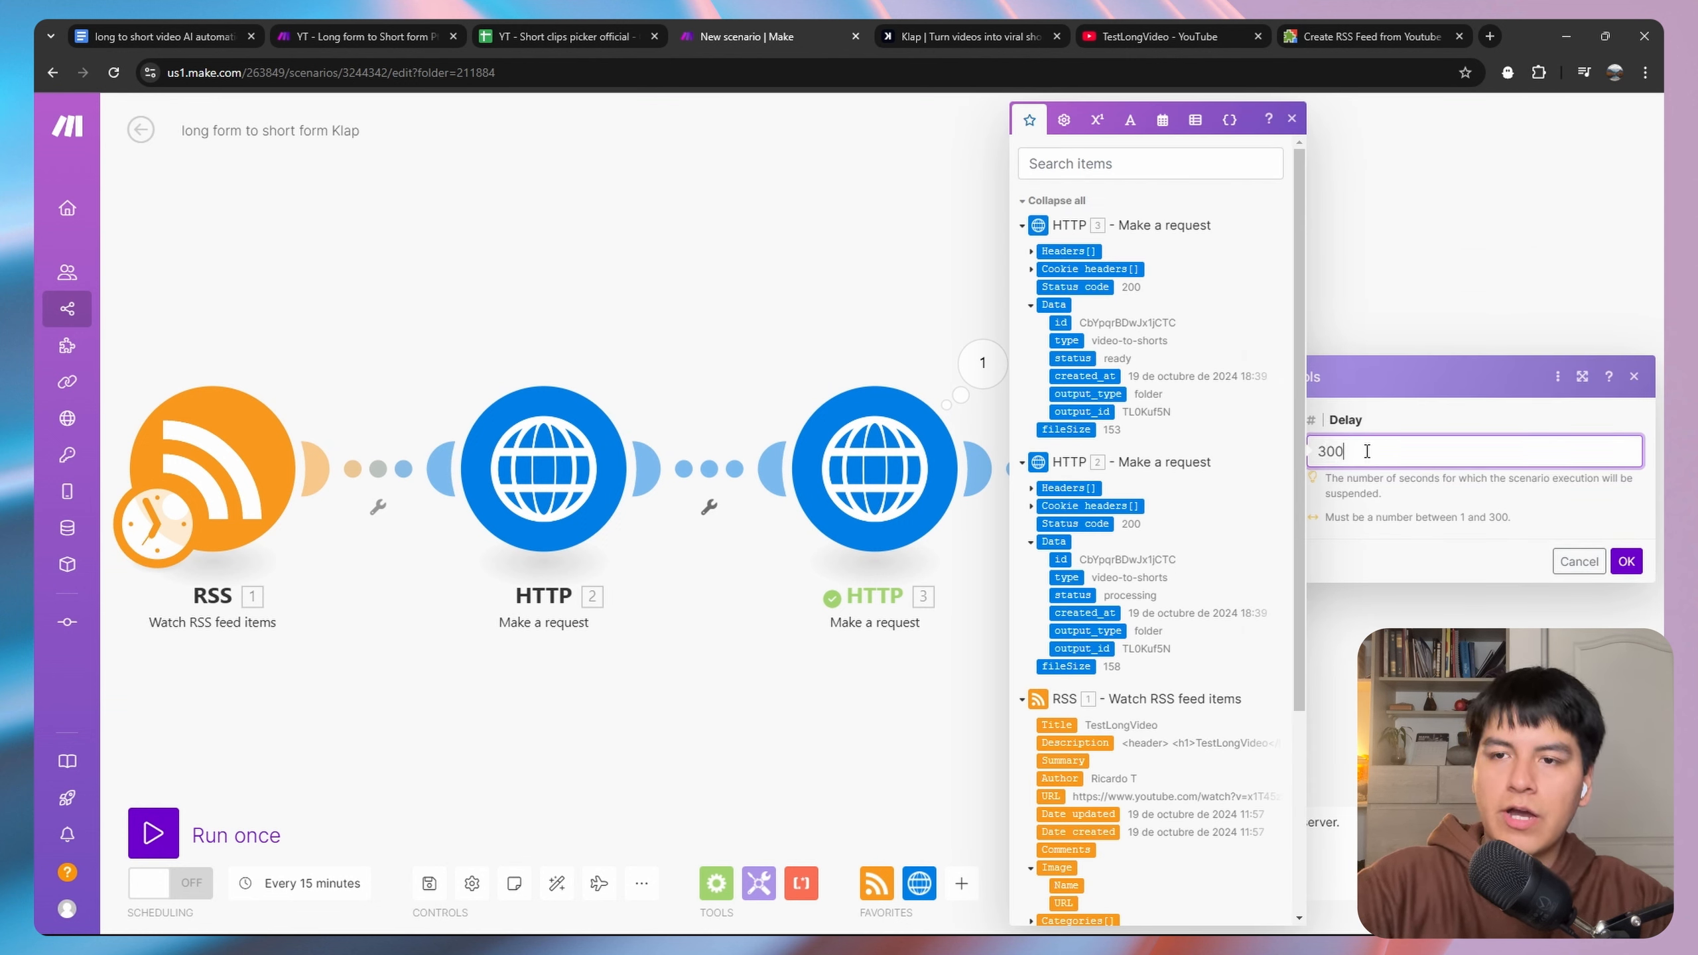
click(1429, 418)
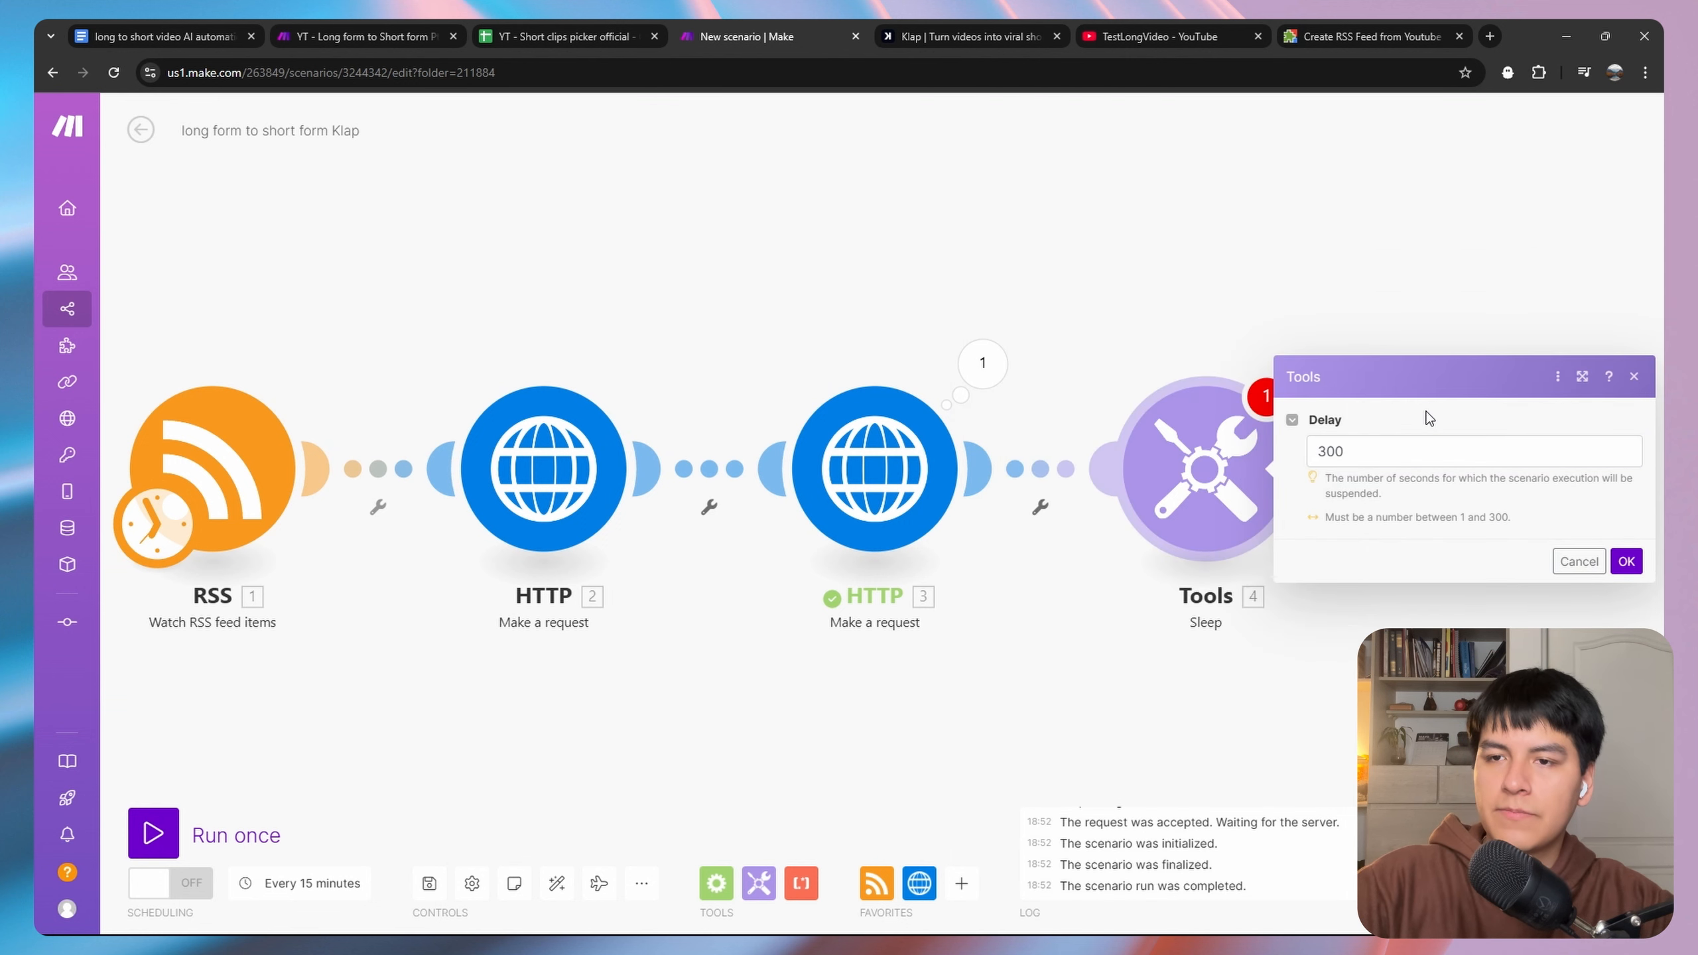
click(1627, 562)
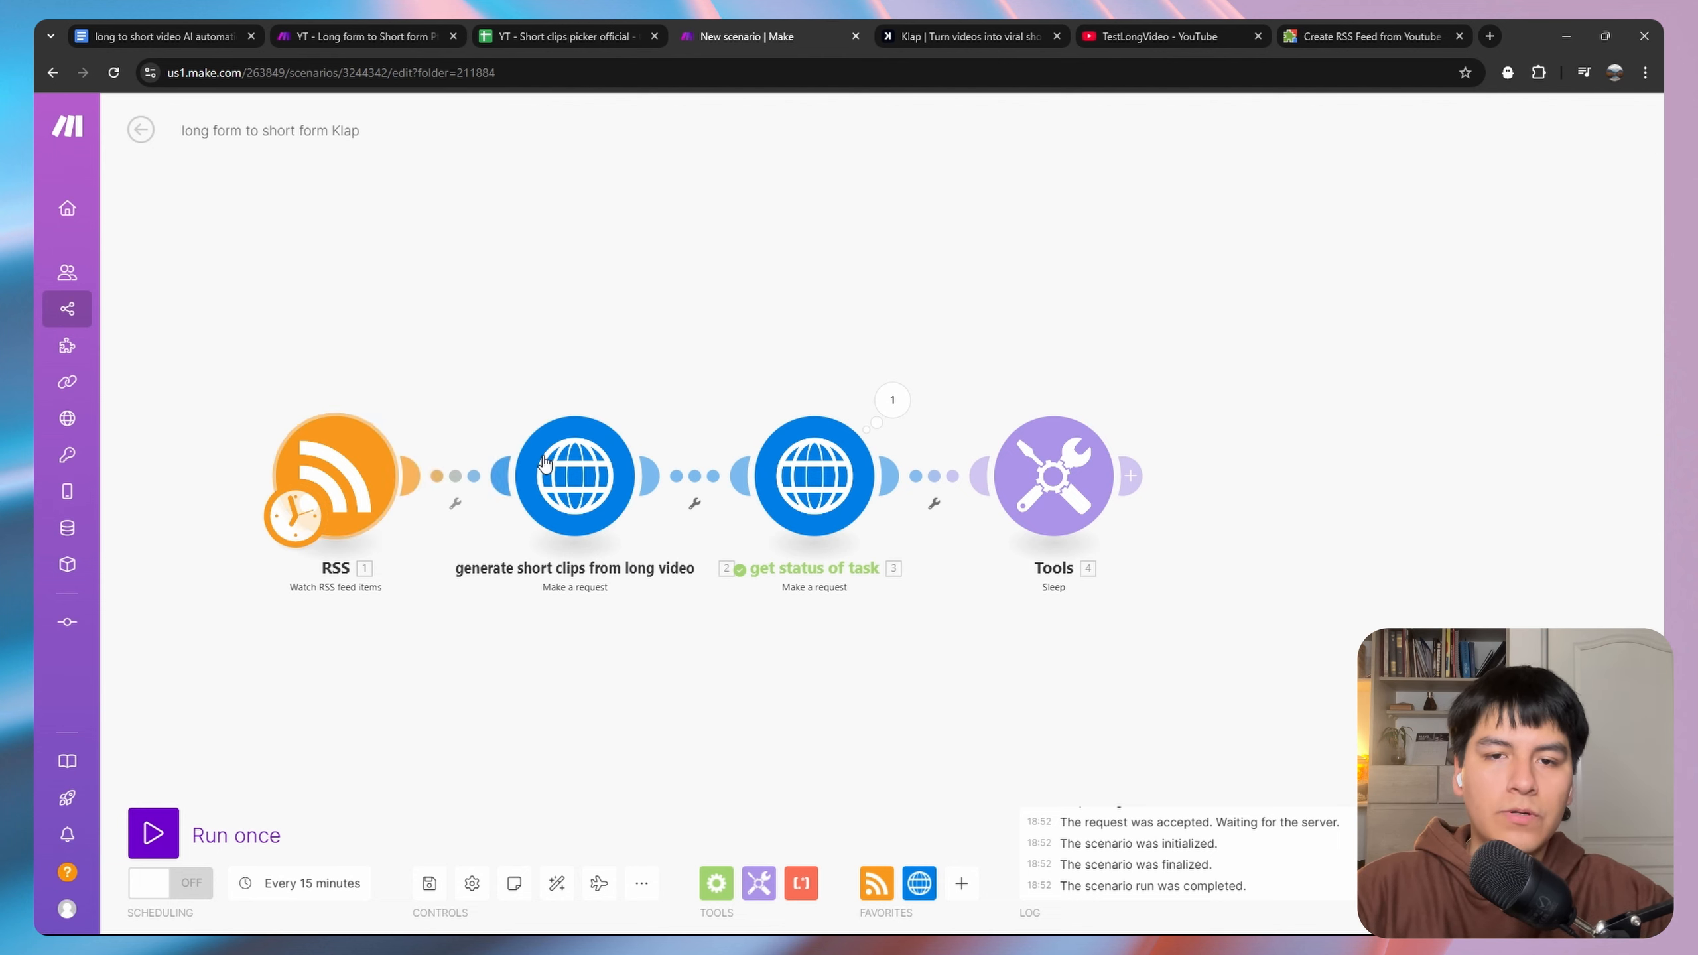
drag(762, 326, 681, 314)
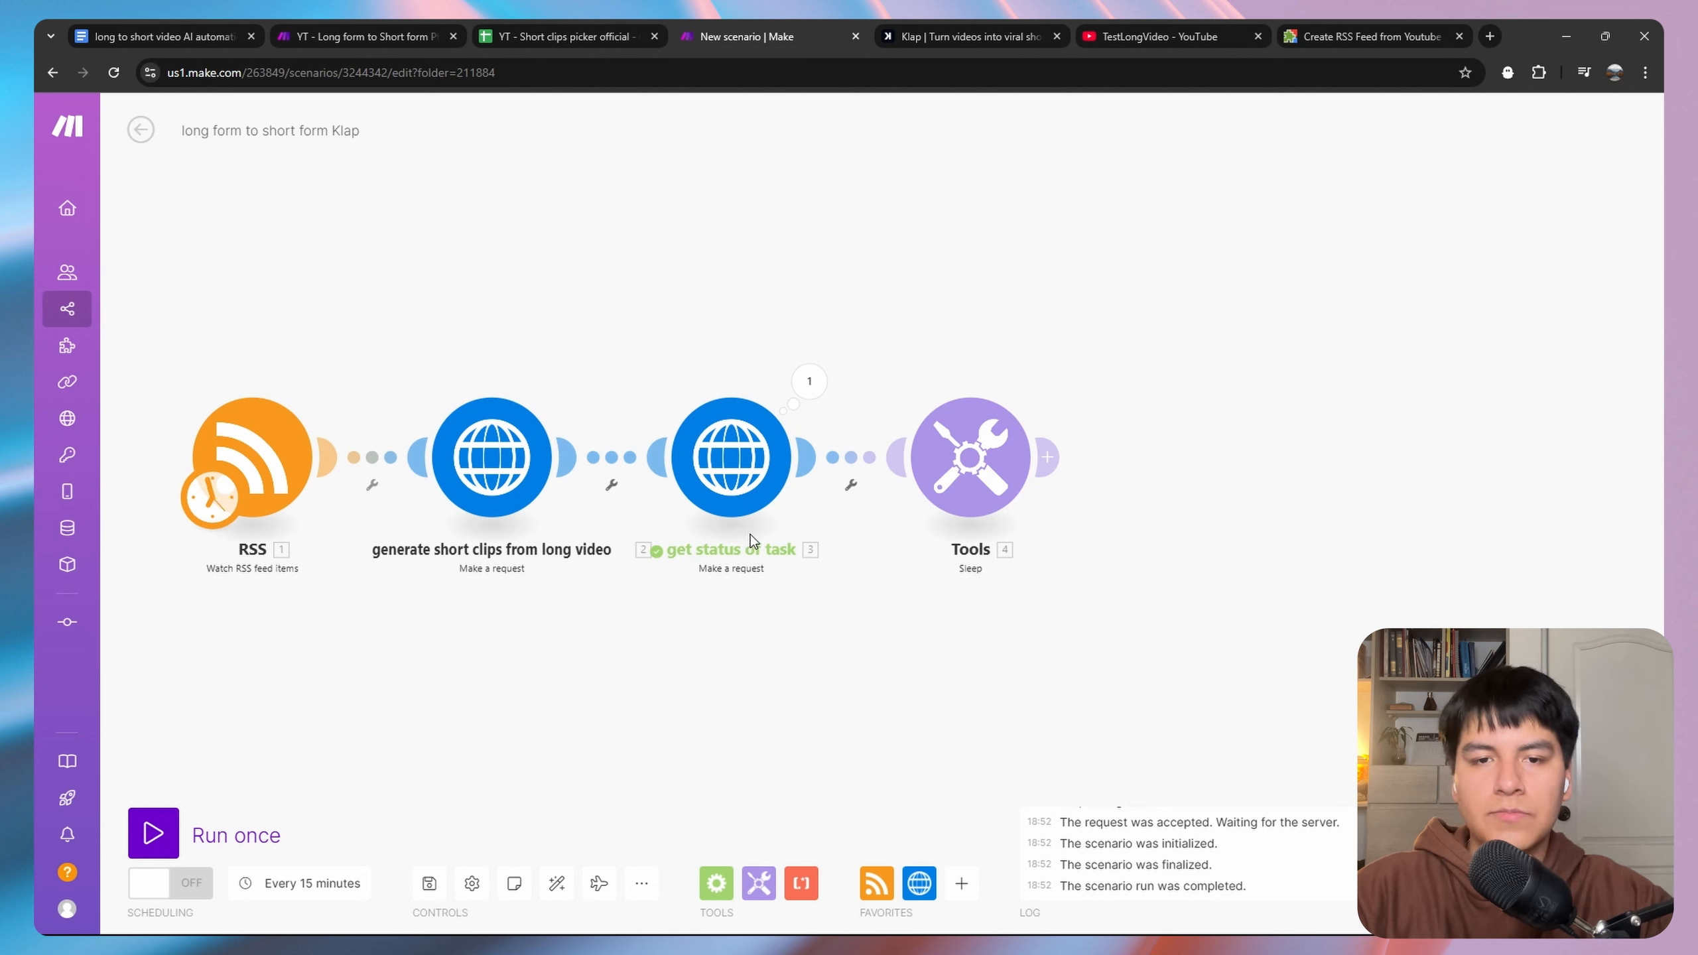
drag(750, 539, 565, 553)
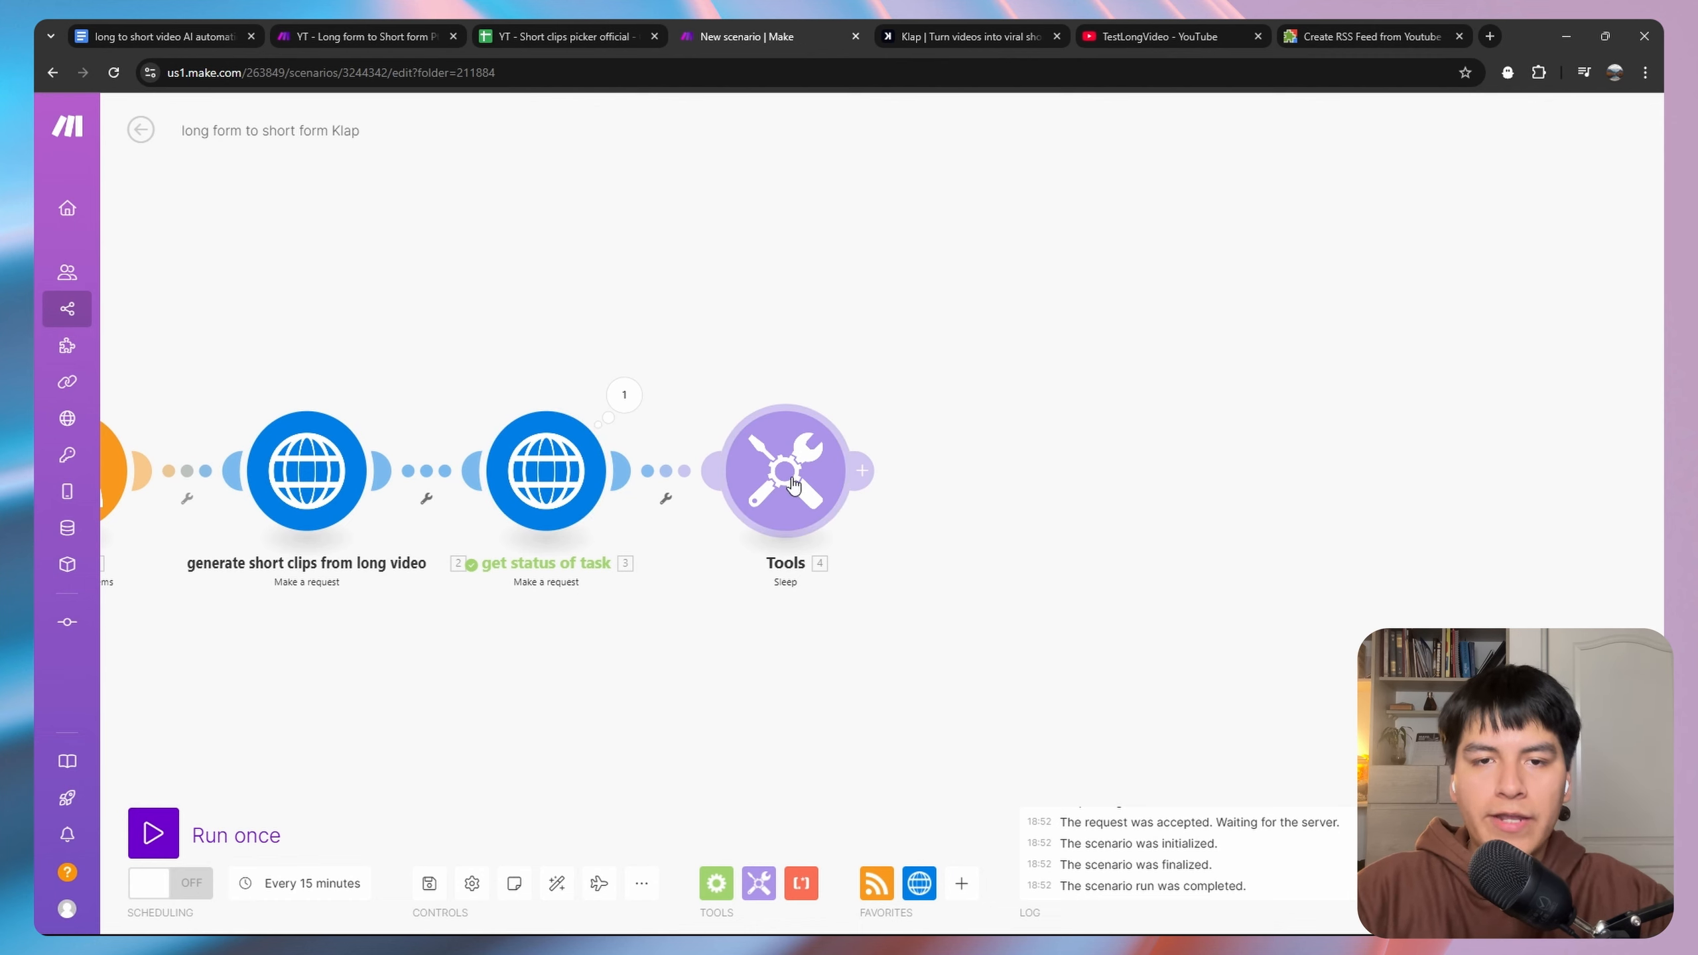
drag(933, 373, 807, 378)
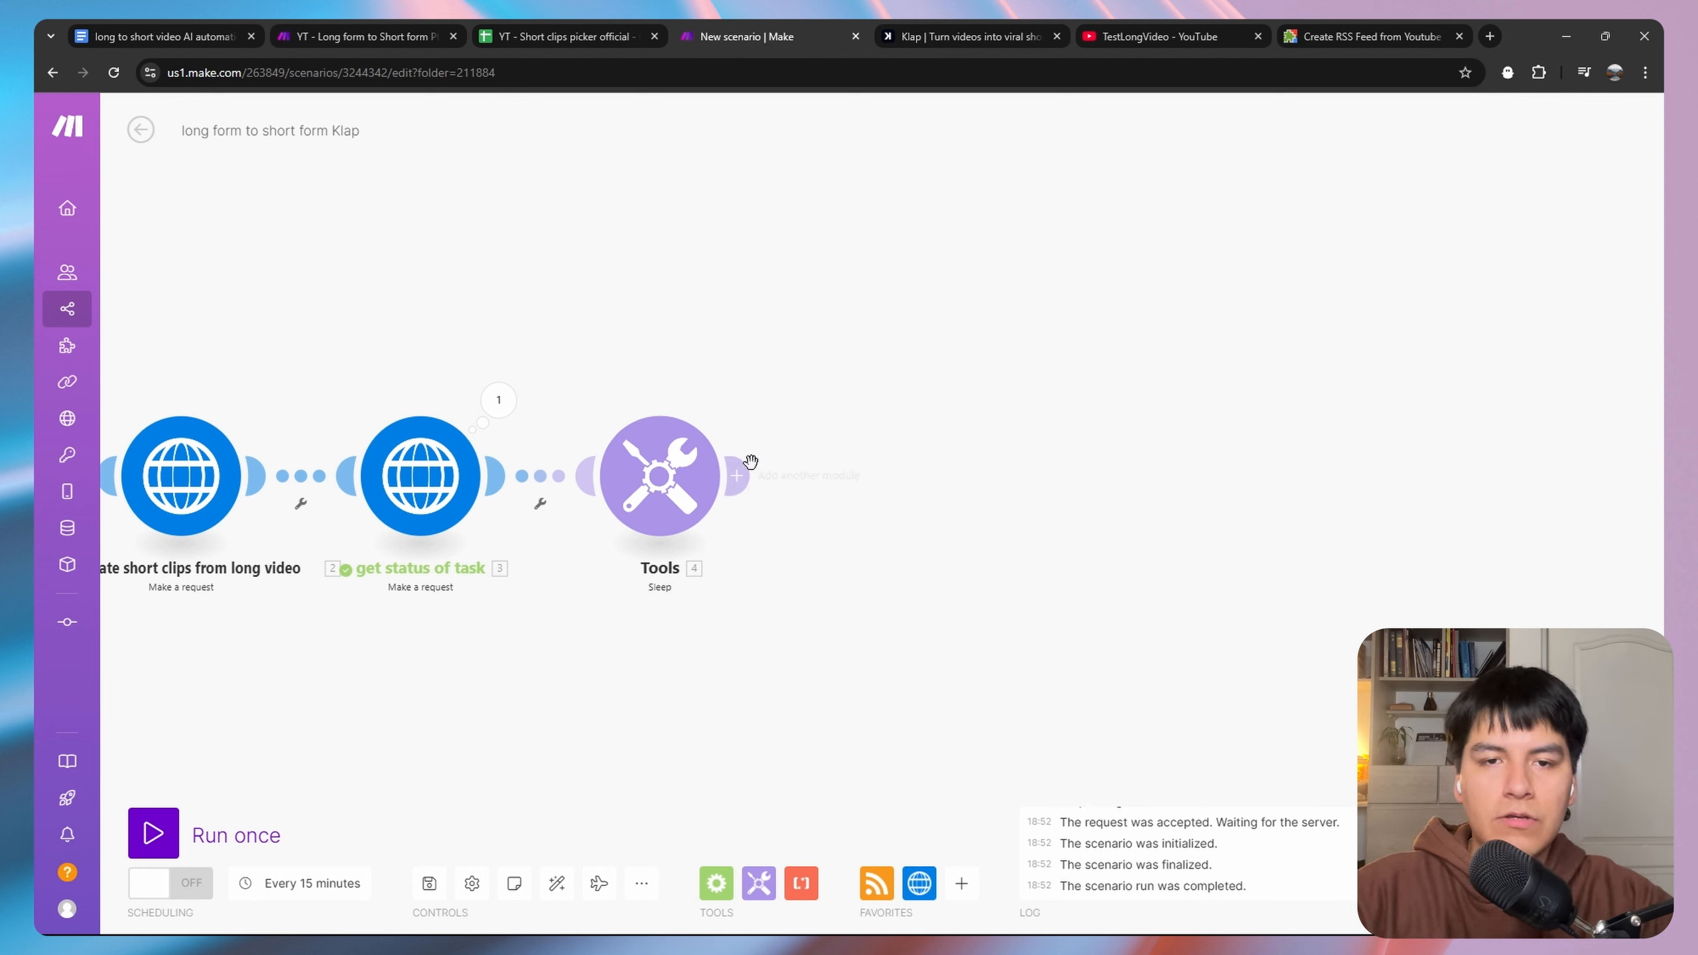
click(738, 476)
text(http)
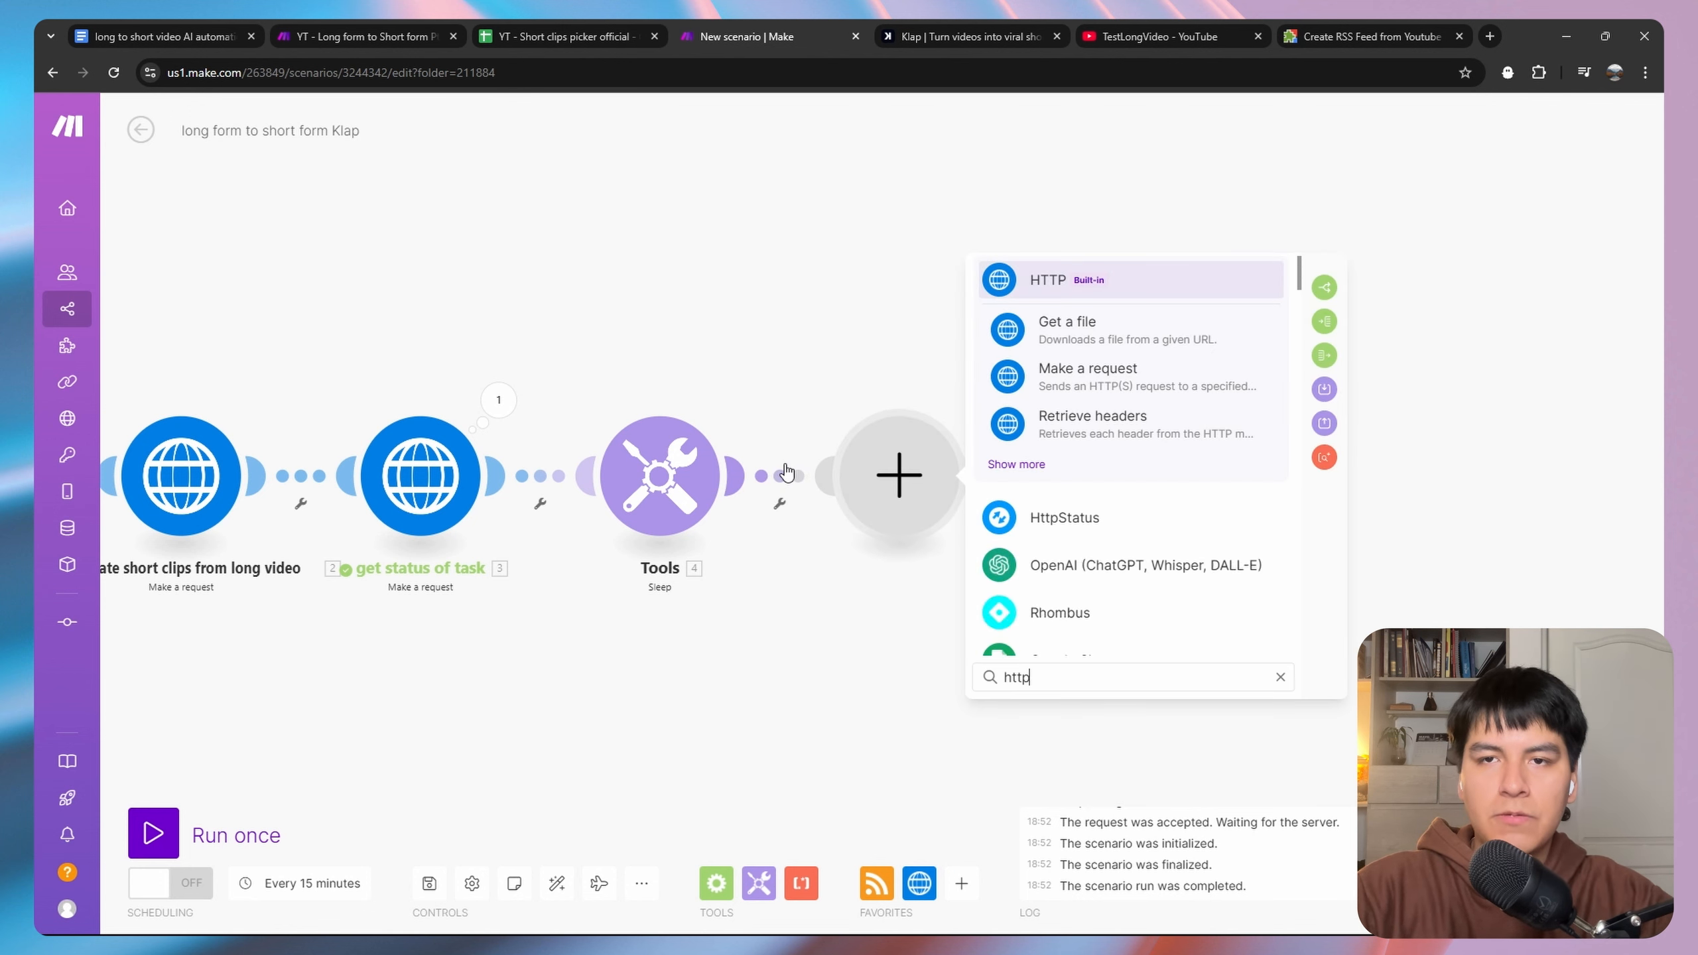
click(1107, 277)
scroll(1129, 481, down, 2)
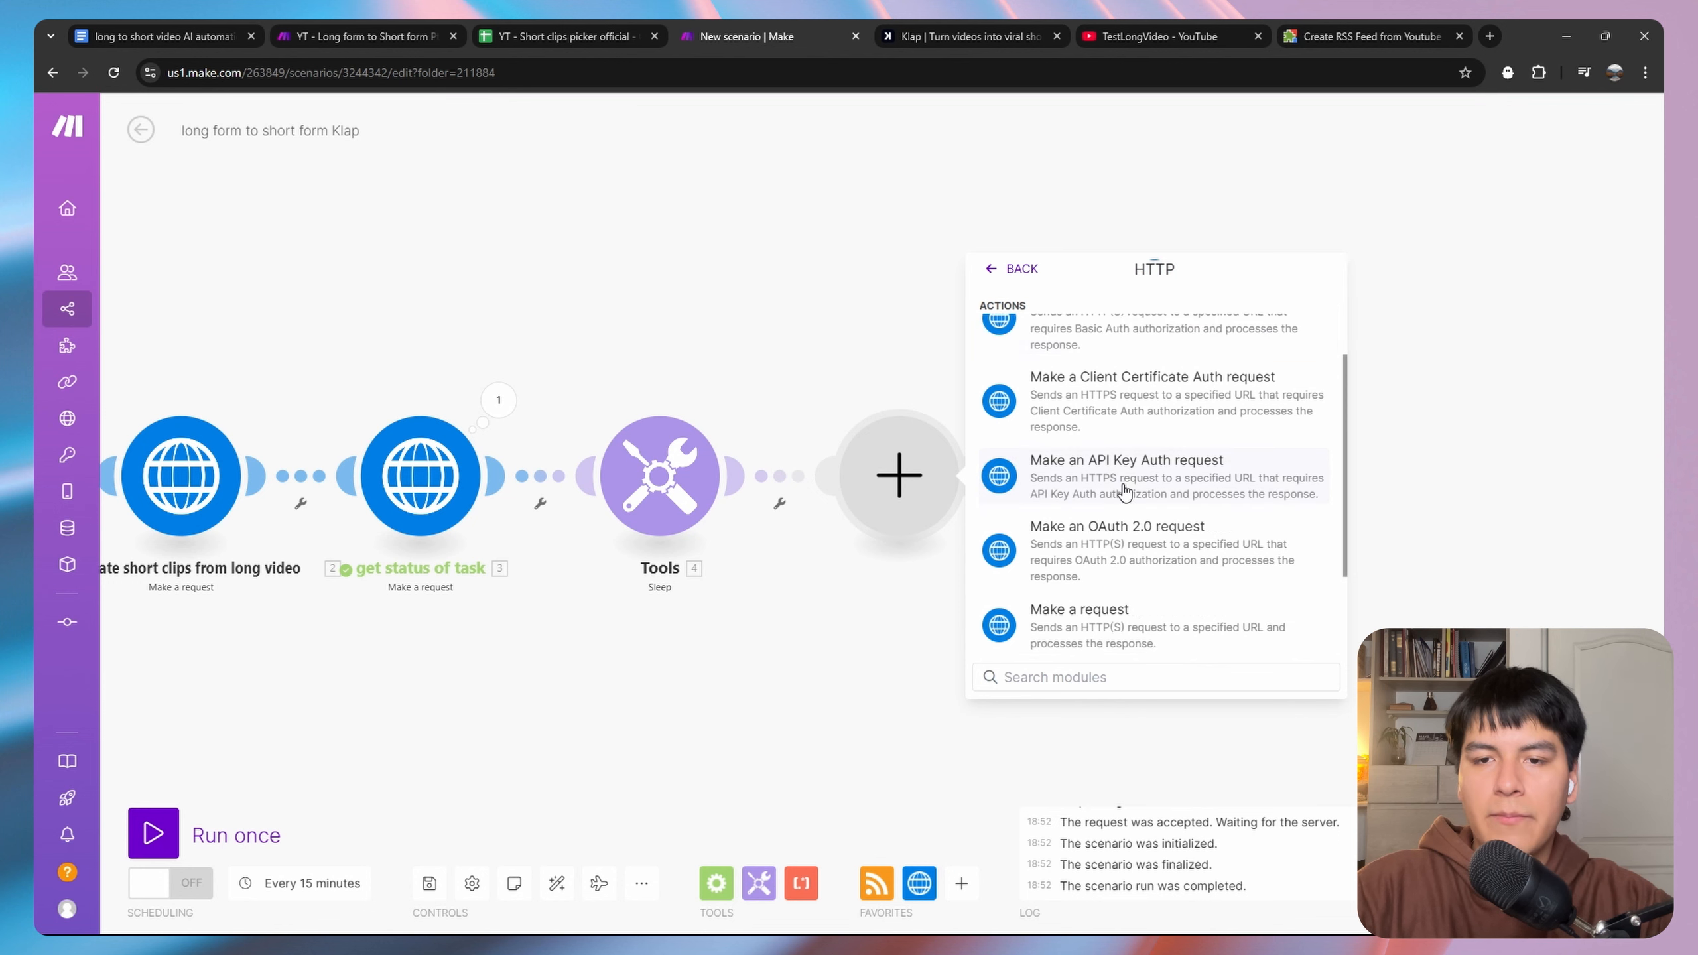
click(1129, 625)
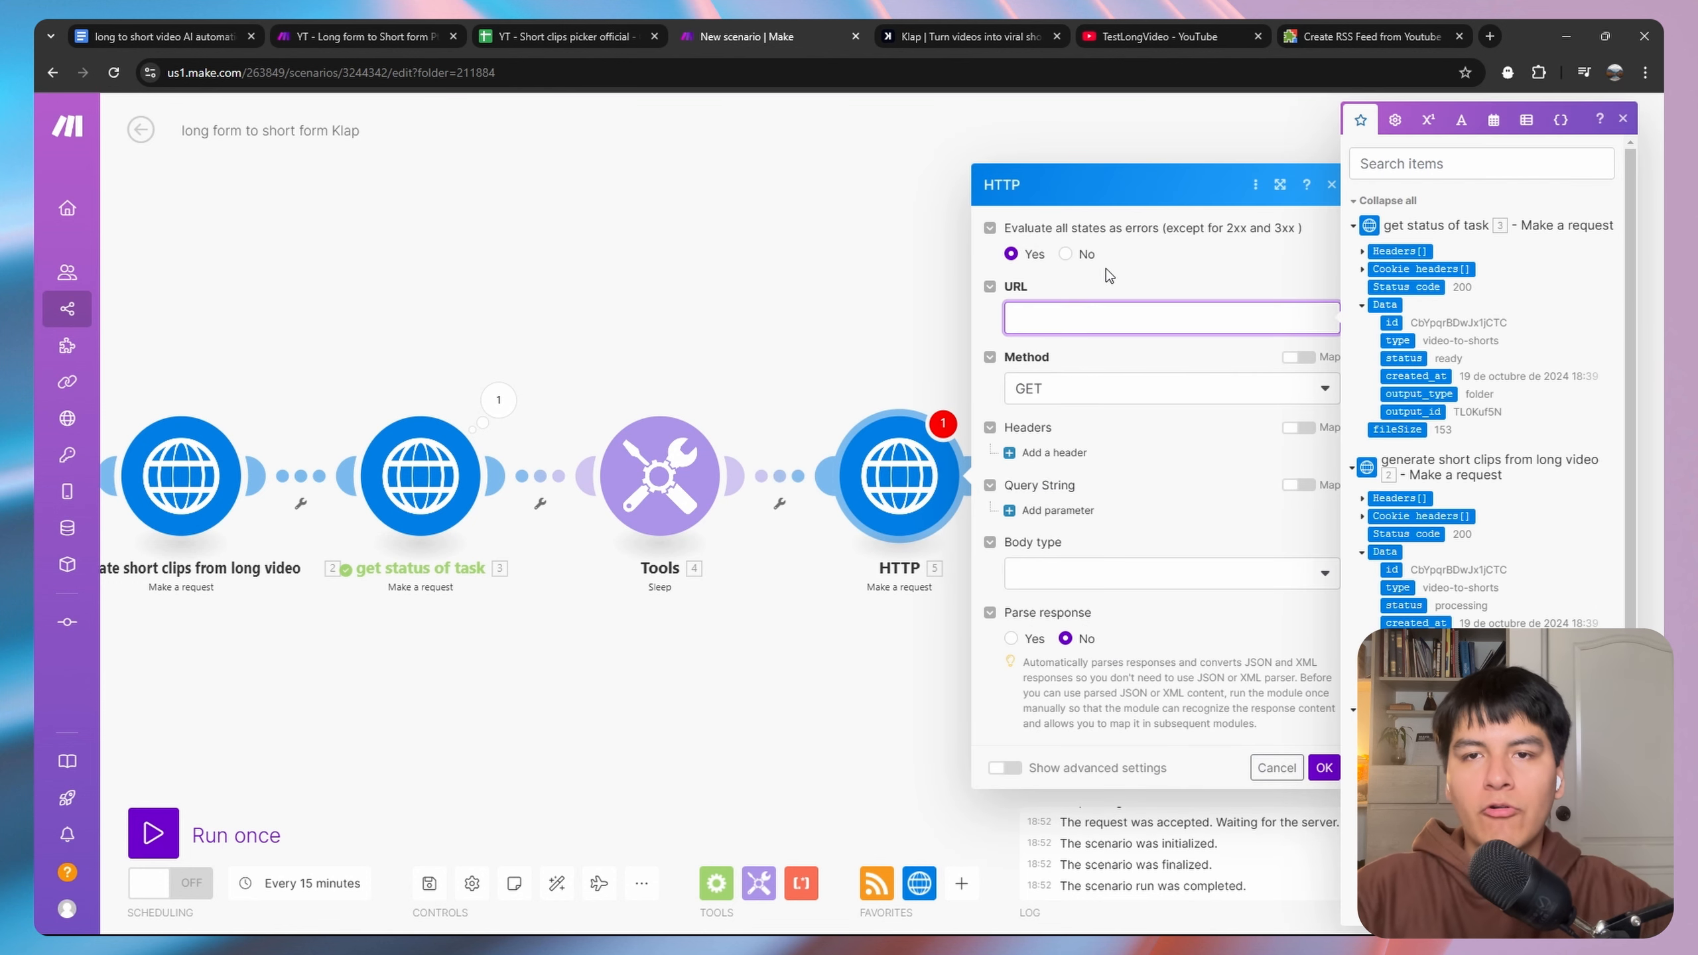
text(https://api.klap.app/v2/projects/)
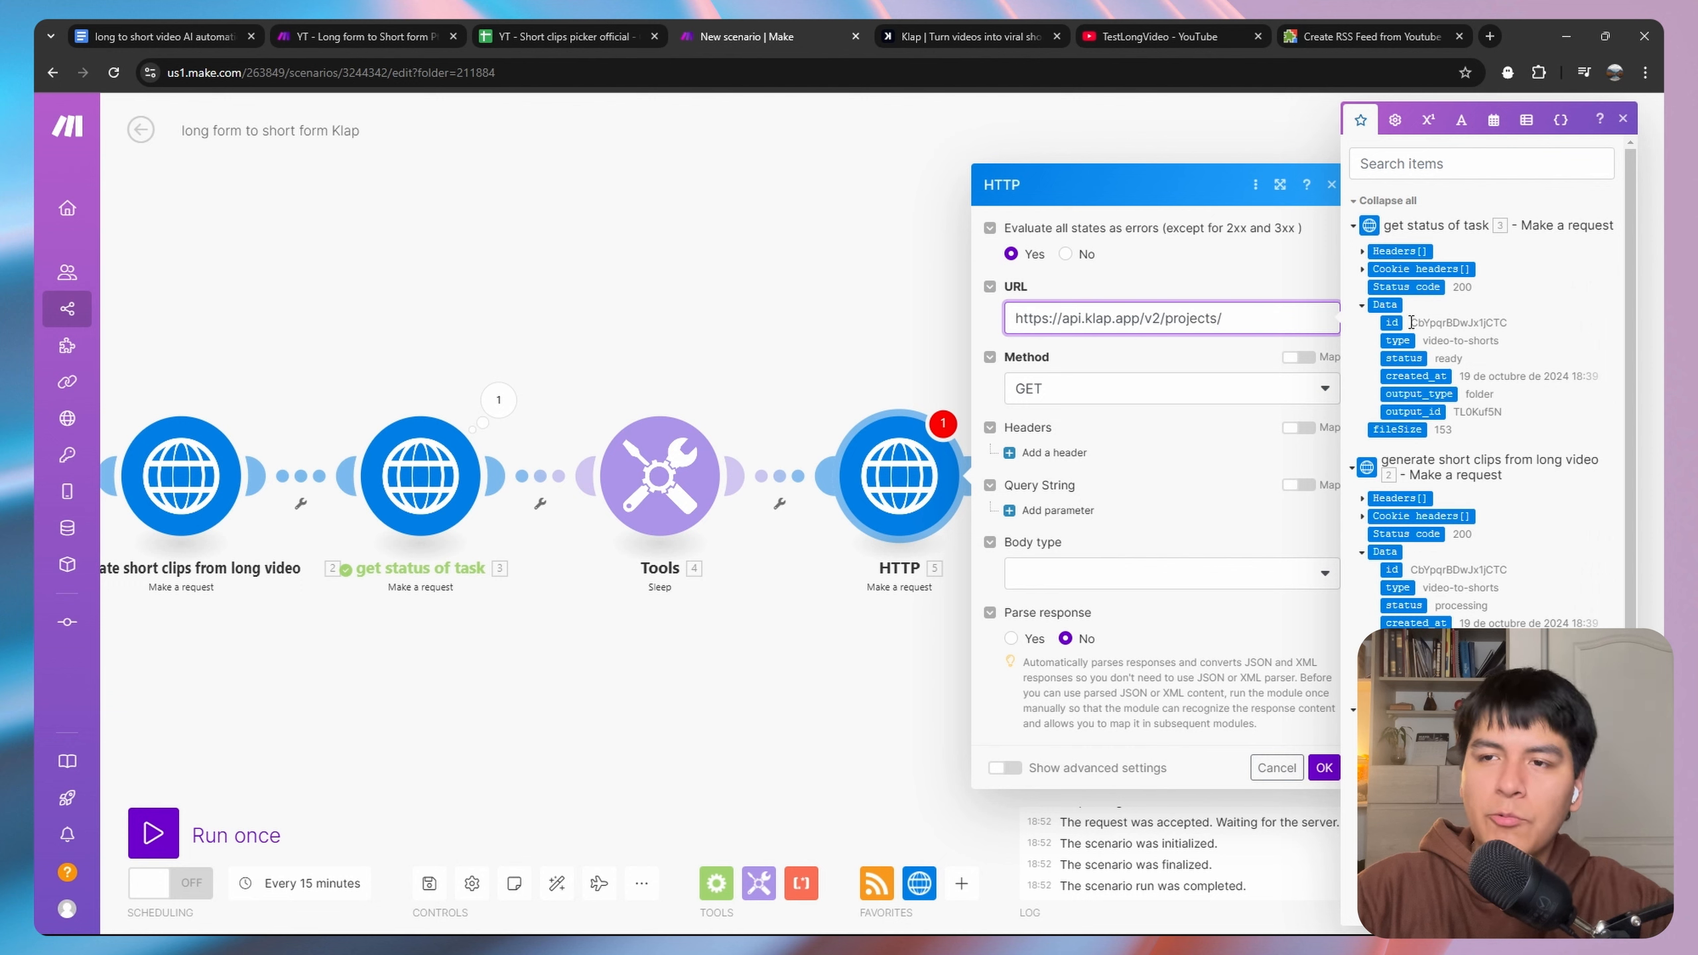
click(1412, 411)
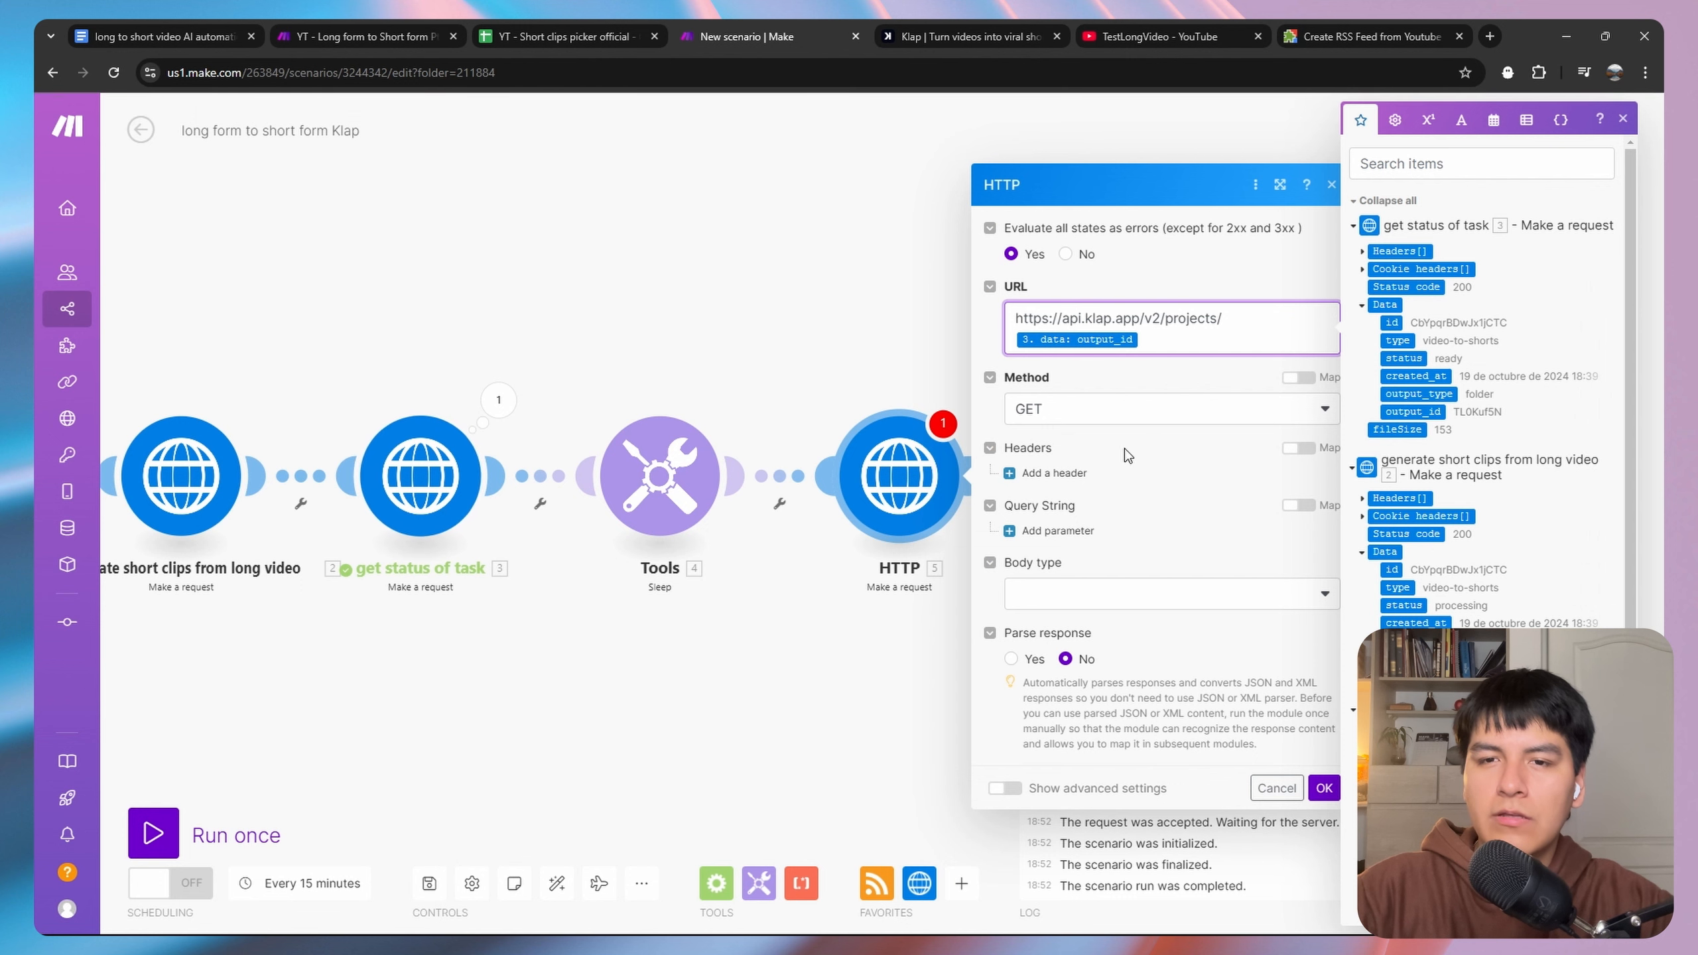
Add an Authorization header containing the API key, set Parse response to Yes, and save the new HTTP module.
click(1052, 473)
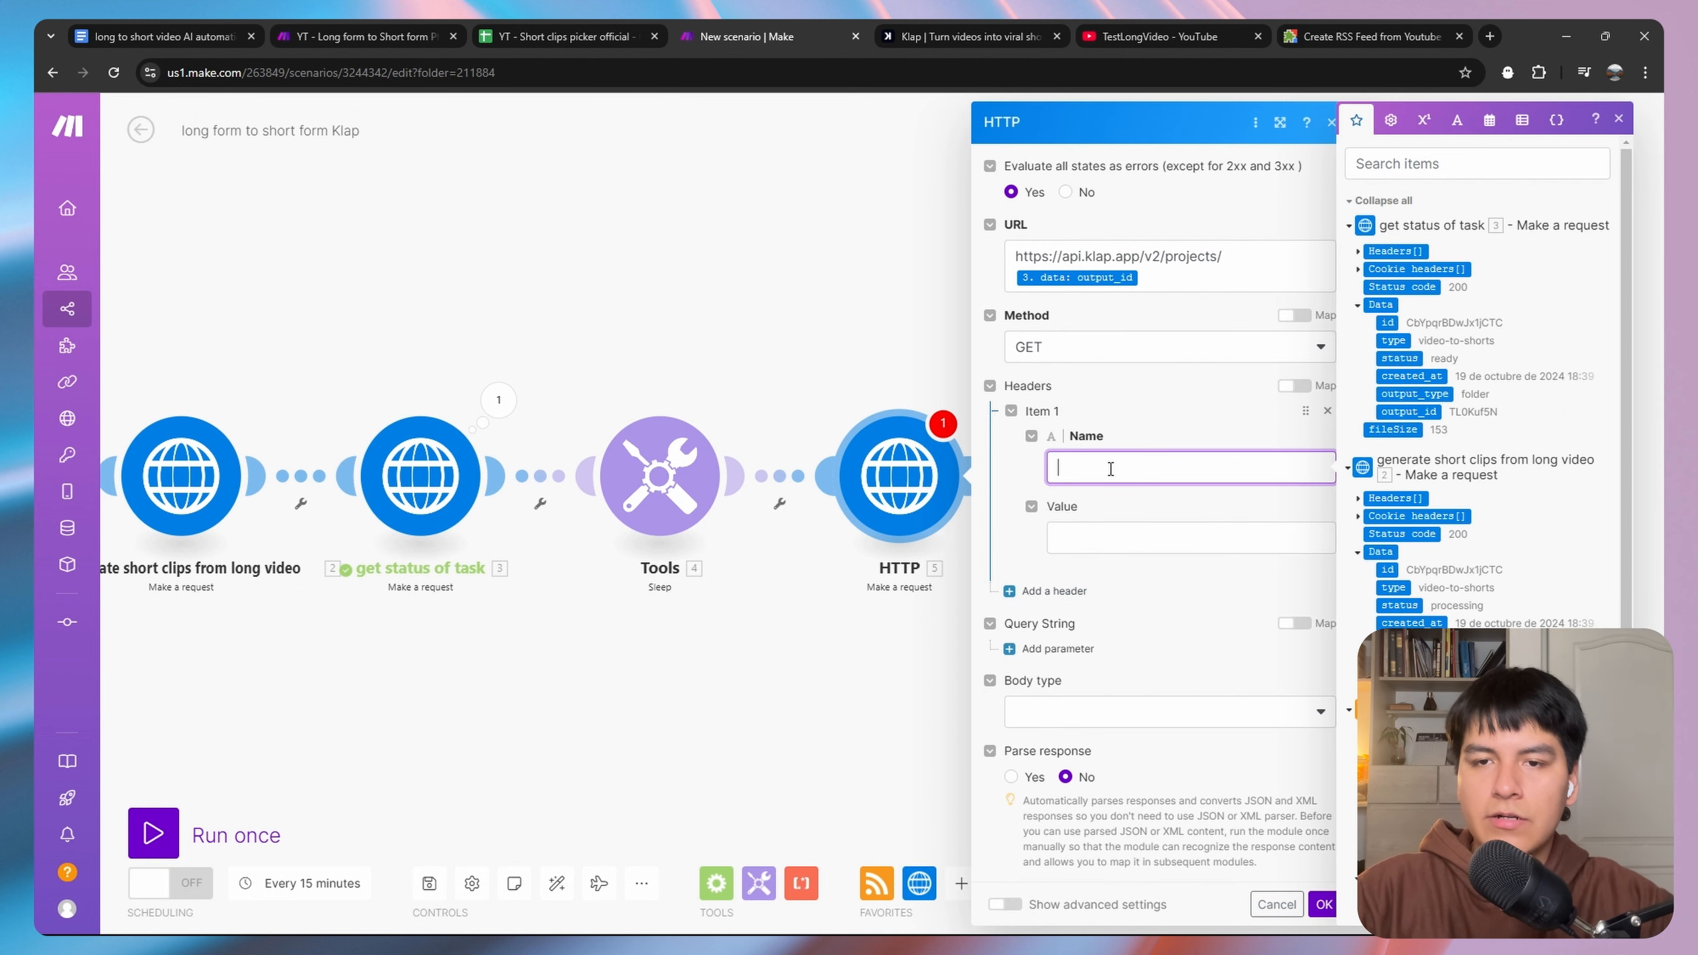
text(Authorizatio)
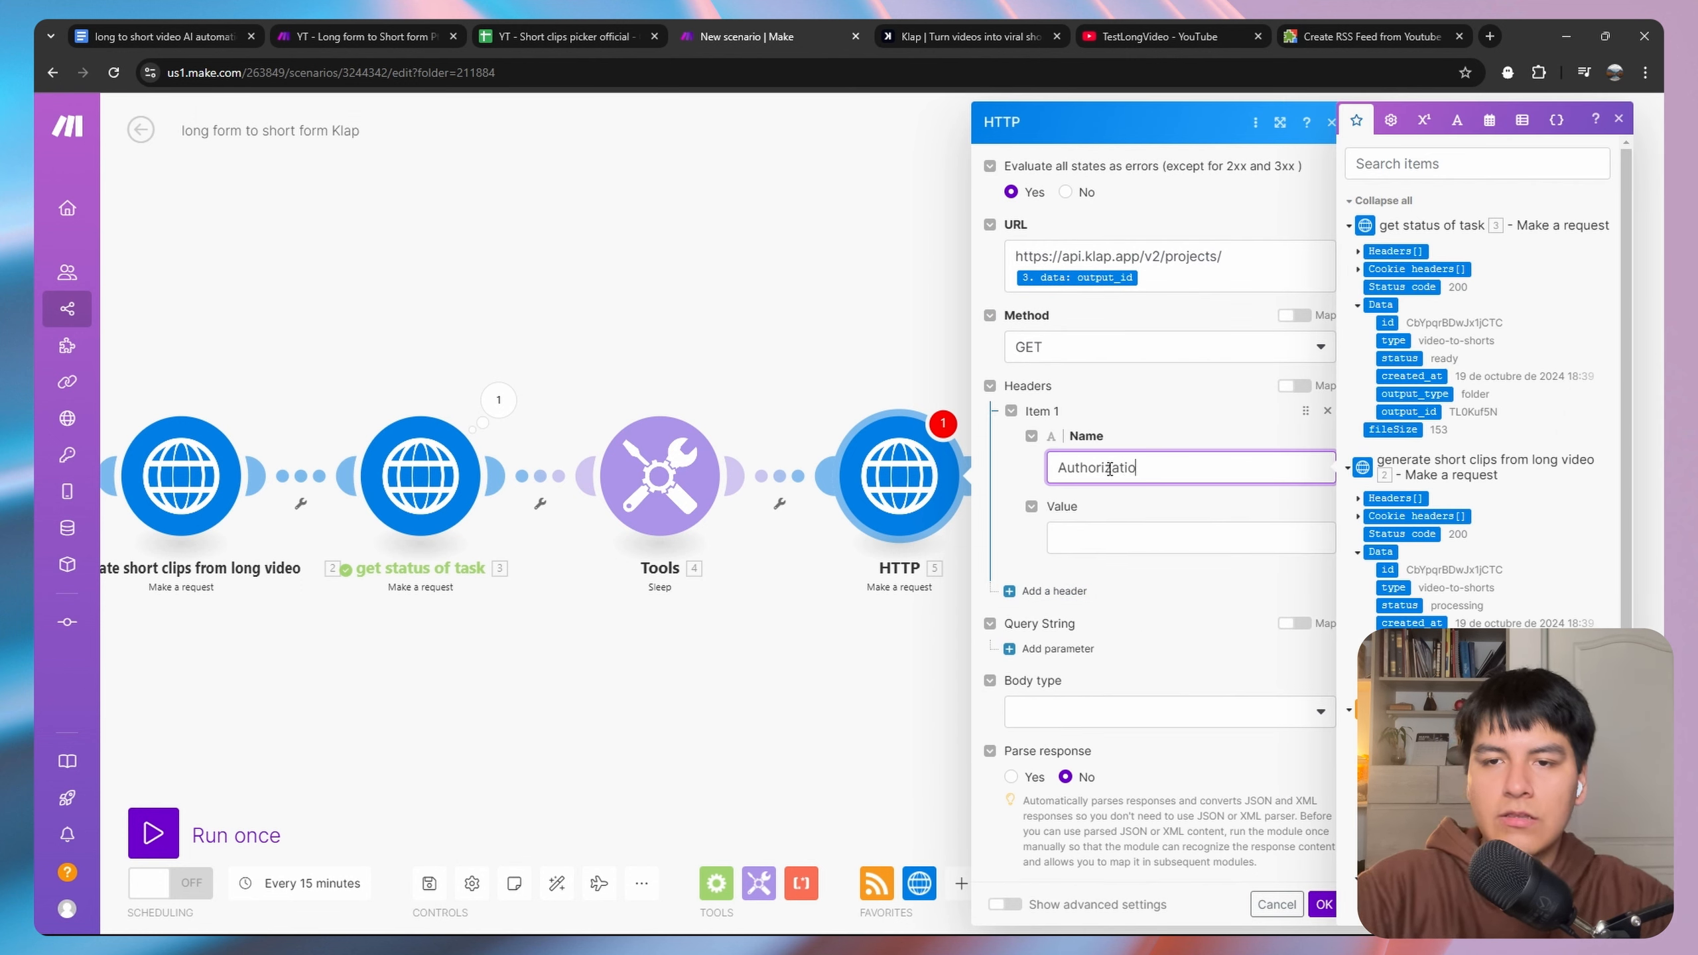
text(n)
key(Tab)
key(ctrl+v)
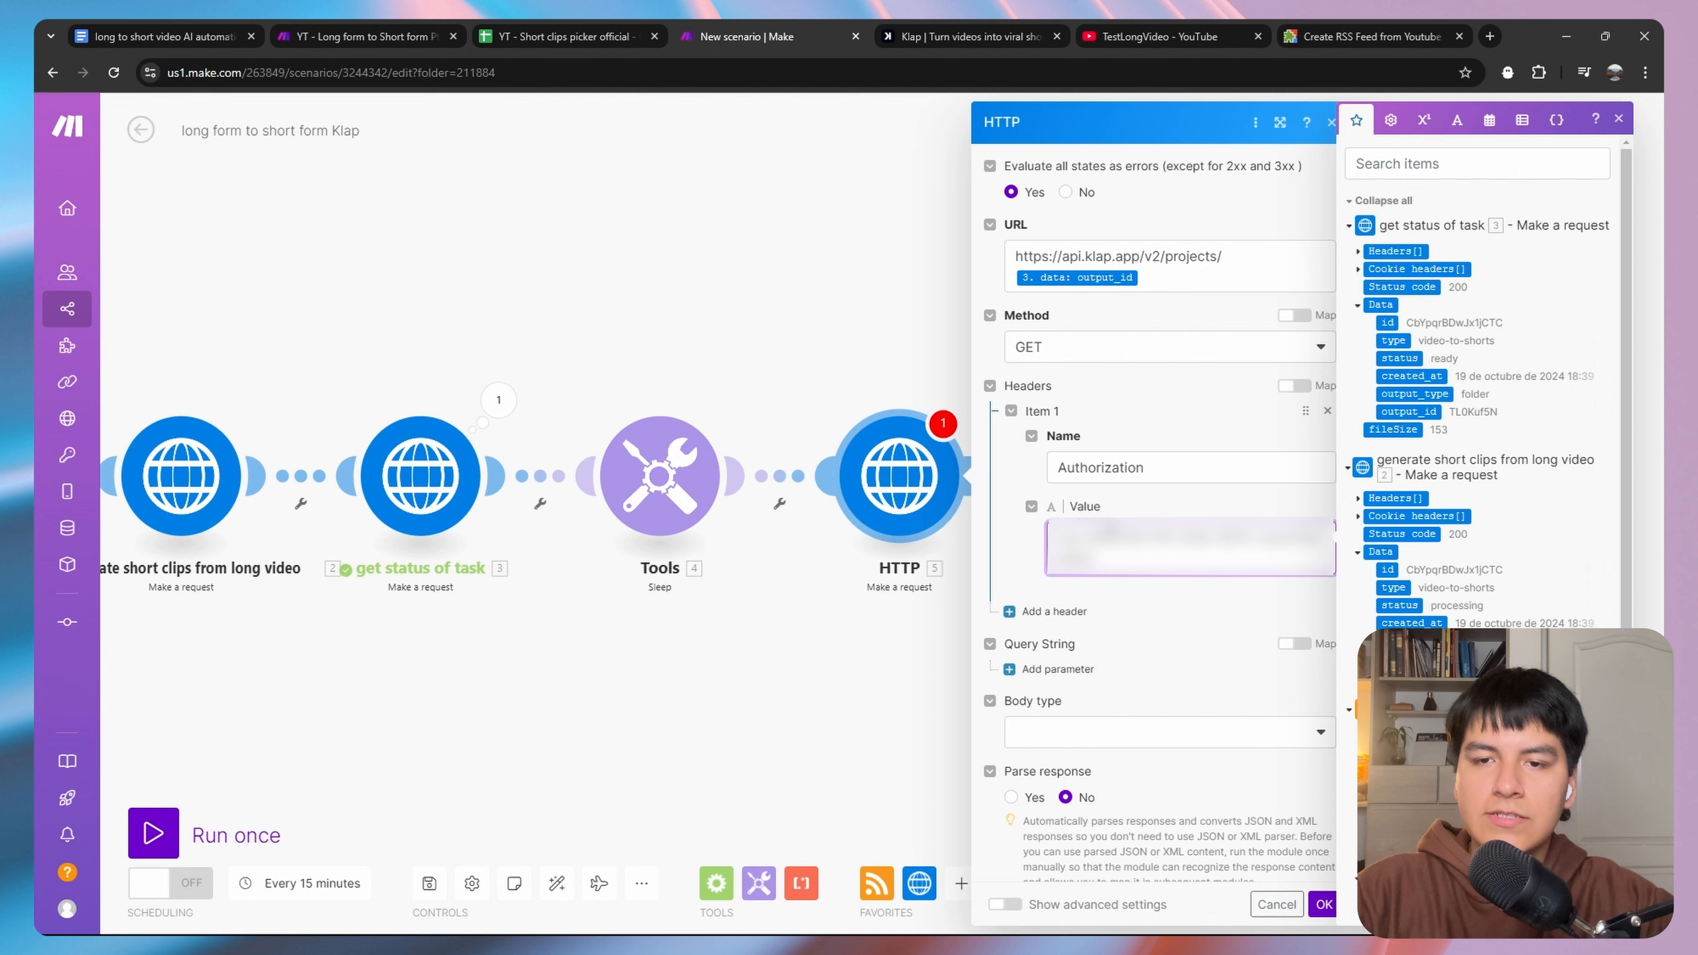
click(1157, 652)
click(1010, 797)
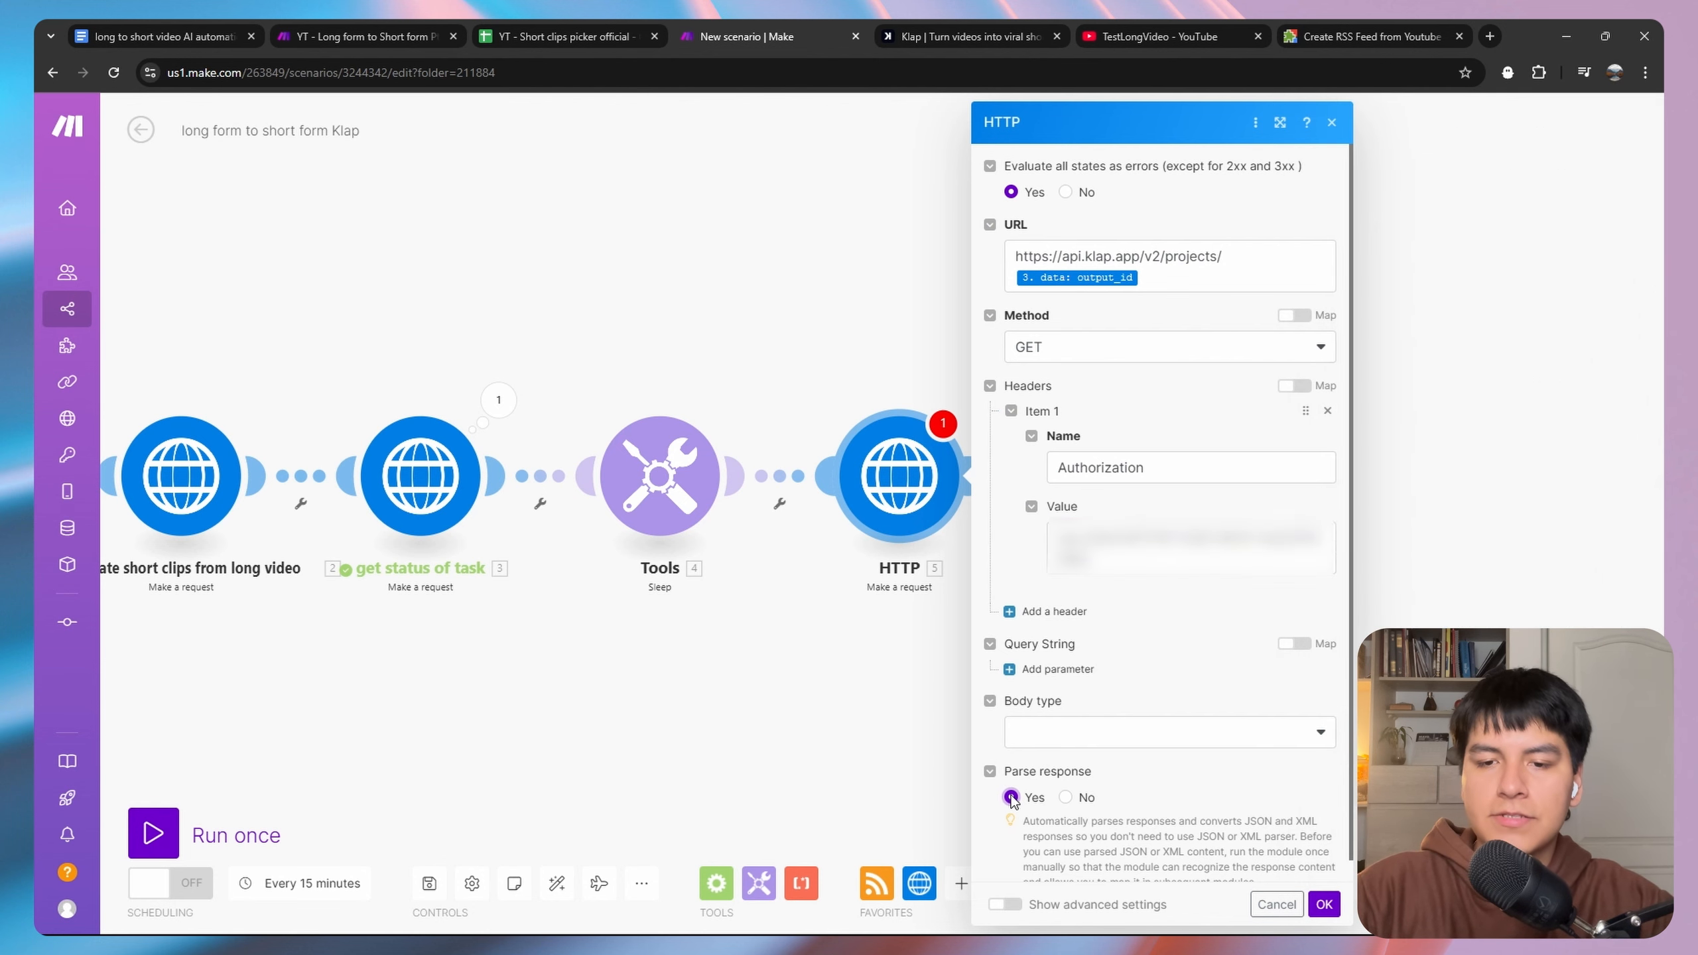
click(1349, 904)
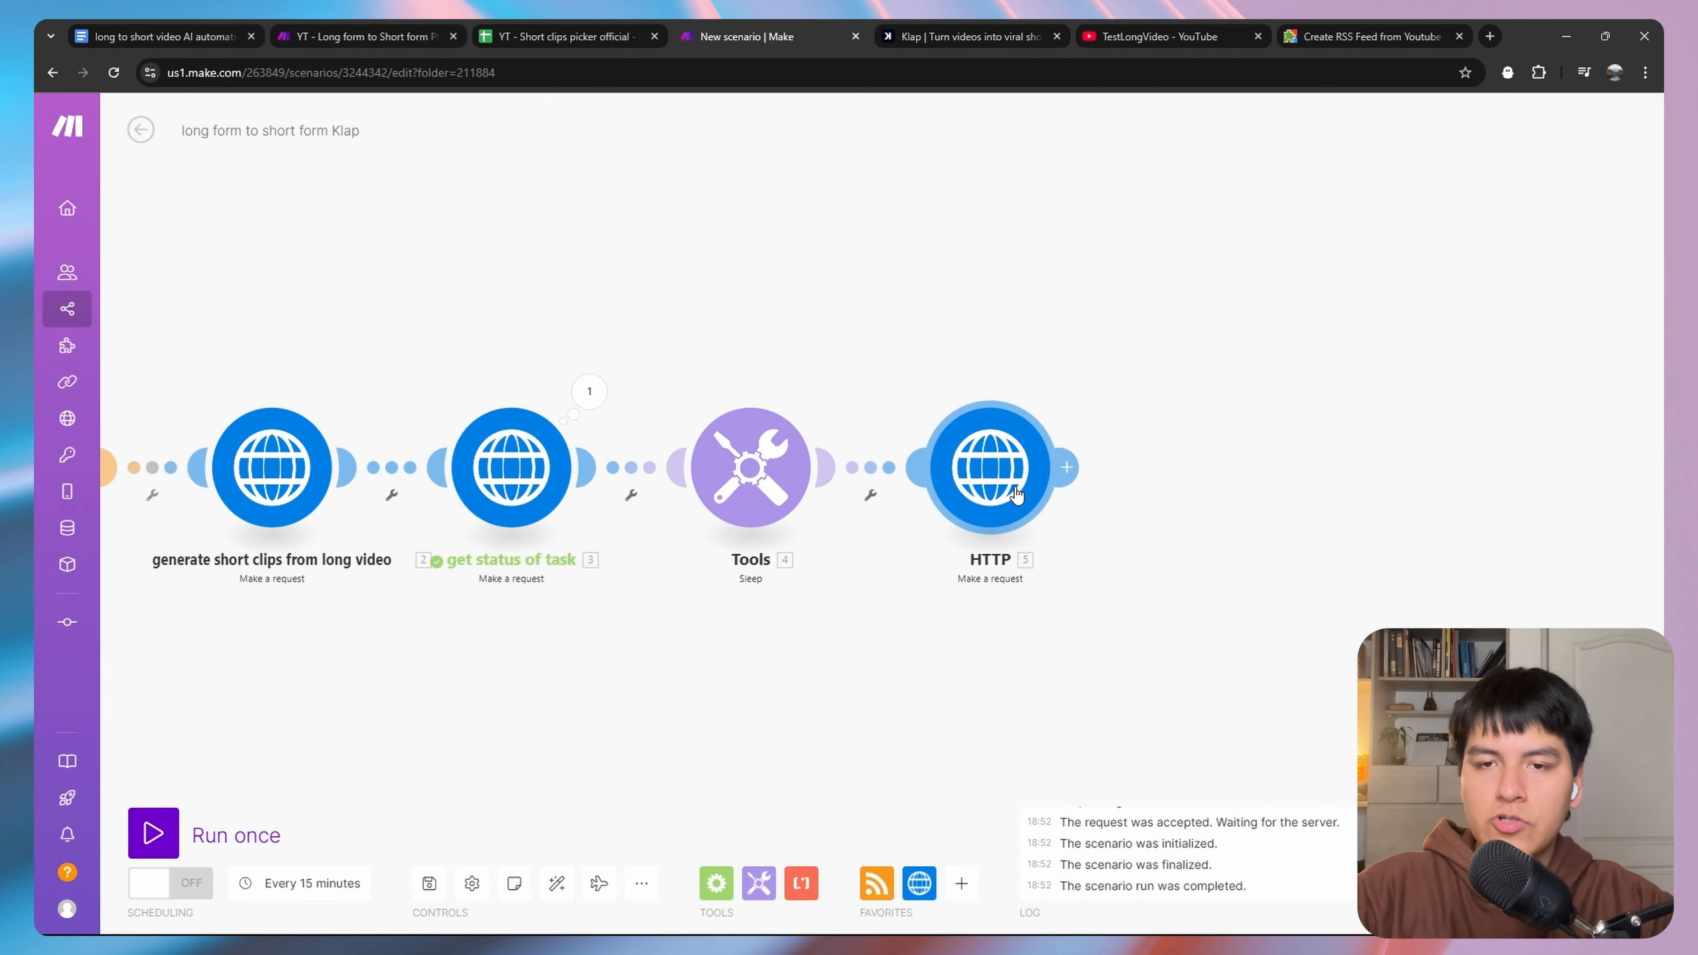
Run the new HTTP module alone with the output_id TL0Kuf5N copied from the Notepad note.
right_click(998, 473)
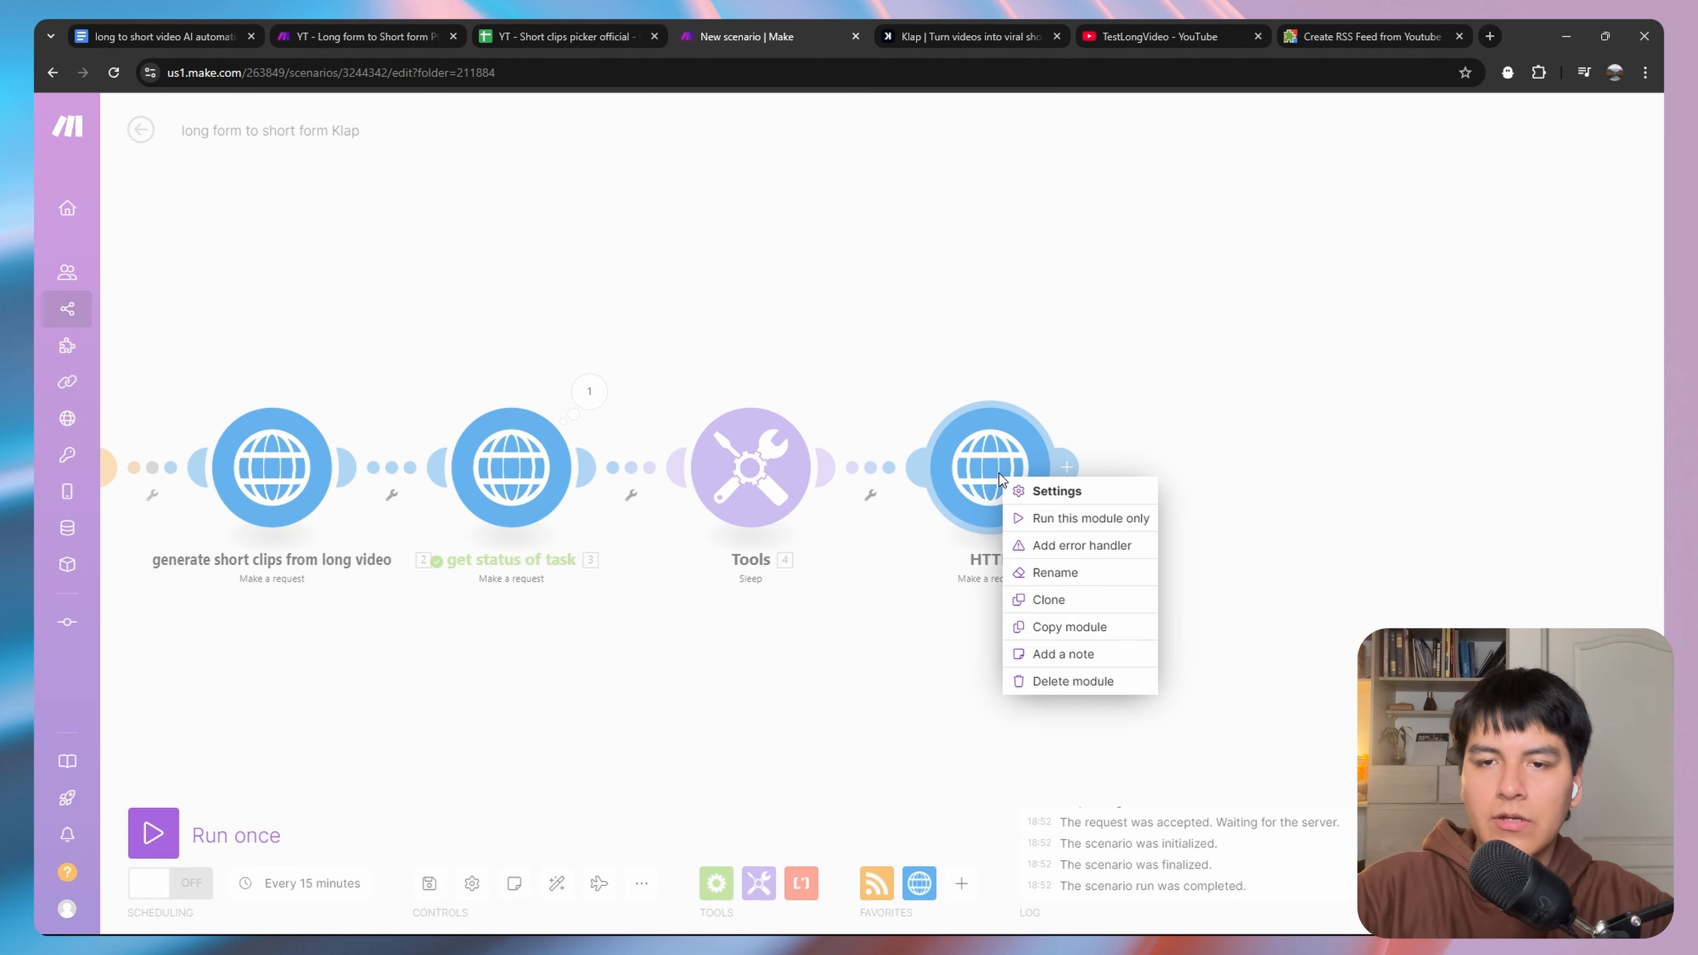
click(1048, 519)
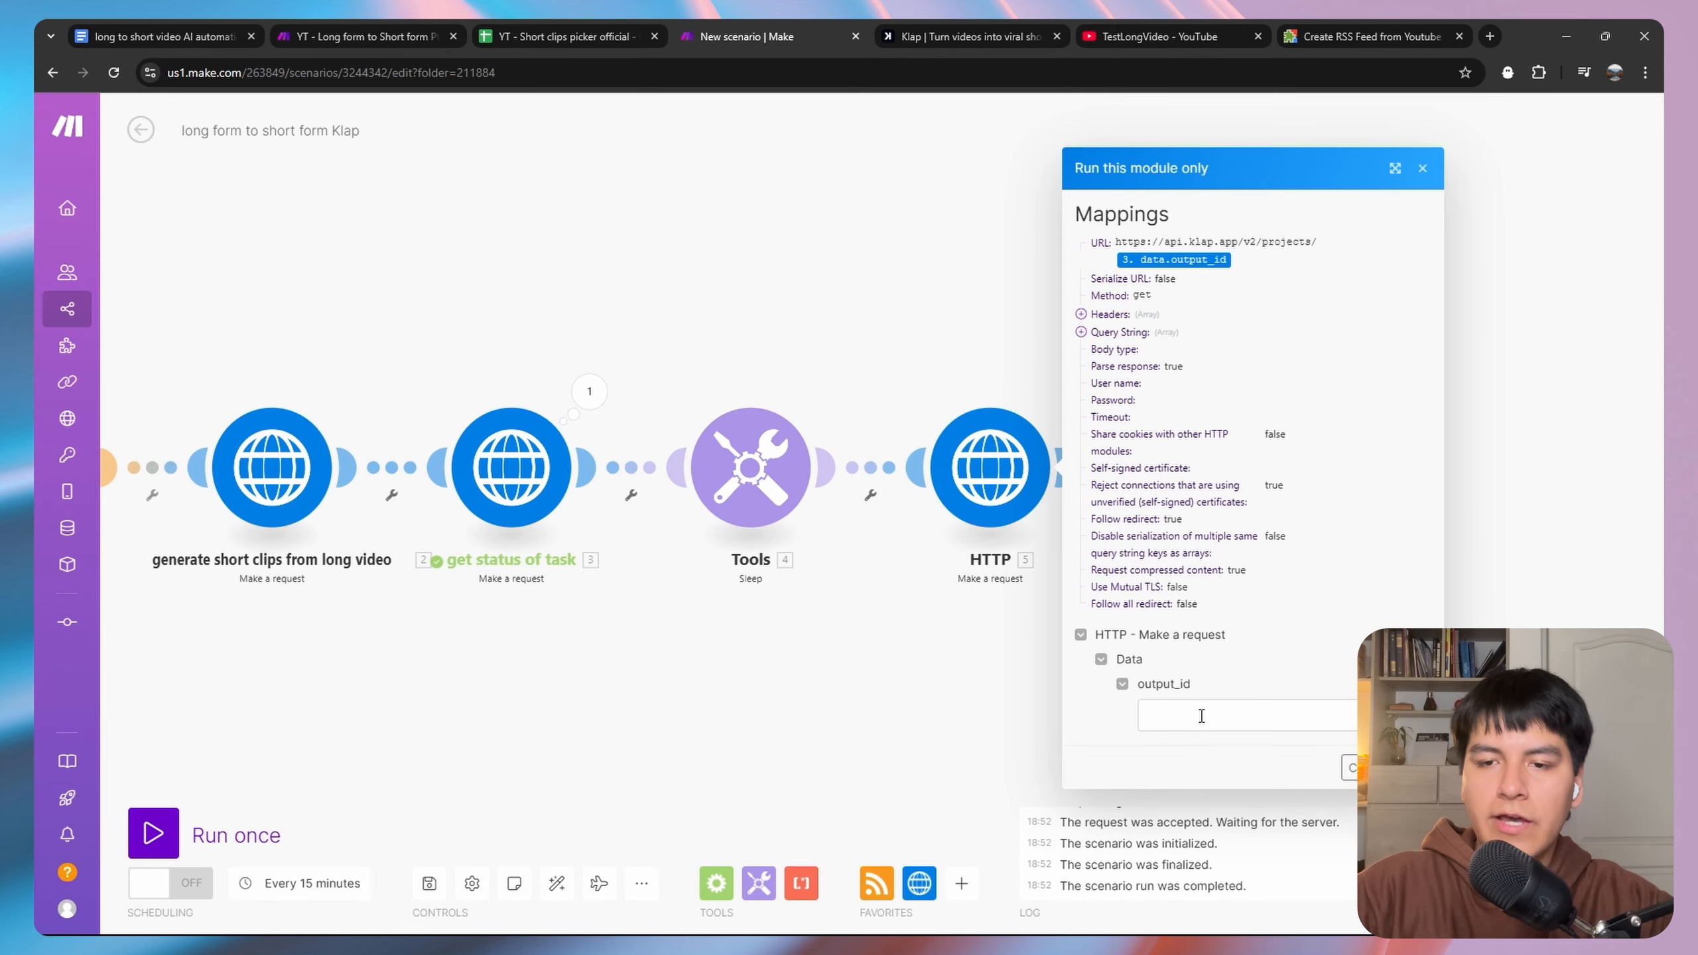
click(1201, 715)
key(super)
click(513, 927)
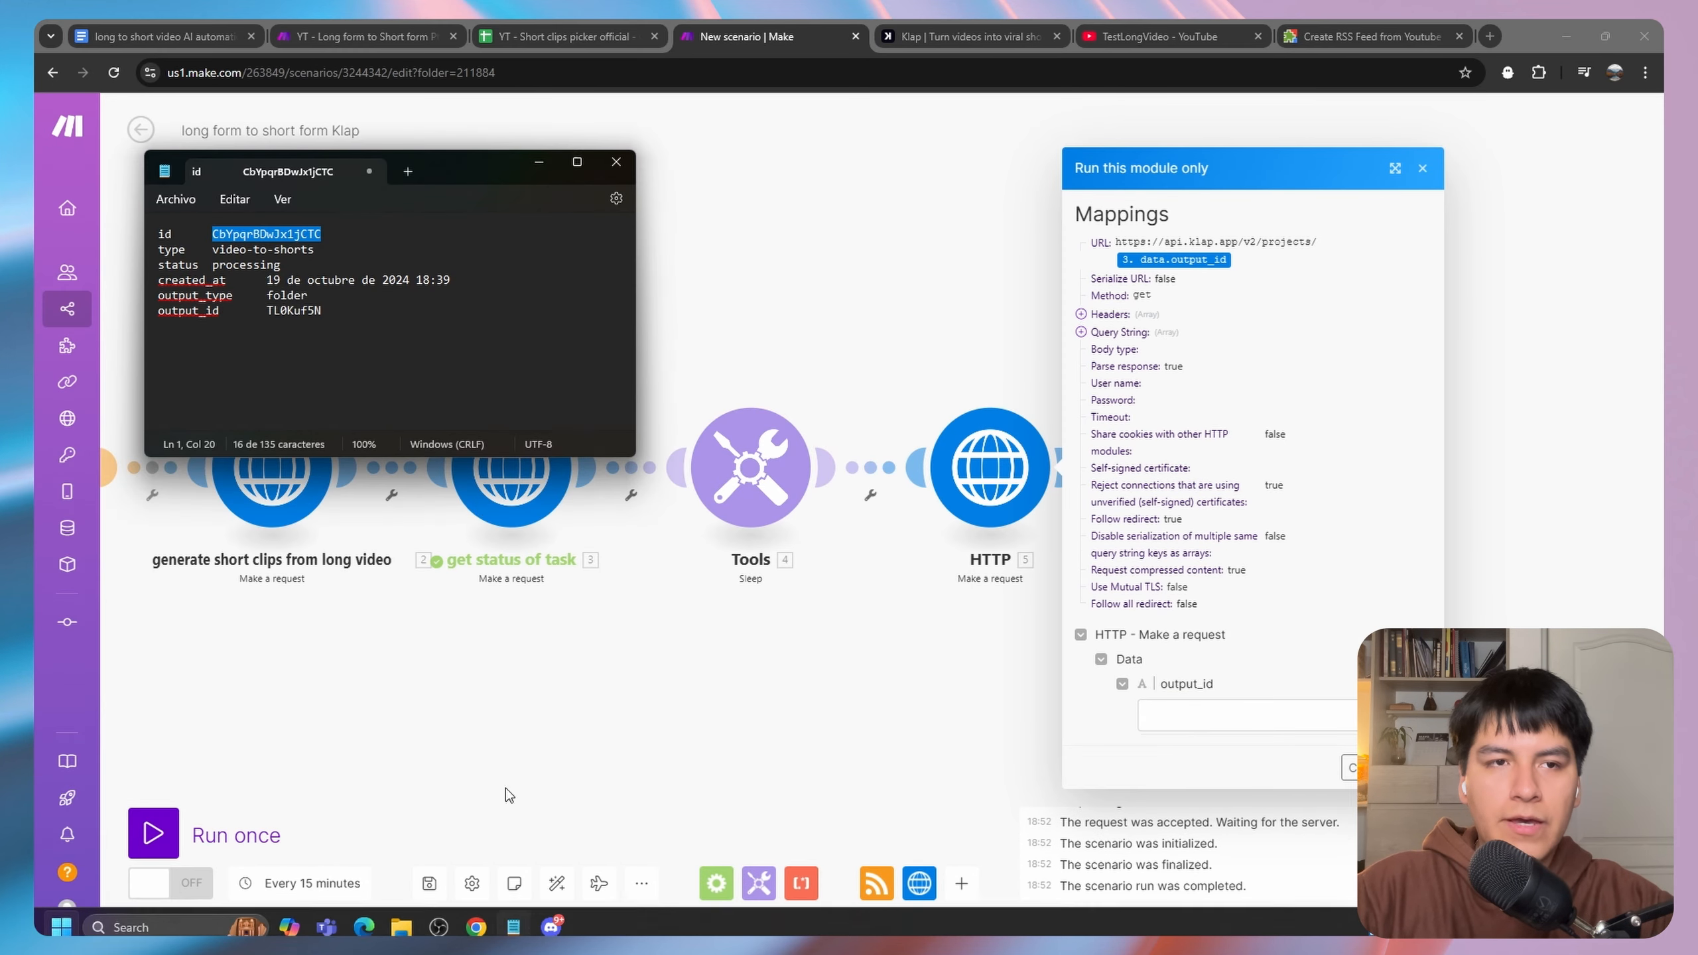
click(289, 297)
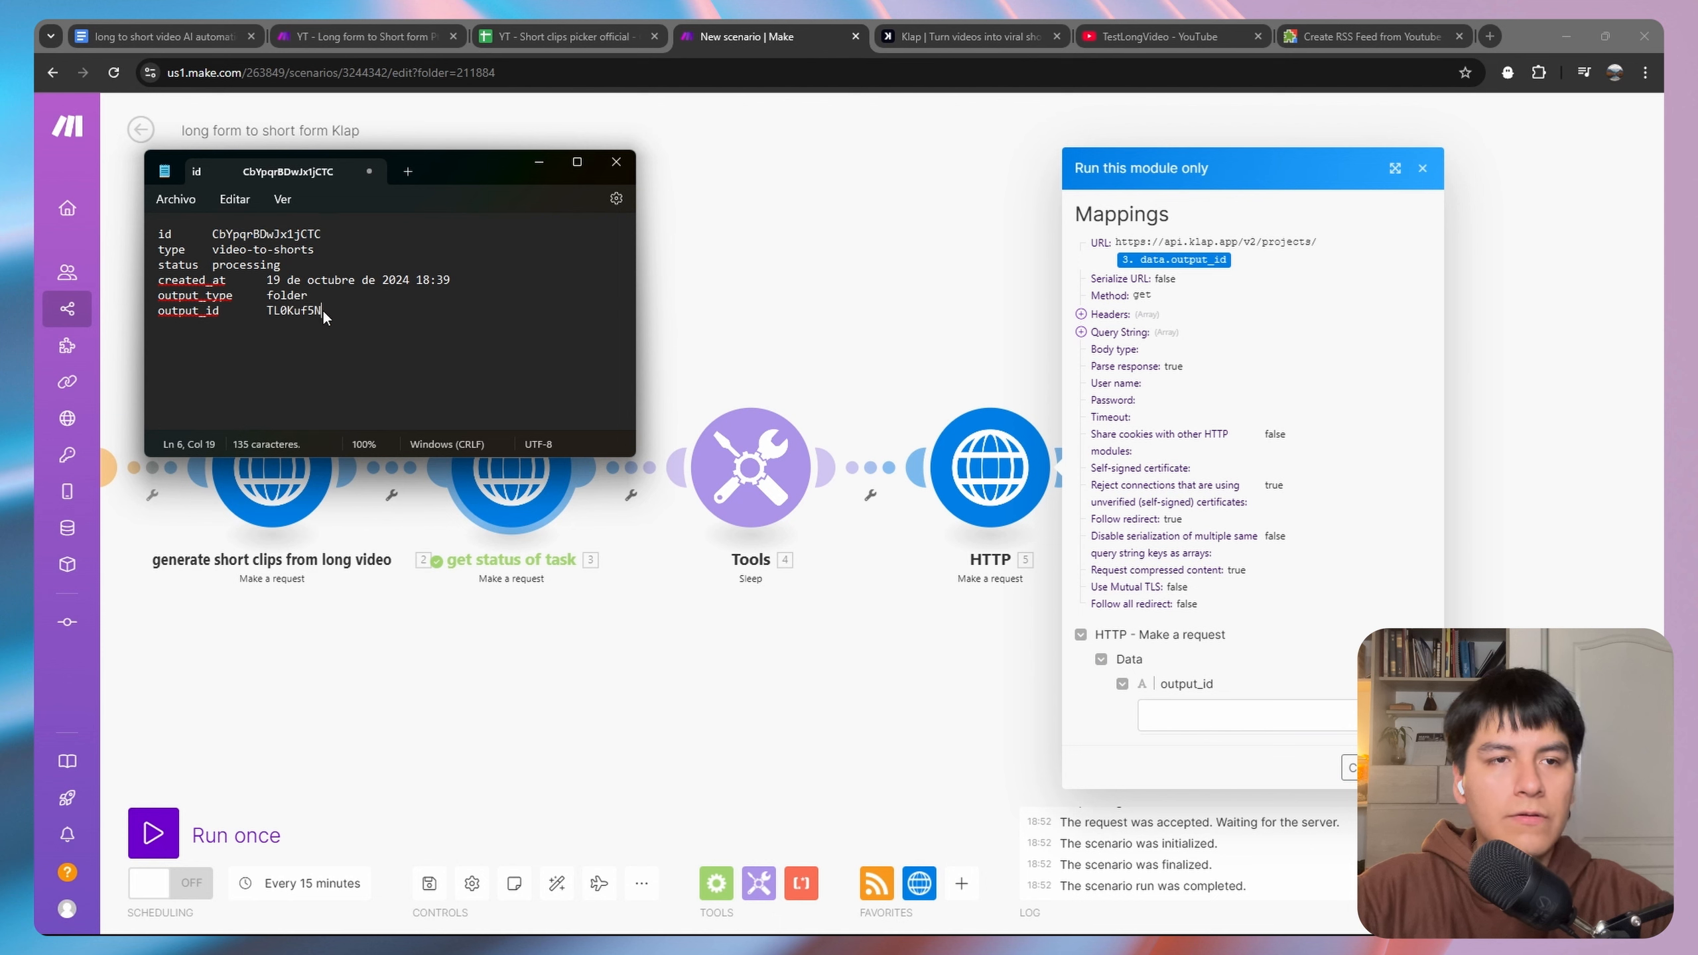
drag(322, 310, 268, 312)
key(ctrl+c)
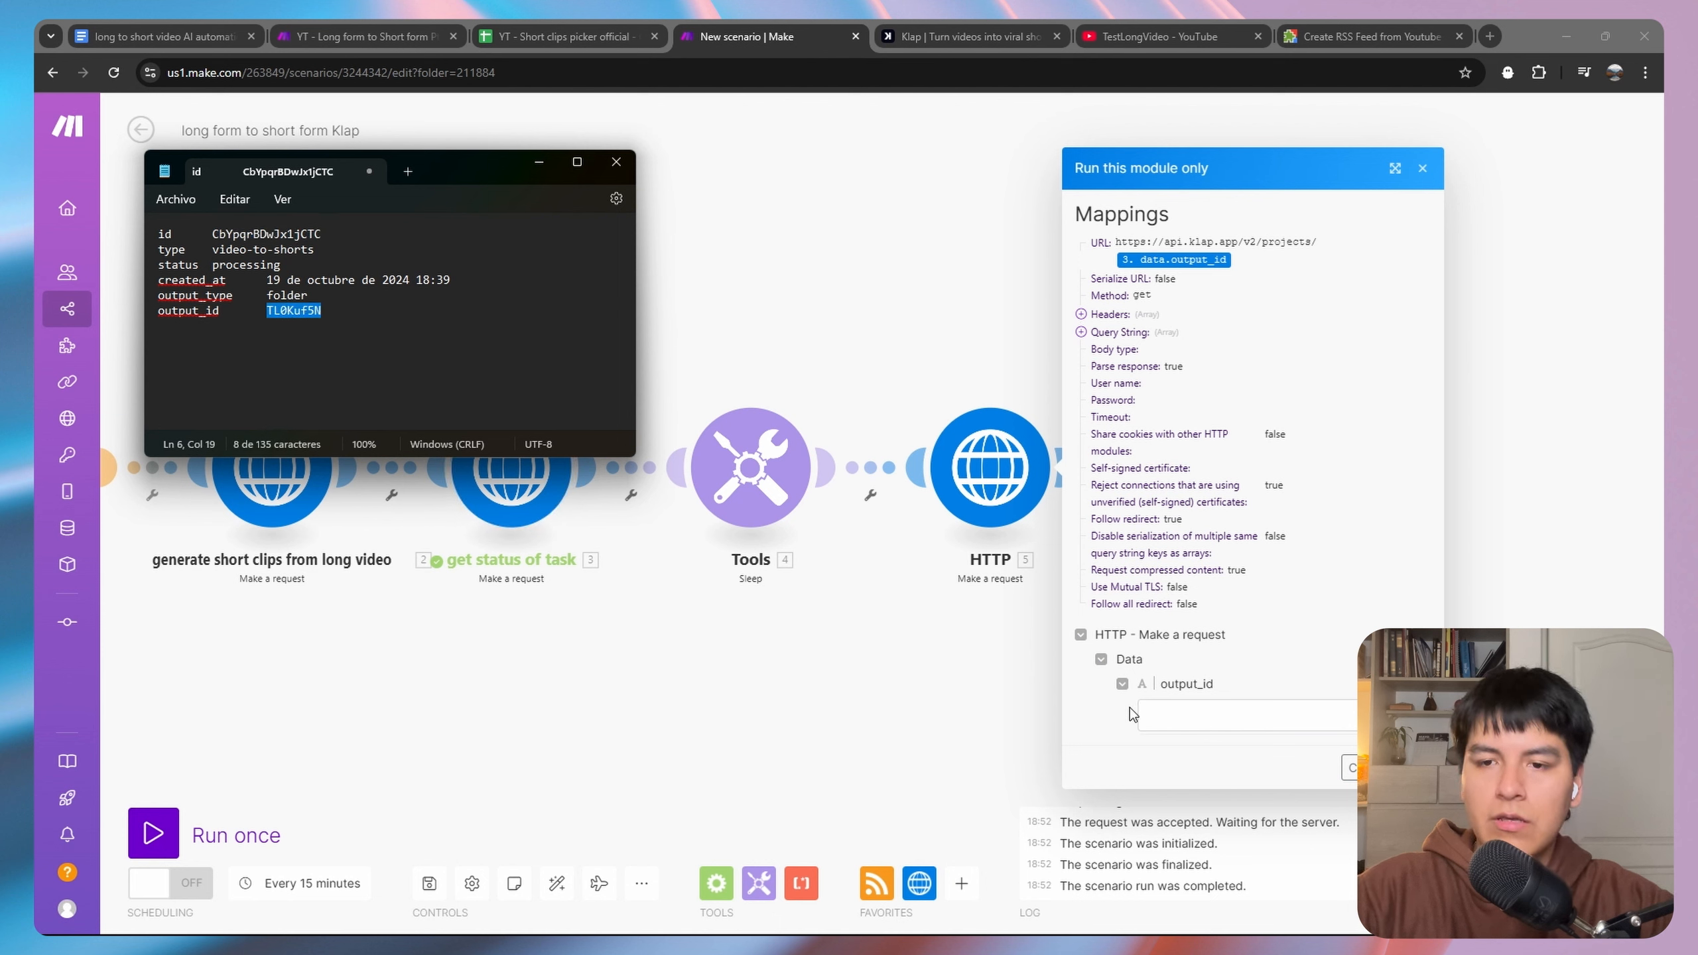
click(1182, 713)
key(ctrl+v)
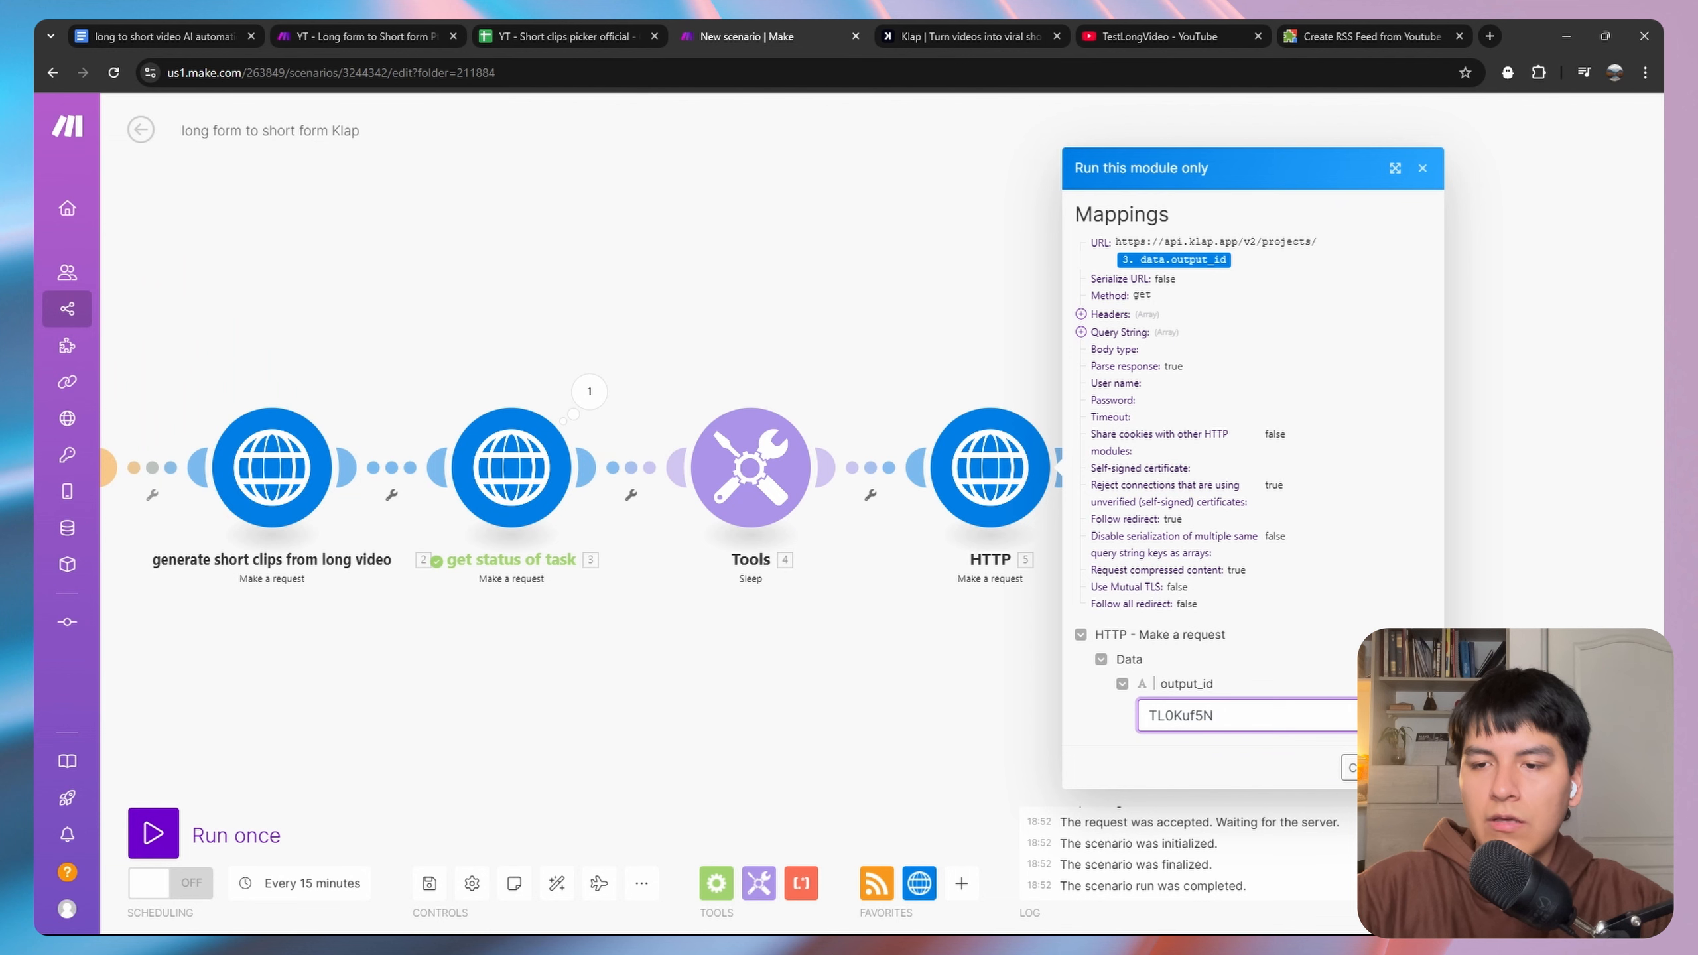
click(1414, 767)
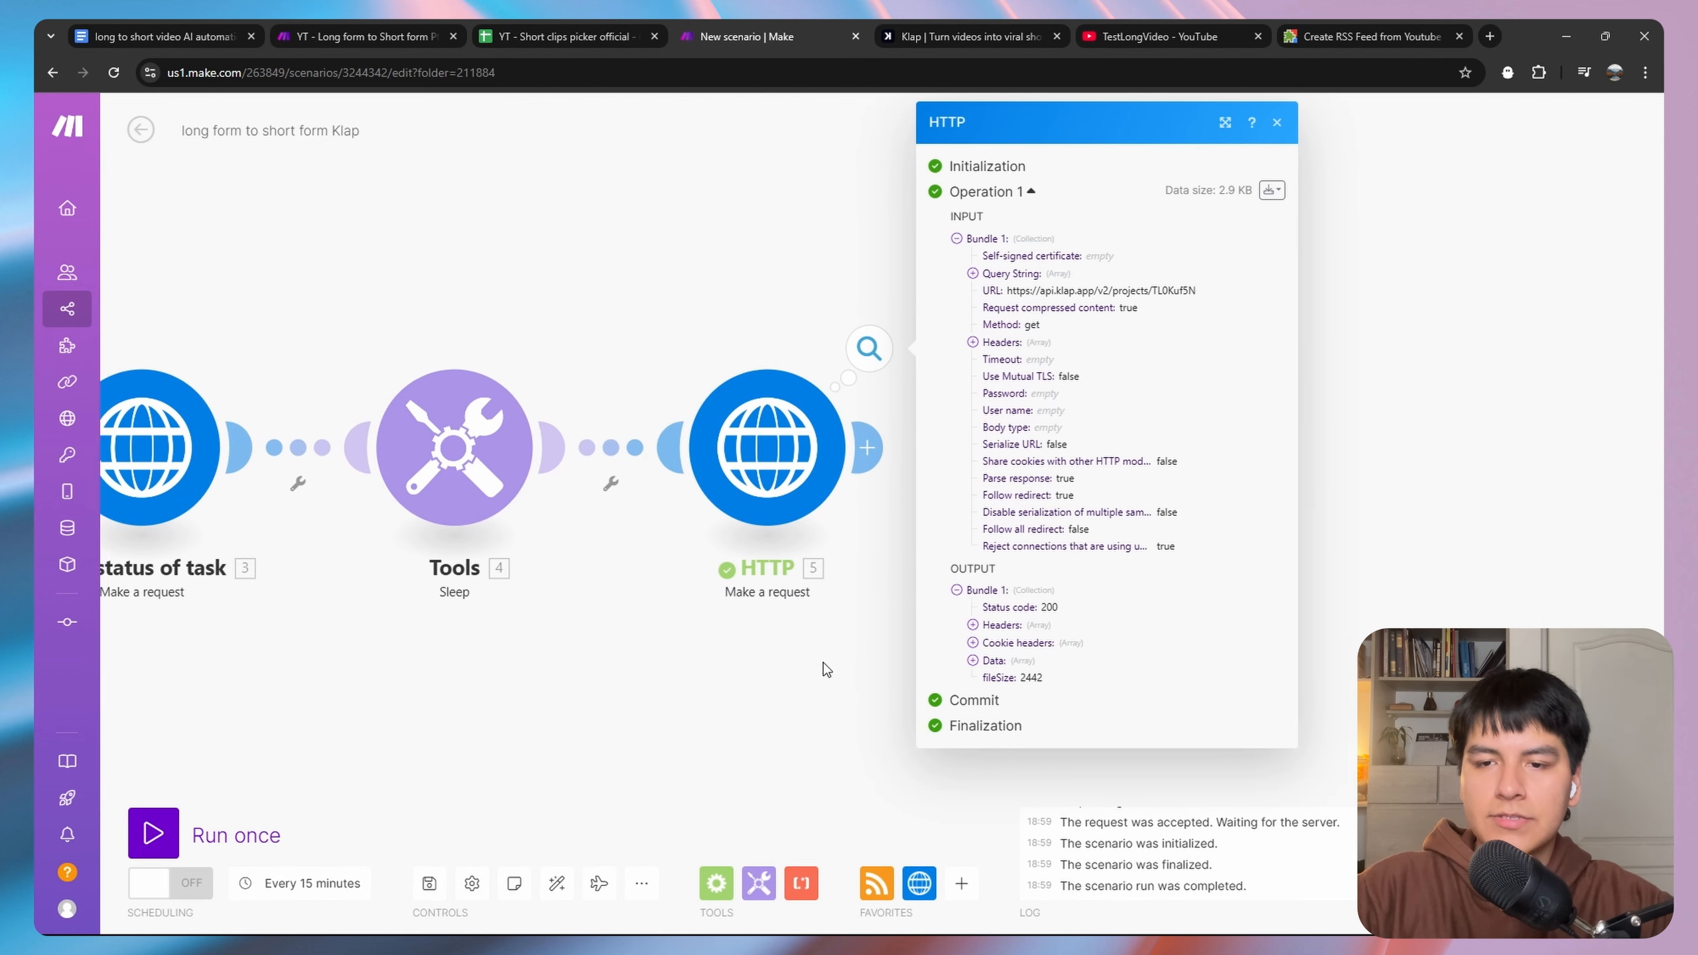
Expand Data in the last HTTP module's output and examine each generated clip's name, virality score and explanation.
click(1017, 662)
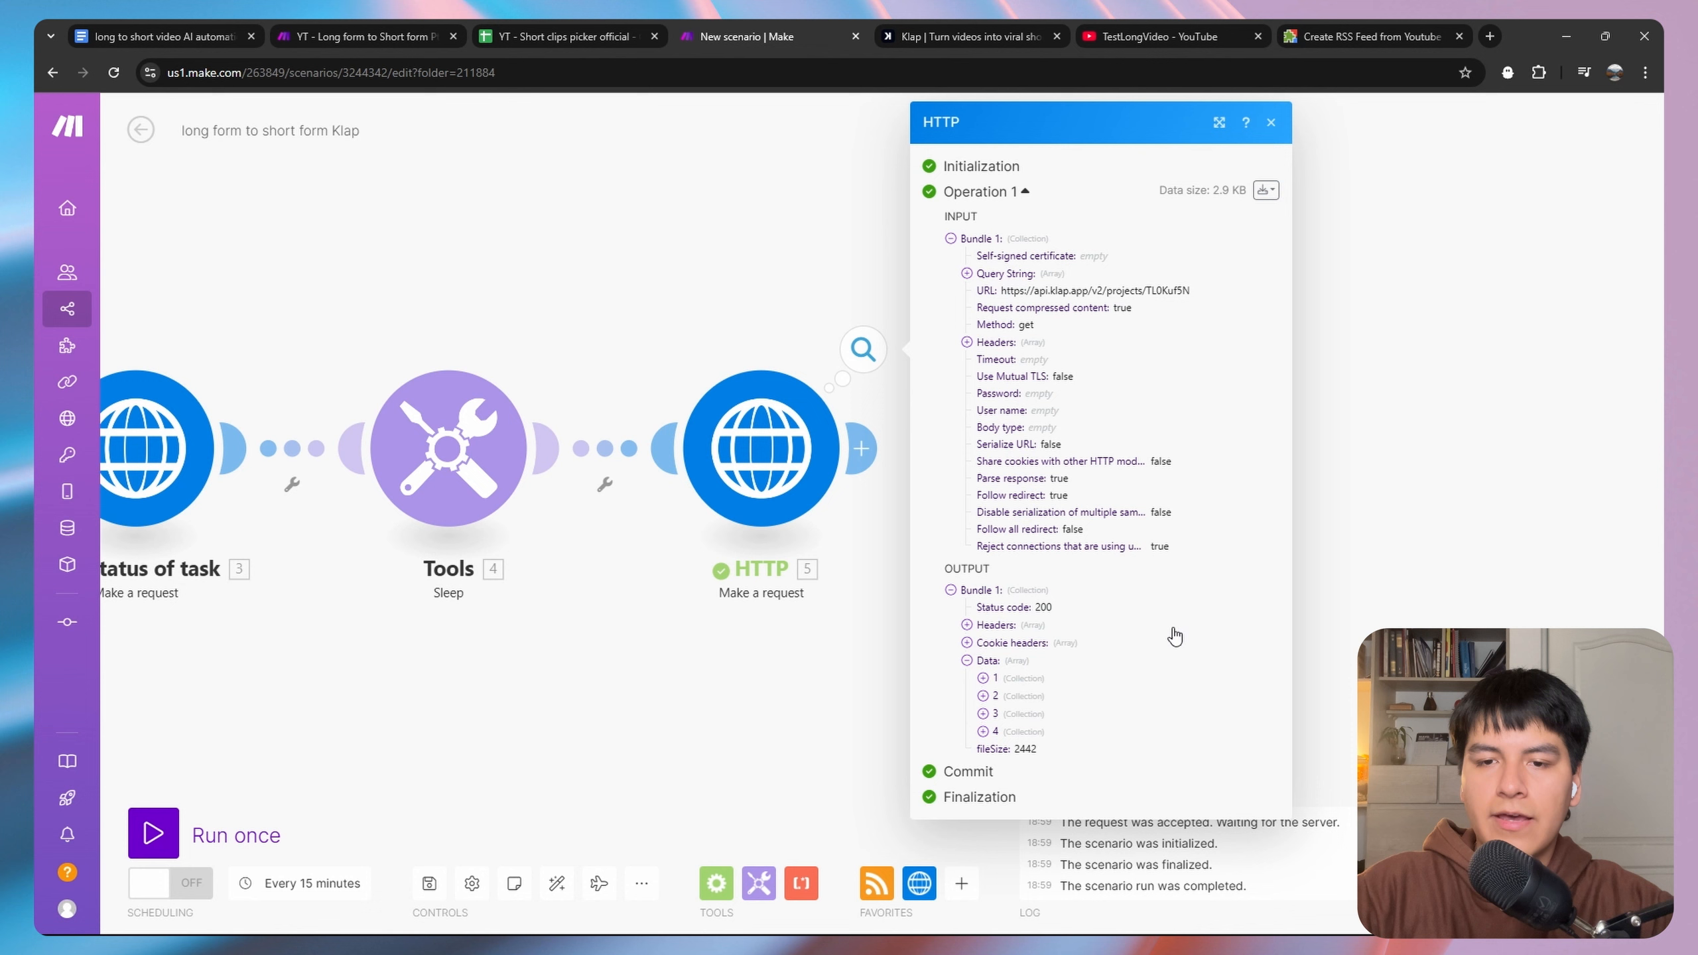
click(1020, 681)
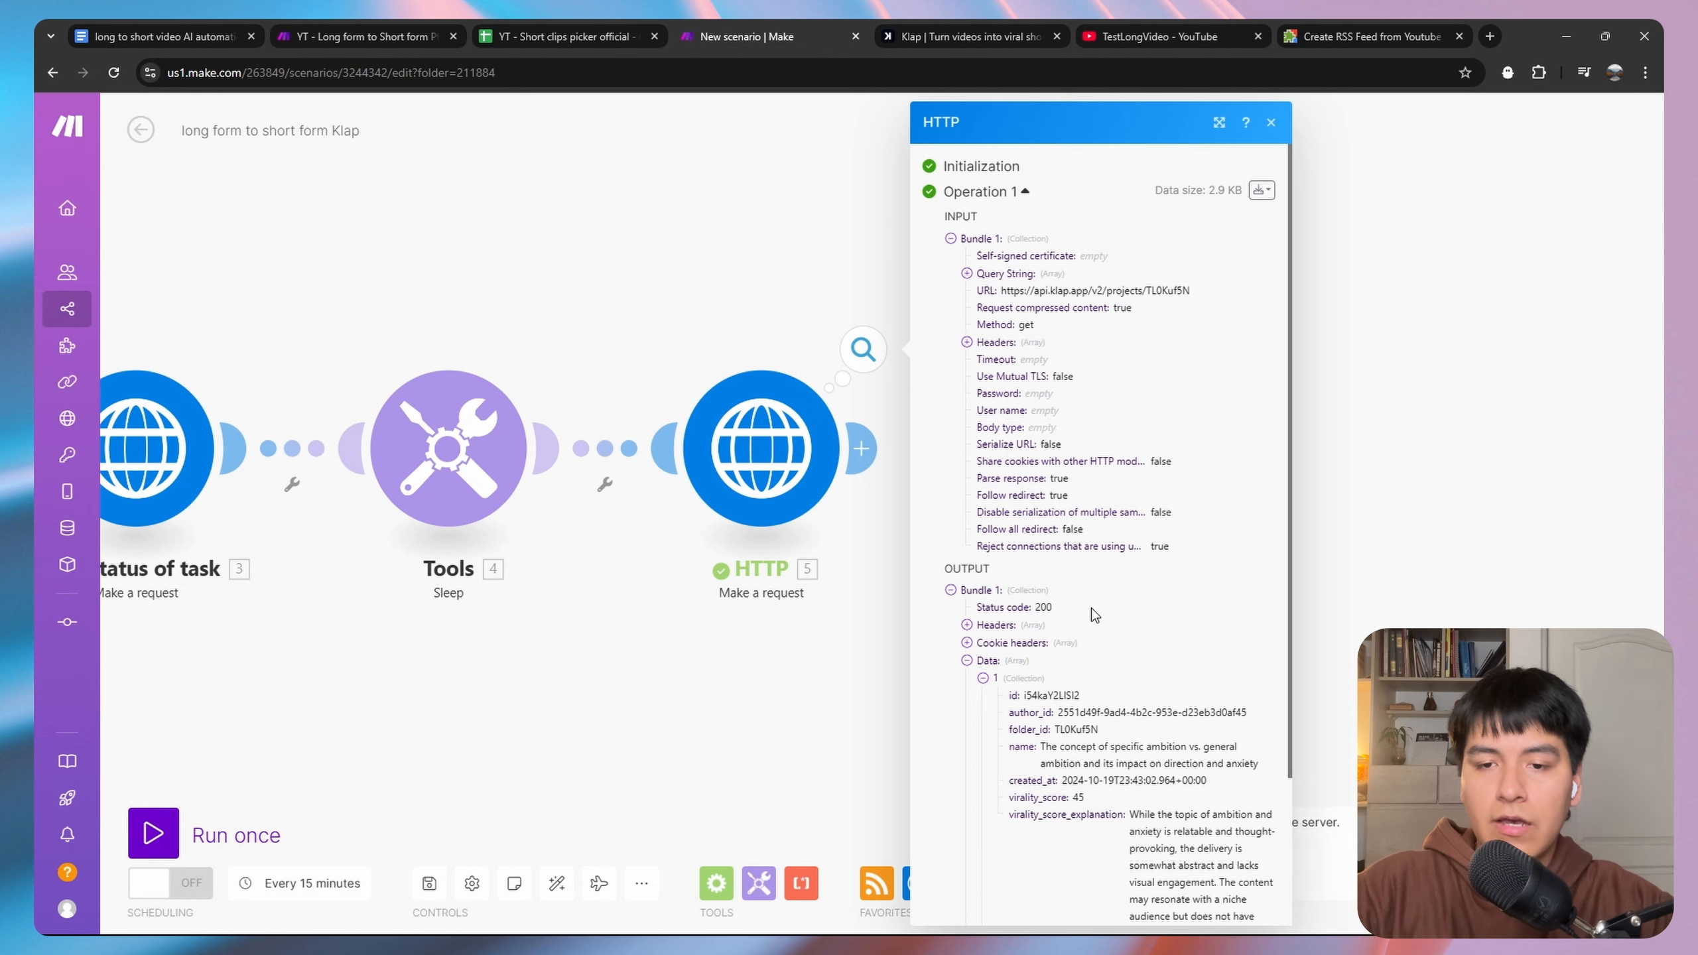
scroll(1095, 613, down, 3)
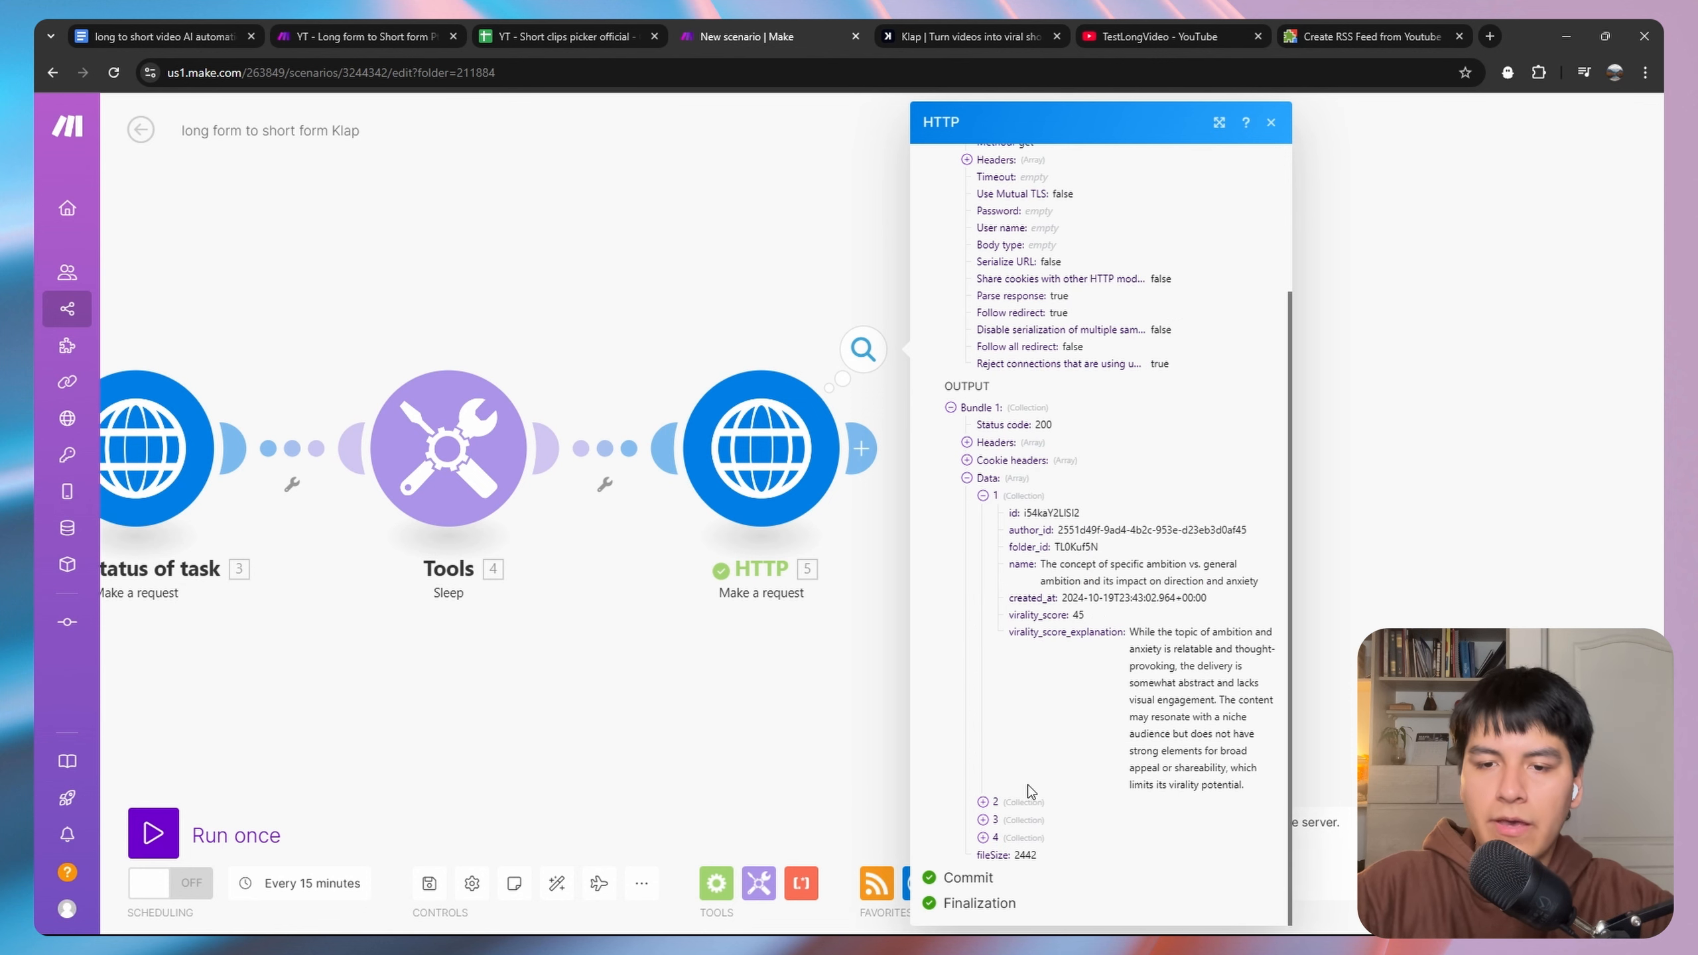
click(1020, 802)
scroll(1023, 802, down, 5)
click(1024, 820)
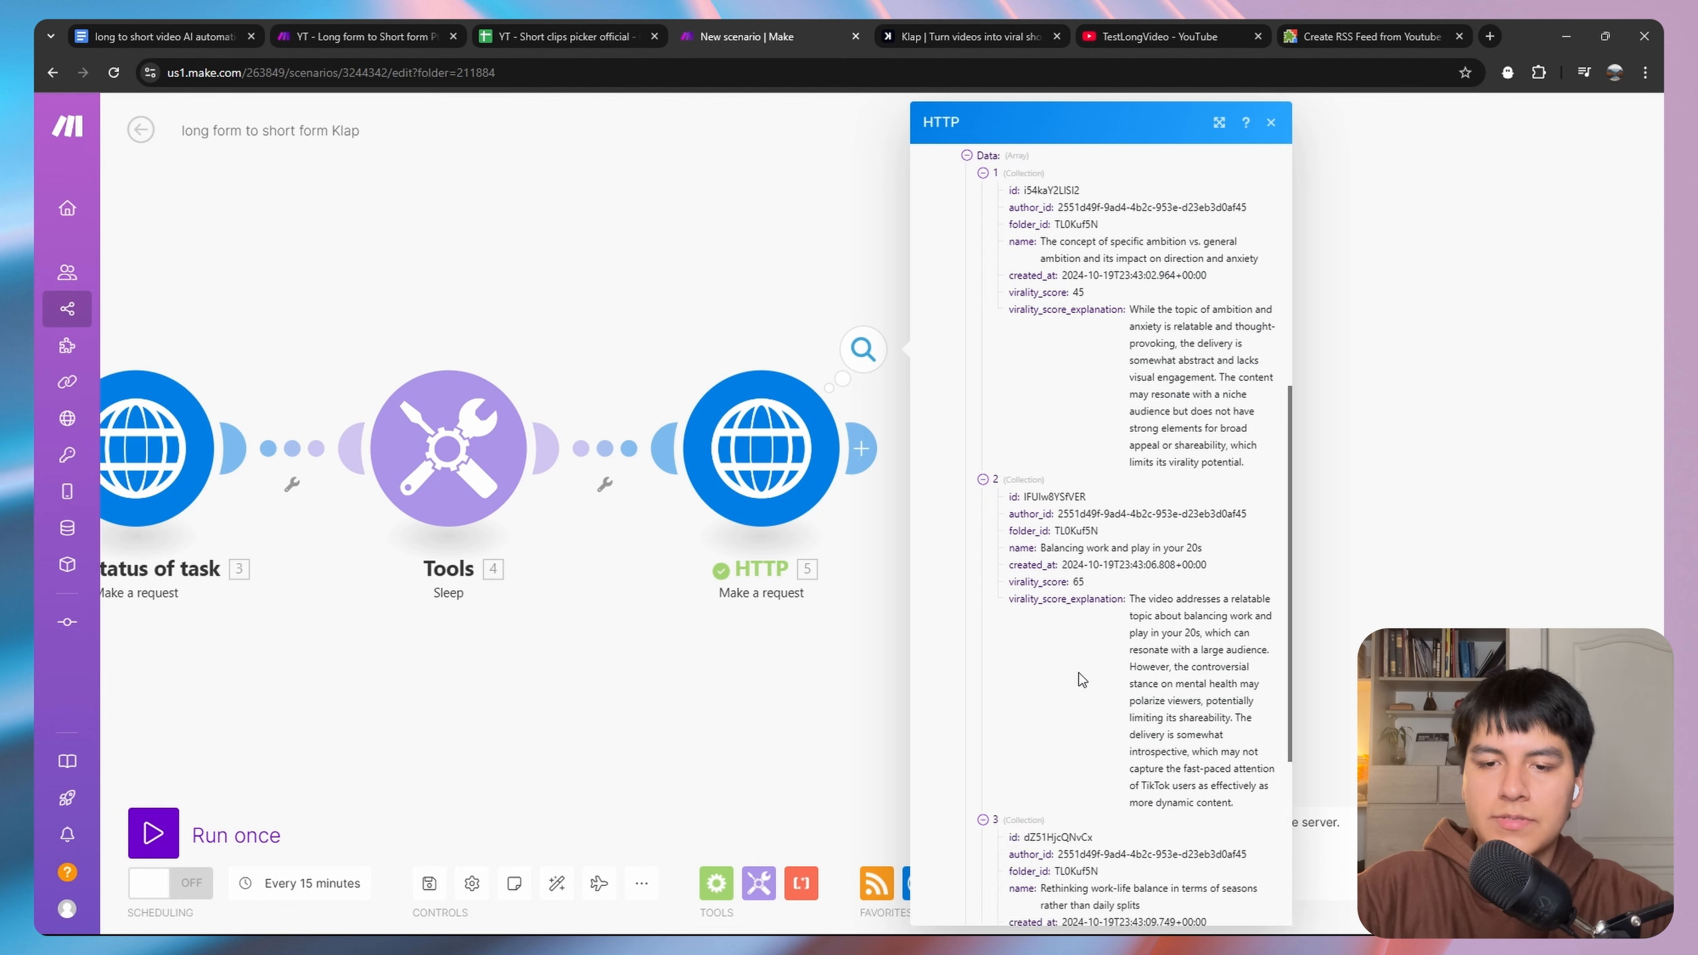
scroll(1023, 826, down, 5)
scroll(1063, 468, up, 10)
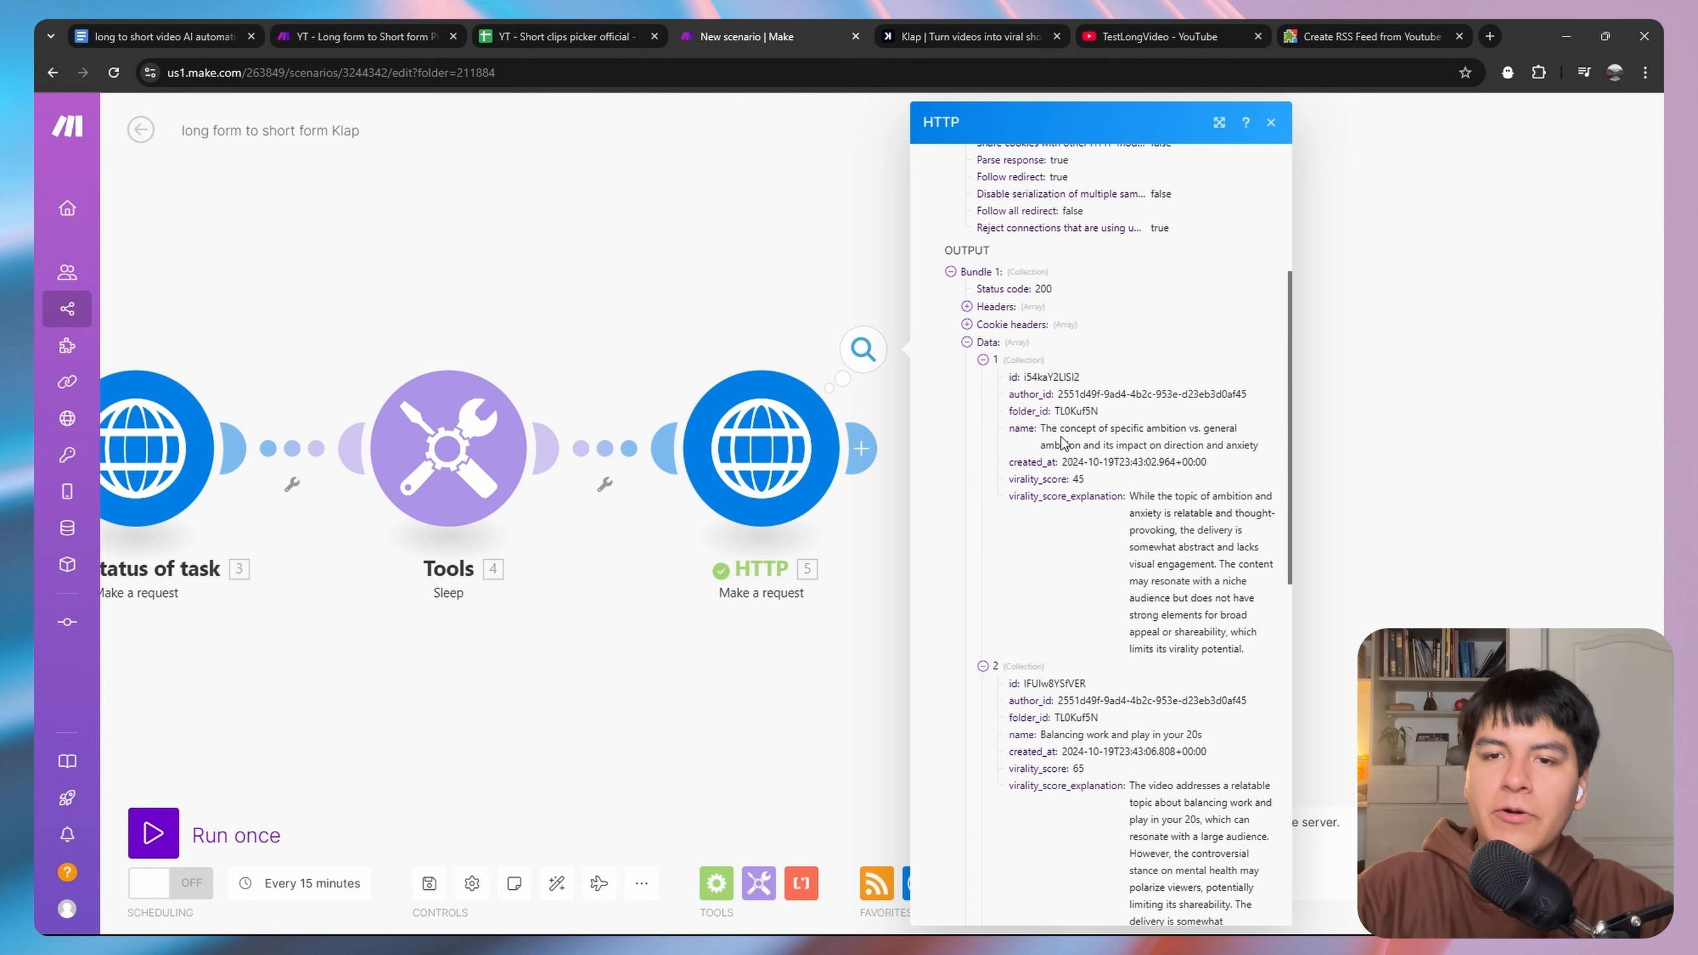
drag(1043, 428, 1262, 457)
click(1038, 444)
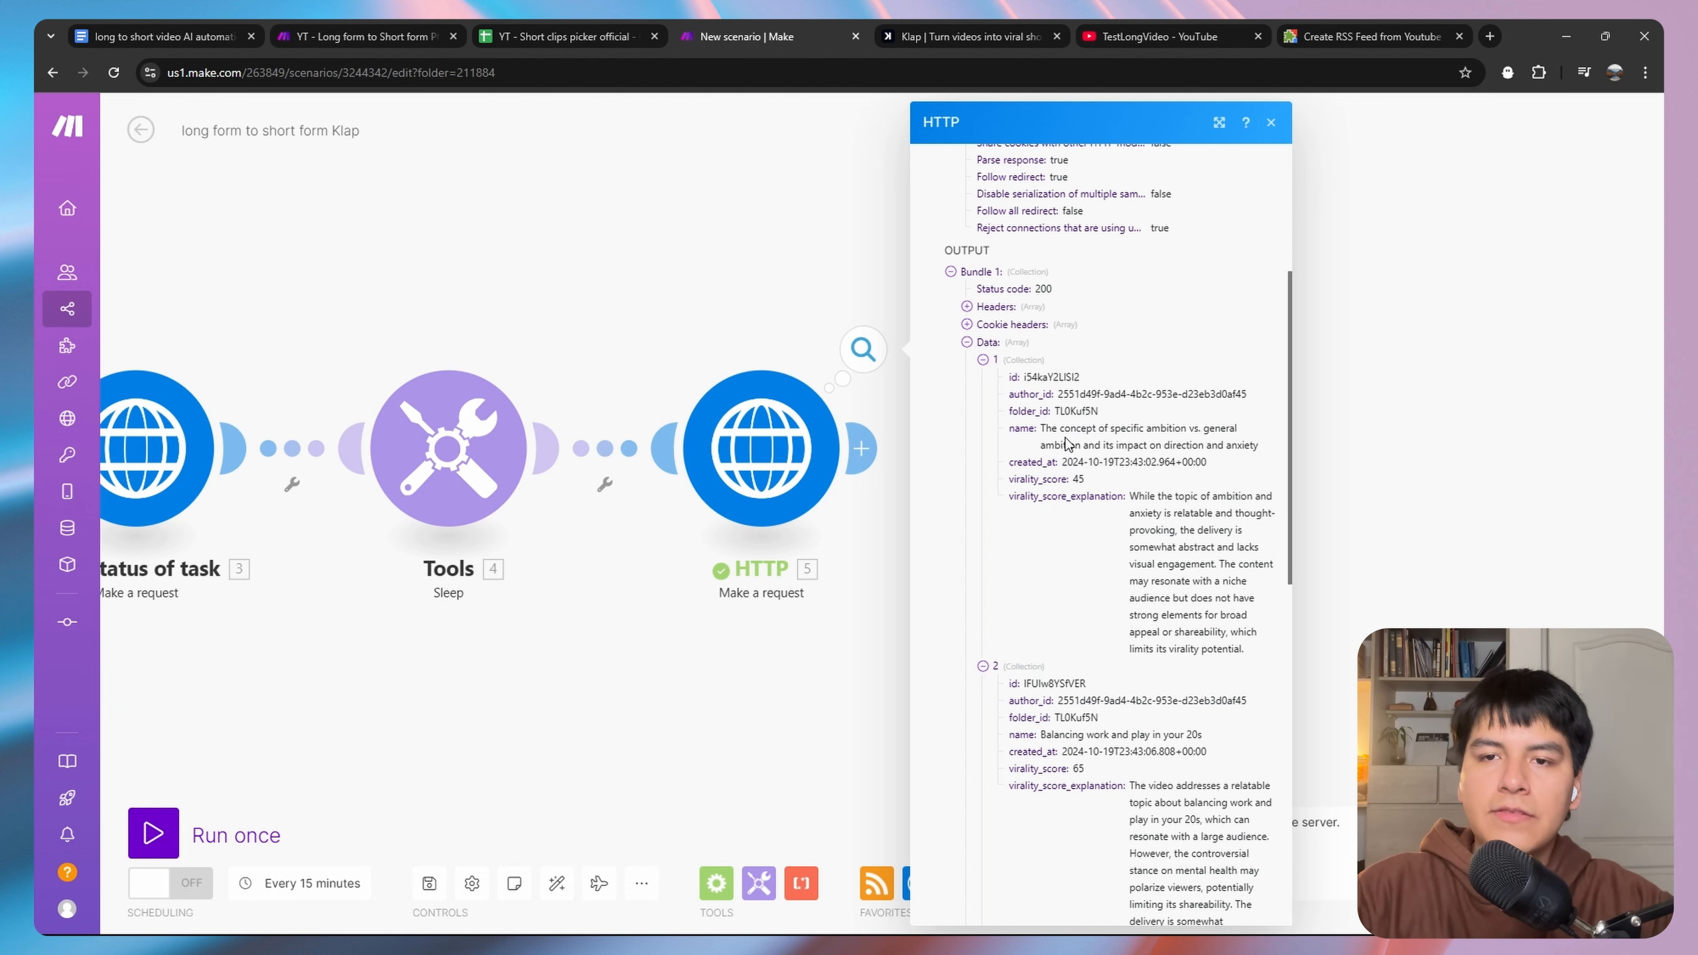
scroll(1121, 516, down, 6)
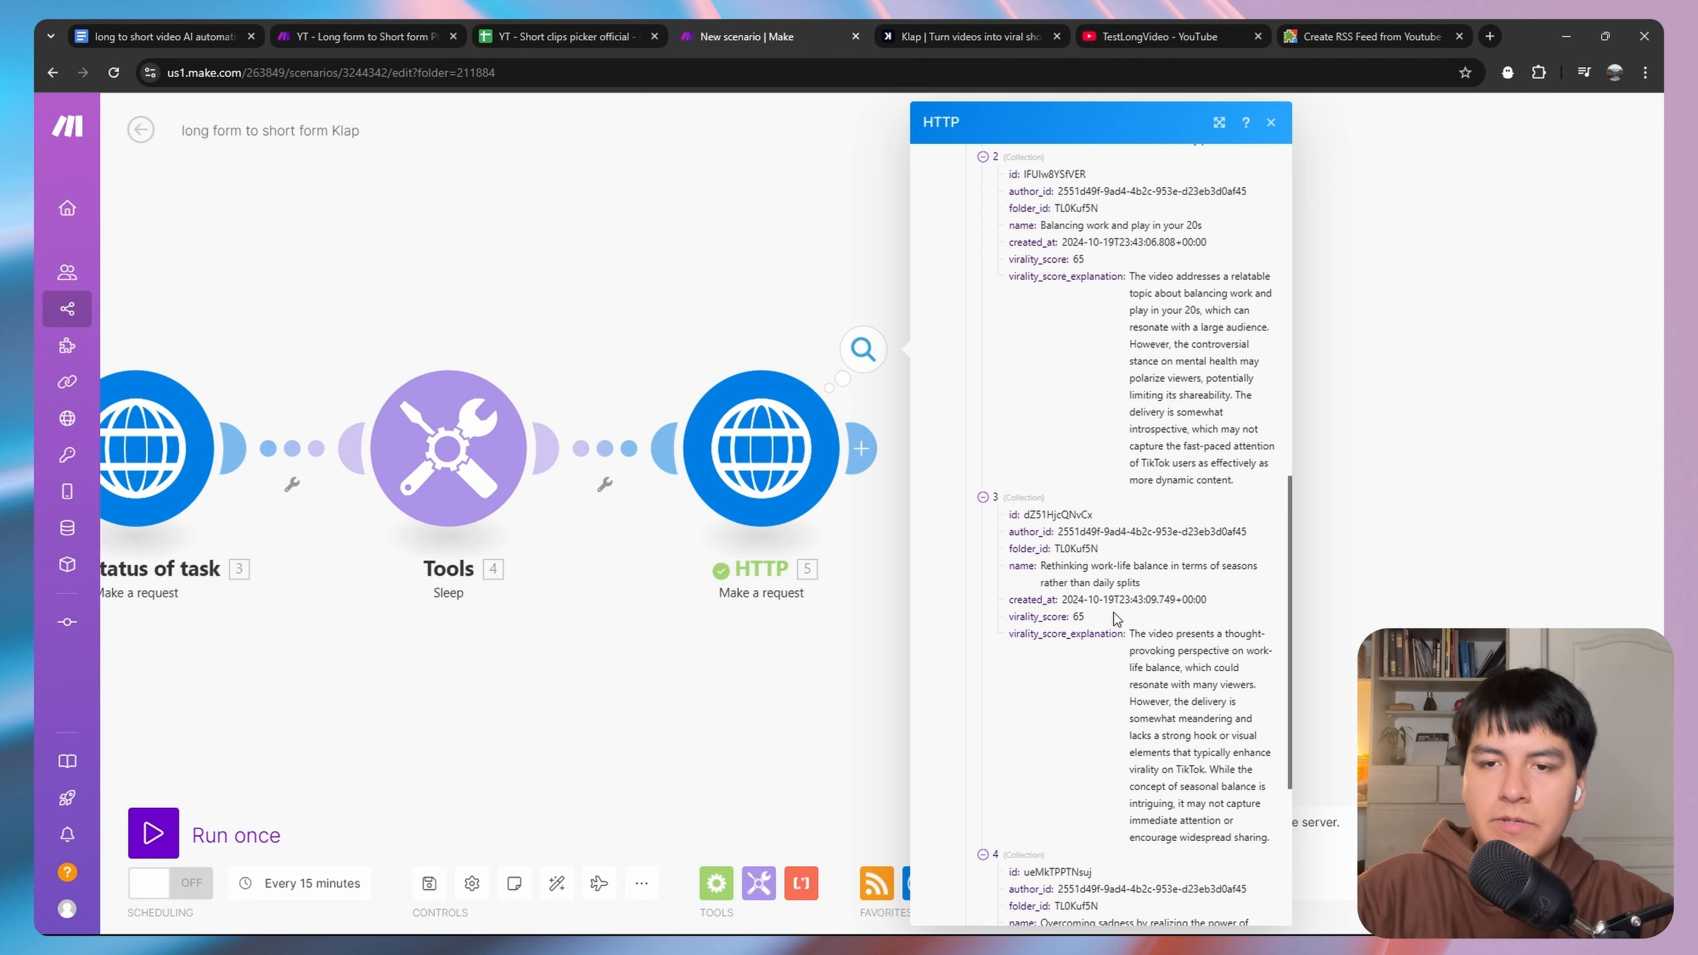
scroll(1109, 568, down, 4)
scroll(1182, 587, up, 10)
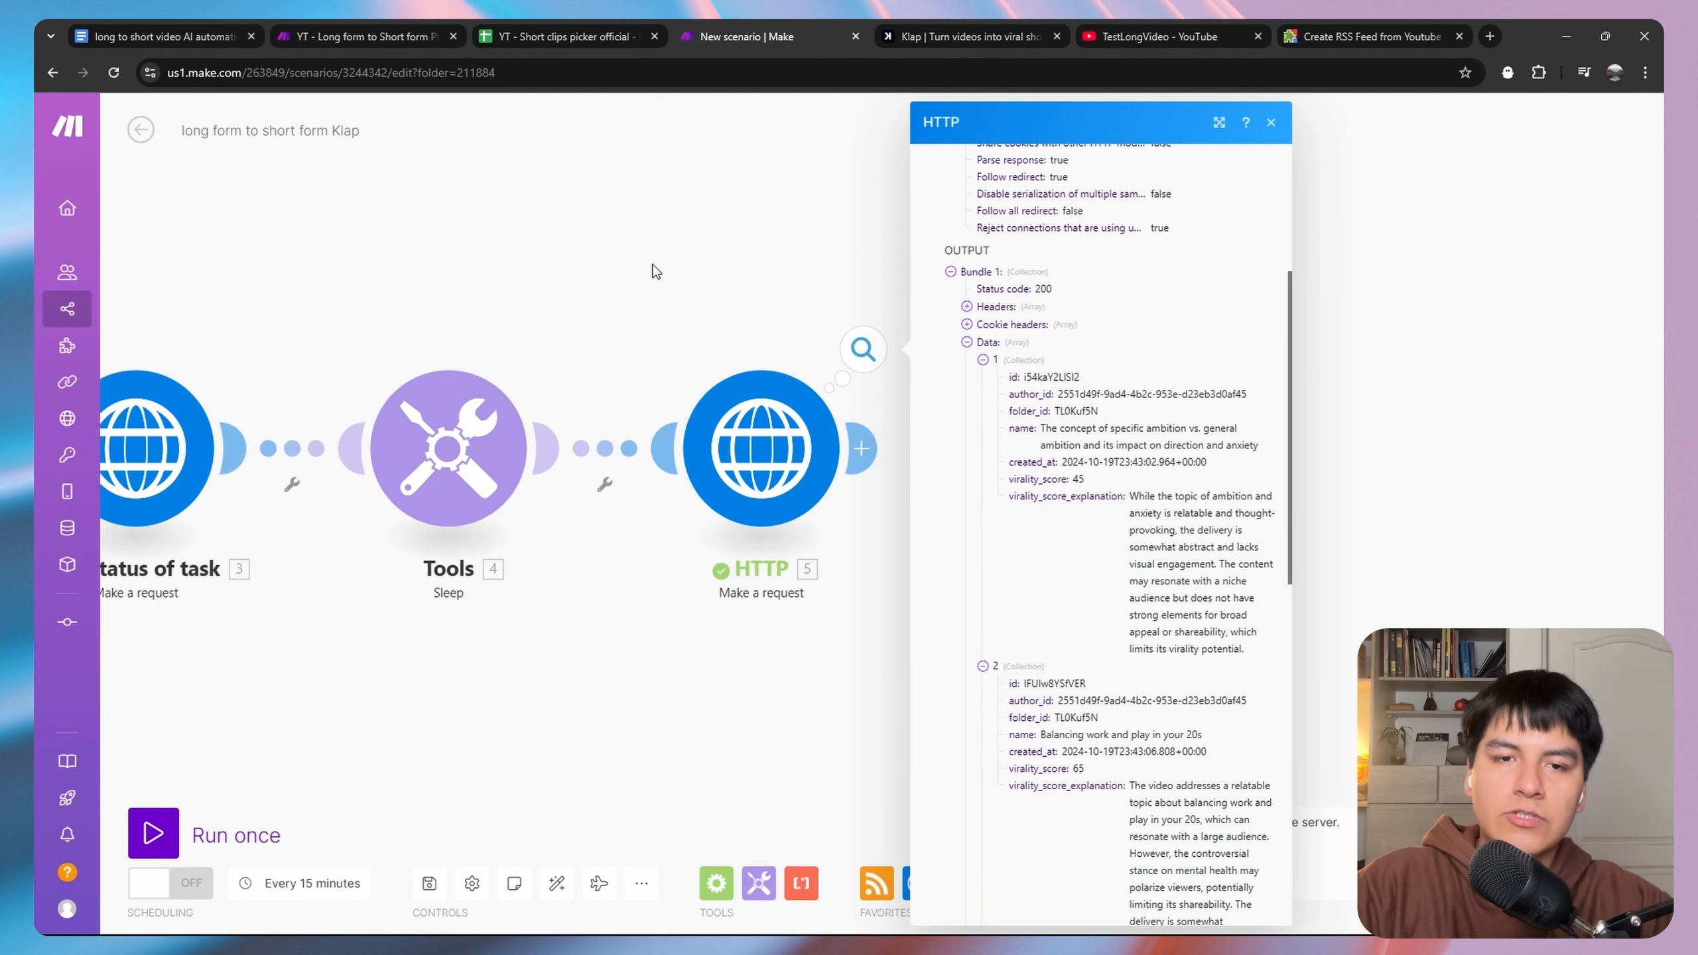
scroll(649, 264, down, 2)
Add an Iterator after the List generated short clips module, with that module's Data[] mapped as its Array.
drag(628, 255, 871, 301)
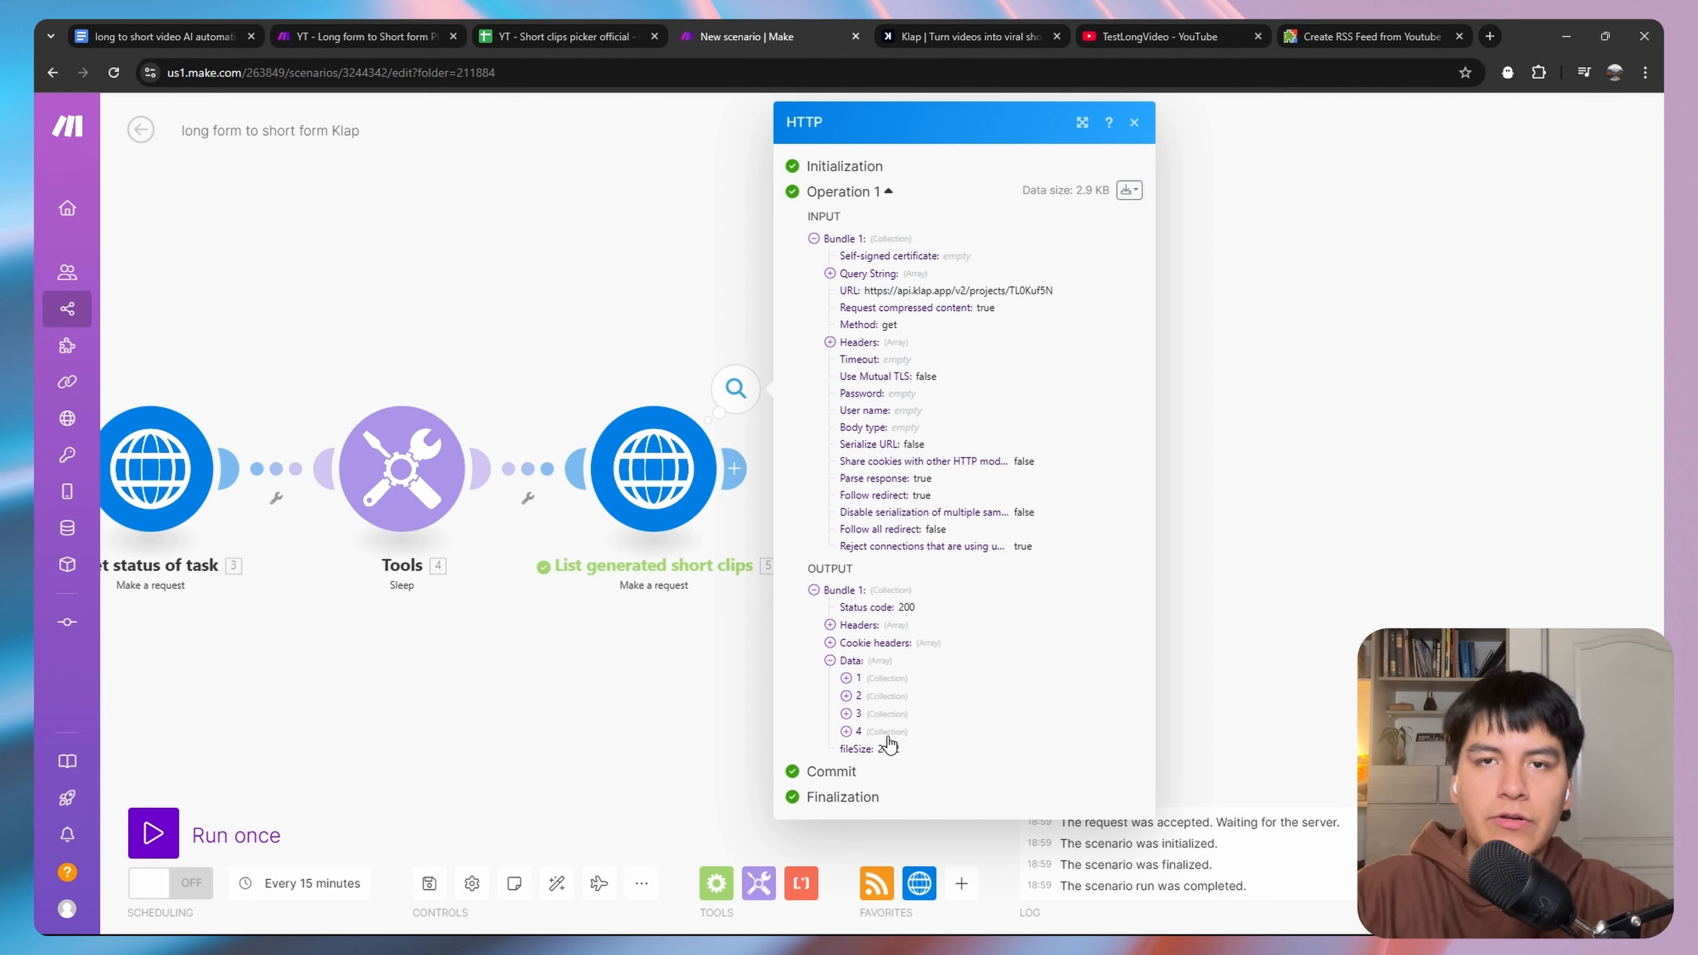
click(741, 471)
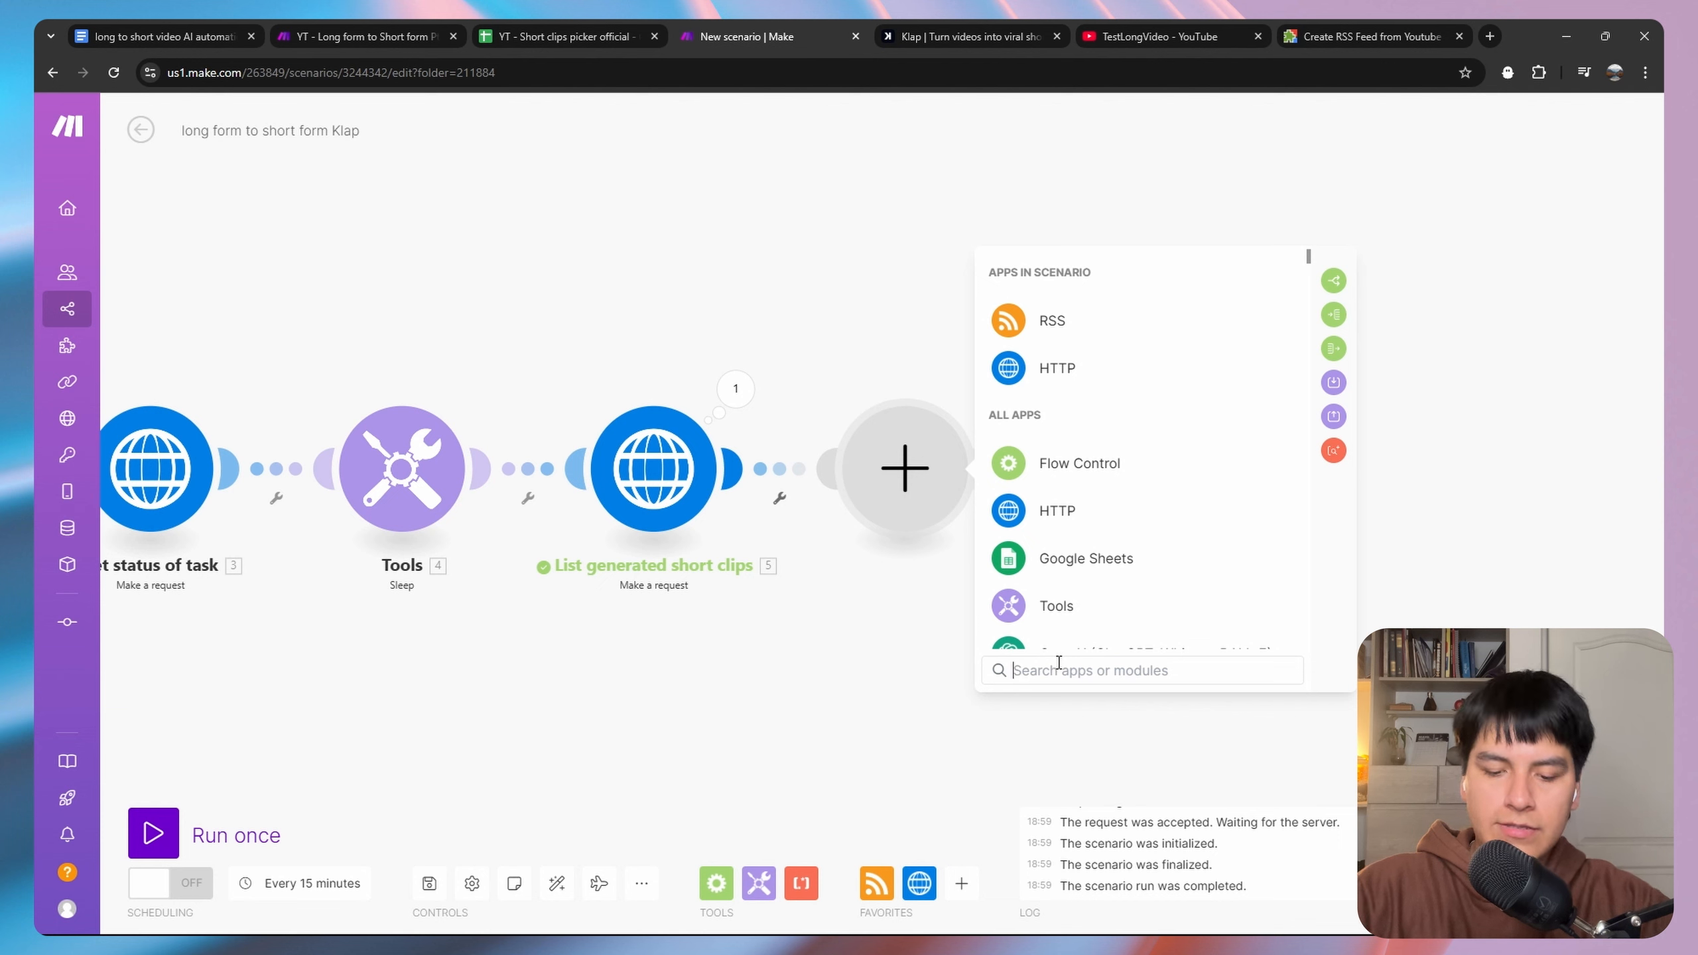
text(iterator)
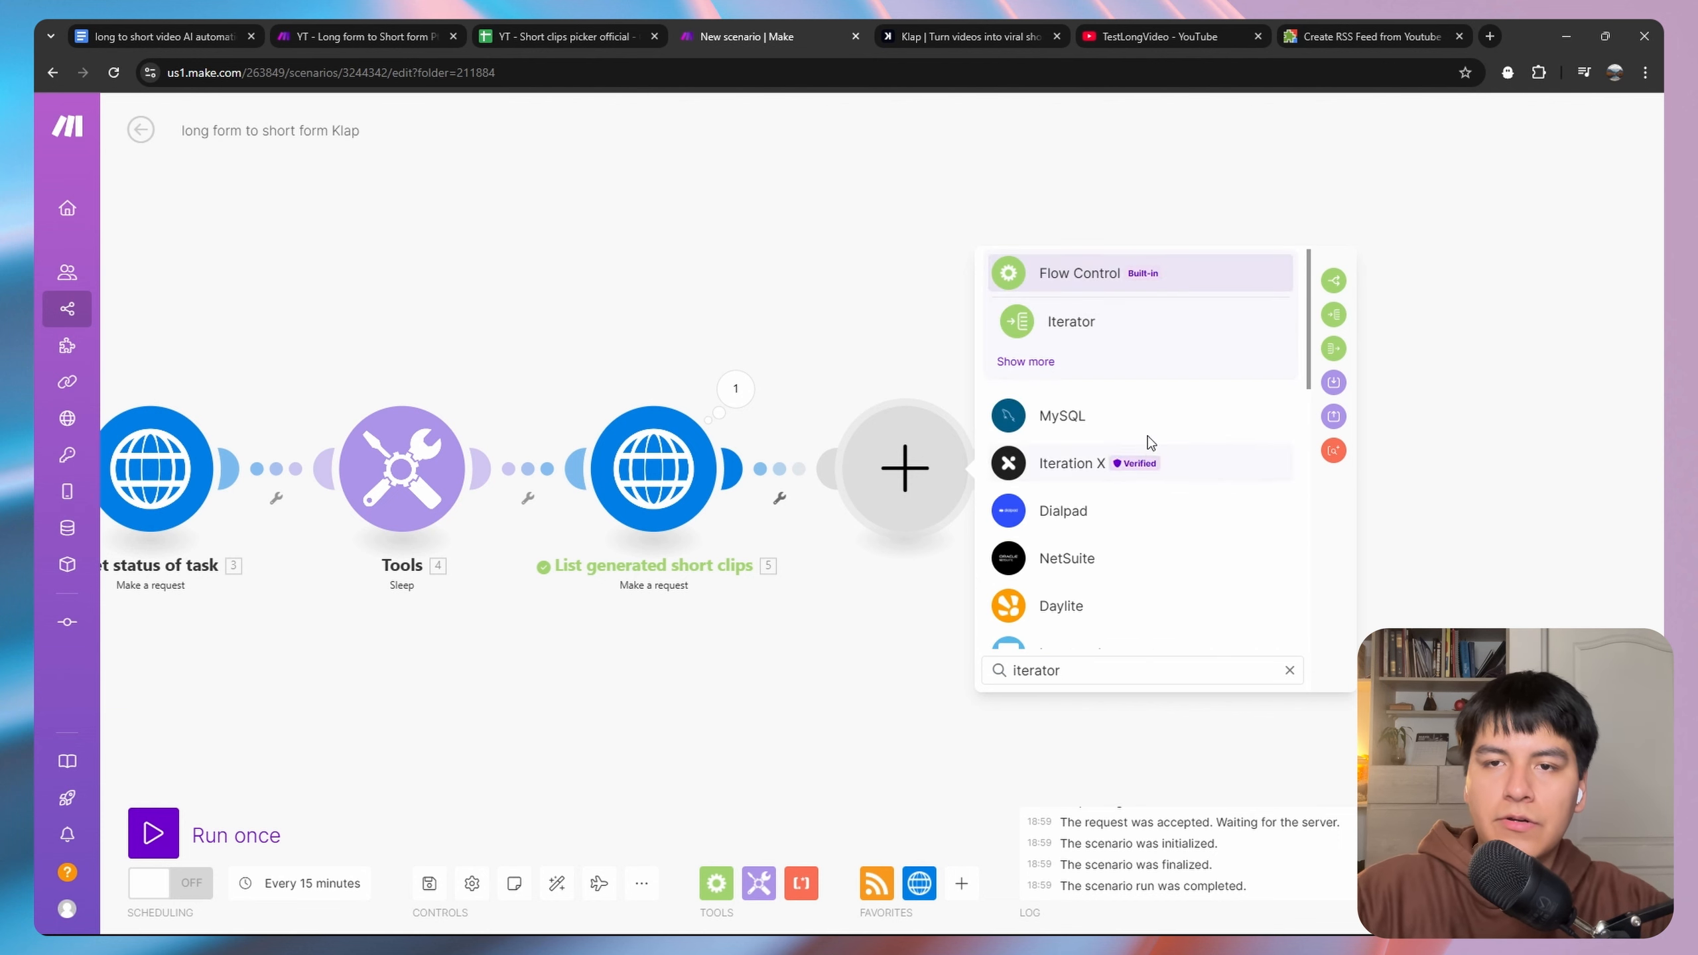
click(1077, 321)
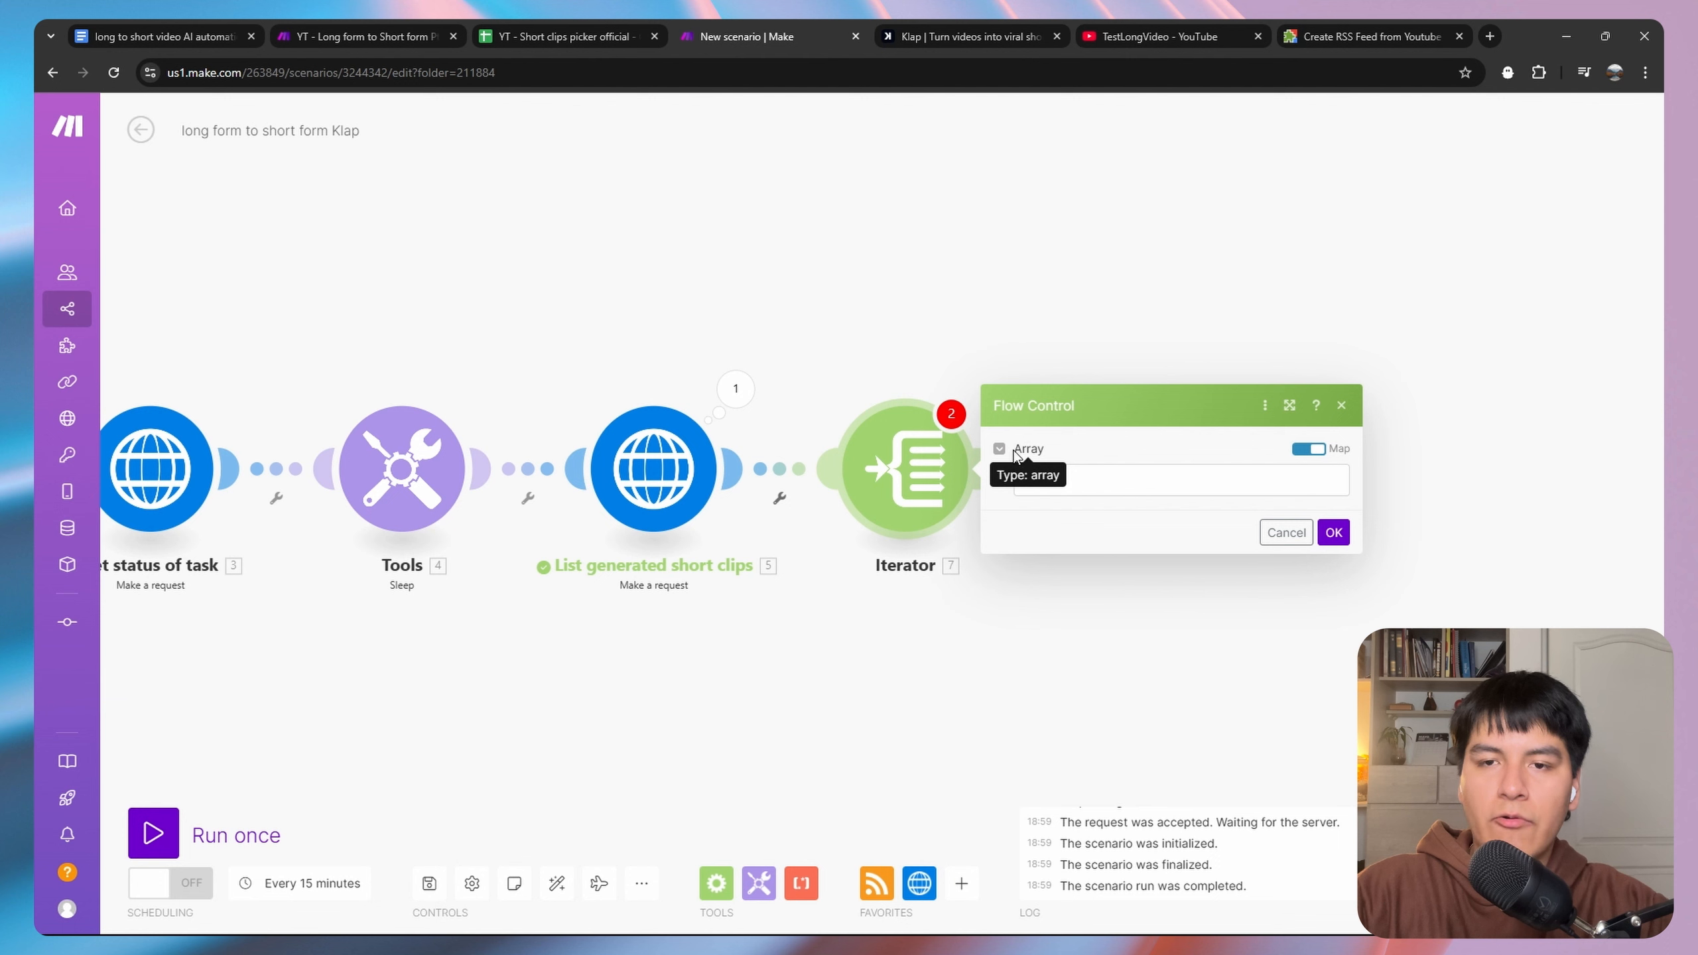
click(1094, 480)
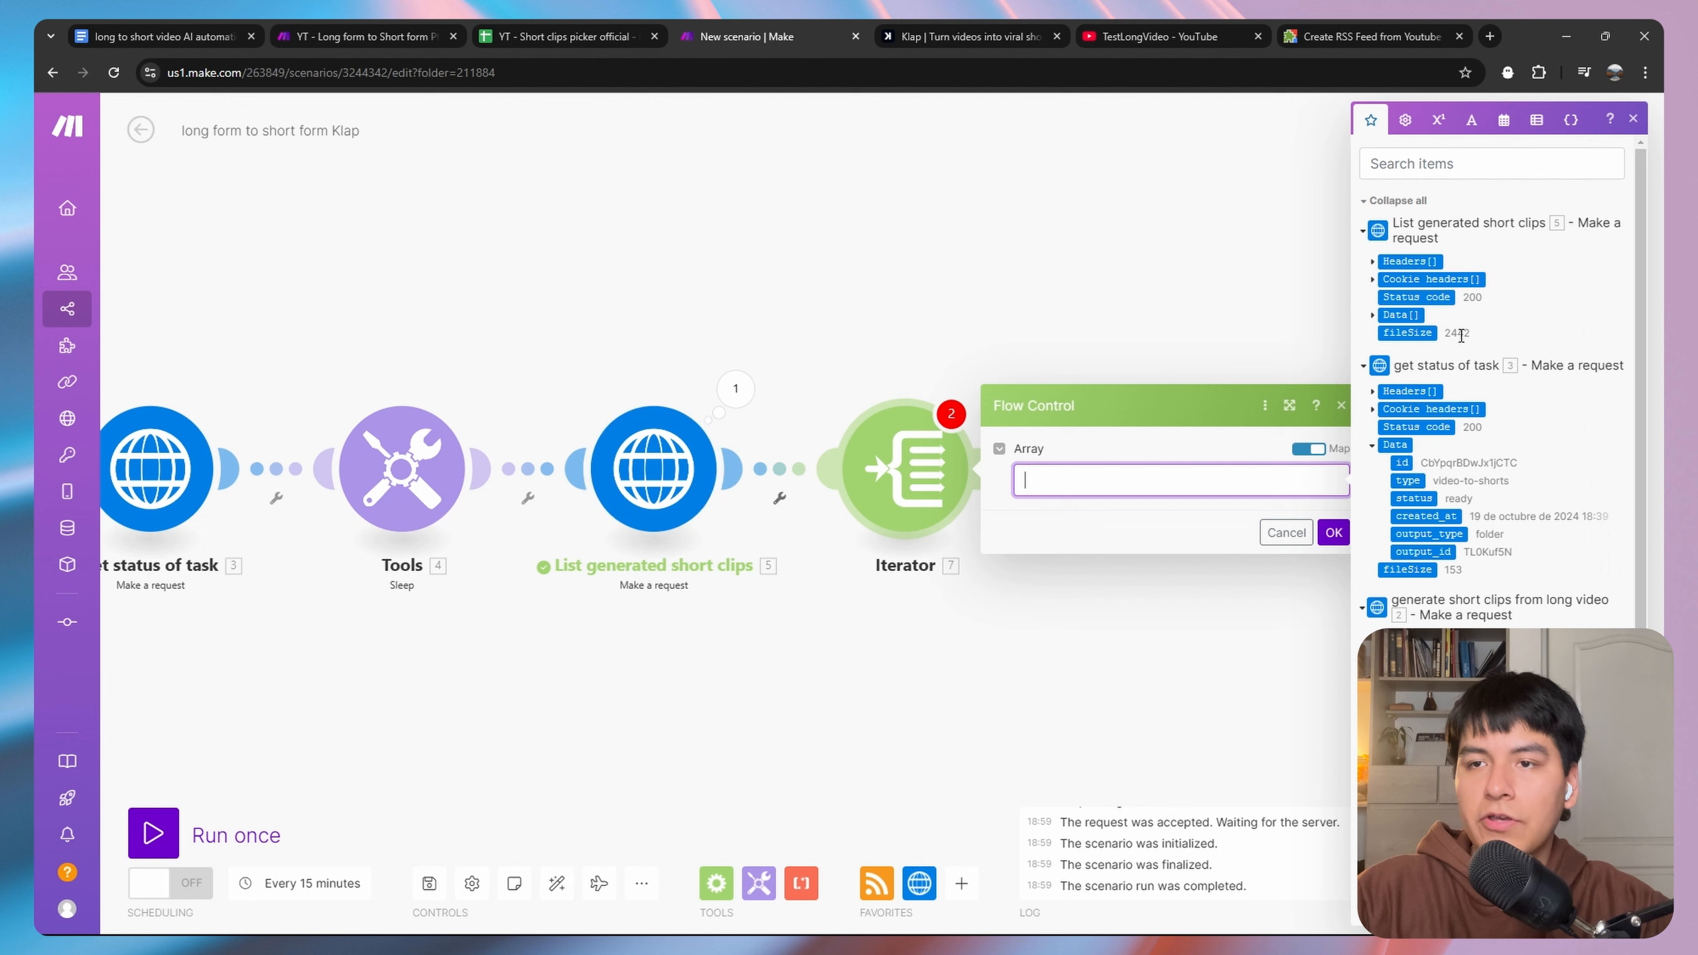
drag(1393, 320, 1169, 480)
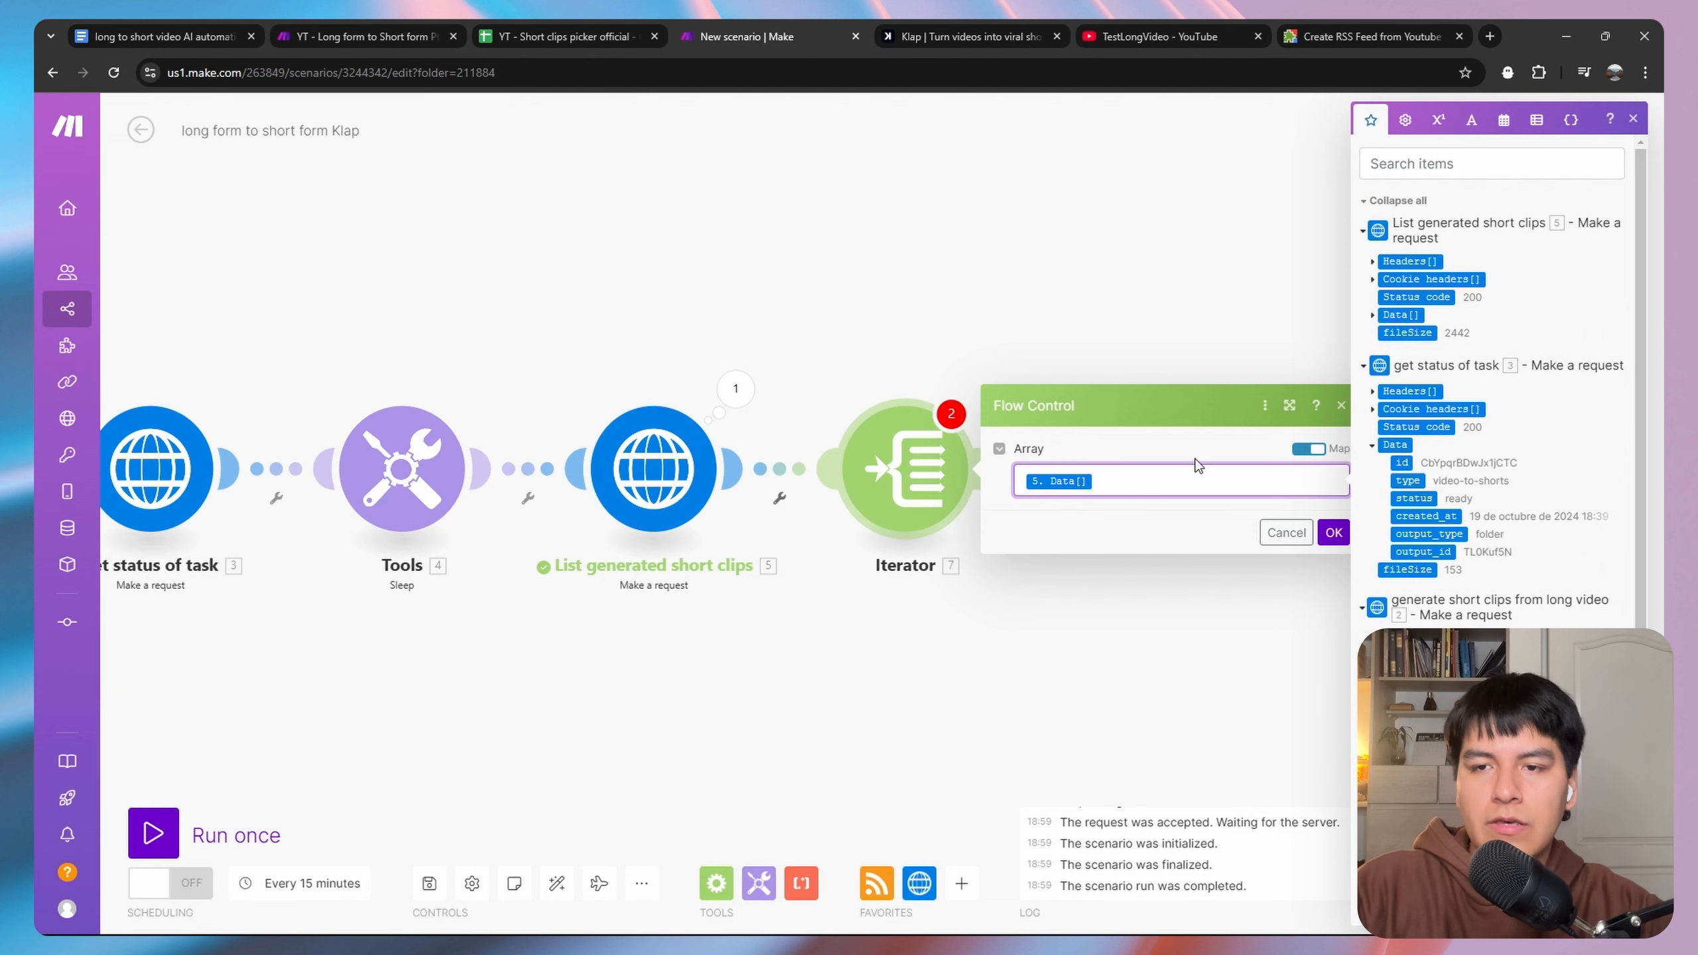
click(1331, 534)
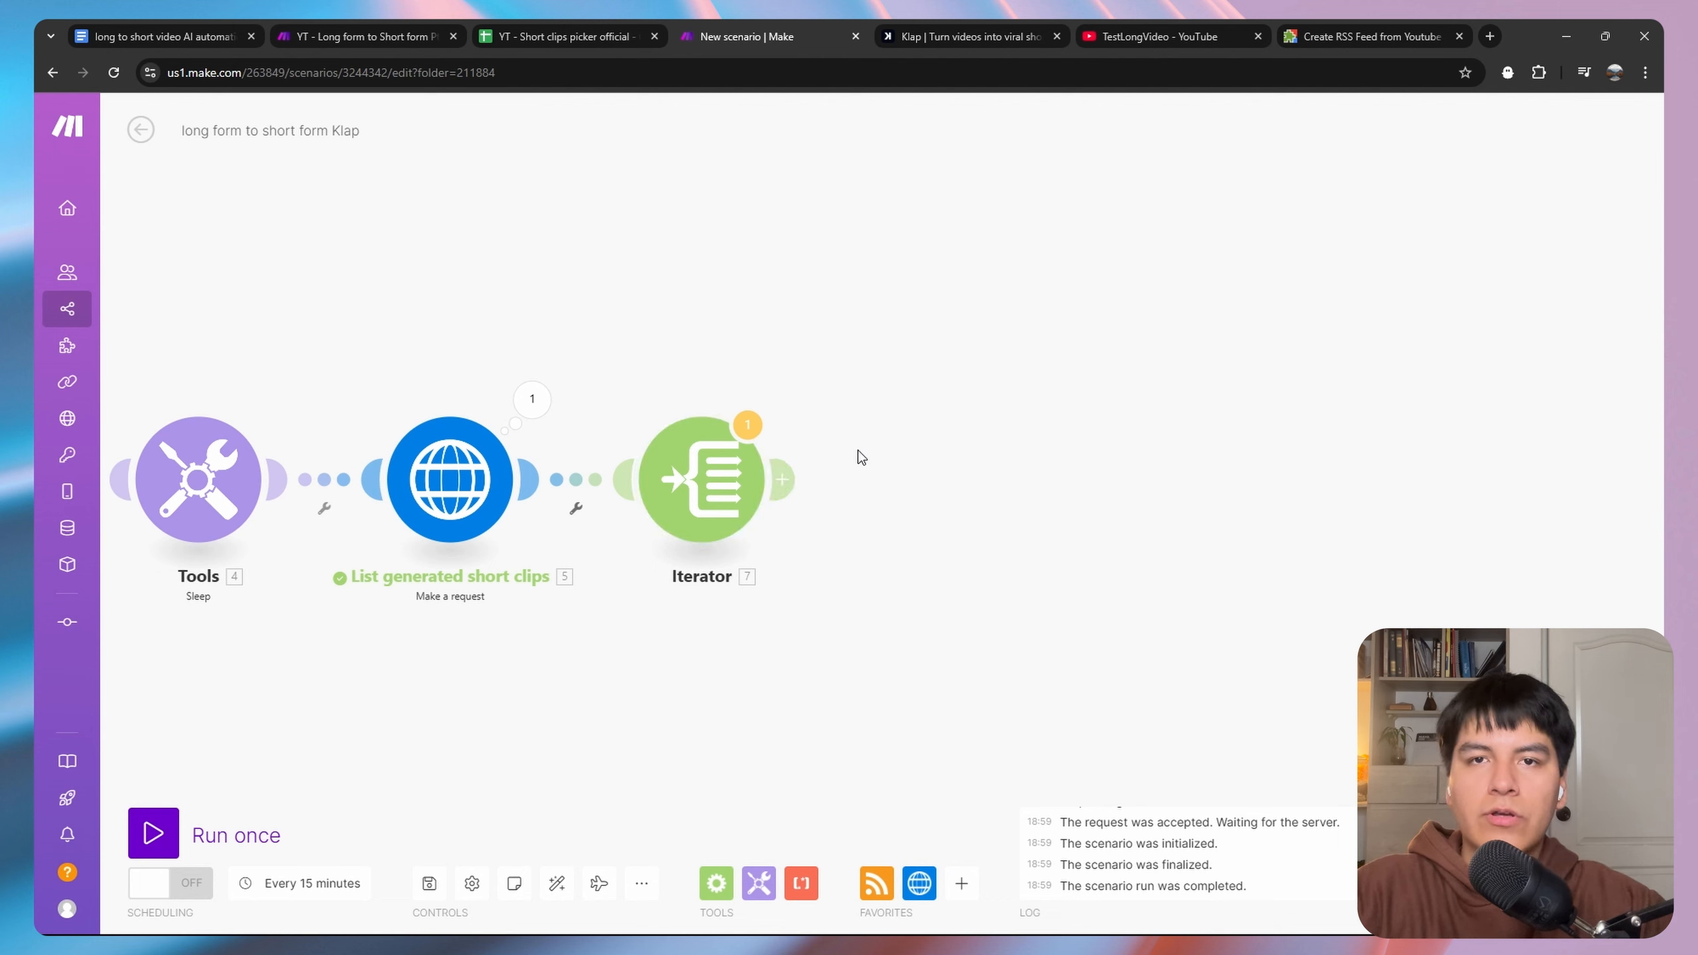
Add an HTTP Make a request module after the Iterator.
click(782, 479)
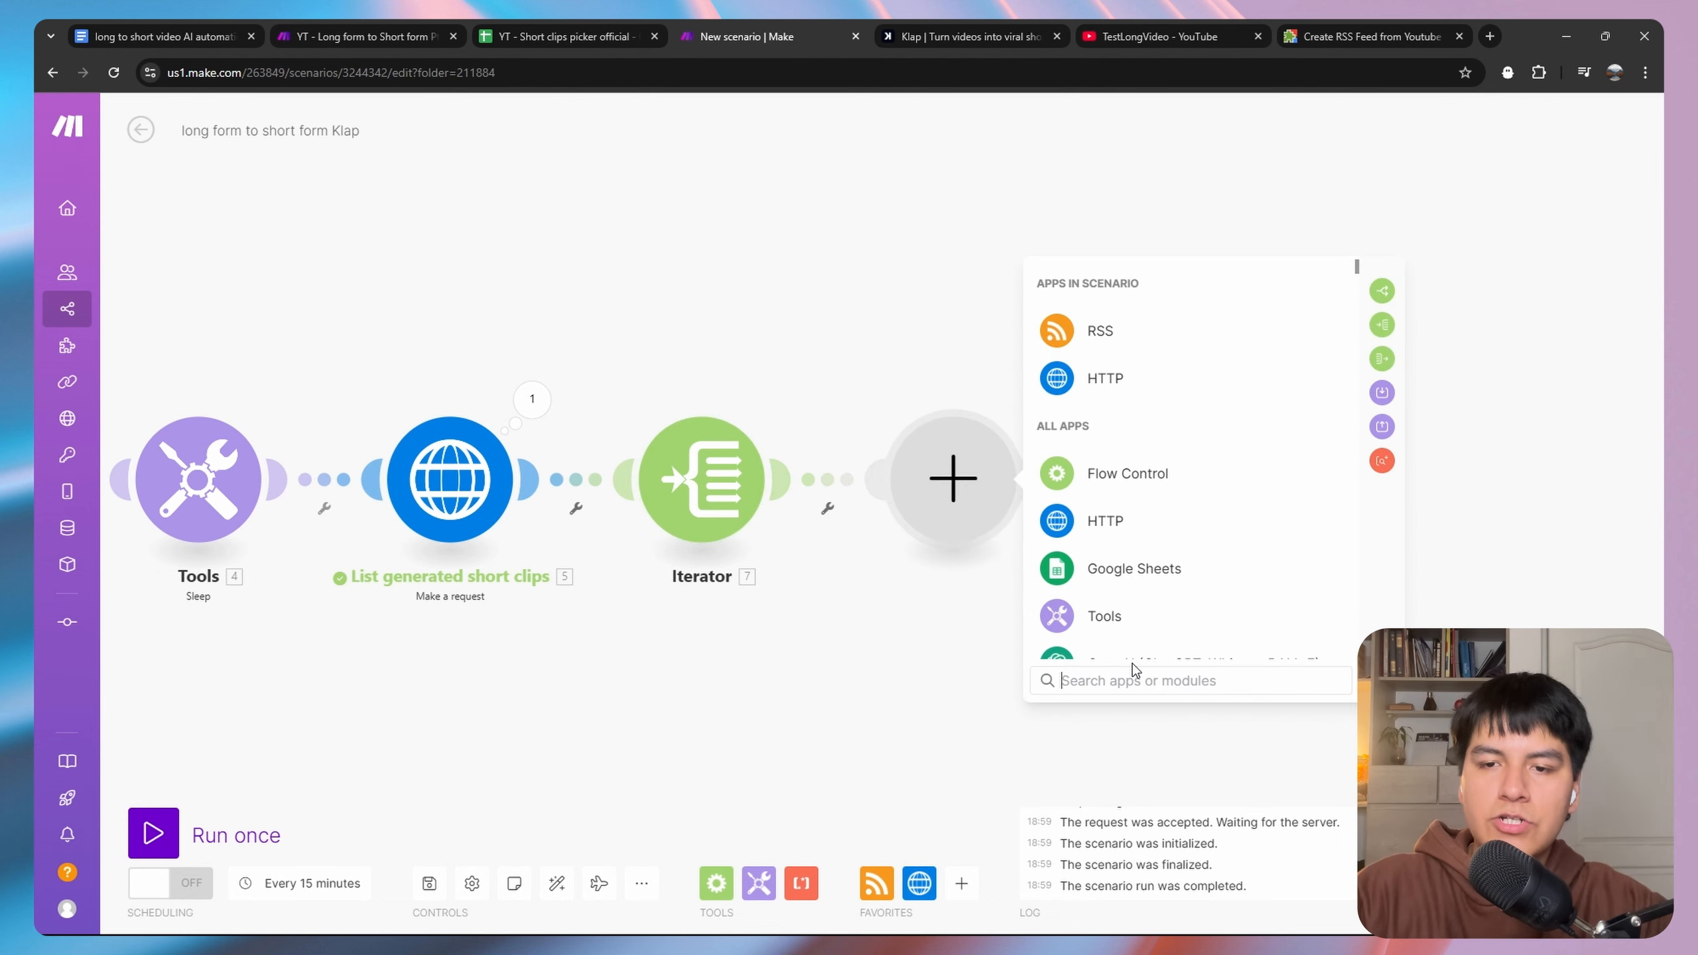
text(http)
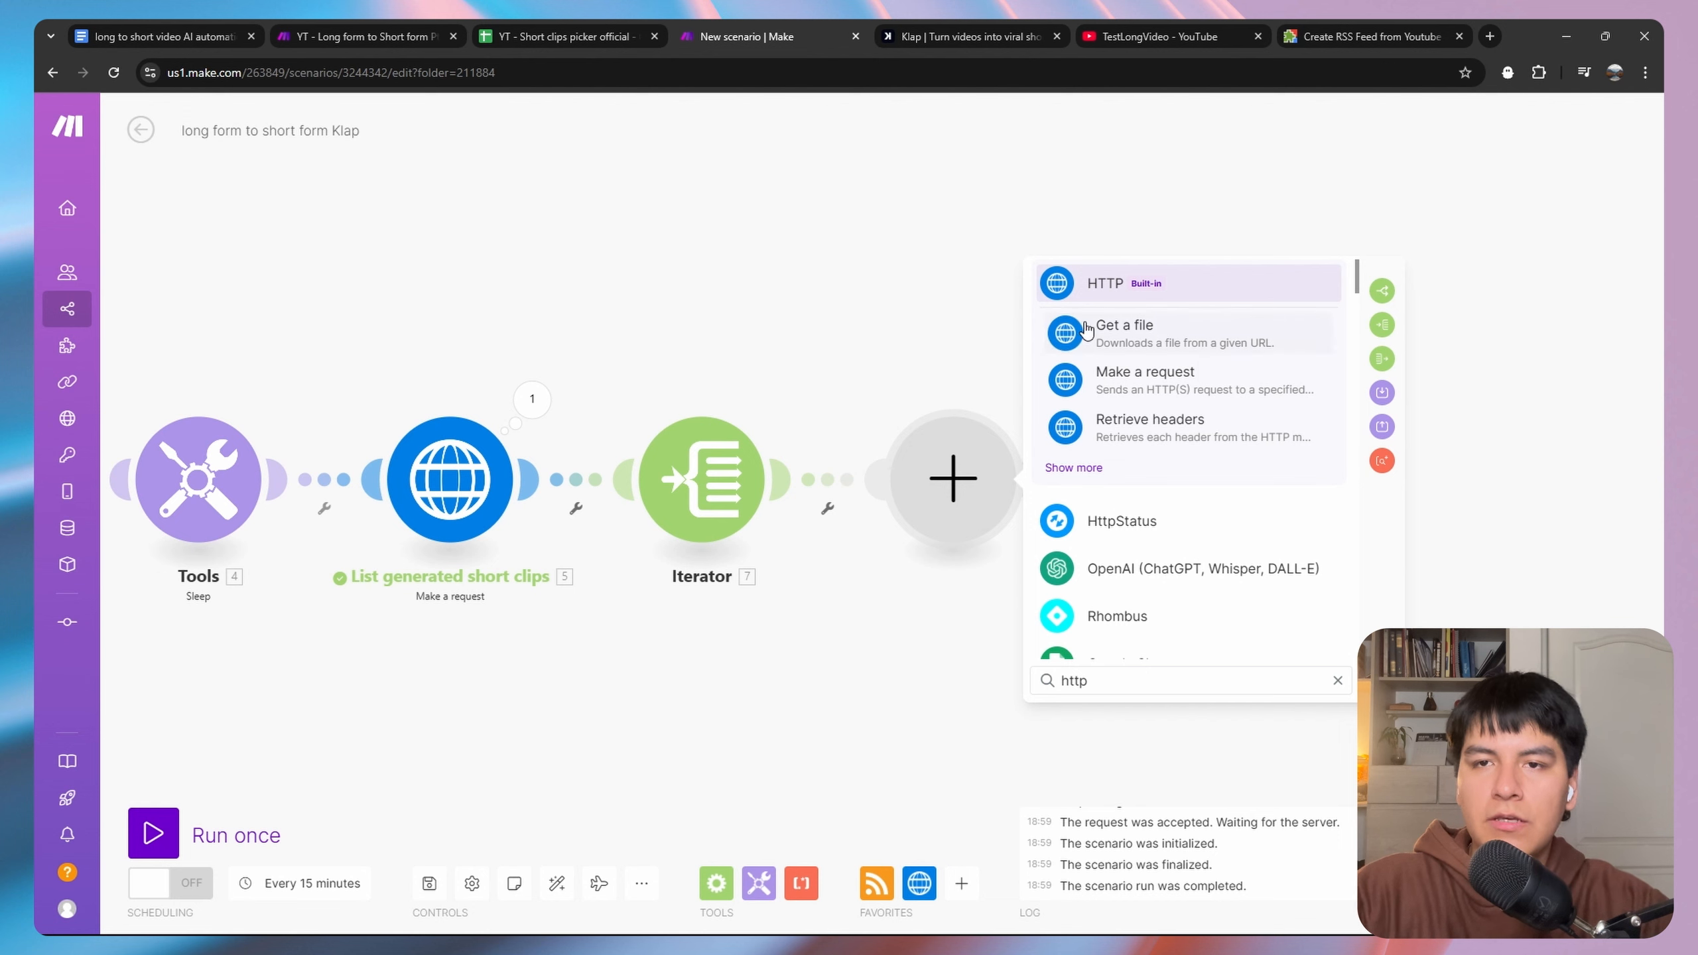
click(1144, 468)
scroll(1148, 474, down, 3)
click(1150, 535)
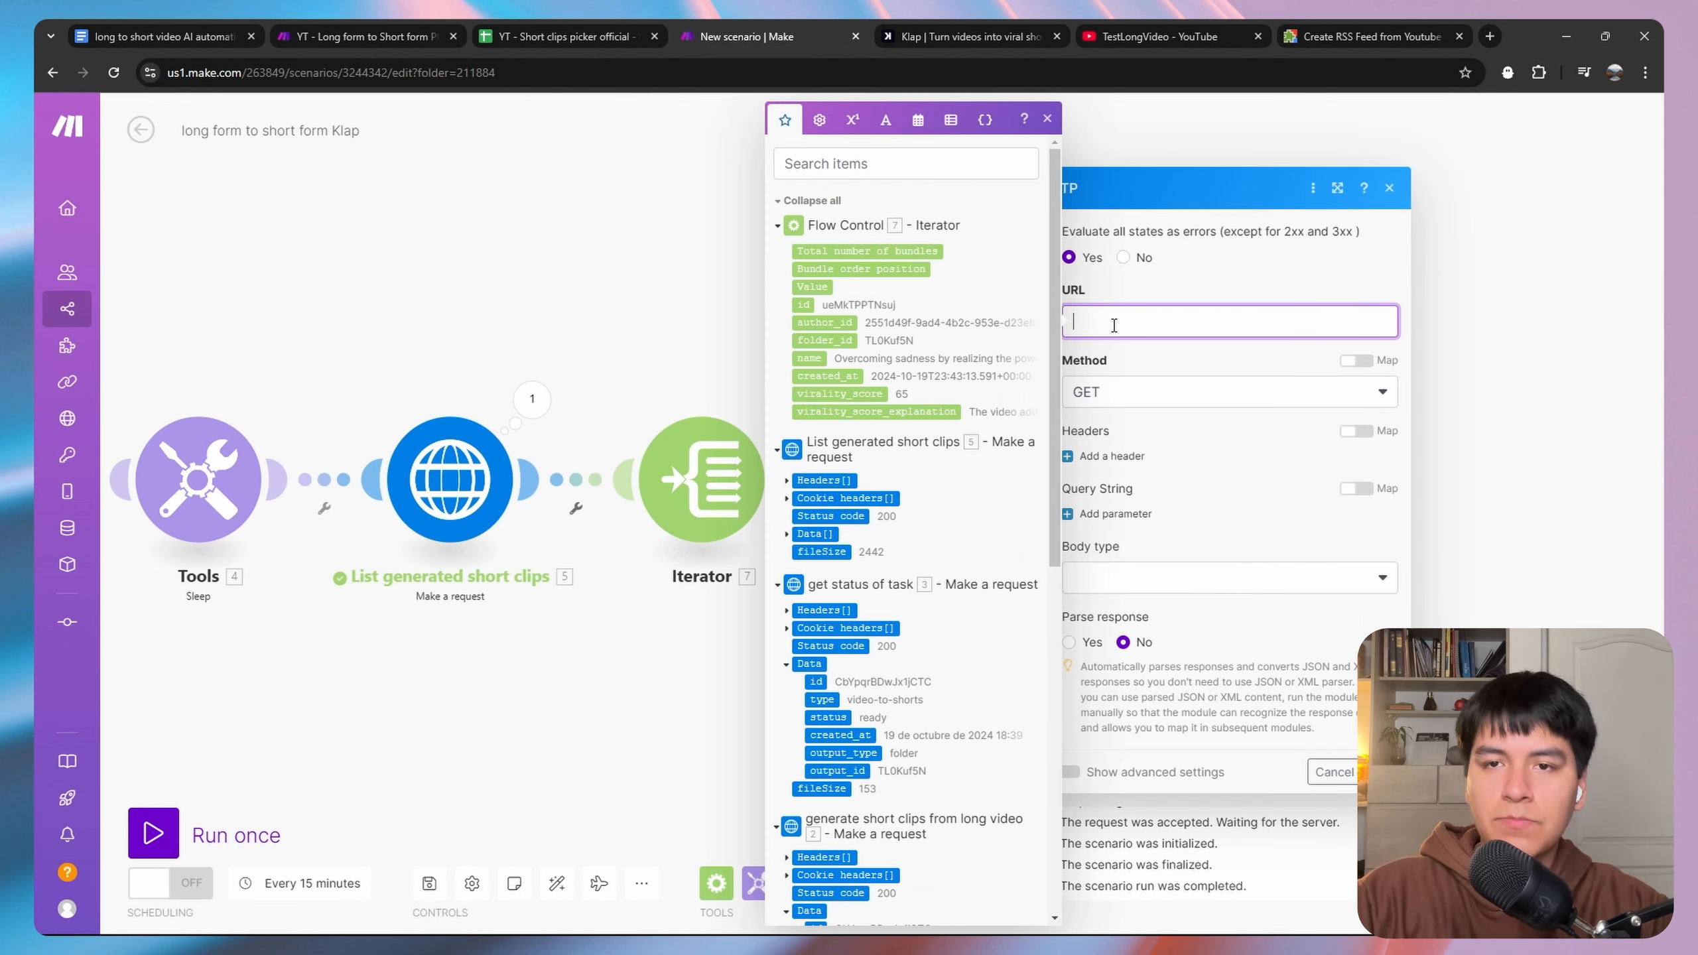
text(https://api.klap.app/v2/projects/FOLDER_ID/ID/exports)
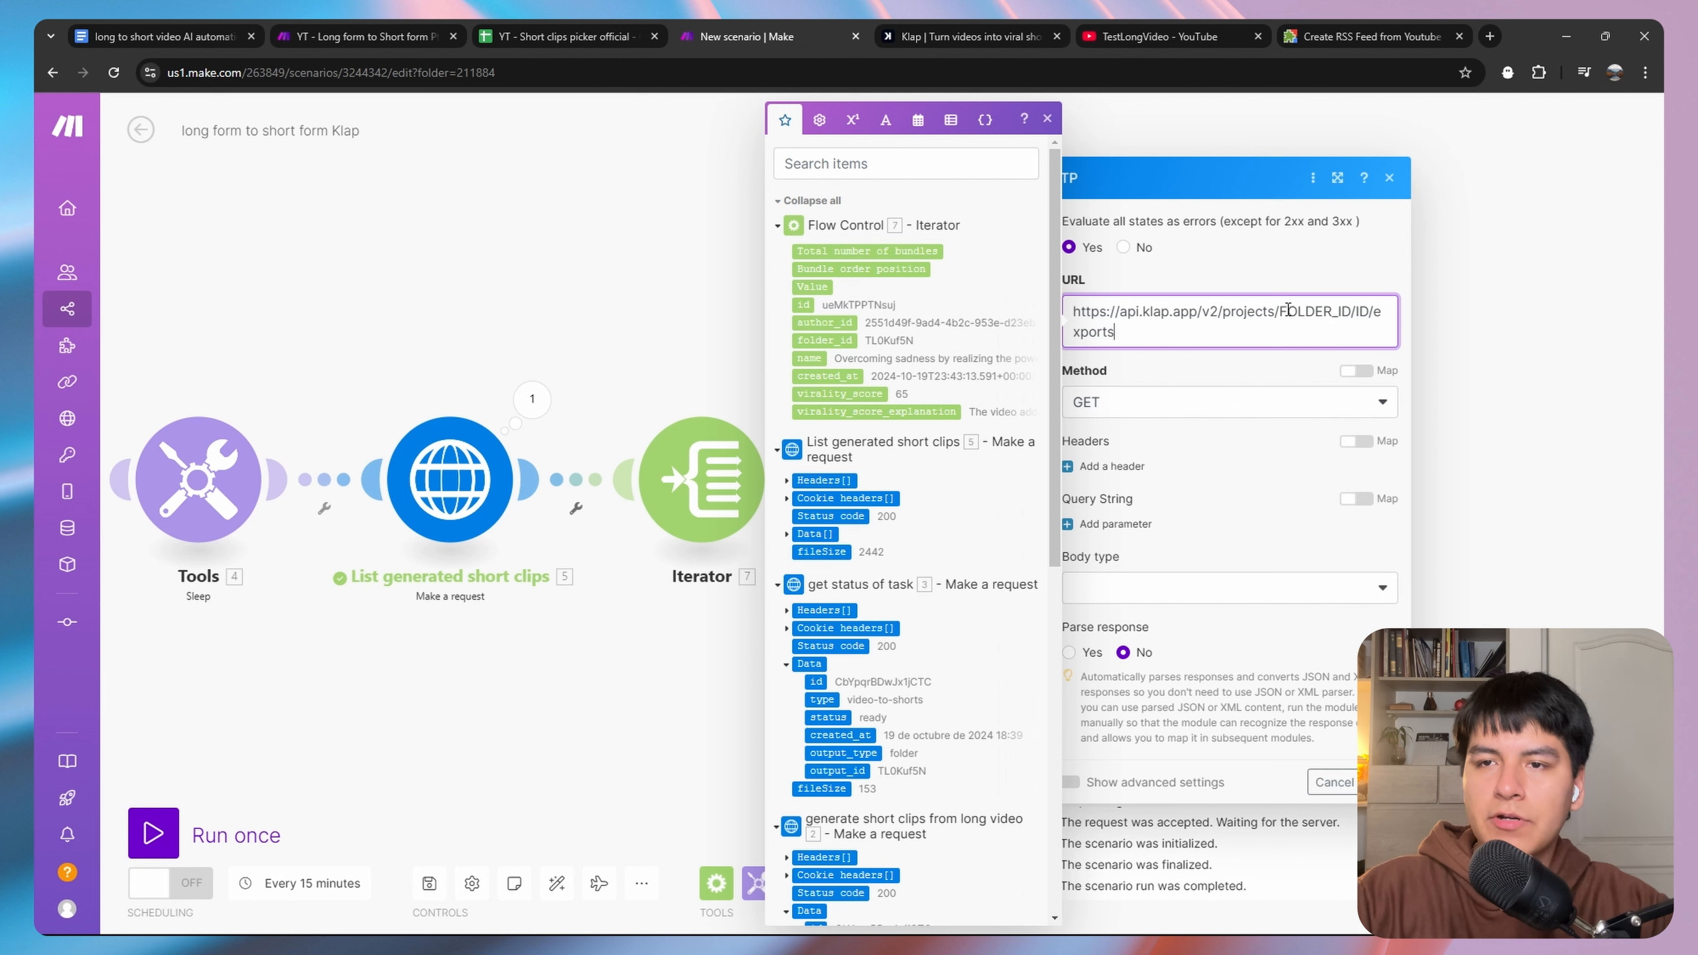
drag(1351, 311, 1279, 315)
key(BackSpace)
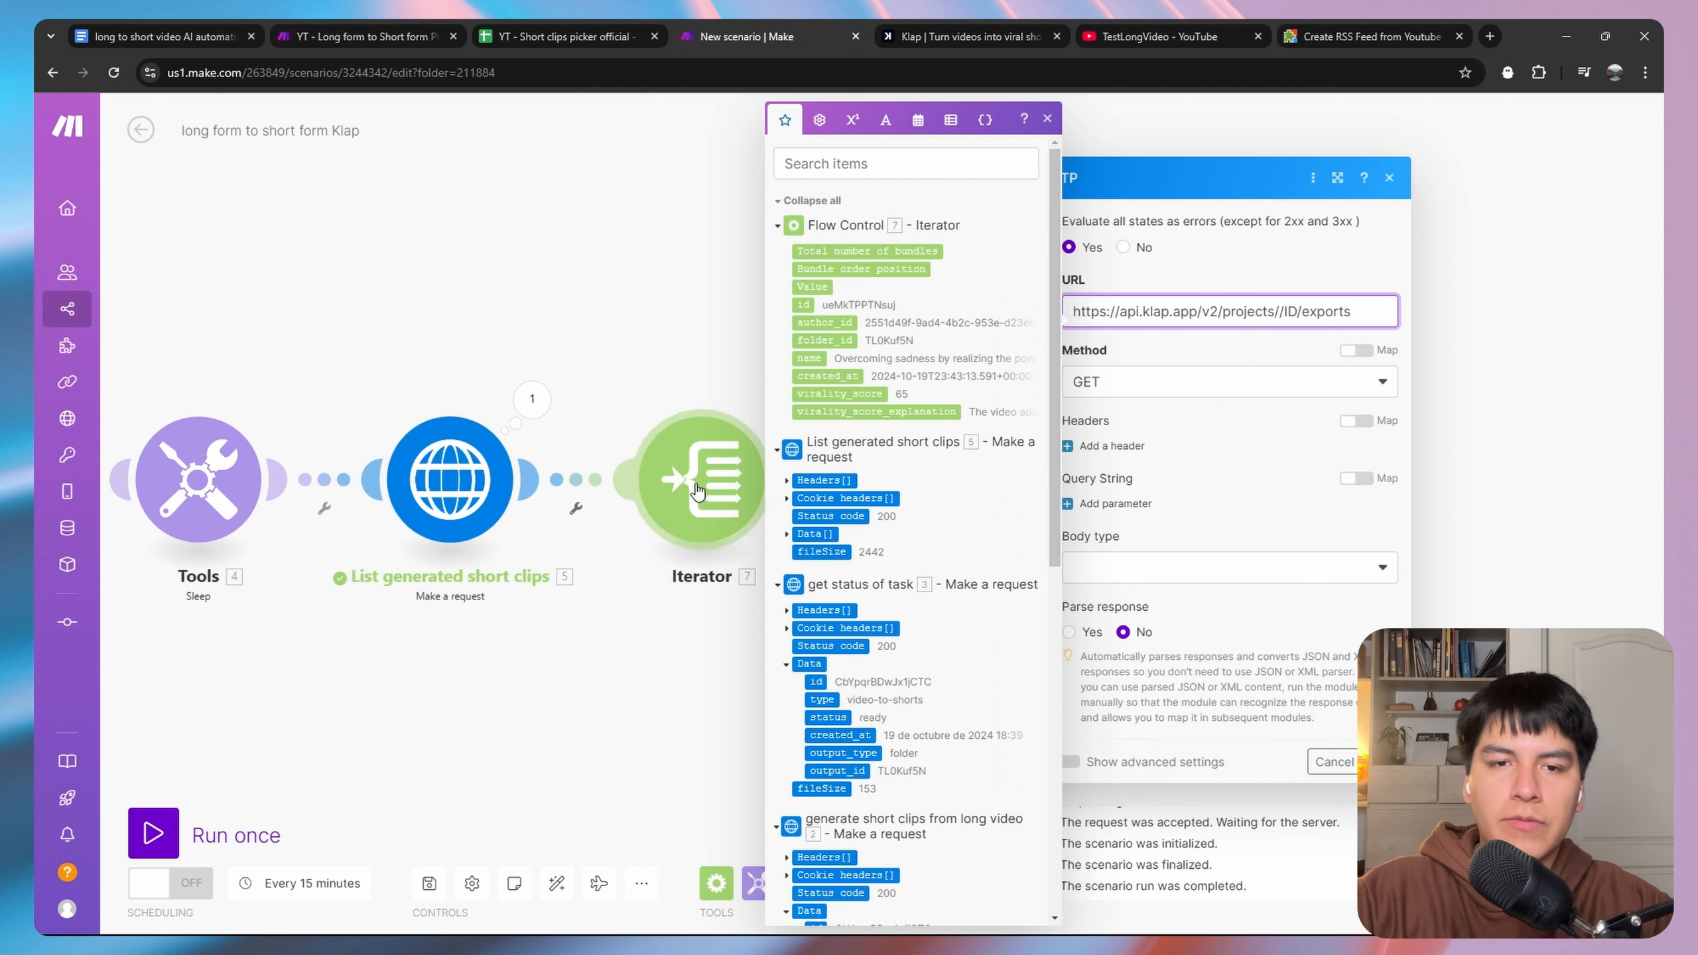
click(813, 342)
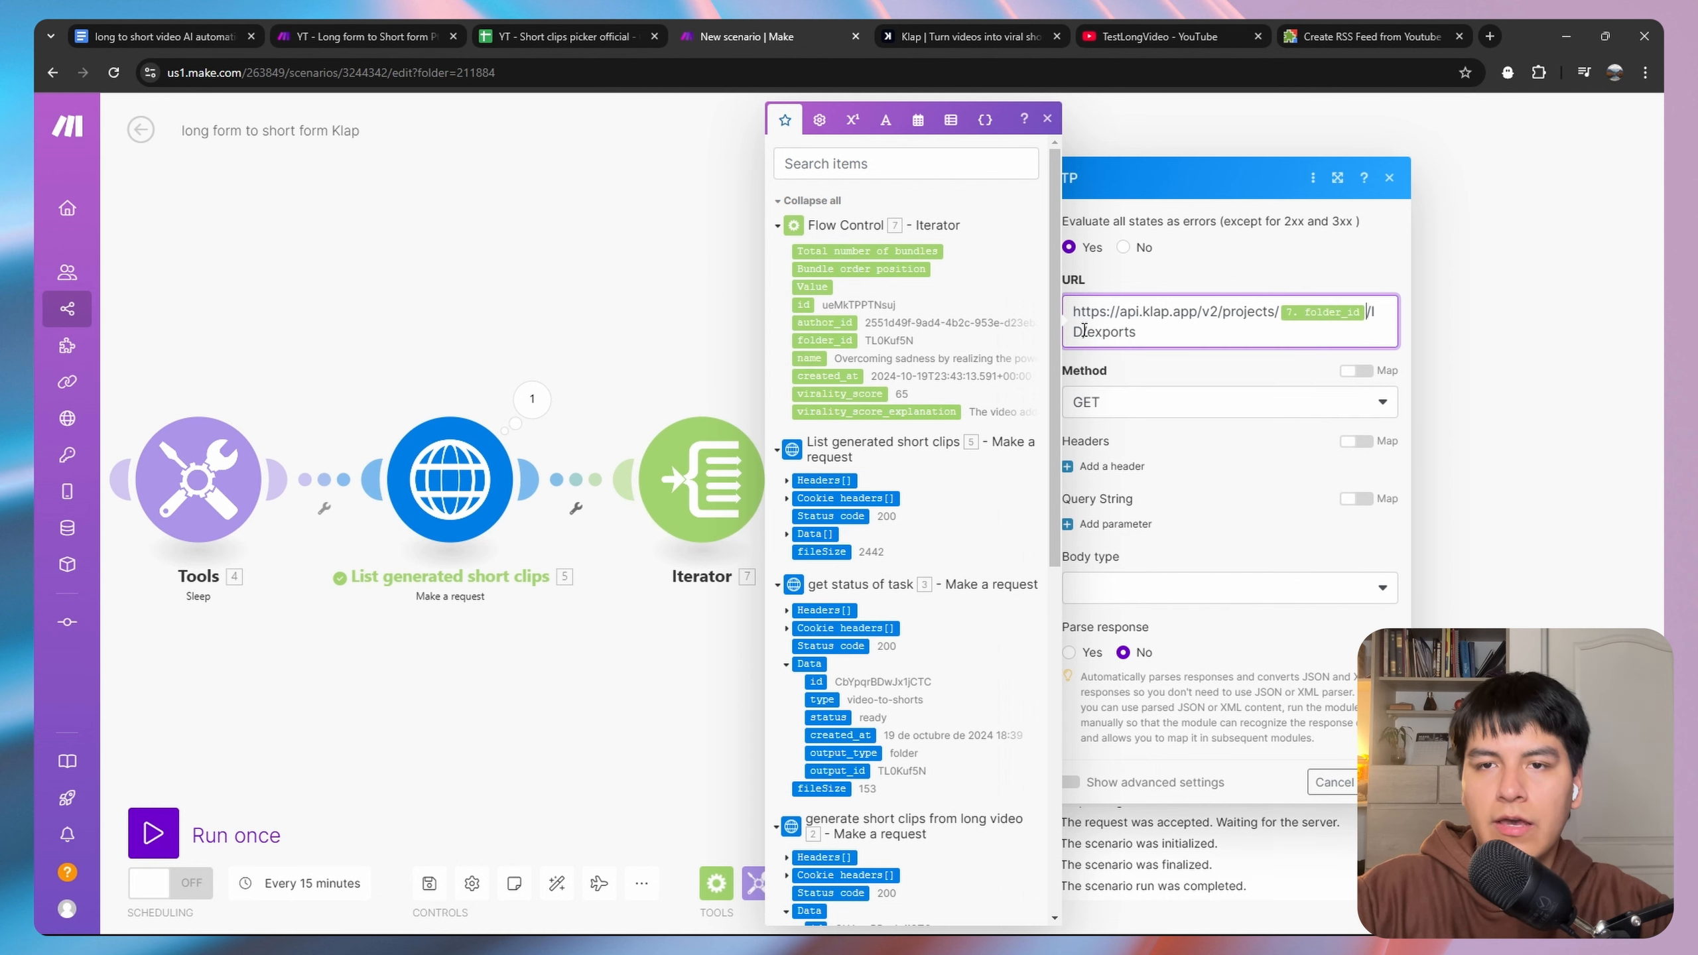
key(BackSpace)
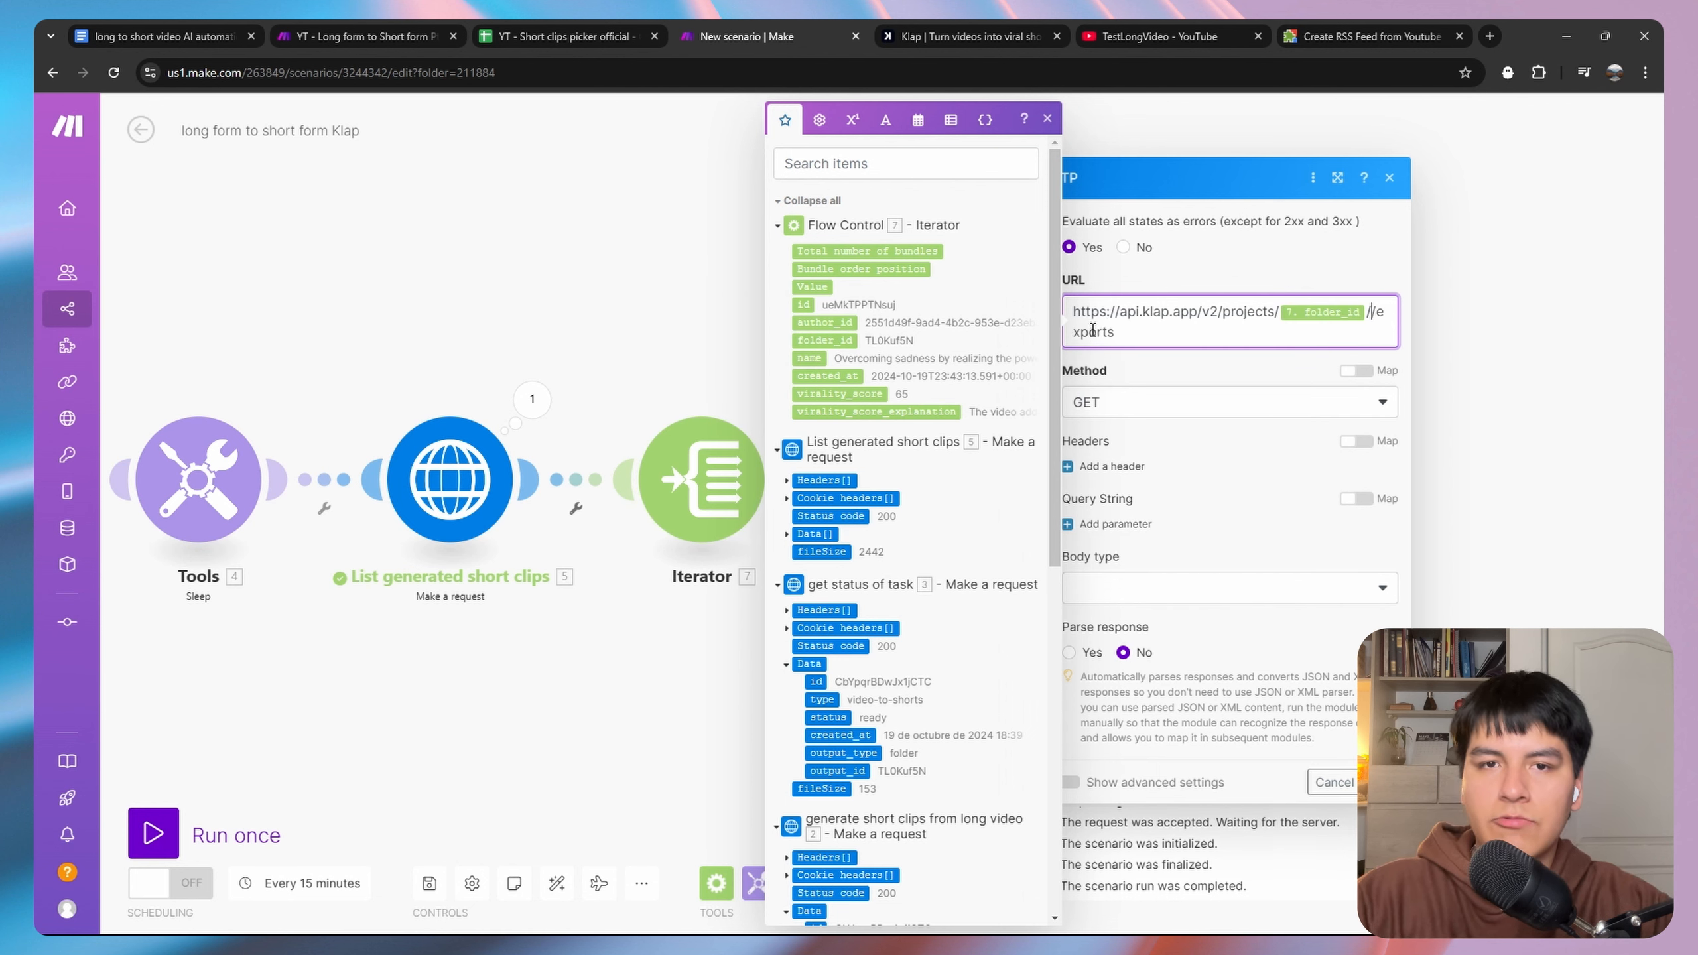
click(803, 304)
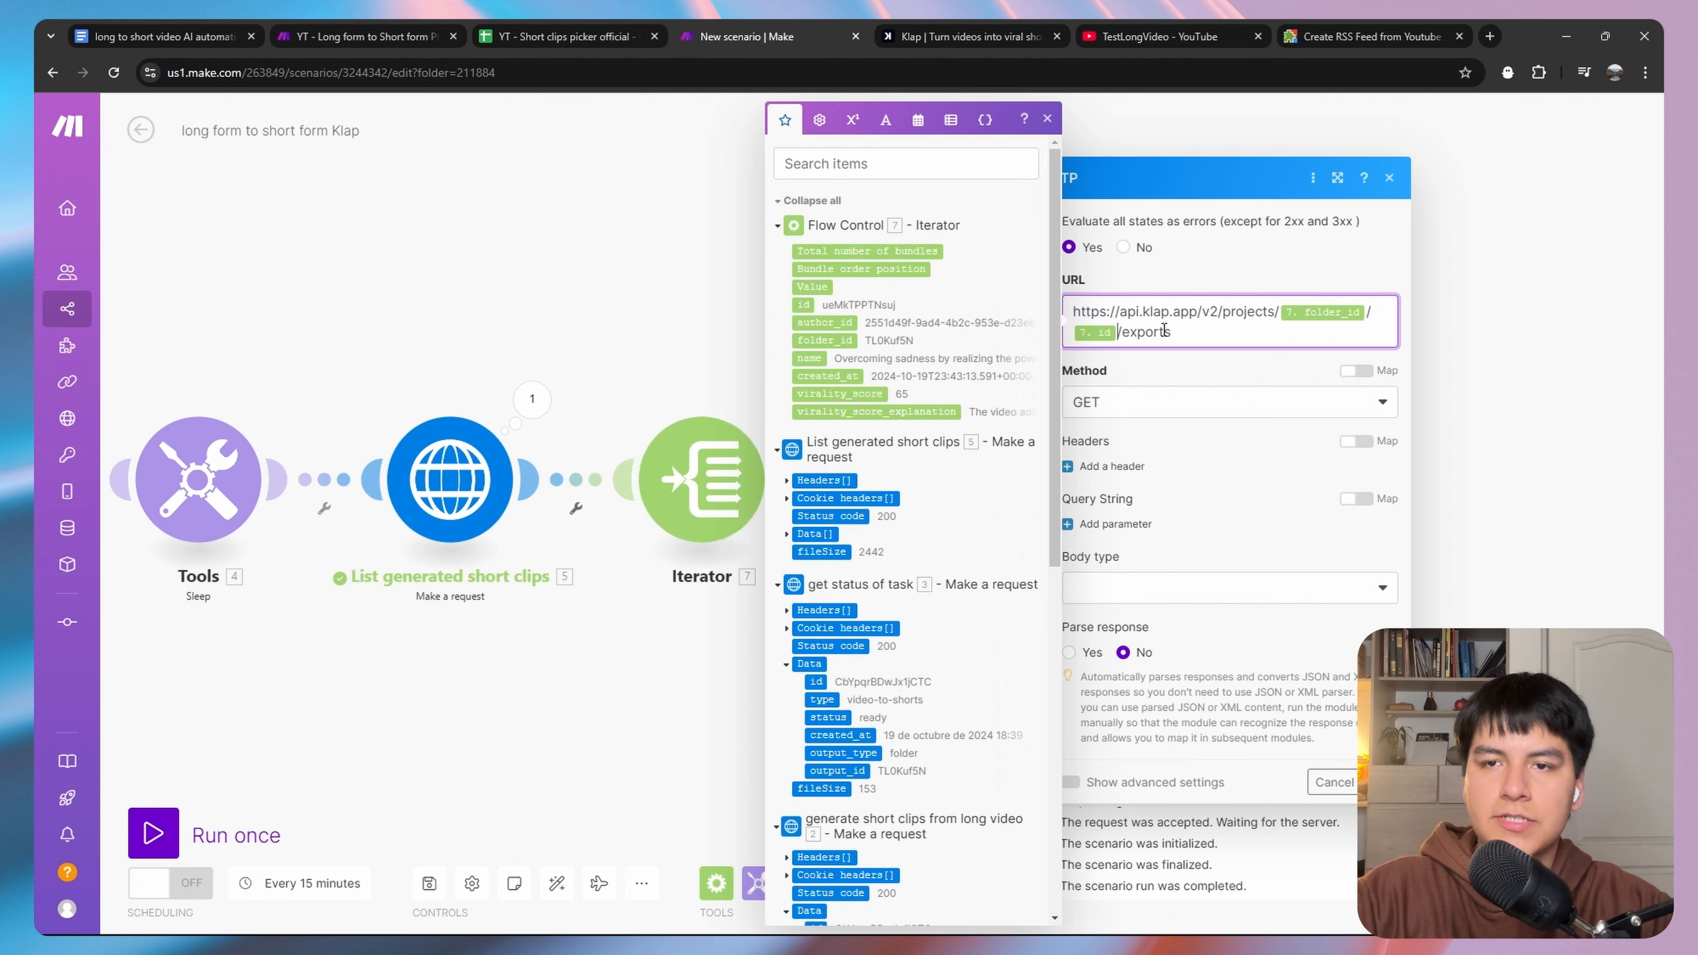
click(1183, 368)
Set the request method to POST and add an Authorization header containing the API key.
click(1149, 406)
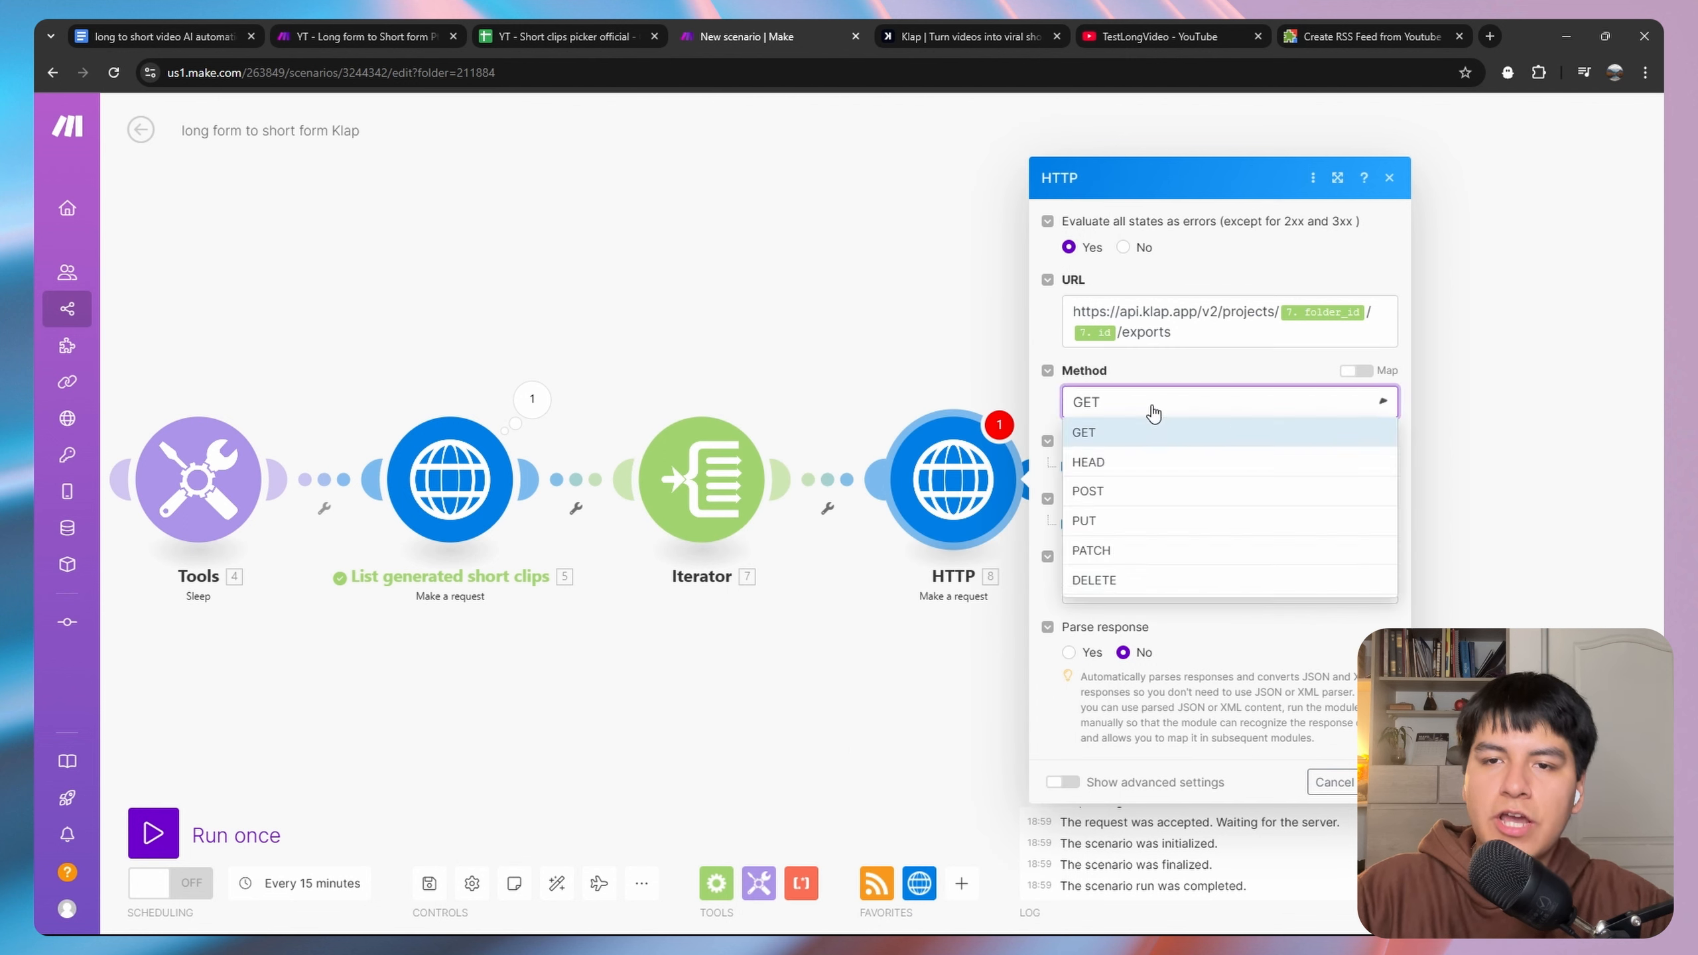
click(1097, 490)
click(1112, 466)
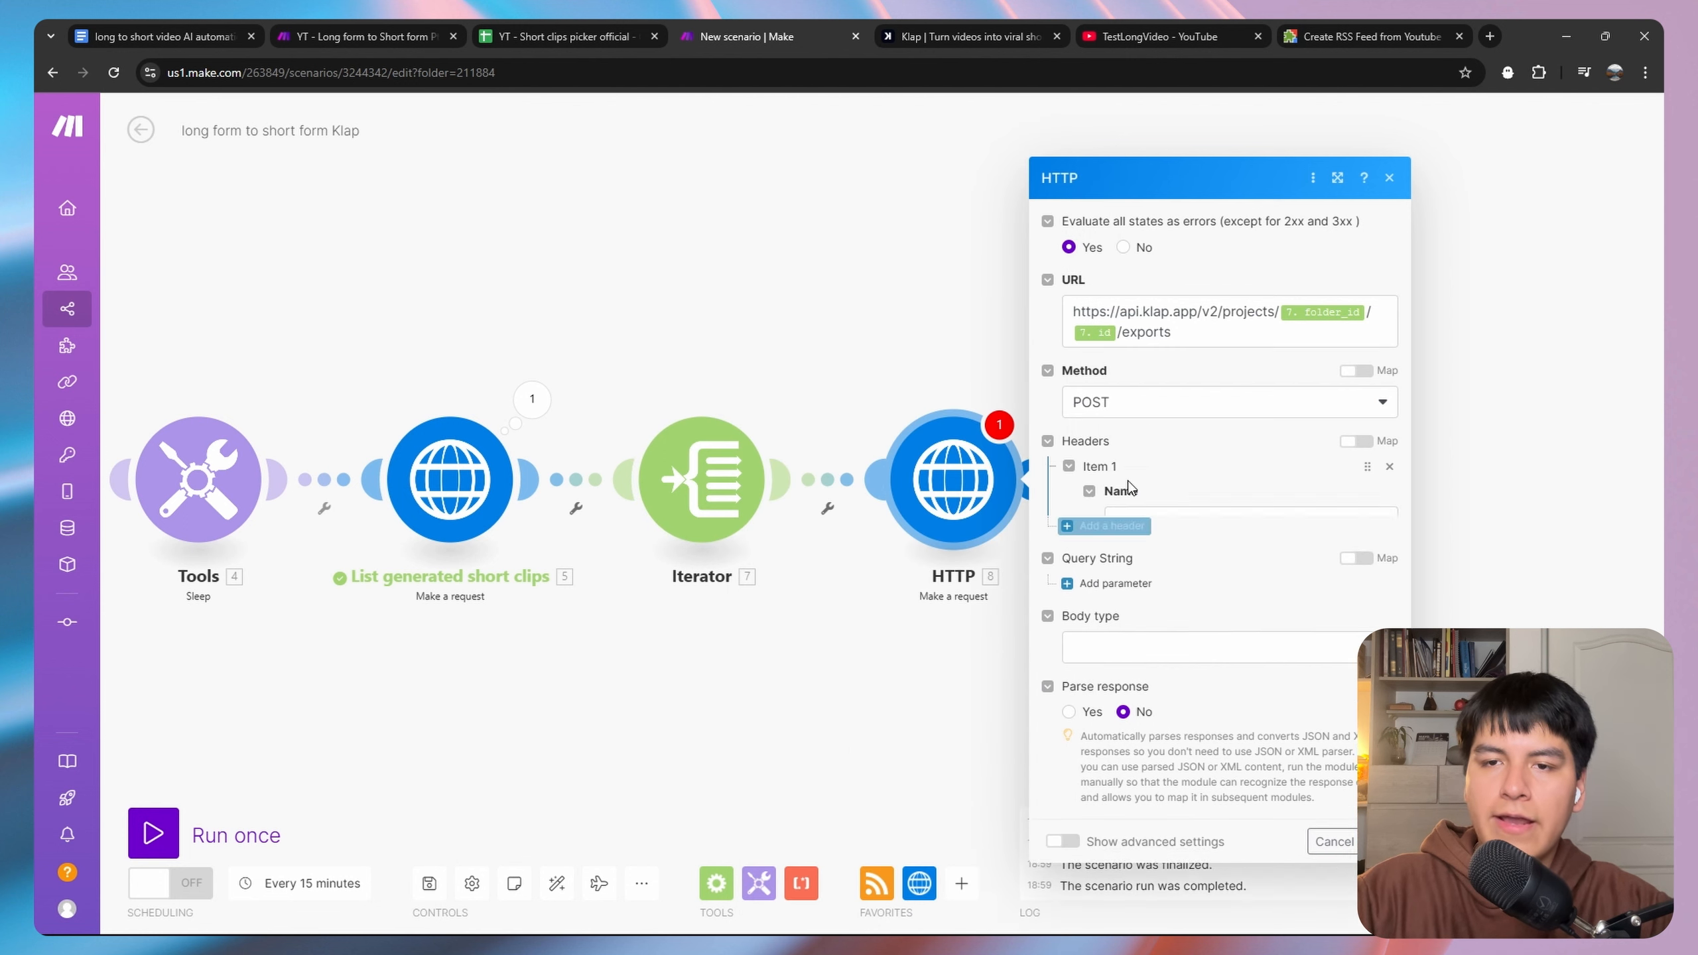
click(1151, 474)
text(Auth)
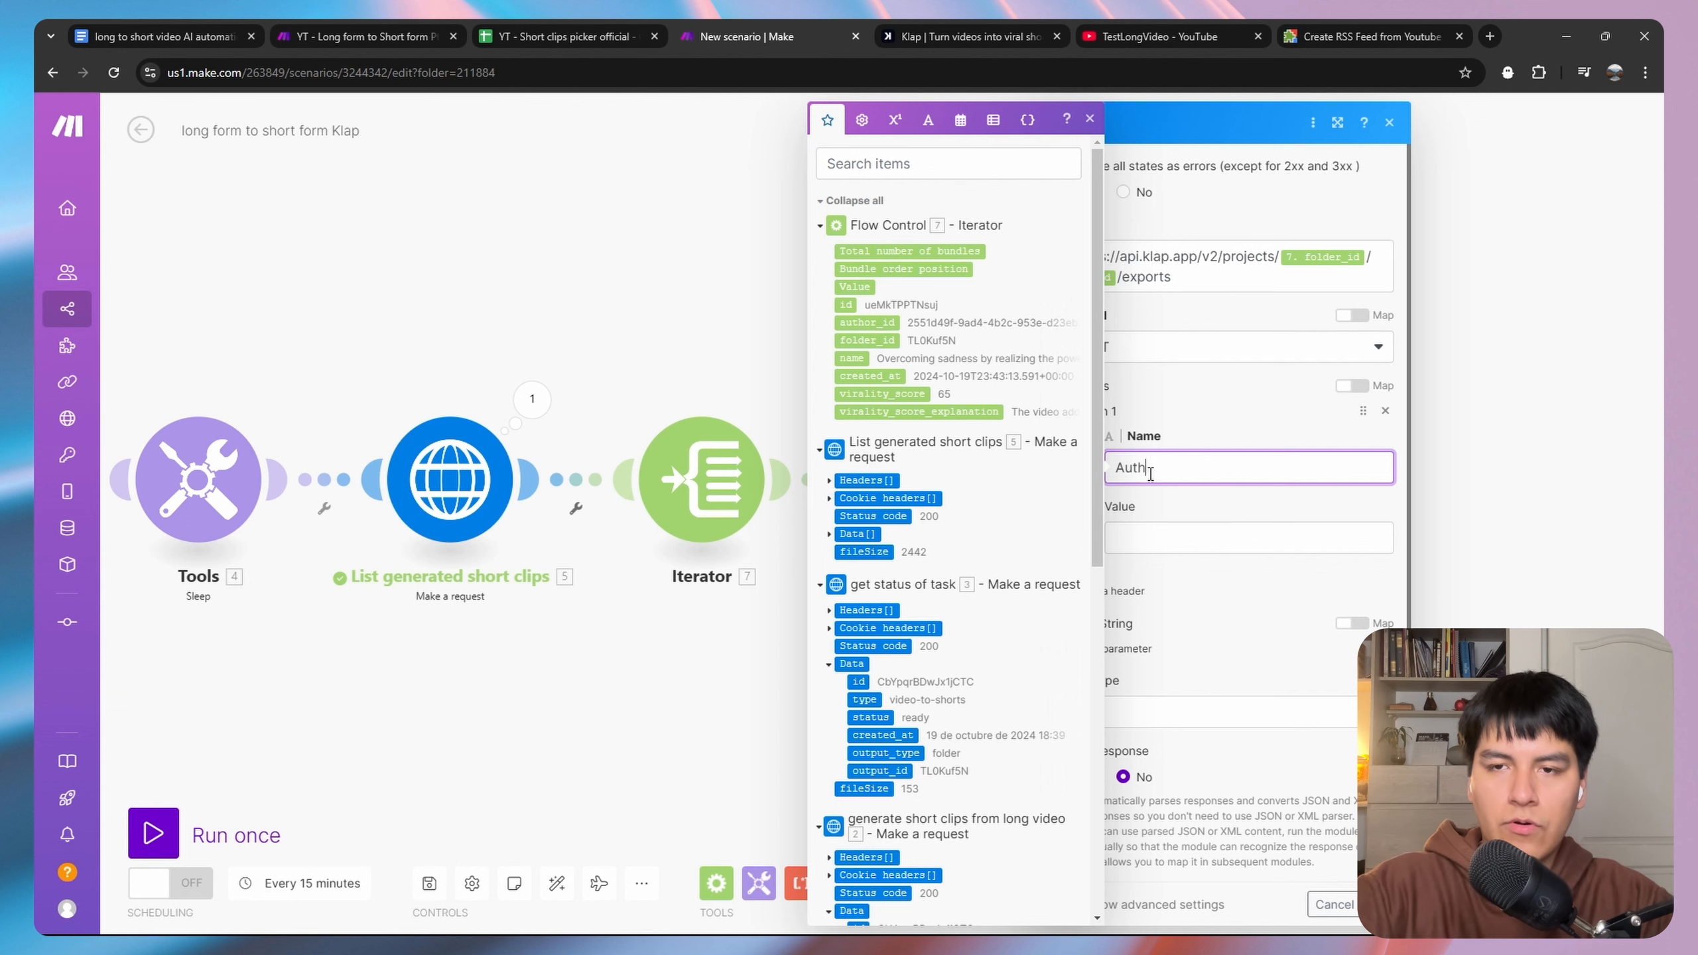
text(erization)
click(1182, 542)
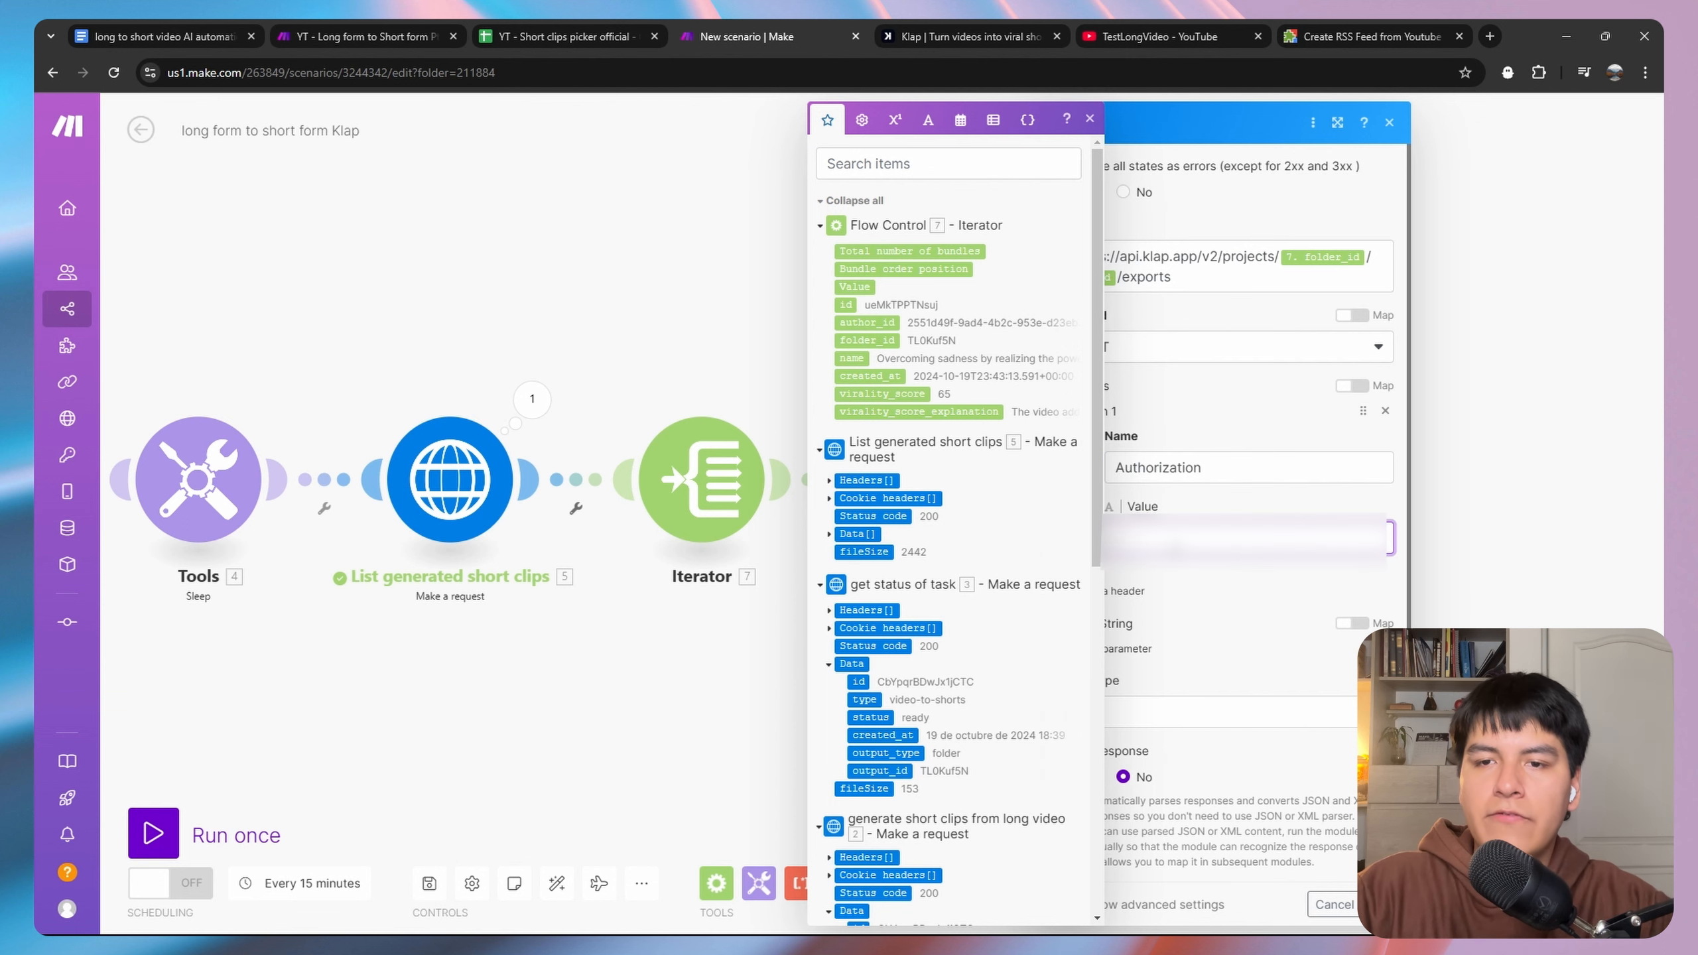
key(ctrl+v)
click(1233, 627)
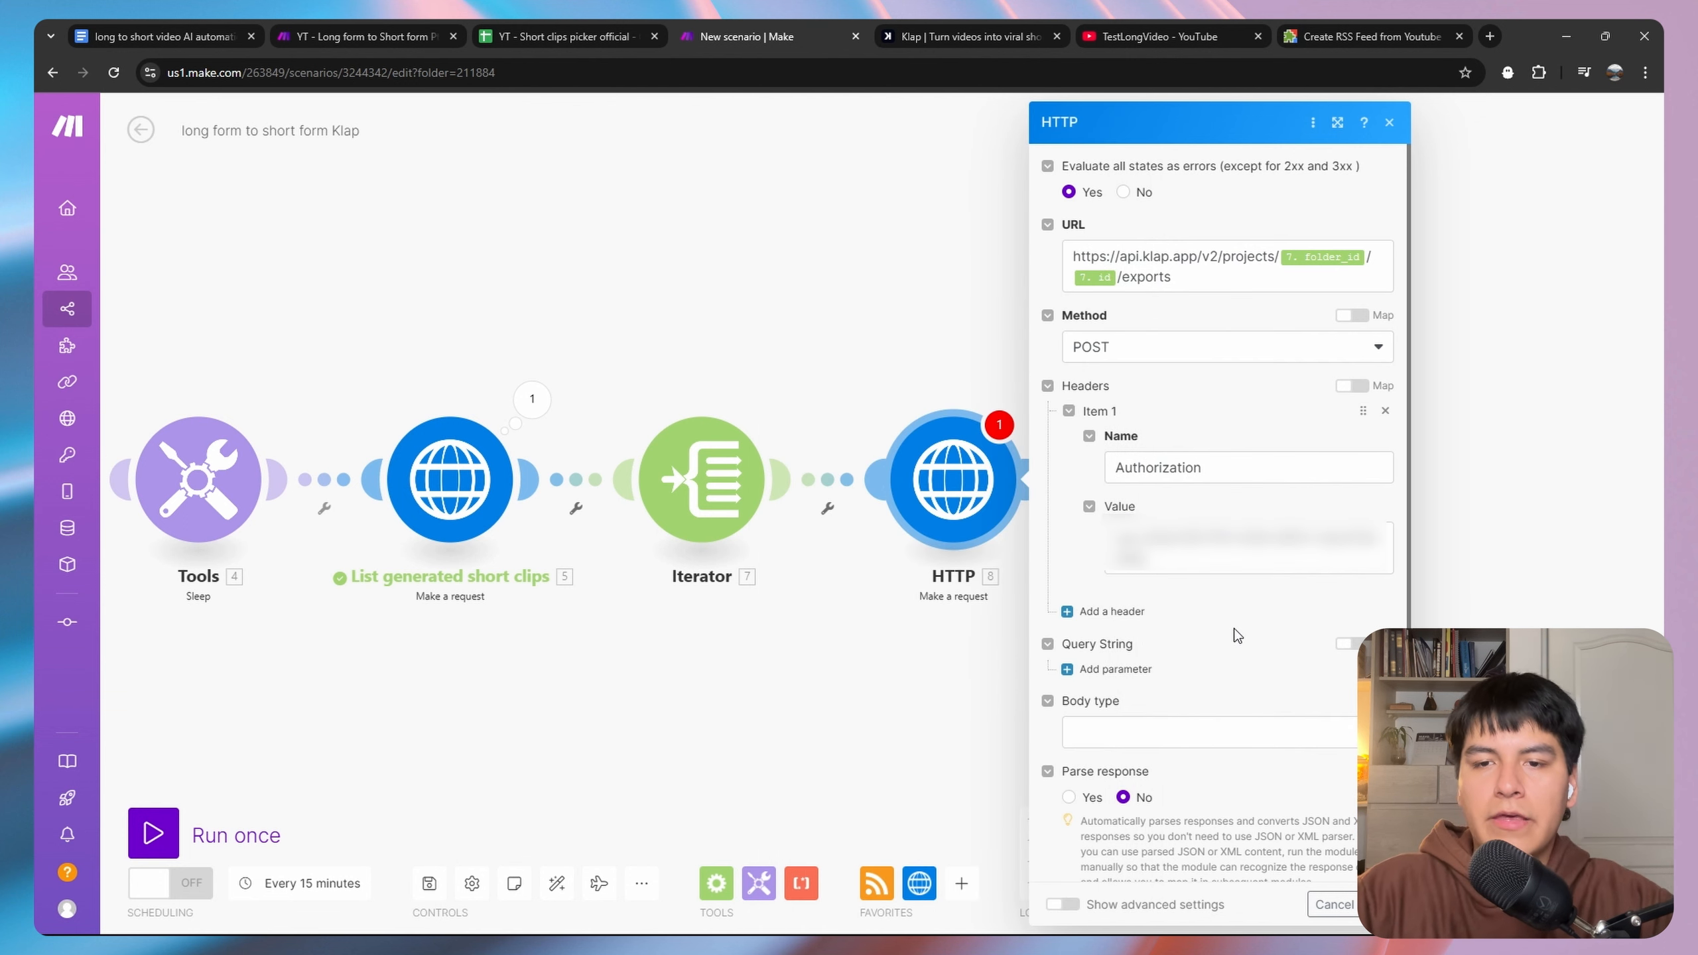
Set the HTTP request's body type to Raw and its content type to JSON (application/json).
scroll(1239, 612, down, 1)
click(1161, 725)
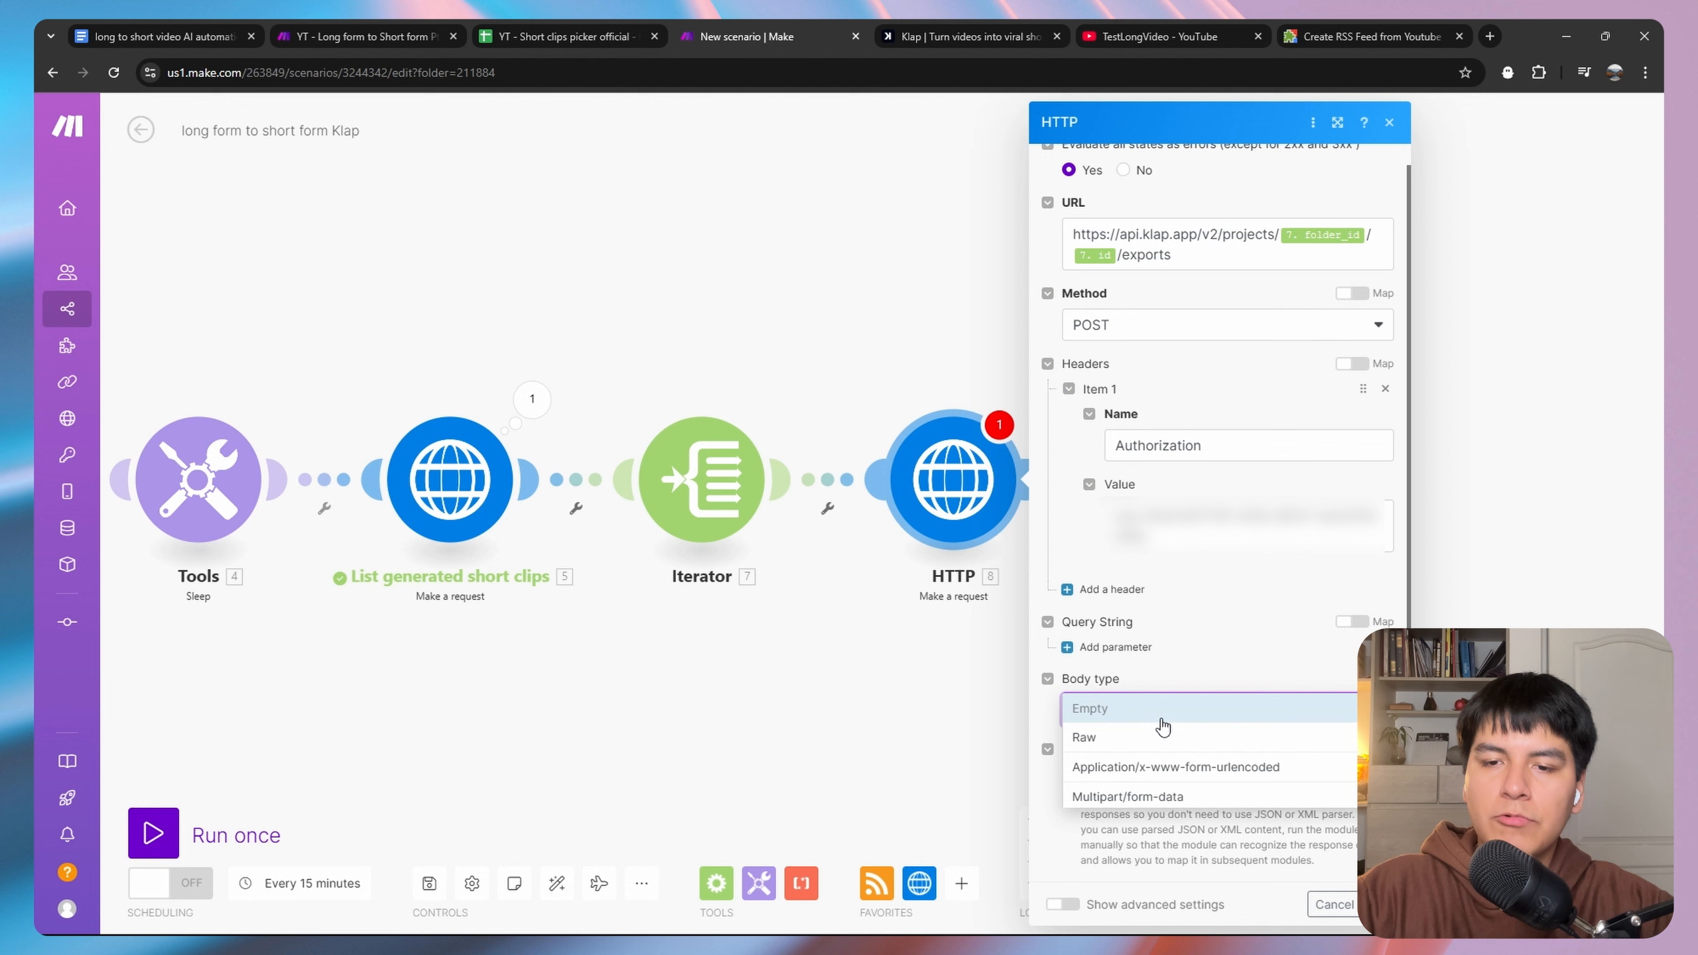
click(1118, 737)
scroll(1196, 635, down, 2)
click(1133, 615)
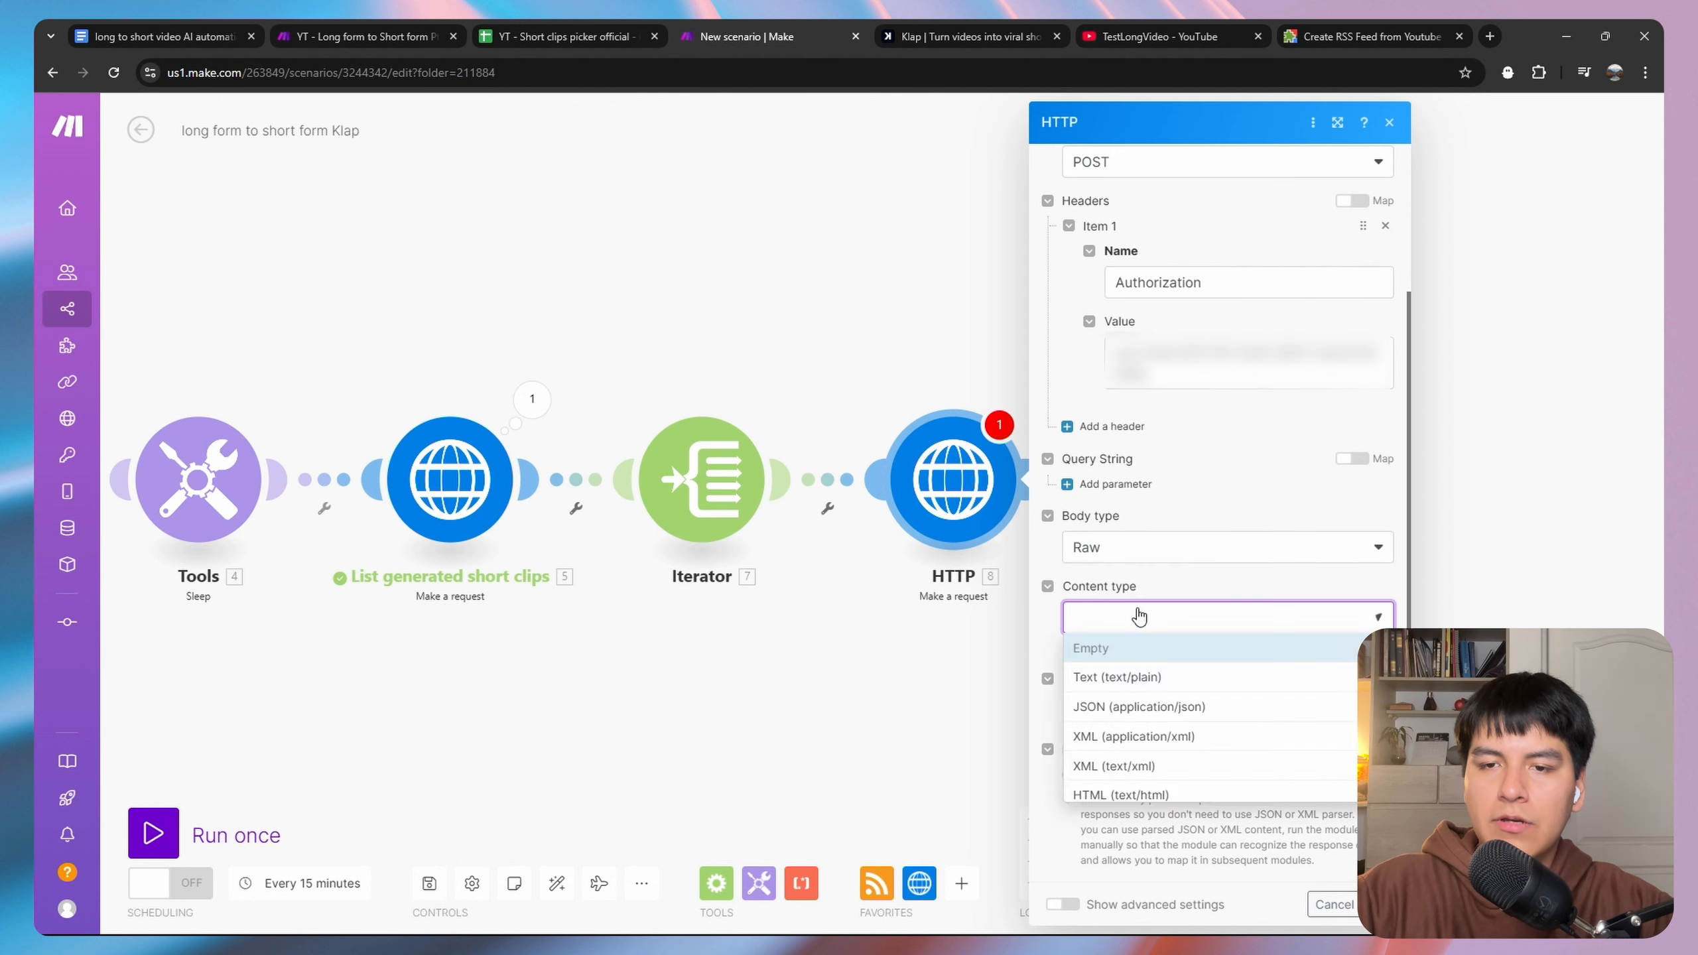
click(1123, 707)
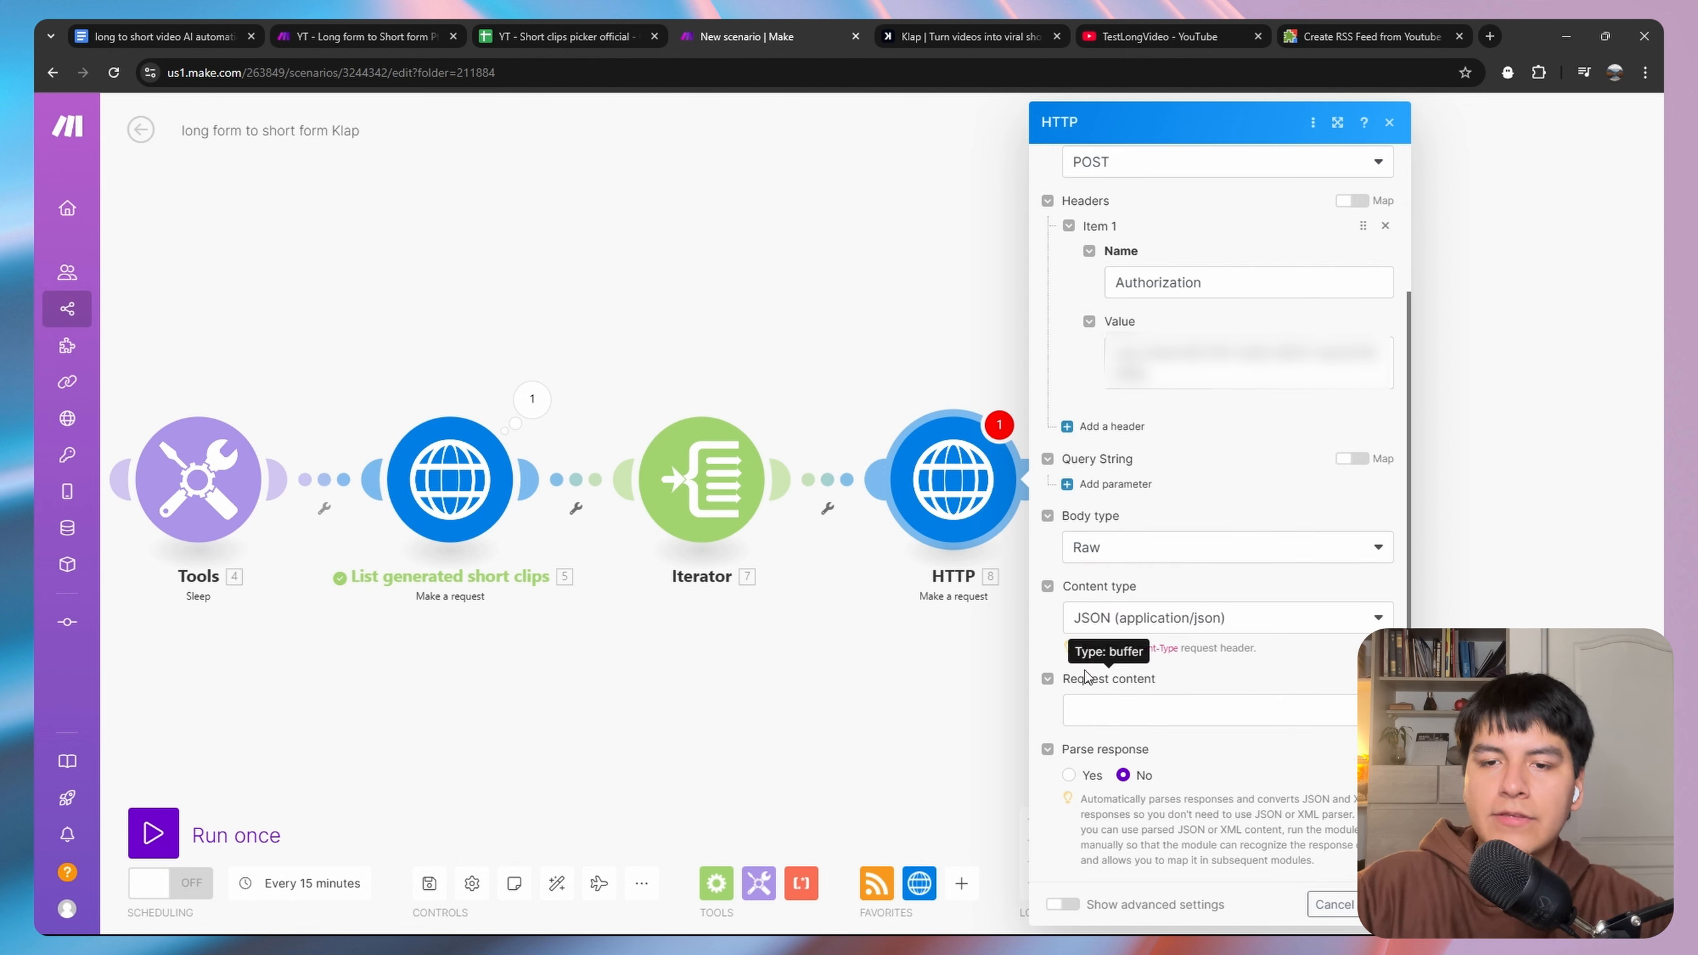
Enter a JSON request content with preset_id "fhrAOcOaX8Zs" and set Parse response to Yes.
click(1090, 697)
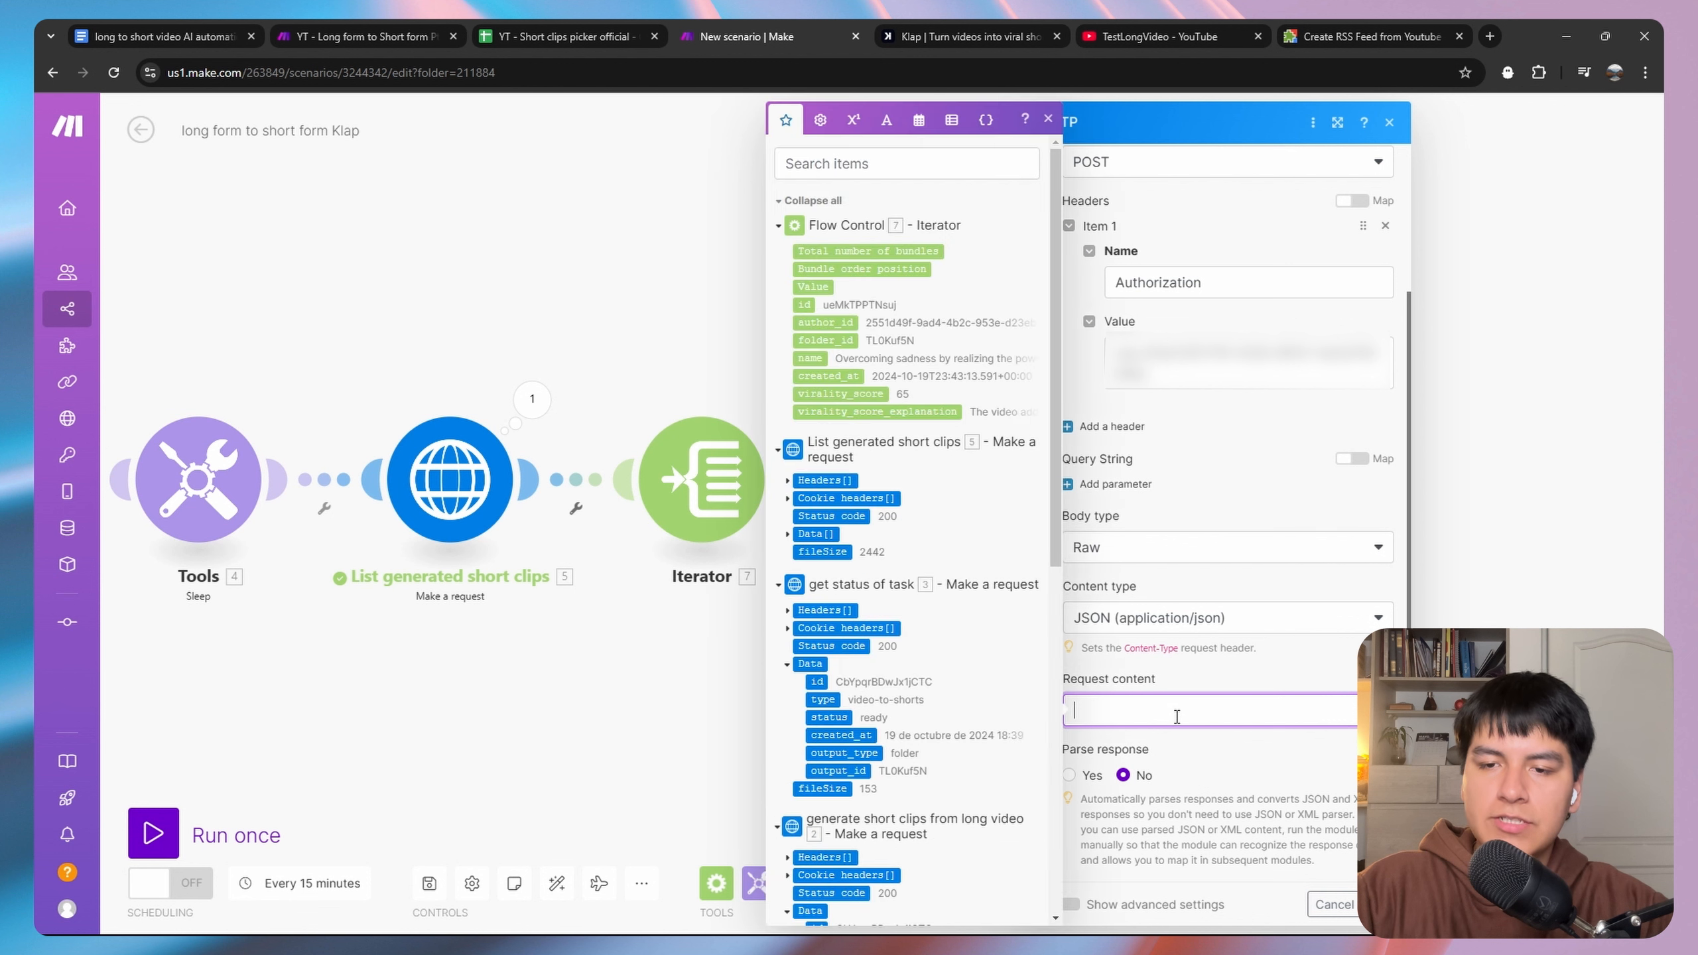
text({   "preset_id": "fhrAOcOaX8Zs" })
click(1261, 733)
key(BackSpace)
key(BackSpace)
key(BackSpace)
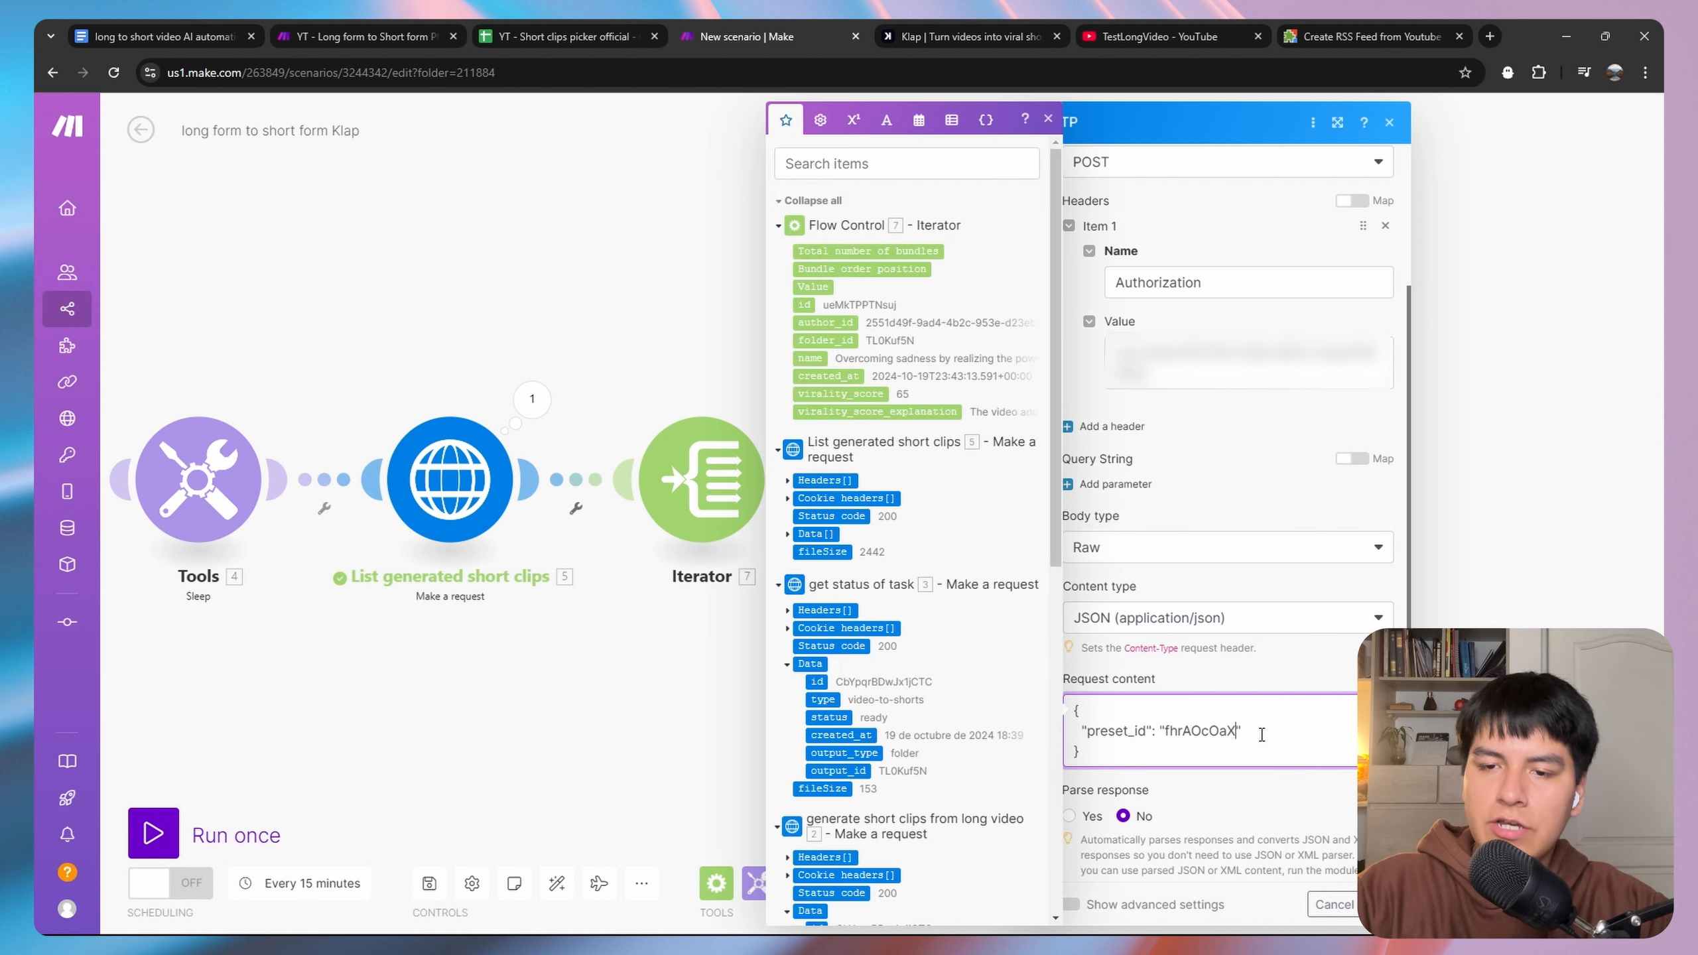
key(BackSpace)
key(BackSpace)
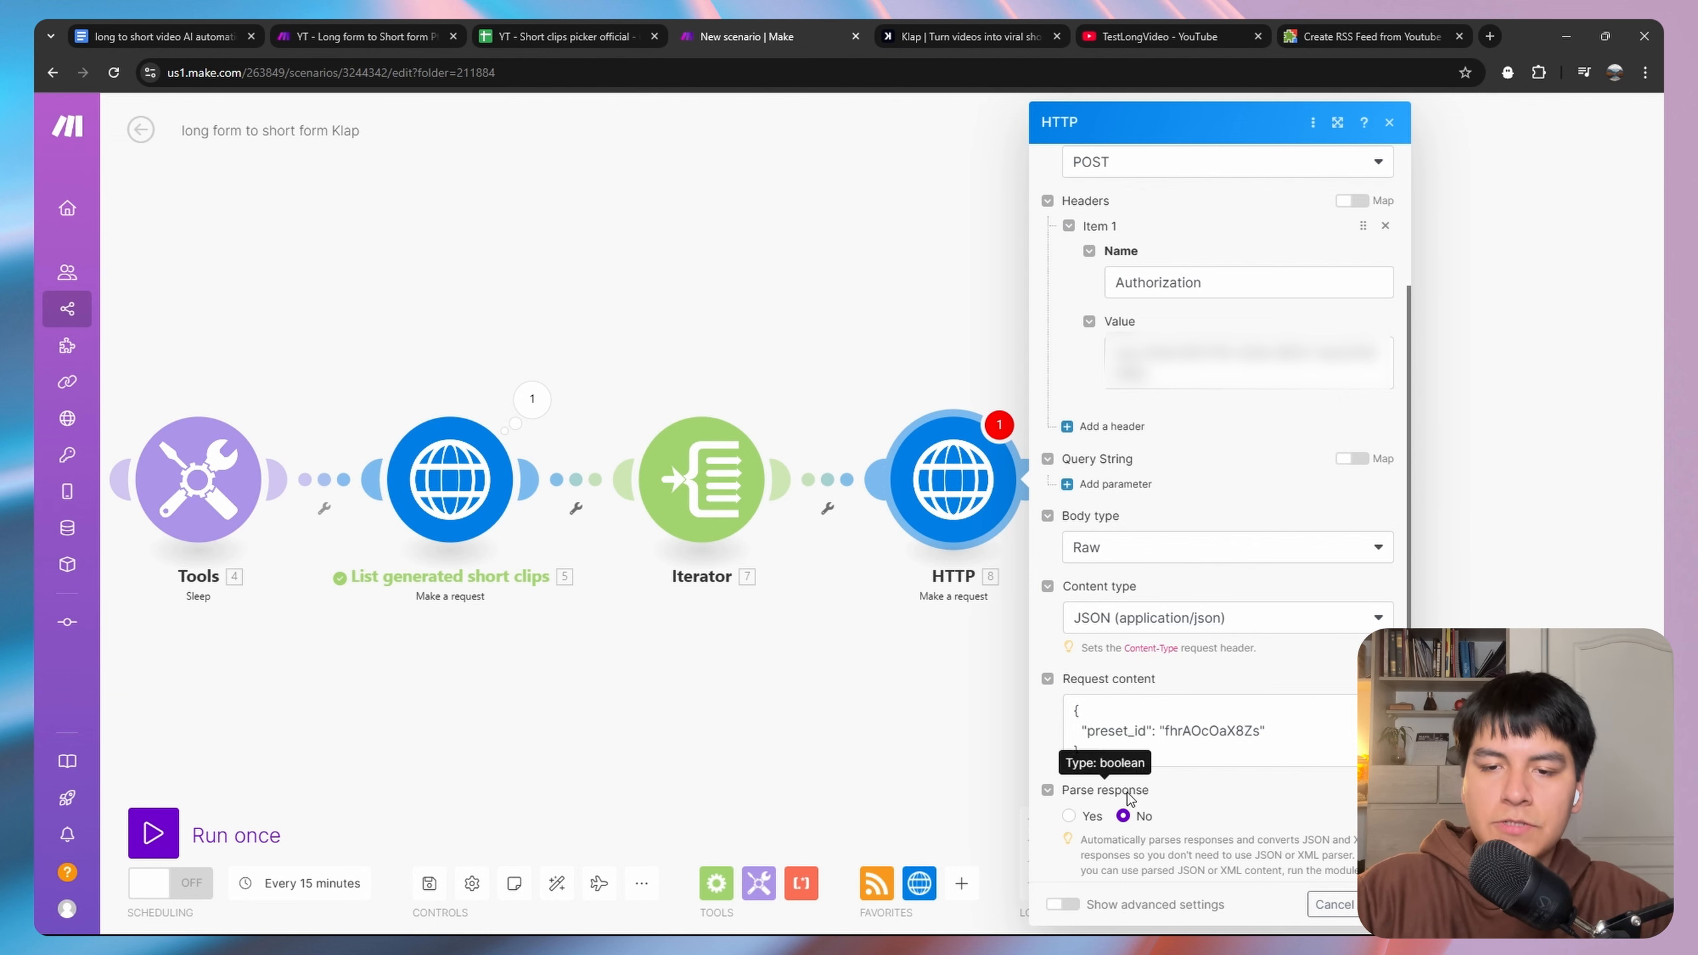
click(1075, 815)
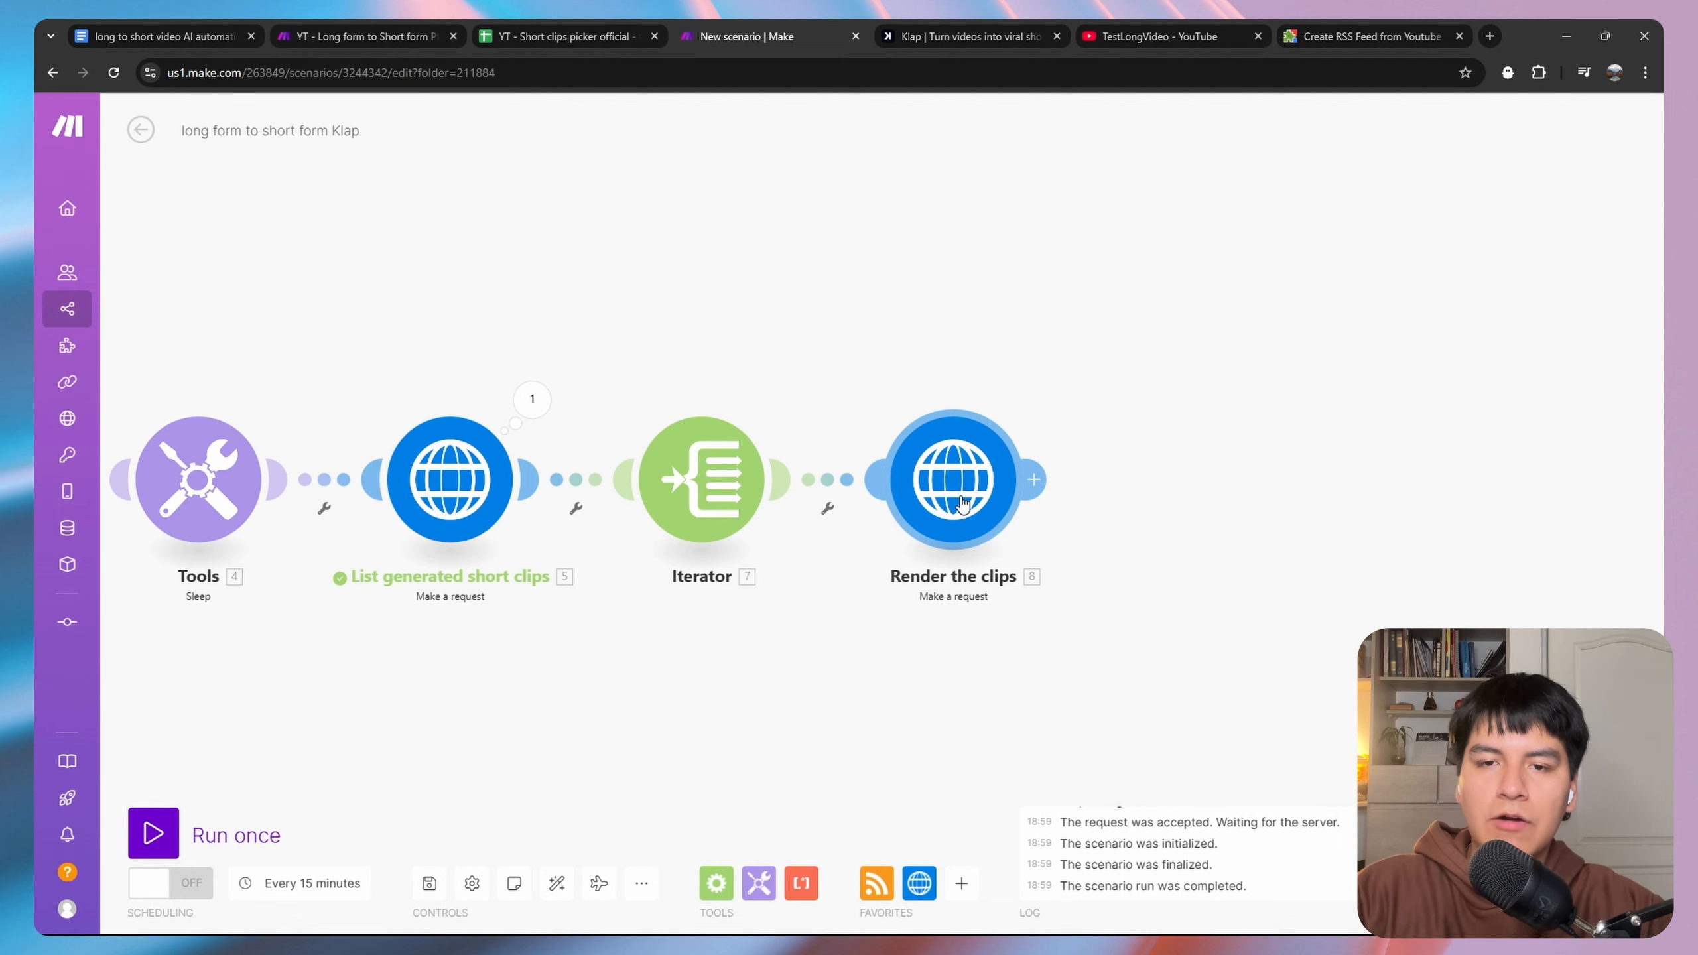
Prepare to run only the Render the clips module, with folder_id TL0Kuf5N copied from the third clip in List generated short clips' output.
right_click(961, 496)
click(1022, 541)
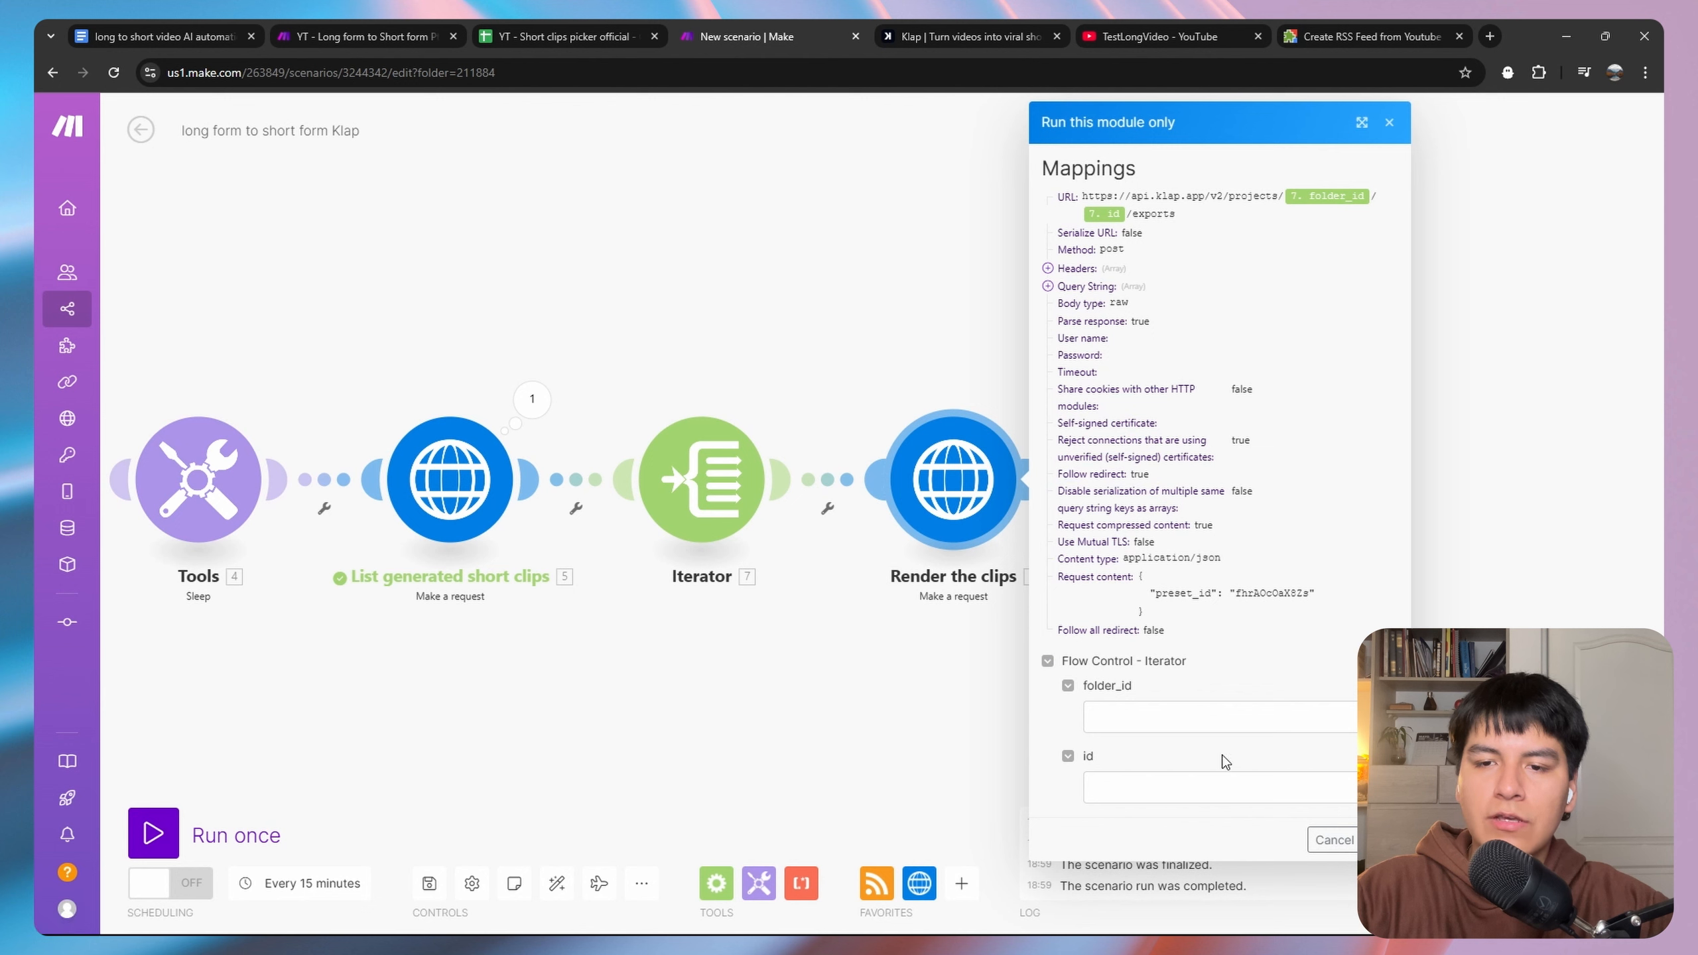
click(1135, 718)
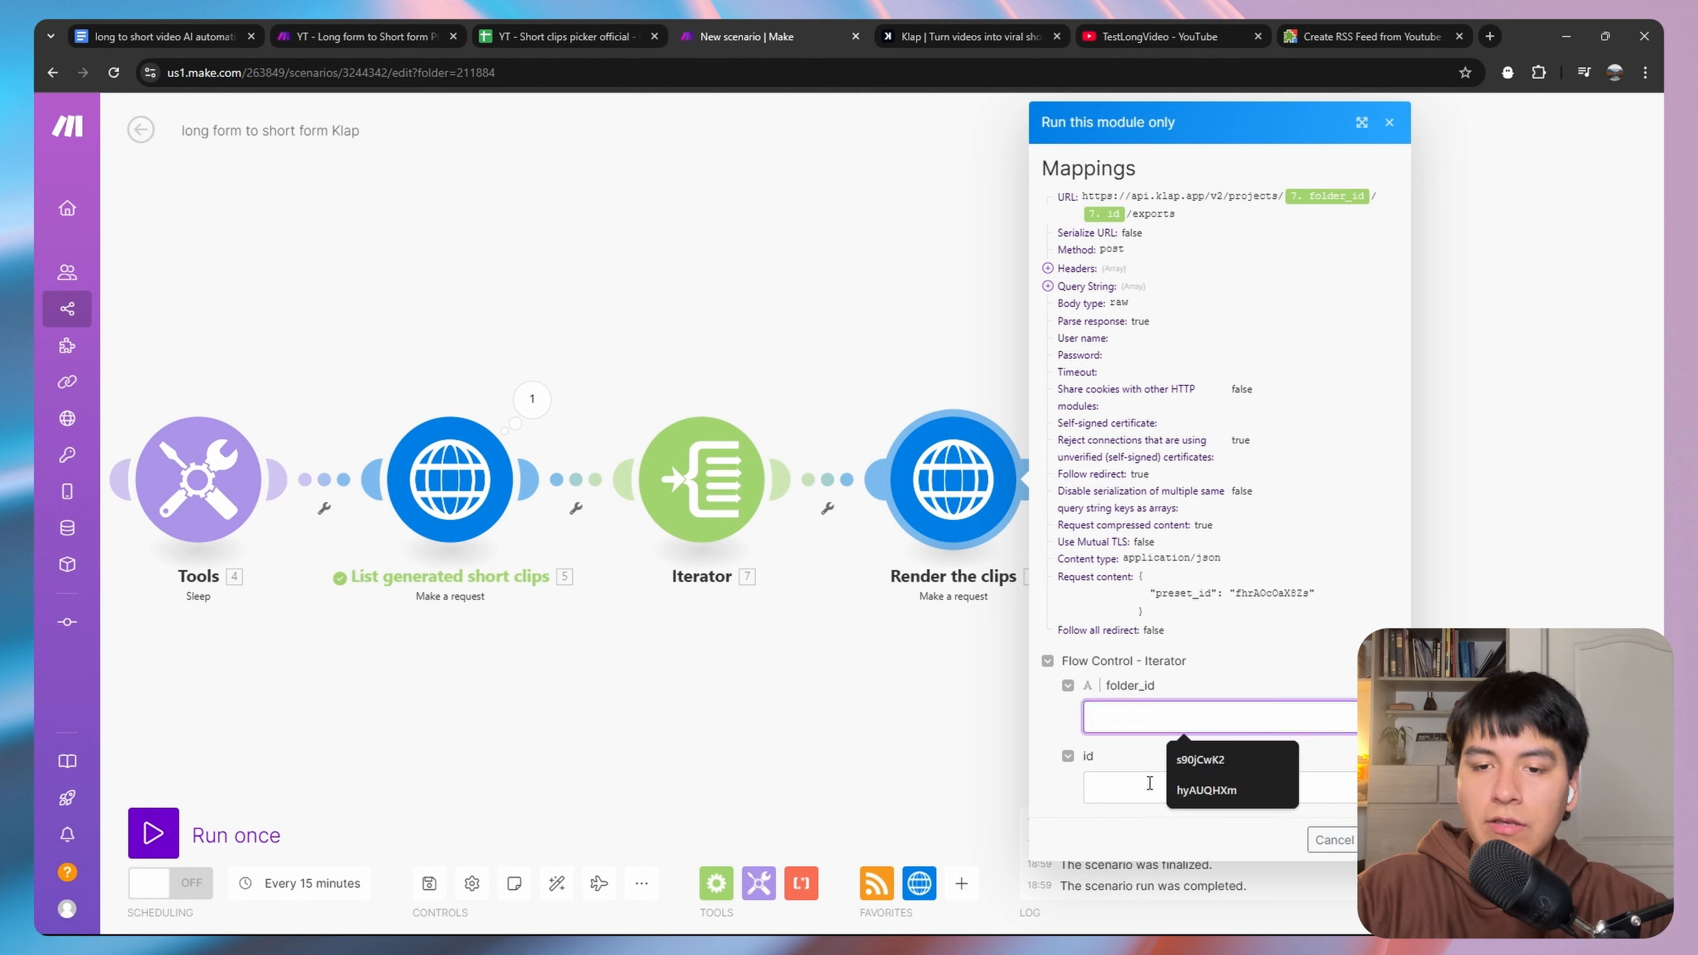
click(1135, 785)
click(1123, 741)
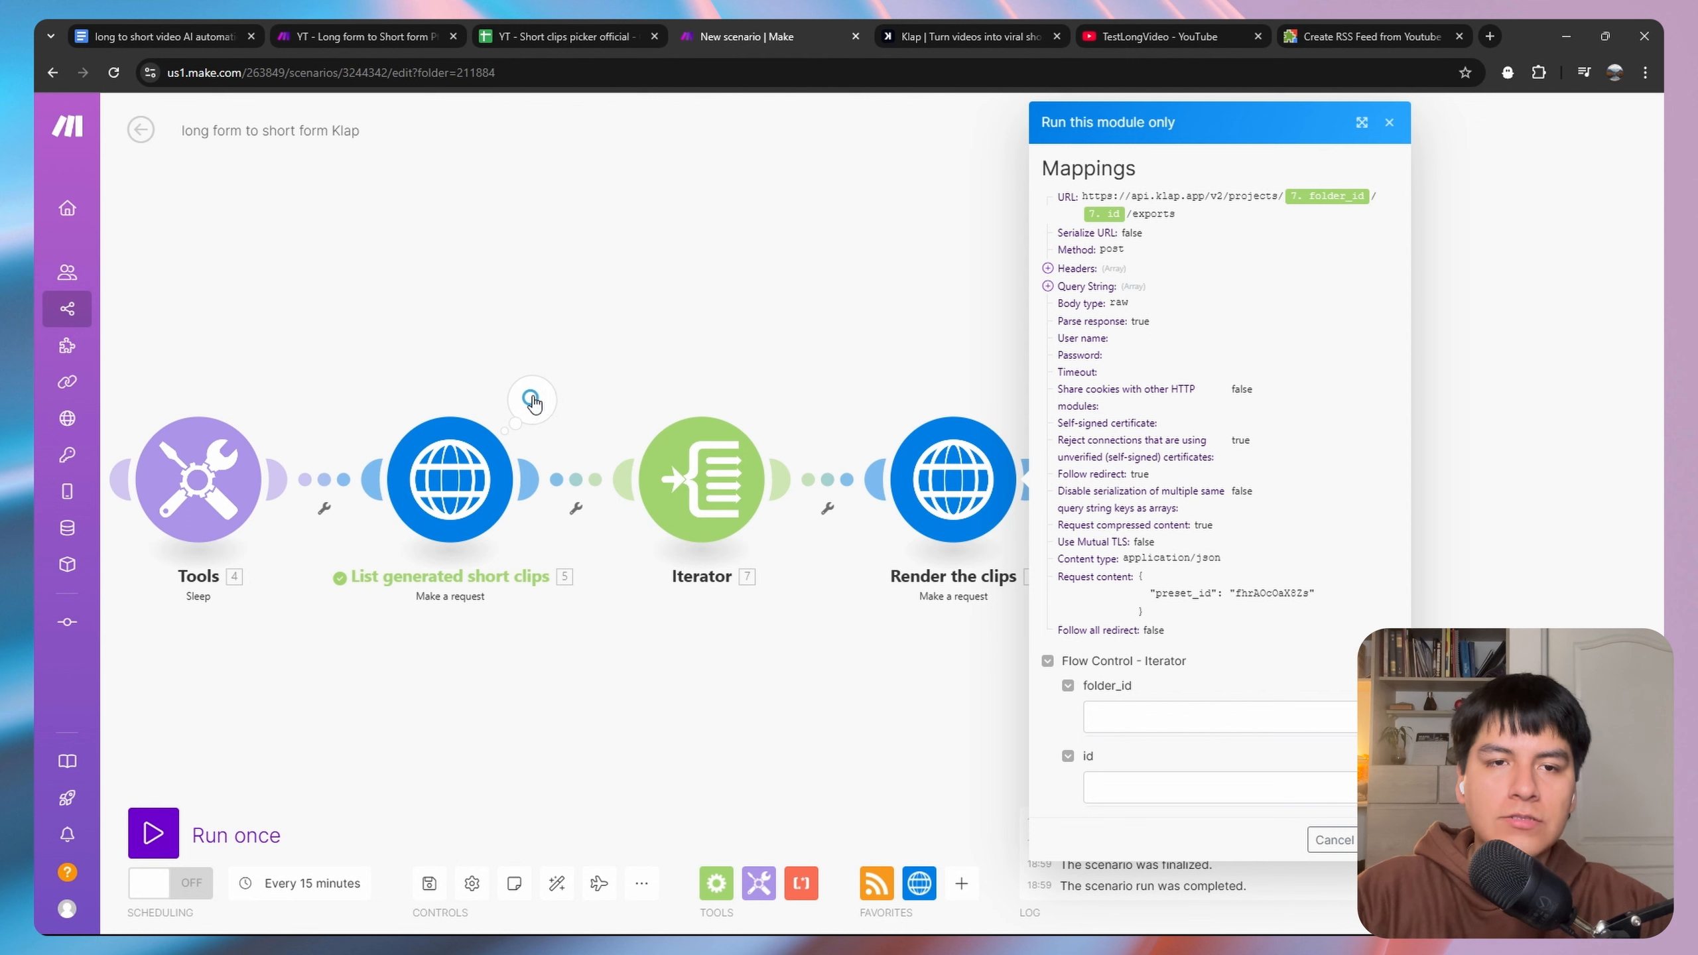
click(532, 399)
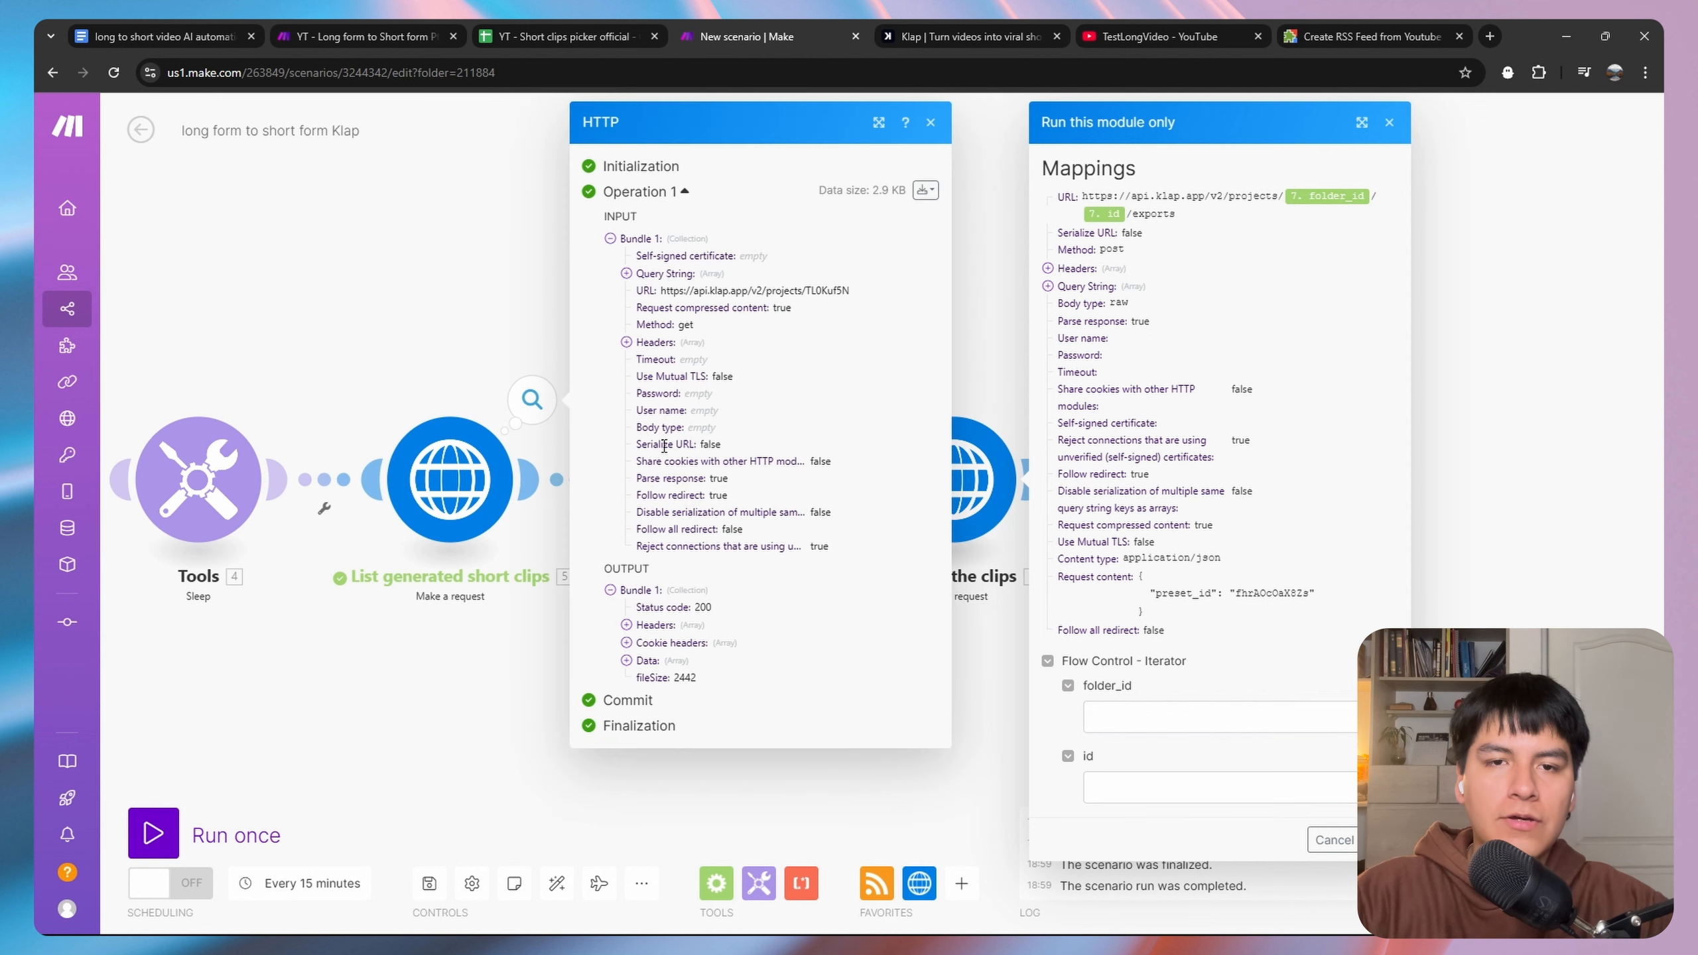
click(695, 662)
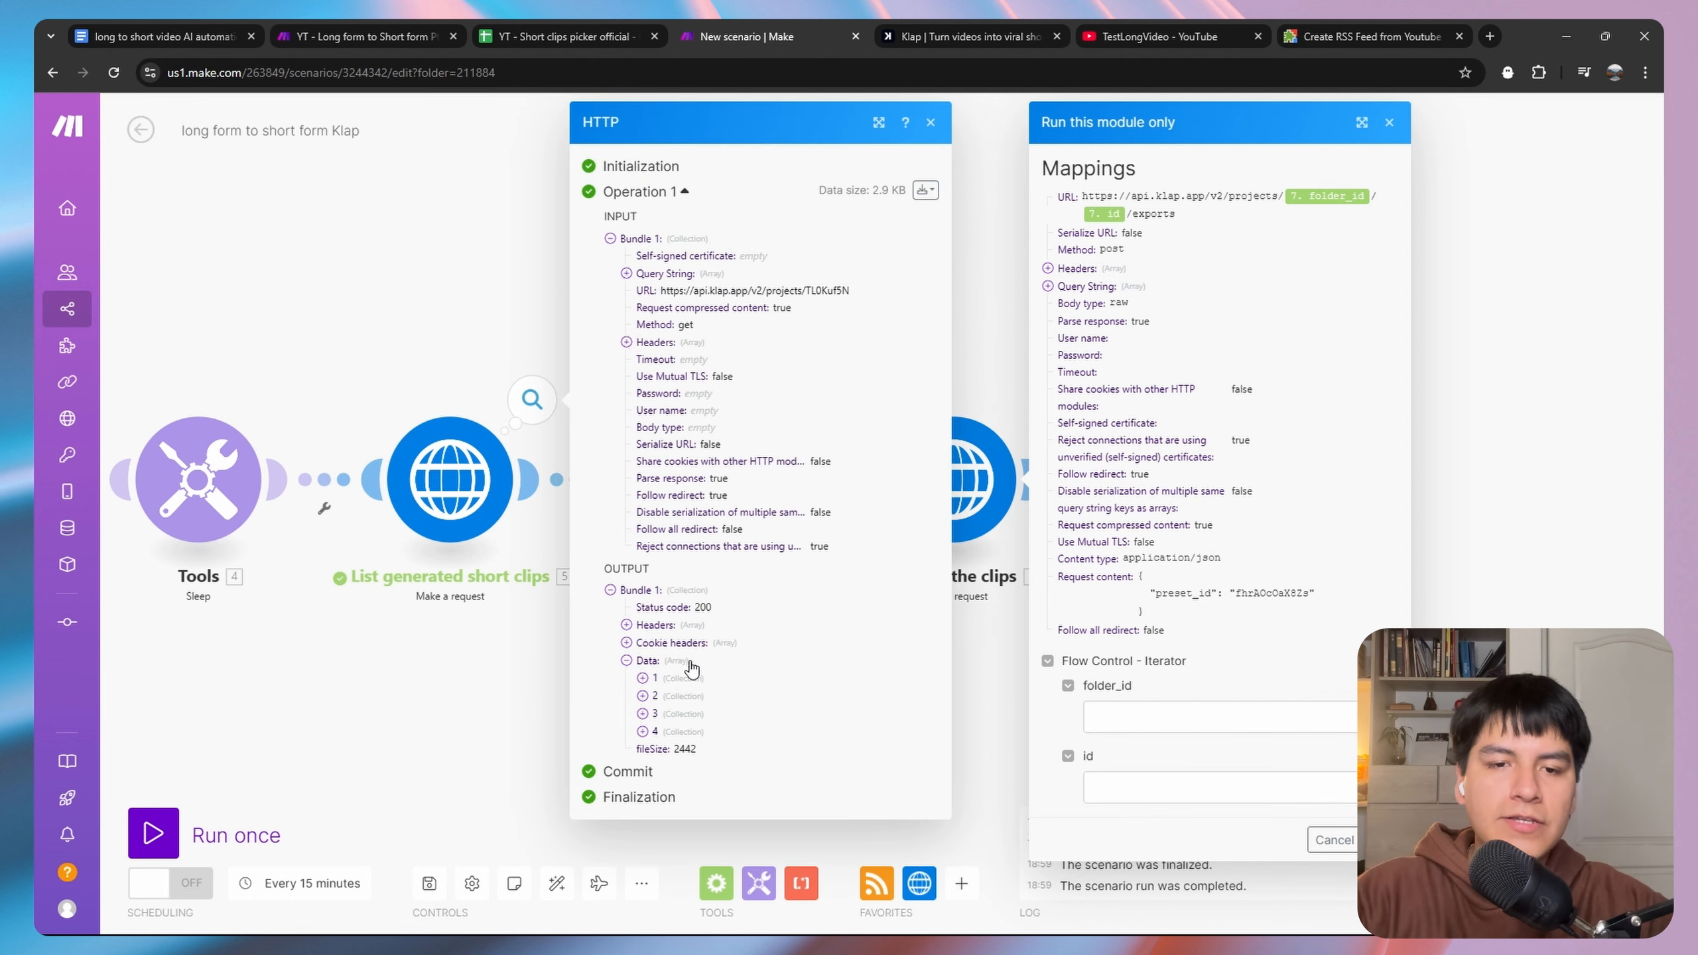
click(677, 714)
scroll(742, 665, down, 3)
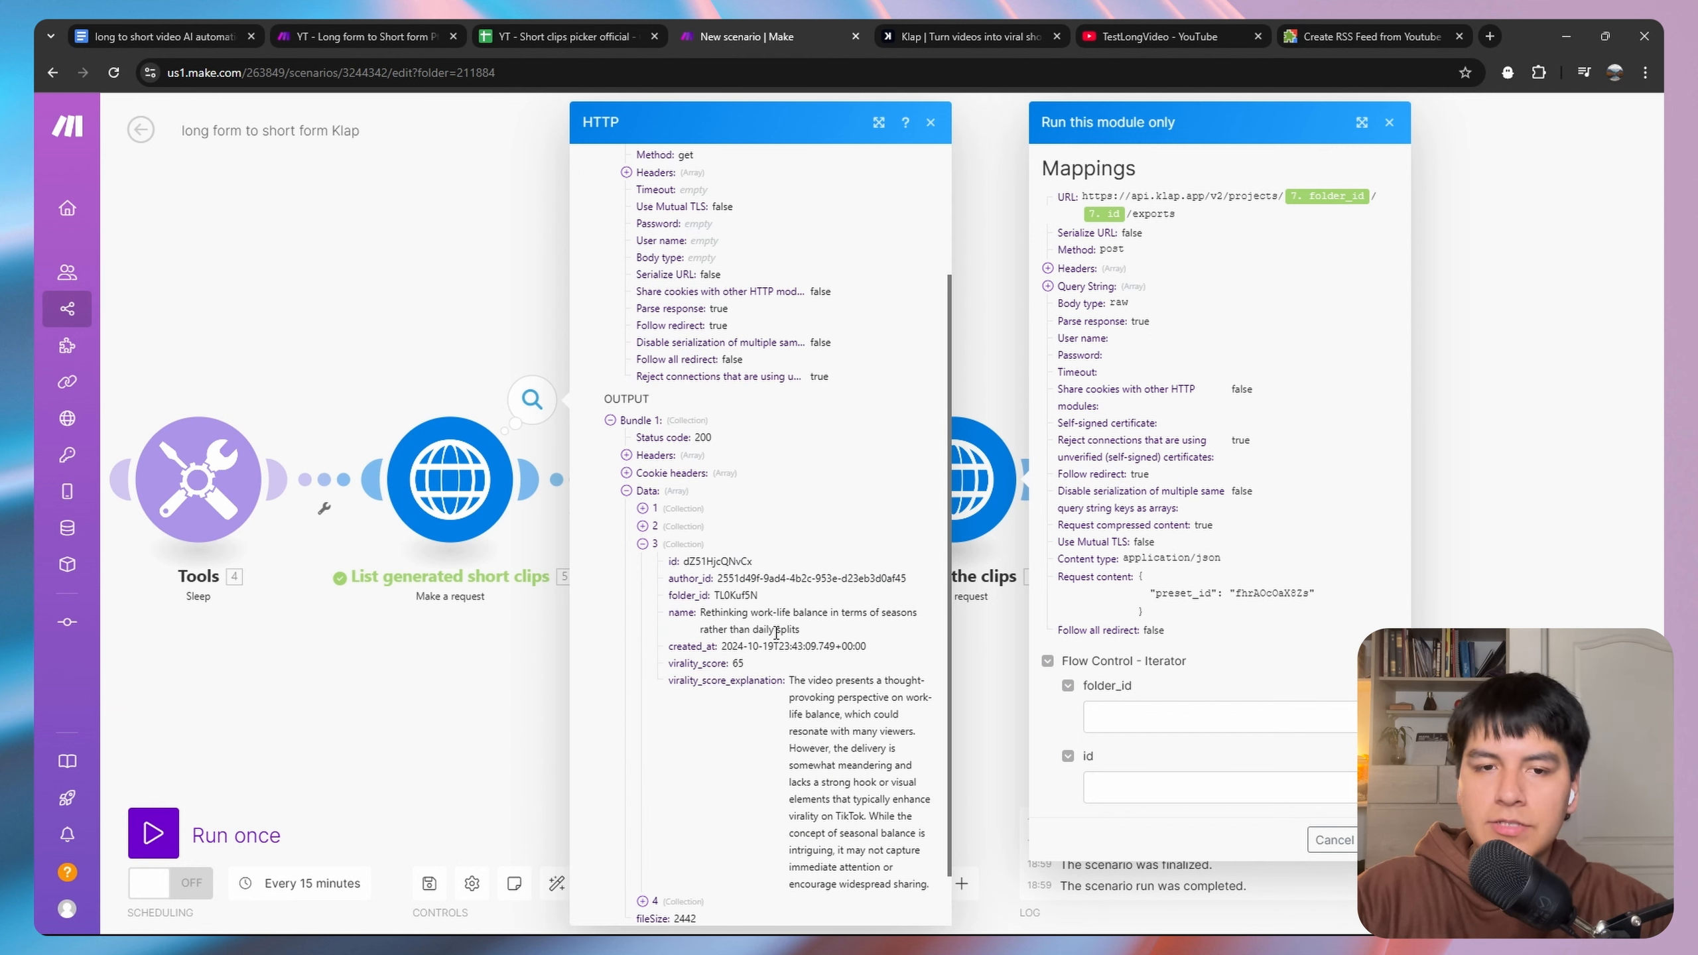
drag(758, 596, 721, 598)
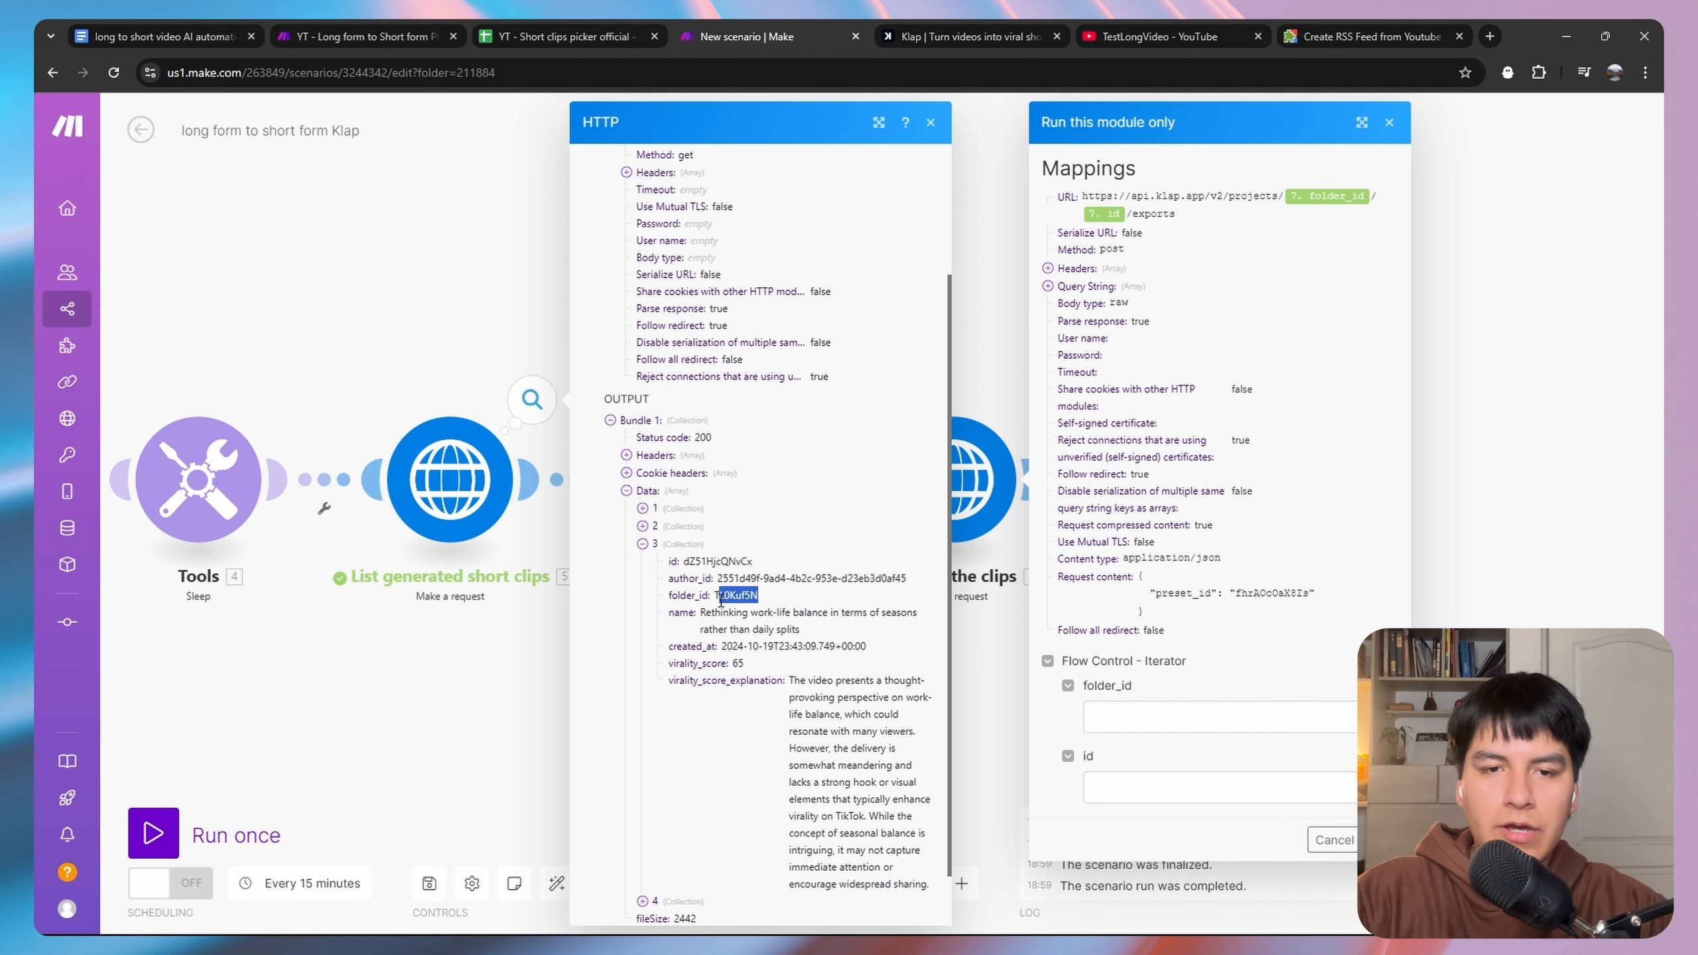
click(1172, 722)
text(TL0Kuf5N)
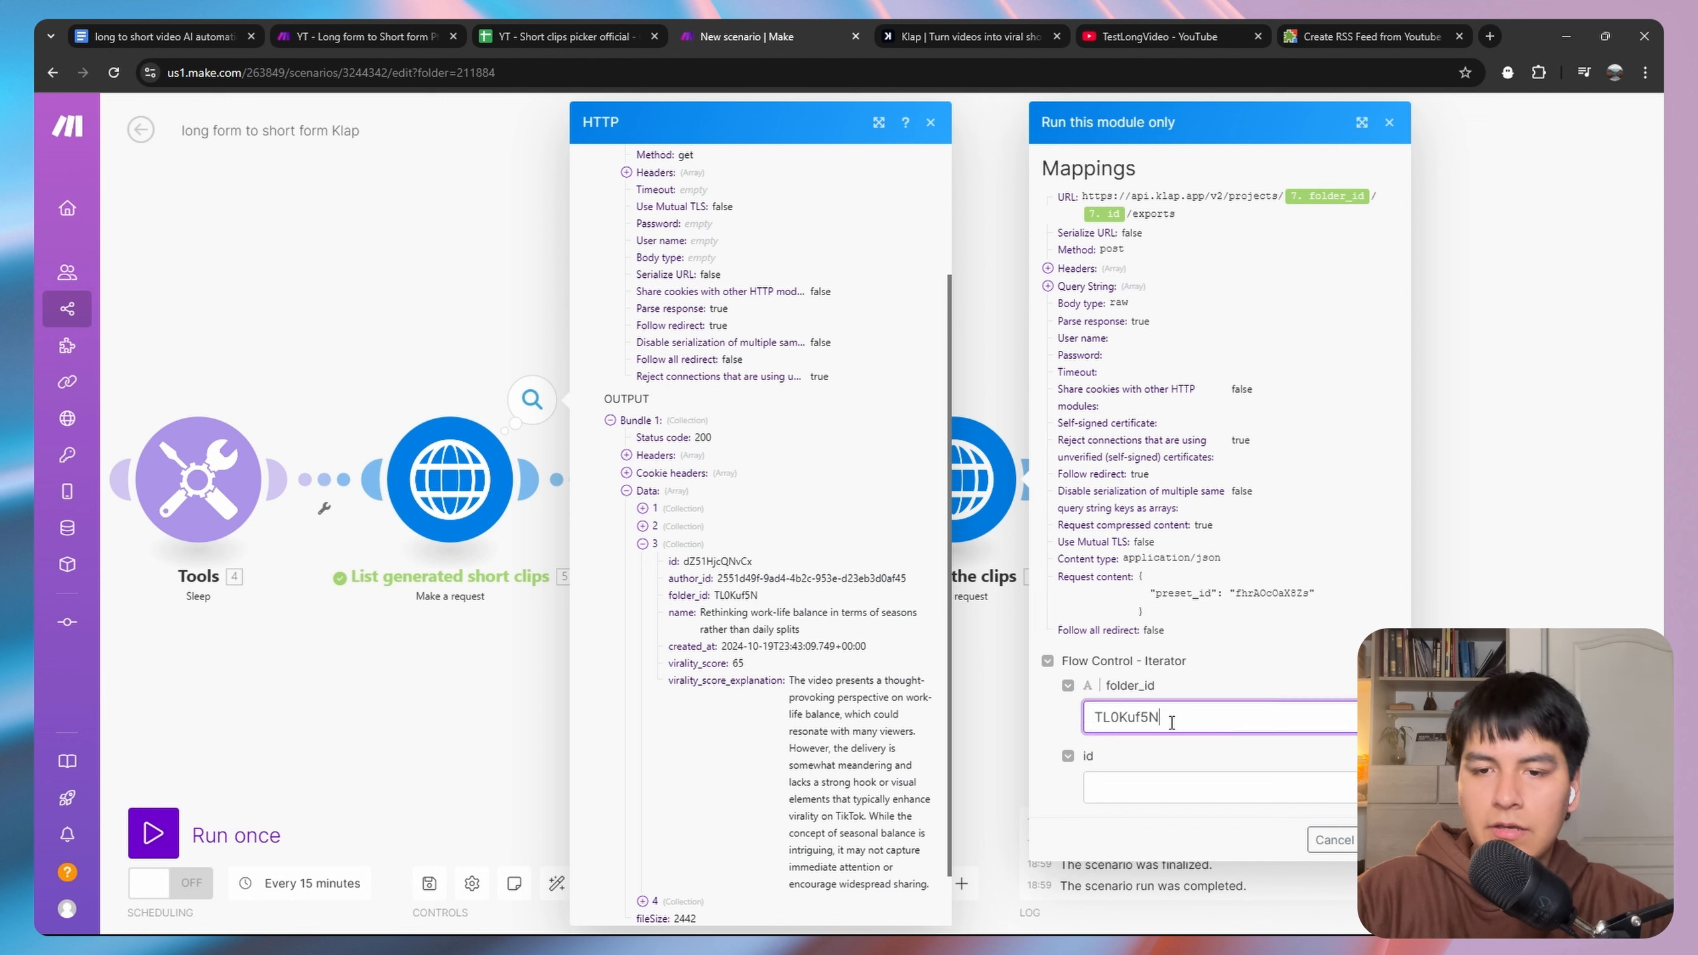
Fill in the id dZ51HjcQNvCx from the same clip and run the Render the clips module alone.
drag(749, 565, 687, 567)
key(ctrl+c)
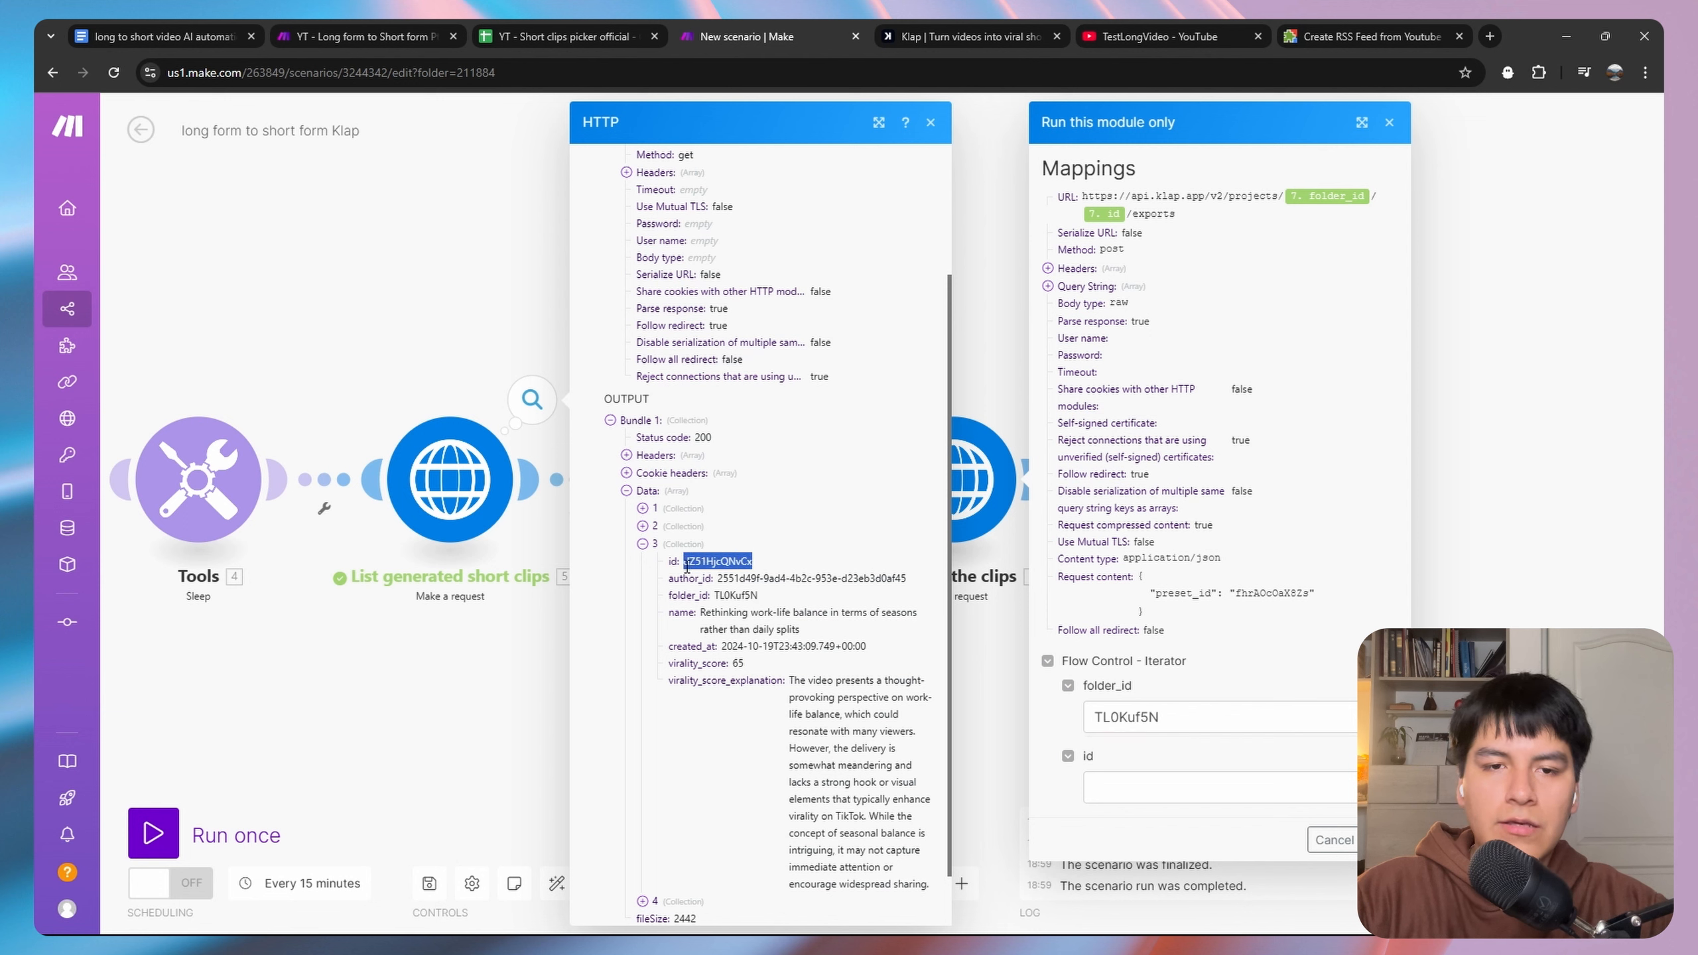
click(1163, 796)
key(ctrl+v)
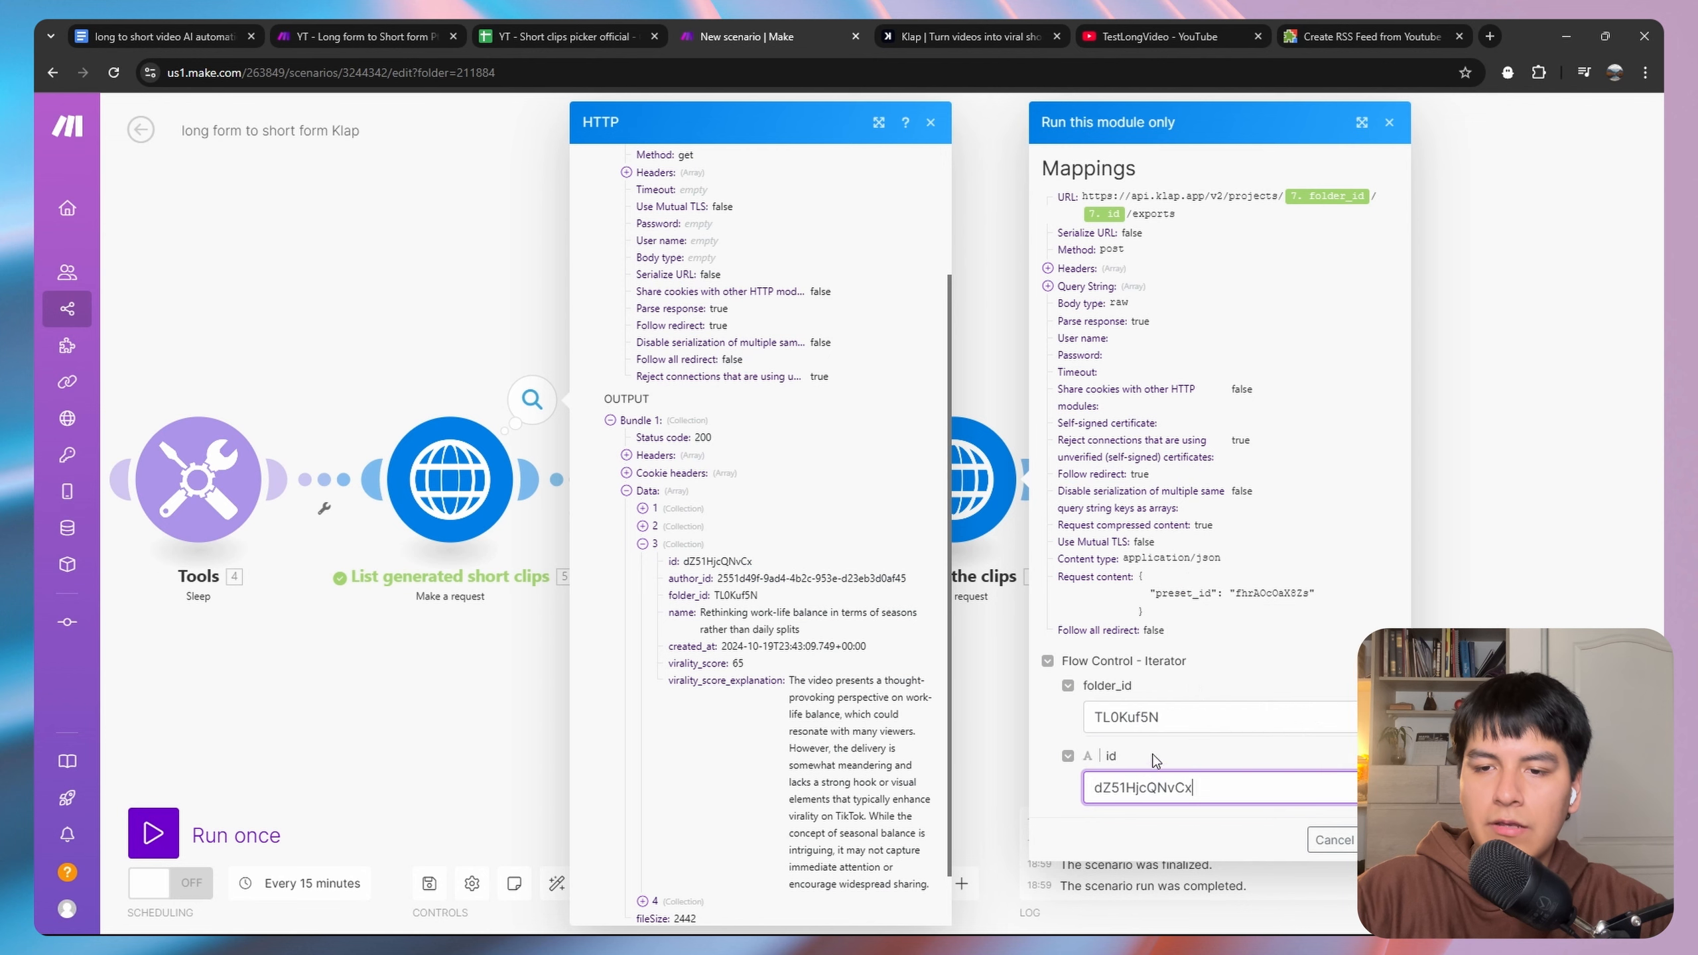
click(1387, 840)
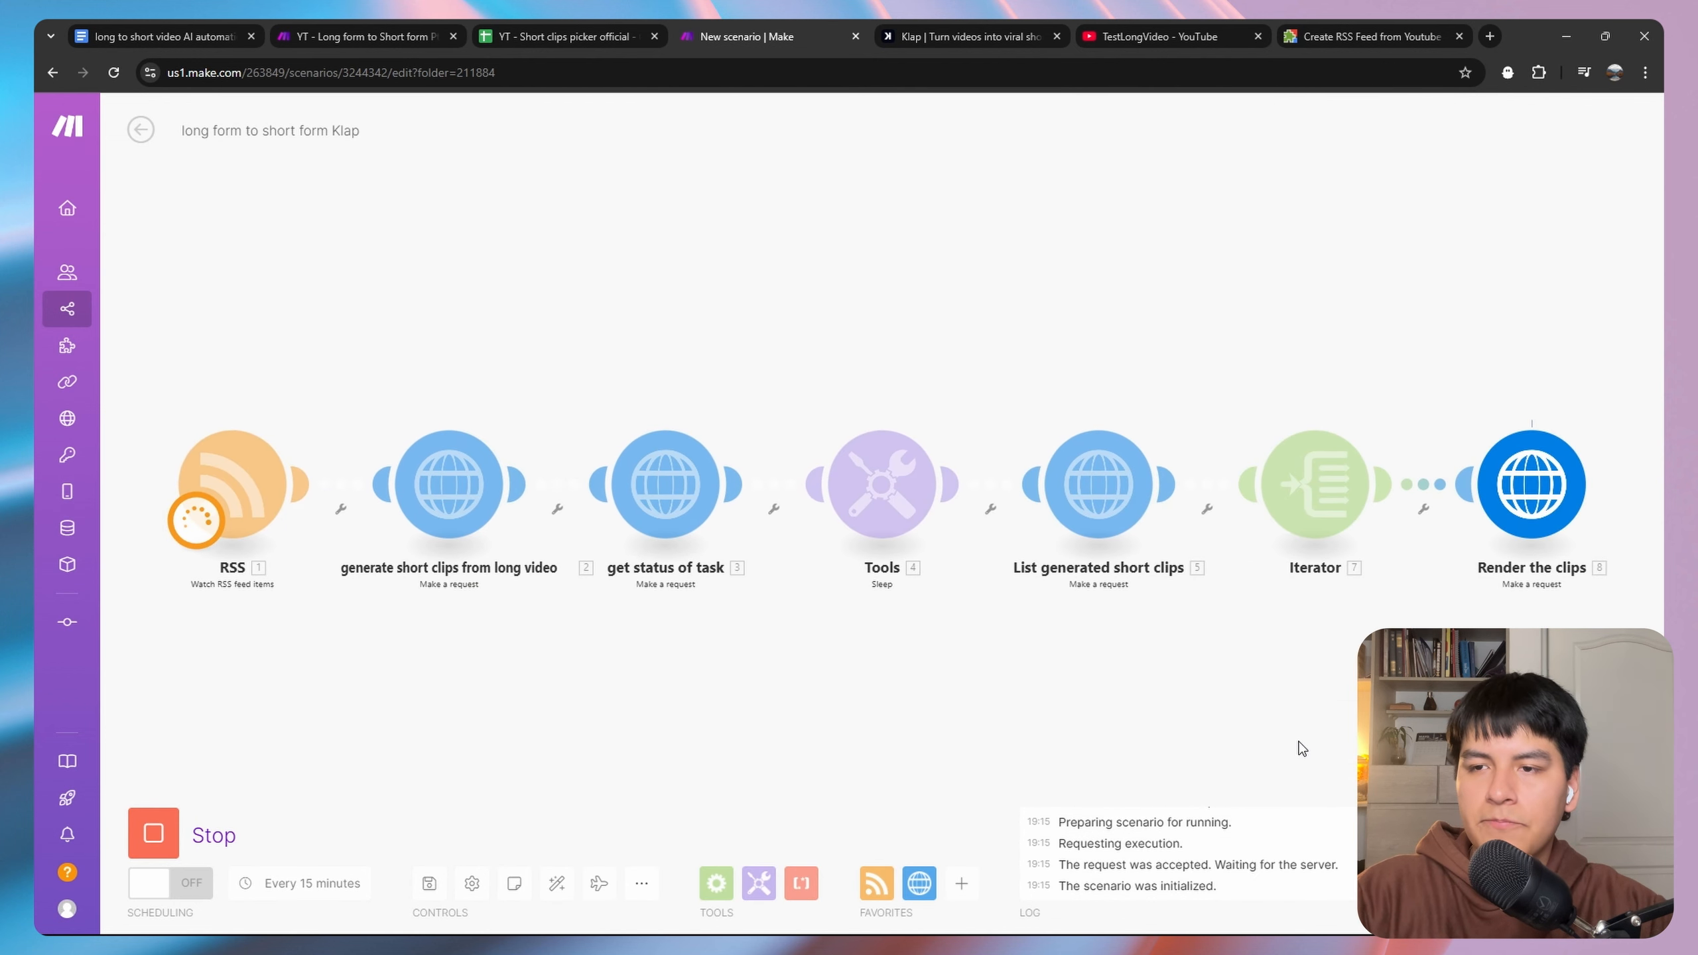
Expand Data in the Render the clips output and examine the export's id, status and source URL.
drag(1319, 709, 902, 720)
click(1081, 419)
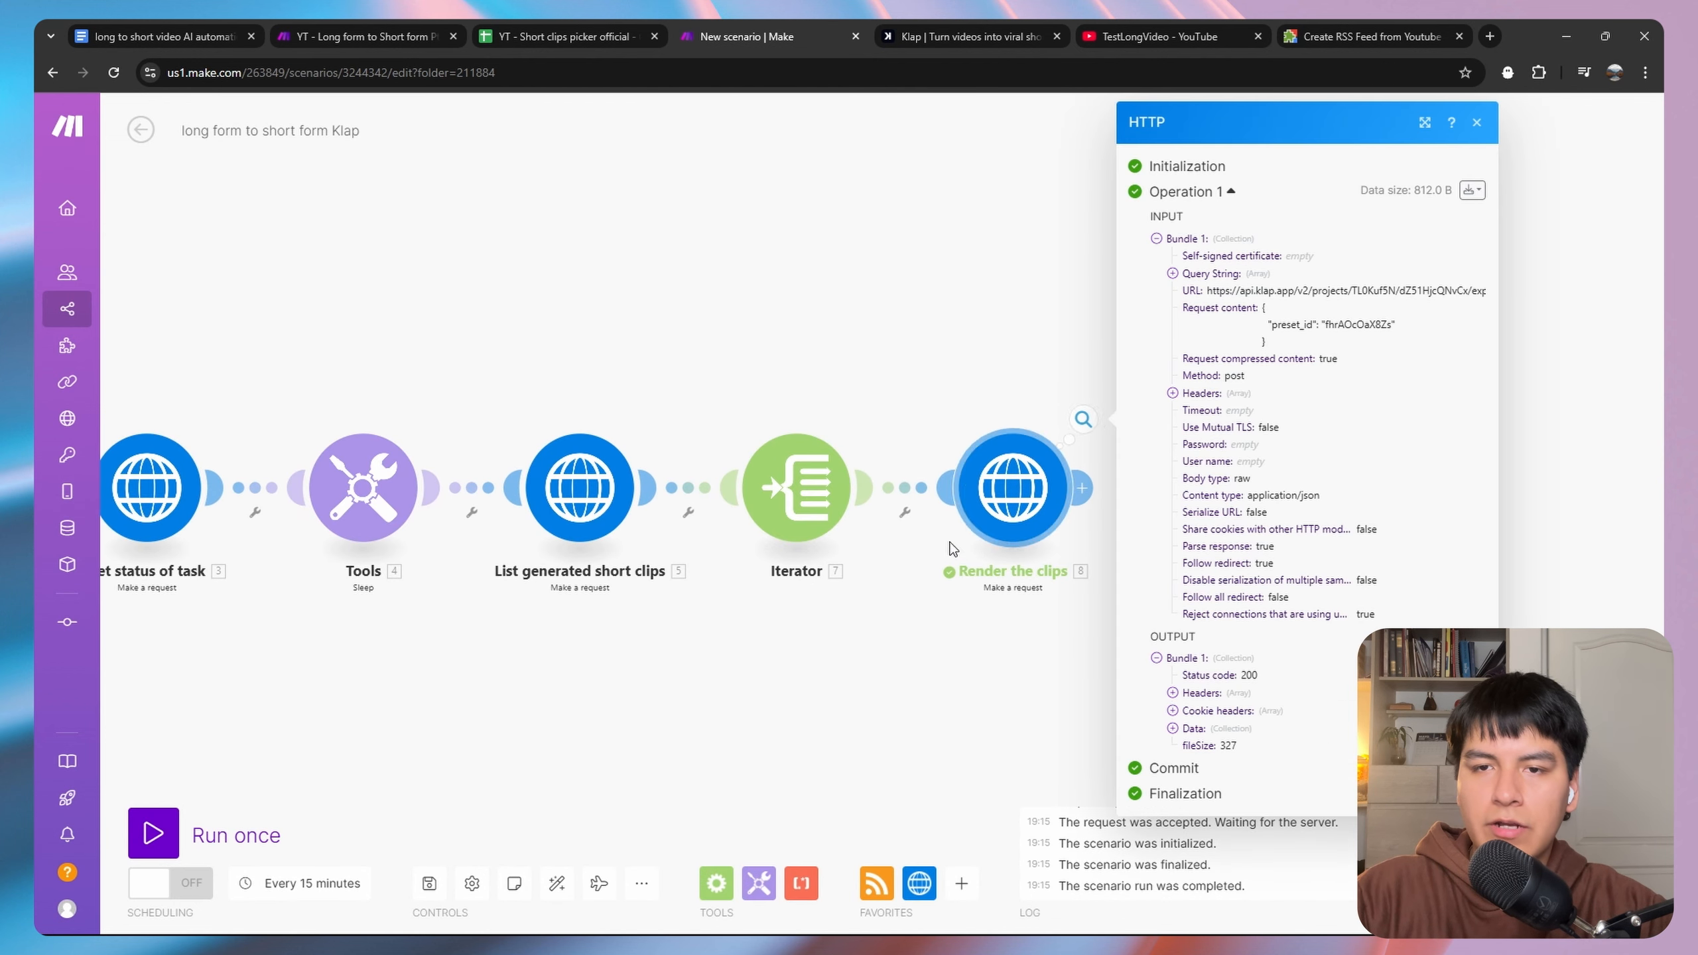
drag(962, 344, 777, 291)
click(1049, 729)
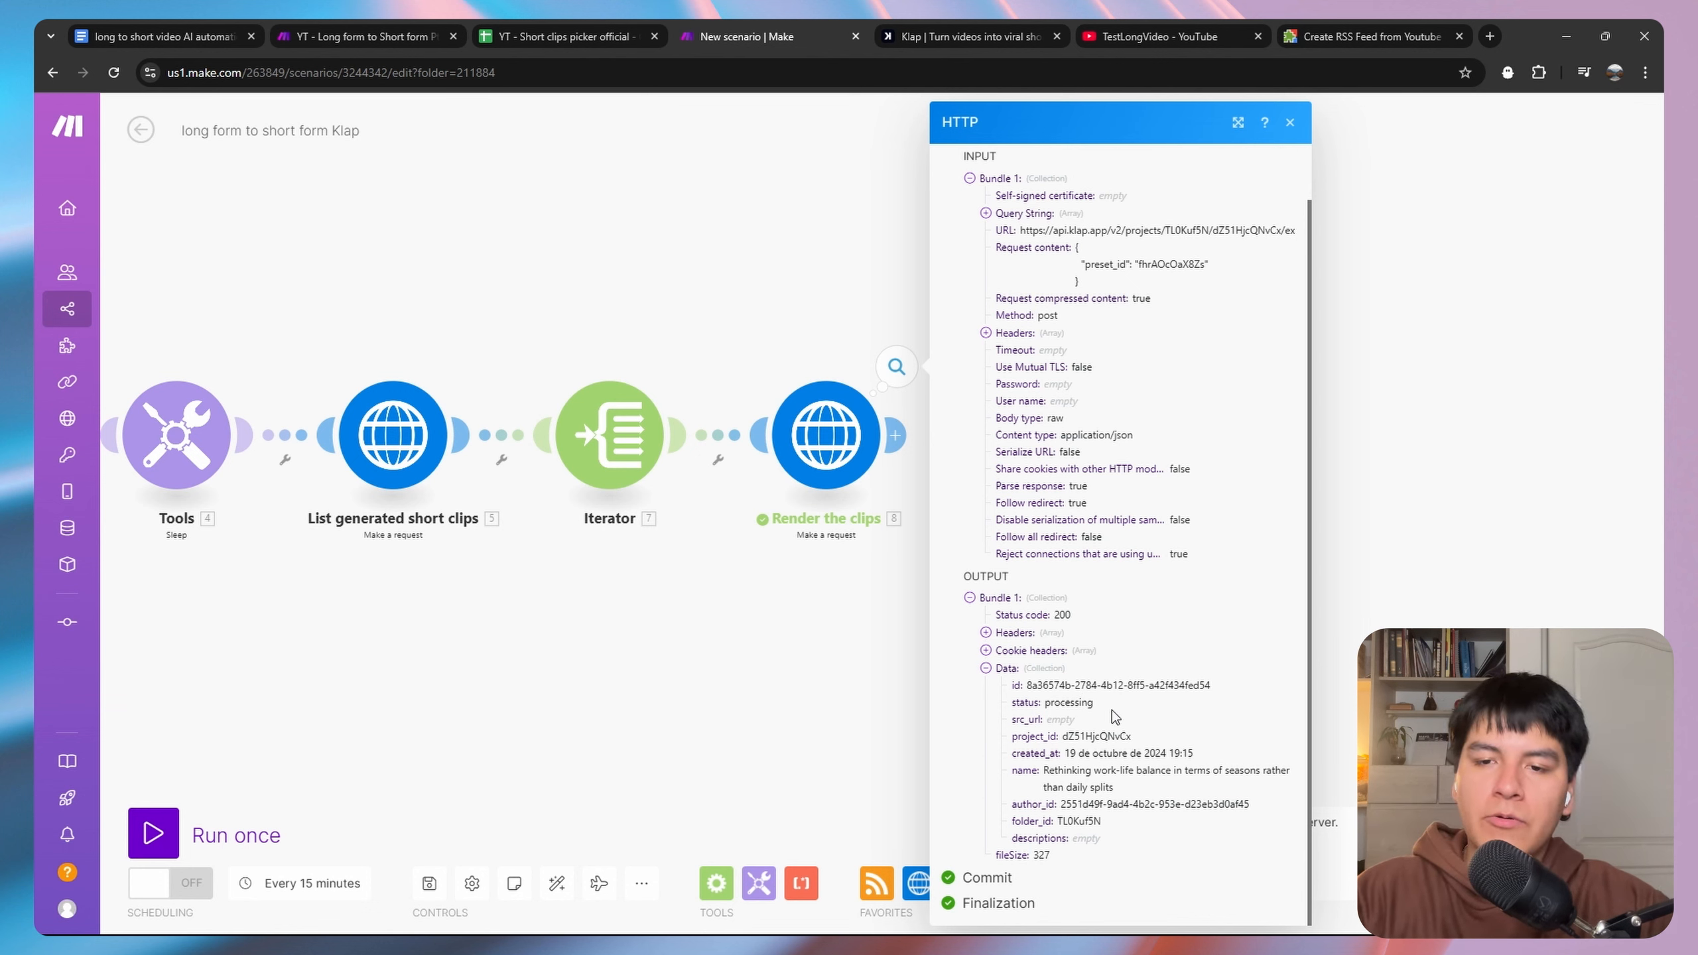
click(831, 636)
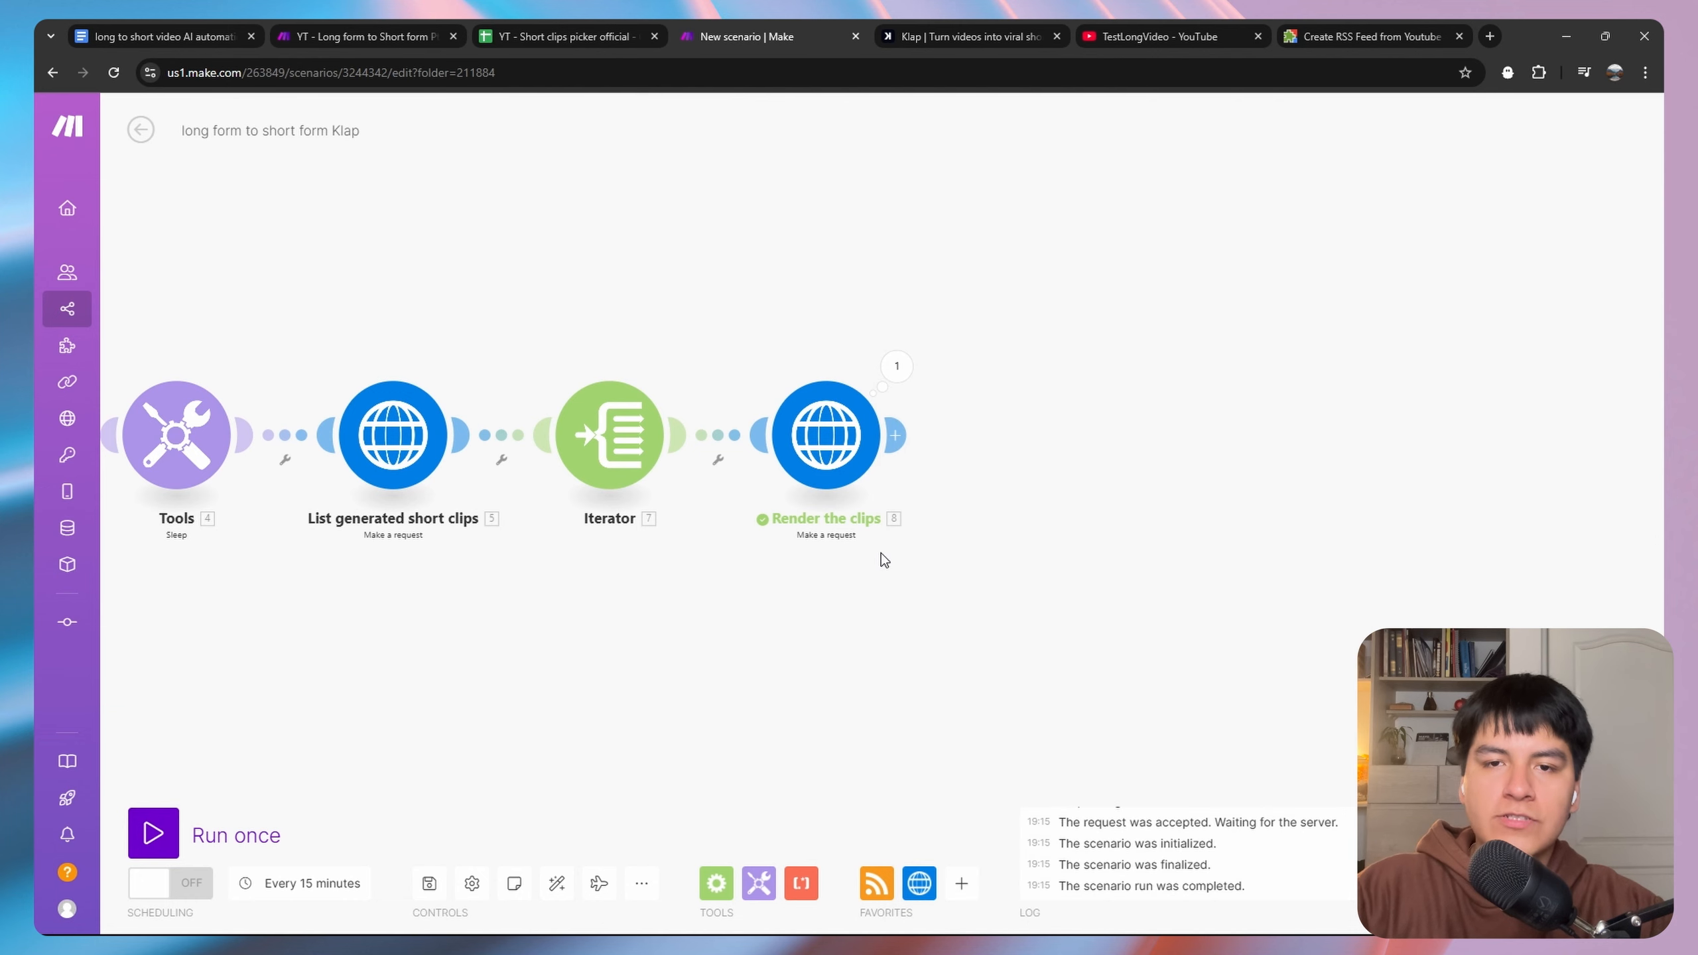
Add a Tools Sleep module after Render the clips with a delay of 100 seconds.
click(896, 434)
text(sleep)
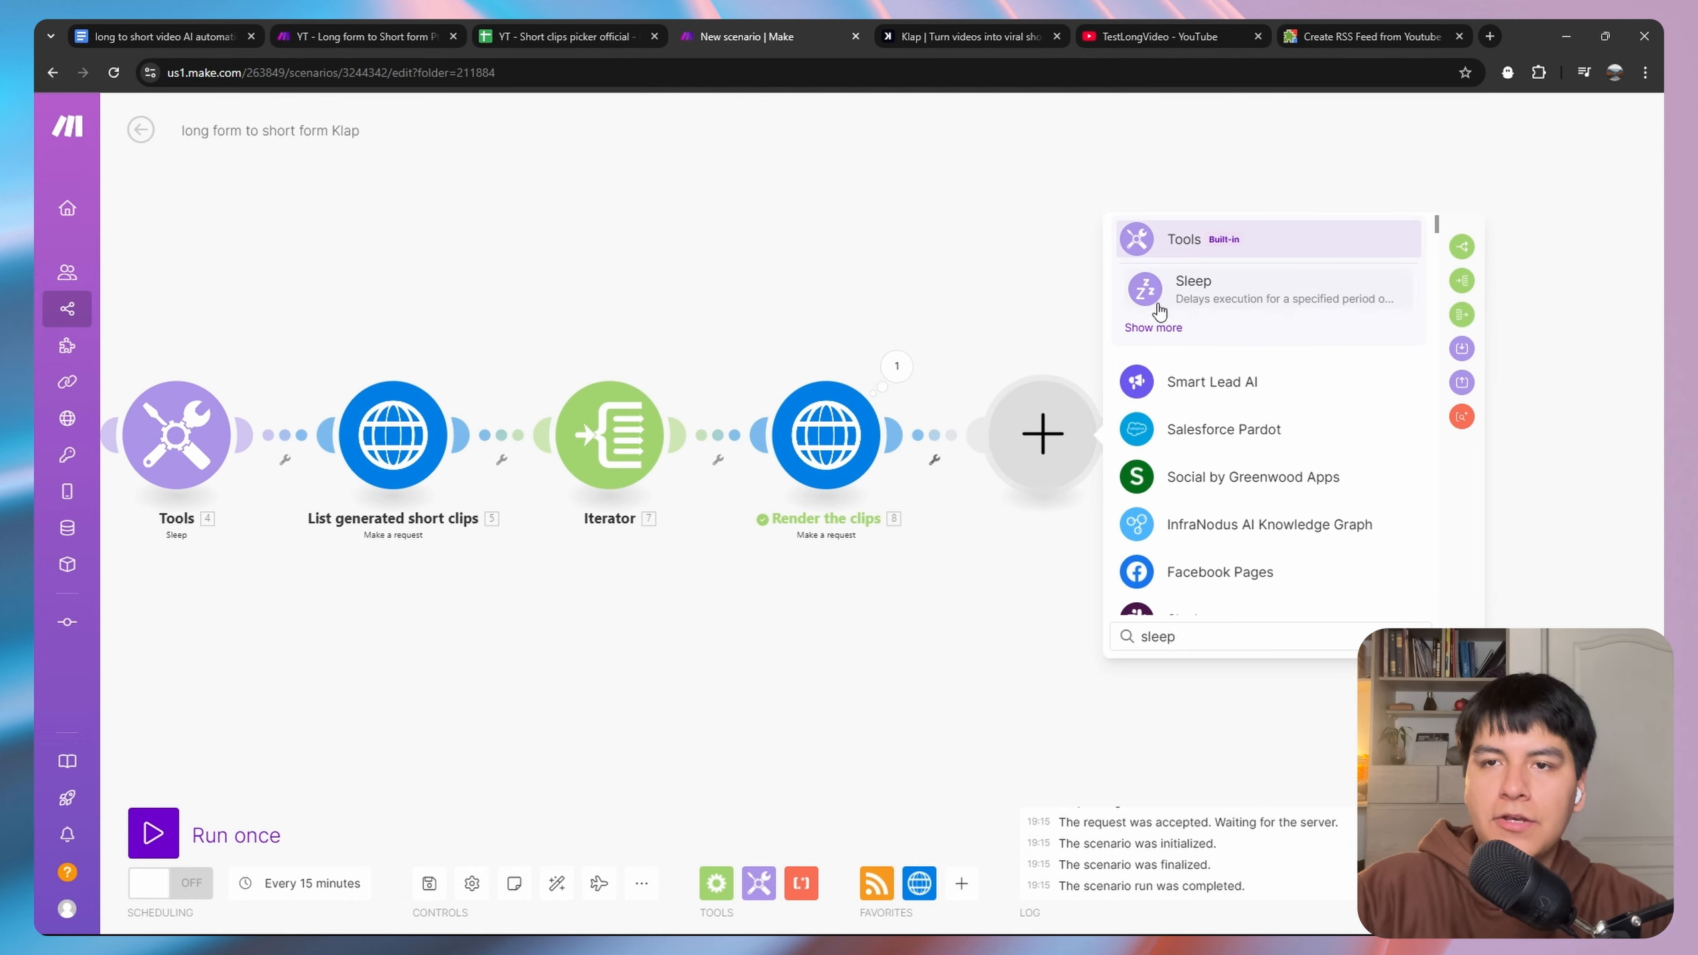
click(1150, 281)
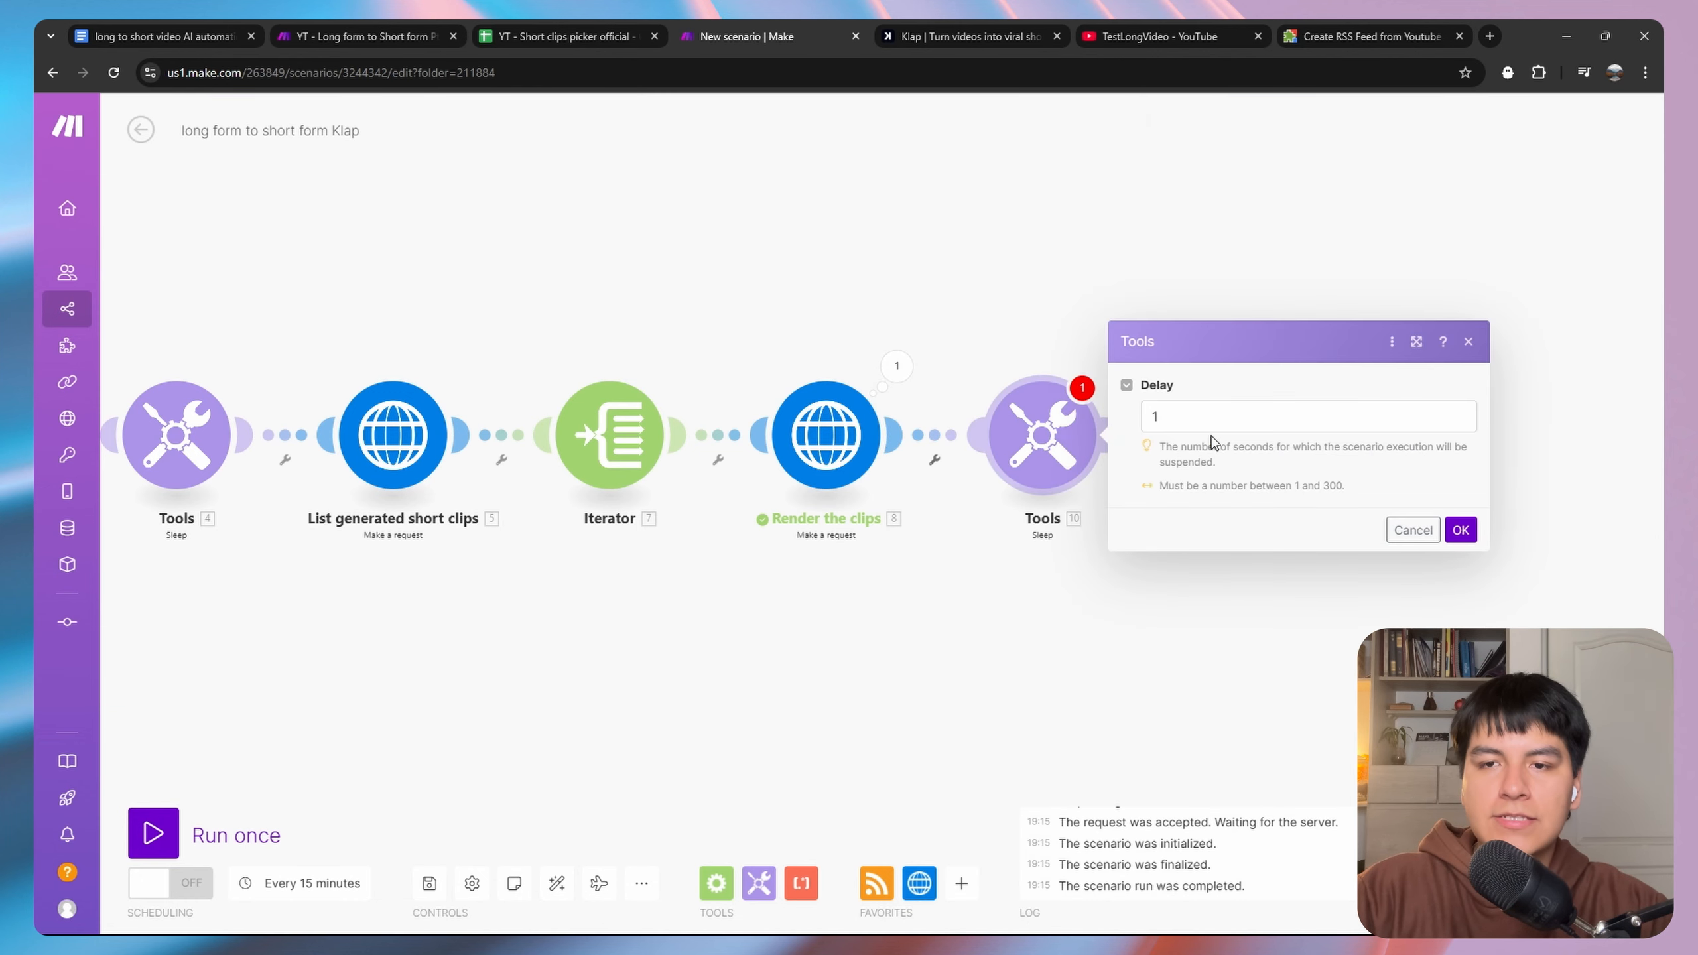
click(1218, 423)
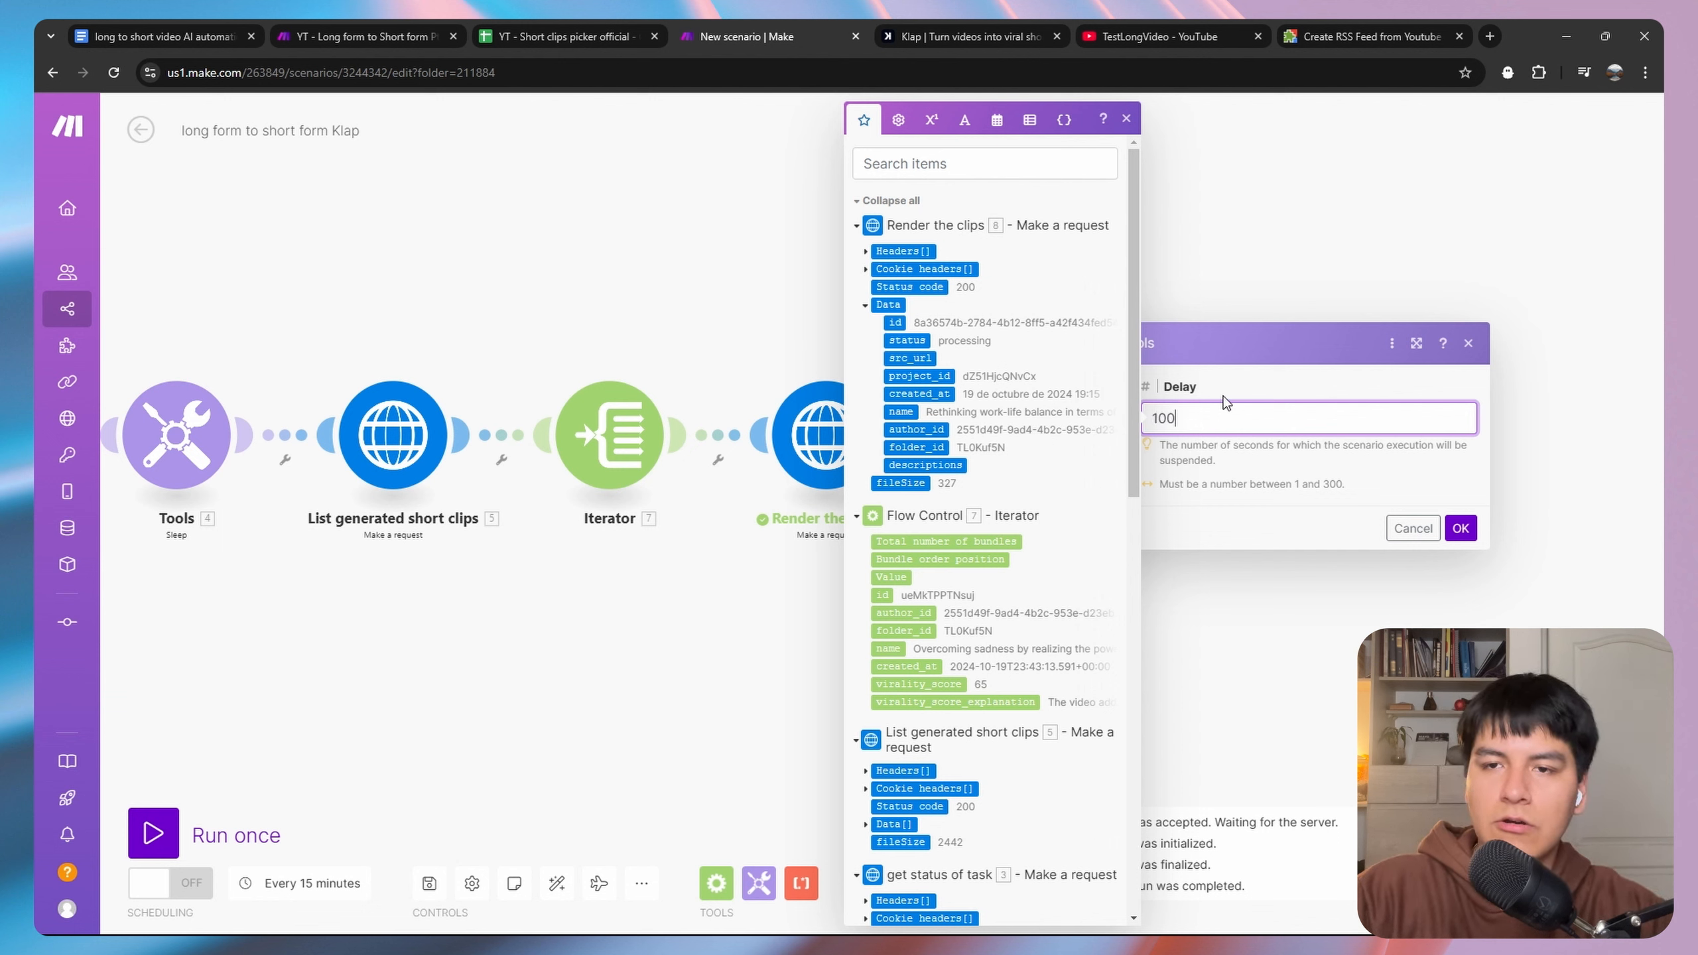
click(1460, 528)
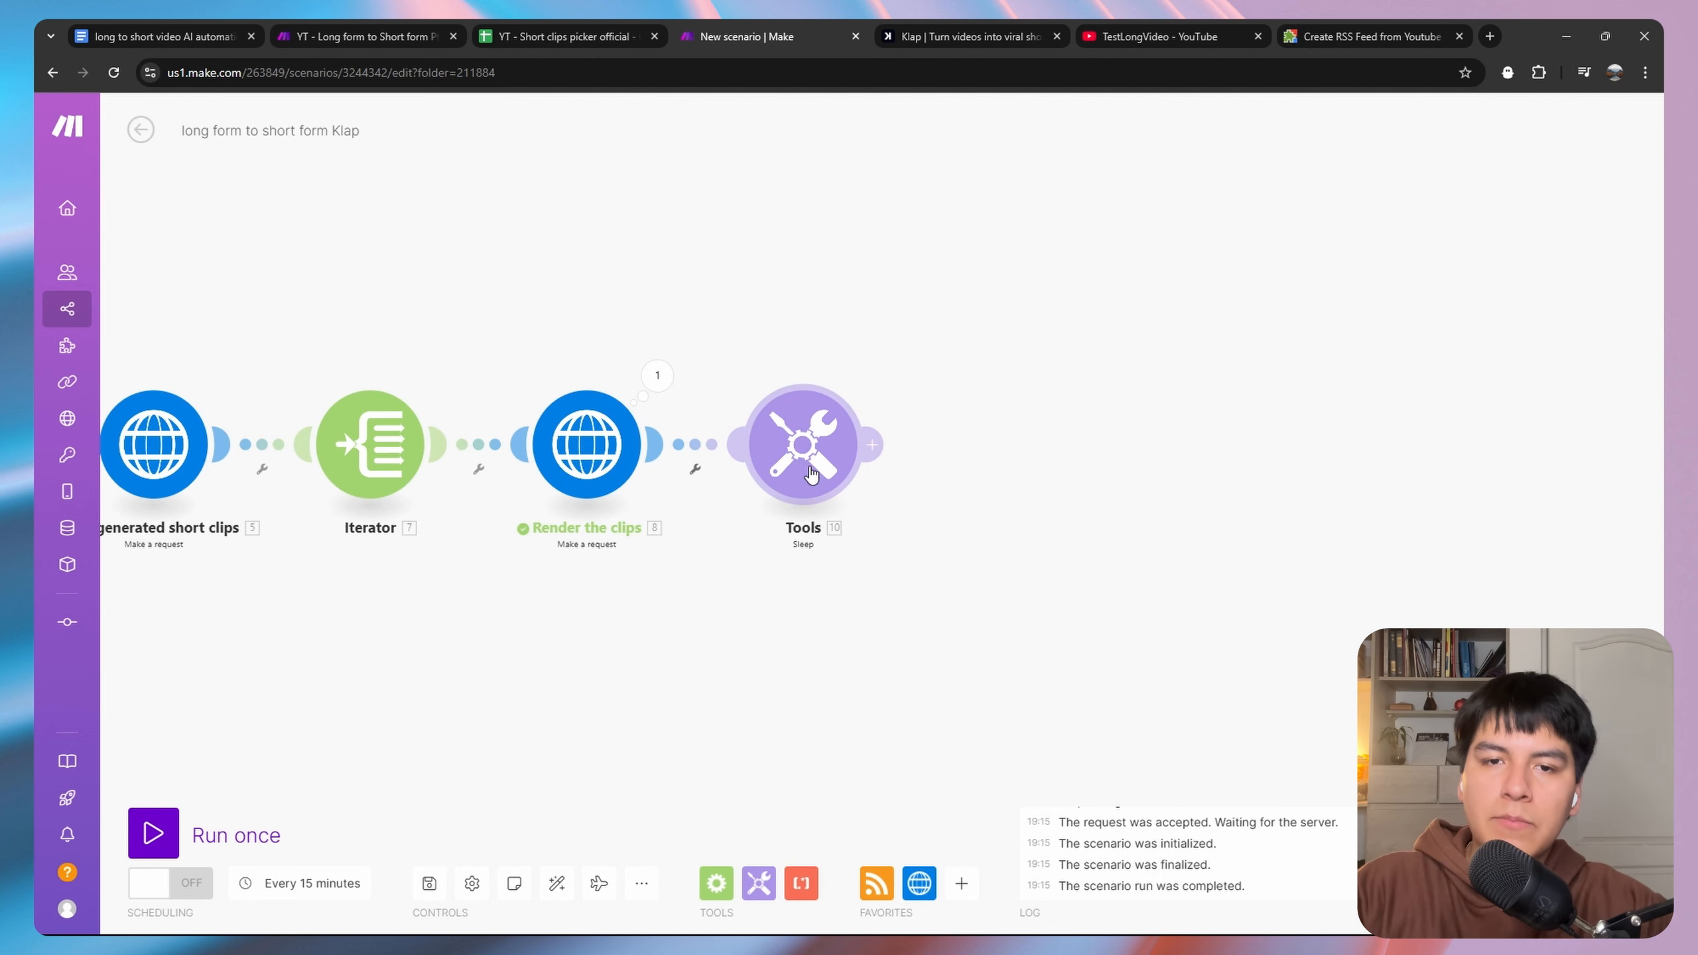
Add an HTTP Make a request module after the new Sleep module.
click(657, 376)
click(808, 727)
scroll(860, 677, down, 2)
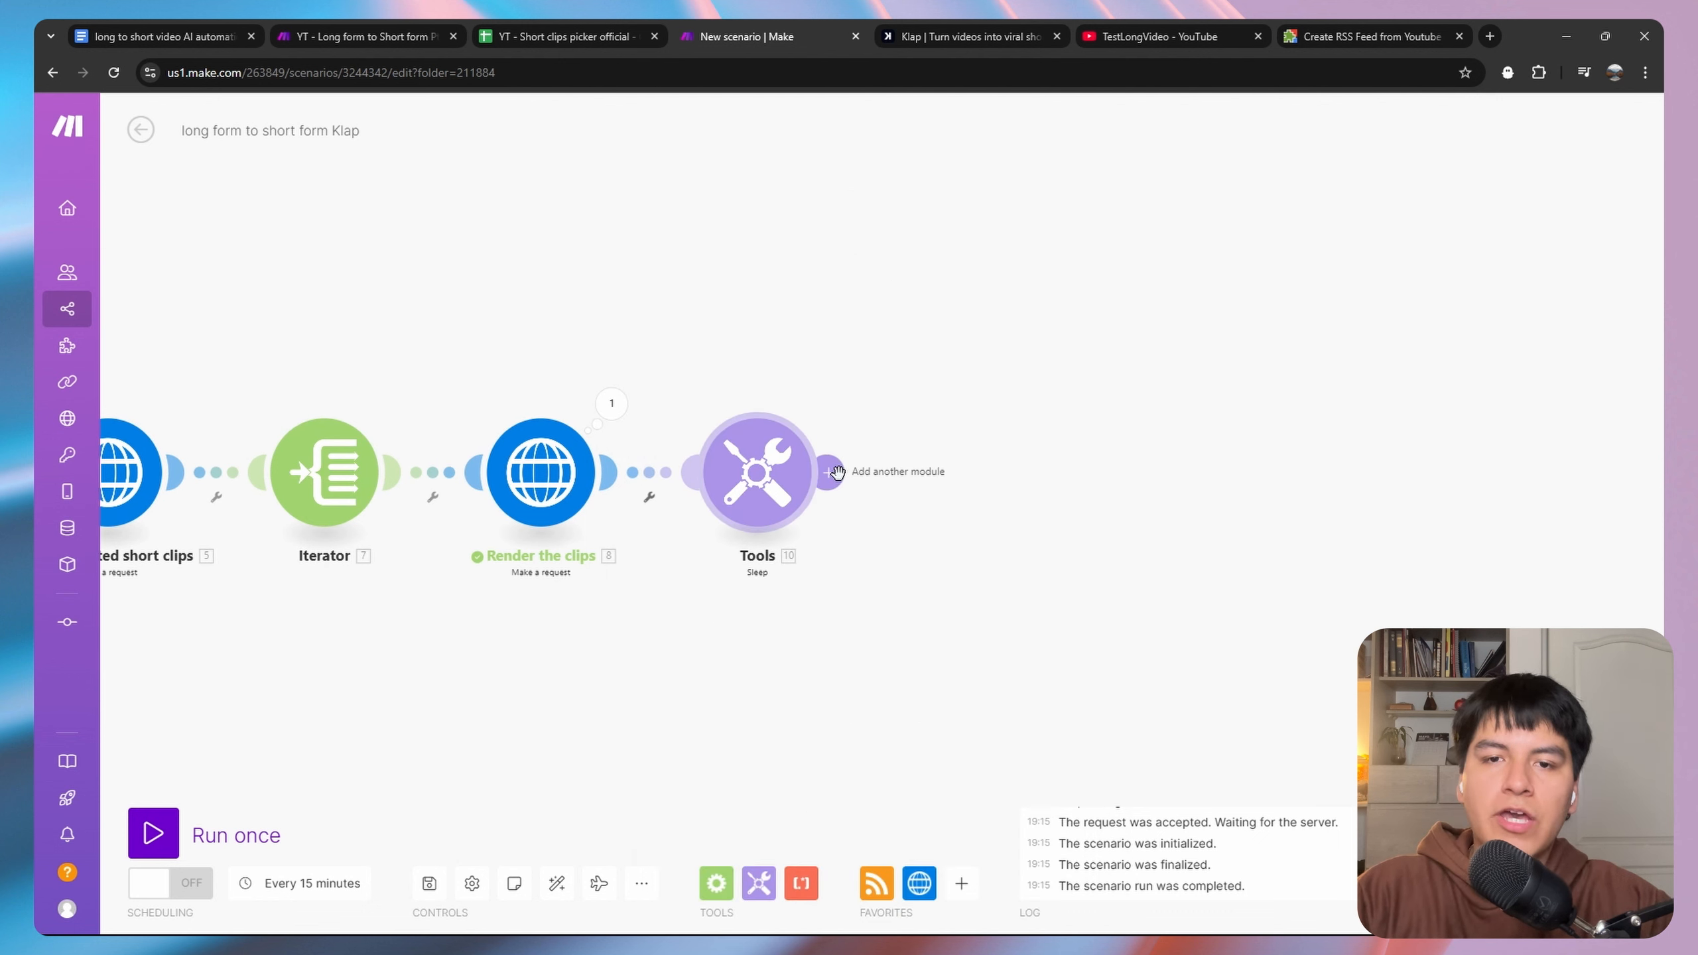
click(837, 473)
text(htt)
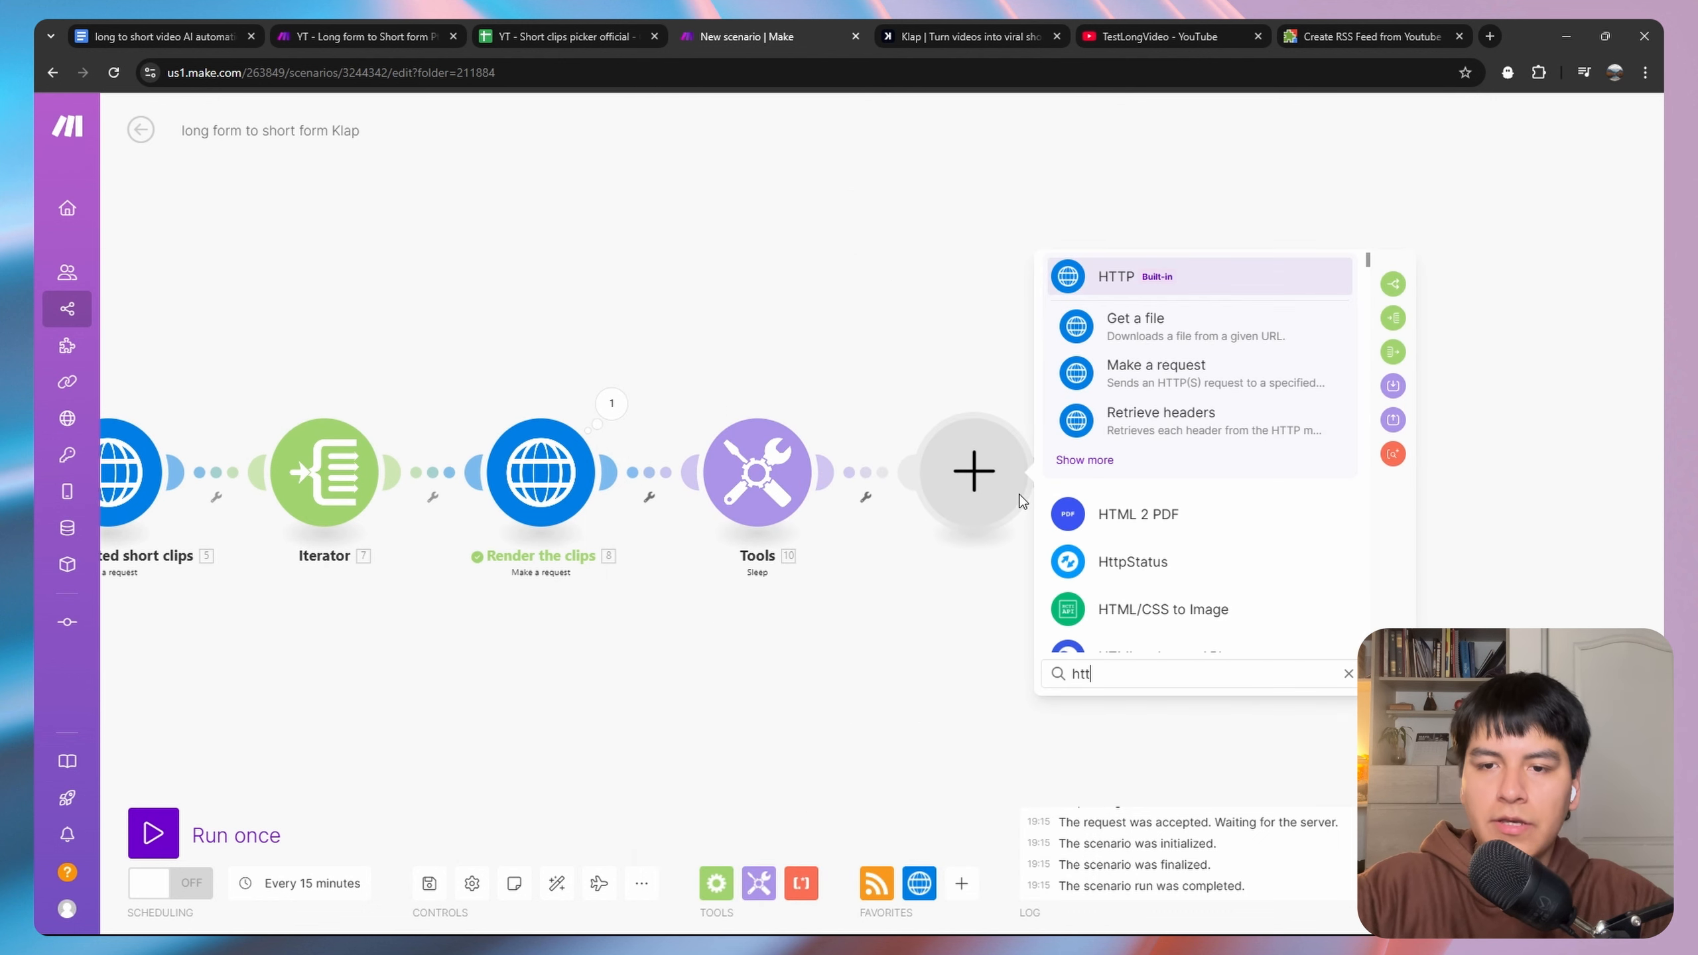
text(p)
click(1085, 460)
scroll(1182, 441, down, 2)
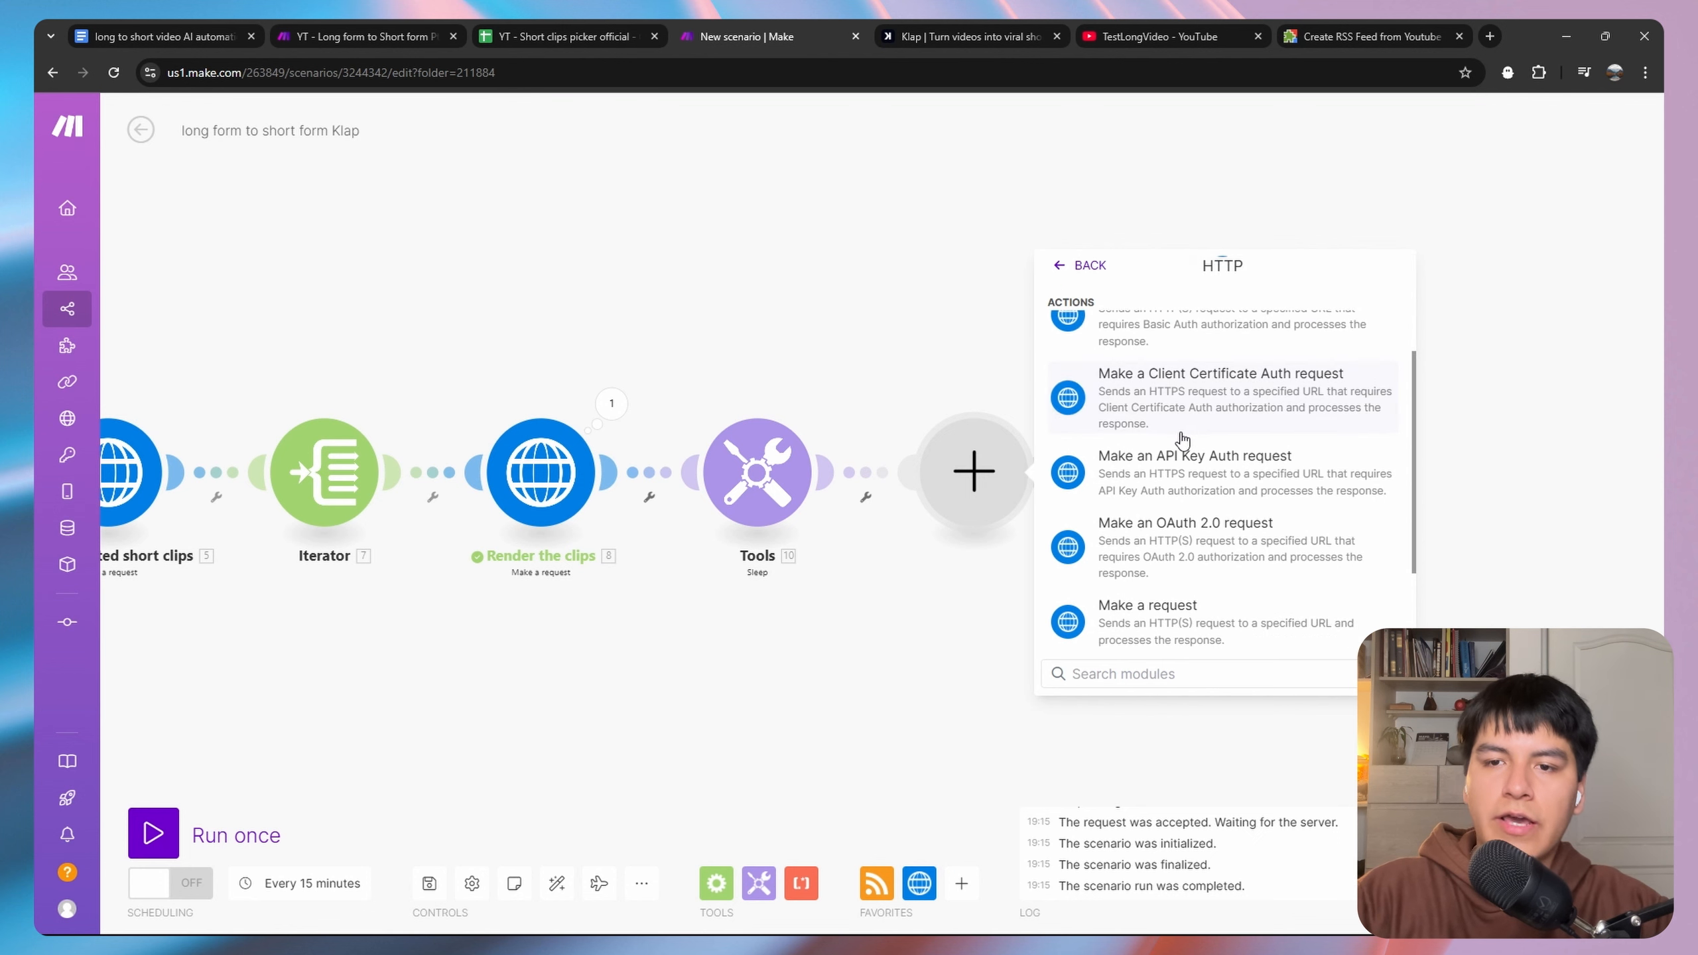
scroll(1182, 442, down, 2)
click(1151, 540)
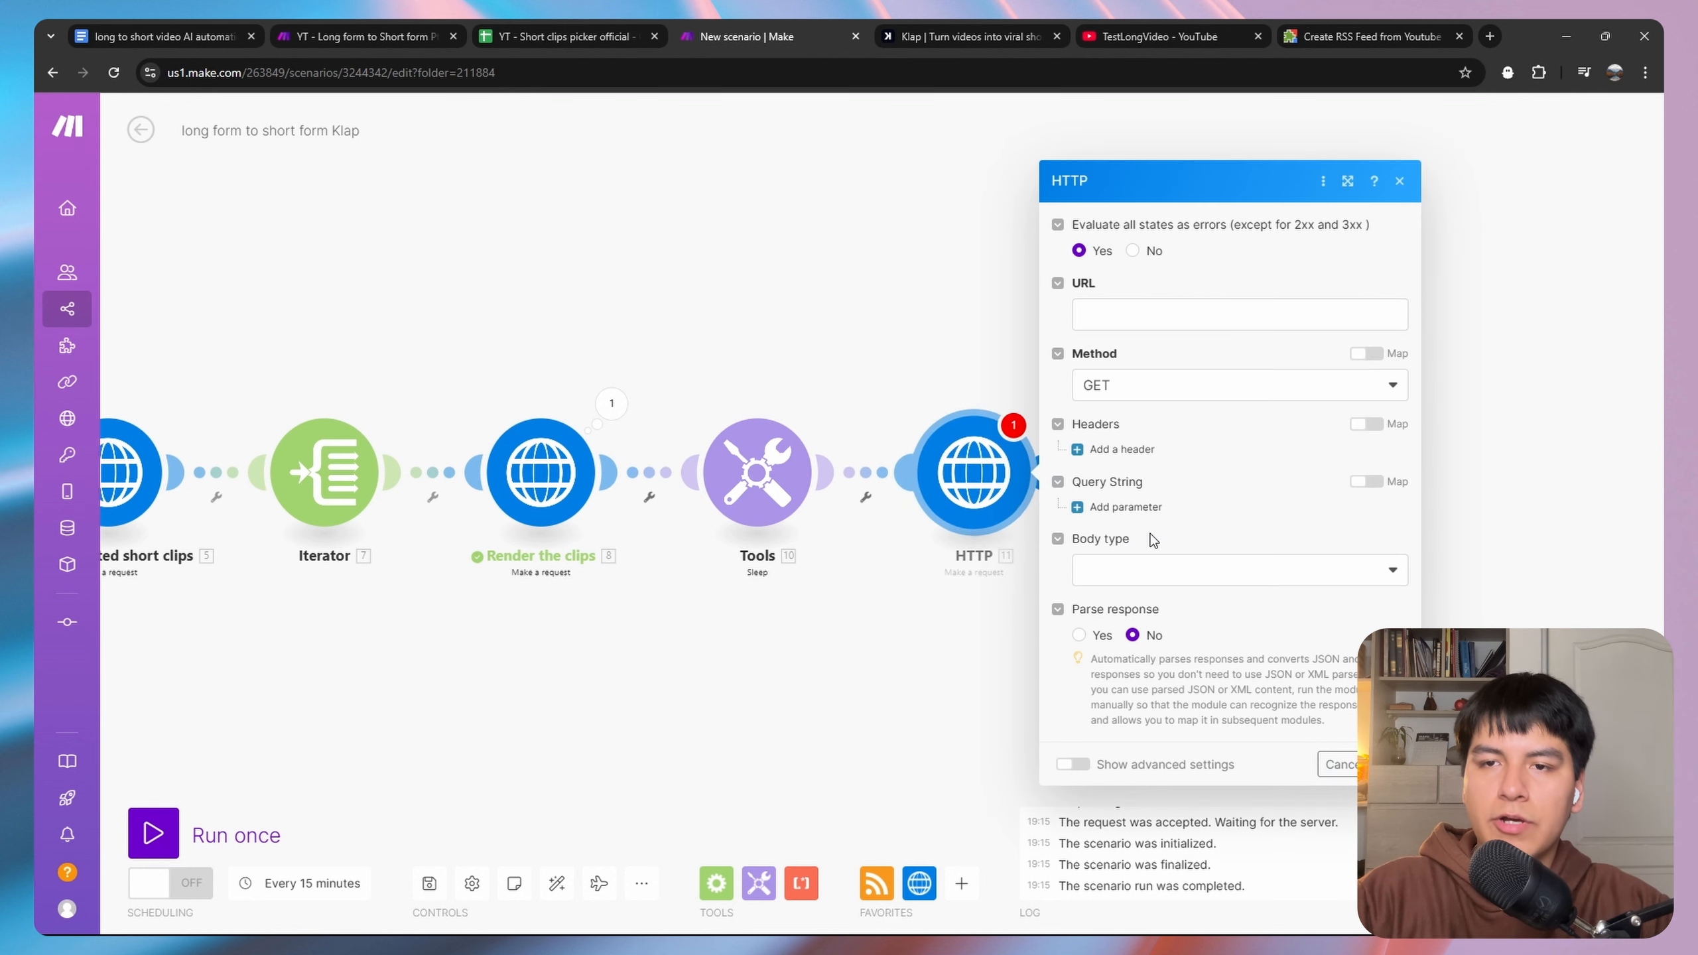
click(1129, 326)
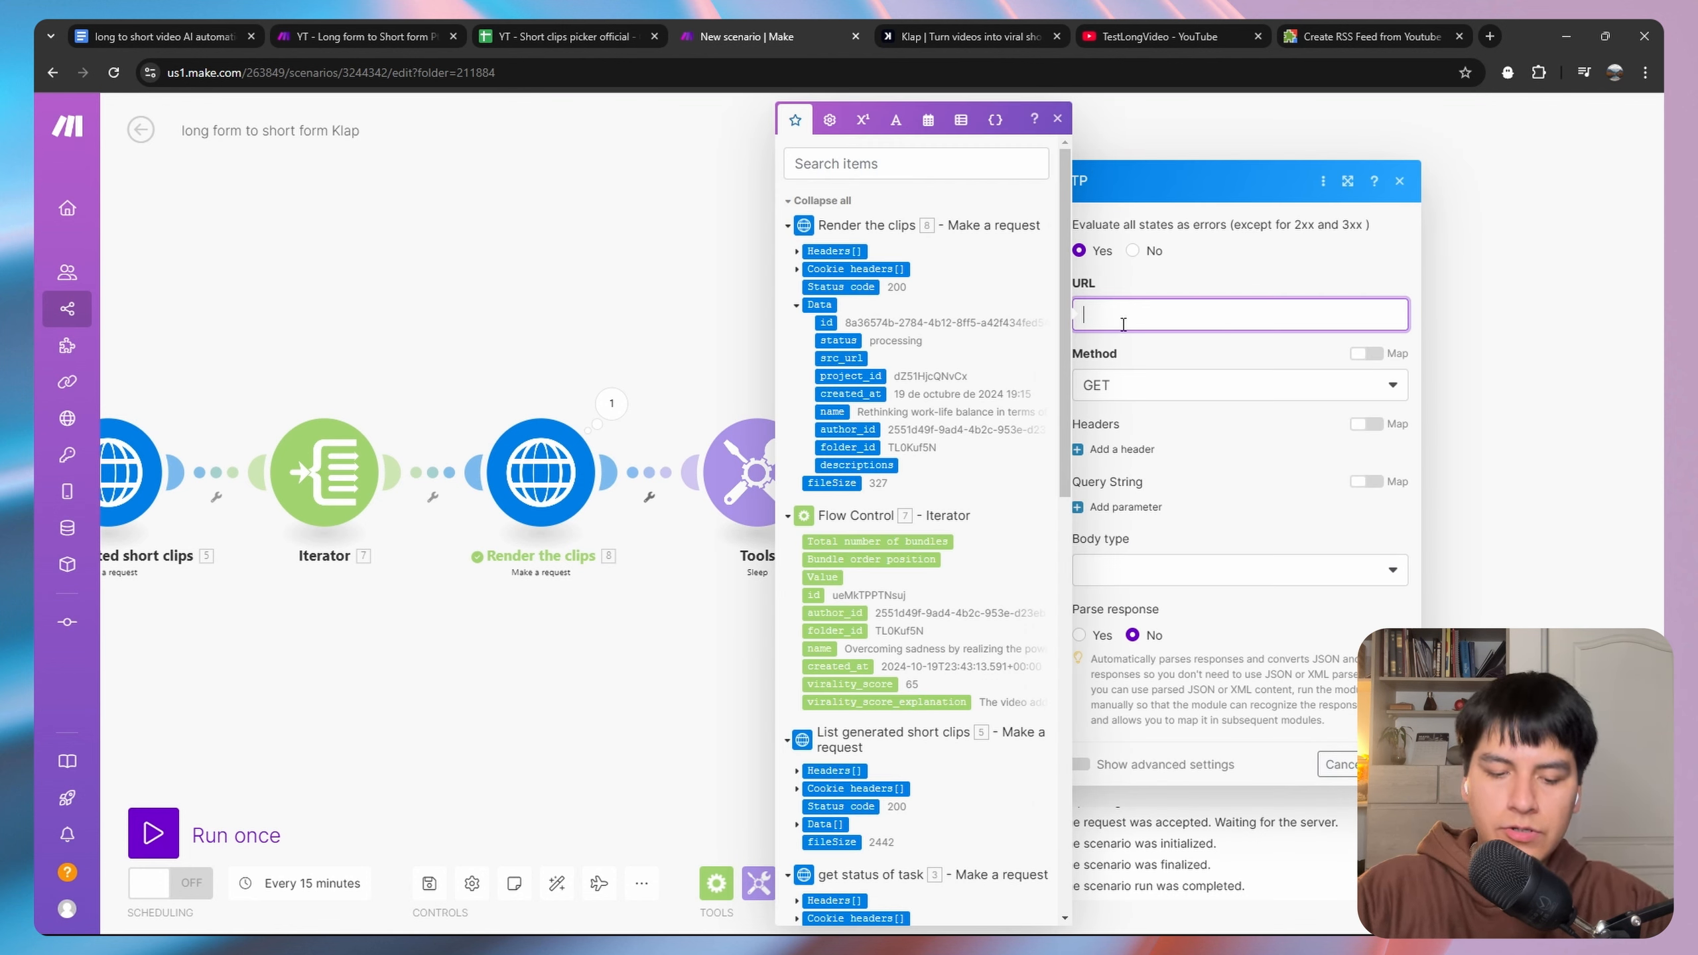
text(https://api.klap.app/v2/projects/FOLDERID/PROJECTID/exports/DATAID)
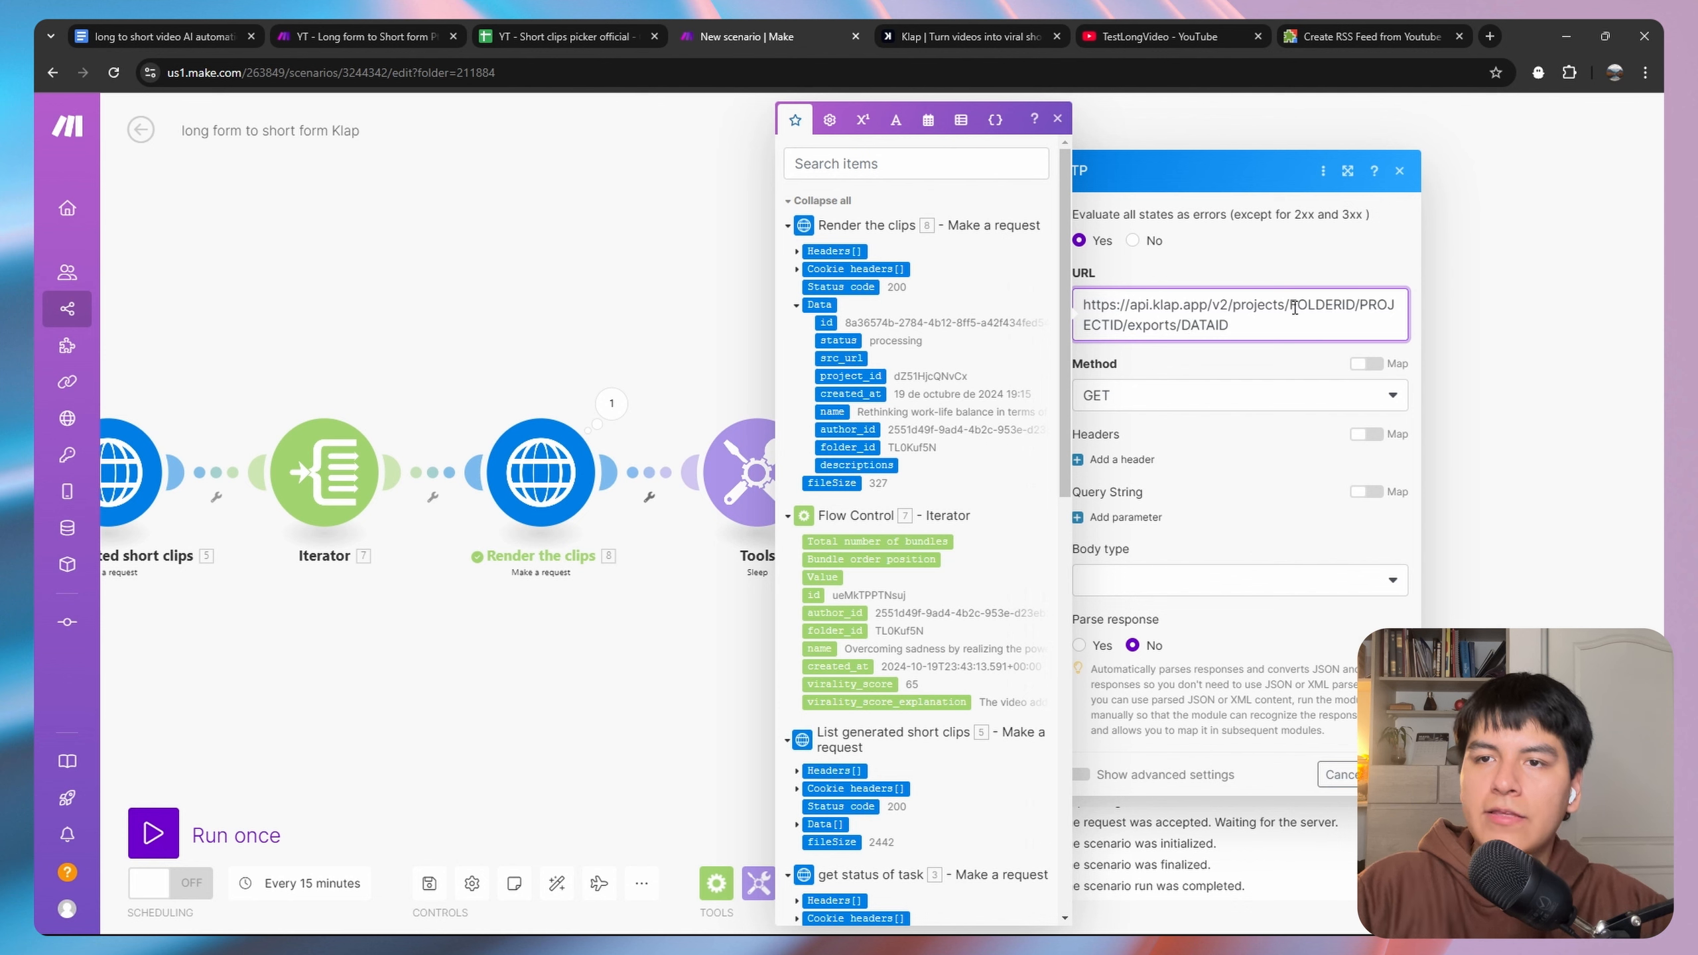
key(BackSpace)
key(BackSpace)
key(BackSpace)
key(BackSpace)
key(BackSpace)
key(BackSpace)
key(BackSpace)
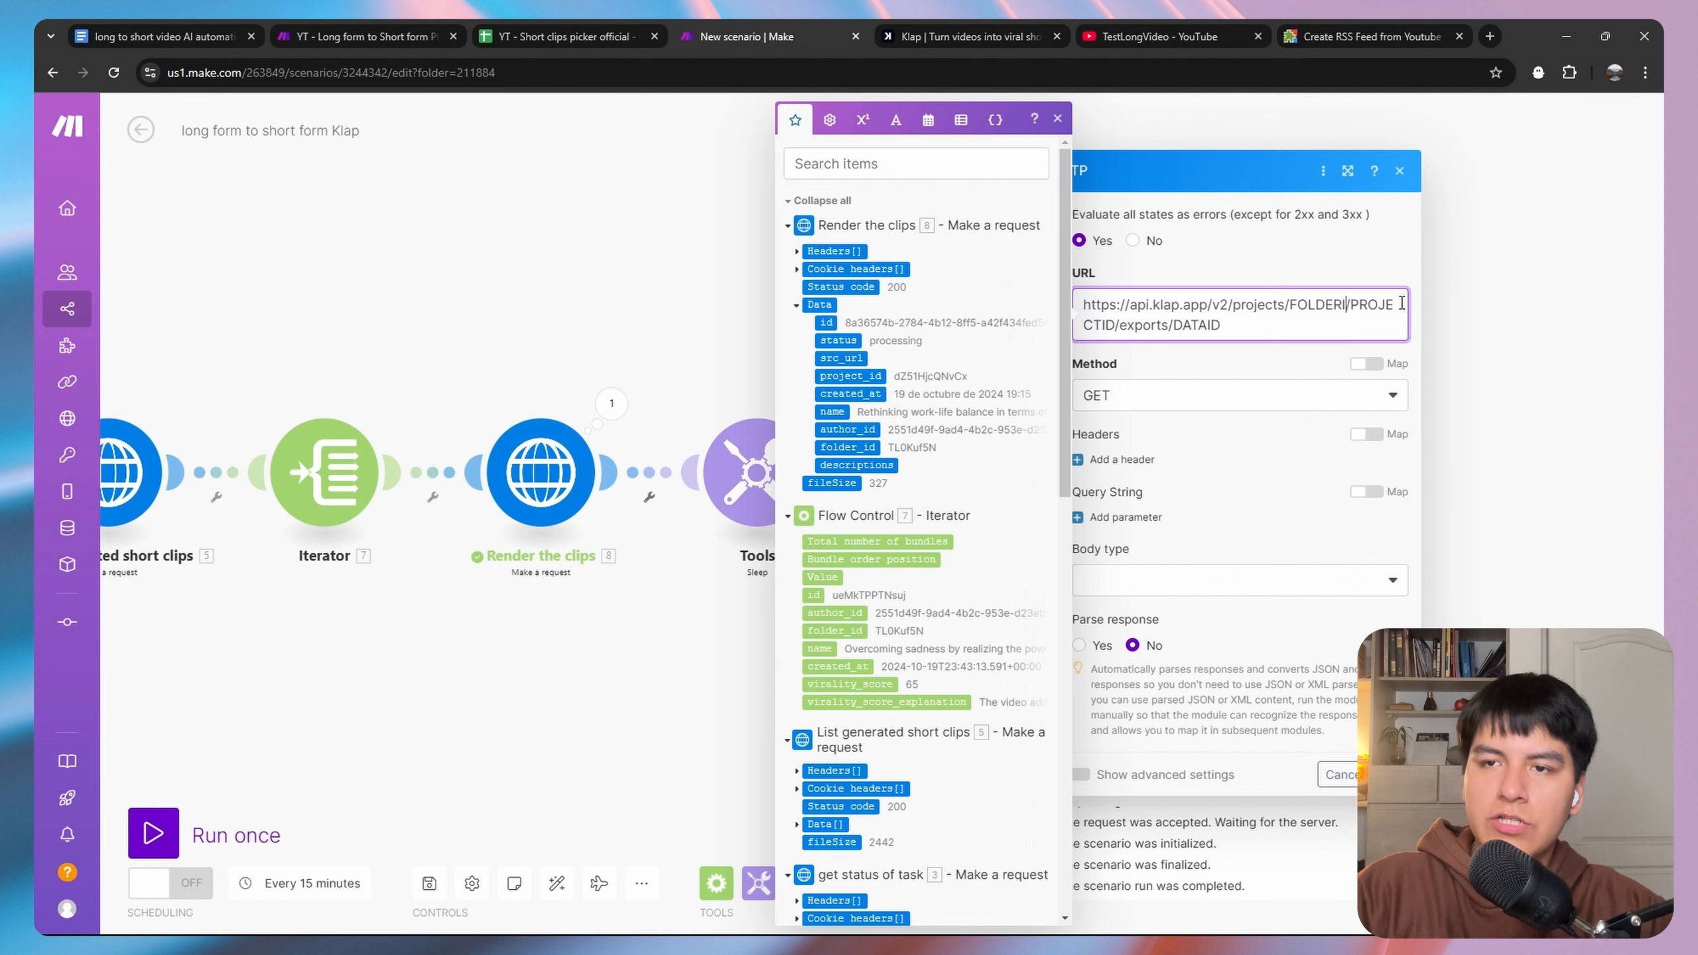
key(BackSpace)
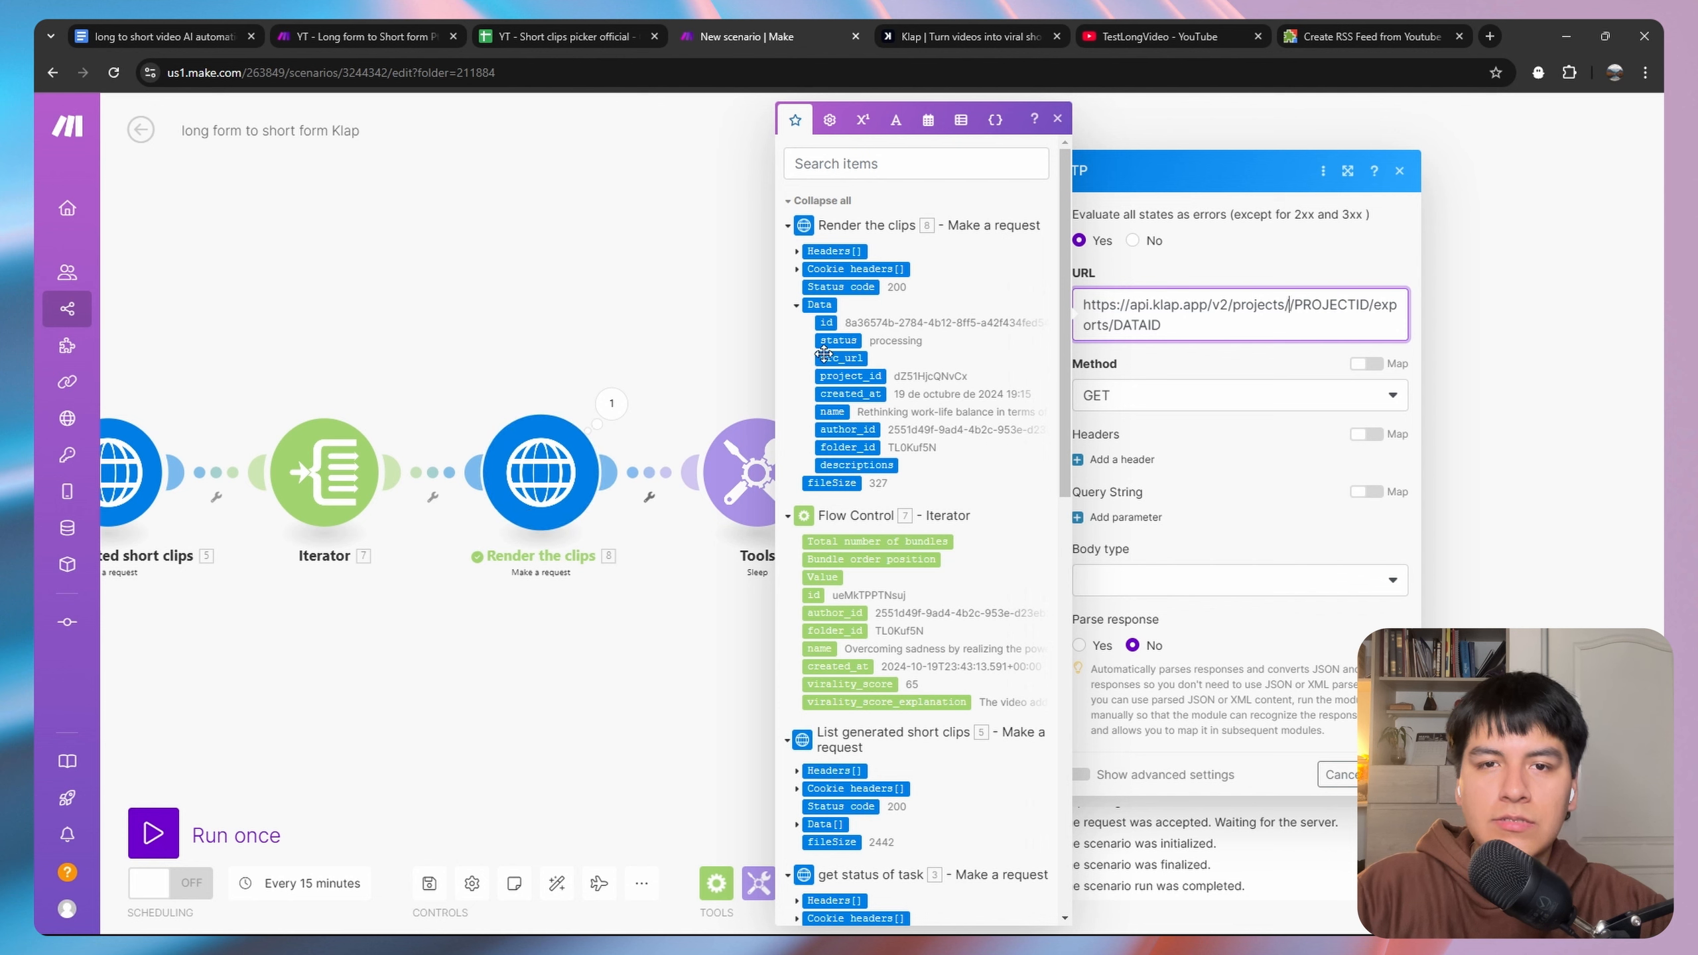
drag(849, 448, 1286, 307)
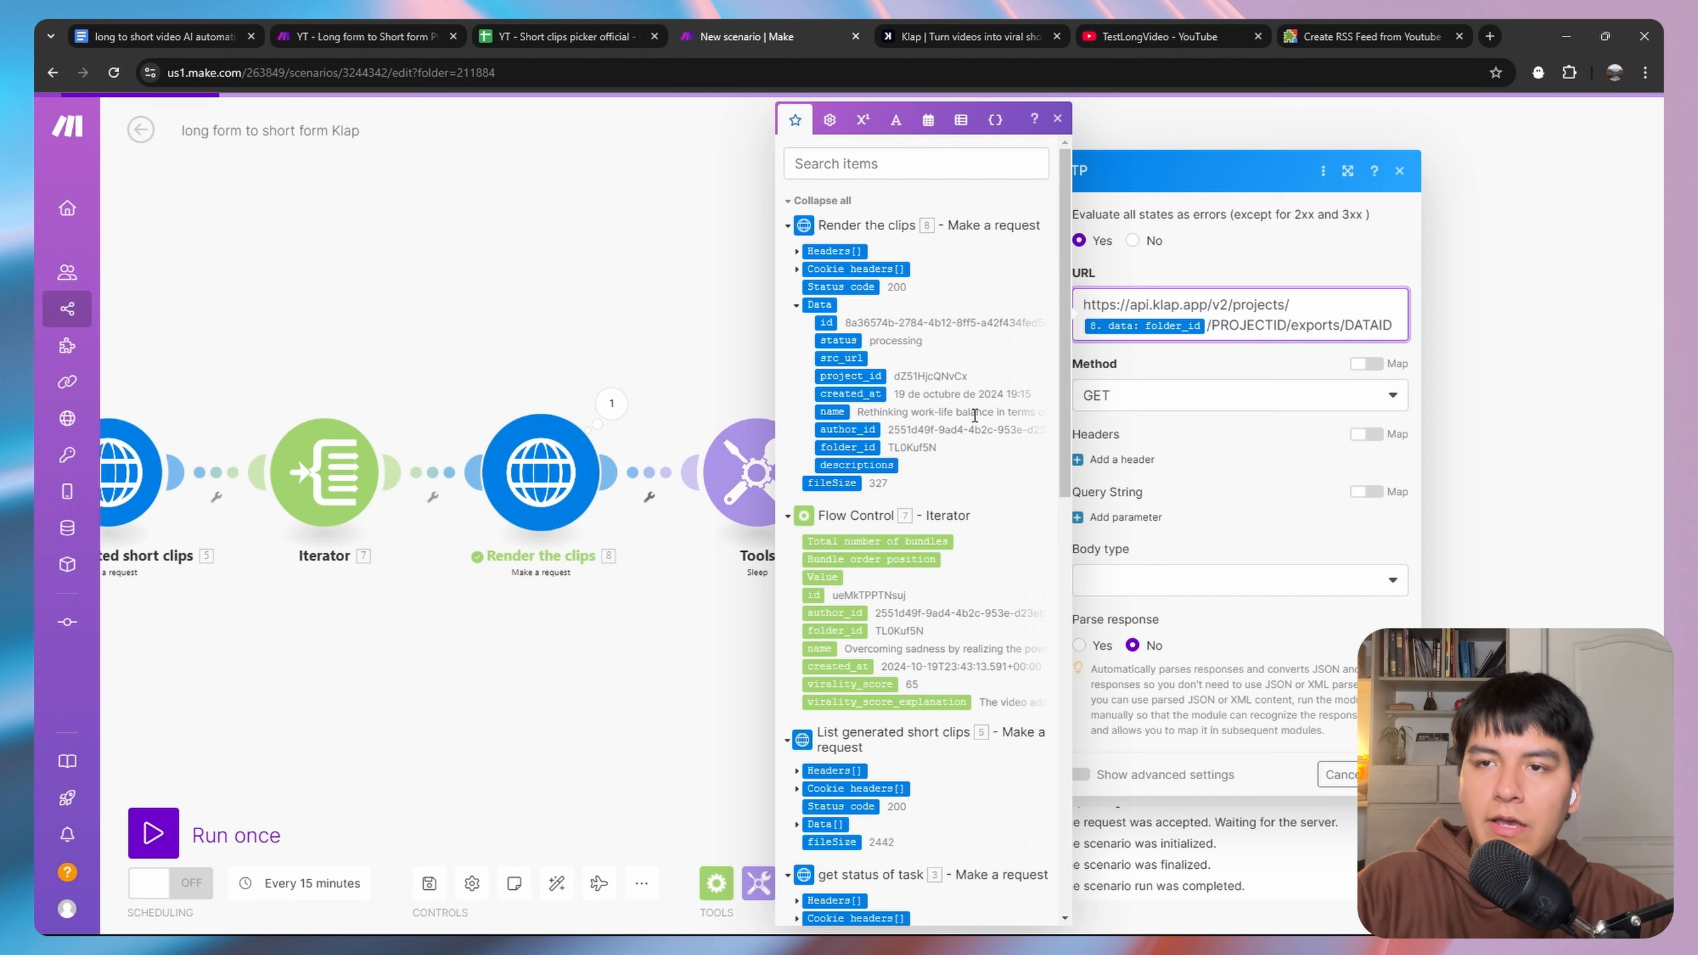
Replace PROJECTID and DATAID in the URL with project_id and id from the Render the clips data.
key(BackSpace)
key(BackSpace)
key(BackSpace)
key(BackSpace)
key(BackSpace)
key(BackSpace)
key(BackSpace)
key(BackSpace)
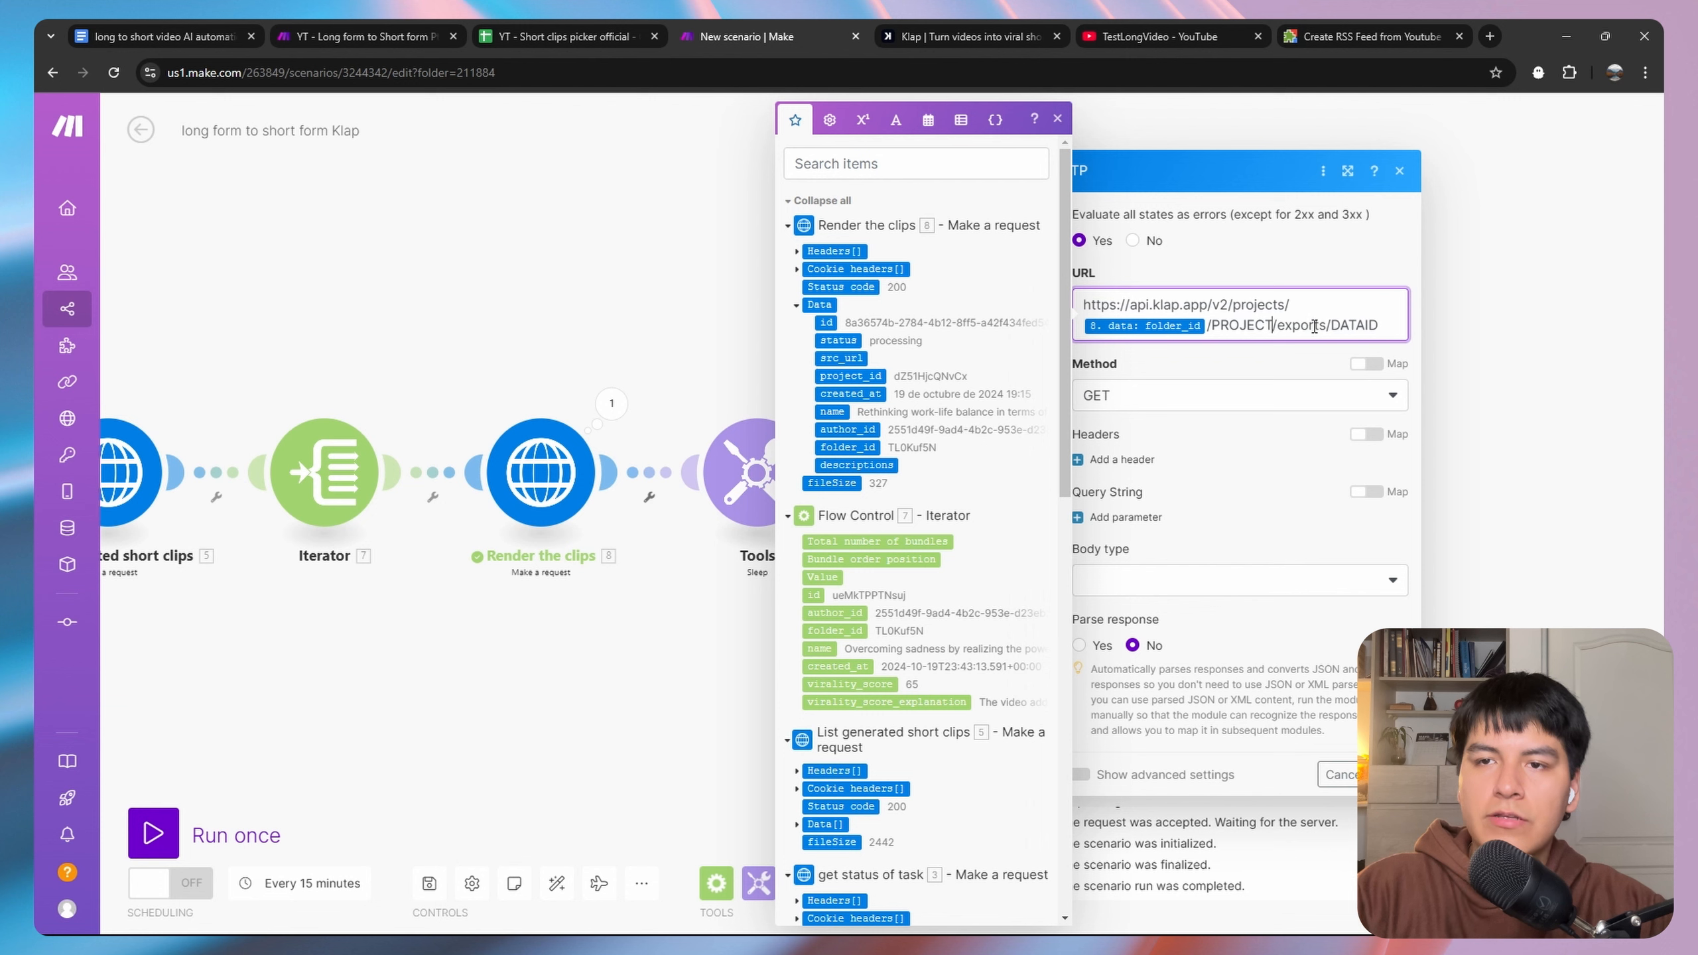
key(BackSpace)
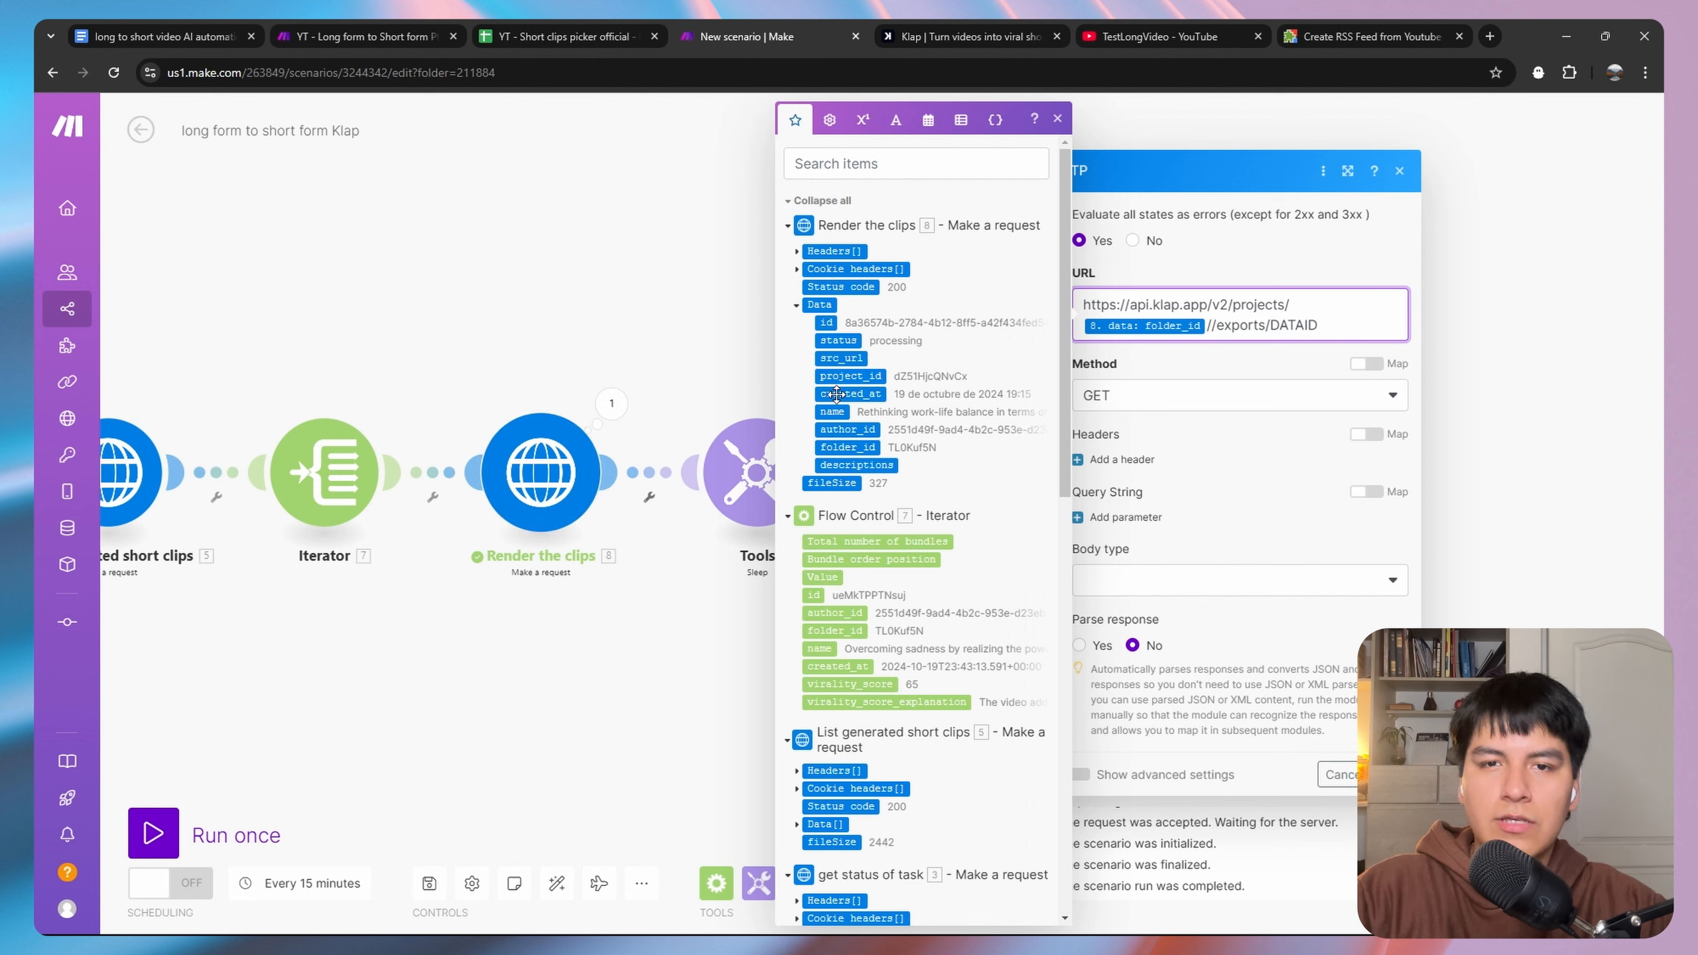
click(860, 376)
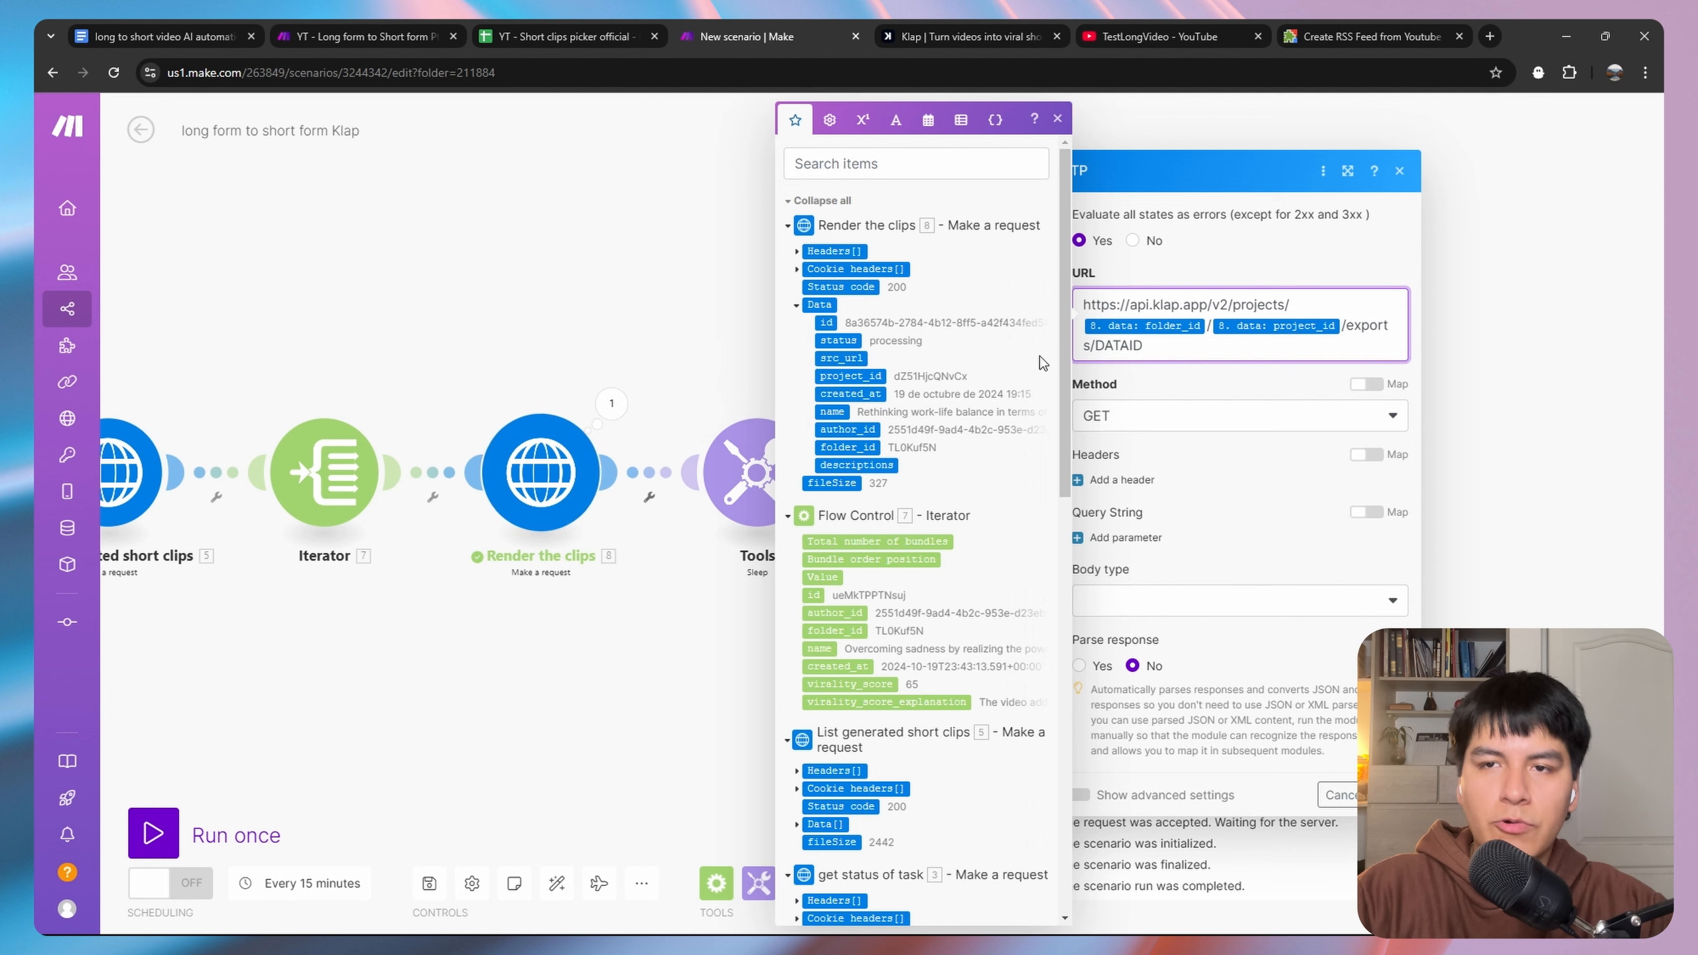
key(BackSpace)
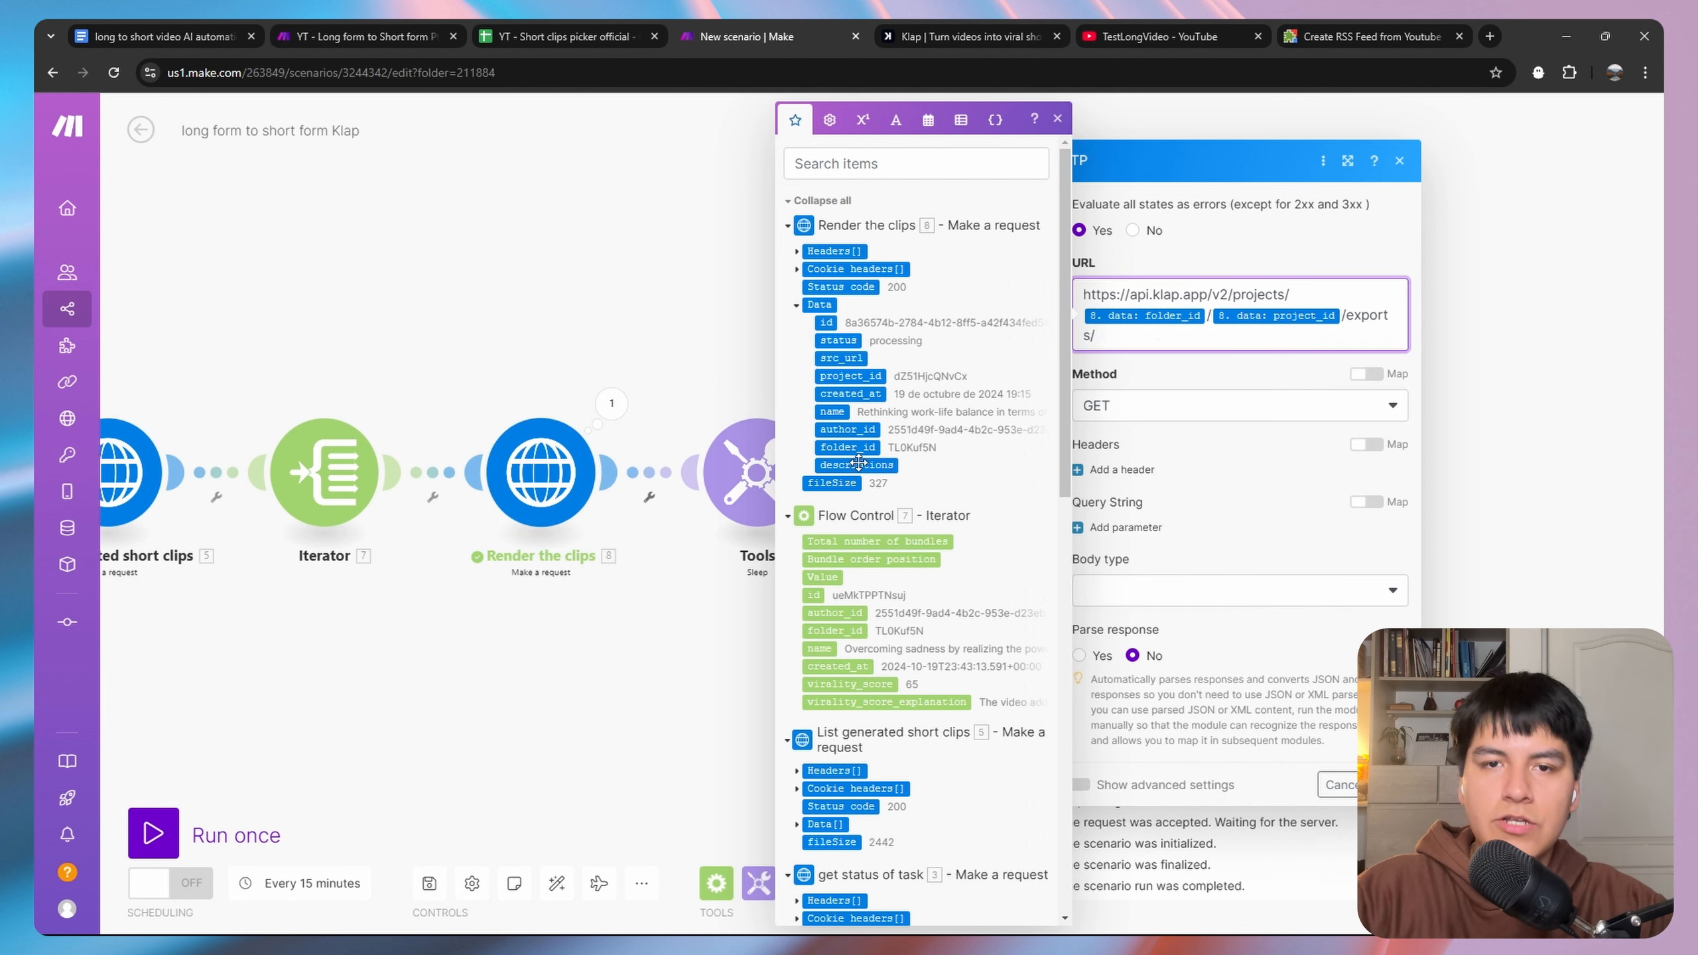
click(828, 323)
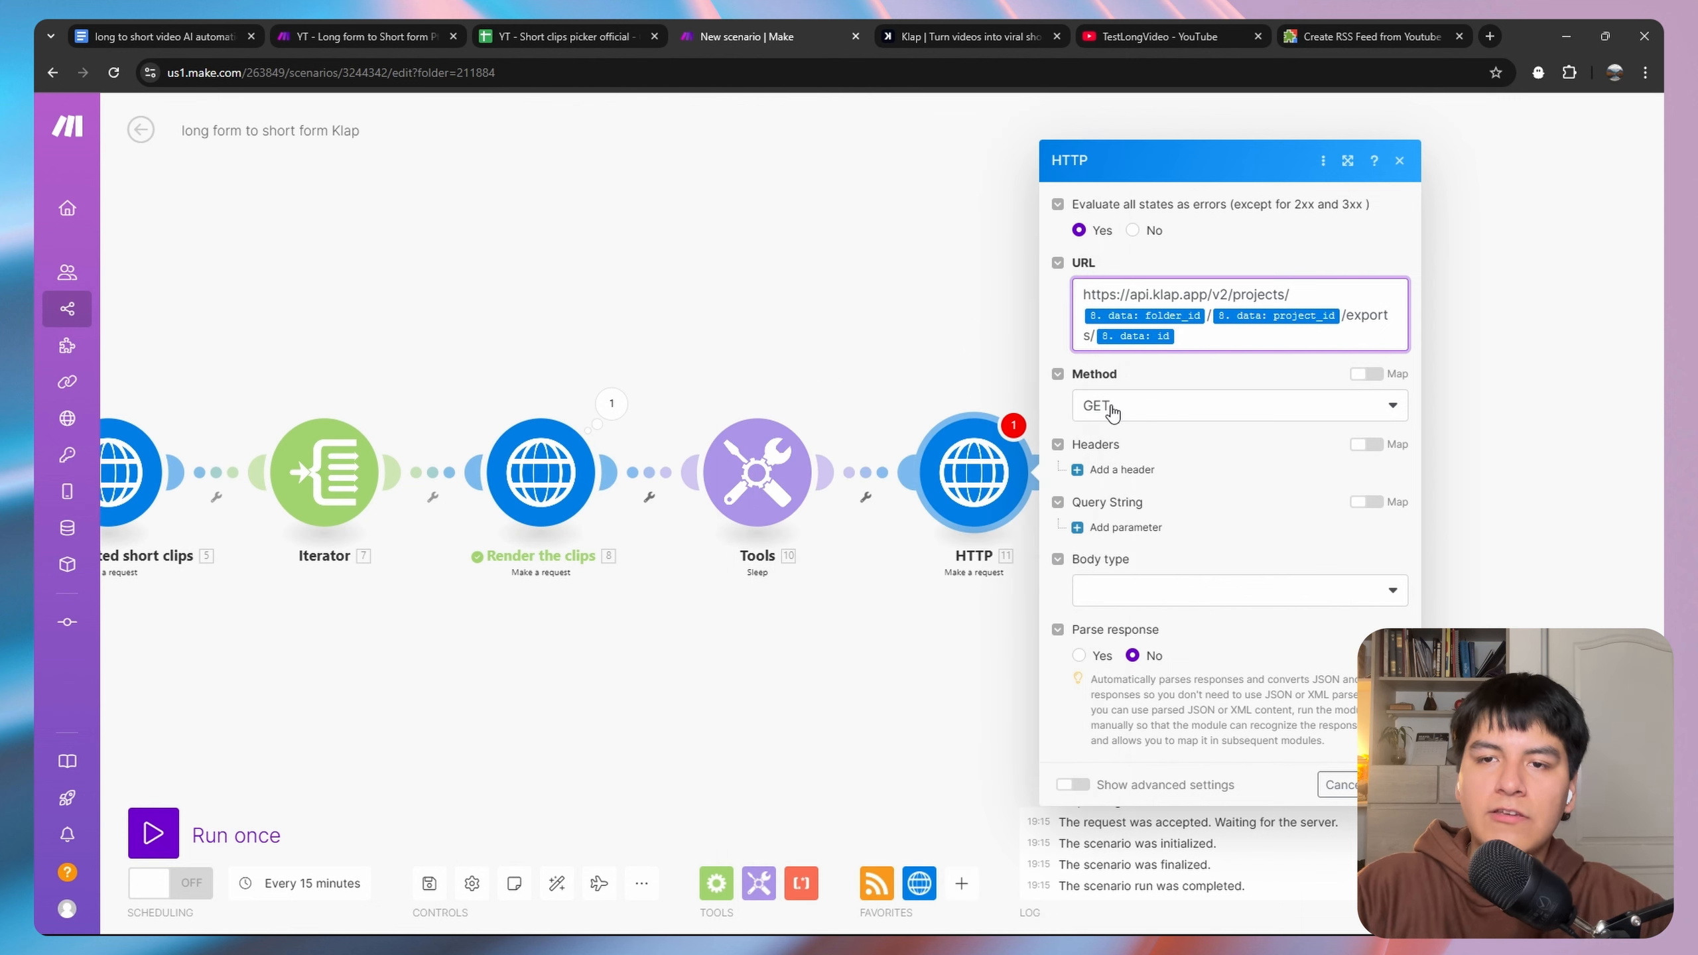
Add an Authorization header to the HTTP request and paste the API key as its value.
click(1135, 471)
click(1136, 476)
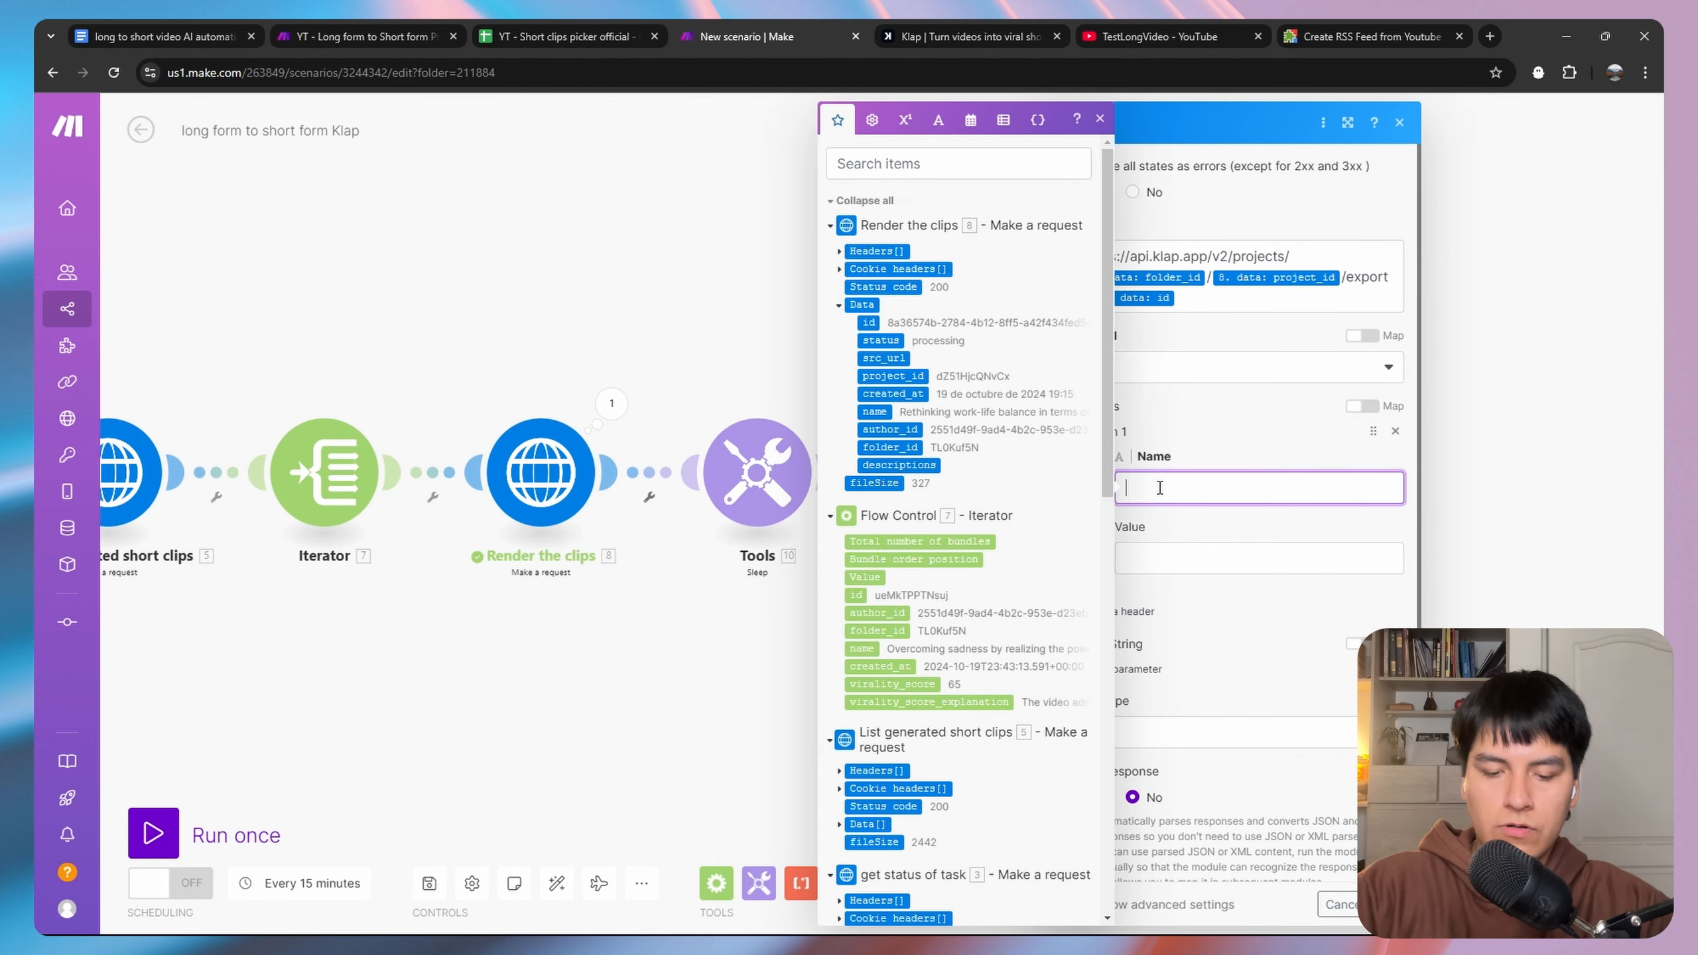
text(Authorization)
click(1152, 560)
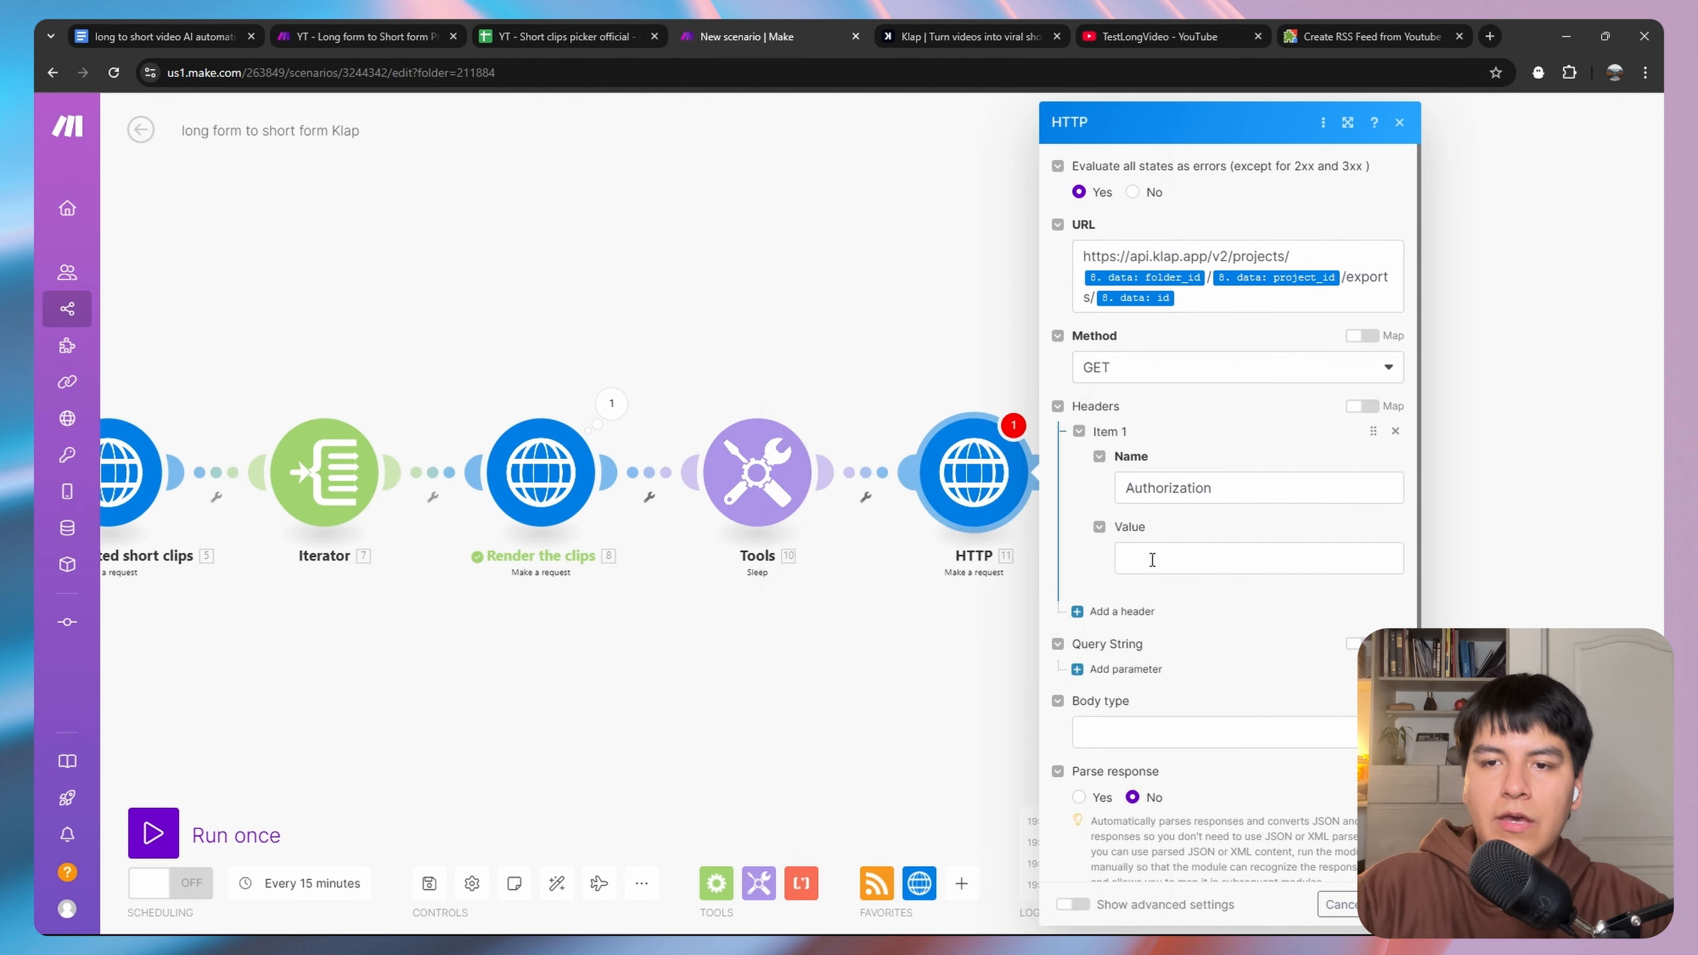
key(ctrl+v)
click(1130, 604)
Set Parse response to Yes, save the HTTP module and name it Get render status.
scroll(1129, 595, down, 1)
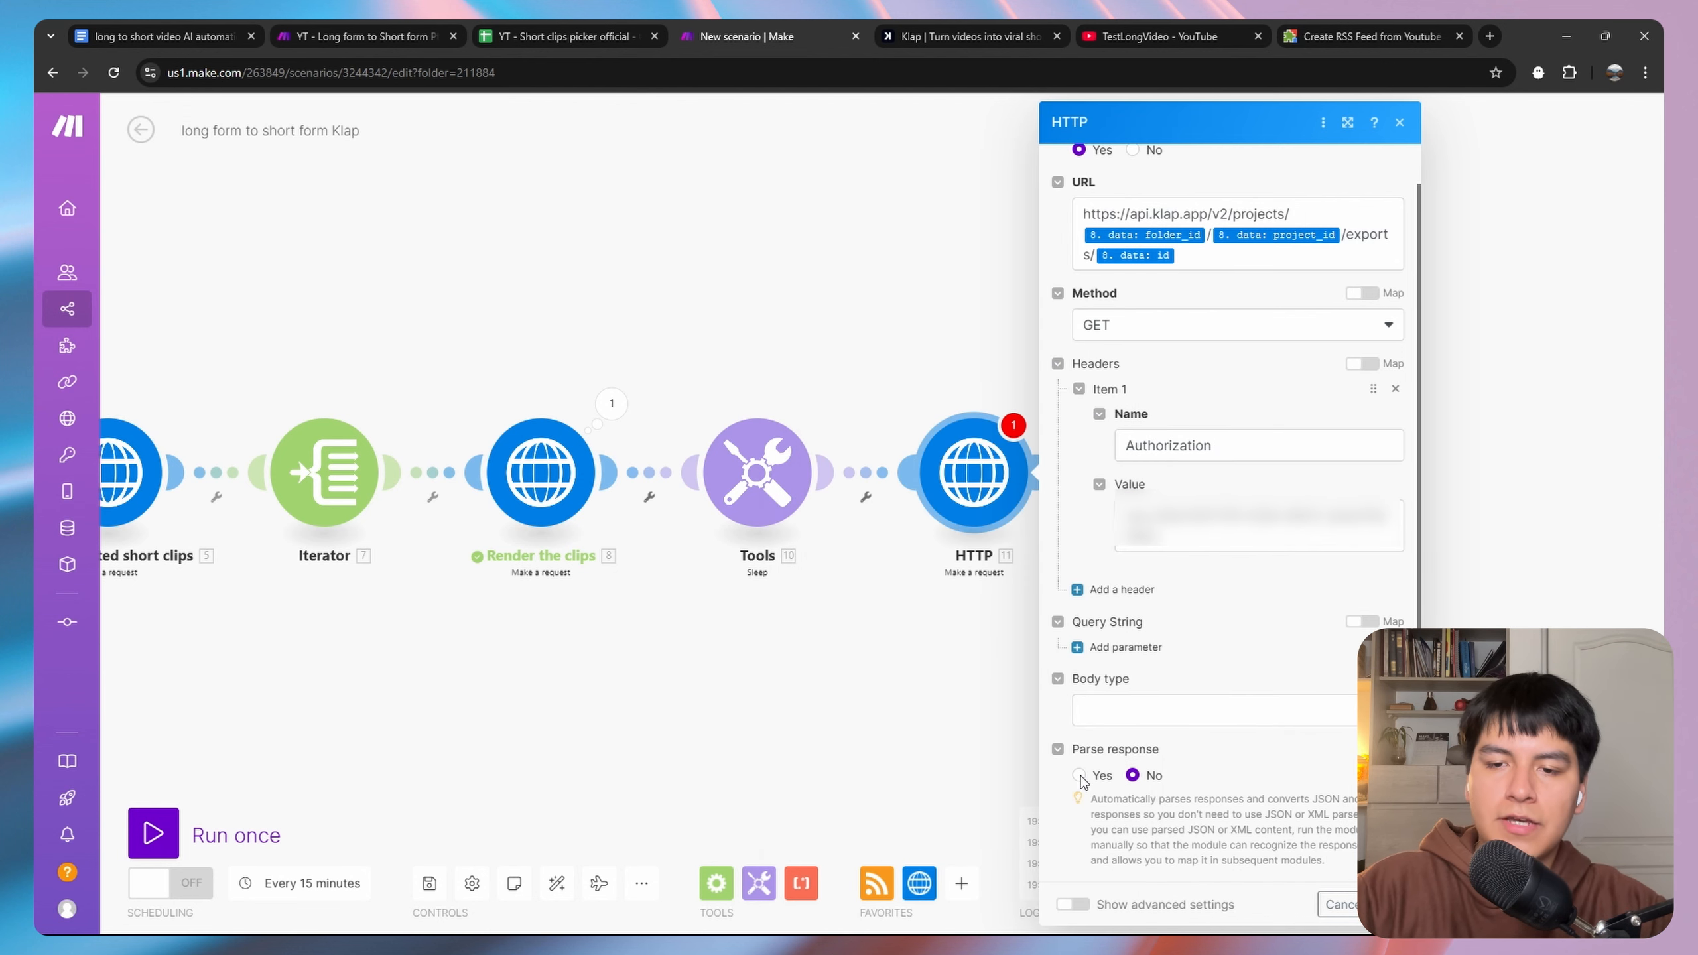
click(1079, 775)
click(1007, 480)
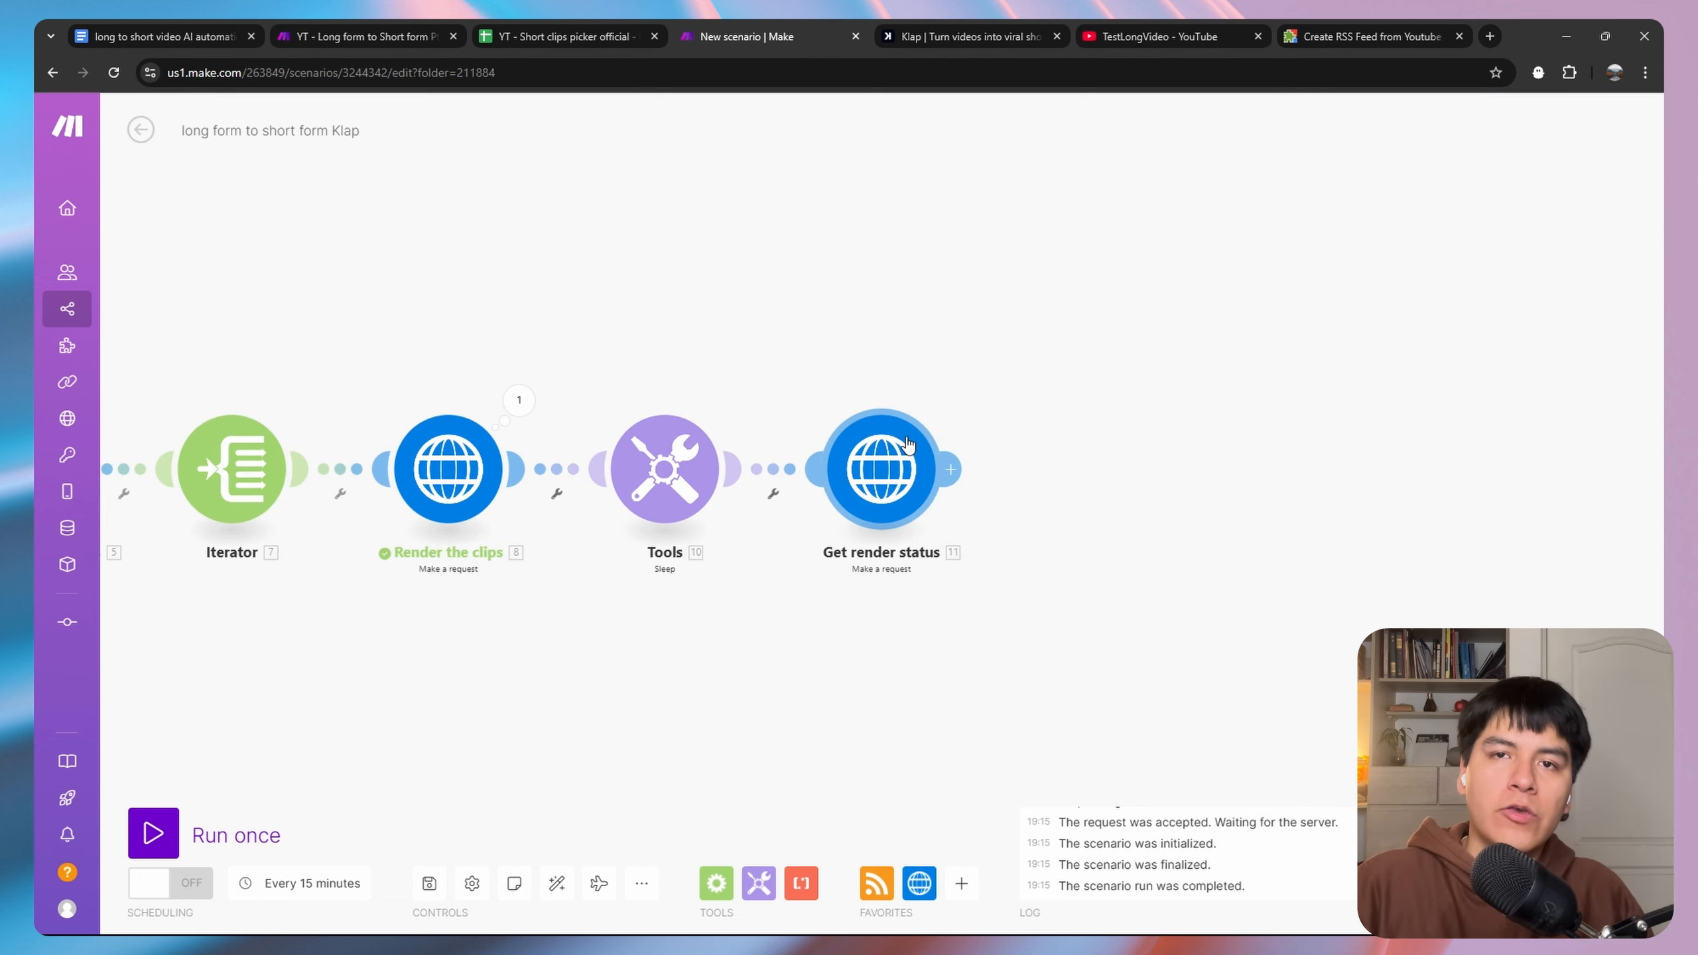
Prepare to run only the Get render status module, with folder_id TL0Kuf5N copied from Render the clips' output data.
right_click(881, 477)
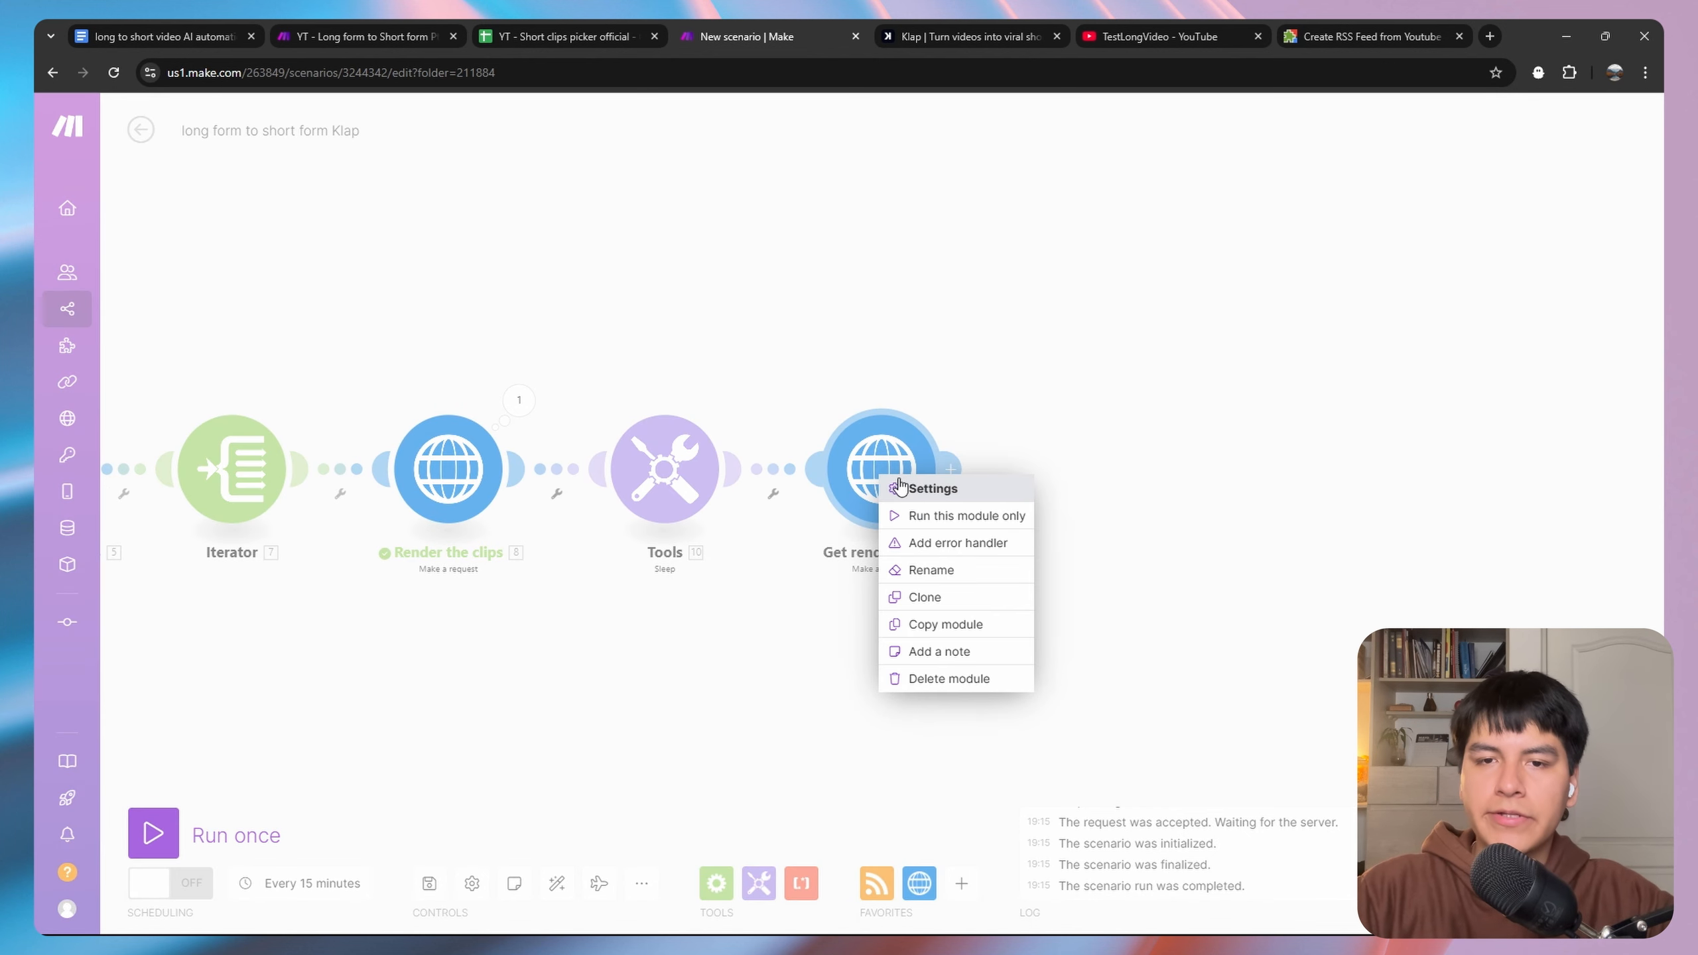
click(933, 517)
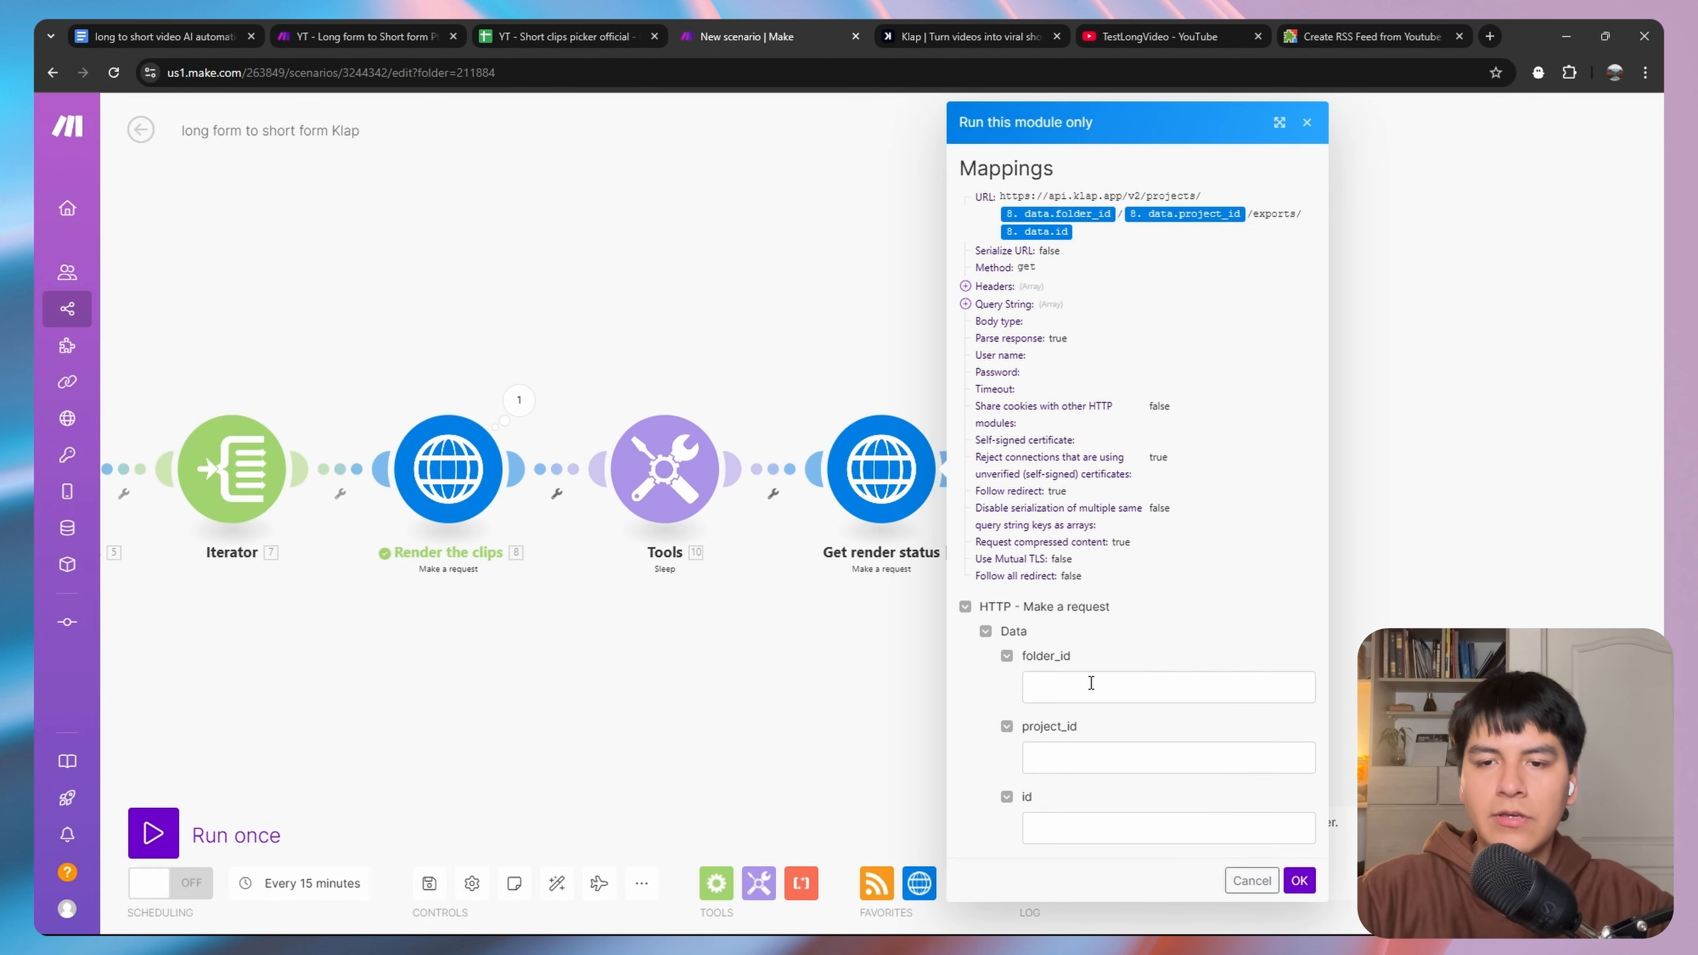
click(1091, 682)
click(518, 400)
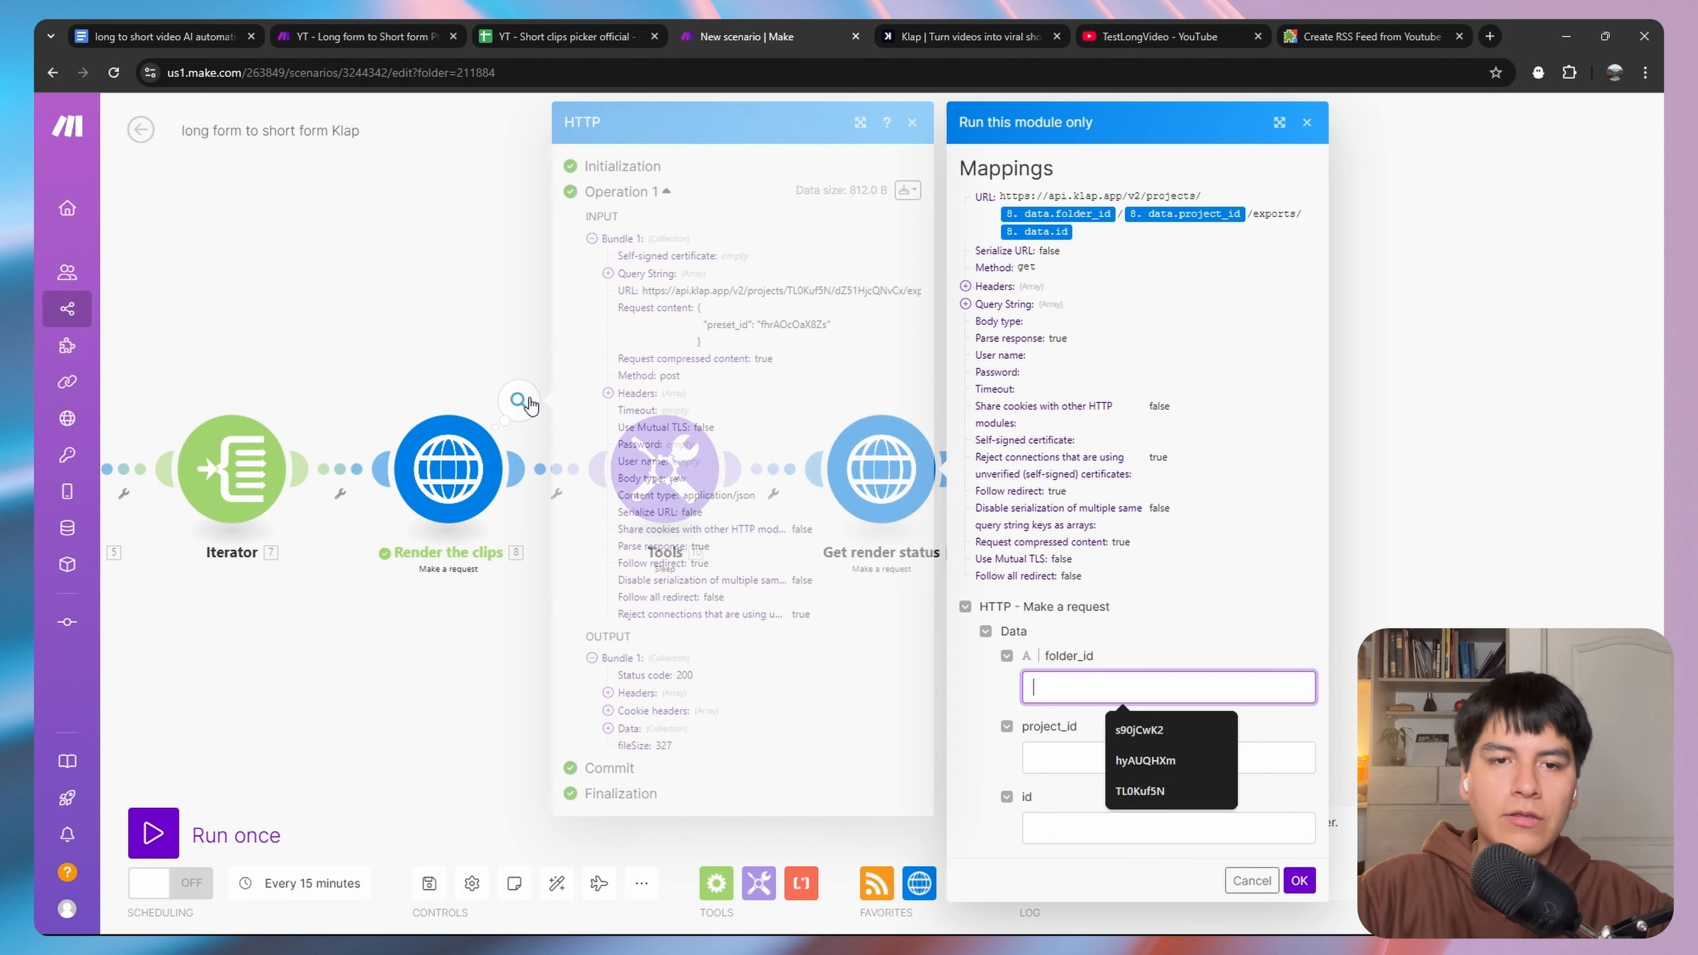
click(677, 730)
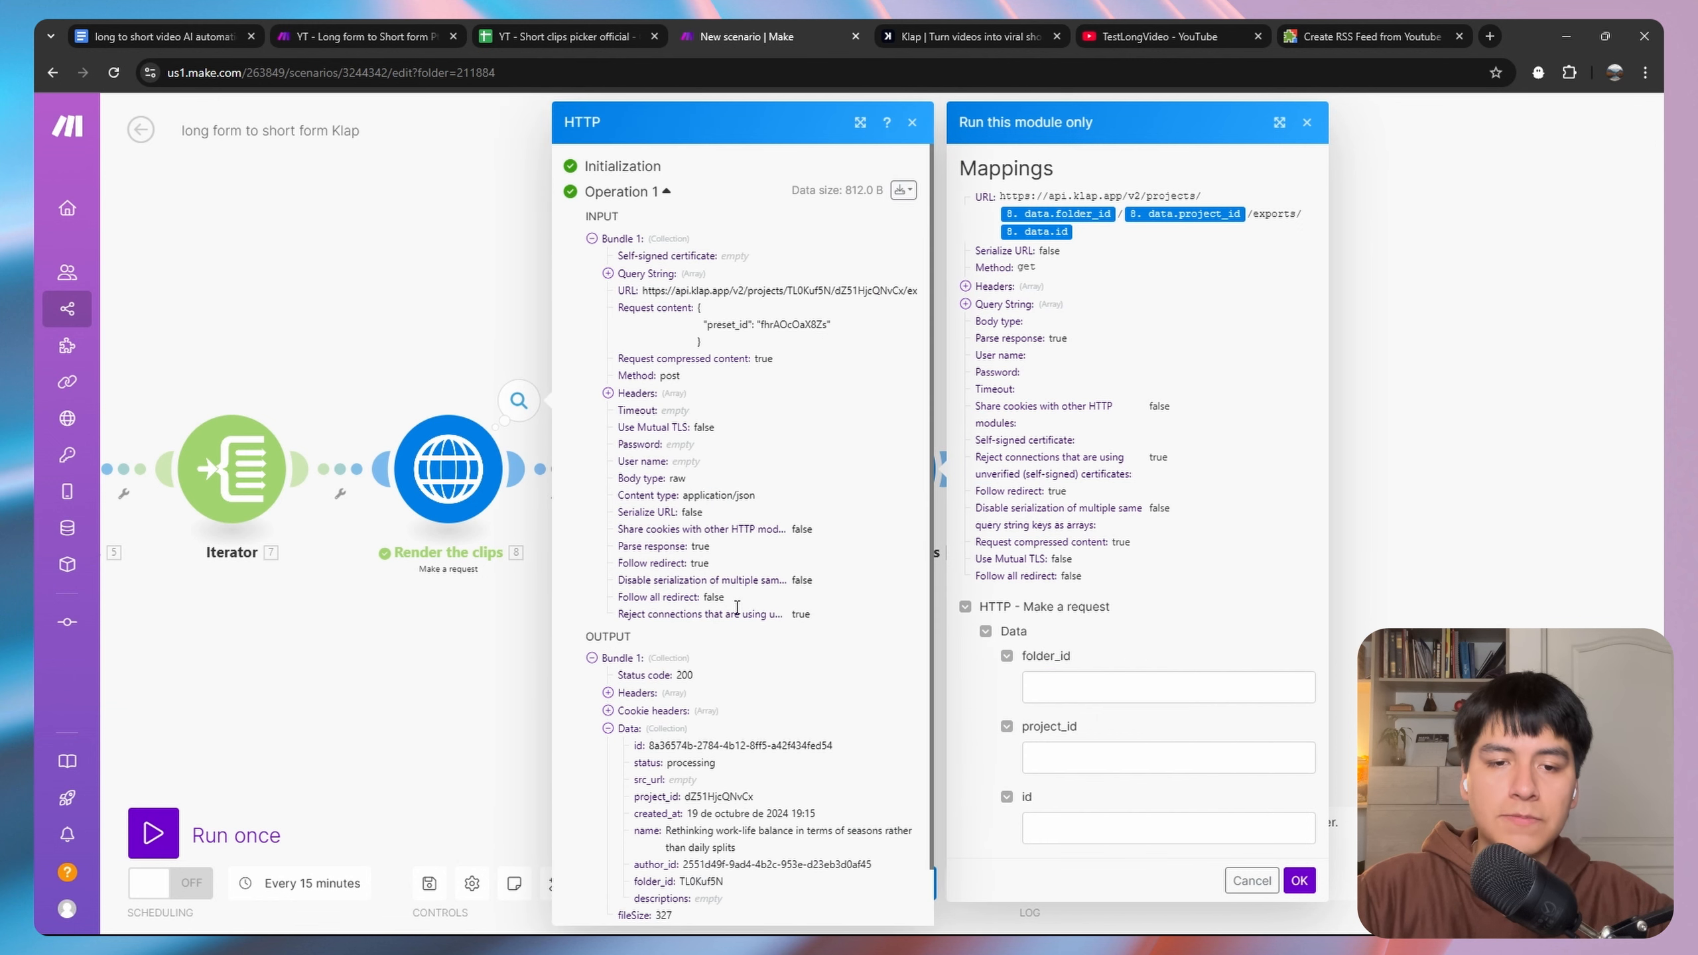
scroll(735, 689, down, 1)
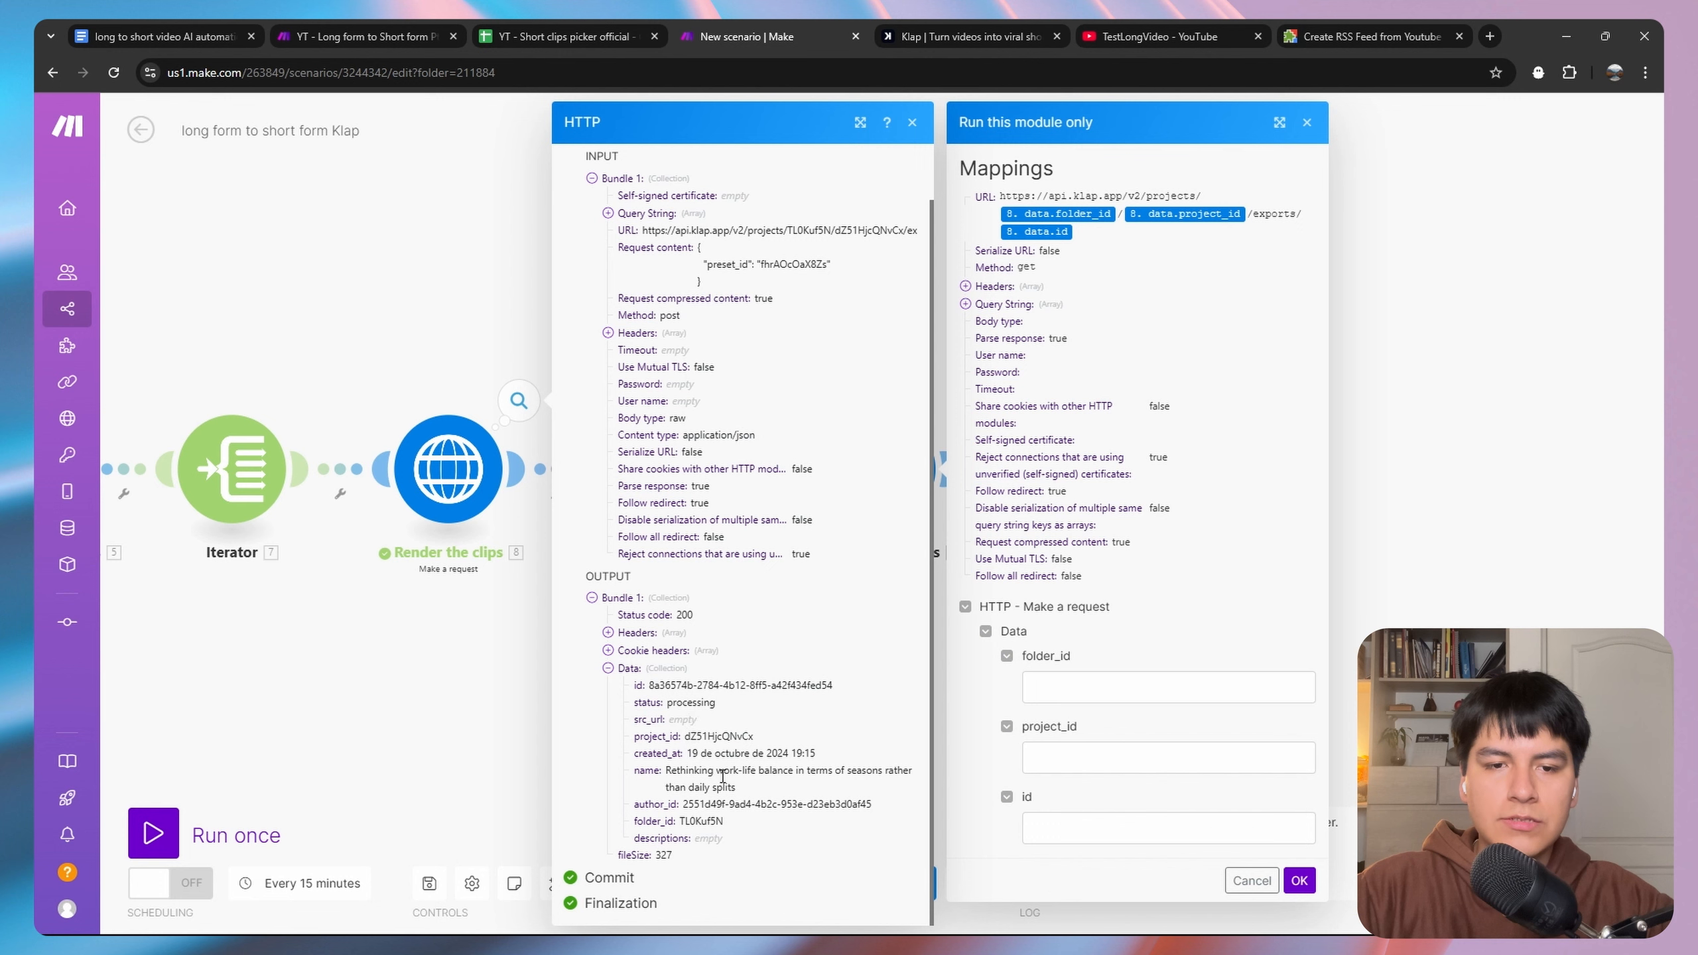
drag(718, 822, 684, 827)
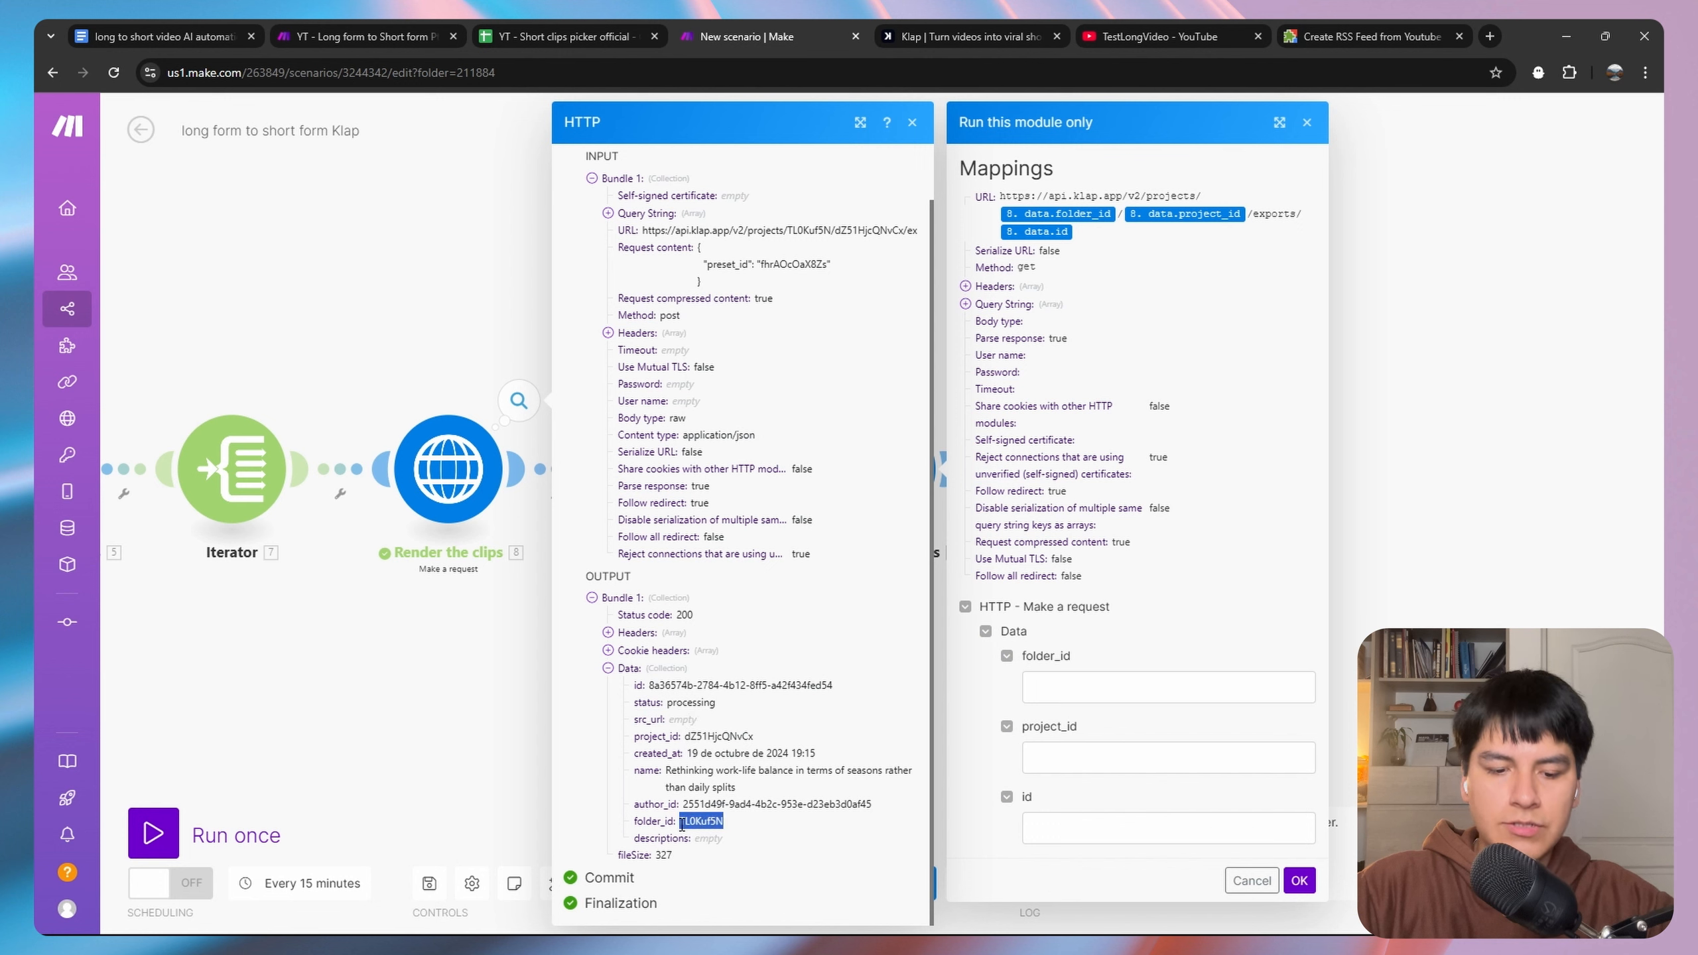
click(1063, 692)
text(TL0Kuf5N)
Copy project_id dZ51HjcQNvCx from the same output into the project_id value of the single-module run.
click(1075, 749)
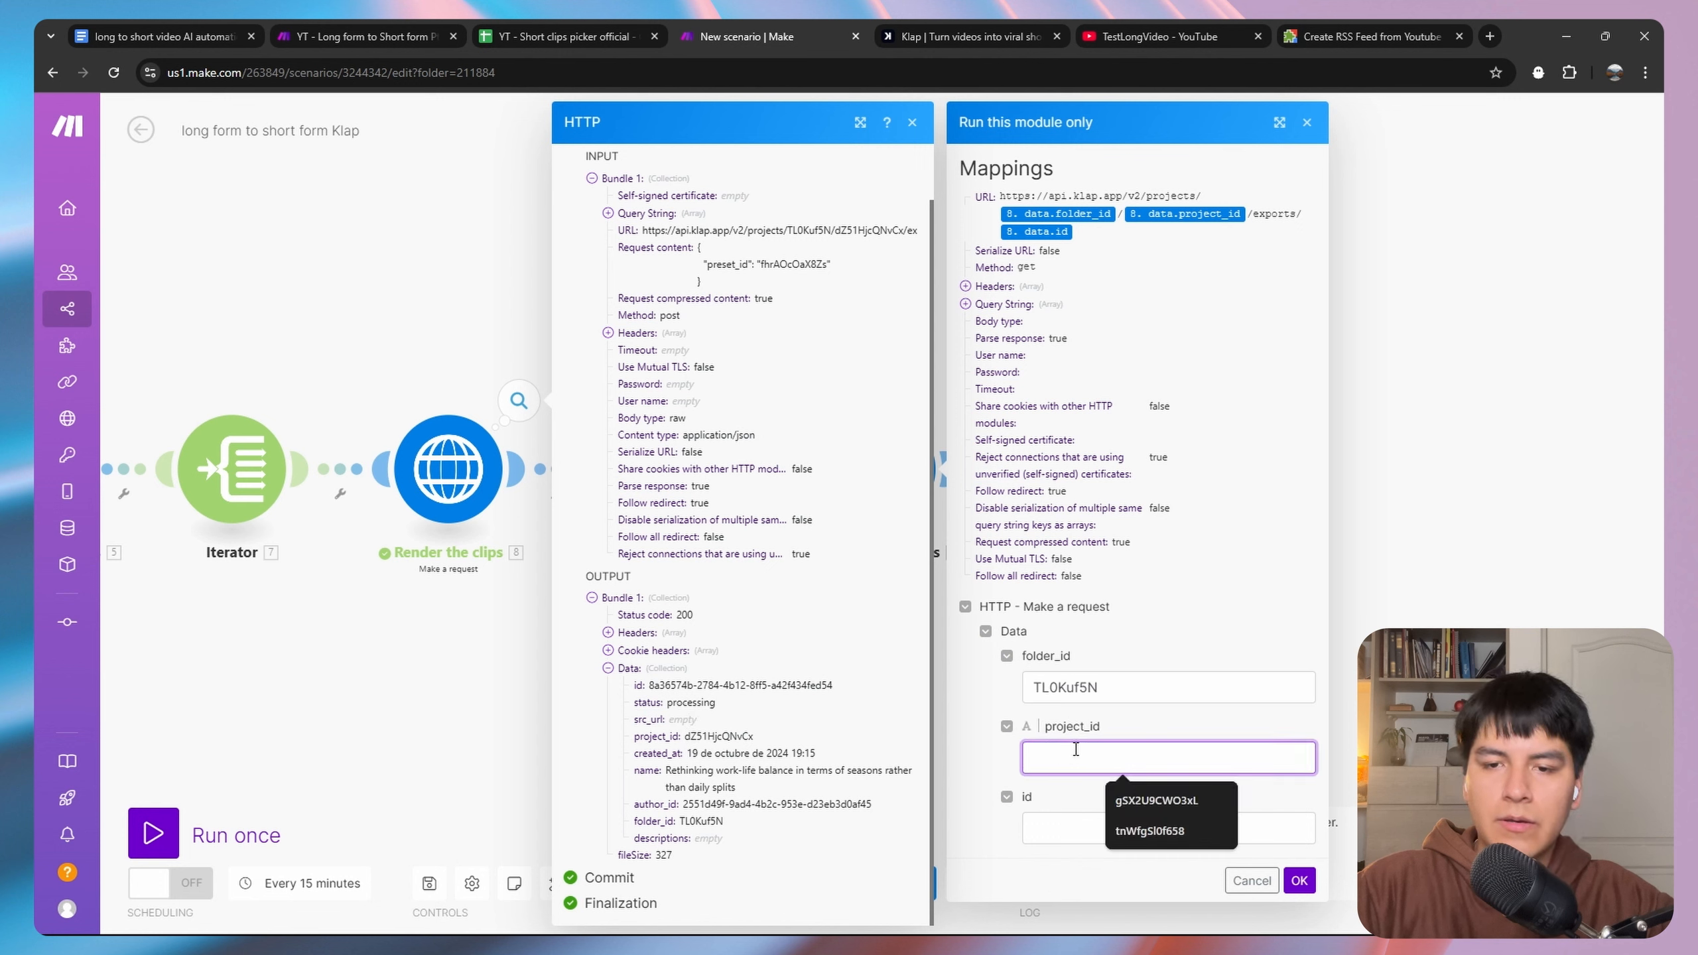
drag(753, 744, 688, 742)
key(ctrl+c)
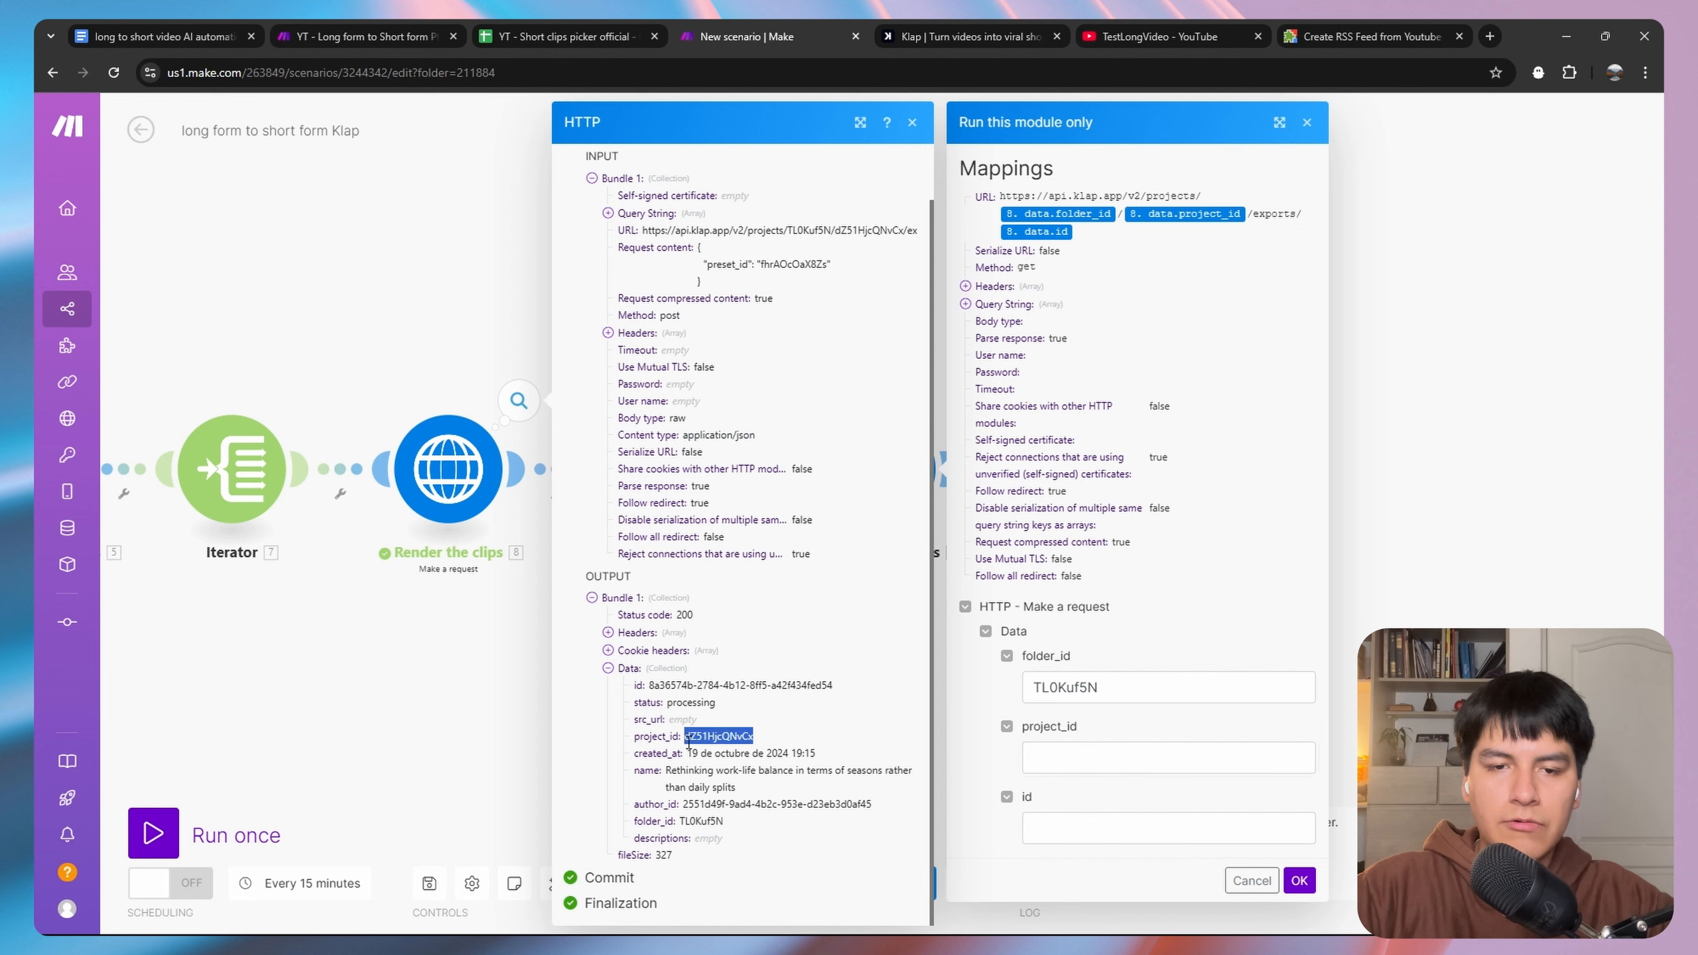
click(1030, 771)
key(ctrl+v)
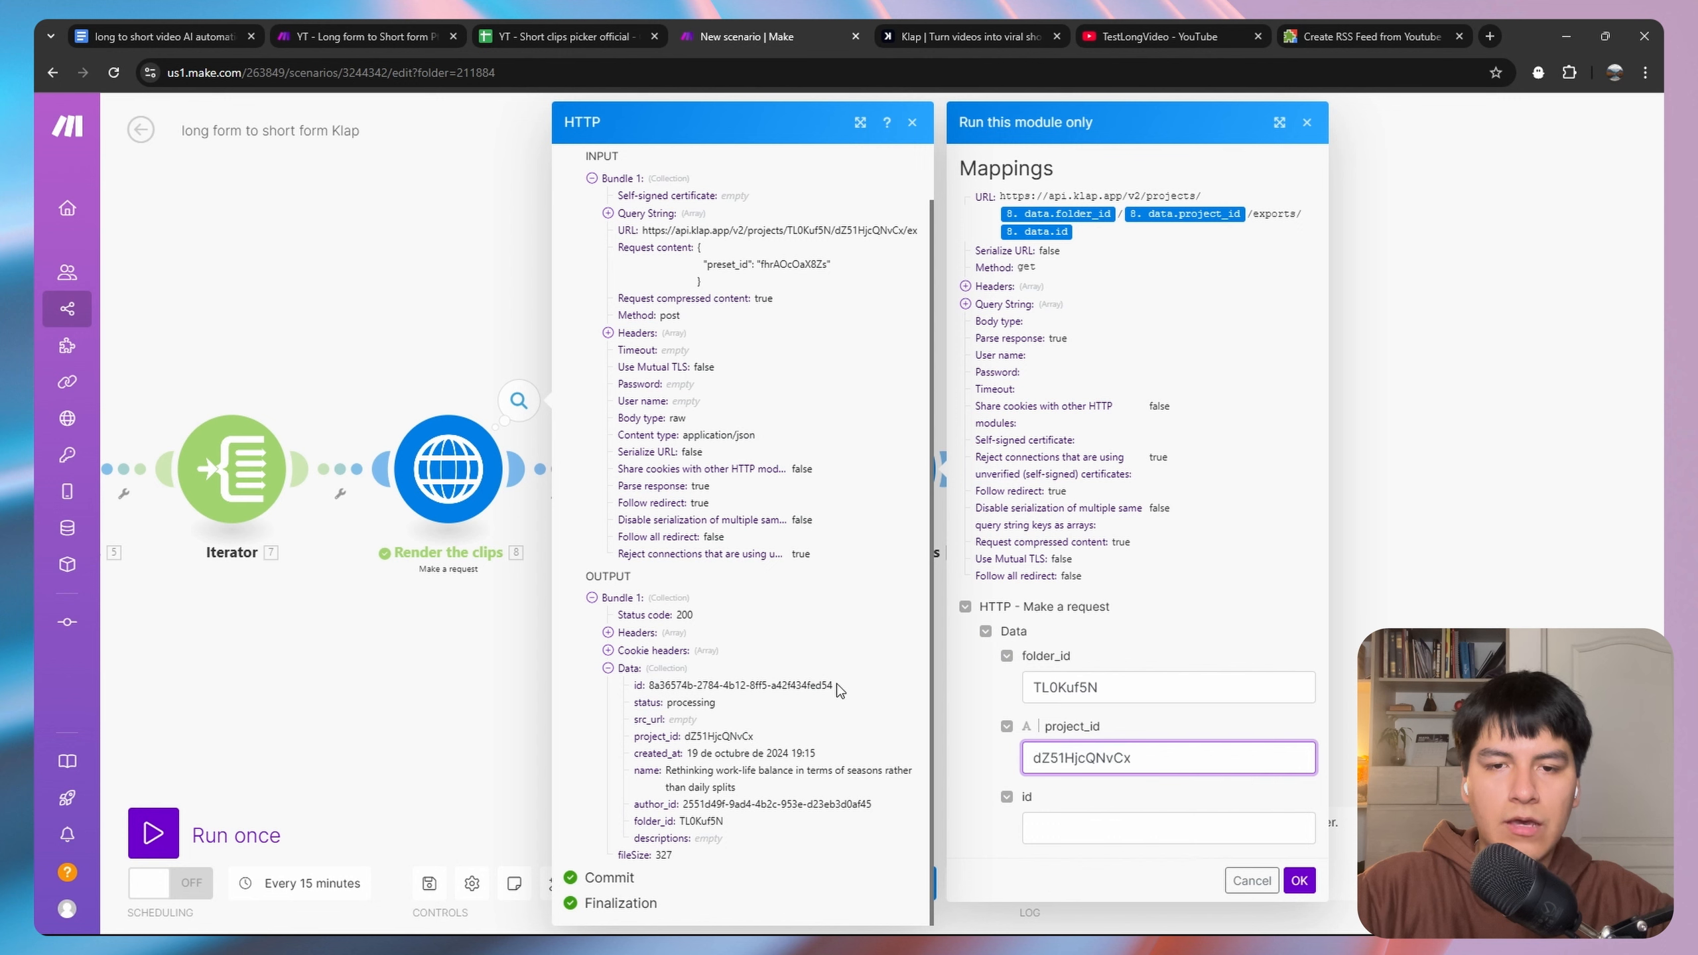
Fill in the id 8a36574b-2784-4b12-8ff5-a42f434fed54 from the same output and run the Get render status module alone.
drag(839, 689, 654, 691)
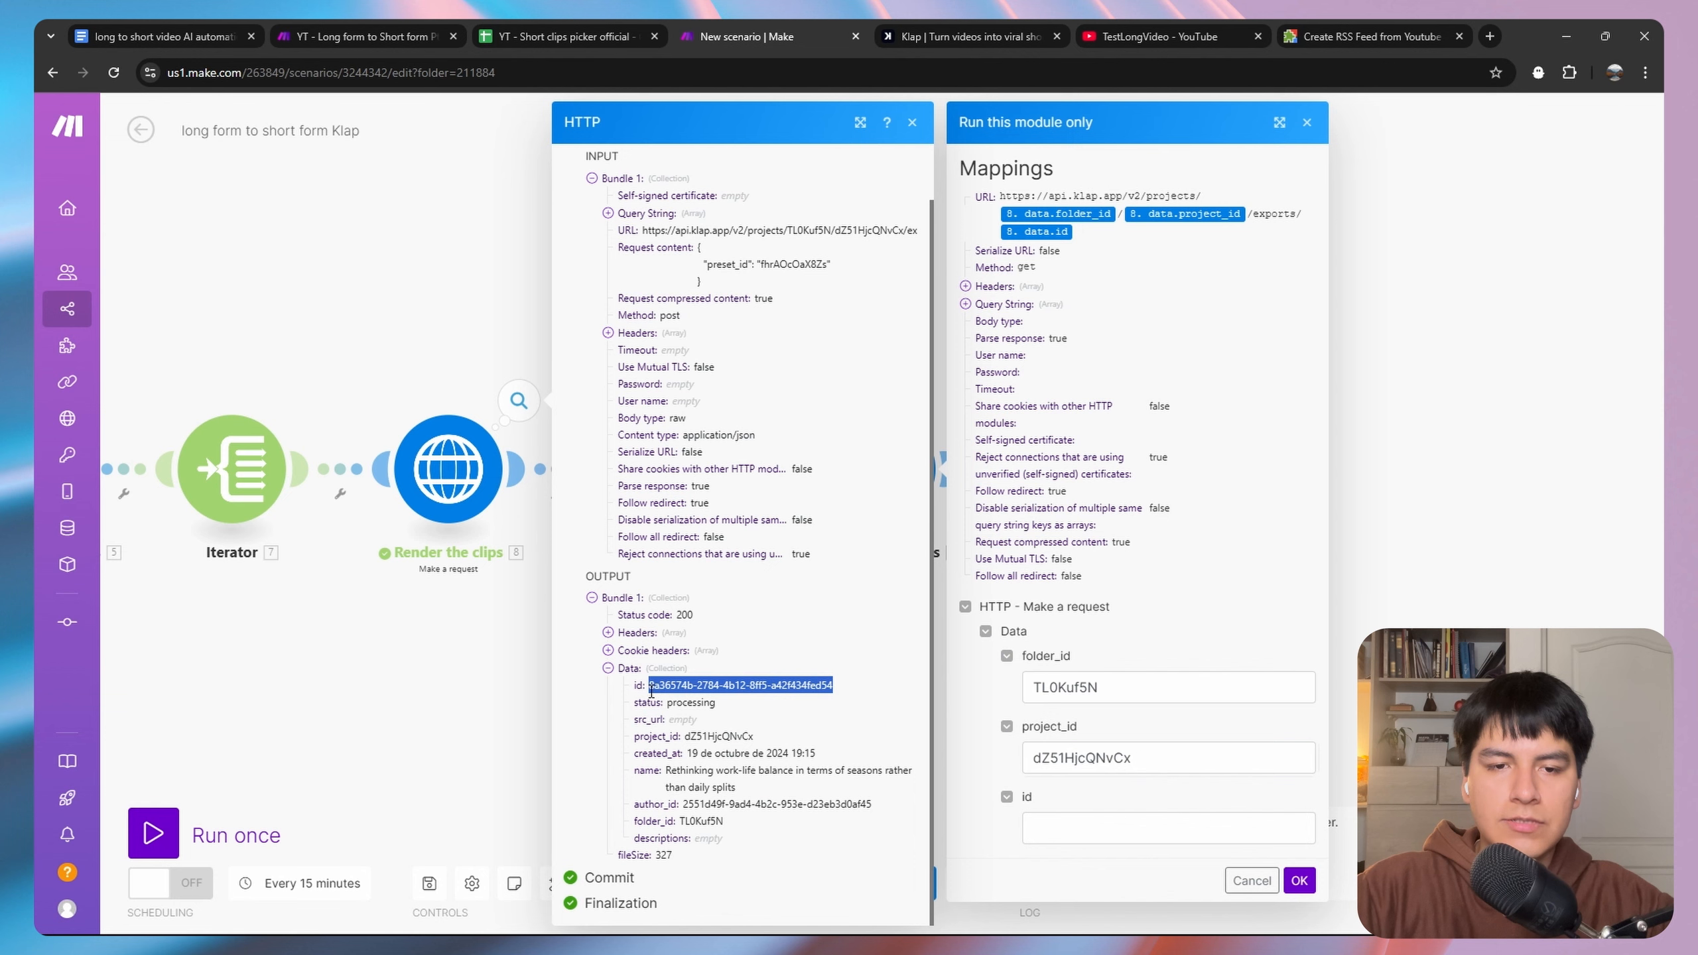
click(1155, 827)
text(8a36574b-2784-4b12-8ff5-a42f434fed54)
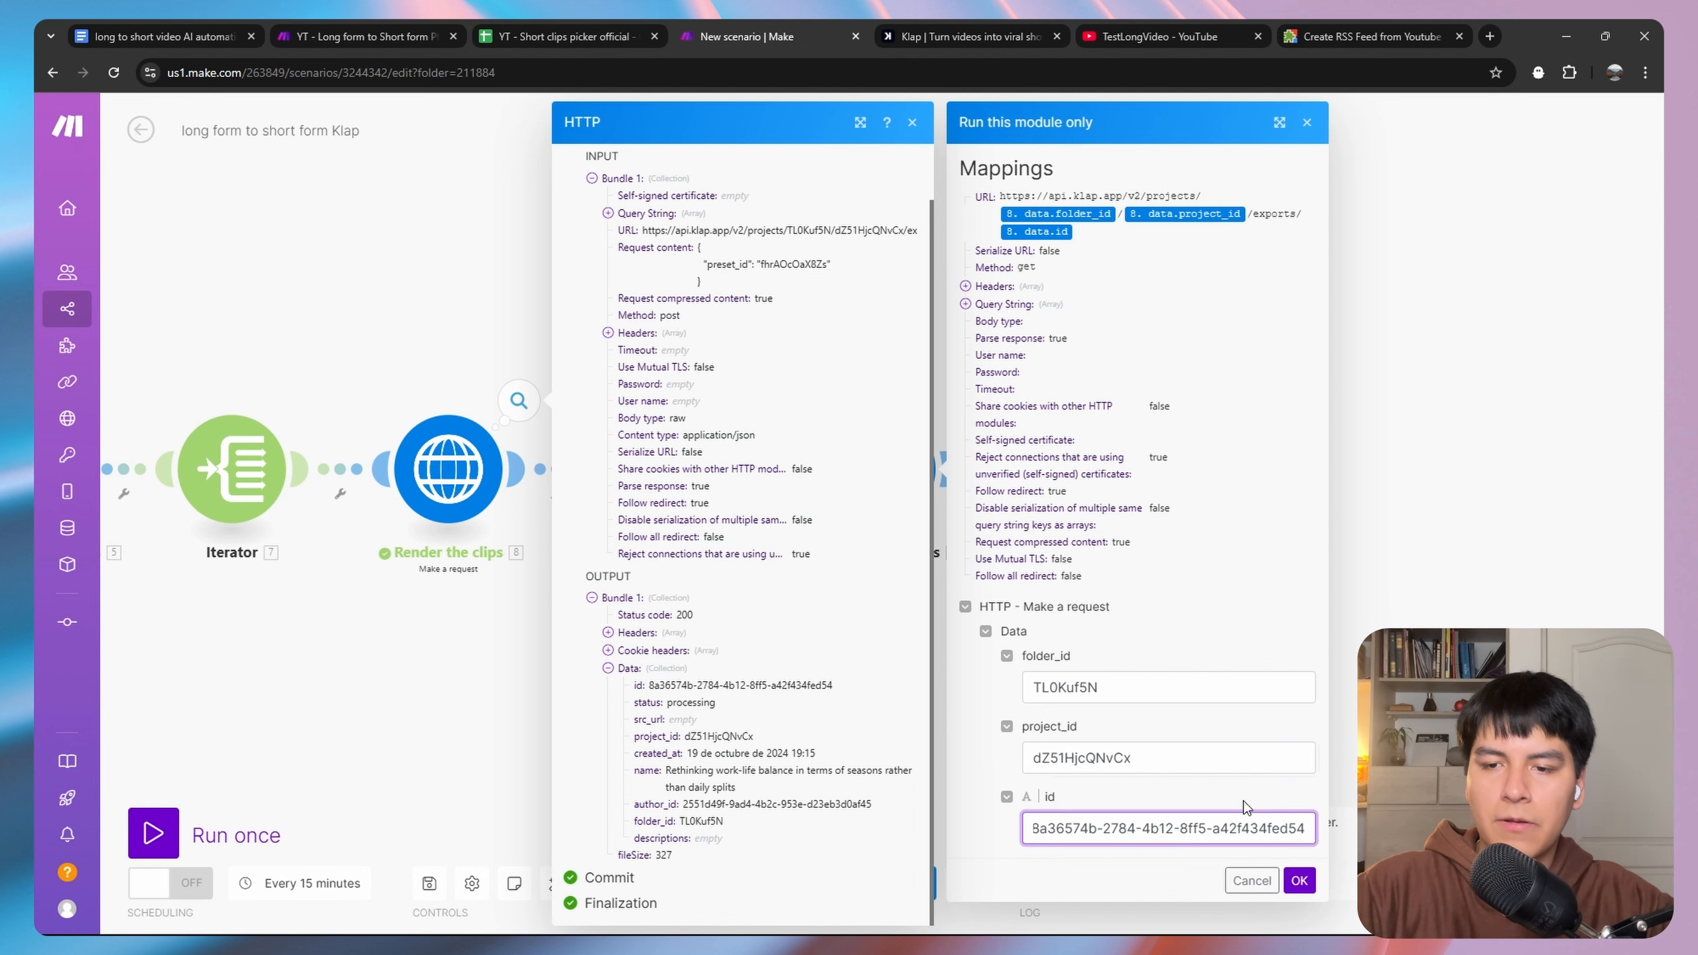
click(1299, 880)
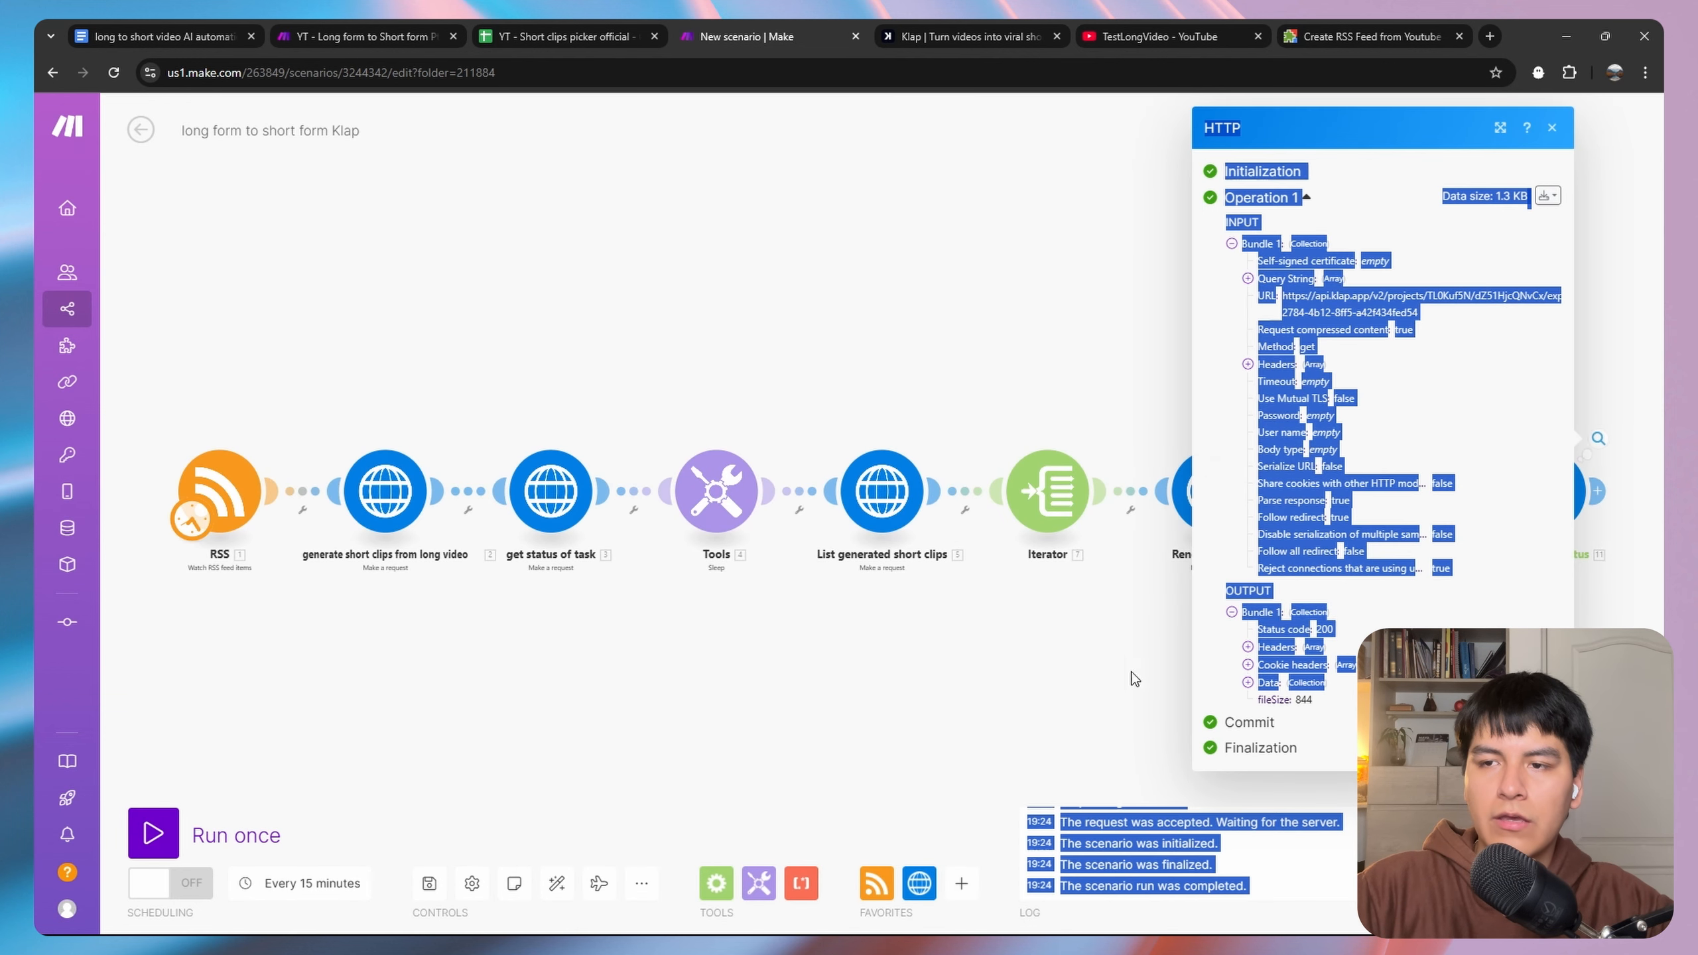
Examine the Get render status output, including the clip's status, src_url, name and its social media descriptions.
click(1028, 682)
drag(1161, 661, 636, 670)
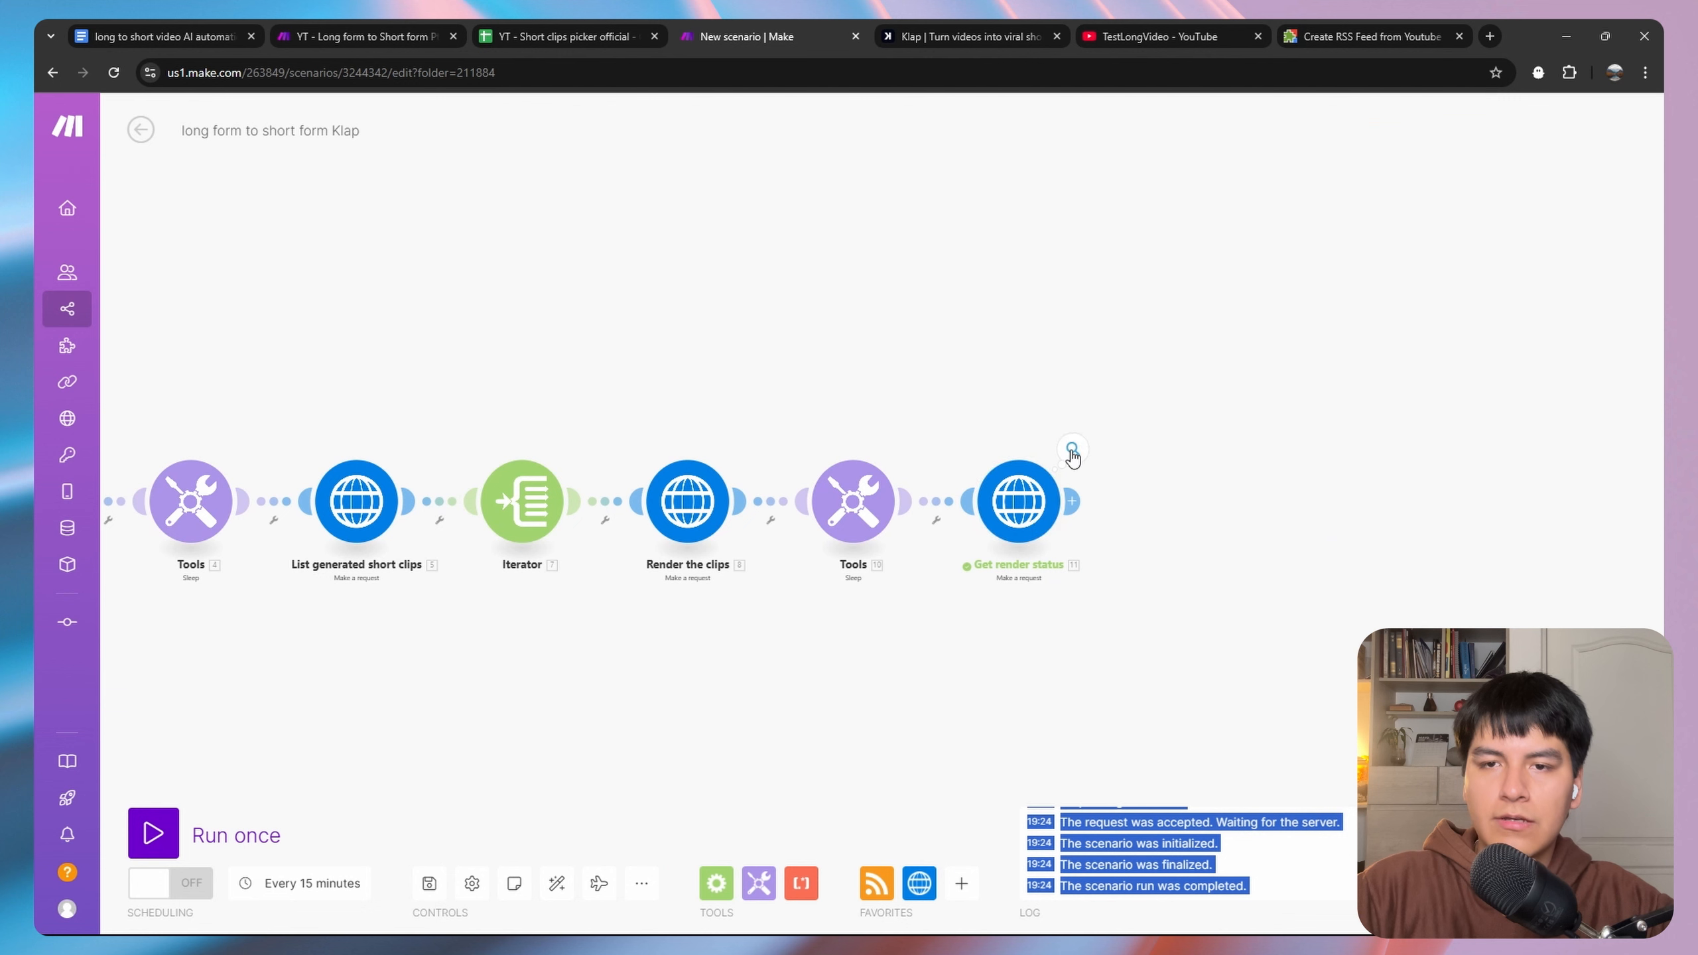
click(1072, 450)
click(1213, 696)
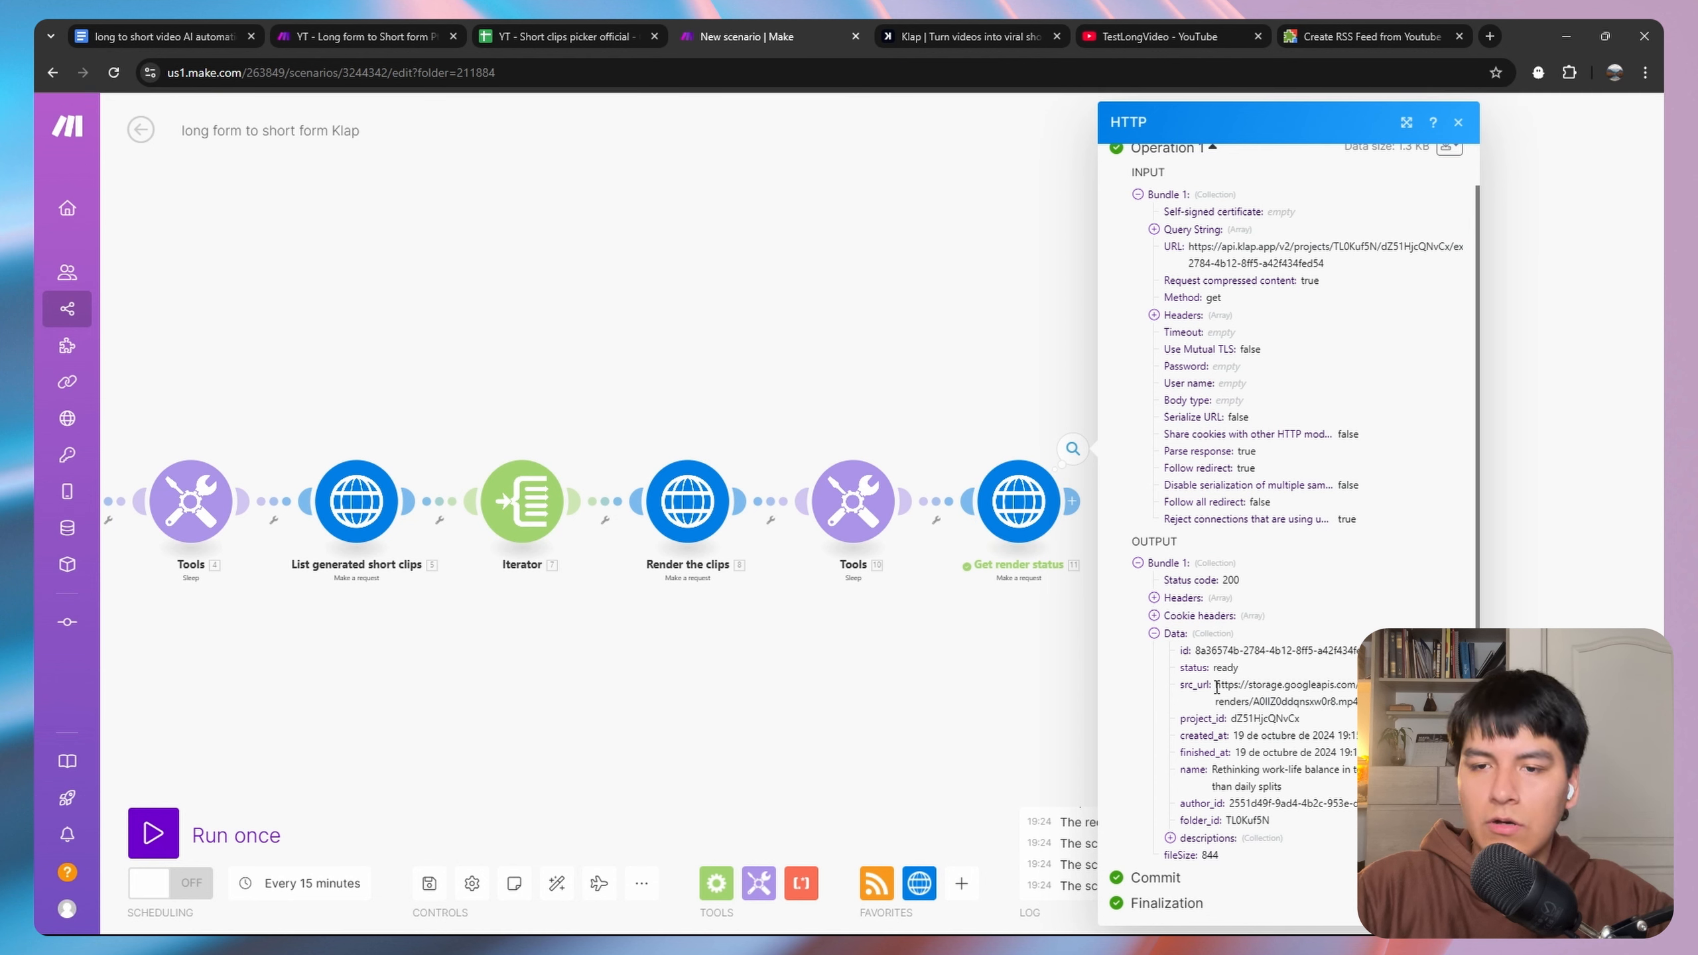
drag(1215, 687, 1360, 702)
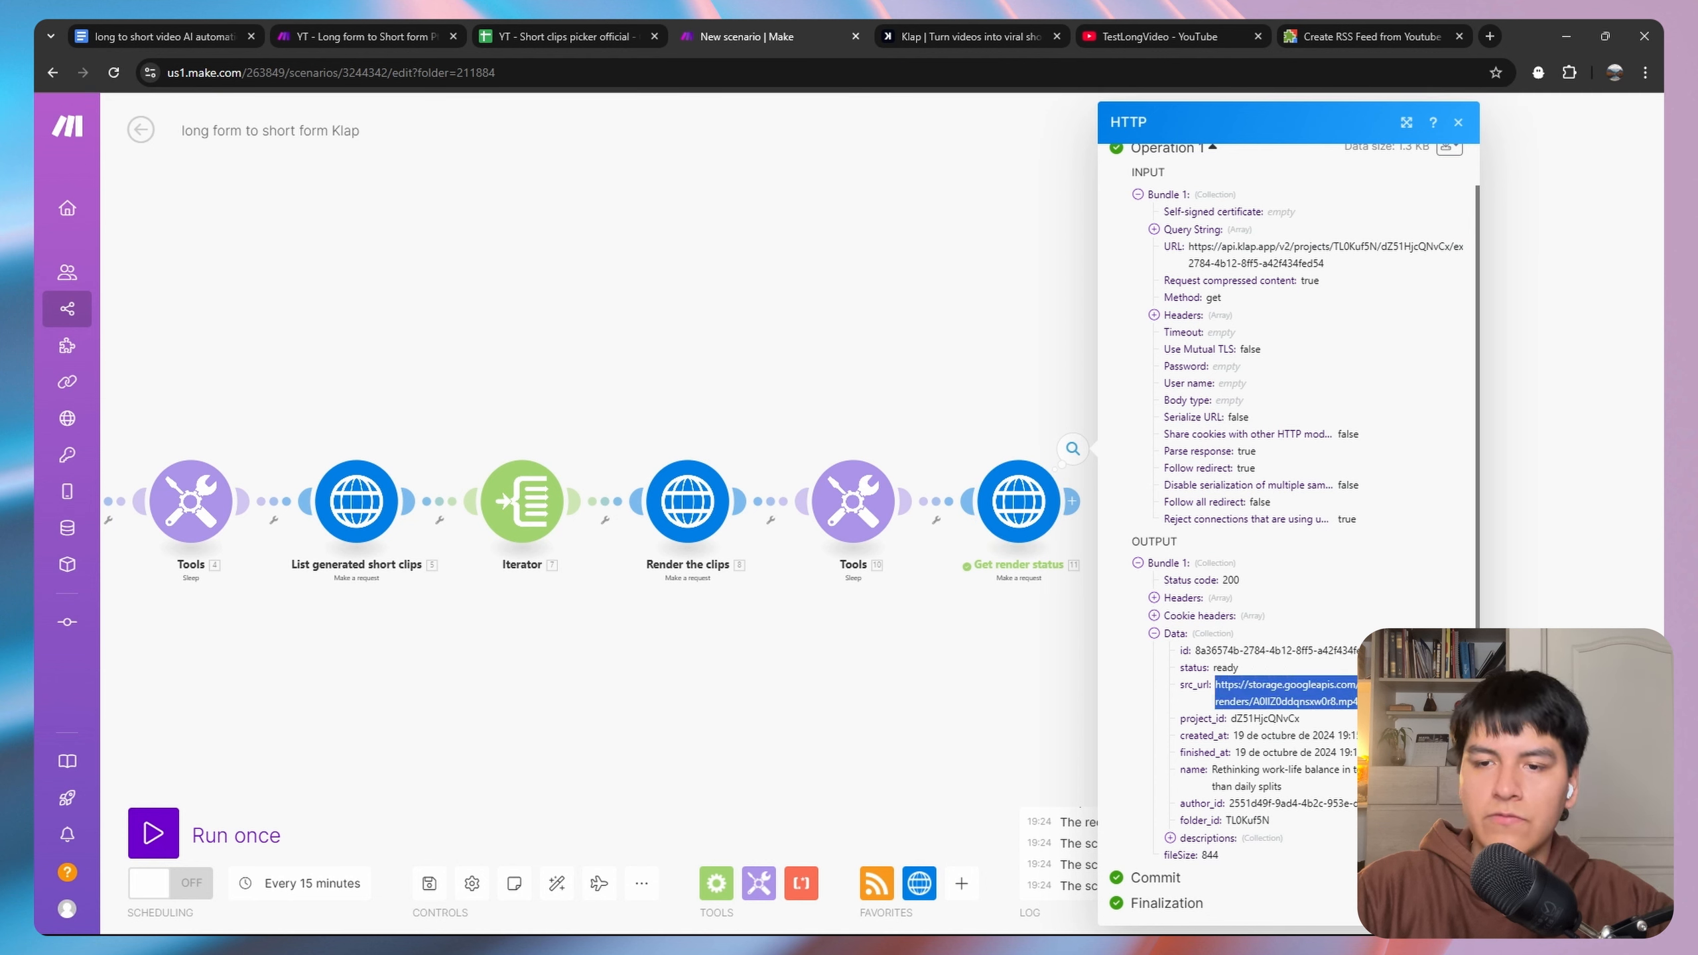
click(1215, 764)
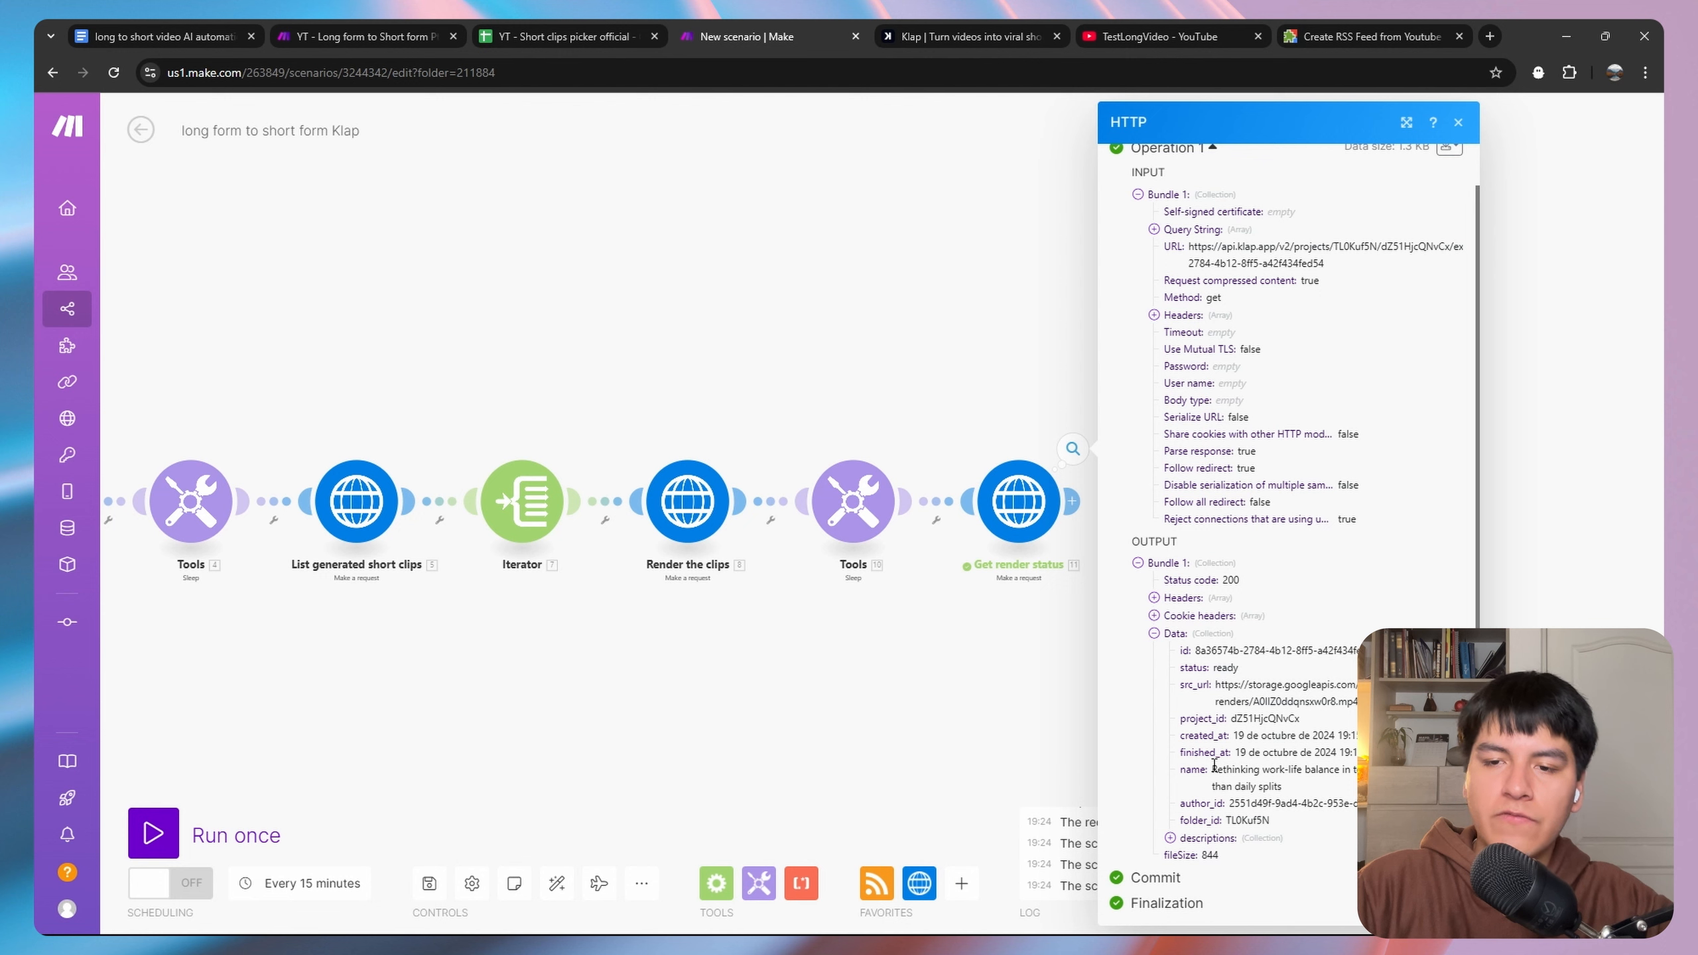
drag(1212, 768, 1288, 787)
click(1256, 838)
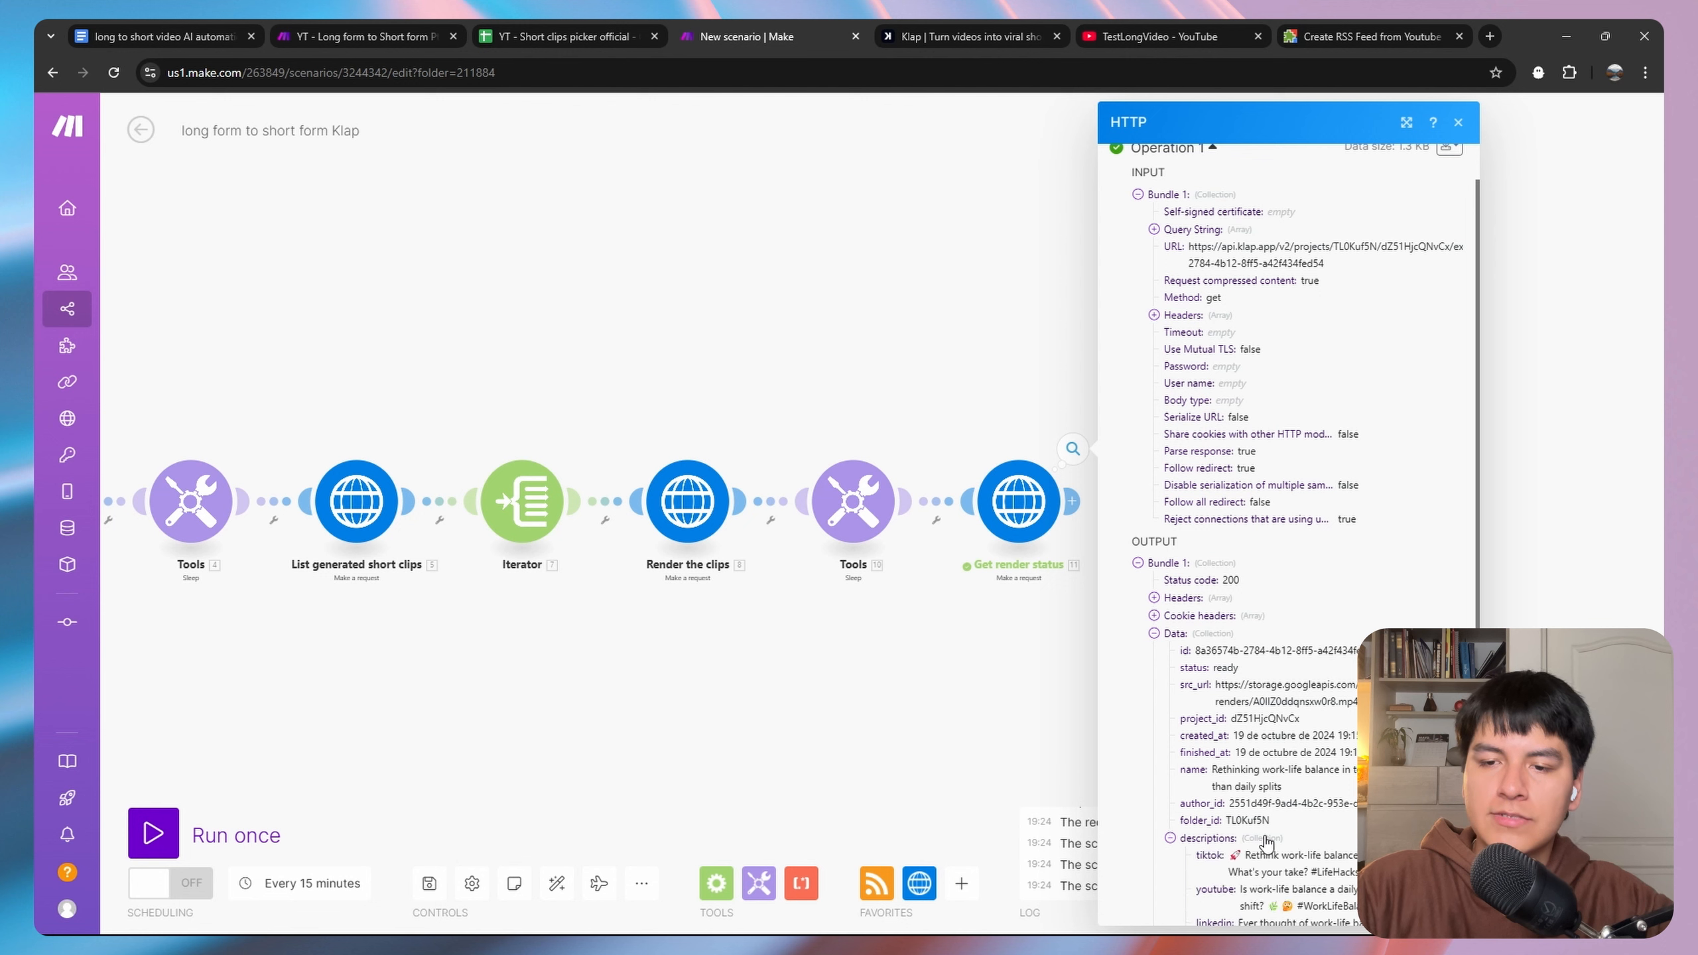
scroll(1271, 766, down, 2)
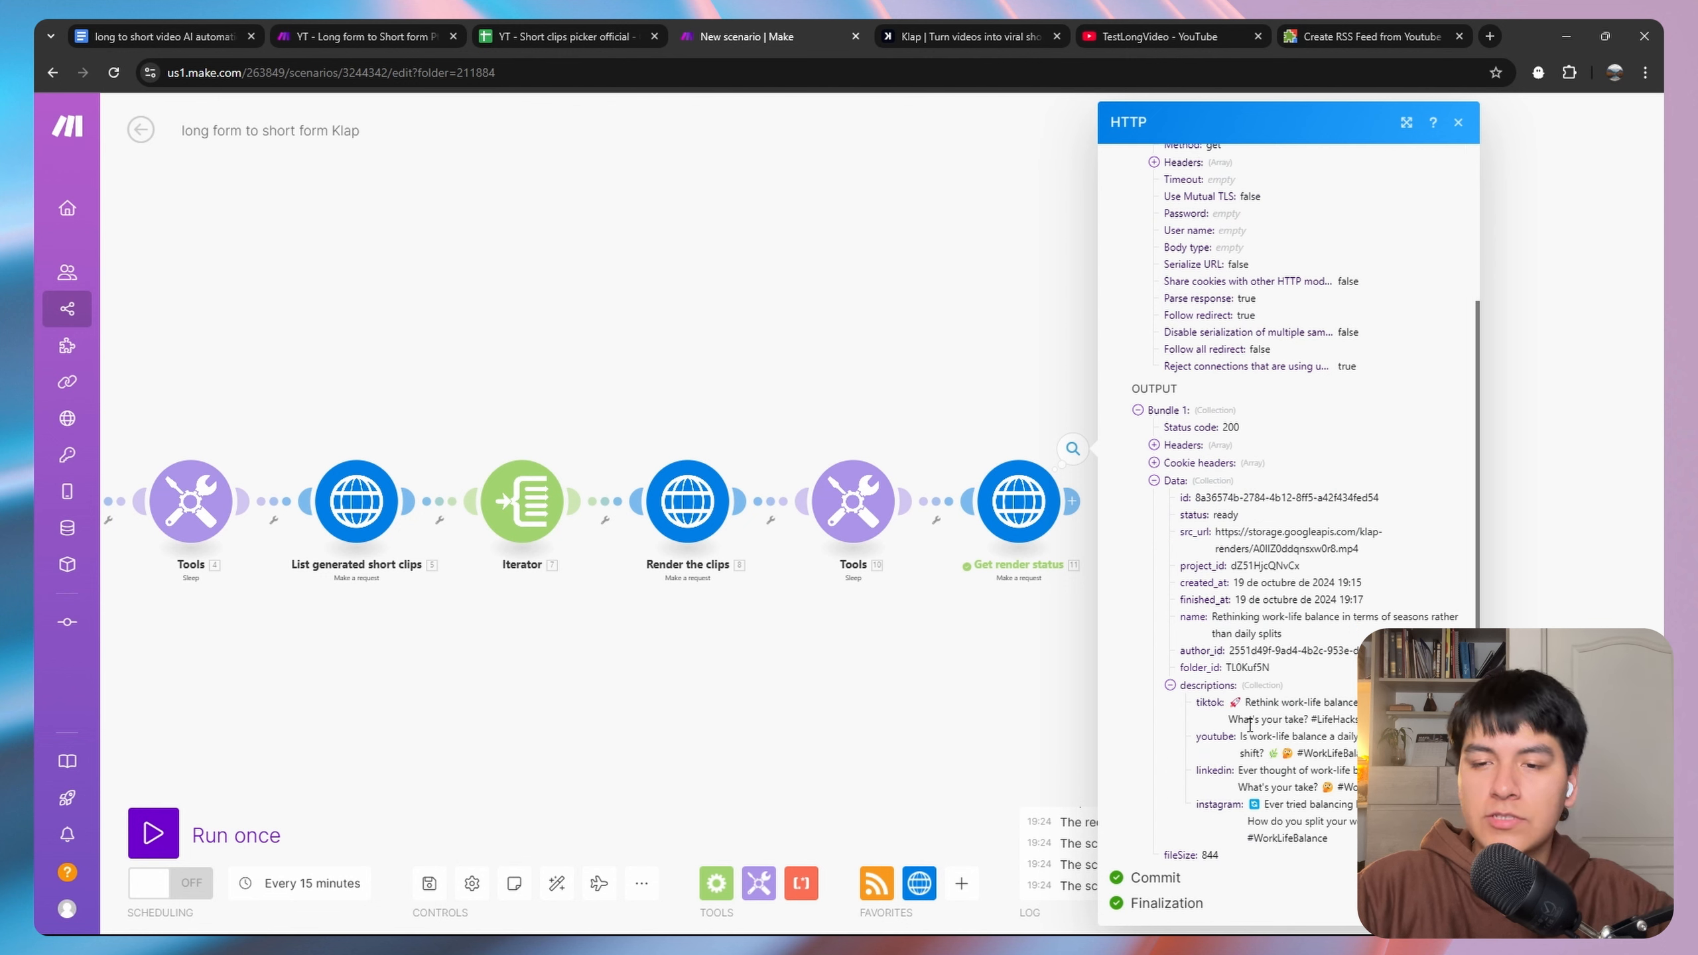
click(1170, 685)
Copy the src_url of the rendered clip from the output and open it in a new browser tab.
drag(1356, 719, 1221, 701)
key(ctrl+c)
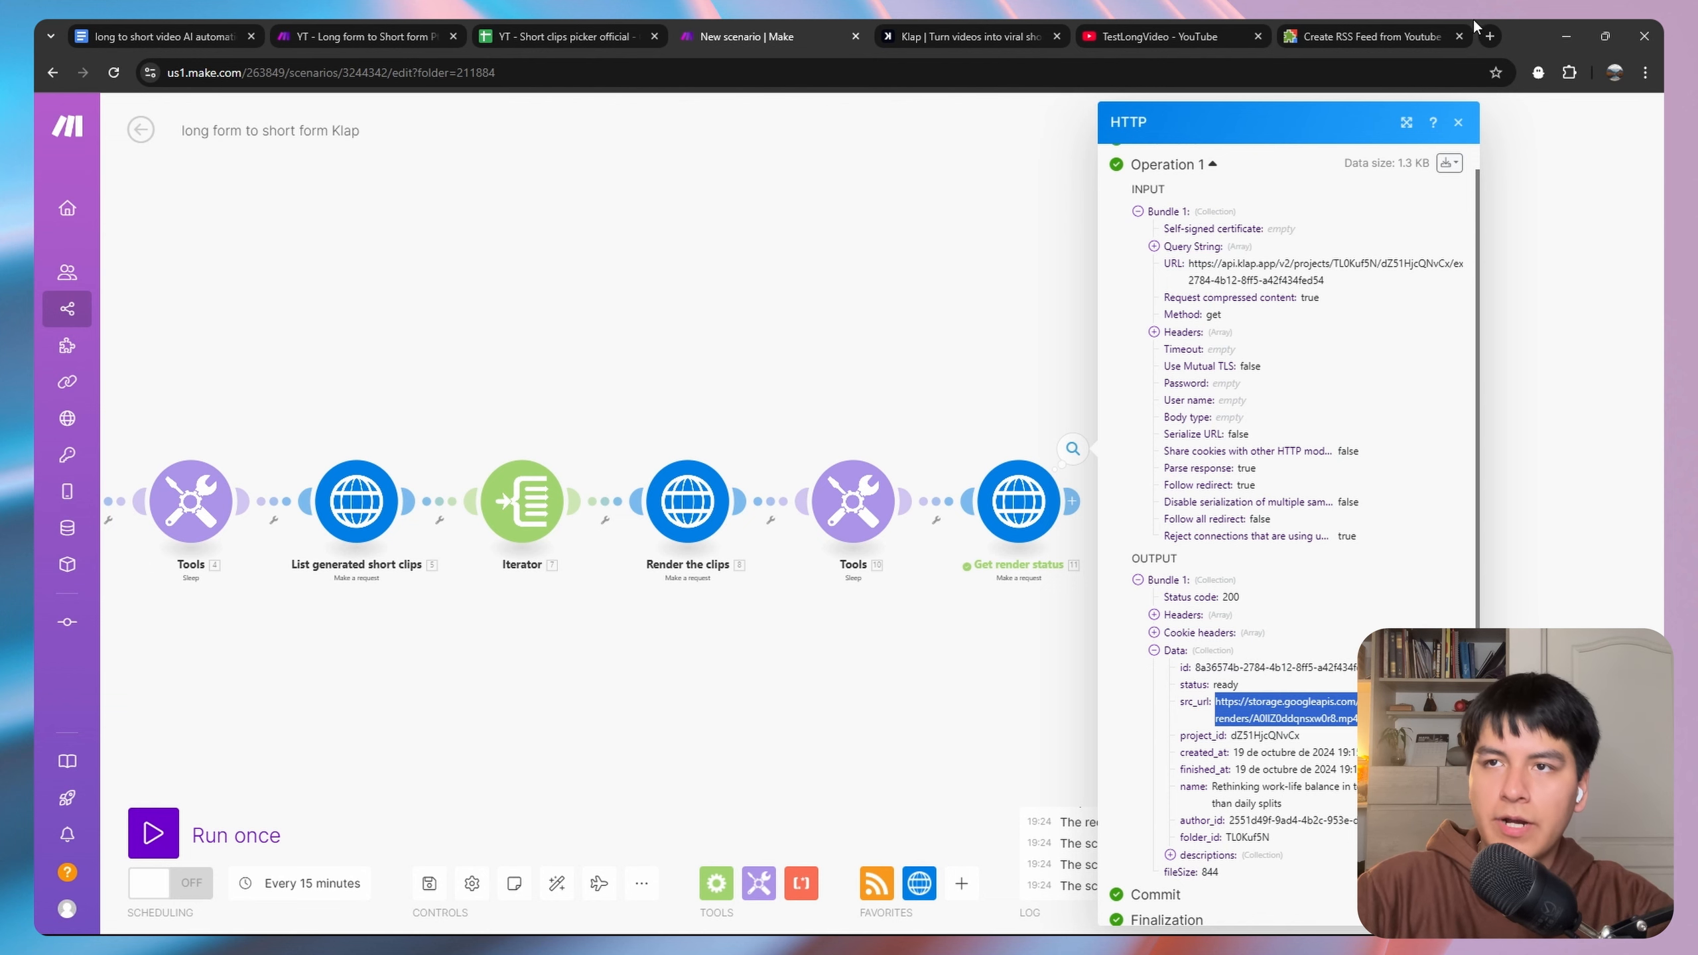
click(1489, 36)
key(ctrl+v)
key(Return)
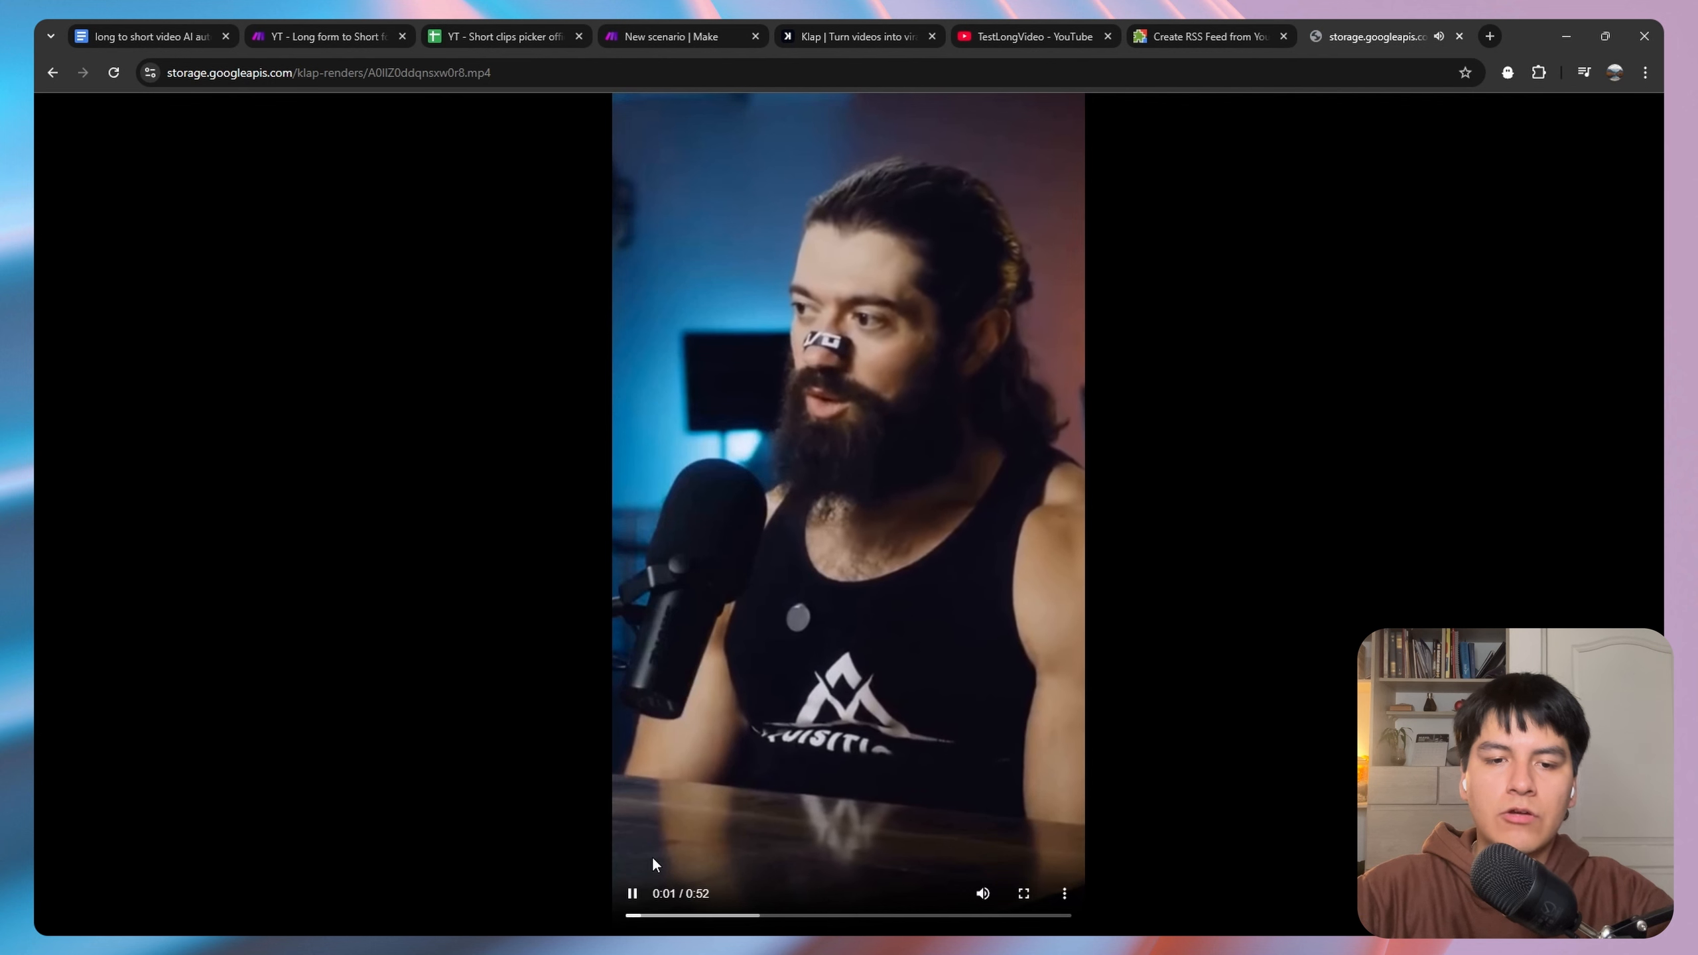
Pause the rendered clip and skim through it at several points up to 0:47 to check framing and captions.
click(770, 694)
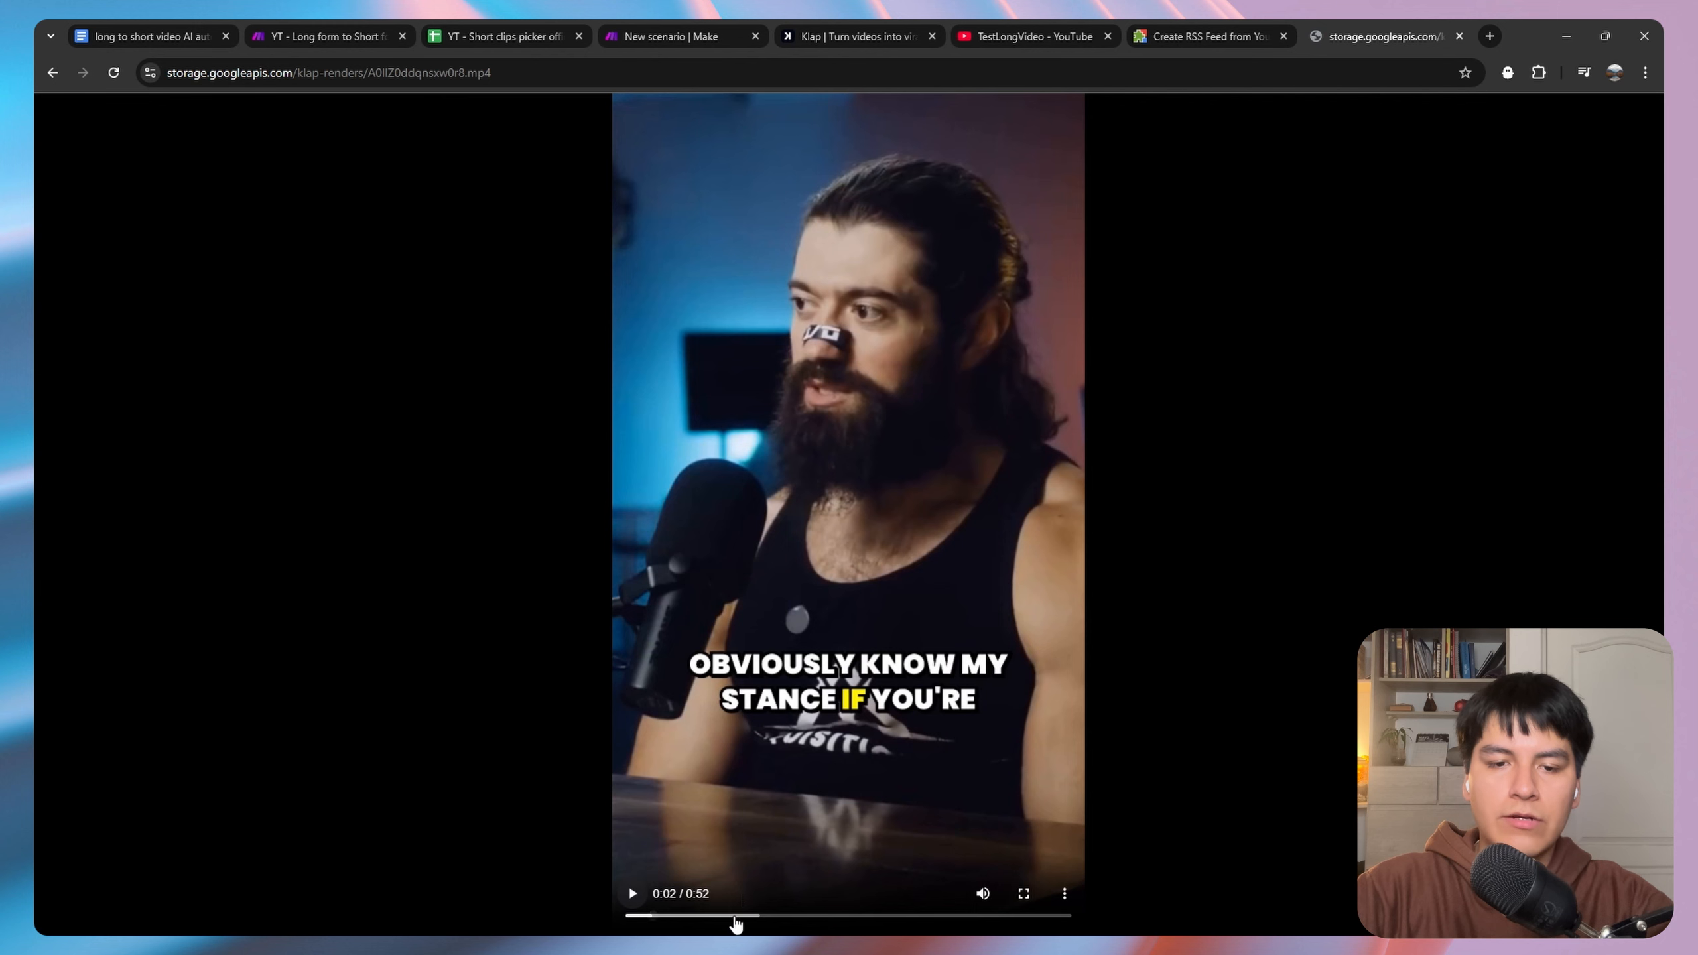
drag(735, 917, 805, 917)
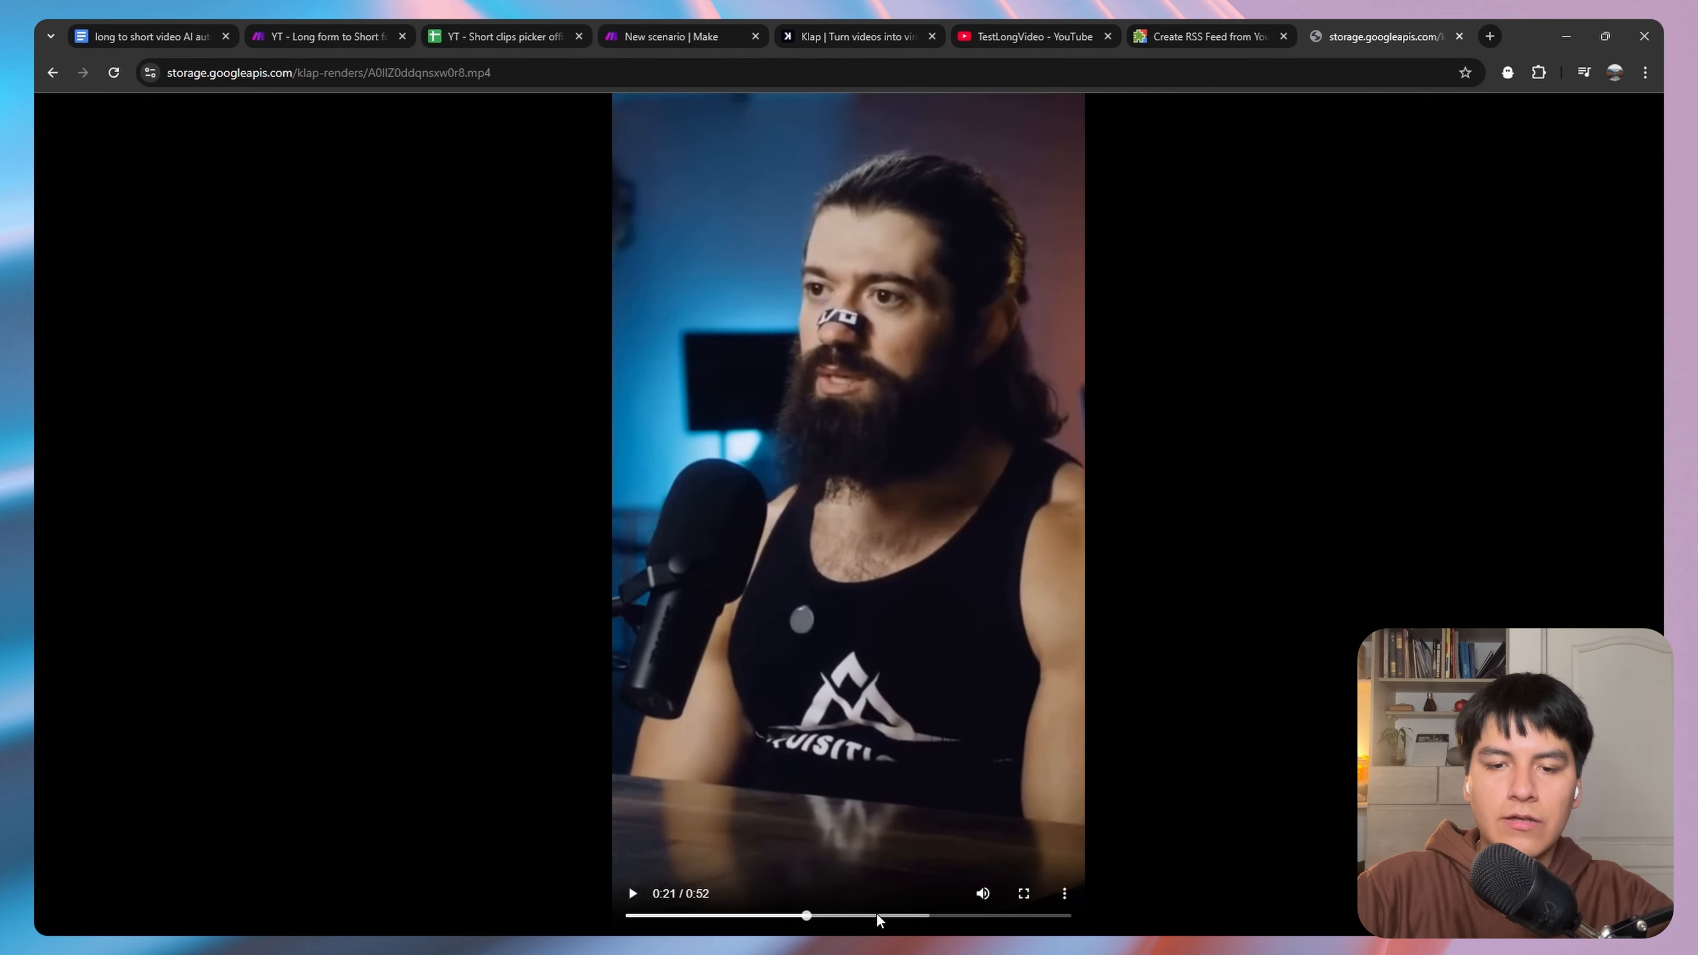
click(890, 916)
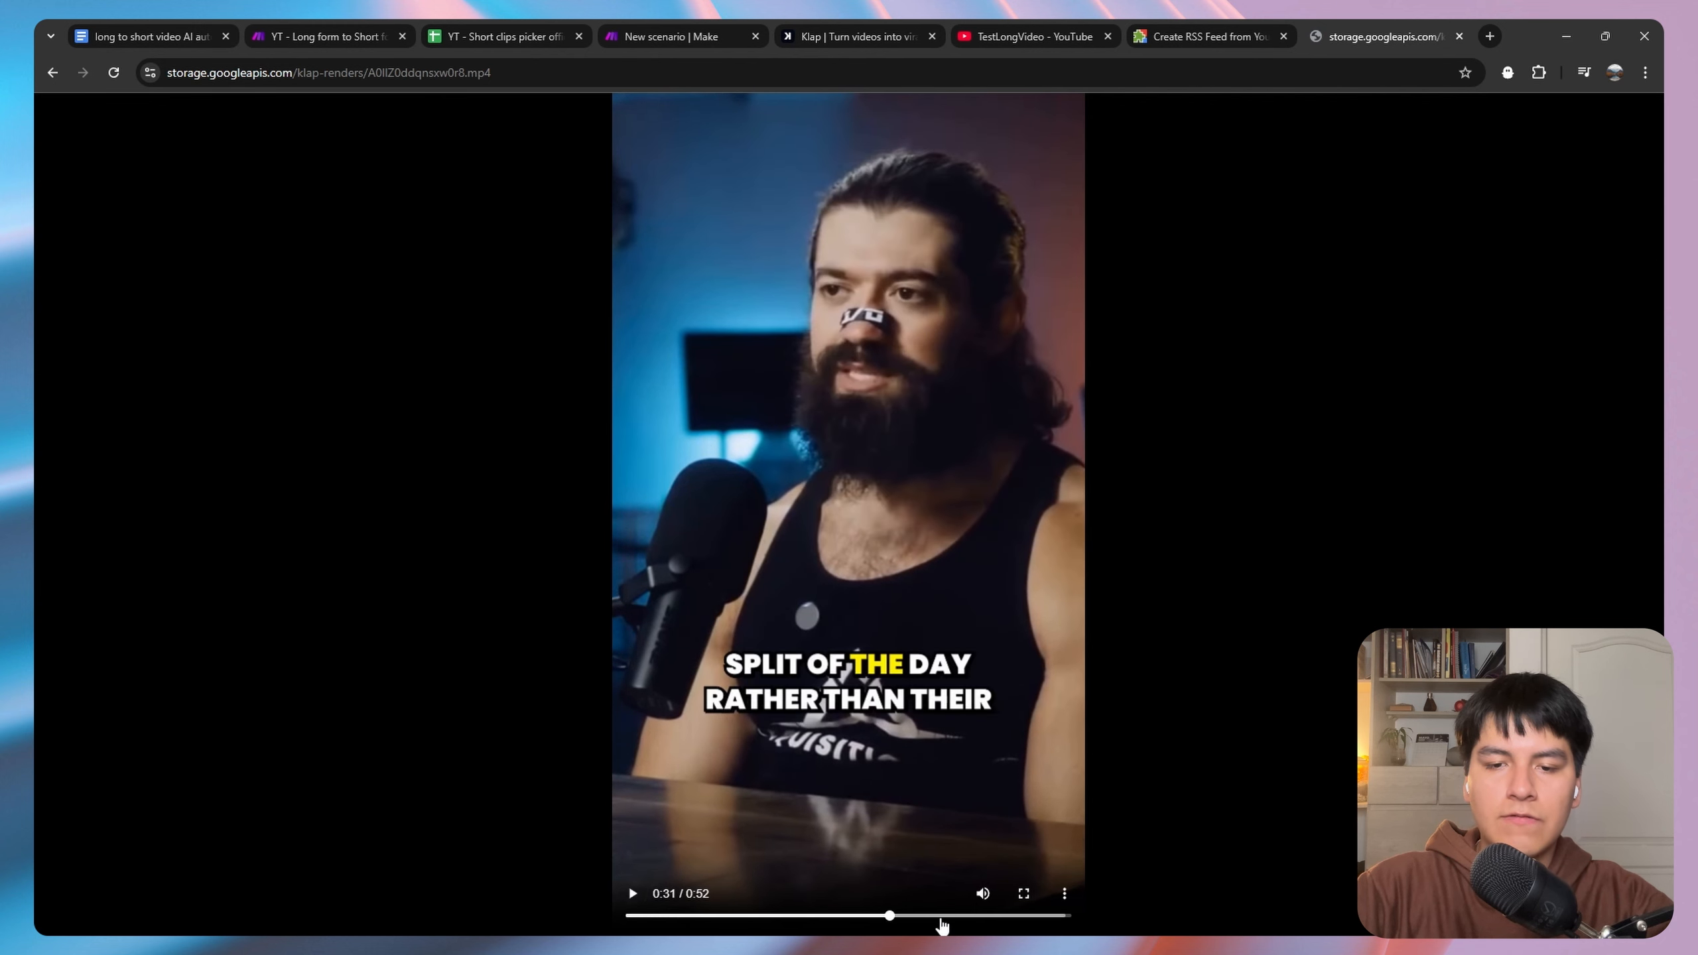
click(939, 917)
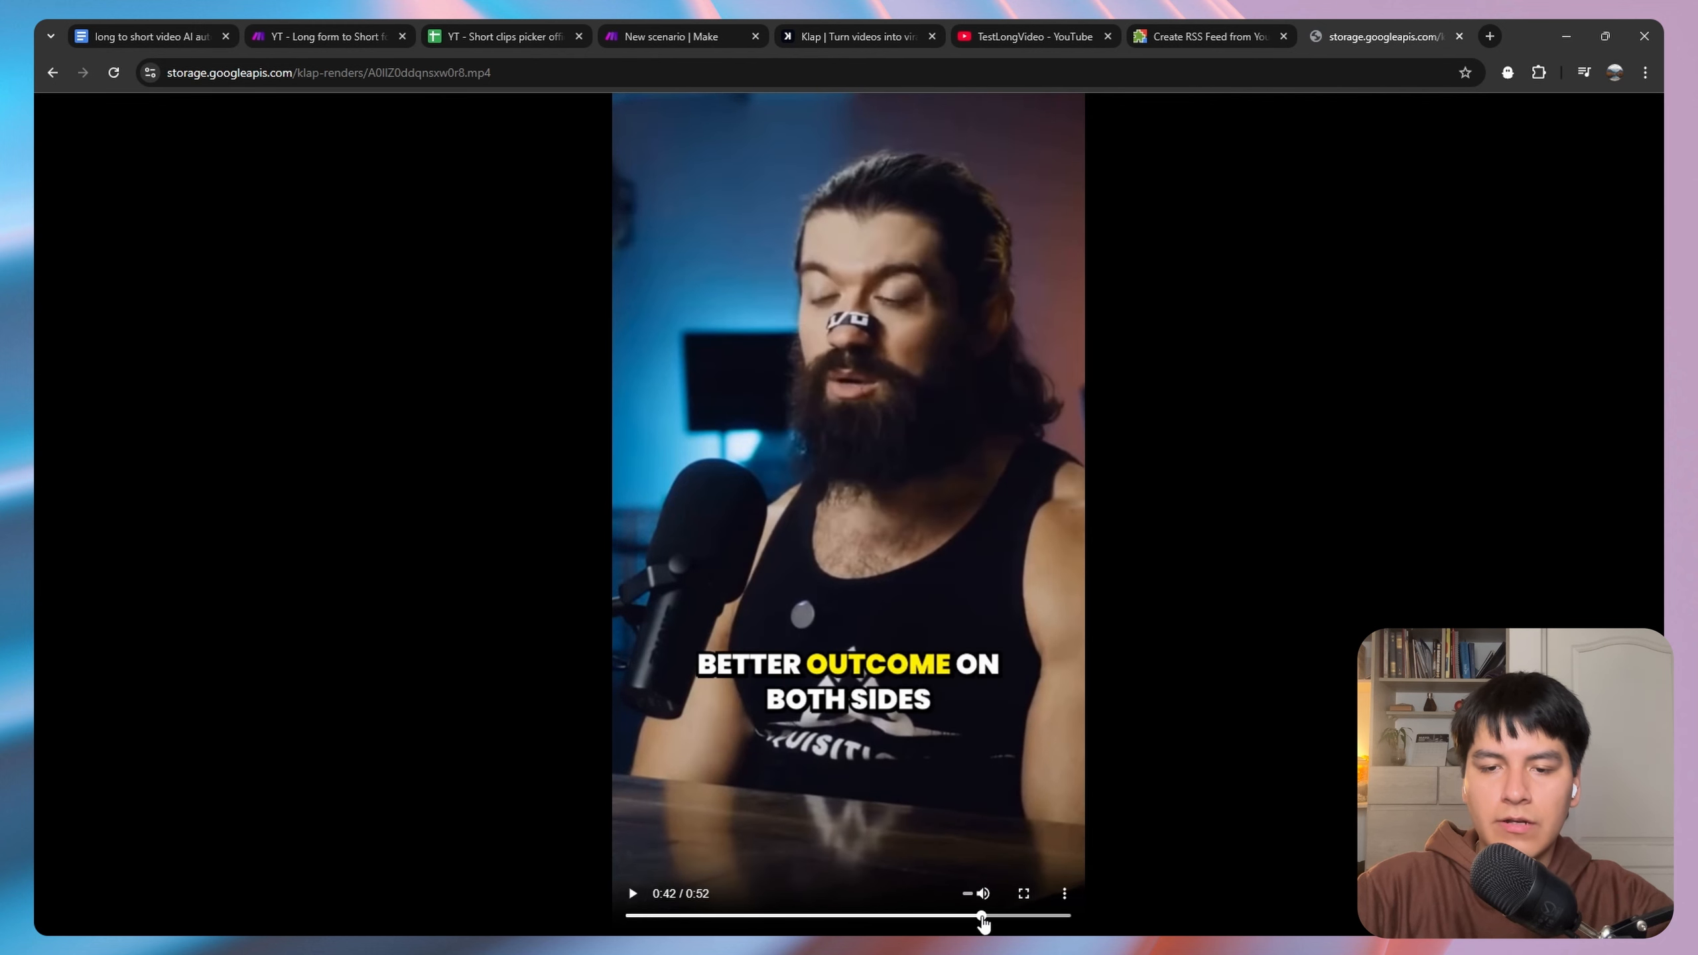
click(981, 916)
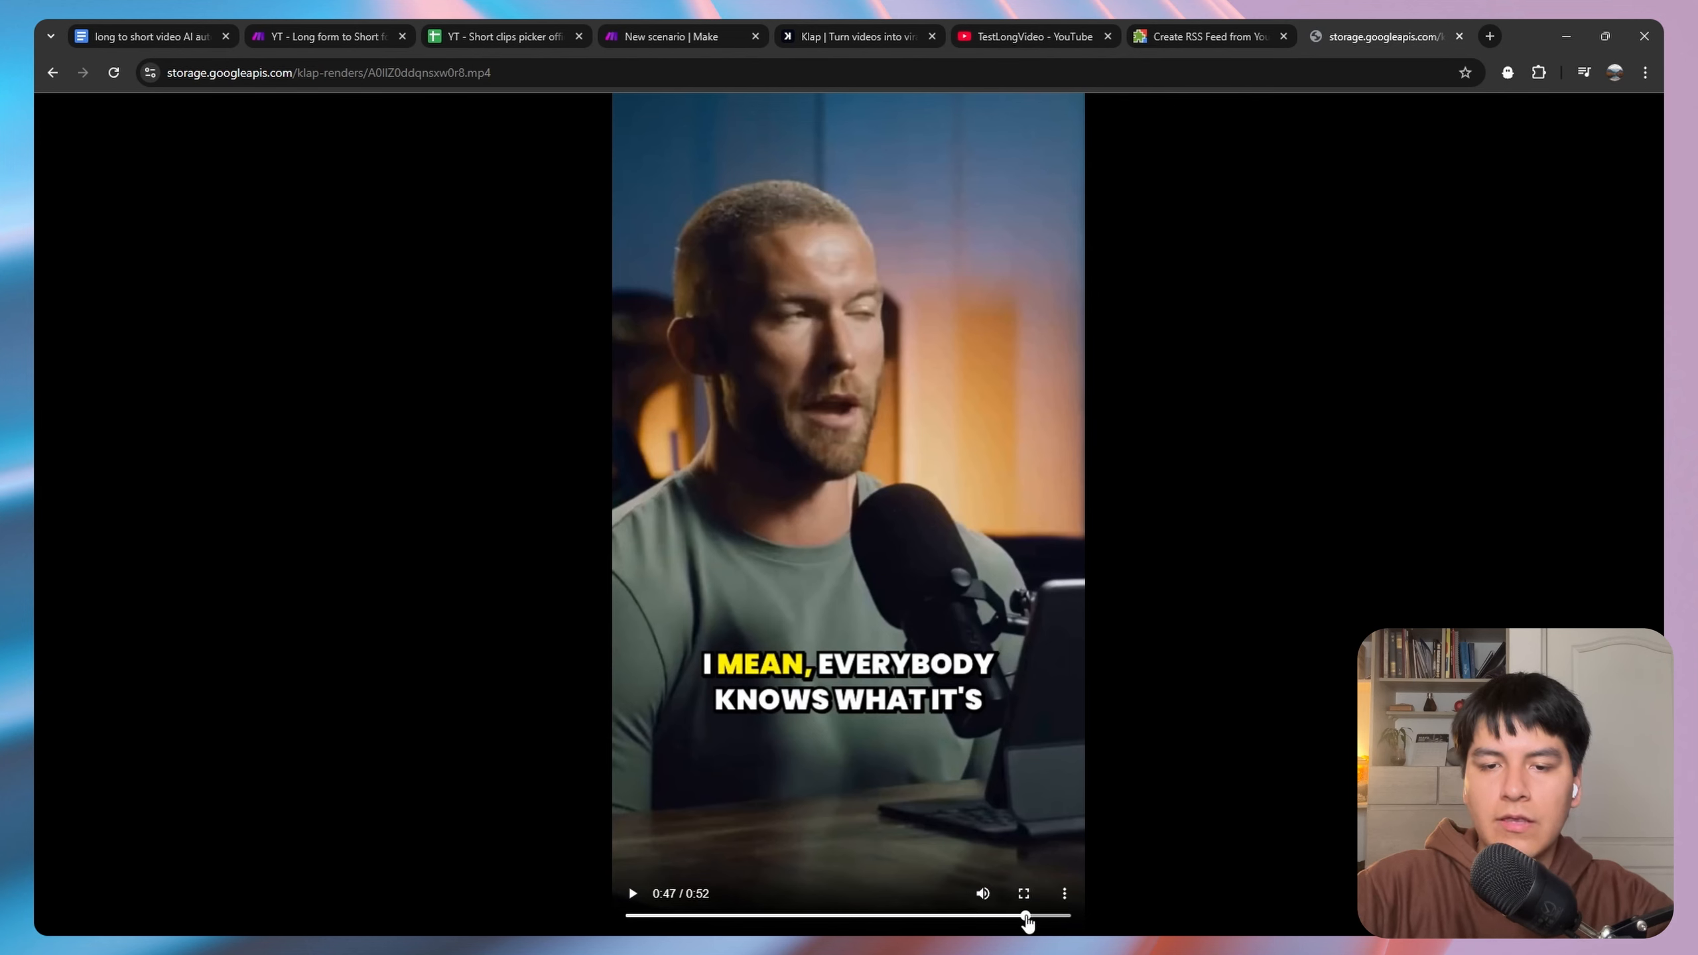
click(1025, 917)
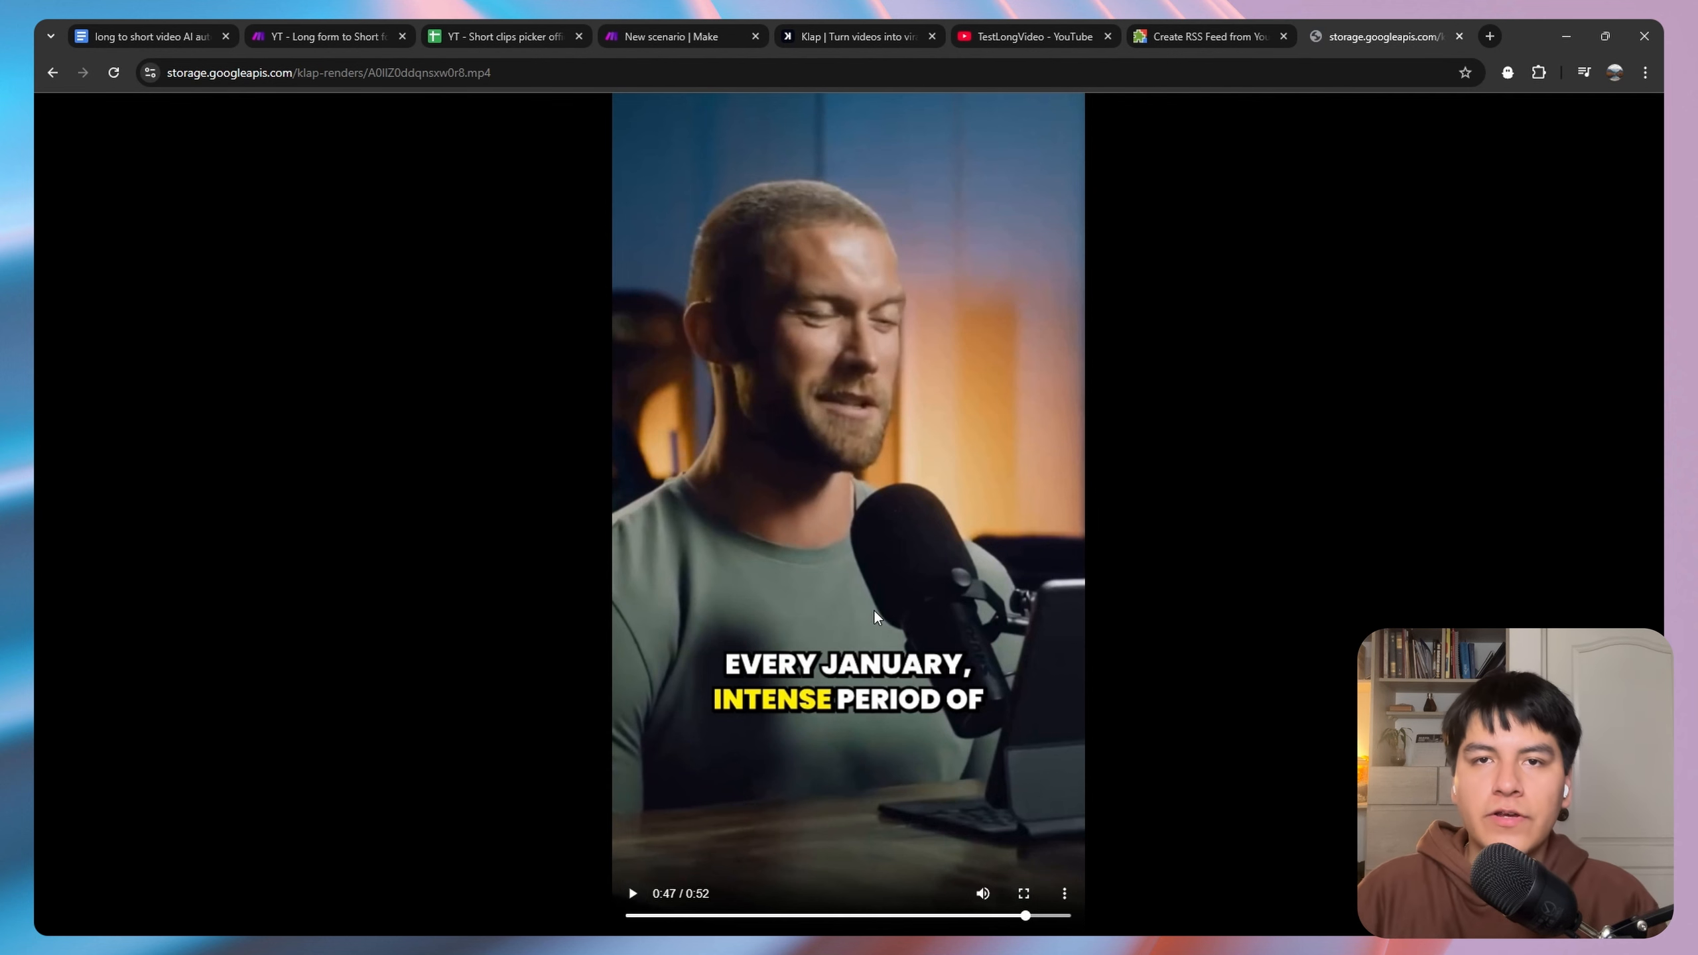
Switch to the planner document and review the overview item on generating short clips from long-form videos with AI.
click(194, 34)
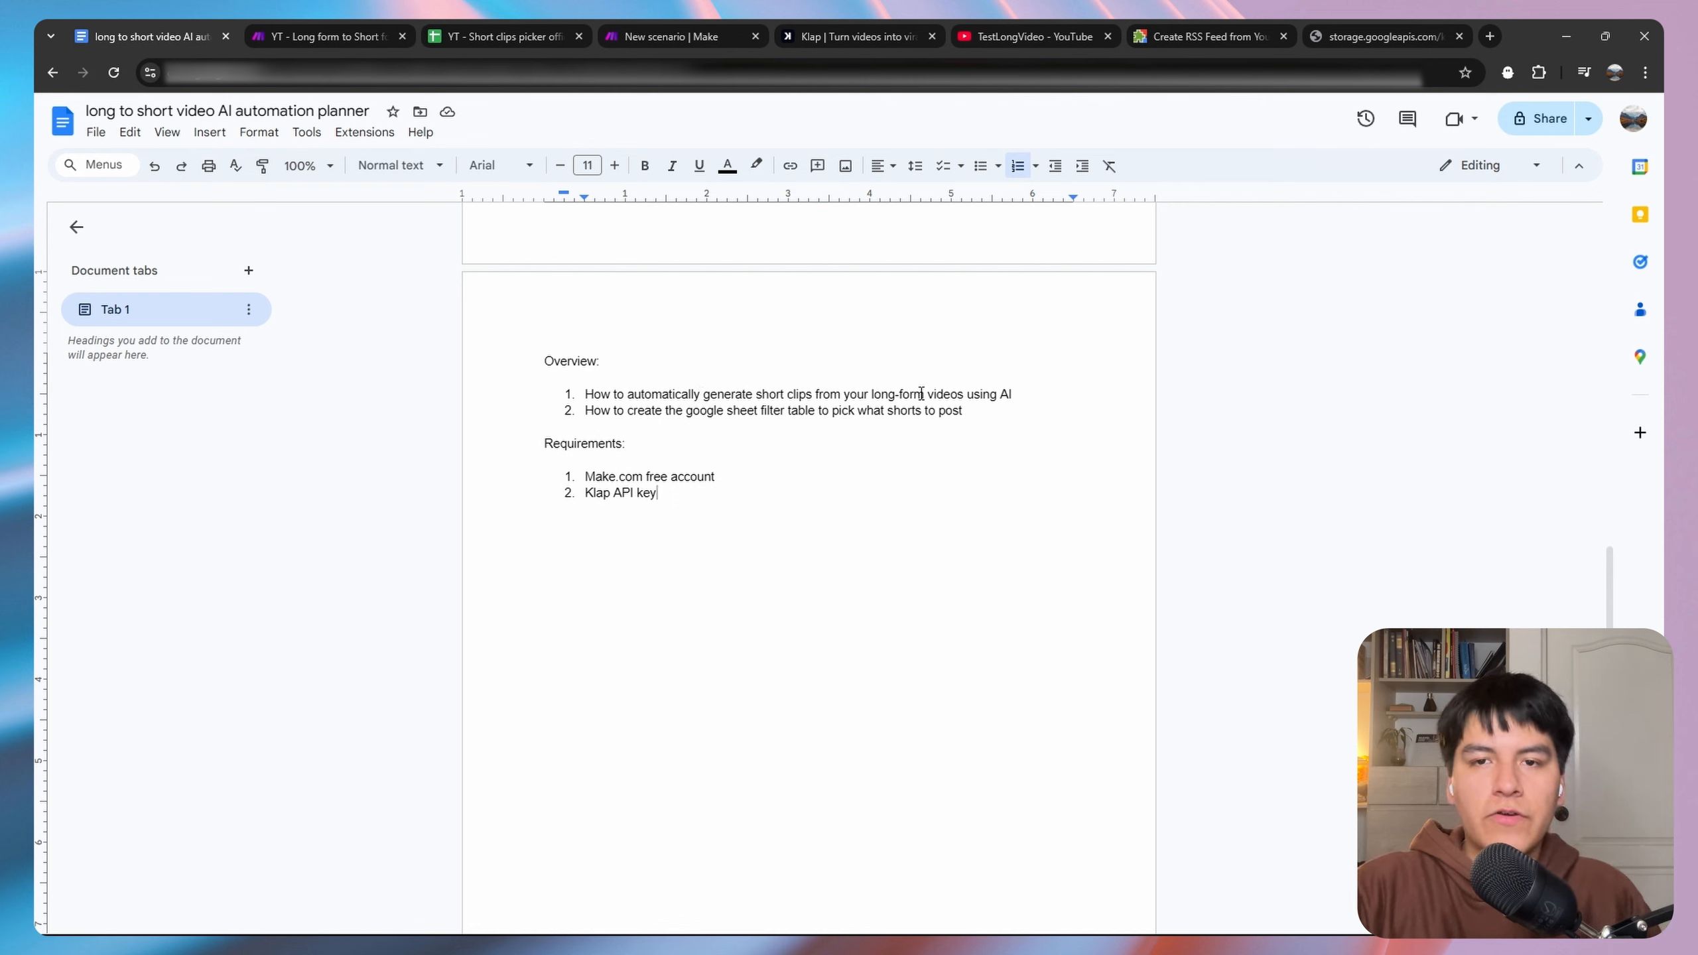
drag(1016, 396, 584, 402)
click(666, 366)
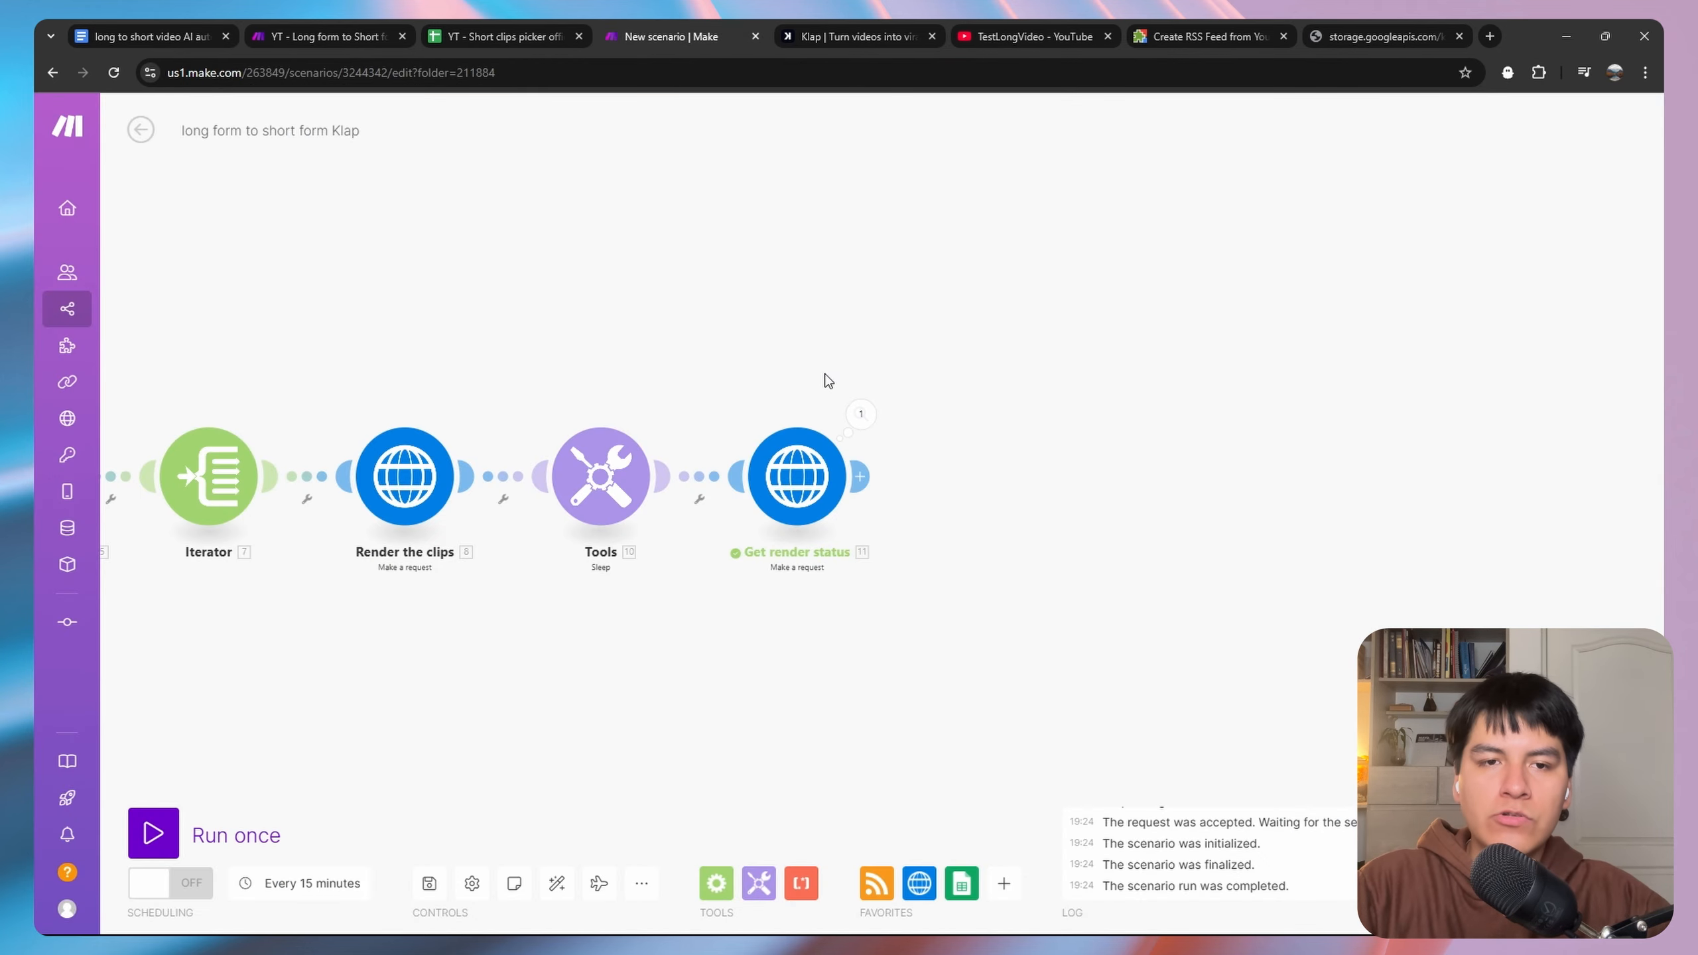
Switch to the YT - Short clips picker official spreadsheet and review its Date, Short-clip URL and Short-clip Title columns.
click(494, 35)
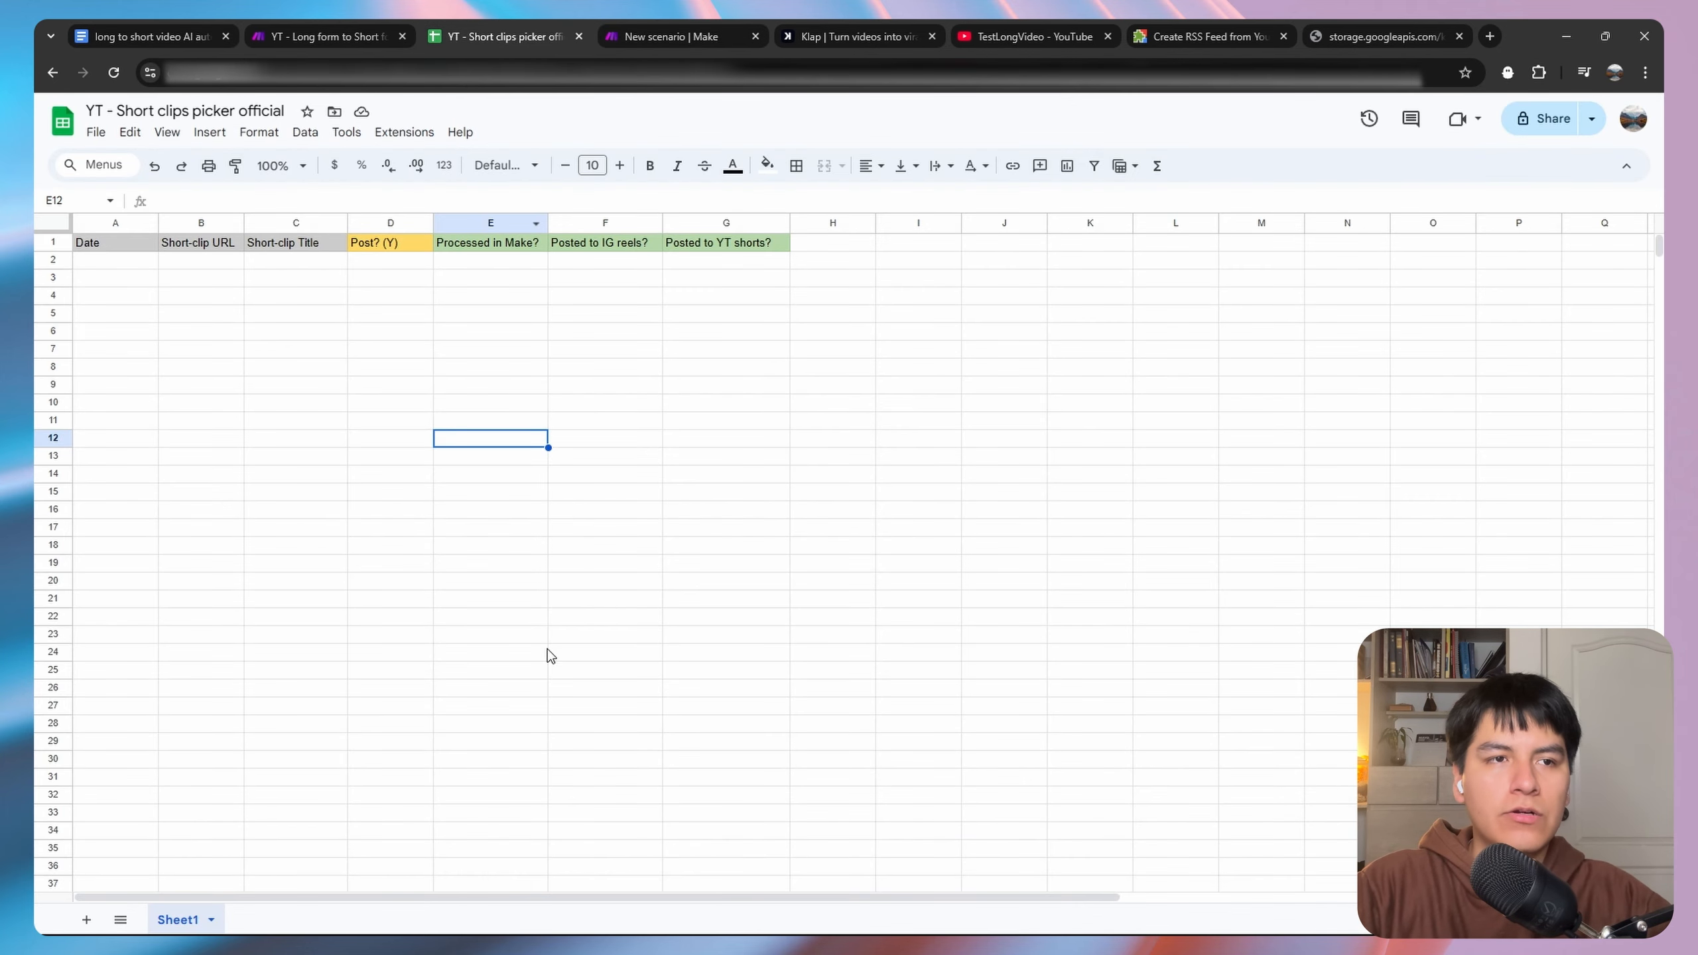
click(106, 264)
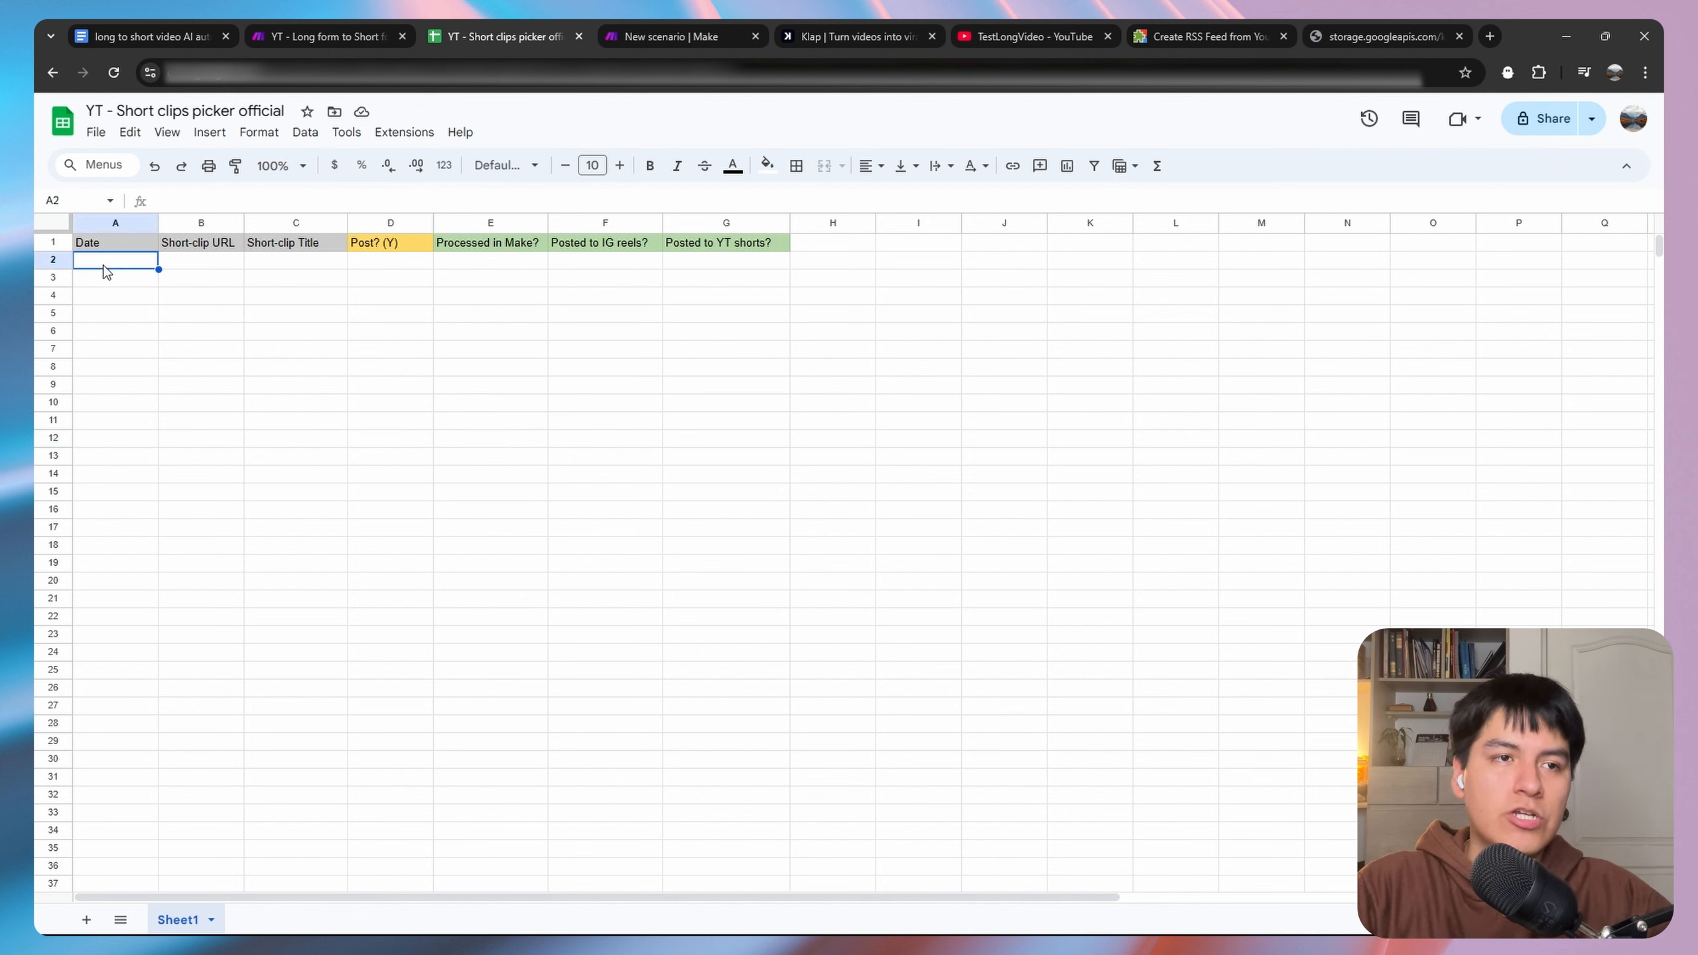
click(188, 268)
click(295, 265)
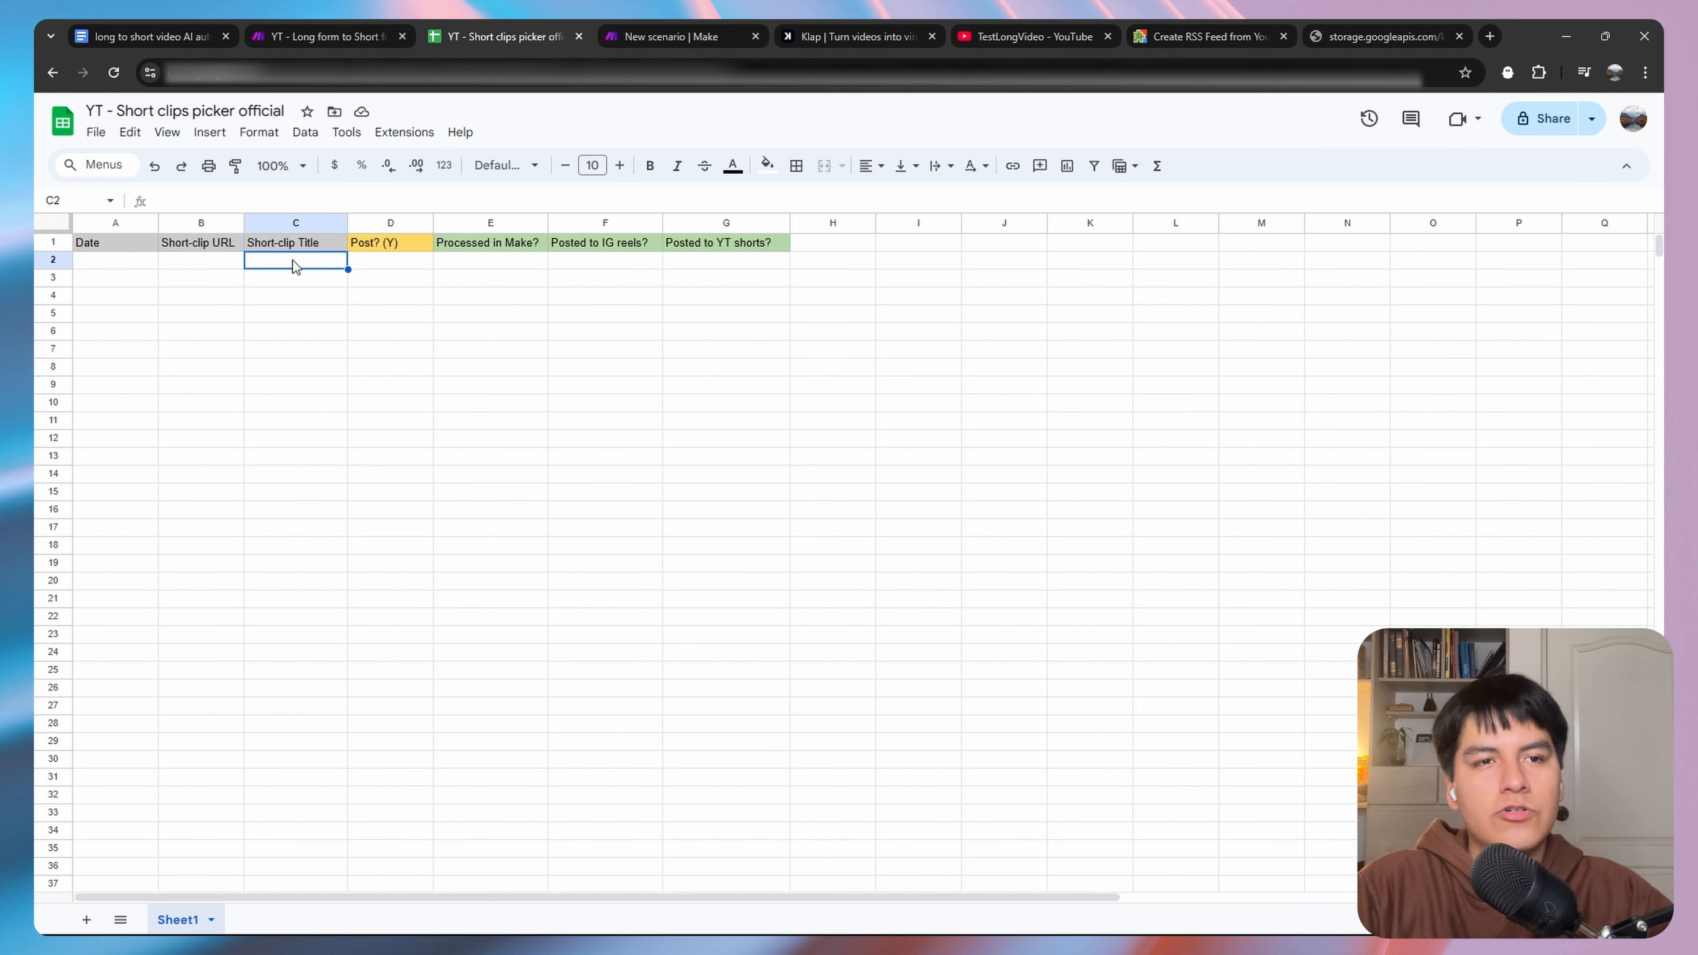
Enter Y in cell D2 under Post? (Y) as a sample posting choice.
click(375, 268)
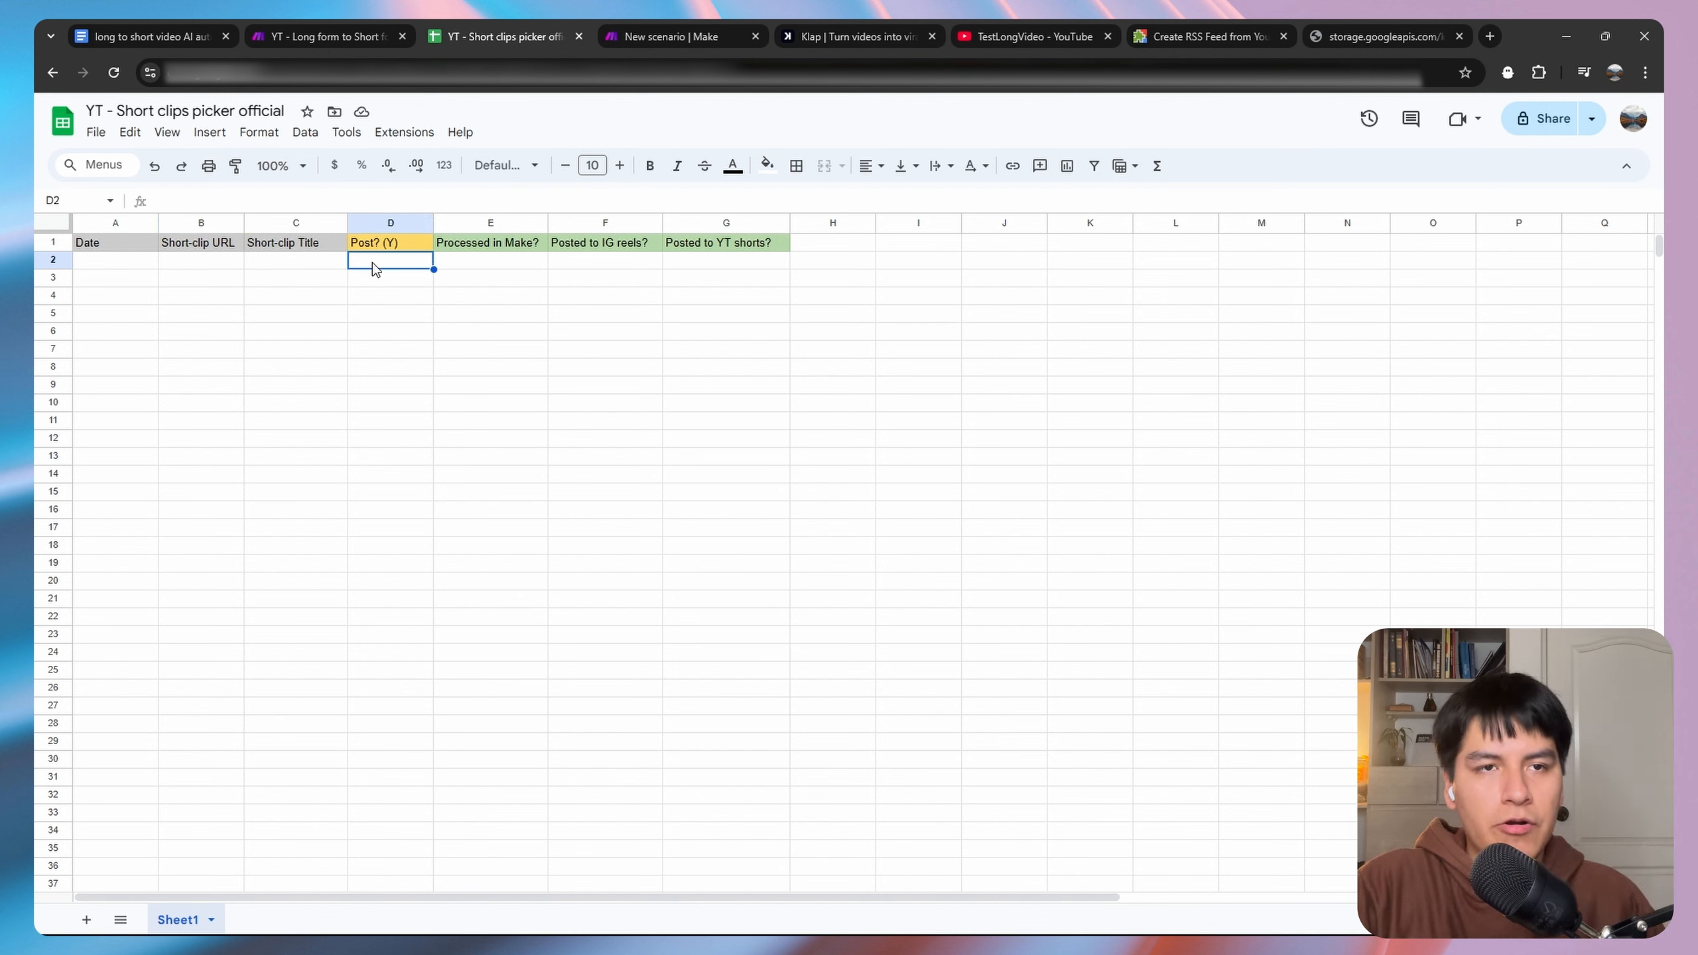
text(Y)
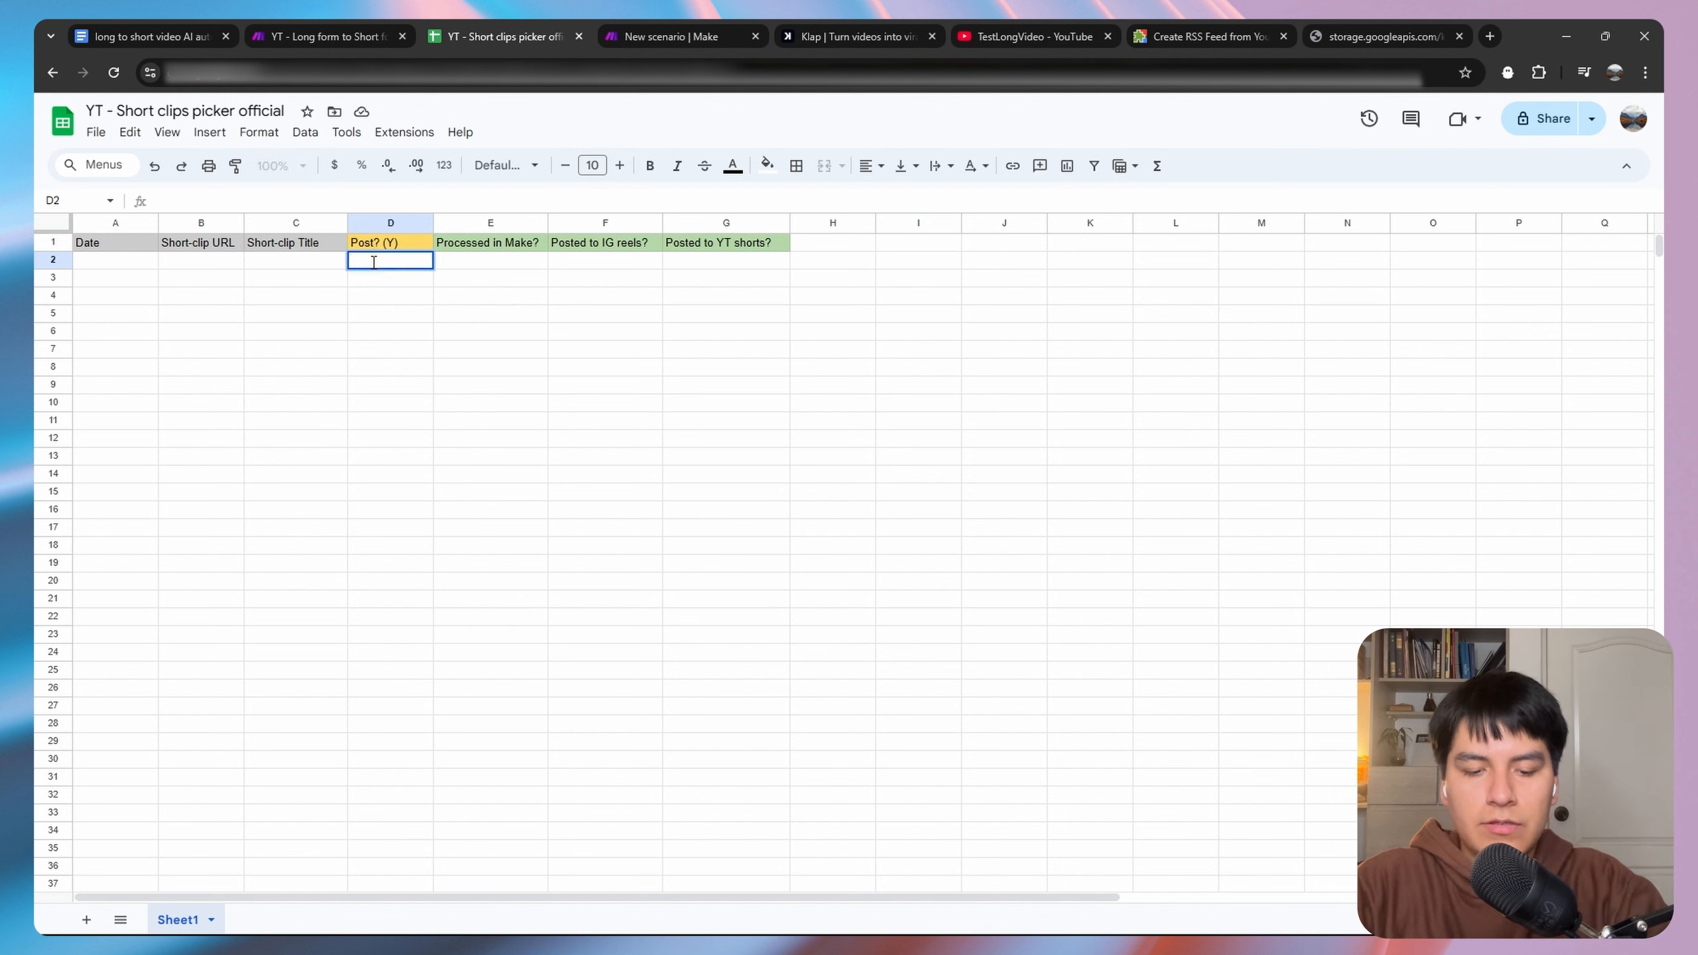
key(Return)
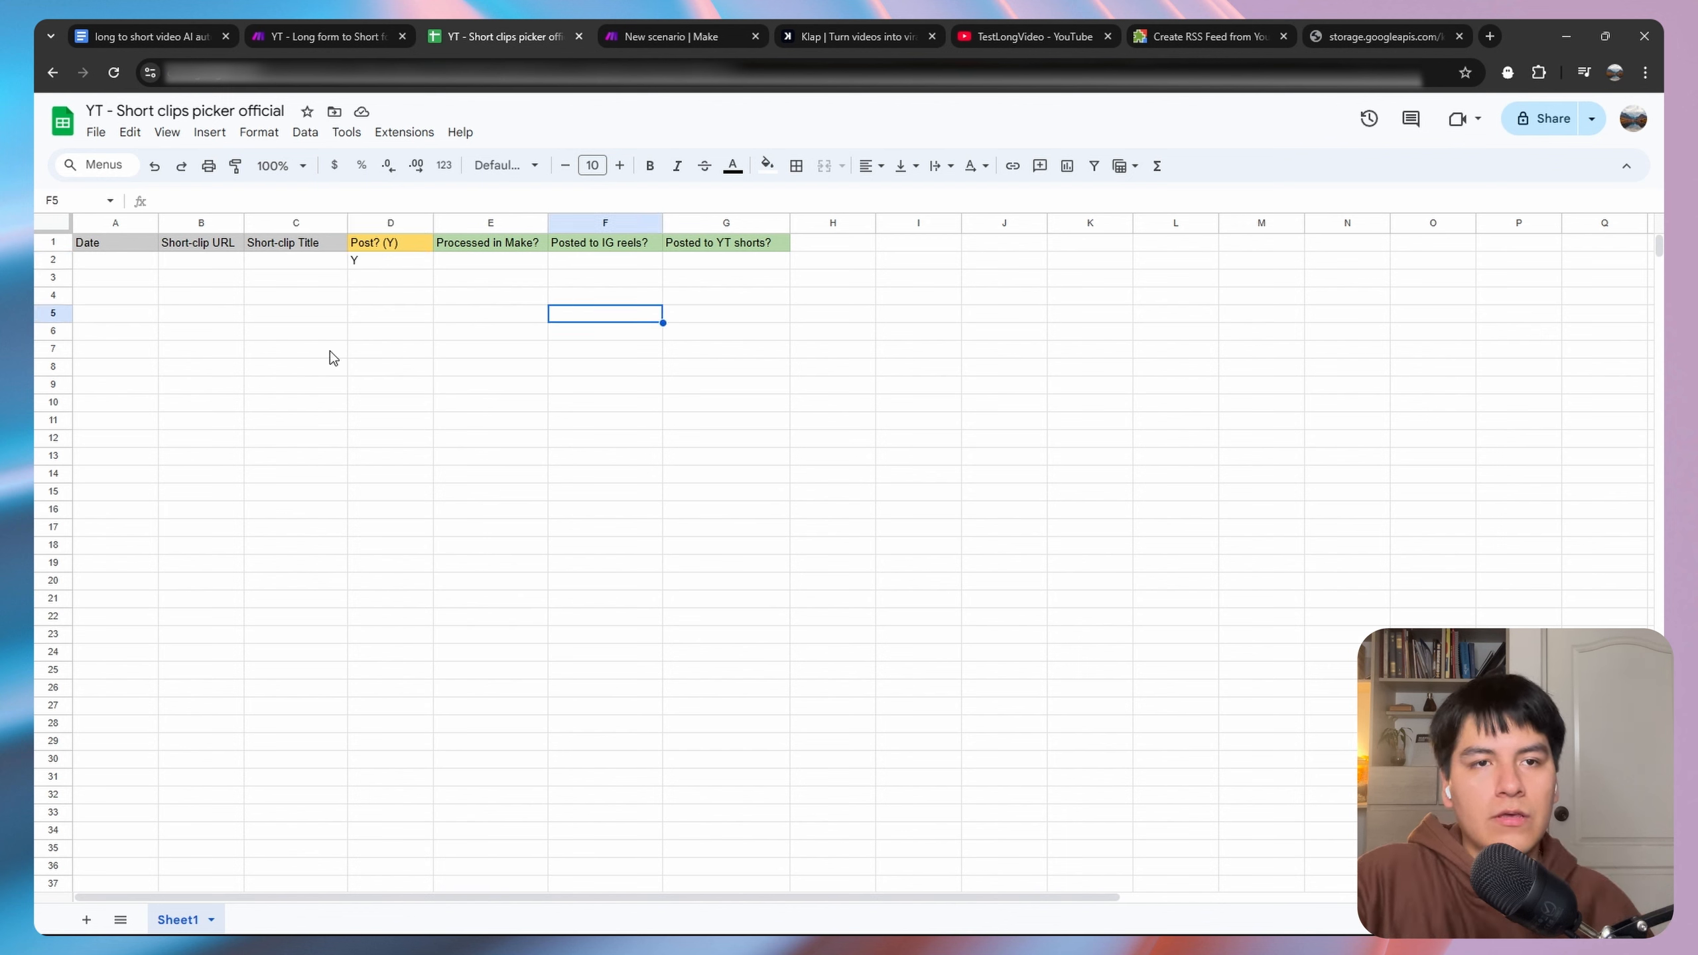
Review the Processed in Make?, Posted to IG reels? and Posted to YT shorts? headers and the first row's date, URL and title cells.
drag(458, 244, 727, 244)
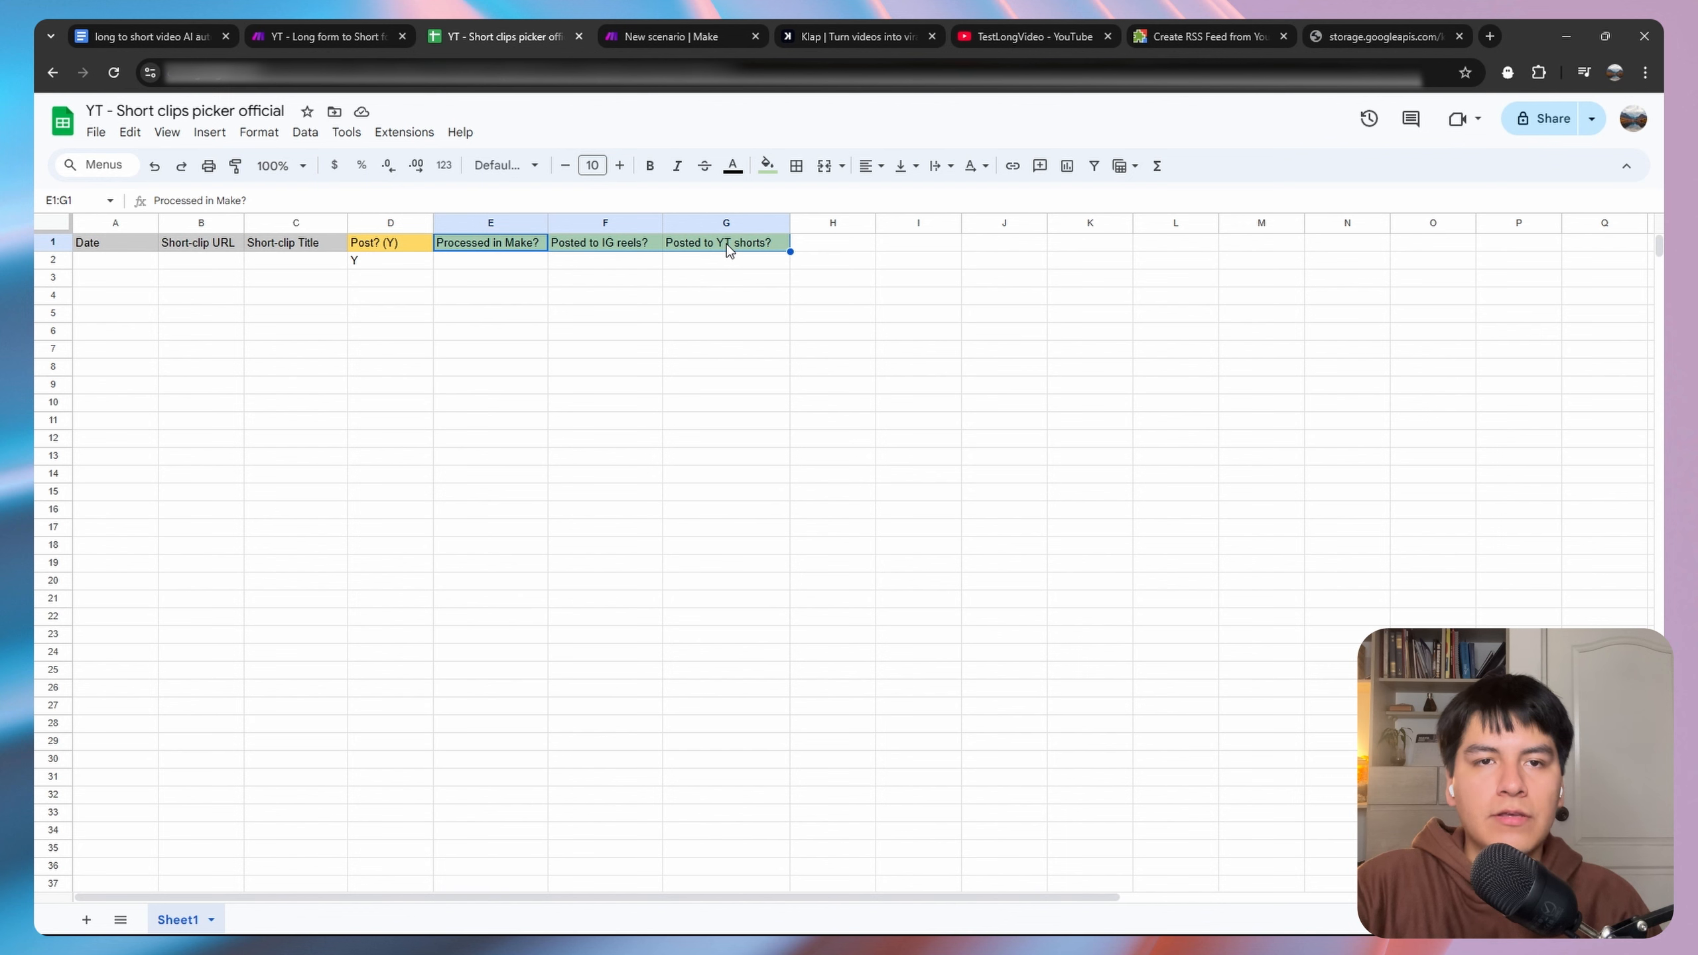
click(682, 299)
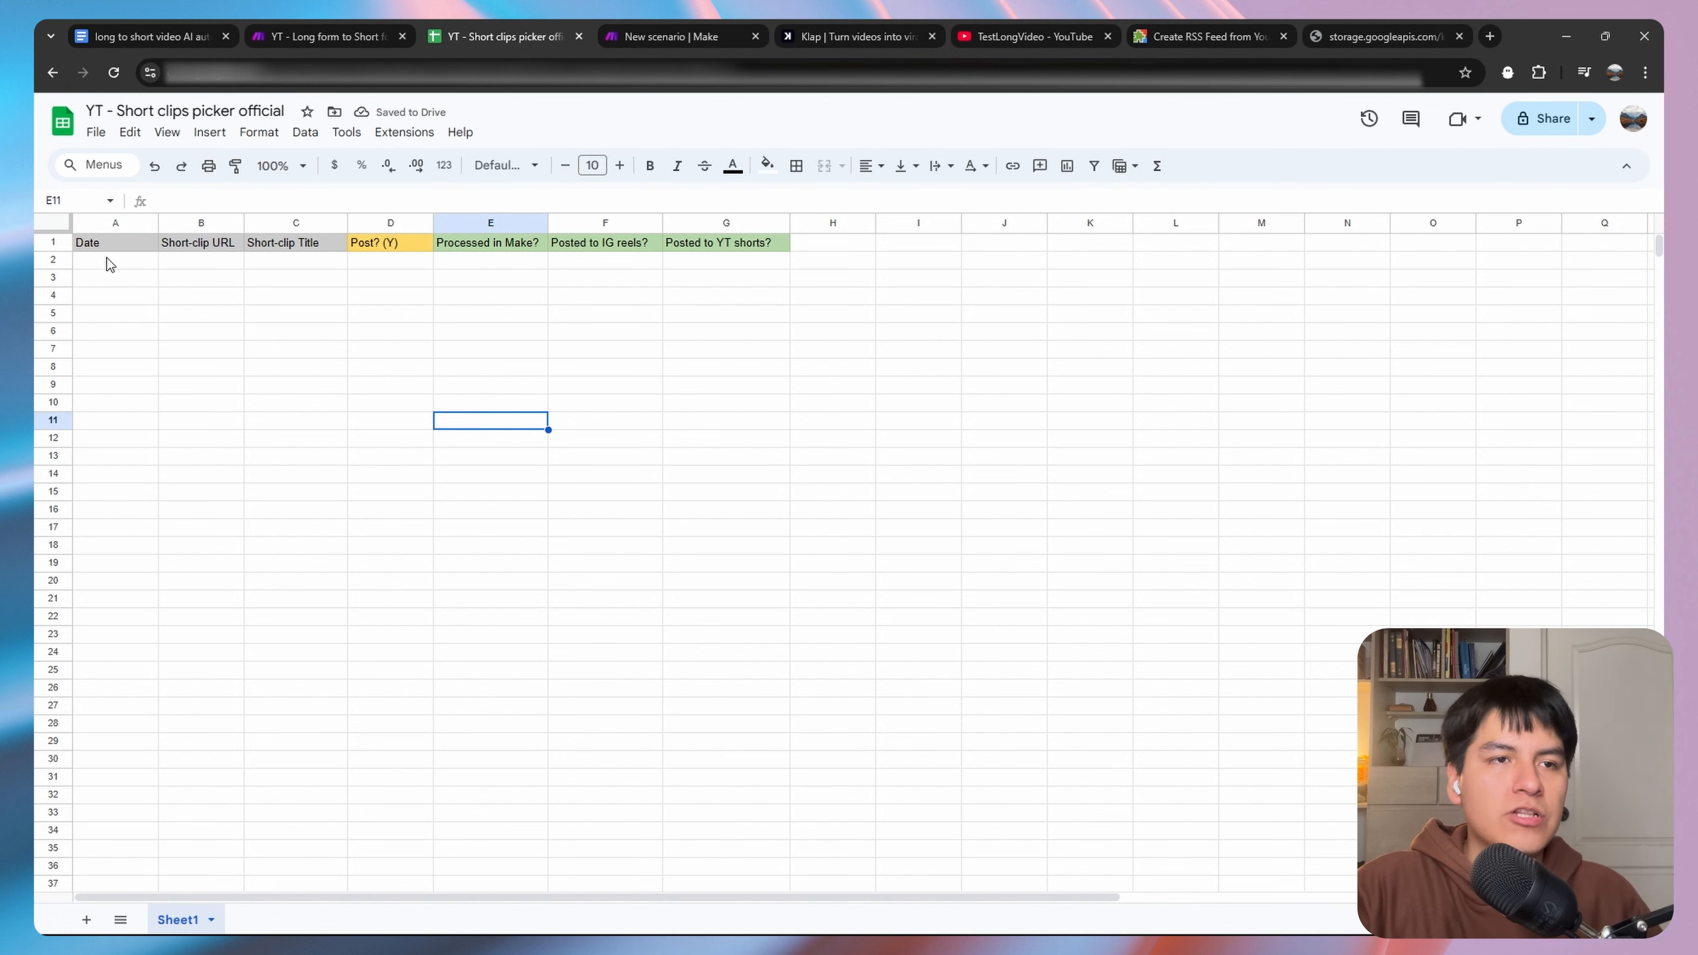
click(93, 263)
drag(92, 268, 299, 257)
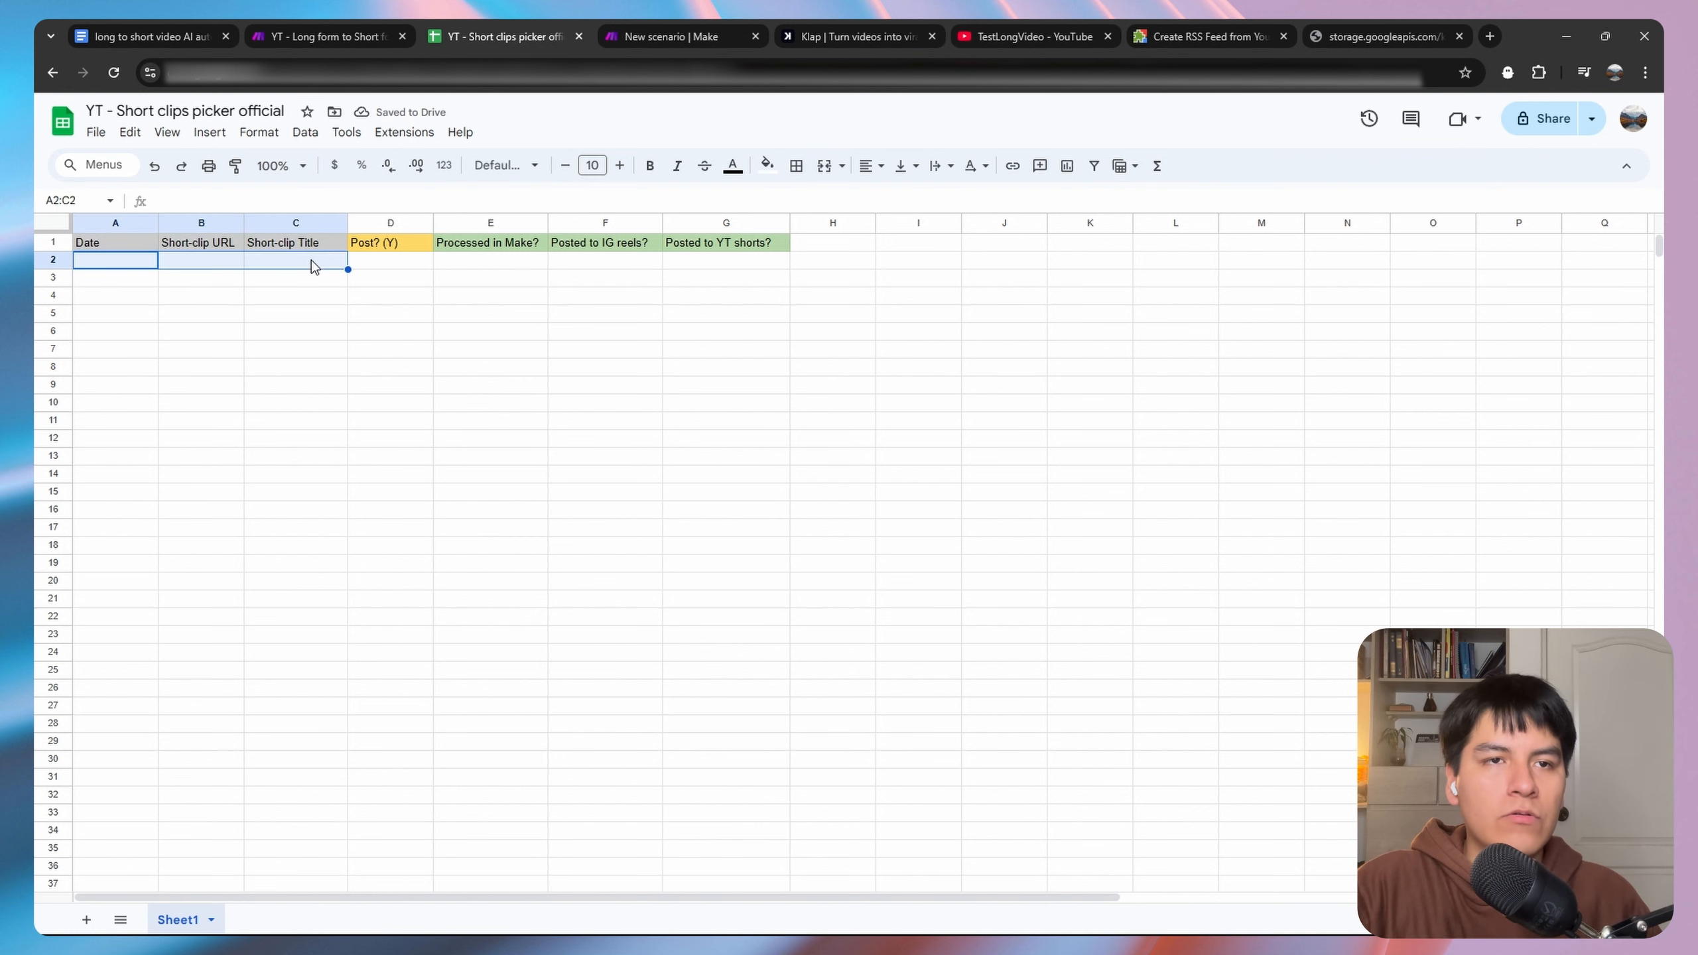
Return to the Make scenario, append a Google Sheets module after Get render status and find its row actions.
click(384, 30)
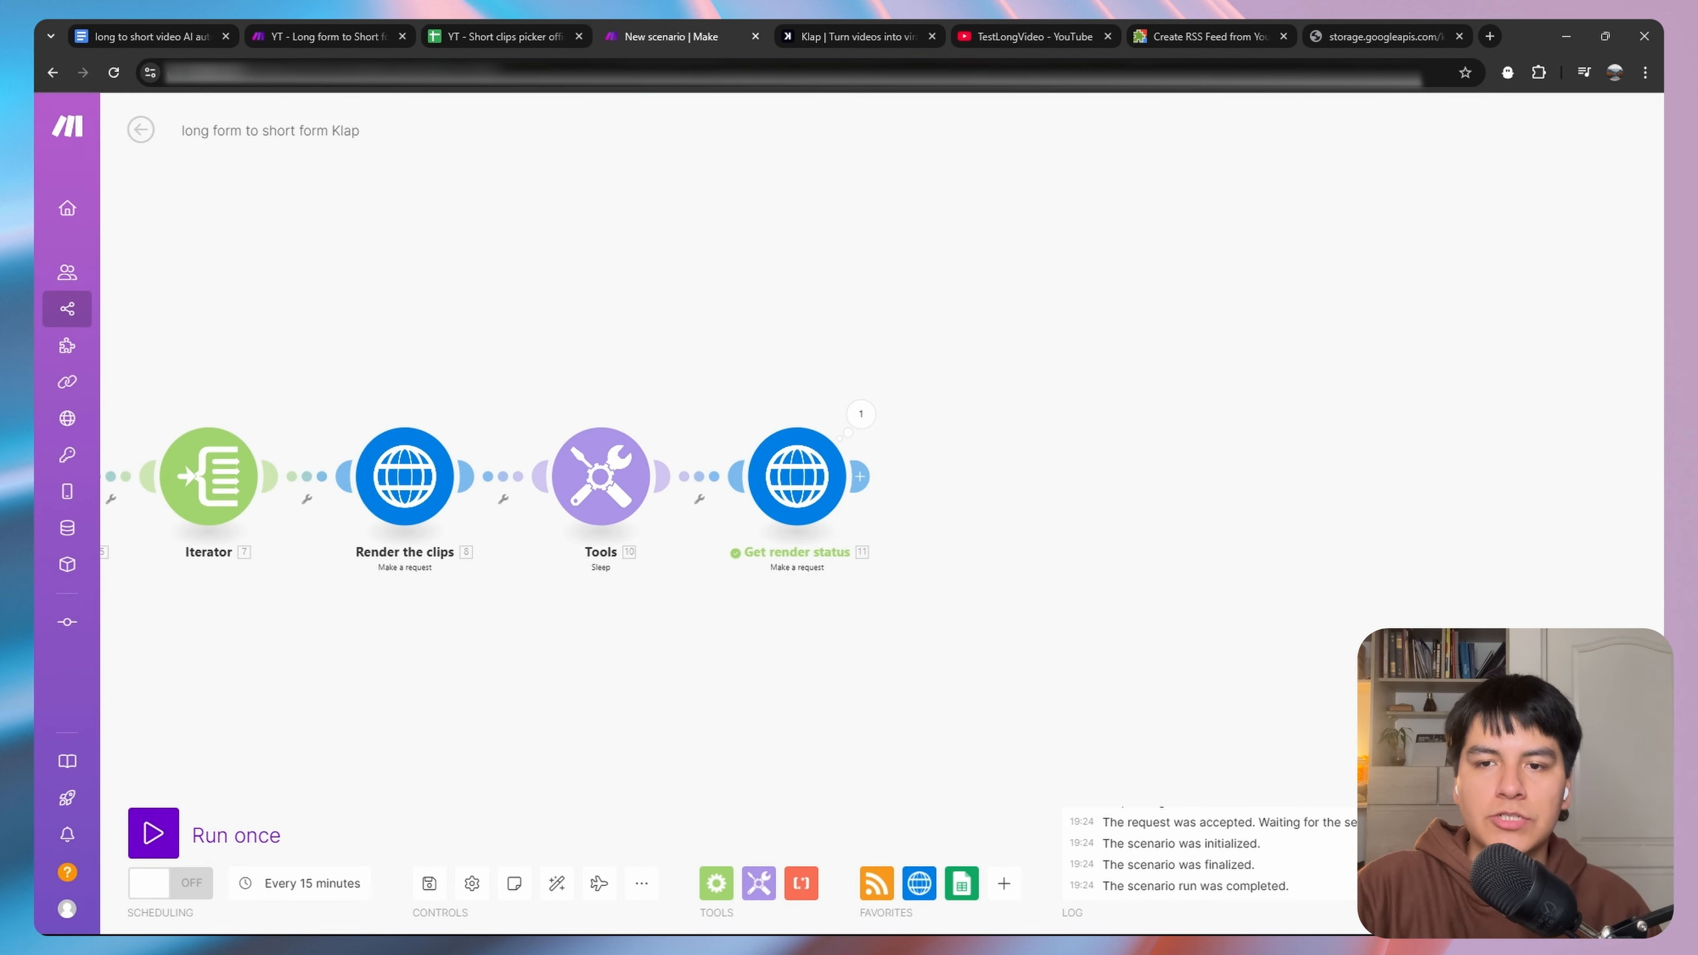
click(867, 490)
text(googl)
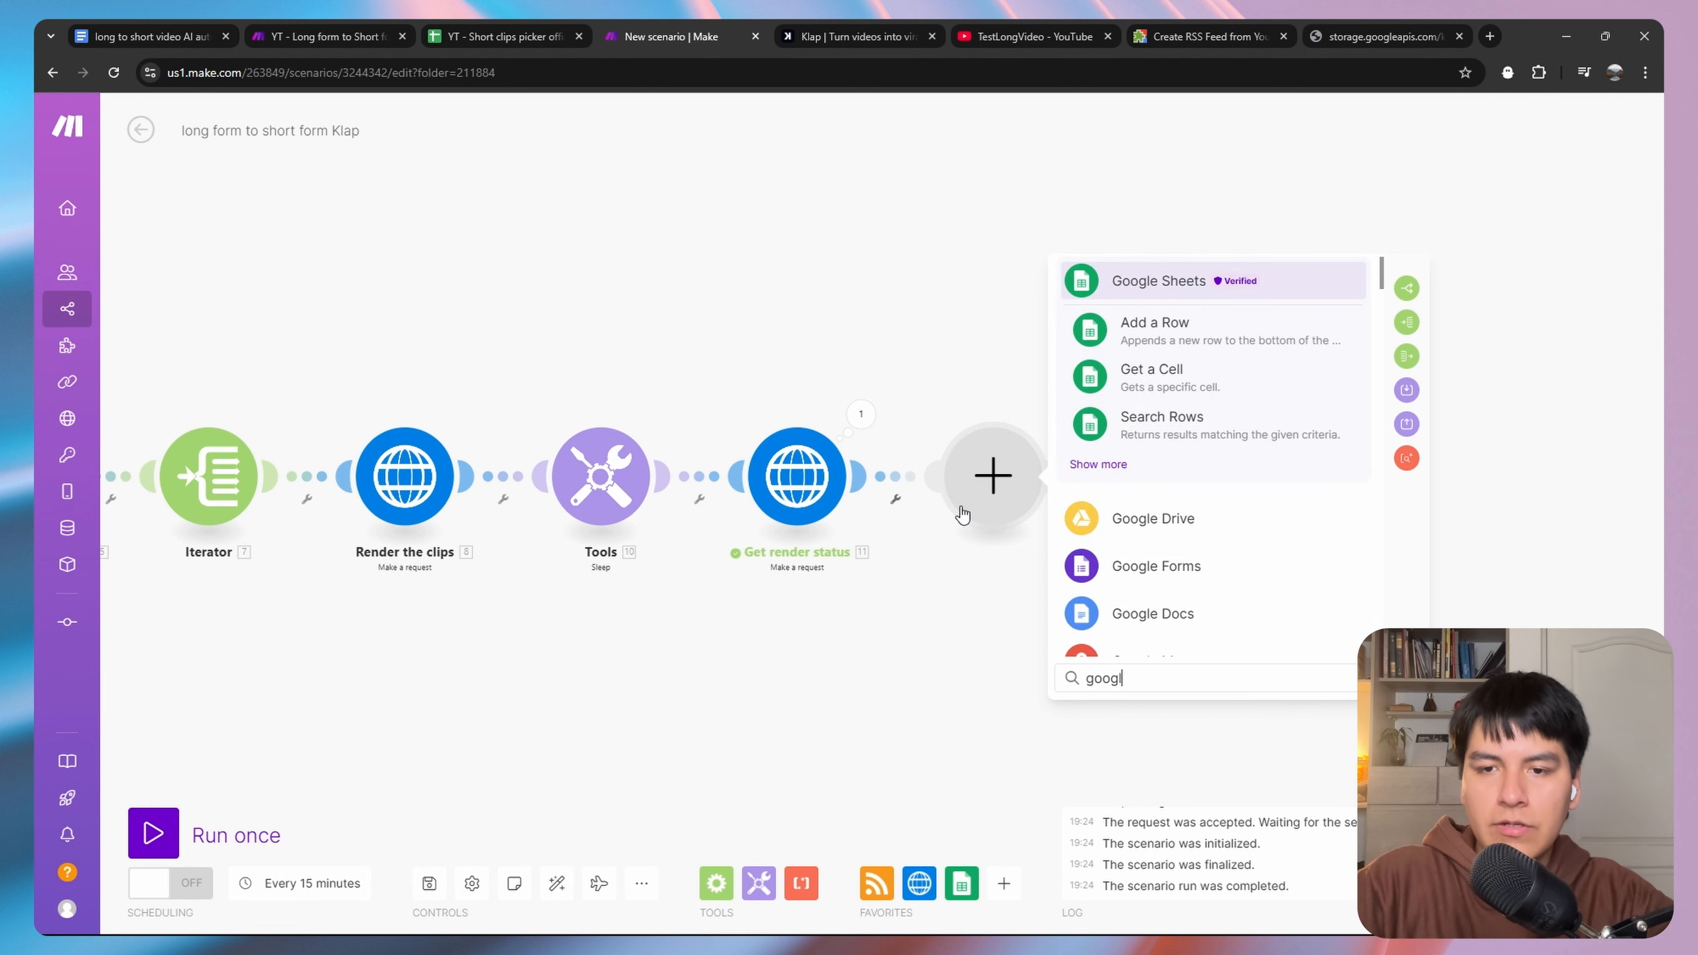
text(e sheet)
click(1196, 293)
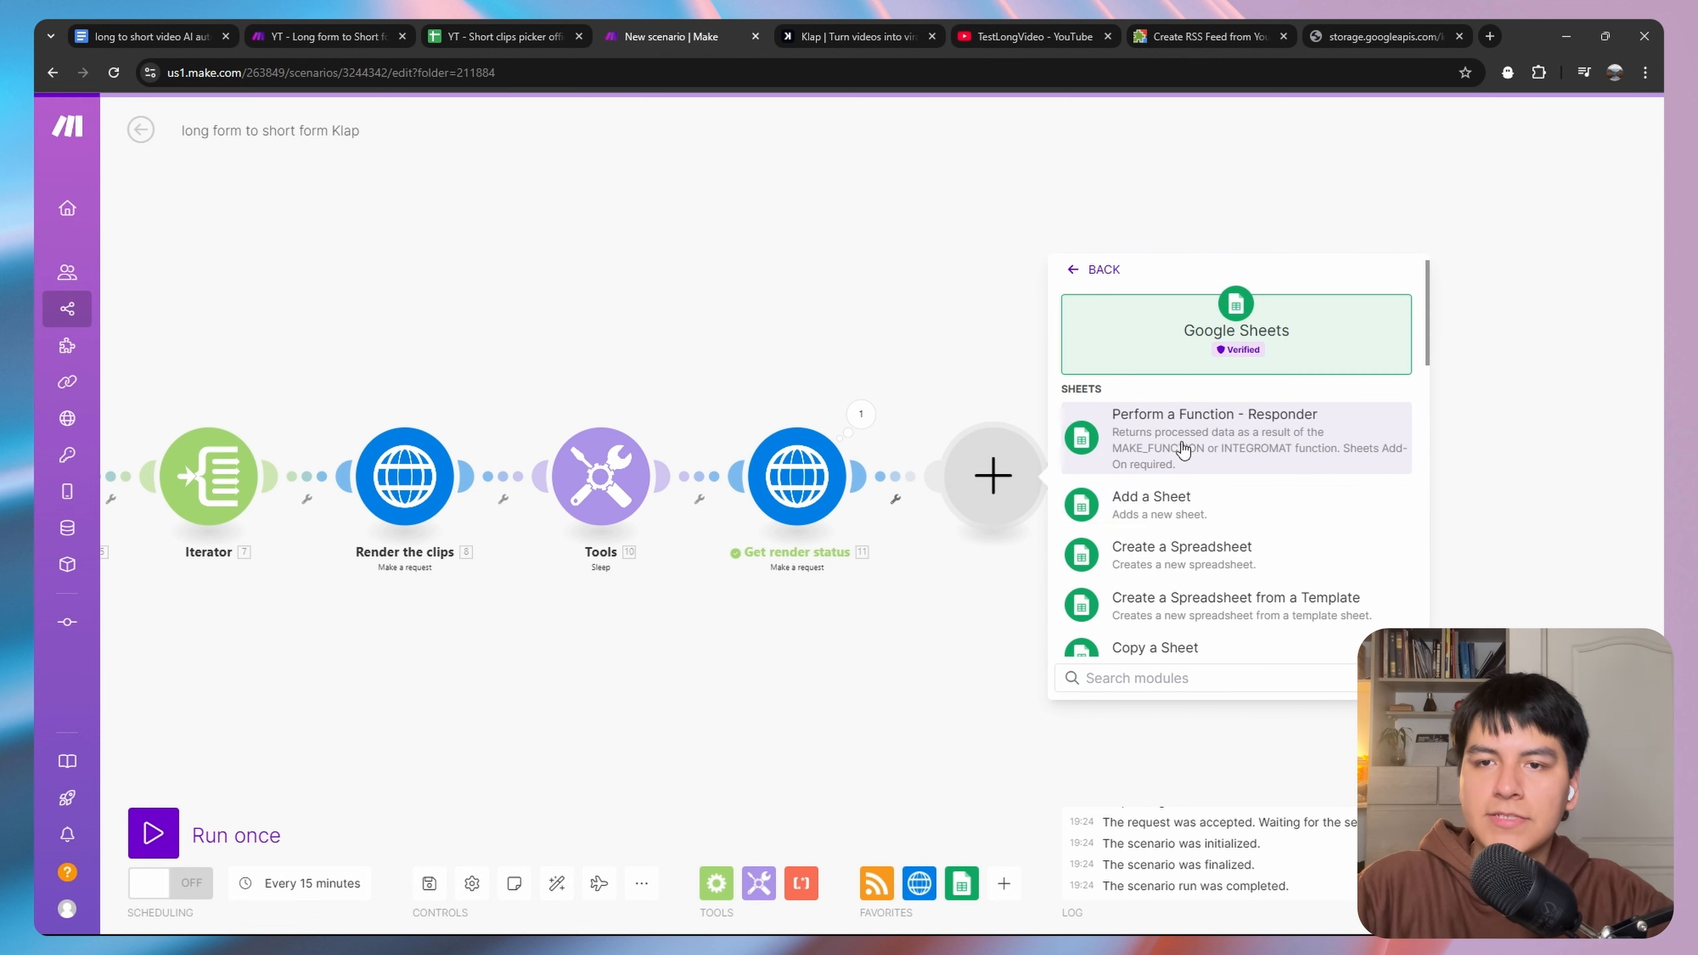
scroll(1196, 527, down, 8)
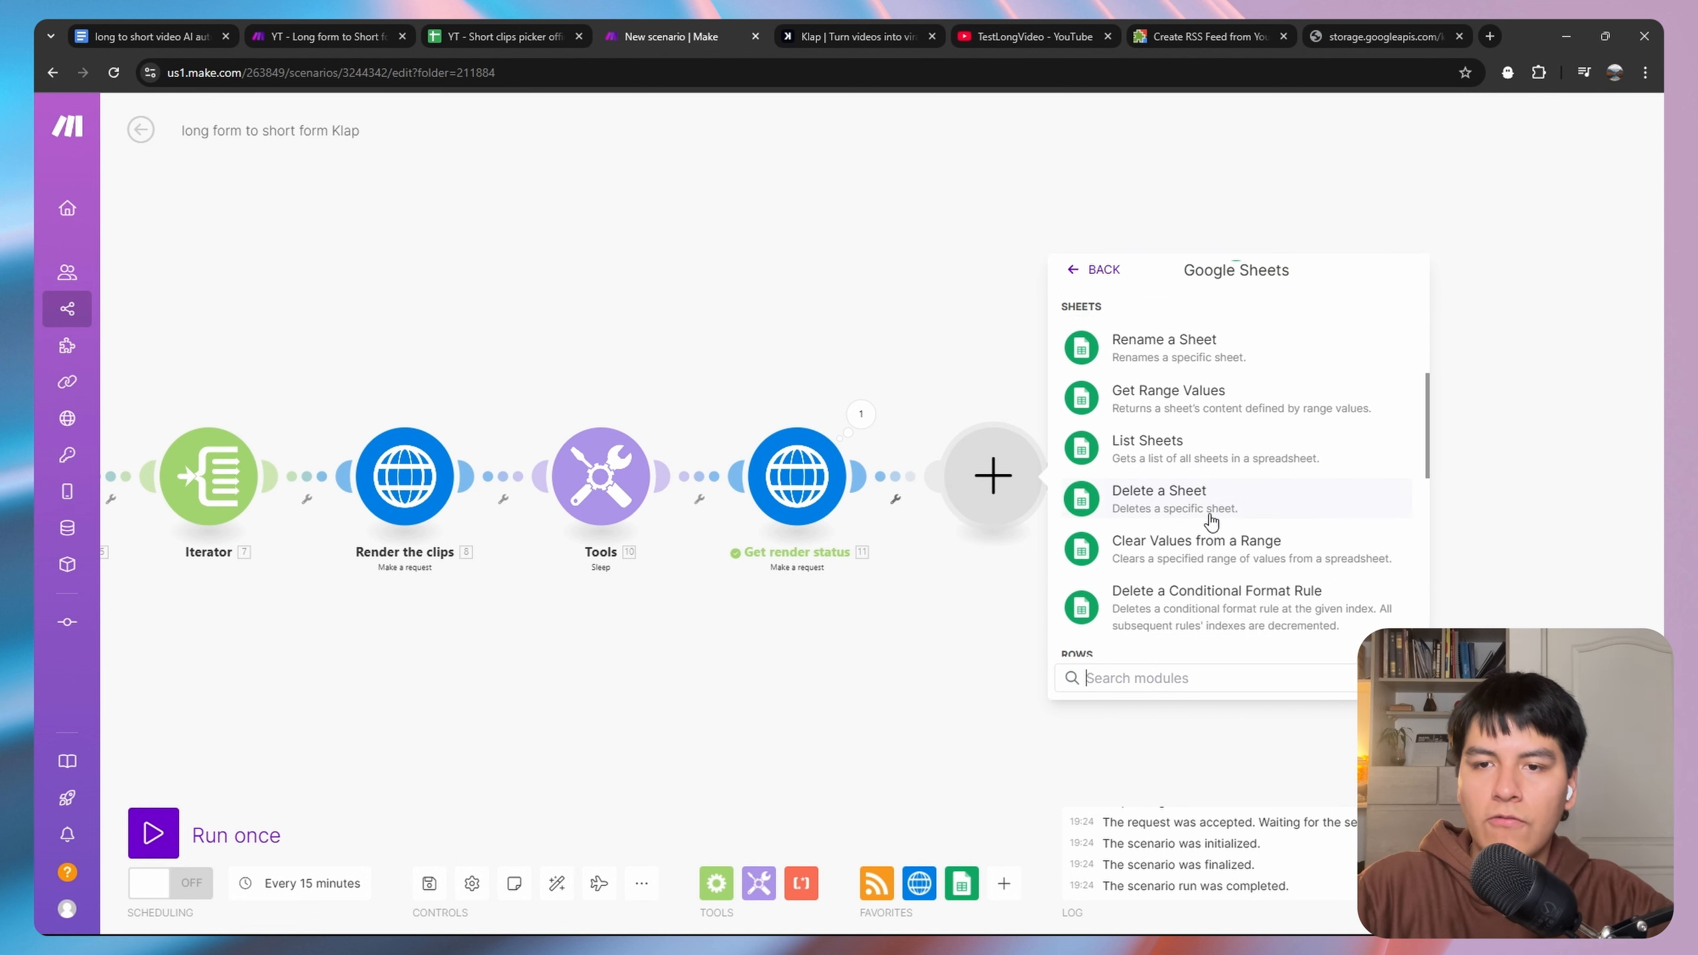
scroll(1210, 521, down, 2)
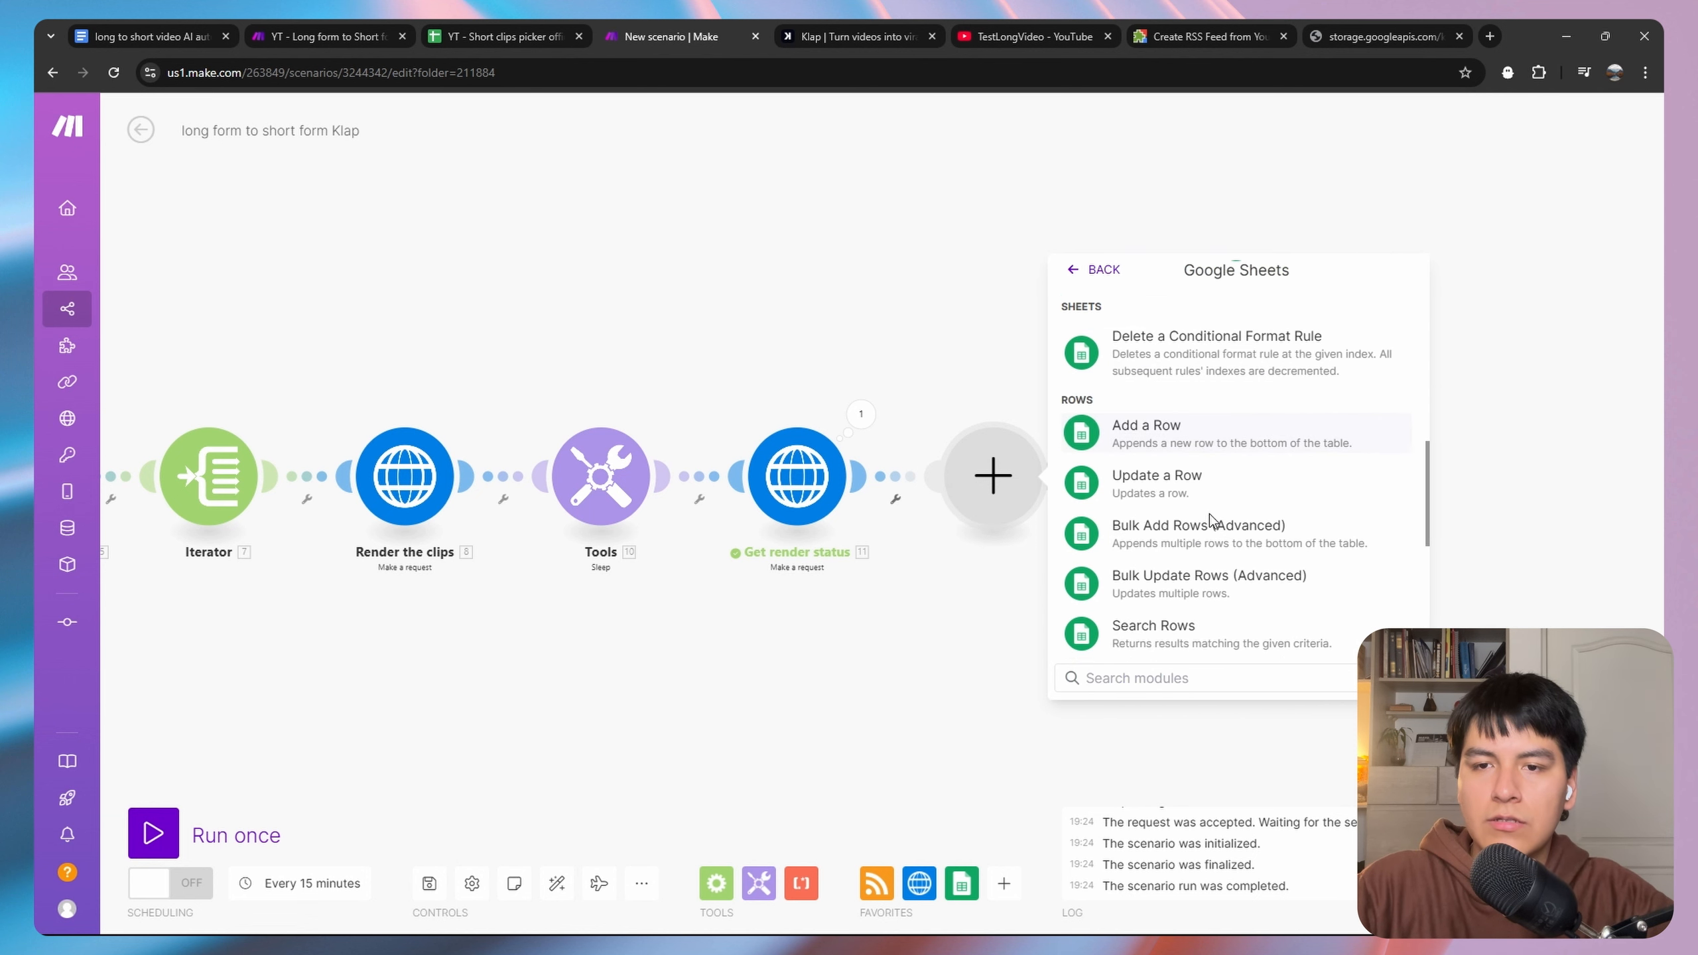
Add a Google Sheets Add a Row module that targets Sheet1 of the "YT - Short clips picker official" spreadsheet.
click(1155, 439)
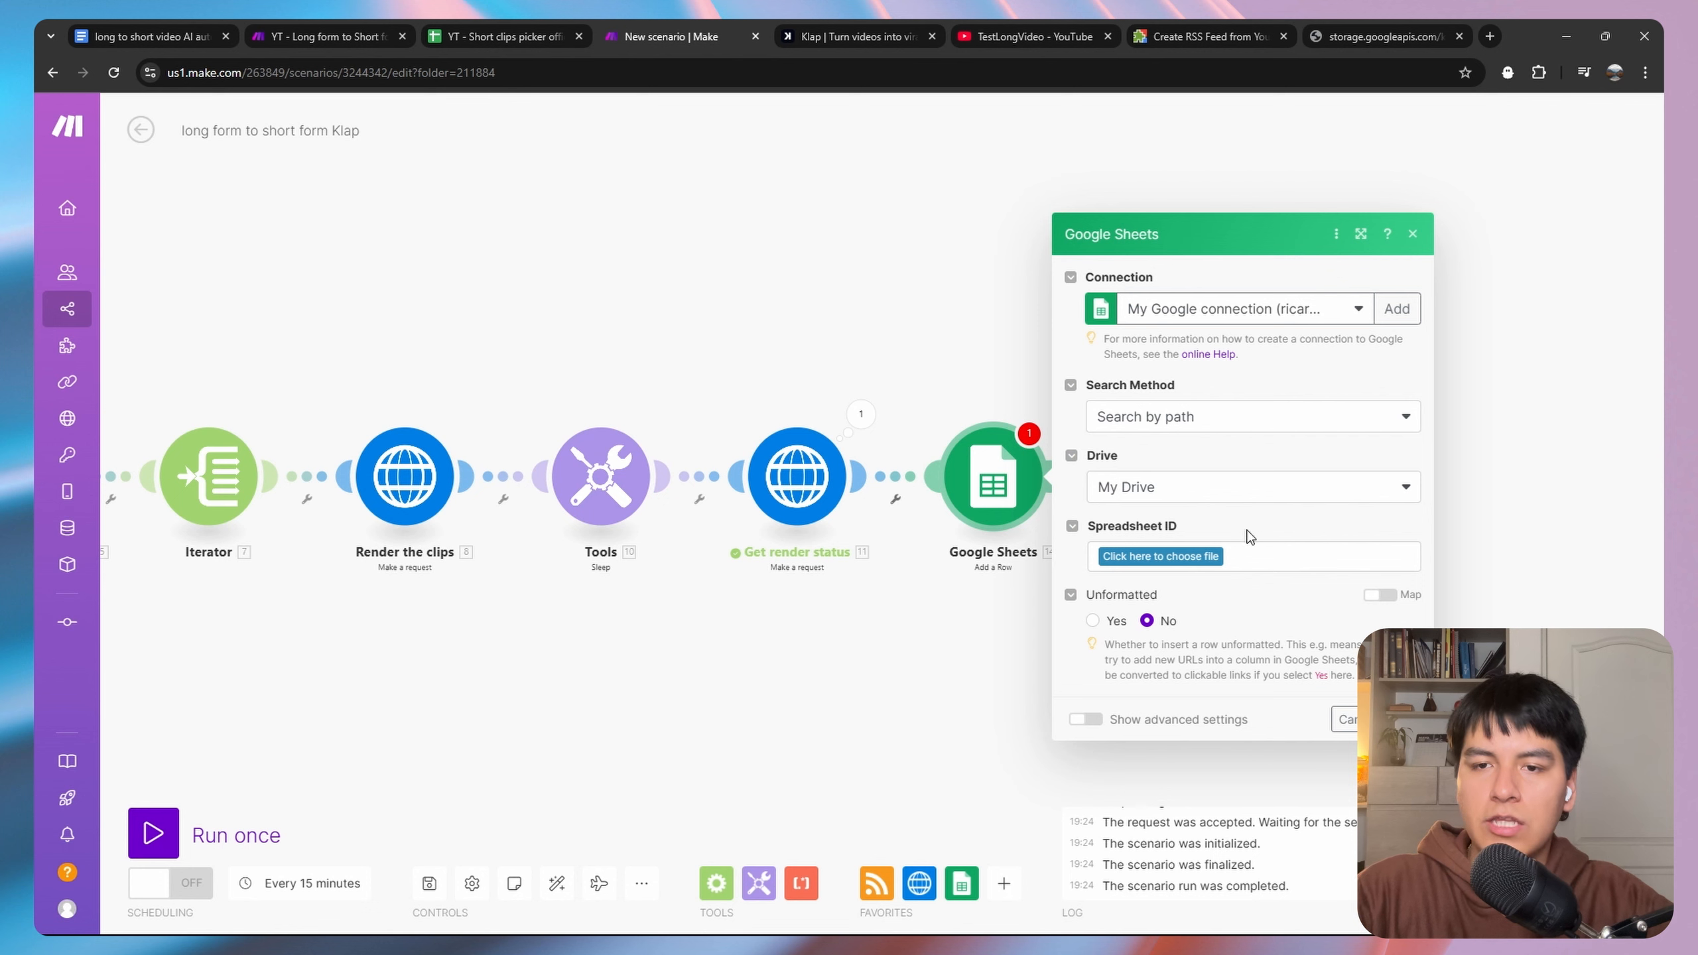
click(1177, 557)
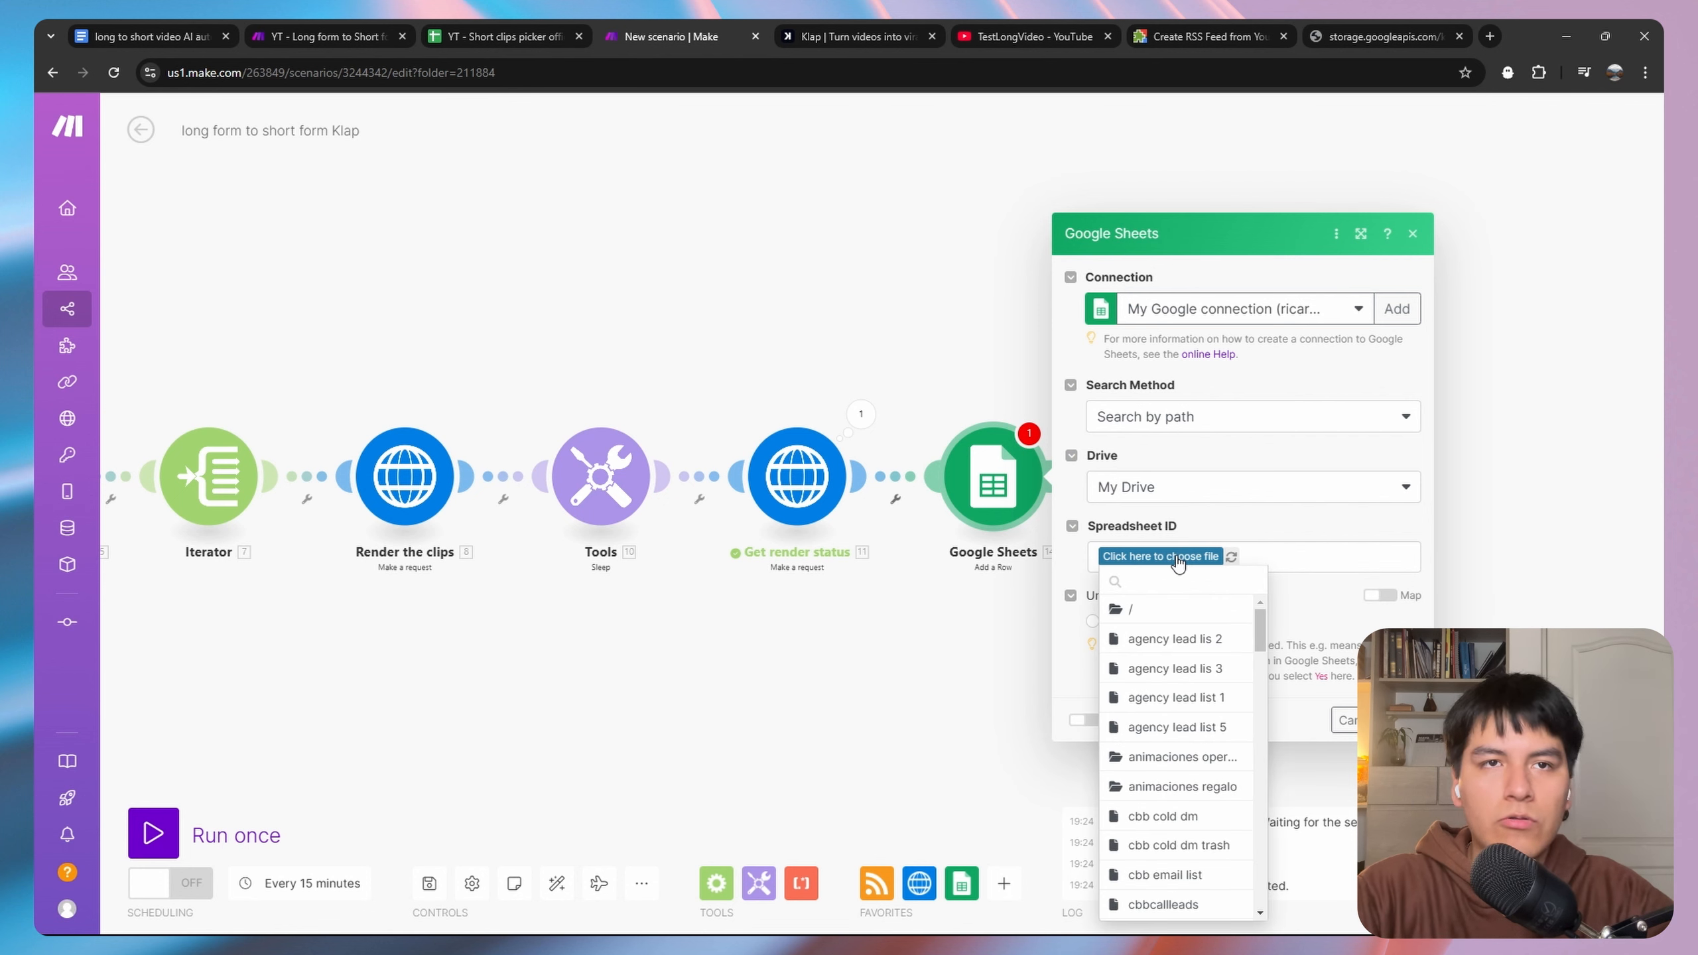
click(1196, 609)
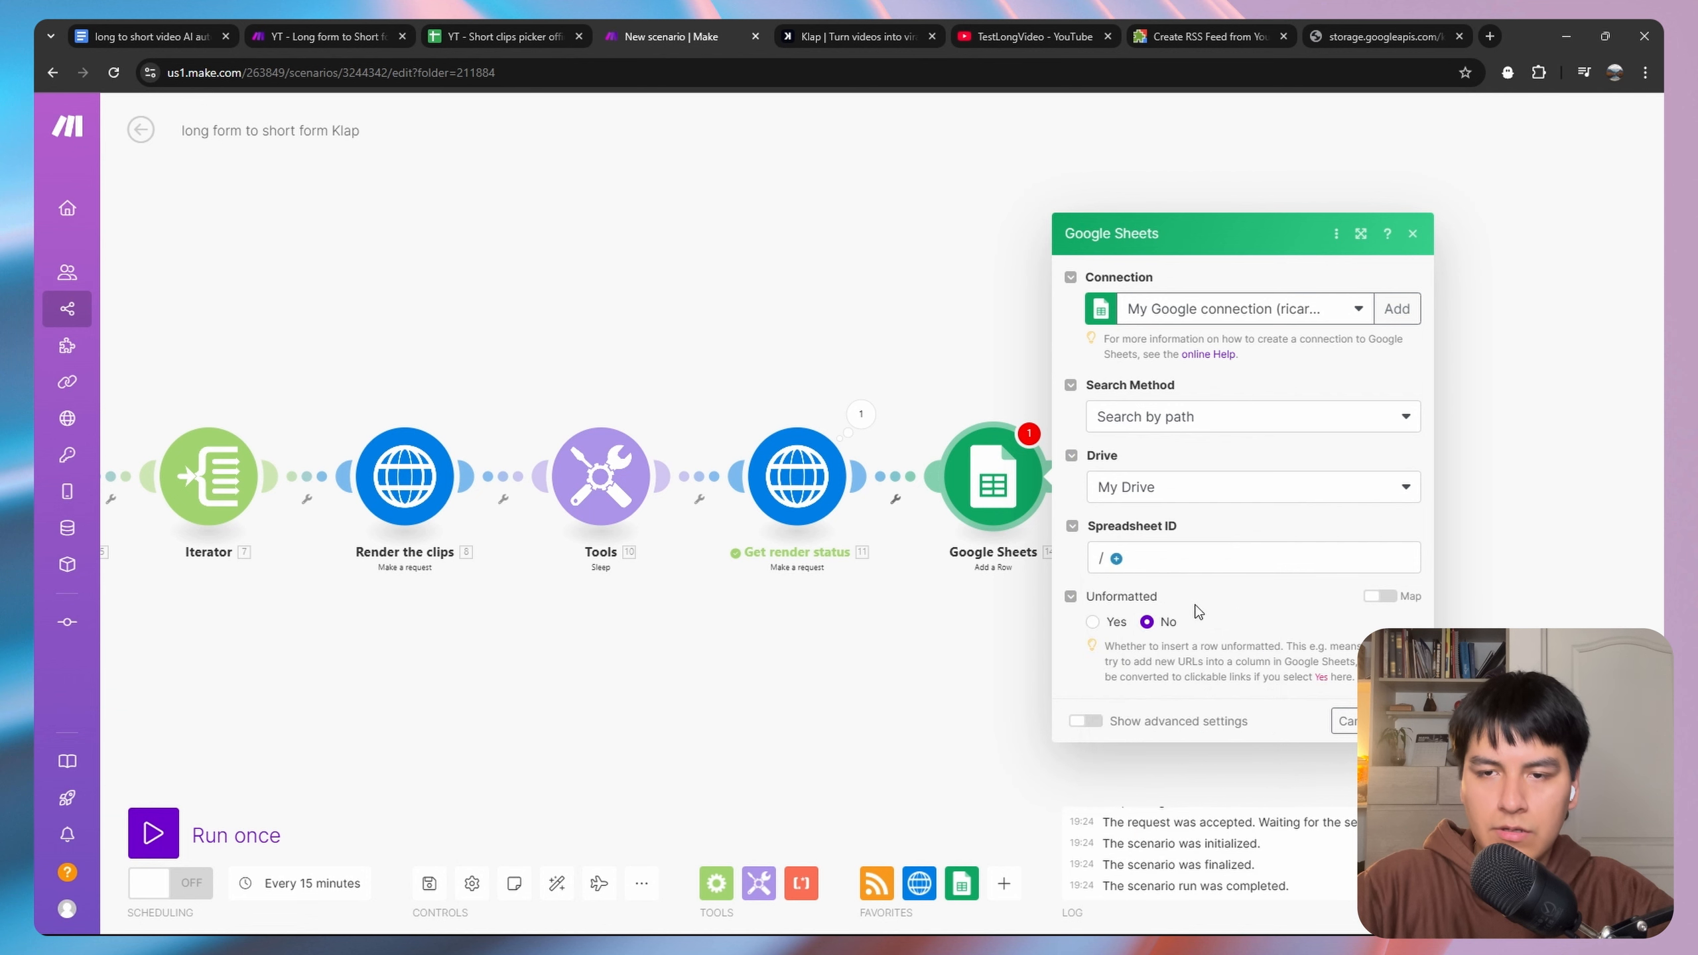
click(1118, 558)
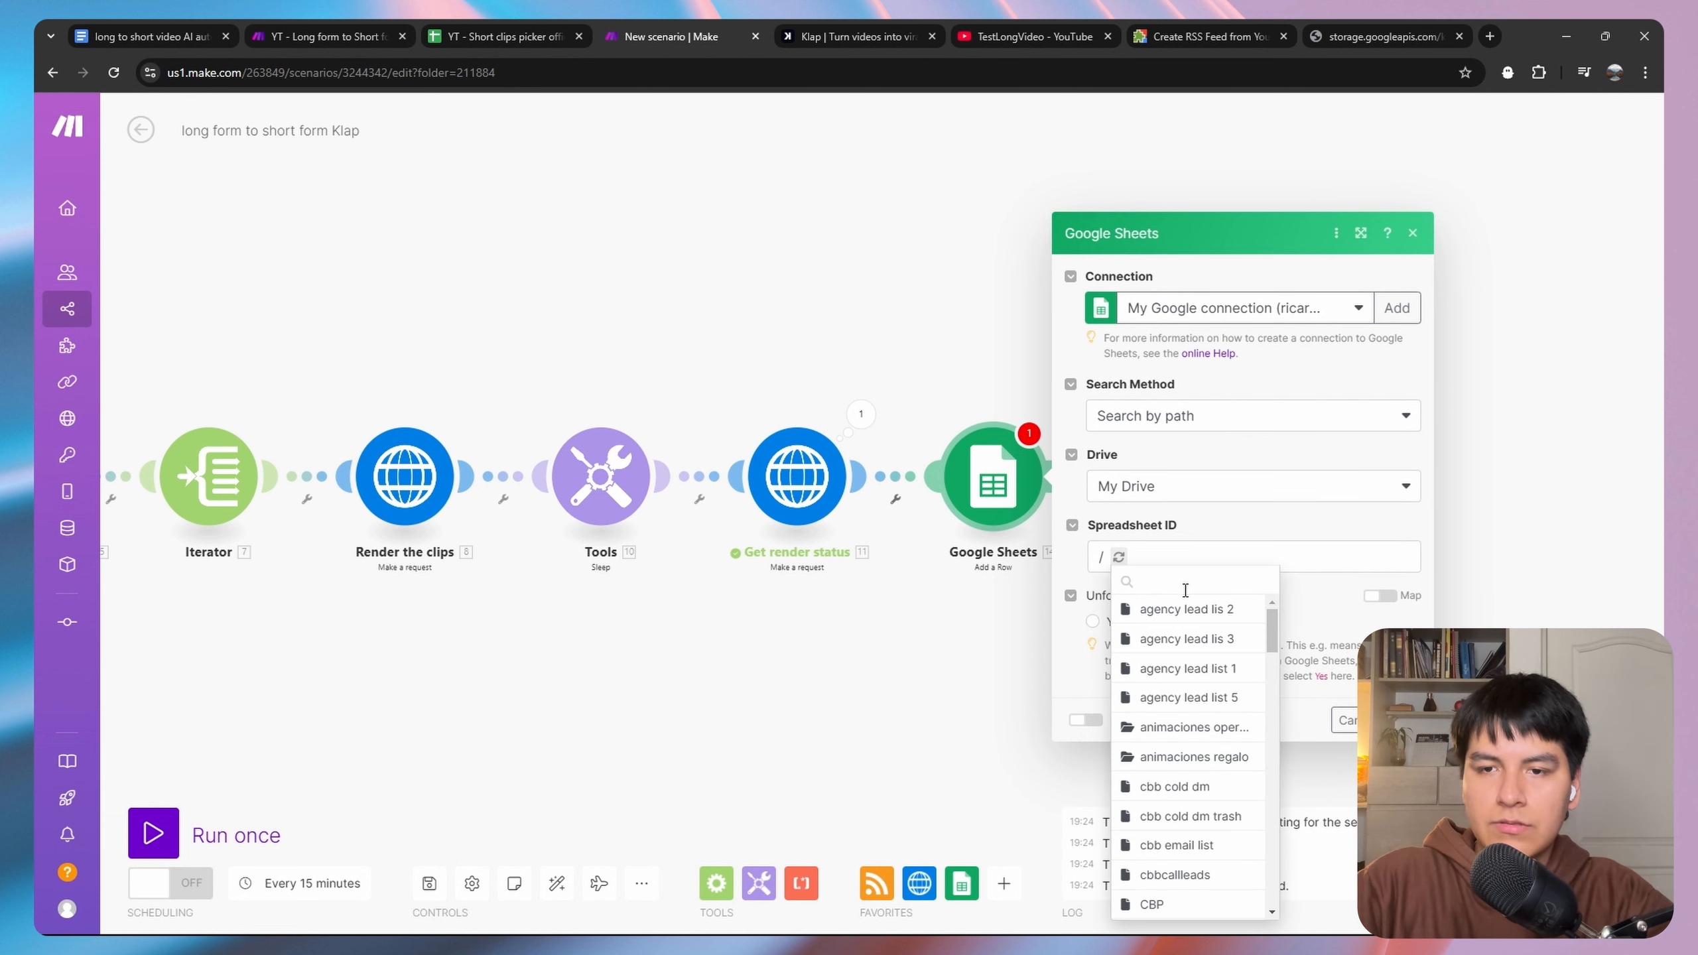
text(YT sh)
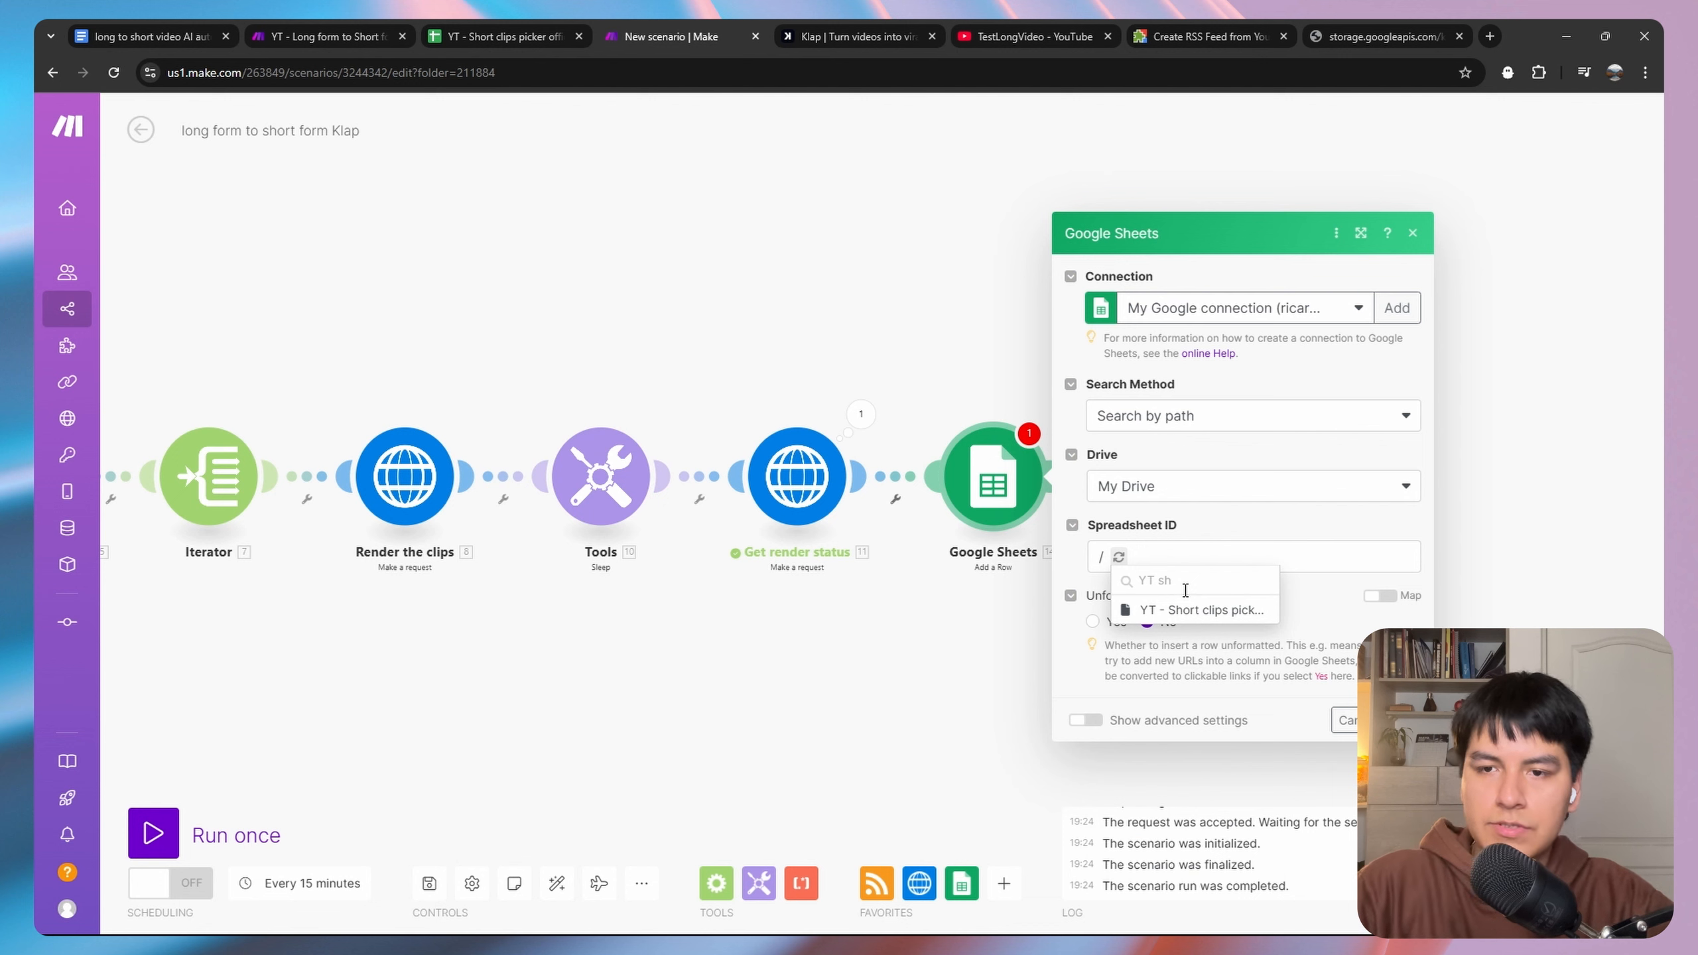
click(1196, 611)
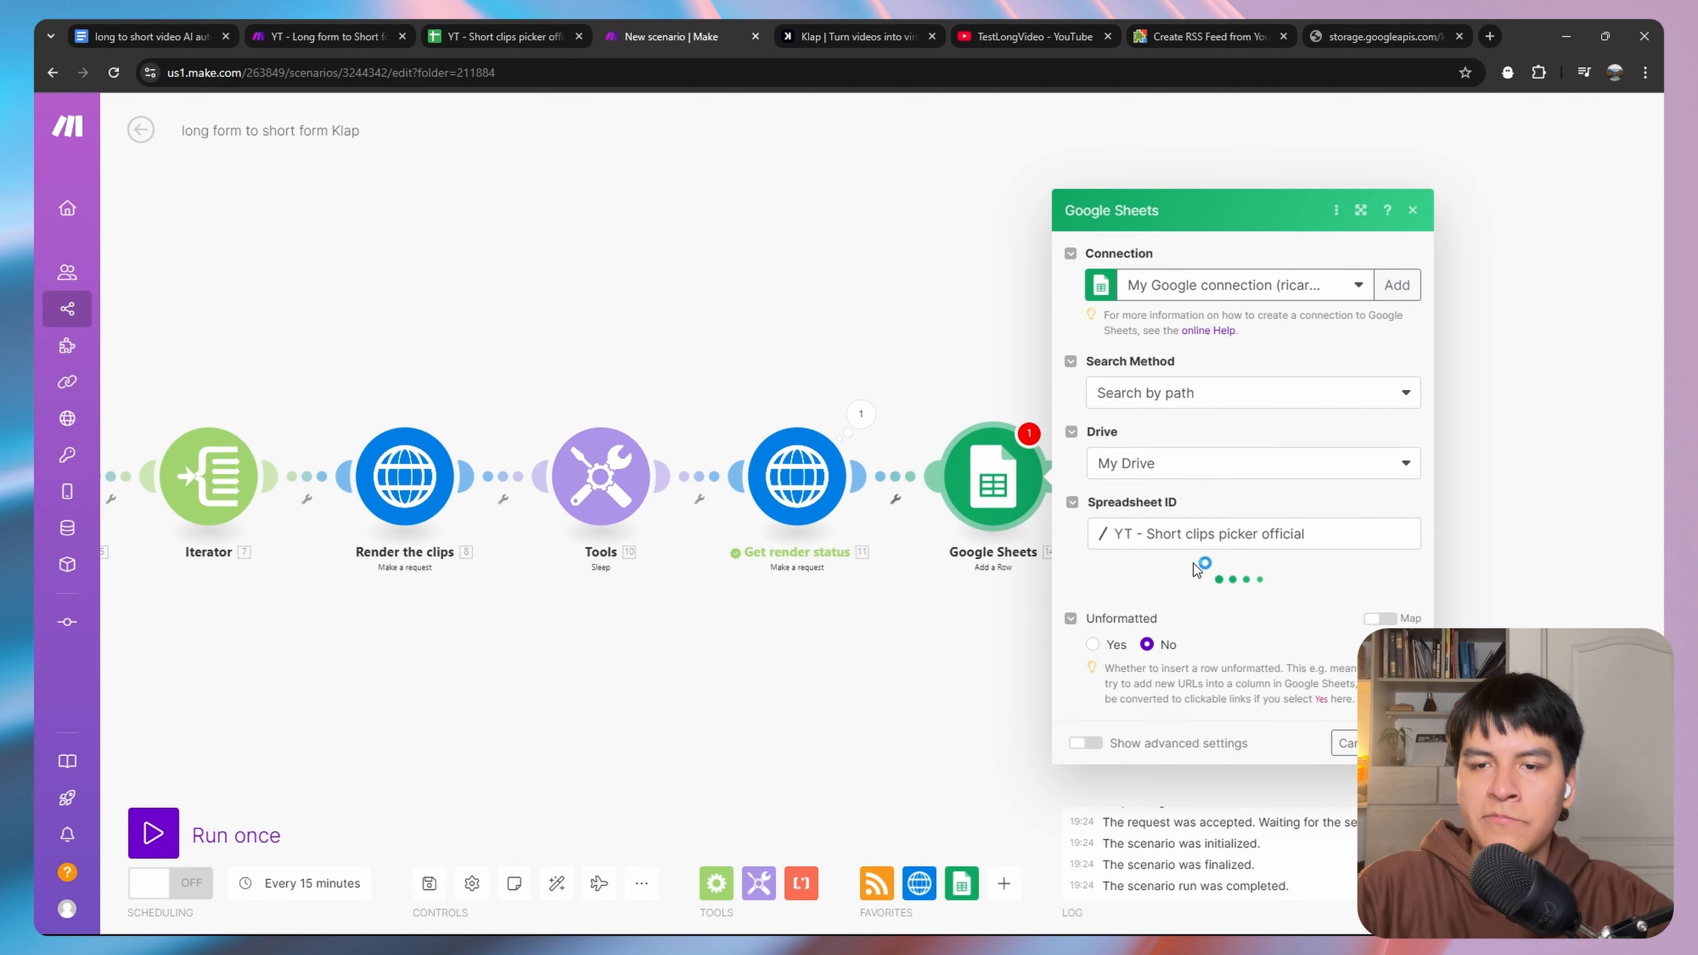
click(1174, 591)
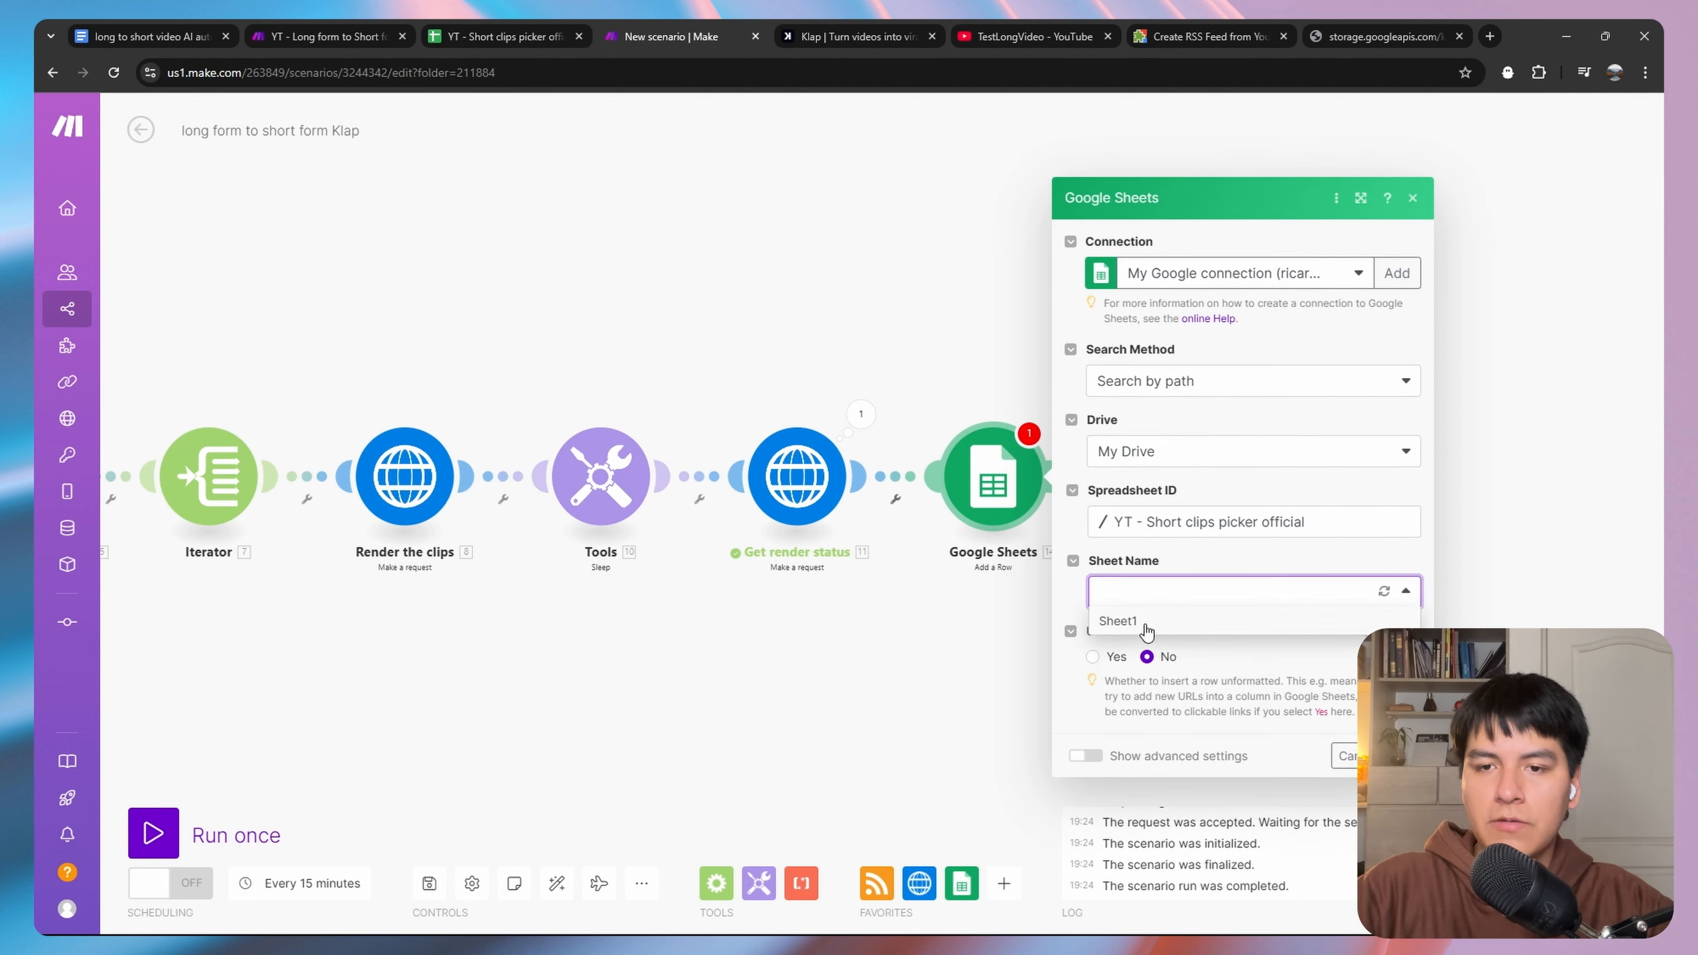
click(1135, 621)
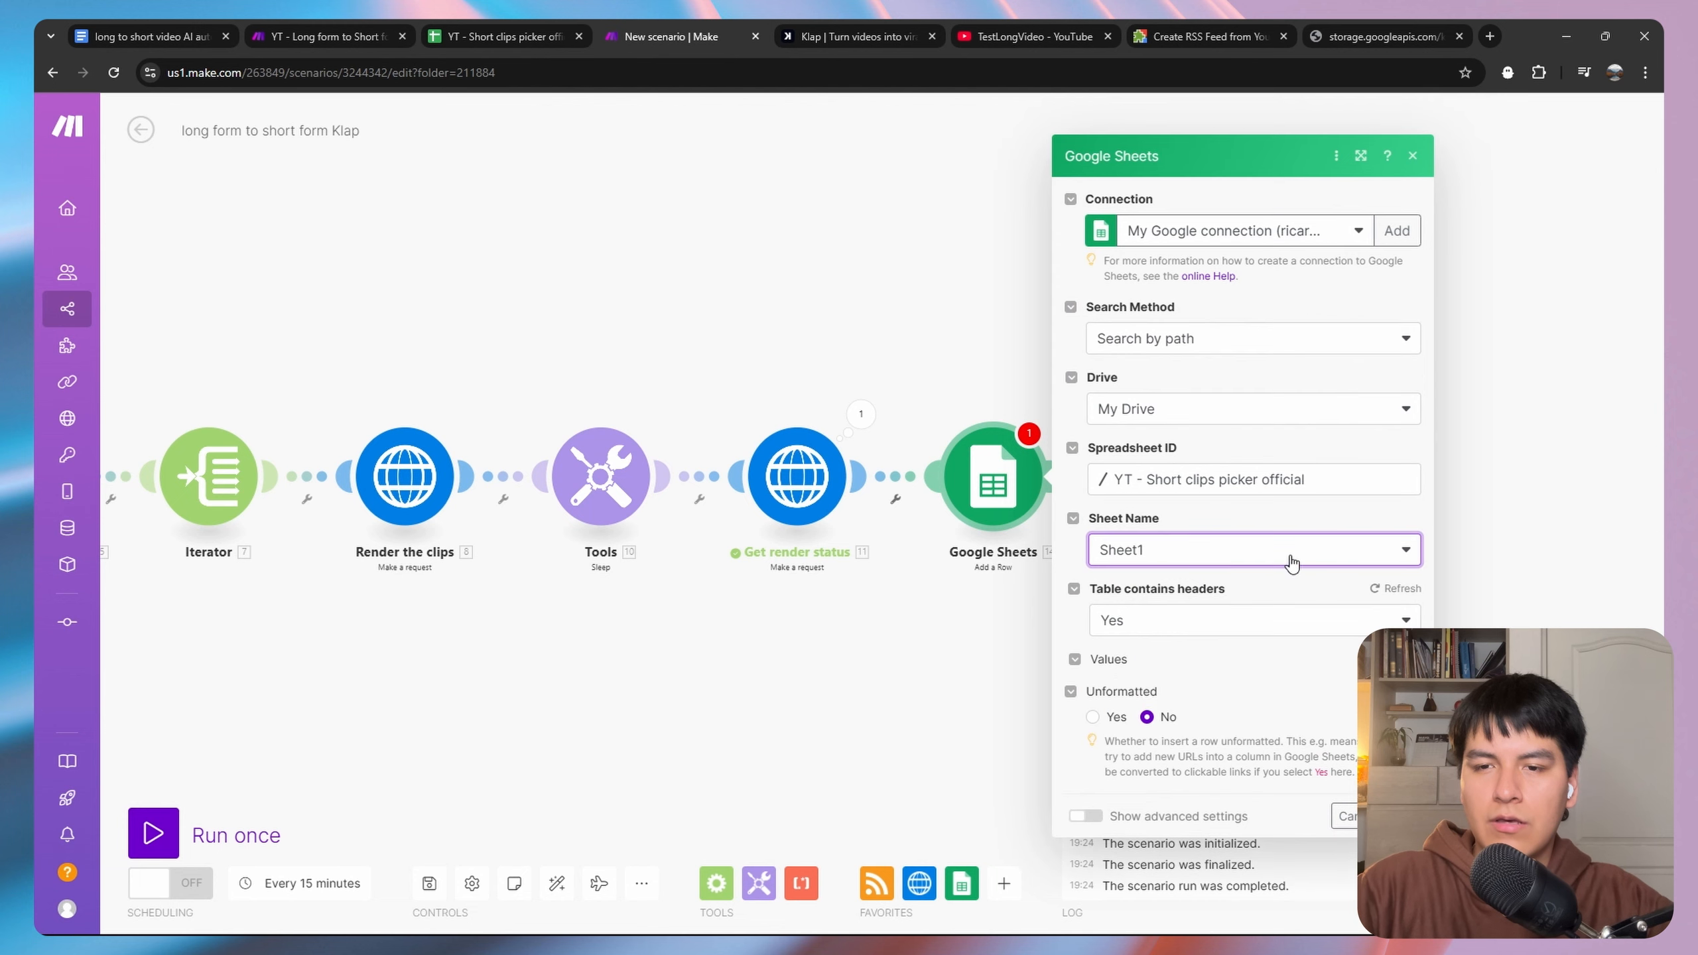
Map the Date column to created_at and the Short-clip URL column to src_url from the Get render status output.
scroll(1140, 553, down, 3)
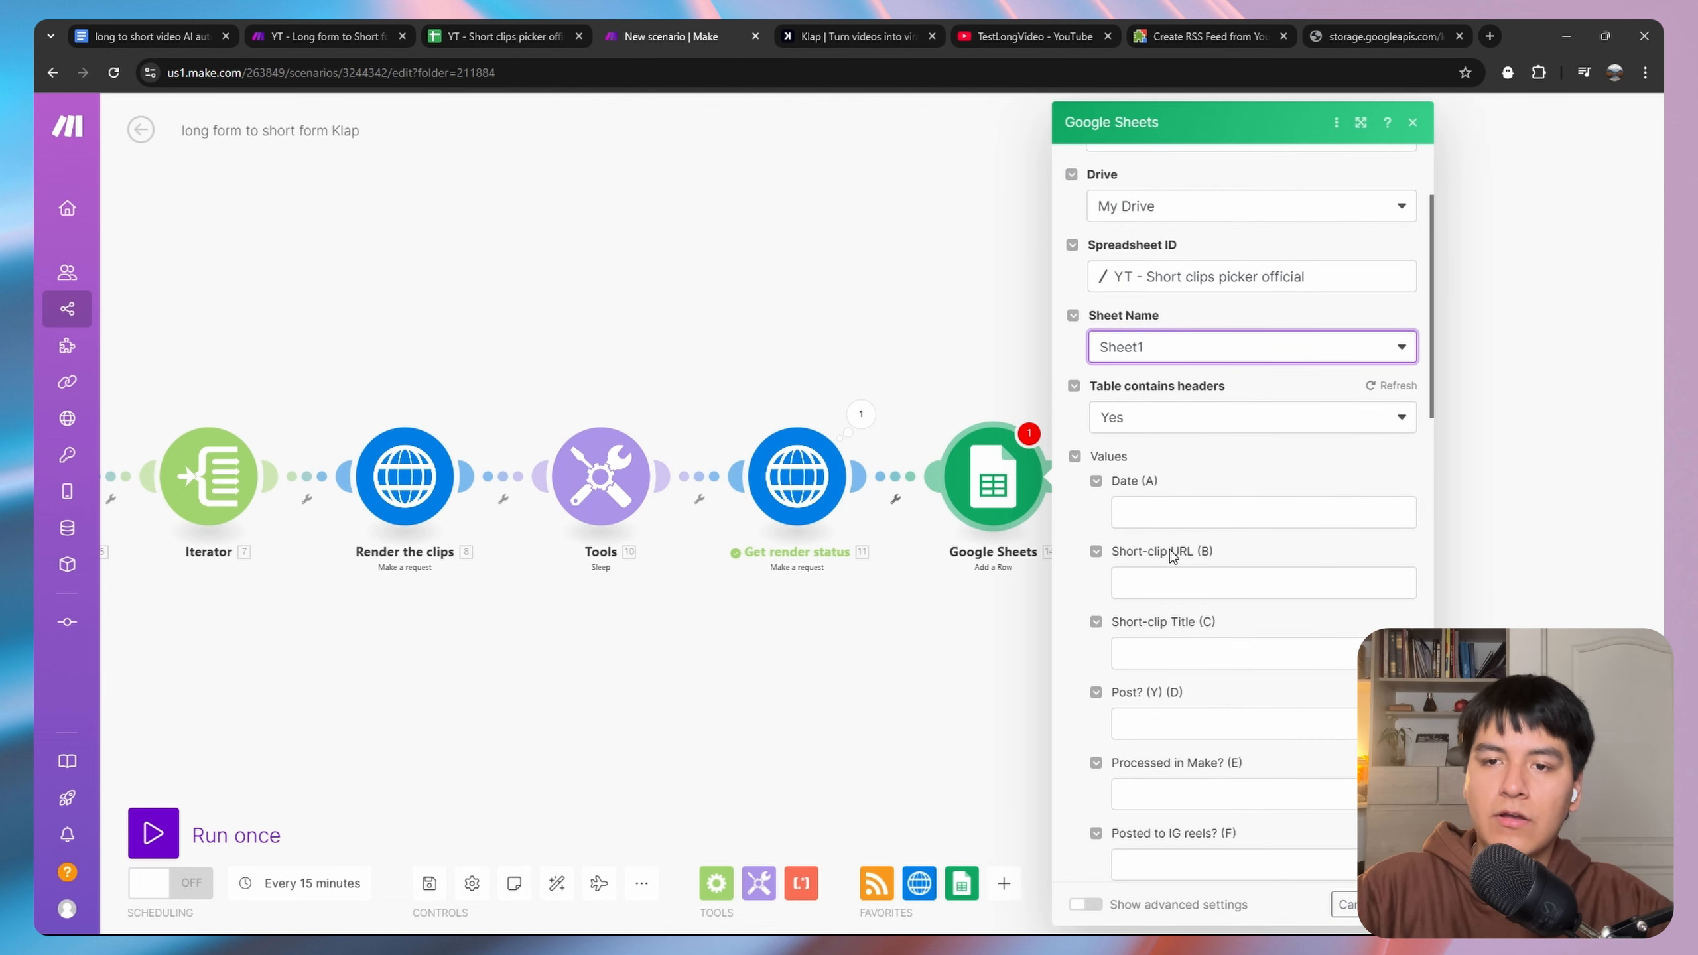
scroll(1173, 568, down, 5)
scroll(1175, 579, up, 5)
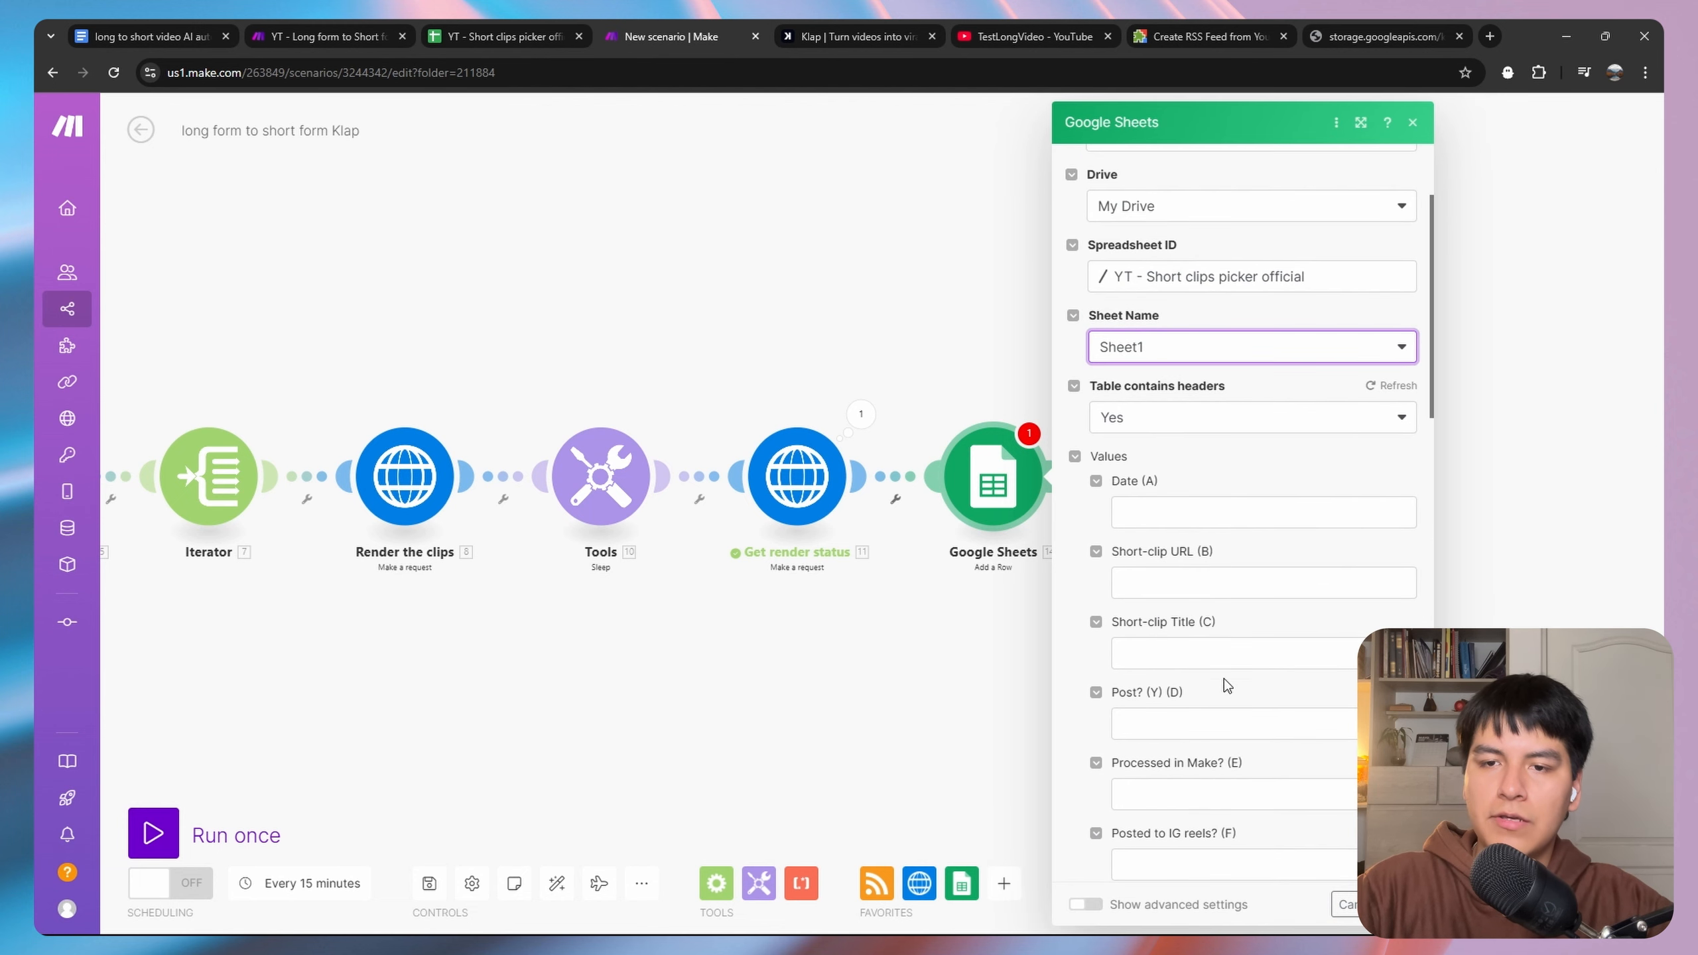
click(1149, 516)
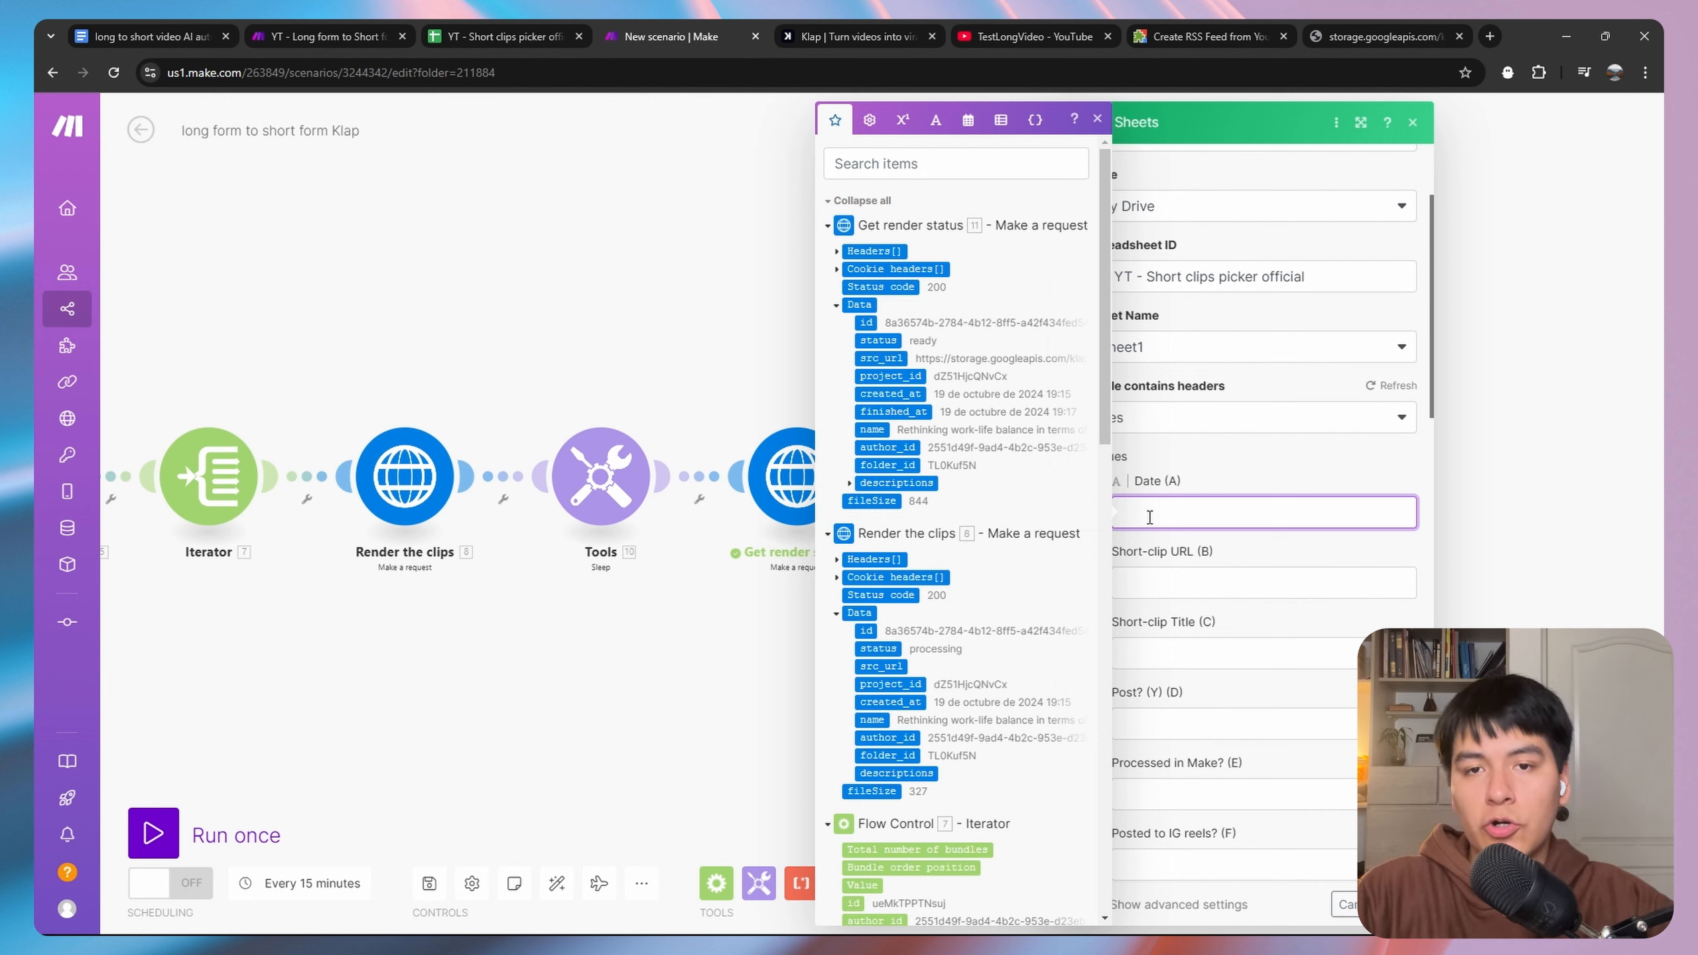
click(895, 398)
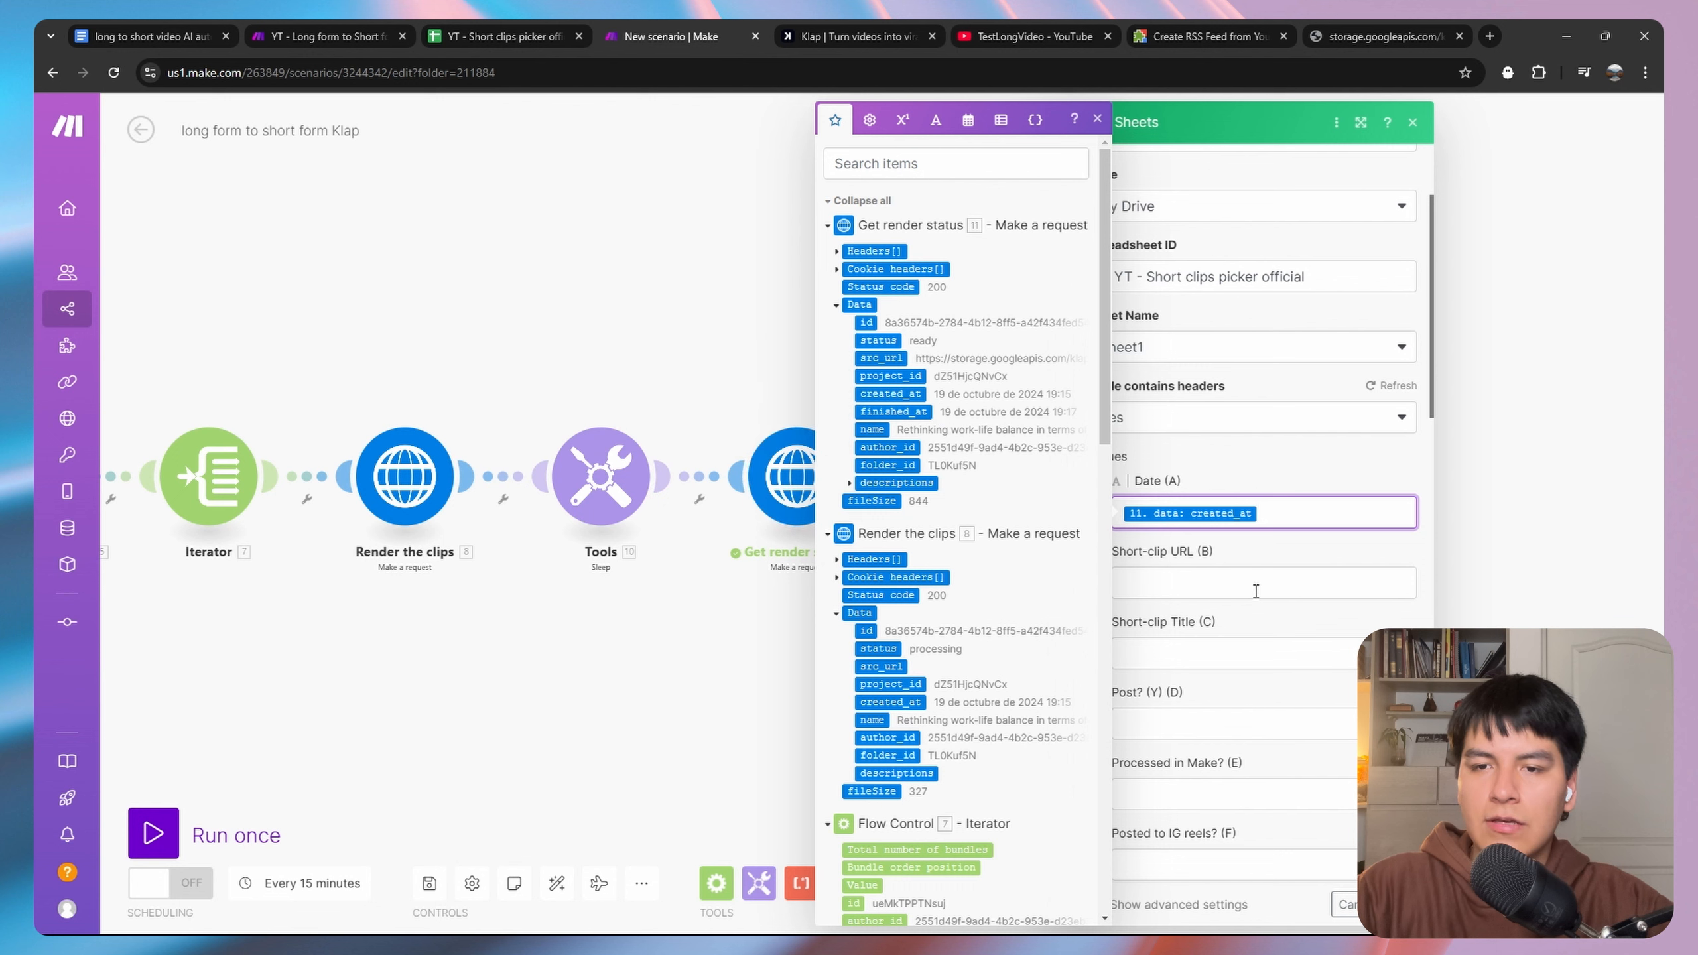
click(1214, 574)
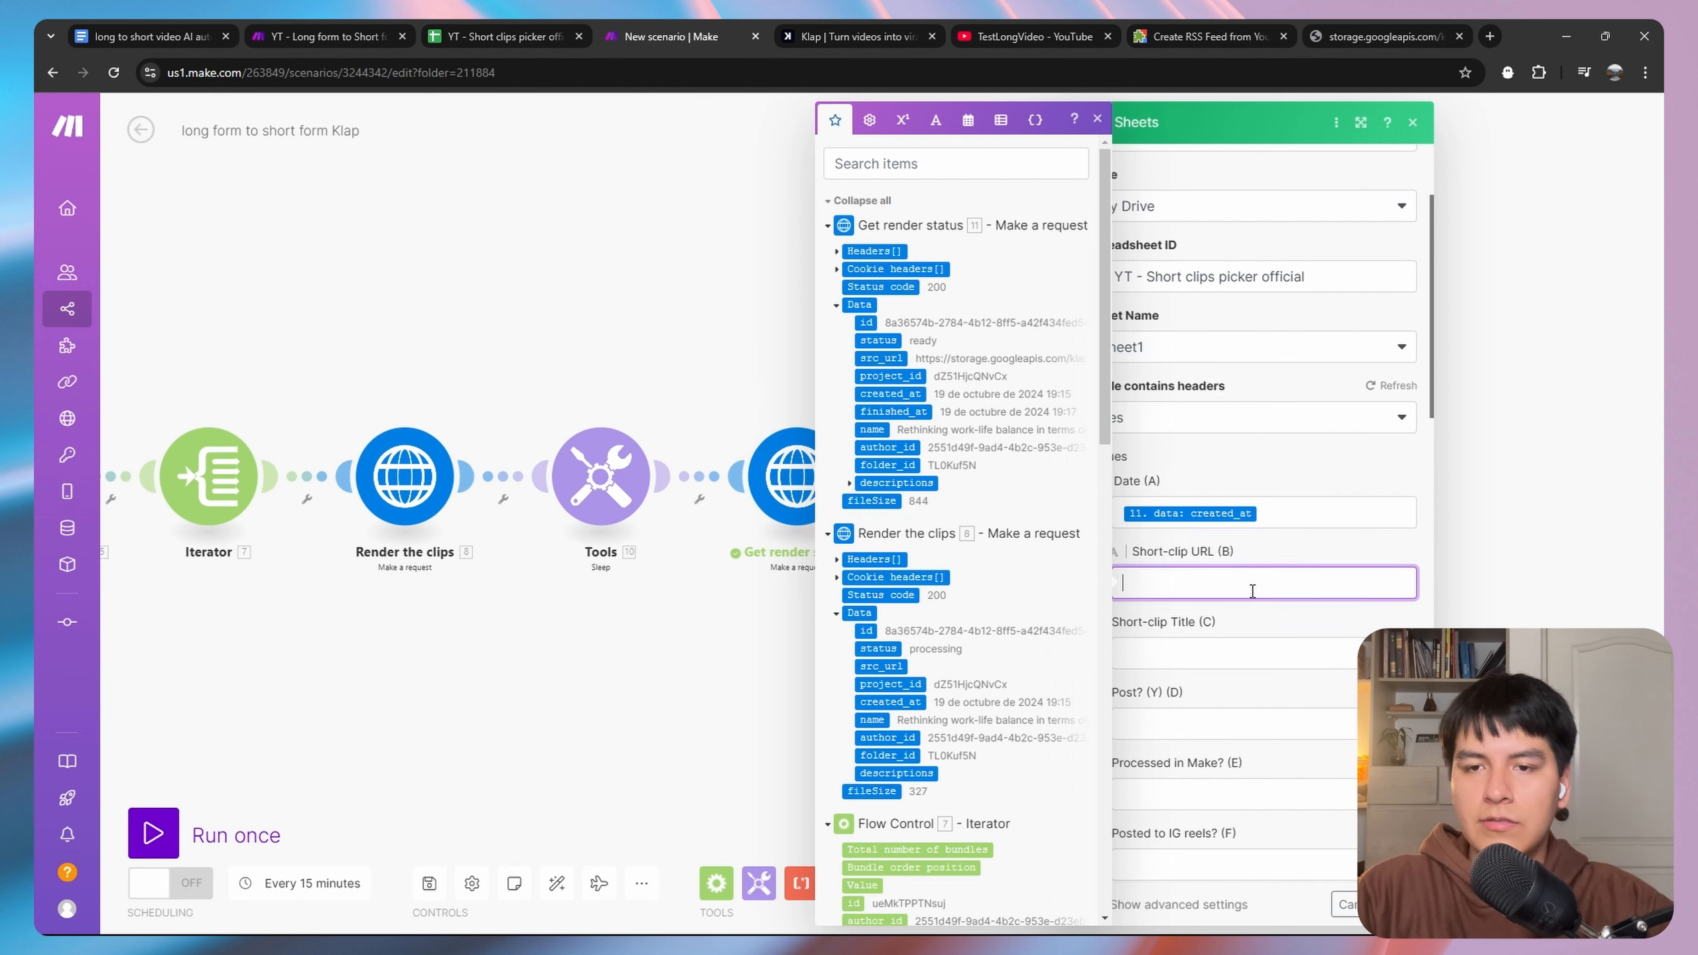
click(889, 356)
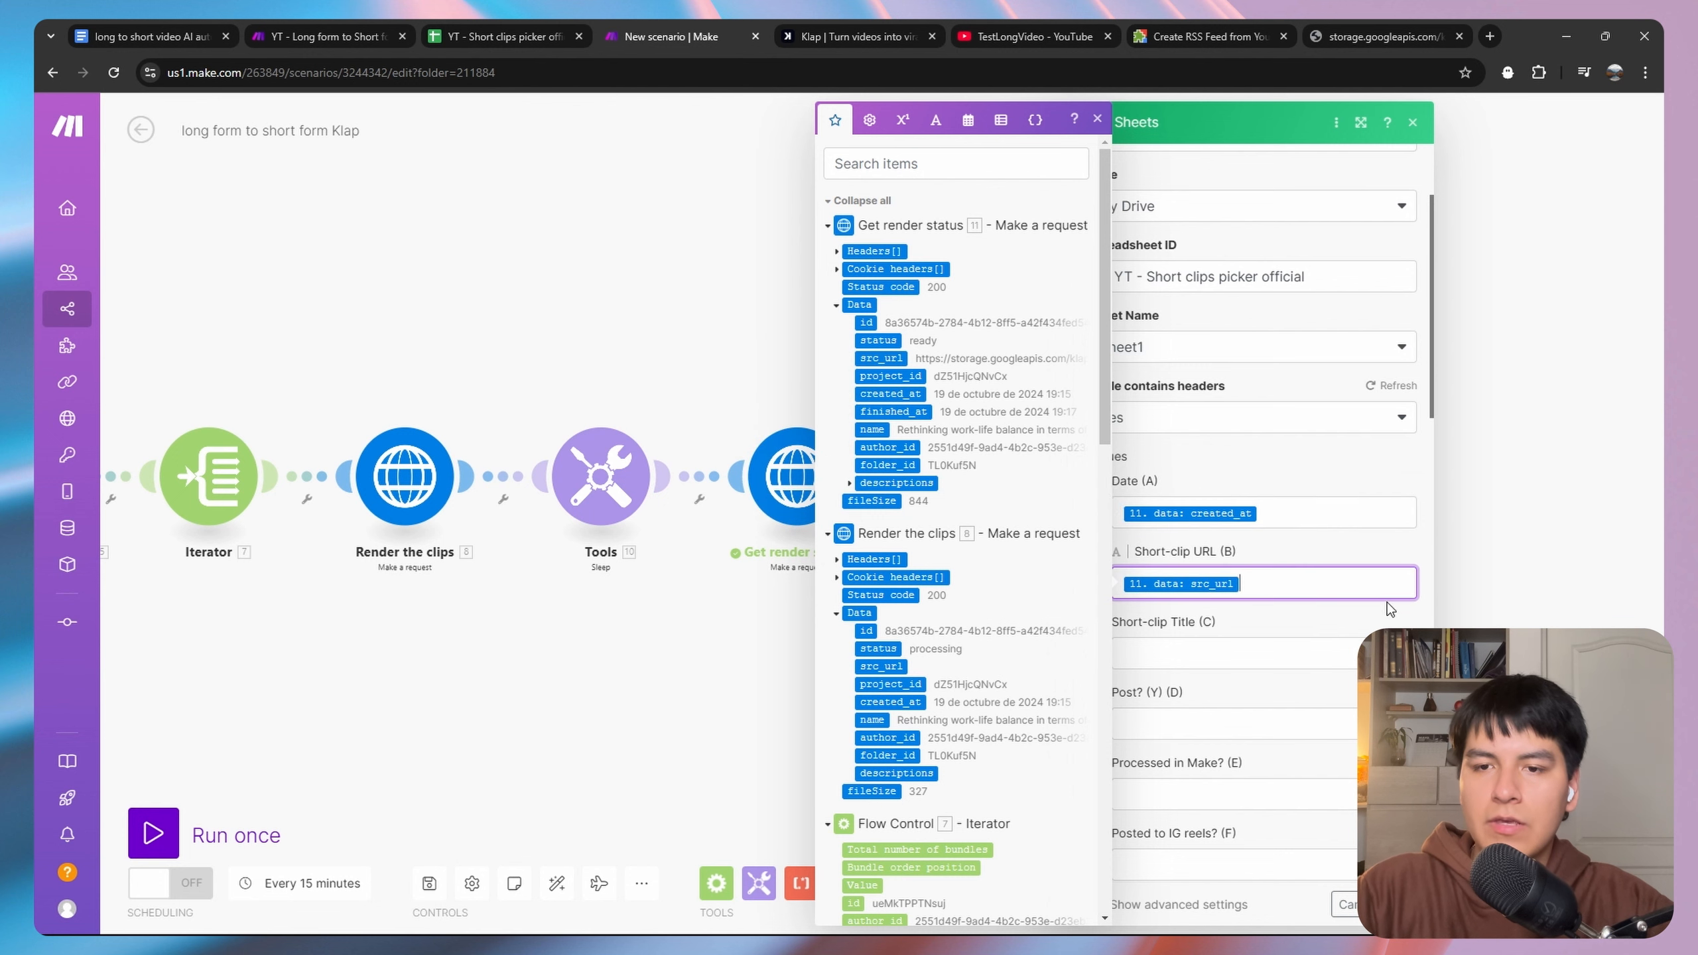
Map the Short-clip Title column to name from the Get render status output and save the module settings.
scroll(1194, 575, down, 1)
click(1184, 567)
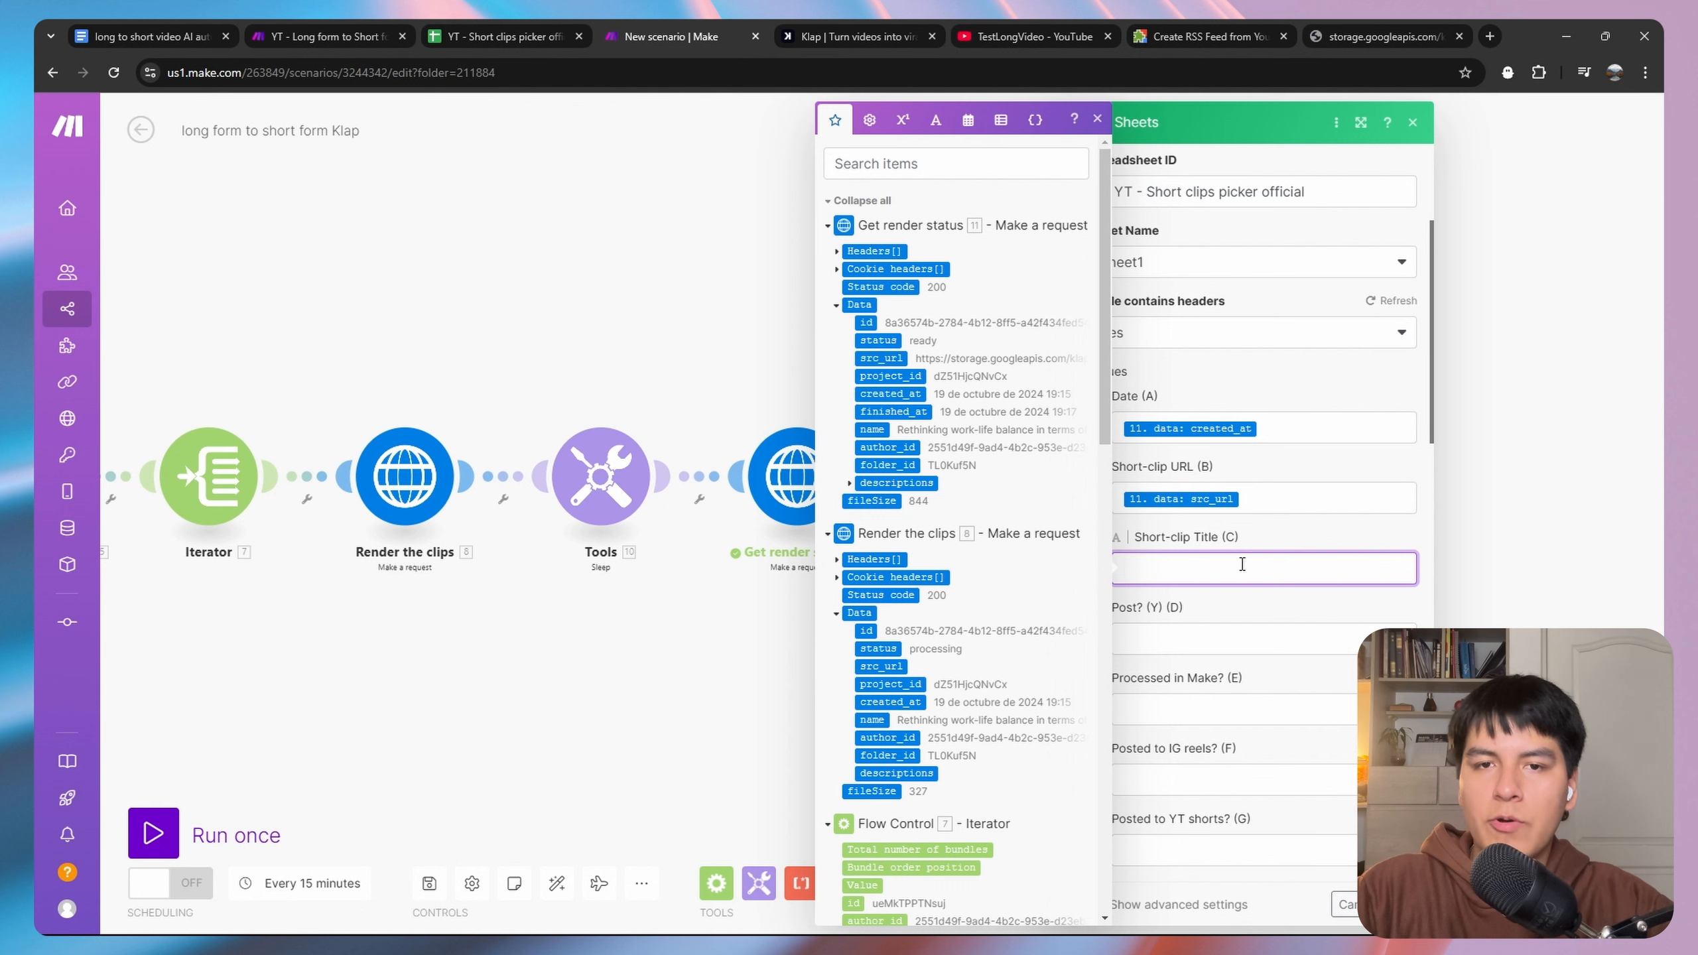
click(871, 430)
click(1298, 658)
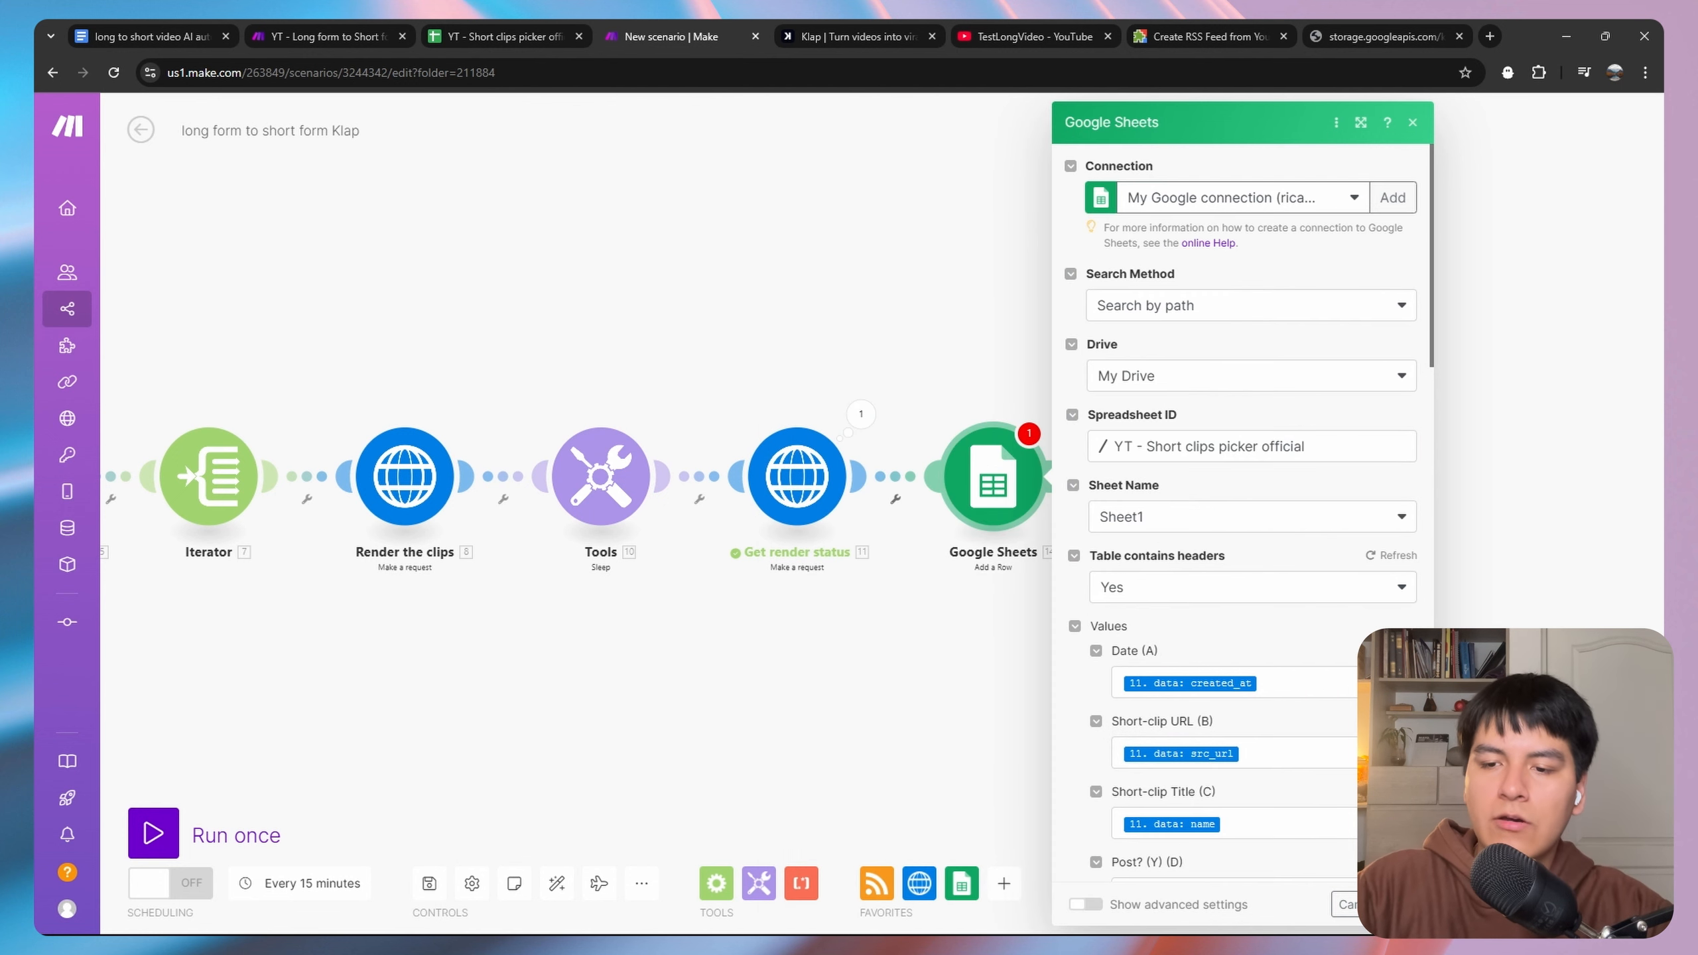
click(1400, 904)
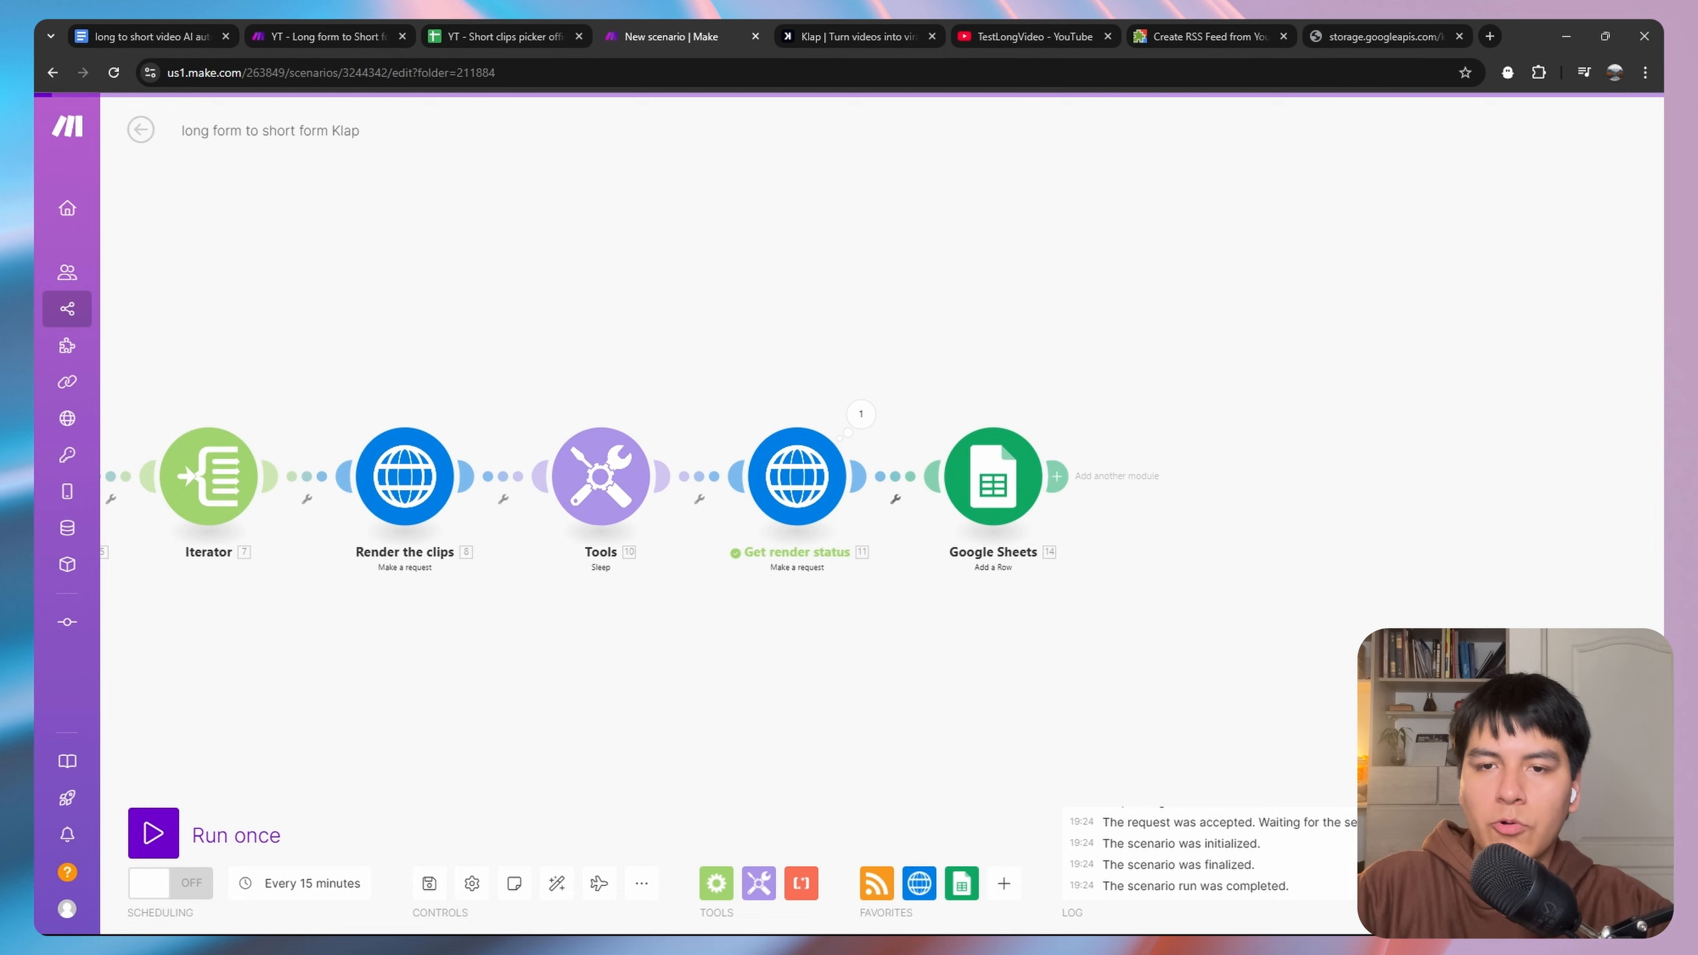
Start a run of only the Google Sheets module and set its created_at test value to 19/10/2024 19:36.
right_click(1003, 494)
click(1069, 533)
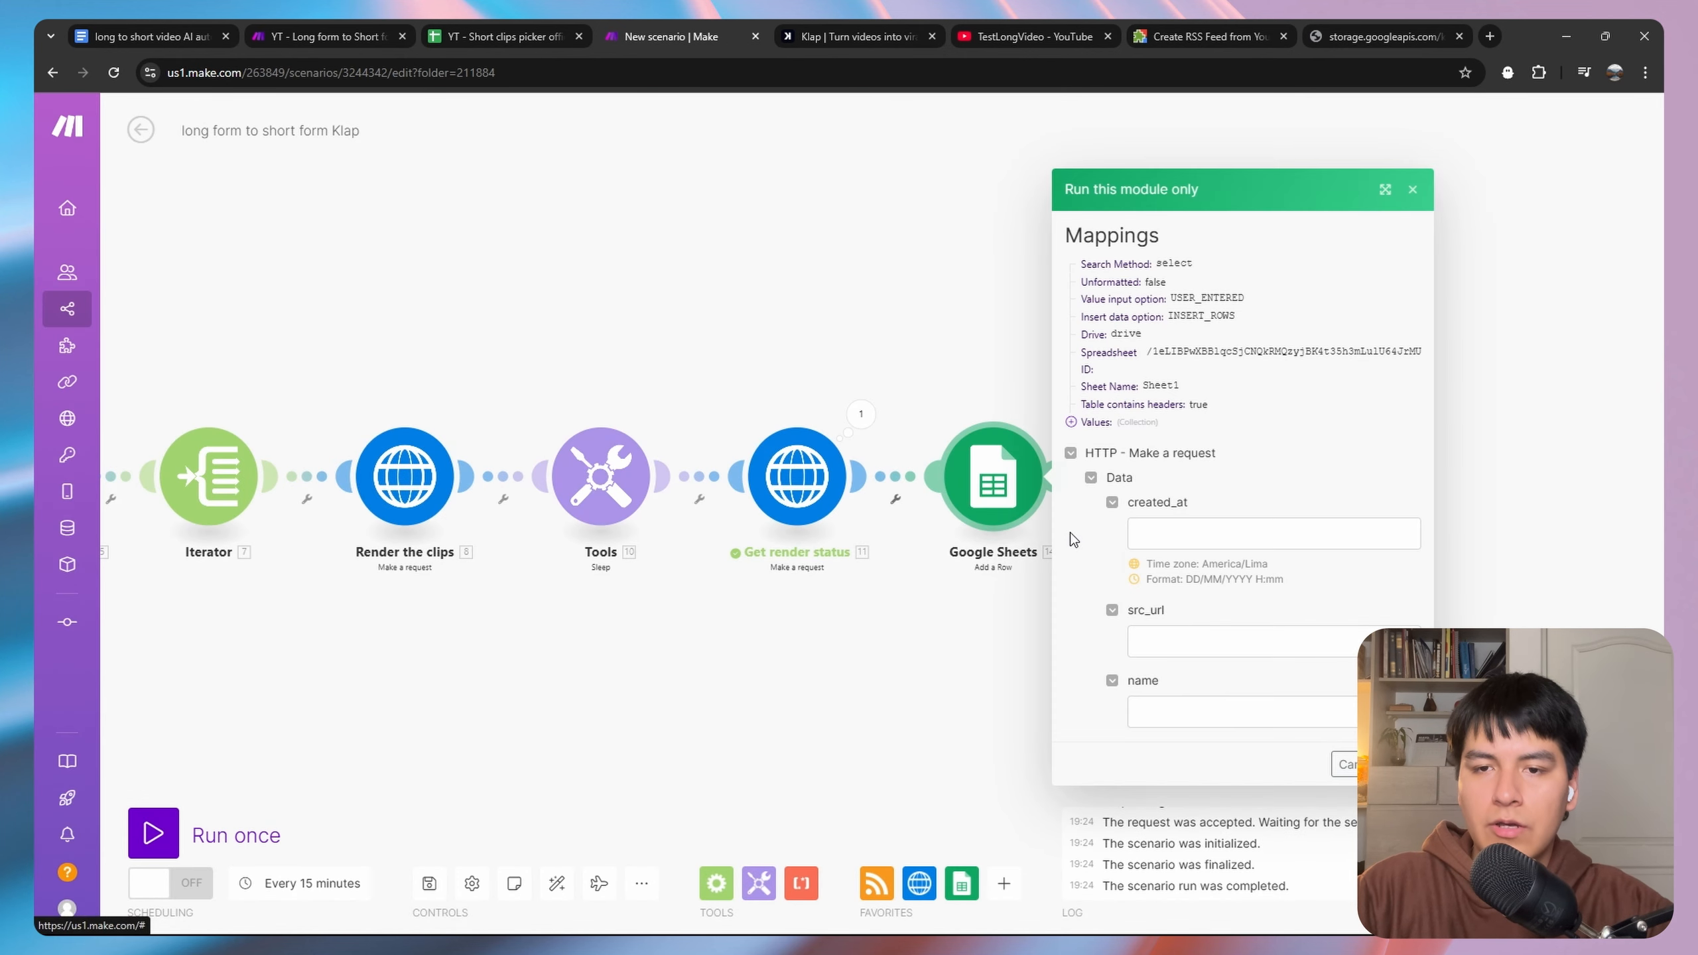
click(1203, 535)
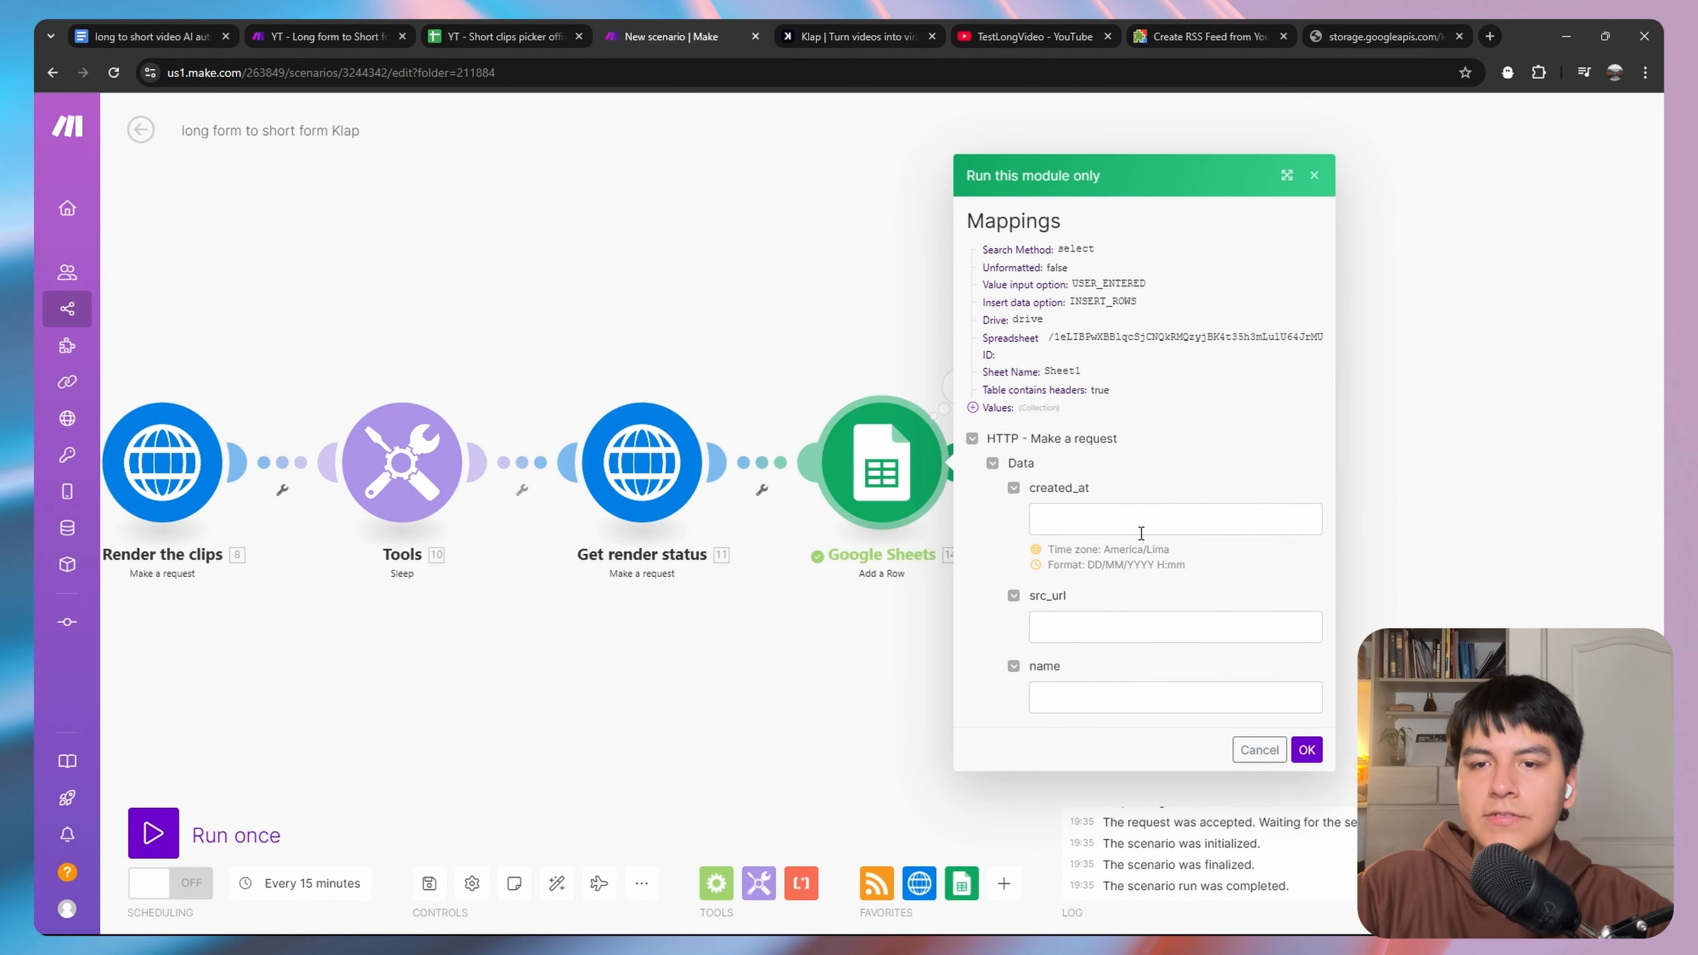
click(1132, 520)
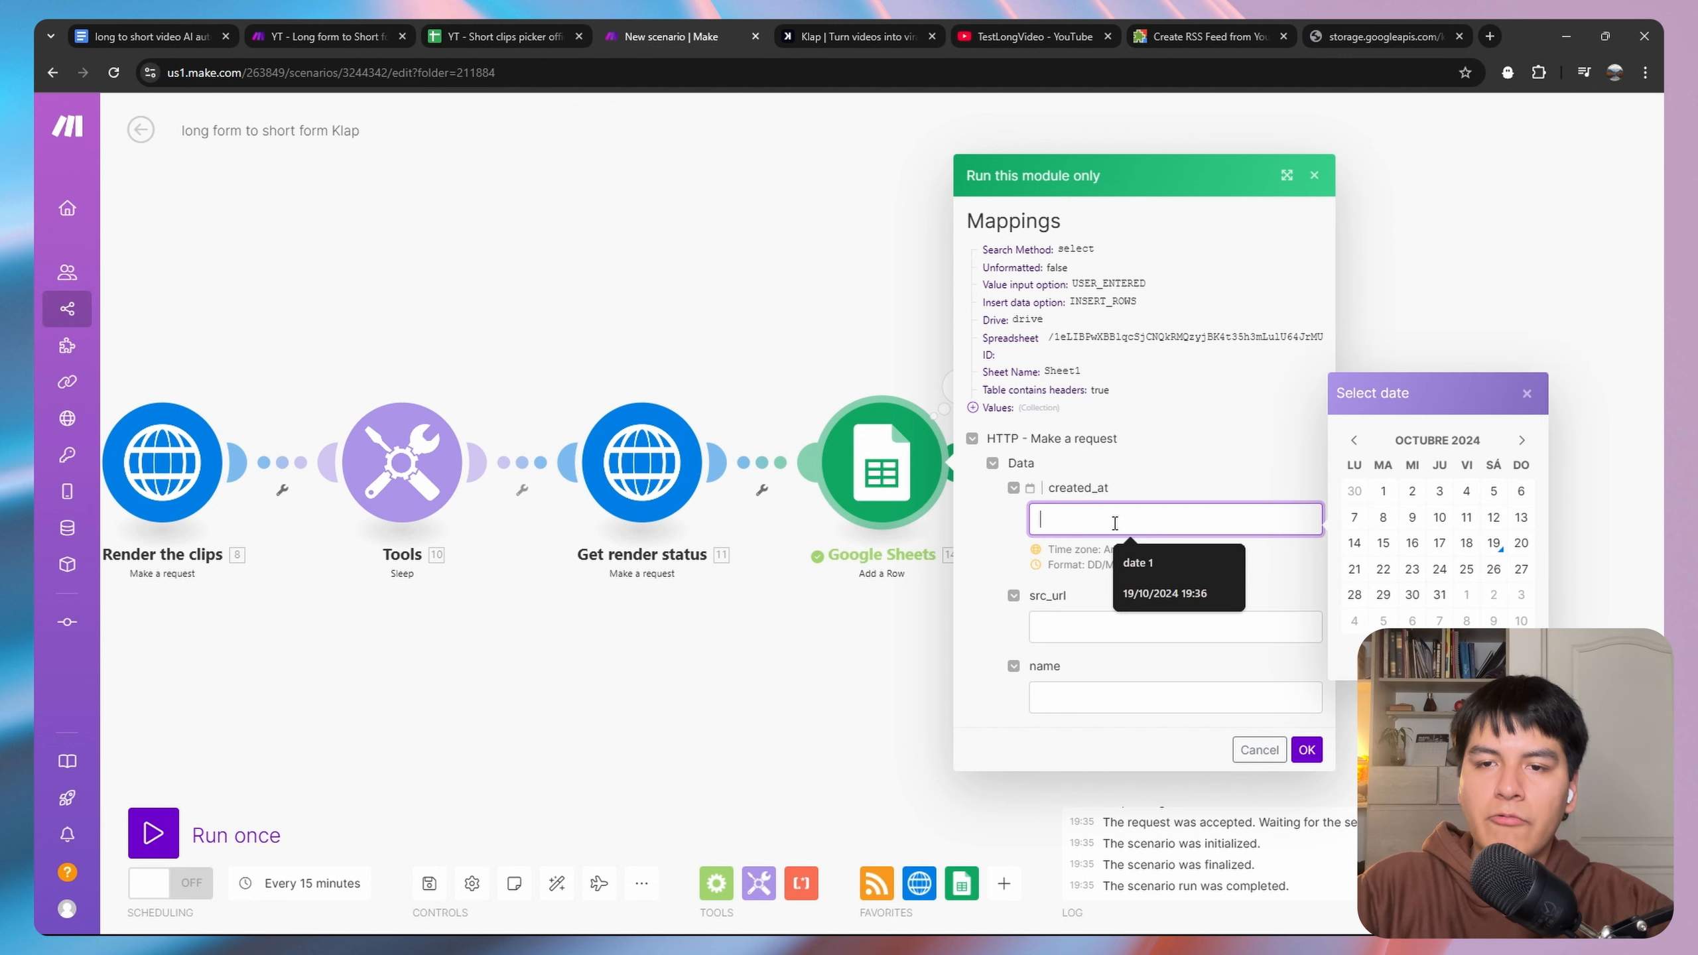
click(1494, 548)
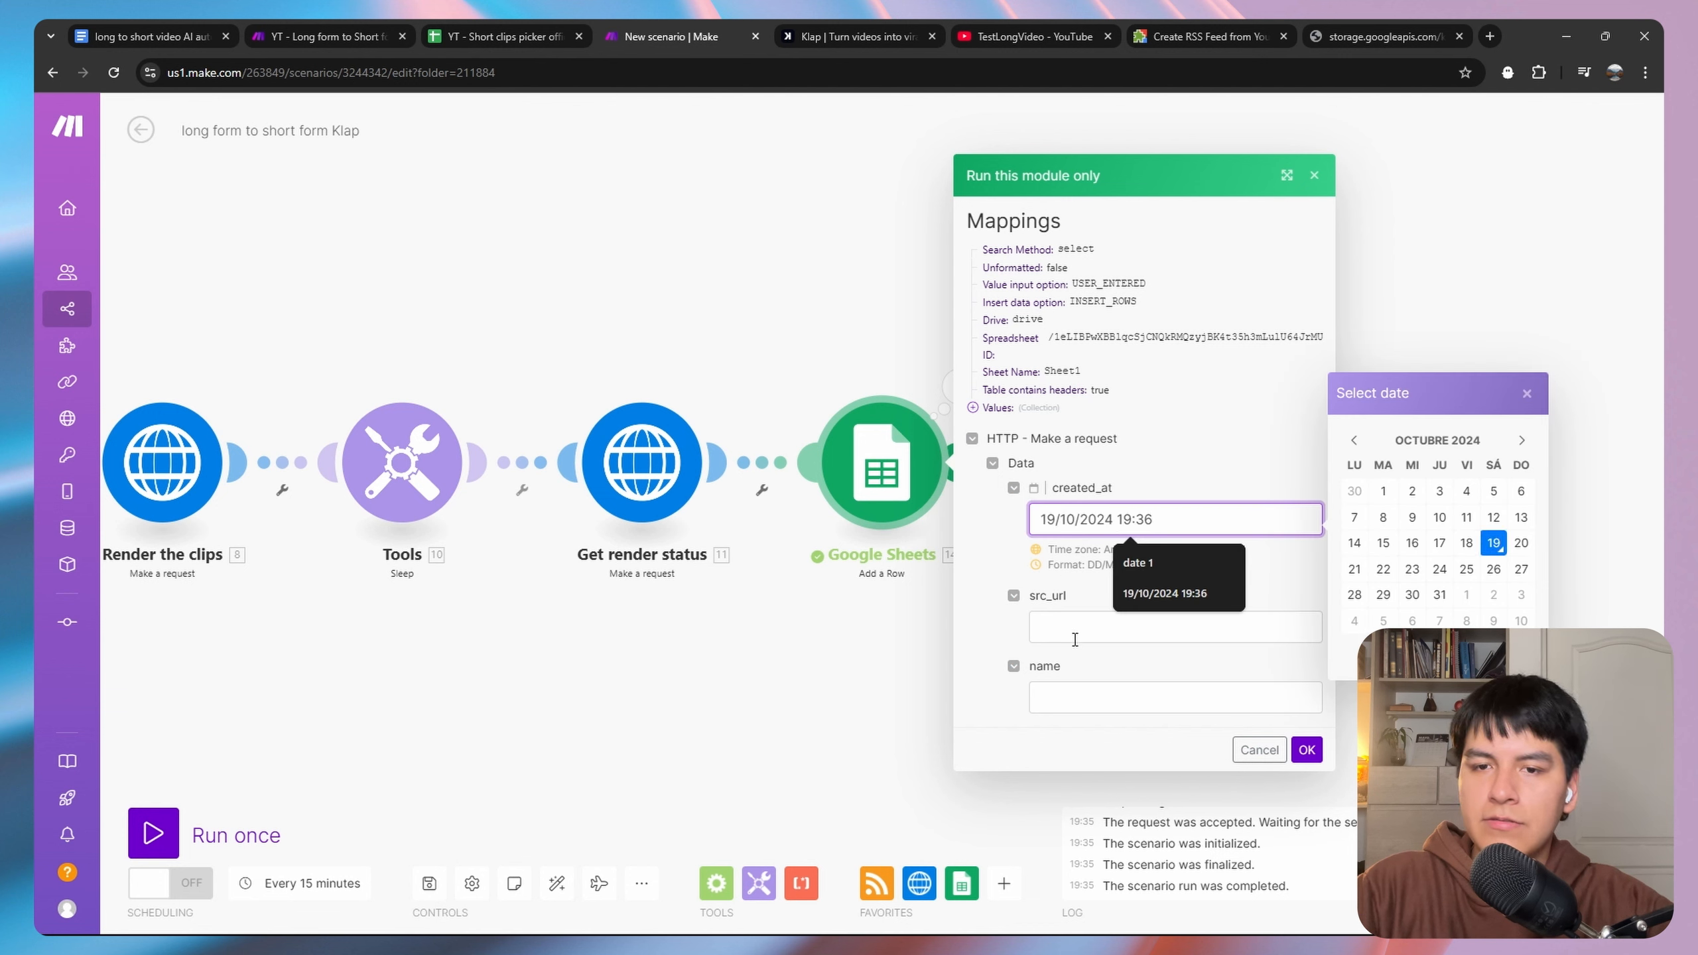
Fill the test values with "random url" as src_url and "name 1" as name, and run the module.
click(1054, 637)
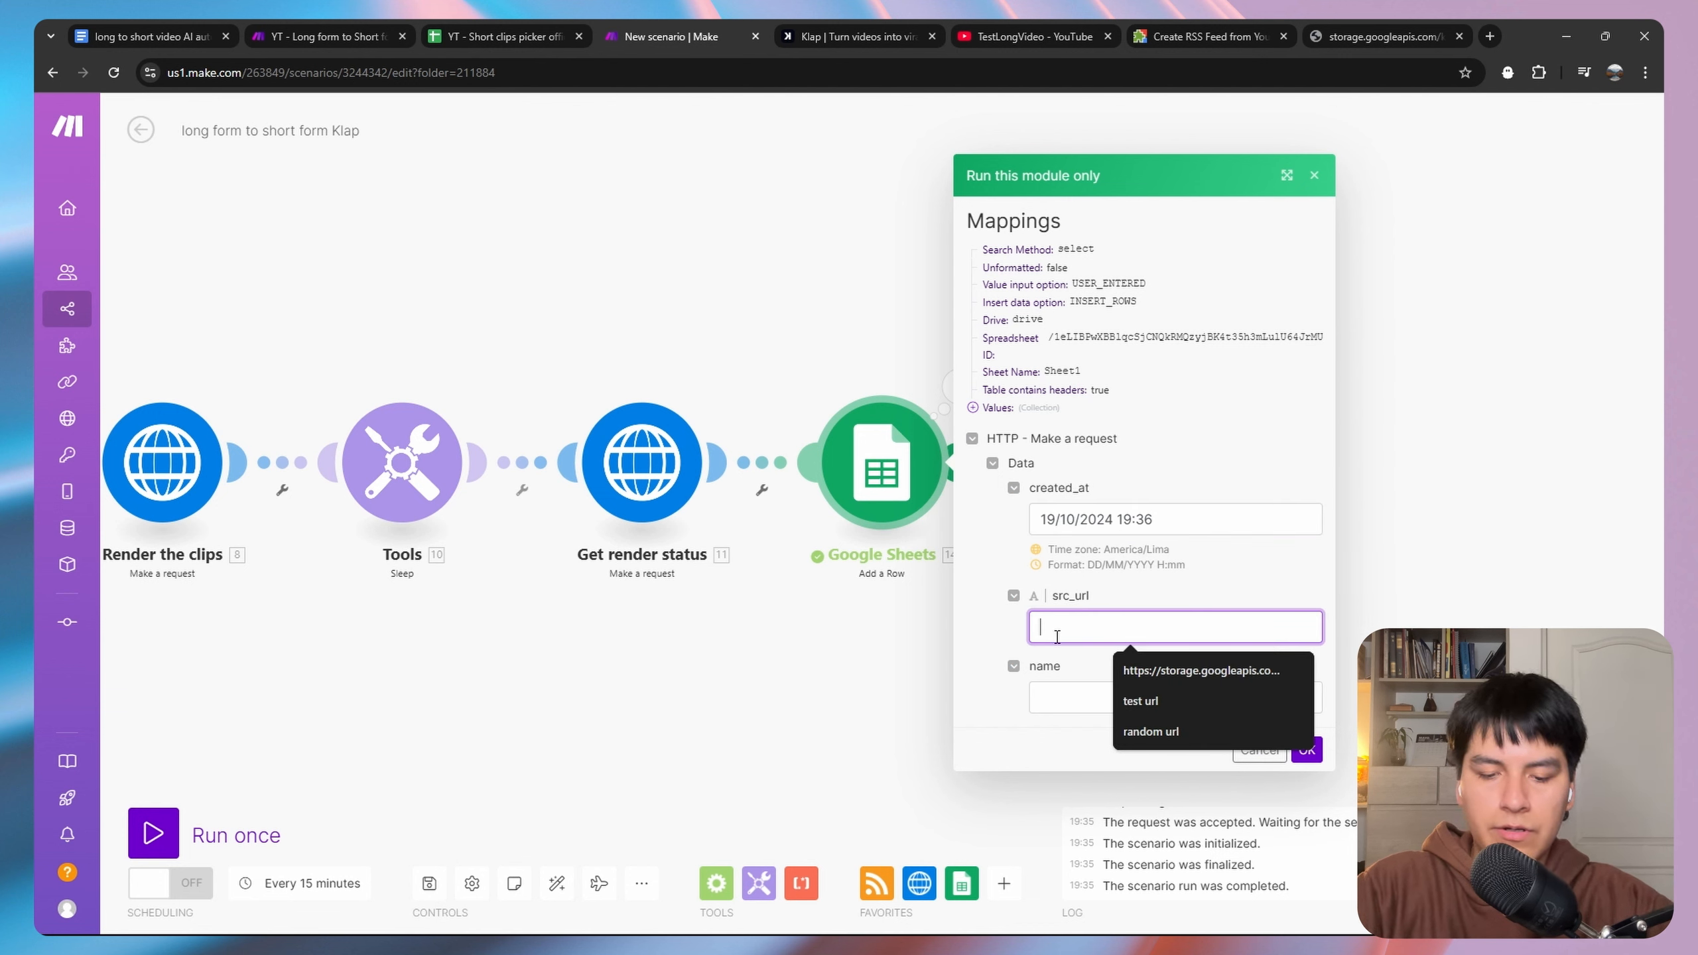
text(random uerl)
key(BackSpace)
key(BackSpace)
key(BackSpace)
text(rl)
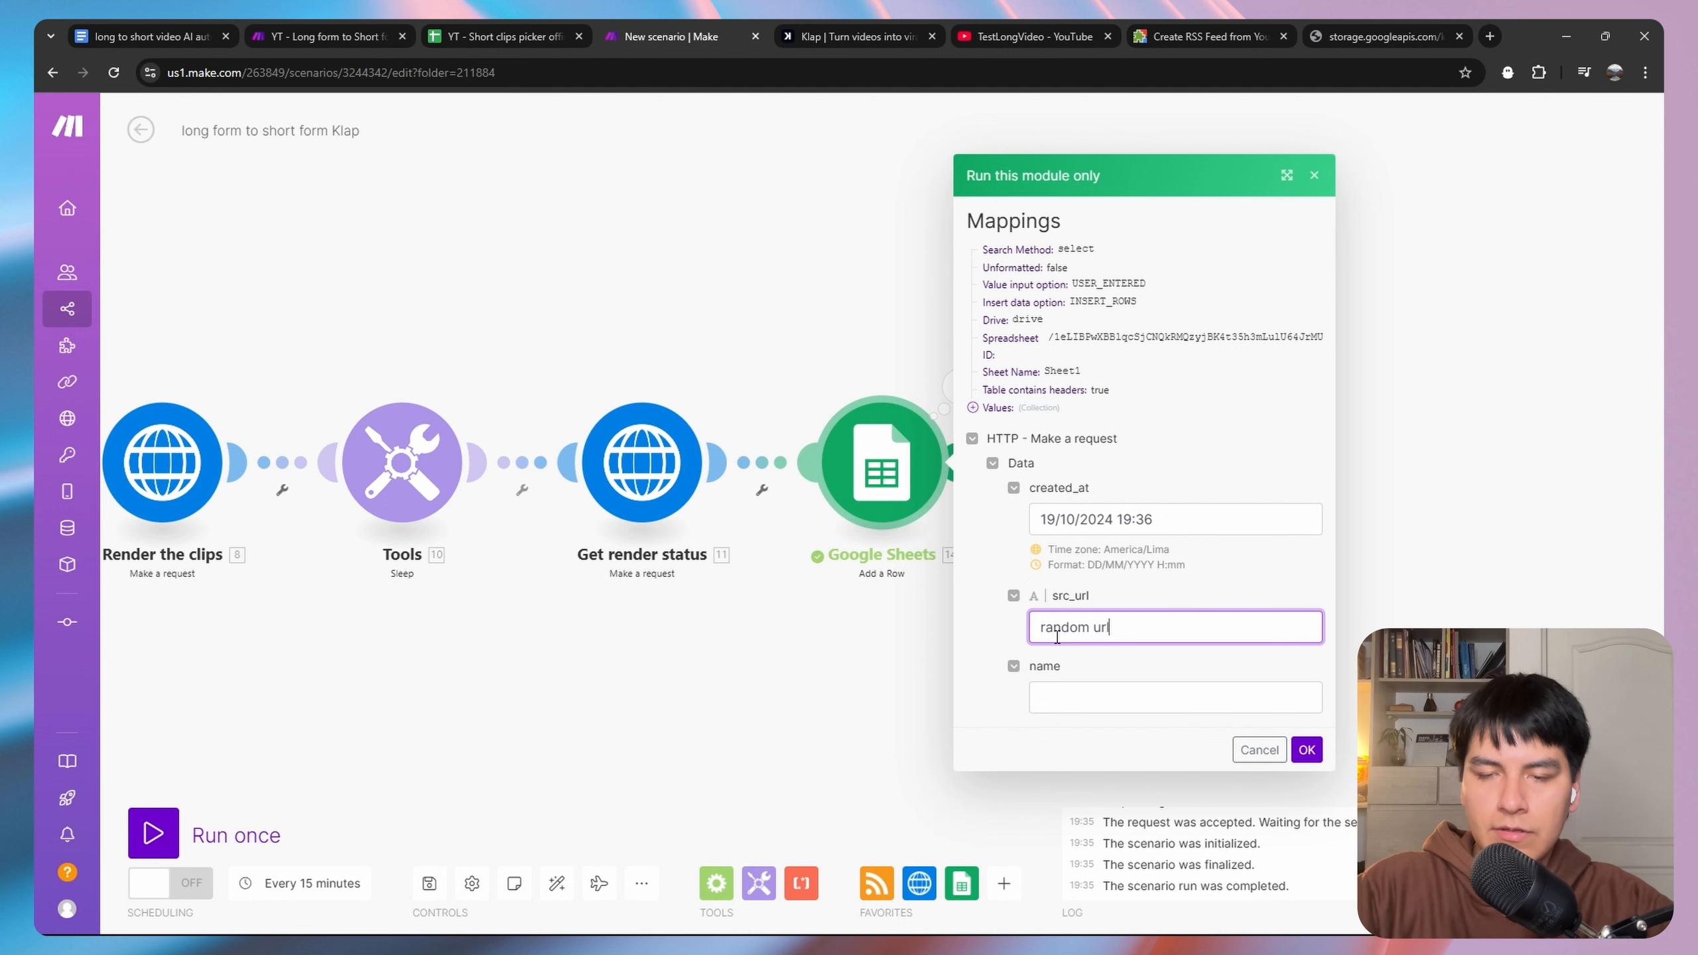
click(1128, 694)
text(name 1)
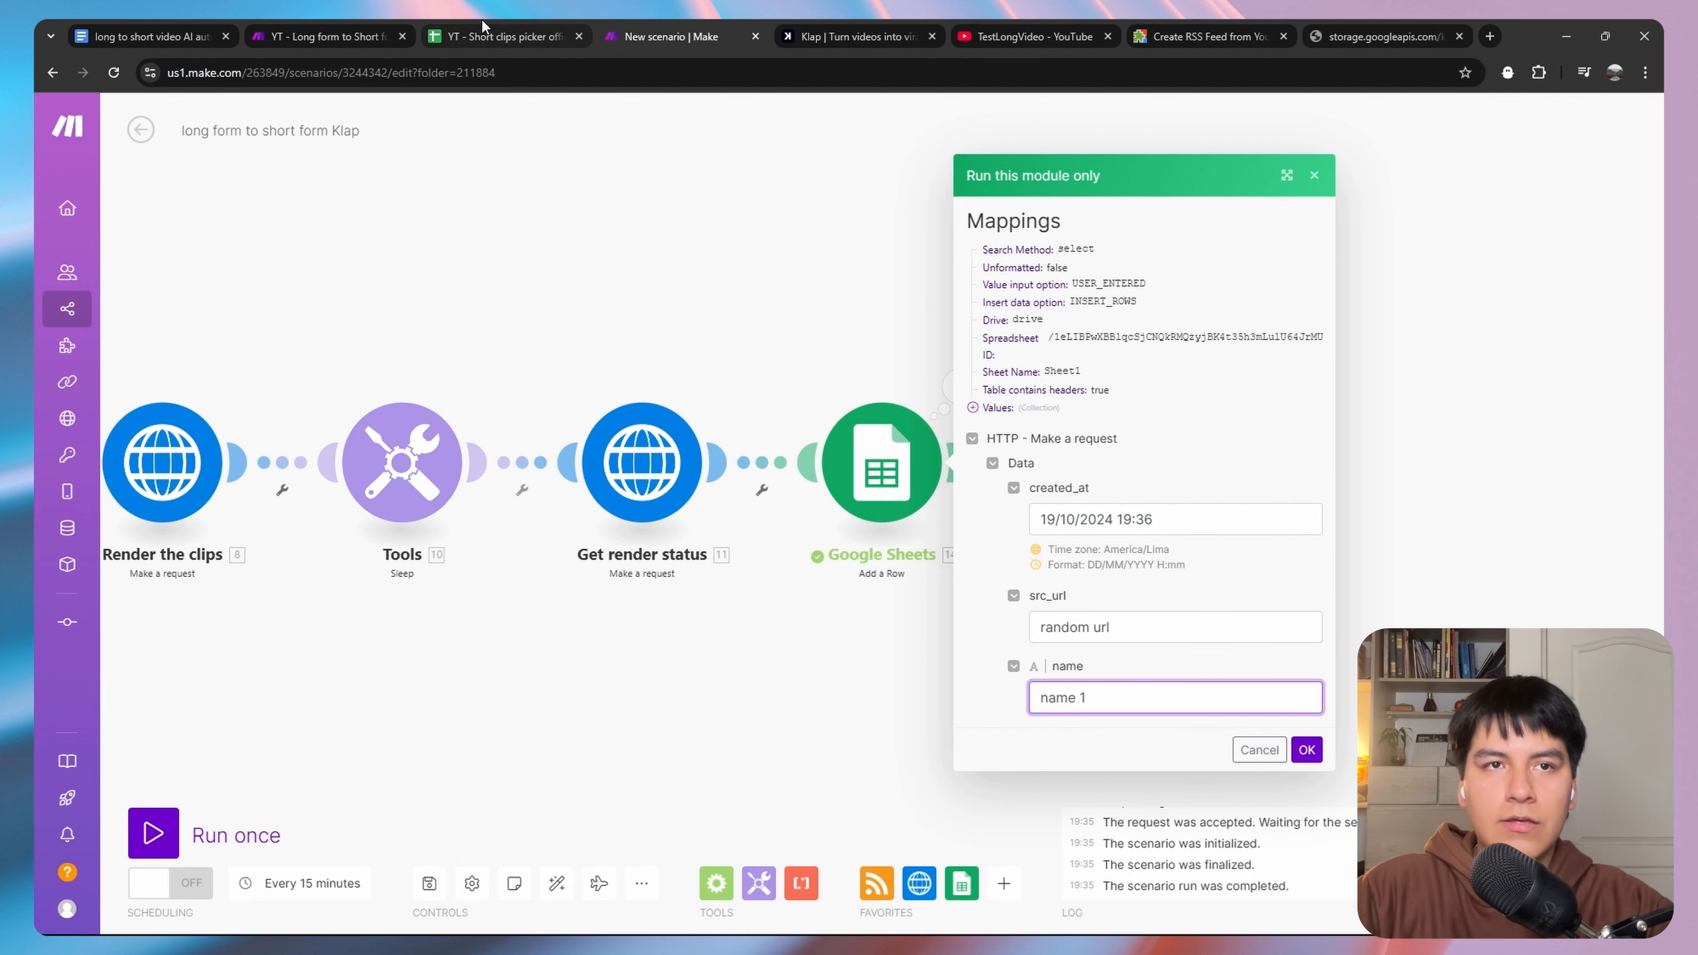
click(488, 35)
click(668, 36)
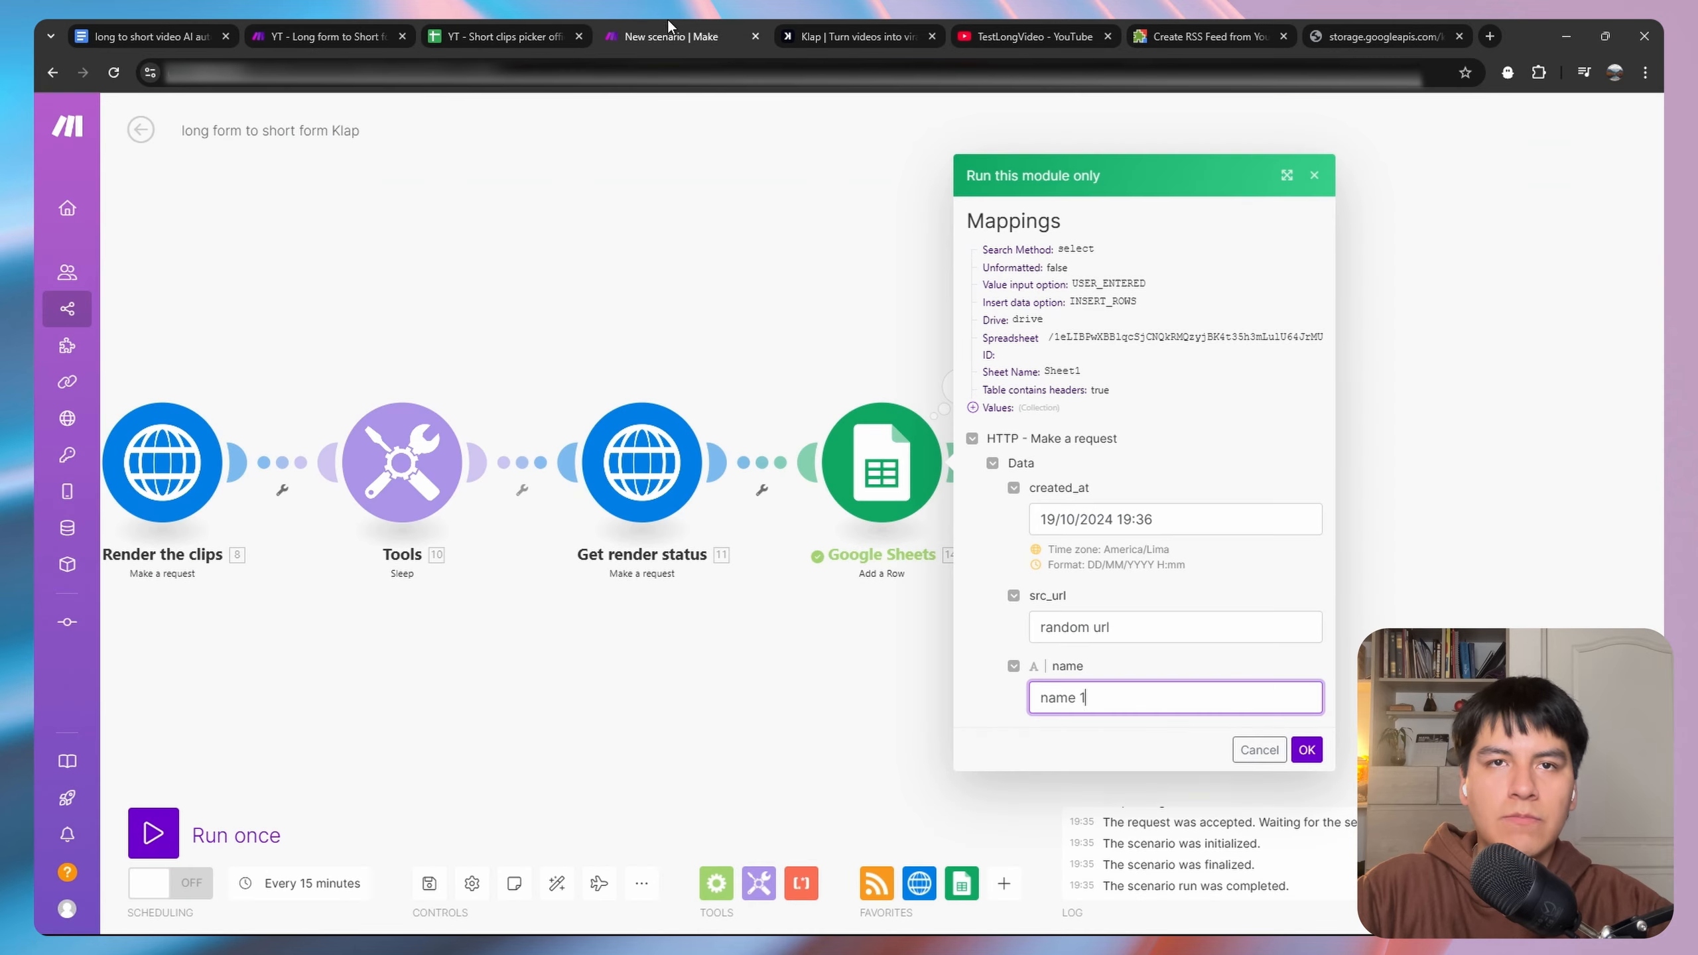
click(1314, 752)
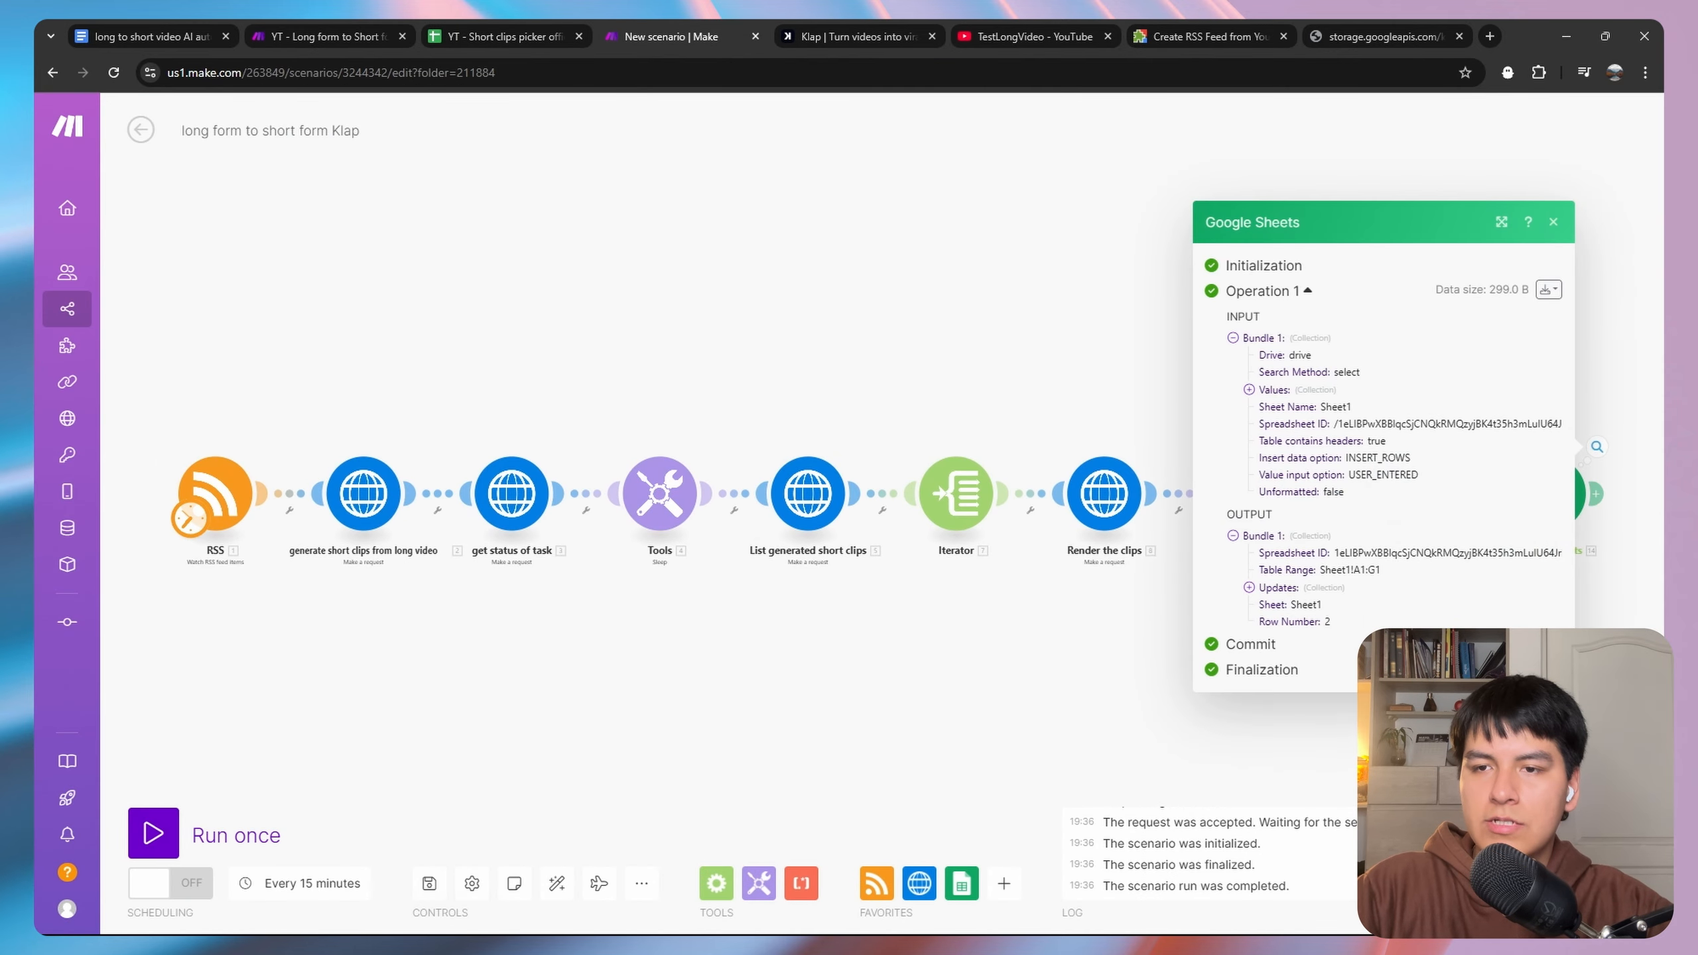
Switch to the "YT - Short clips picker official" spreadsheet, review the test row and enter Y in its Post? (Y) column.
click(528, 26)
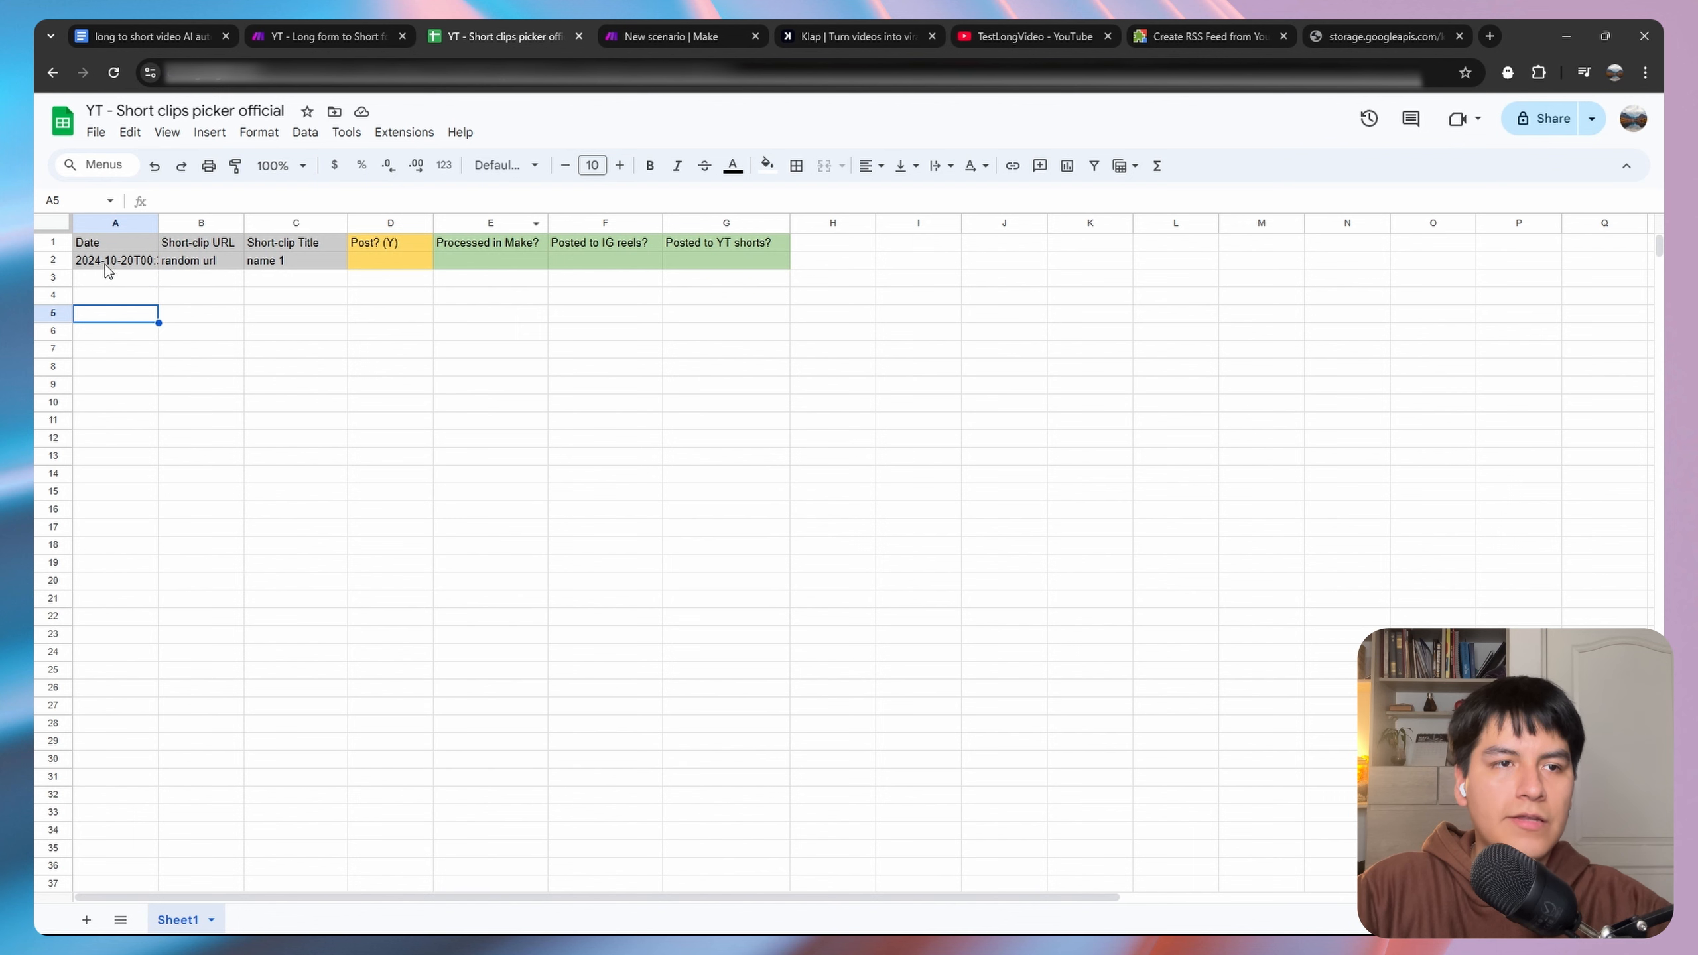
click(94, 265)
click(190, 267)
click(269, 268)
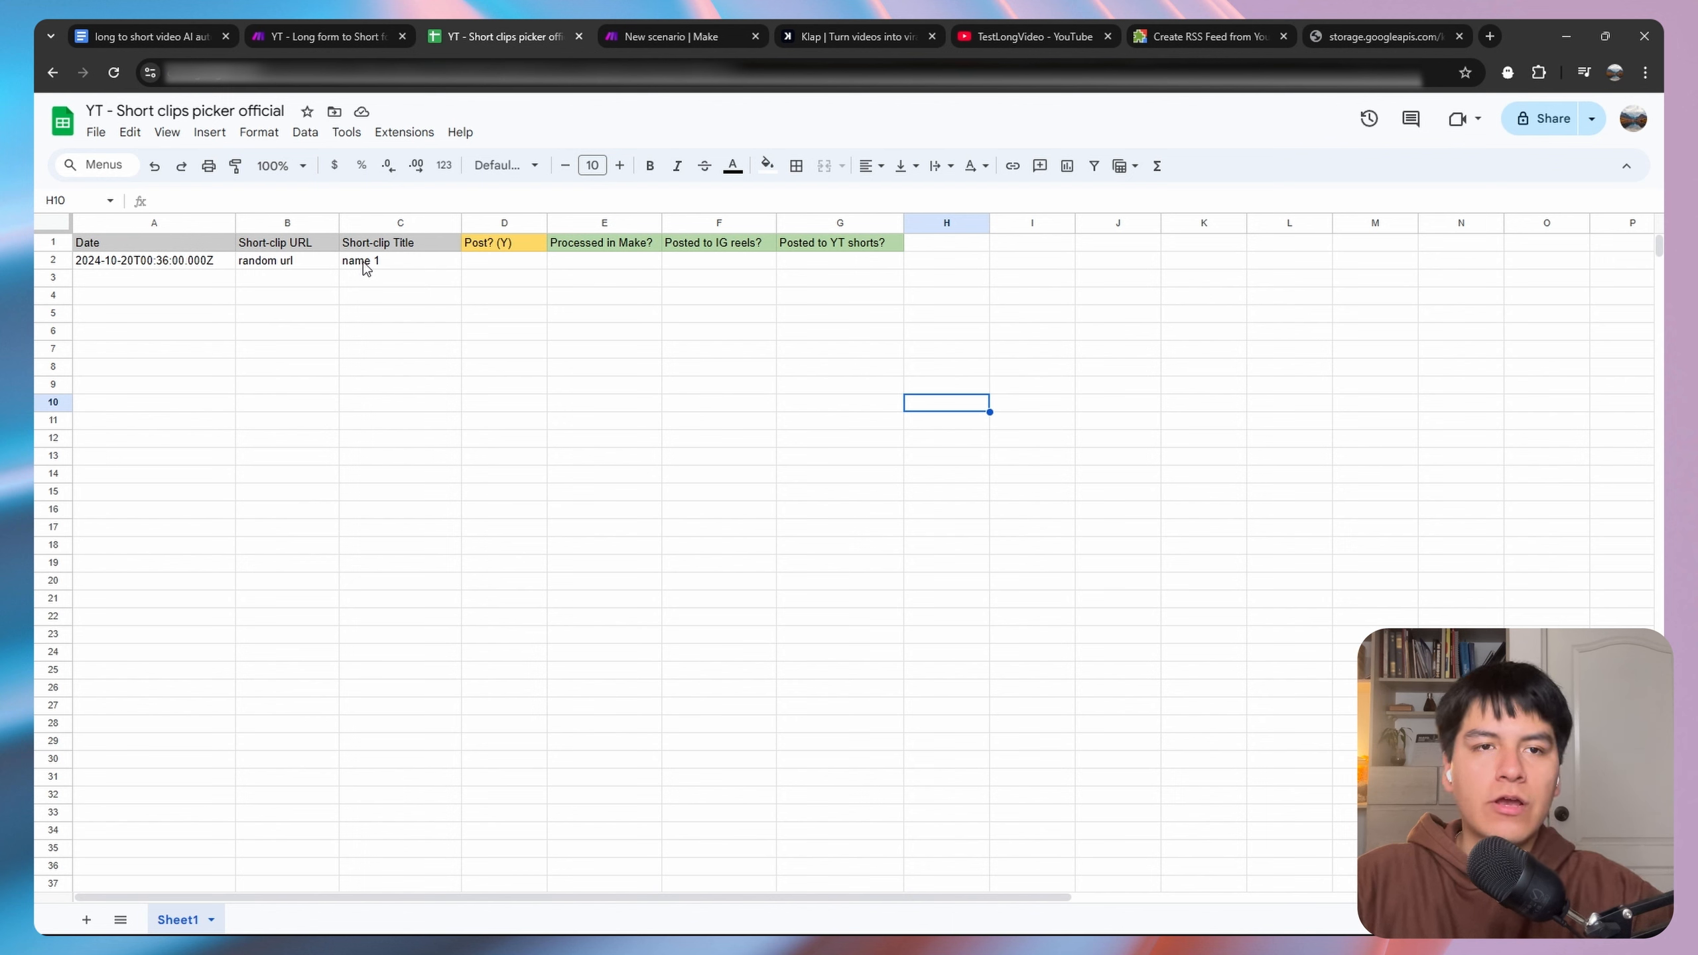
click(466, 314)
click(484, 260)
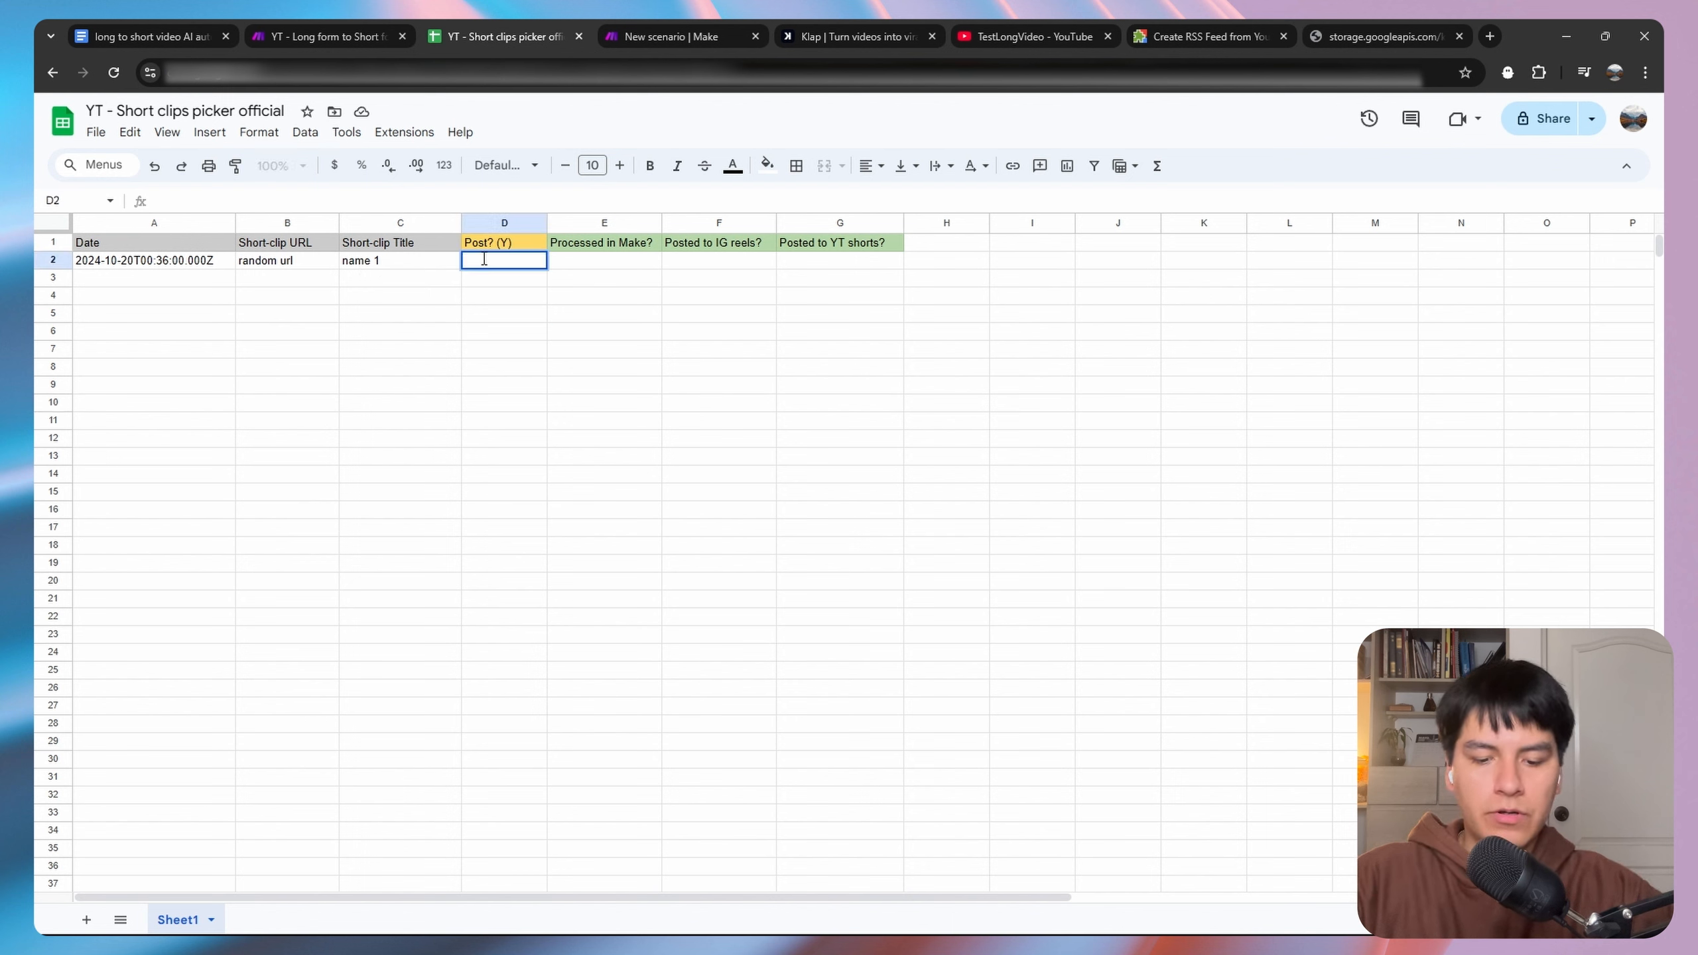
text(Y)
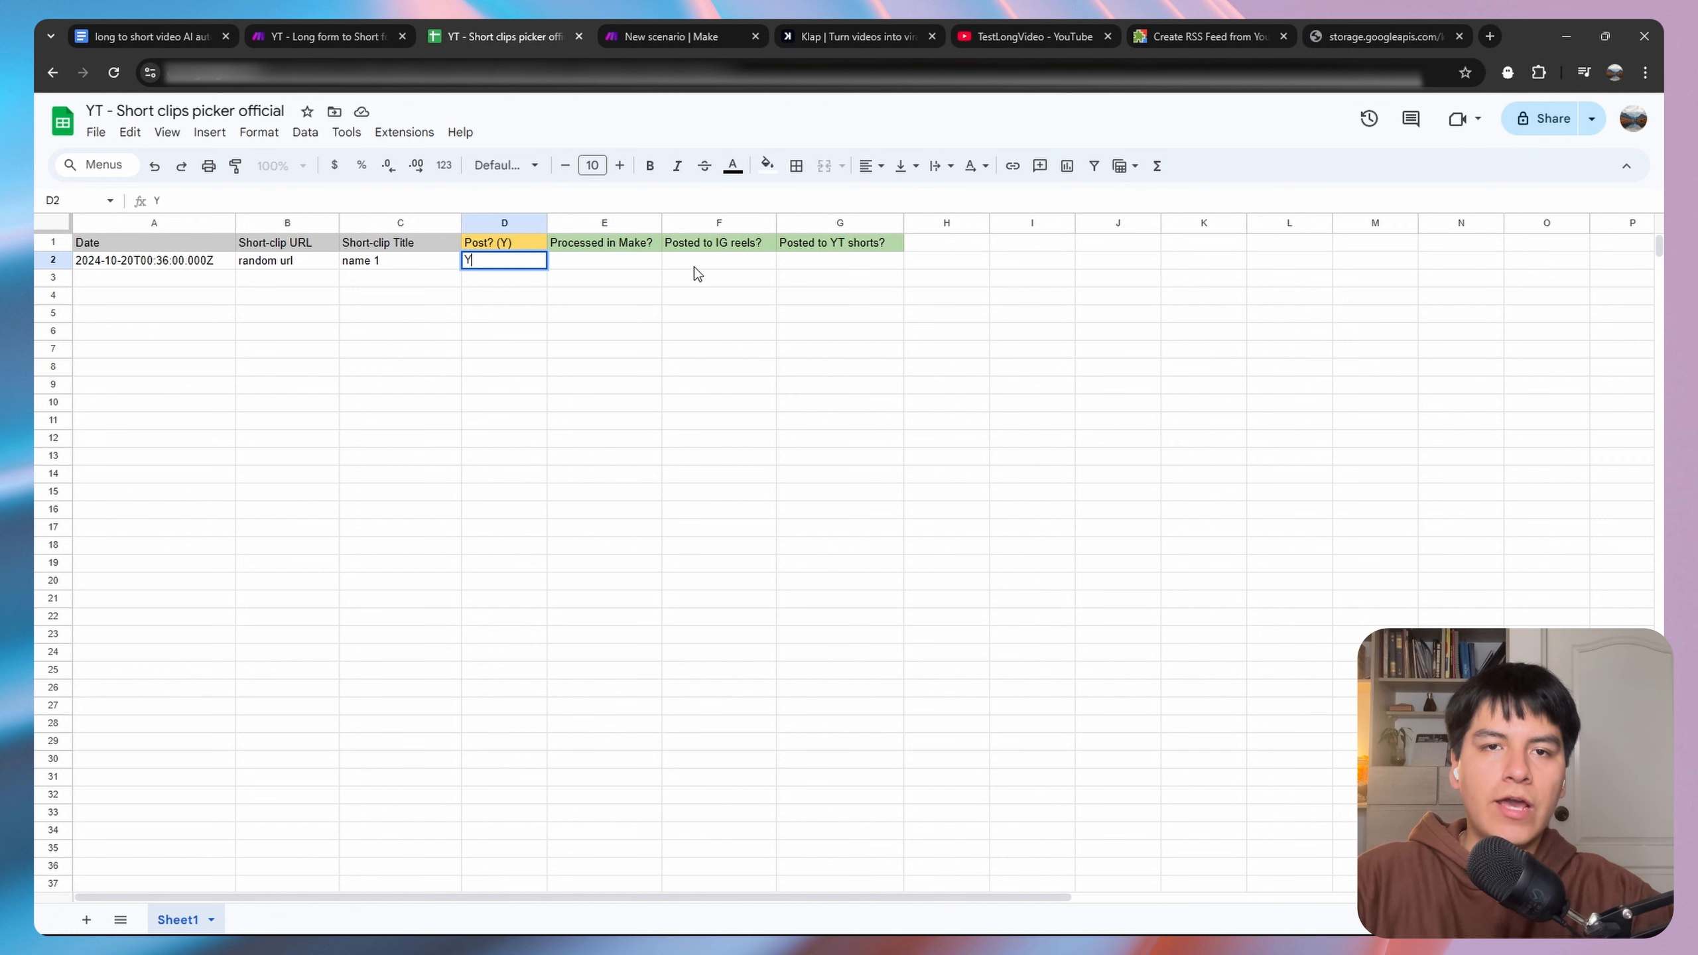
click(698, 265)
click(836, 262)
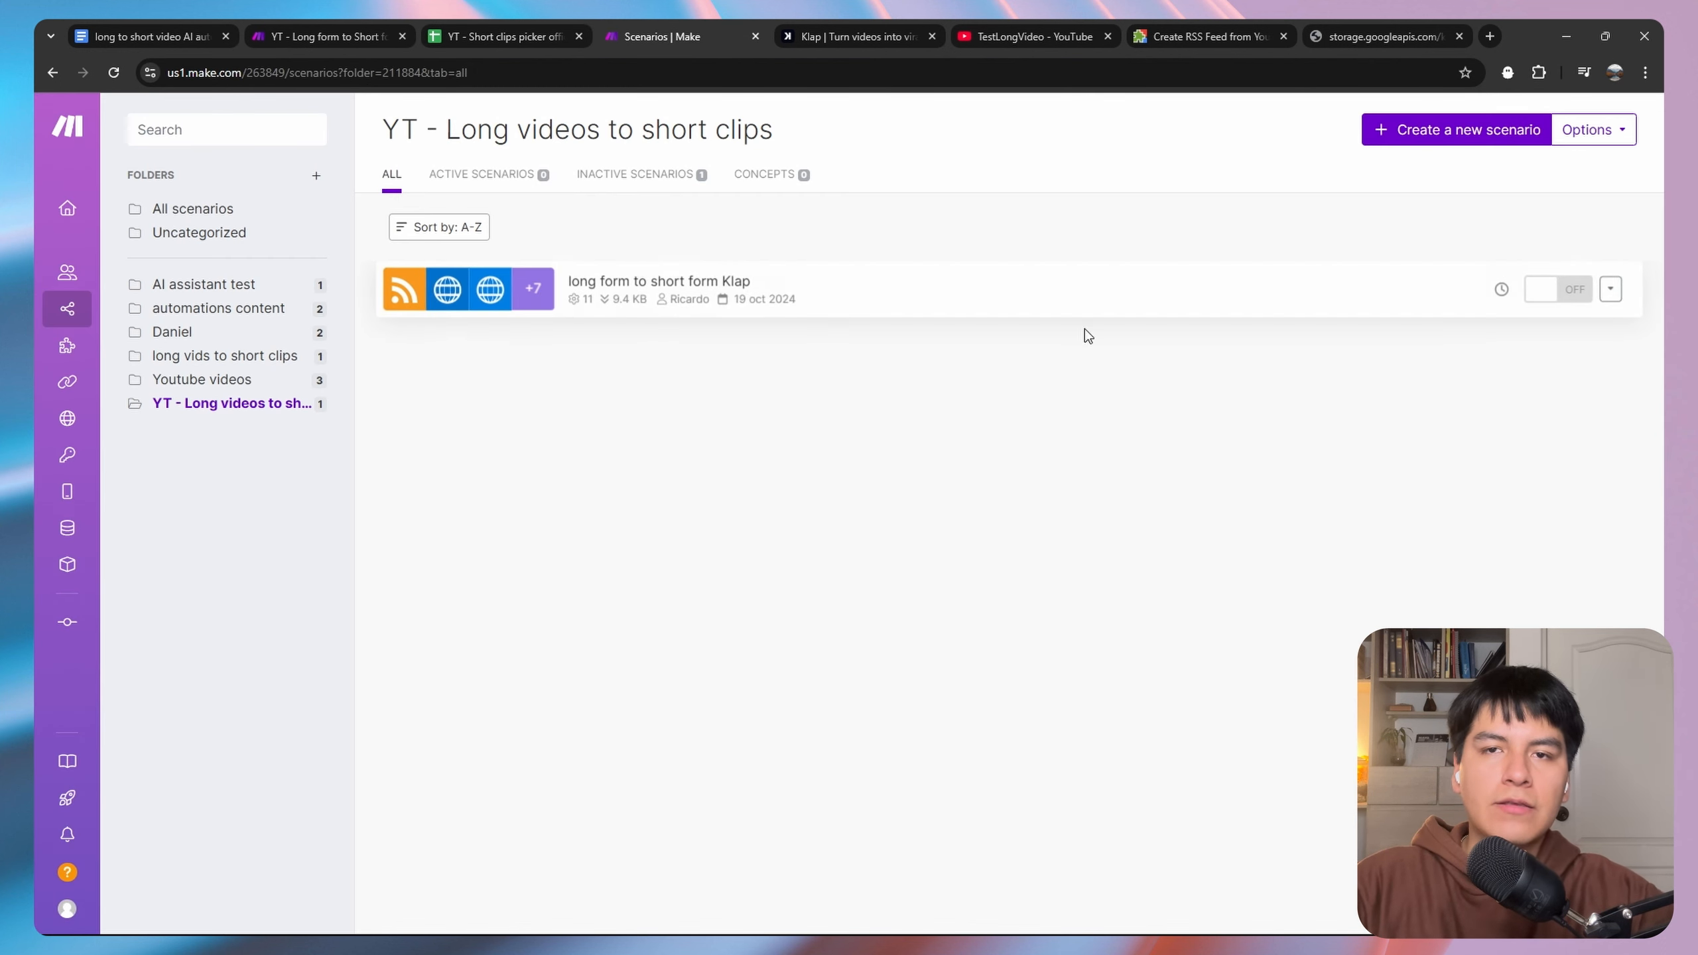
Create a new scenario in the YT - Long videos to short clips folder with a Google Sheets Watch Changes trigger.
click(1432, 129)
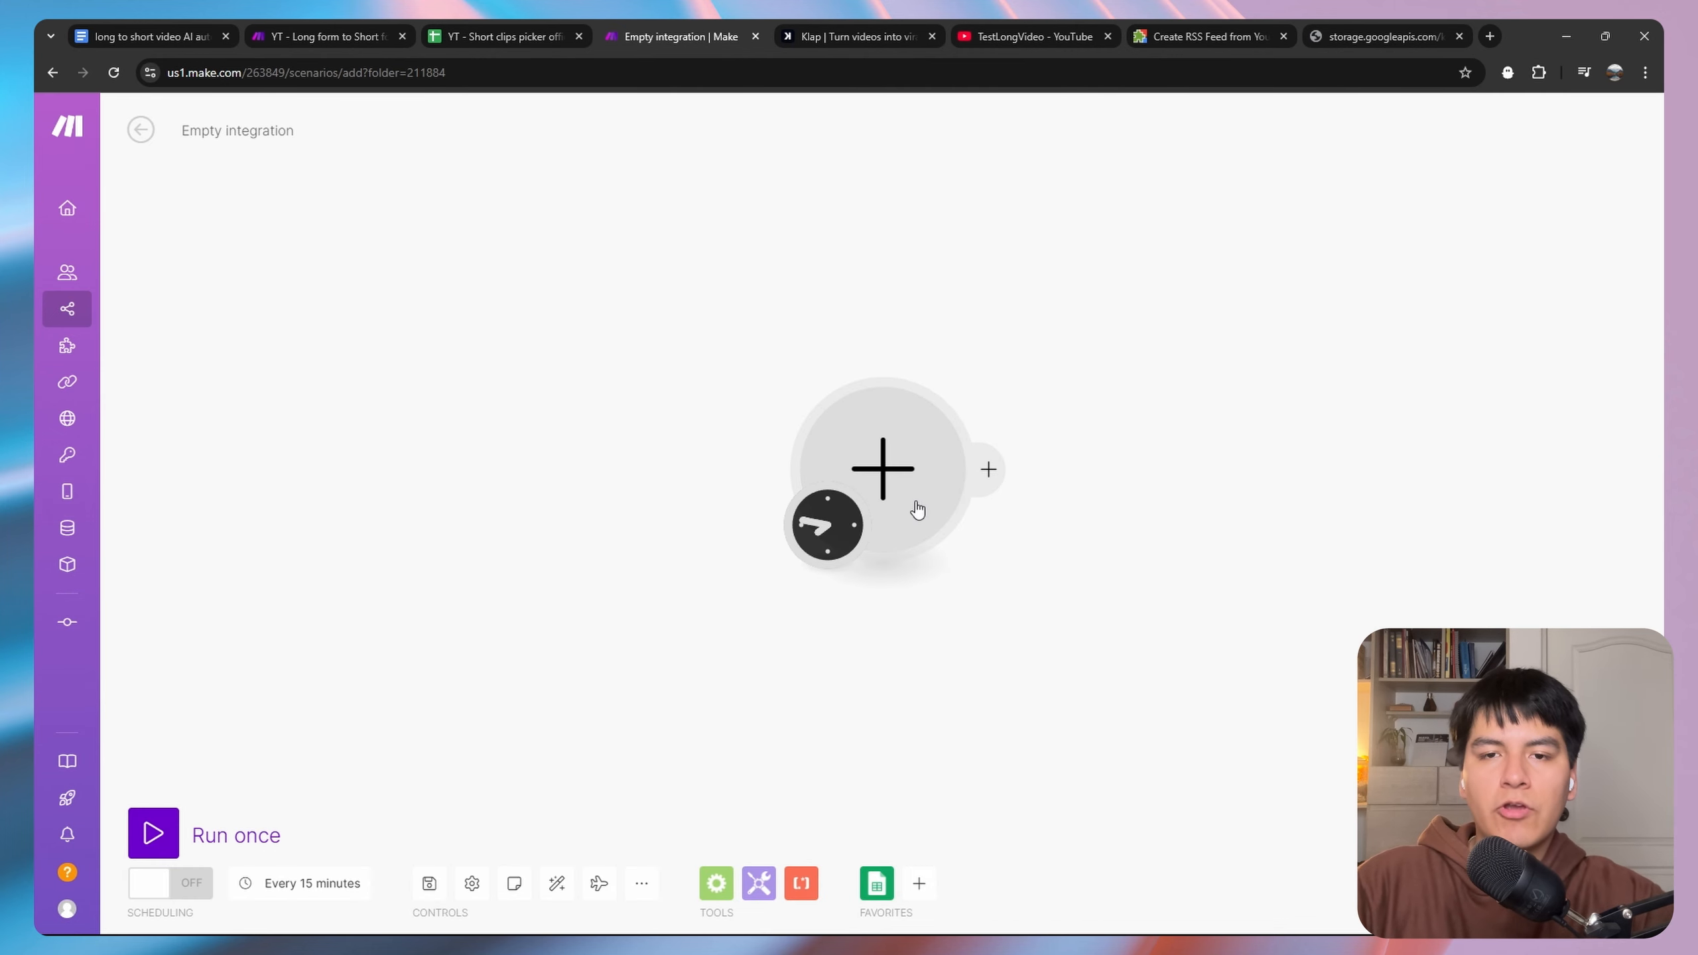
click(526, 21)
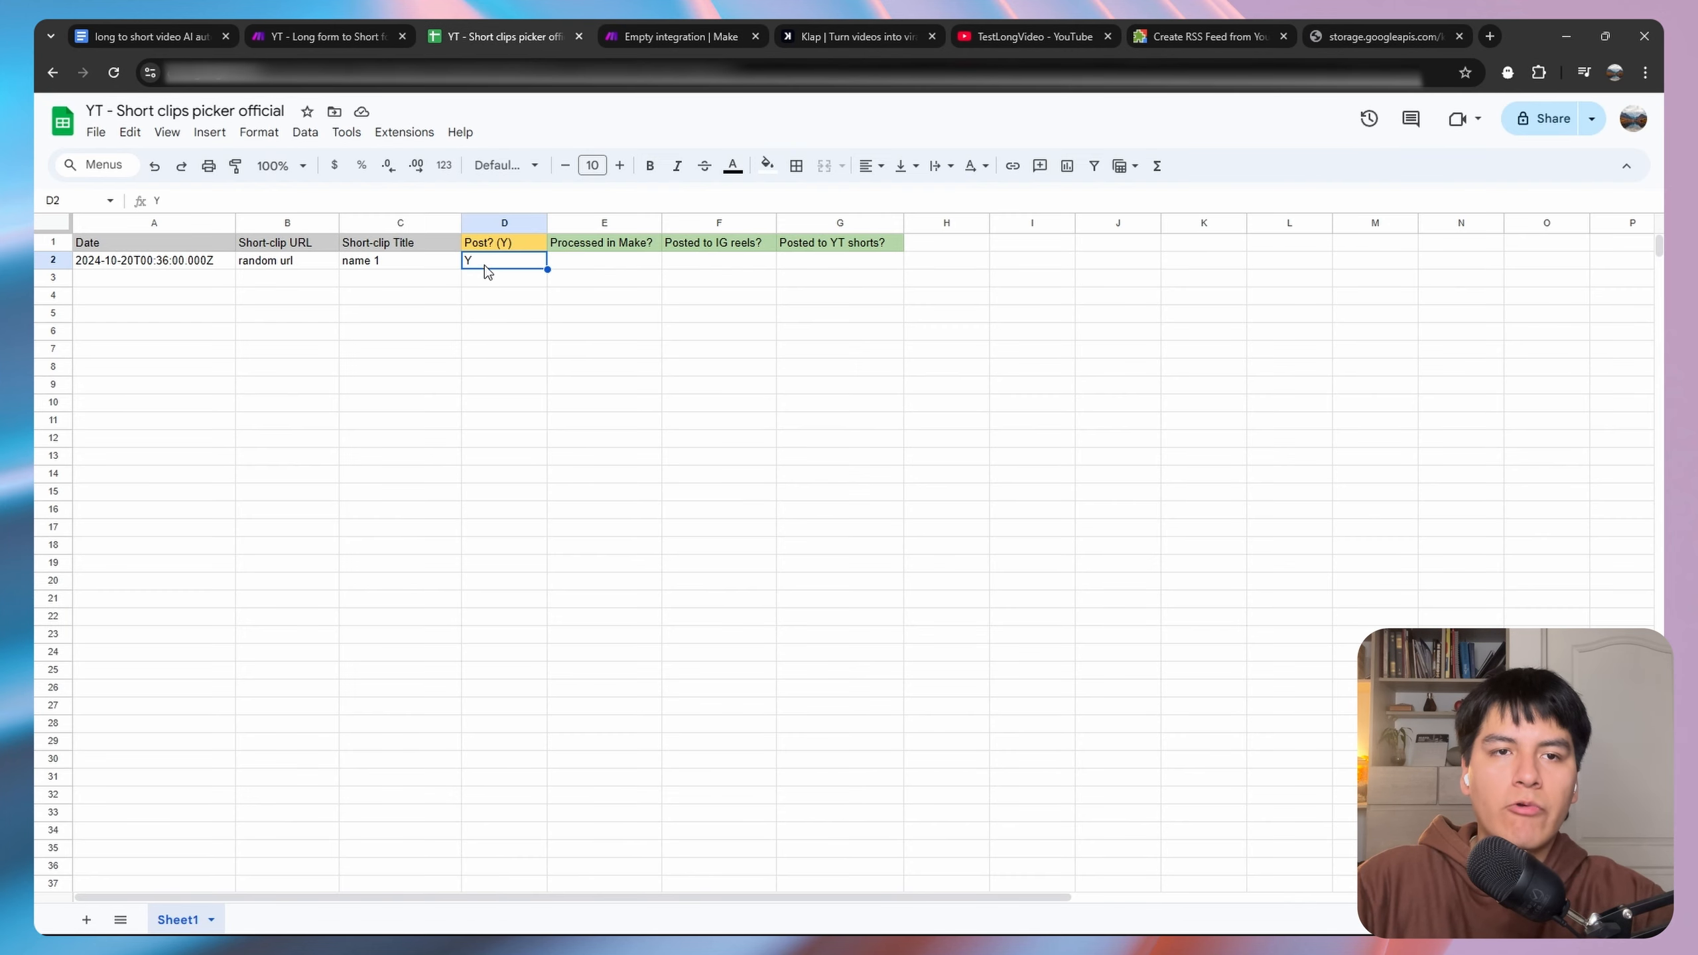
click(680, 37)
click(895, 480)
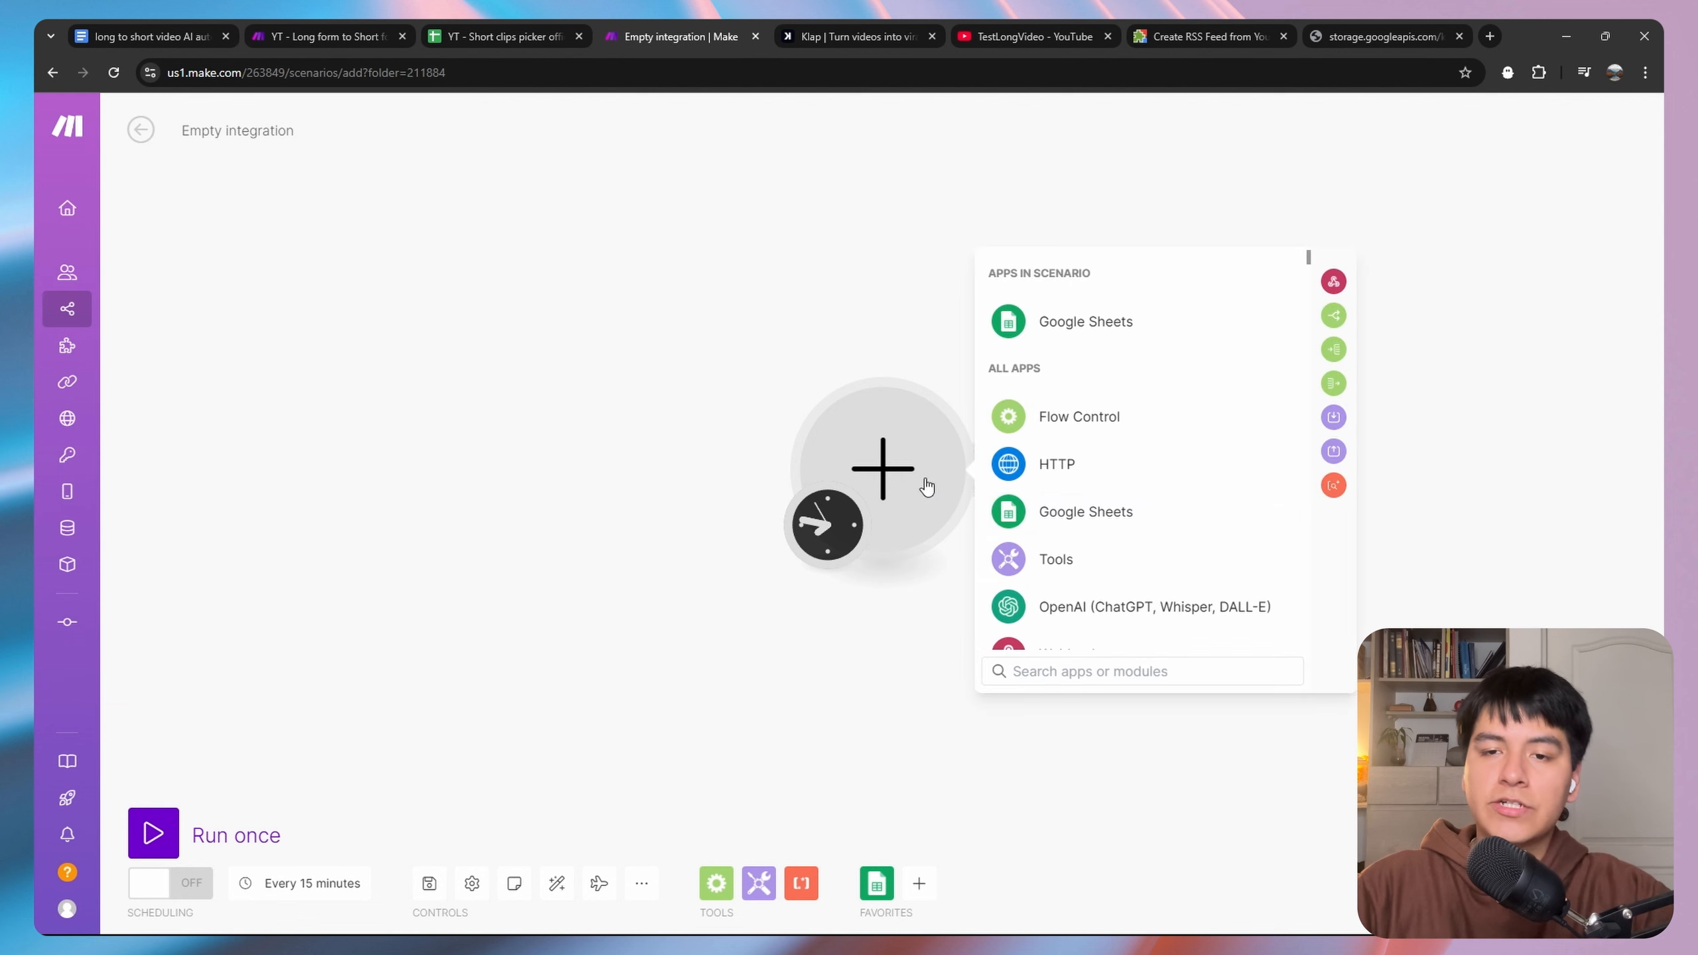
text(google)
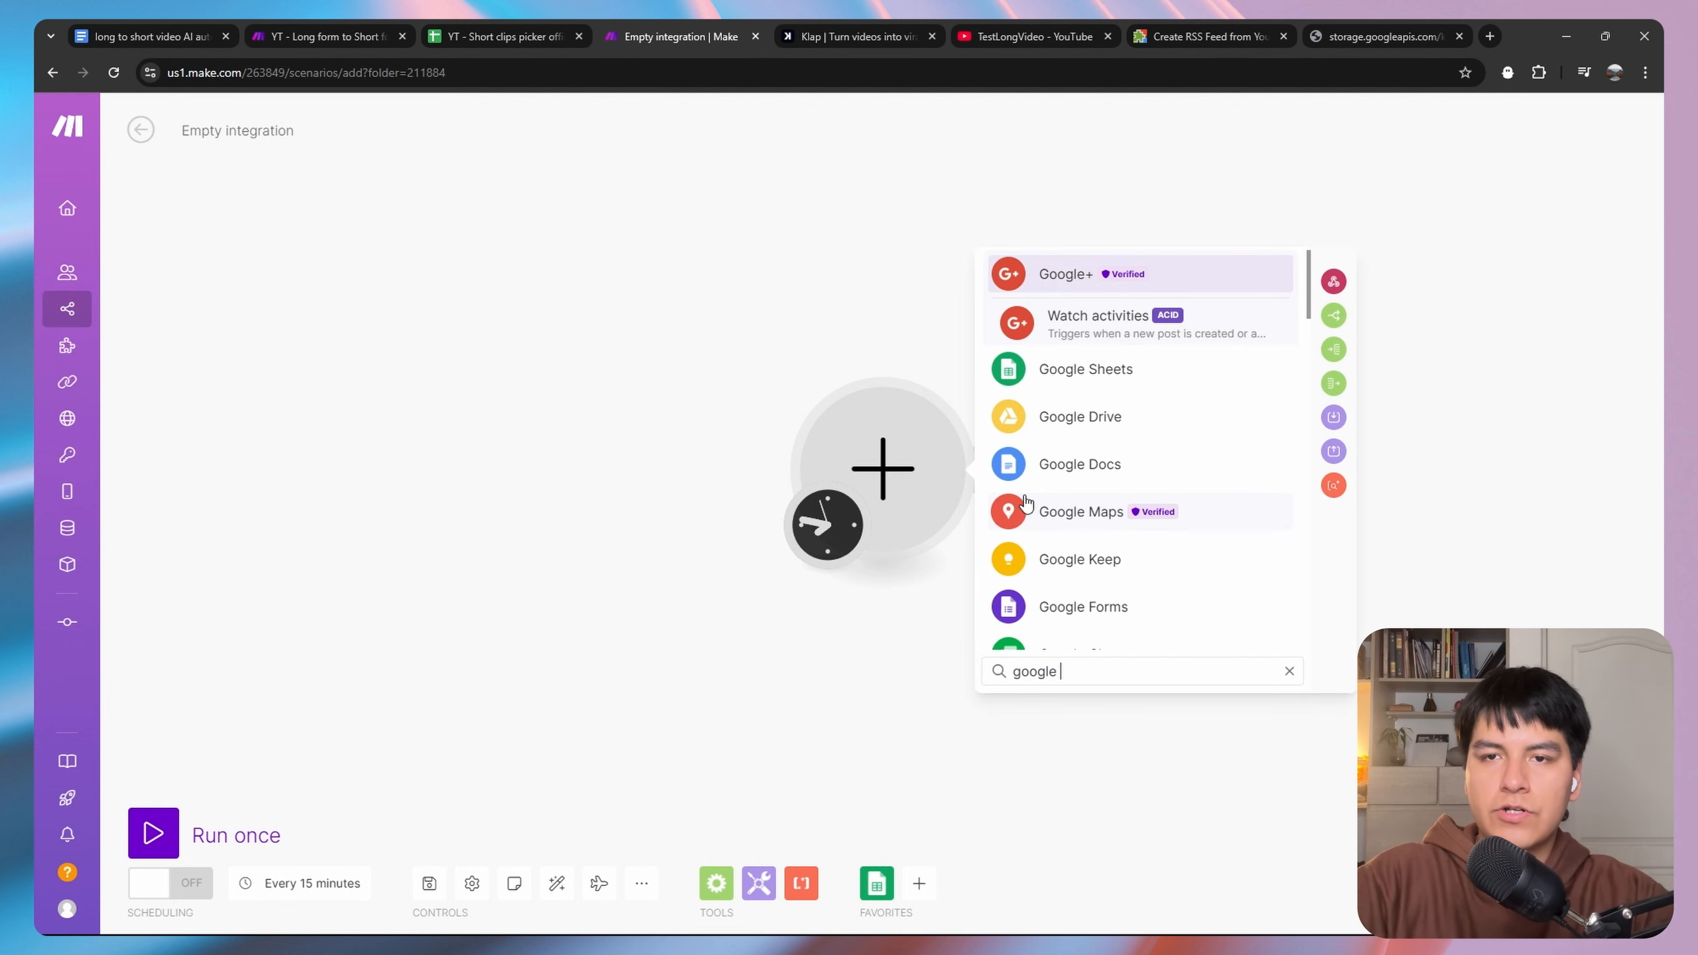
click(1074, 372)
scroll(1100, 468, down, 5)
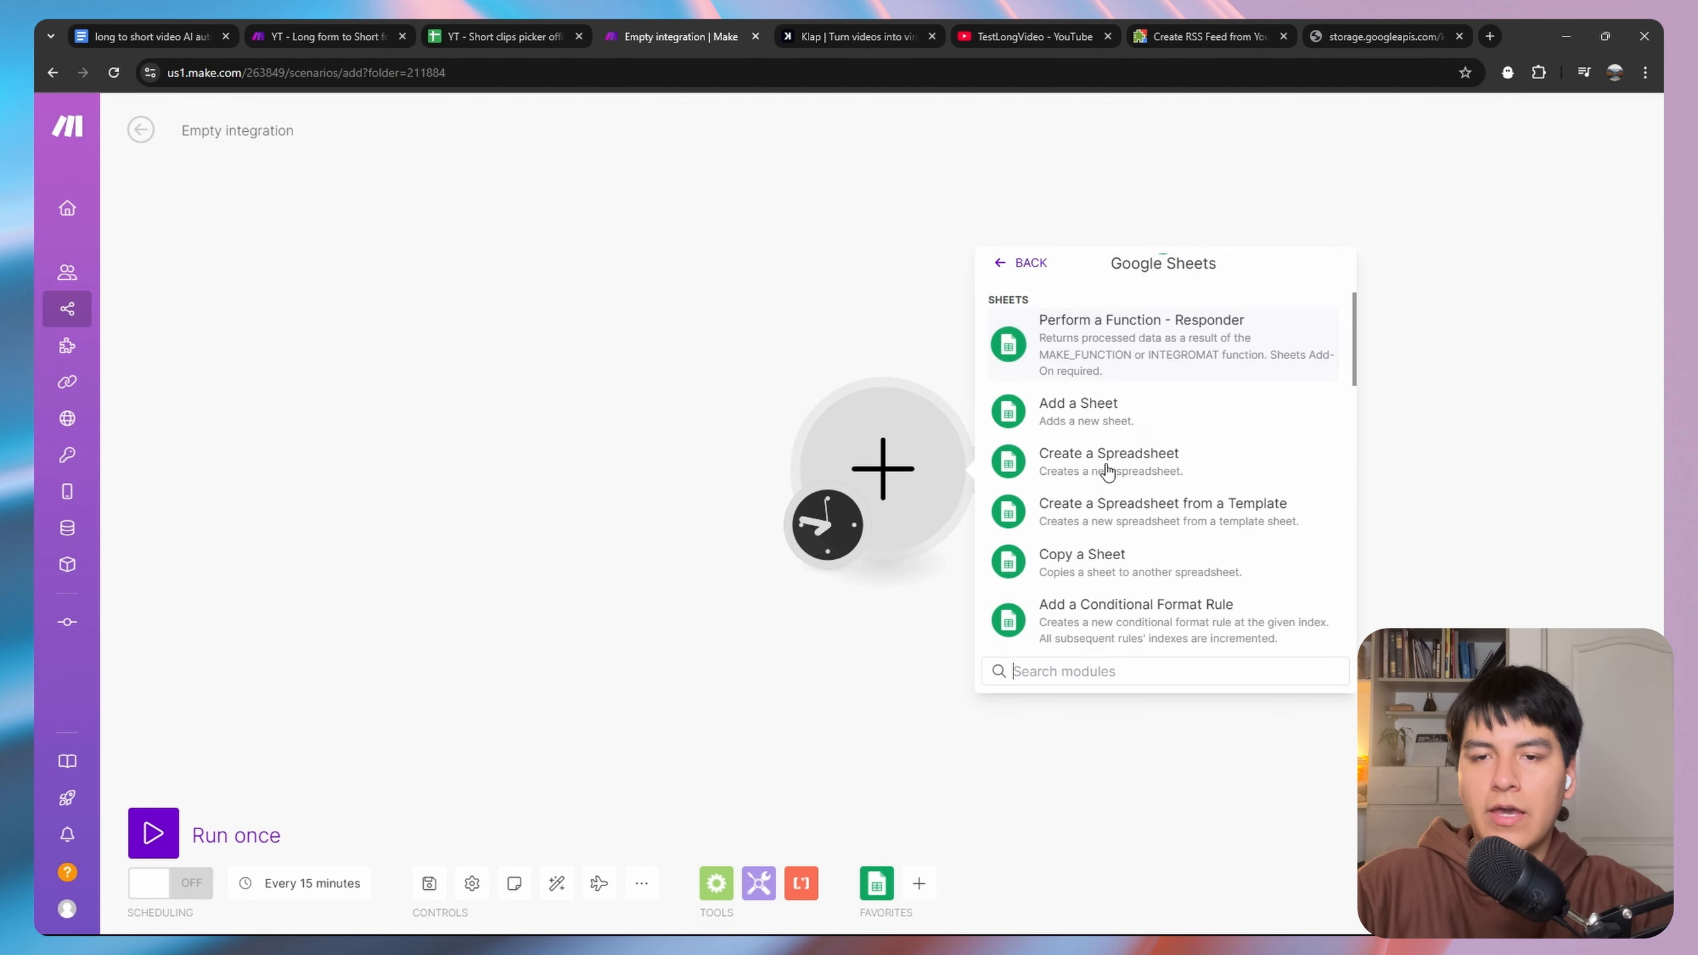
scroll(1107, 471, down, 3)
scroll(1107, 472, down, 8)
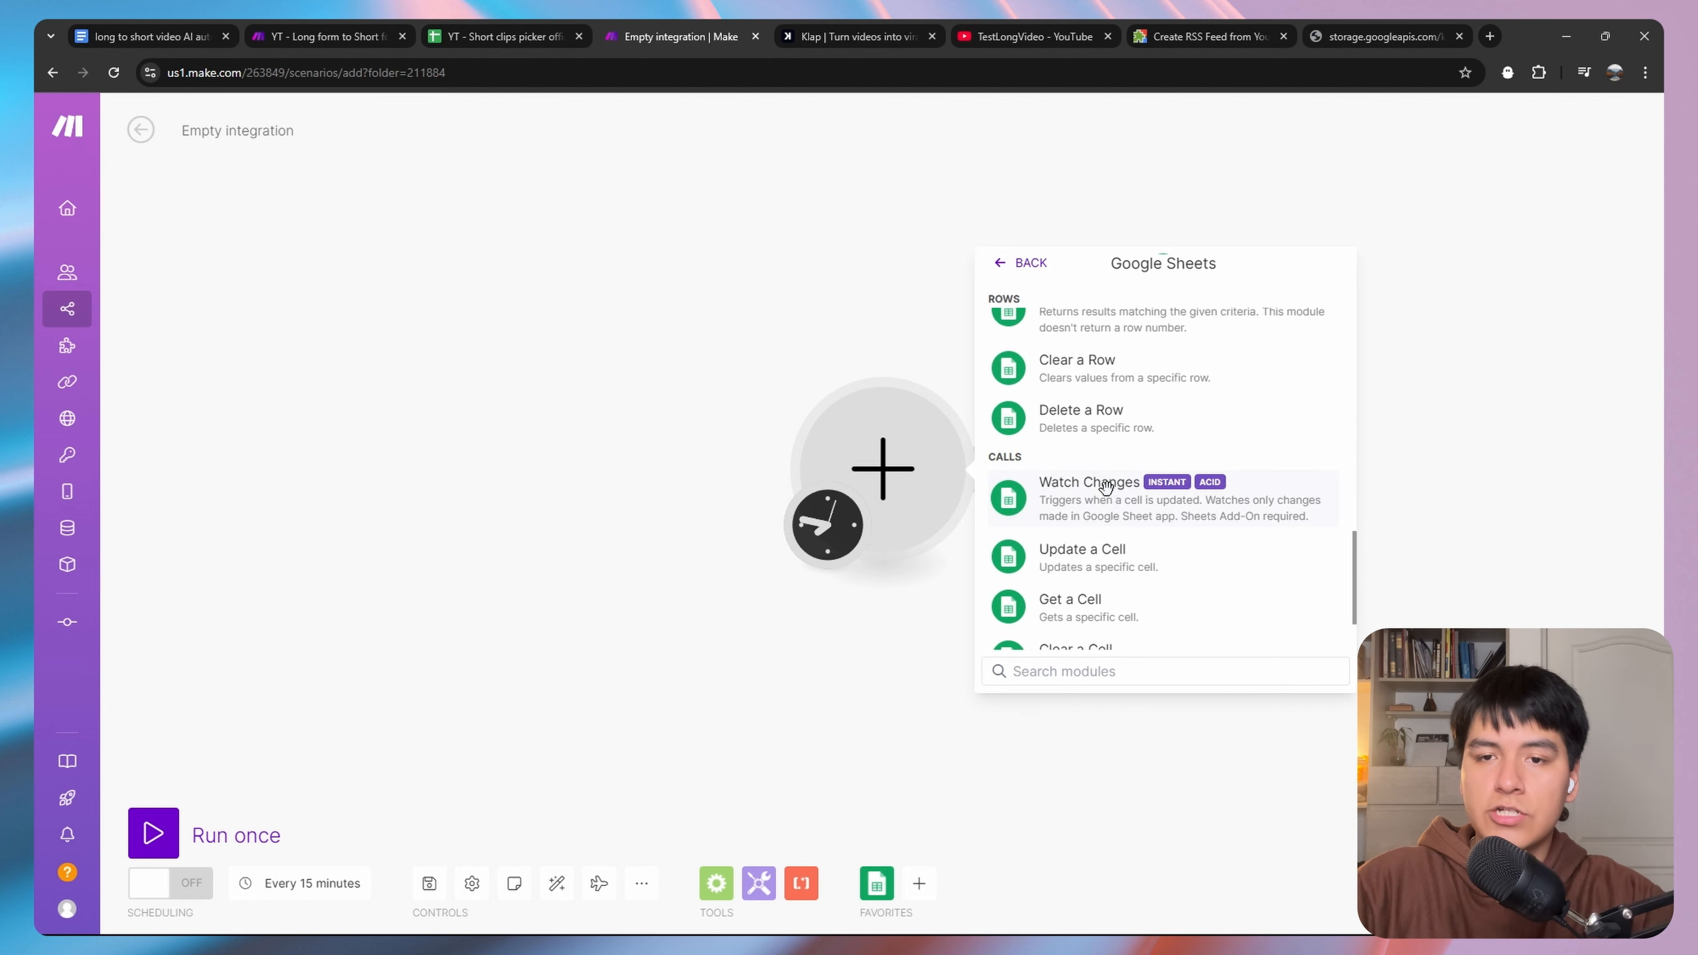
click(1119, 492)
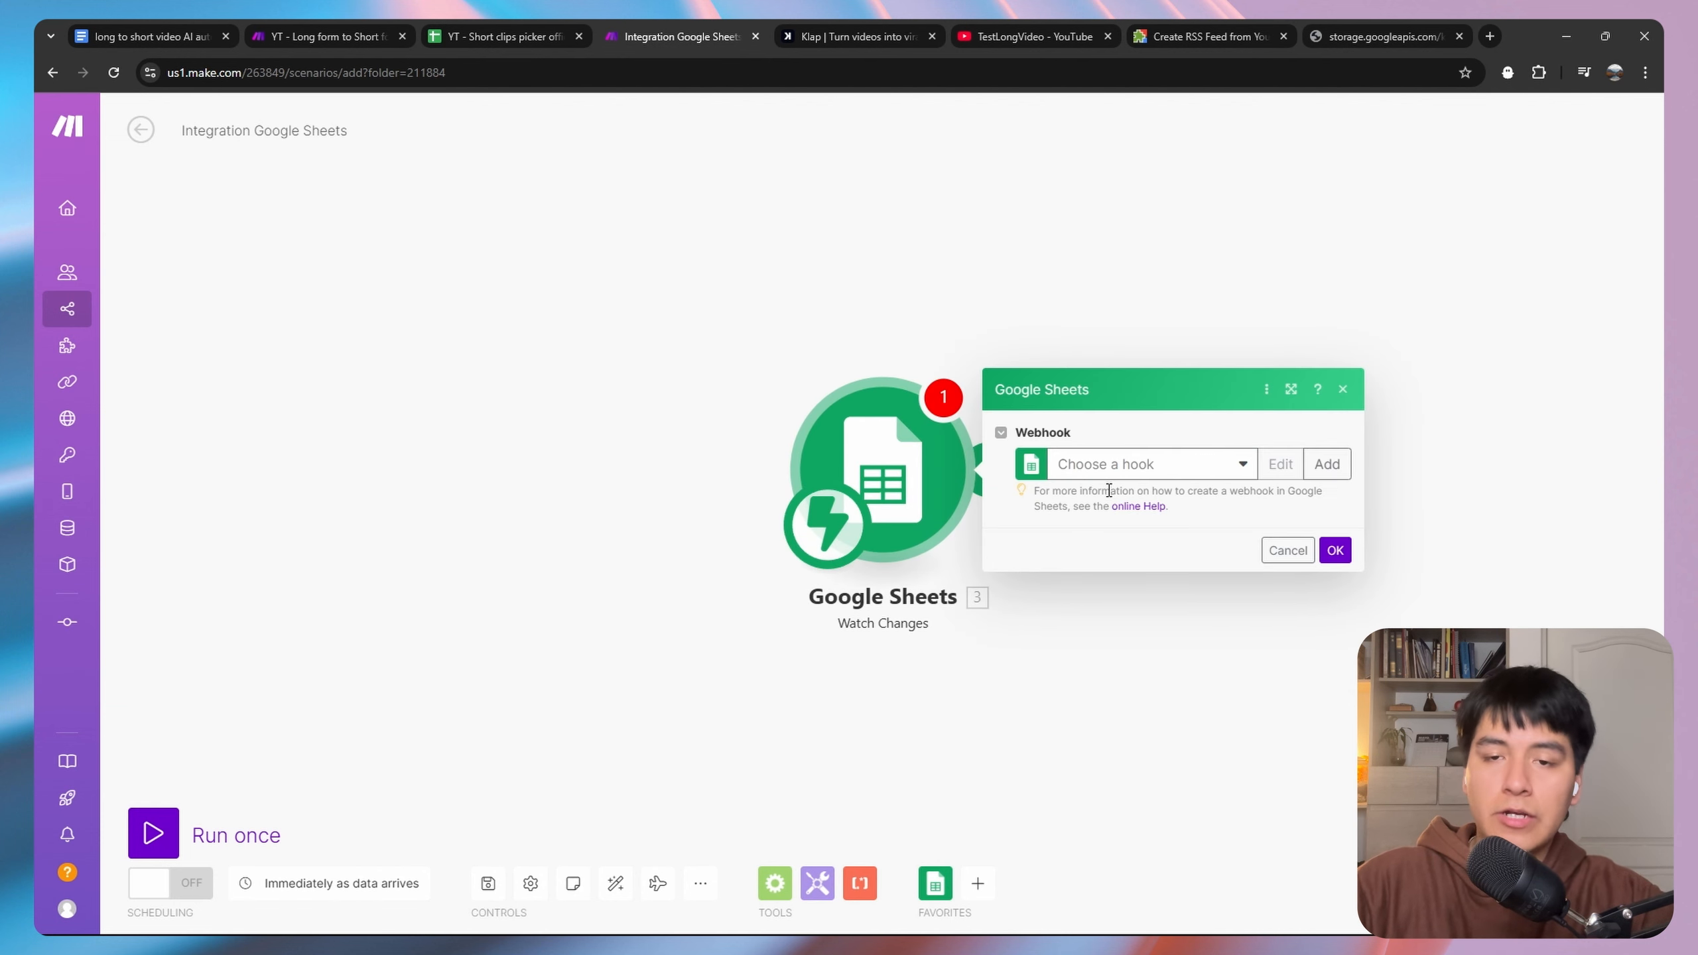
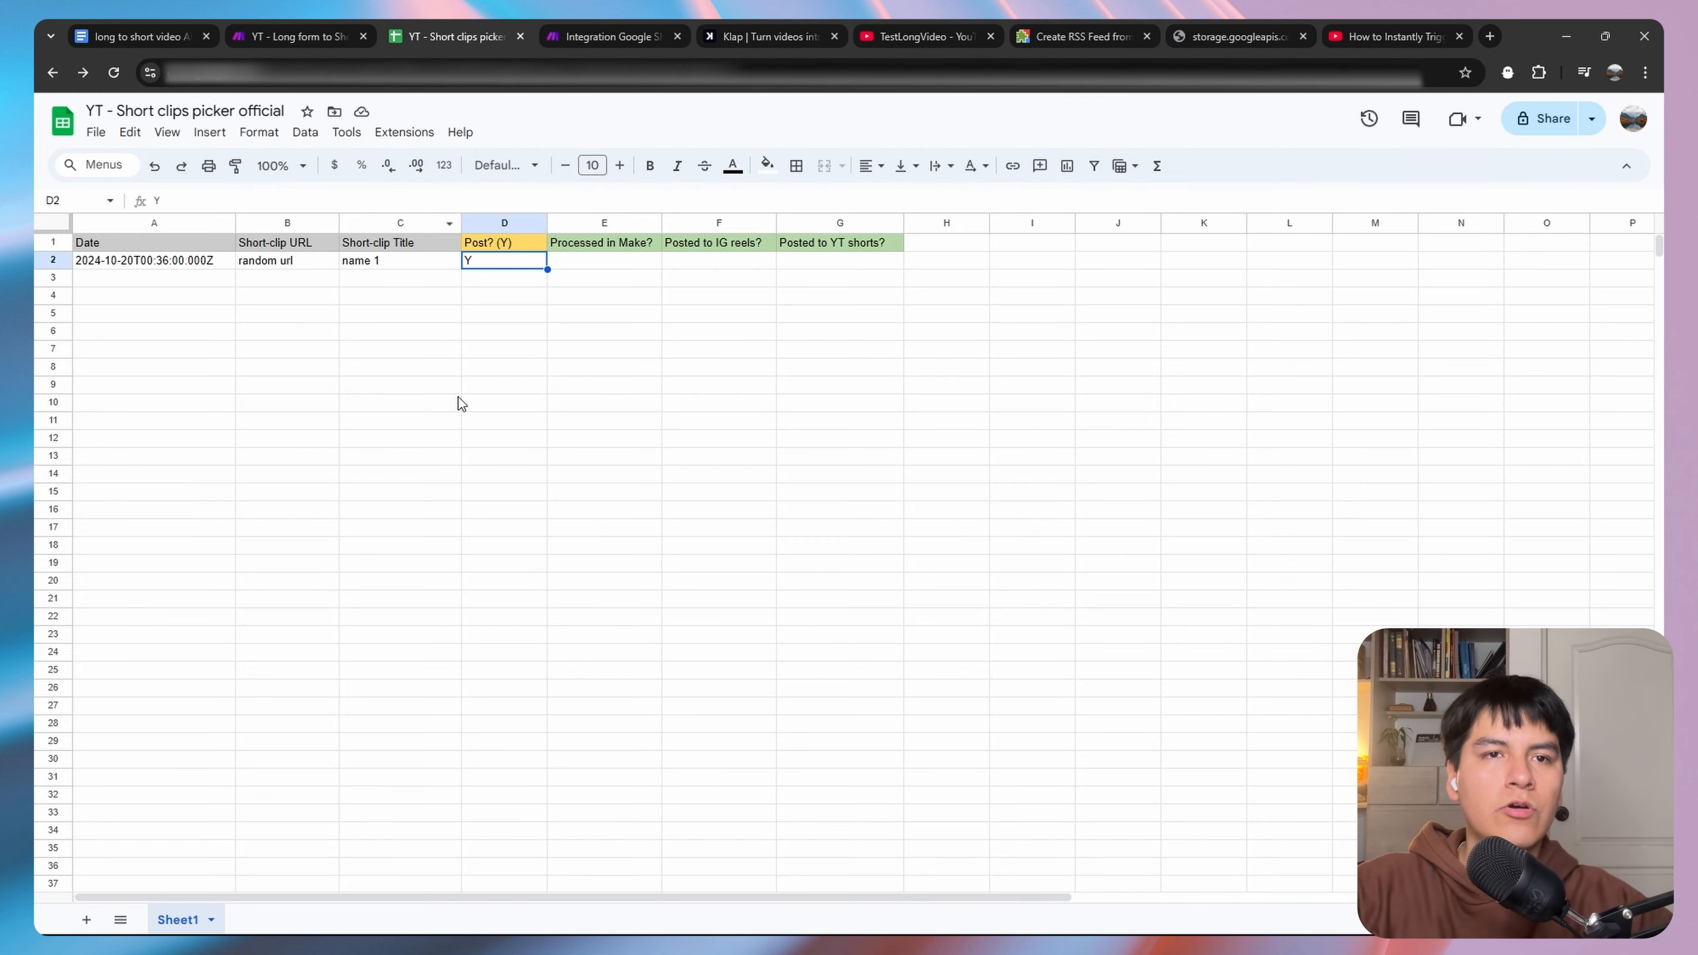
From the short clips picker spreadsheet, search the Google Workspace Marketplace add-ons for "Make for Google Sheets".
click(396, 141)
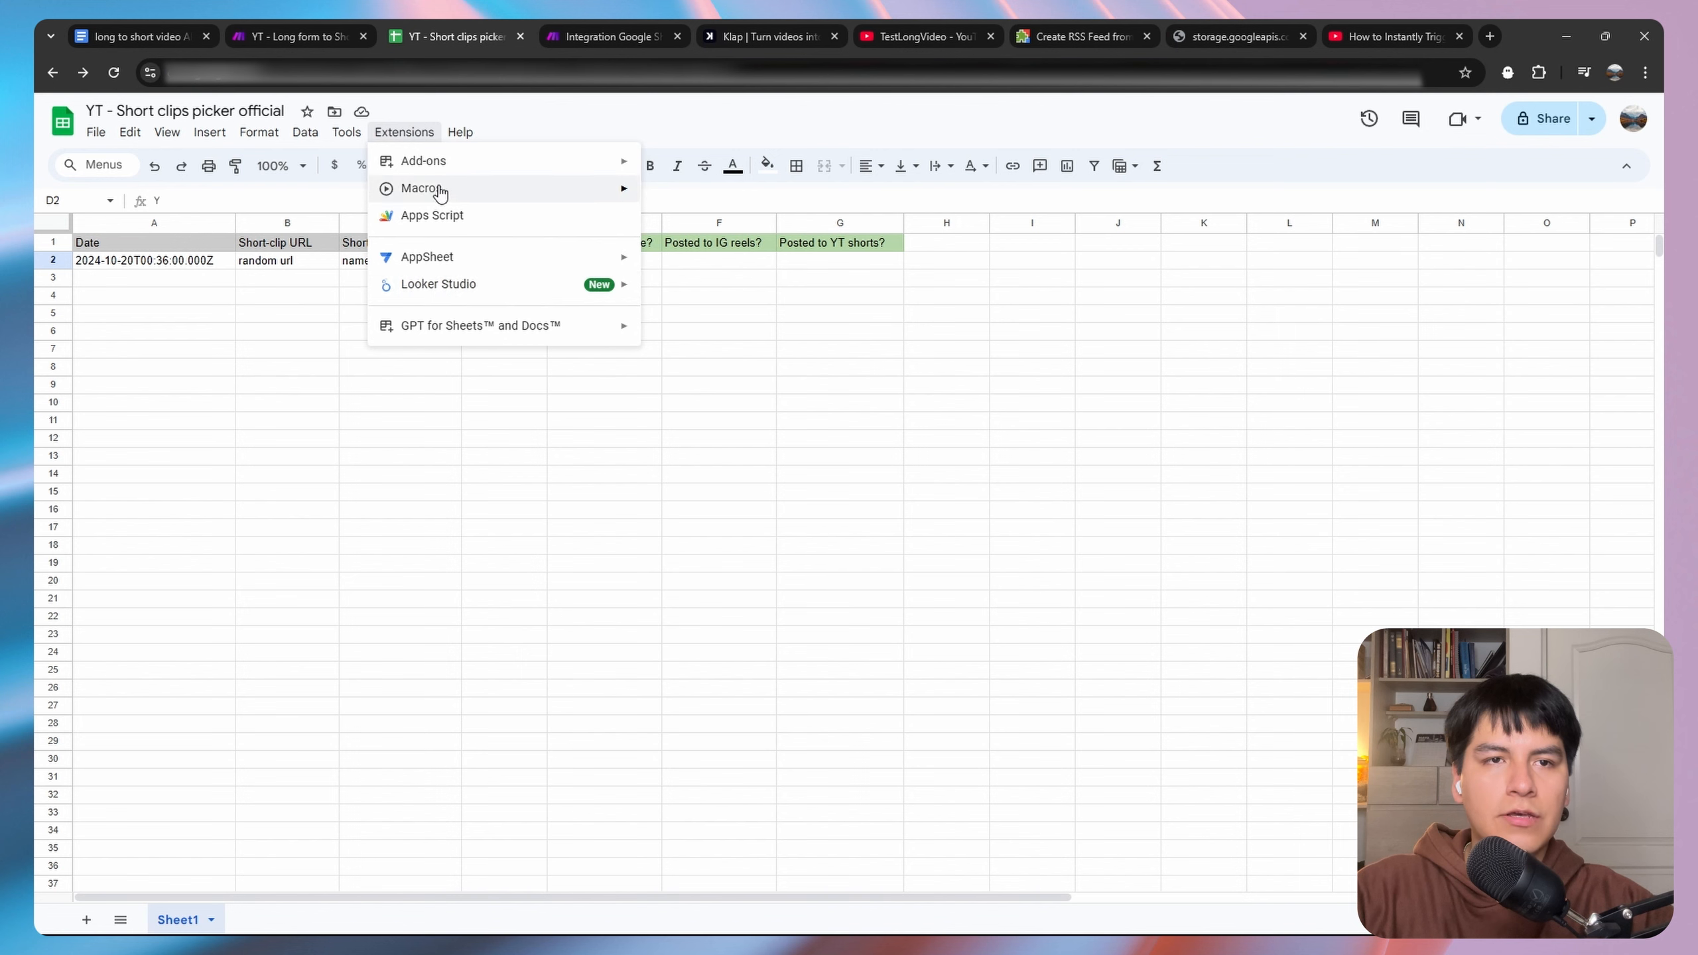
mouse_move(433, 171)
click(671, 171)
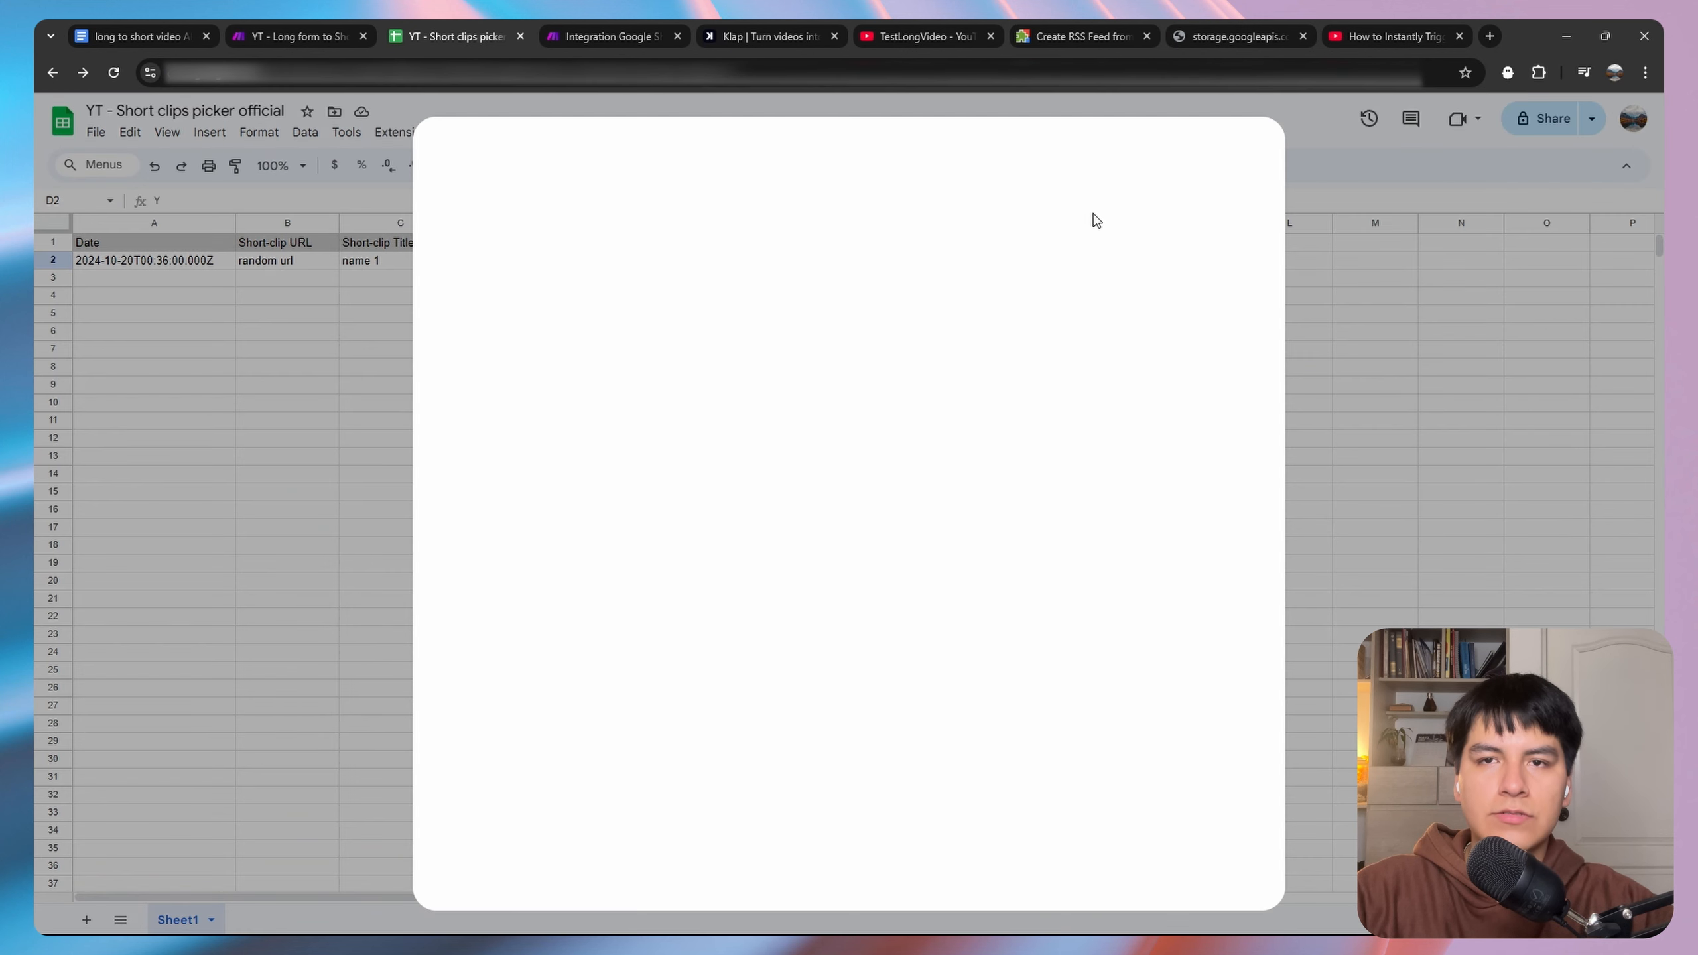
click(1013, 164)
text(M)
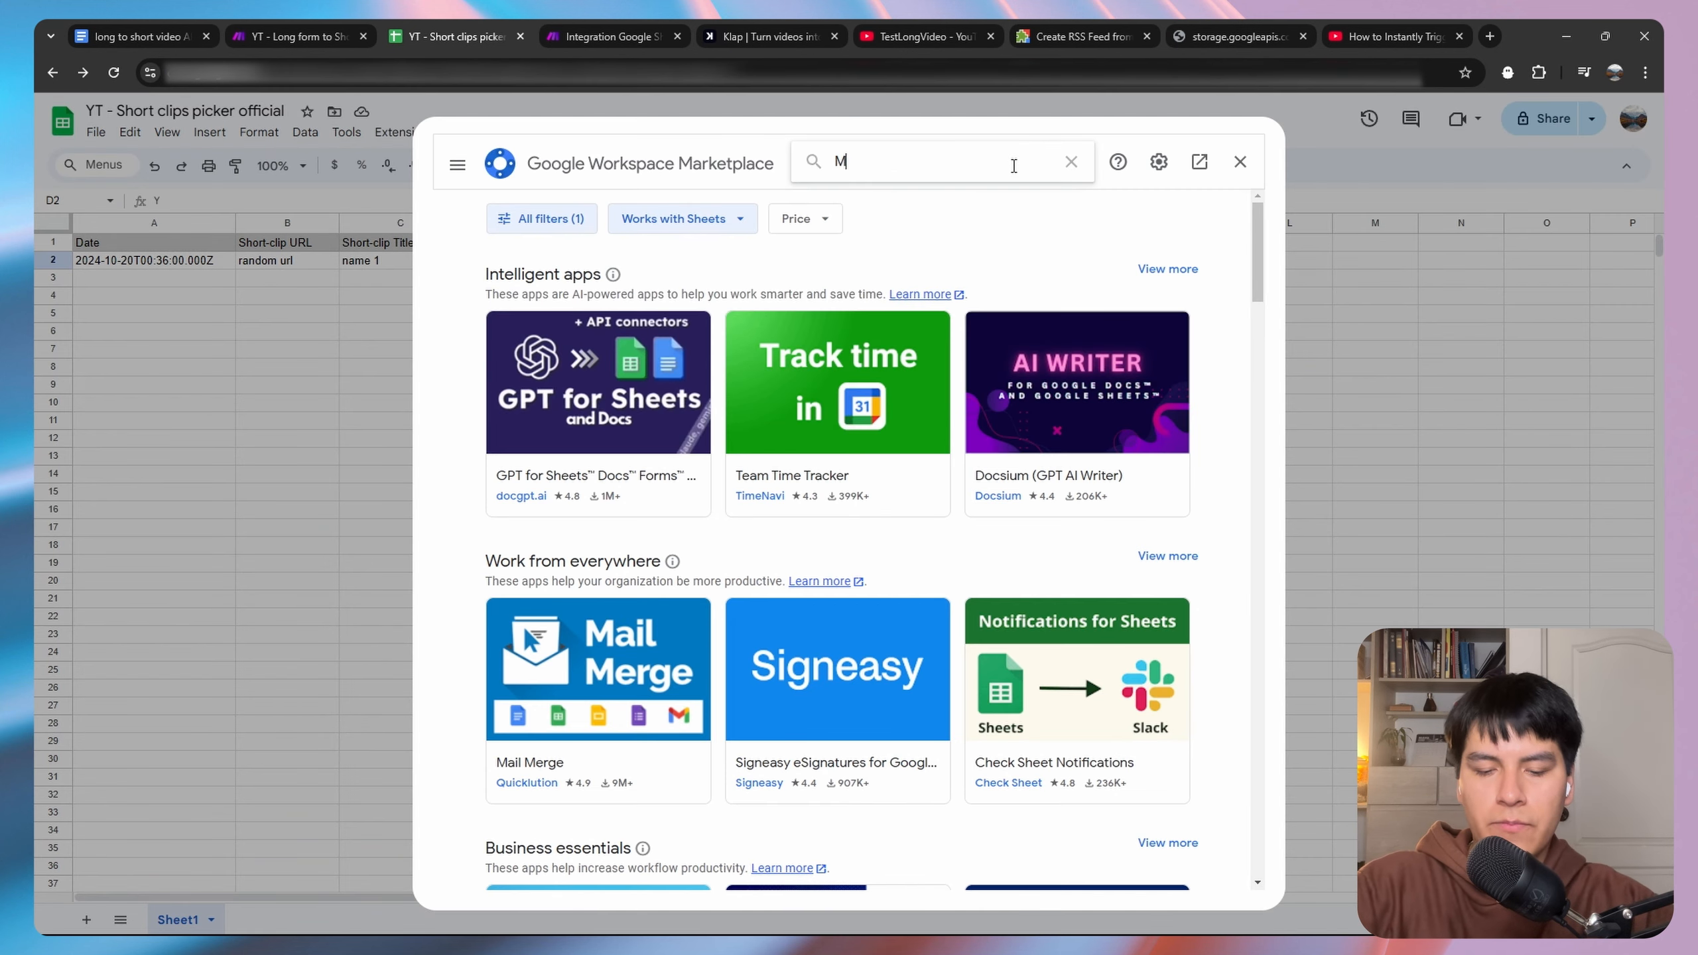
text(ake for)
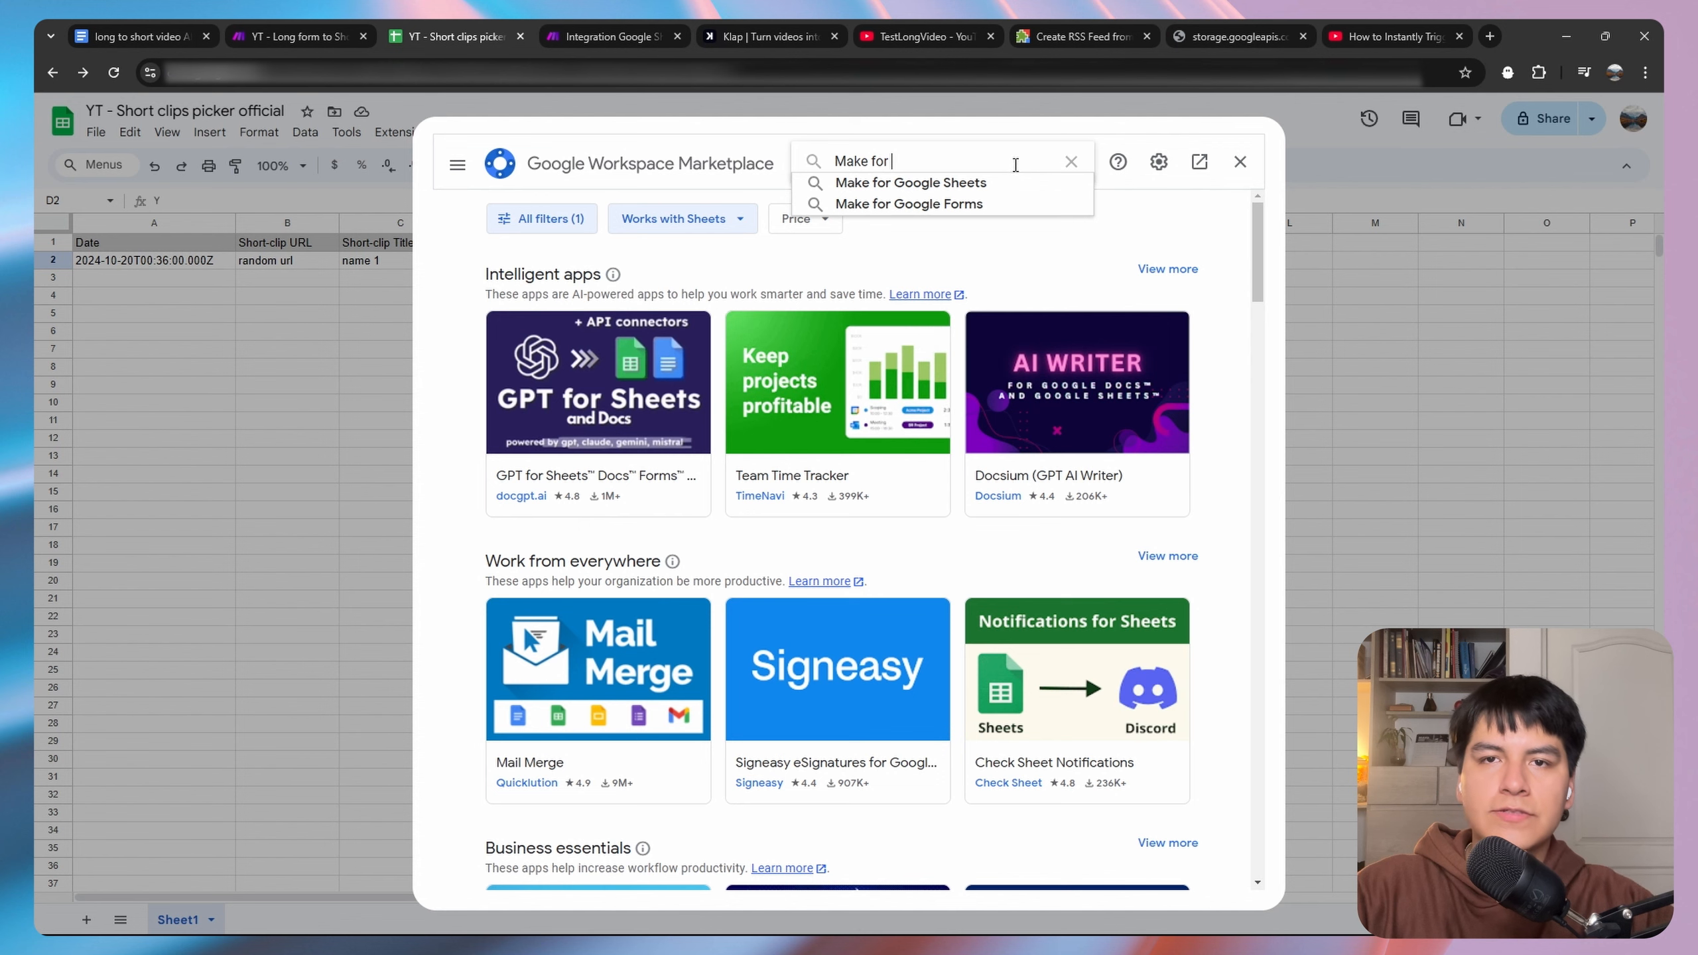
click(975, 182)
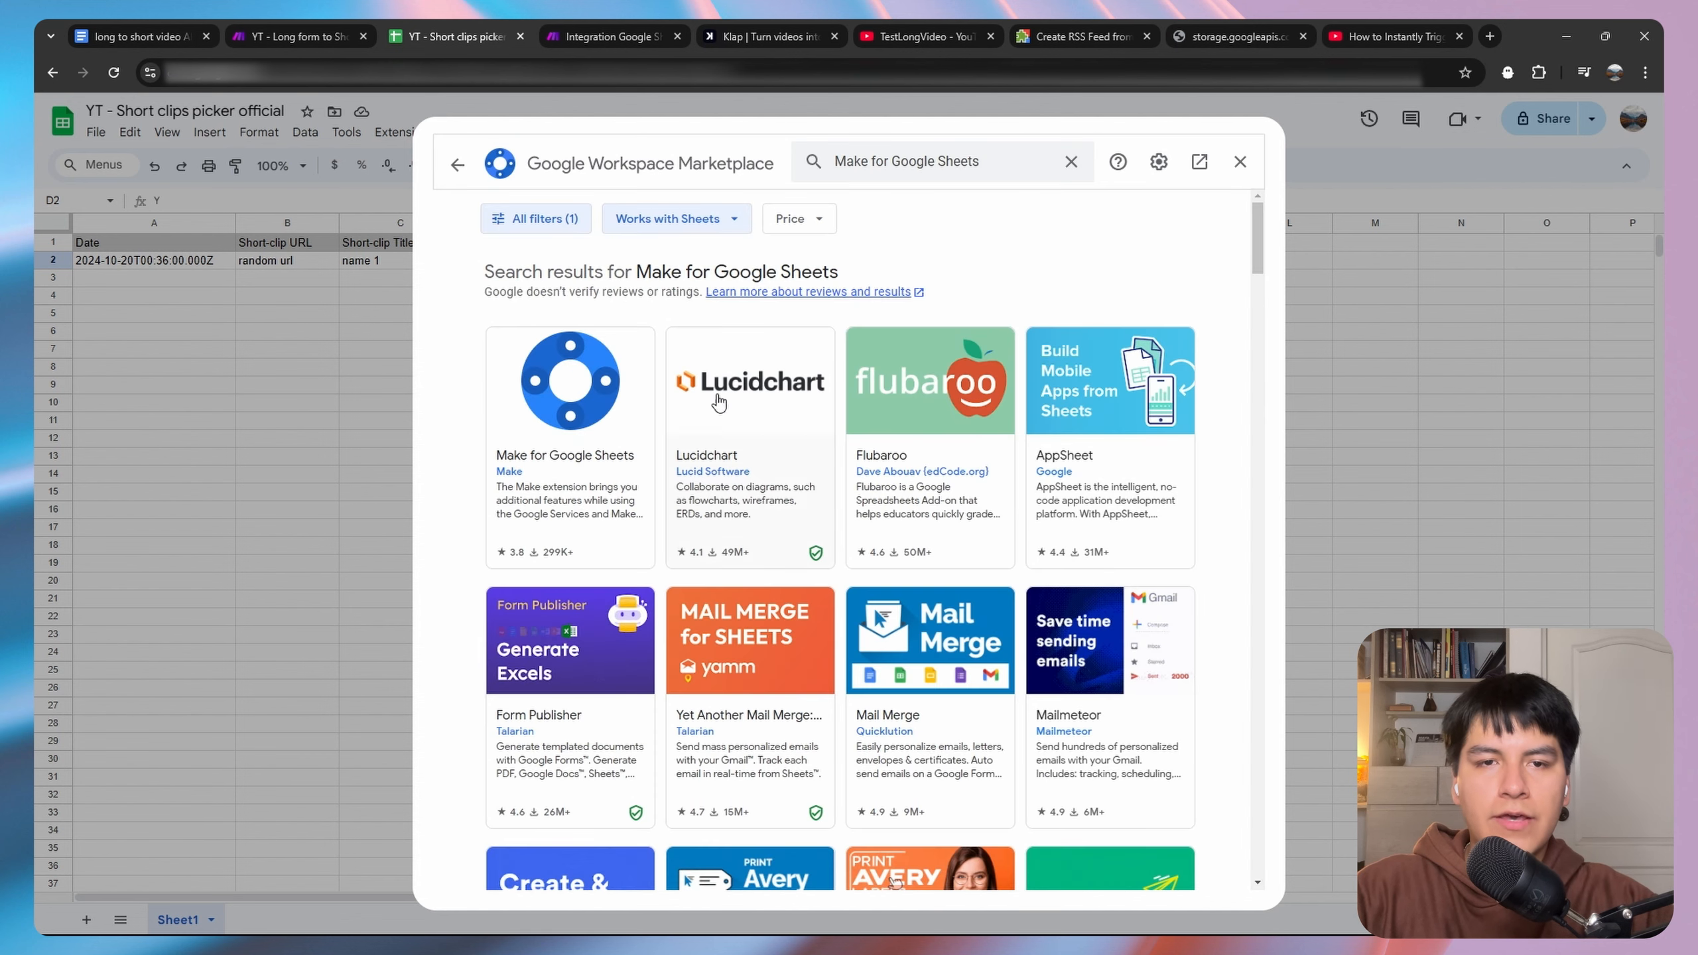
Install the Make for Google Sheets add-on and continue past the permission request.
click(576, 398)
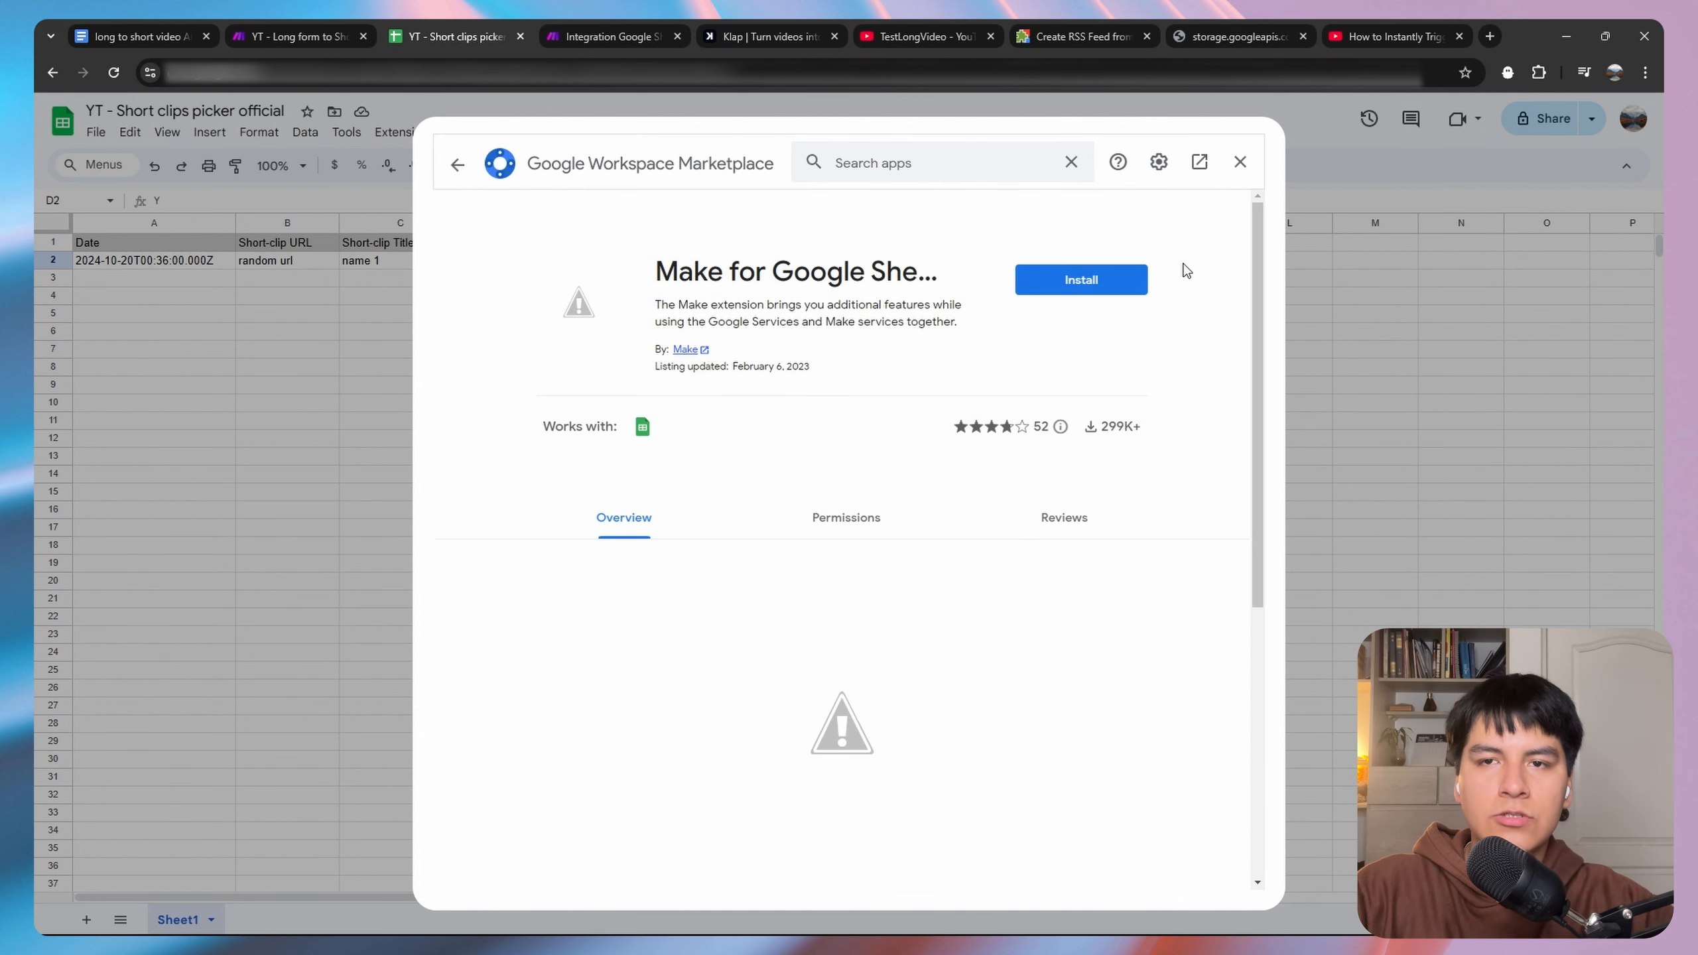
click(1075, 282)
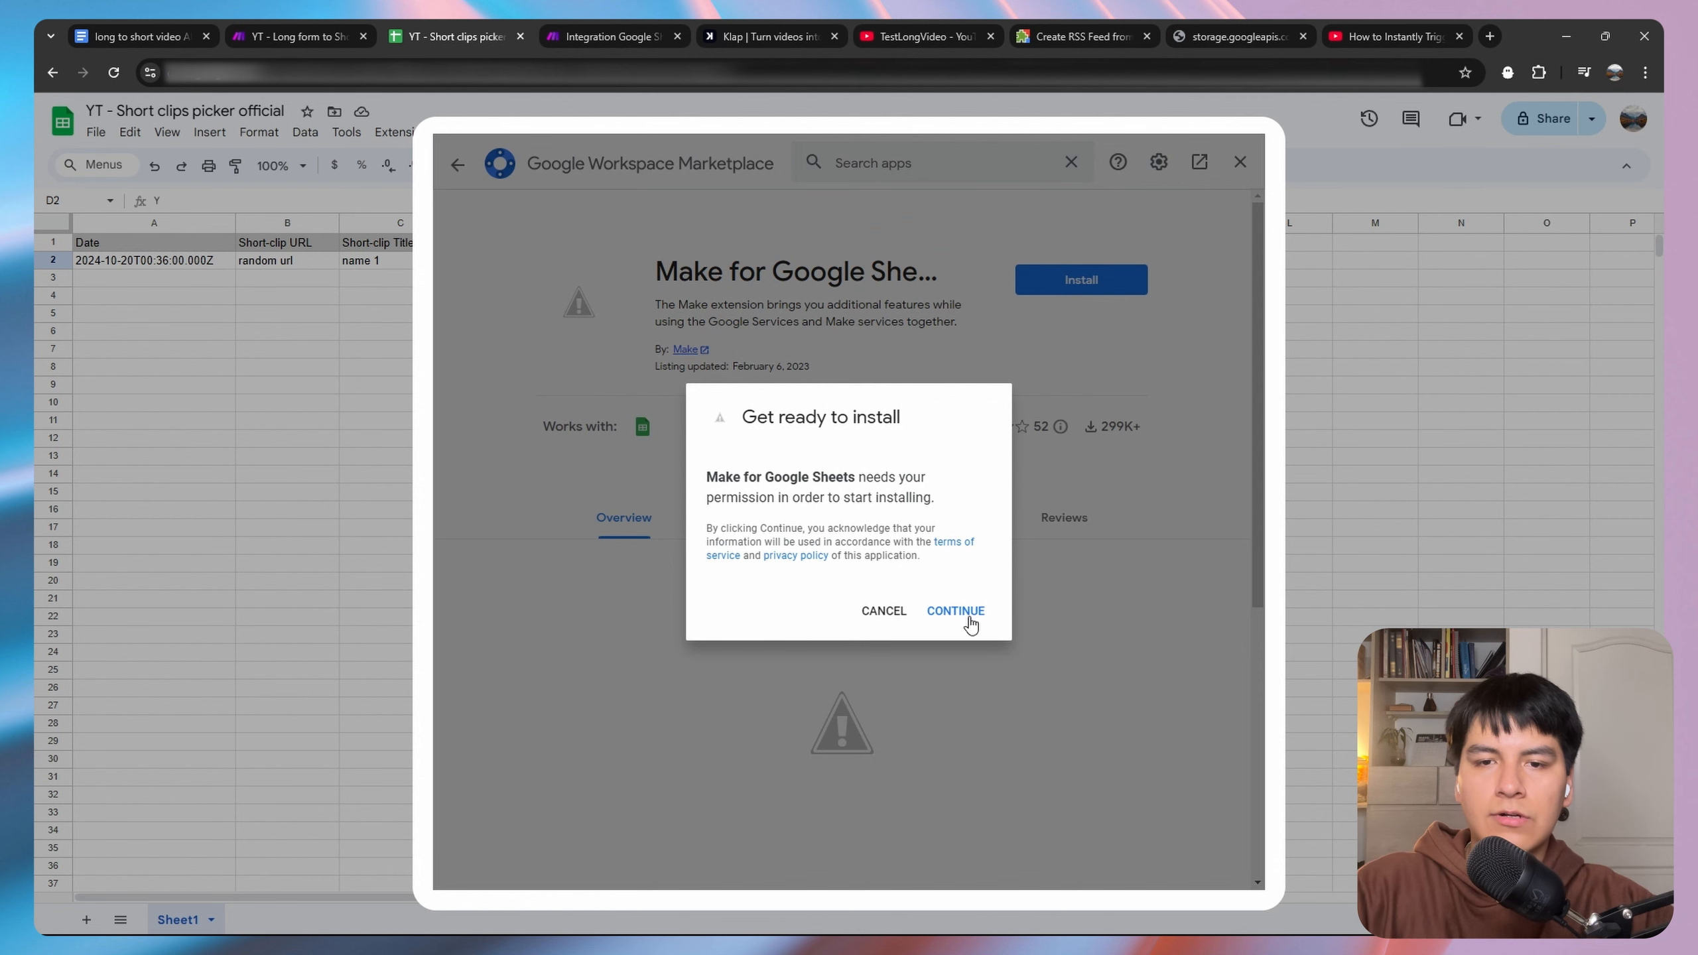
click(955, 612)
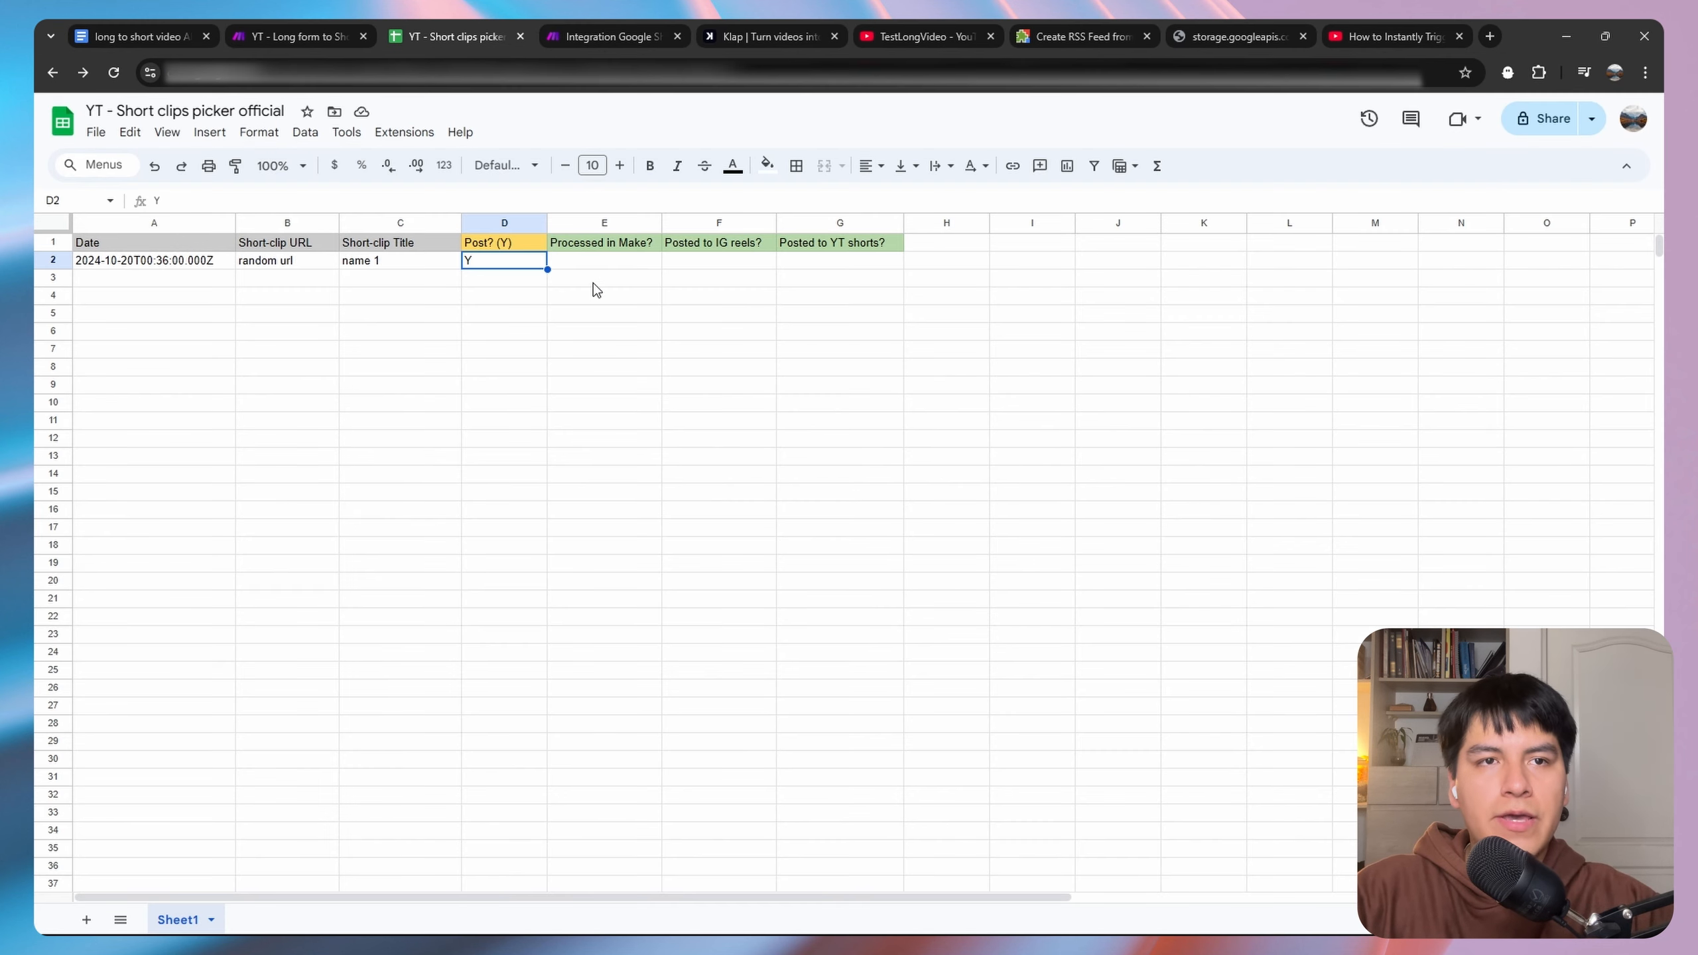
Open the settings of the Make for Google Sheets add-on in the spreadsheet.
click(406, 134)
mouse_move(428, 357)
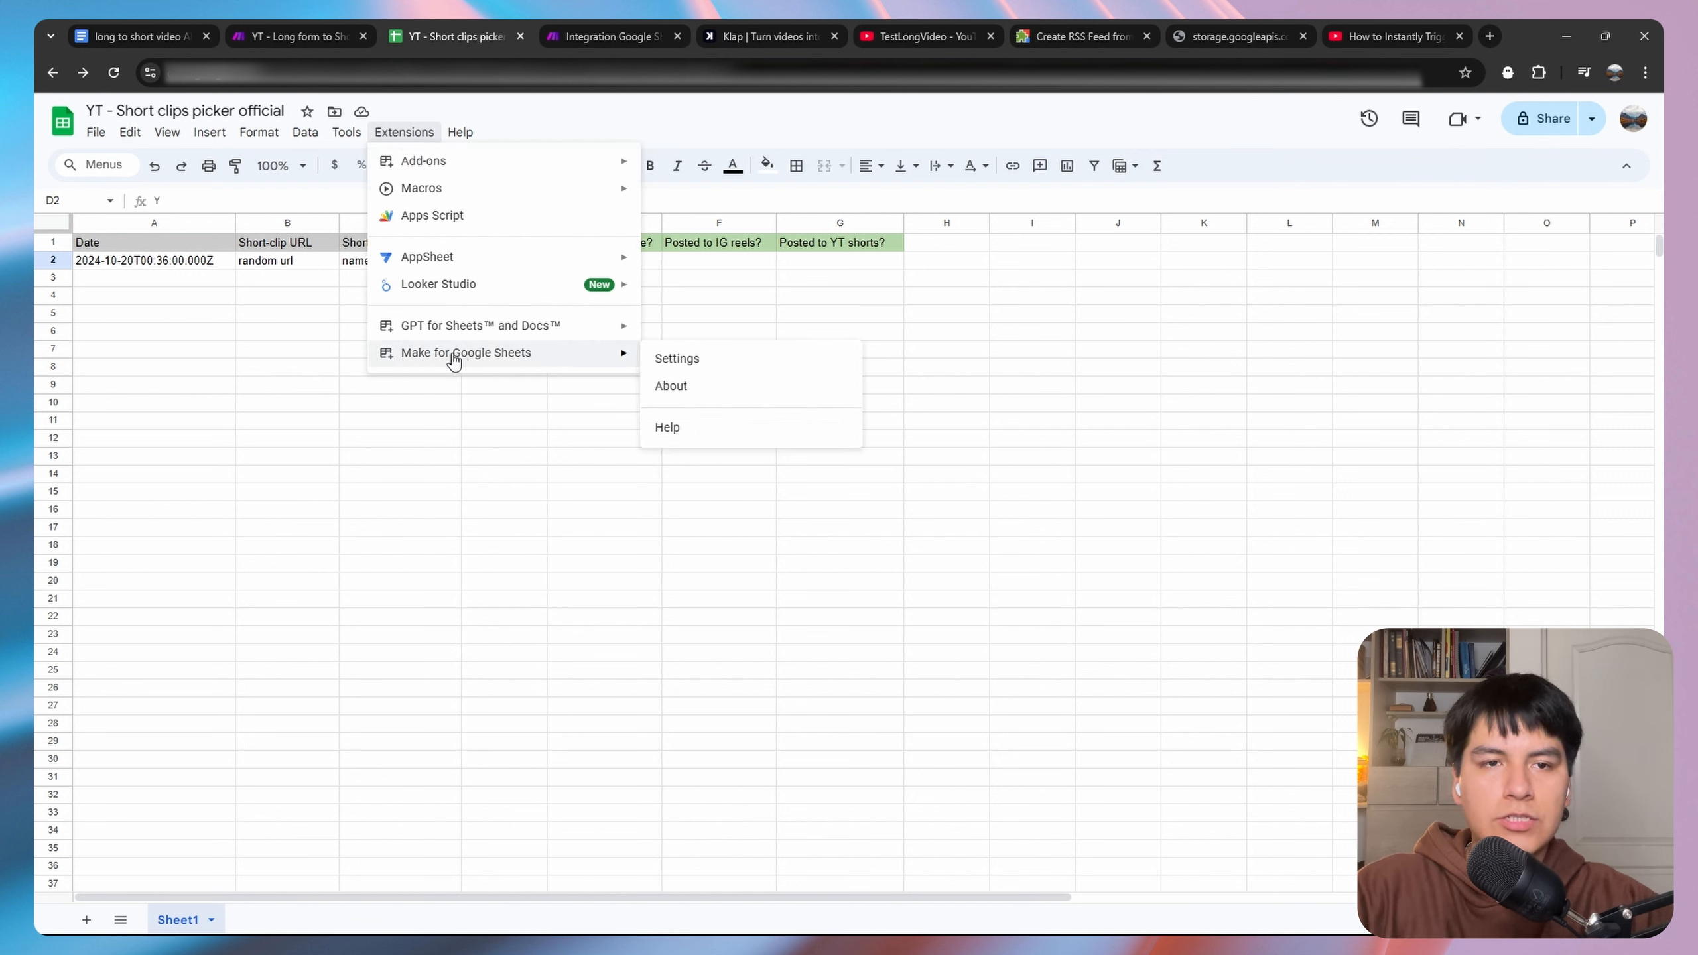
click(686, 362)
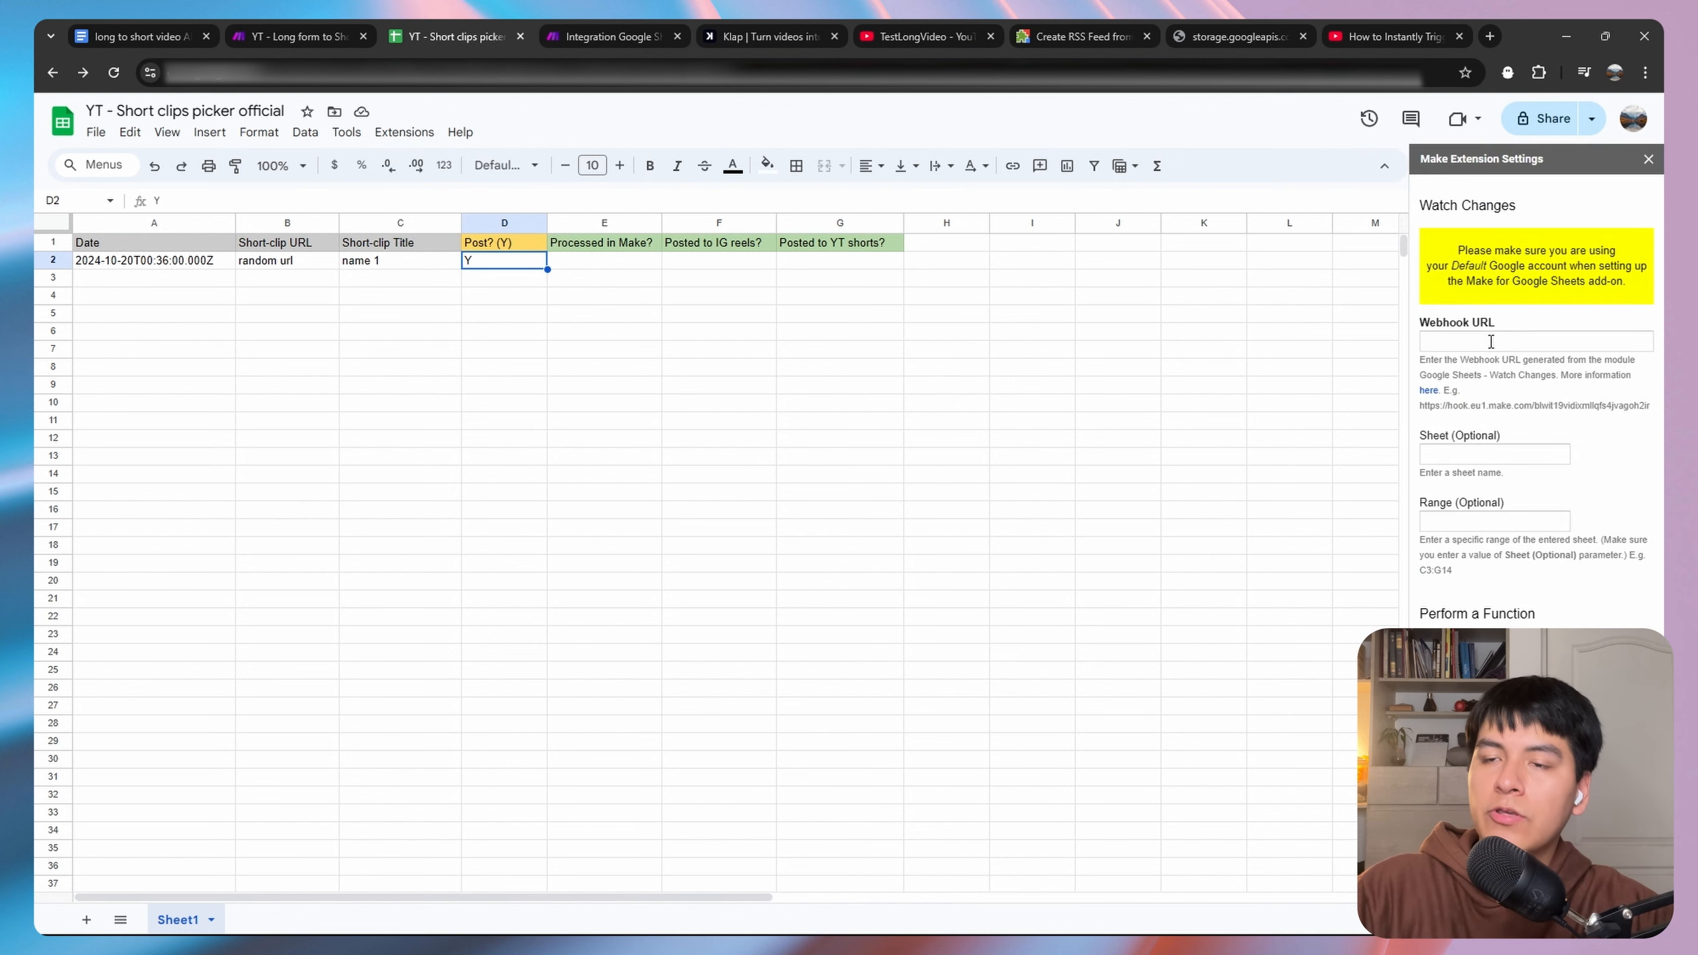
Switch to the Make scenario and create a webhook named "Test ghseets webhook" for the Watch Changes module.
click(609, 20)
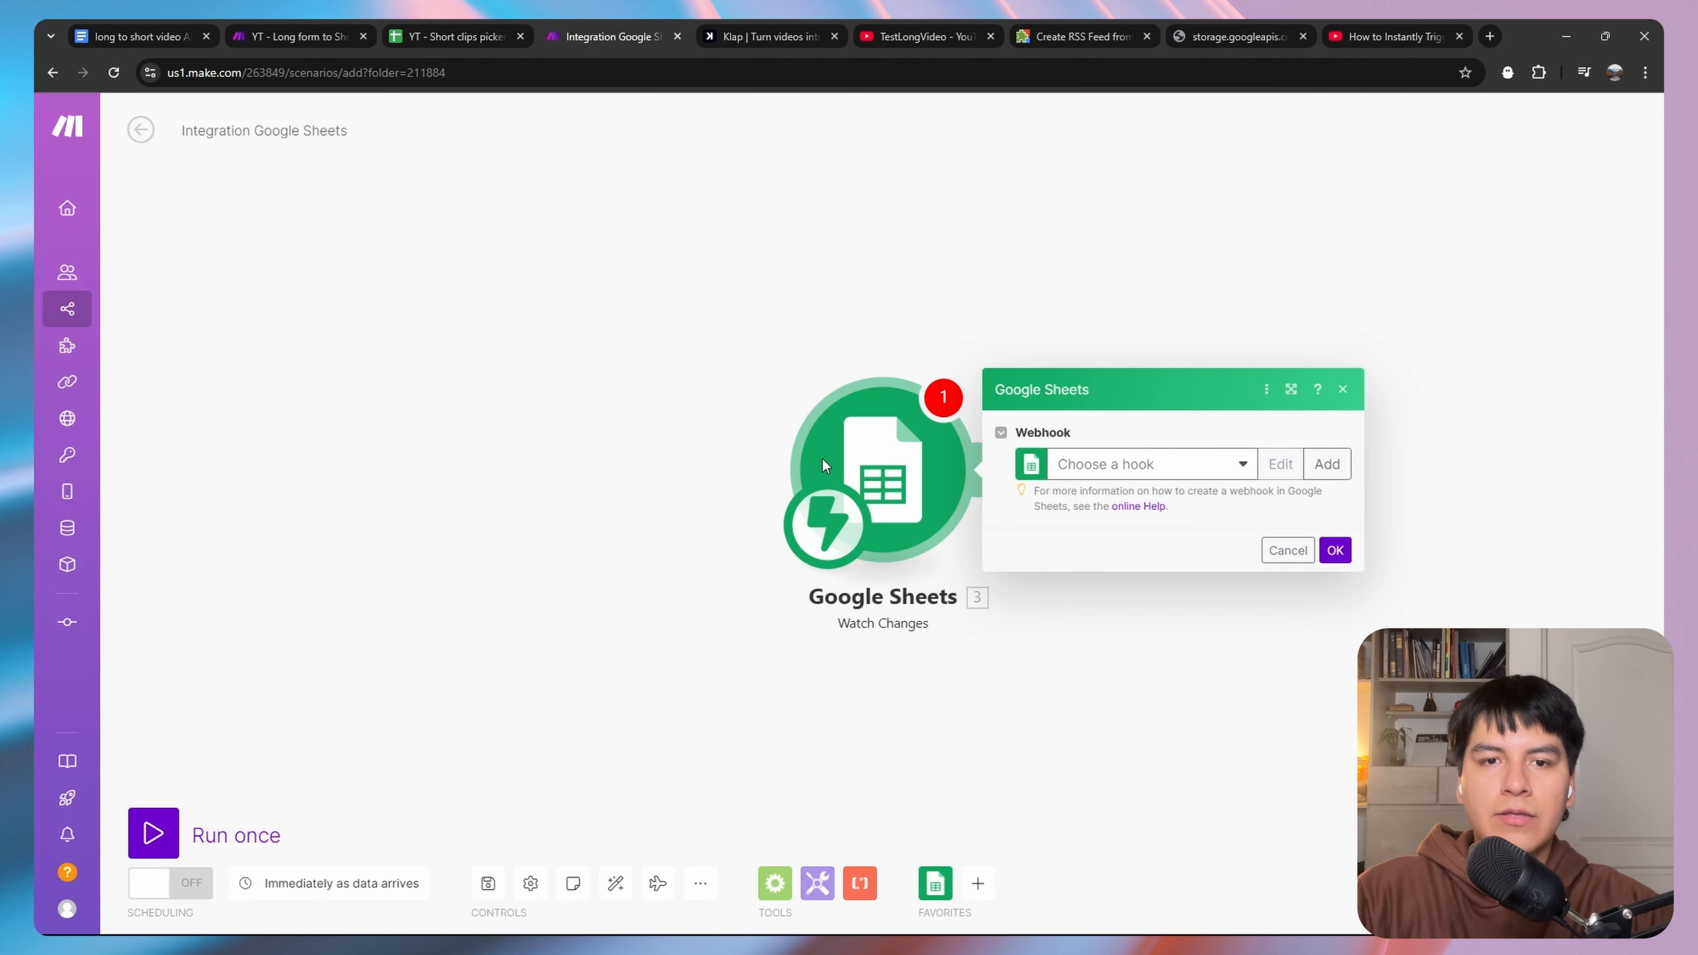
click(1329, 464)
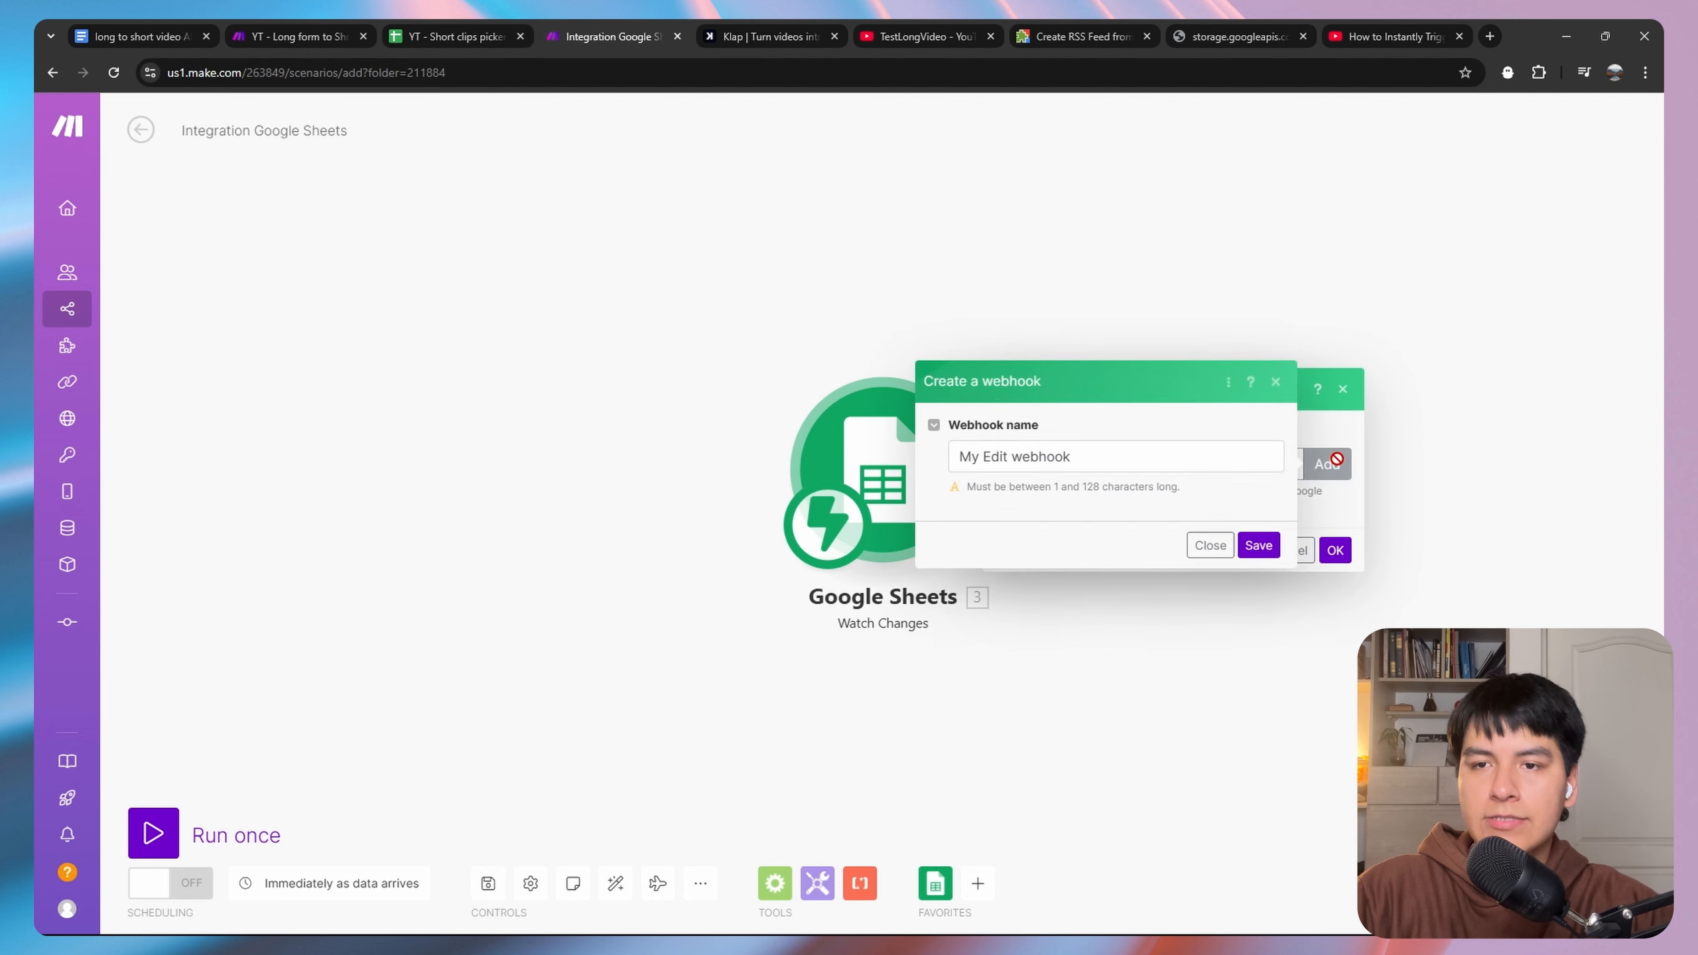
triple_click(1096, 465)
key(BackSpace)
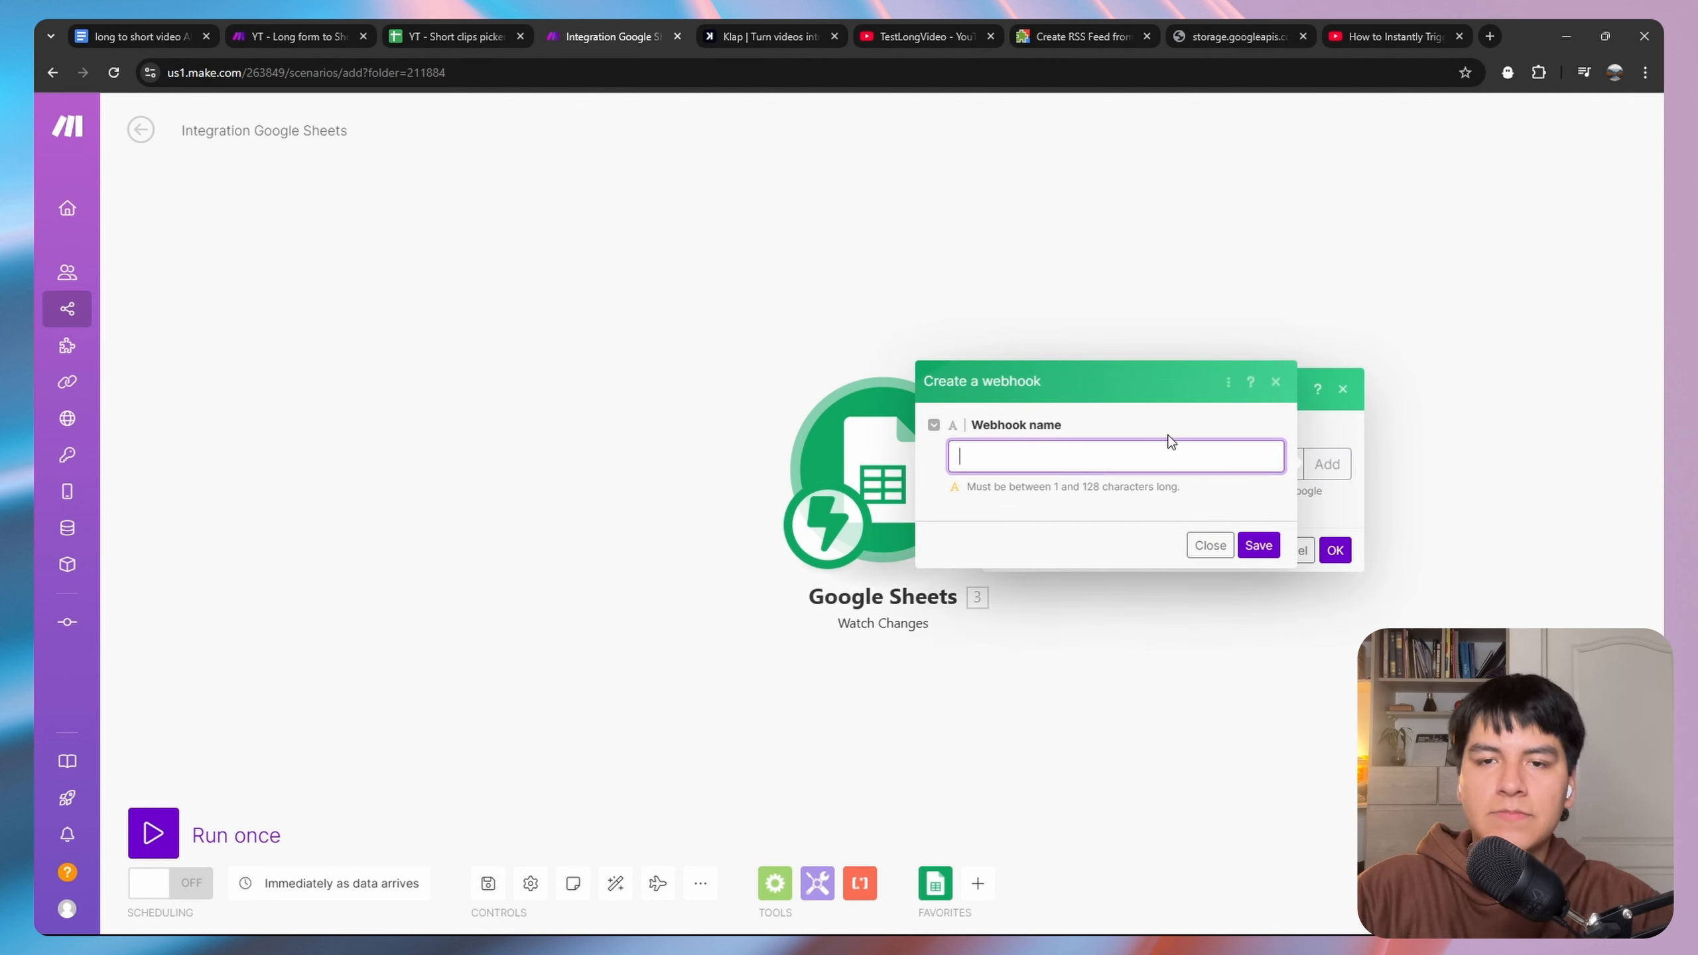
text(Test ghsee)
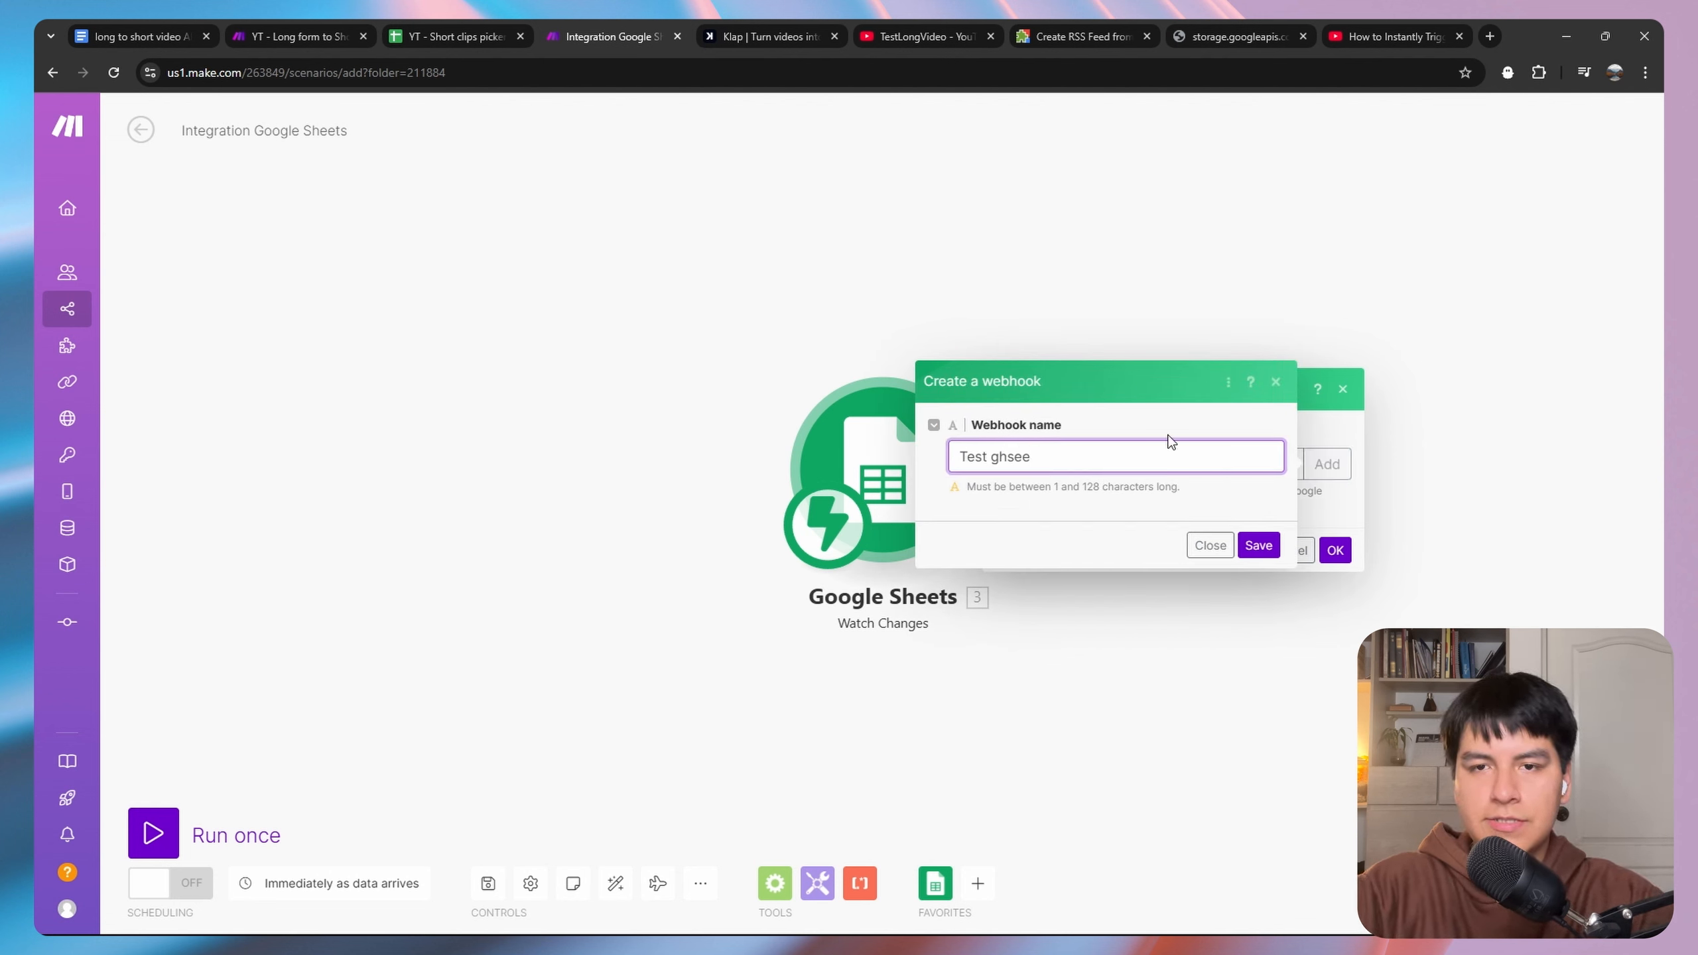
text(ts webhook)
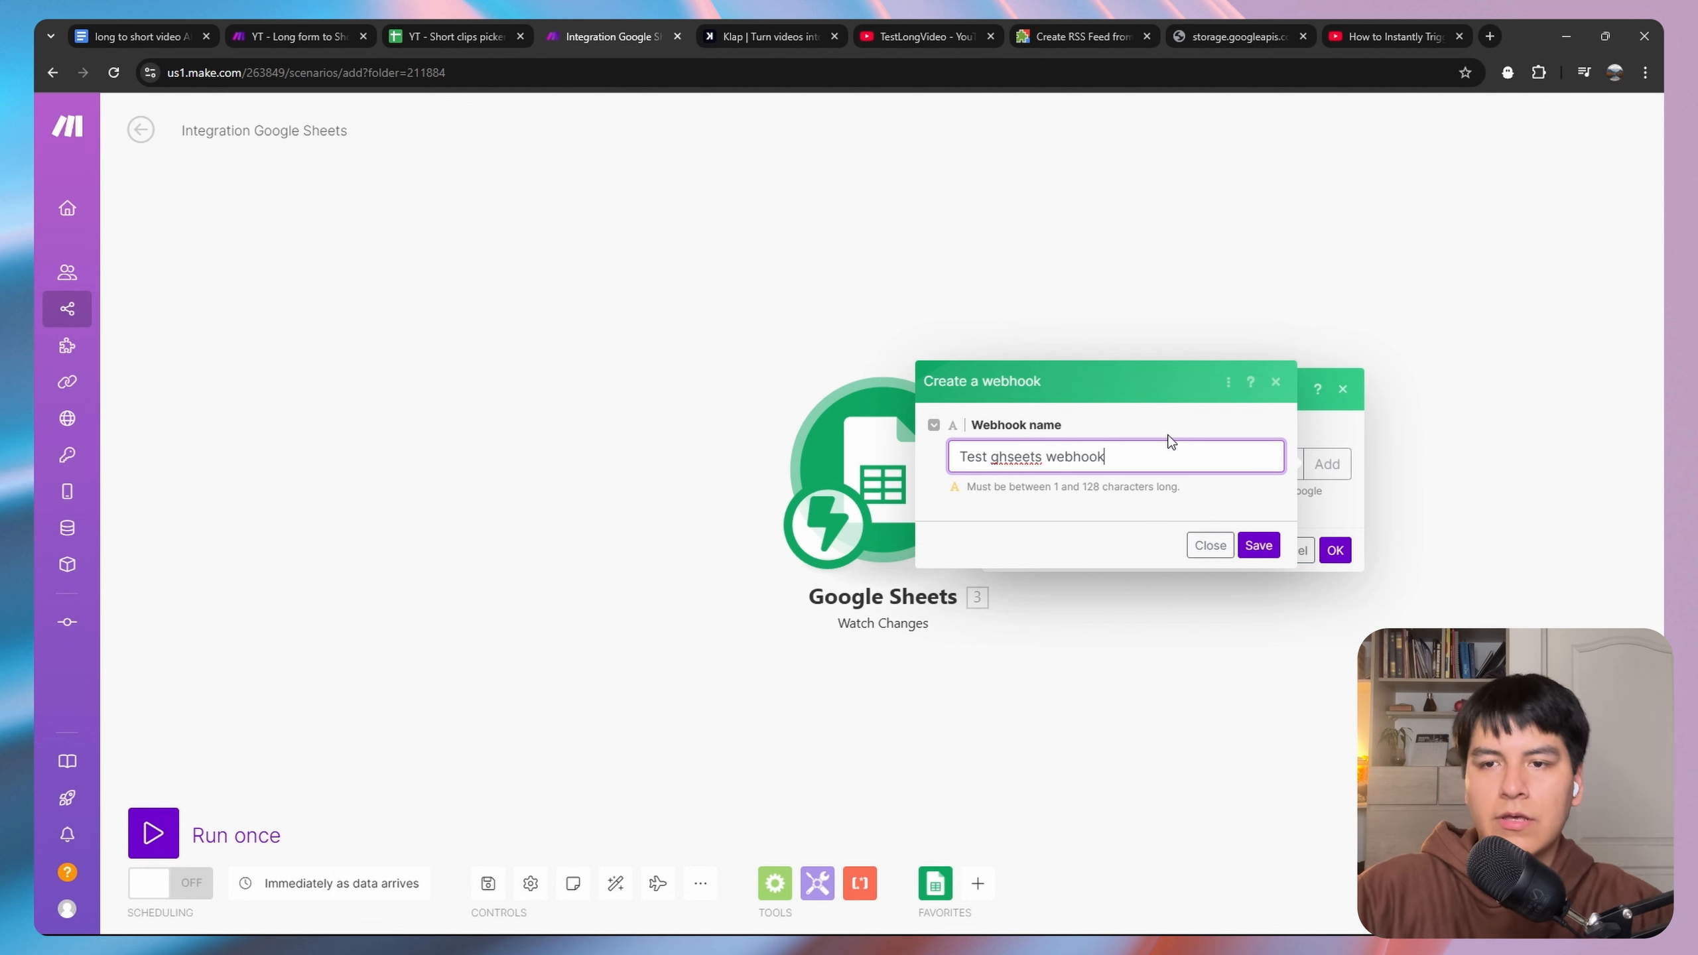
click(1258, 545)
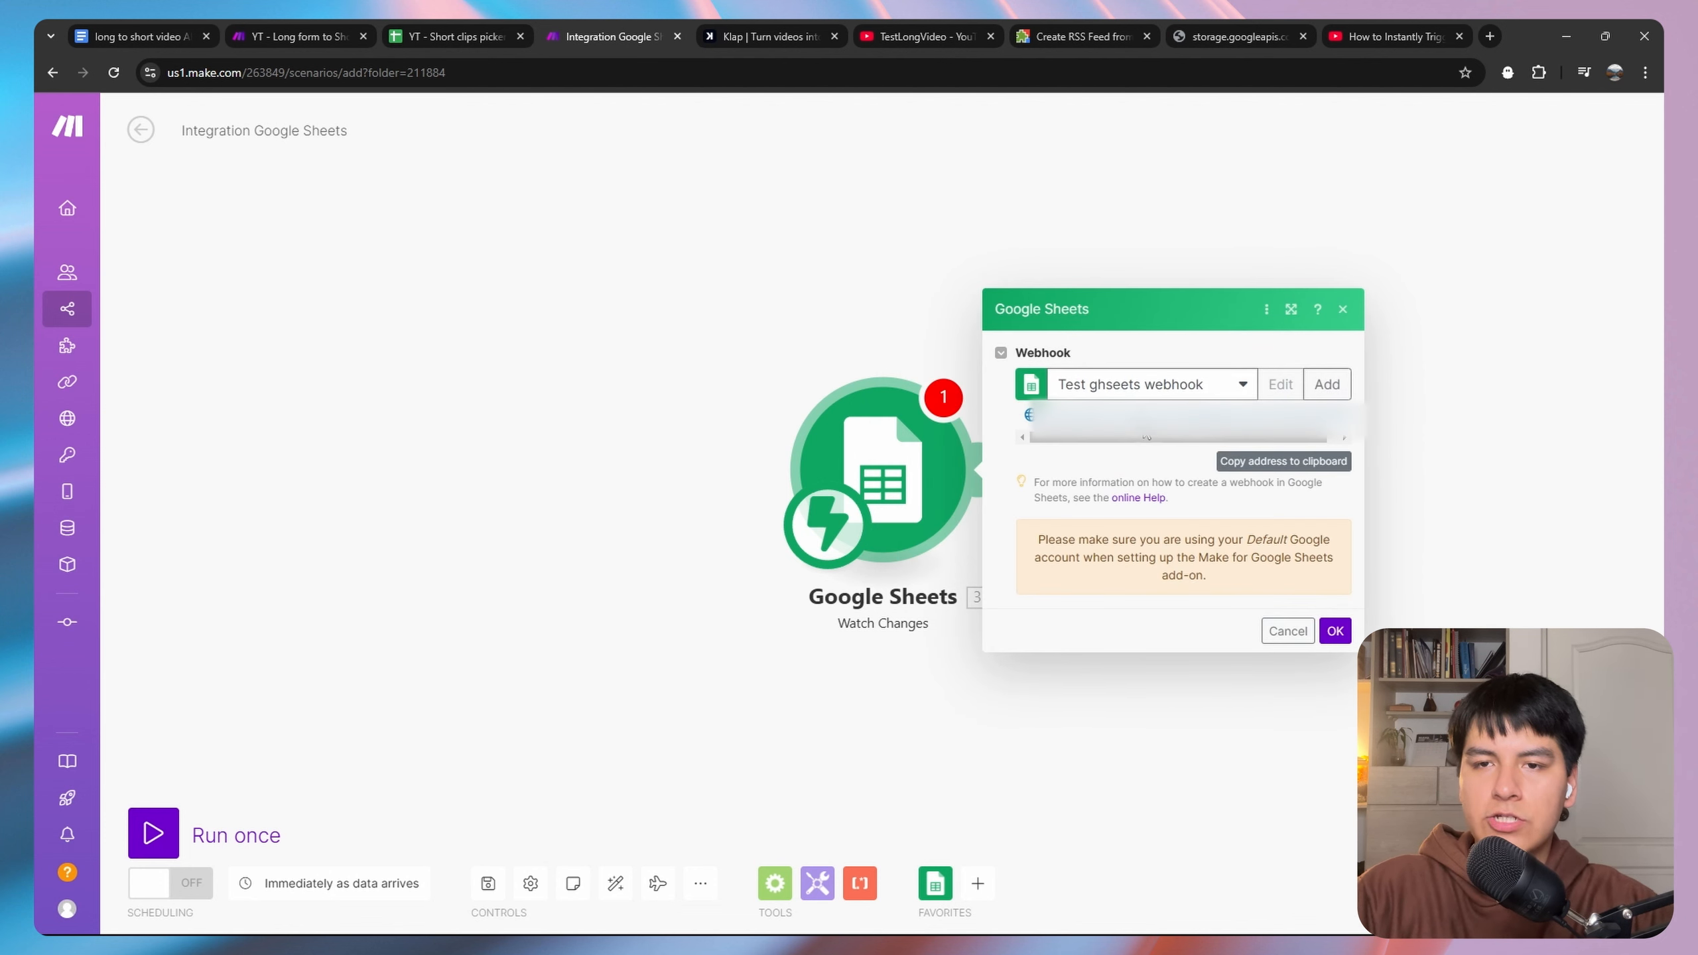
Copy the new webhook's address and paste it as the Webhook URL in the spreadsheet's Make extension settings.
click(1279, 460)
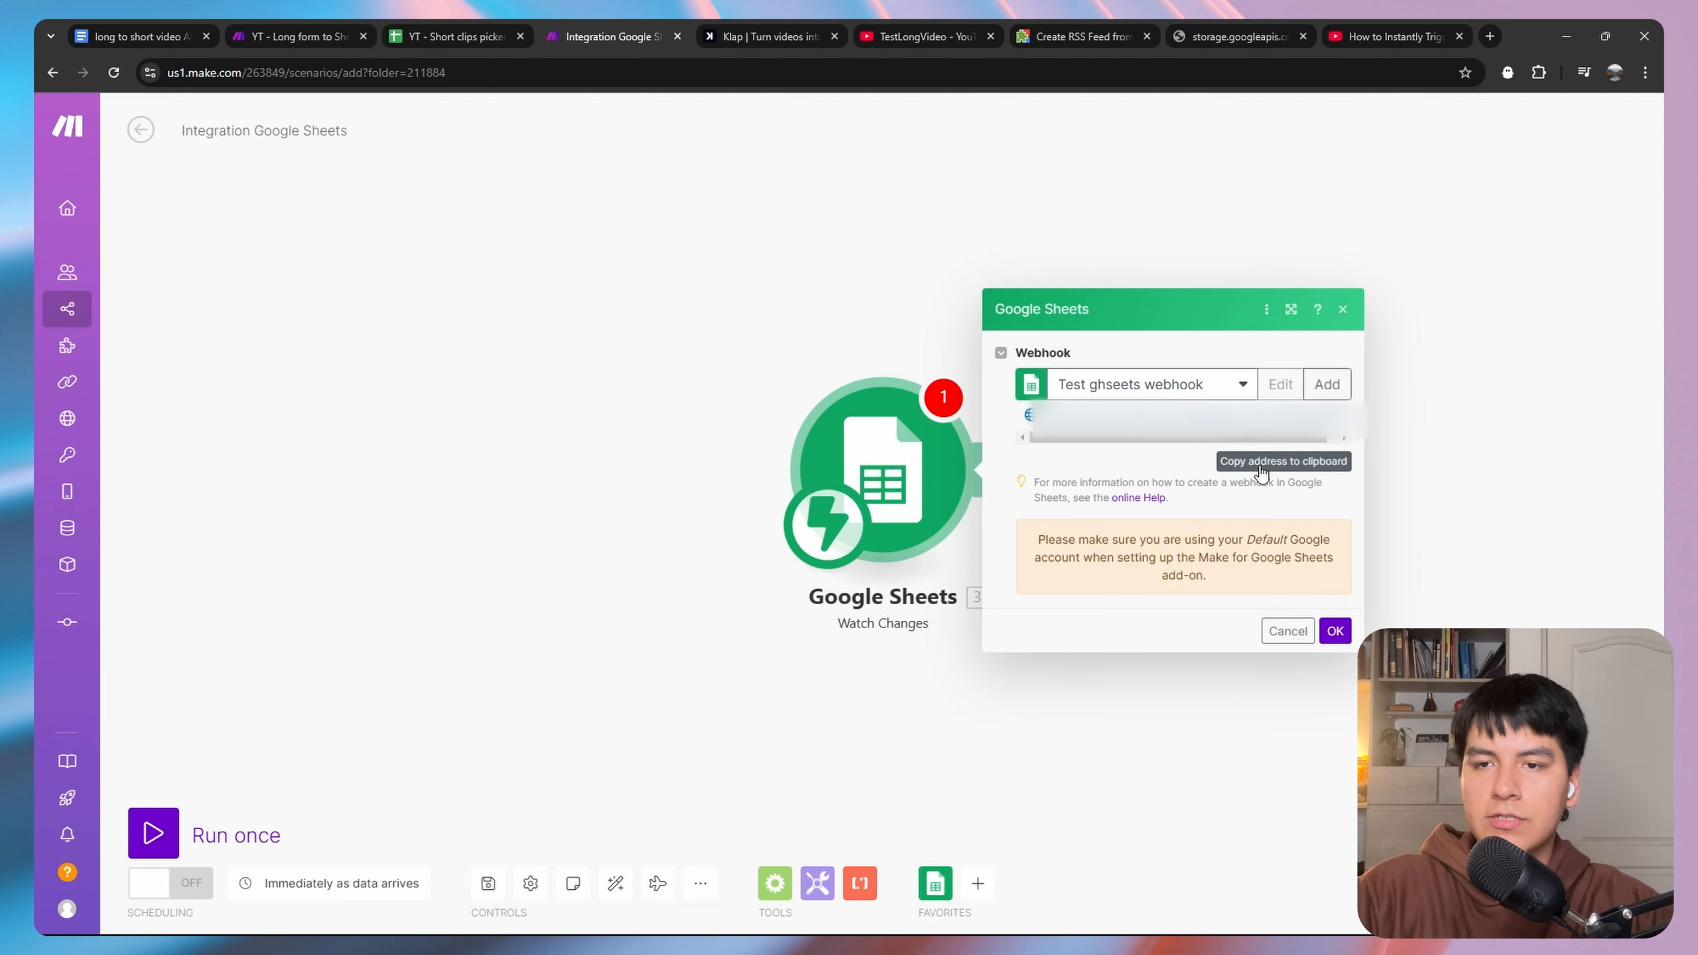
click(490, 29)
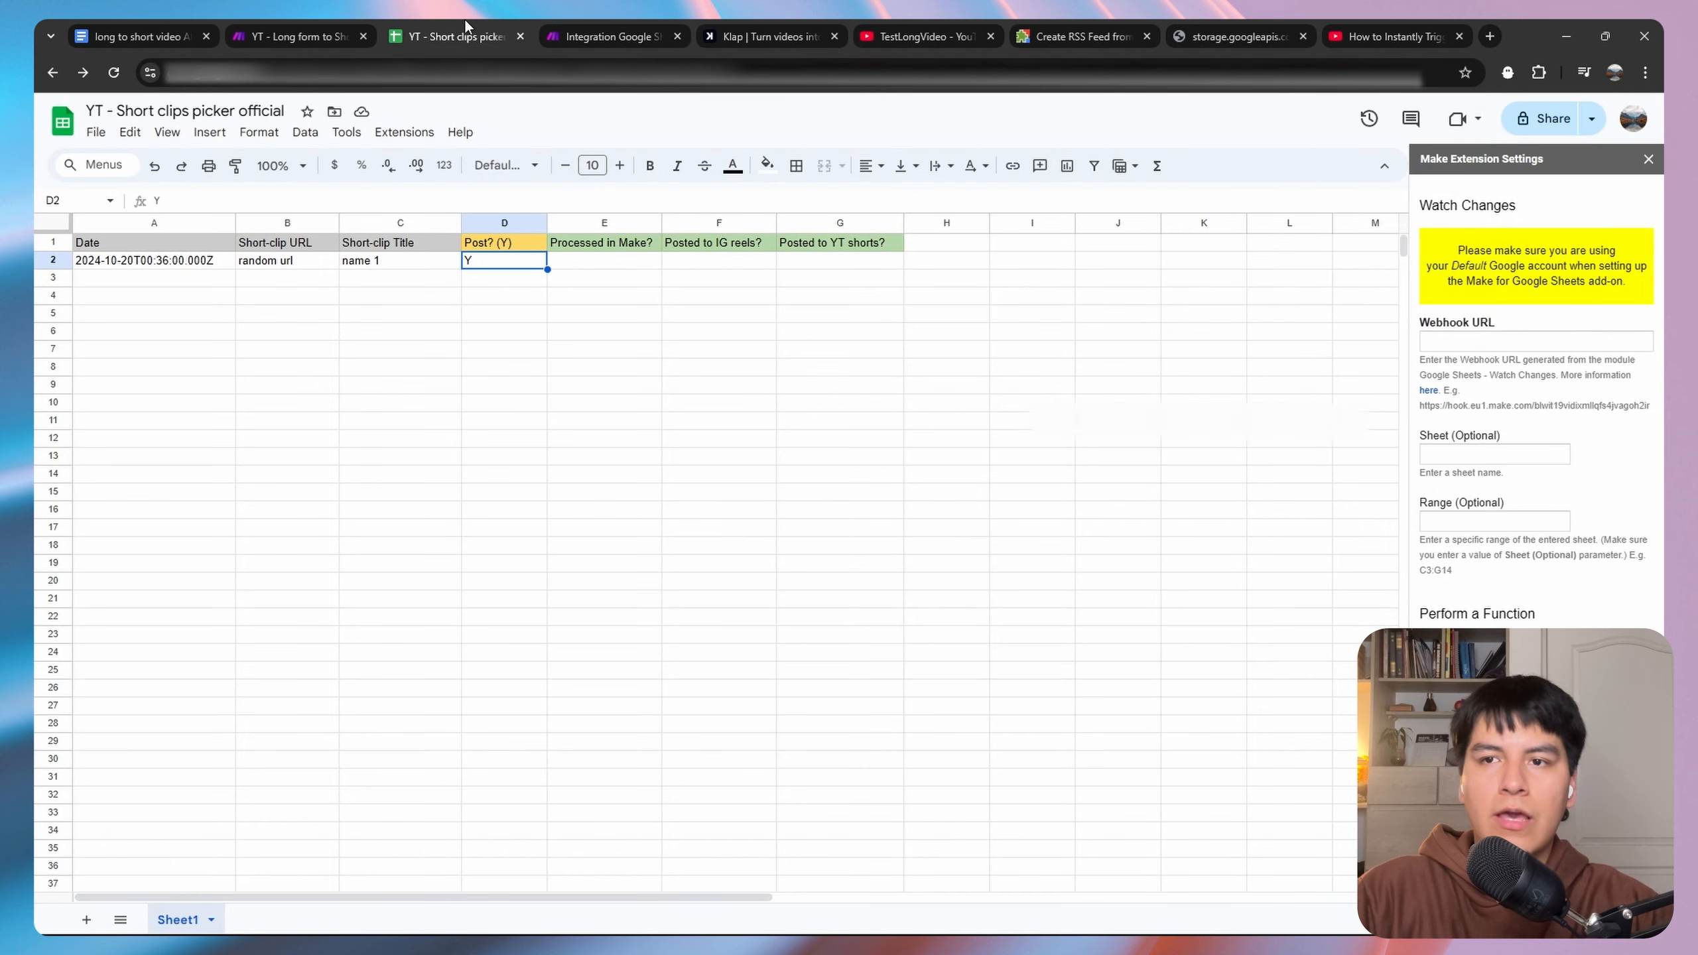
click(1473, 340)
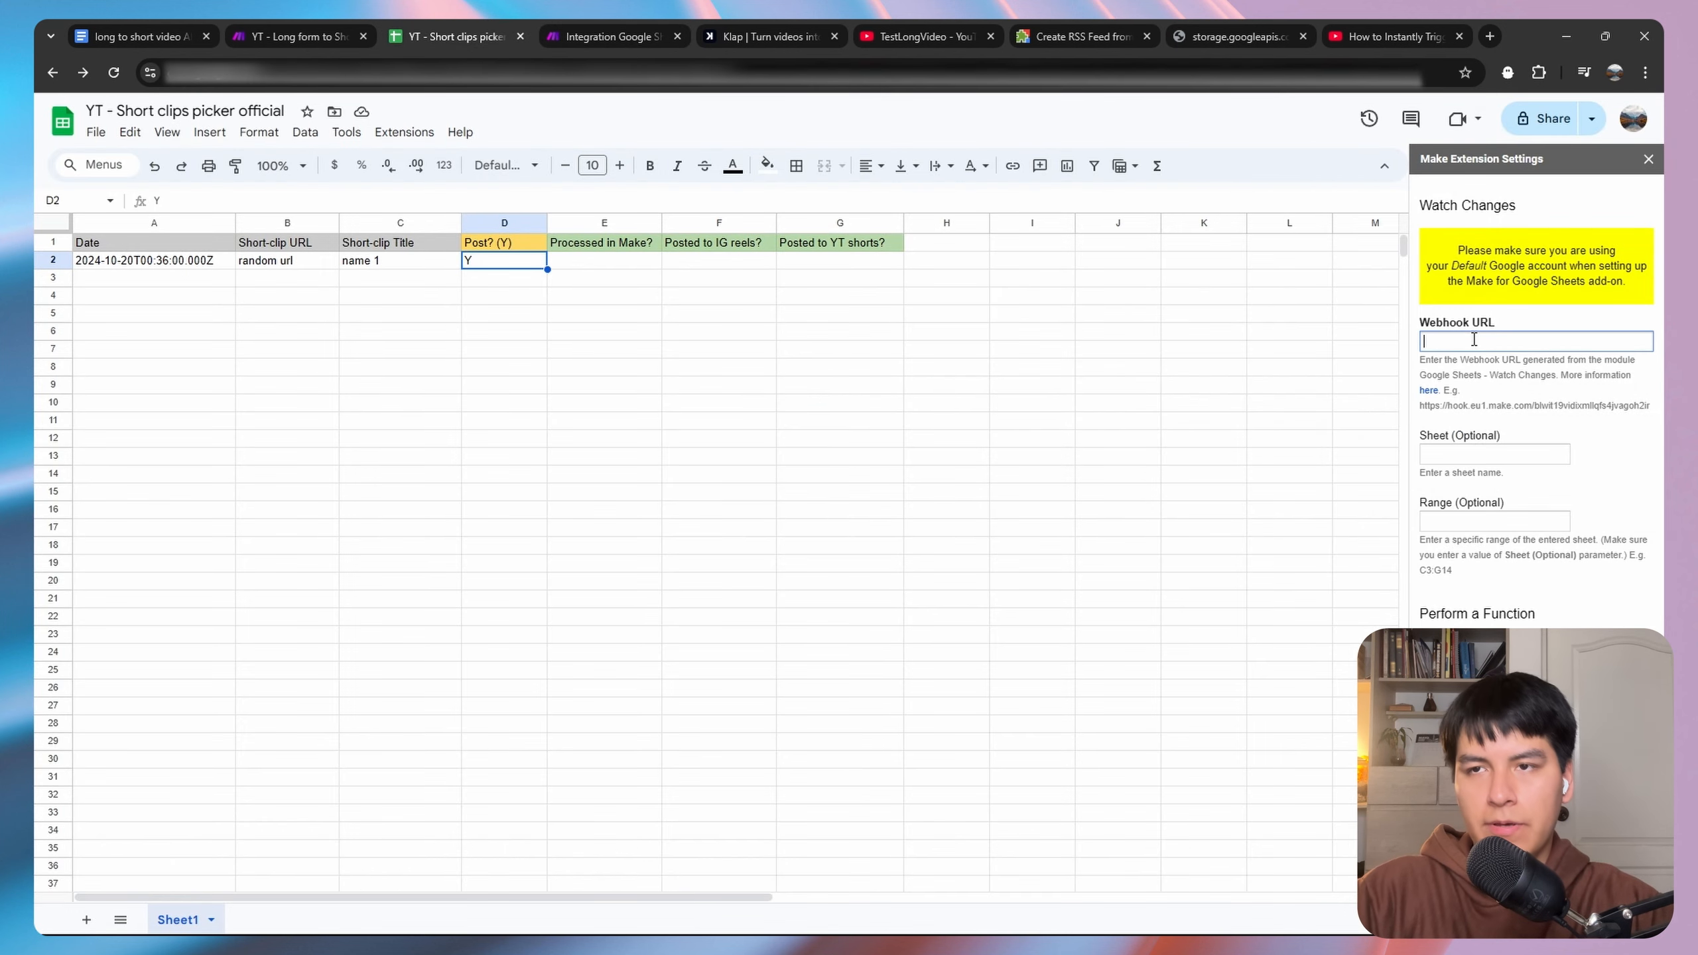
key(ctrl+v)
Set the watched sheet to Sheet1 in the Make extension settings and leave the optional range empty.
click(1453, 454)
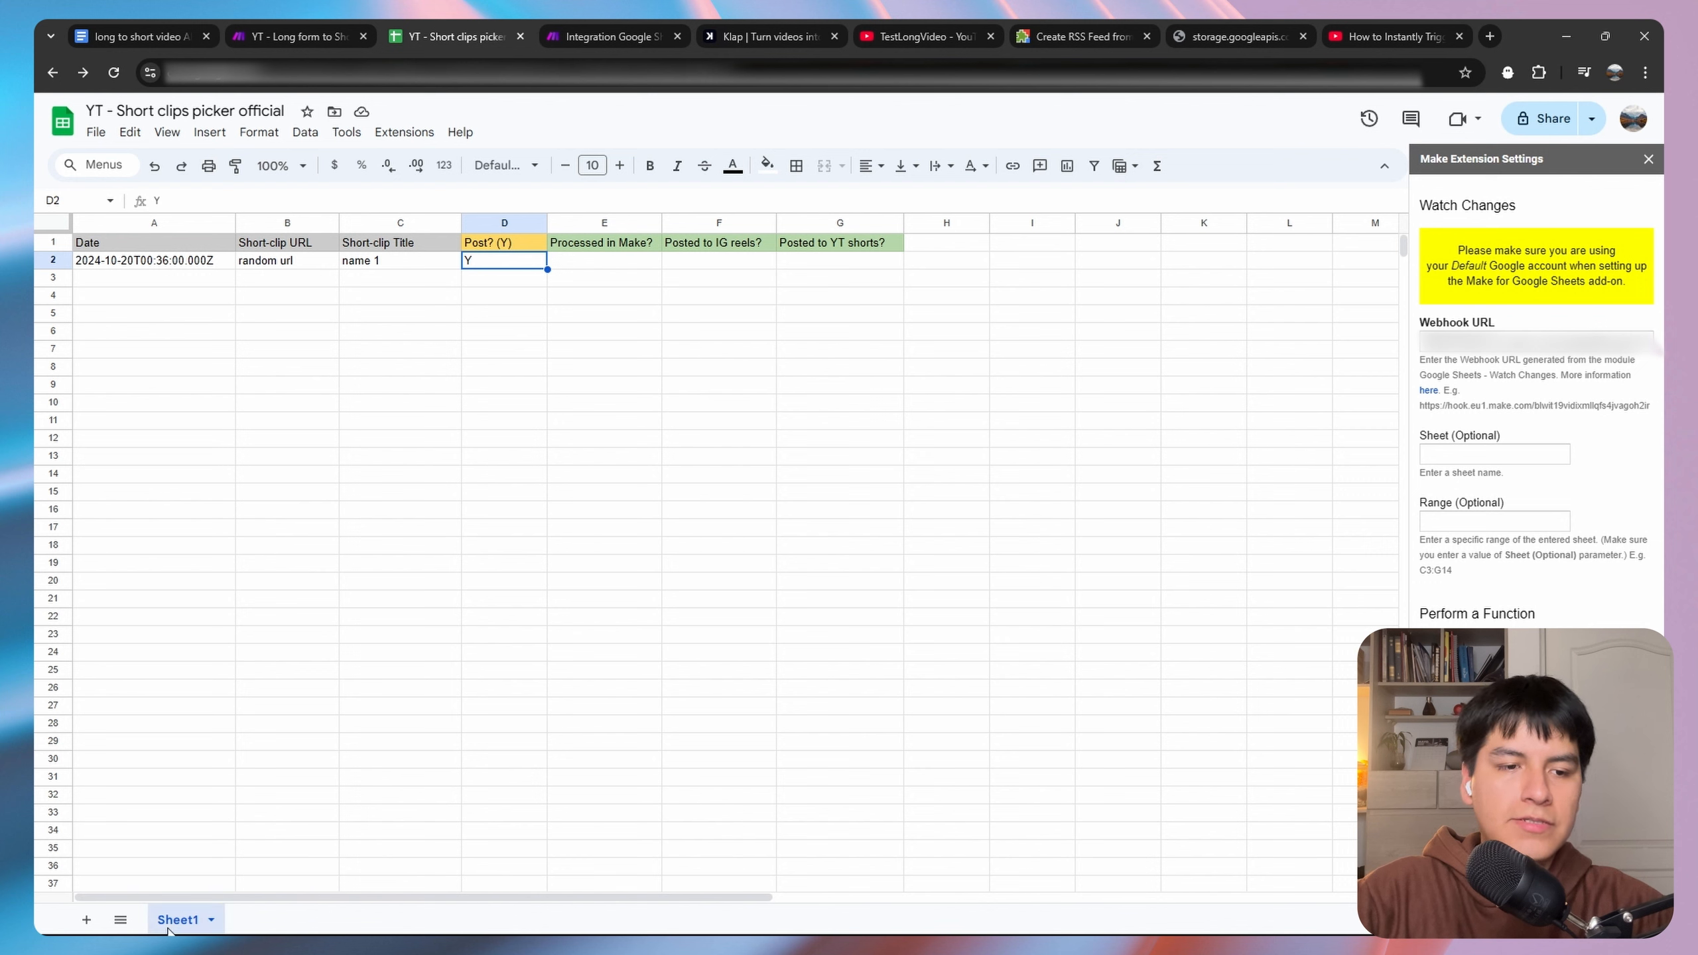
click(1468, 461)
text(Sheet1)
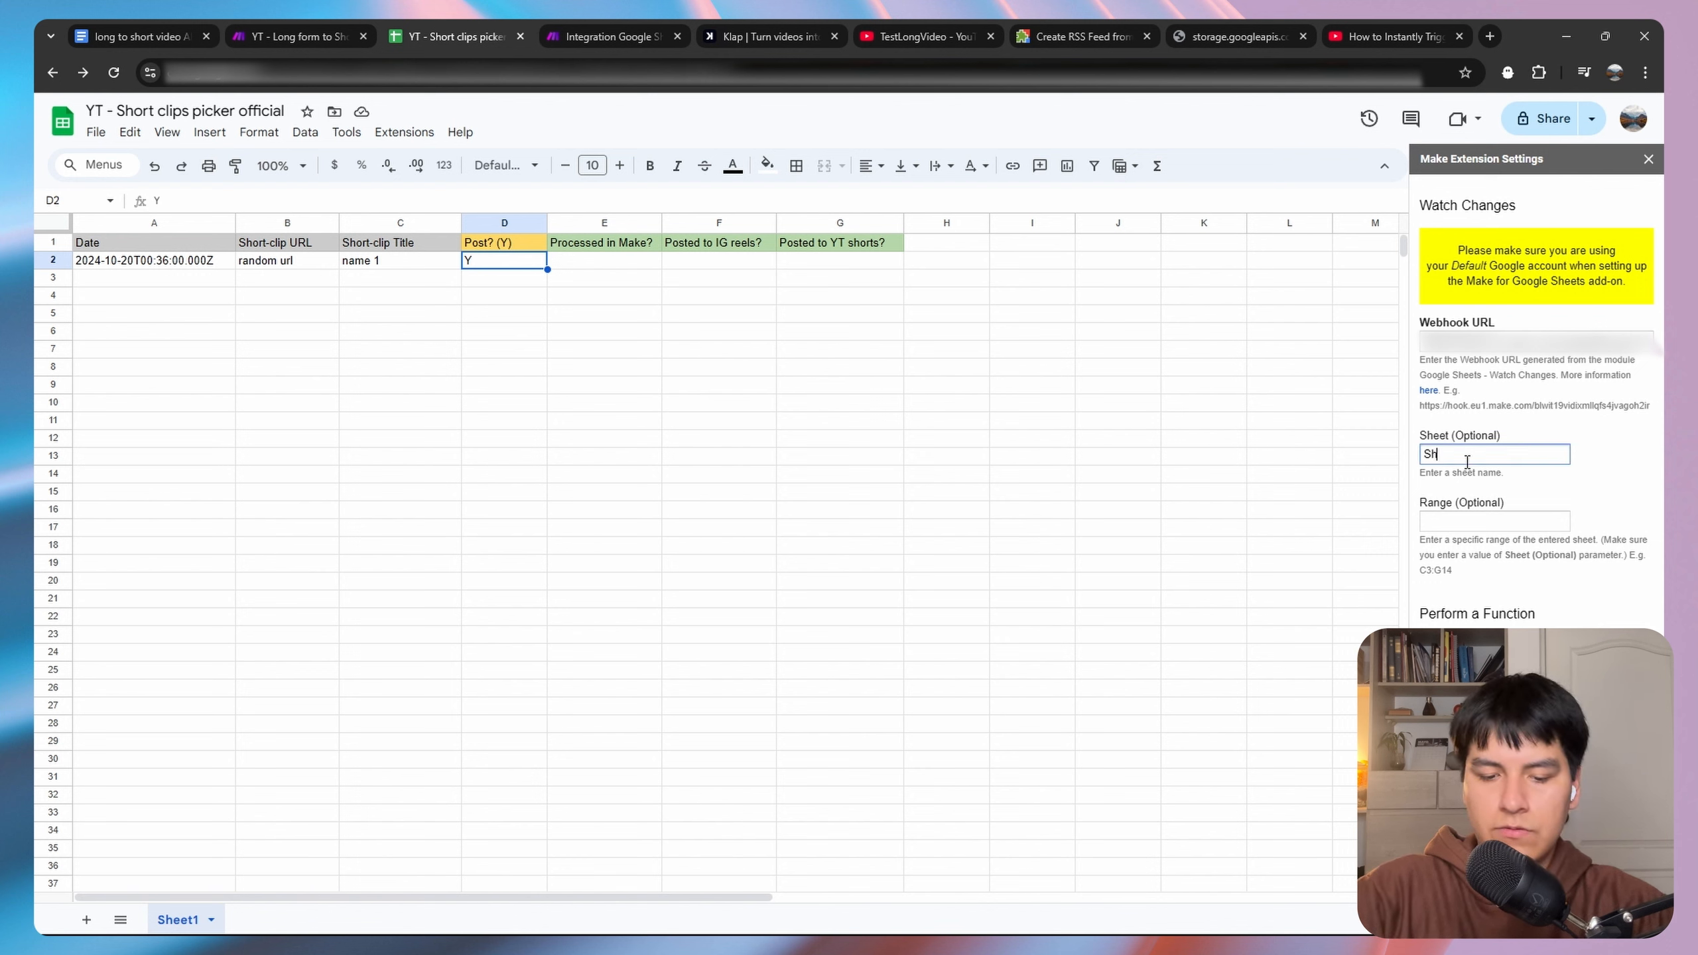
click(1470, 519)
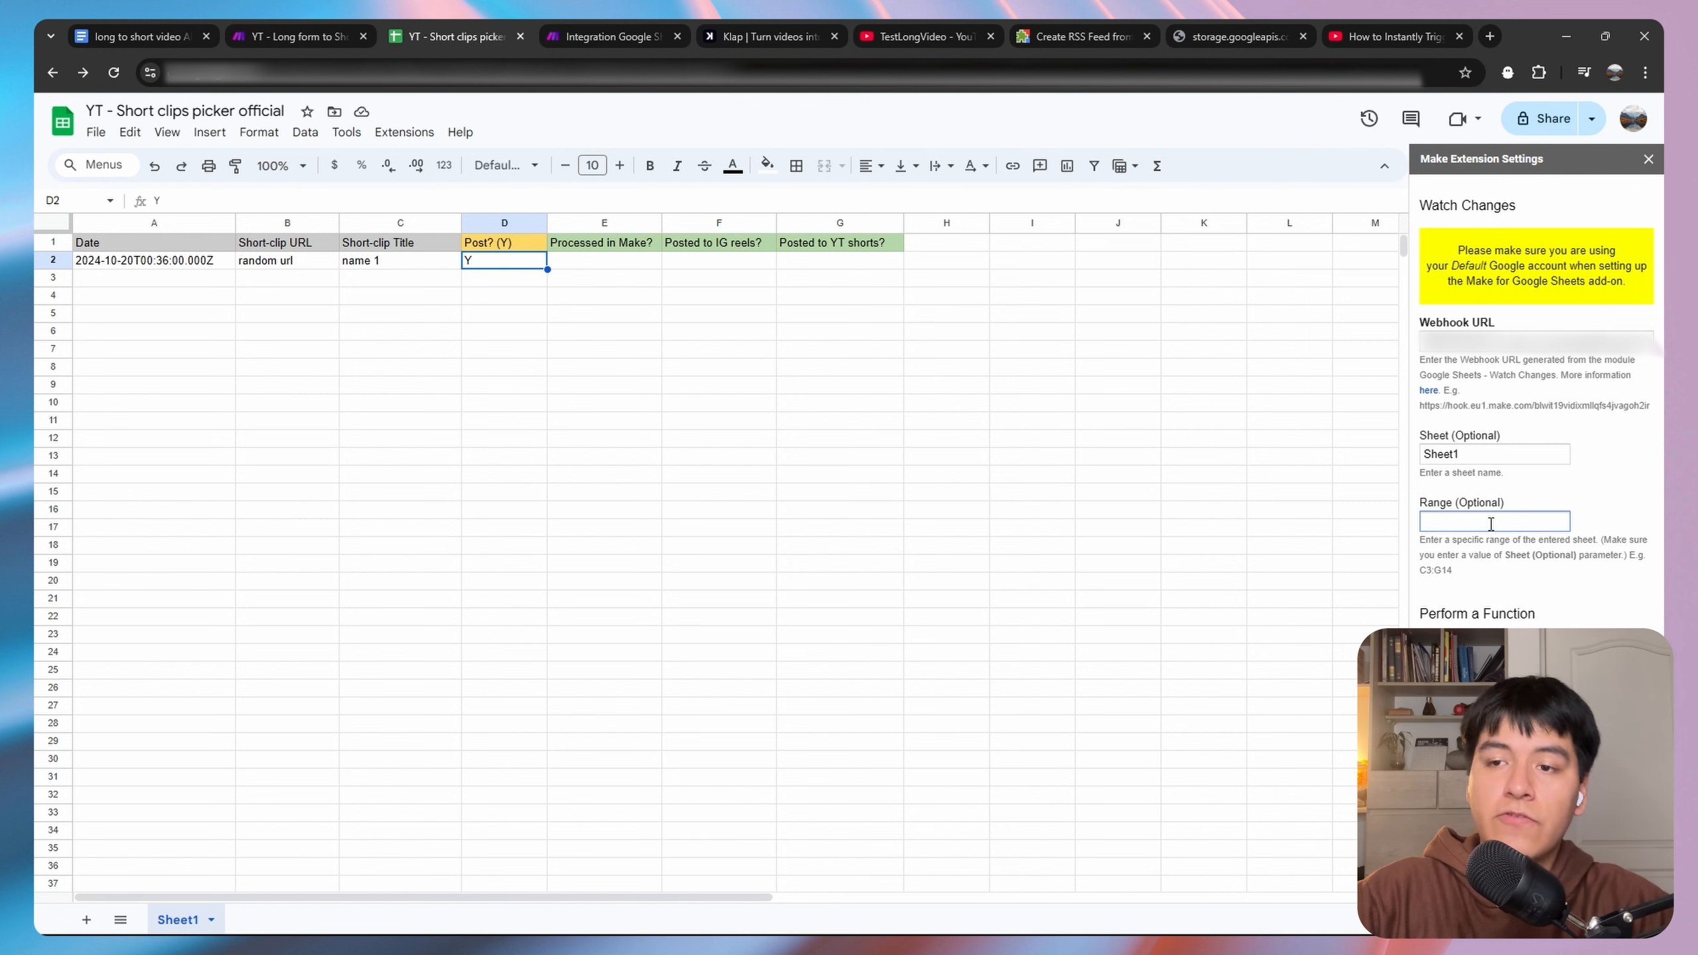
click(1583, 507)
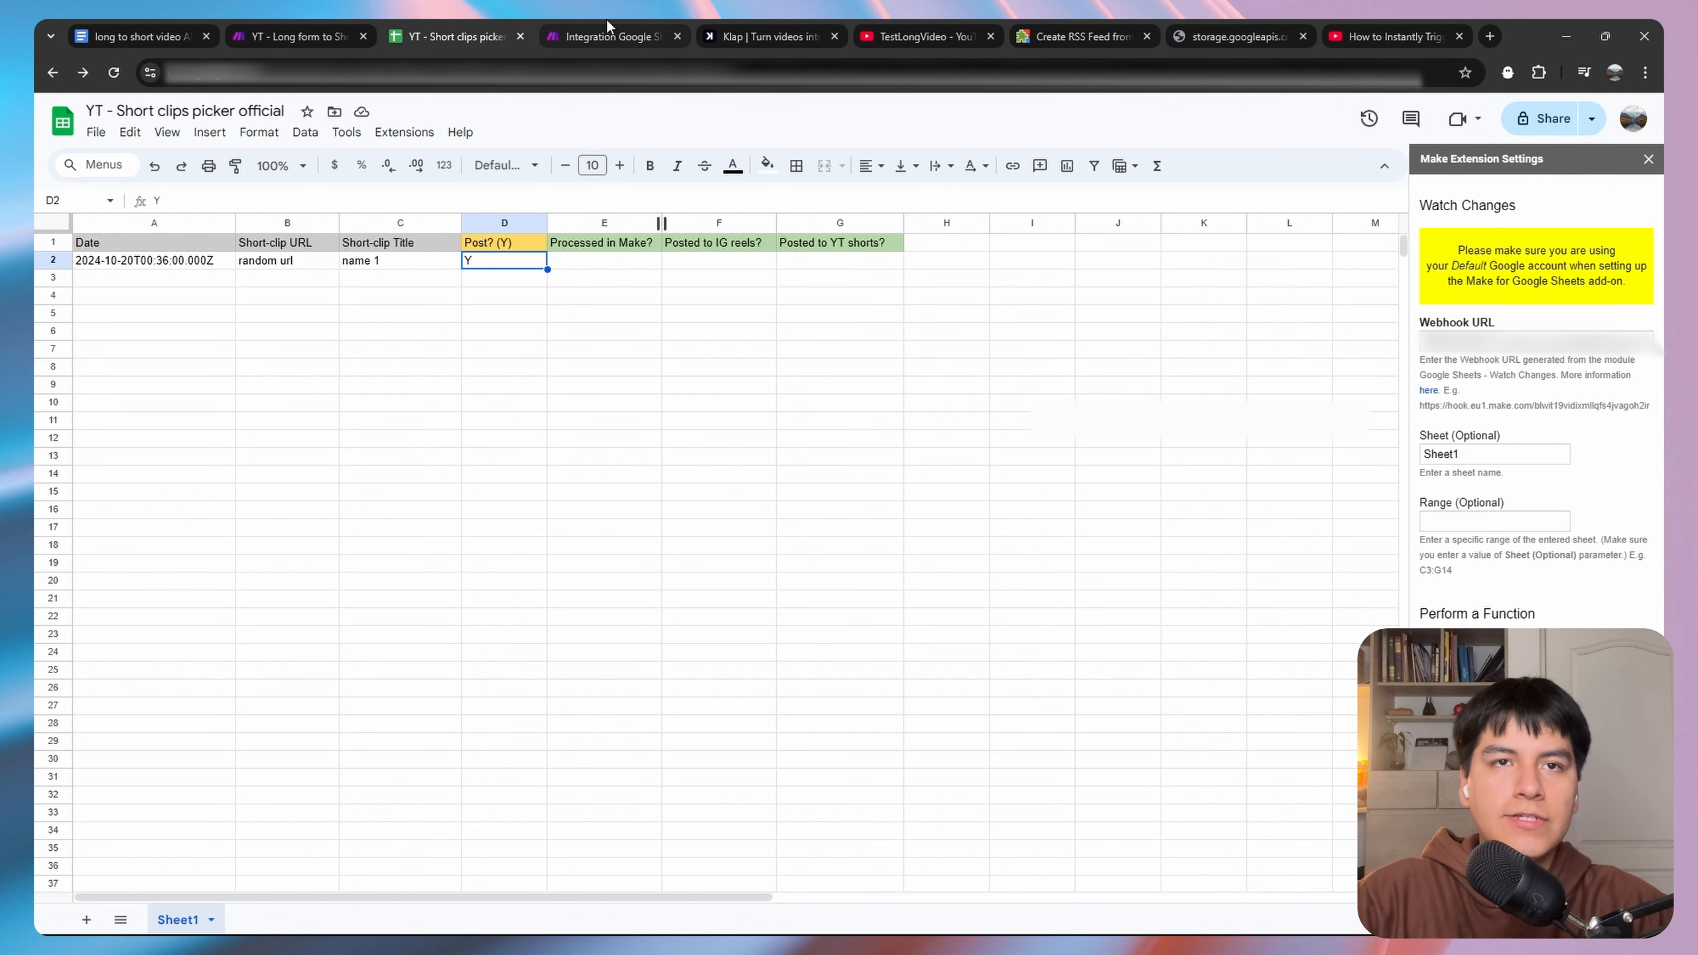
Examine the spreadsheet's clip URL, title and Post? (Y) columns, ending in the Watch Changes module settings in Make.
click(574, 35)
click(476, 31)
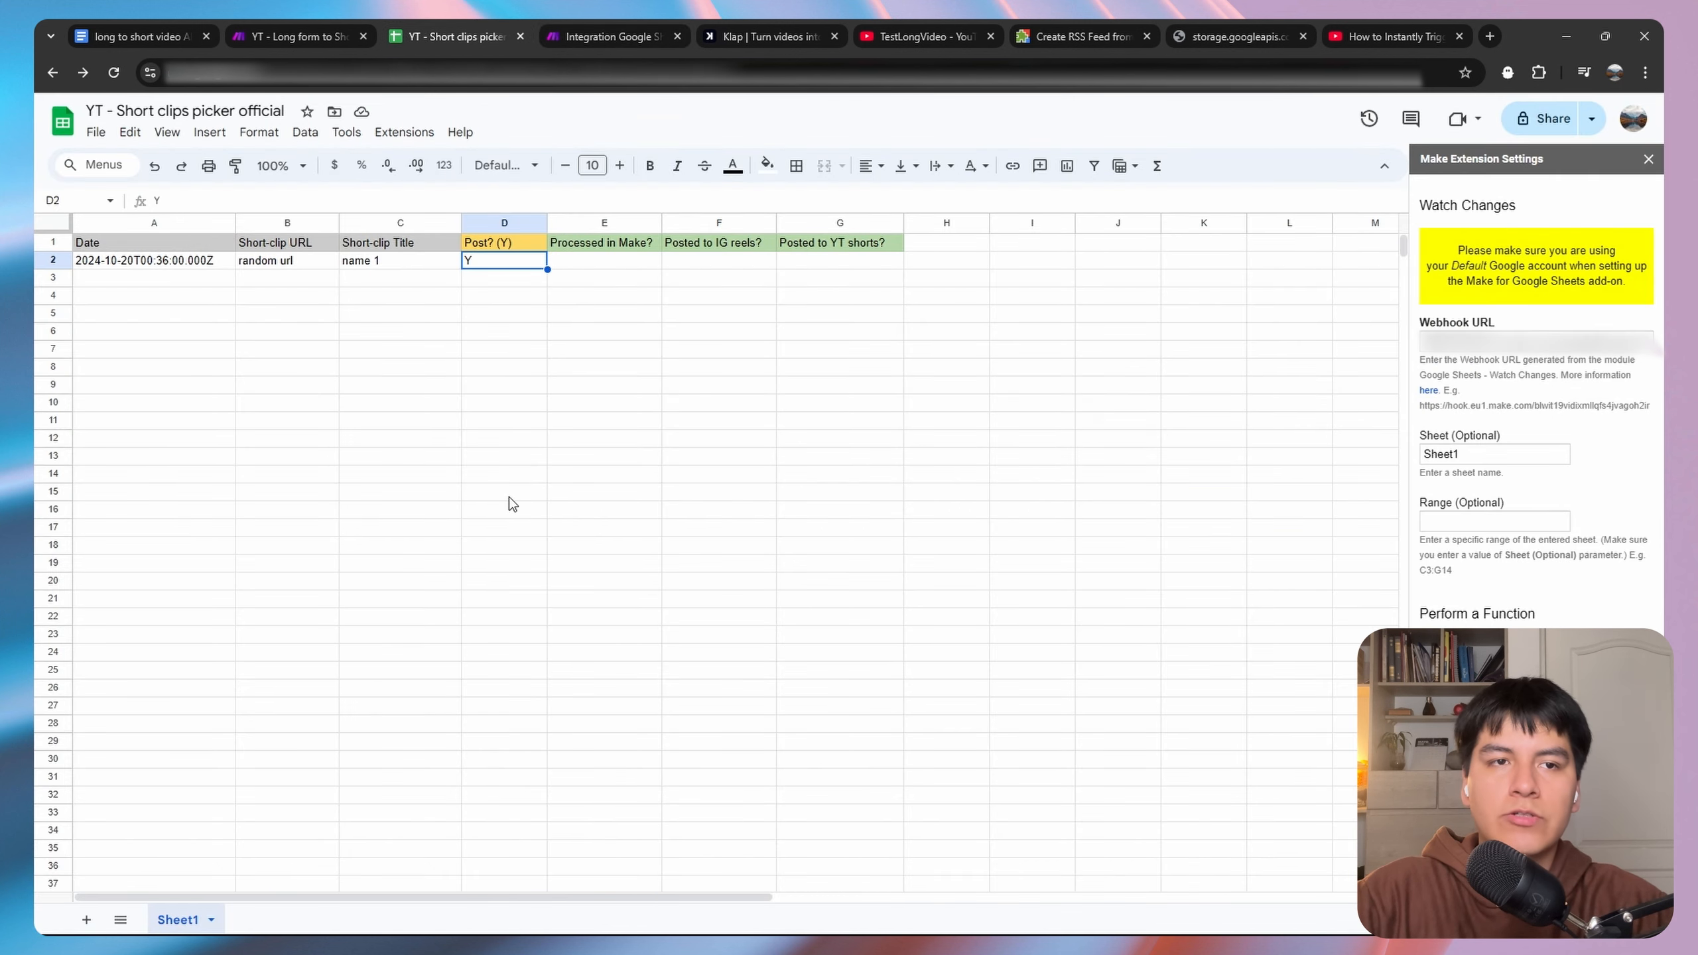
click(271, 295)
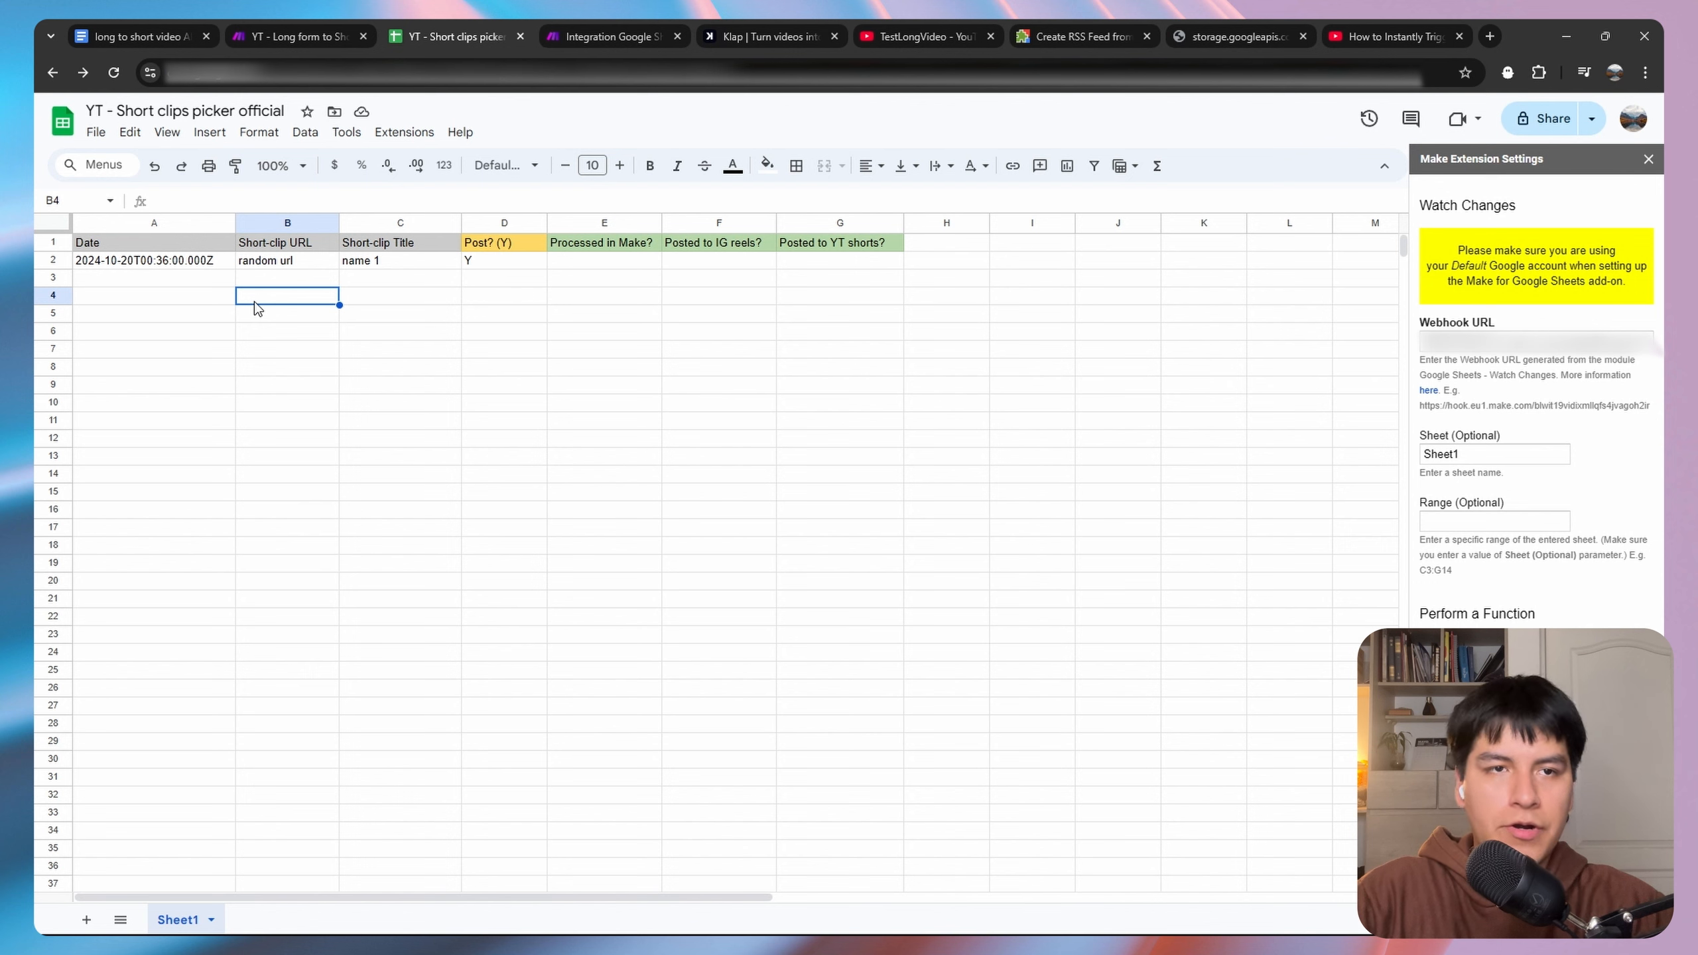
click(382, 300)
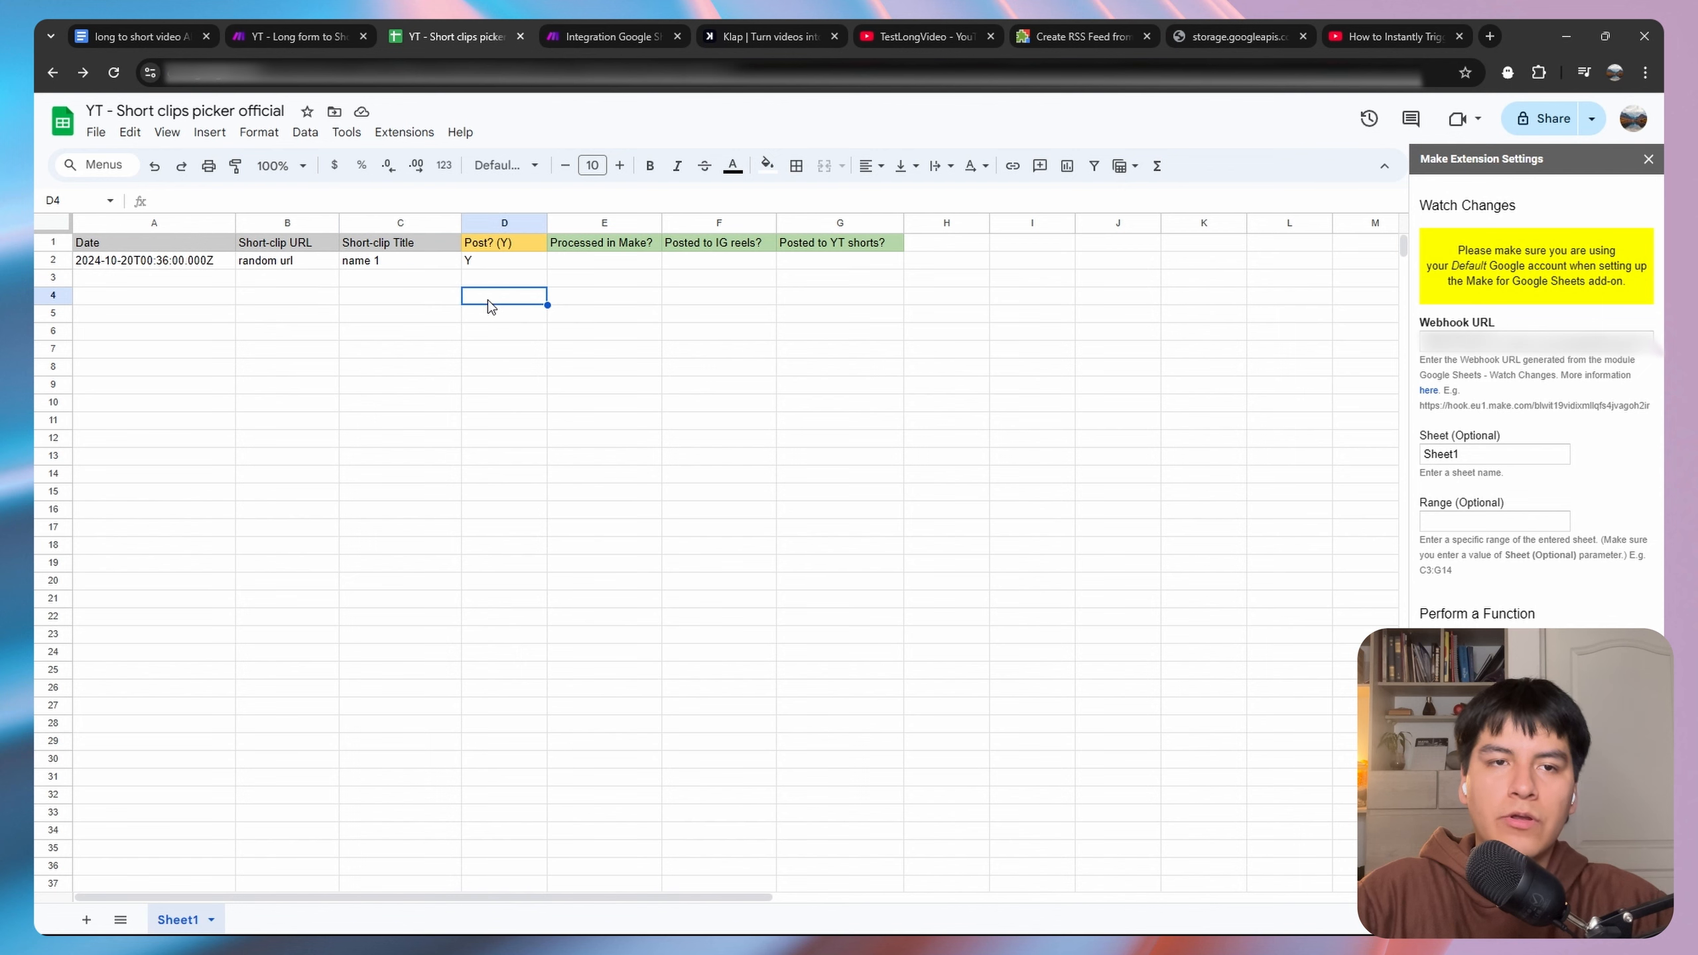
key(Down)
key(Down)
key(Down)
key(Down)
key(Down)
key(Down)
key(ctrl+Tab)
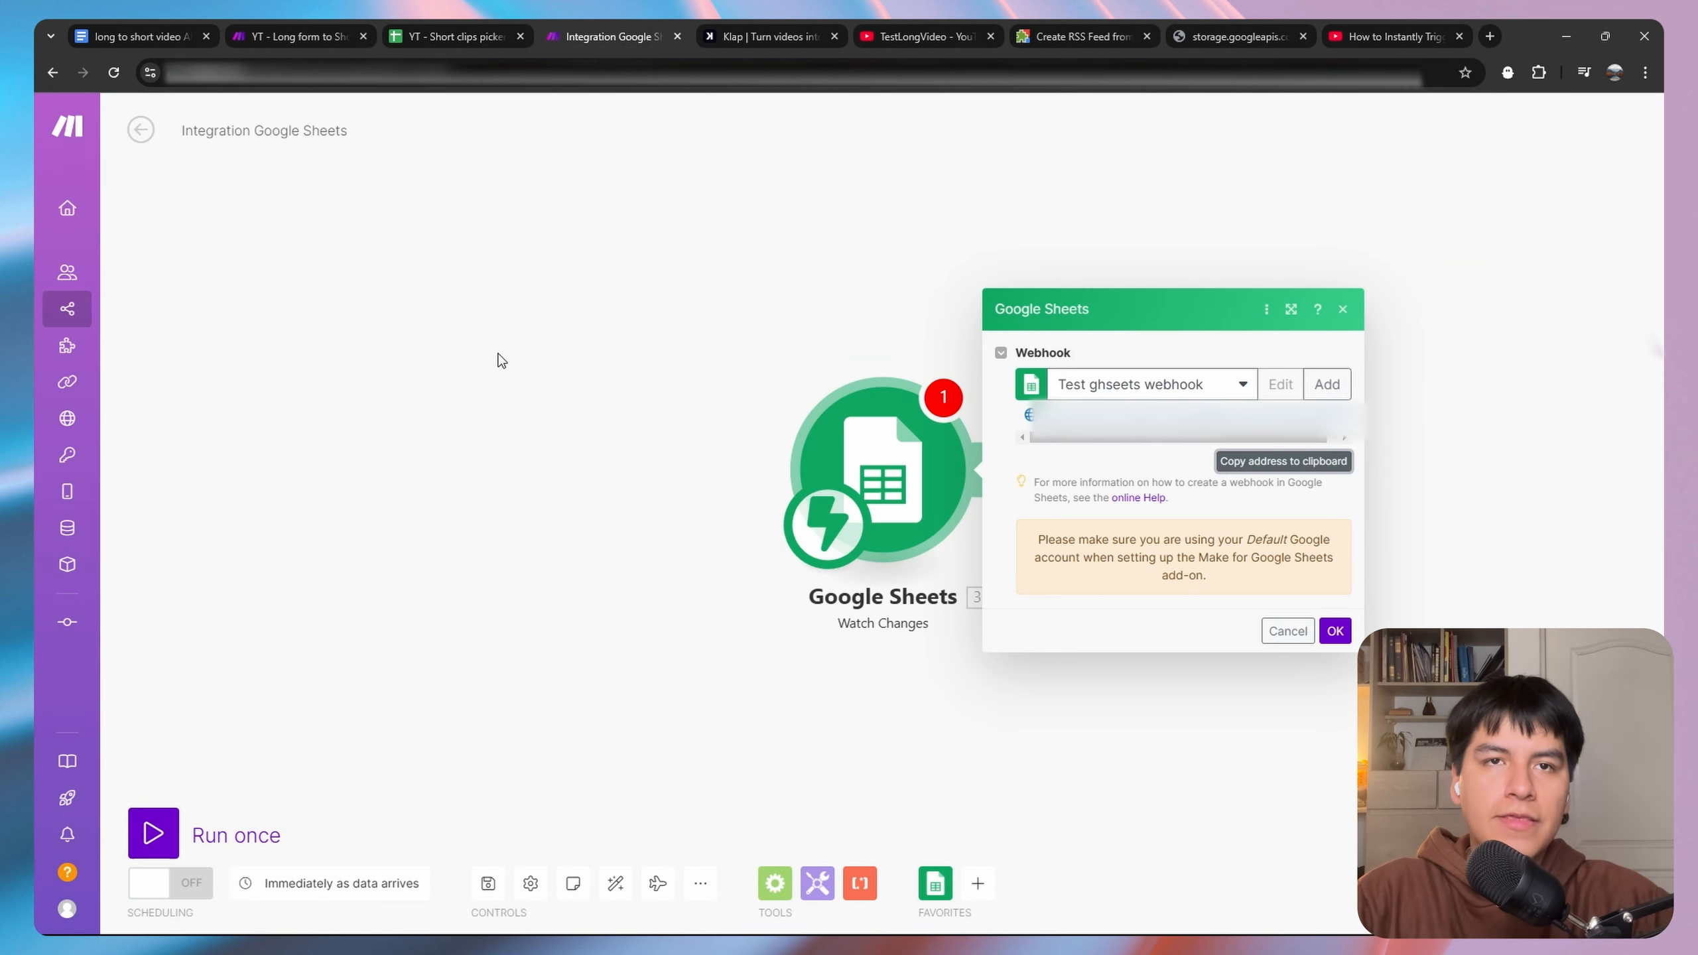
In the spreadsheet's Make extension settings, set the watched range to D2:D1000 for the Post? (Y) column and save.
key(ctrl+shift+Tab)
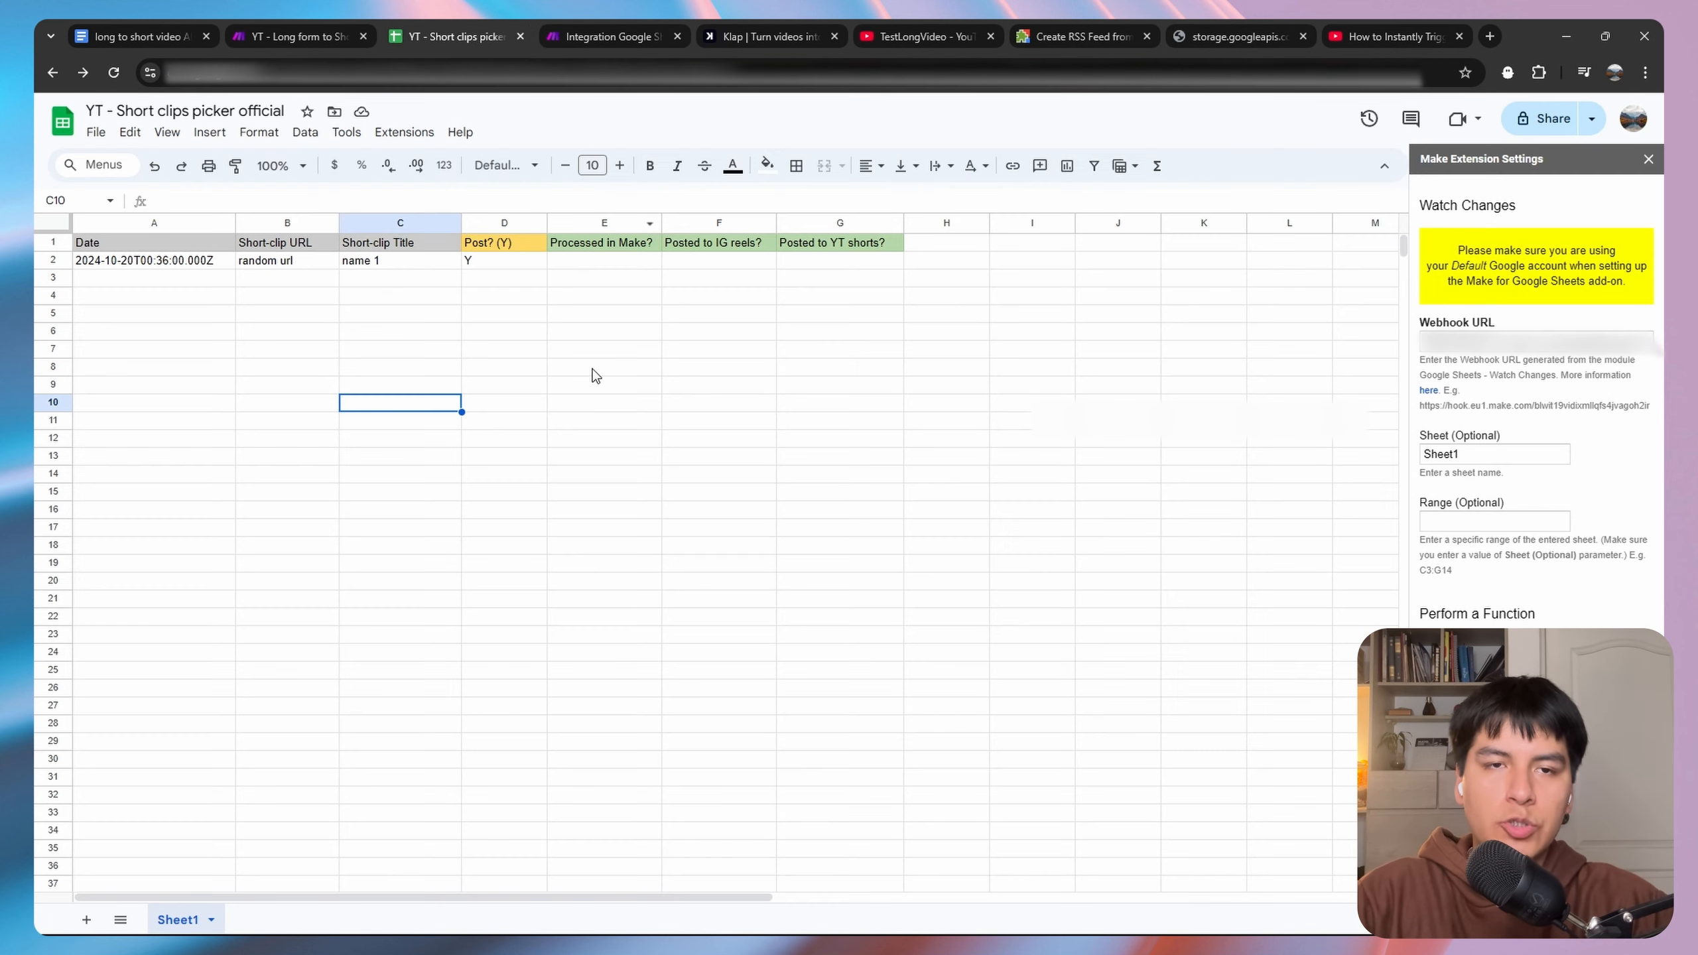
click(487, 279)
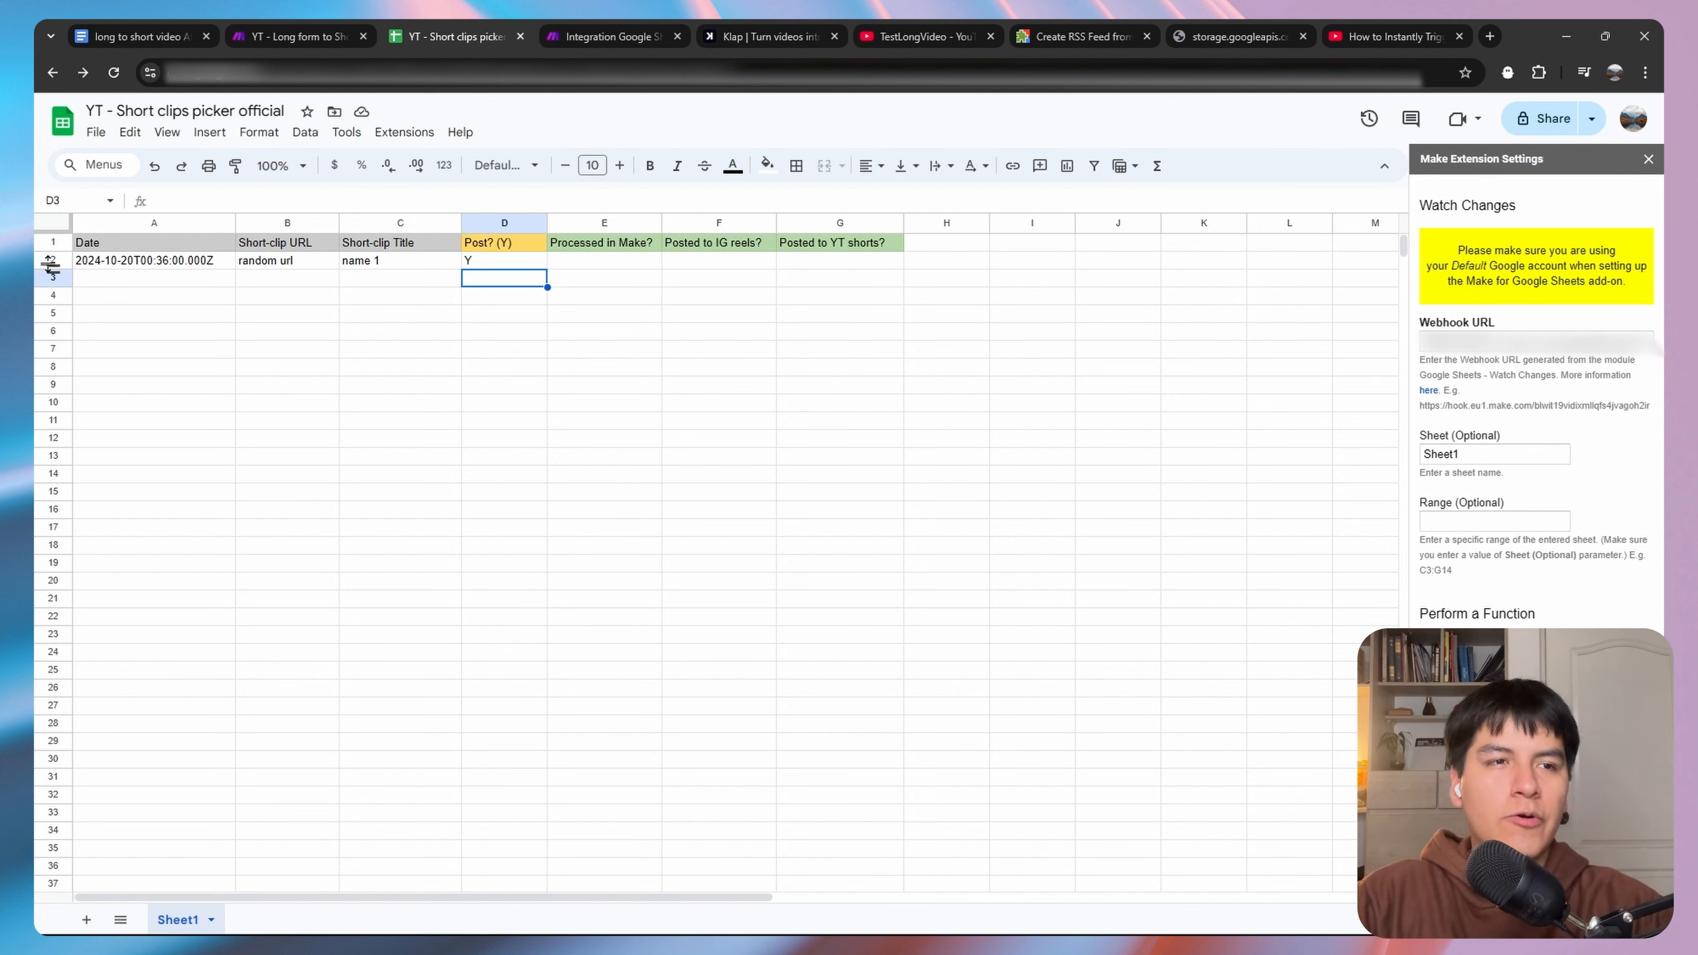
click(480, 265)
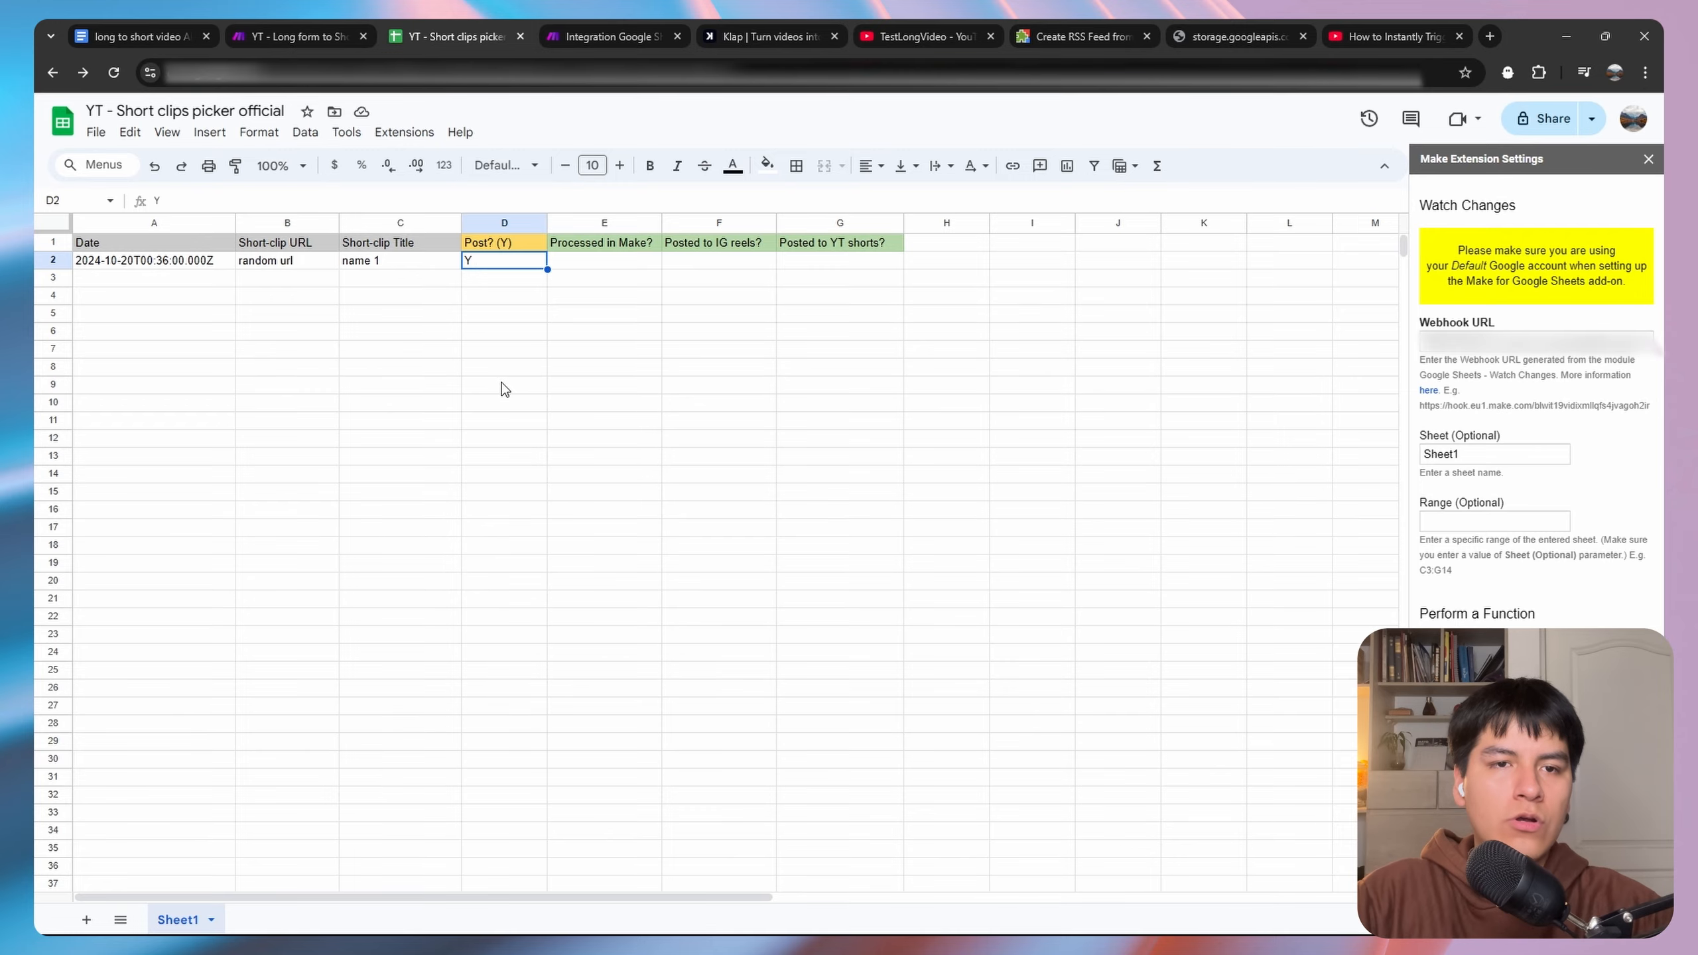
scroll(505, 390, down, 15)
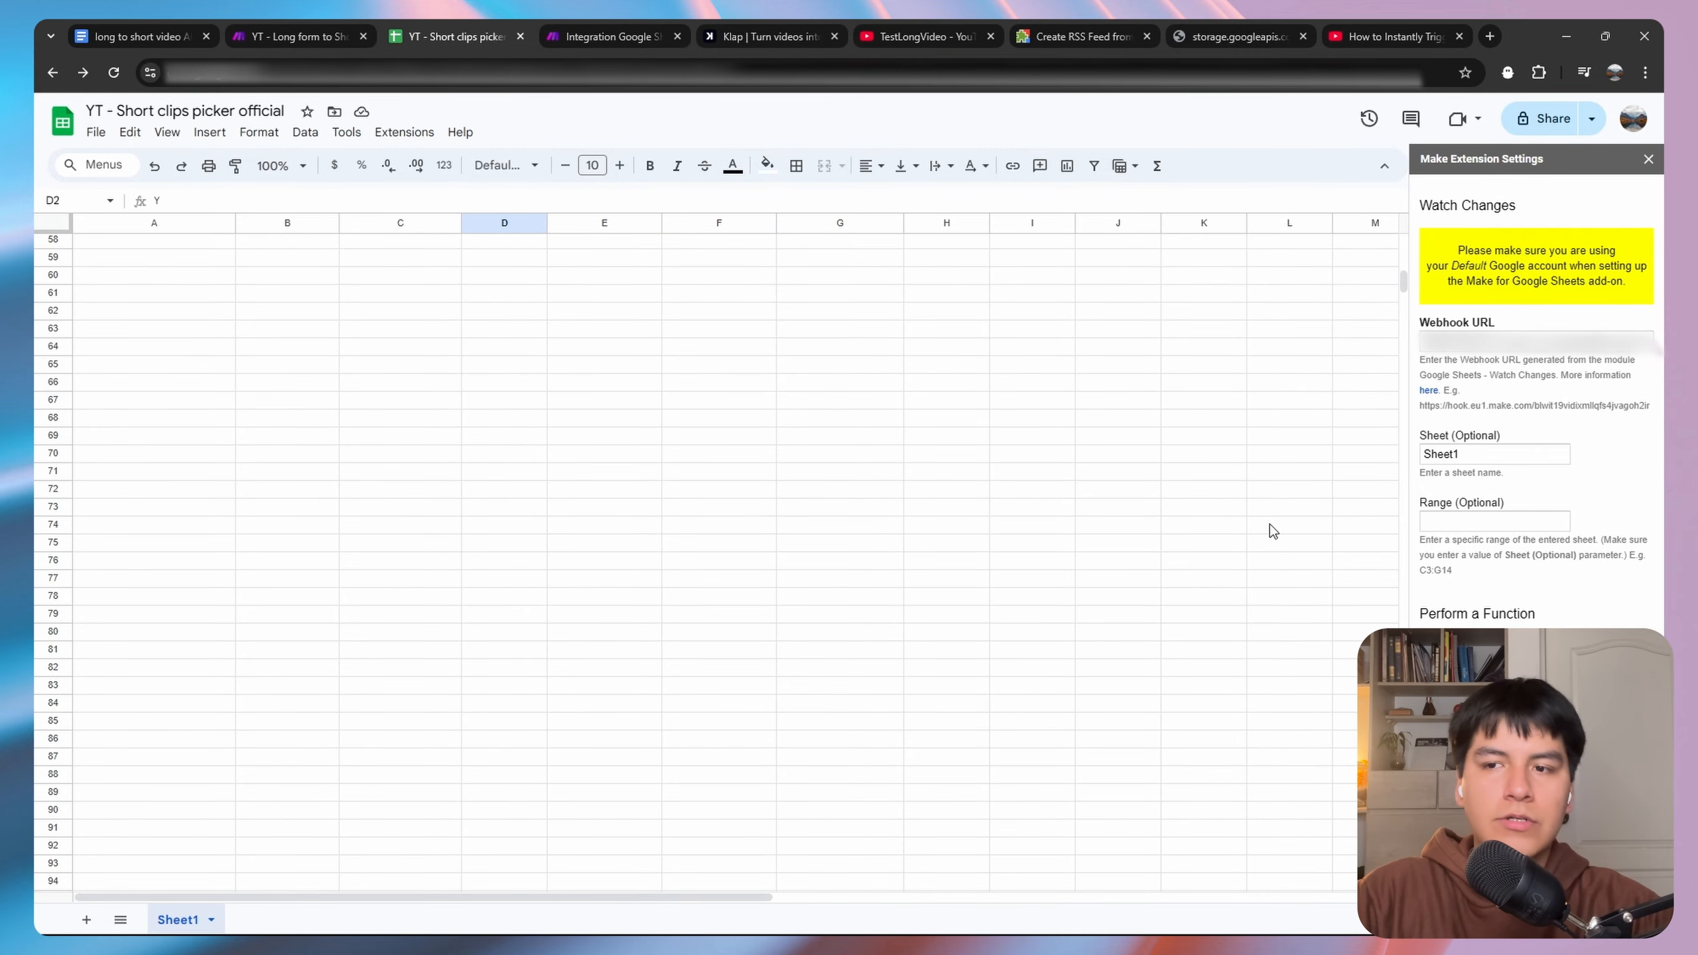
click(1445, 527)
text(D2:D1)
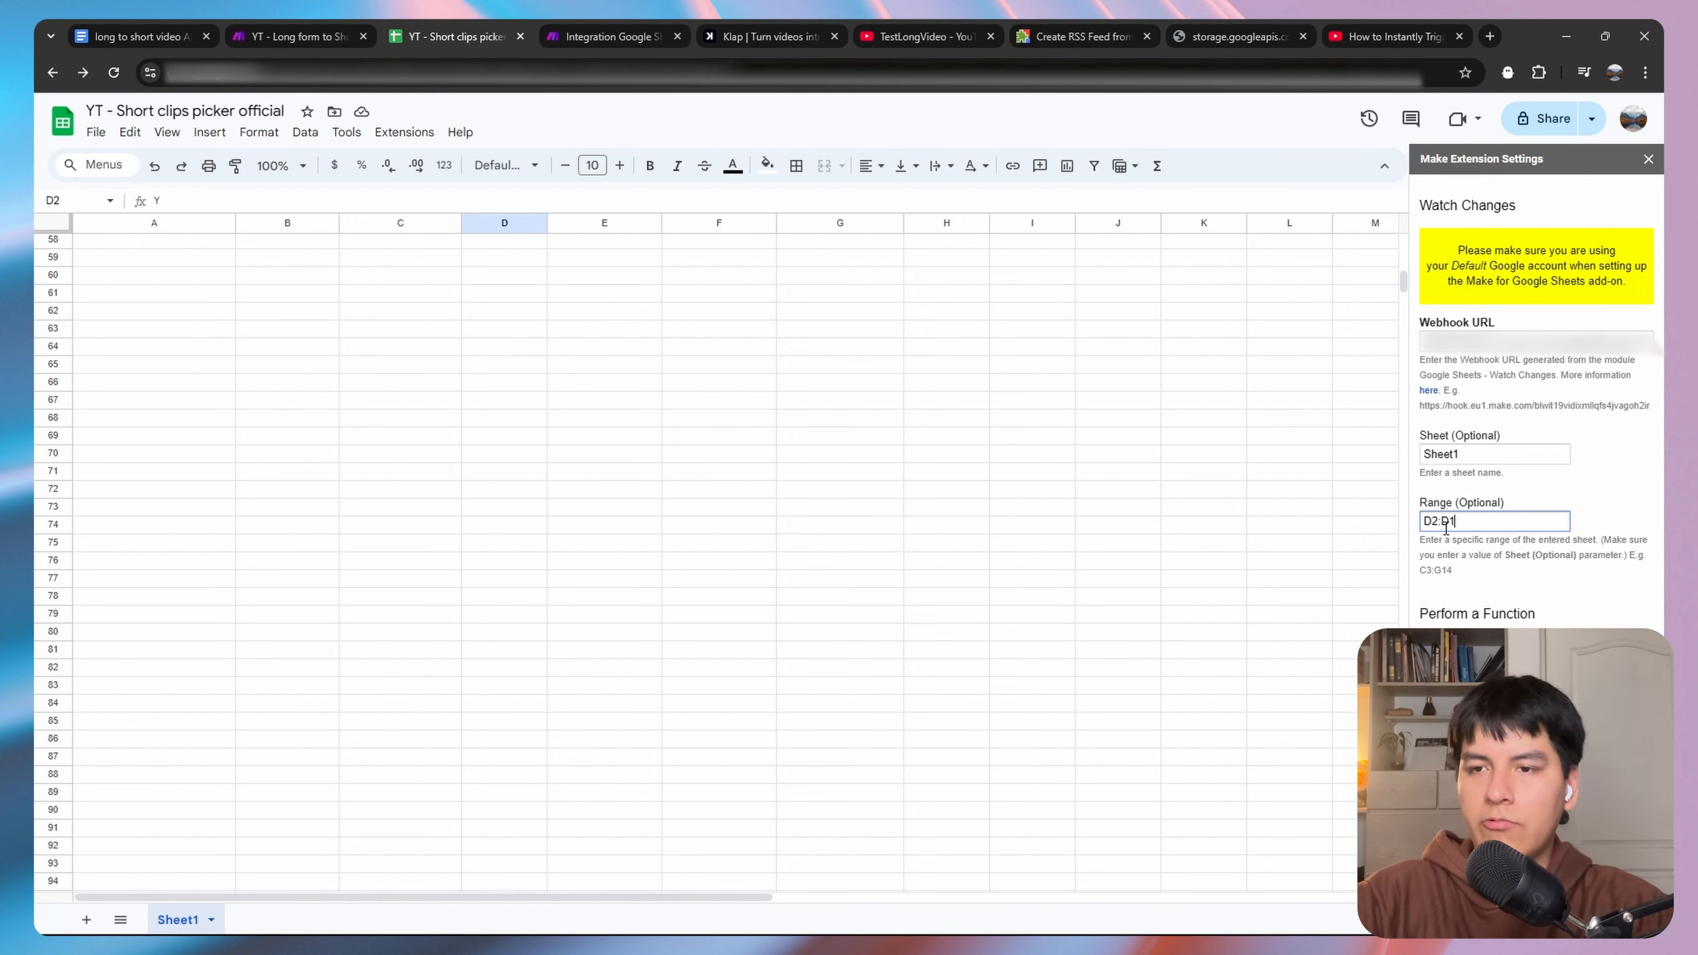
text(000)
click(1614, 478)
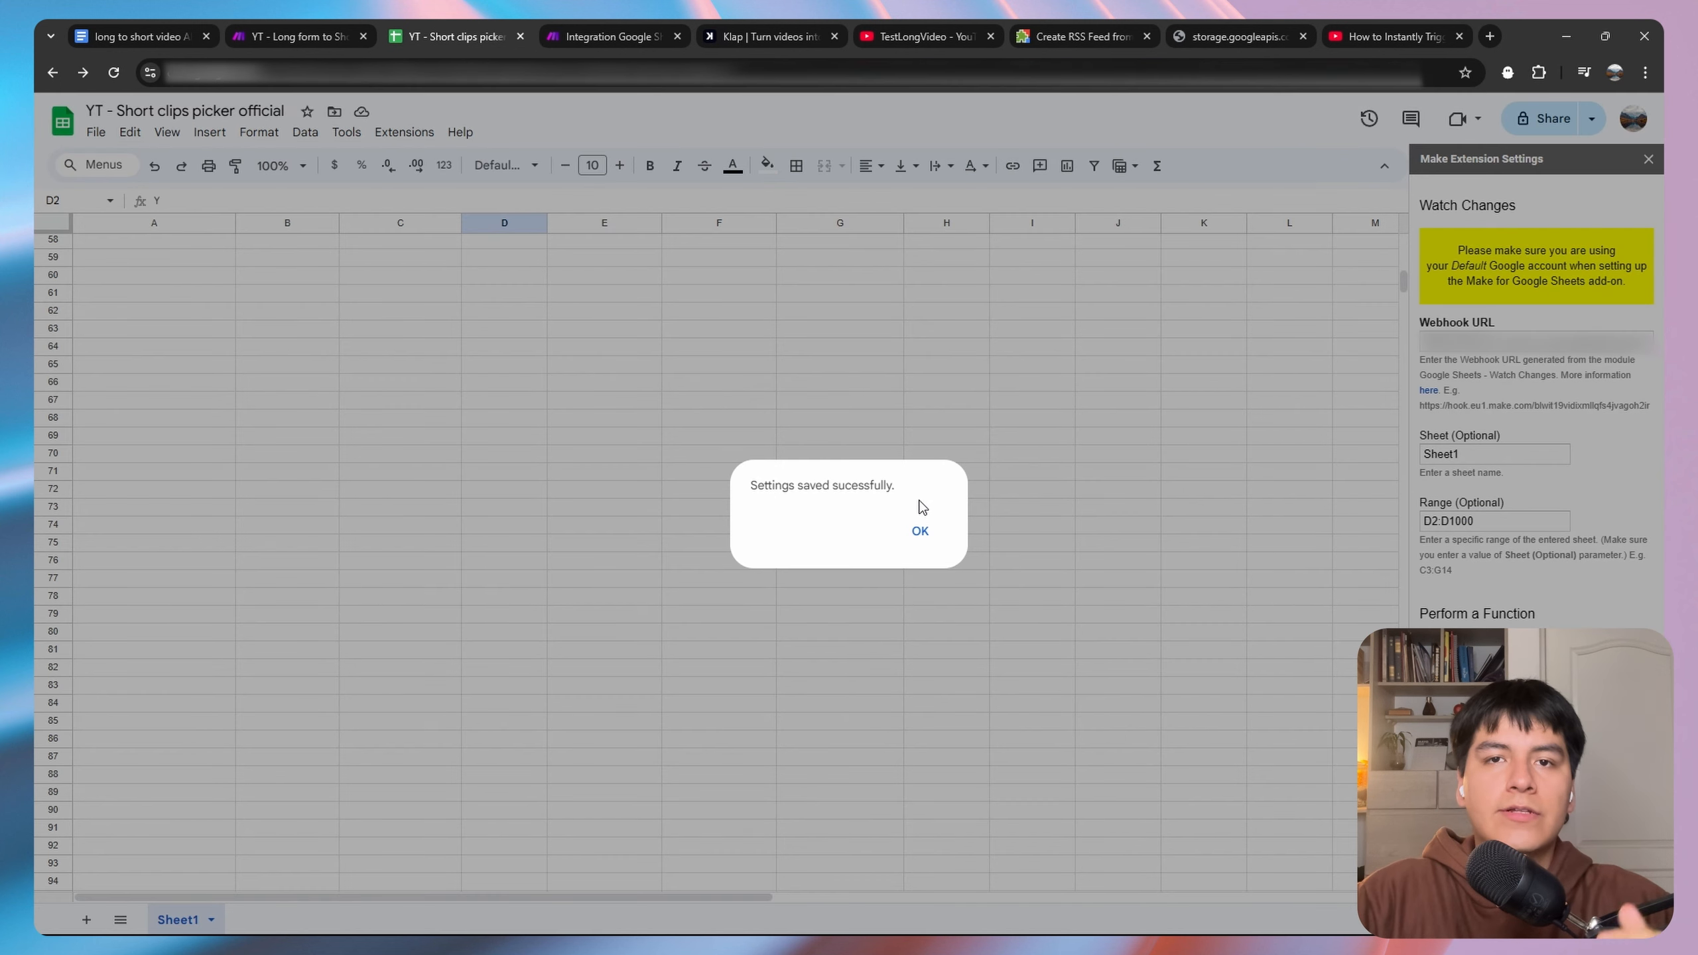
drag(754, 486, 862, 508)
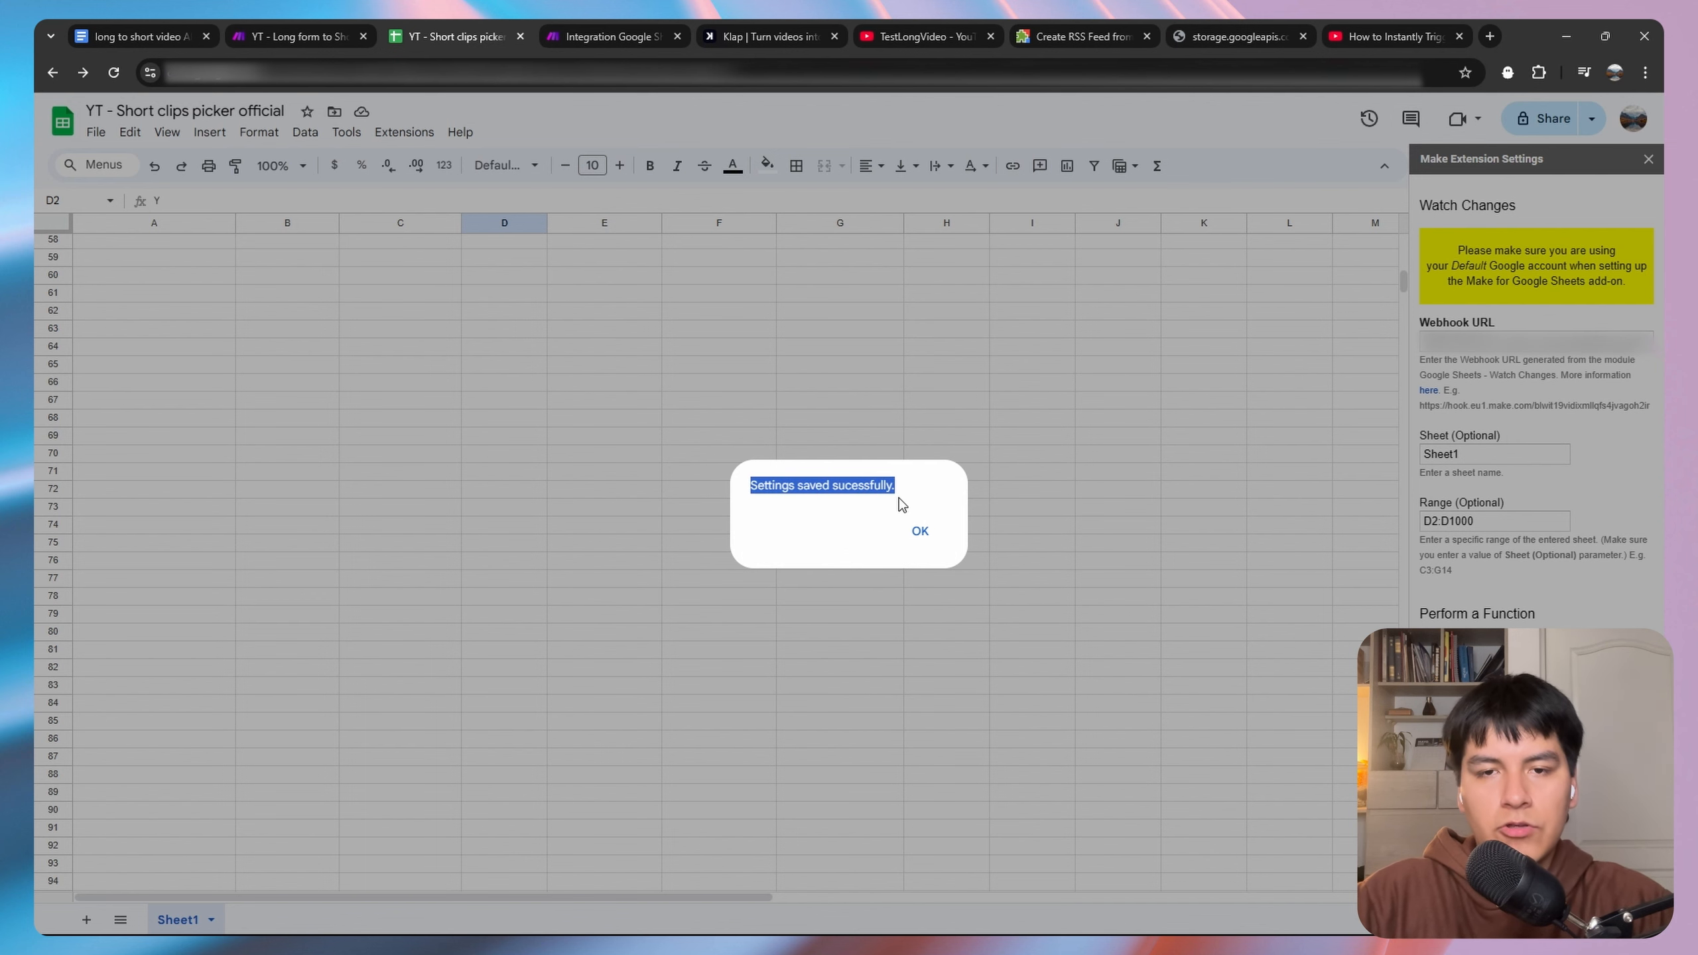
click(921, 545)
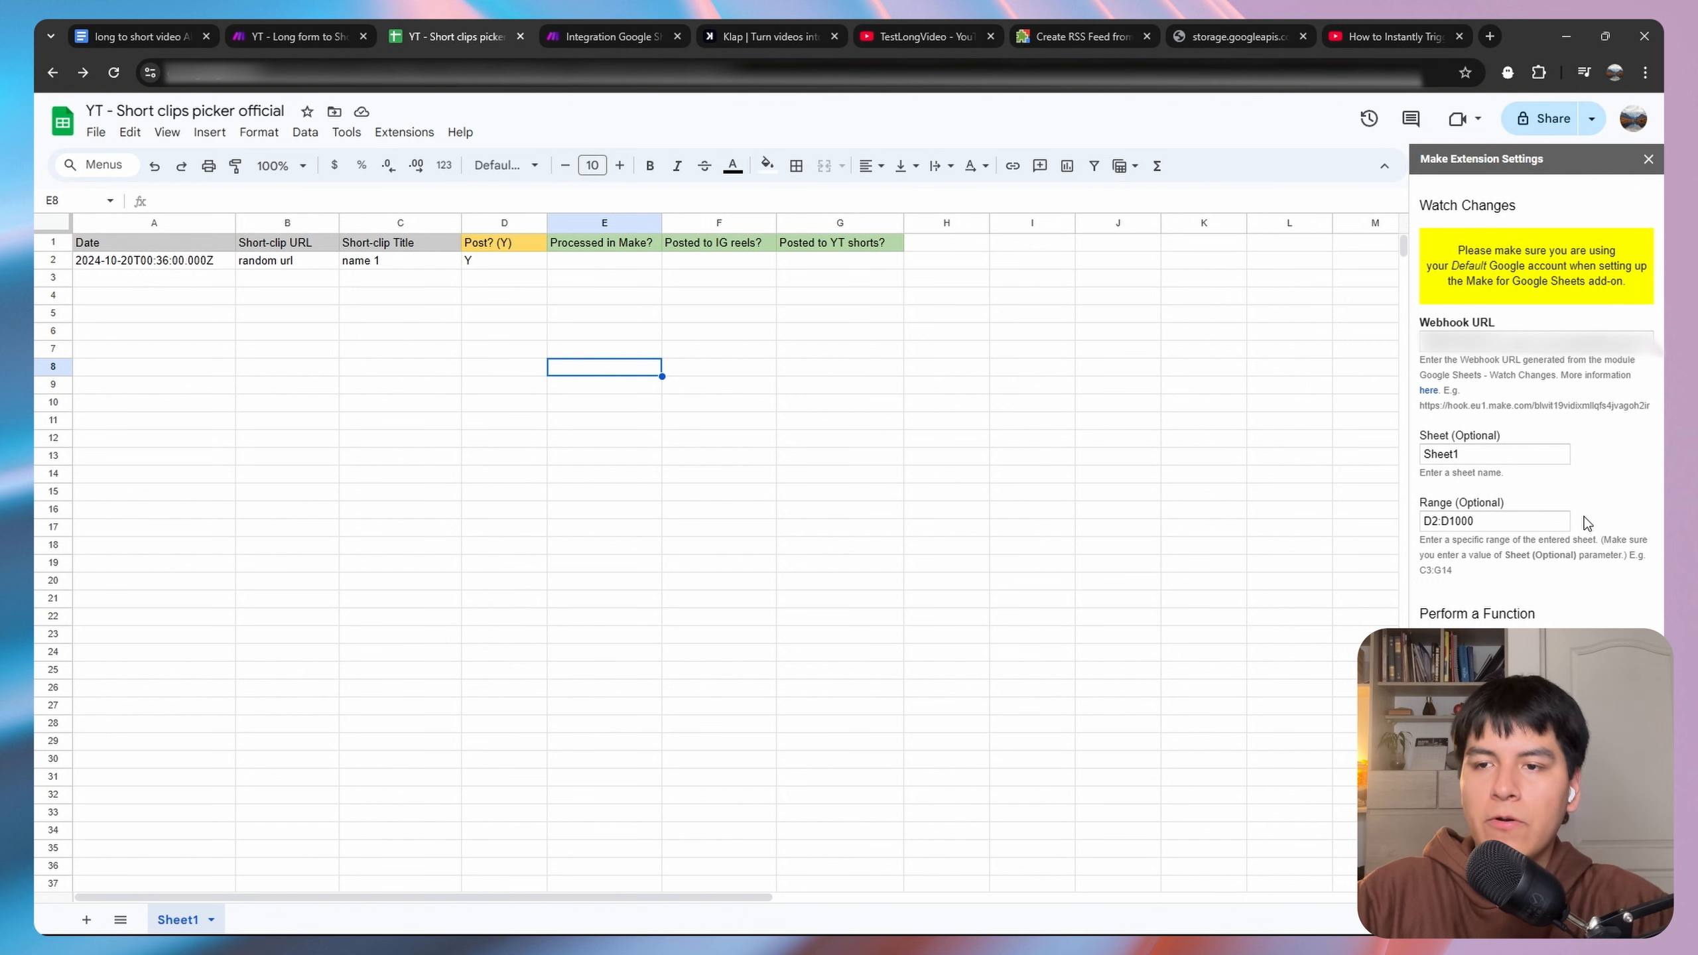
Clear the Post? (Y) cell in row 2, then switch to the Make scenario and run it once.
click(492, 268)
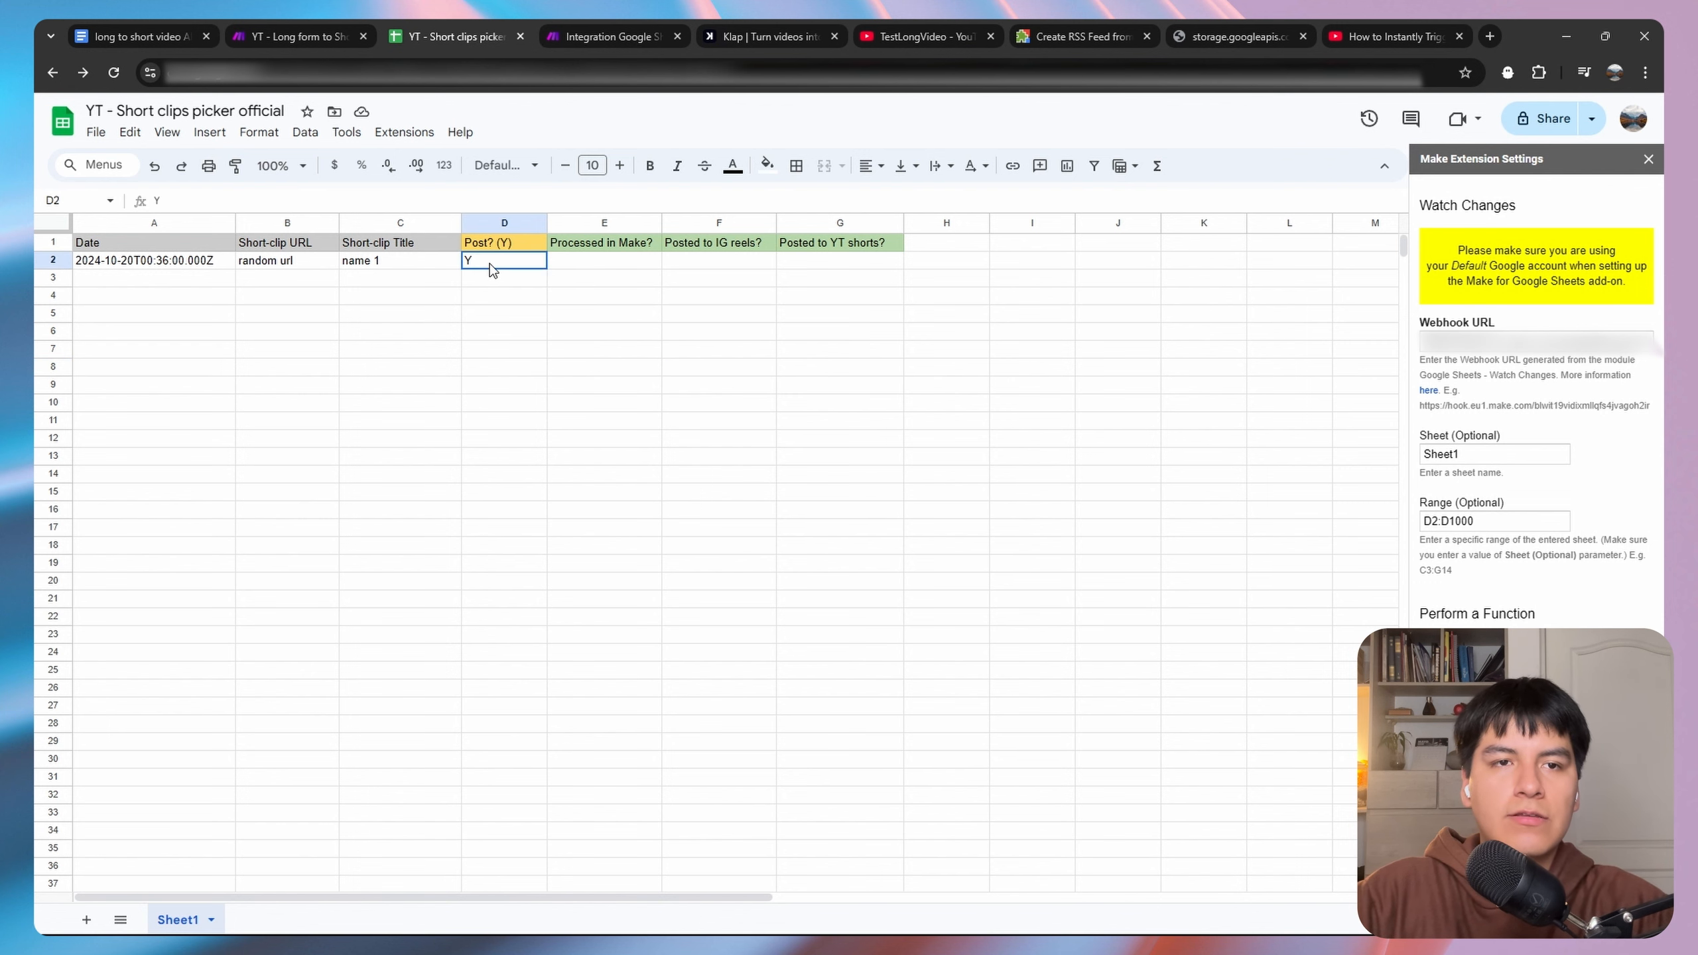
key(Delete)
click(610, 36)
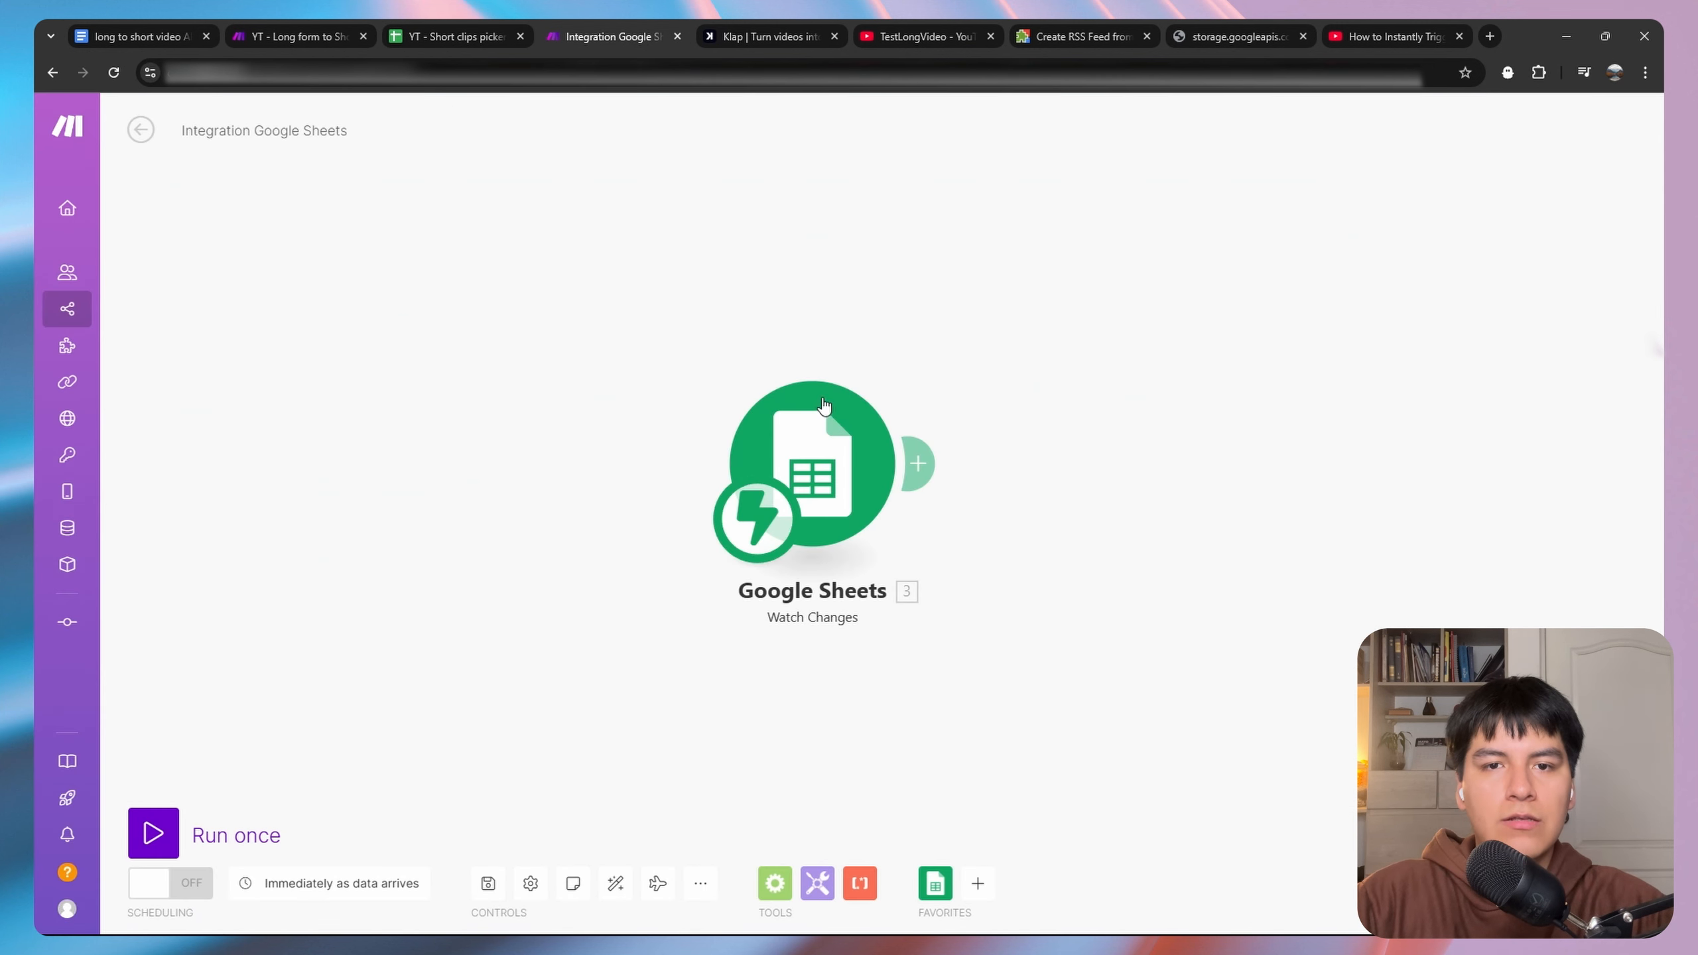
click(153, 832)
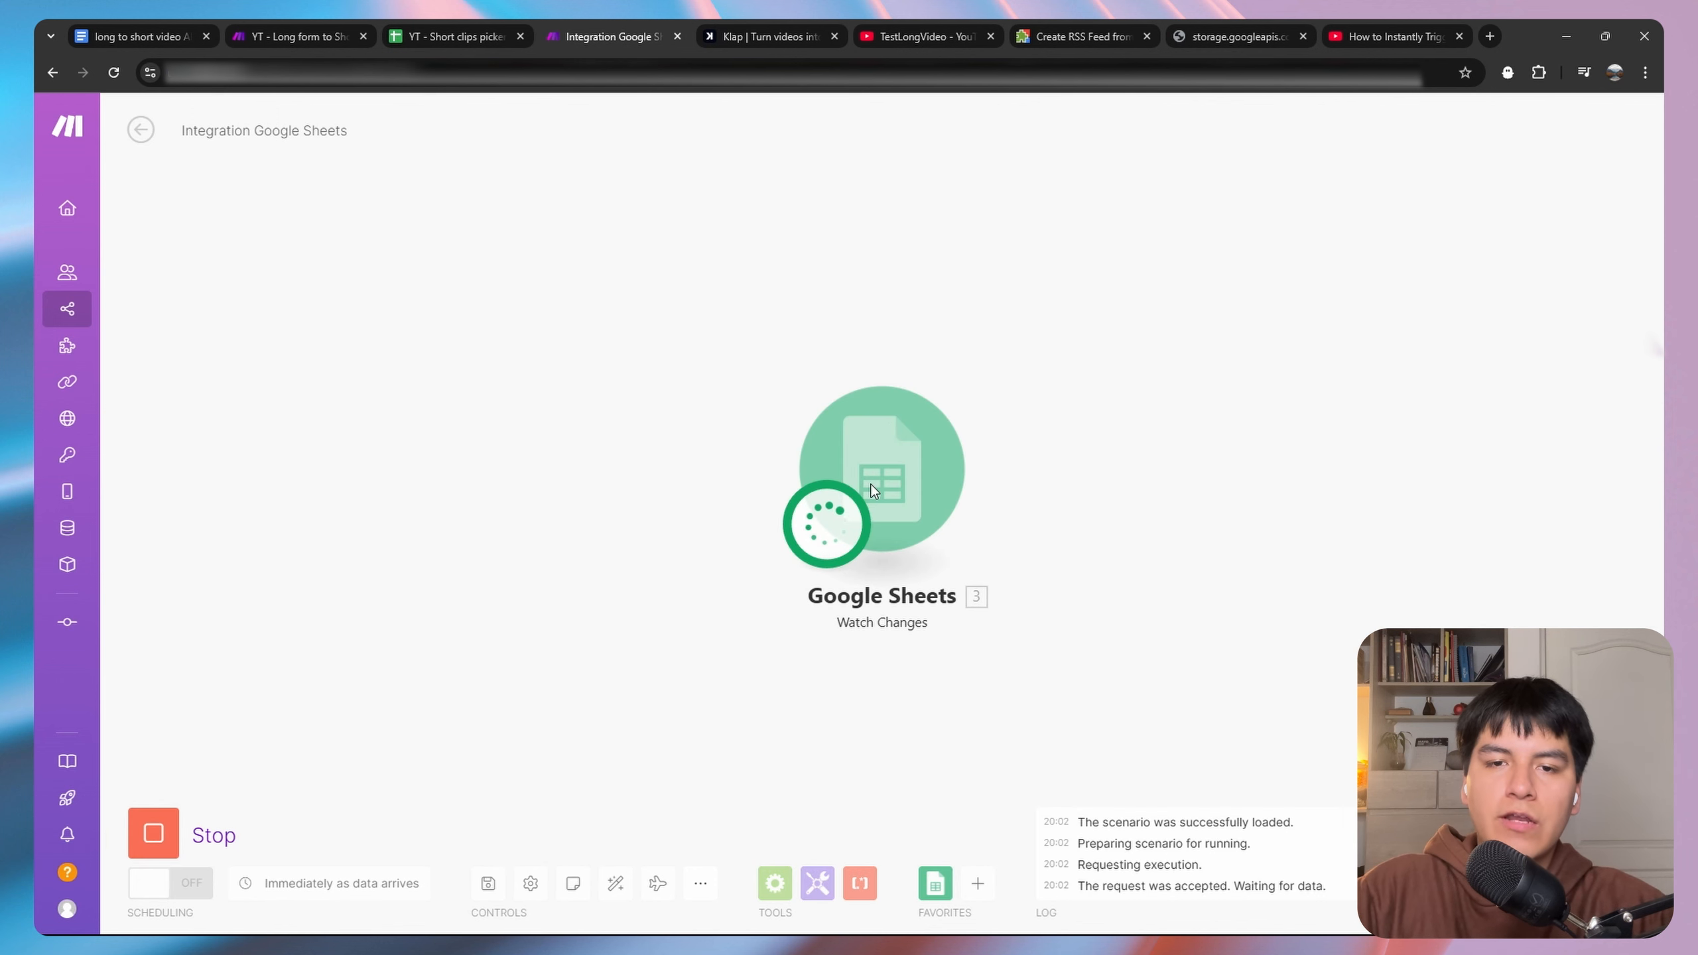
Enter Y in the spreadsheet's Post? (Y) cell in row 2 and inspect the Watch Changes output in Make.
click(455, 36)
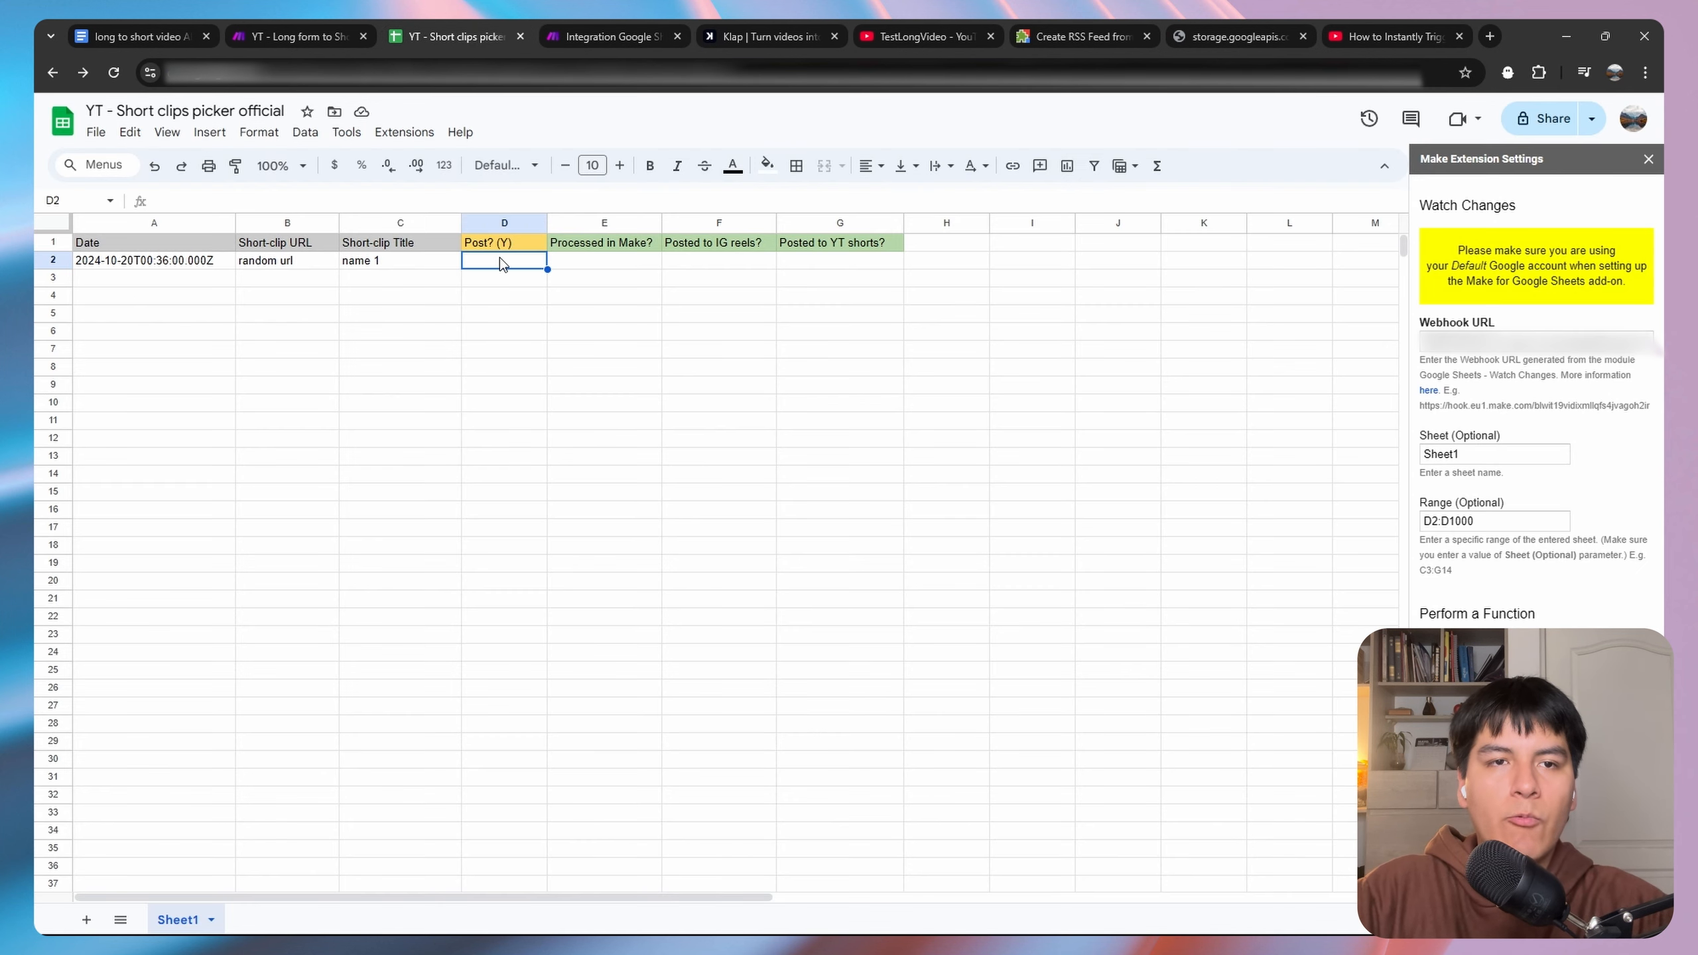
double_click(502, 260)
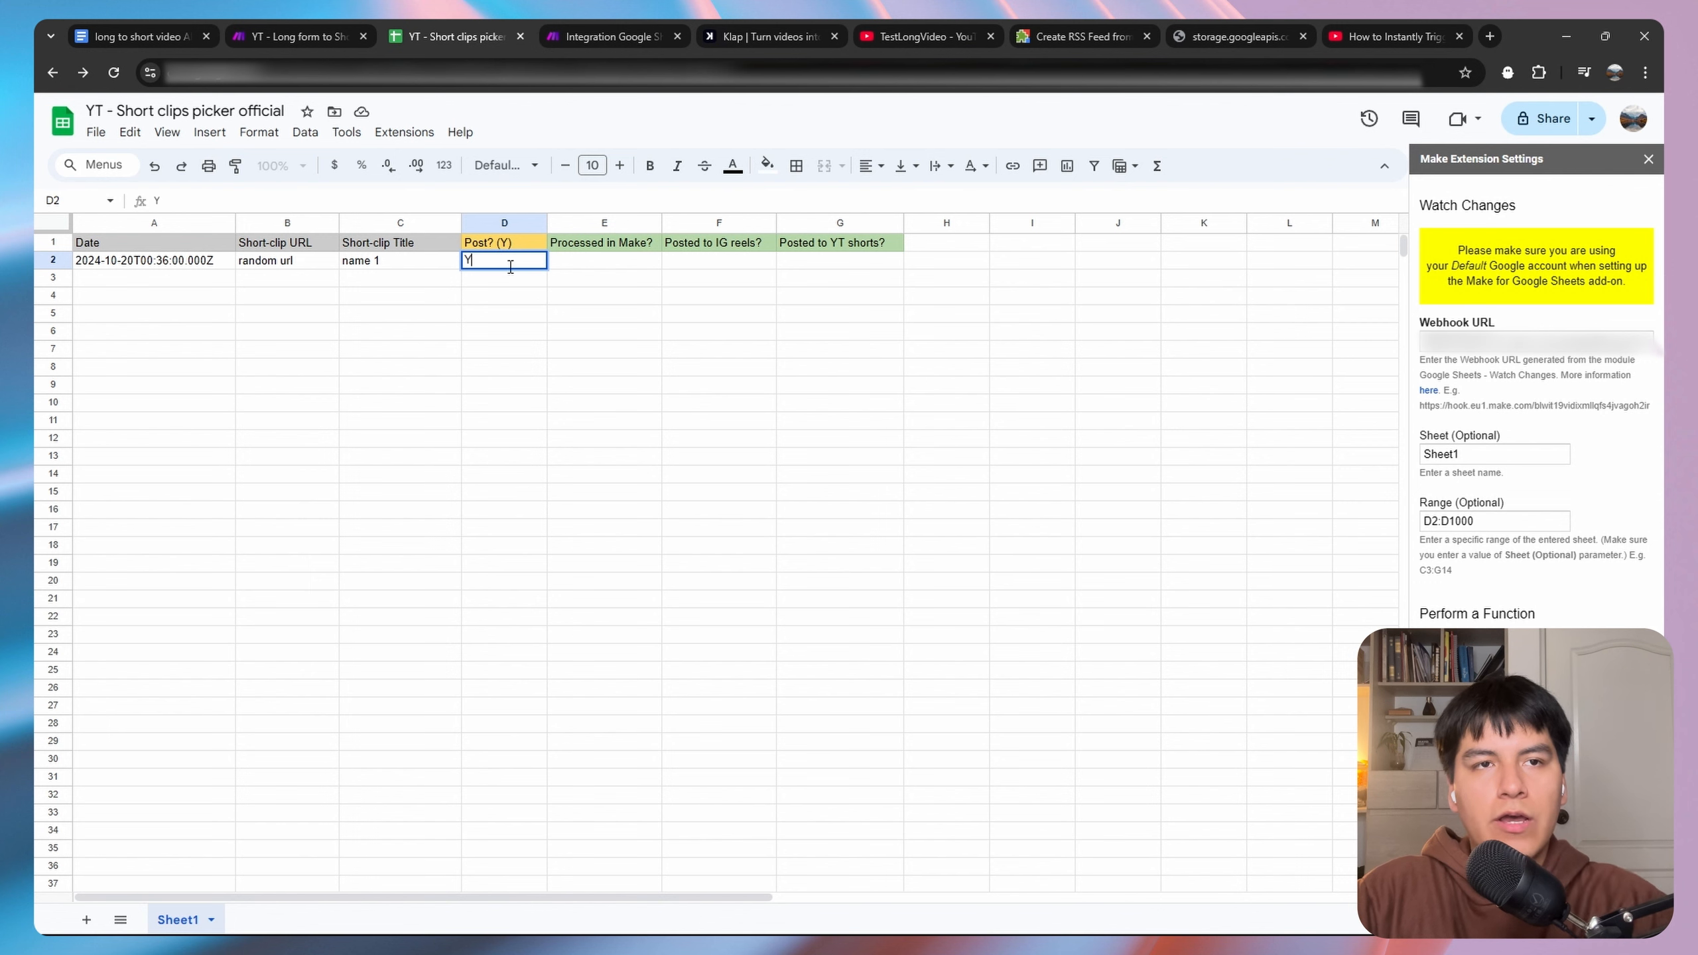
click(598, 319)
click(604, 36)
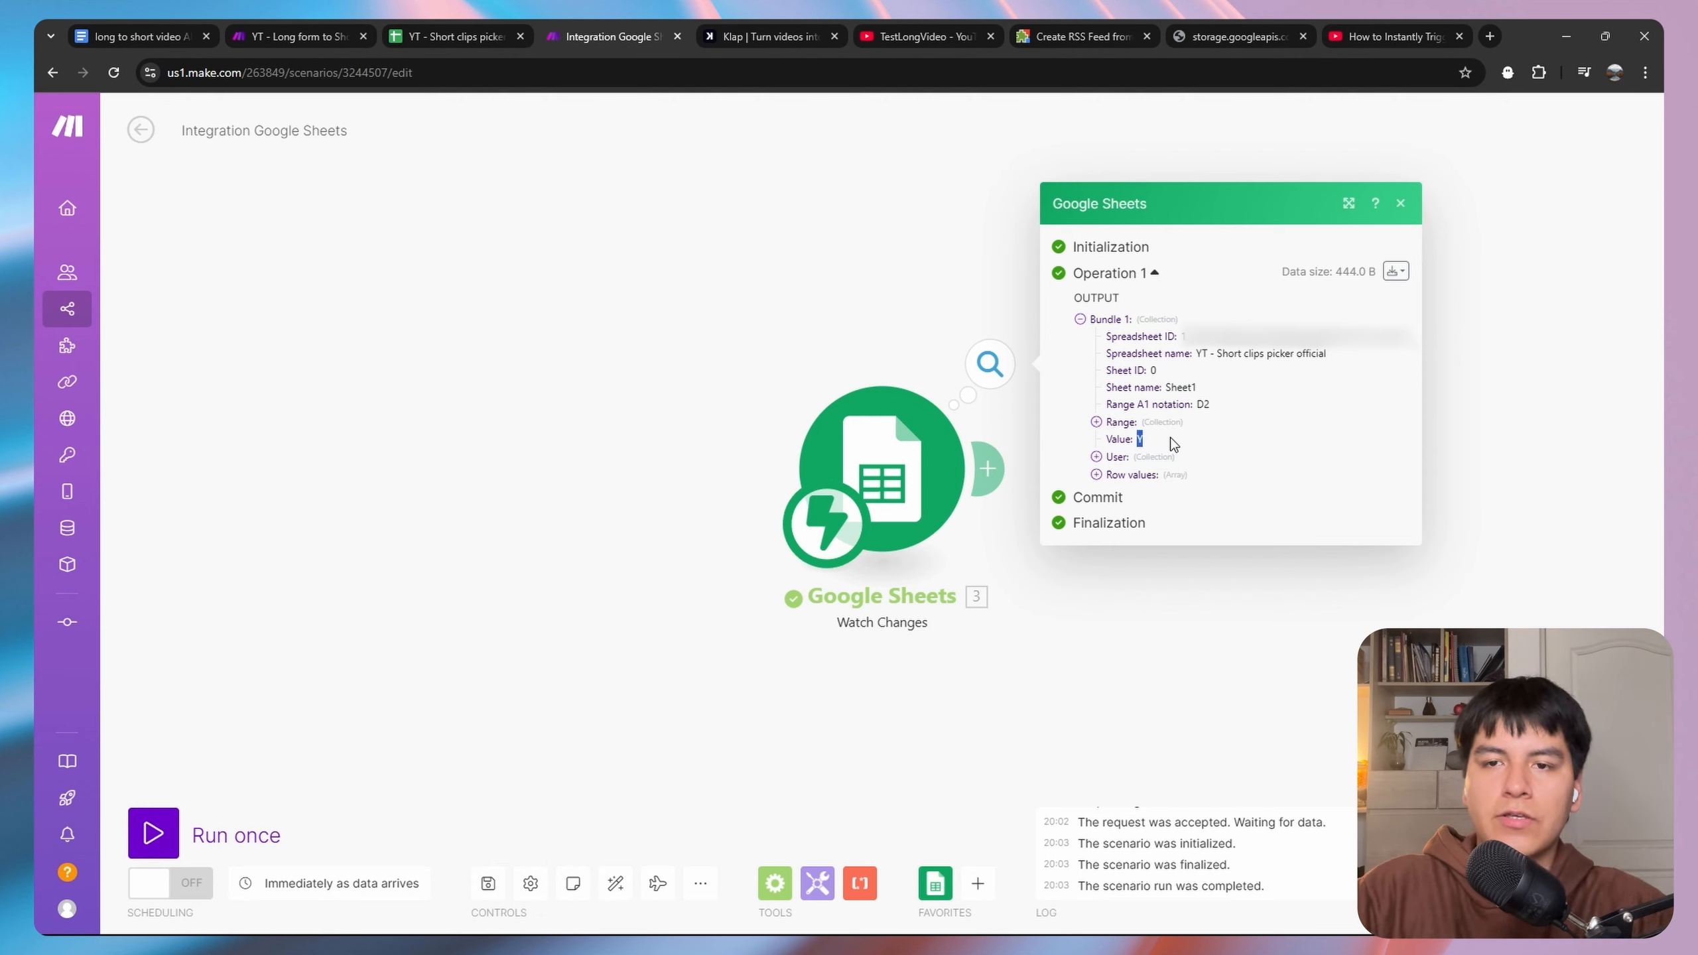
click(960, 457)
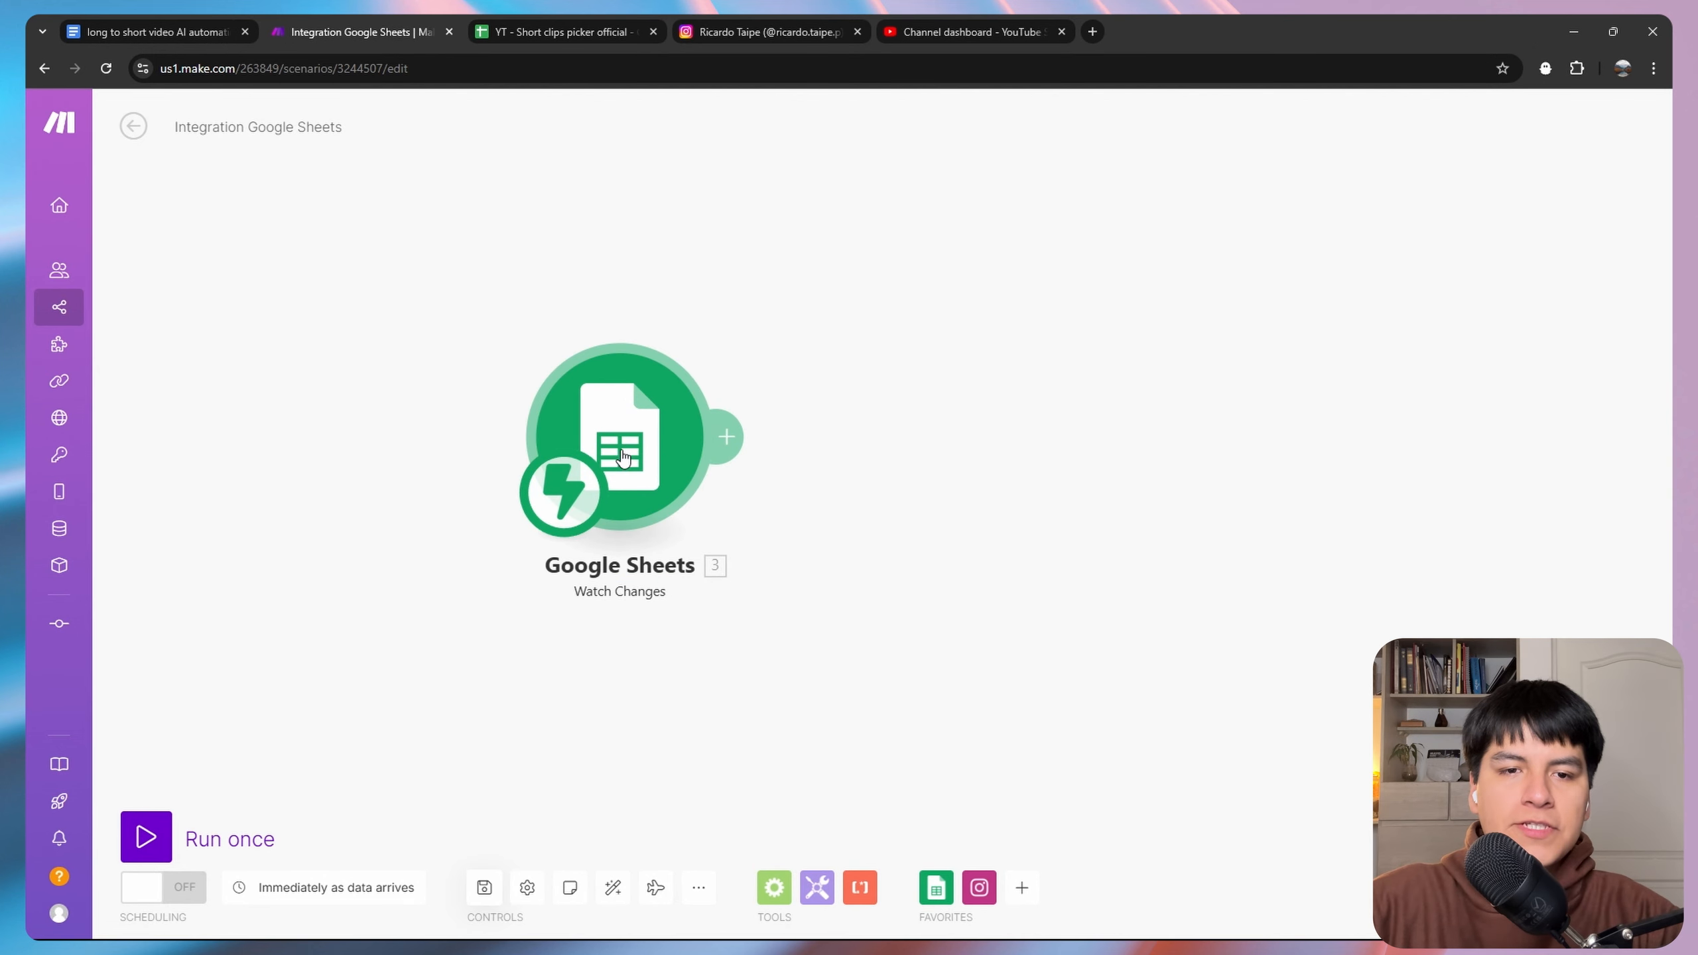
Check the spreadsheet's Processed in Make? column, then add a Google Sheets Update a Row module after Watch Changes in Make.
drag(776, 318, 627, 307)
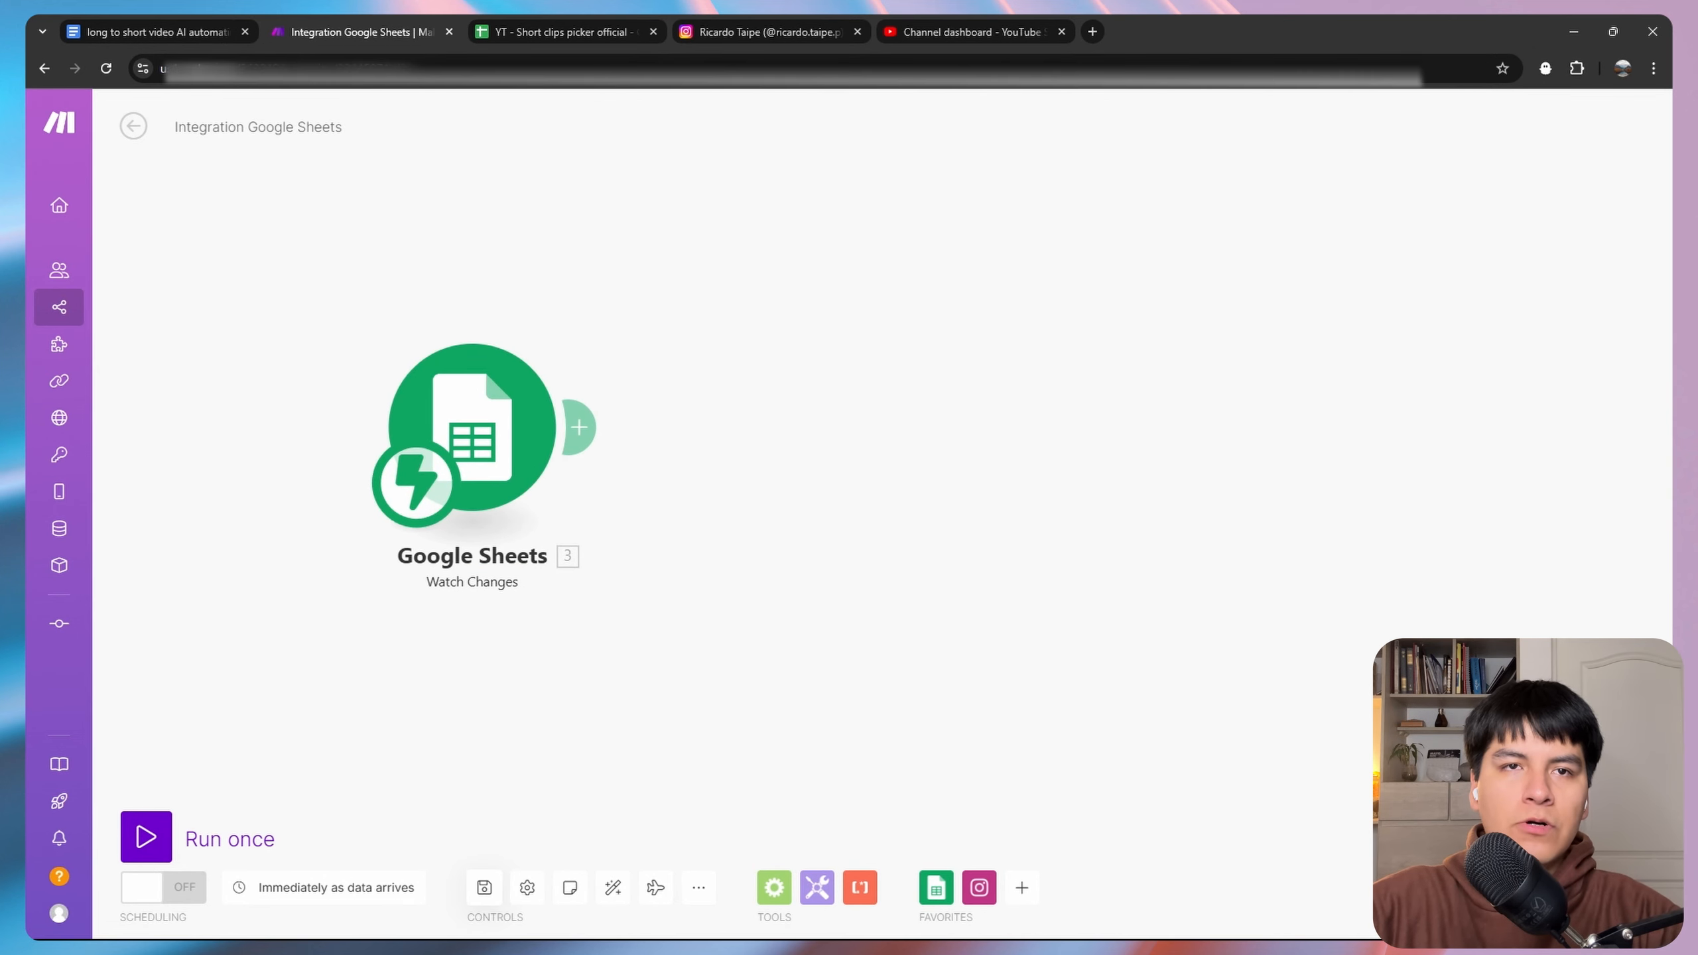
click(581, 31)
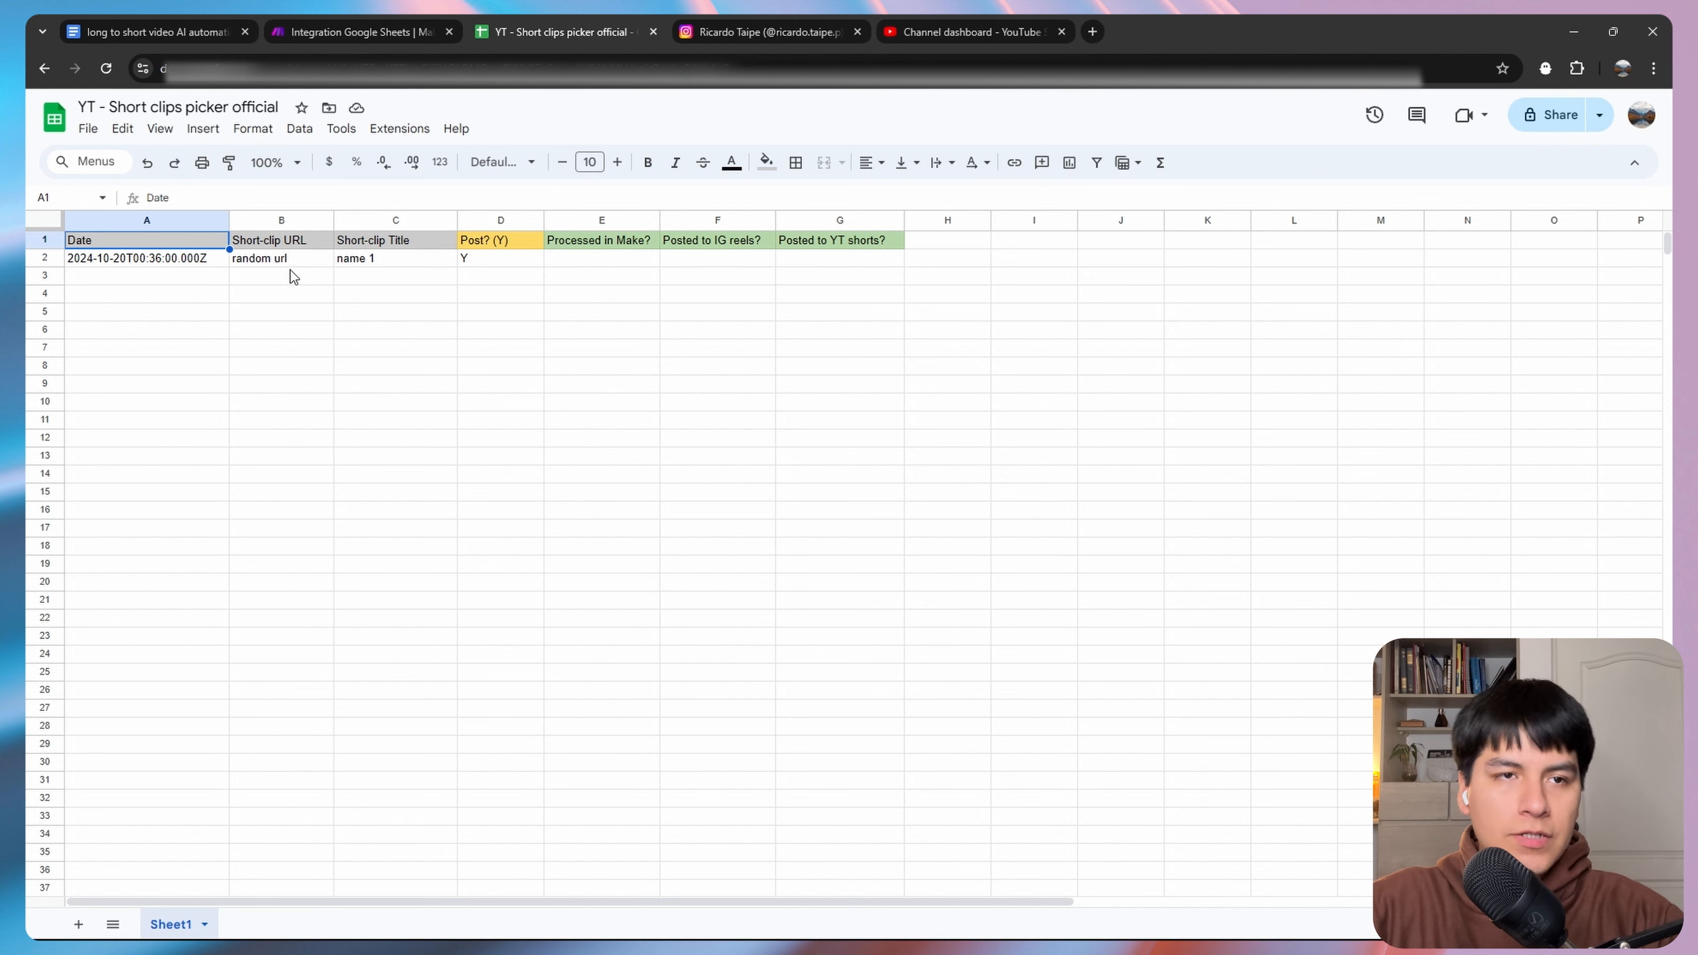
click(602, 259)
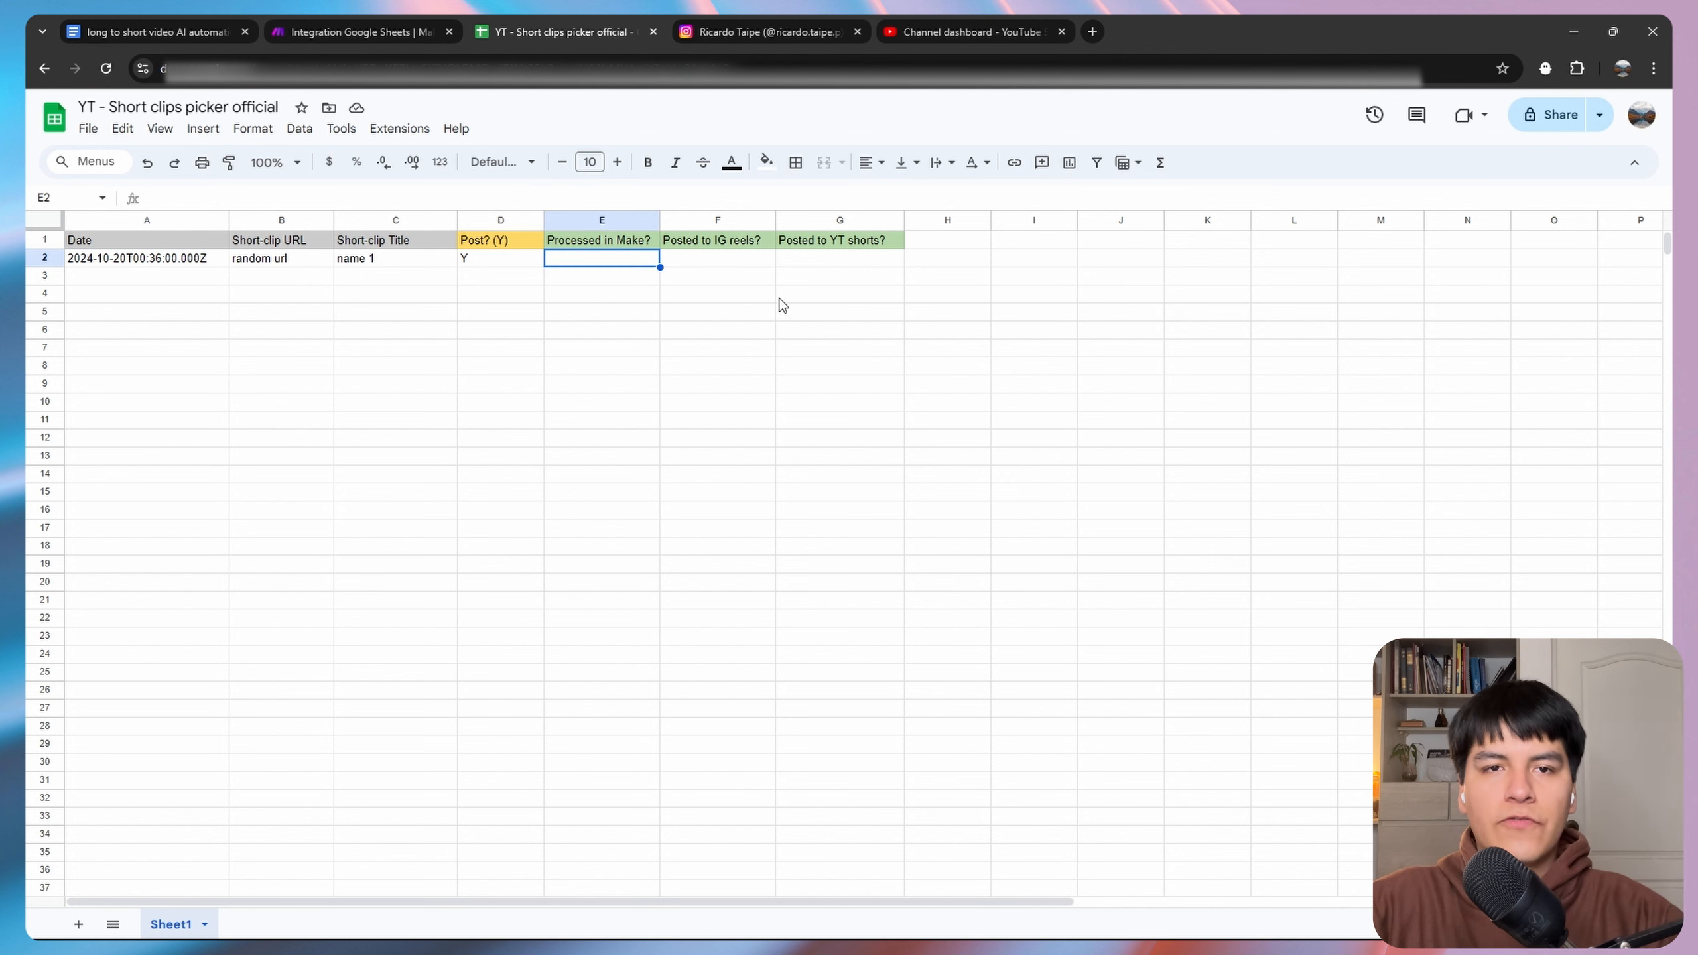
click(603, 245)
click(364, 32)
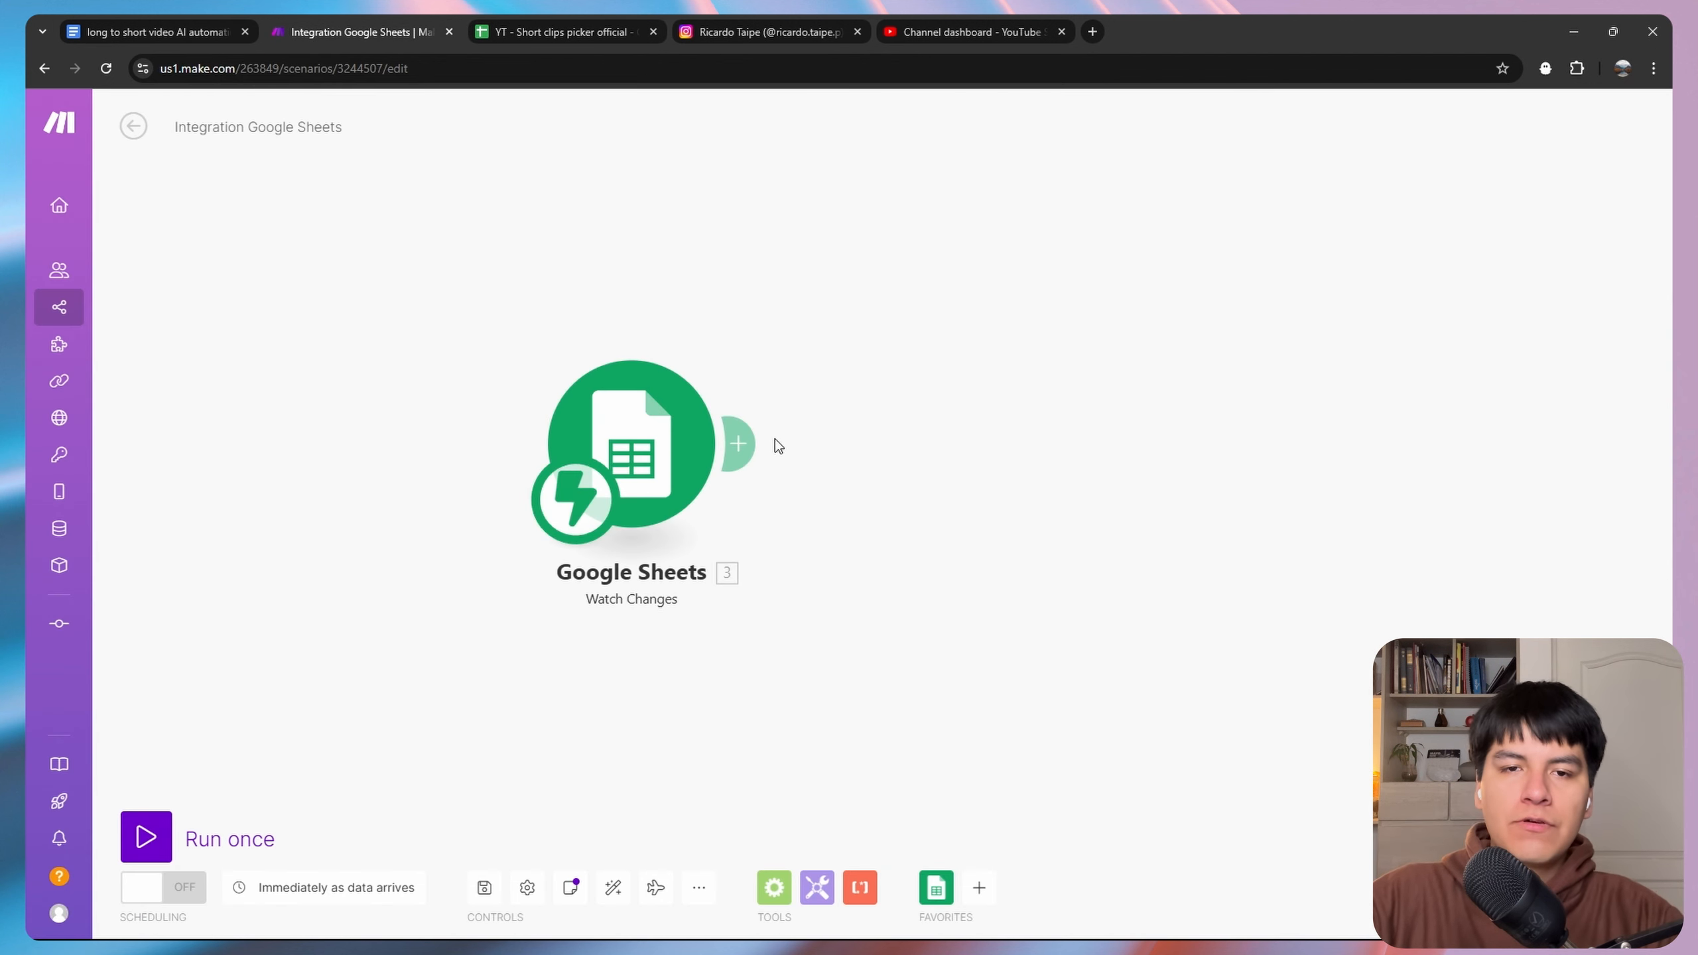
click(757, 441)
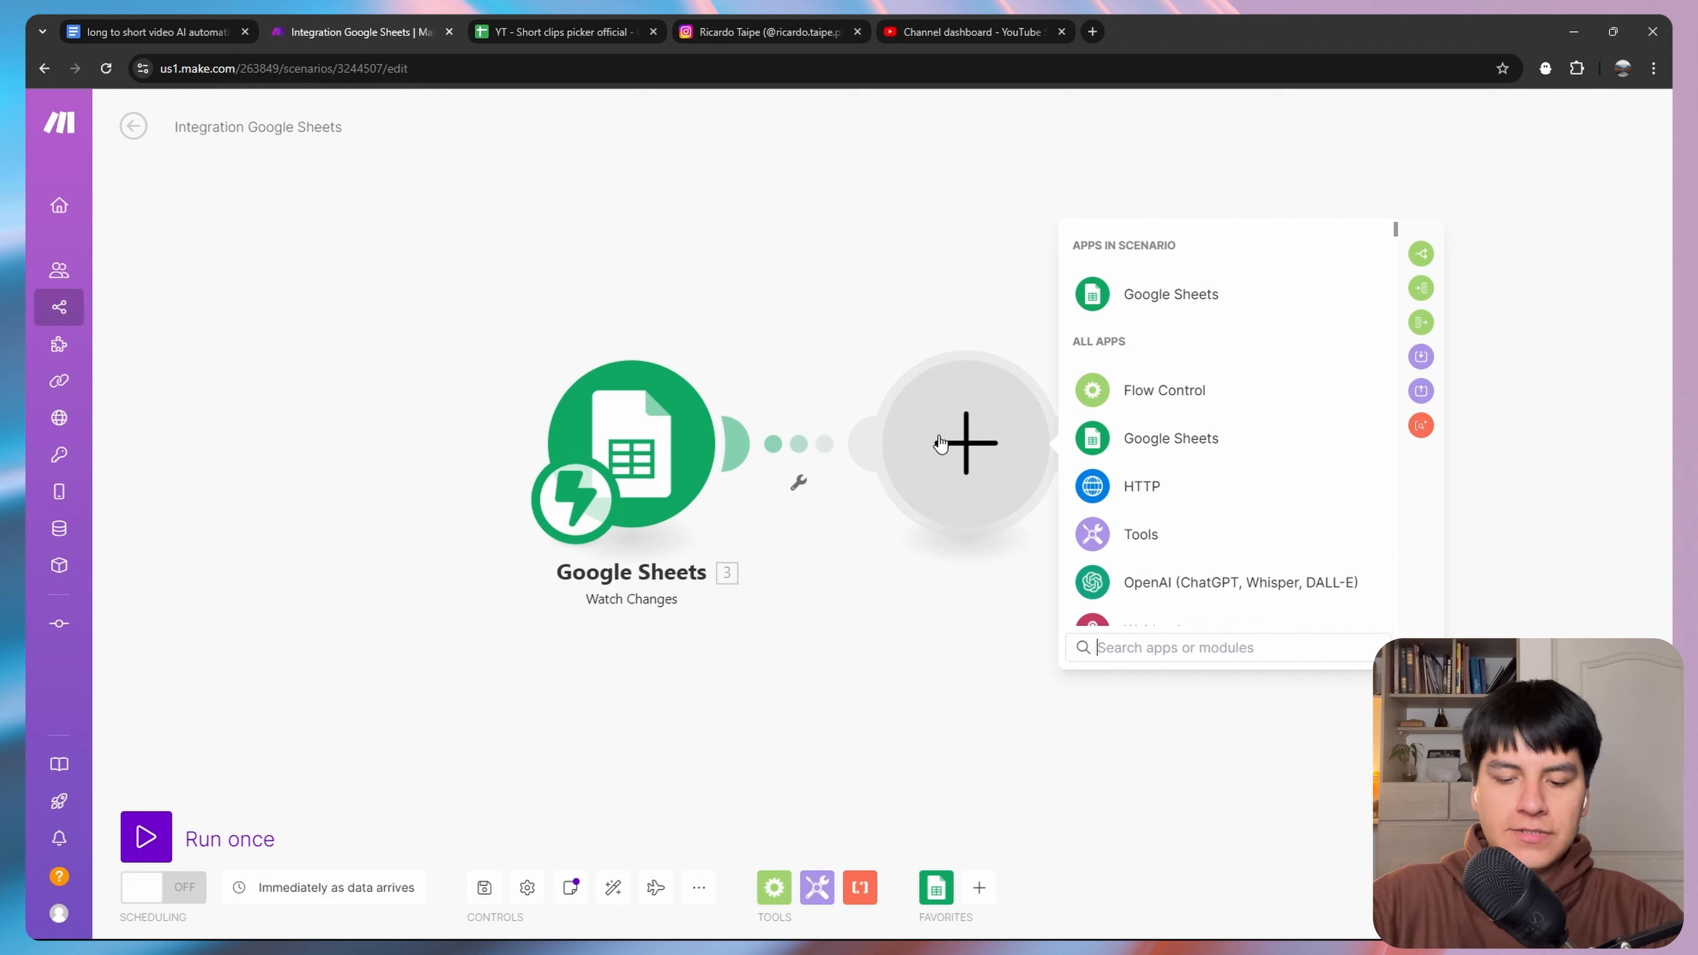
click(1147, 294)
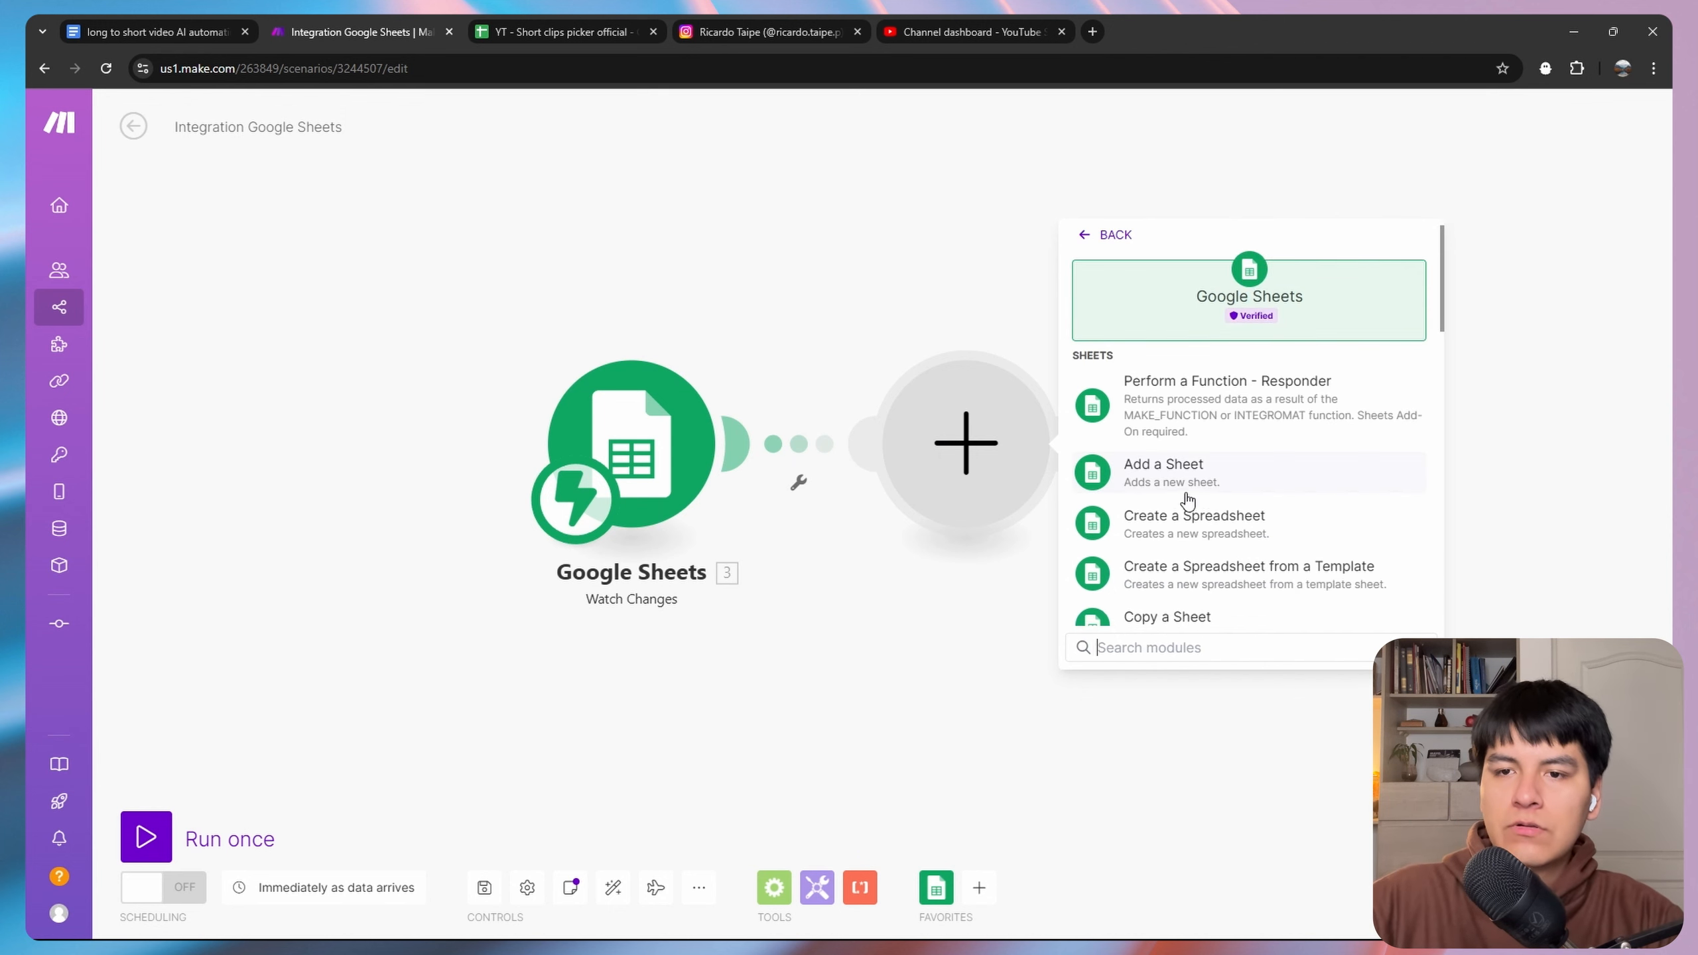
scroll(1185, 498, down, 3)
scroll(1185, 498, down, 6)
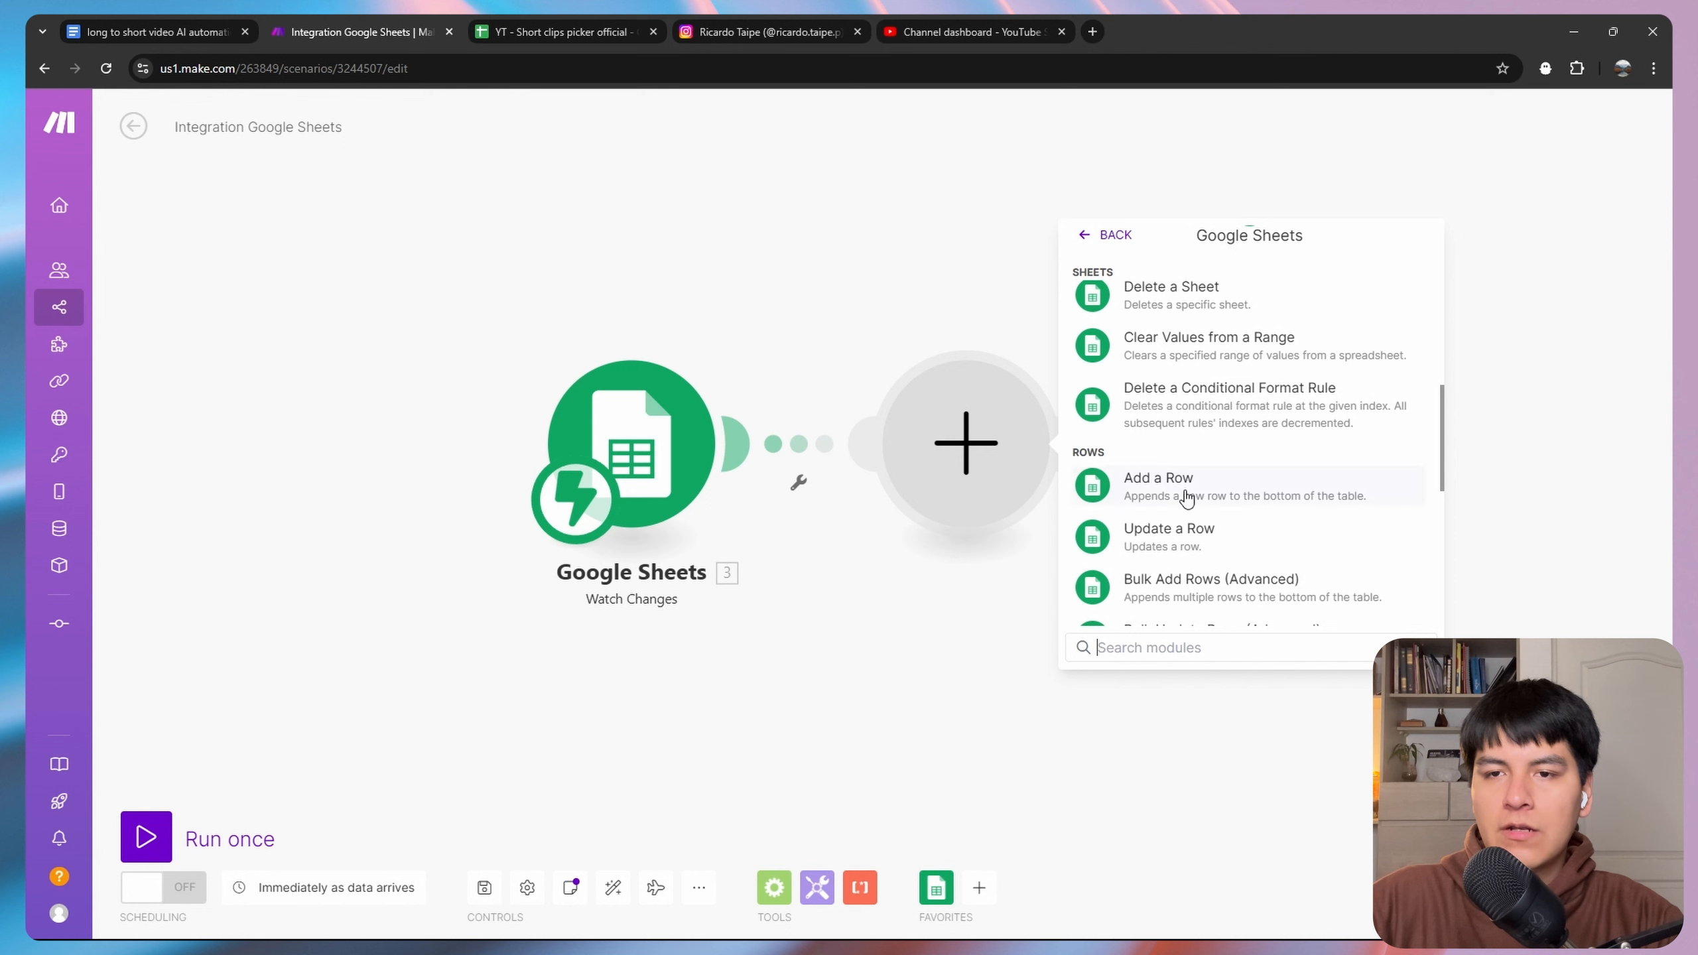
click(1186, 538)
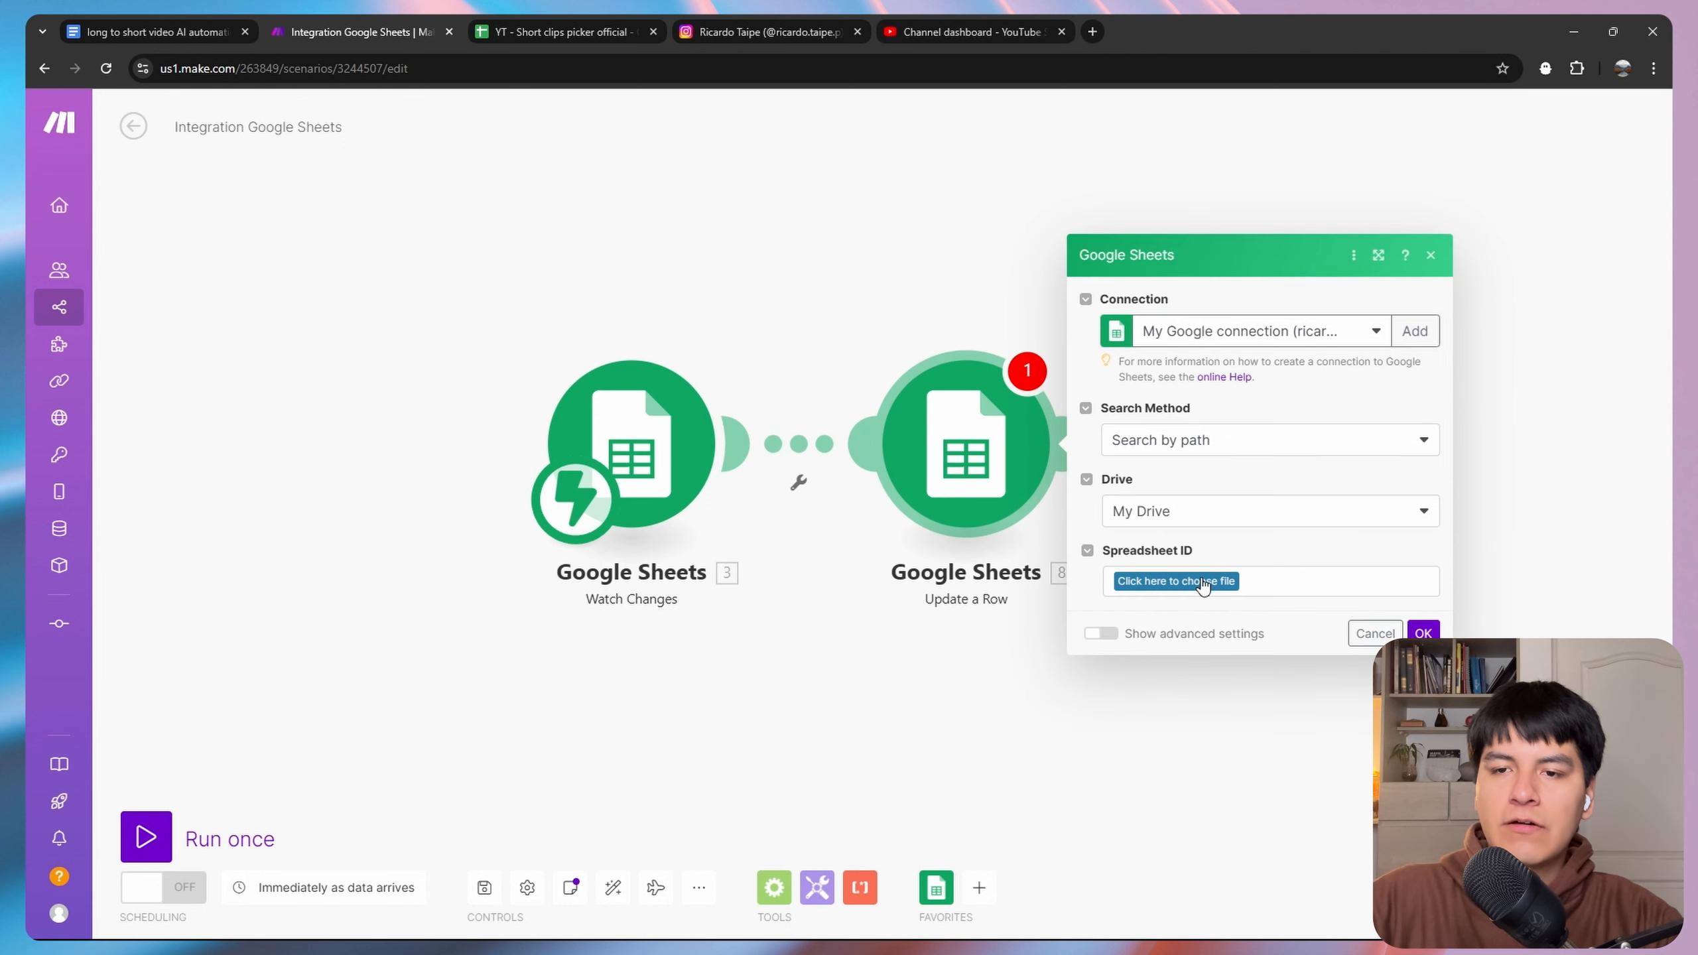
Choose the spreadsheet "YT - Short clips picker official" and its Sheet1 for the Update a Row module.
click(1203, 582)
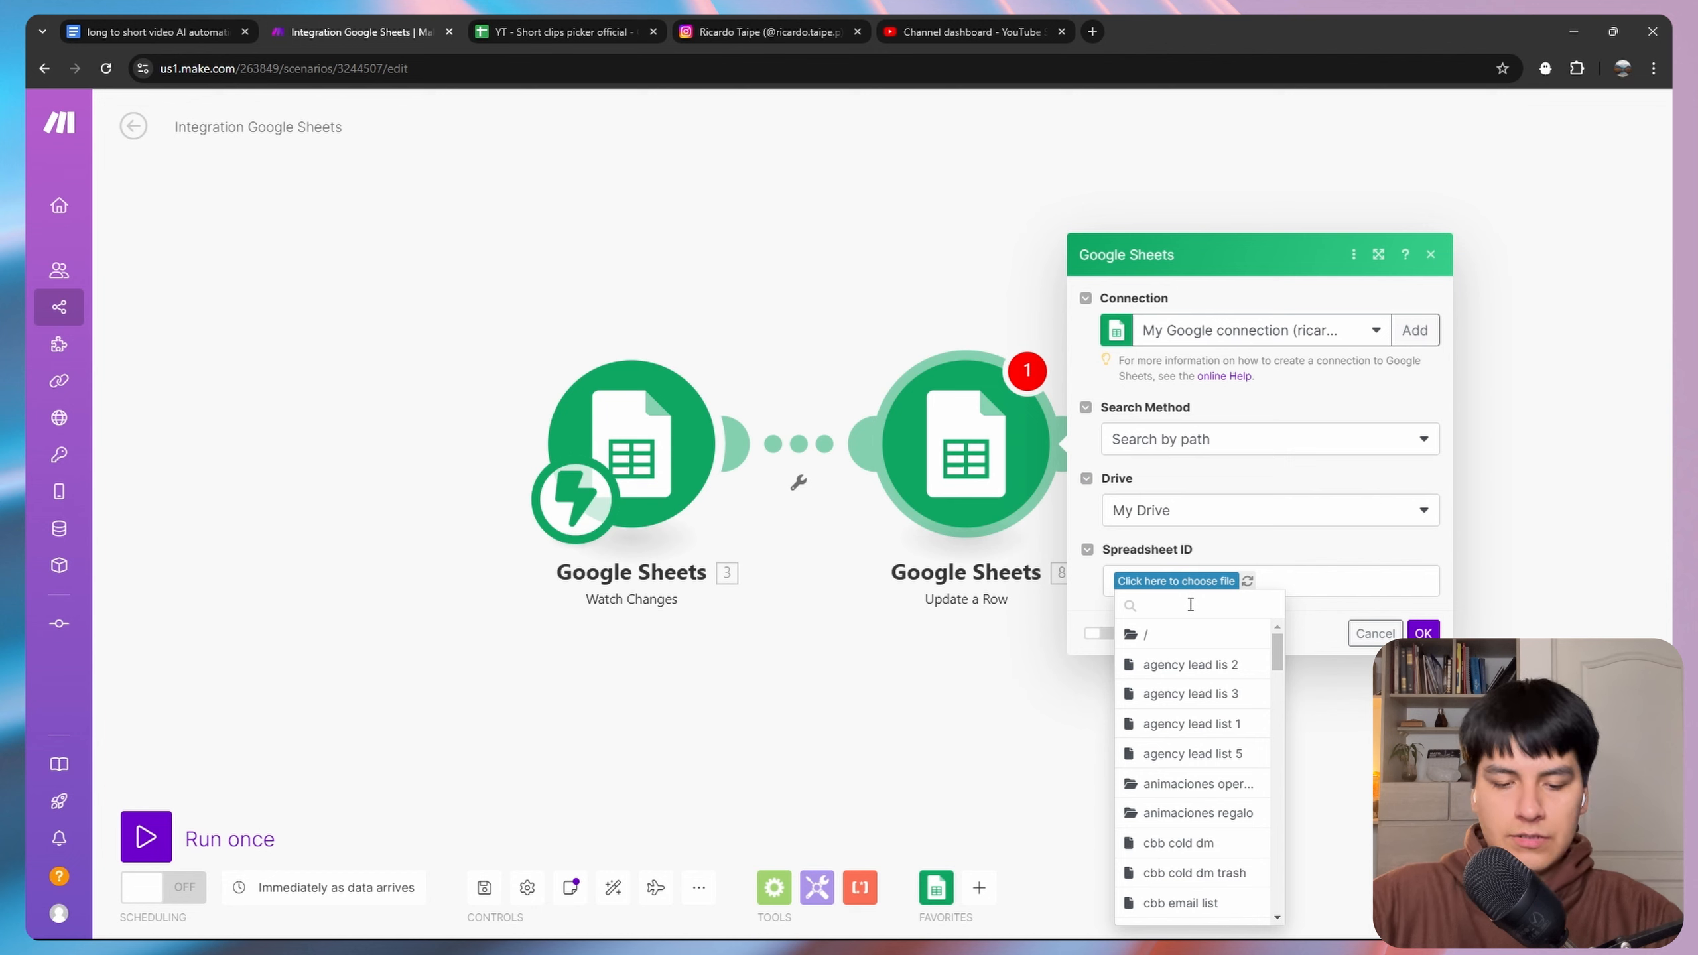
text(yt short)
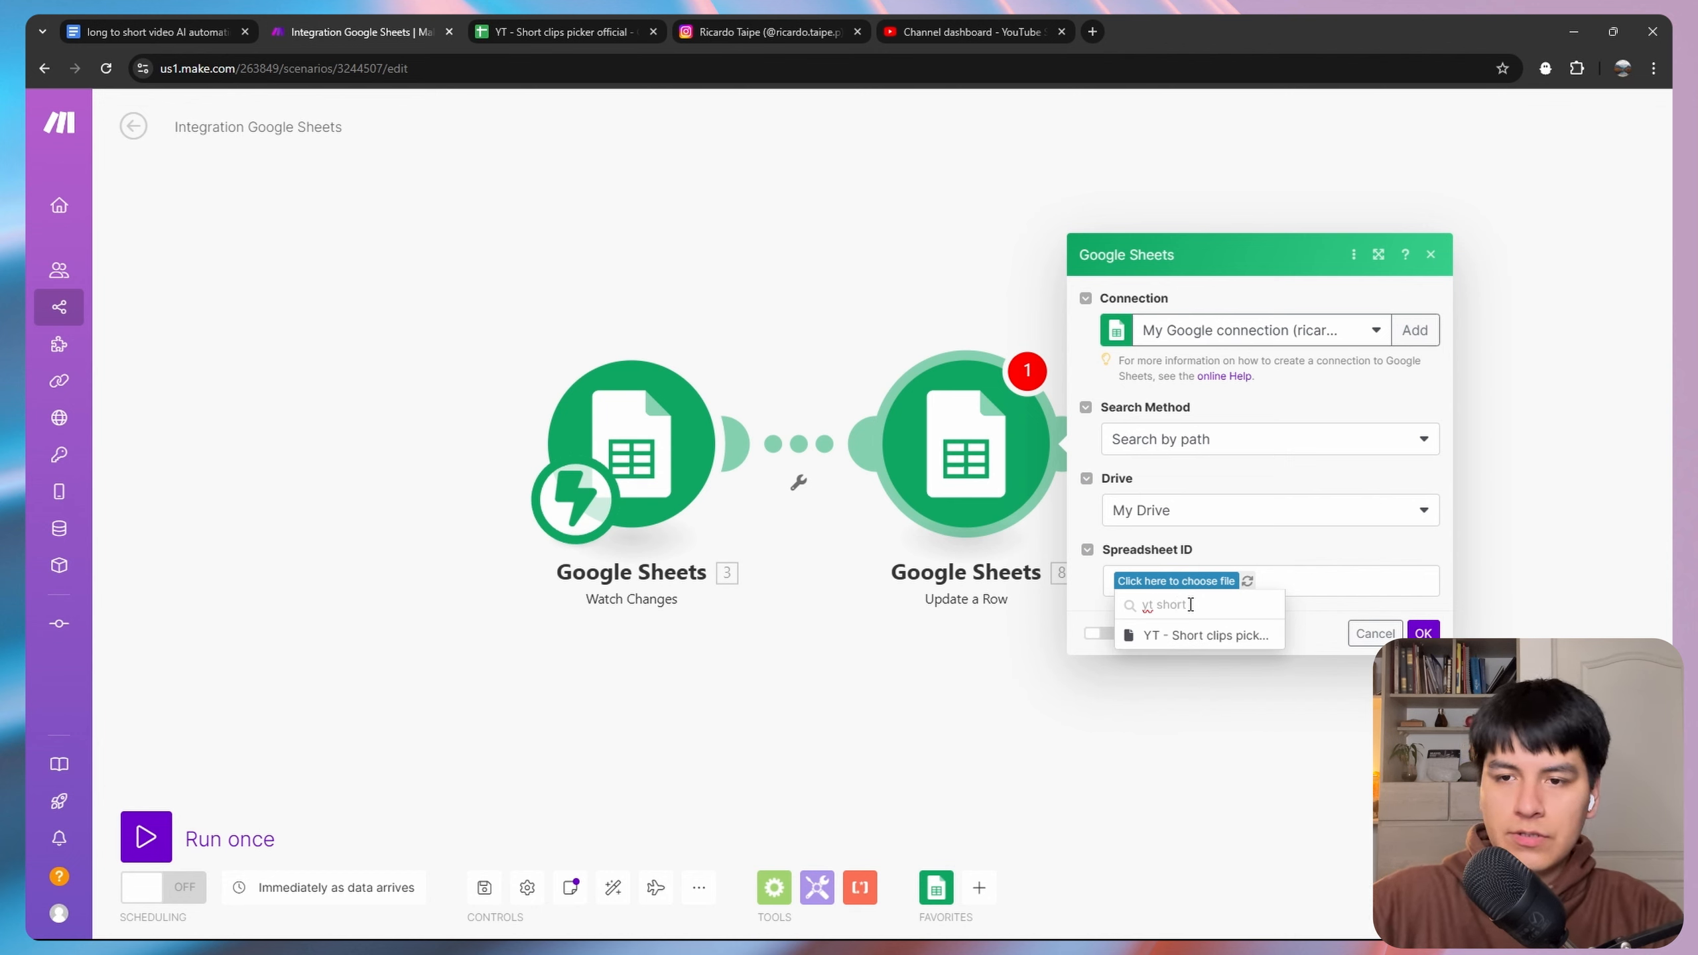
click(1206, 635)
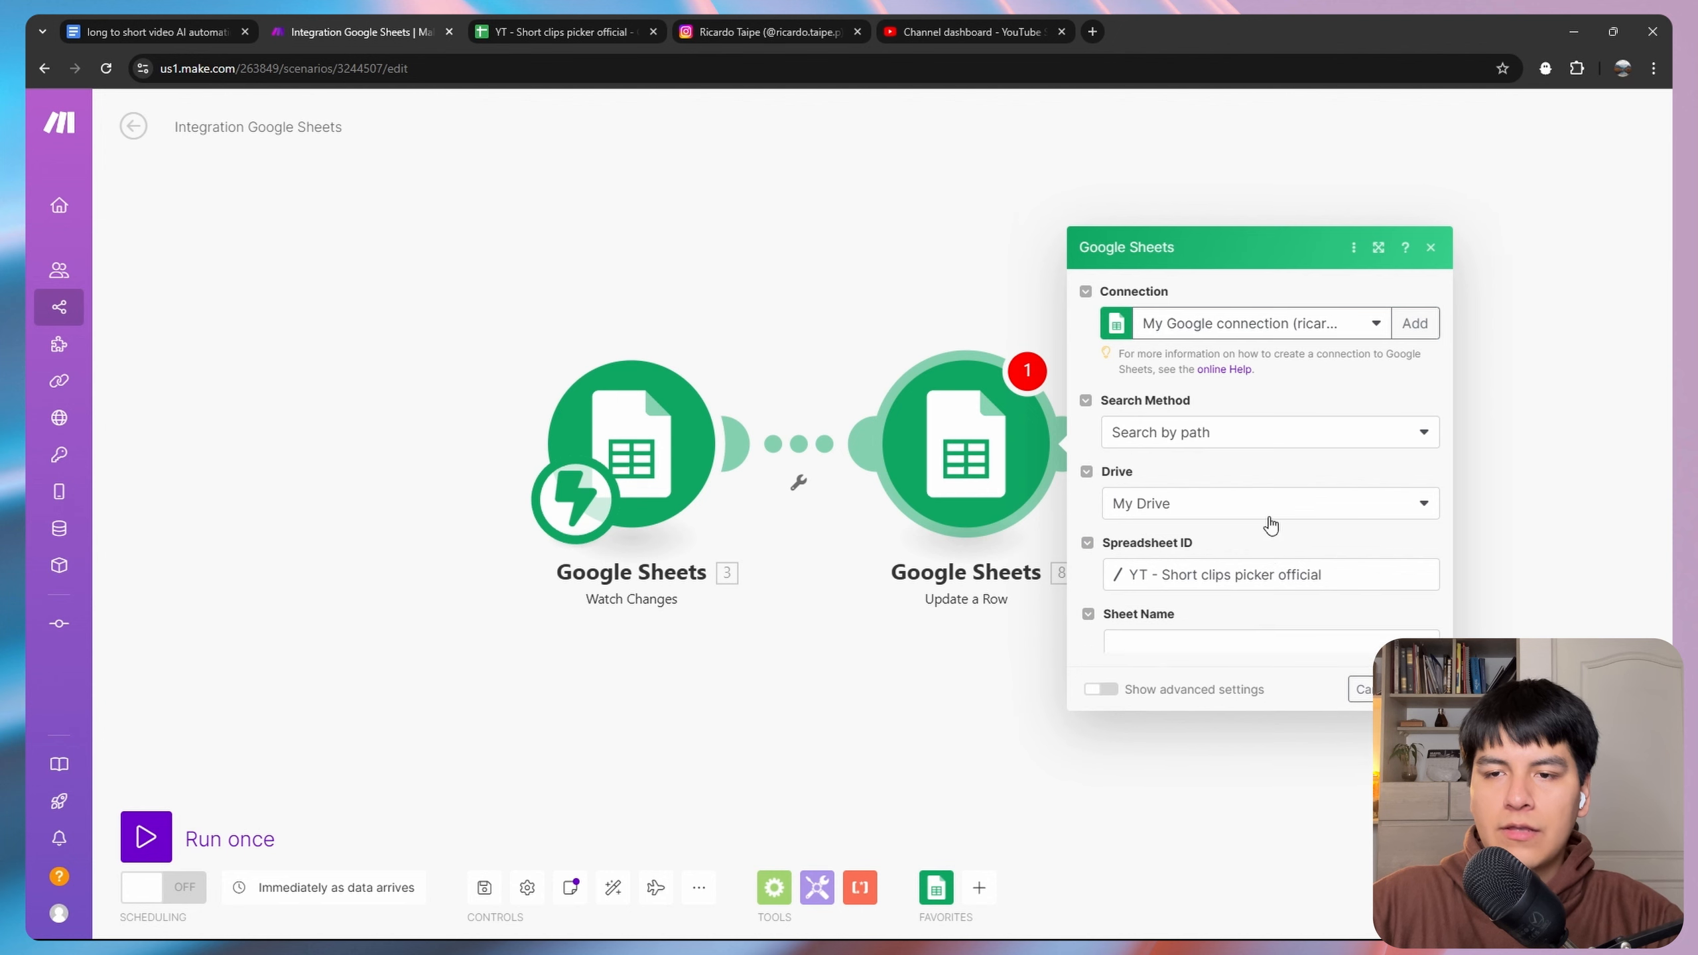
click(1203, 626)
click(1151, 647)
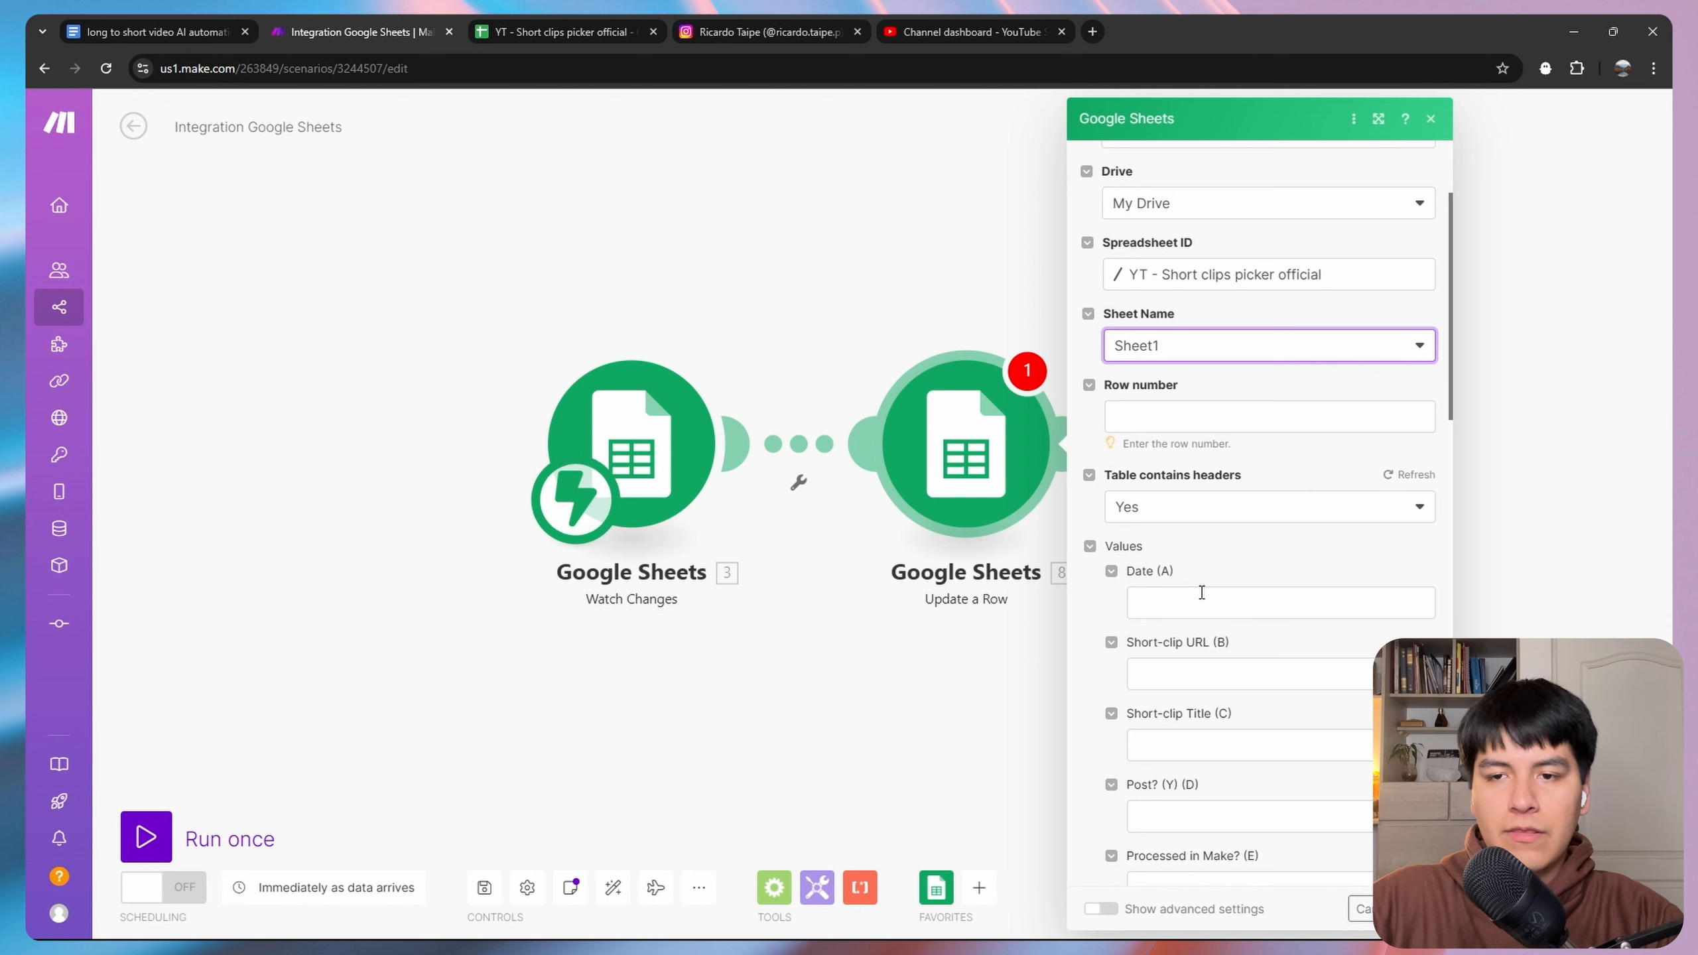
Set the Processed in Make? (E) value to Yes in the Update a Row module and try to save it.
scroll(1211, 593, down, 1)
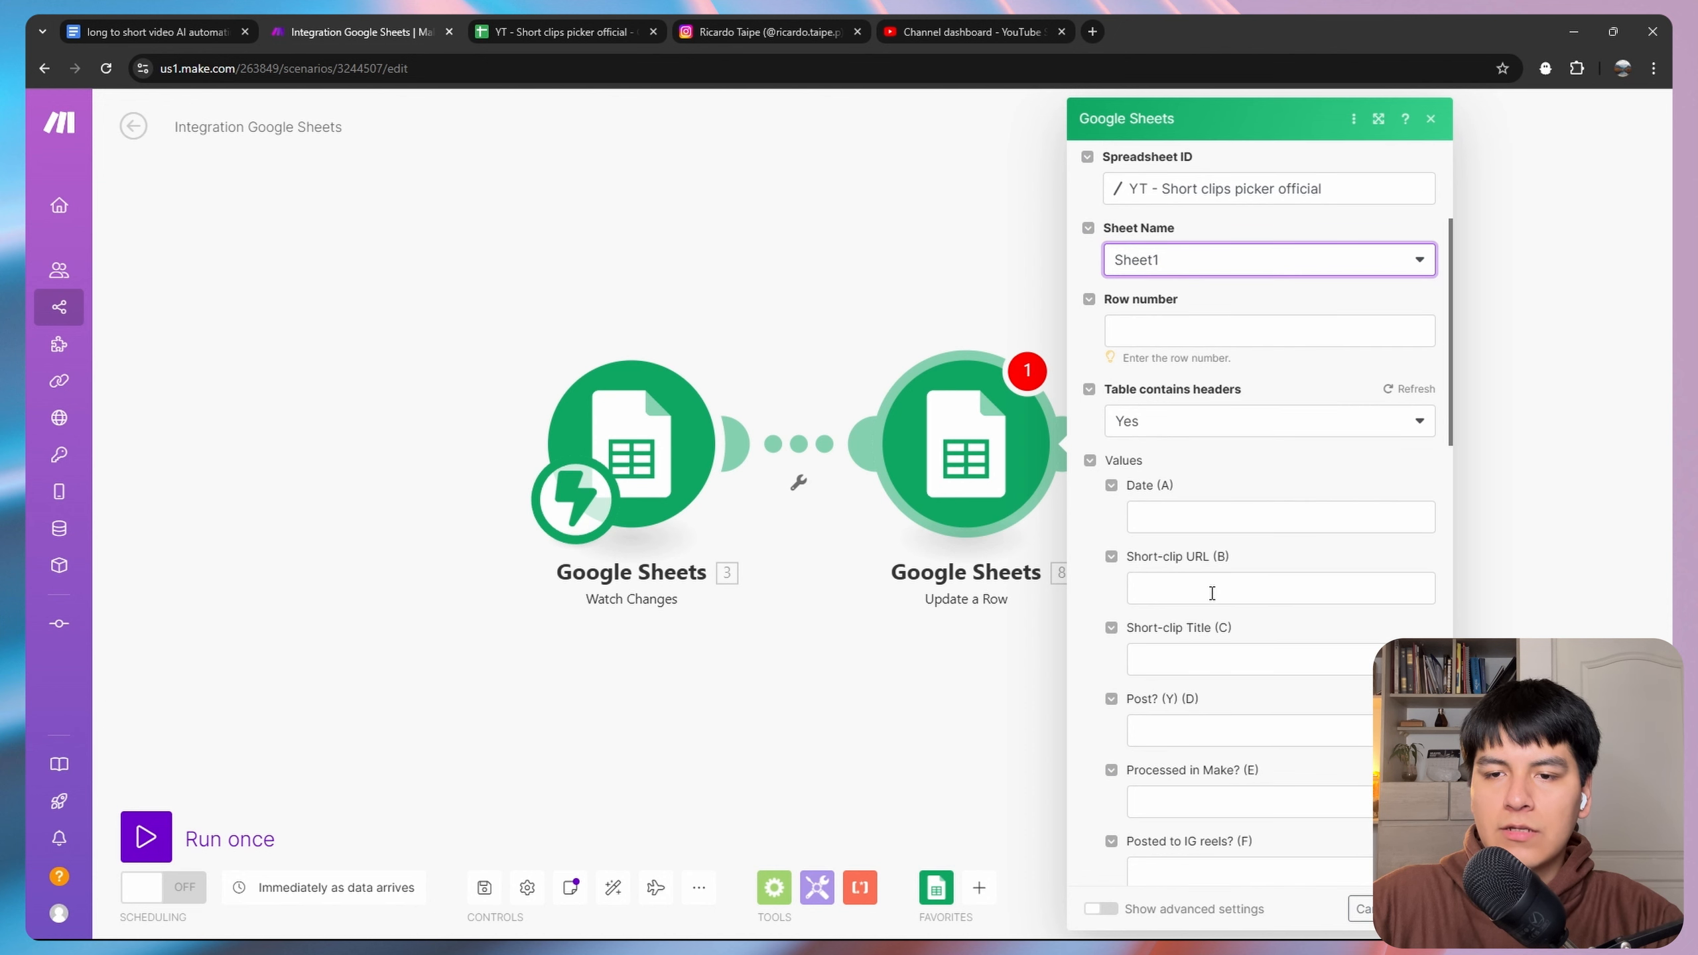
scroll(1192, 717, down, 1)
click(1201, 716)
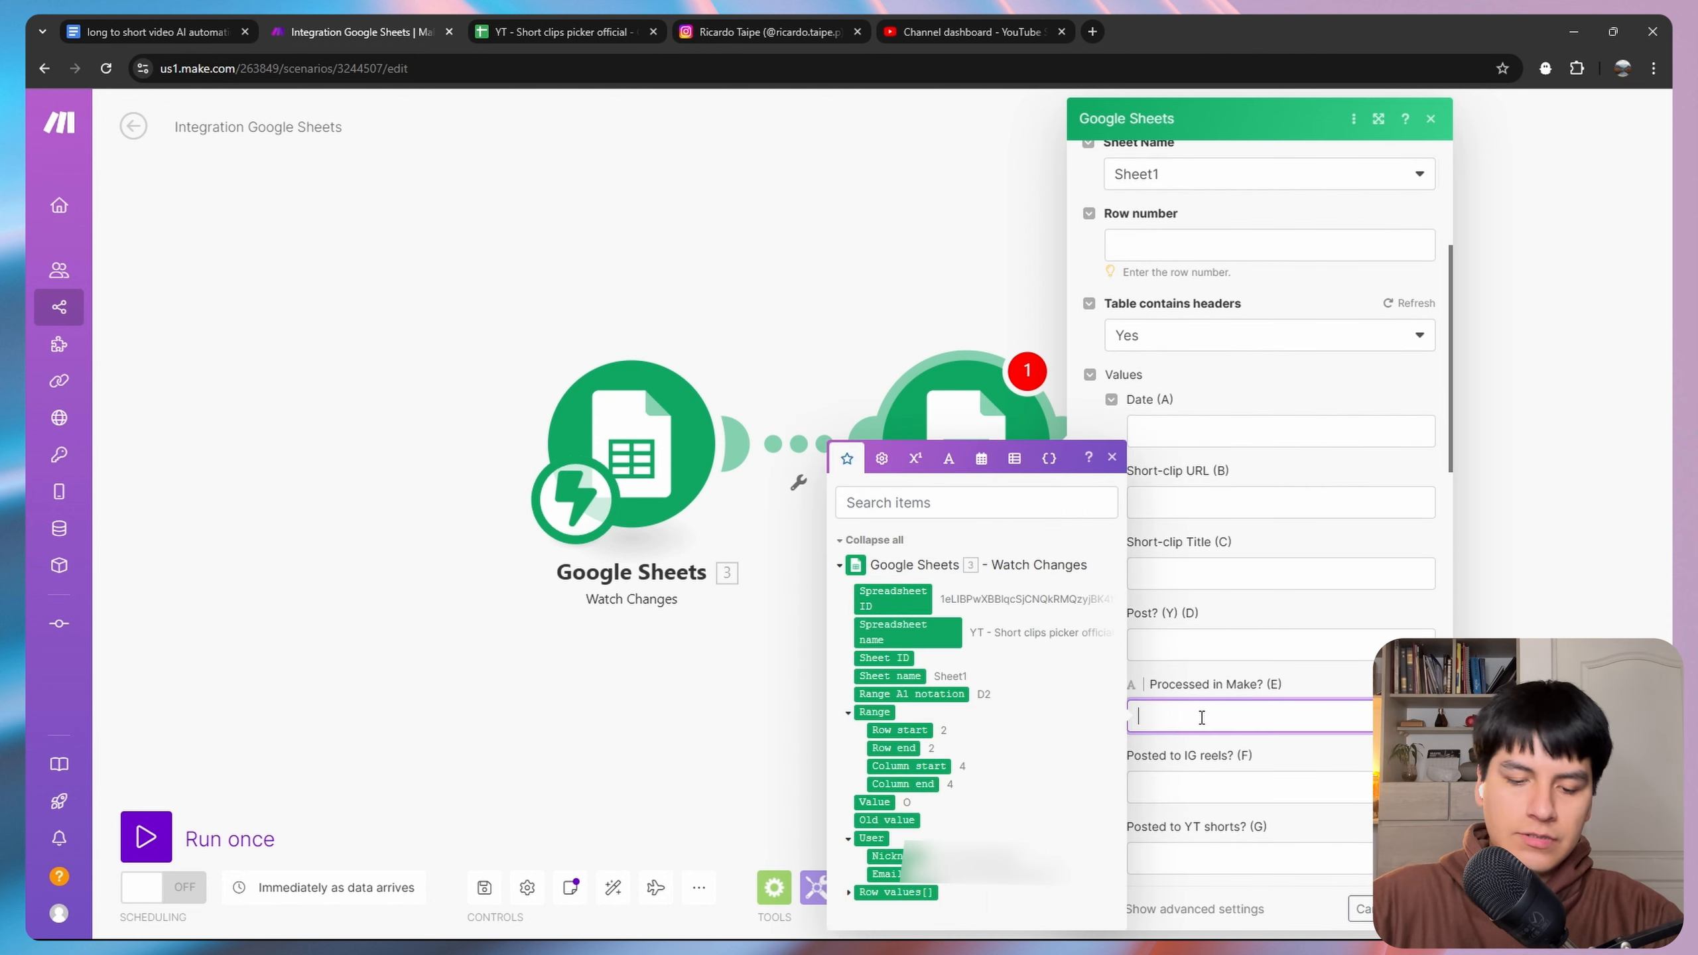
text(Yes)
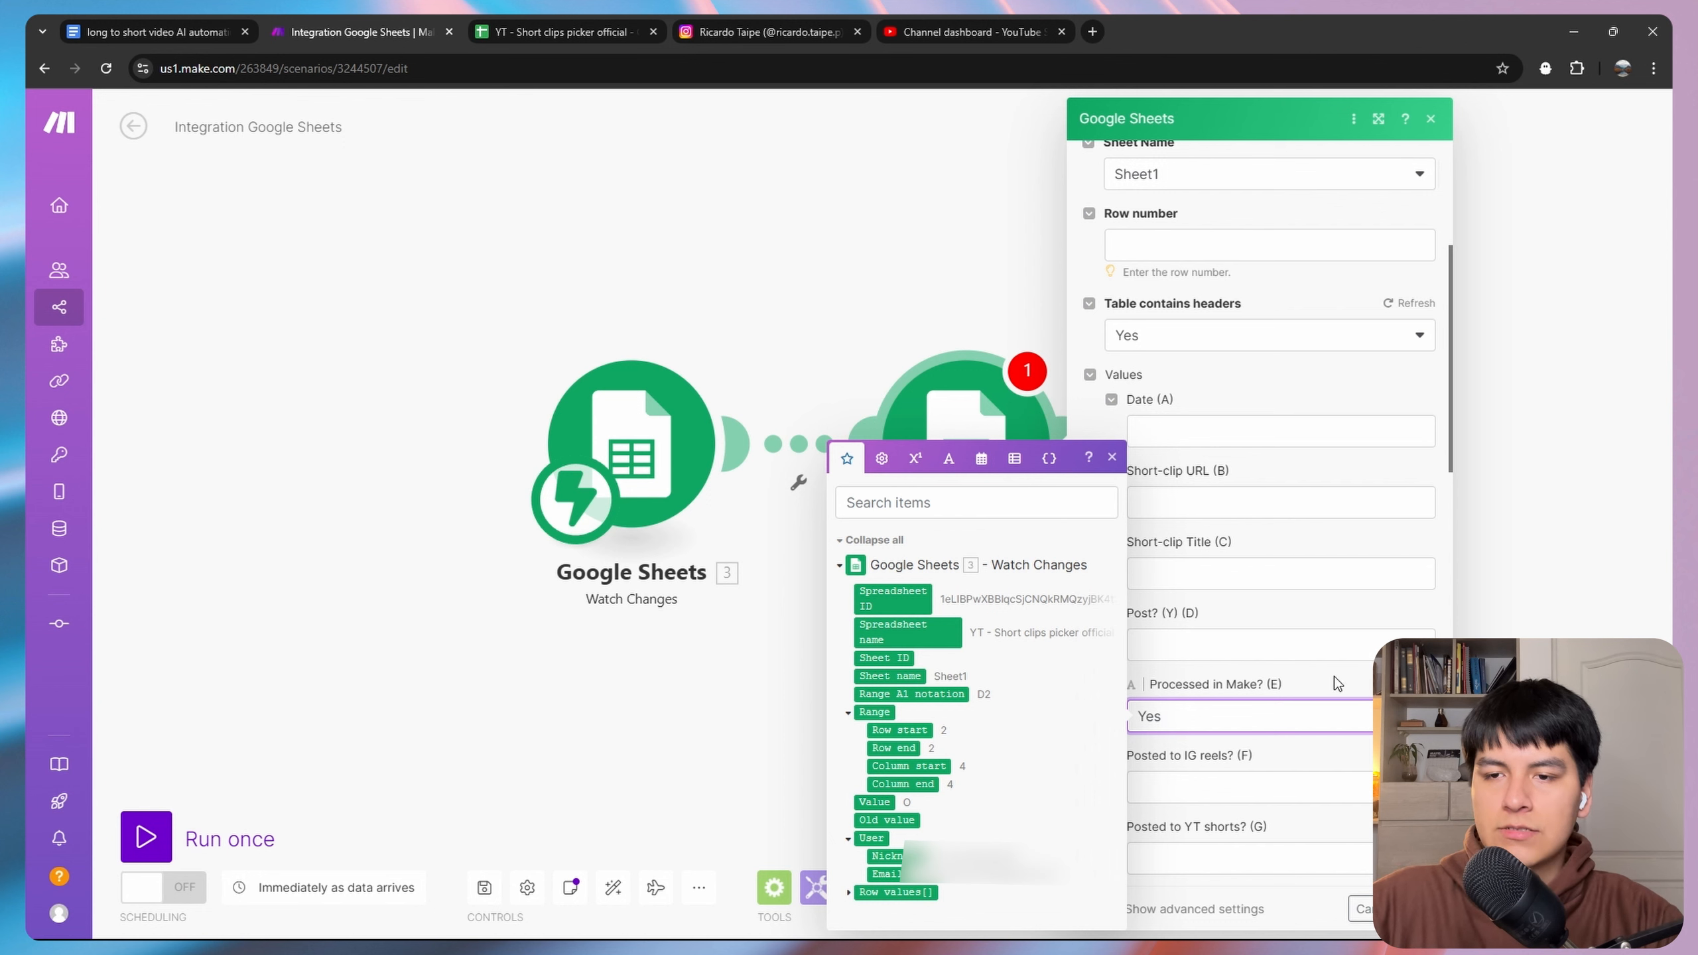
click(1335, 677)
click(1418, 908)
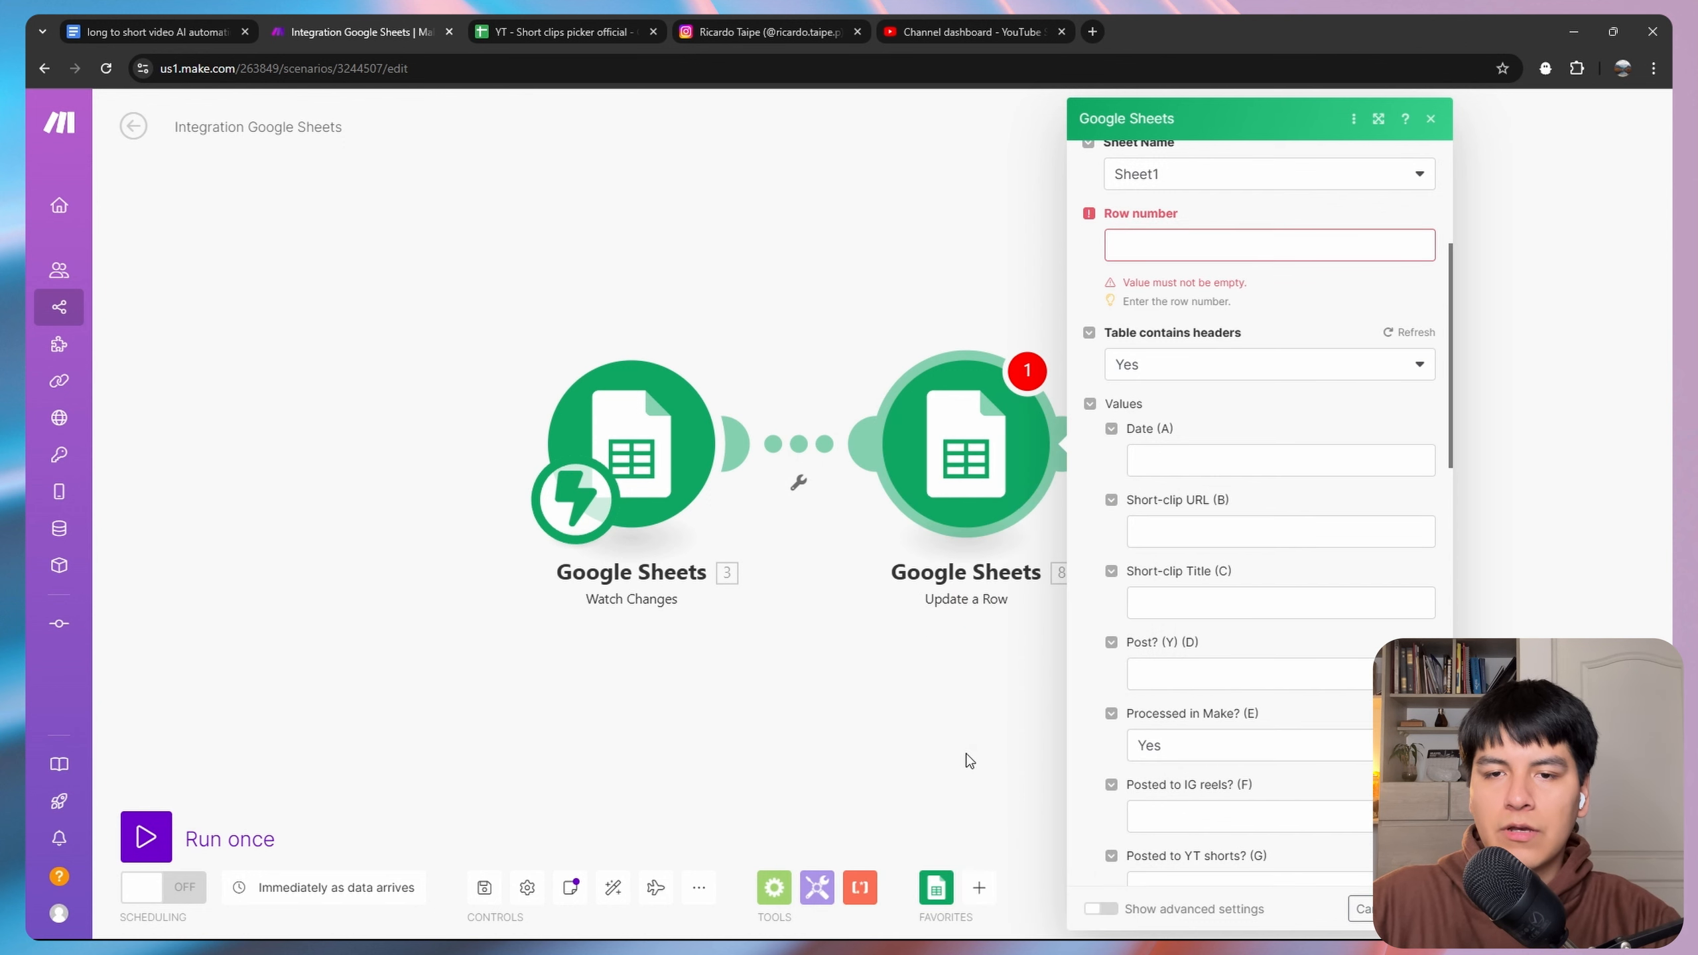
Map the Watch Changes range's Row start value to the Update a Row module's row number and save the module.
click(1243, 251)
scroll(1223, 362, up, 1)
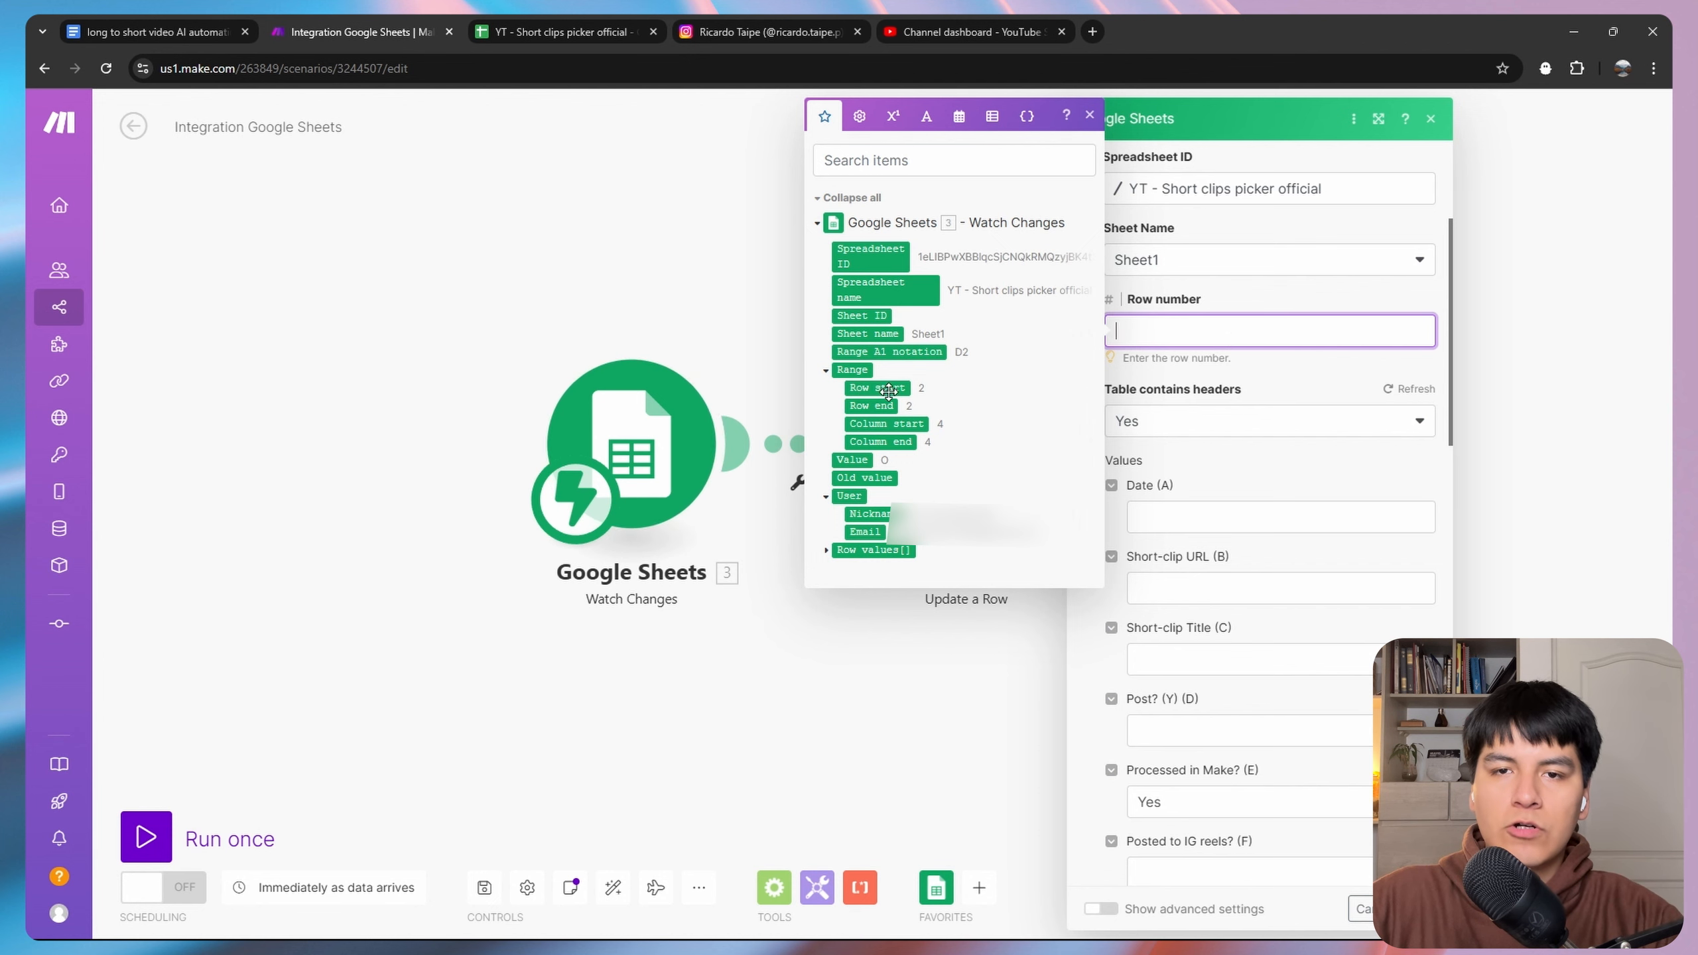
drag(880, 390, 1222, 331)
click(763, 593)
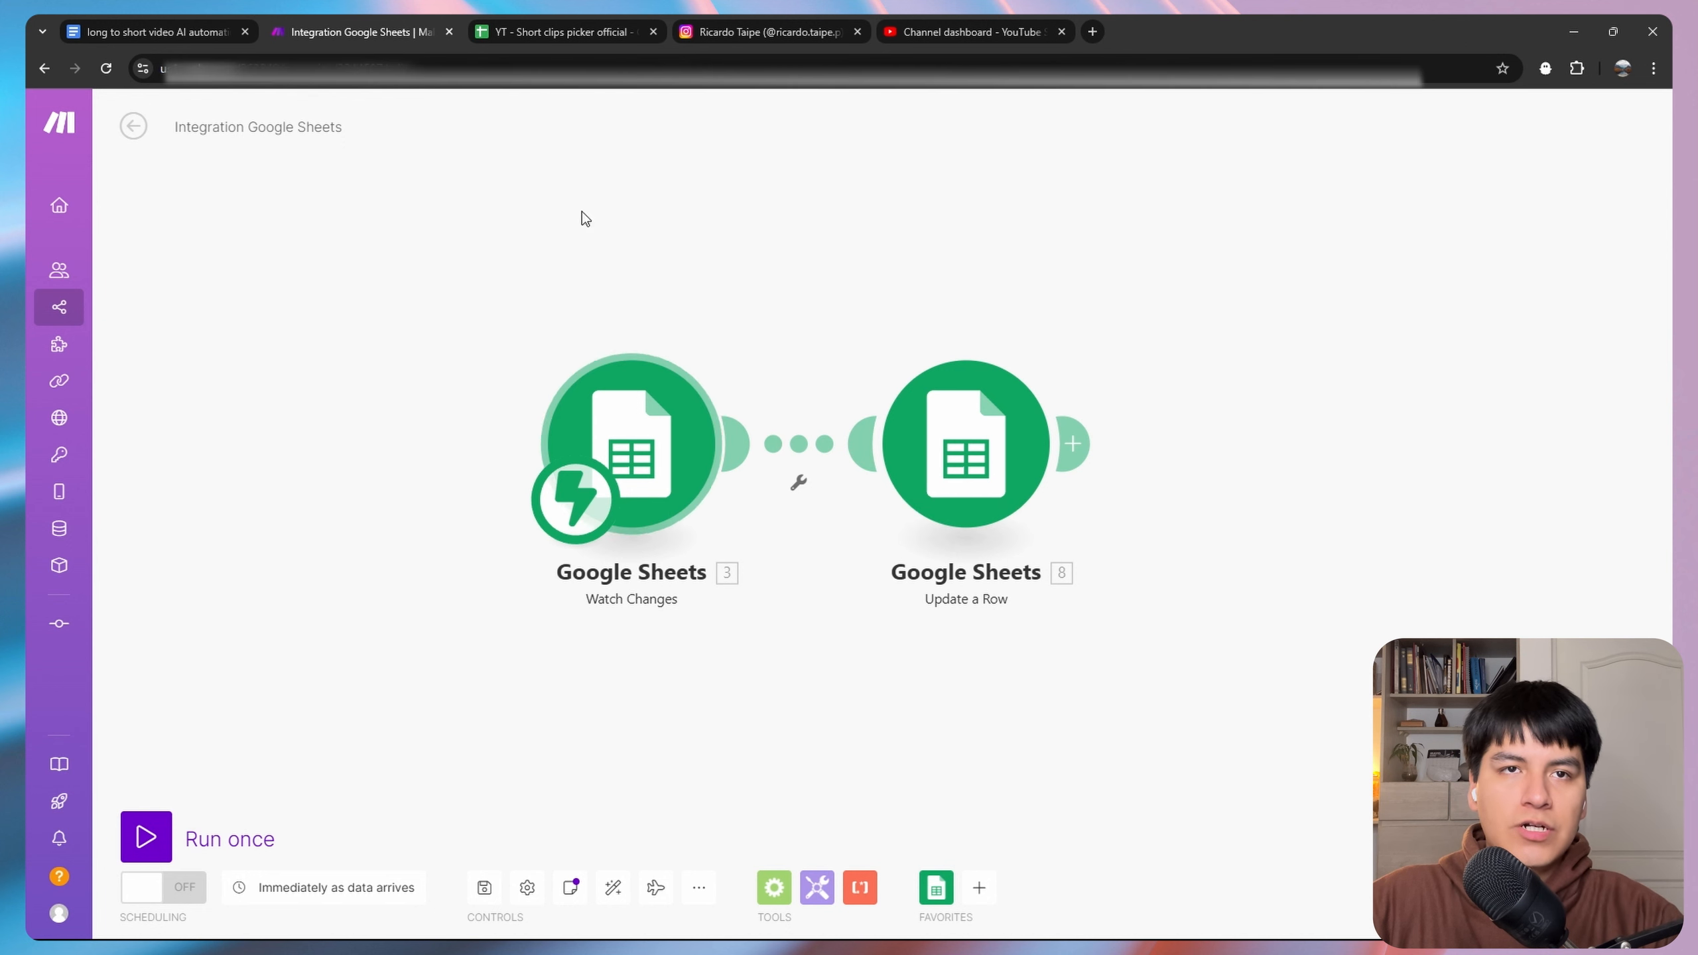
Check the Processed in Make? cell of the spreadsheet's clip row, then add a Router after the Update a Row module in Make.
click(601, 31)
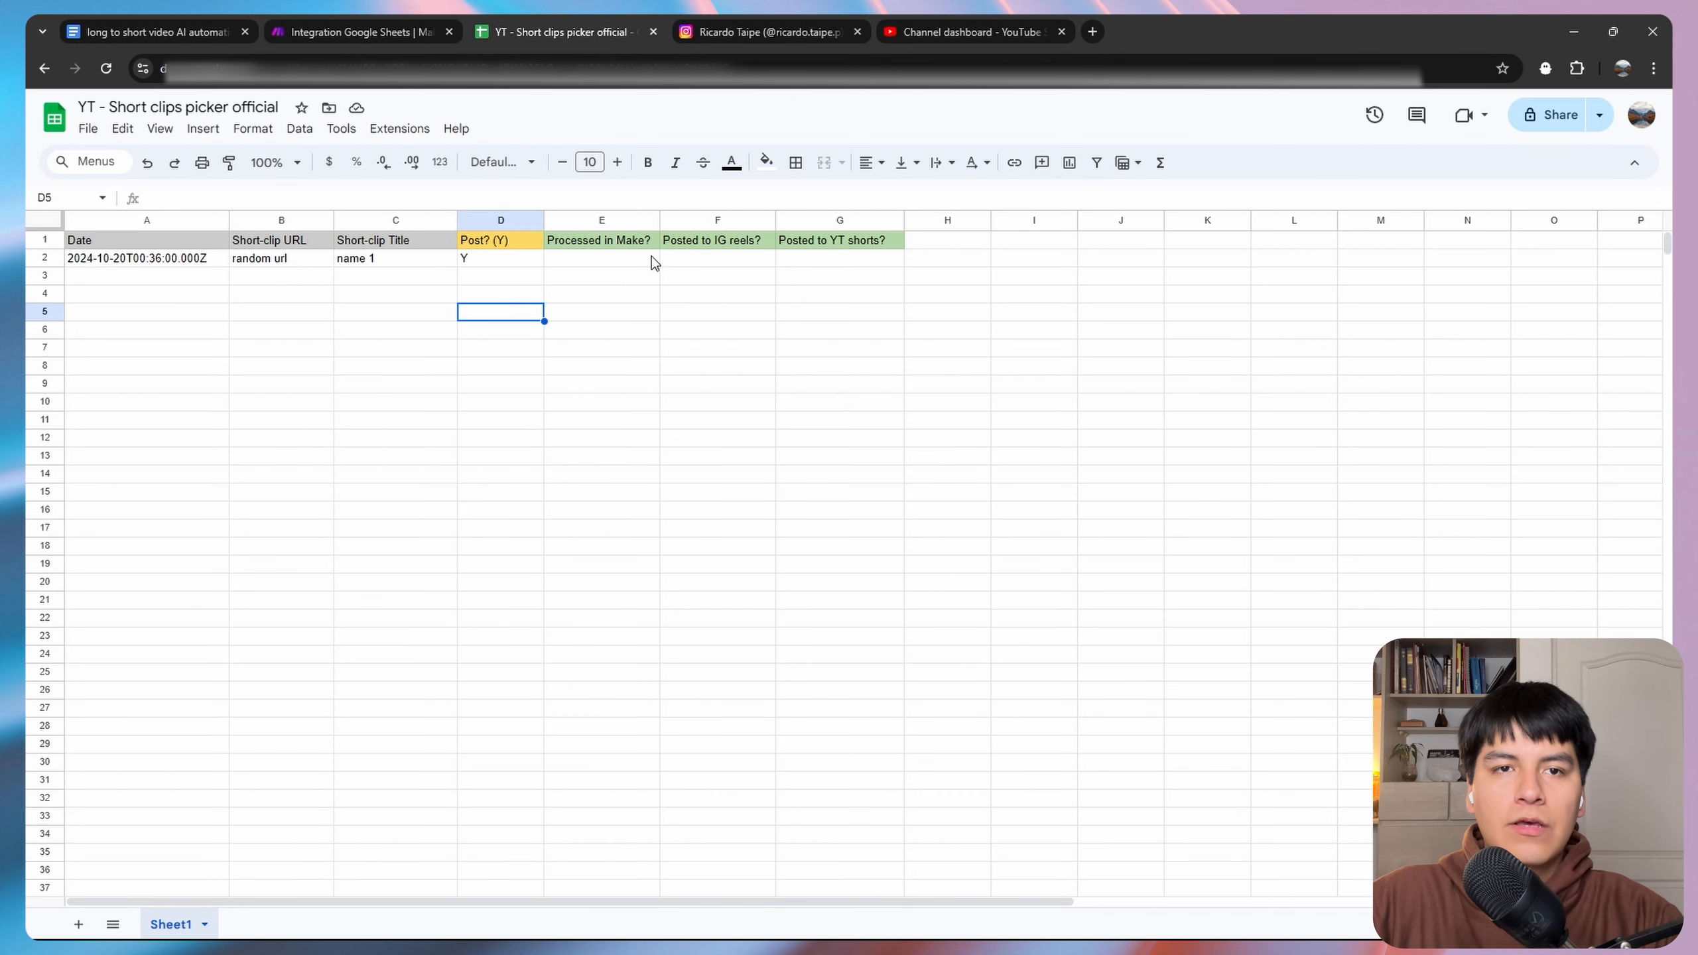
click(617, 270)
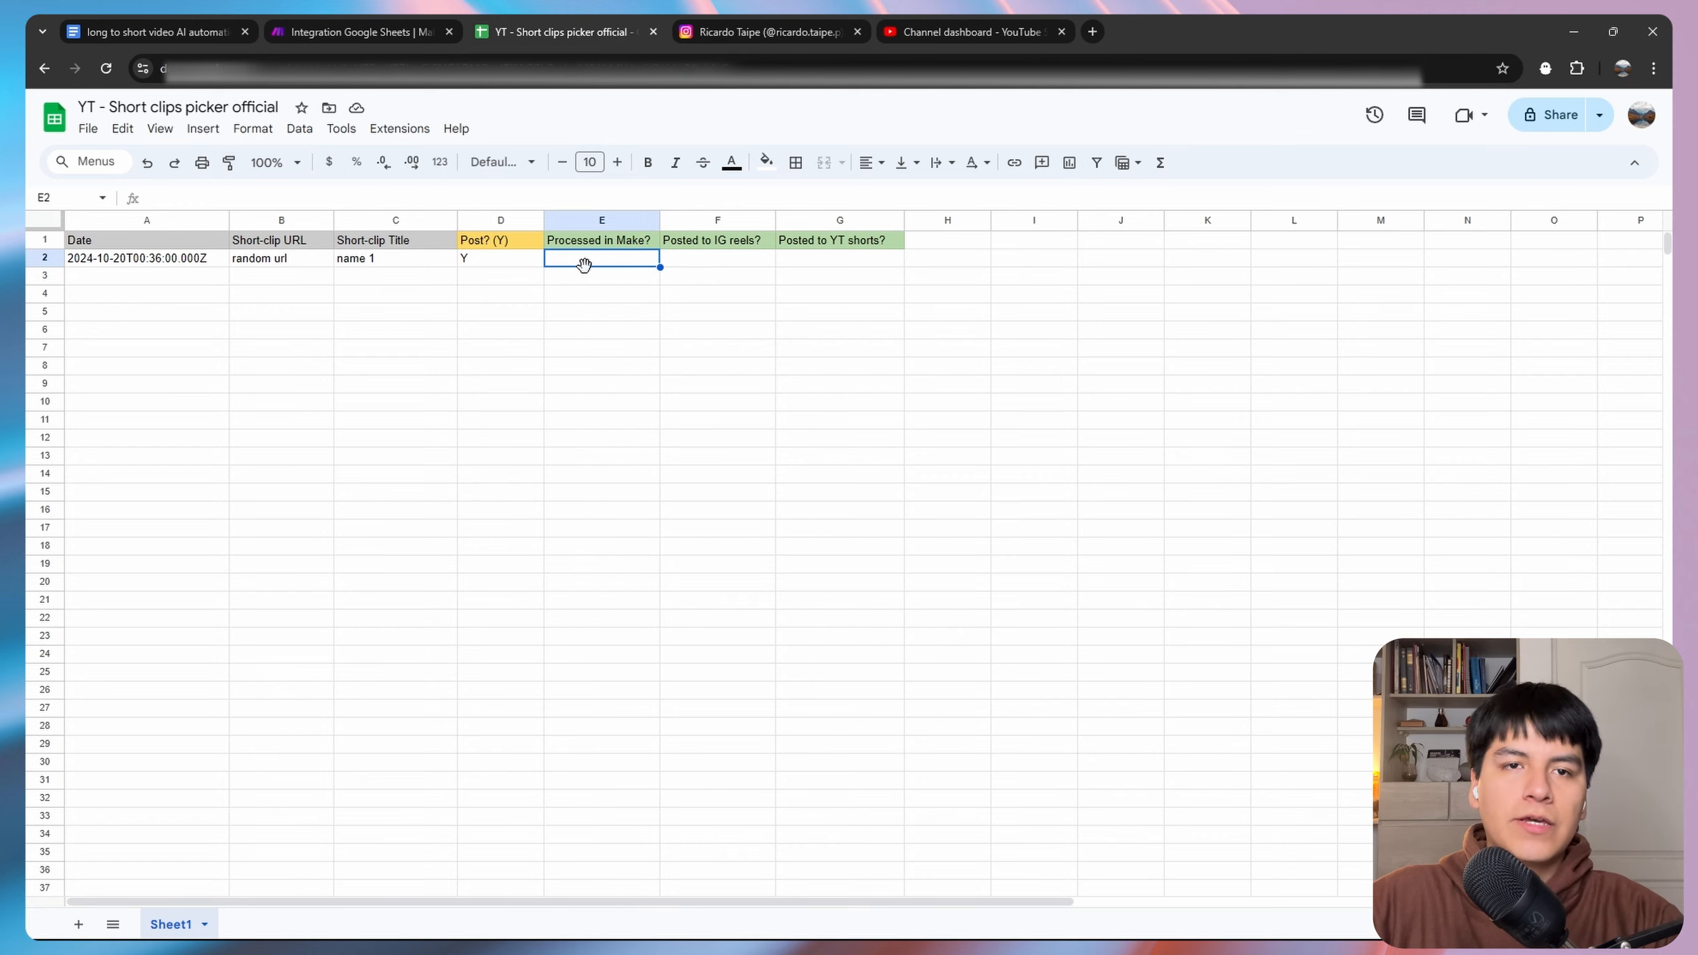
click(374, 29)
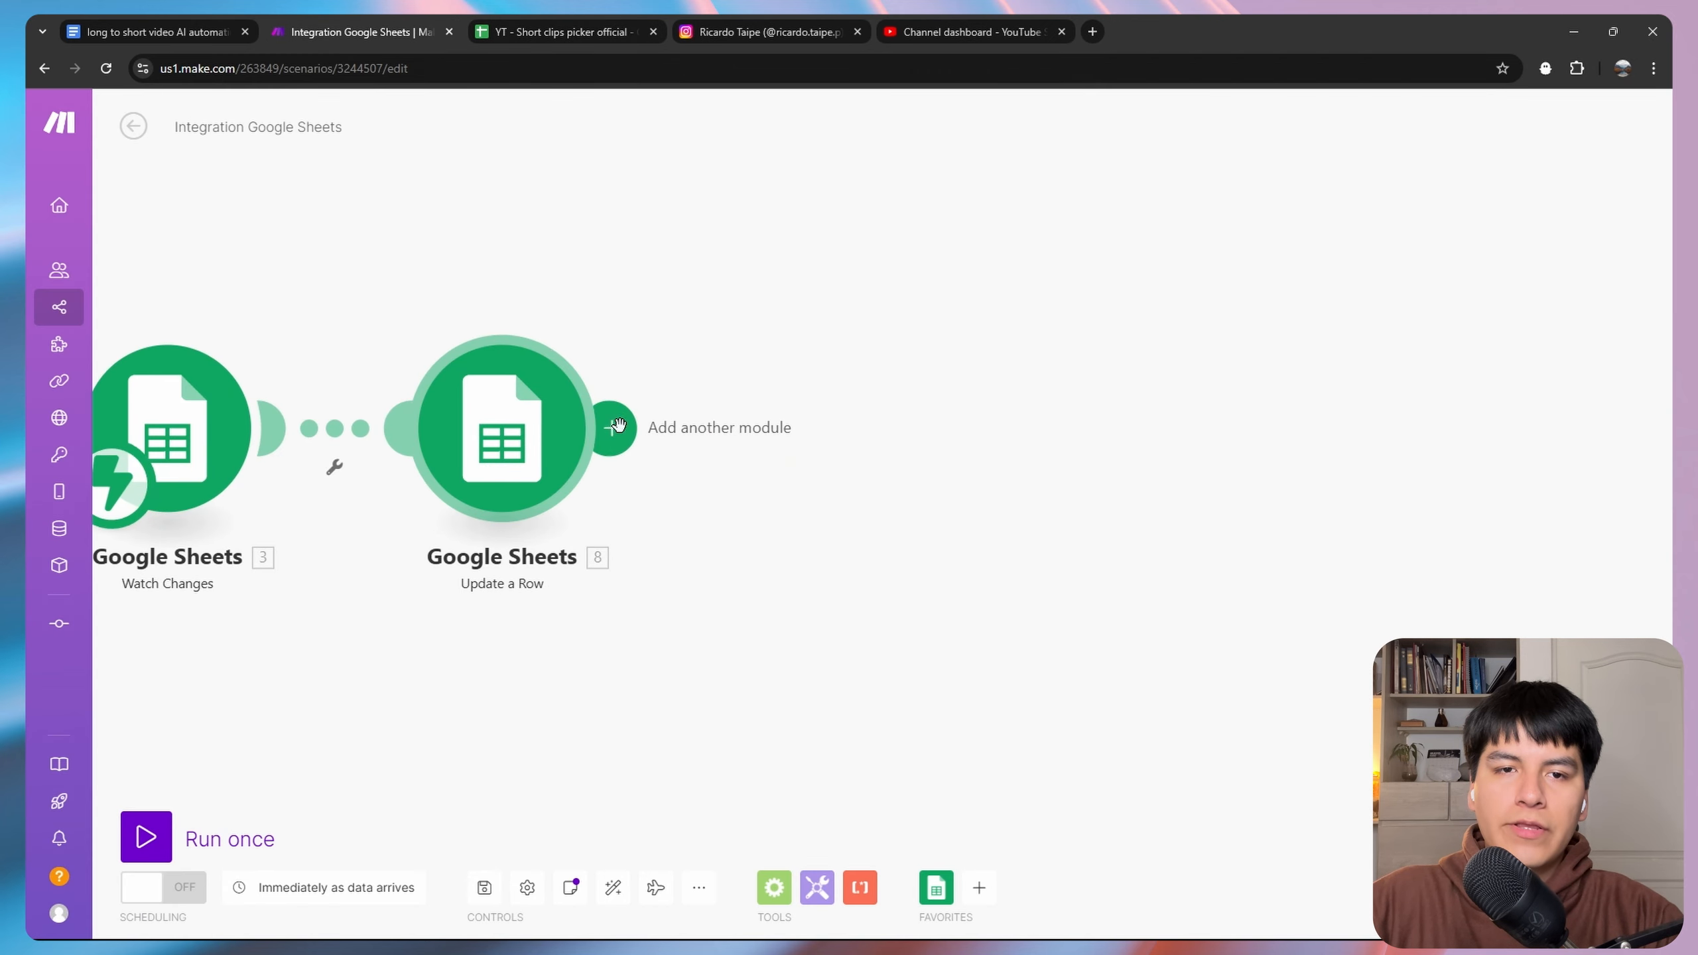
click(609, 427)
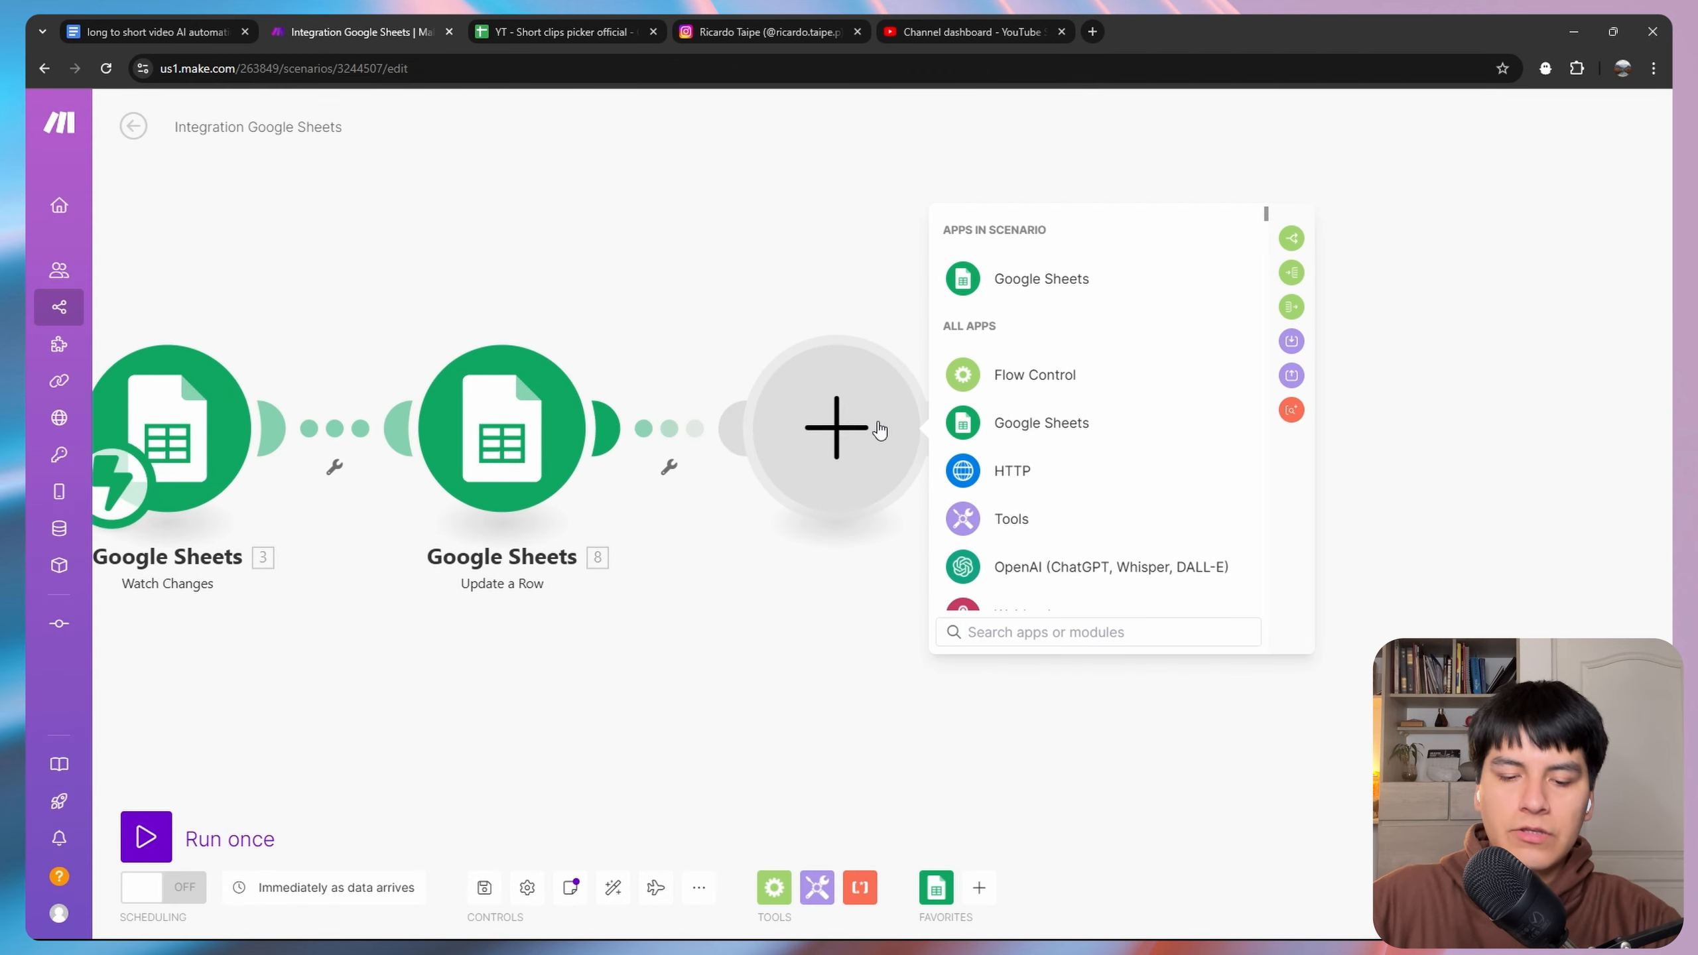
text(router)
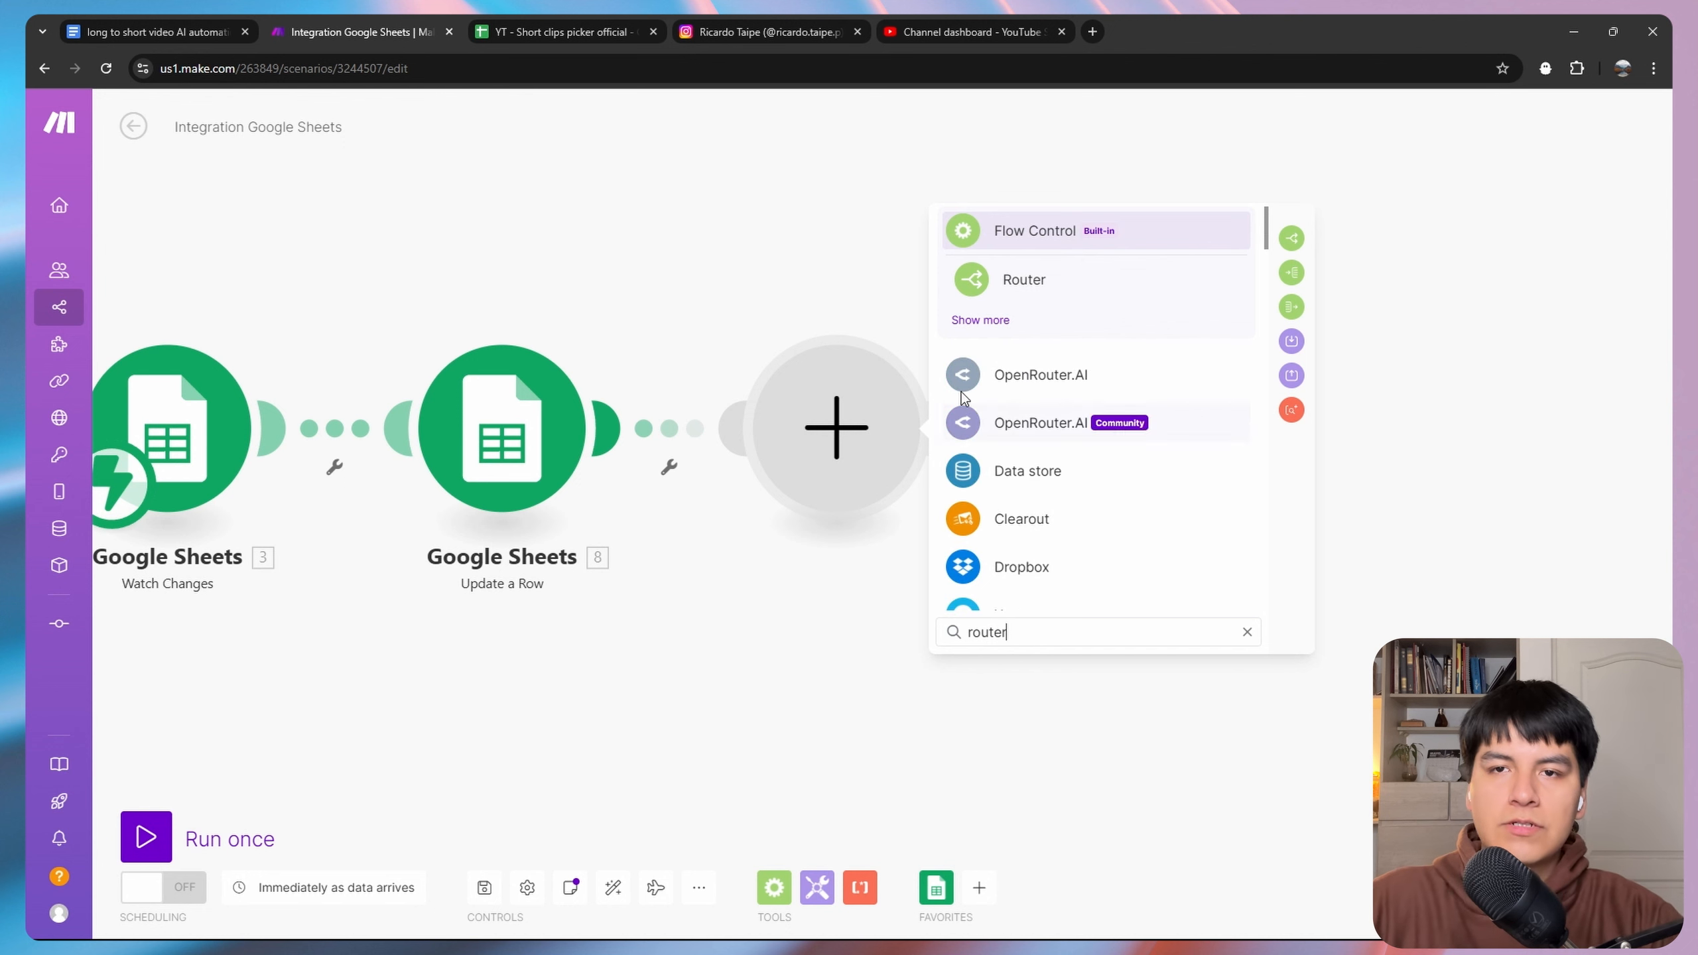
click(1017, 282)
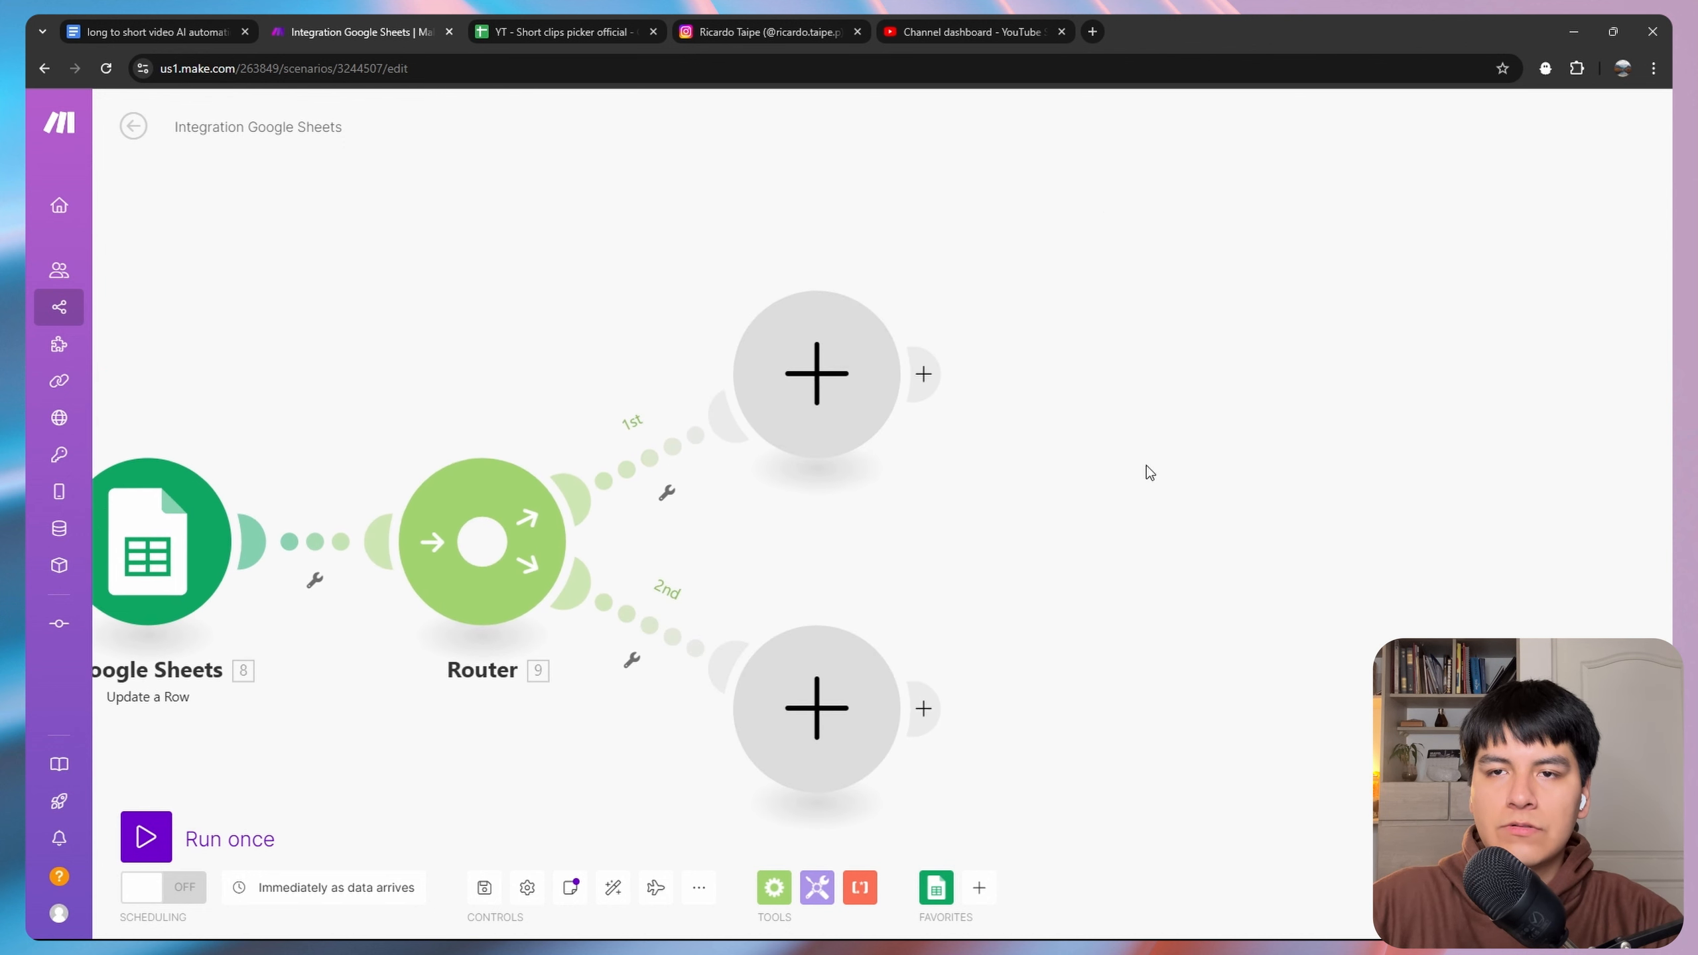
Add an Instagram for Business Create a Reel Post module to the router's first route and review its fields.
click(869, 409)
text(instag)
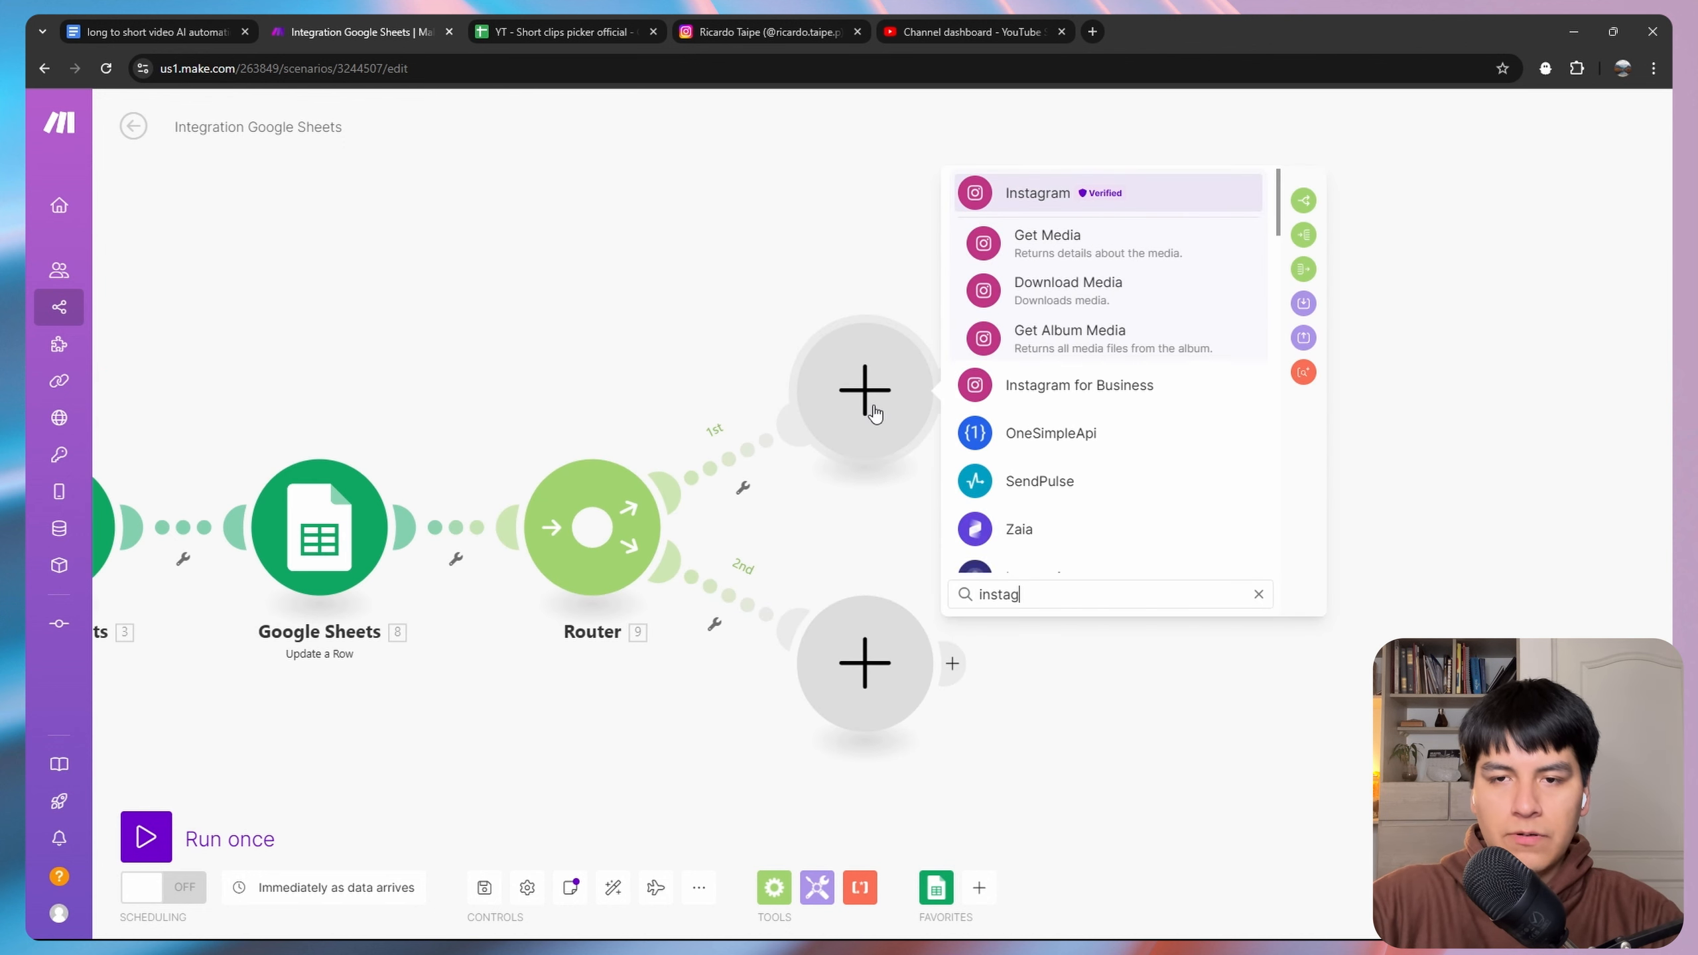
text(ram)
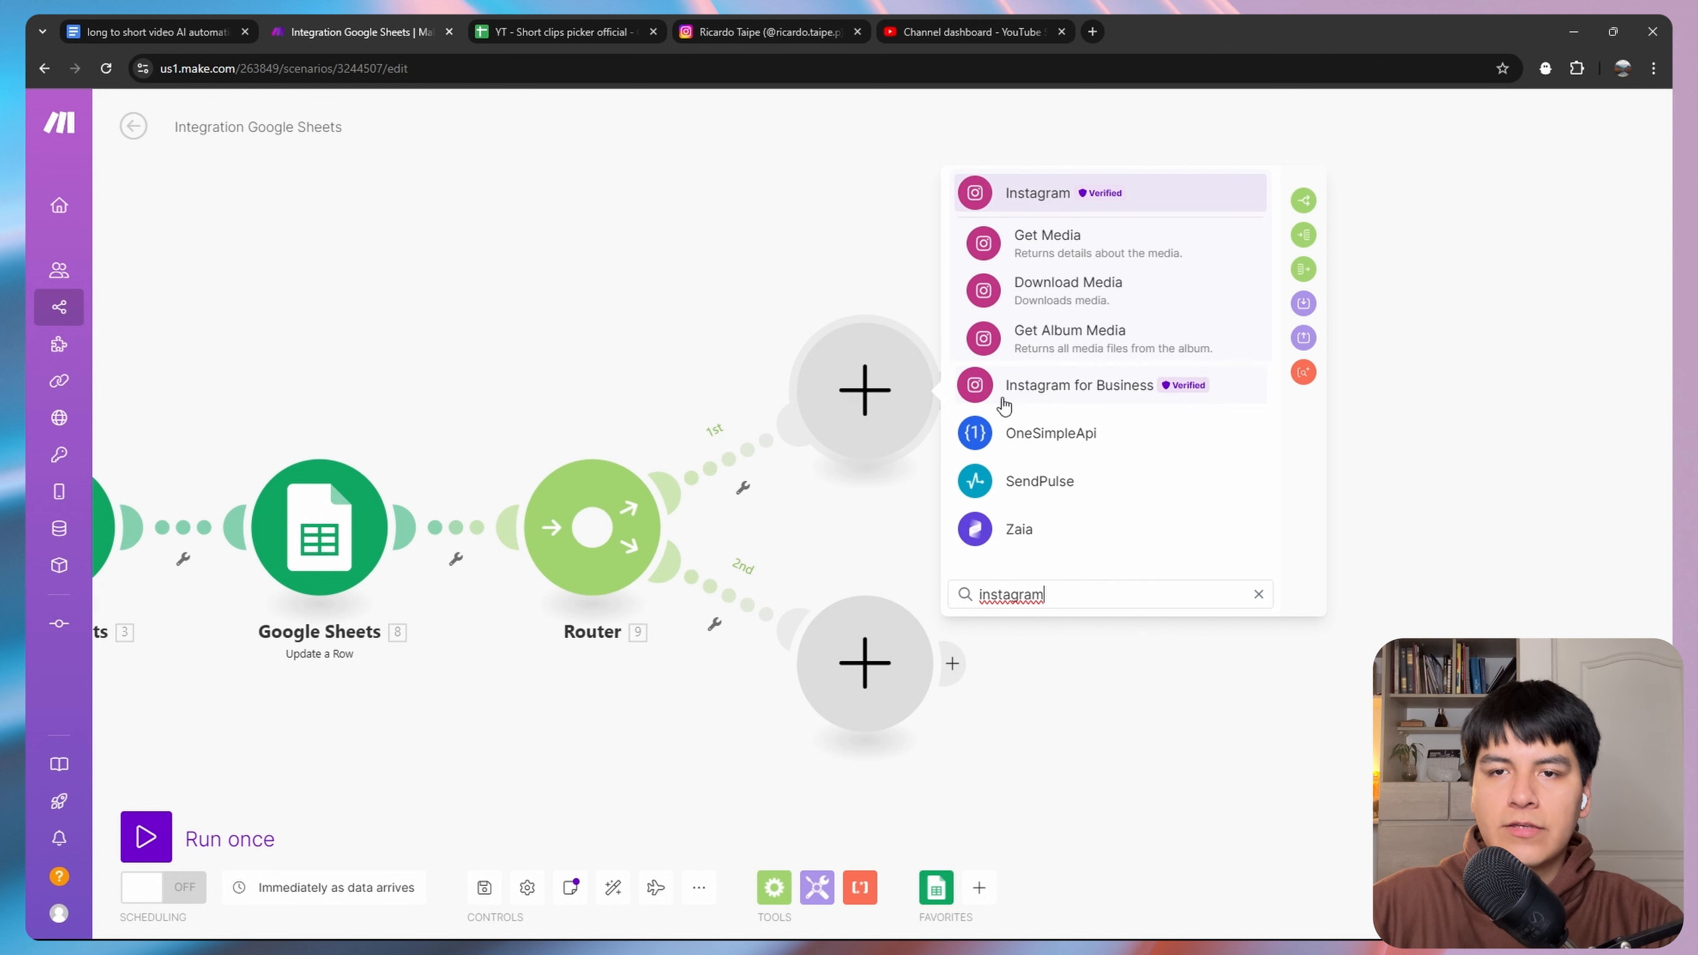
click(1040, 394)
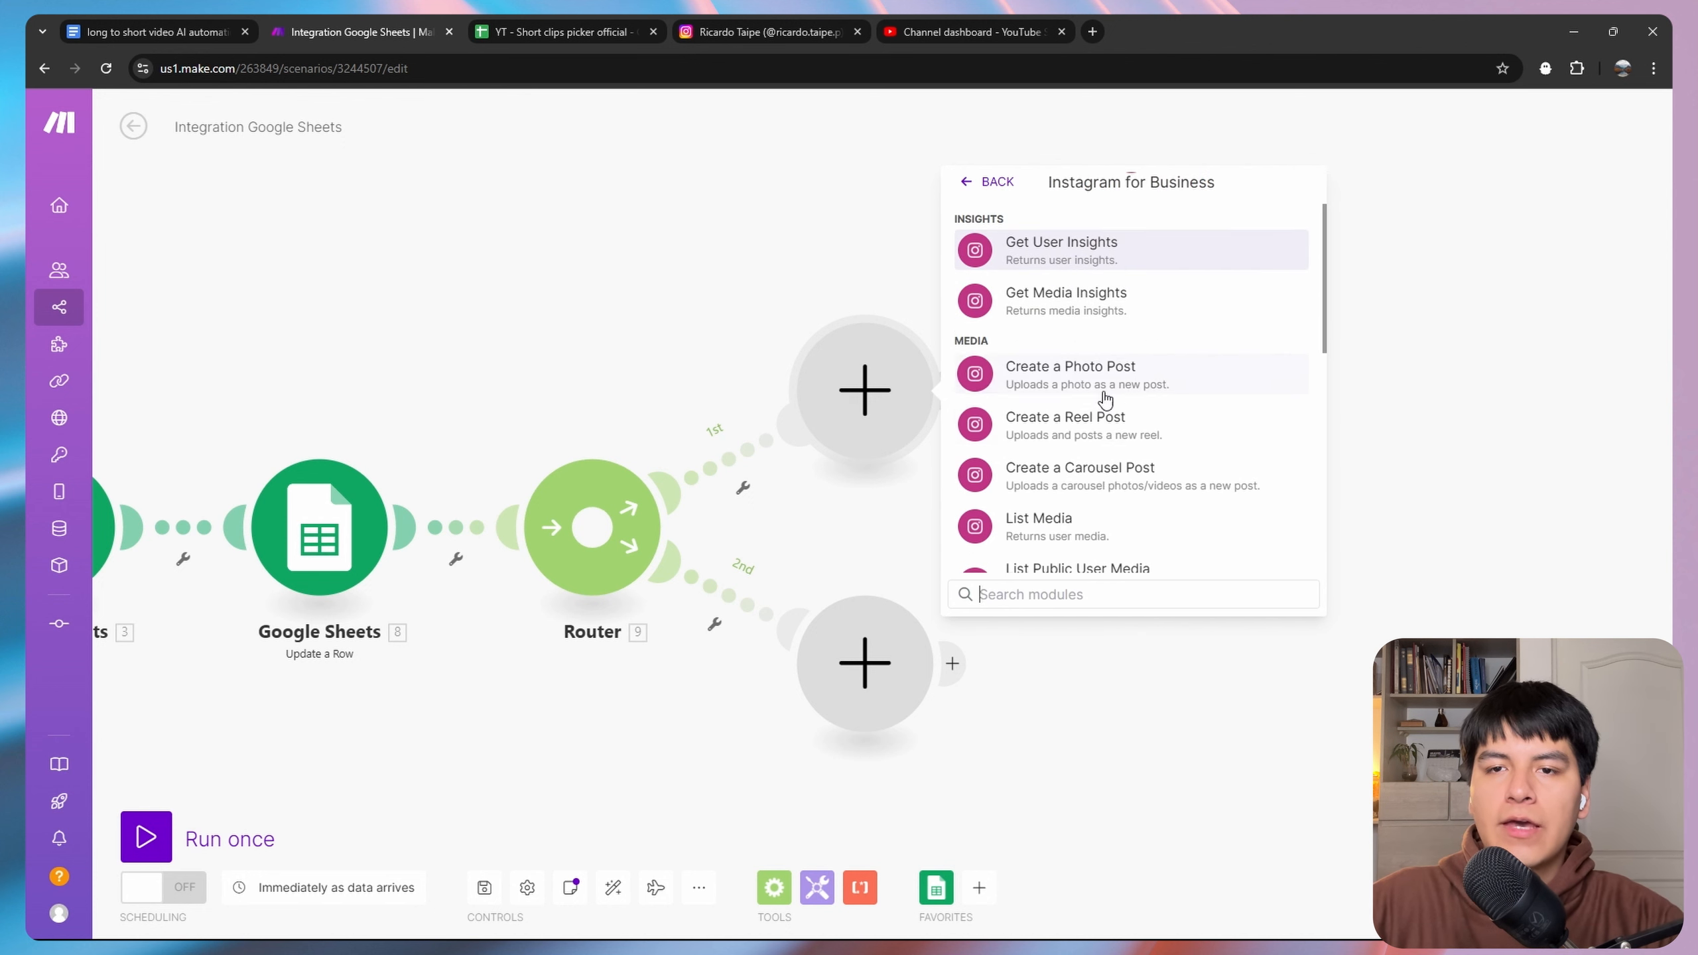
click(1069, 424)
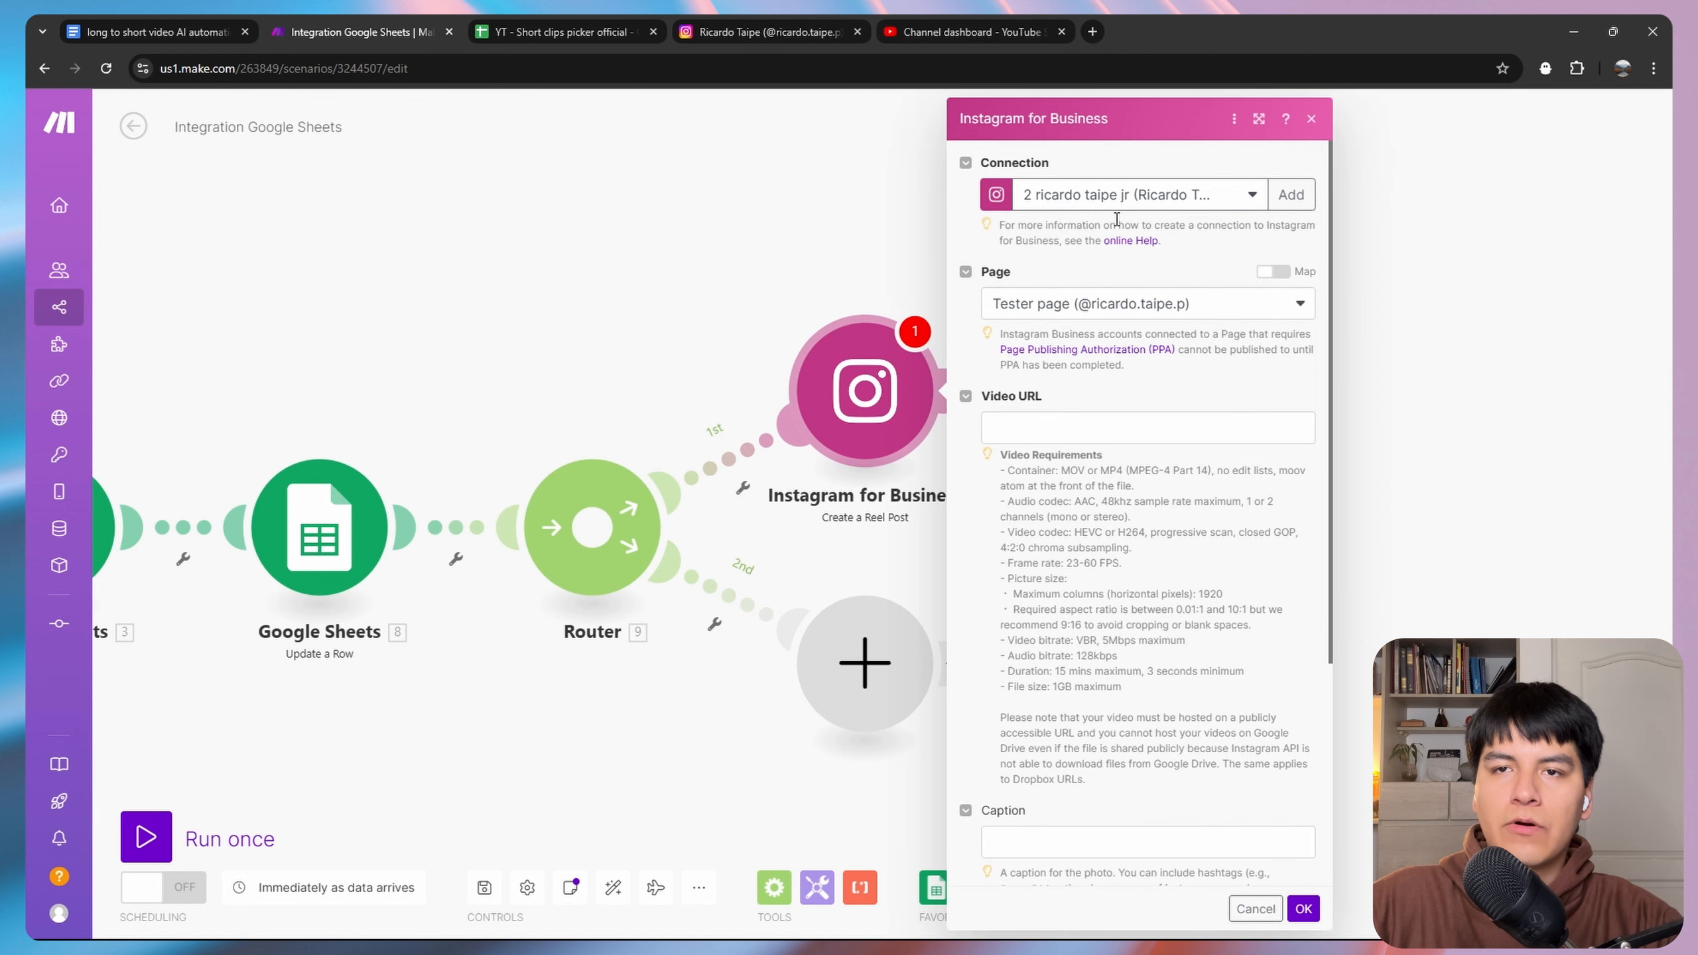
scroll(1146, 404, down, 5)
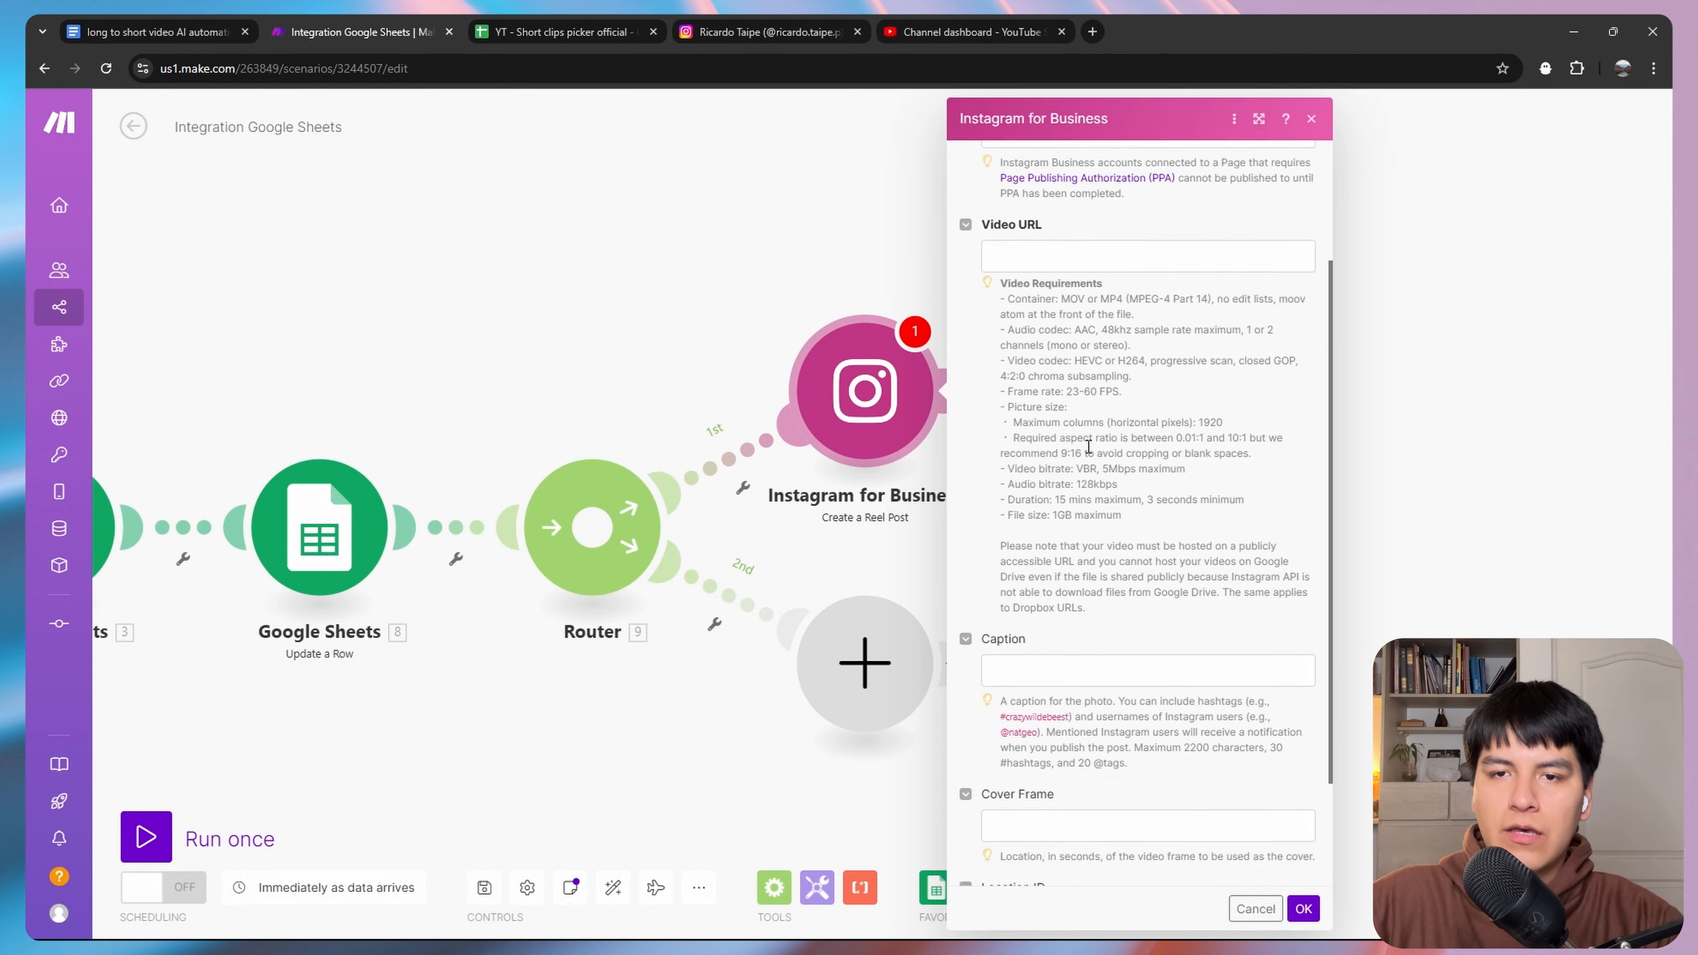
scroll(1101, 592, up, 5)
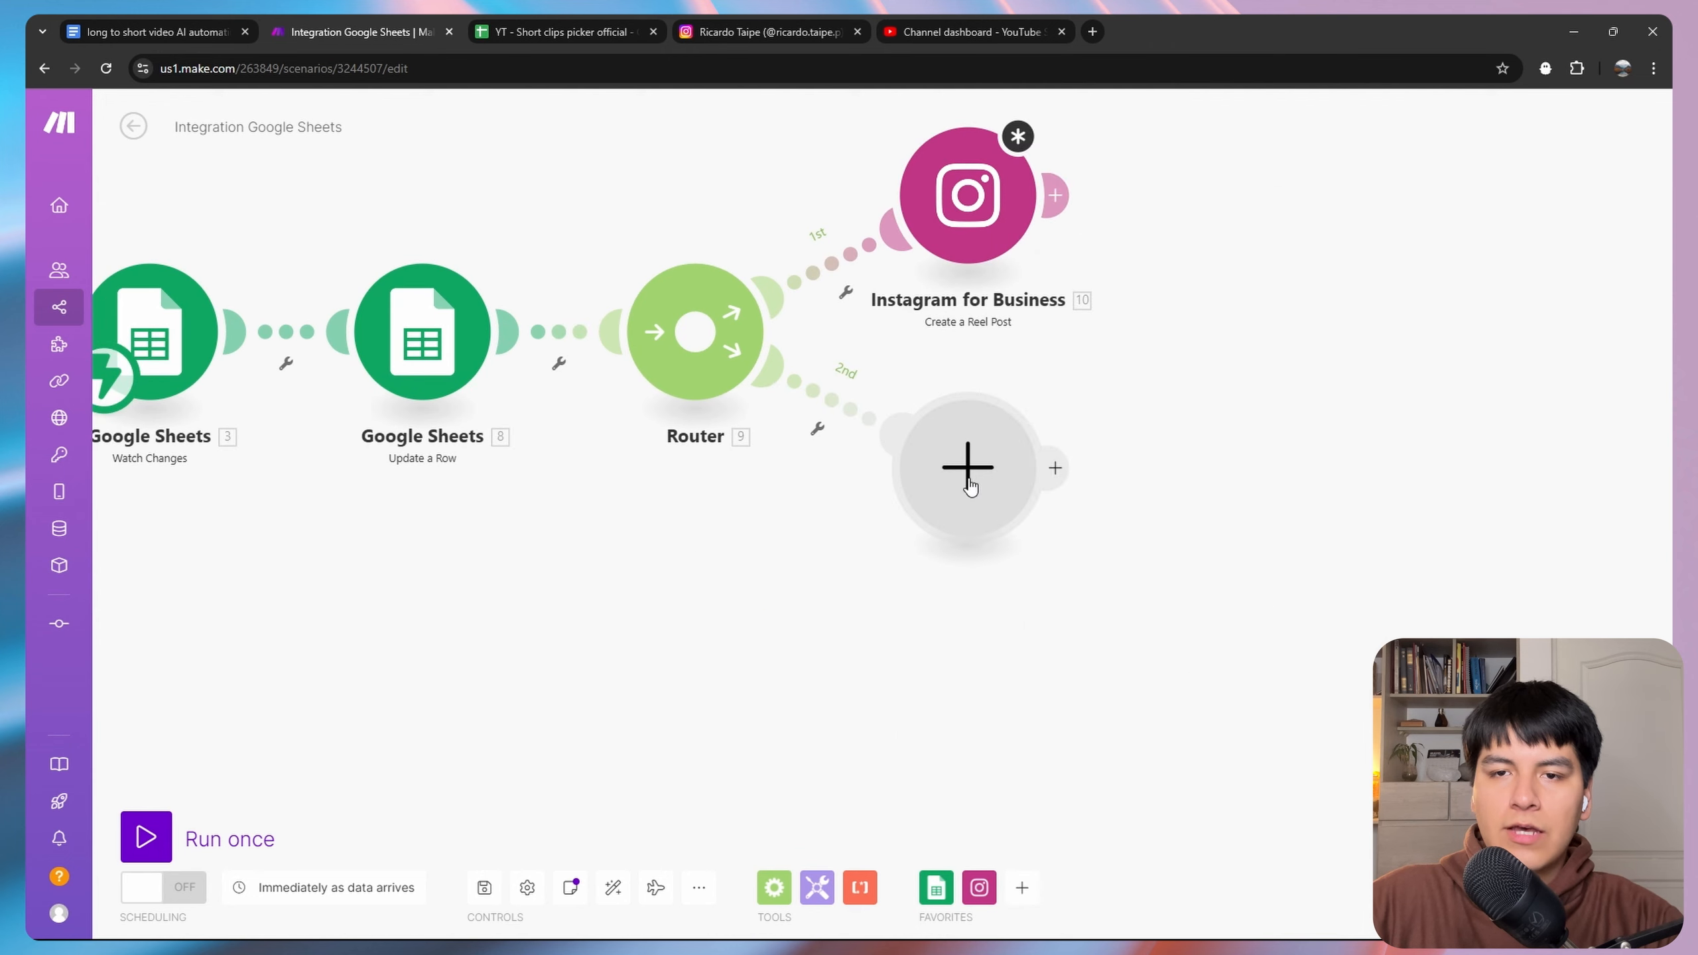
Add a YouTube Upload a Video module to the router's second route, review its fields and close its settings.
click(970, 483)
text(youtube)
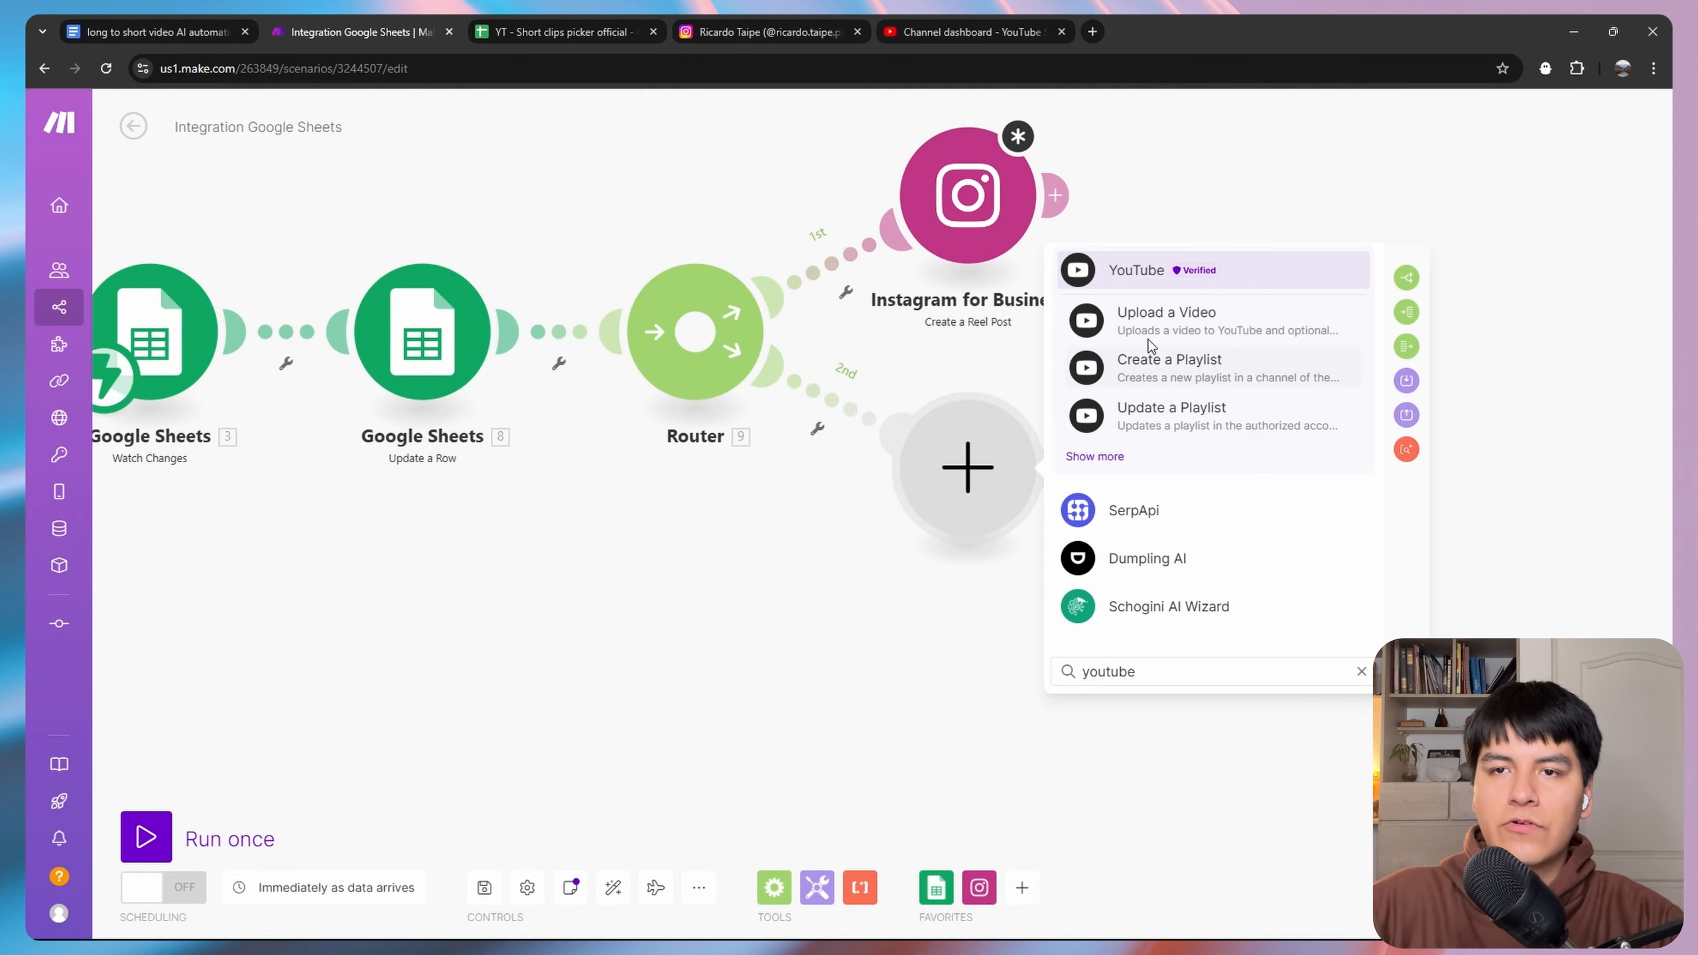
click(1138, 272)
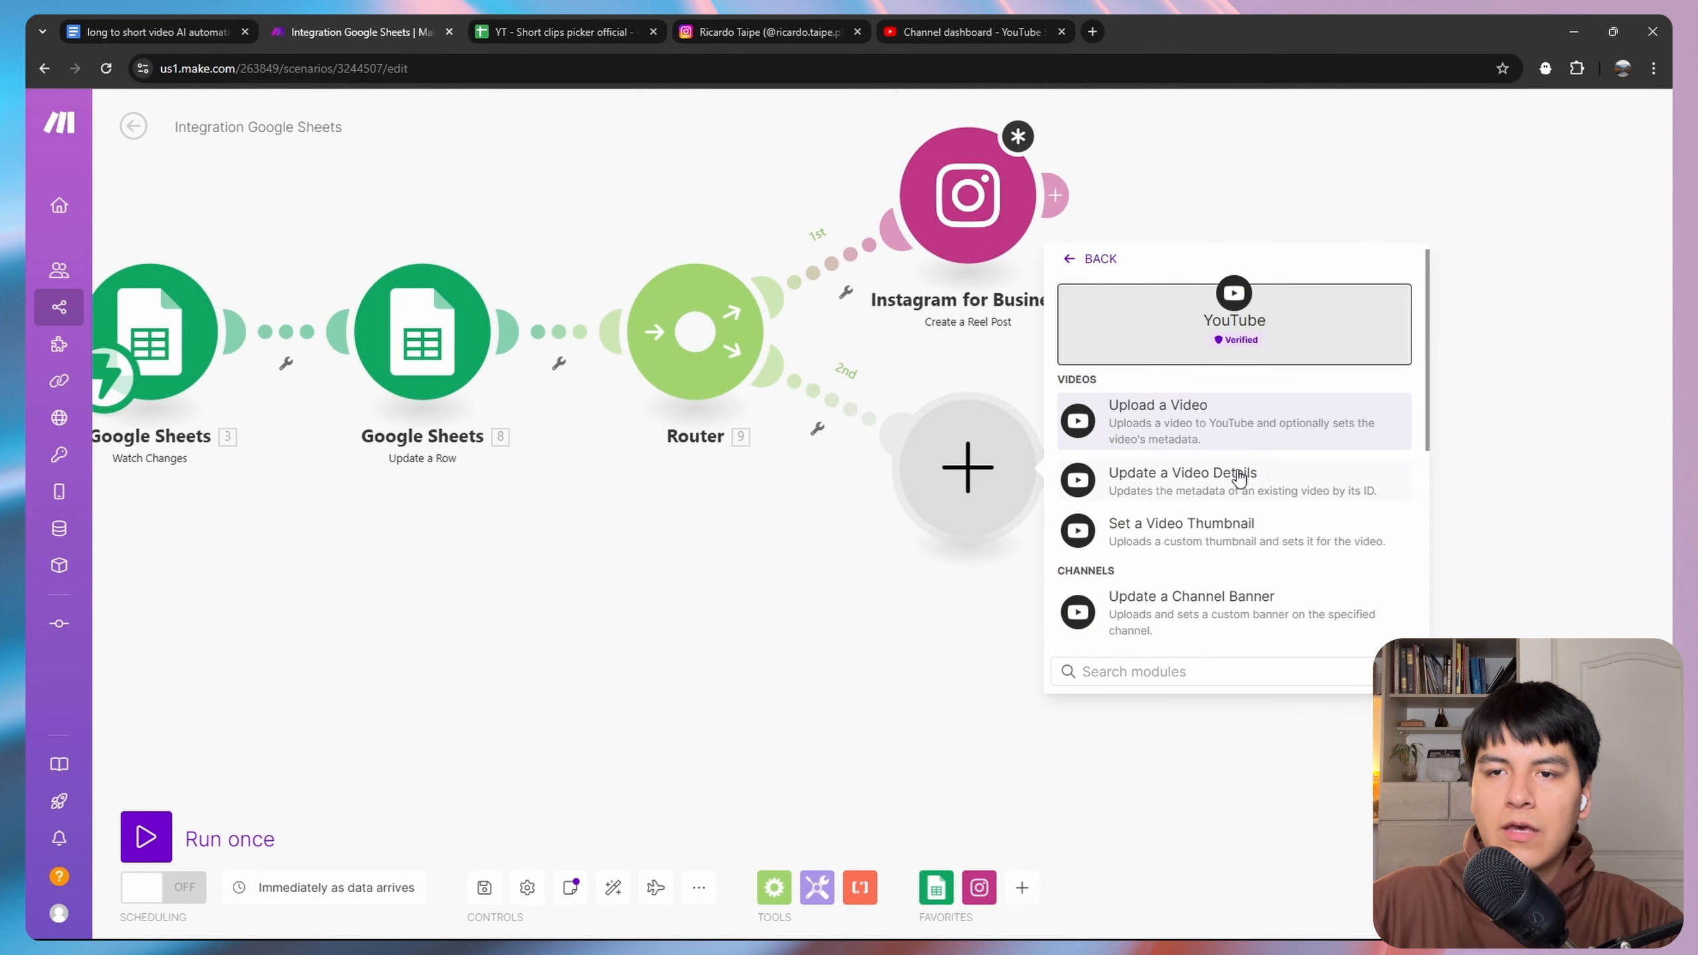
click(1163, 406)
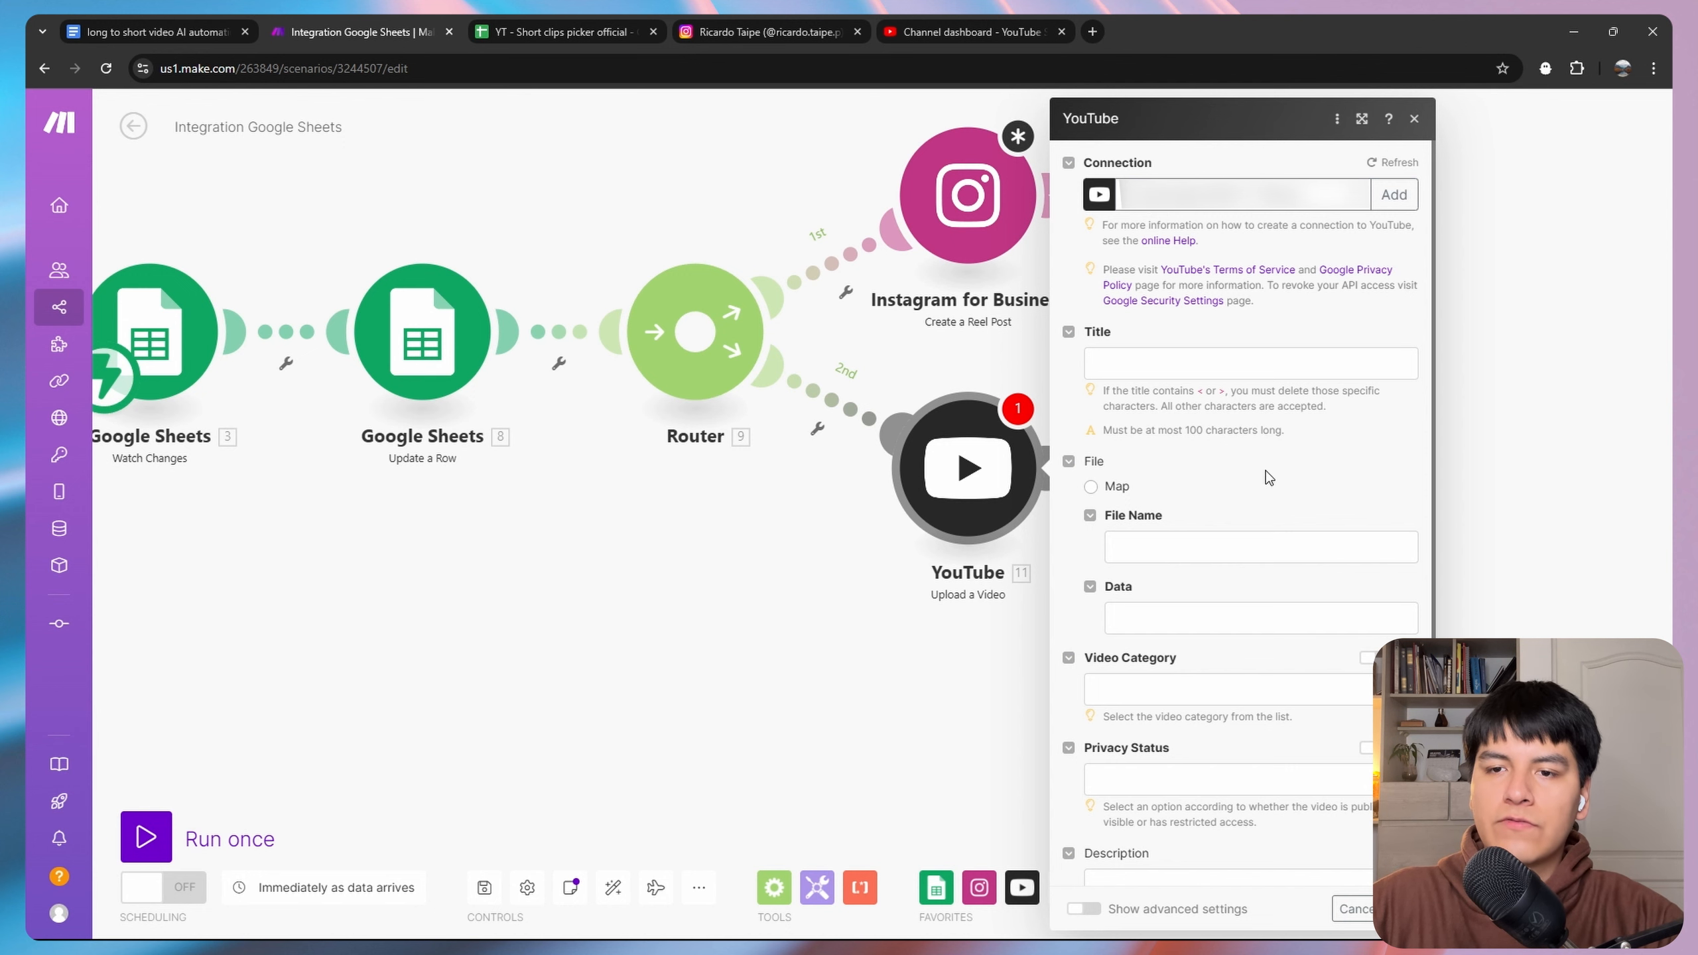
scroll(1268, 477, down, 3)
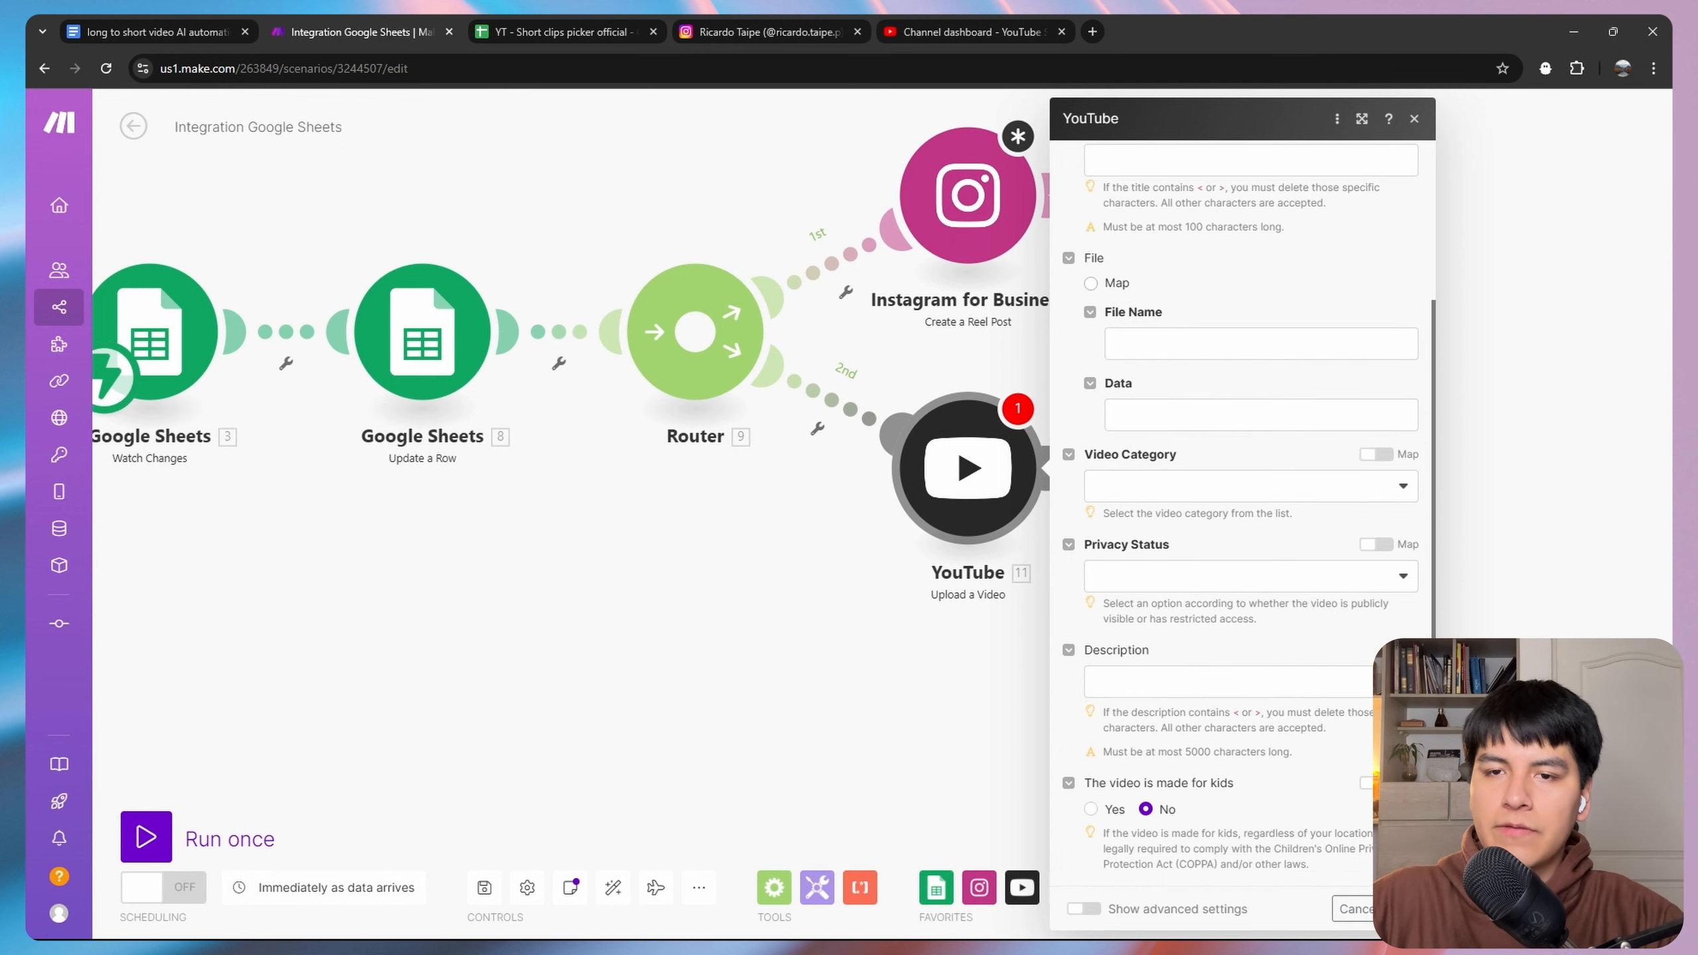
click(1361, 909)
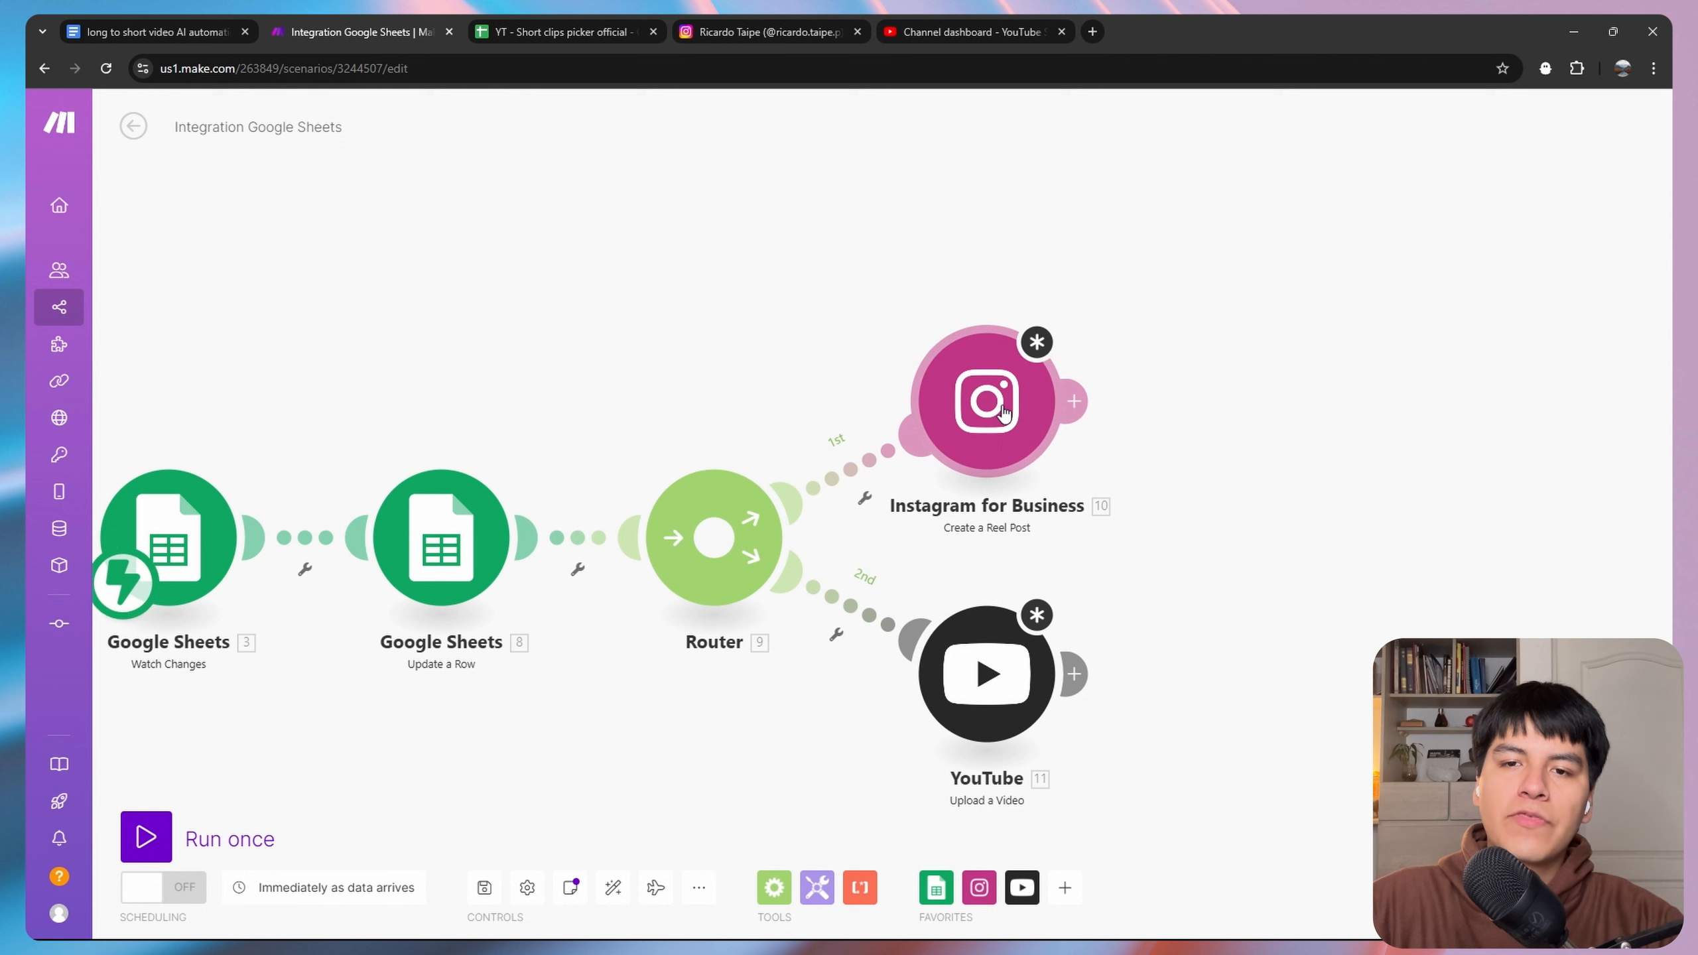
Choose Tester page as the page for the Instagram Create a Reel Post module.
click(988, 413)
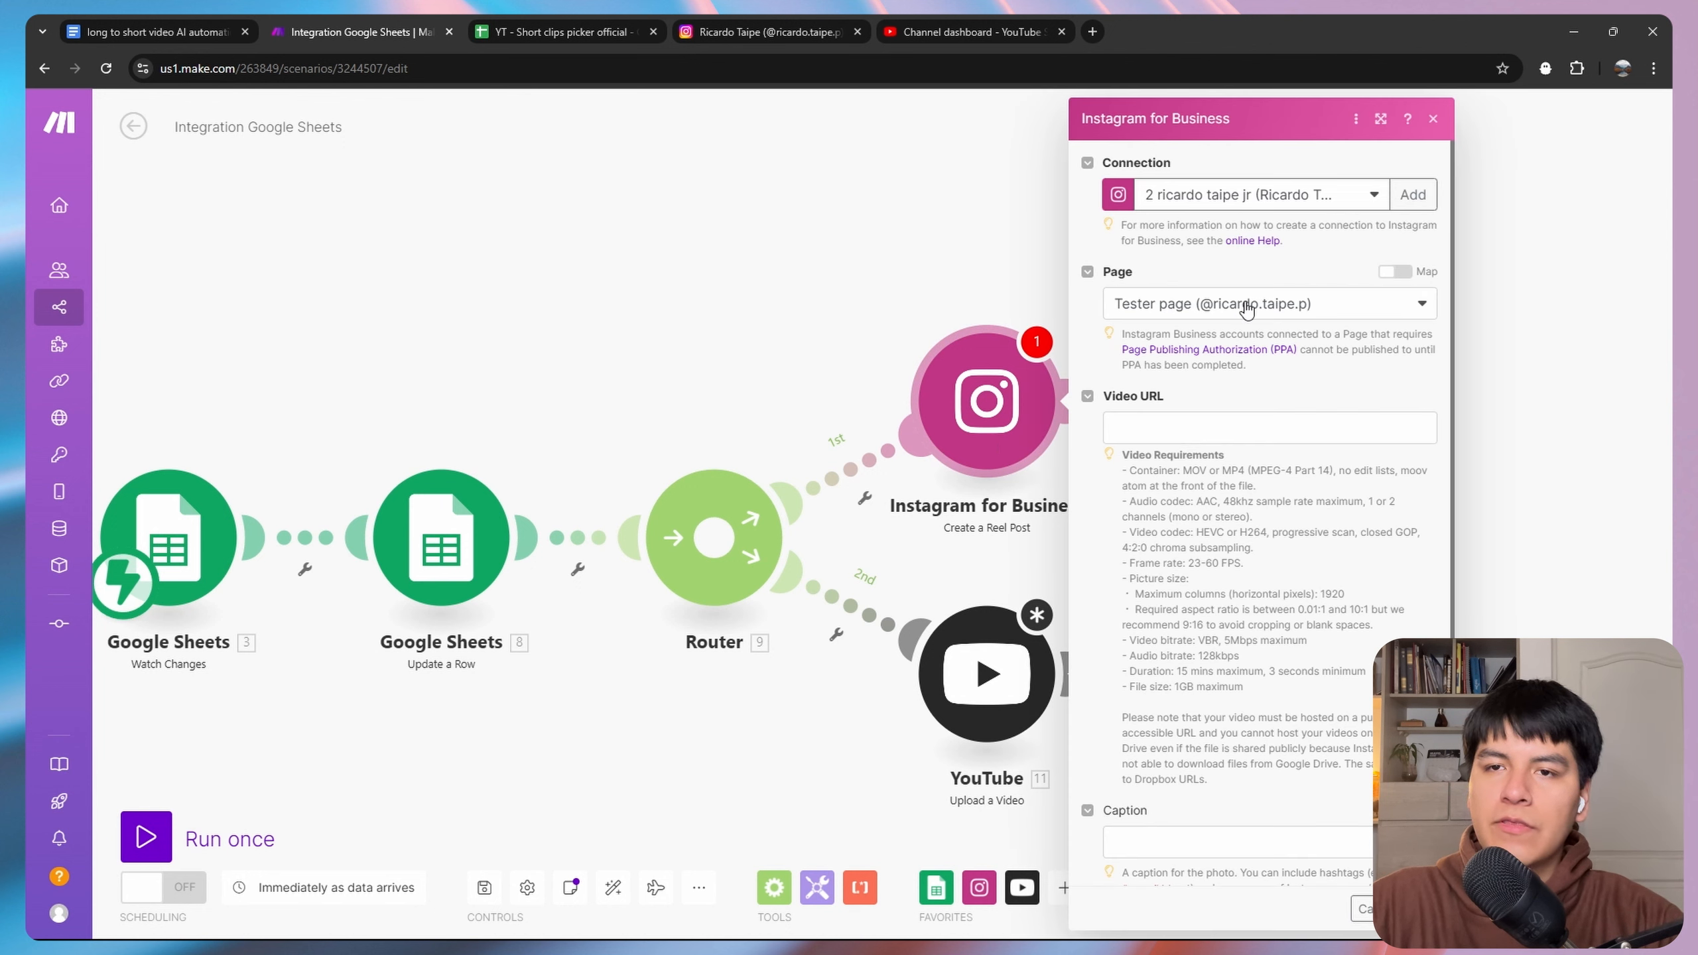
click(1199, 314)
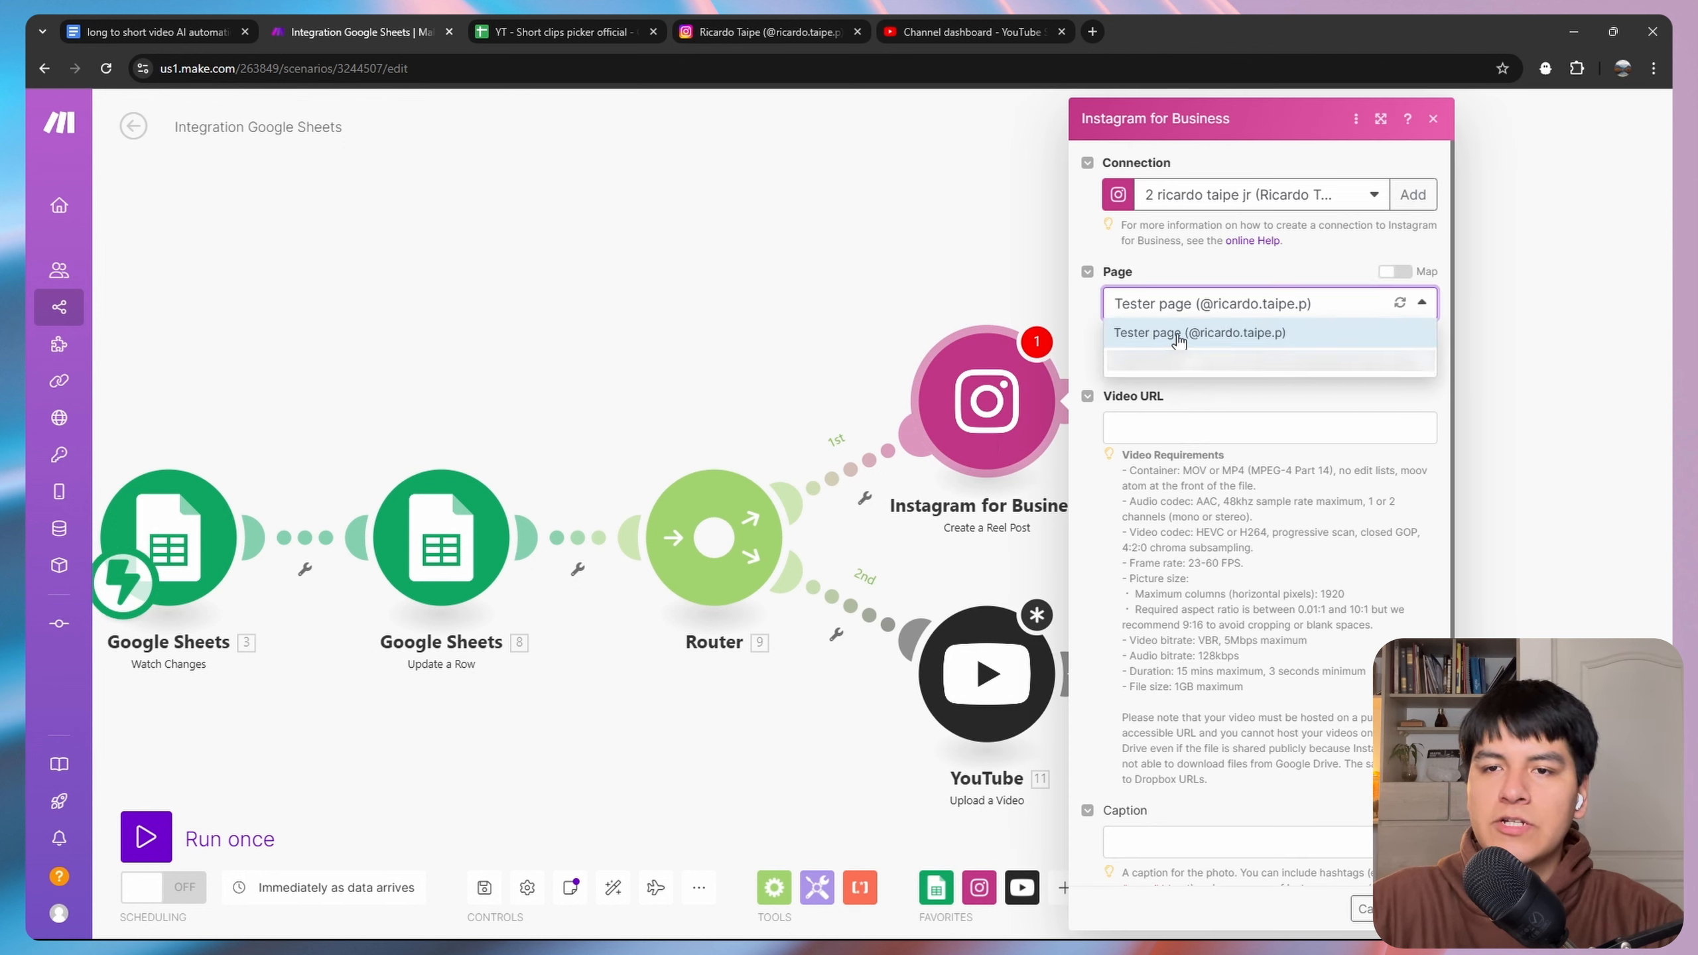
click(1159, 334)
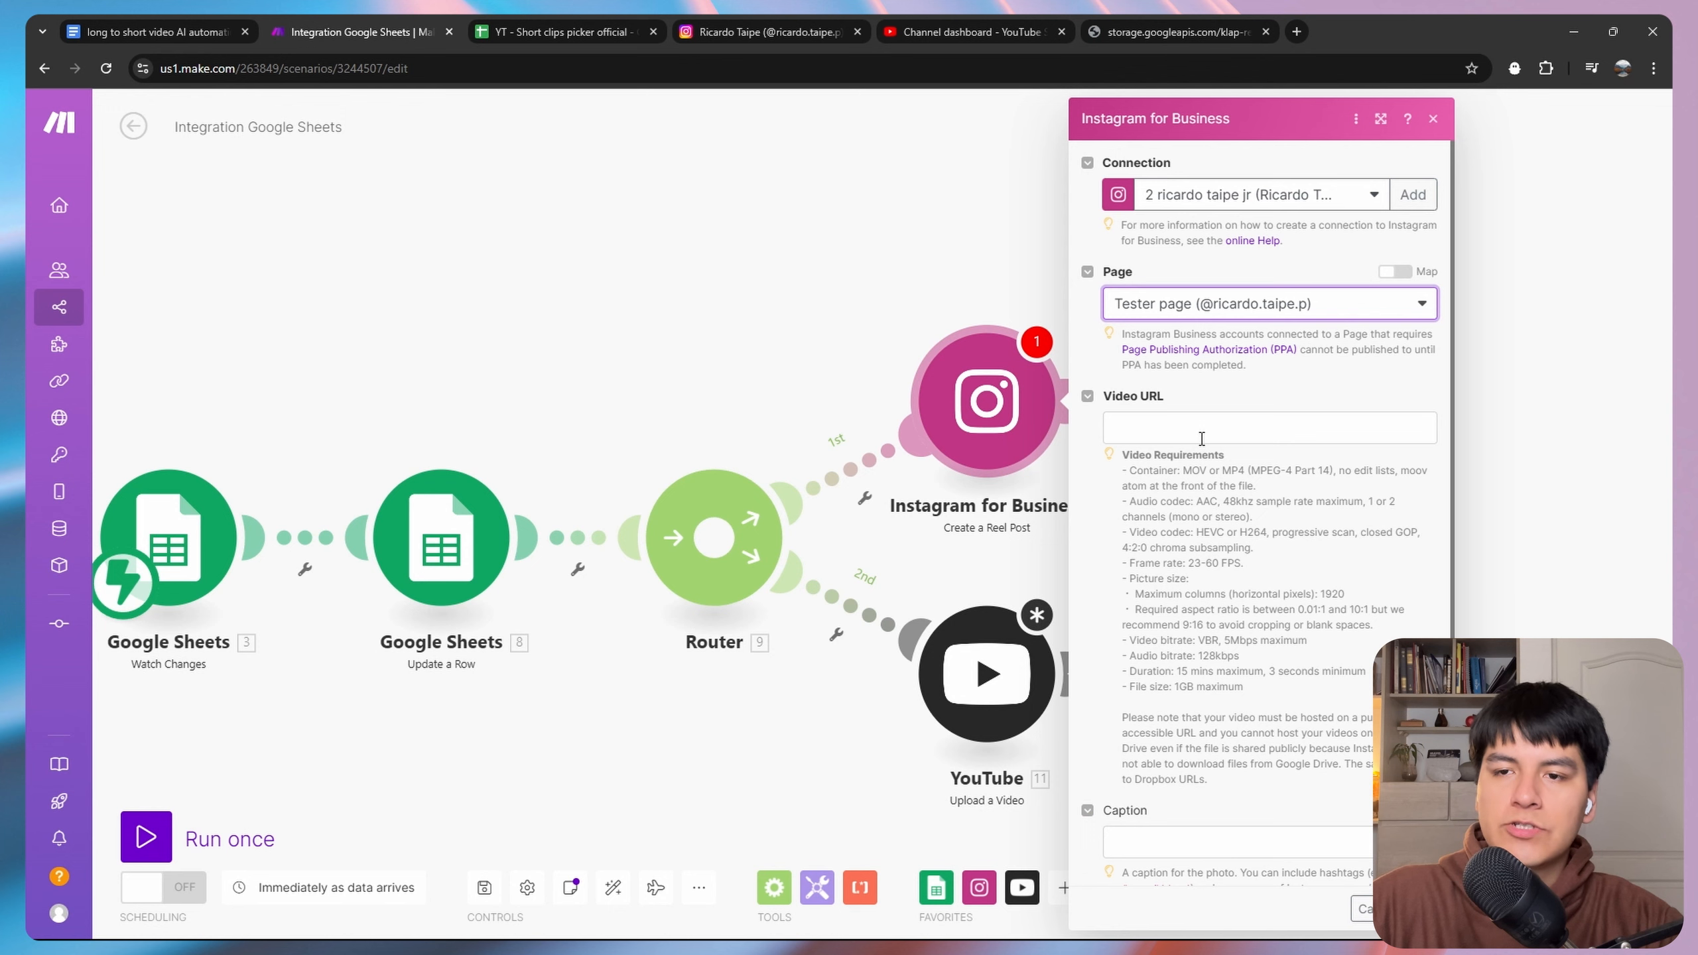
Check the short-clip URL column in the spreadsheet and map the reel's Video URL to Watch Changes row value B.
click(1176, 31)
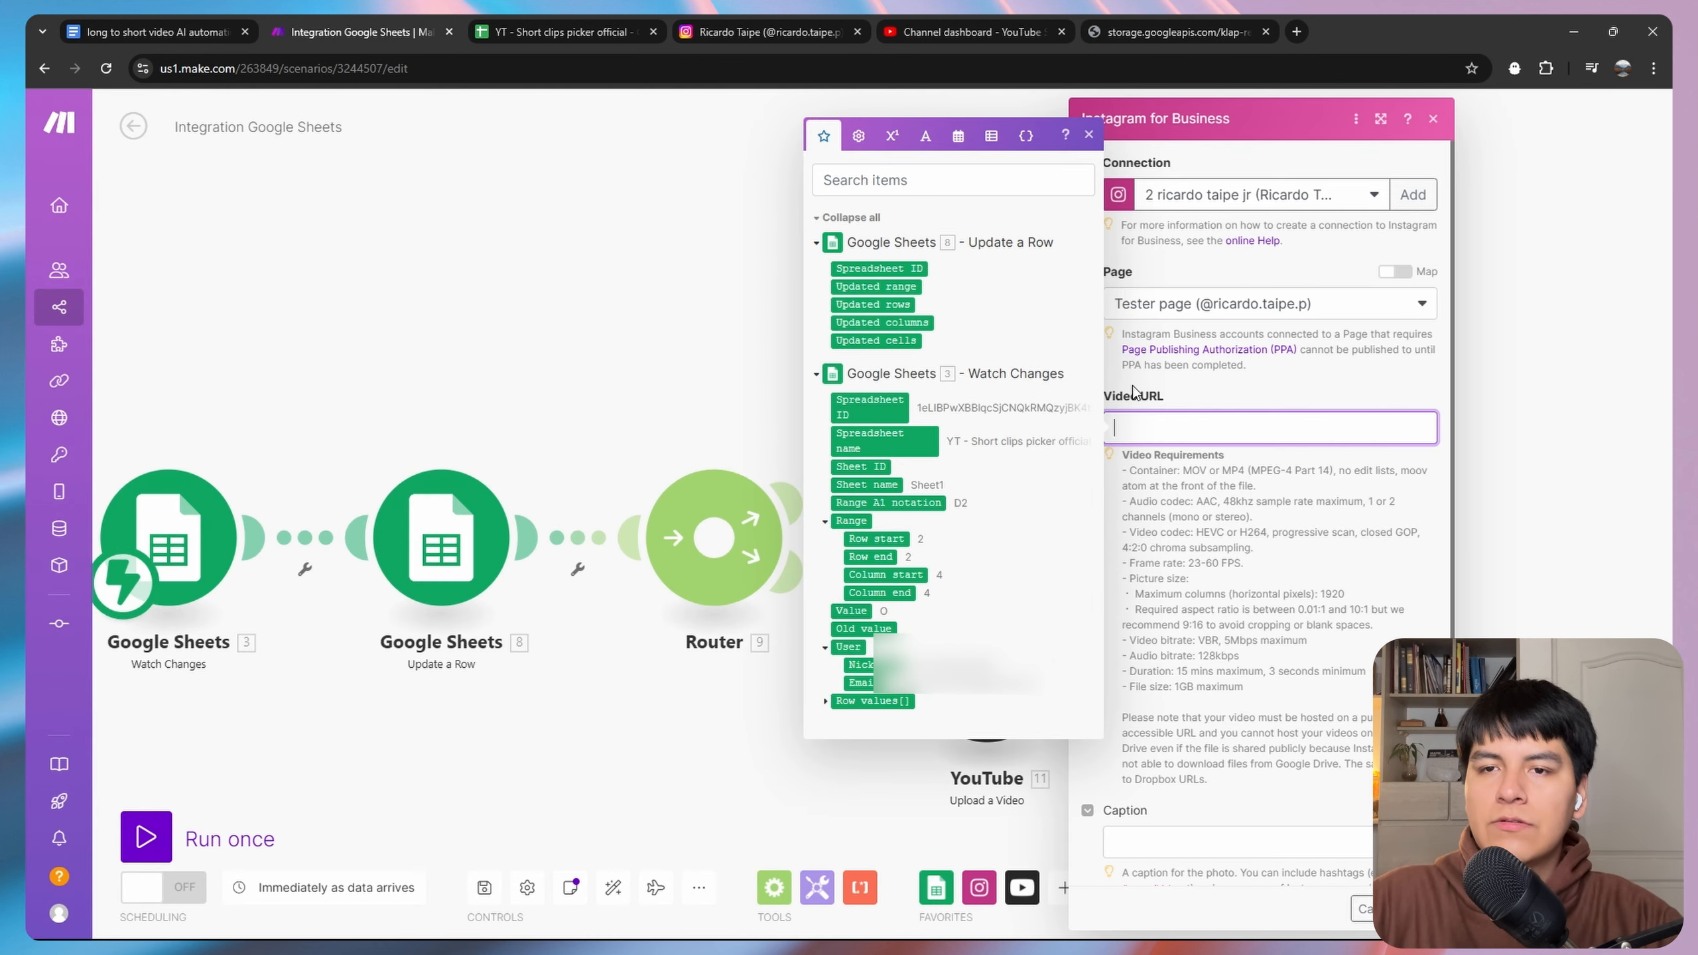
click(827, 701)
scroll(946, 507, down, 3)
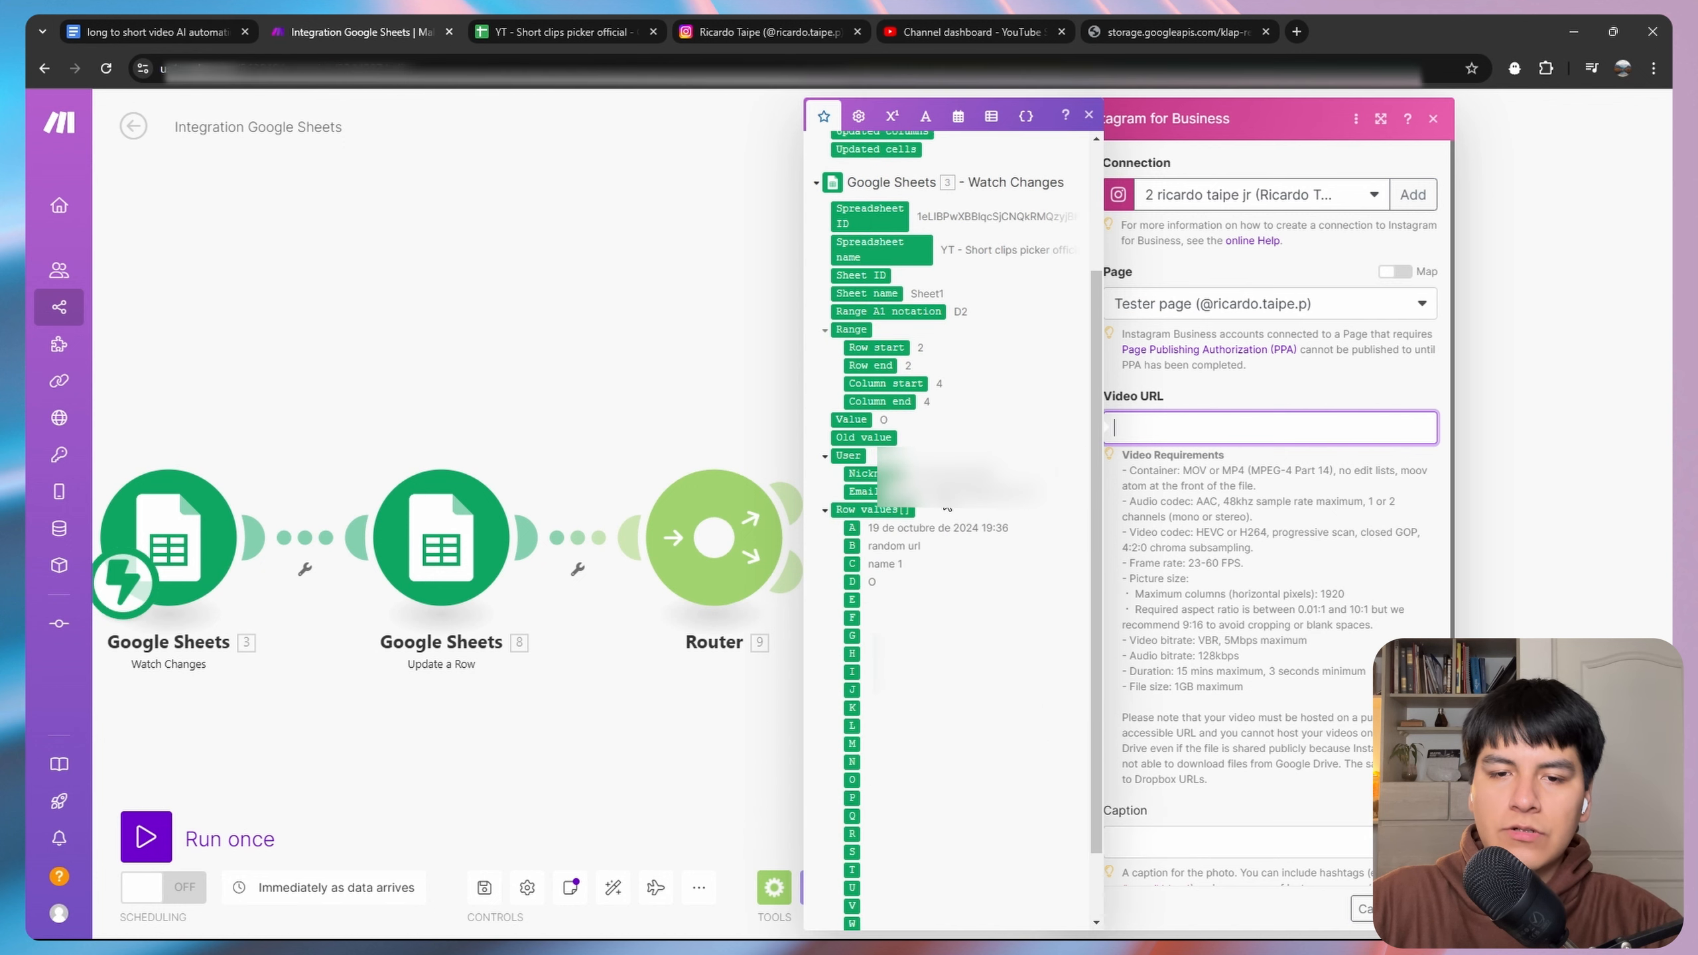
click(521, 21)
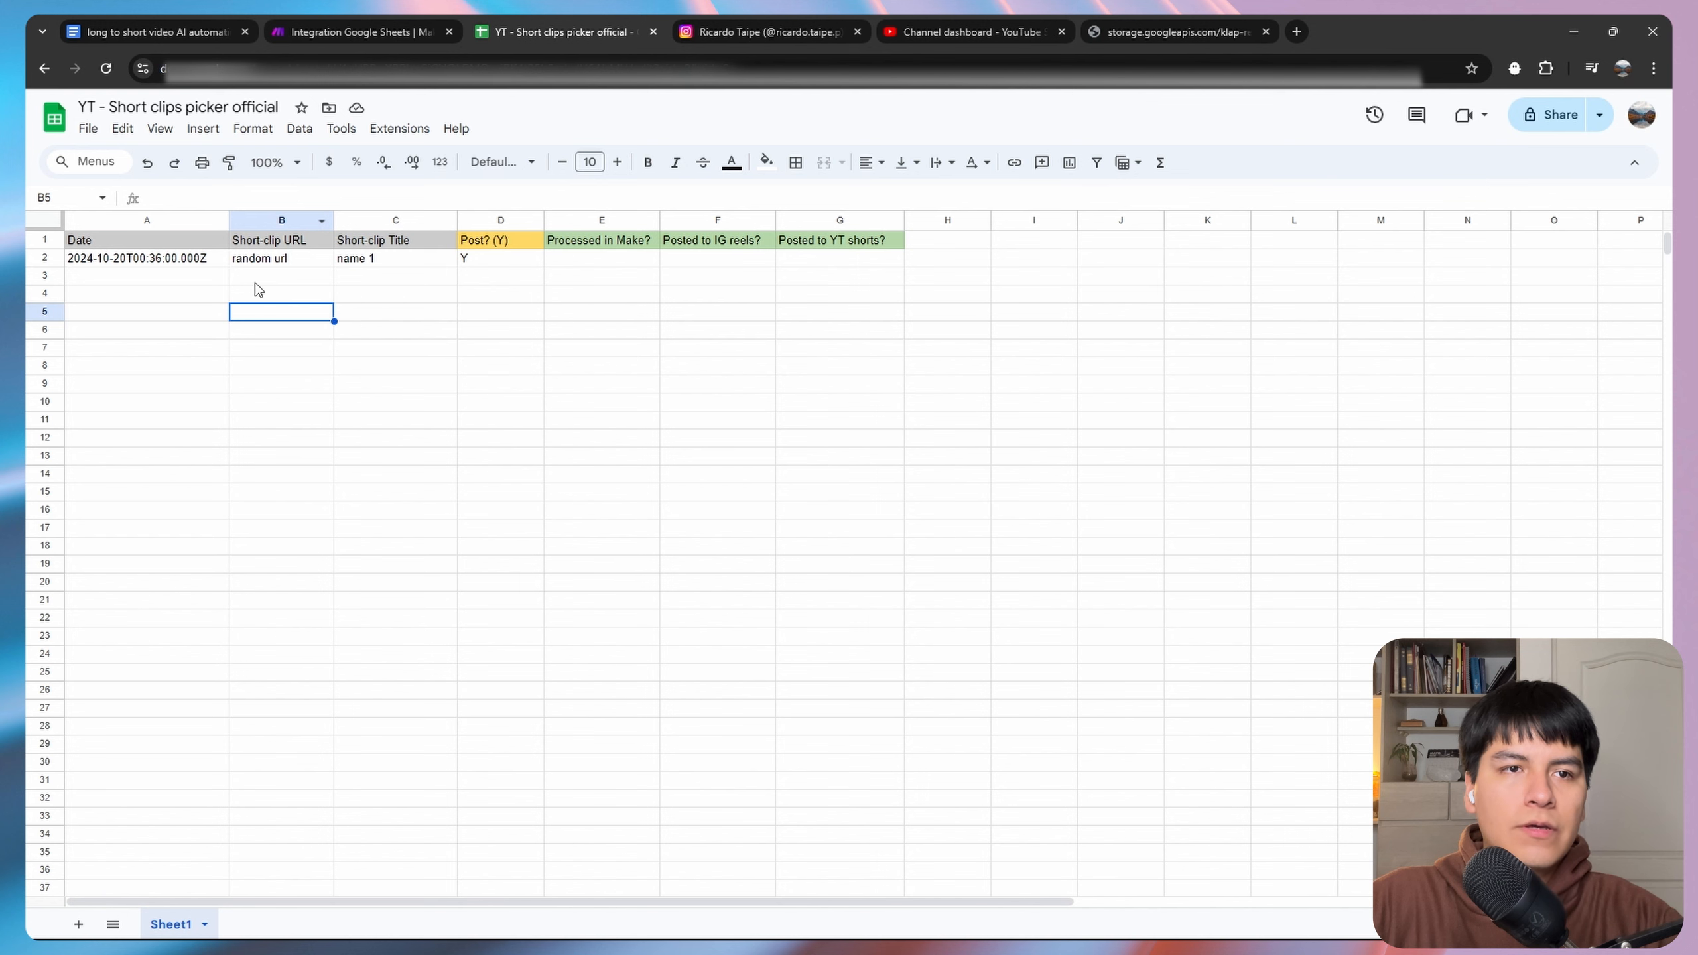
click(314, 31)
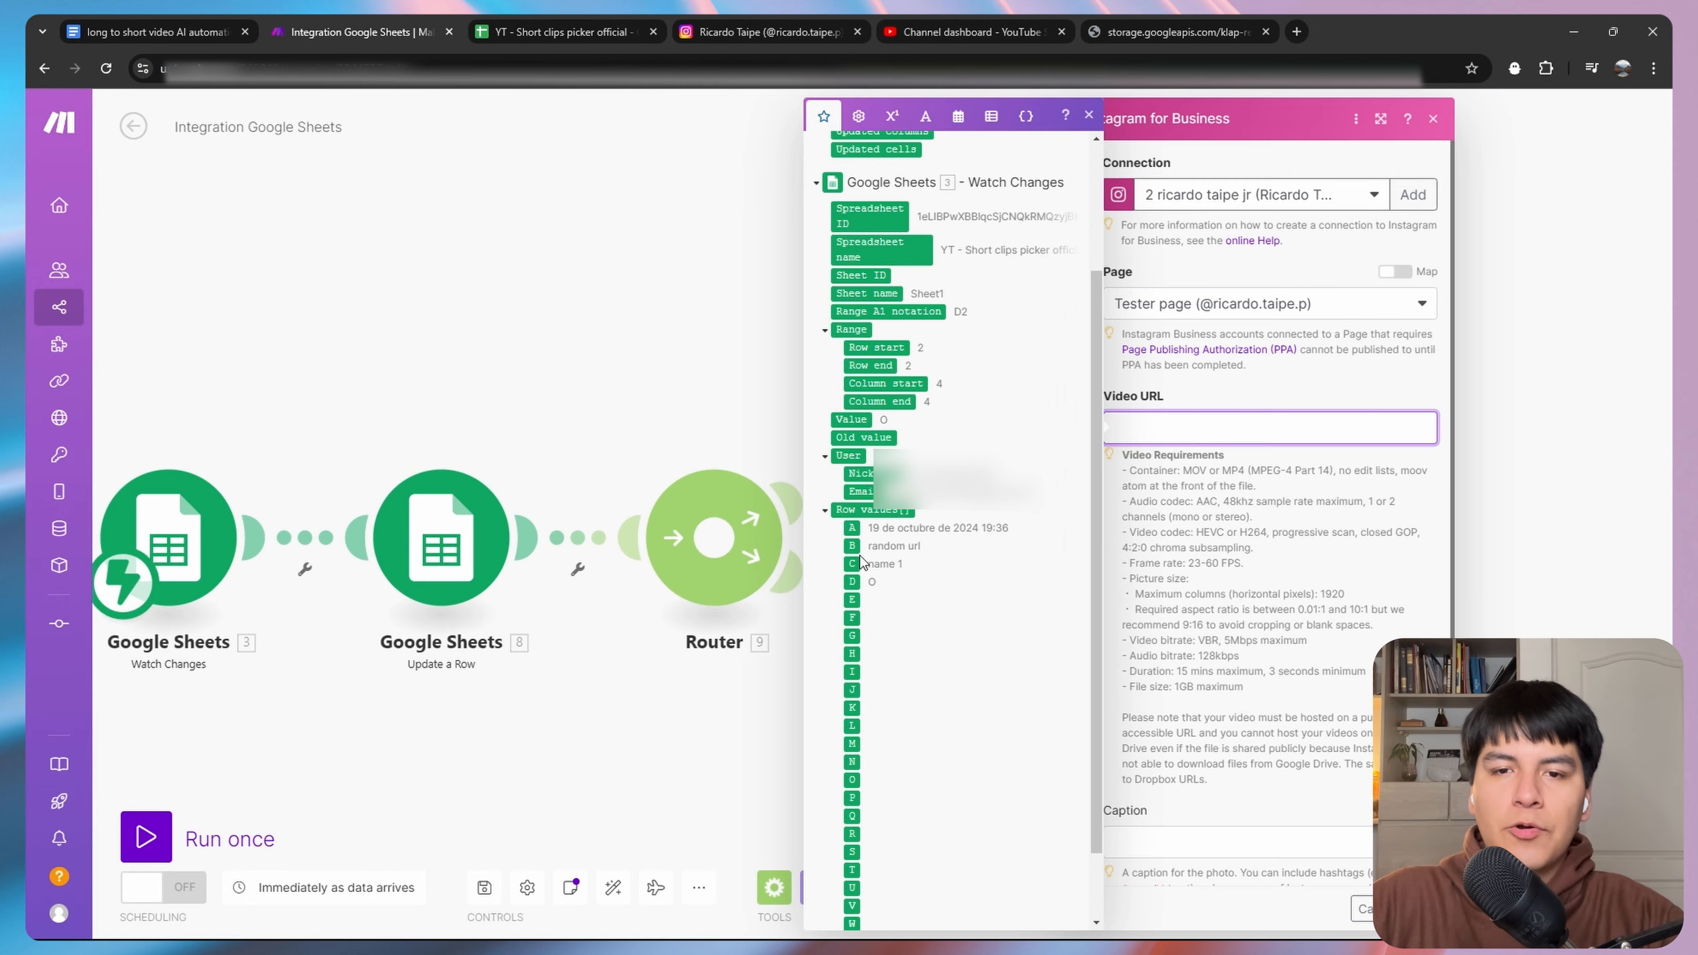
drag(854, 547, 1237, 428)
Check the short-clip title column, map the reel's Caption to Watch Changes row value C and save the Instagram module.
scroll(1203, 468, down, 4)
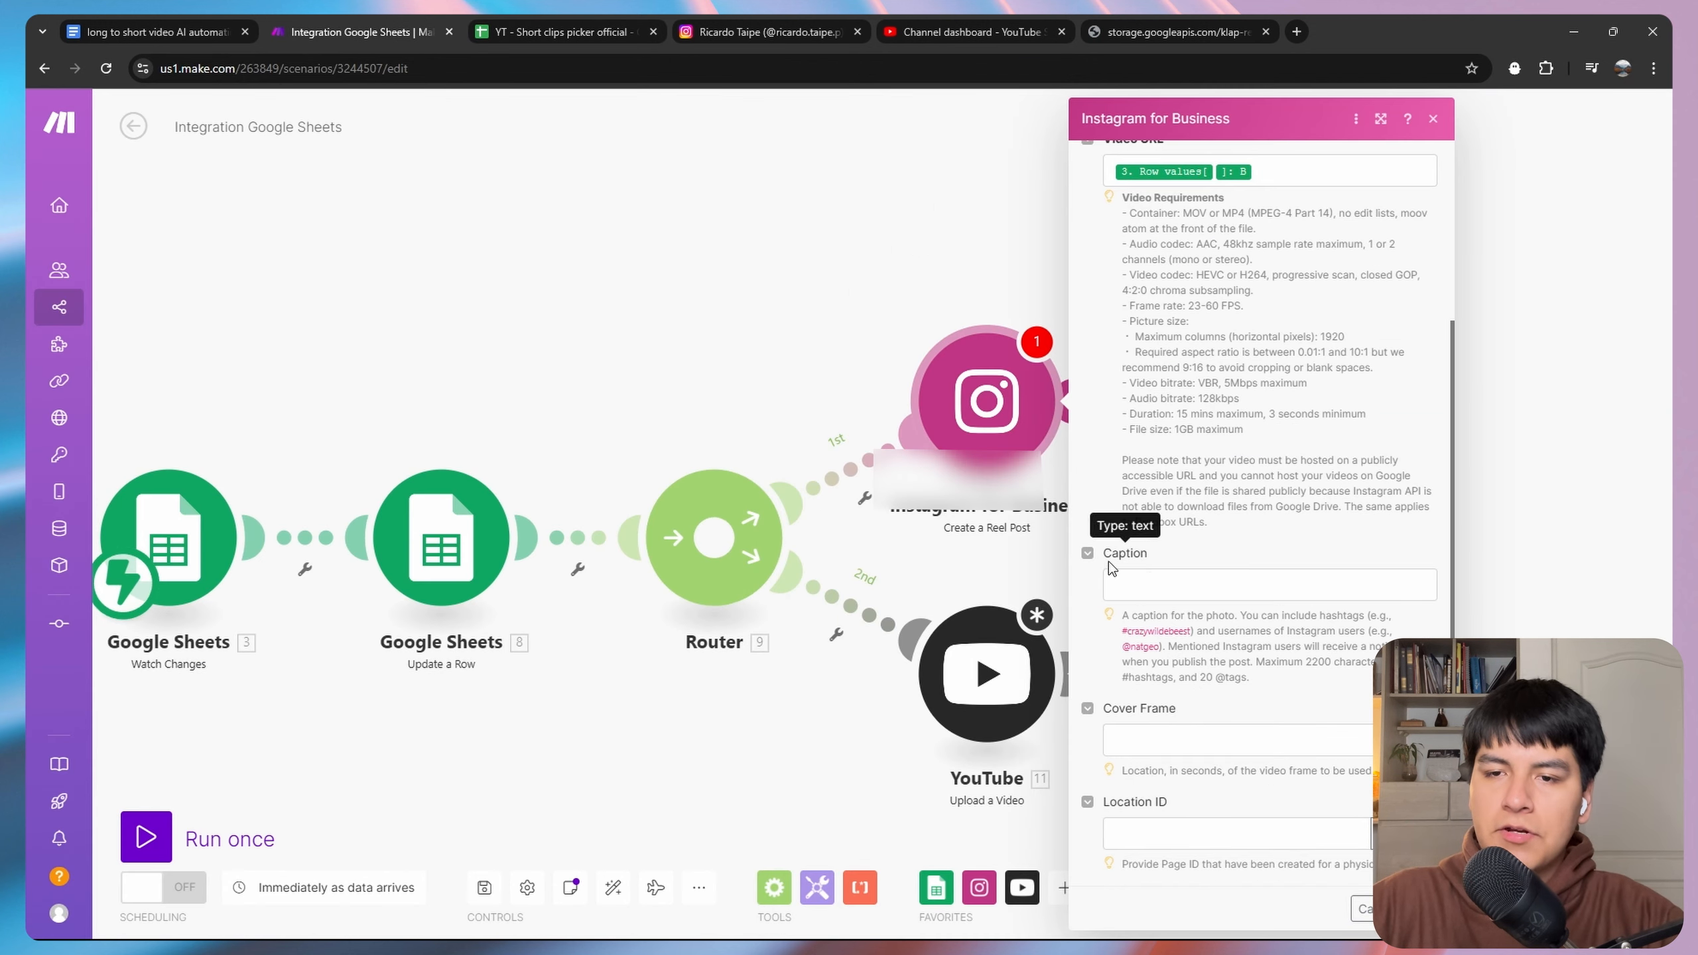
click(1158, 579)
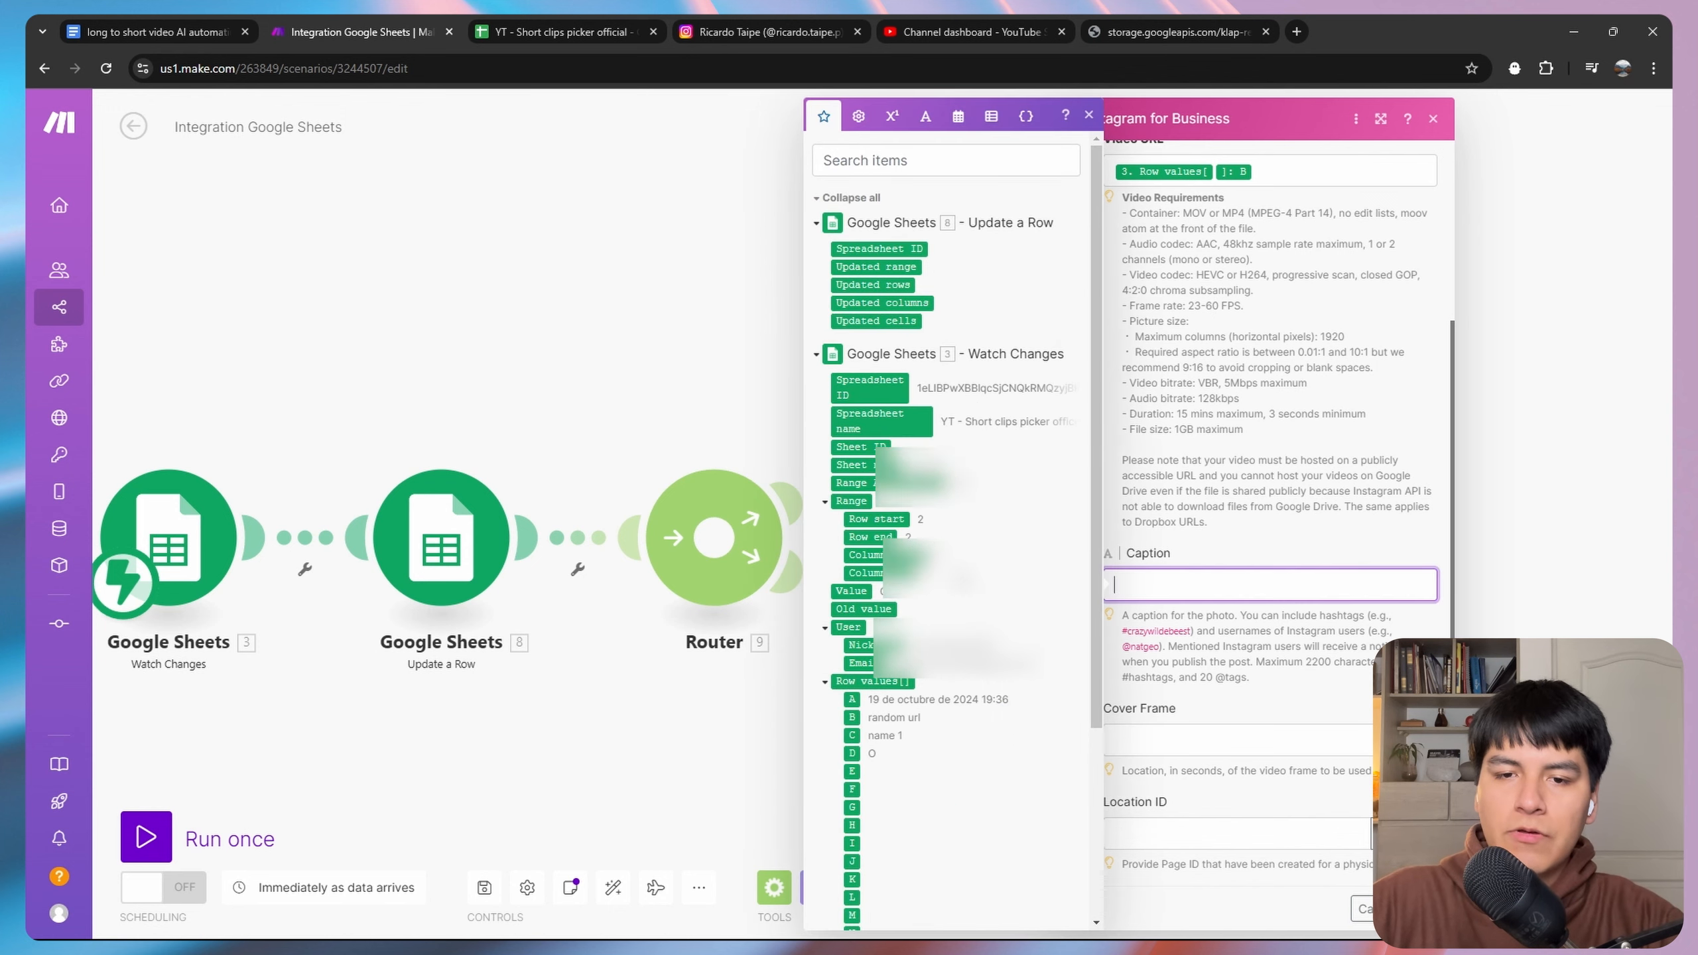
click(565, 31)
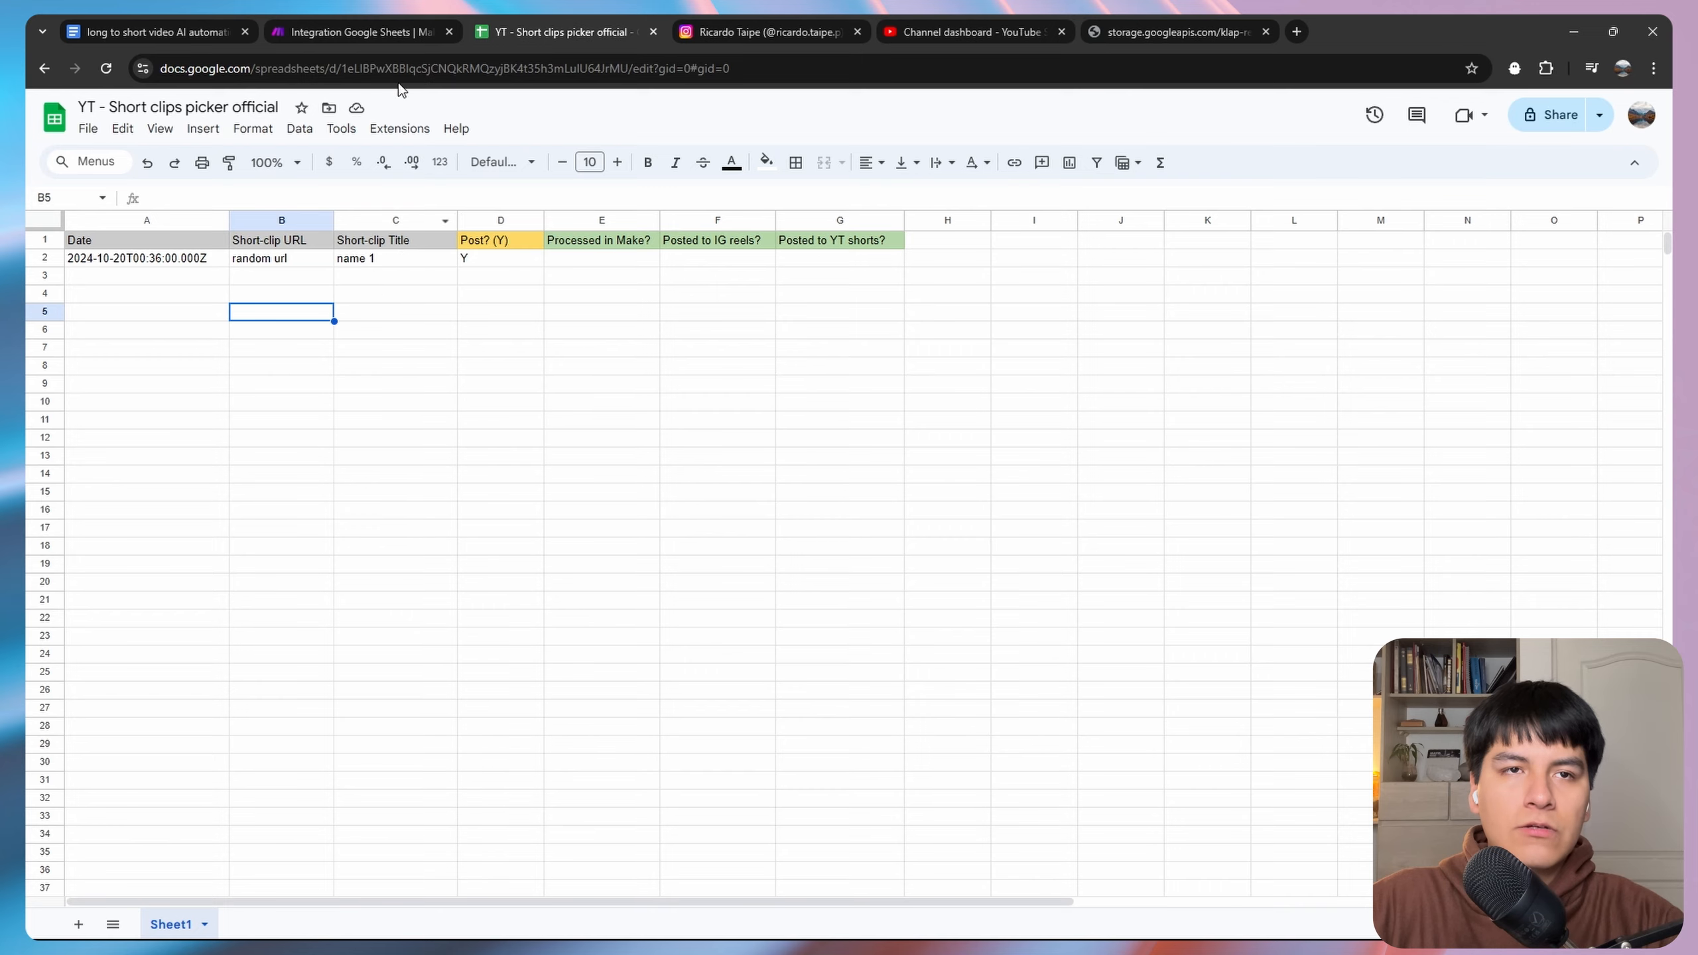
click(361, 31)
click(1157, 583)
scroll(879, 647, down, 2)
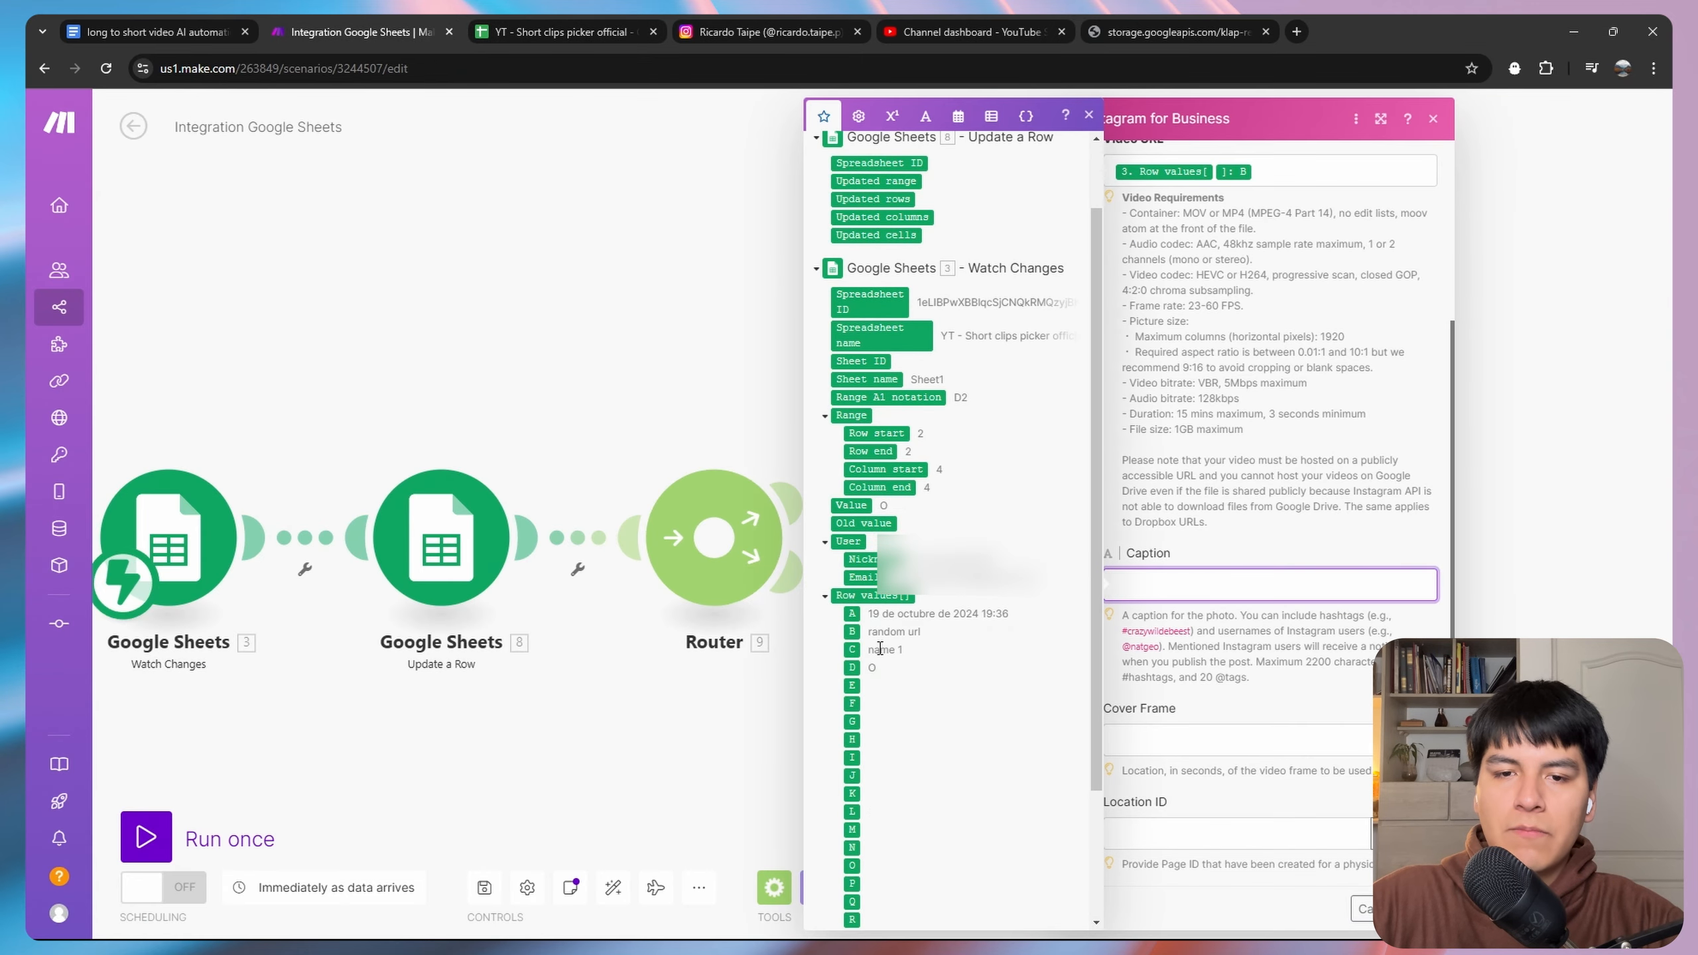
click(851, 649)
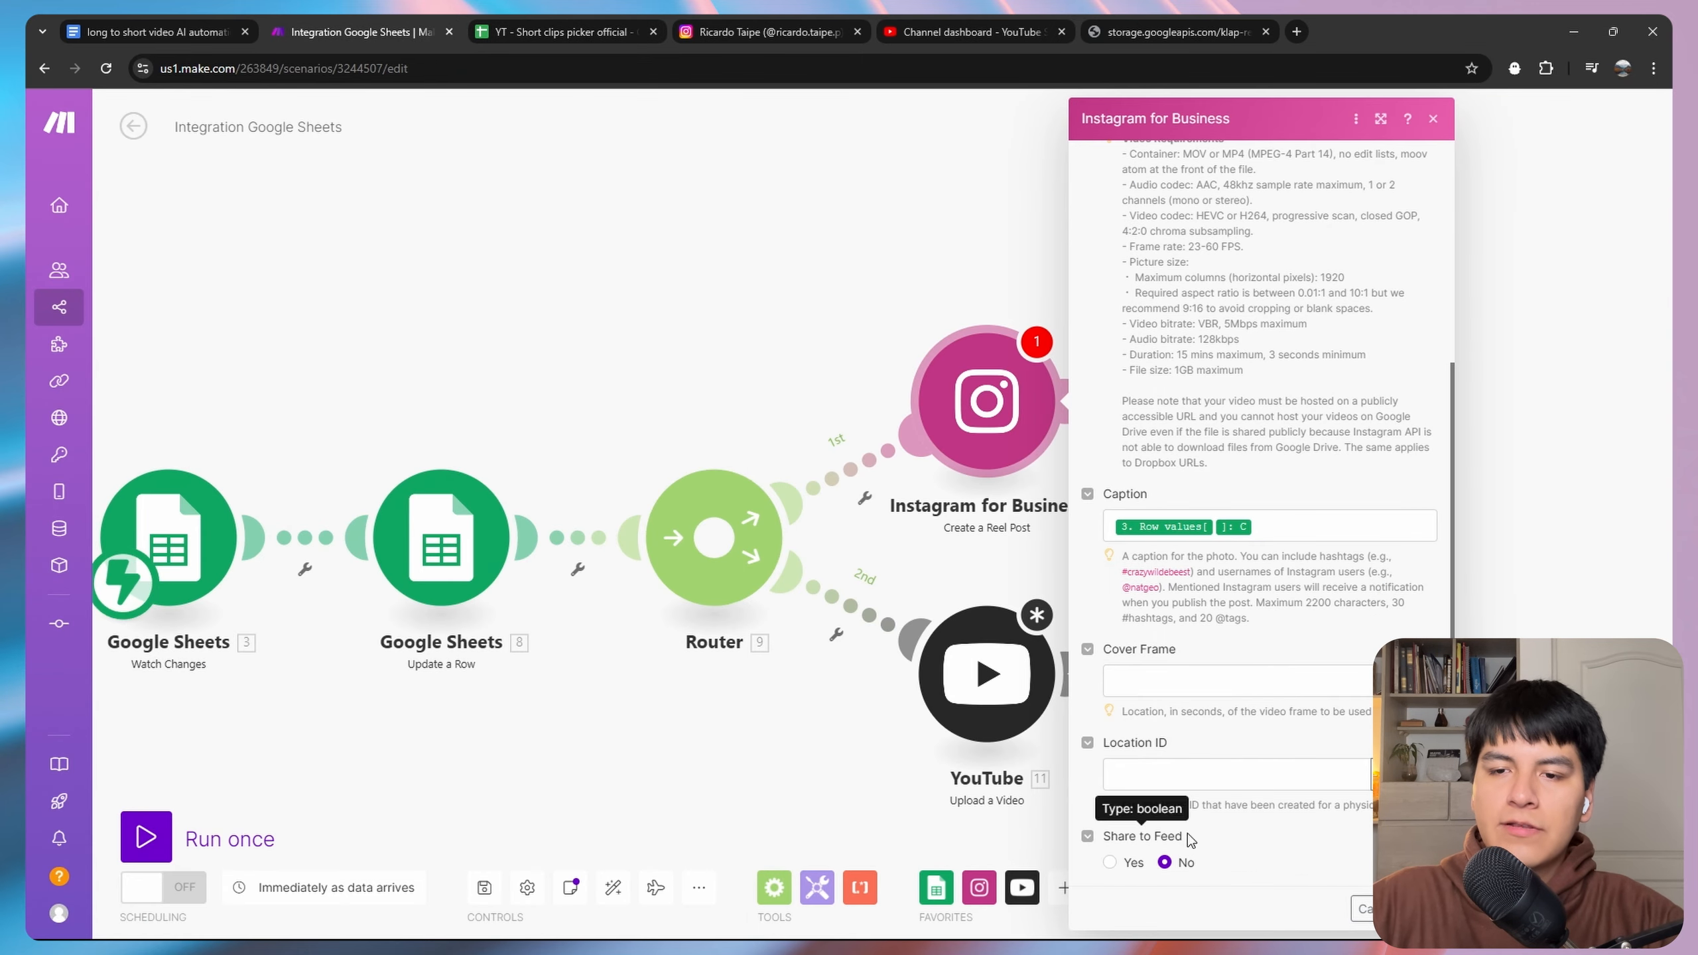
click(1416, 908)
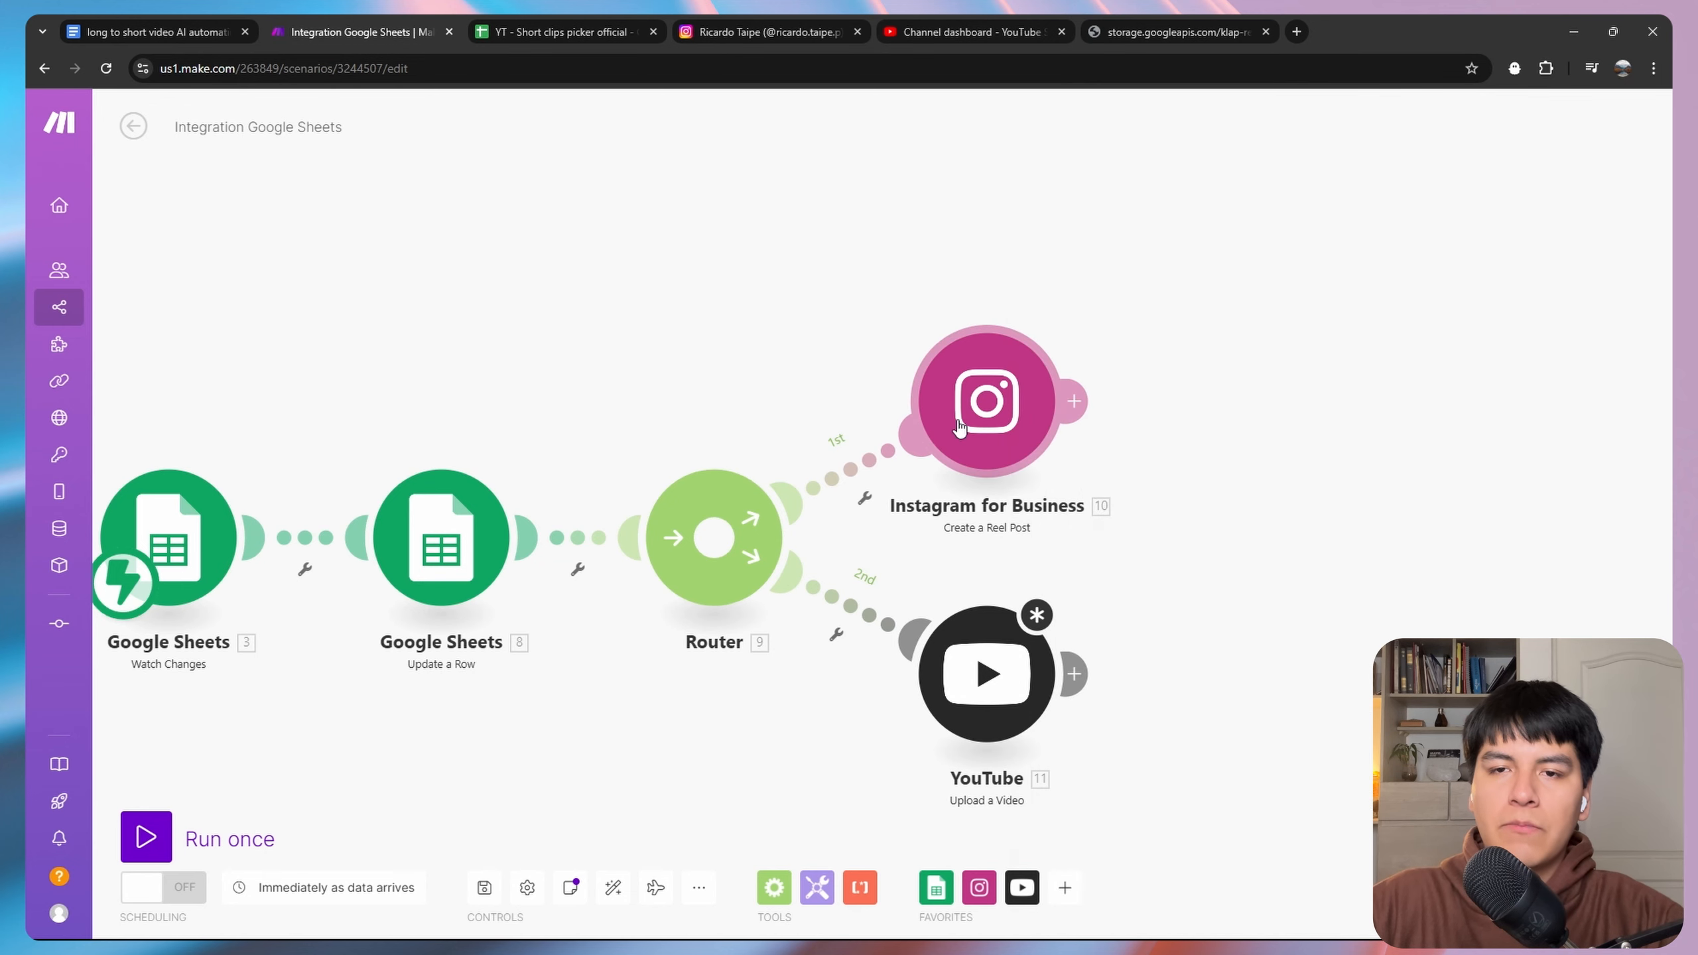
Map the YouTube Upload a Video module's Title to Watch Changes row value C and confirm the module settings.
scroll(942, 428, down, 3)
click(948, 473)
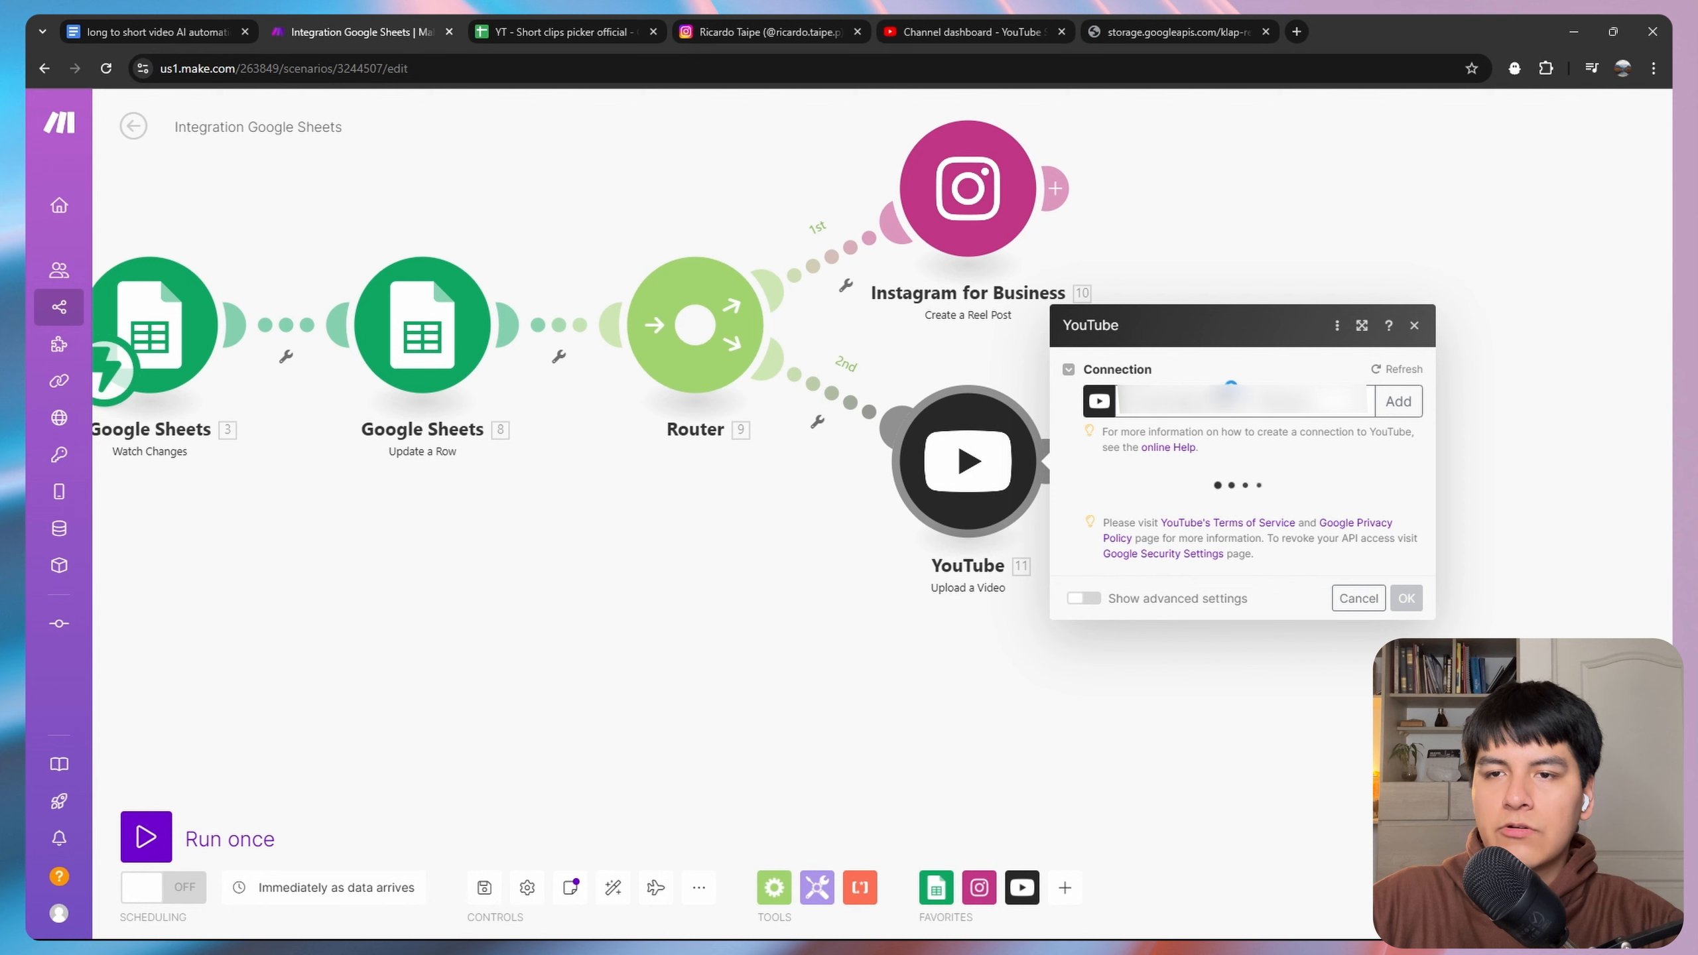
click(1154, 370)
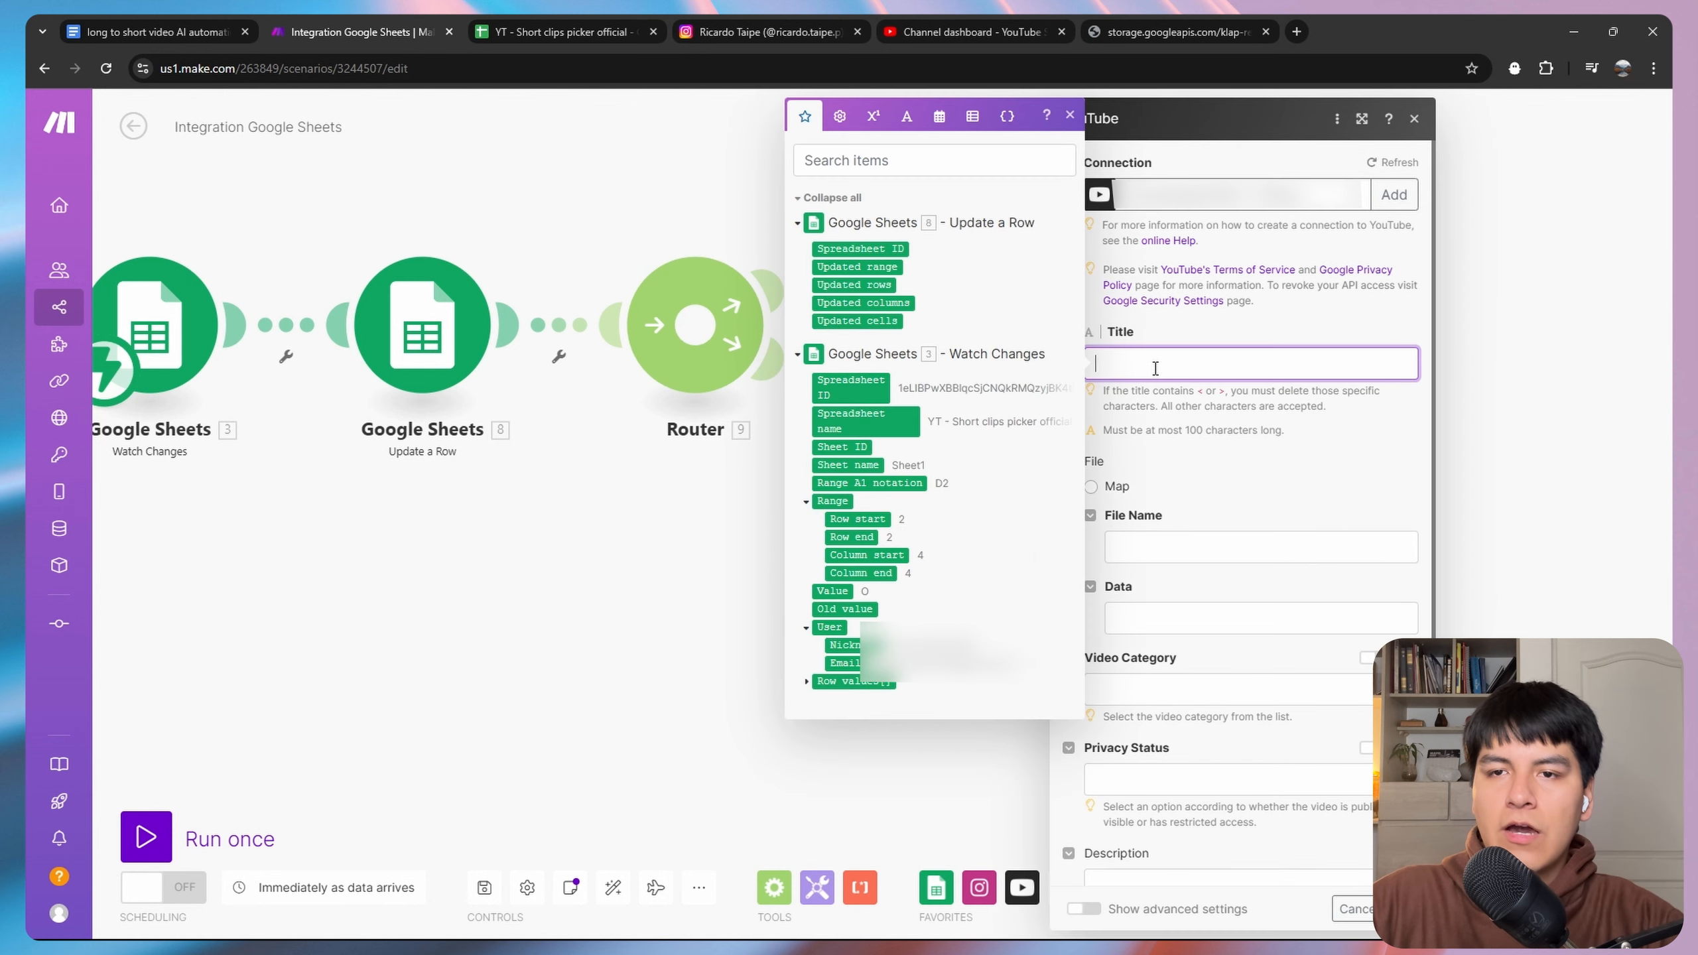
click(807, 683)
scroll(829, 668, down, 1)
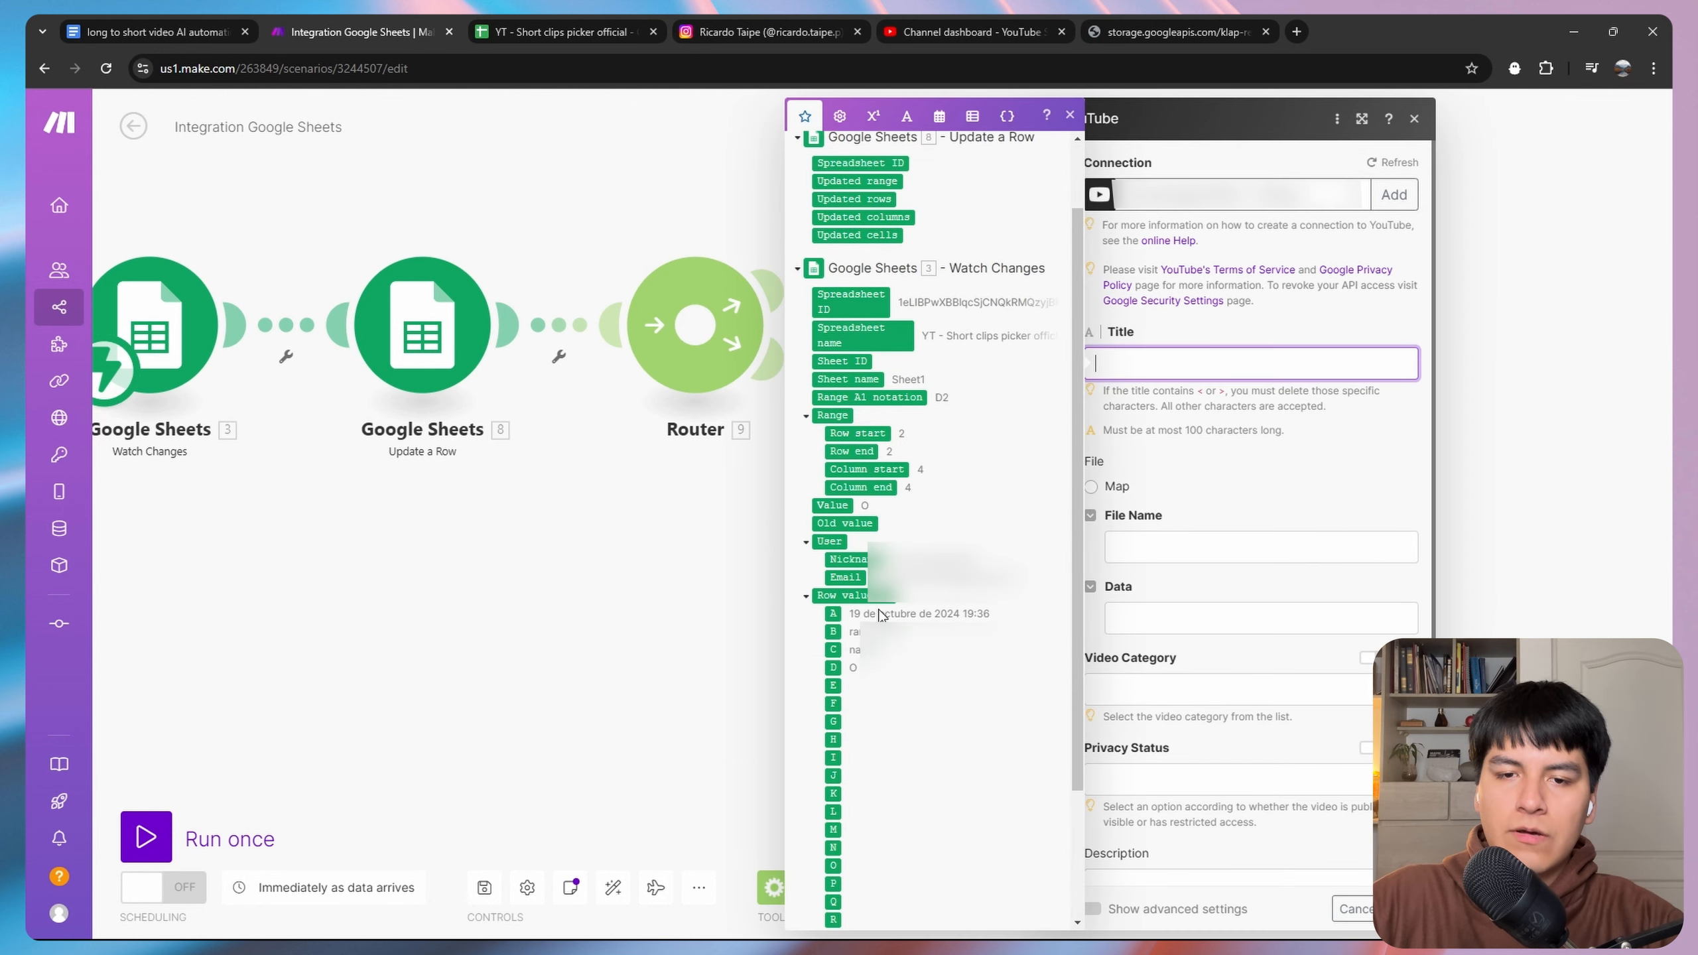
click(835, 649)
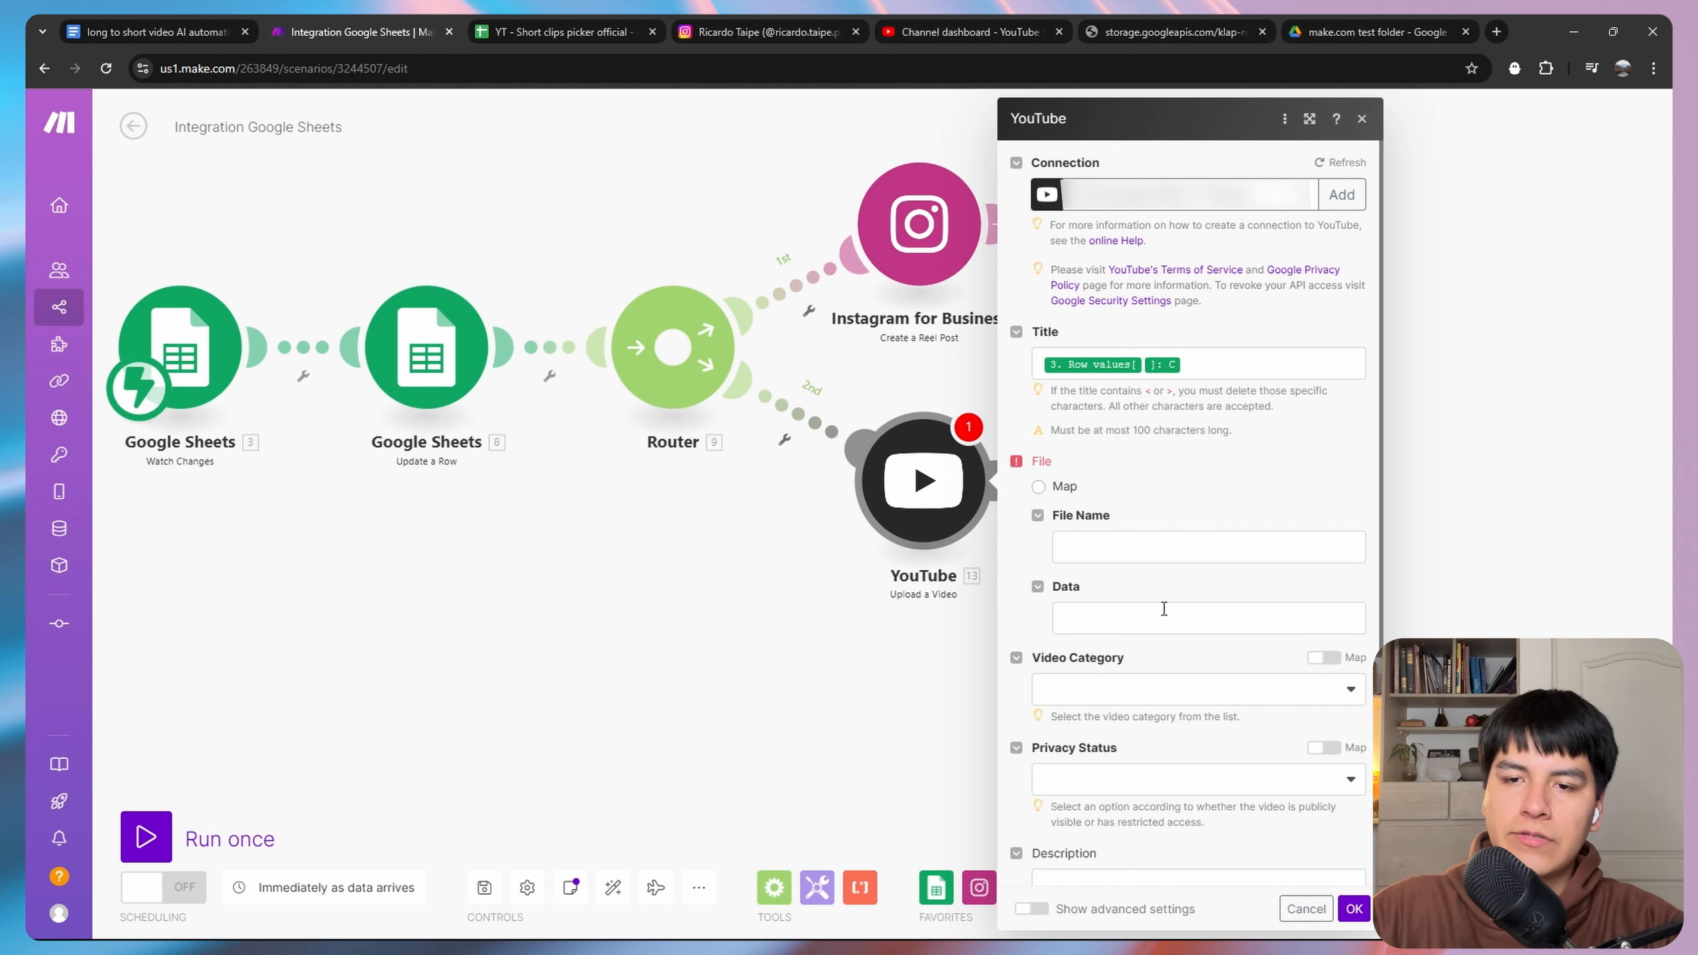
click(1354, 908)
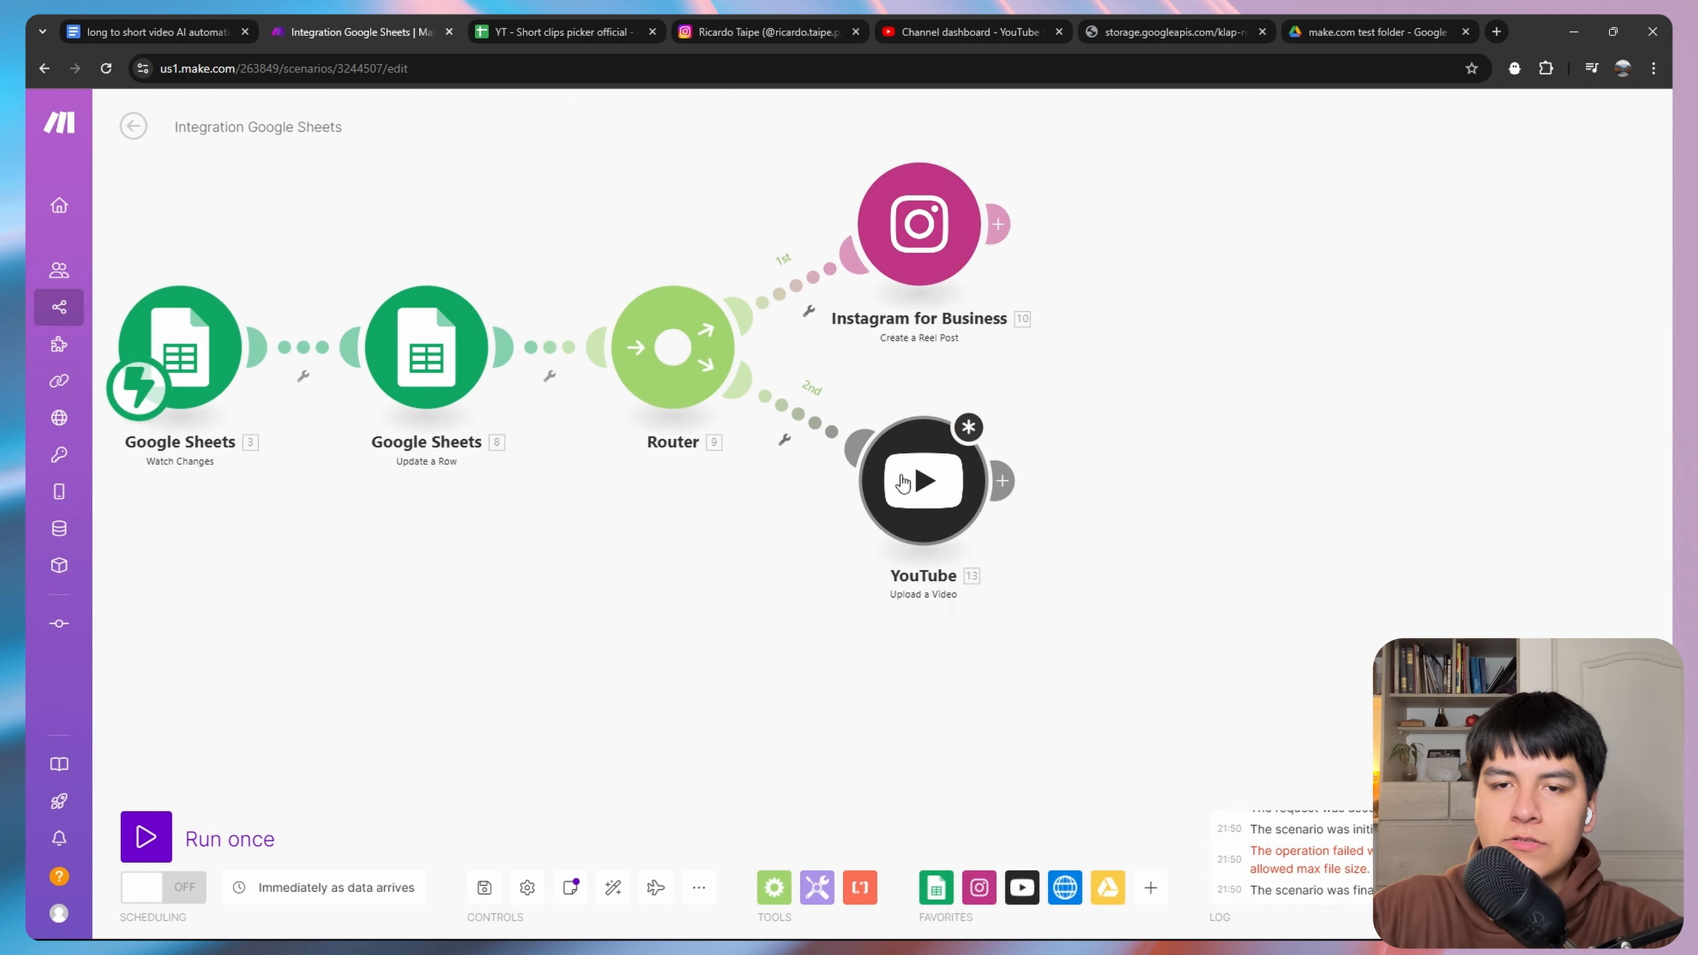
Set the YouTube module aside, unlink it from the router and add an empty second route to the router.
drag(941, 471, 1293, 471)
right_click(1063, 443)
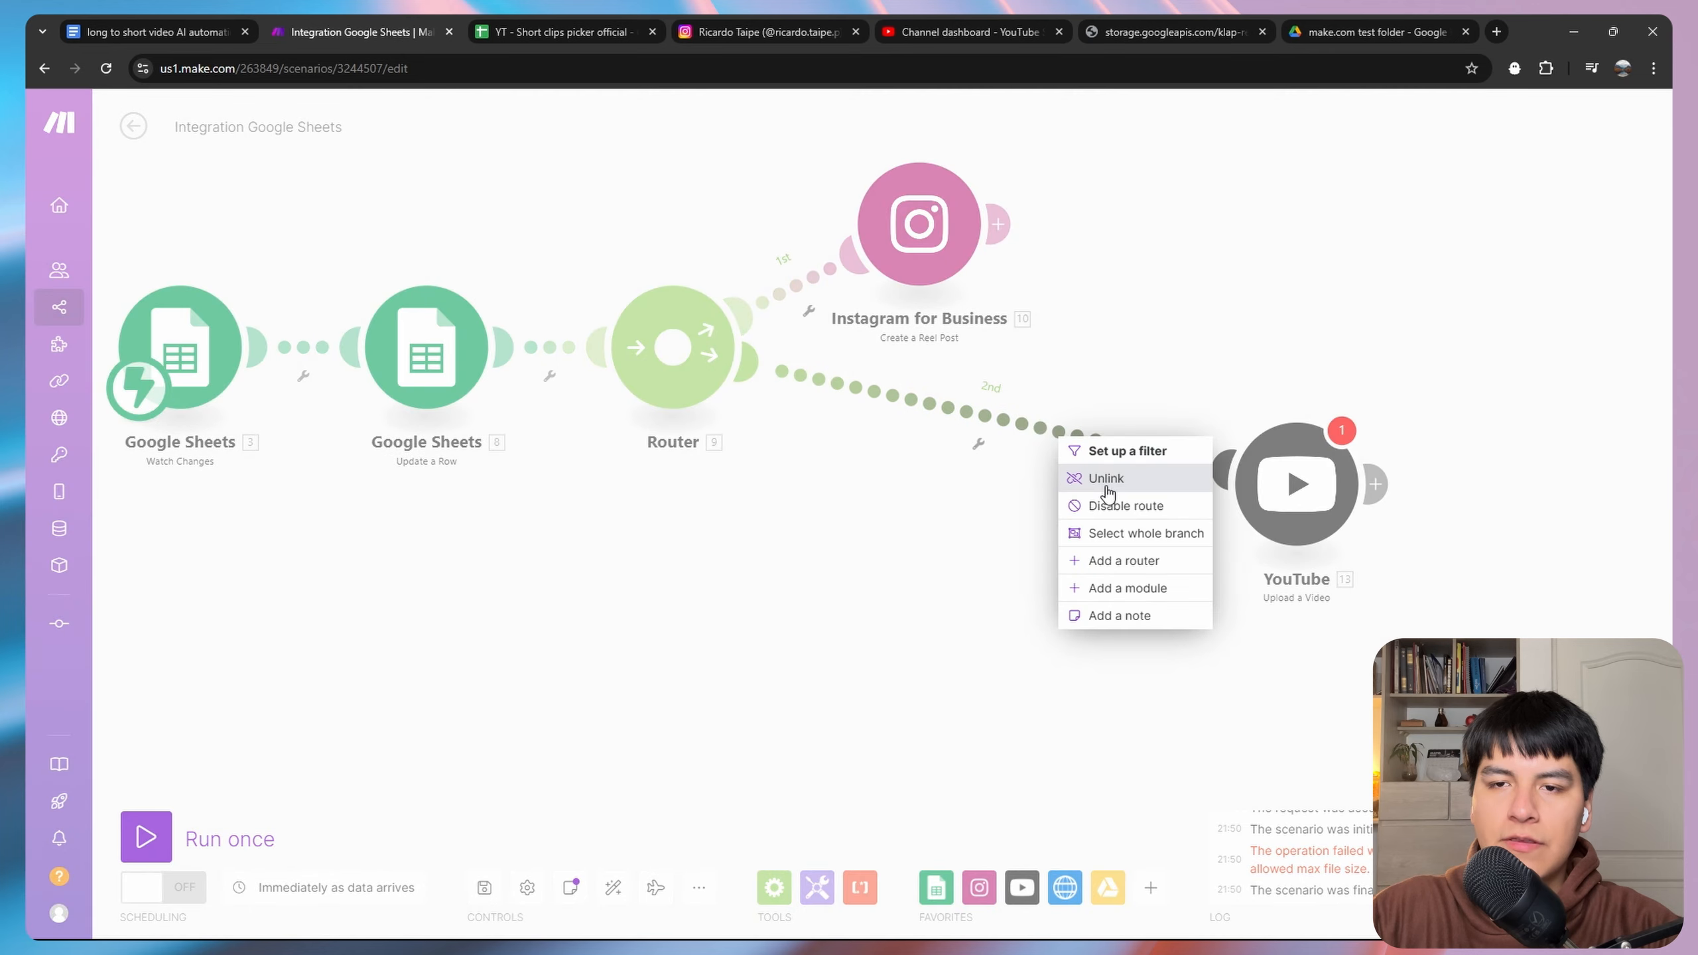
click(1106, 485)
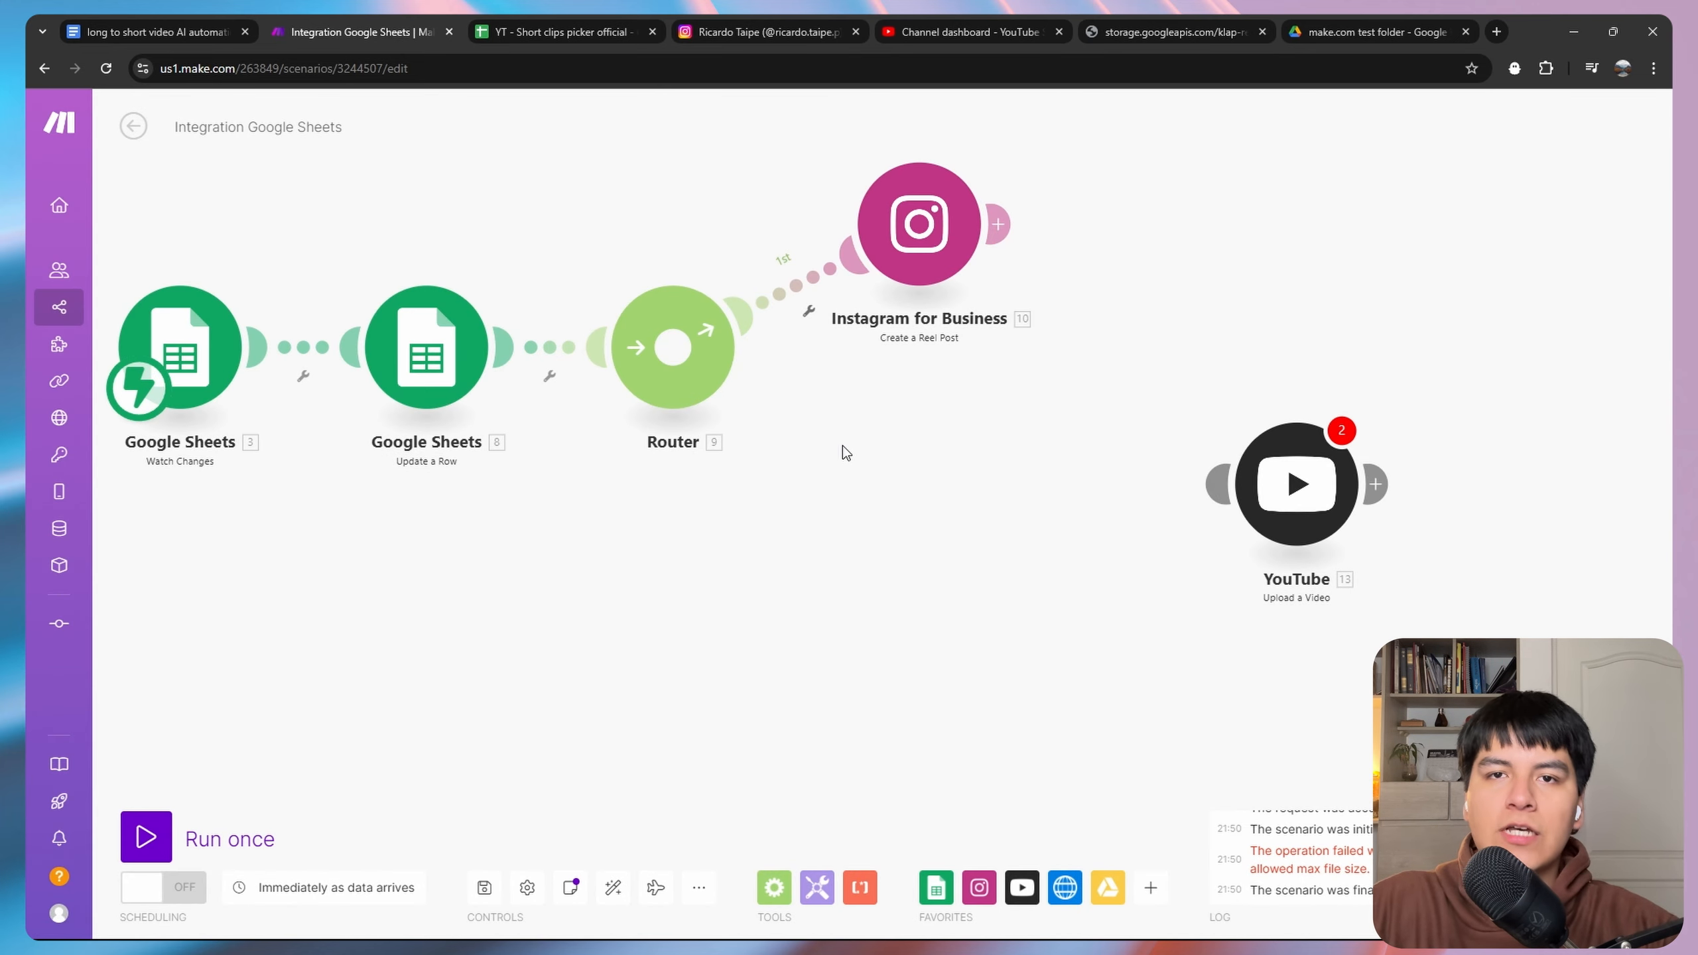
click(728, 388)
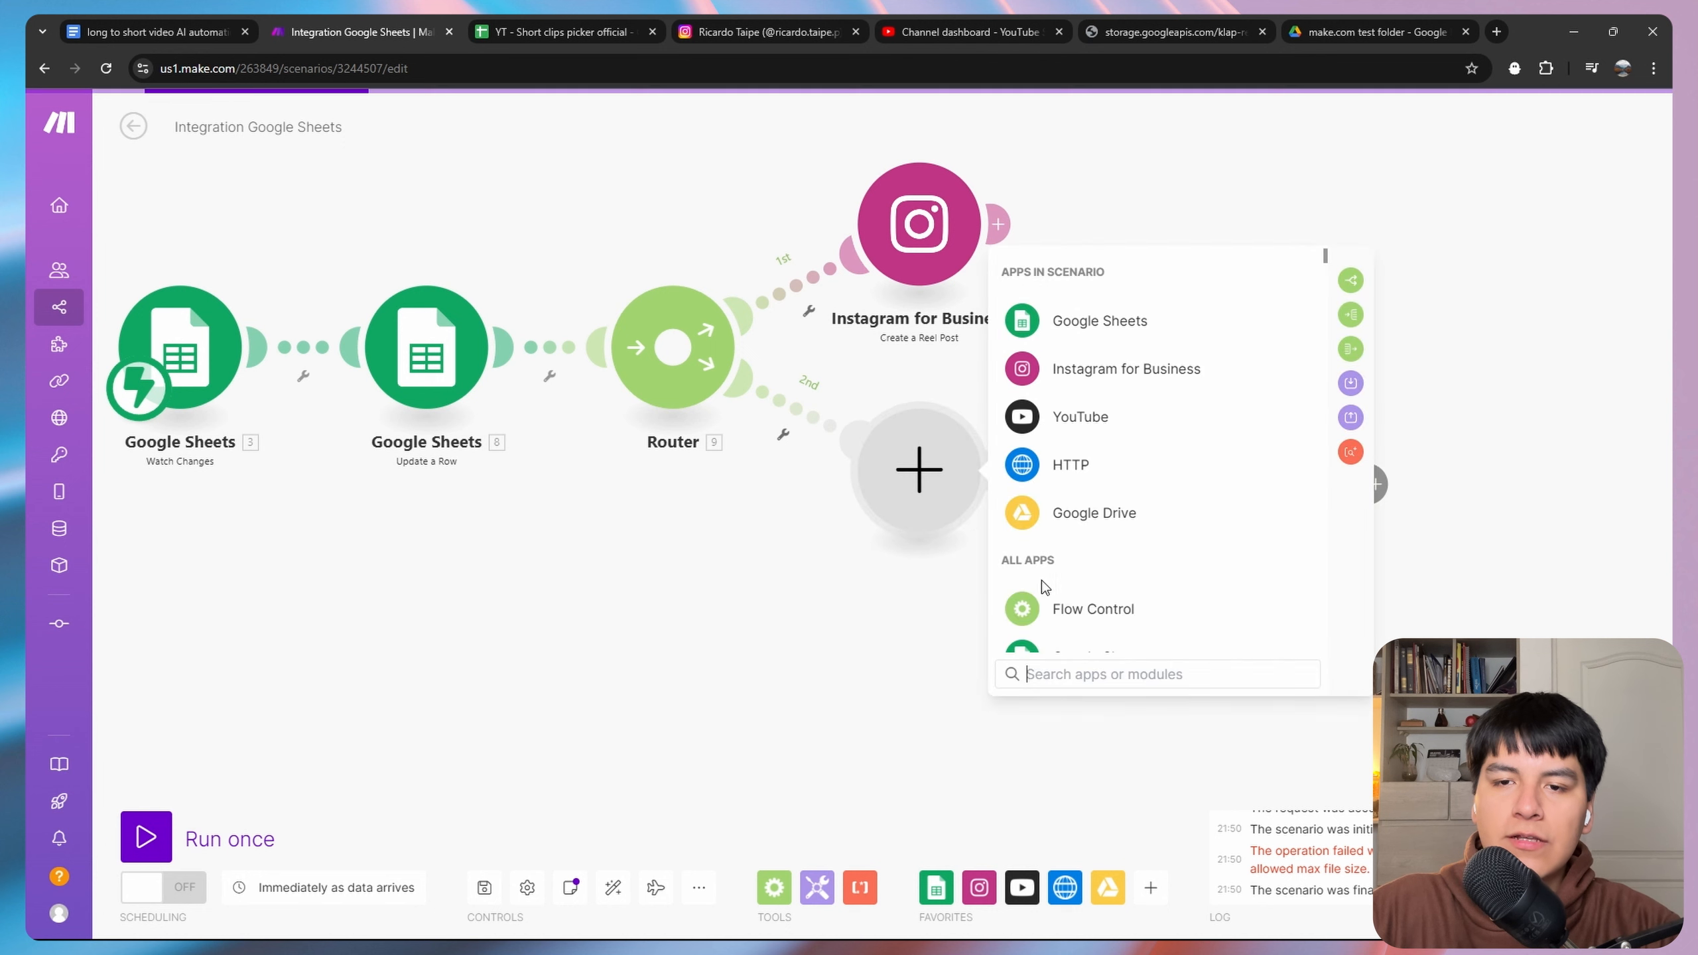
text(http)
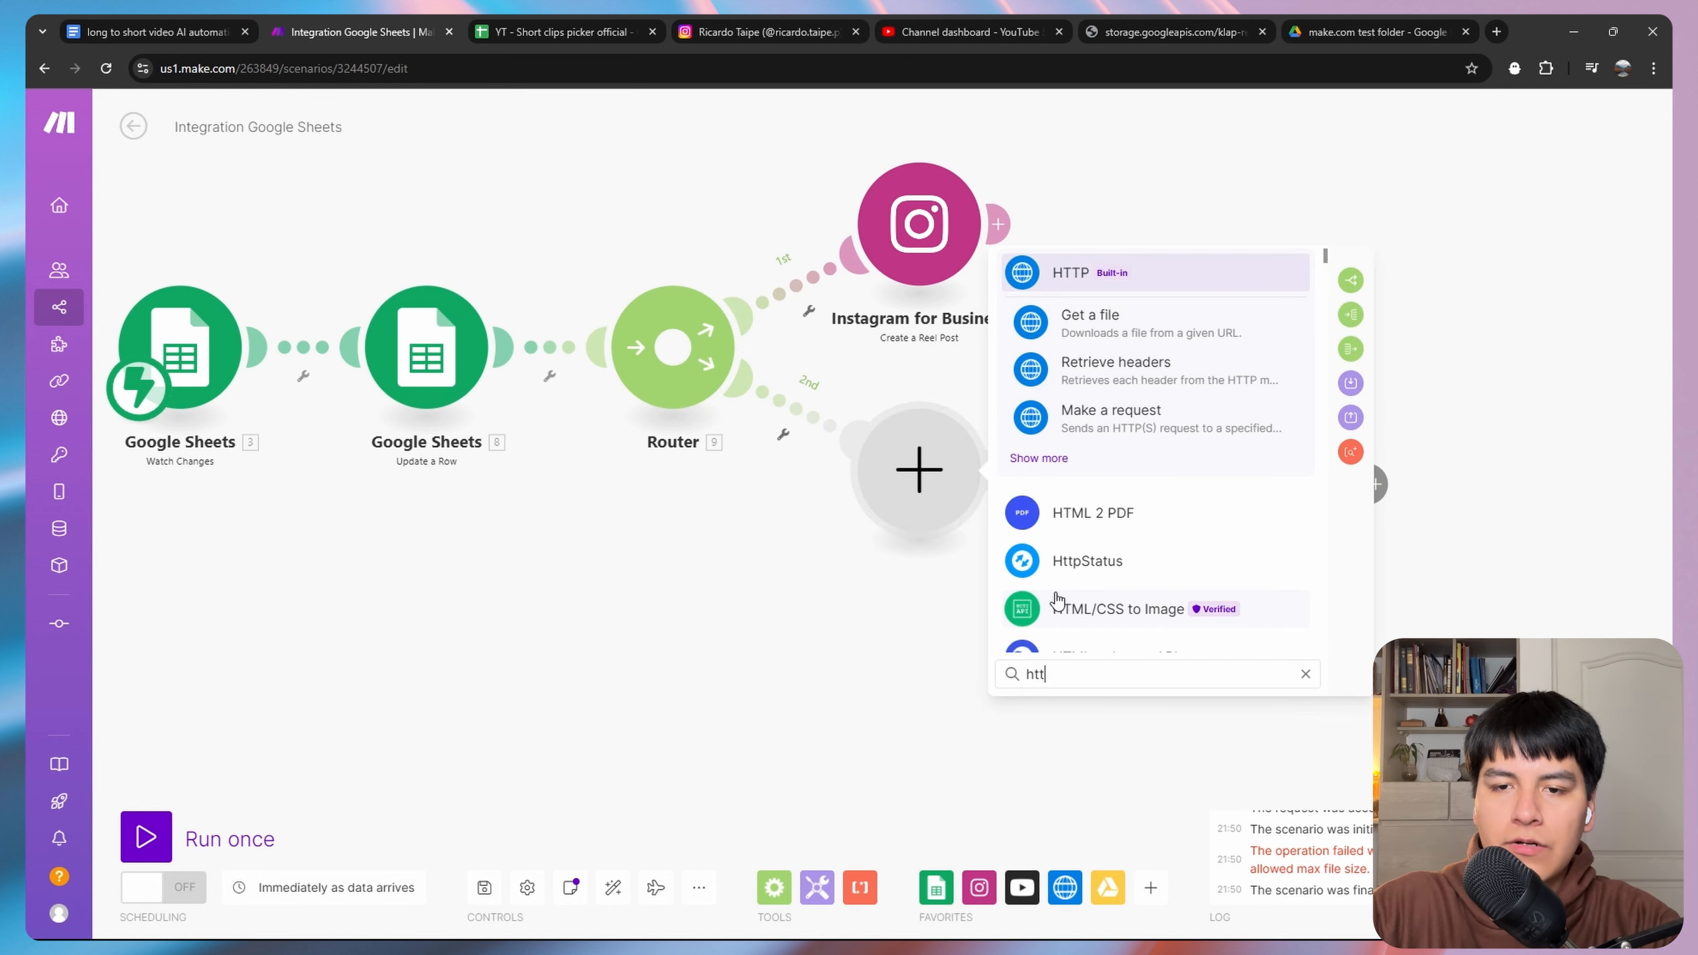
click(1082, 334)
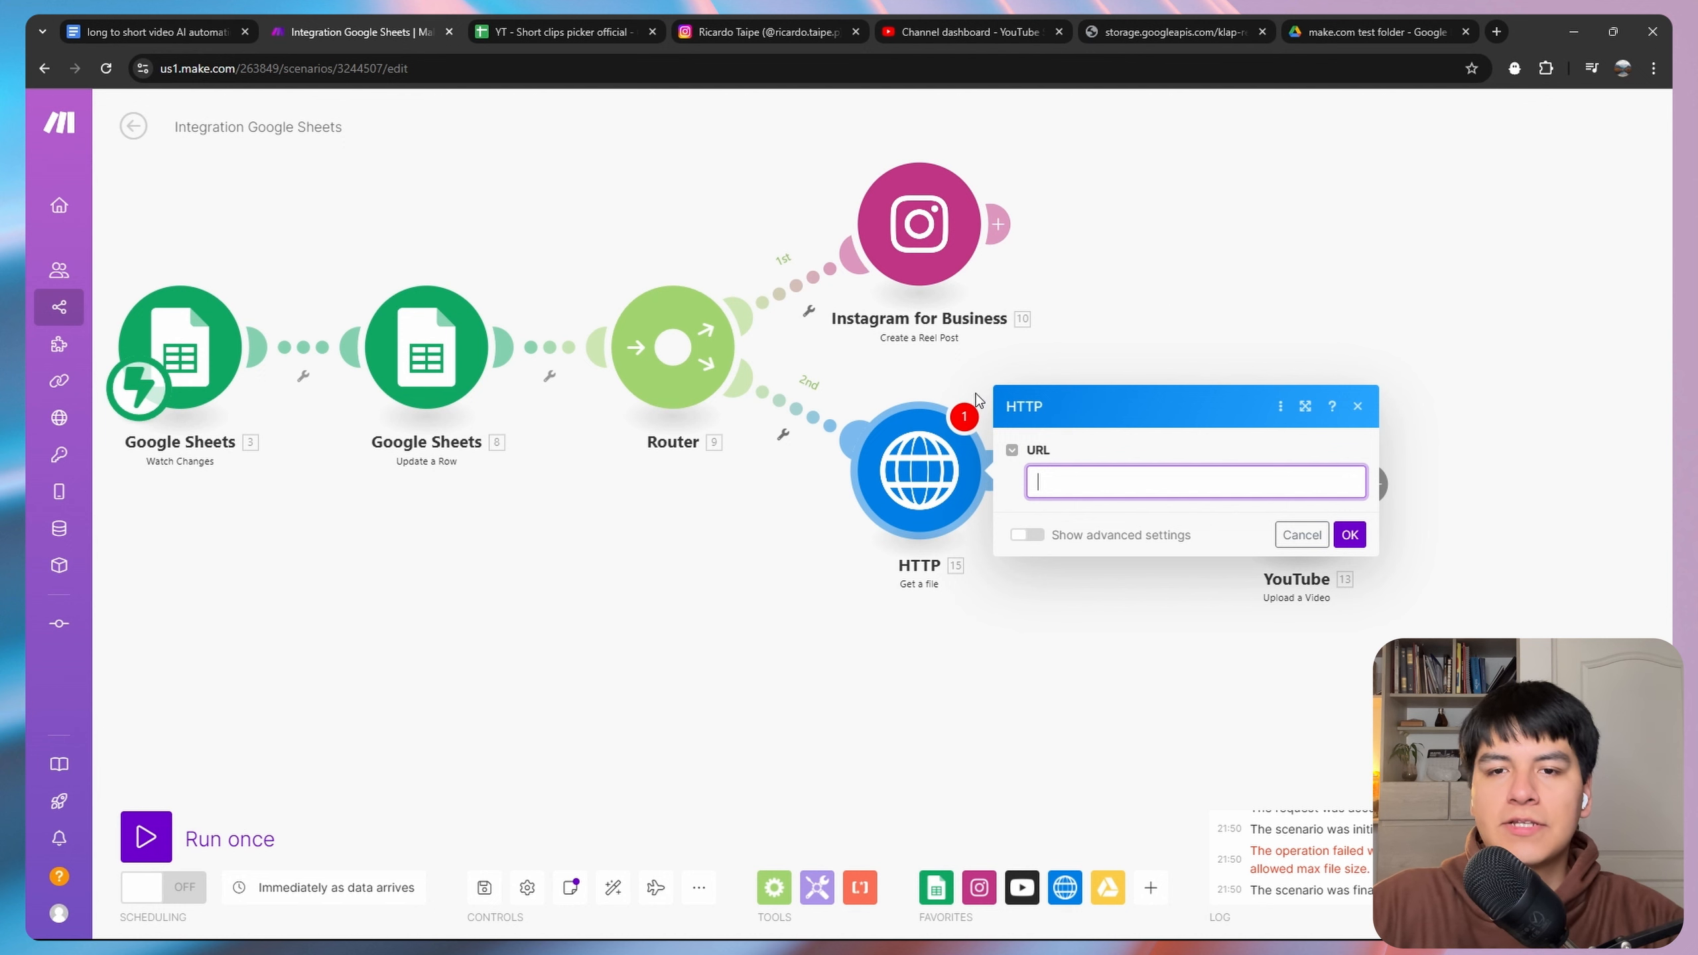
right_click(917, 483)
click(970, 686)
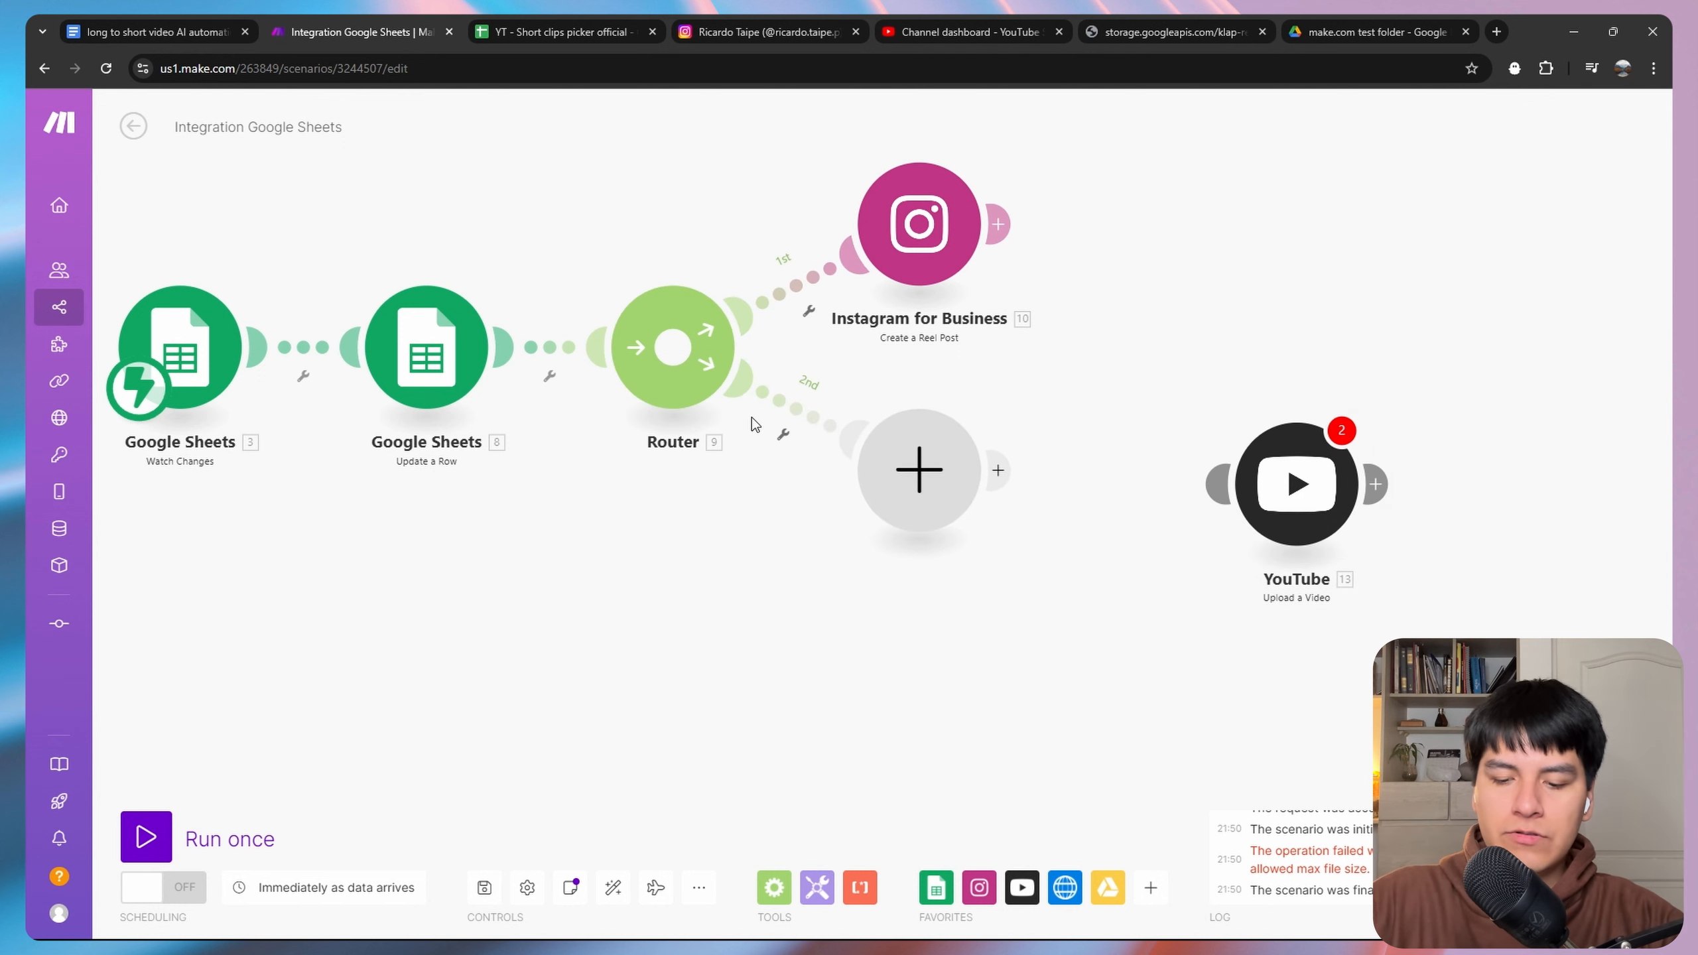
Add a CloudConvert Convert a File module to the router's empty second route.
click(939, 481)
text(cloud)
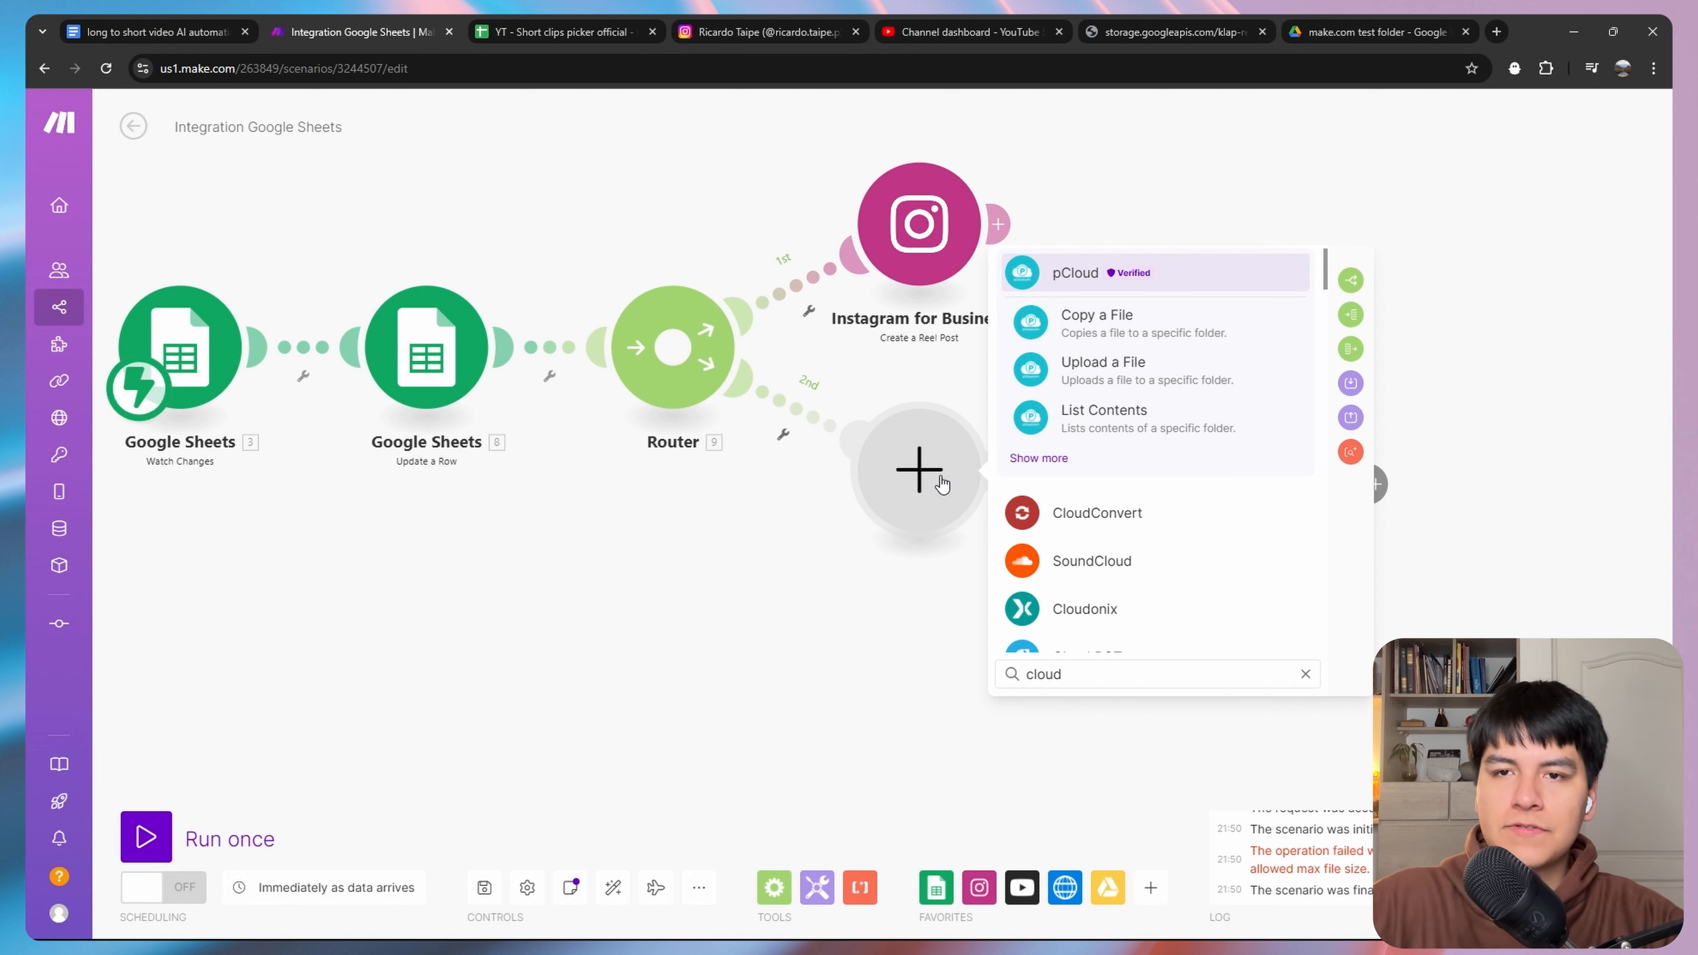
click(1102, 527)
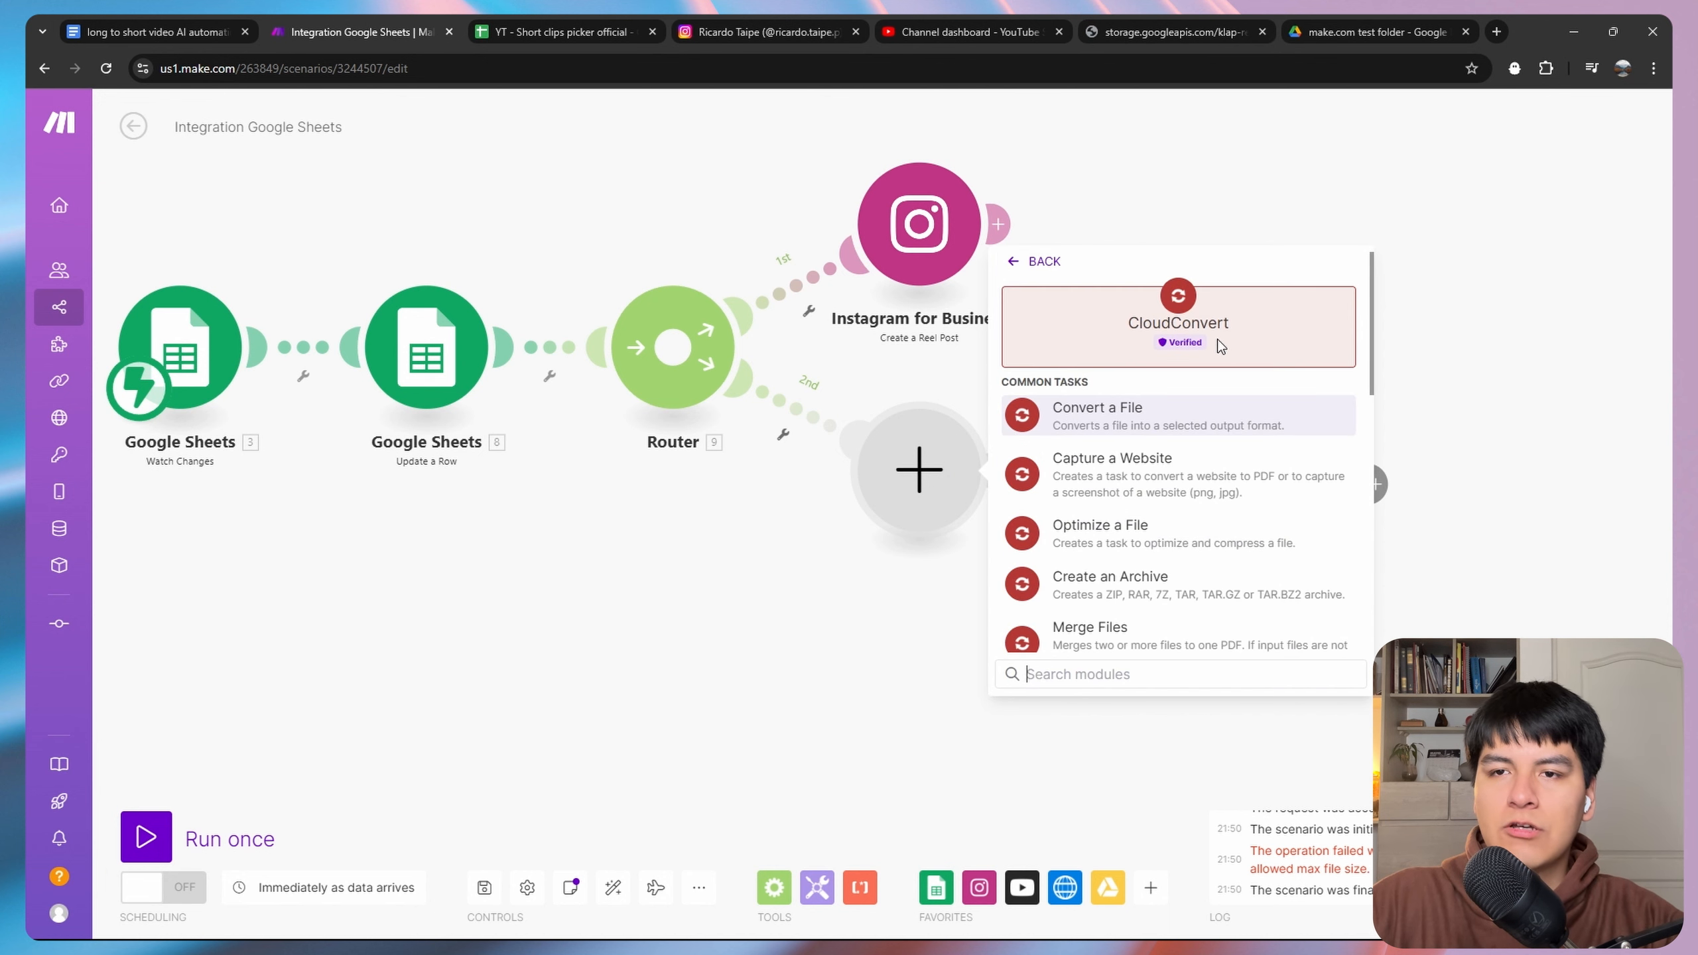
click(1089, 421)
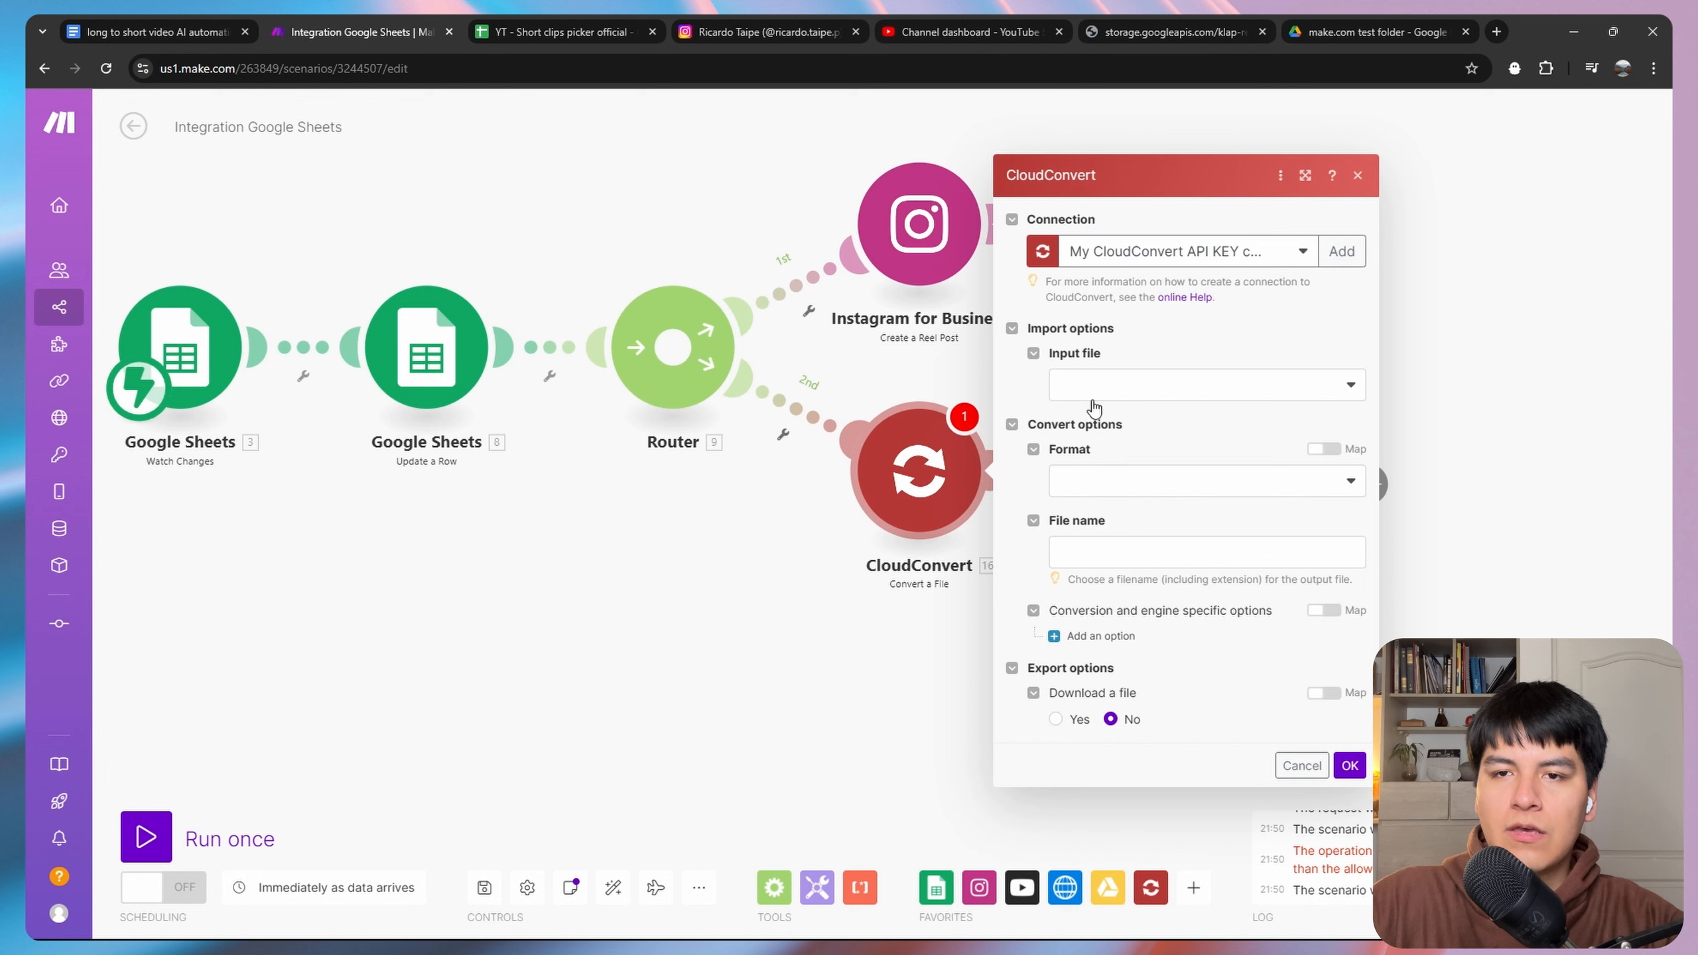
Set CloudConvert's input file to import a file from URL and map its URL to Watch Changes row value B.
click(1096, 391)
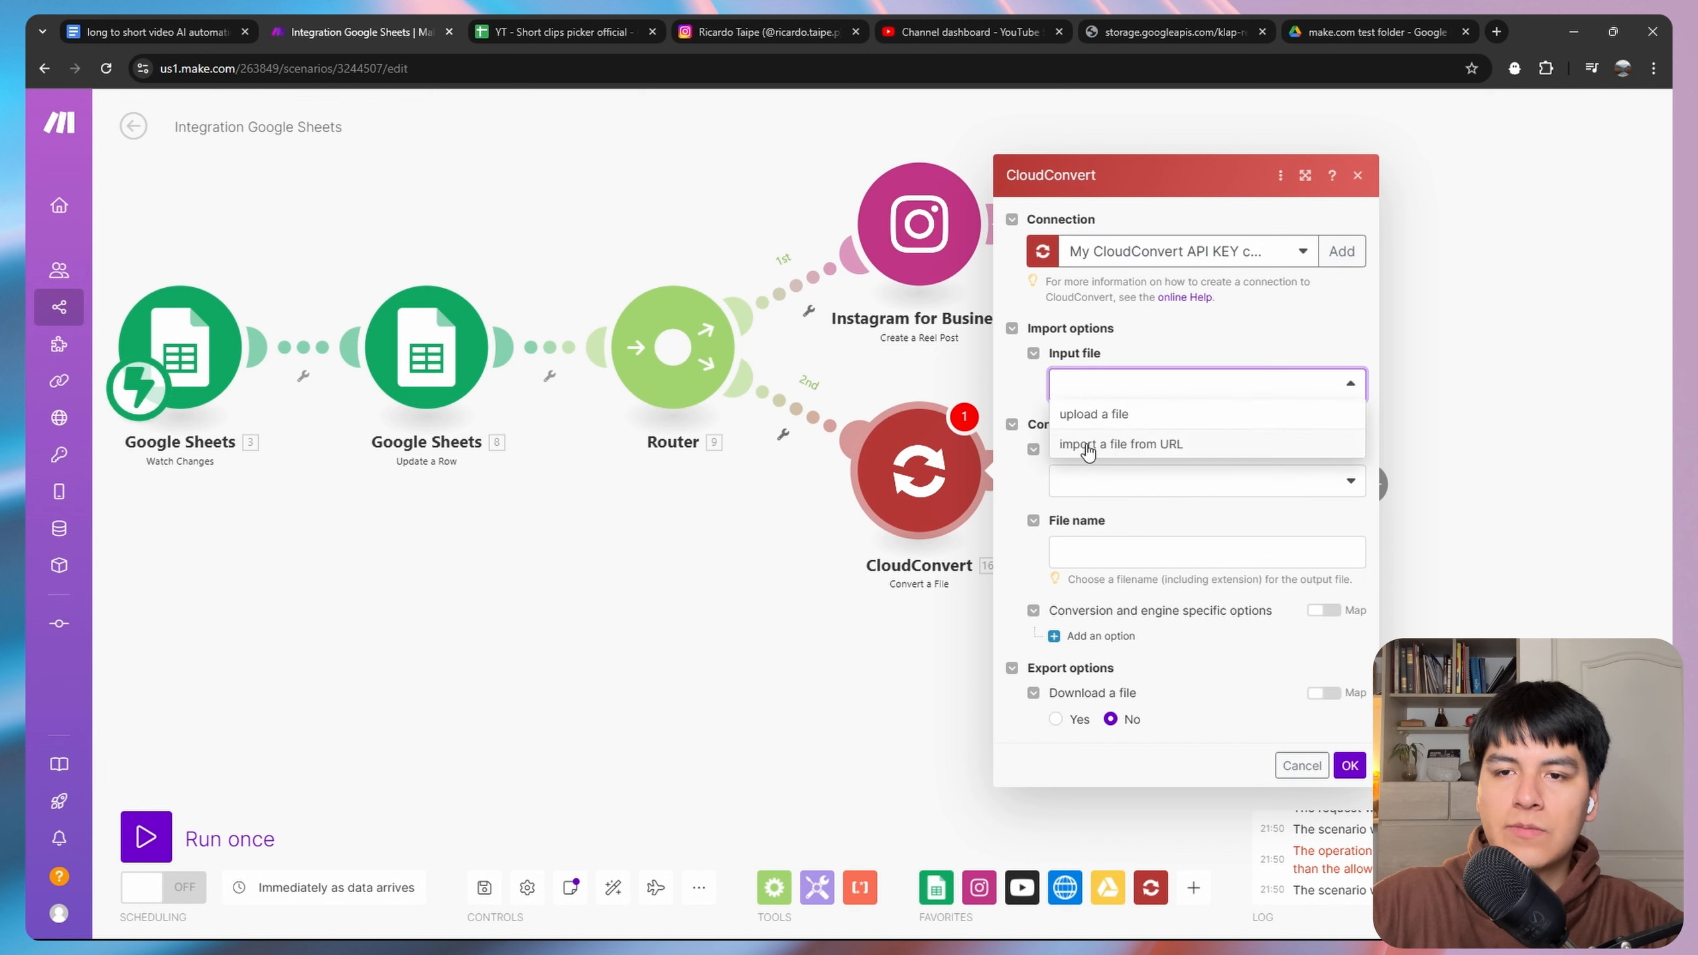
click(1087, 446)
click(1112, 404)
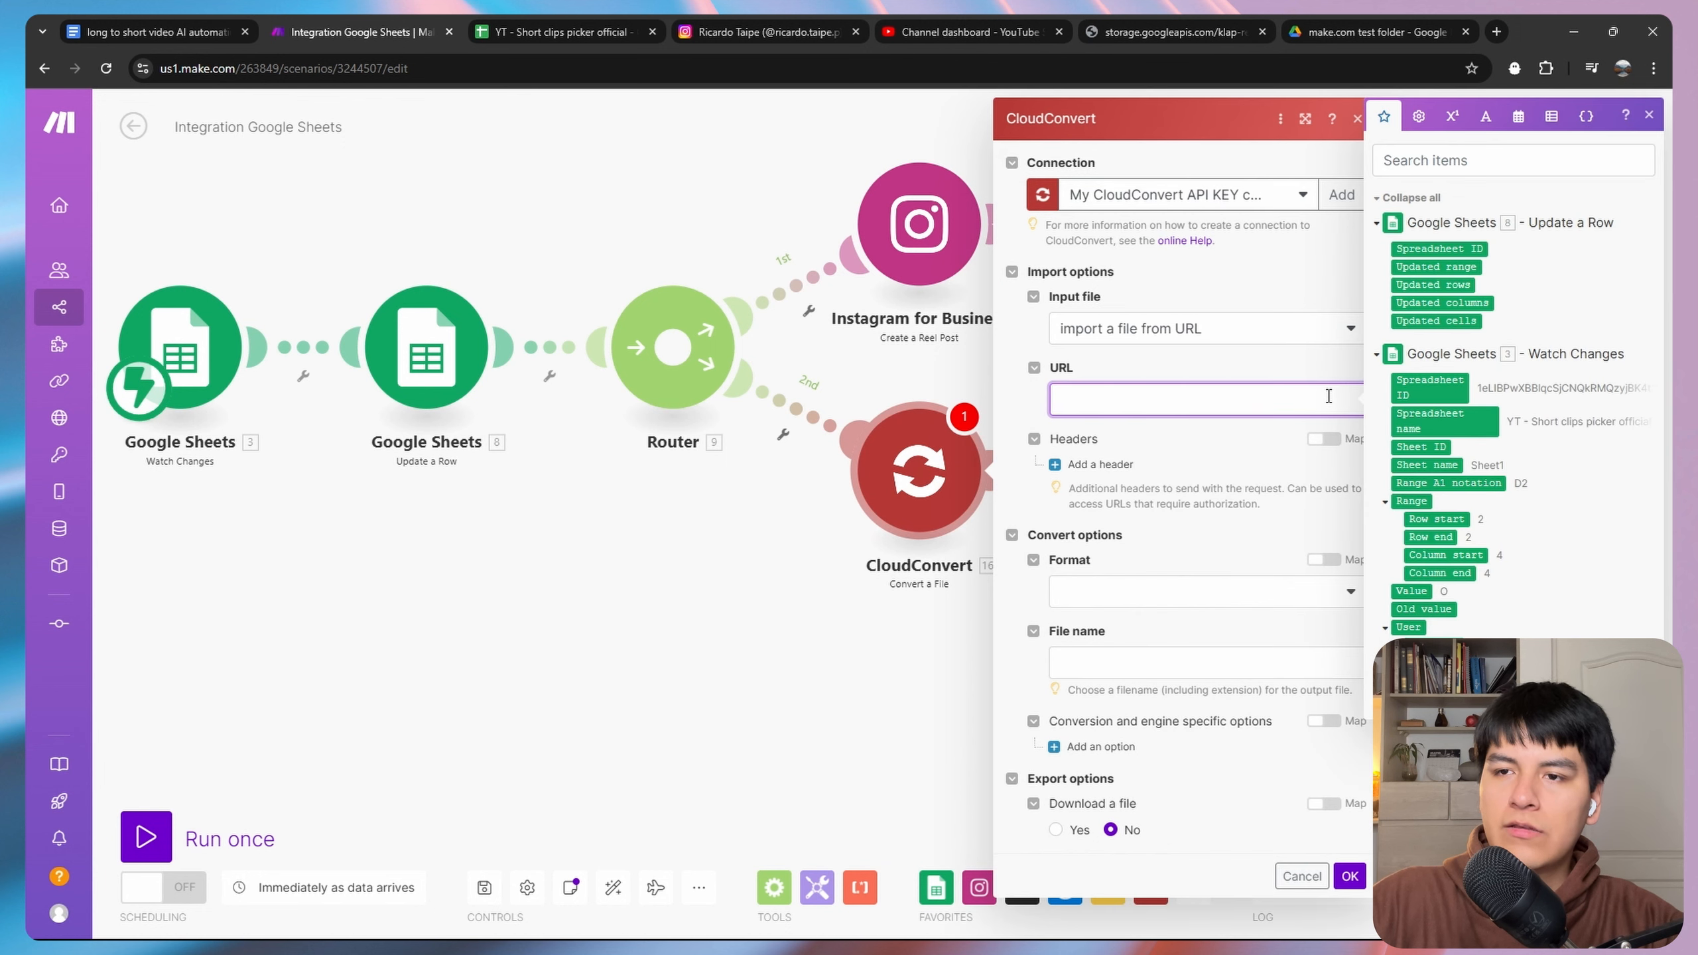
scroll(1465, 599, down, 2)
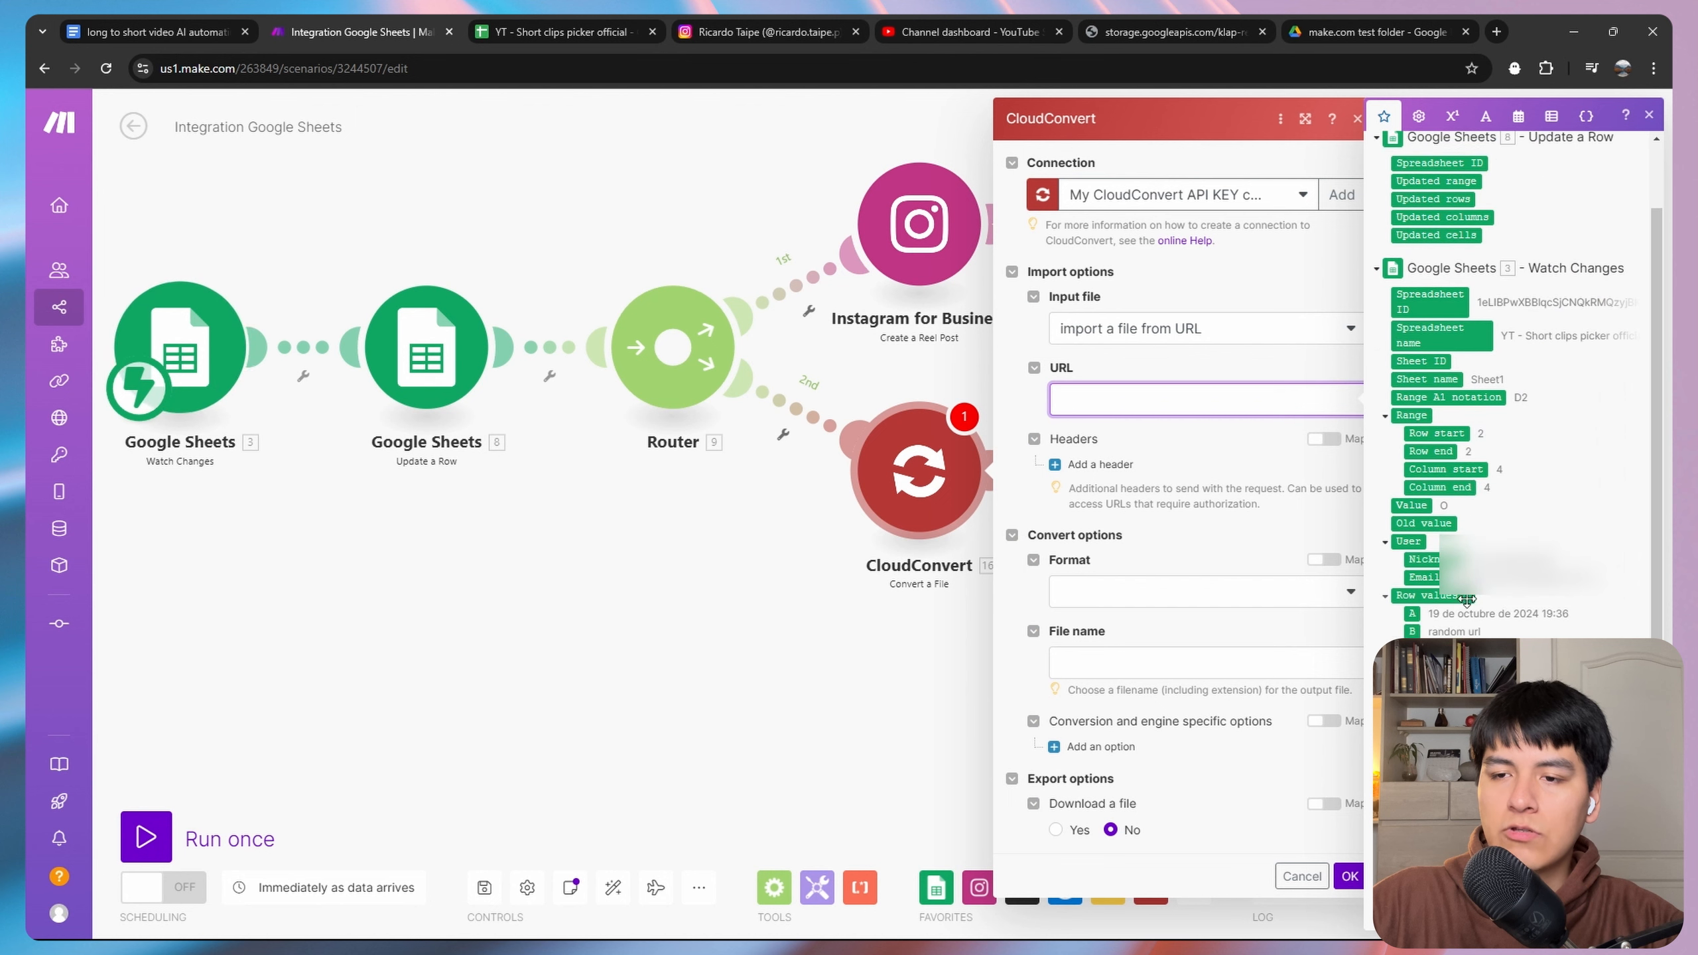
click(1412, 630)
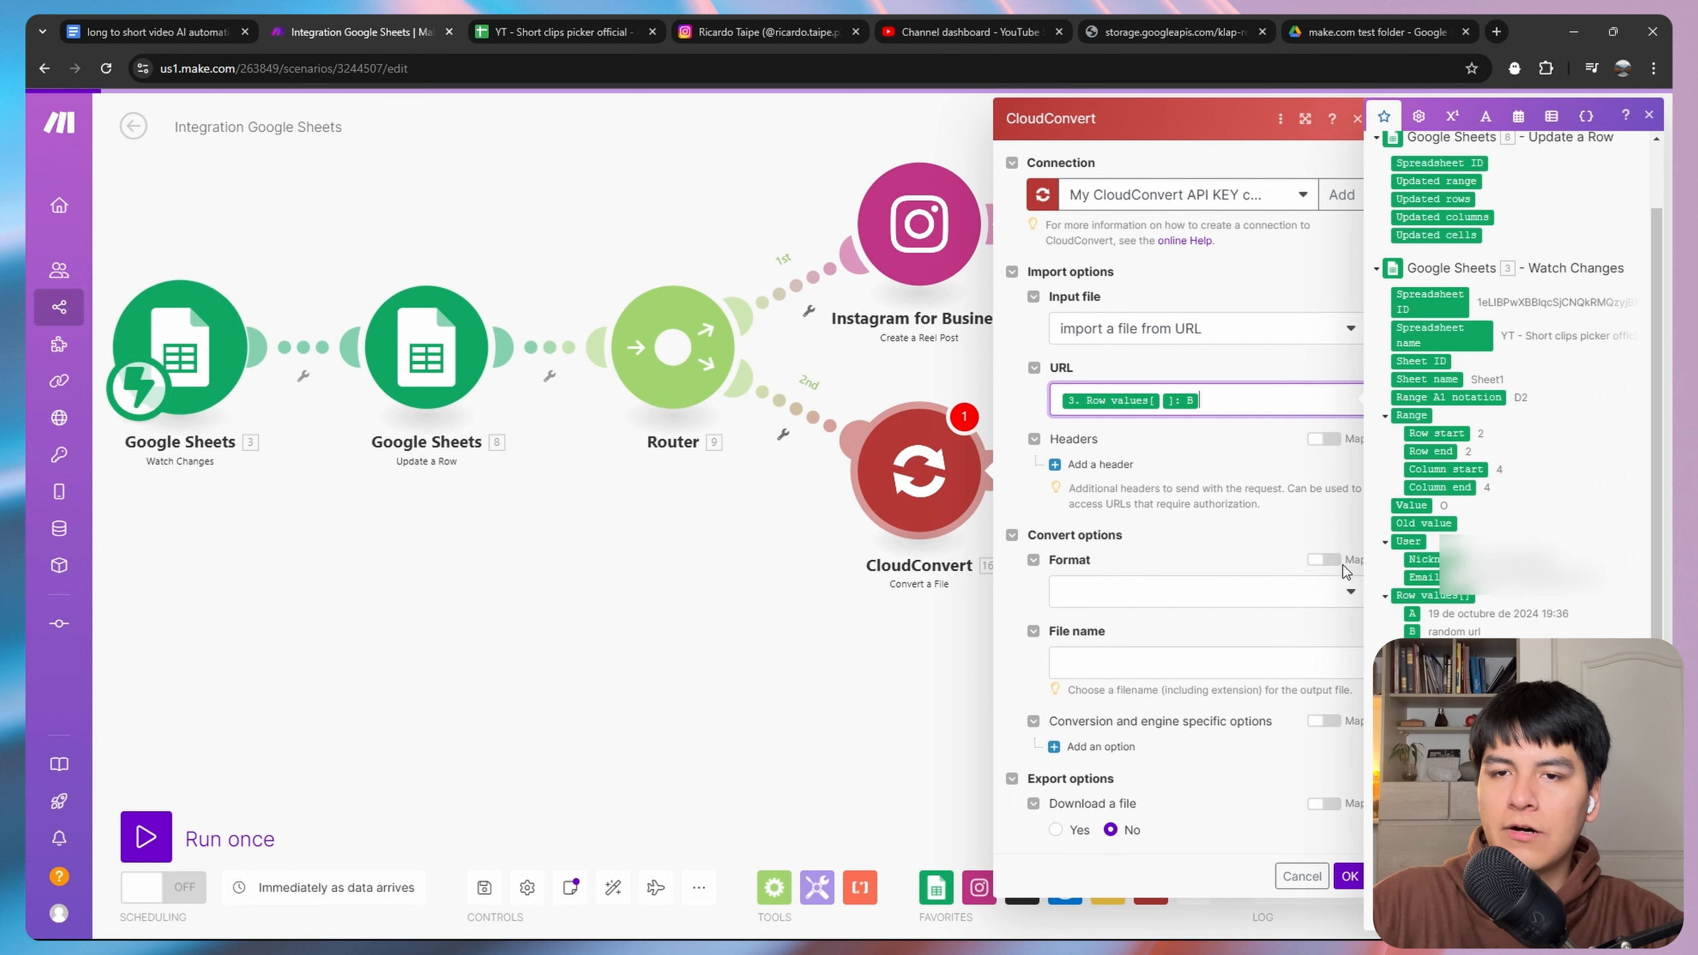
Set CloudConvert's format option to "I want to select the input format" and choose mp4 as the input format.
click(1122, 588)
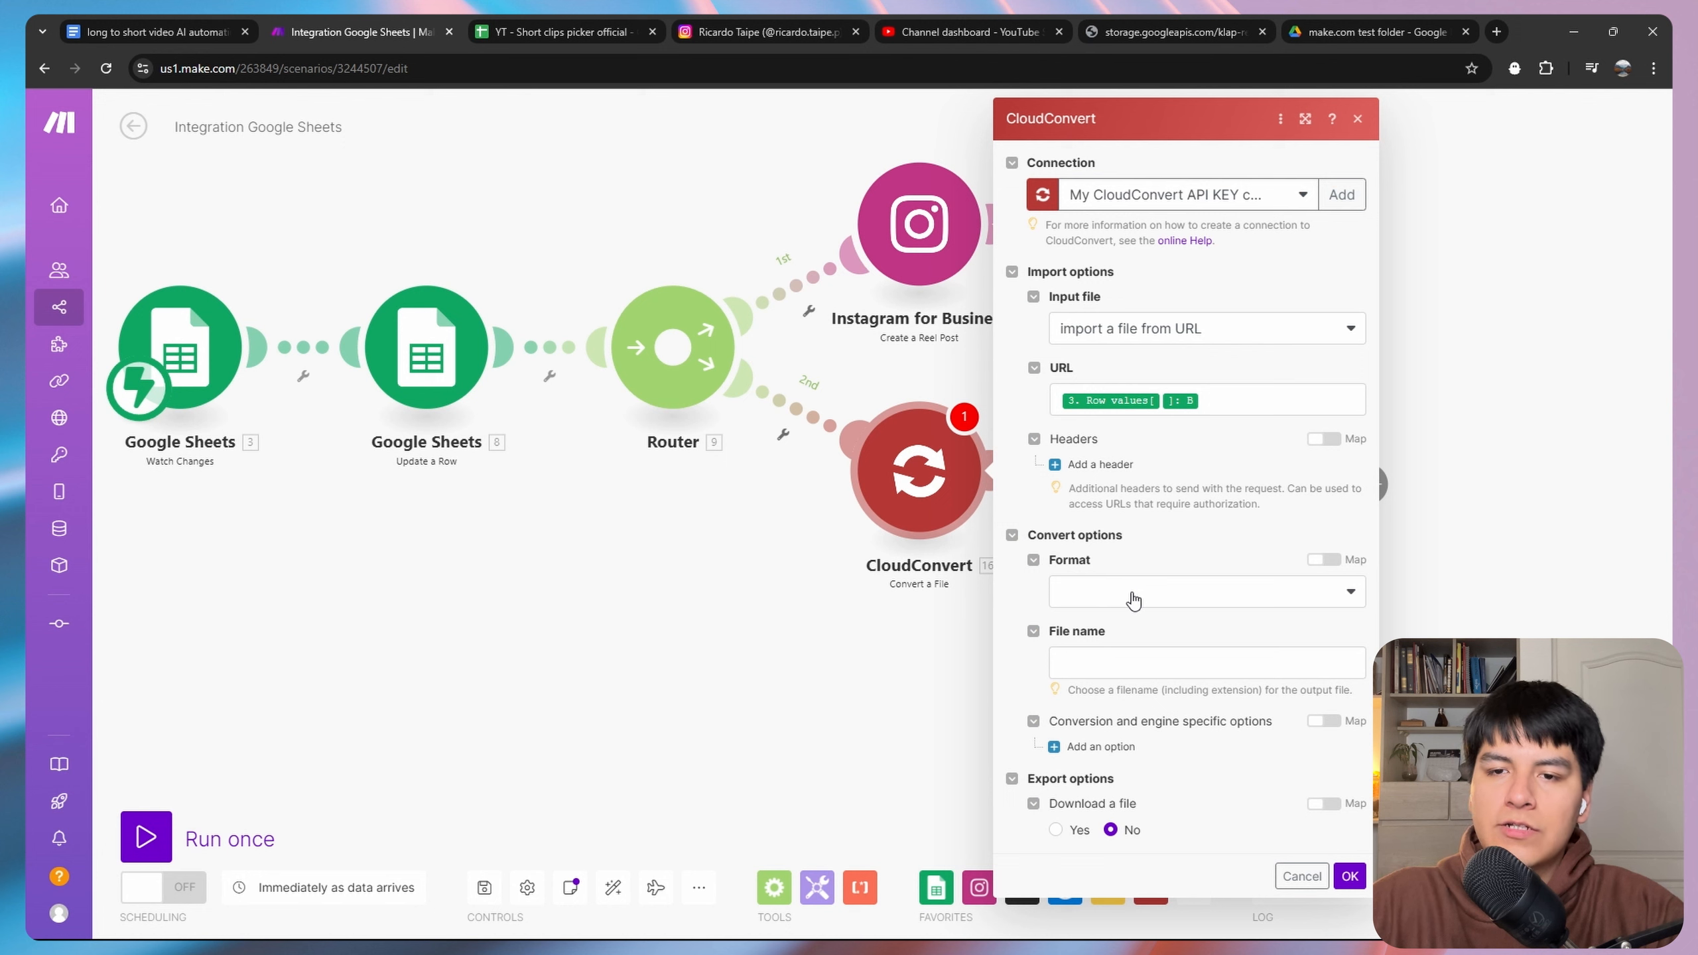
click(1133, 600)
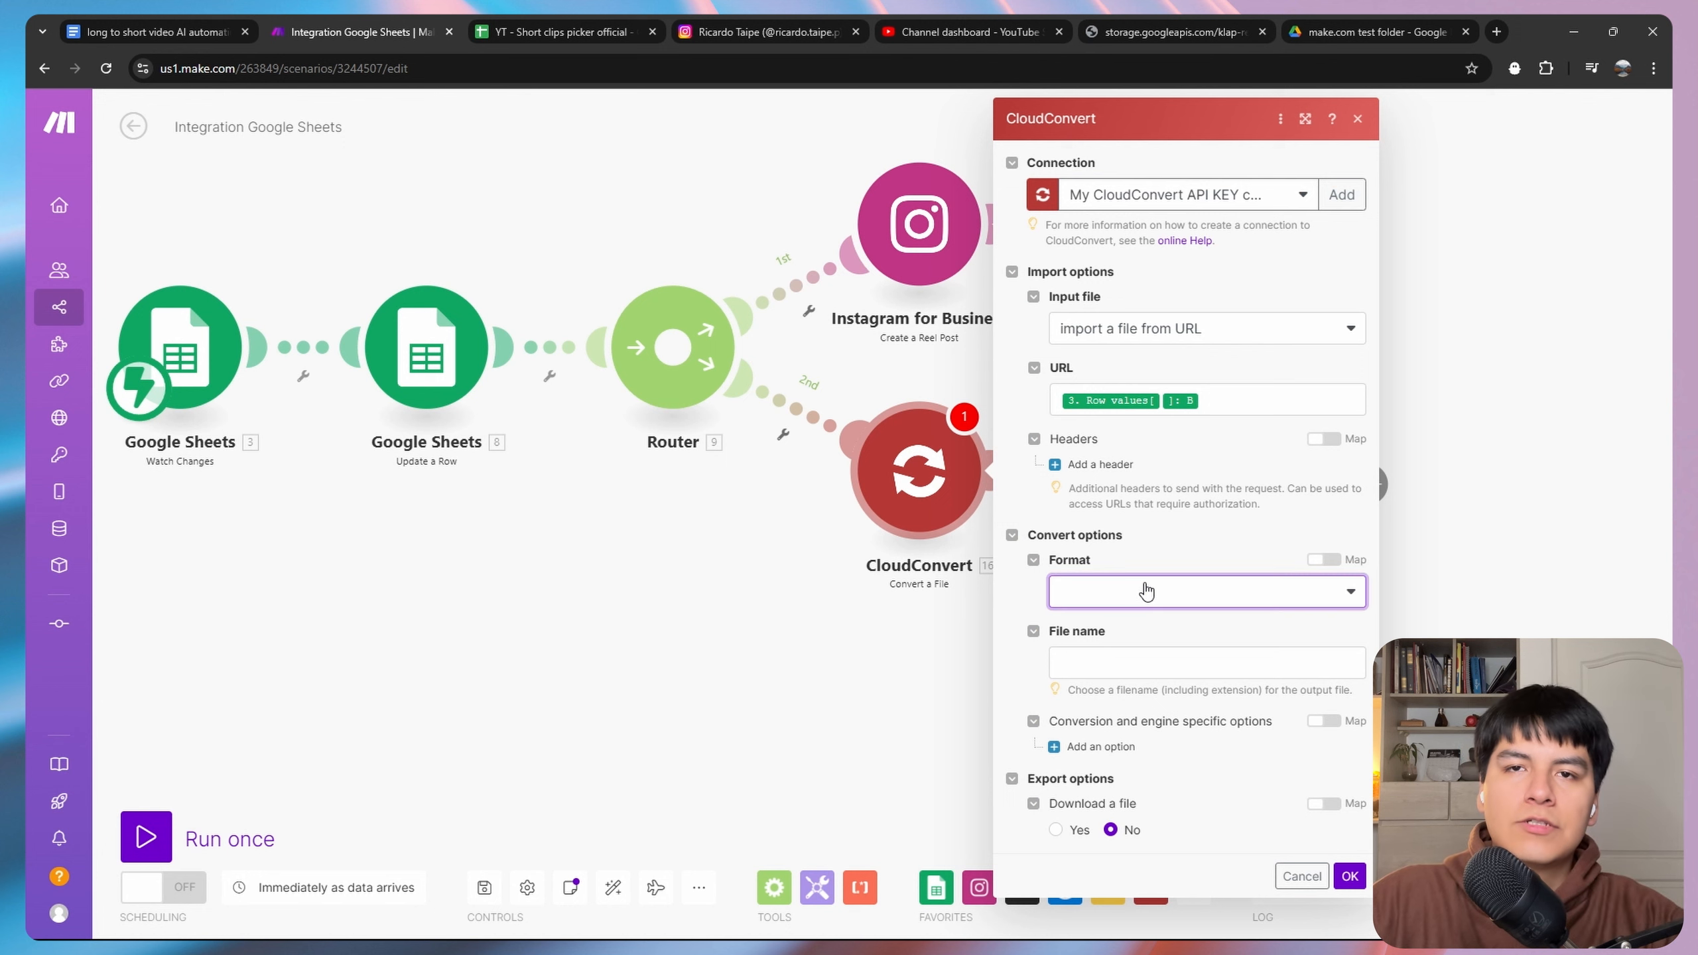
click(1129, 622)
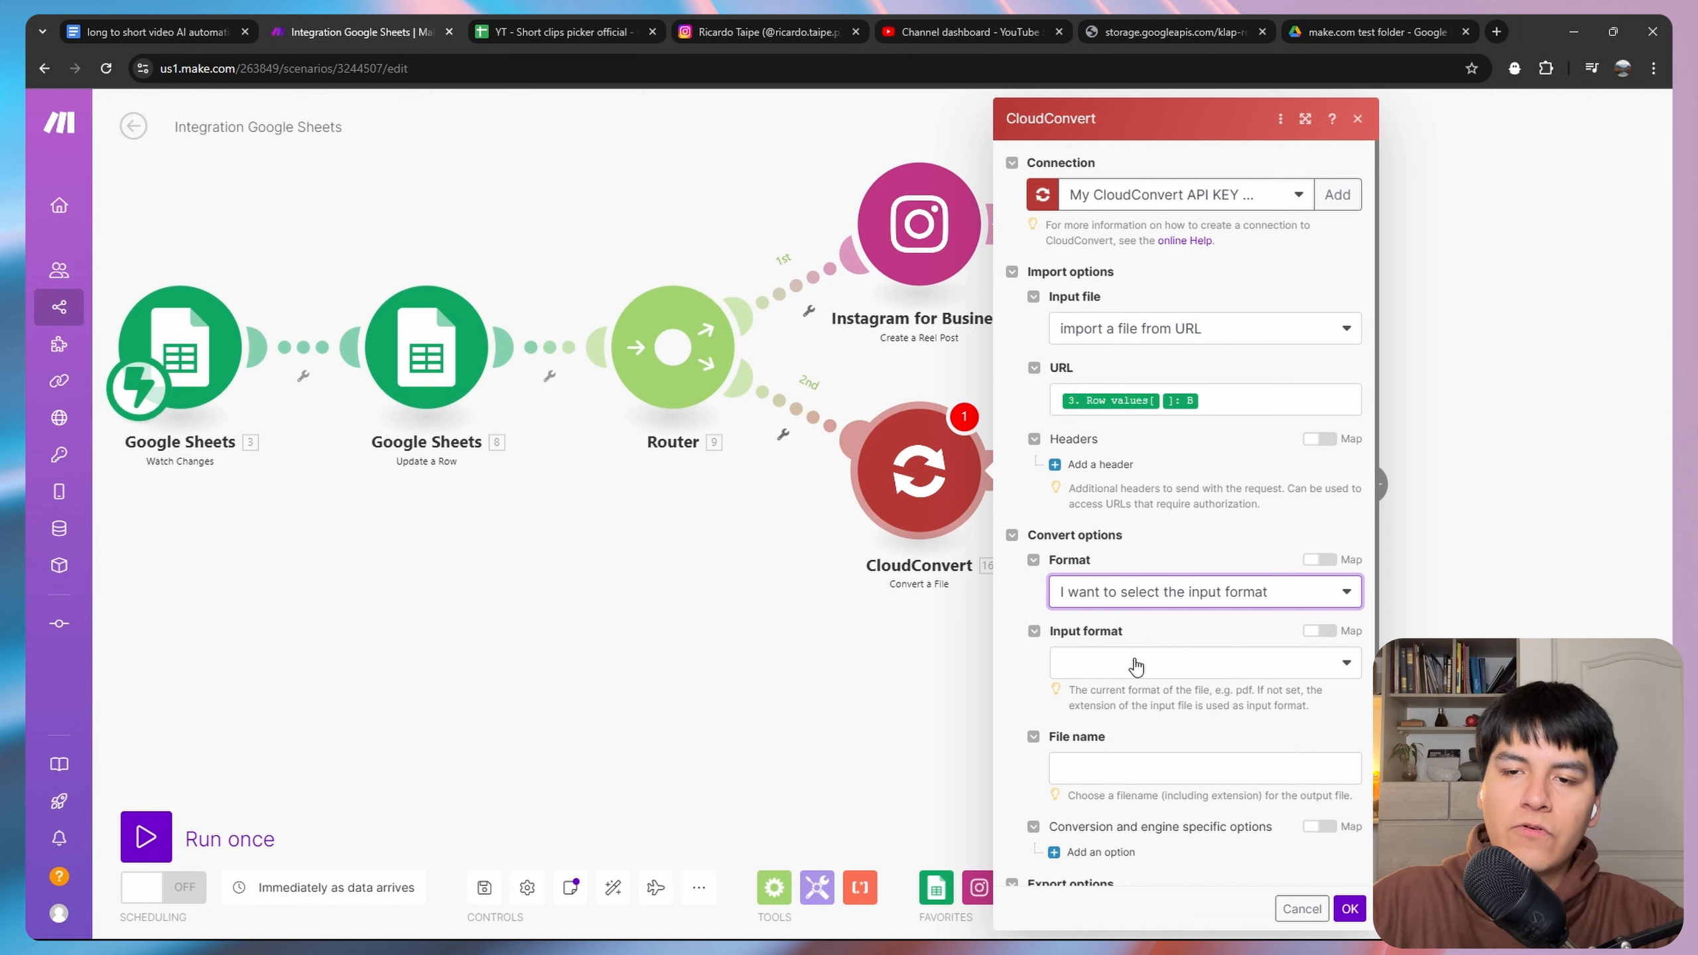
click(1134, 662)
text(mp4)
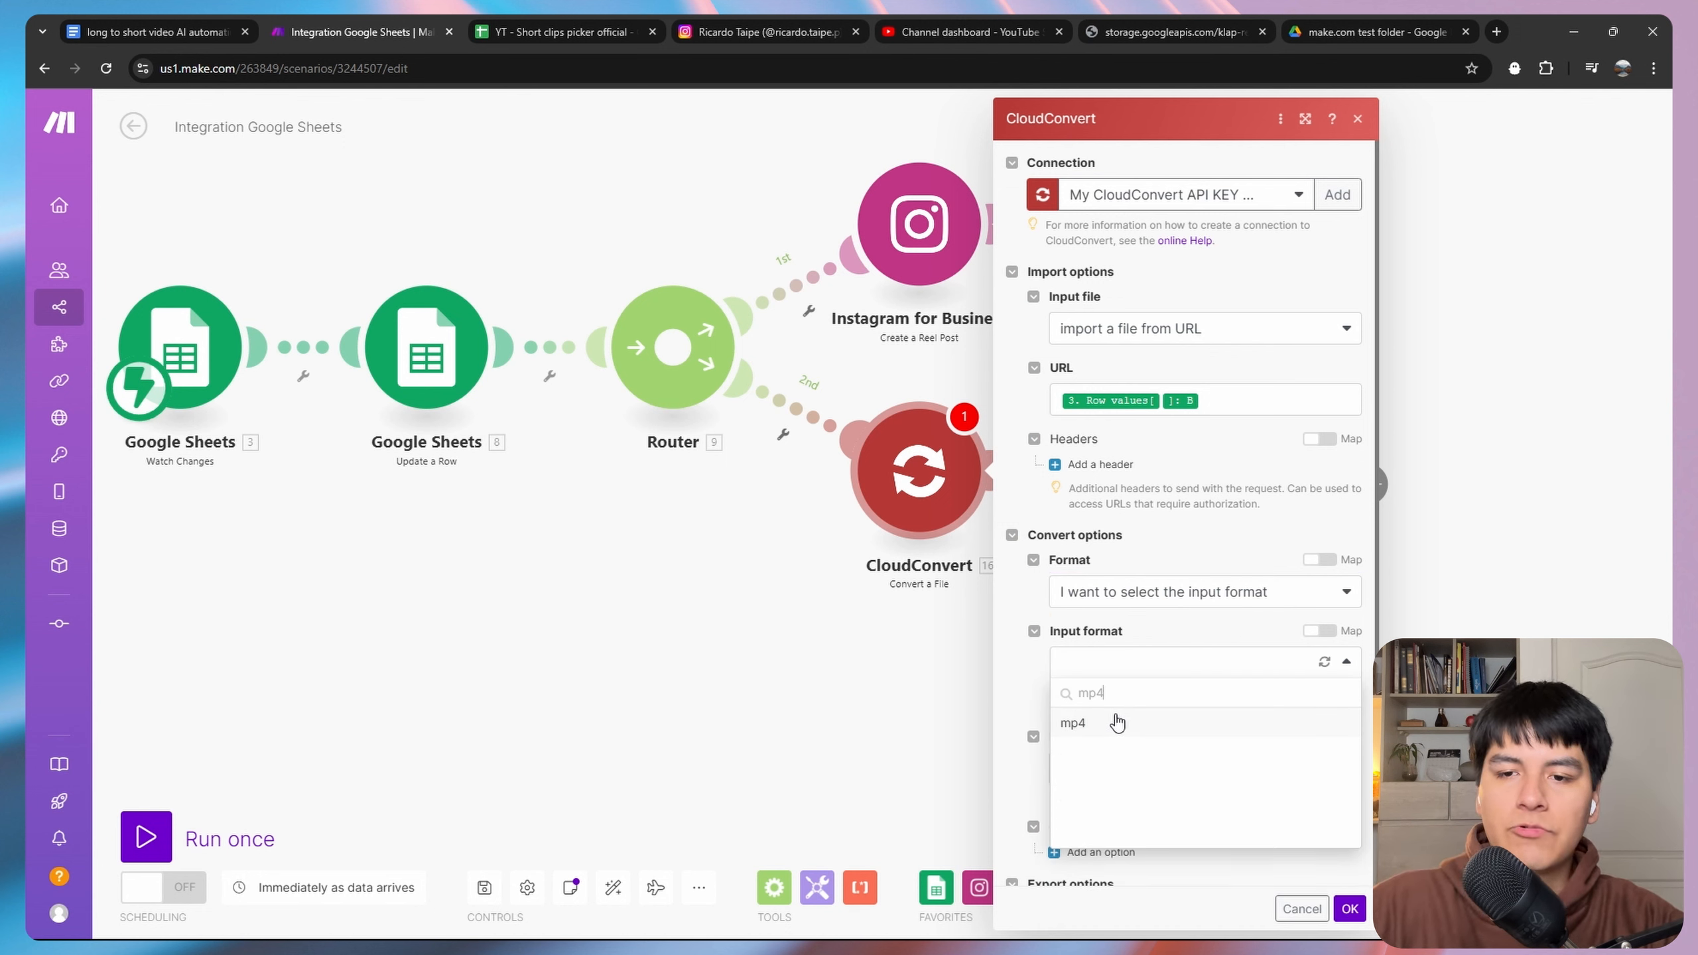
click(1116, 723)
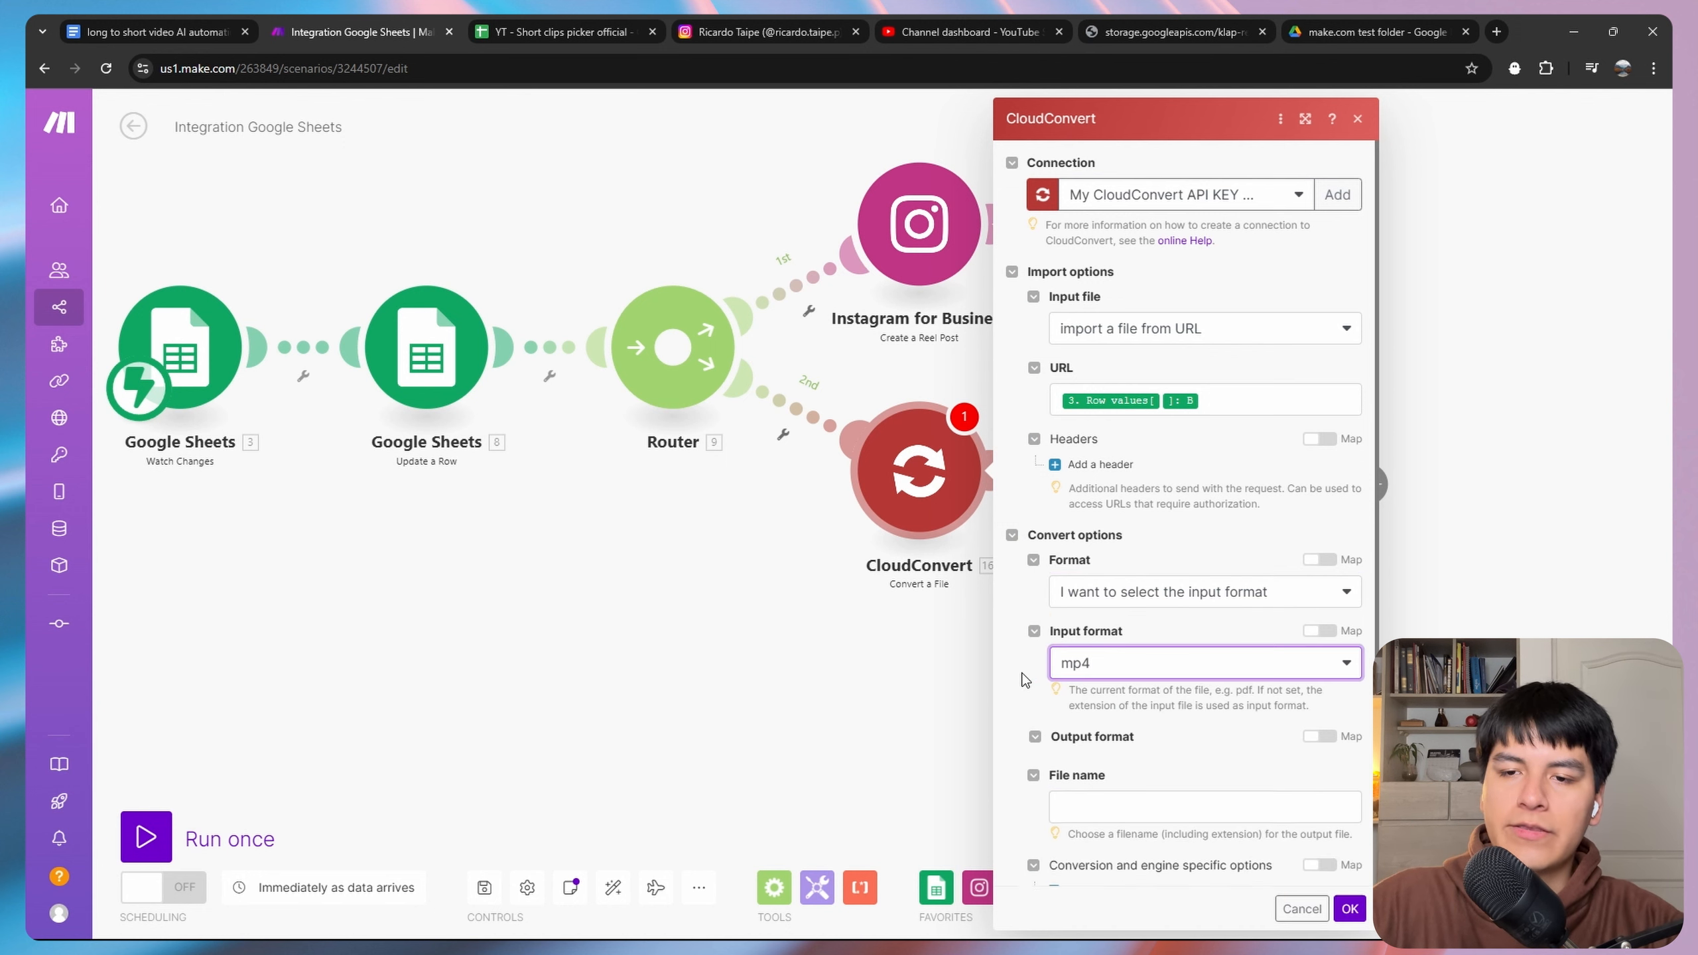
Set the output format to mp4, name the file video.mp4, enable downloading the file and save the CloudConvert module.
scroll(1136, 702, down, 2)
click(1083, 697)
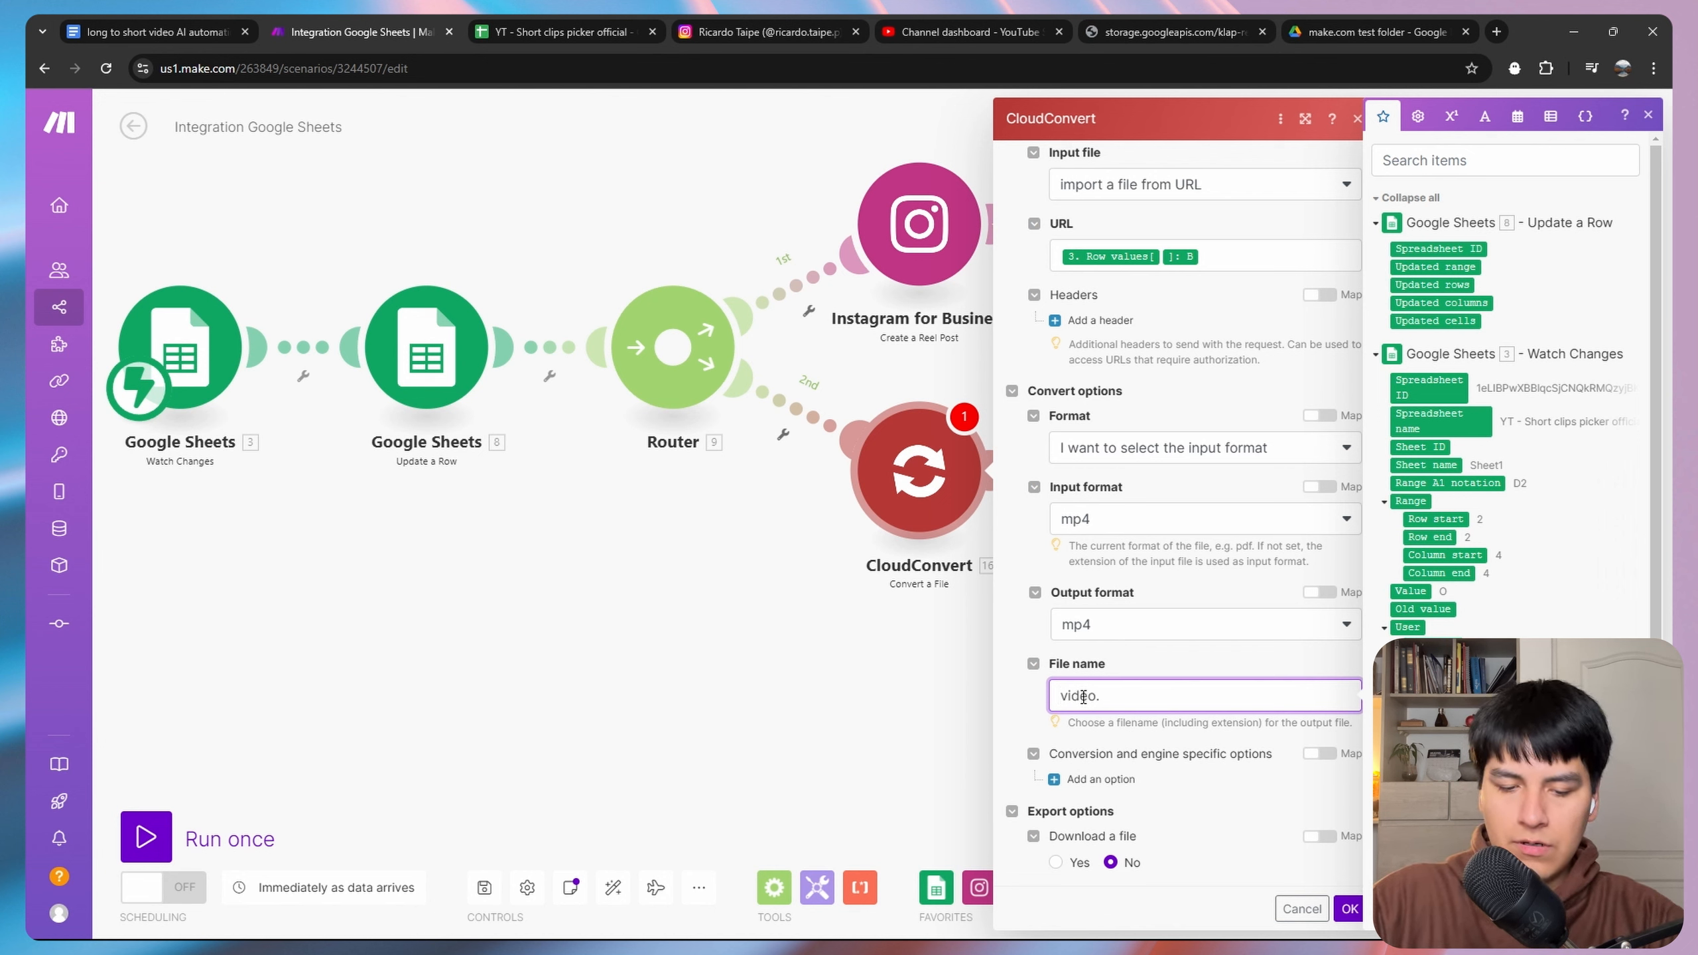
text(video.mp4)
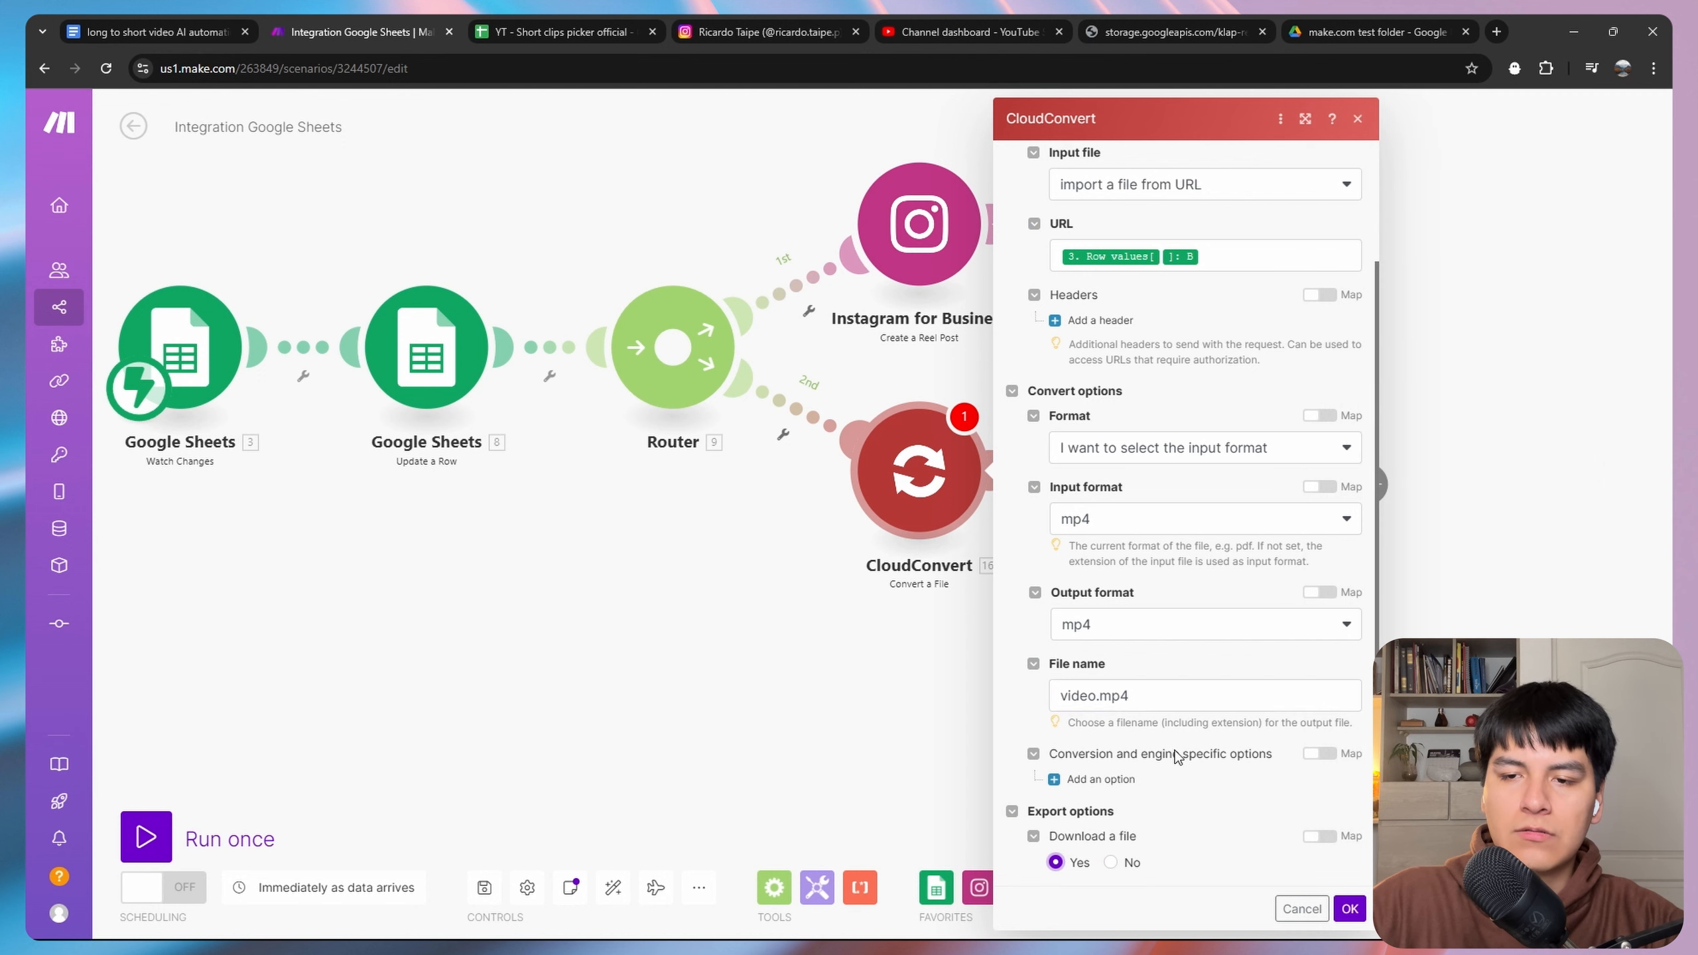
click(1349, 907)
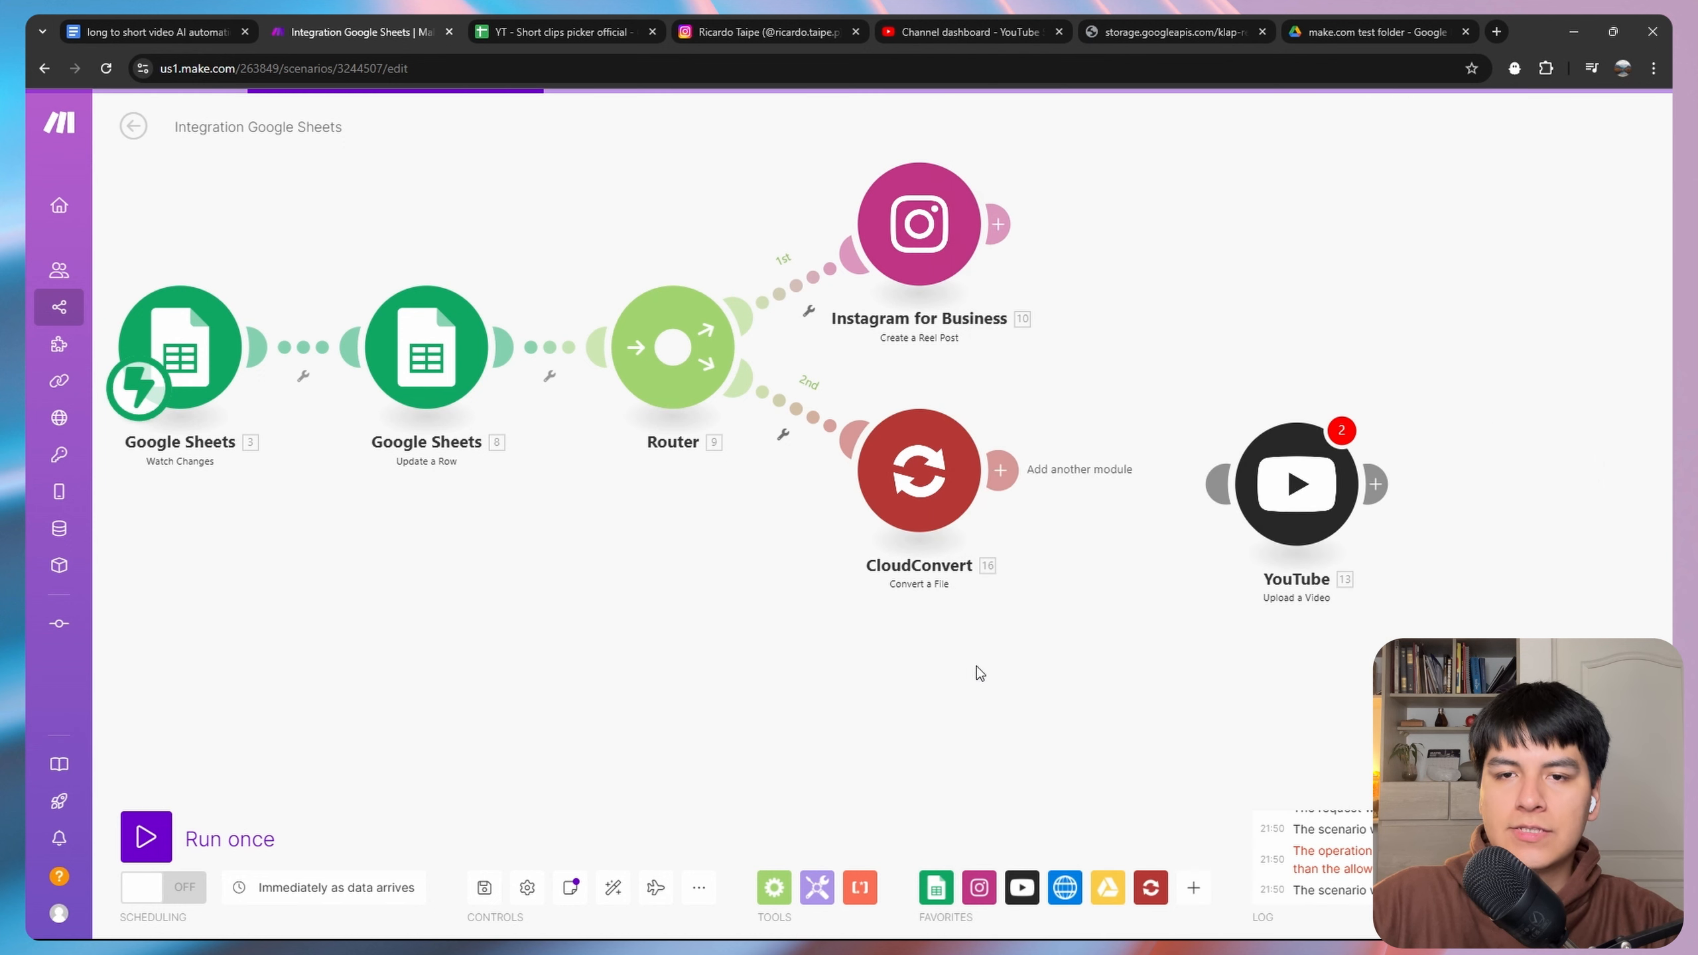
Start a run of the CloudConvert module only, add a row values item and check the spreadsheet's short-clip URL column.
right_click(921, 498)
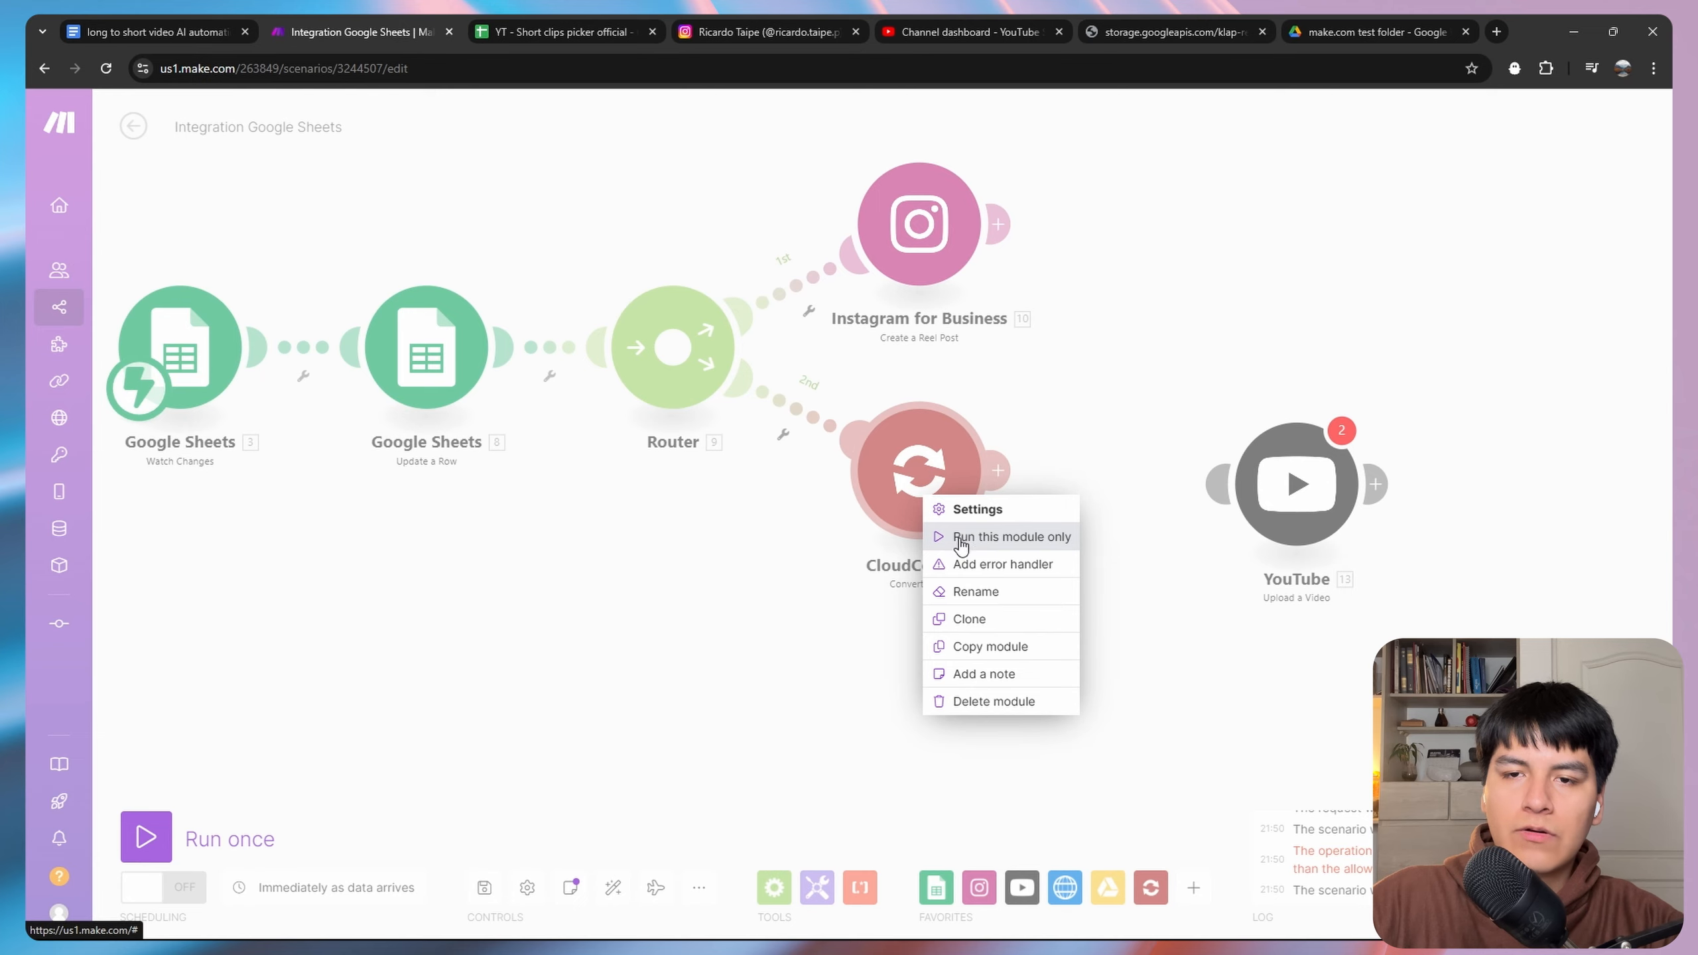
click(961, 539)
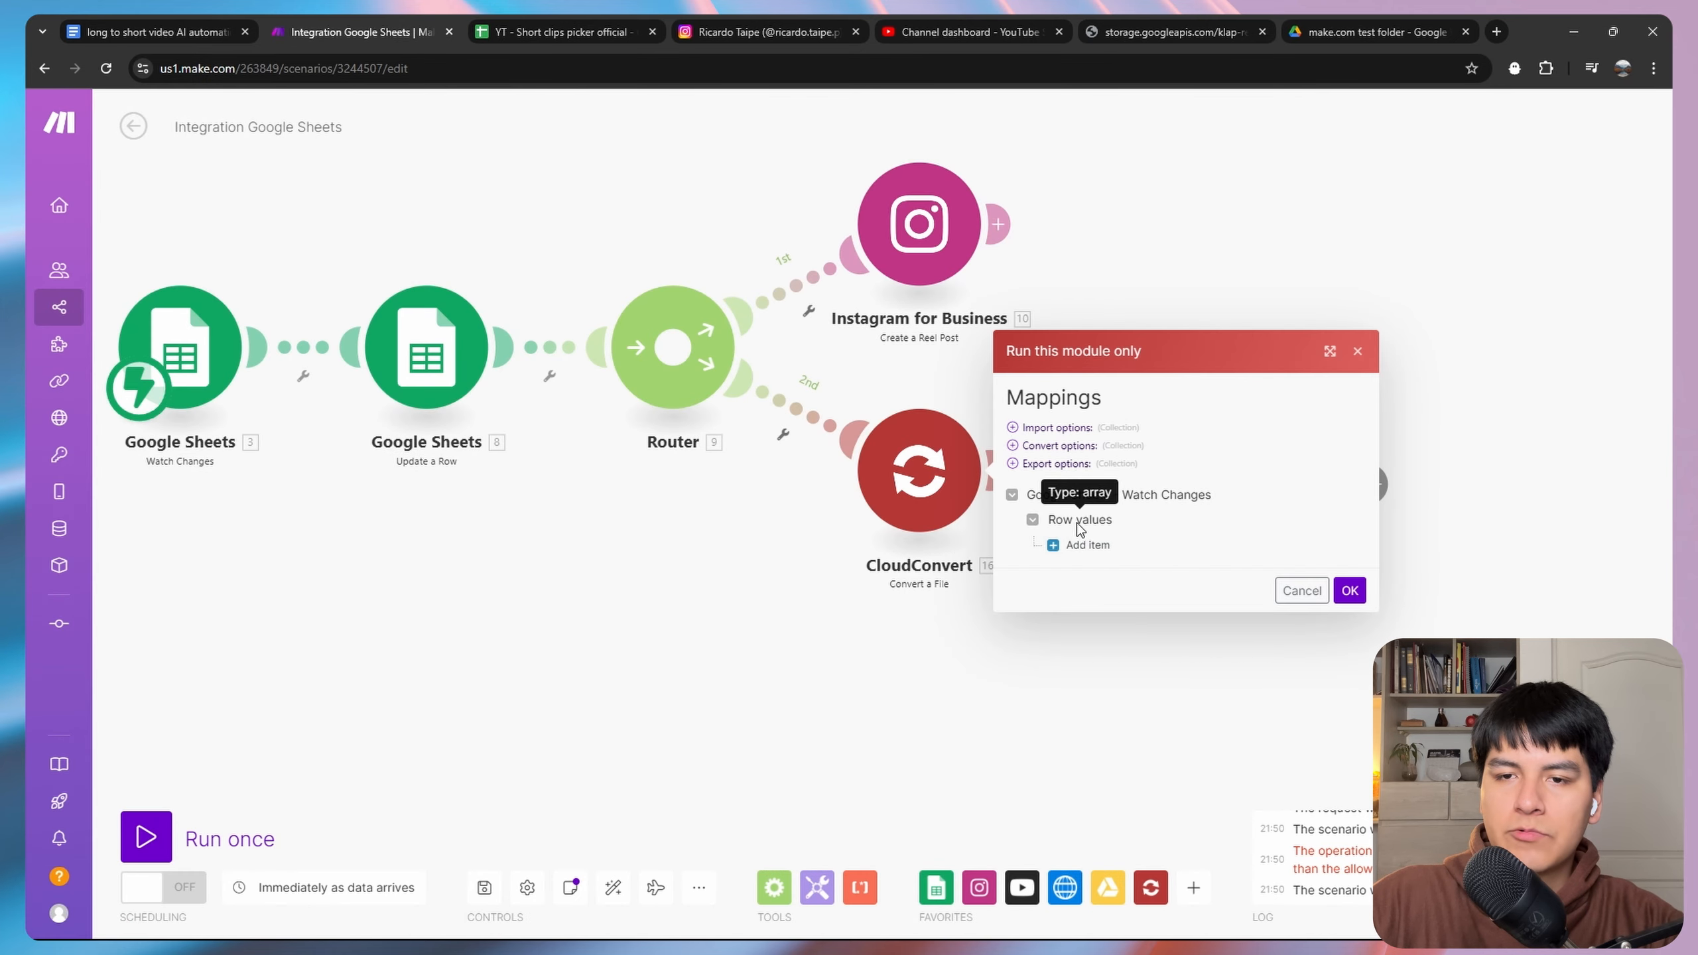
click(1083, 545)
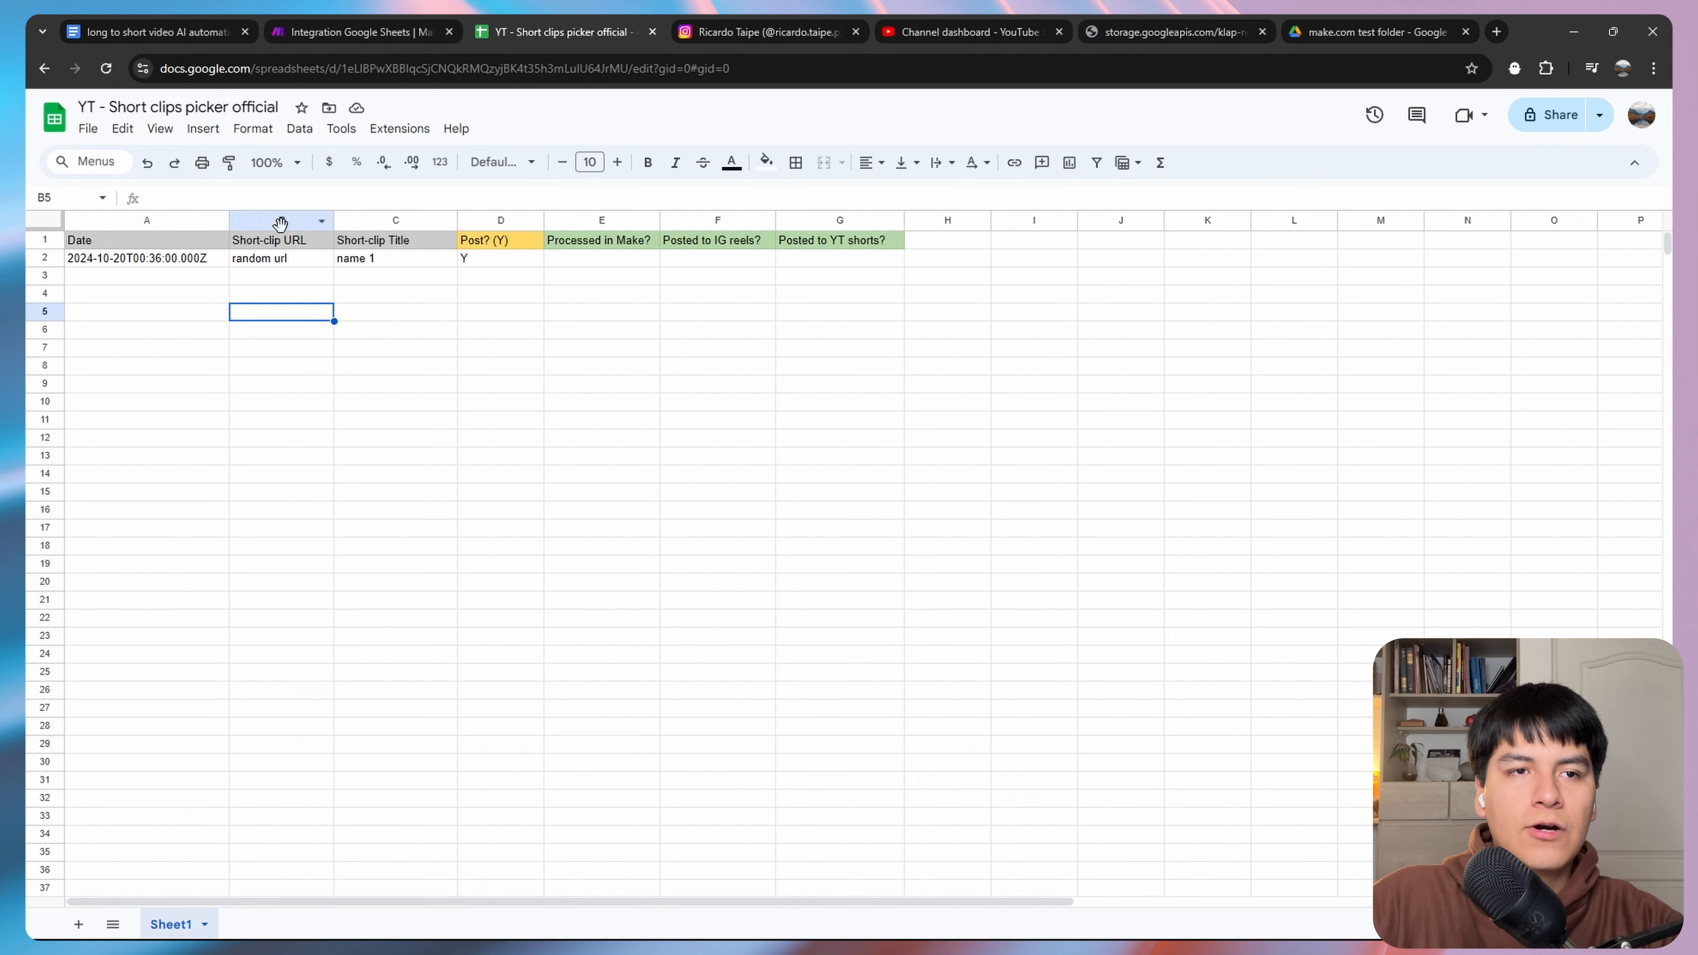
click(354, 31)
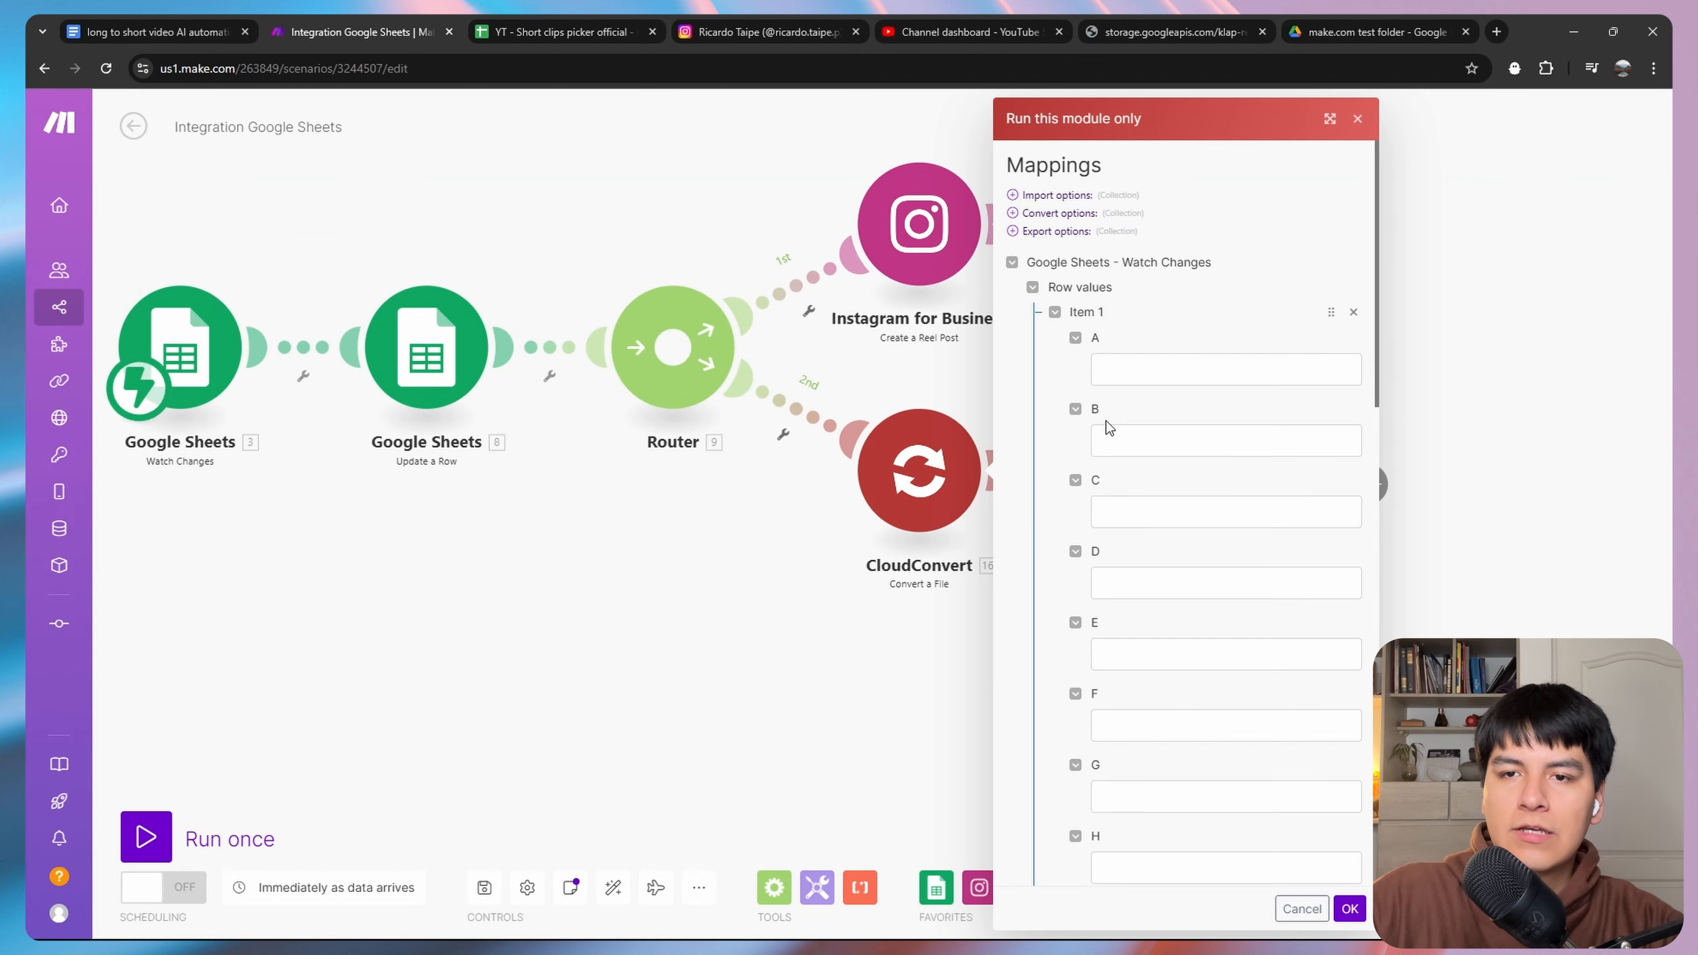
Copy the URL of the Klap clip, enter it as row value B and run the CloudConvert module.
click(1174, 31)
click(432, 69)
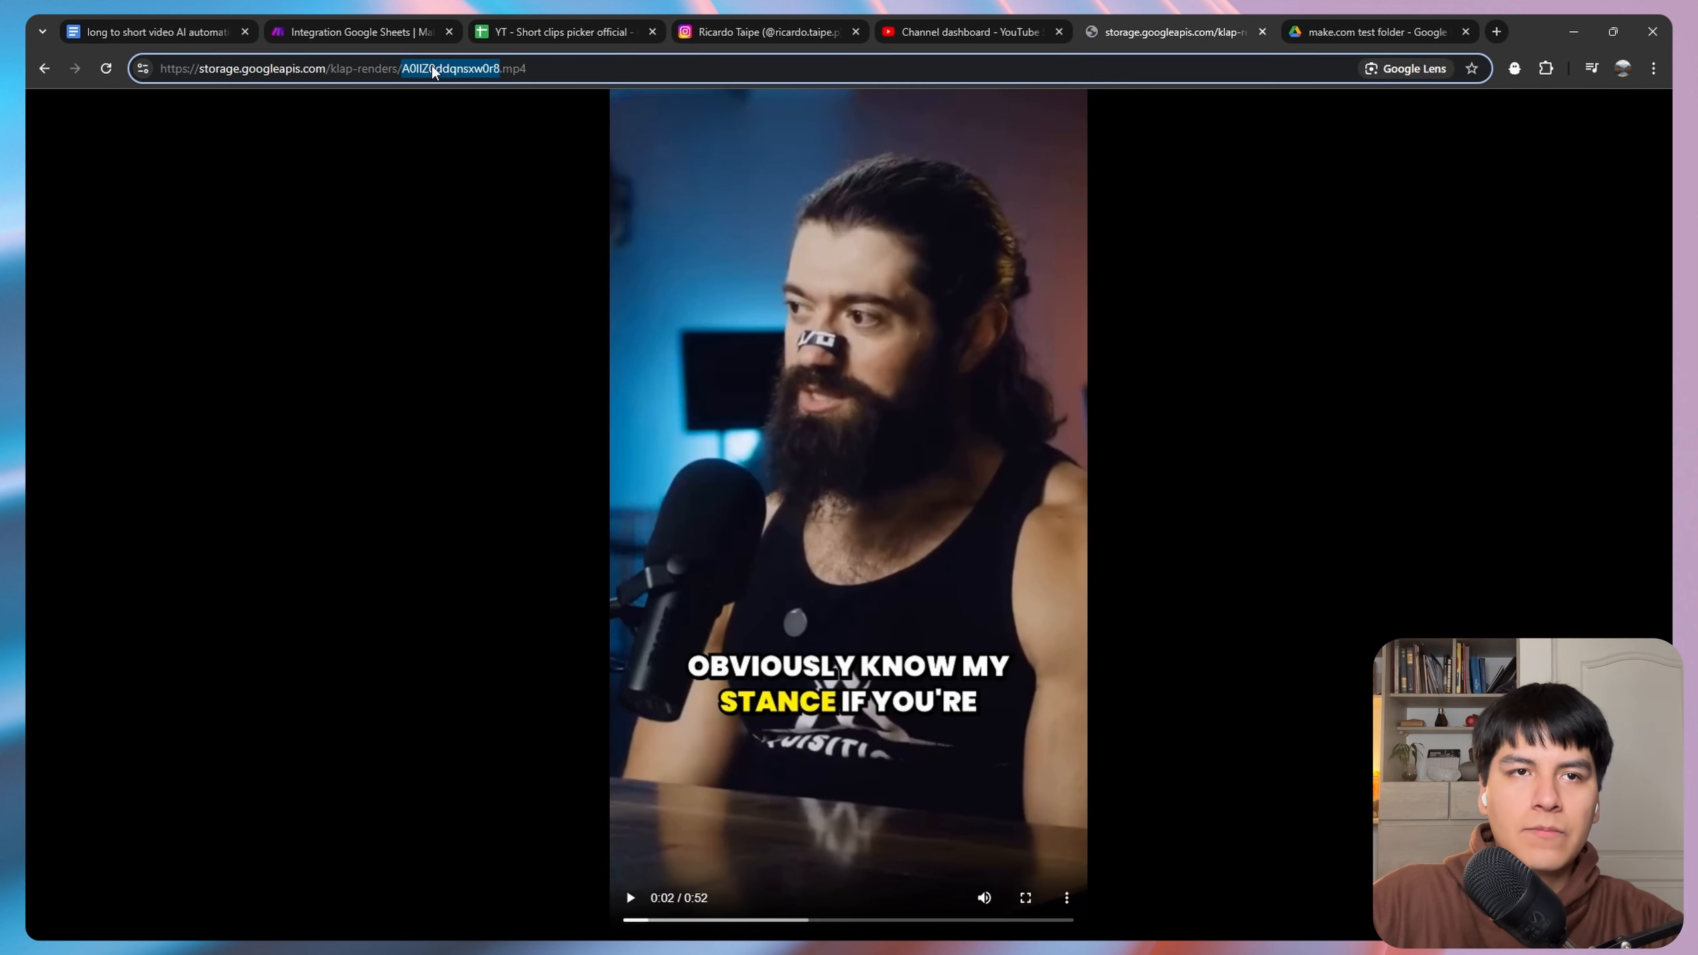
key(ctrl+c)
click(354, 31)
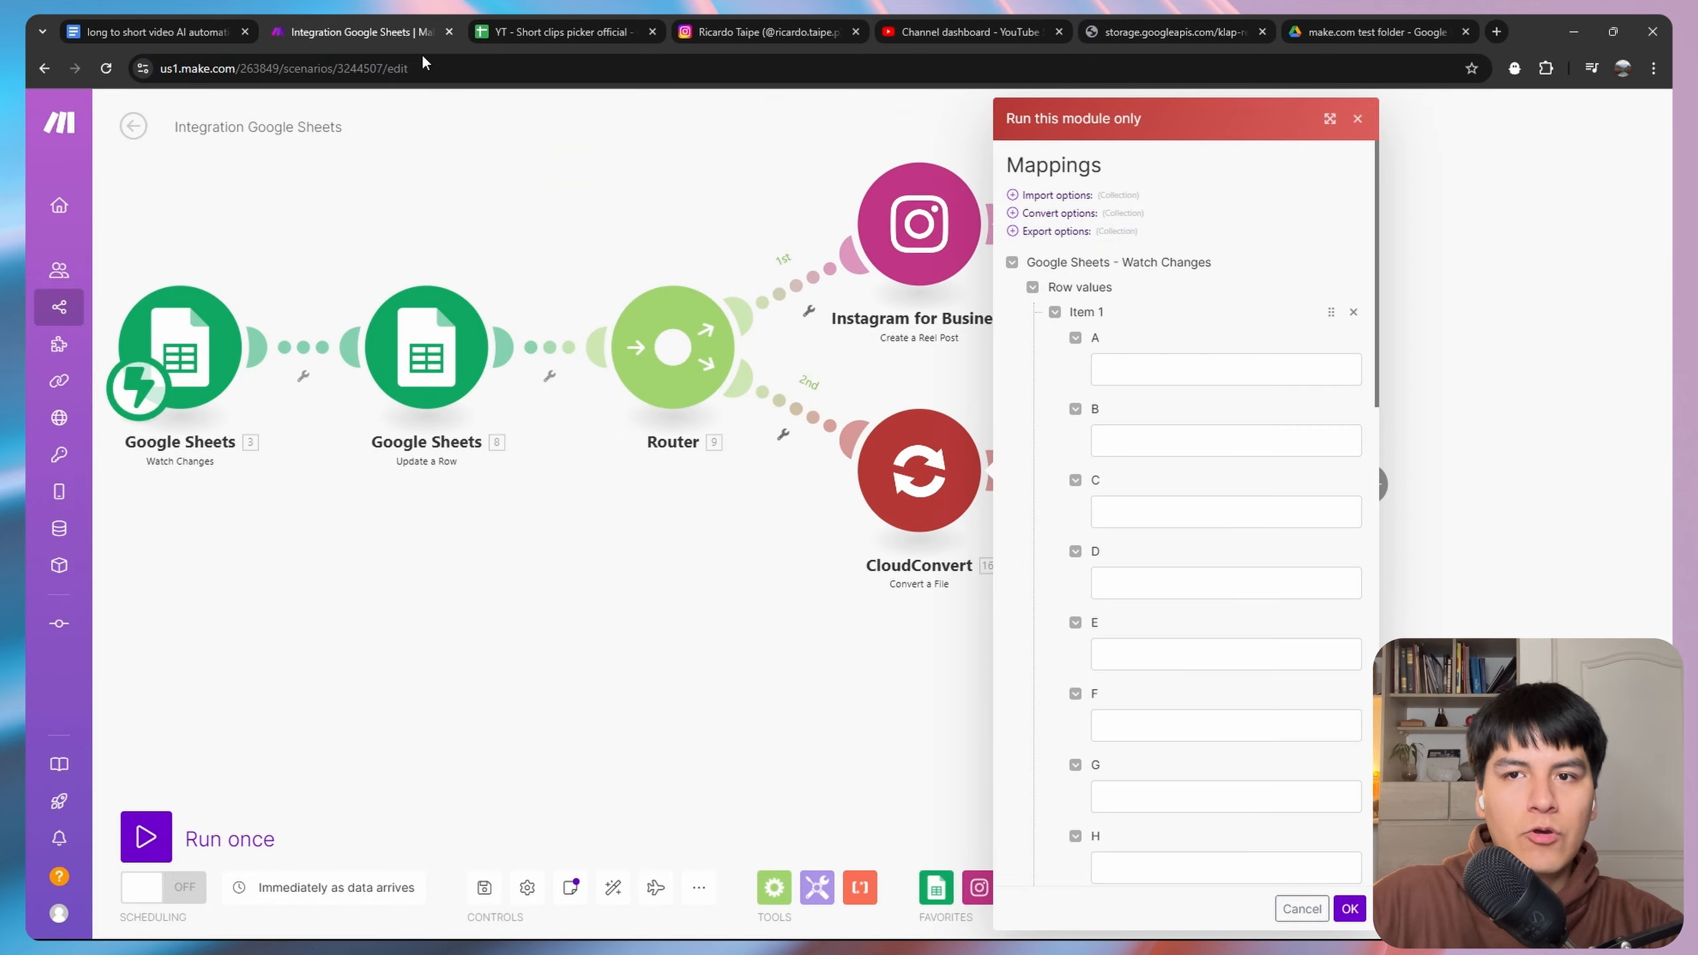
click(1159, 441)
key(ctrl+v)
click(1349, 908)
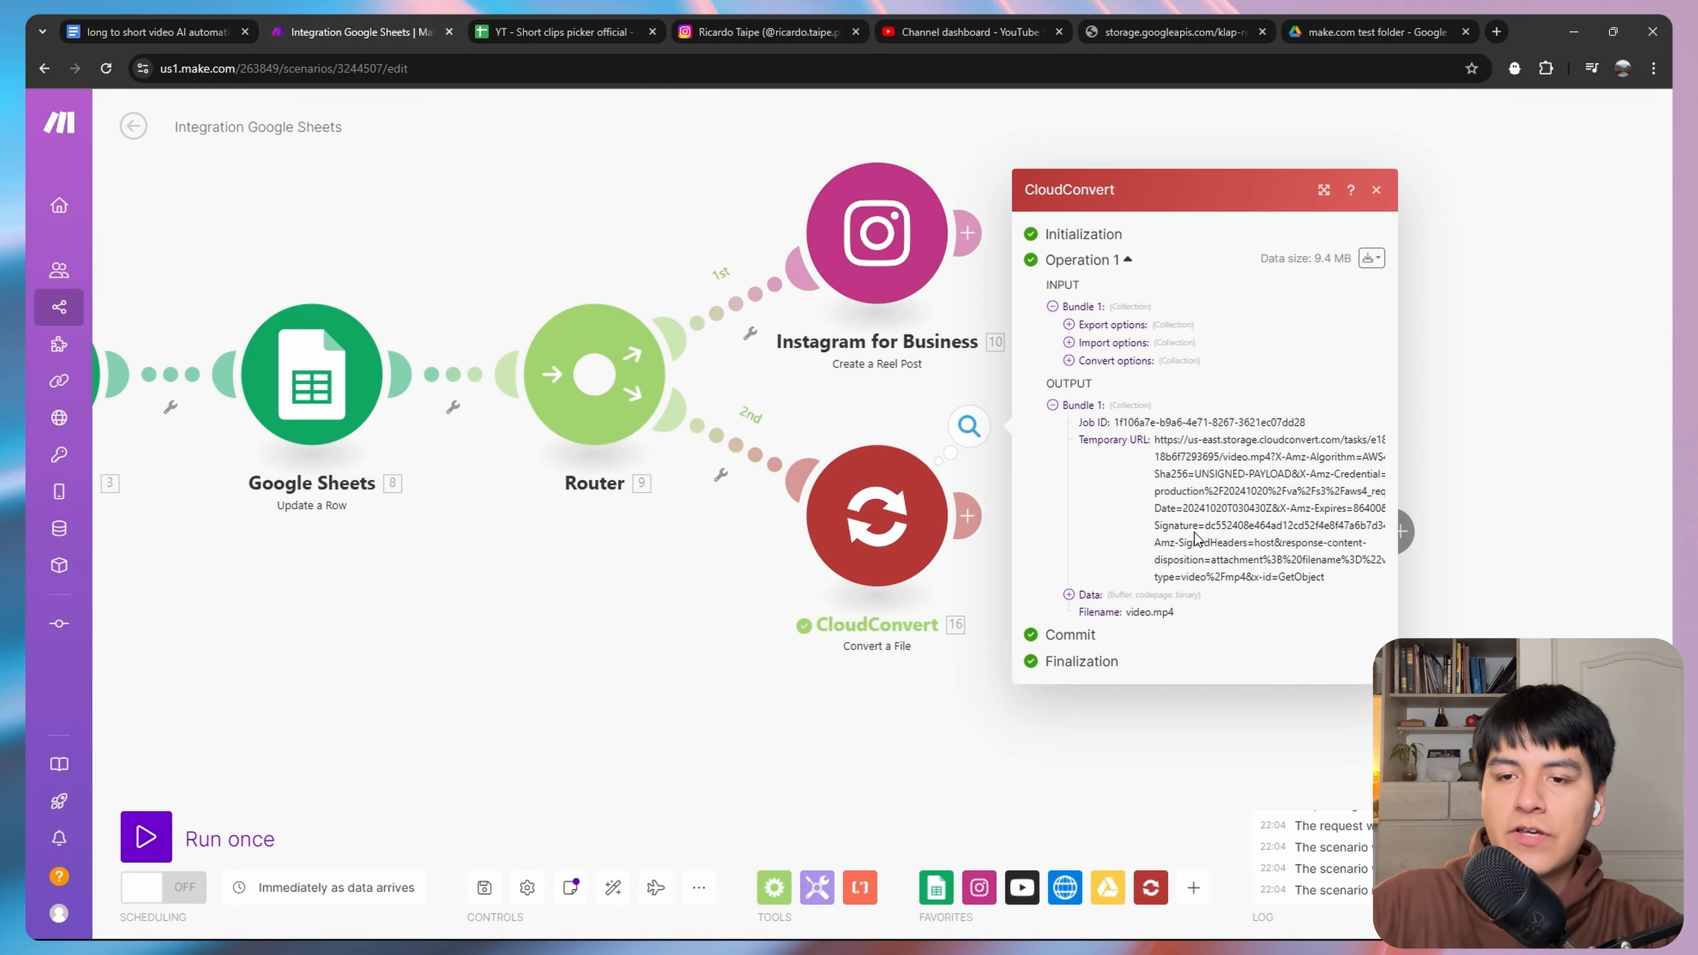
Examine the binary Data in the CloudConvert output bundle and close the output.
click(1124, 599)
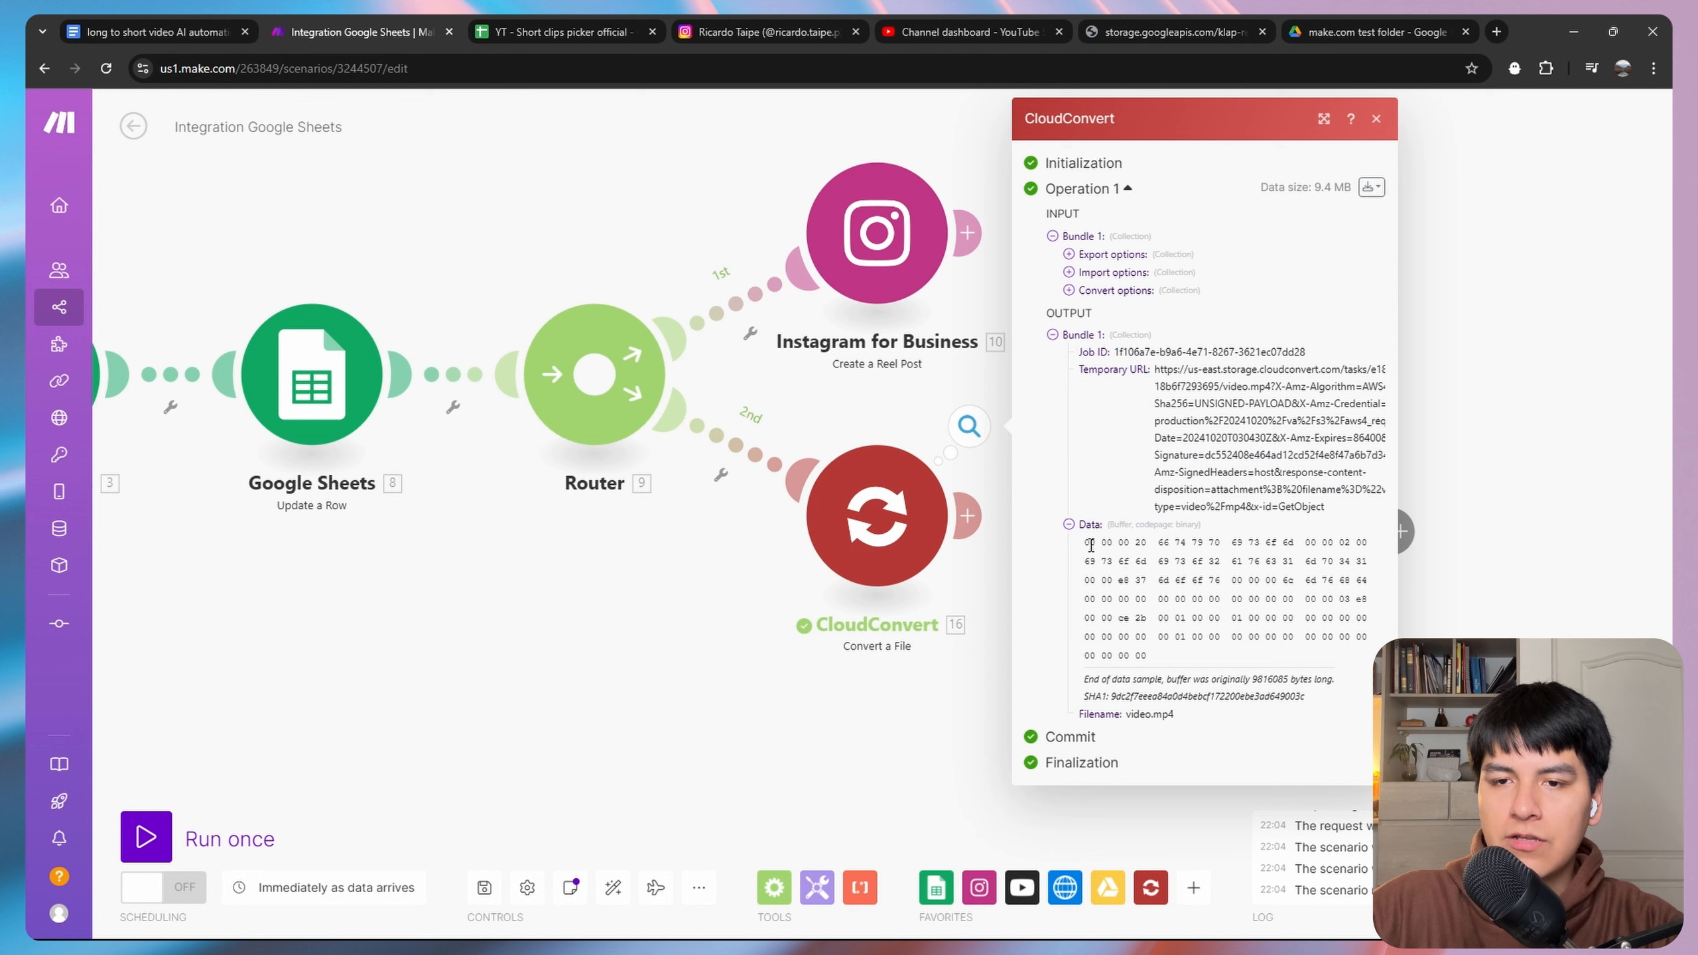
drag(1086, 543, 1353, 654)
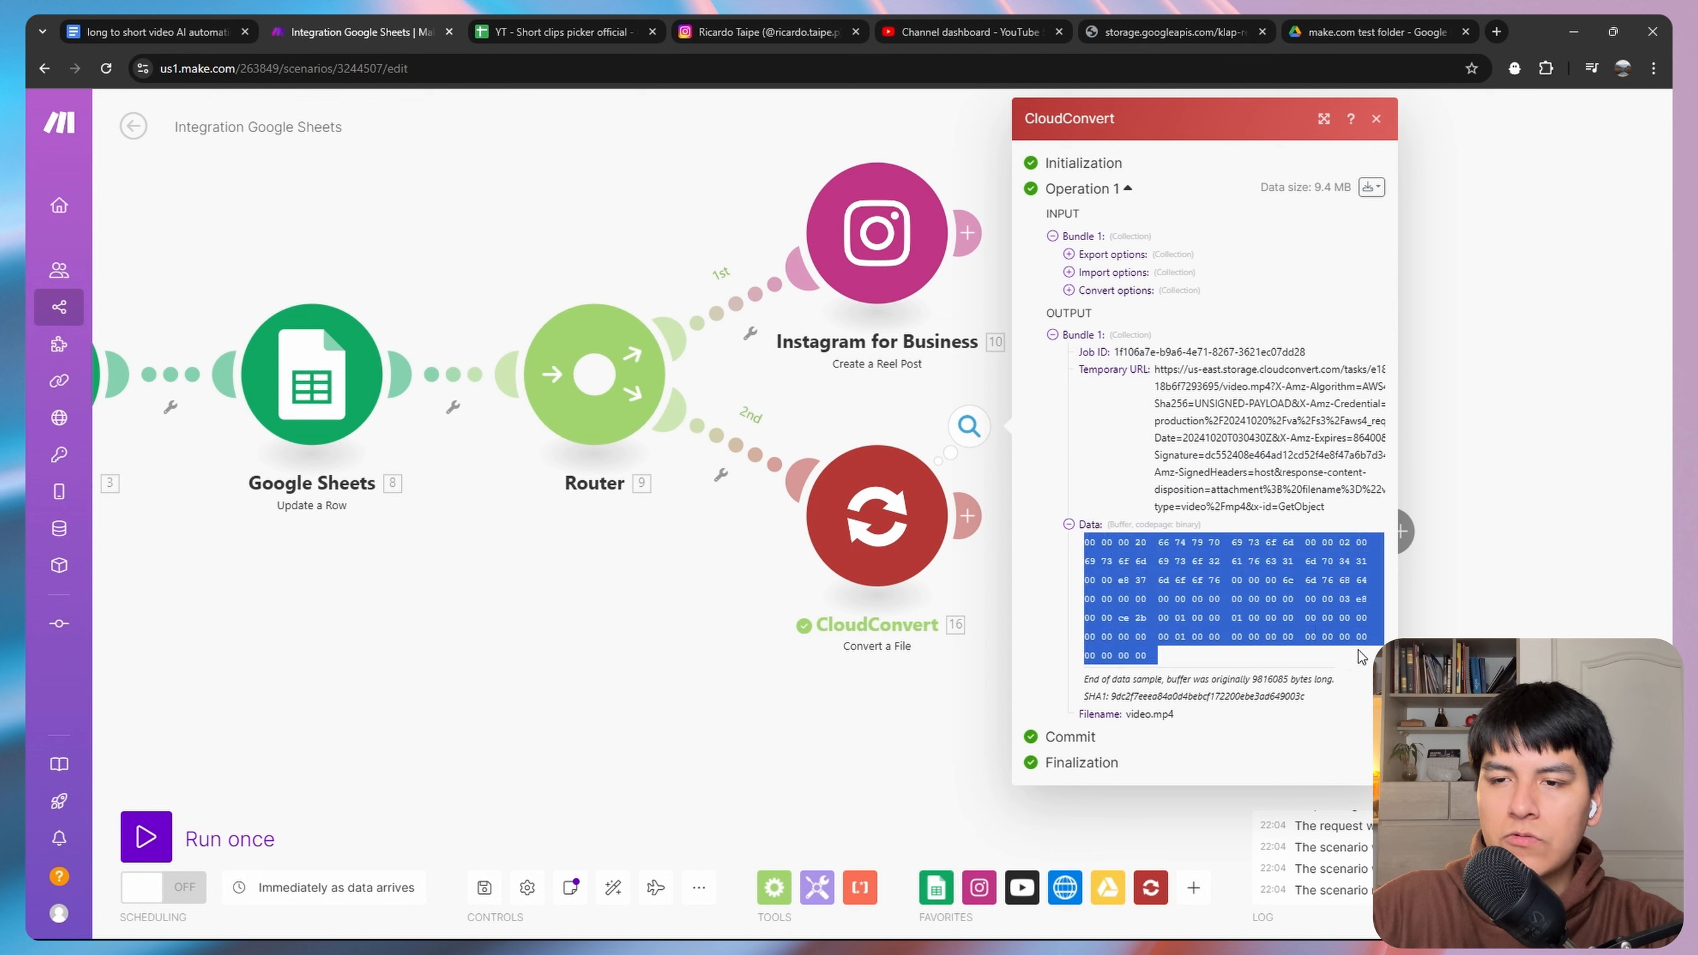
click(1160, 574)
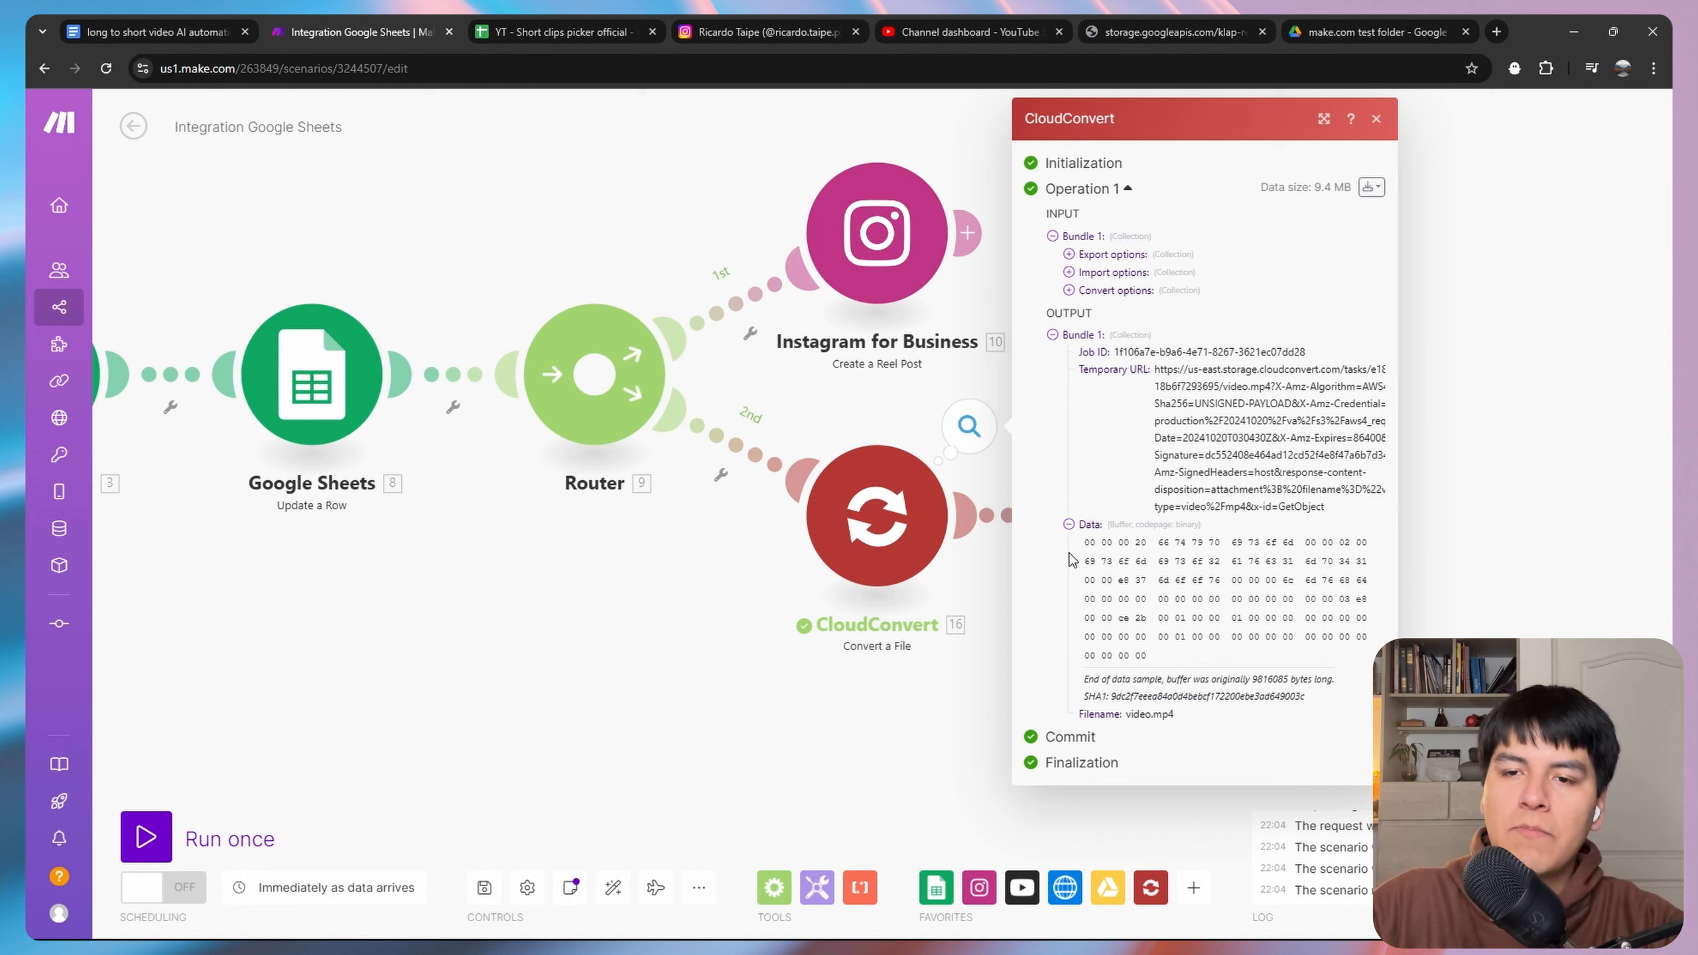
click(955, 723)
Check the settings of the YouTube module linked after CloudConvert, close them and delete that module.
click(1240, 535)
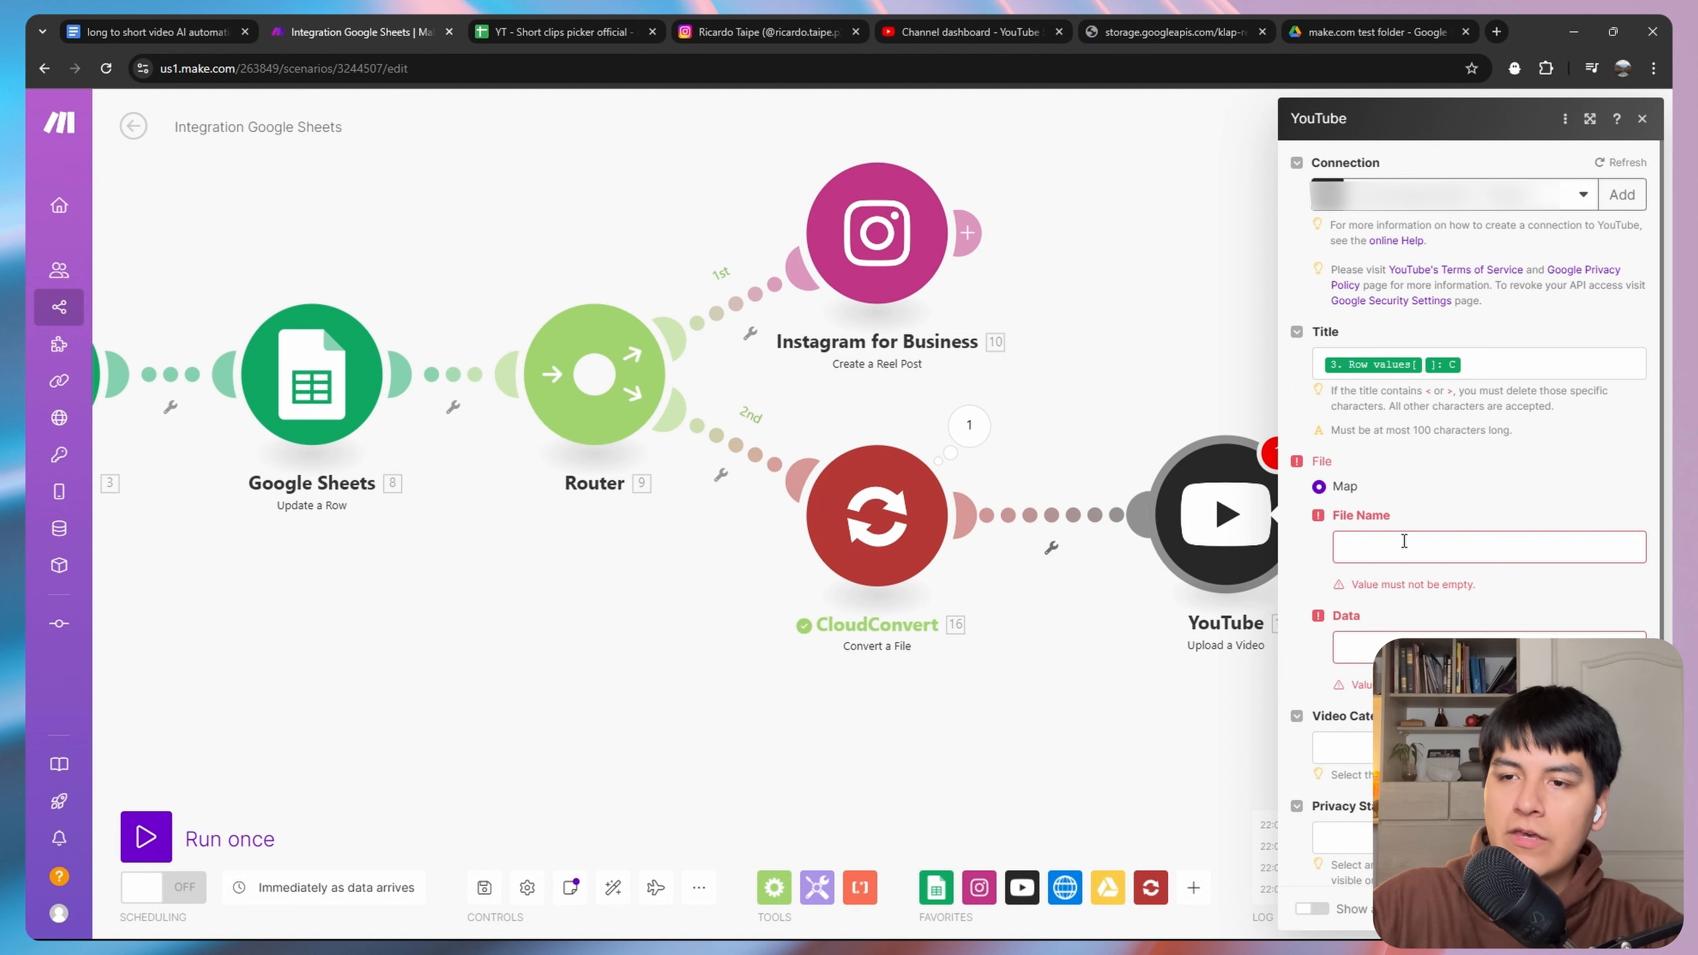
click(1158, 372)
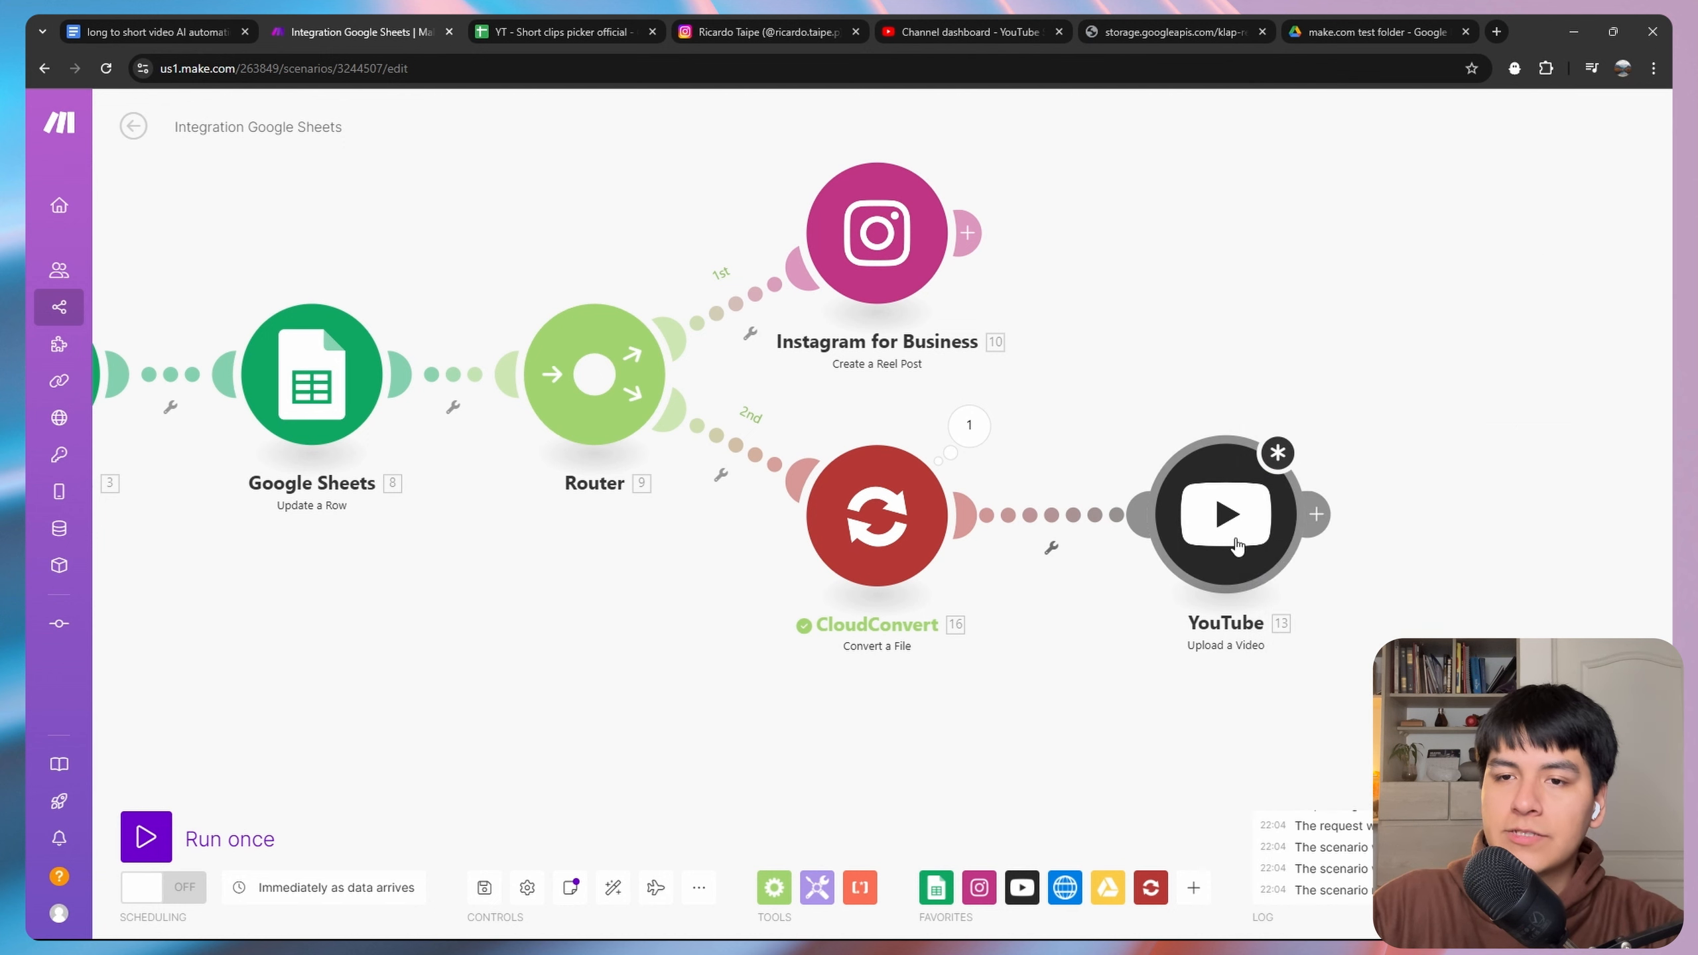
right_click(1237, 539)
click(1303, 746)
Add a YouTube Upload a Video module linked after the CloudConvert module.
click(967, 515)
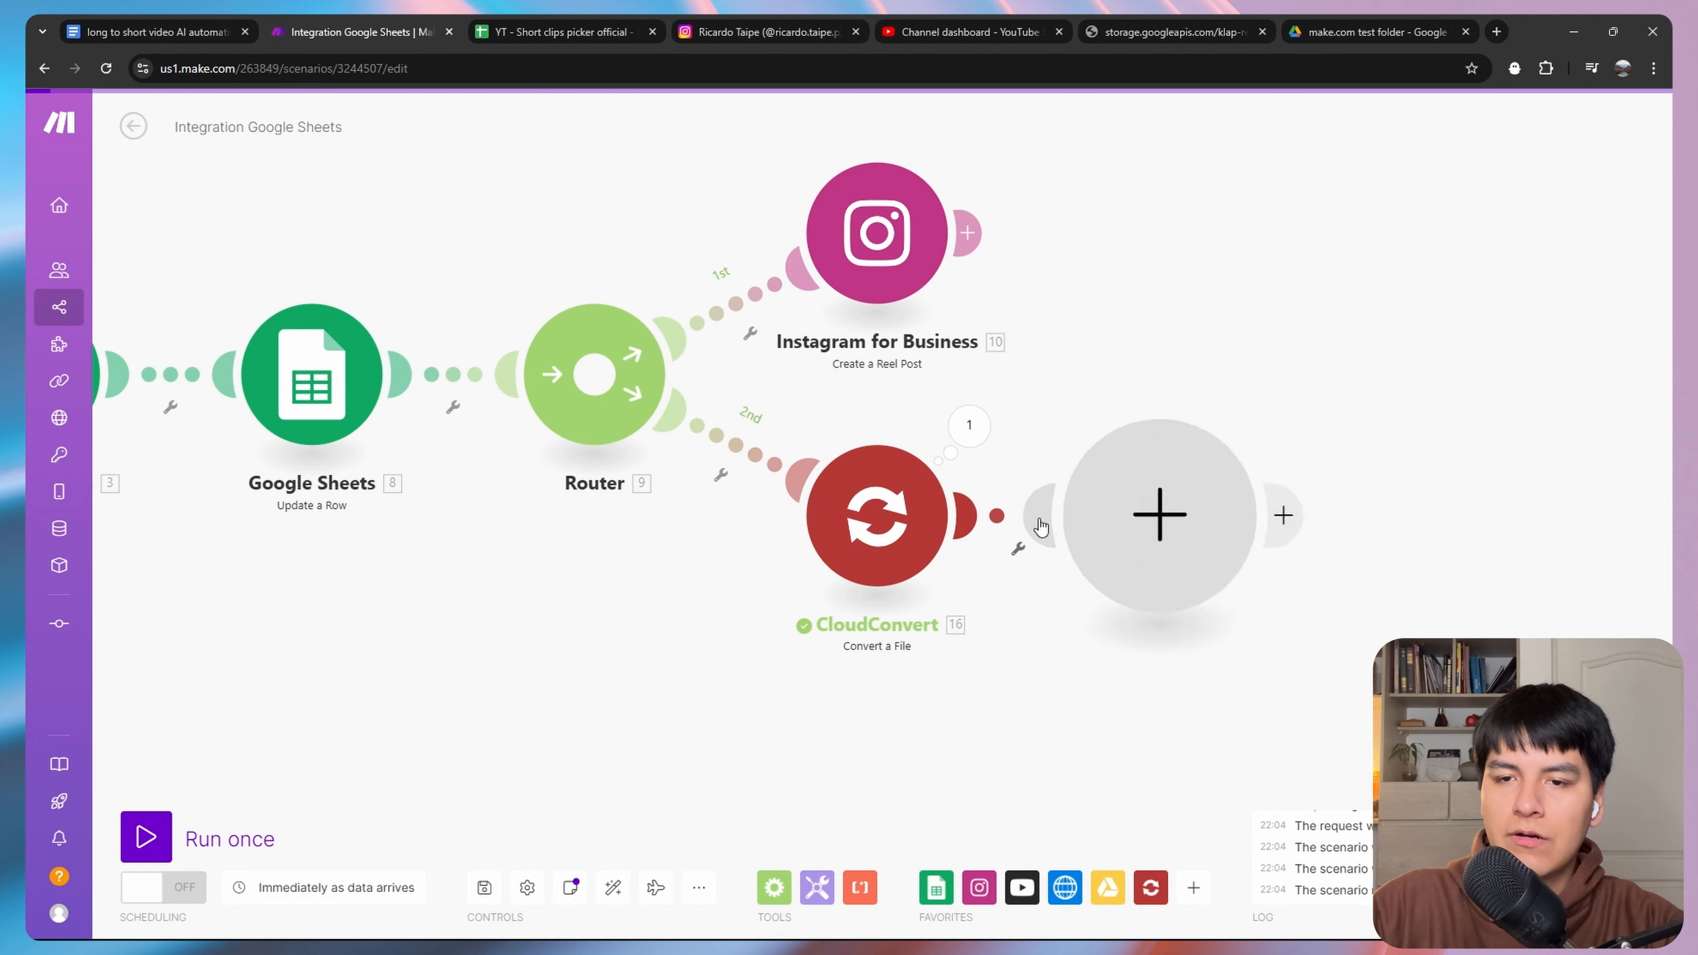
text(youtb)
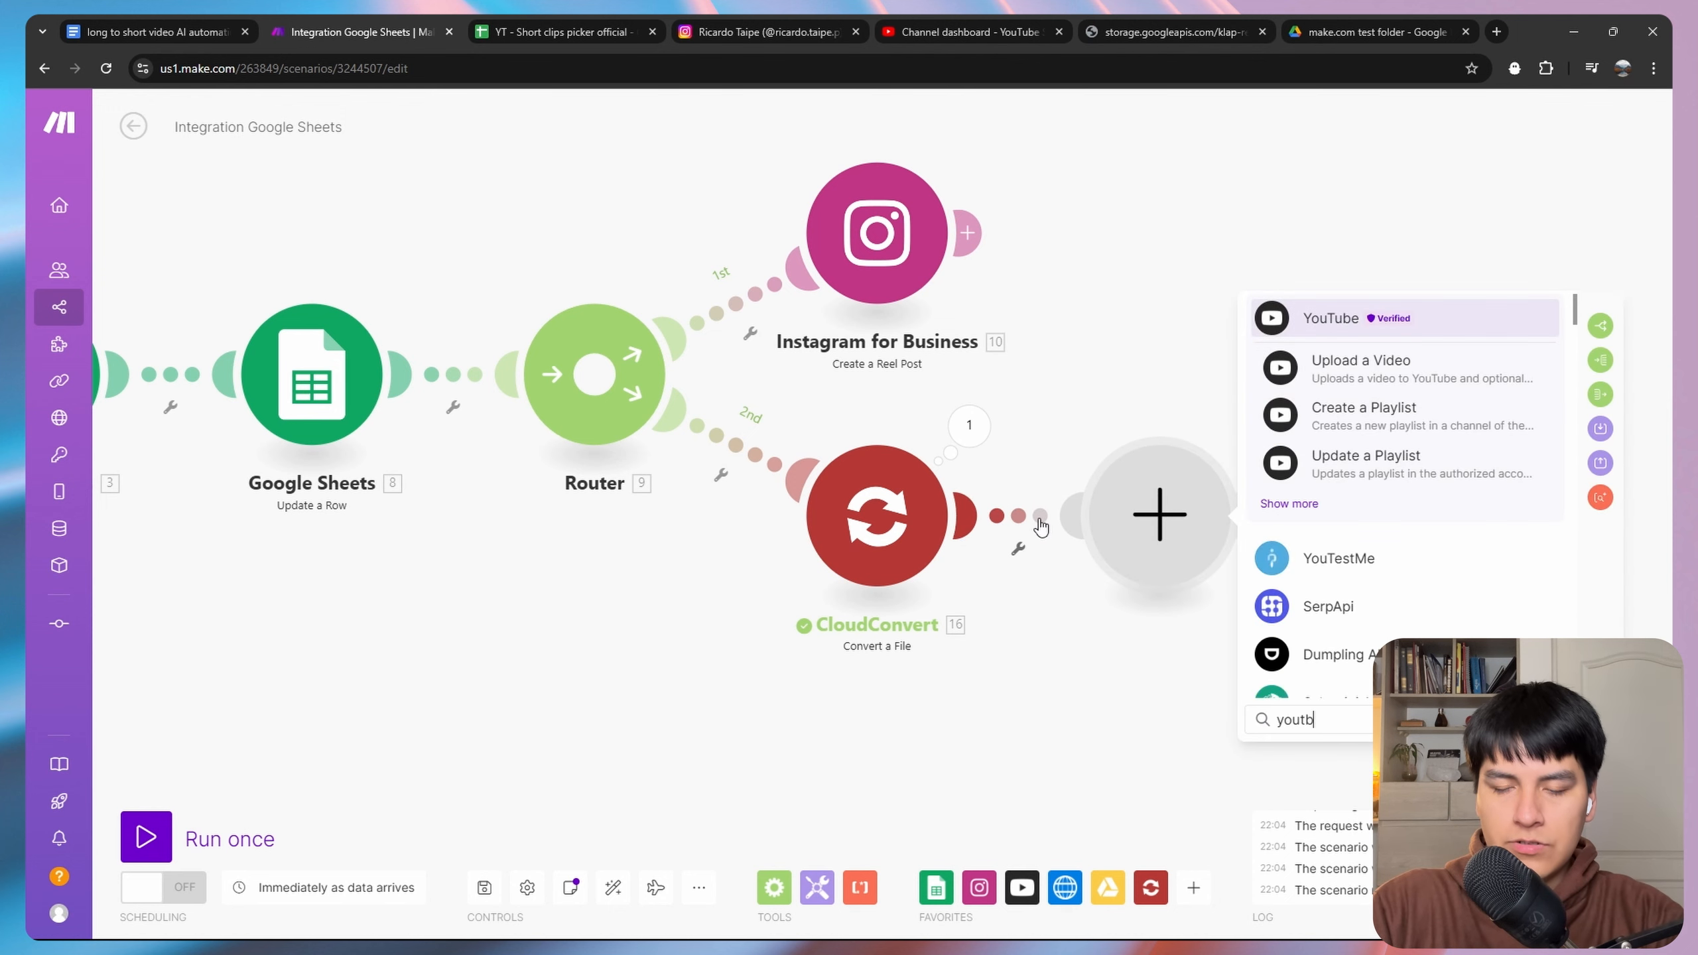
click(1332, 352)
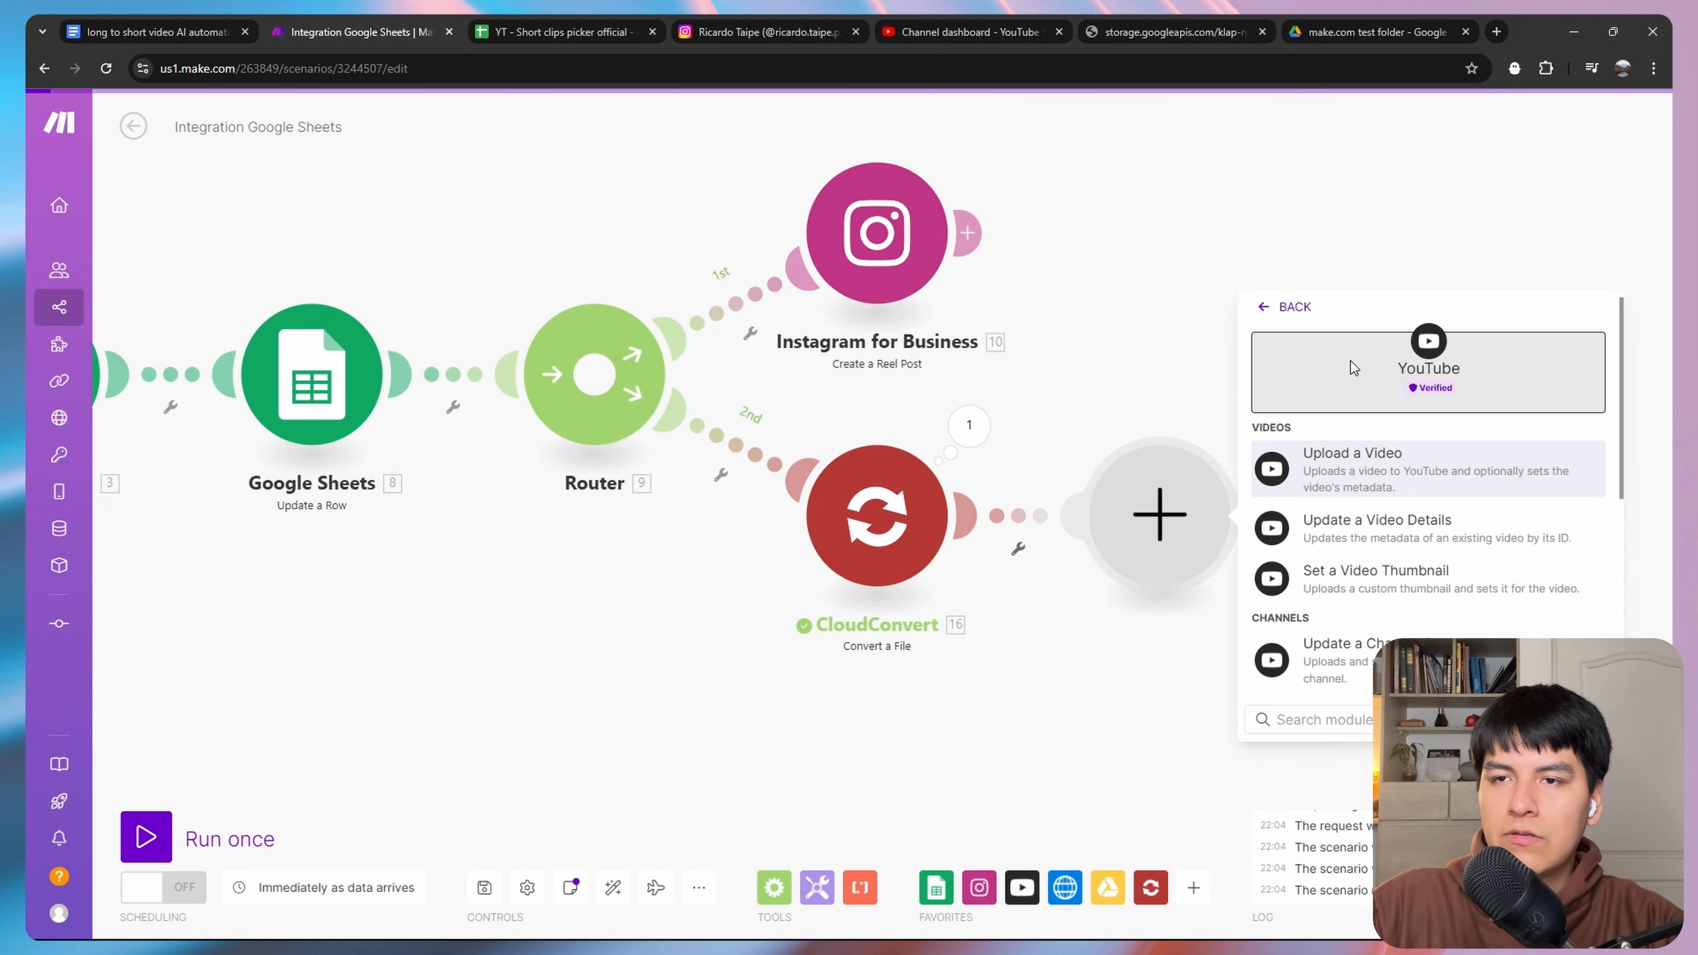
click(1360, 465)
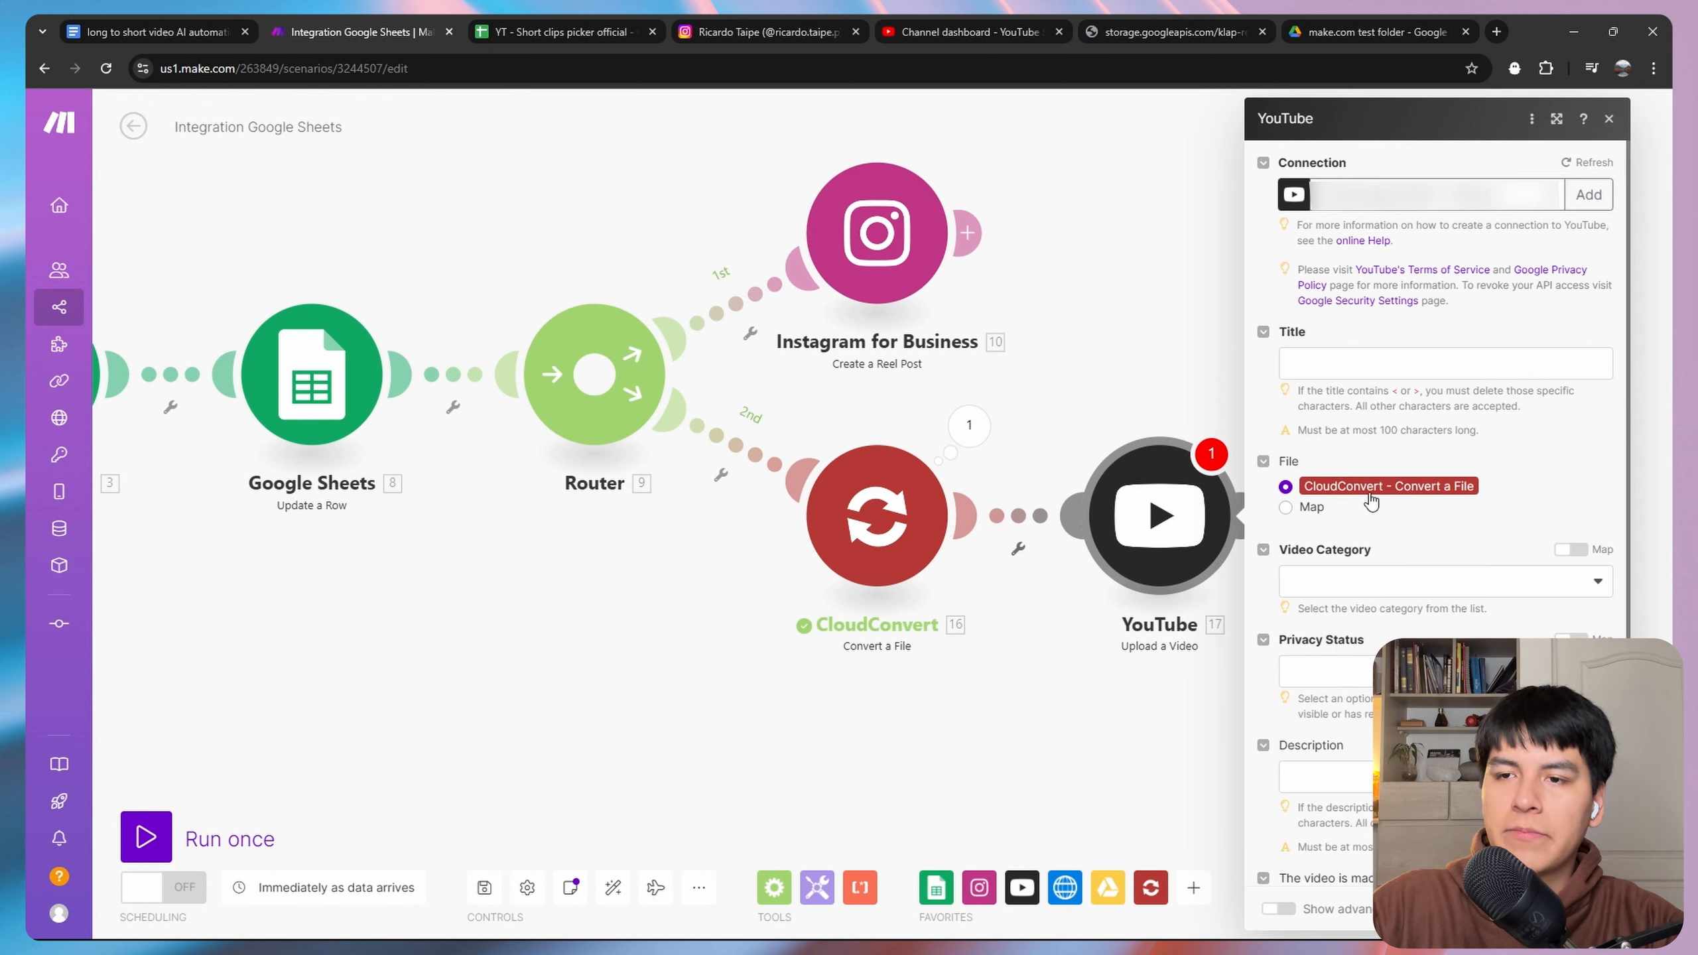
Map the YouTube video's Title to row value C of the Google Sheets Watch Changes module.
click(1382, 368)
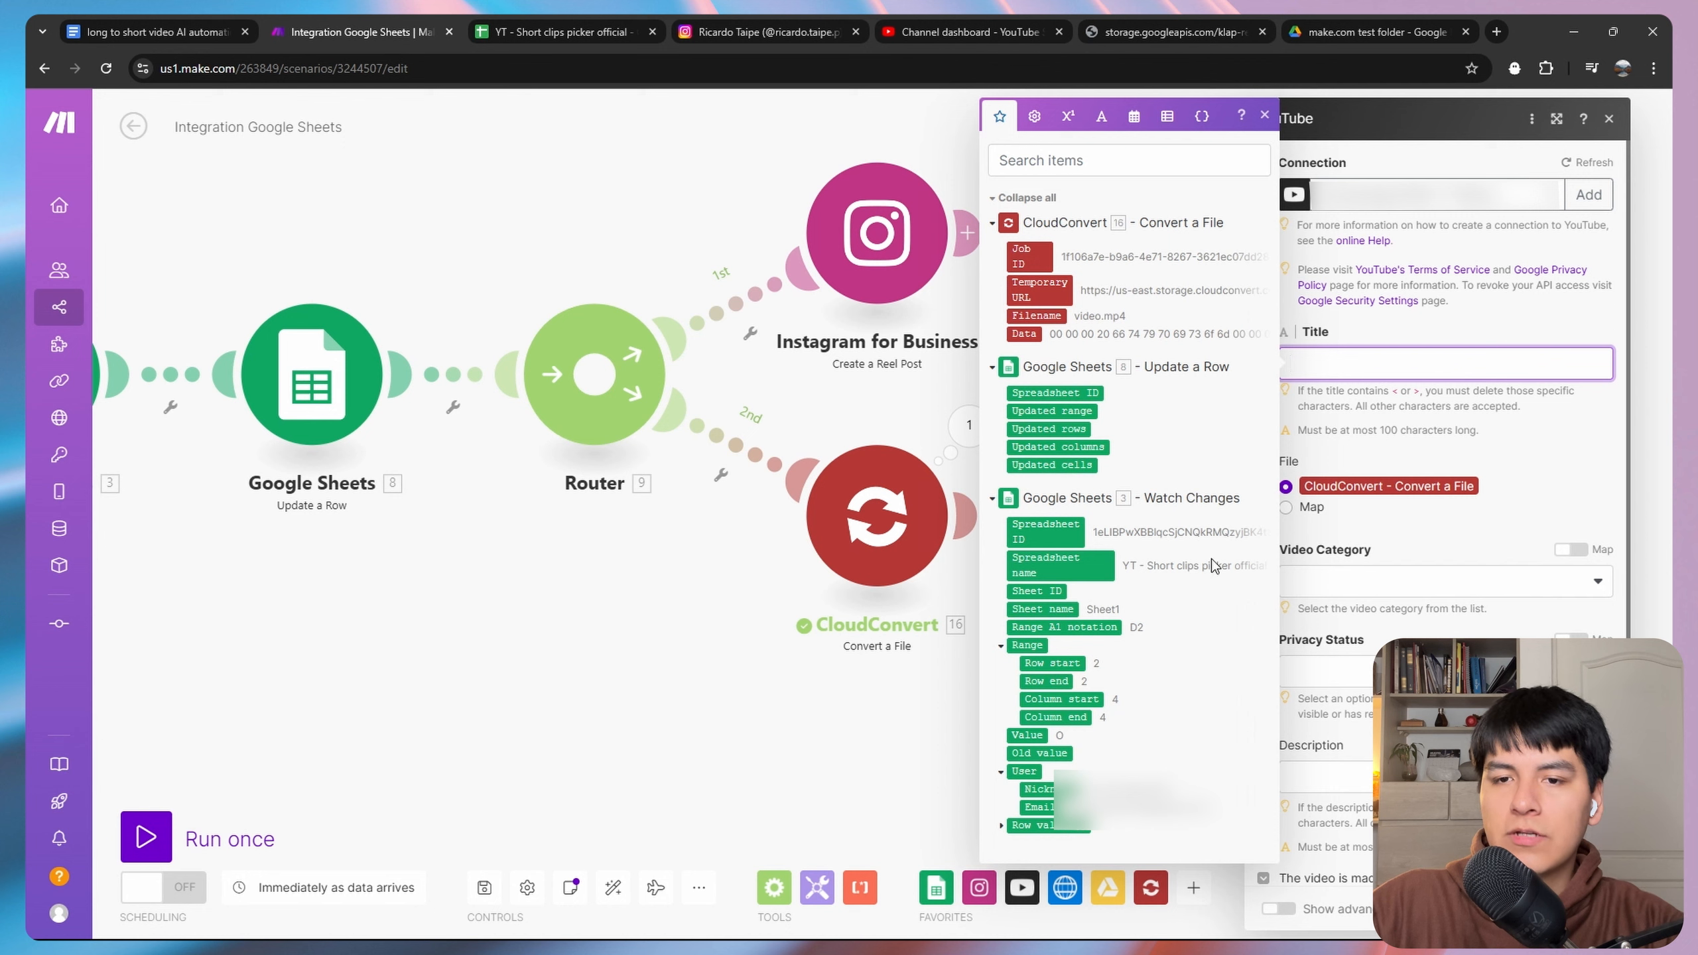
click(1001, 826)
scroll(1124, 671, down, 5)
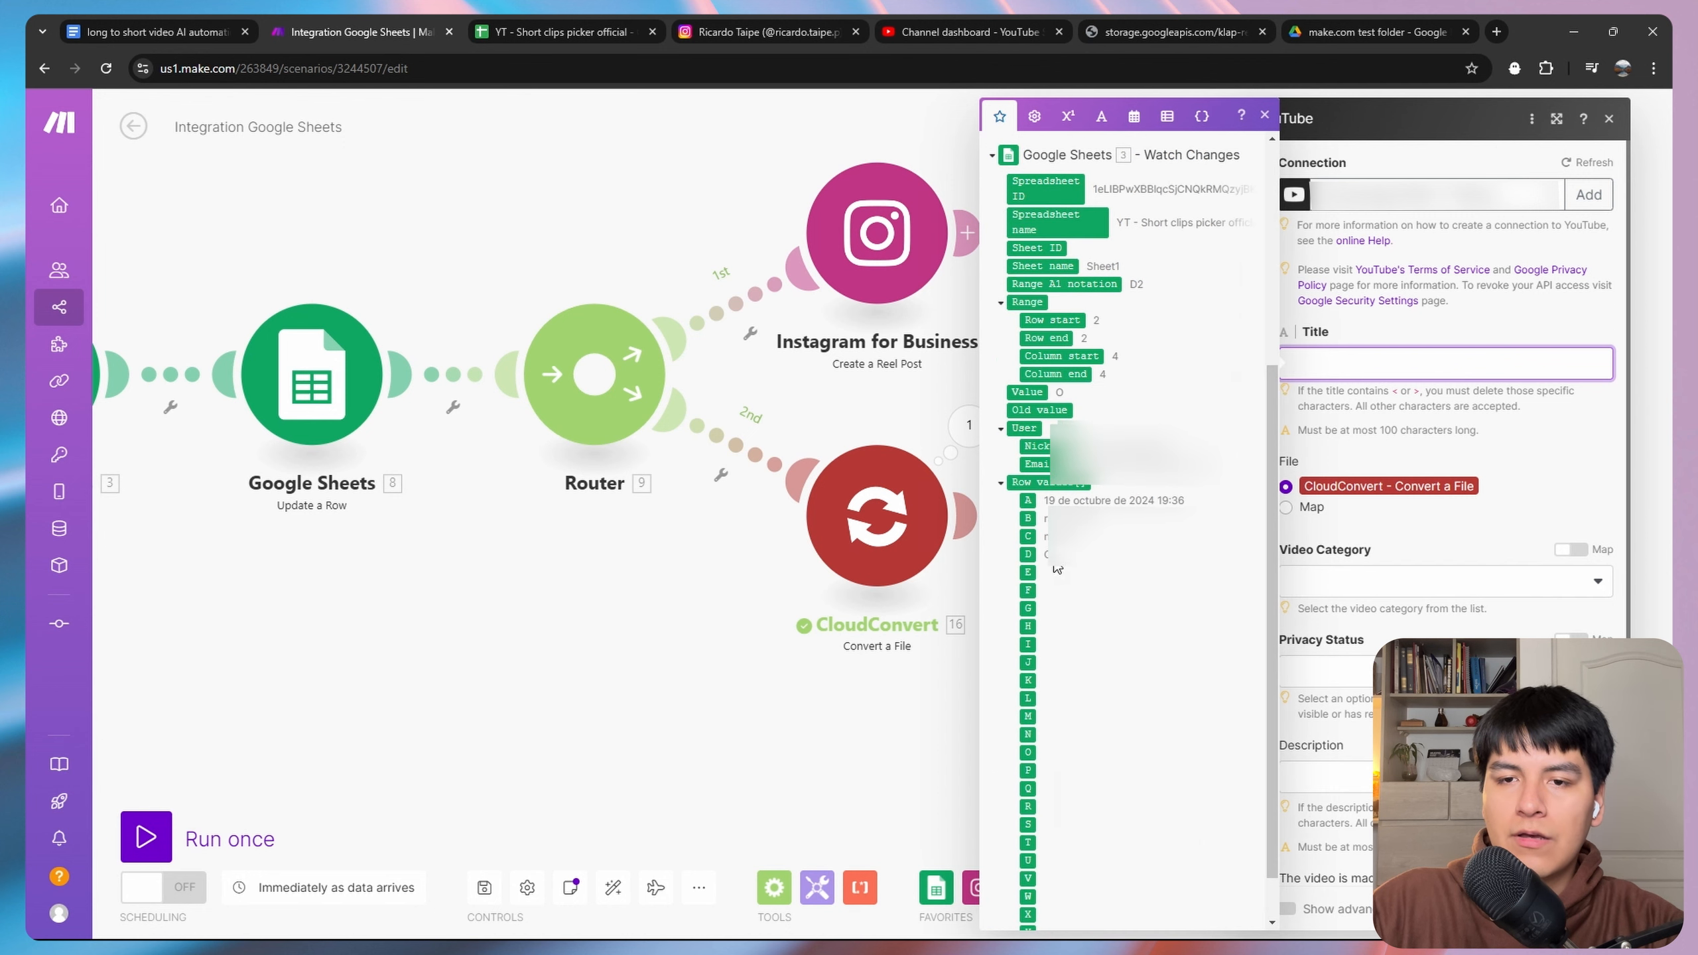
click(1027, 536)
click(1504, 542)
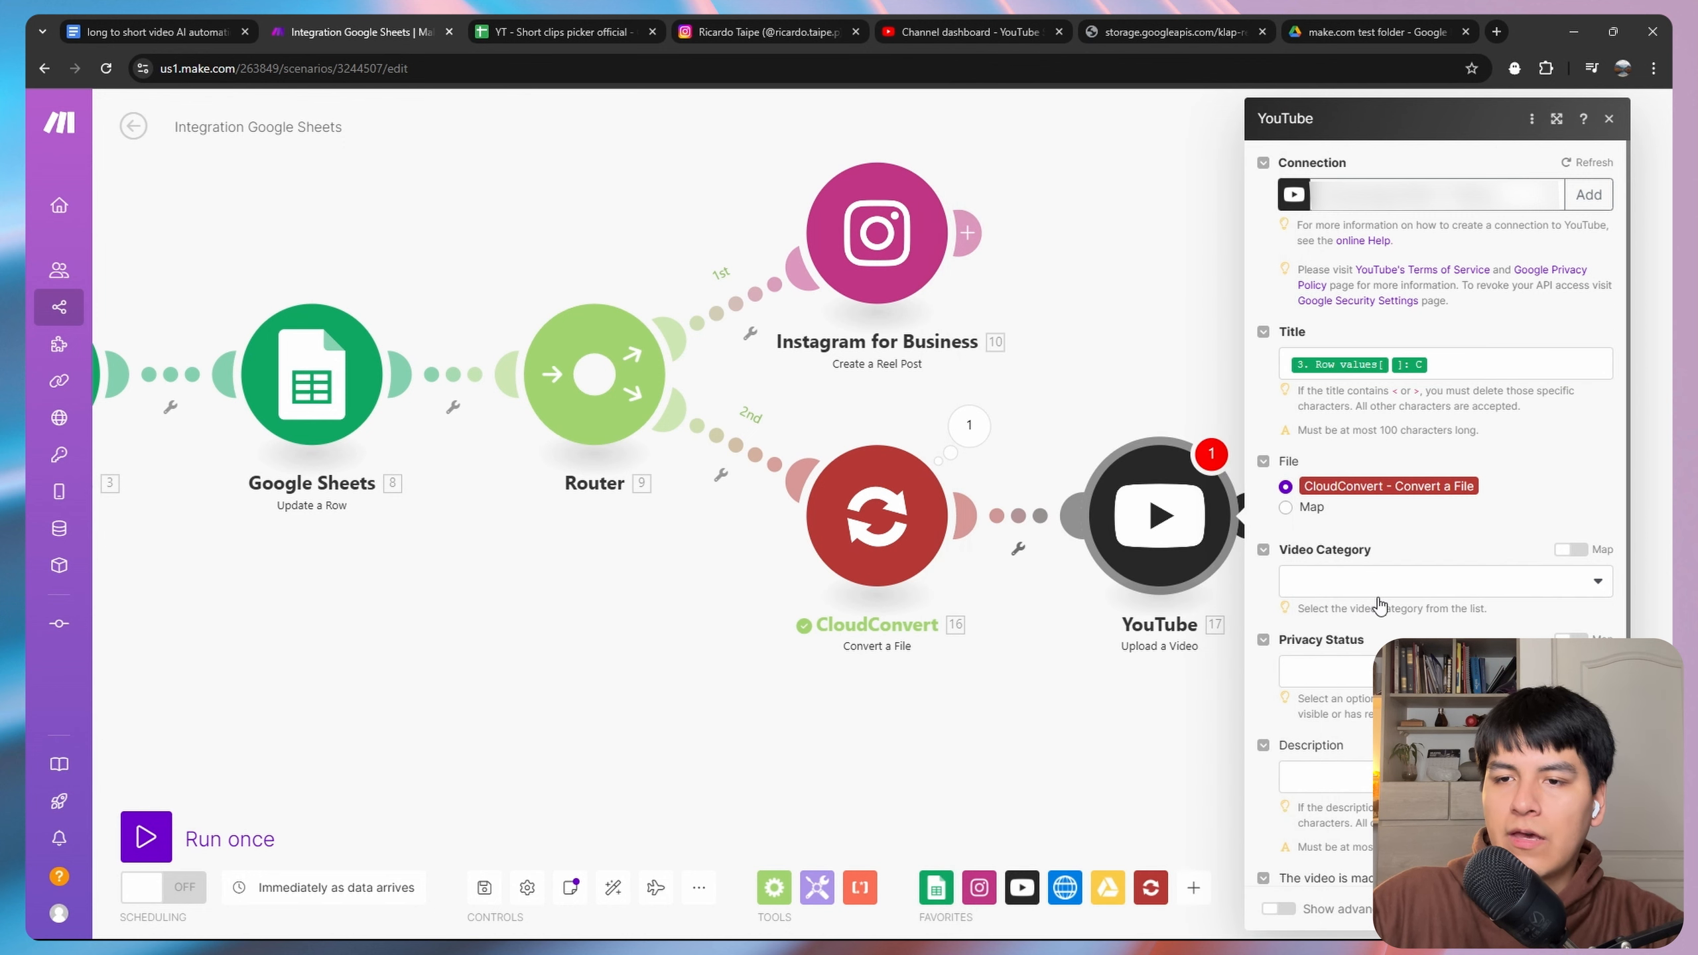
Set the YouTube upload's video category to Gaming and its privacy status to Public, and save the module settings.
click(1345, 580)
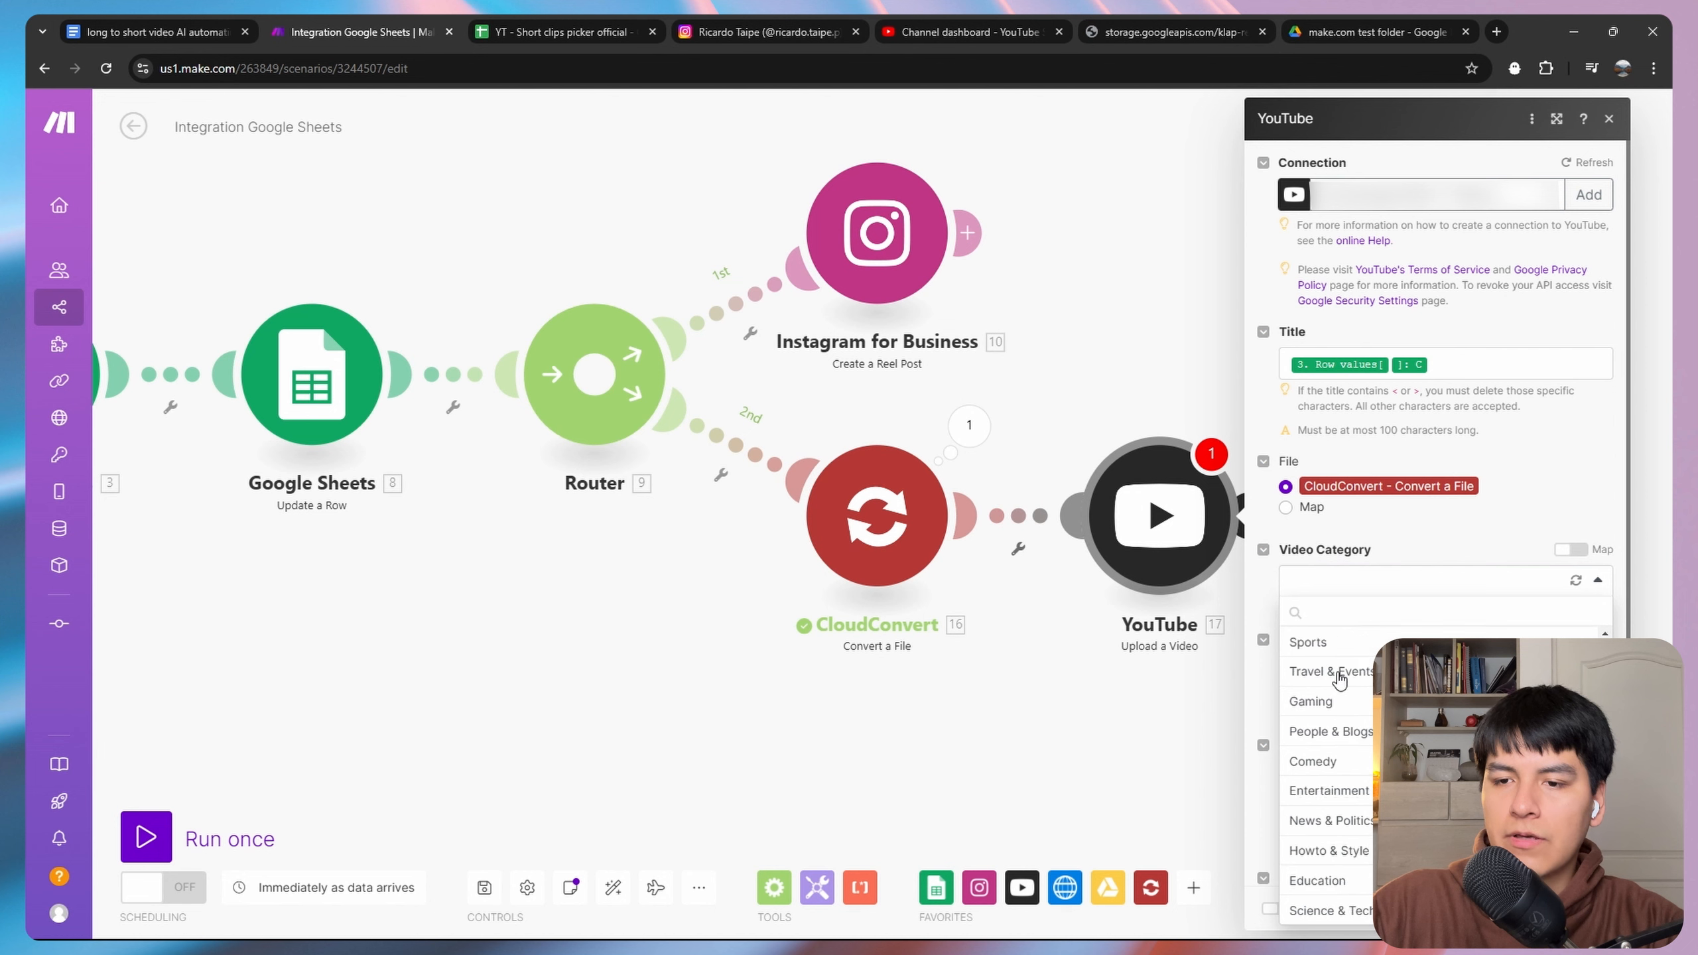
click(1343, 701)
scroll(1464, 581, down, 1)
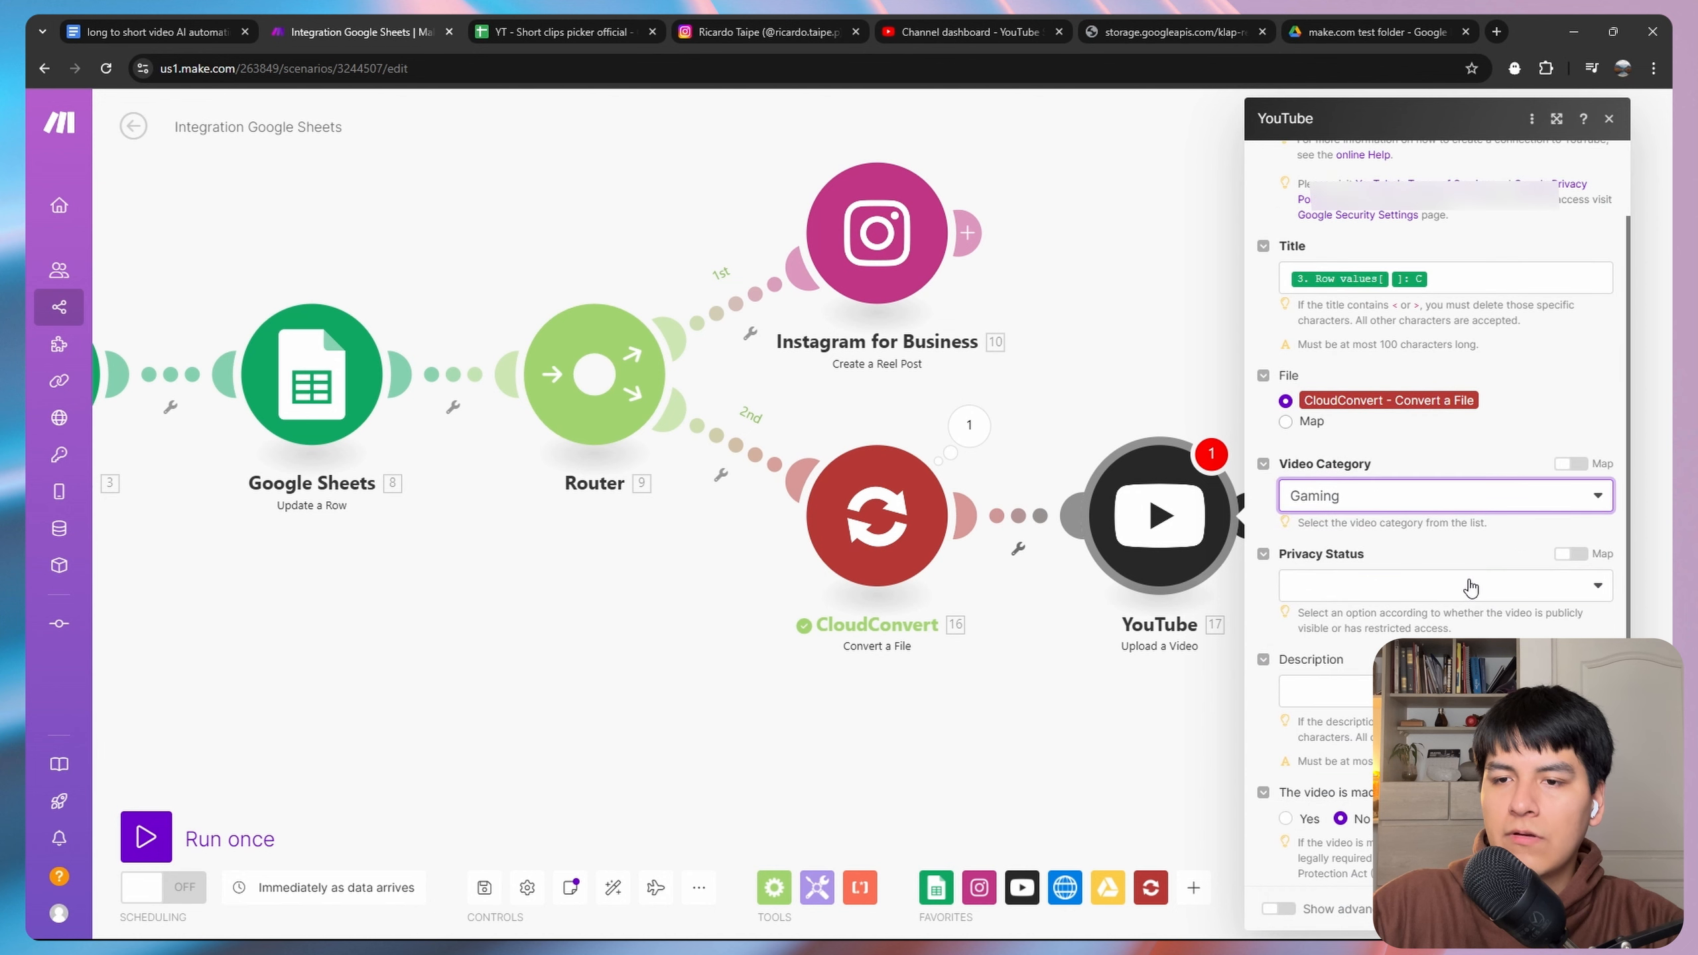
click(1375, 593)
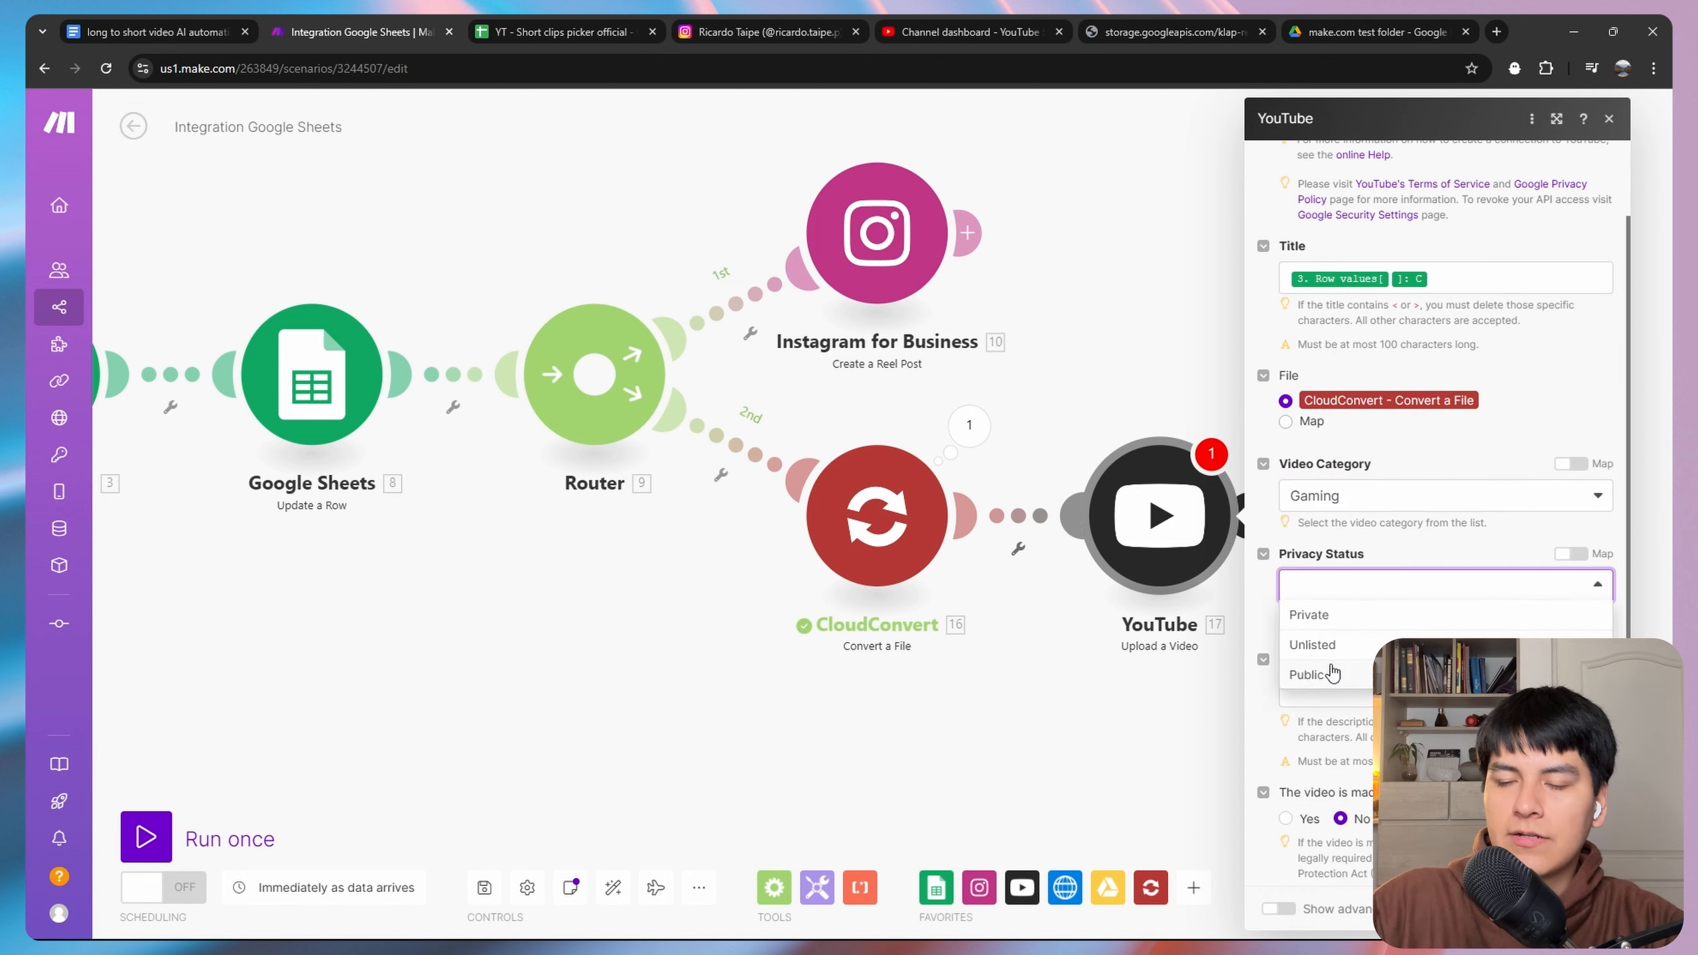
click(1332, 672)
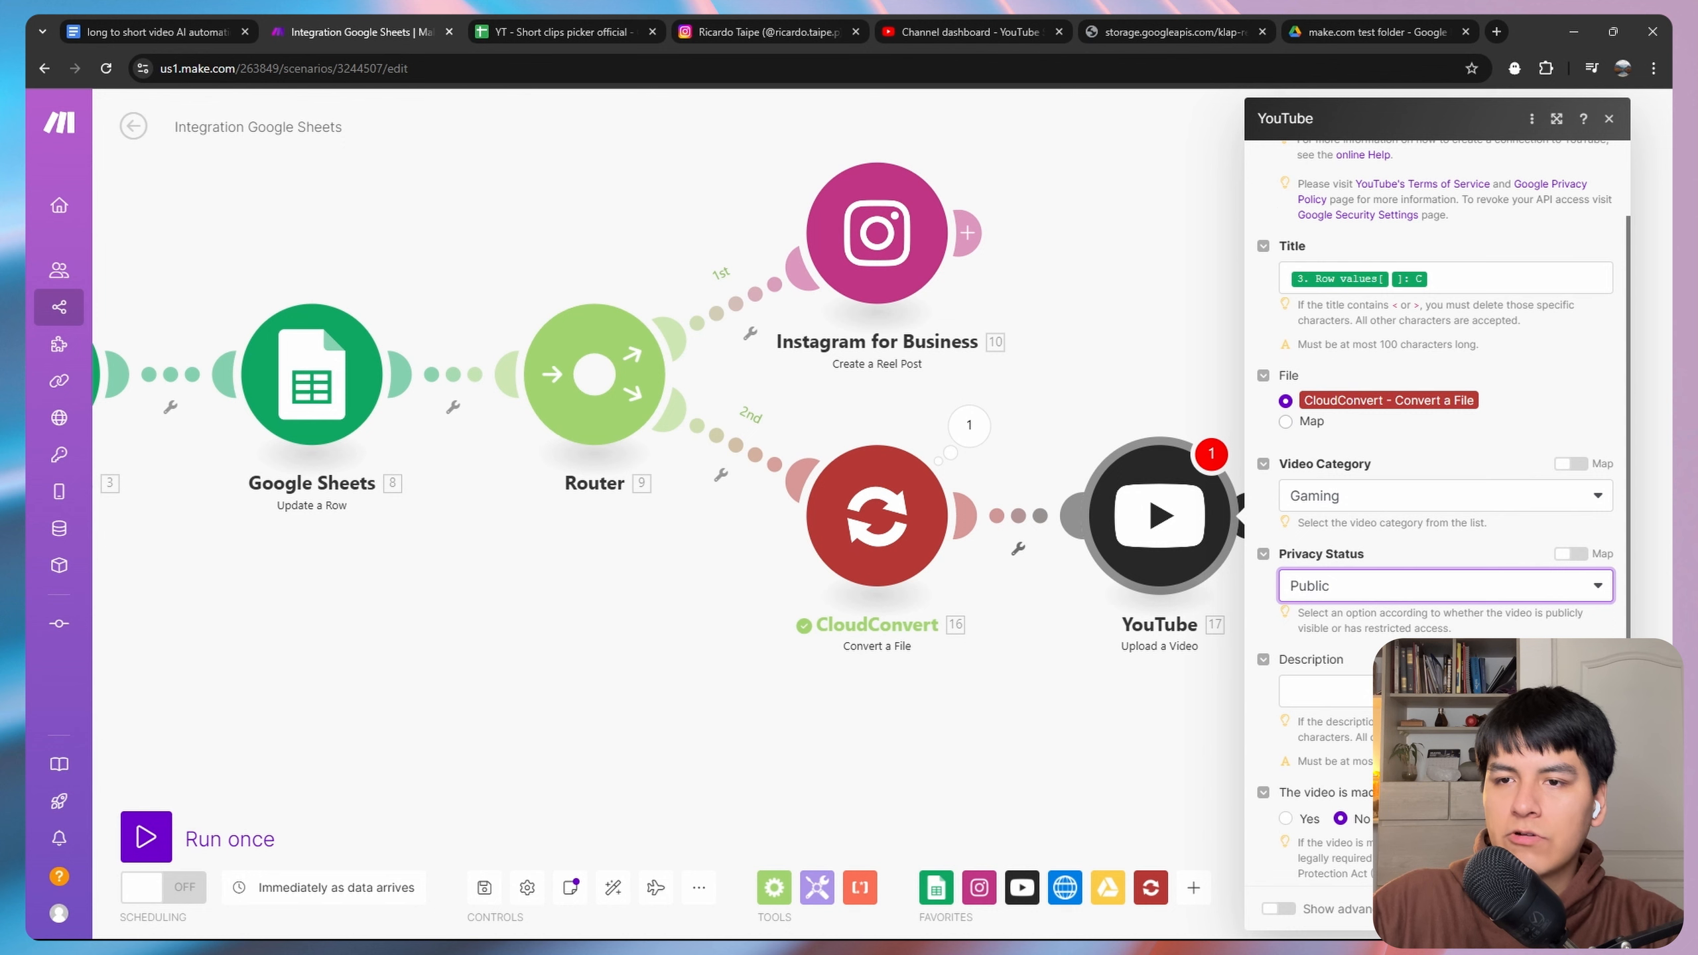
scroll(1437, 535, down, 1)
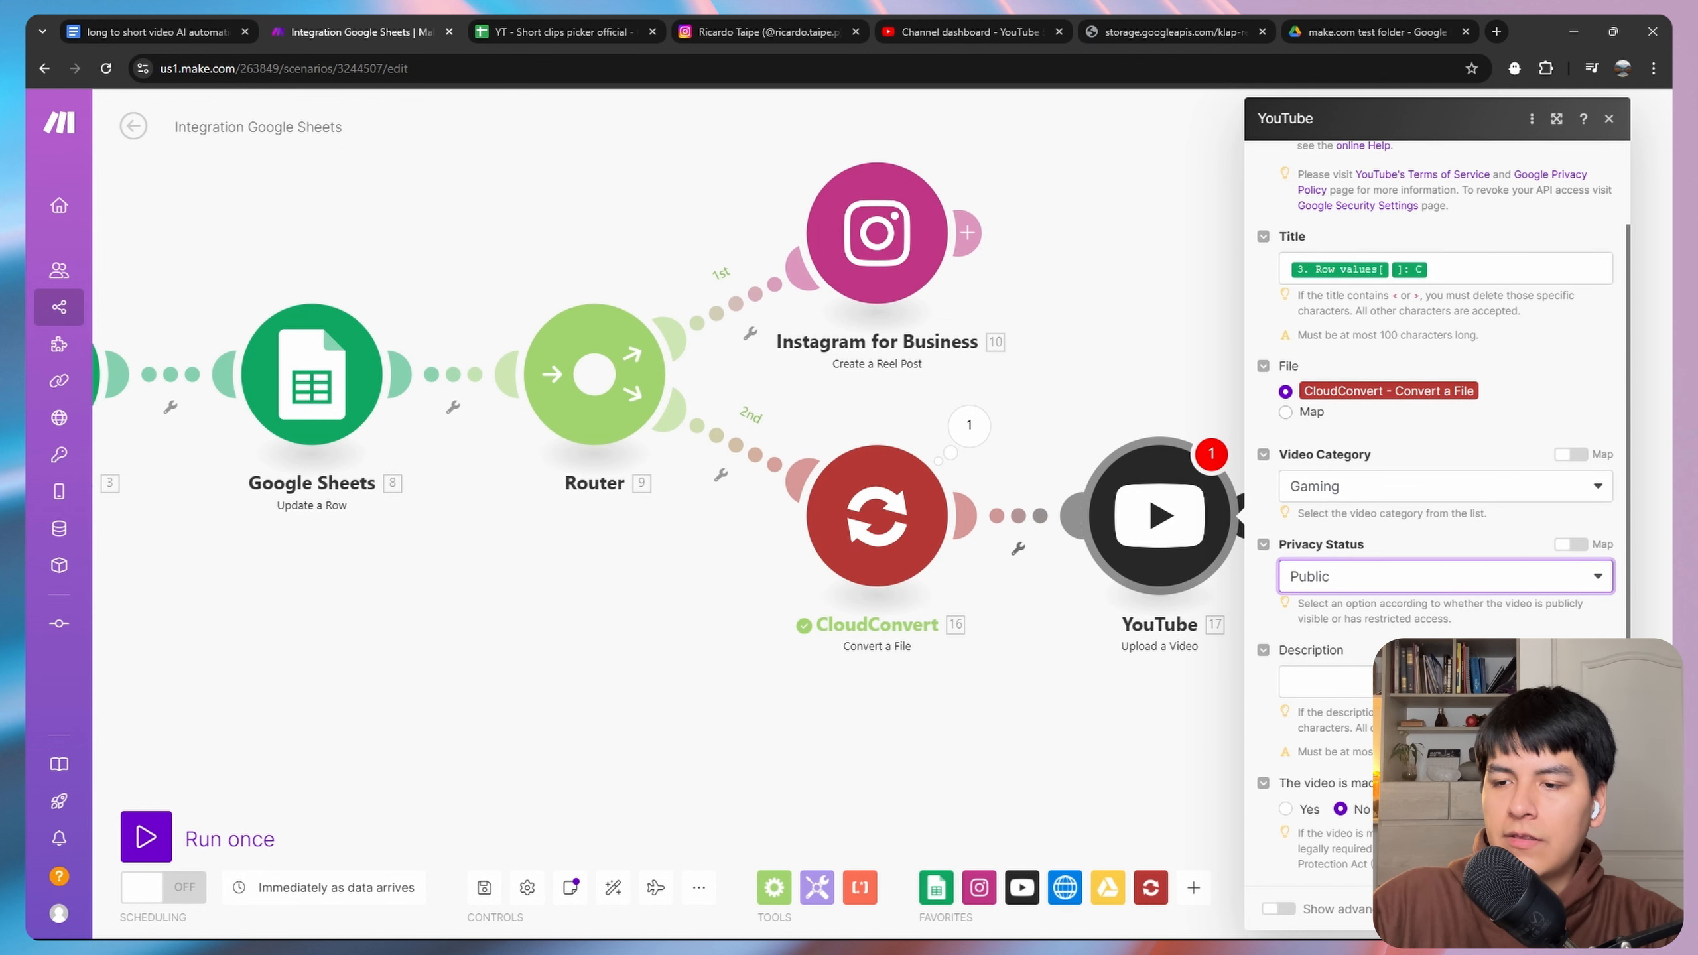
click(1595, 908)
scroll(1257, 418, down, 2)
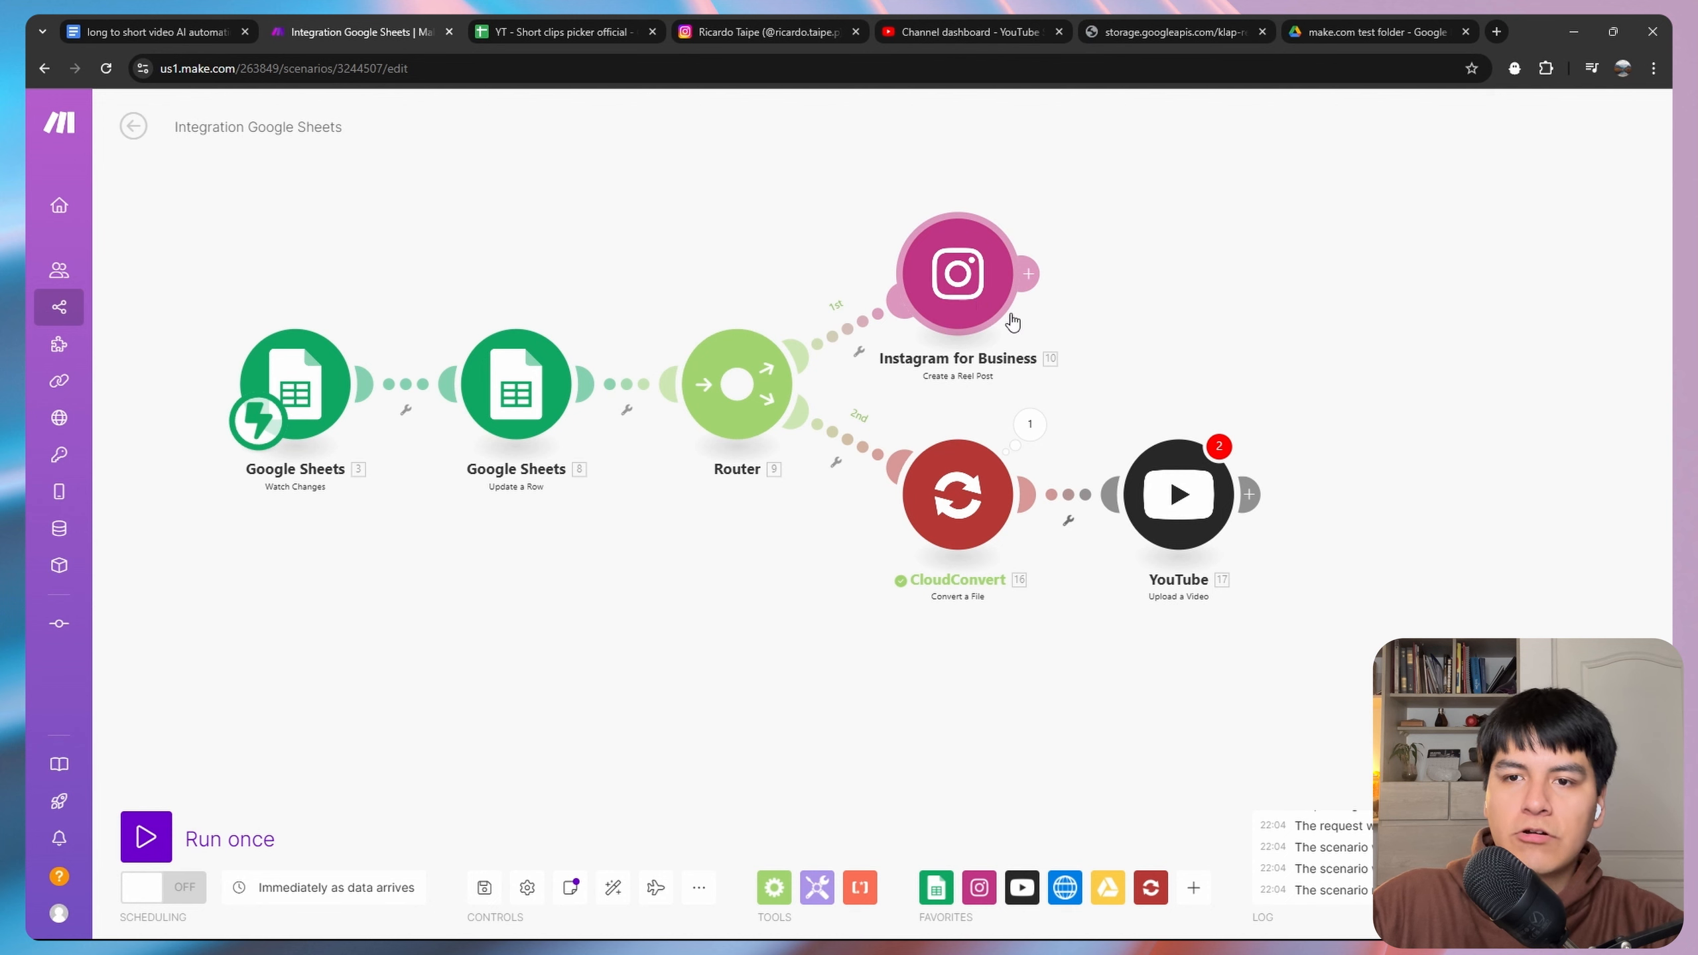
drag(1173, 335, 1266, 420)
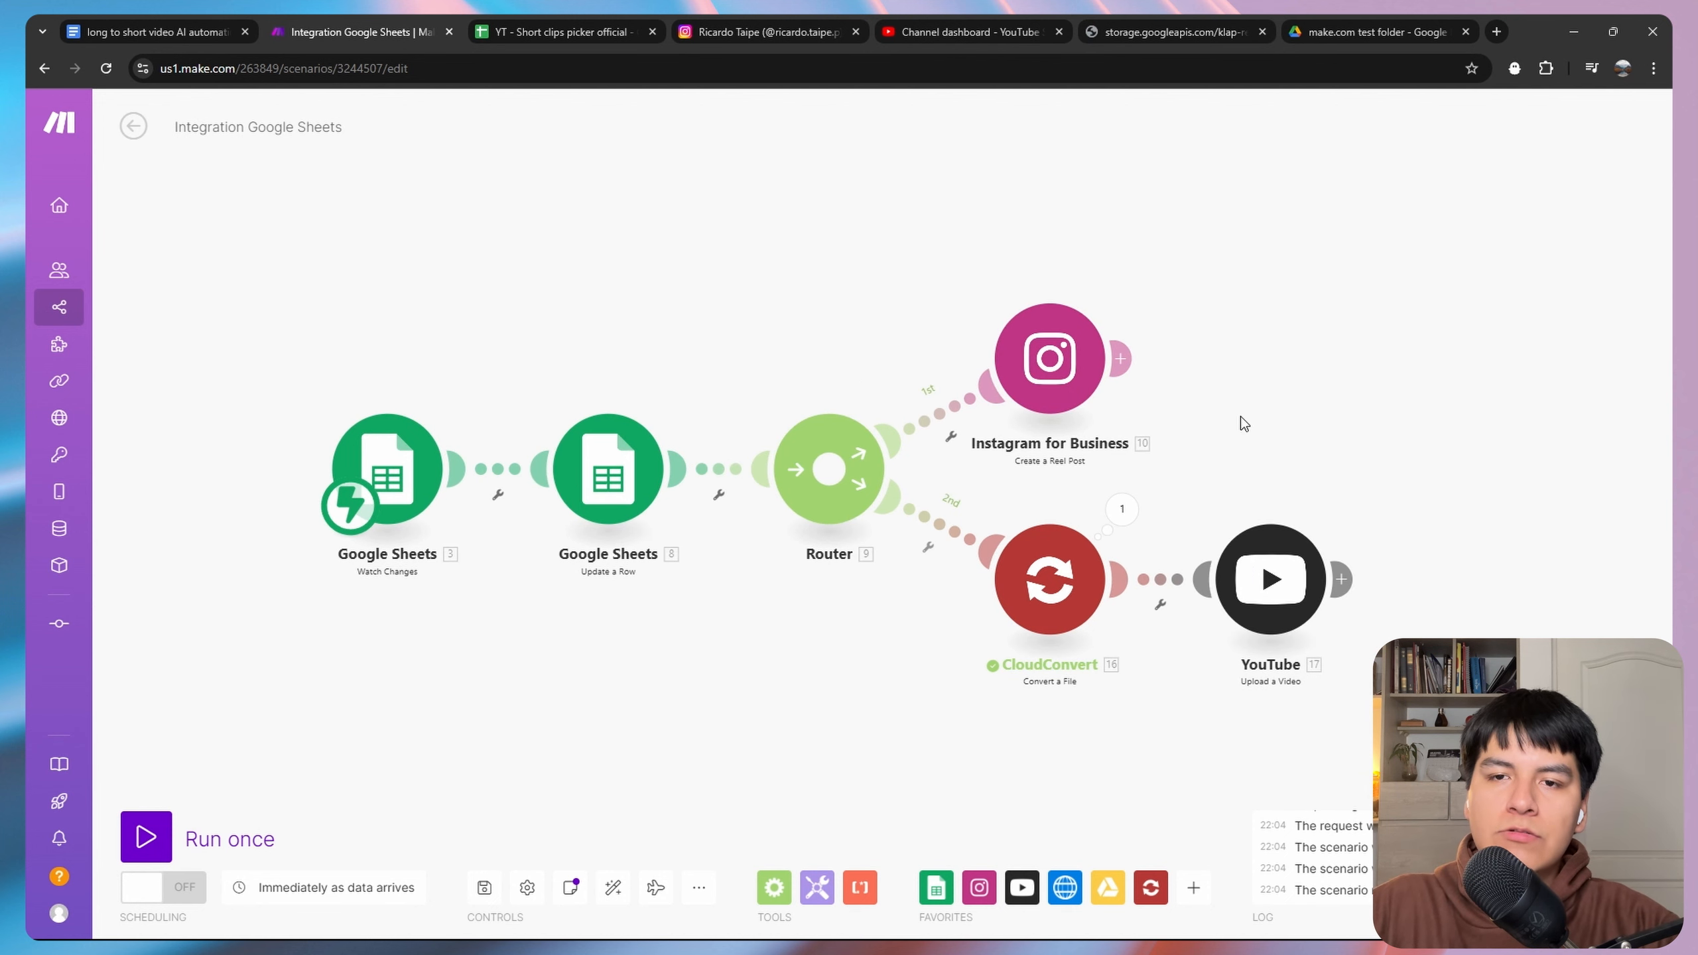
Check the "Posted to IG reels?" and "Posted to YT shorts?" columns in the short clips spreadsheet and return to the scenario.
click(565, 31)
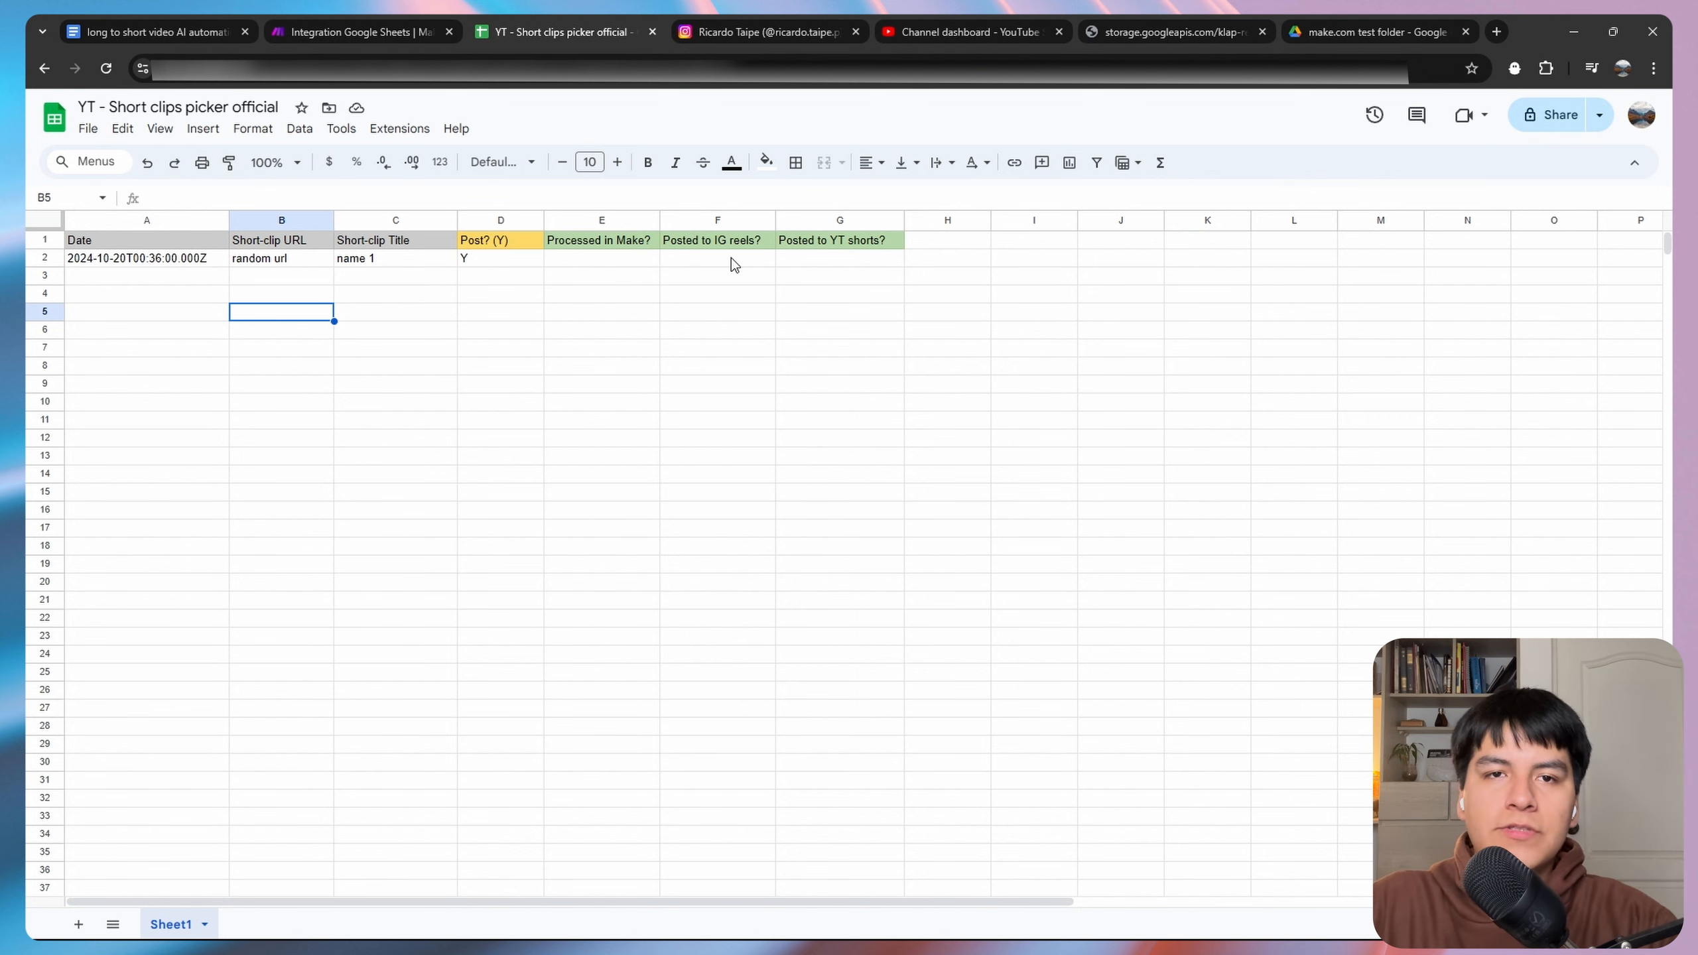
key(ctrl+shift+Tab)
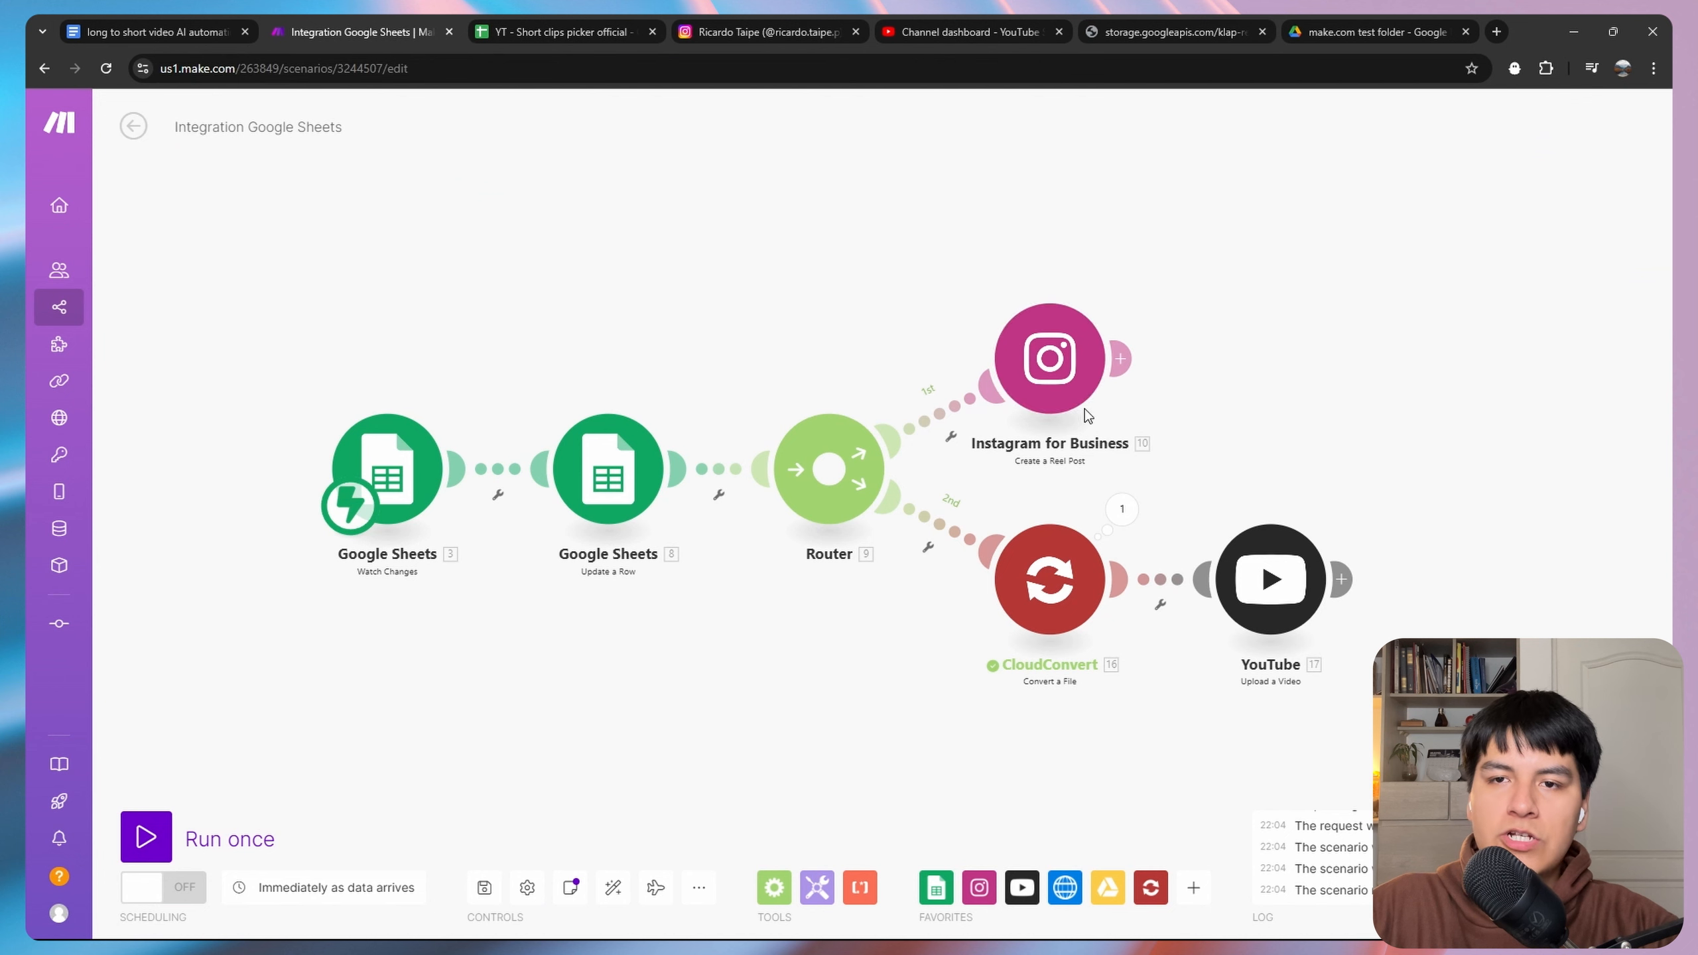
click(558, 27)
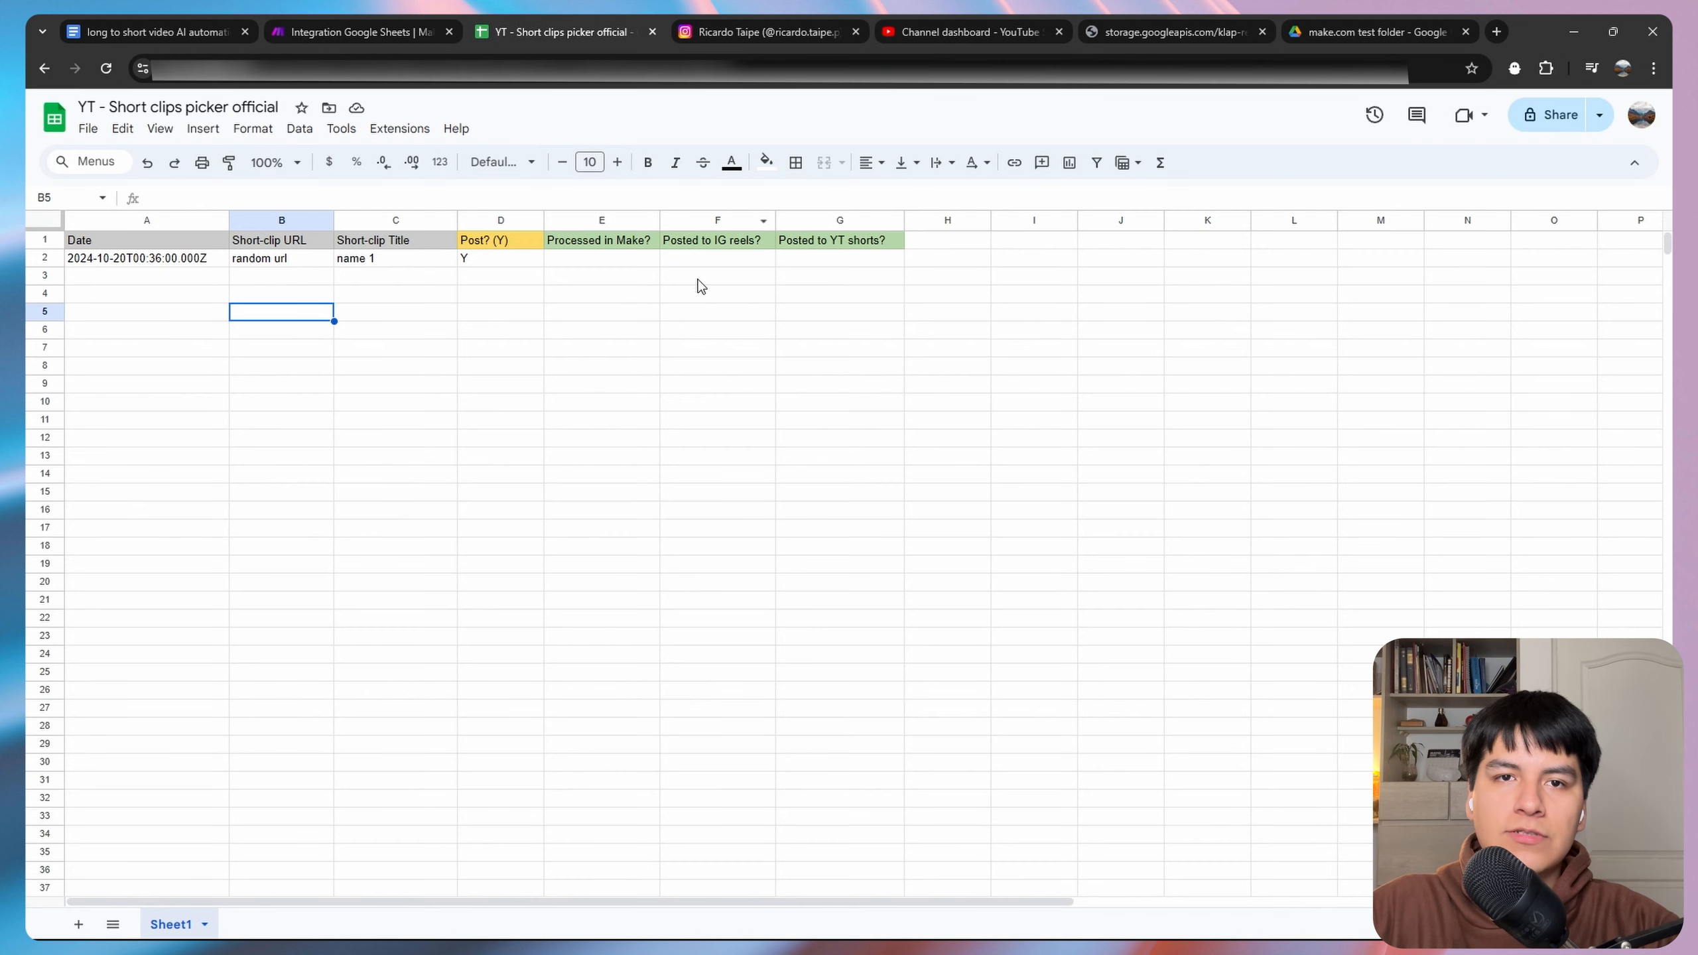
double_click(698, 258)
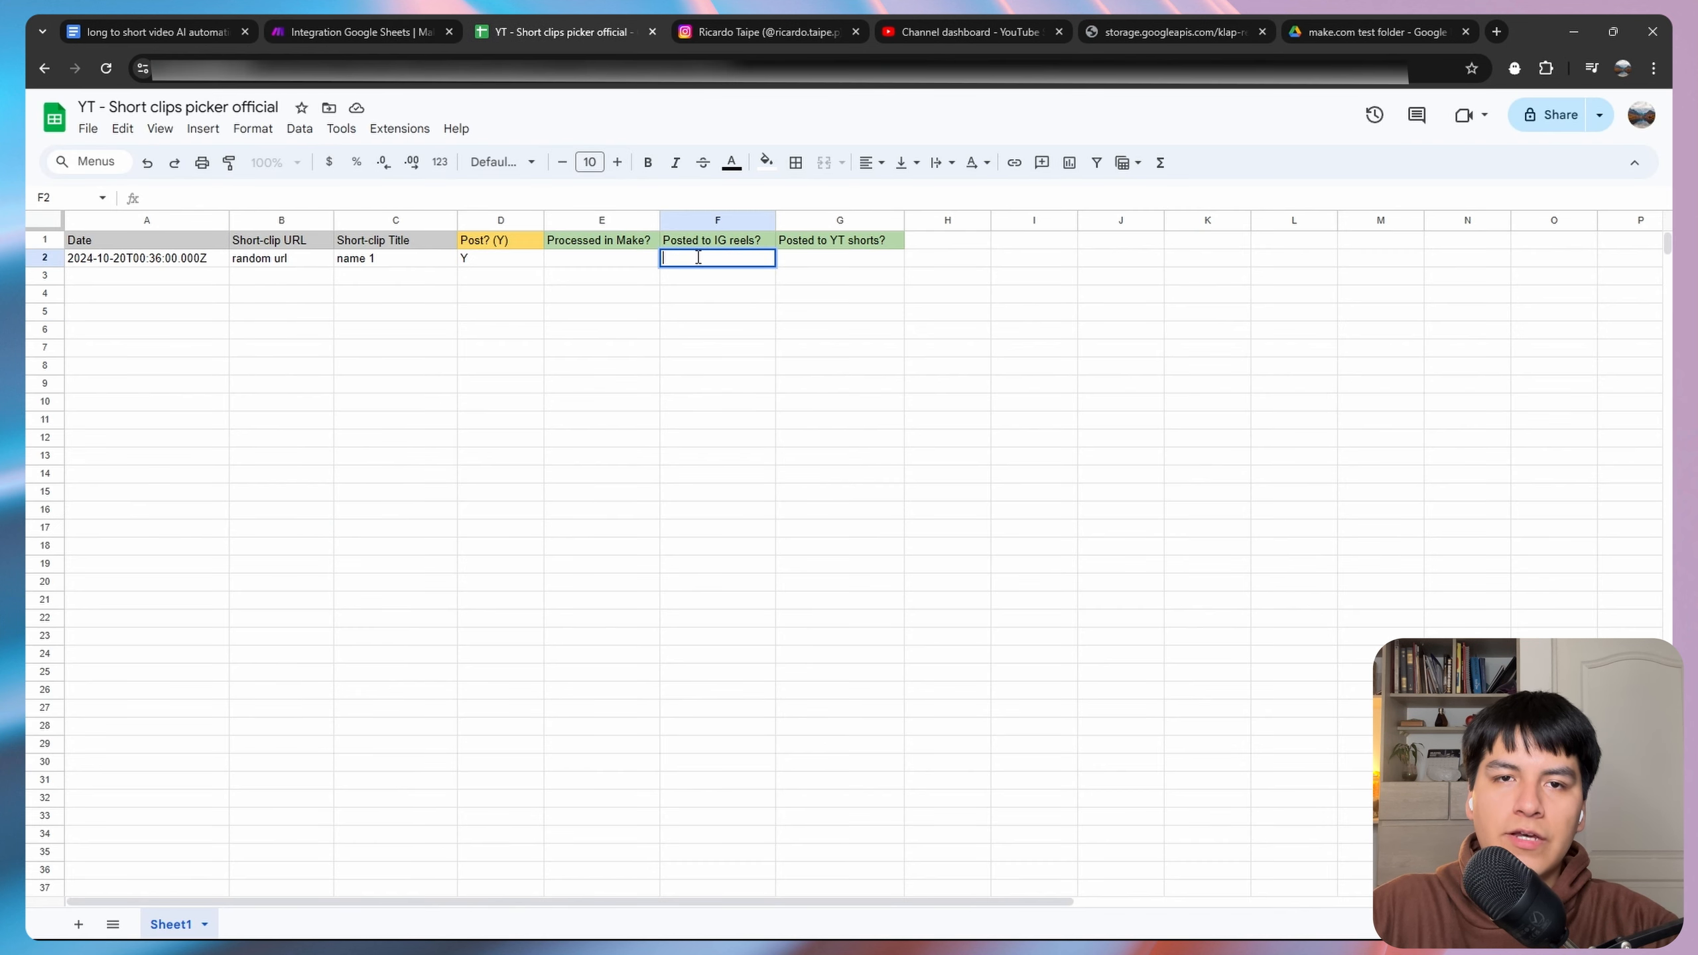
click(714, 282)
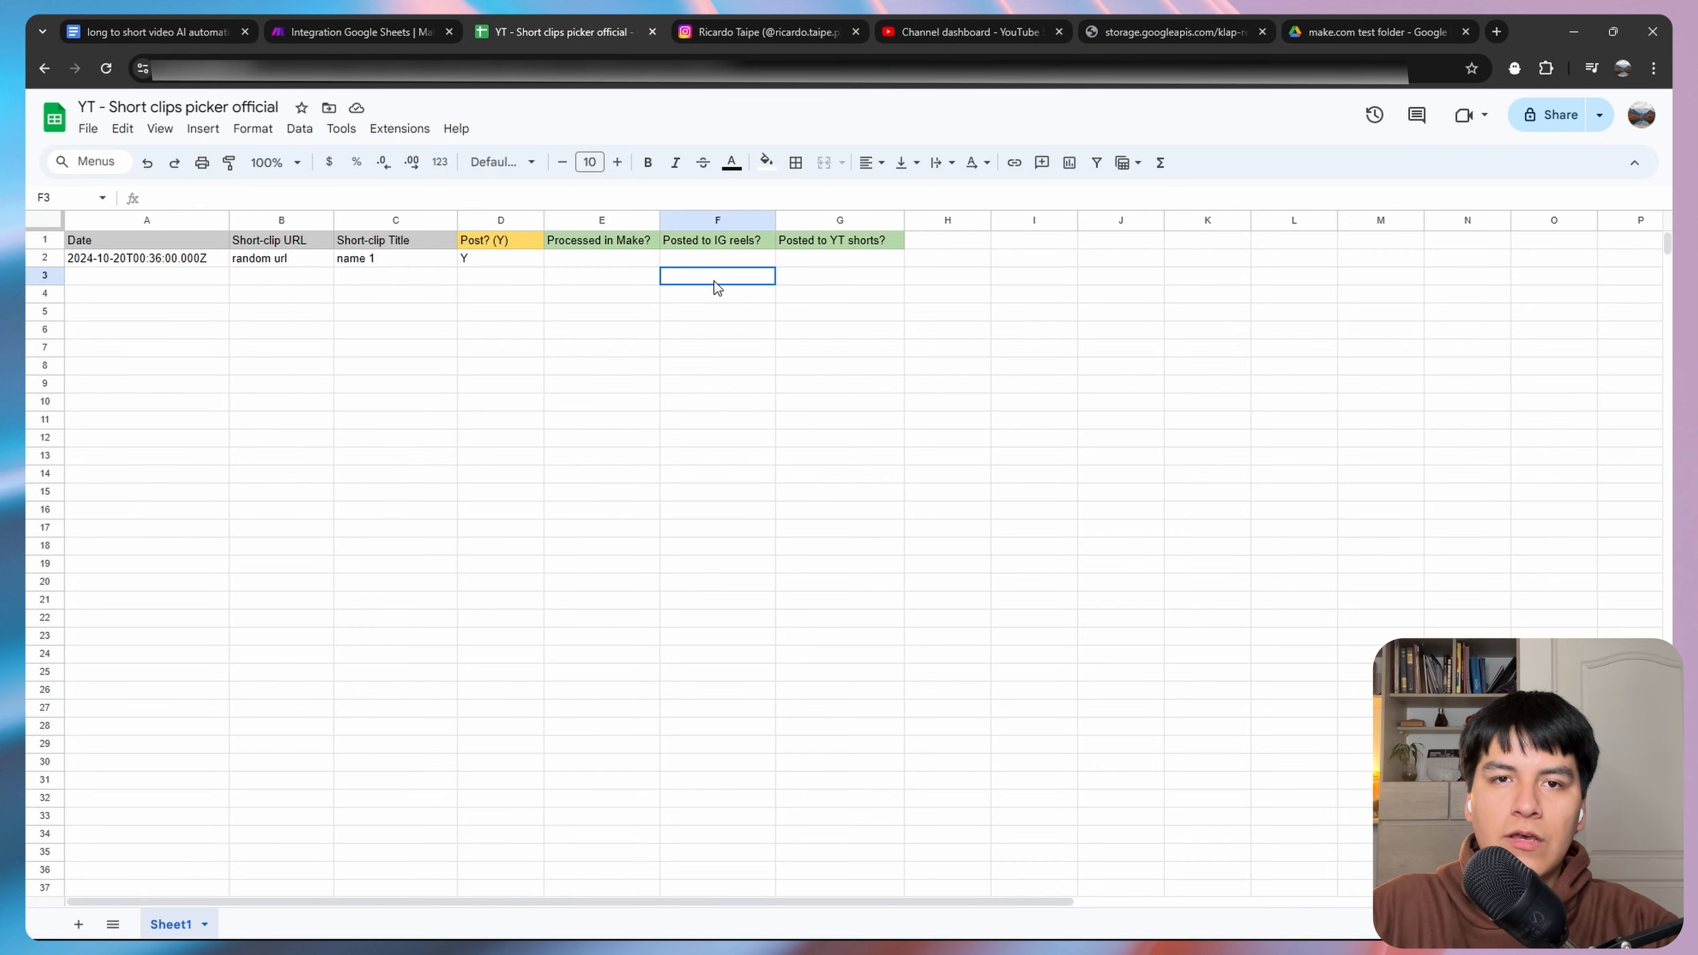
double_click(809, 256)
click(848, 318)
click(745, 259)
click(383, 23)
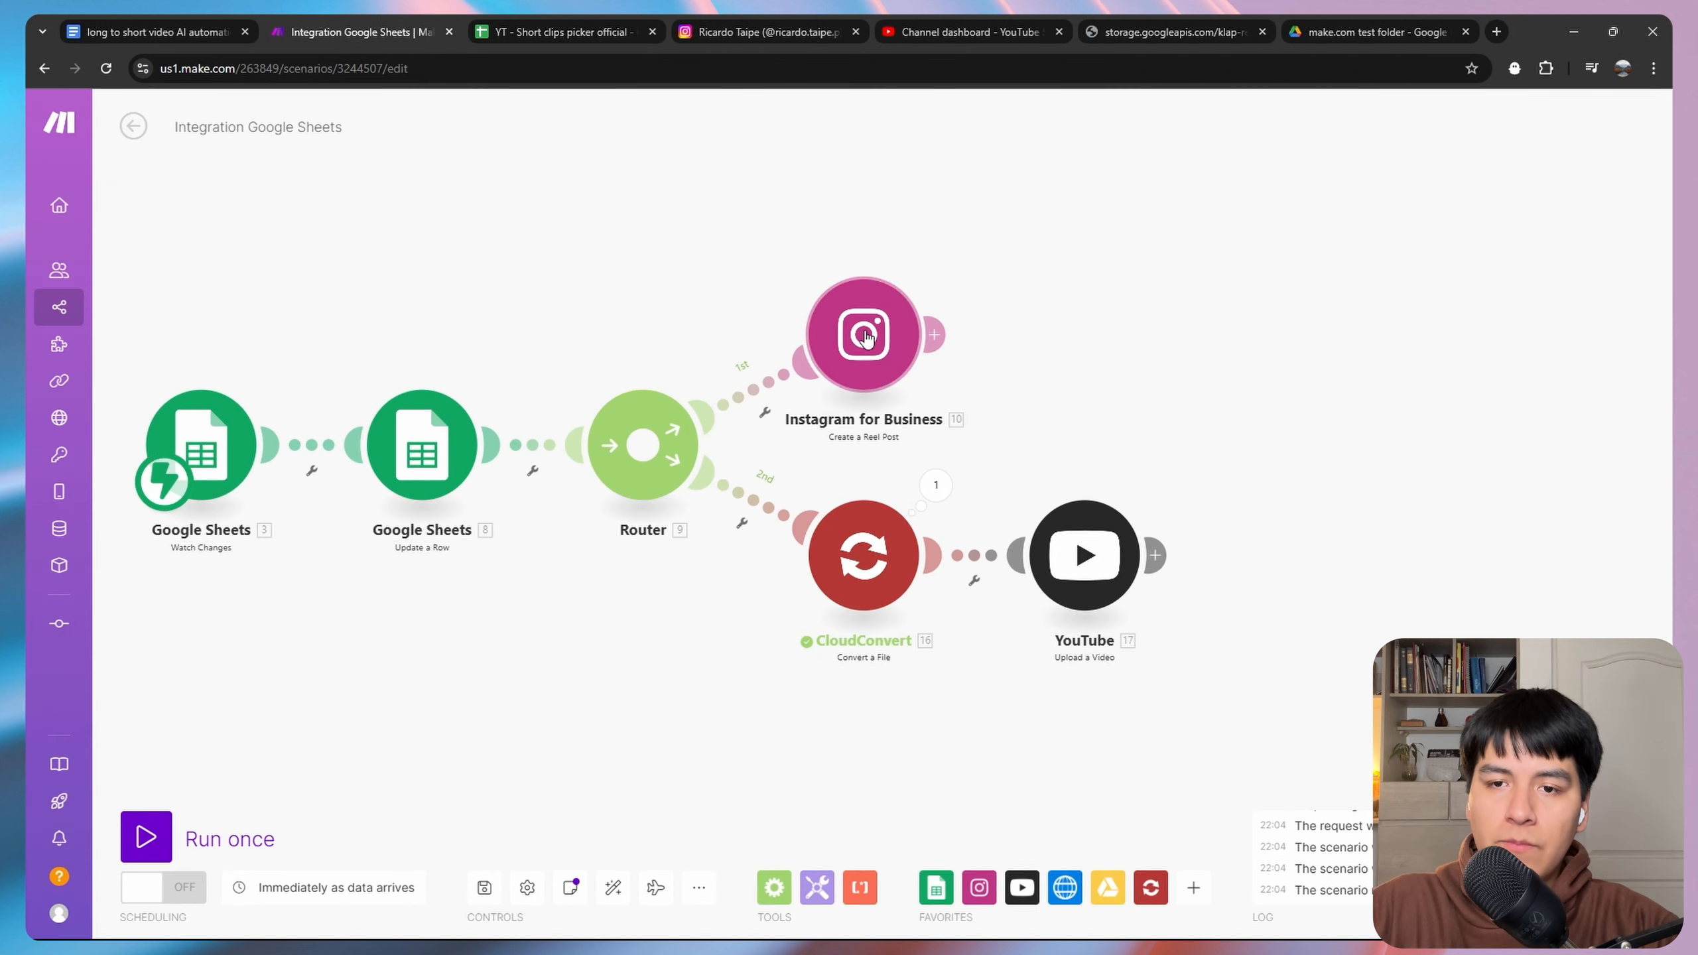
Add a Google Sheets Update a Row module after the Instagram for Business module.
click(952, 333)
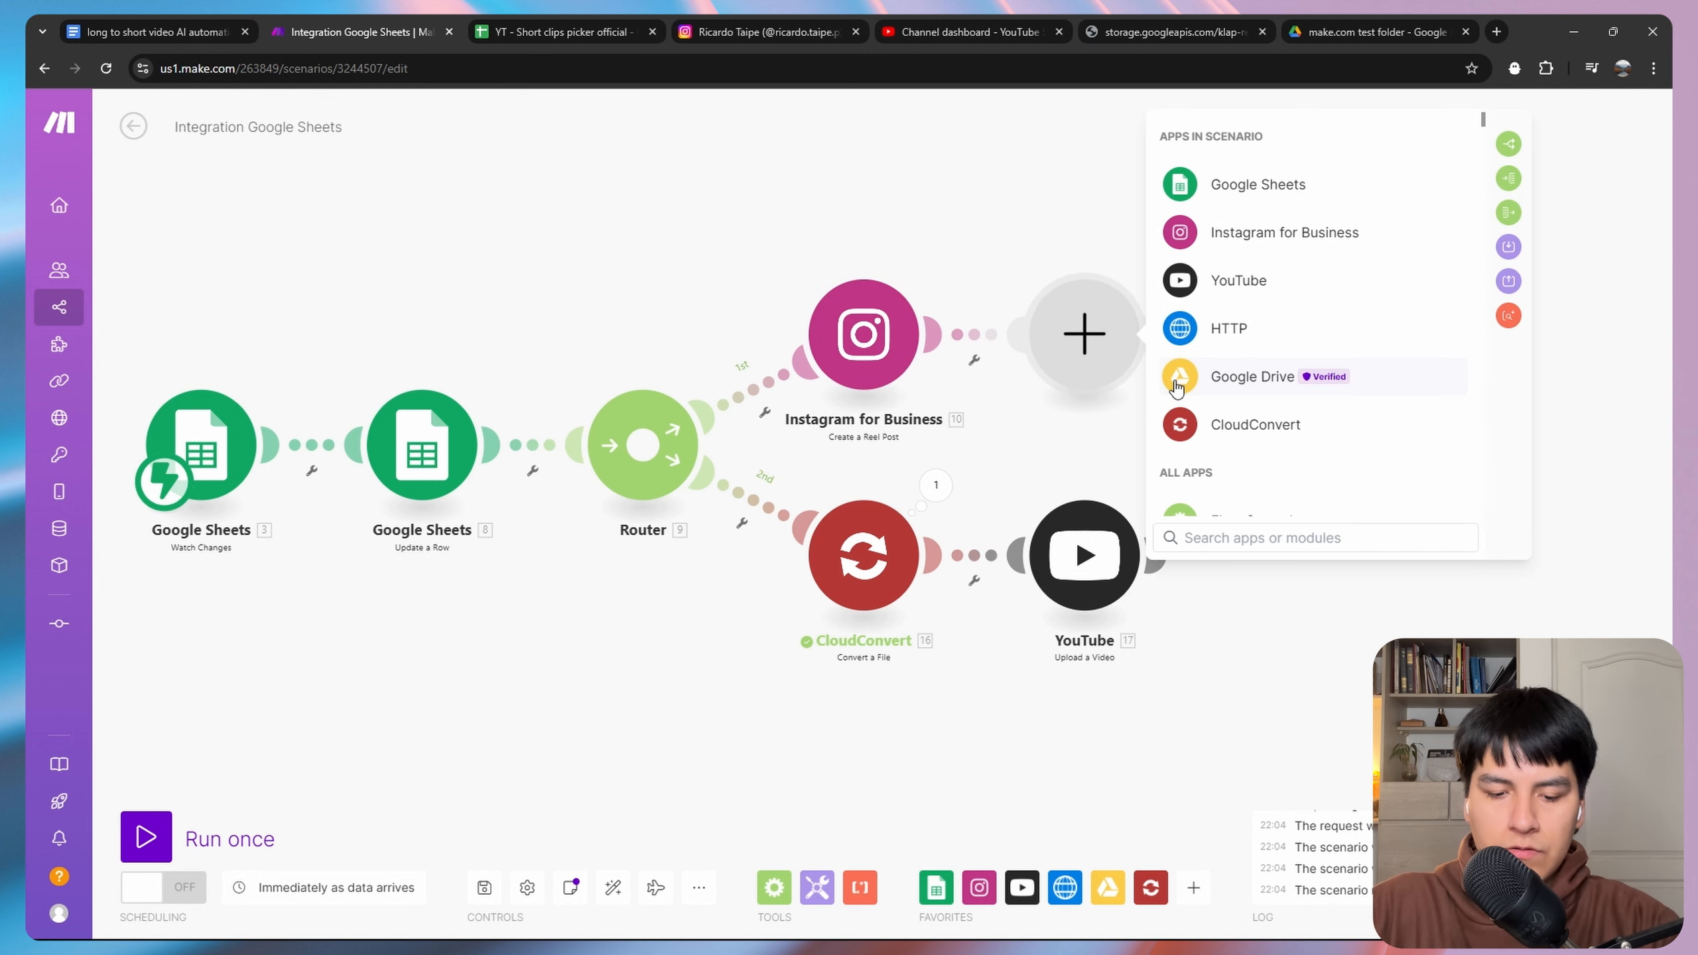
text(google)
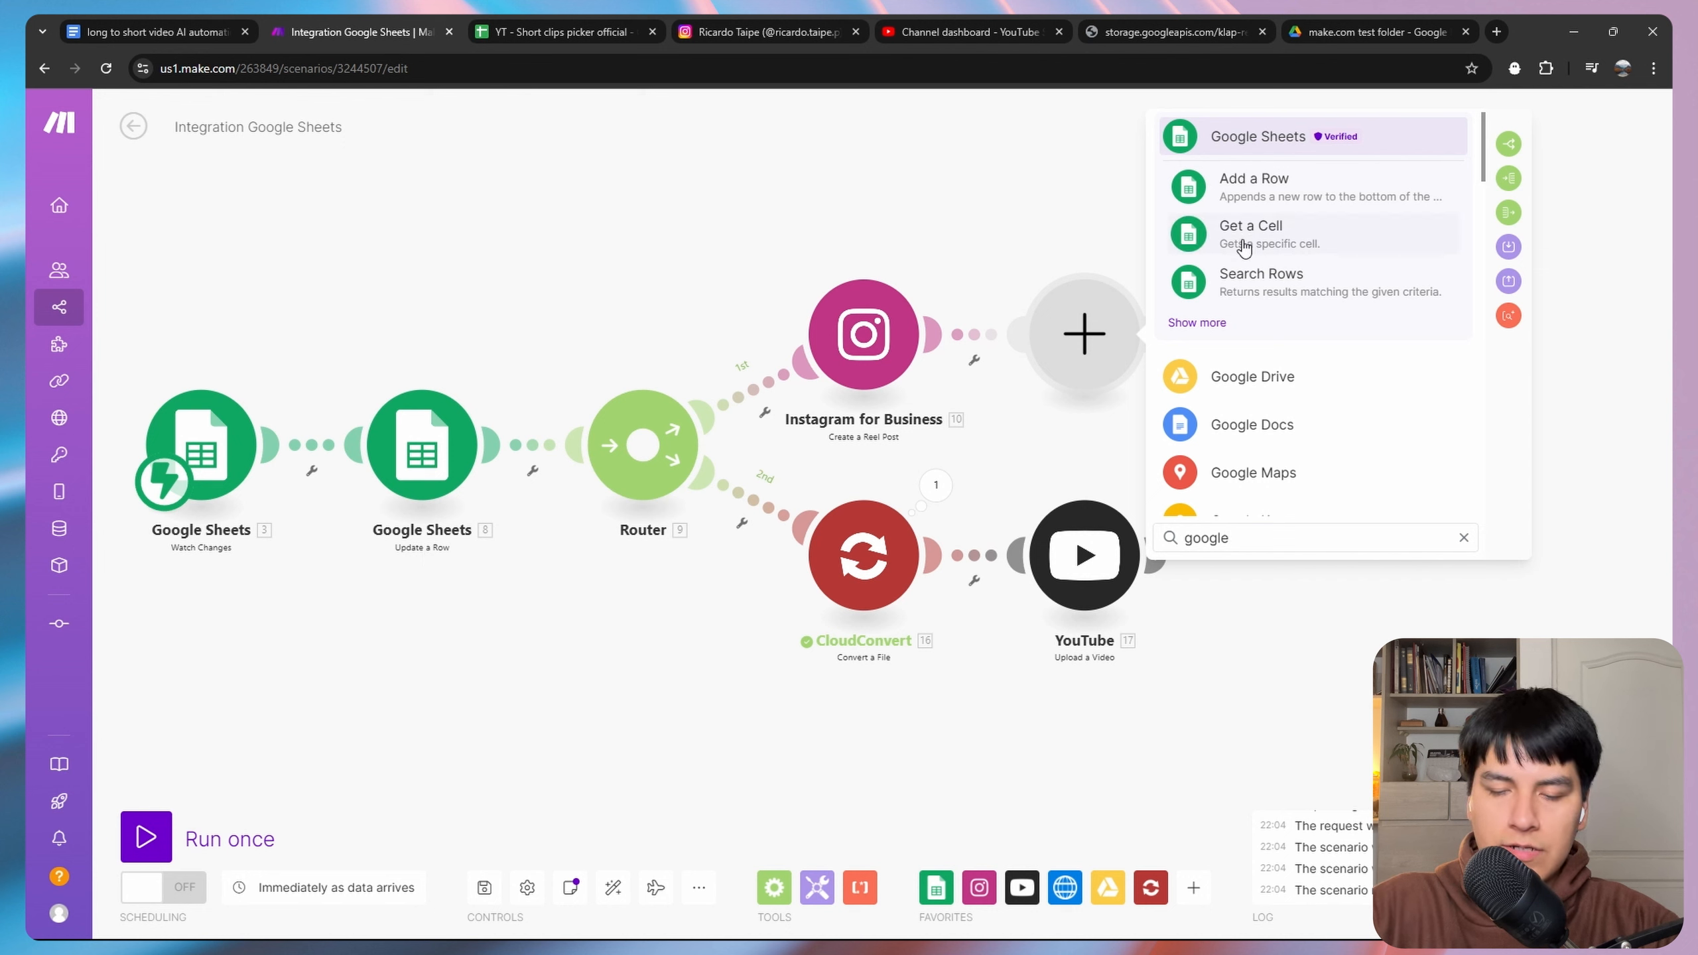
click(1267, 144)
scroll(1243, 334, down, 2)
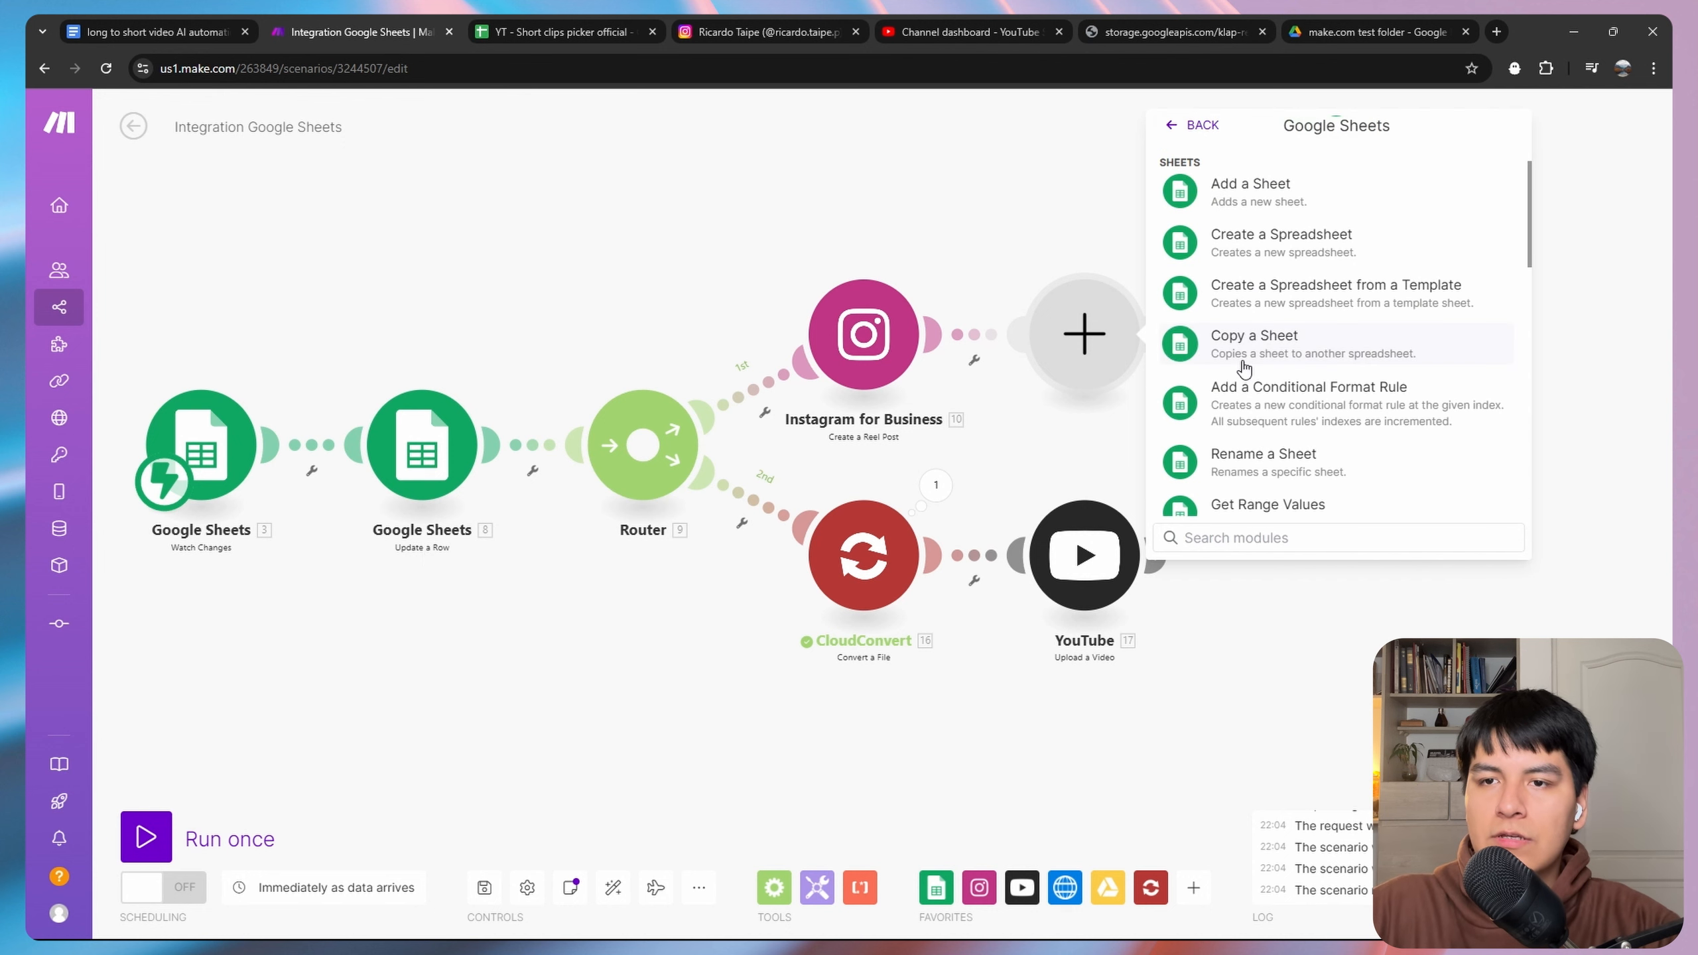
scroll(1244, 368, down, 7)
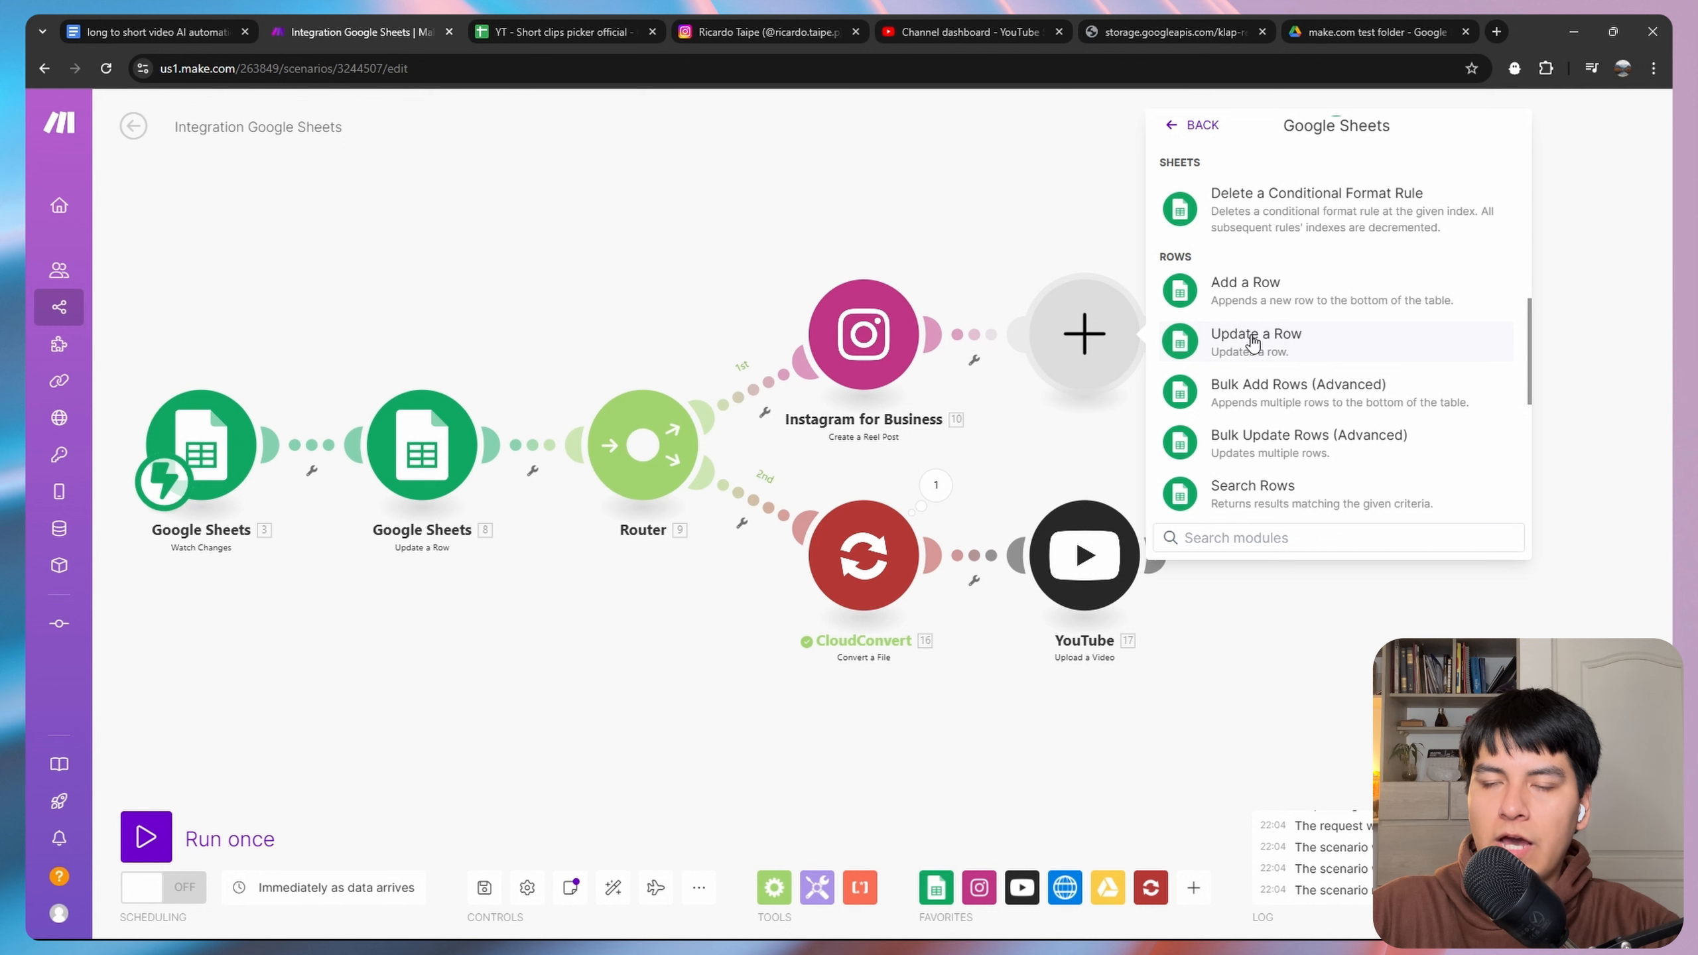
click(1252, 342)
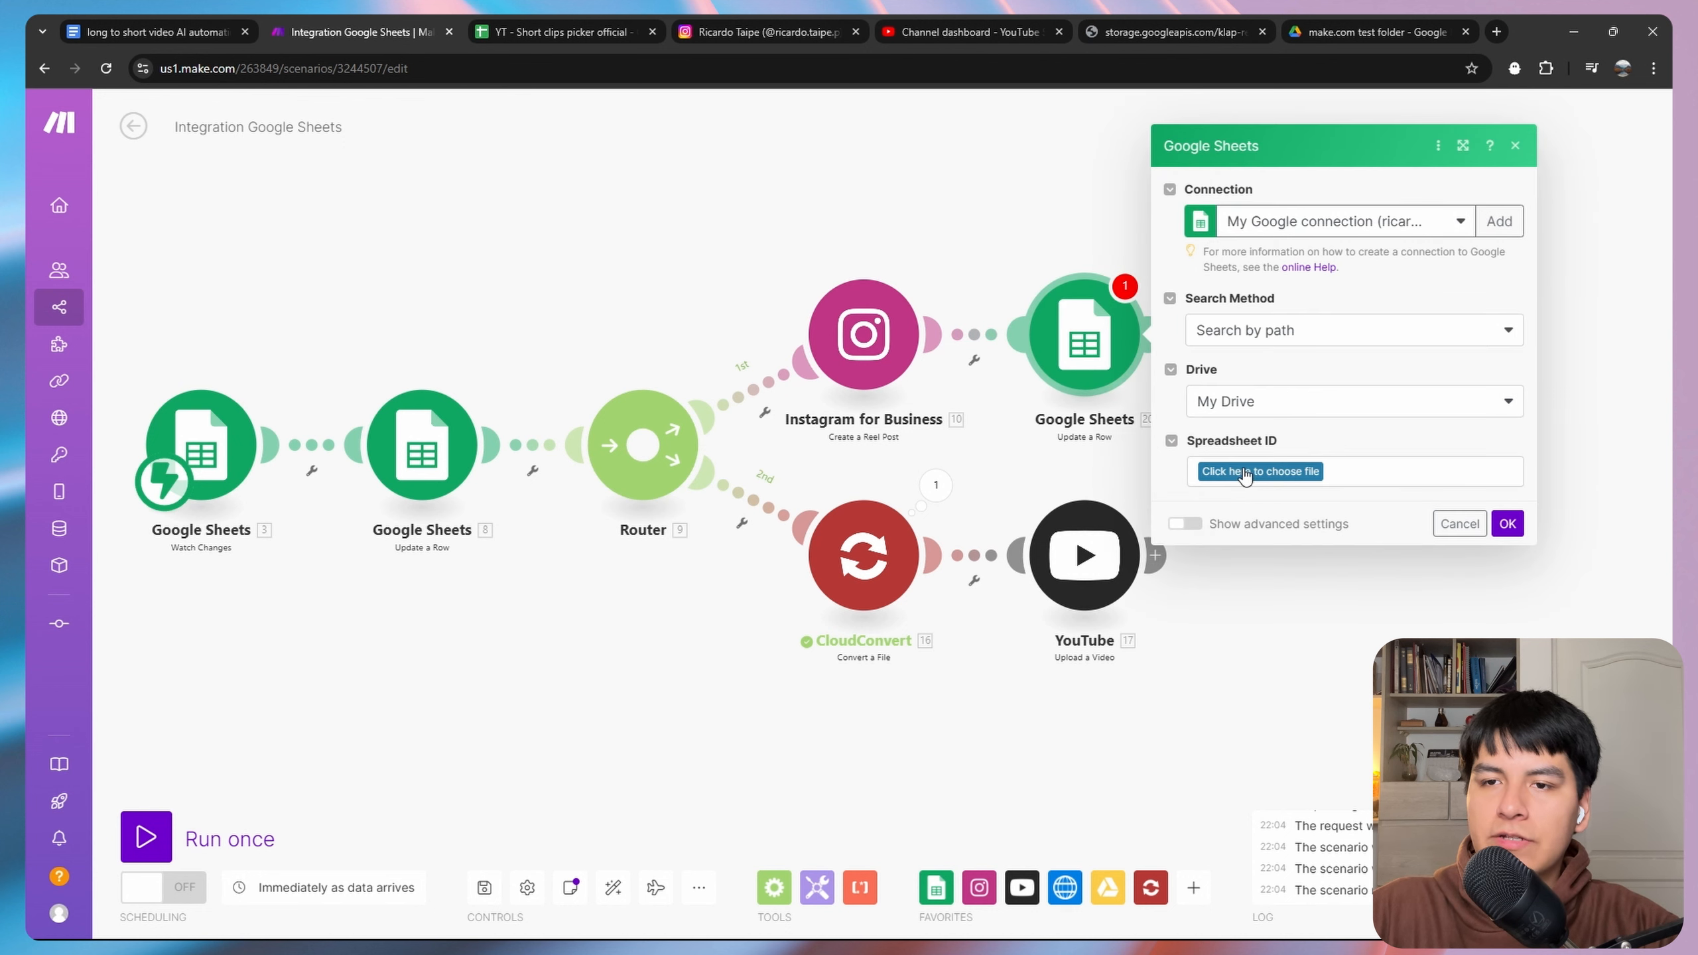
Choose the spreadsheet "YT - Short clips picker official" and its Sheet1 for the new Update a Row module.
click(1244, 472)
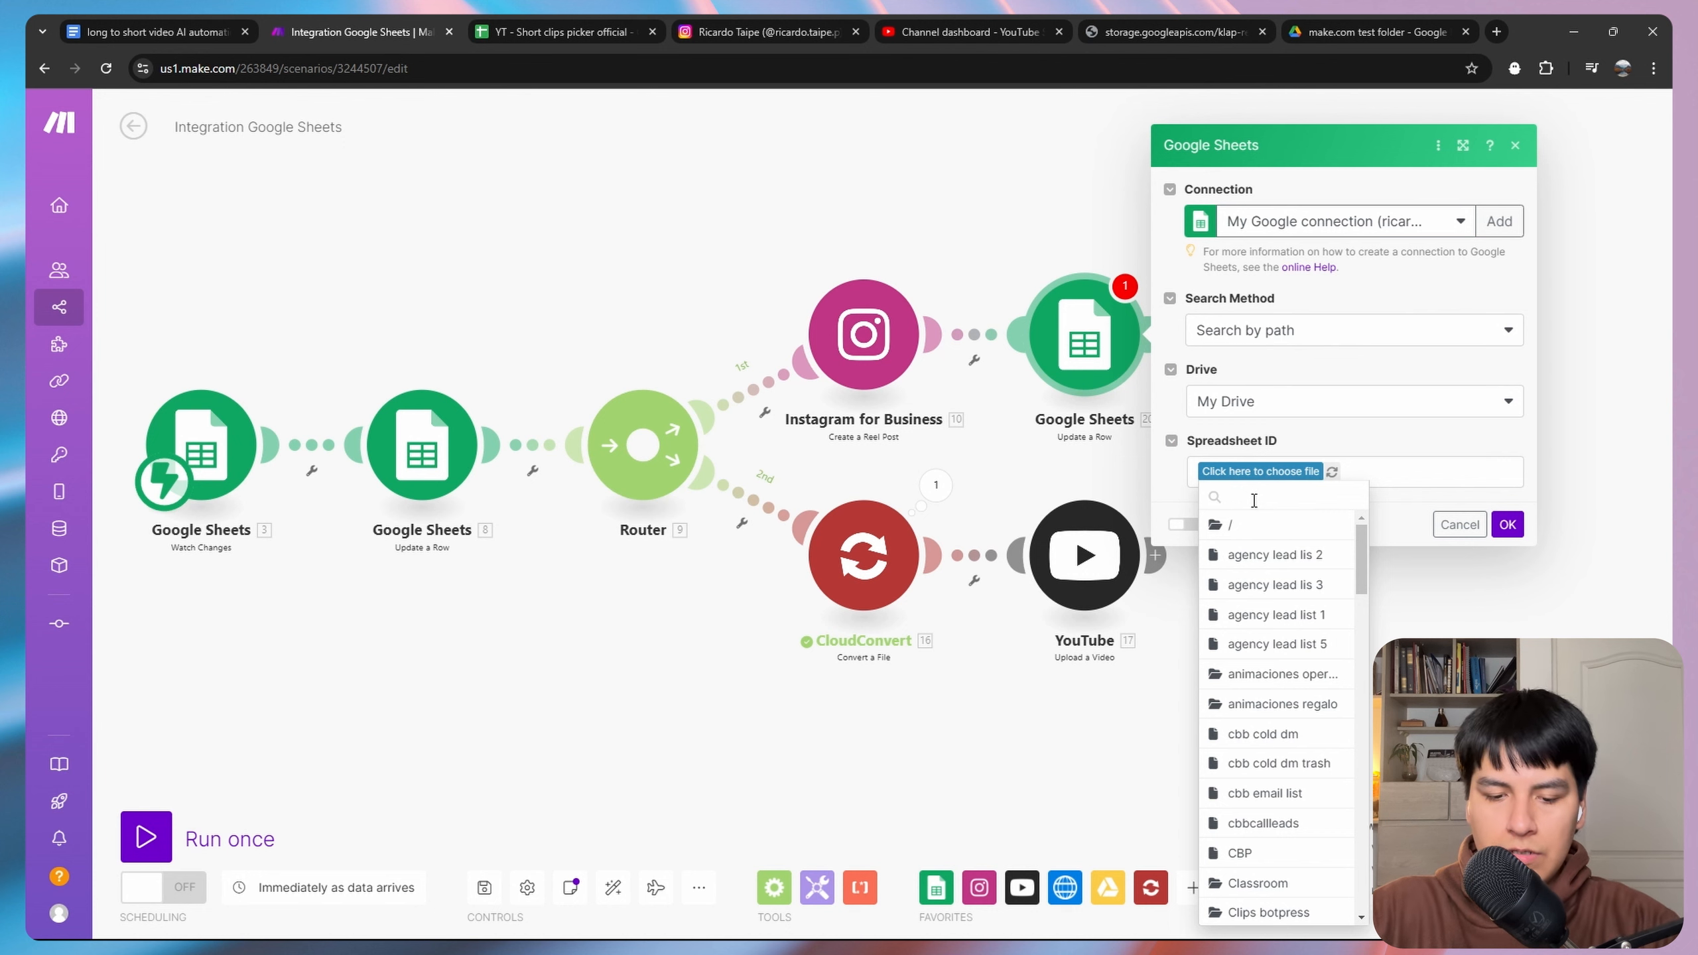
text(yt short)
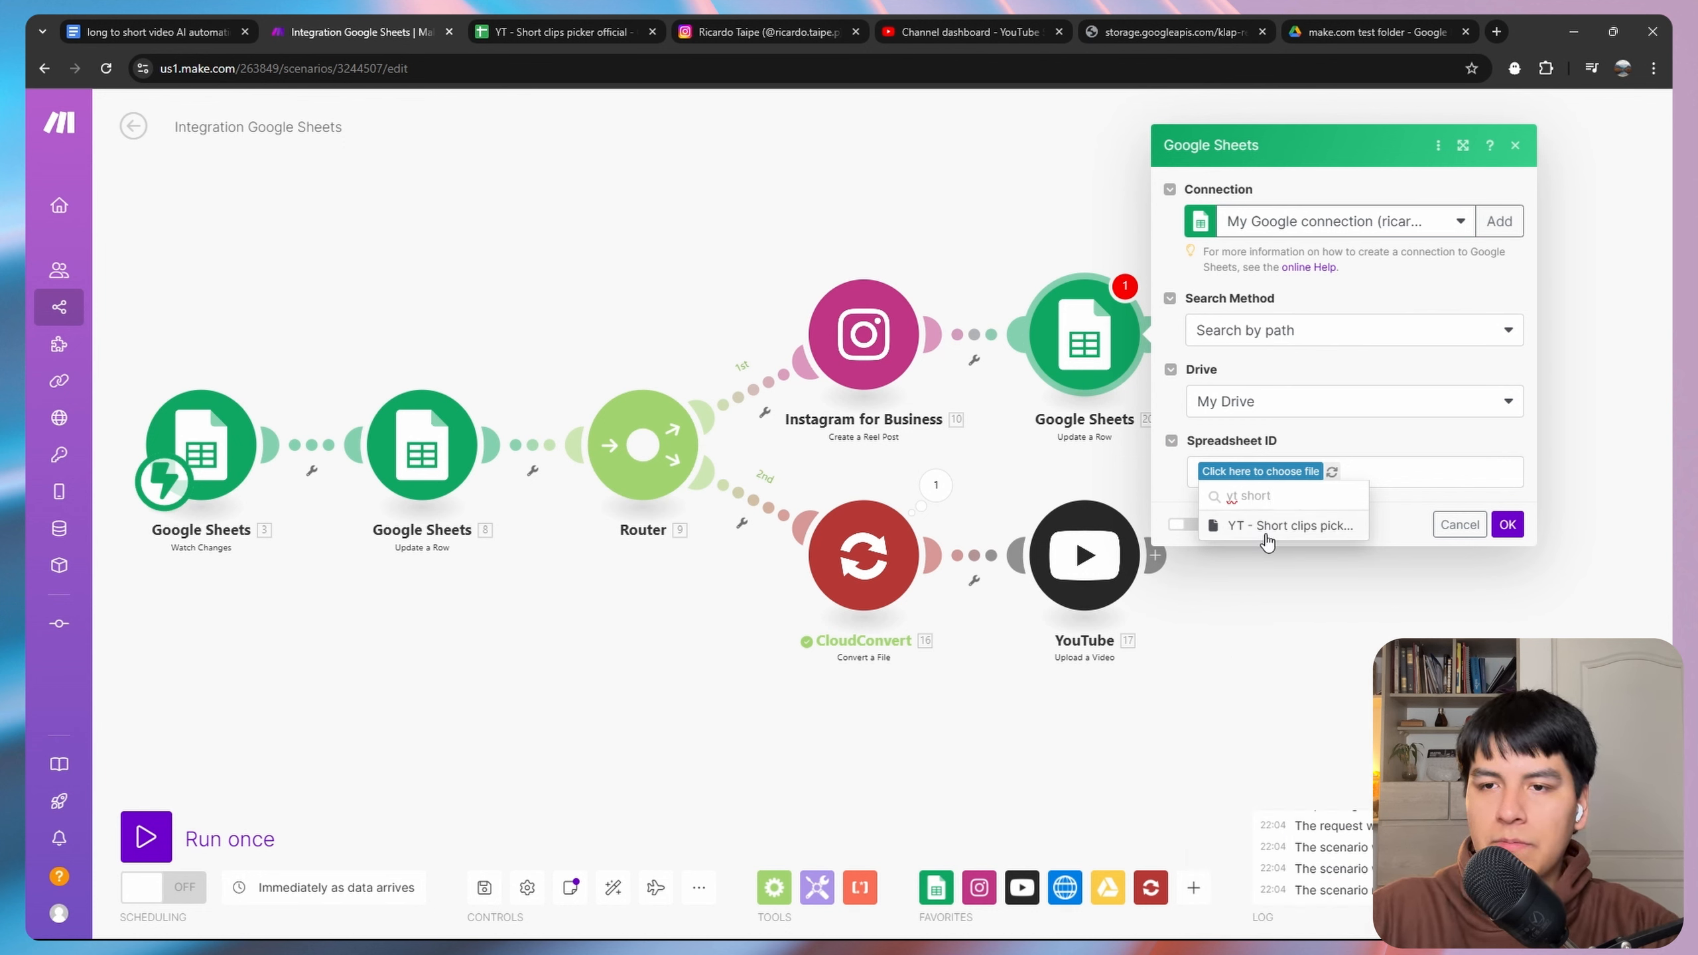
click(1270, 527)
click(1250, 518)
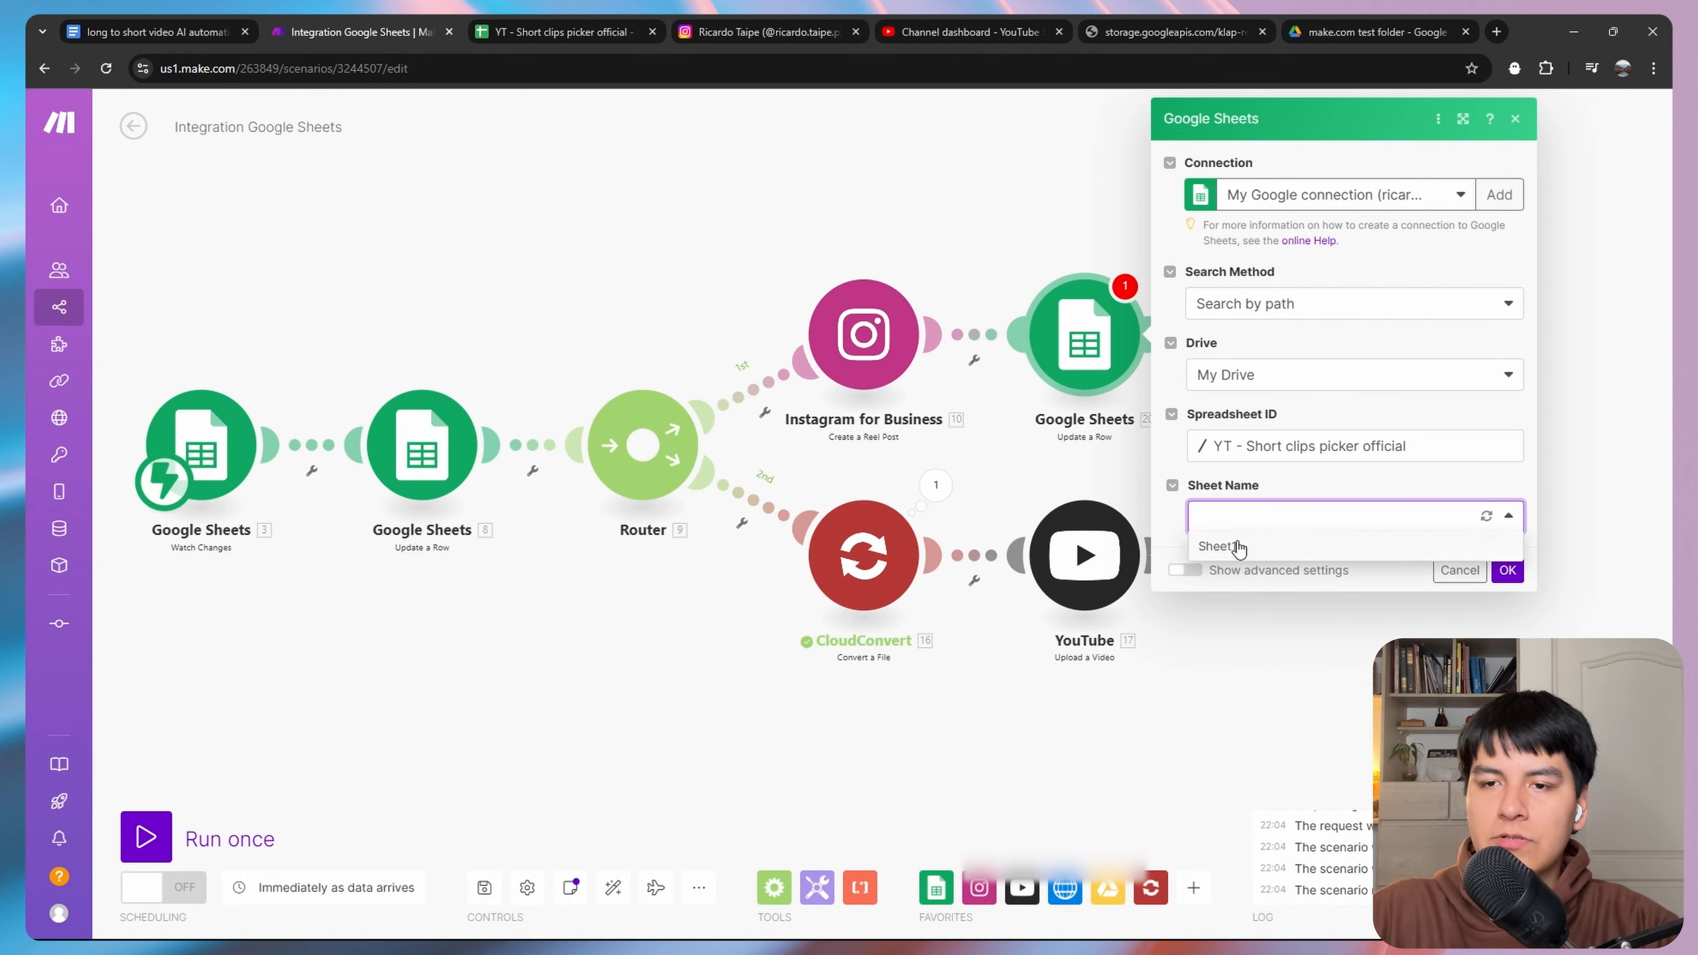
click(1238, 547)
Map the row number to Range: Row start from Watch Changes, set "Posted to IG reels? (F)" to Yes and save the module.
click(1224, 589)
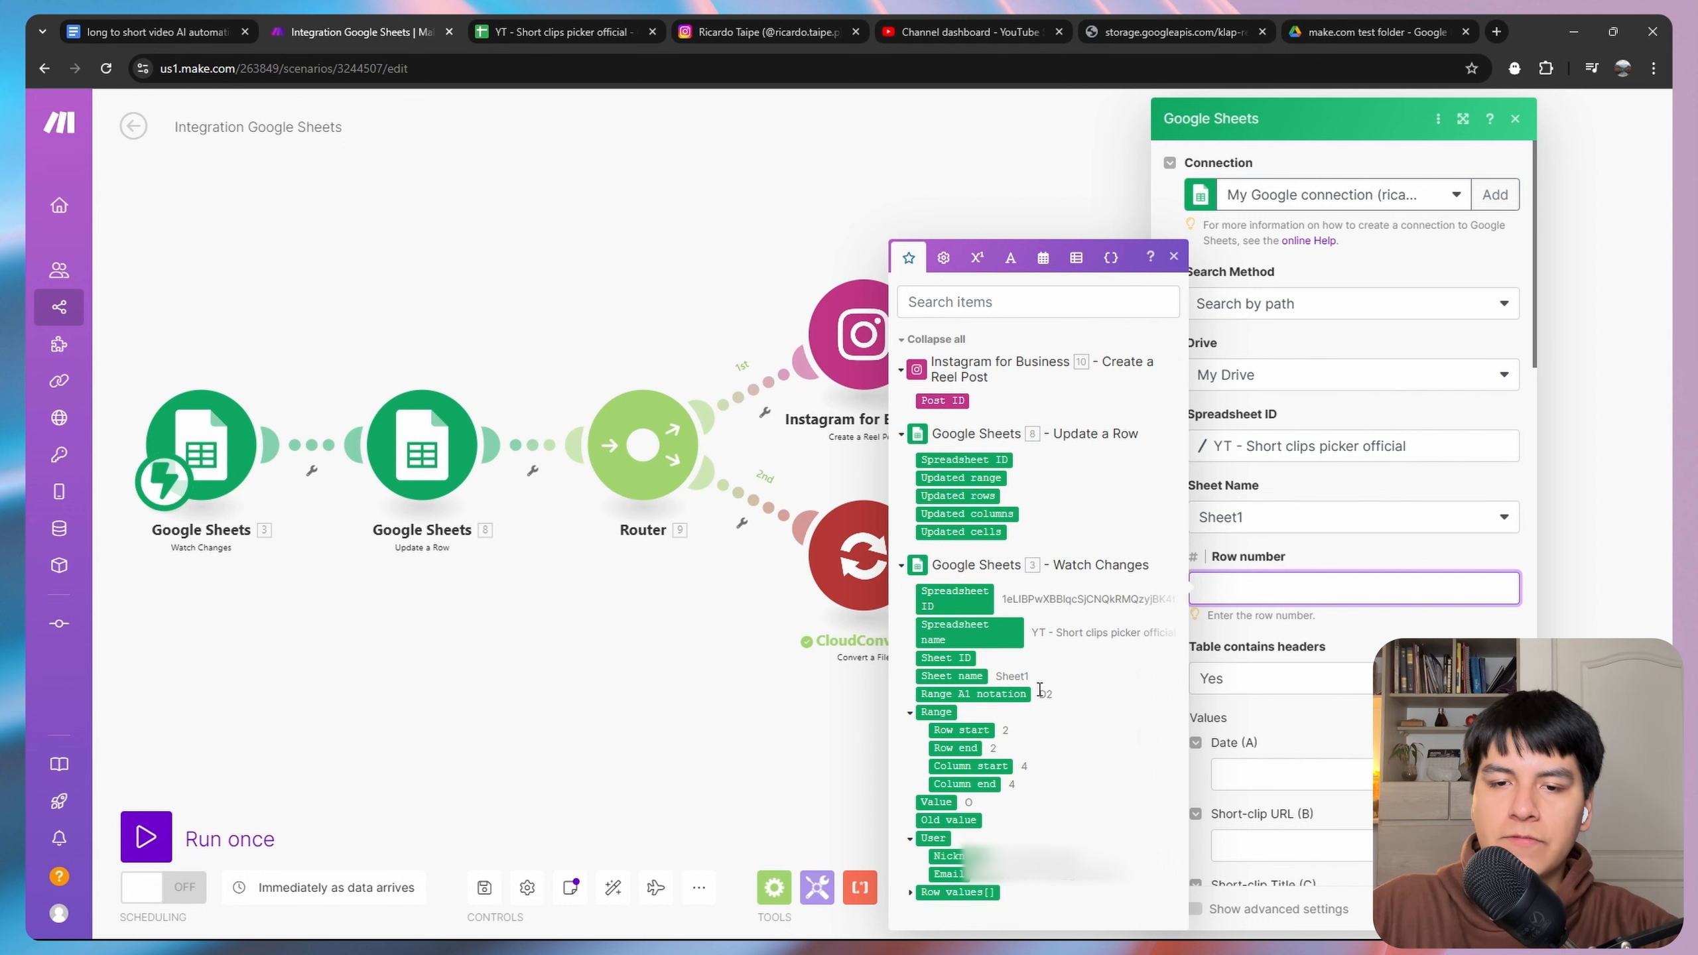
click(961, 729)
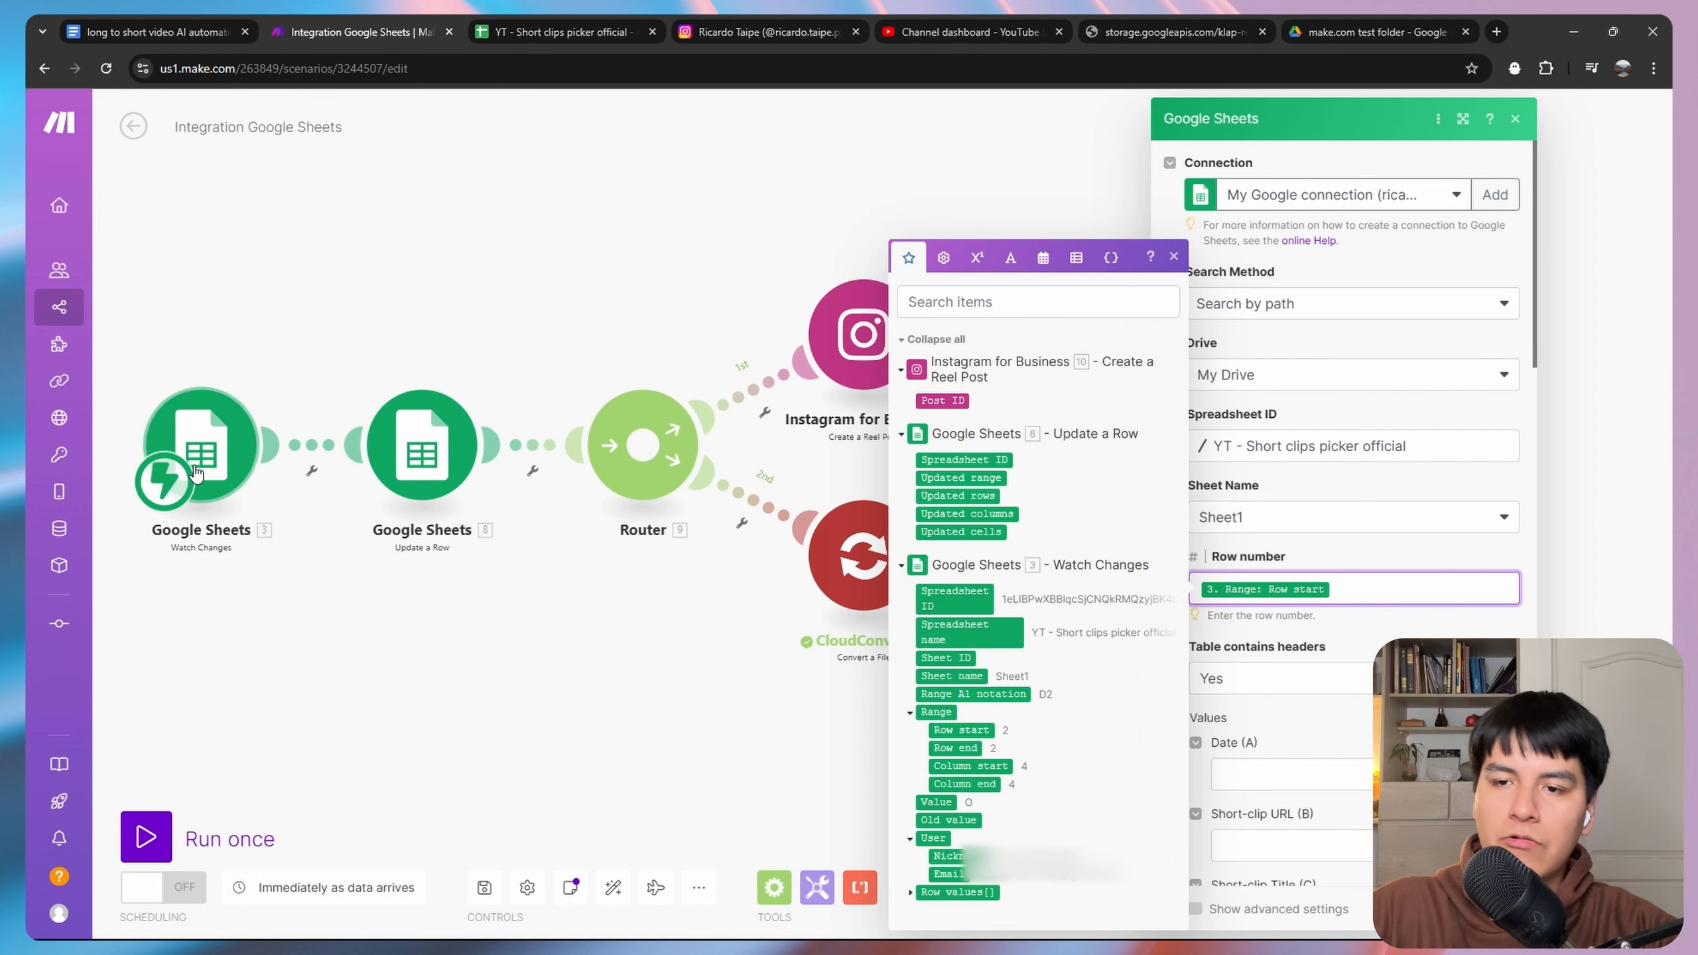
scroll(1337, 626, down, 5)
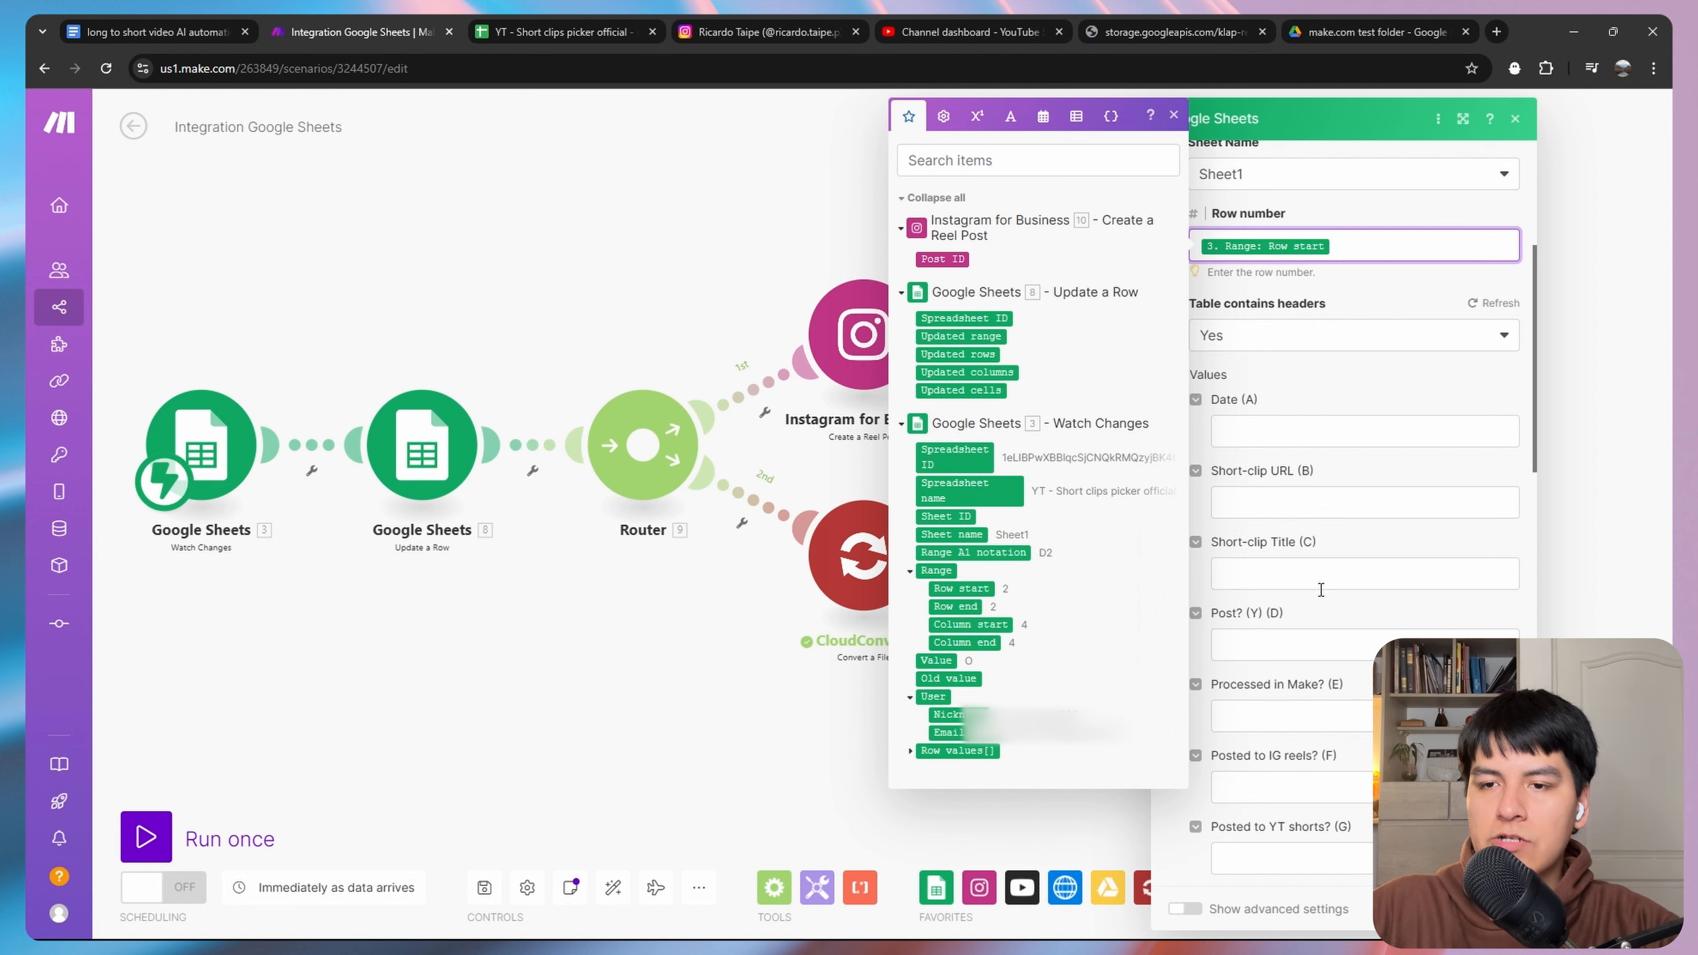
scroll(1336, 617, down, 3)
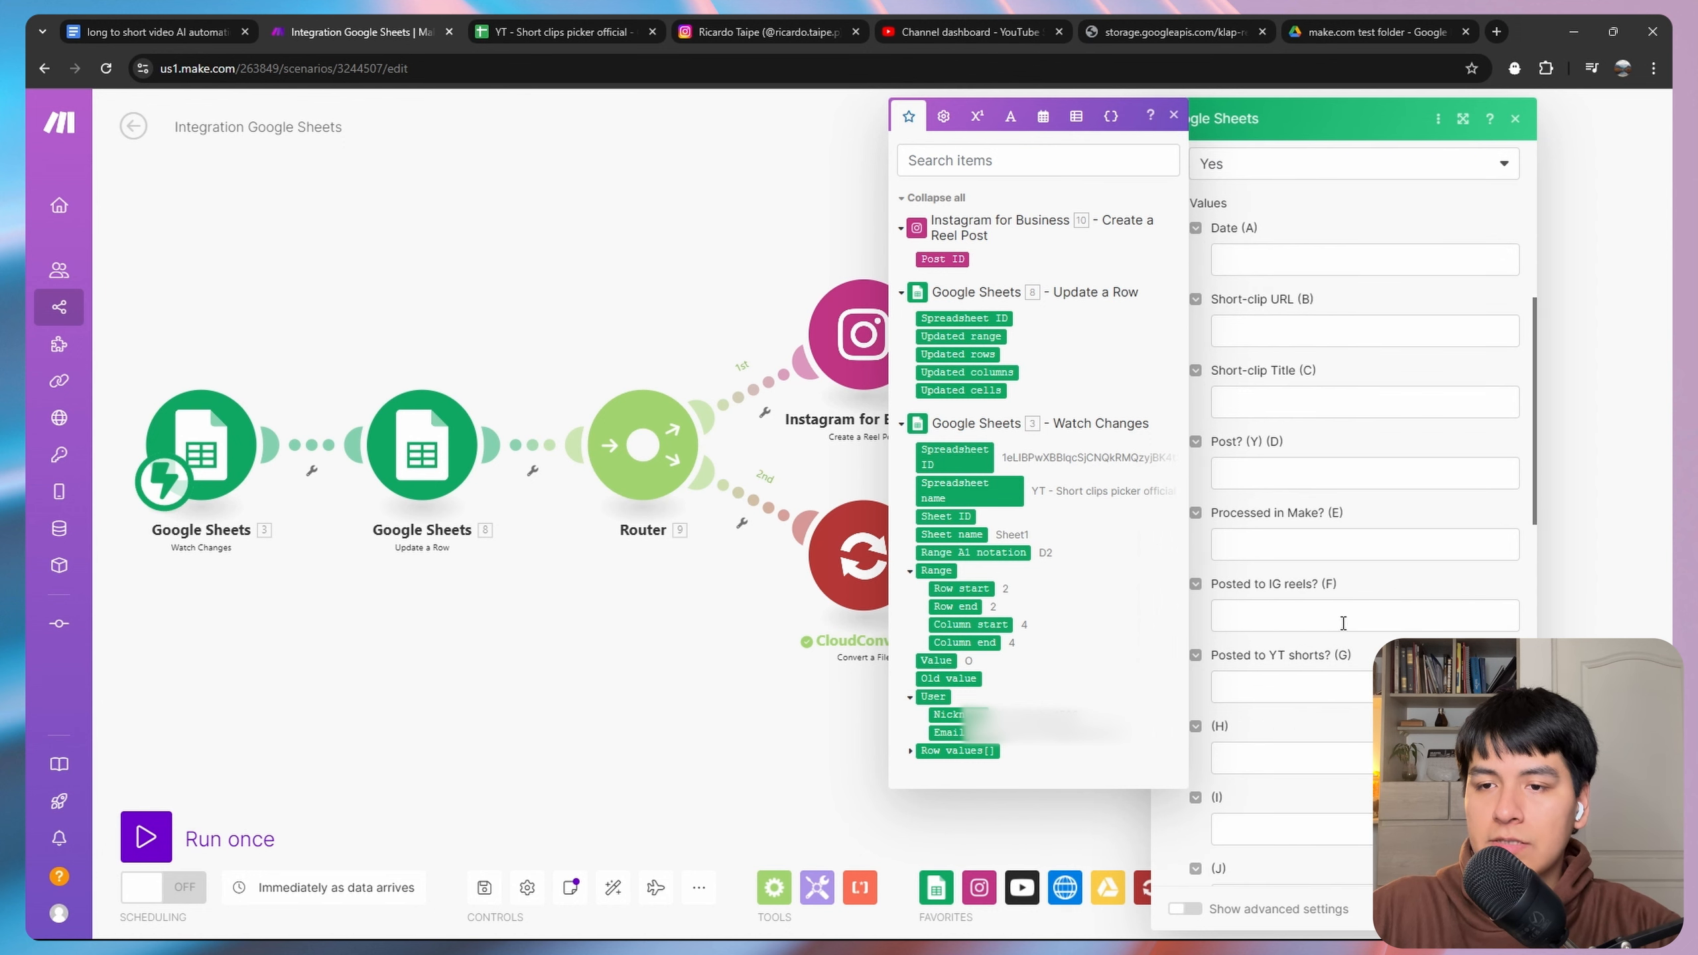
click(1284, 618)
text(Yes)
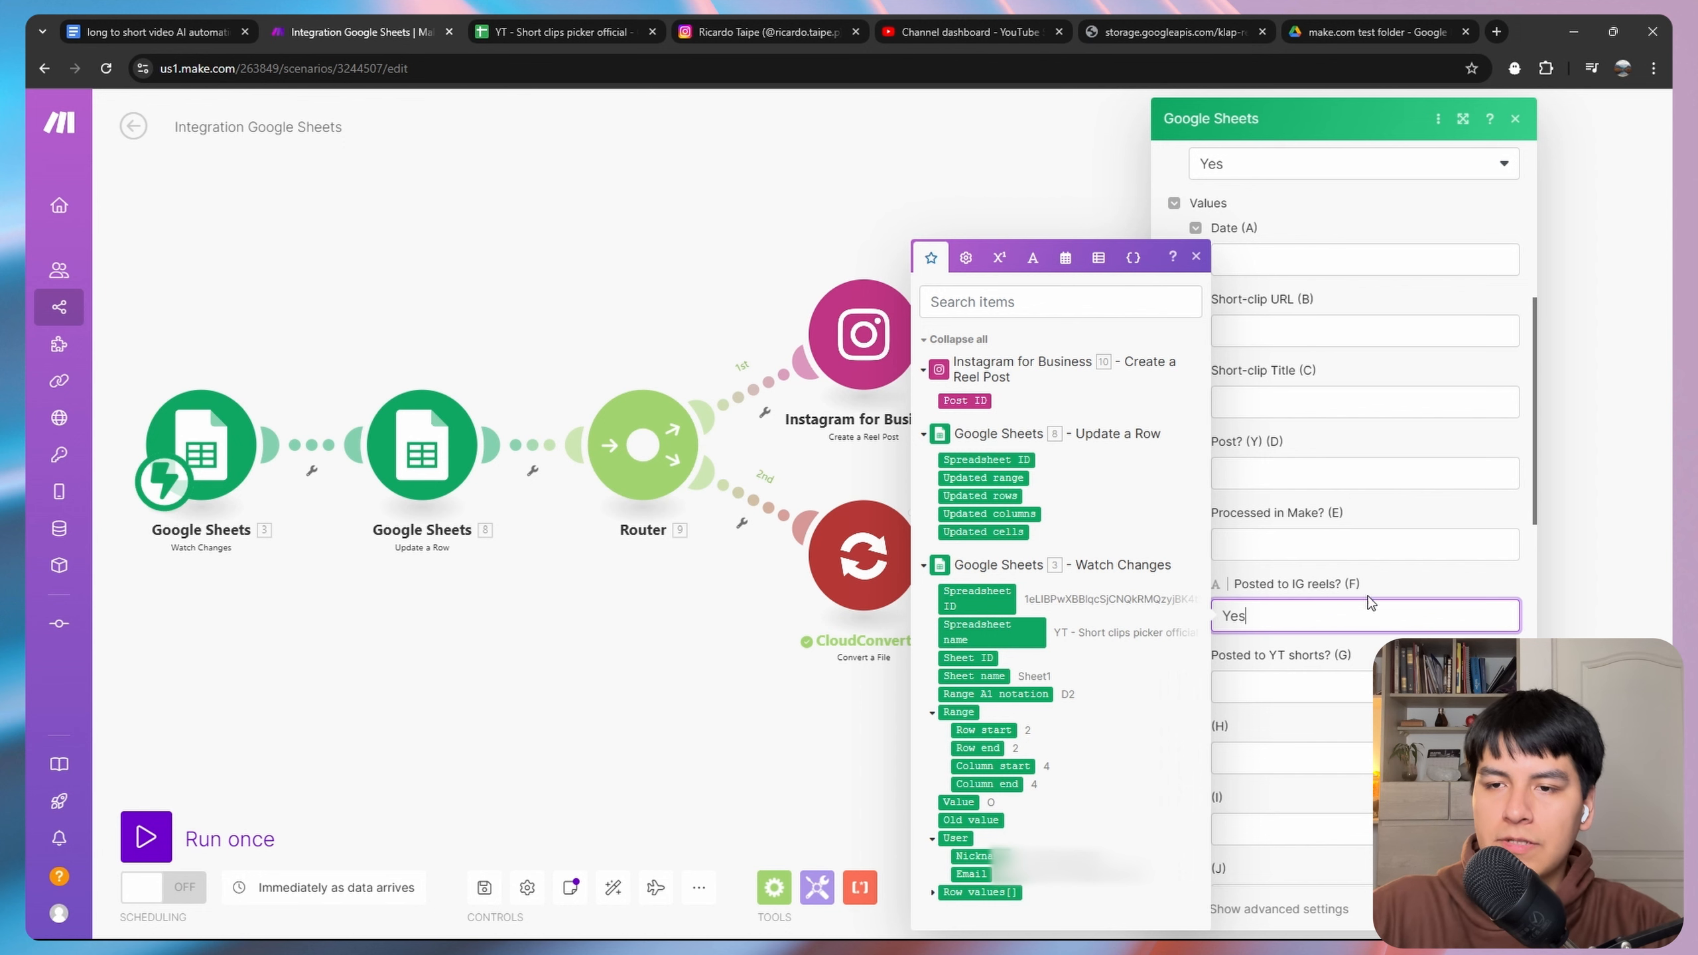
click(1499, 909)
Add a Google Sheets Update a Row module after the YouTube Upload a Video module.
drag(1309, 476, 994, 441)
click(844, 519)
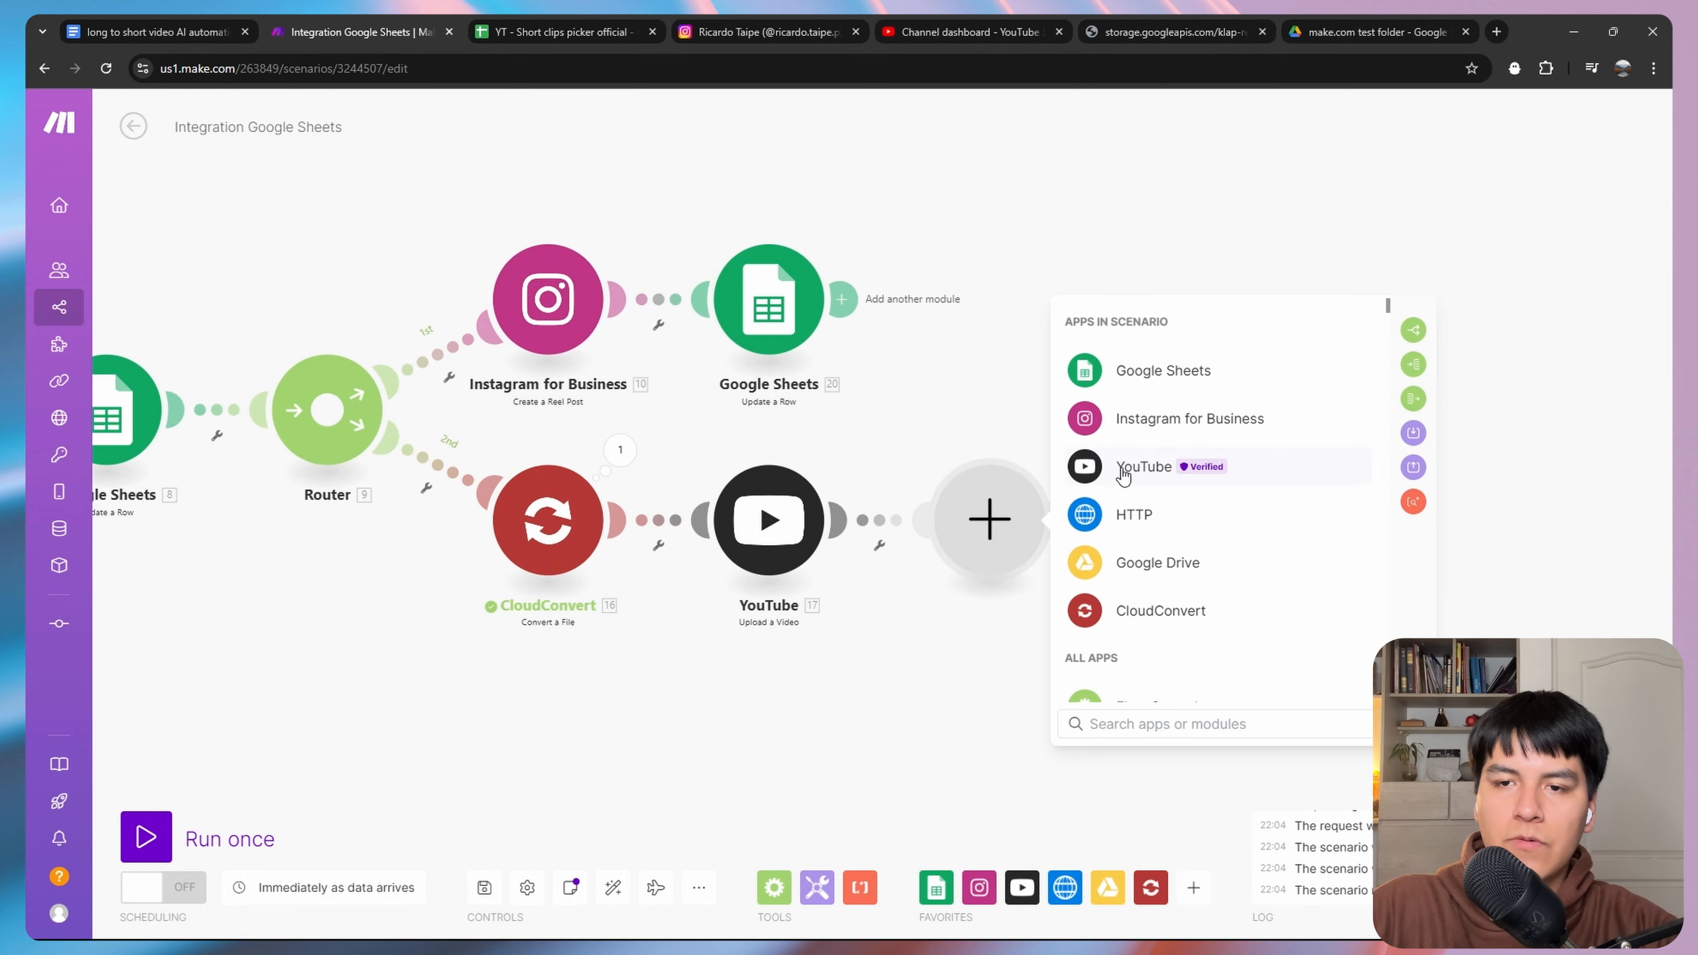
click(1136, 368)
scroll(1177, 541, down, 8)
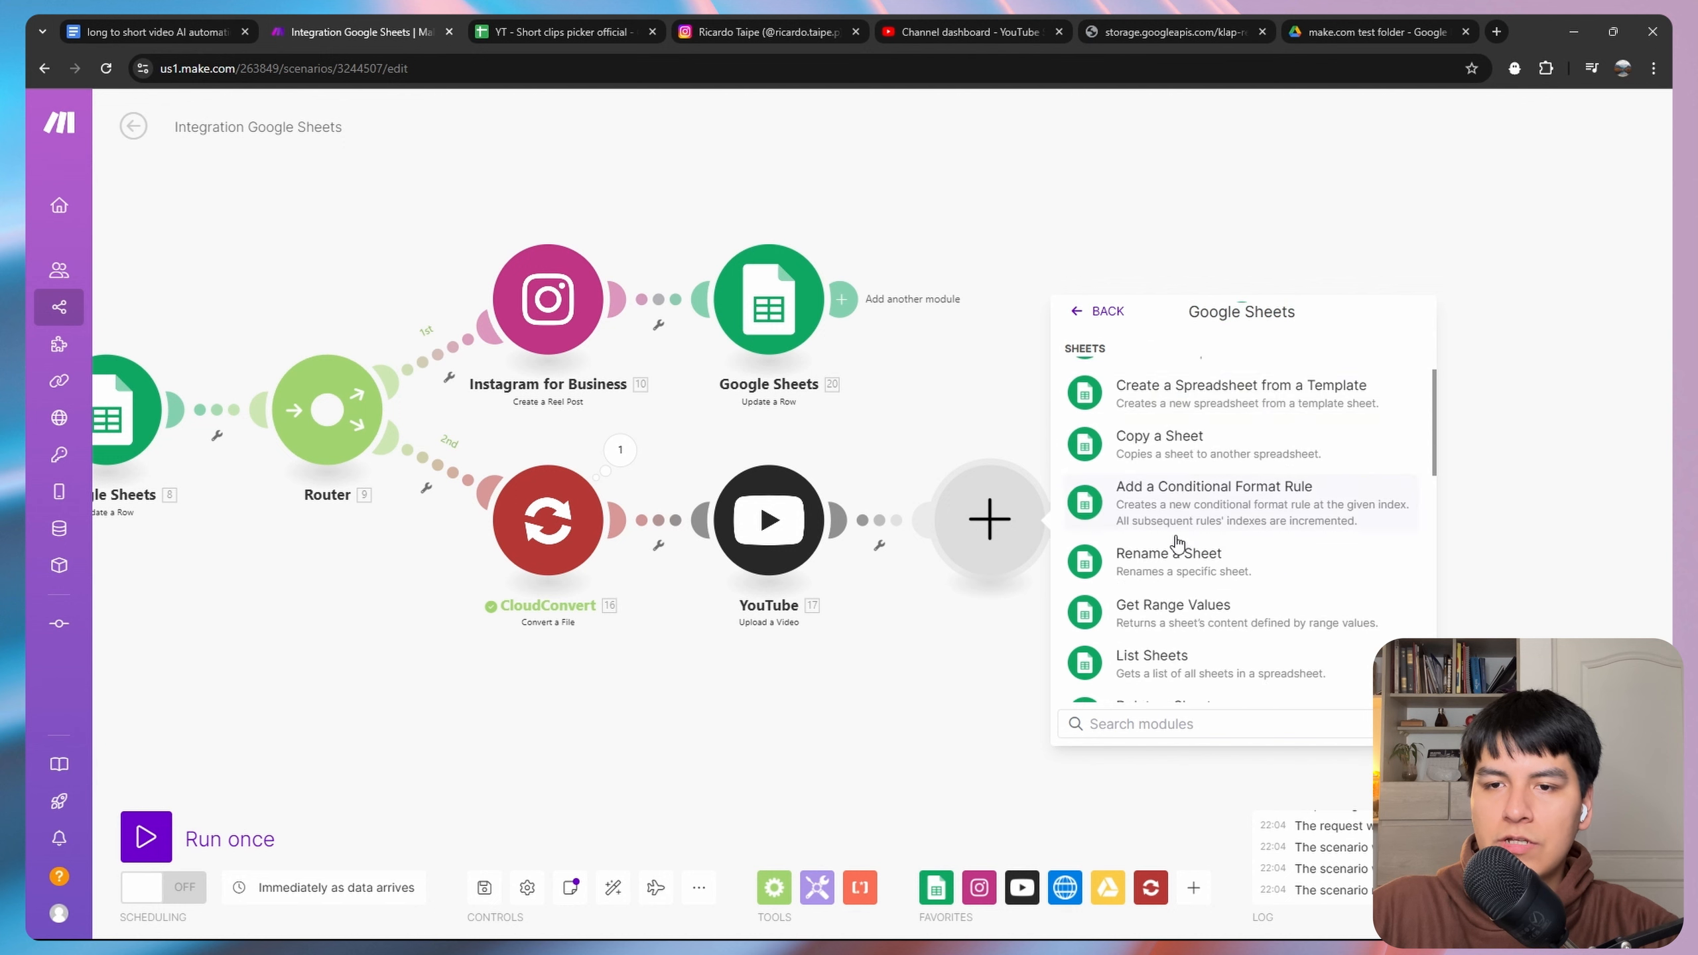
click(1177, 535)
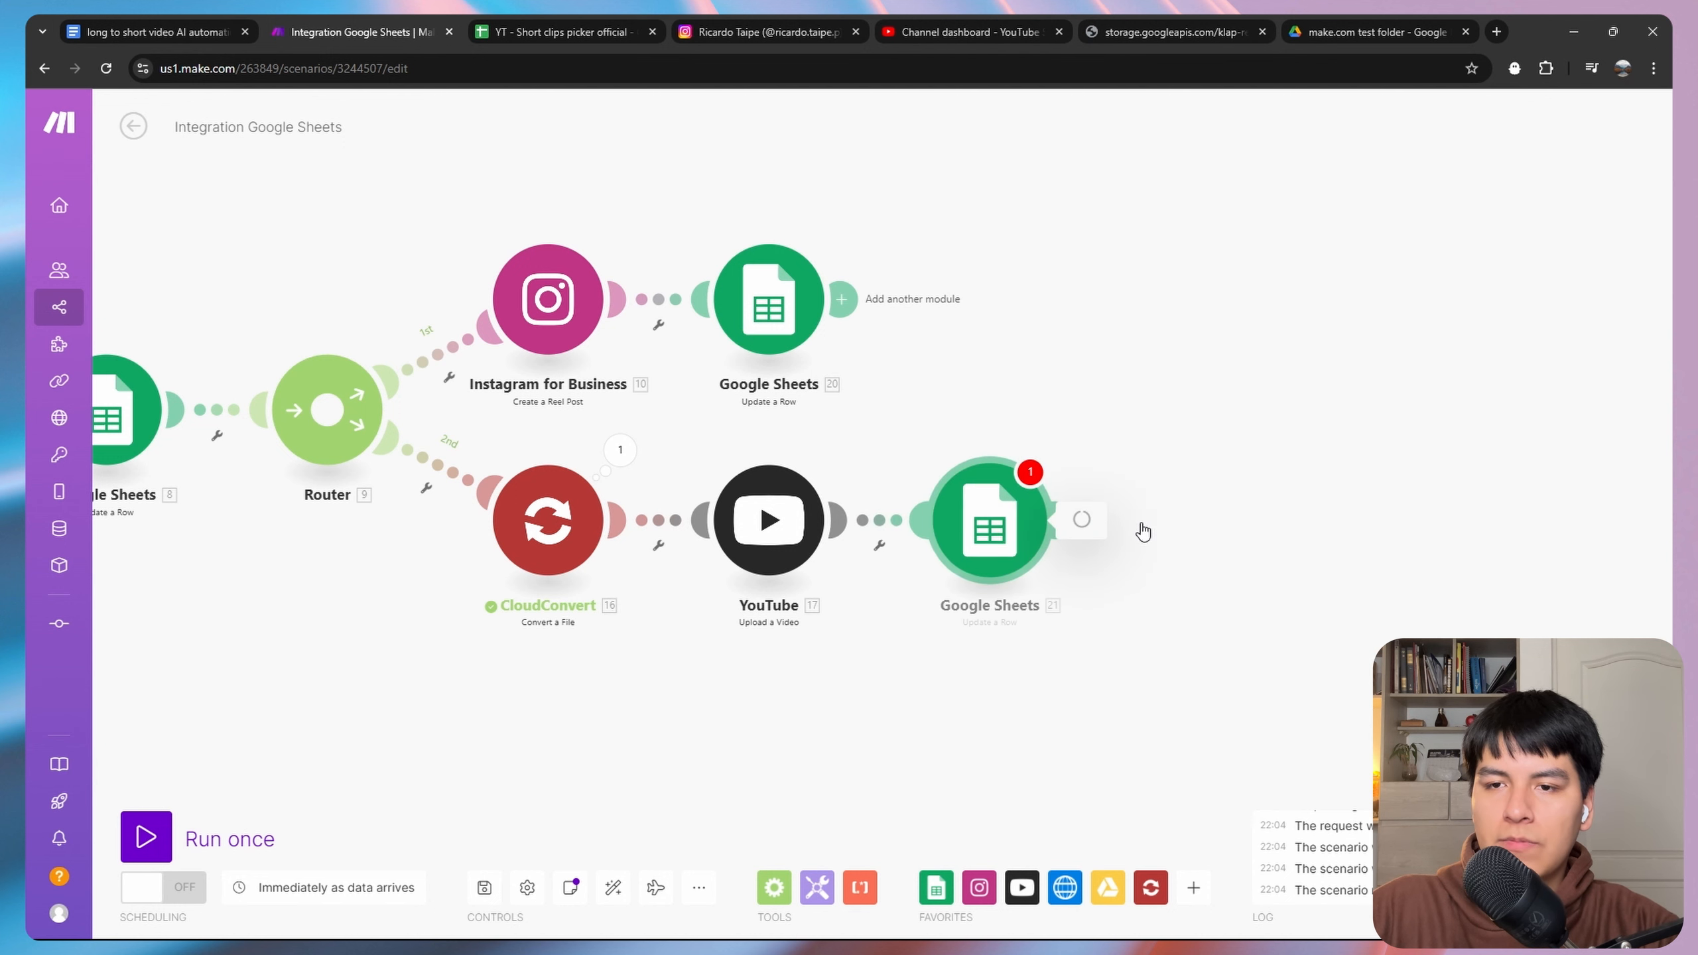
Choose the spreadsheet "YT - Short clips picker official" and Sheet1 for the Update a Row module following YouTube.
click(1189, 659)
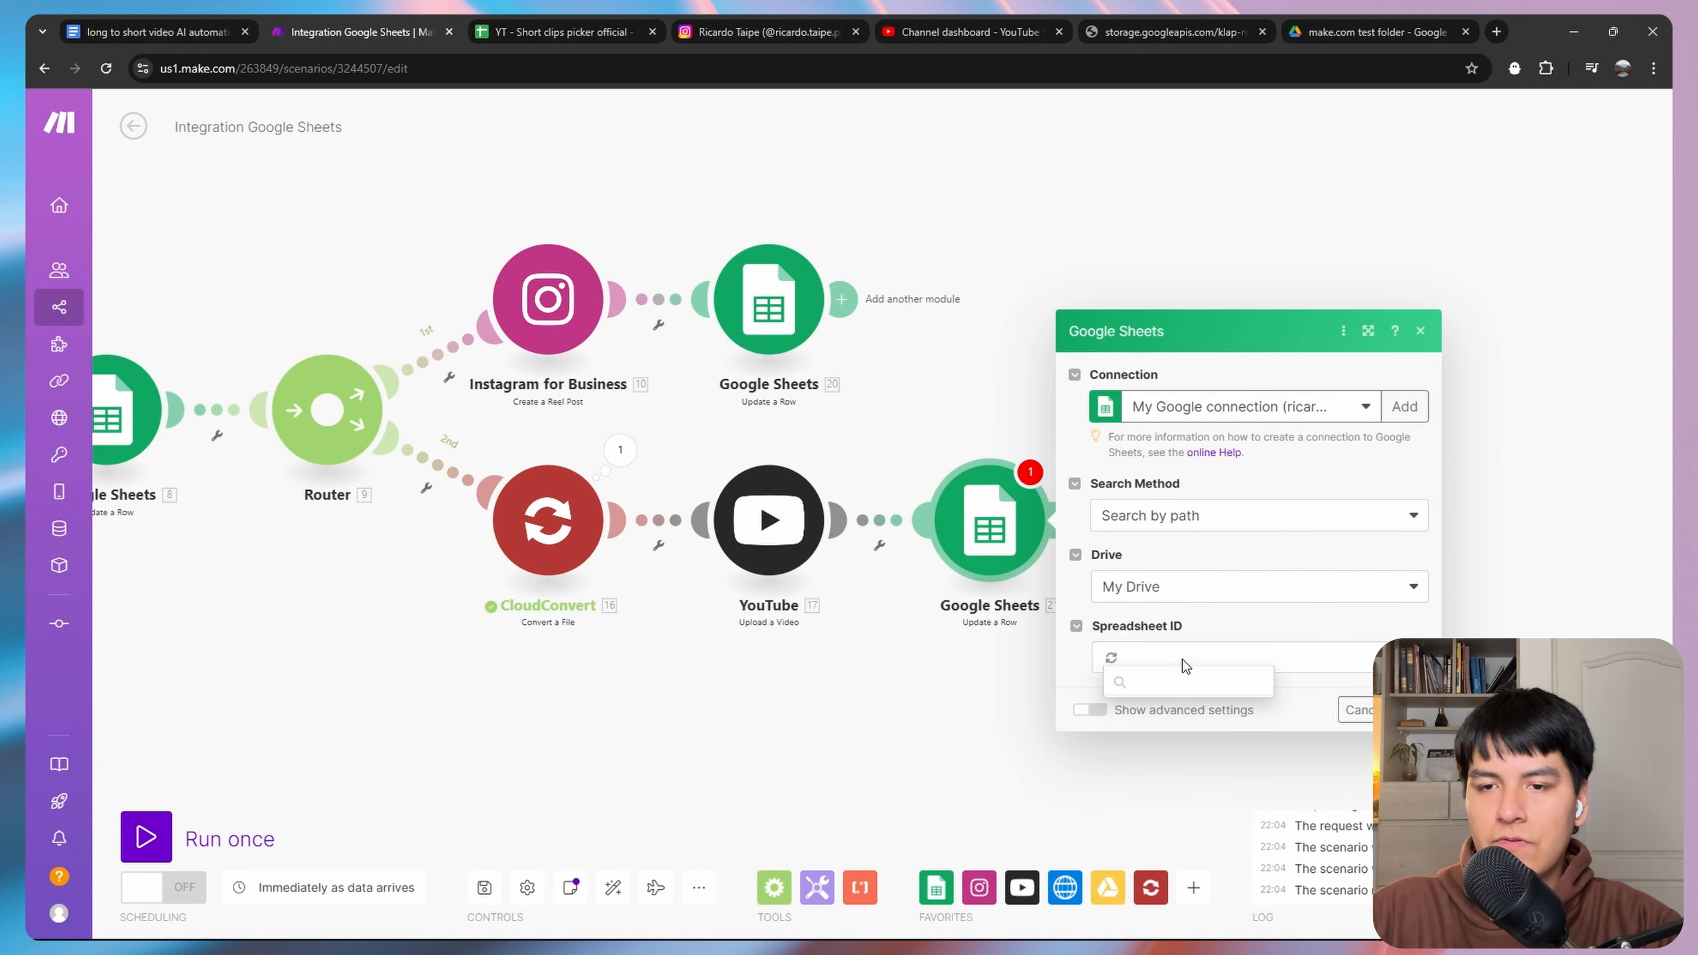
text(yt)
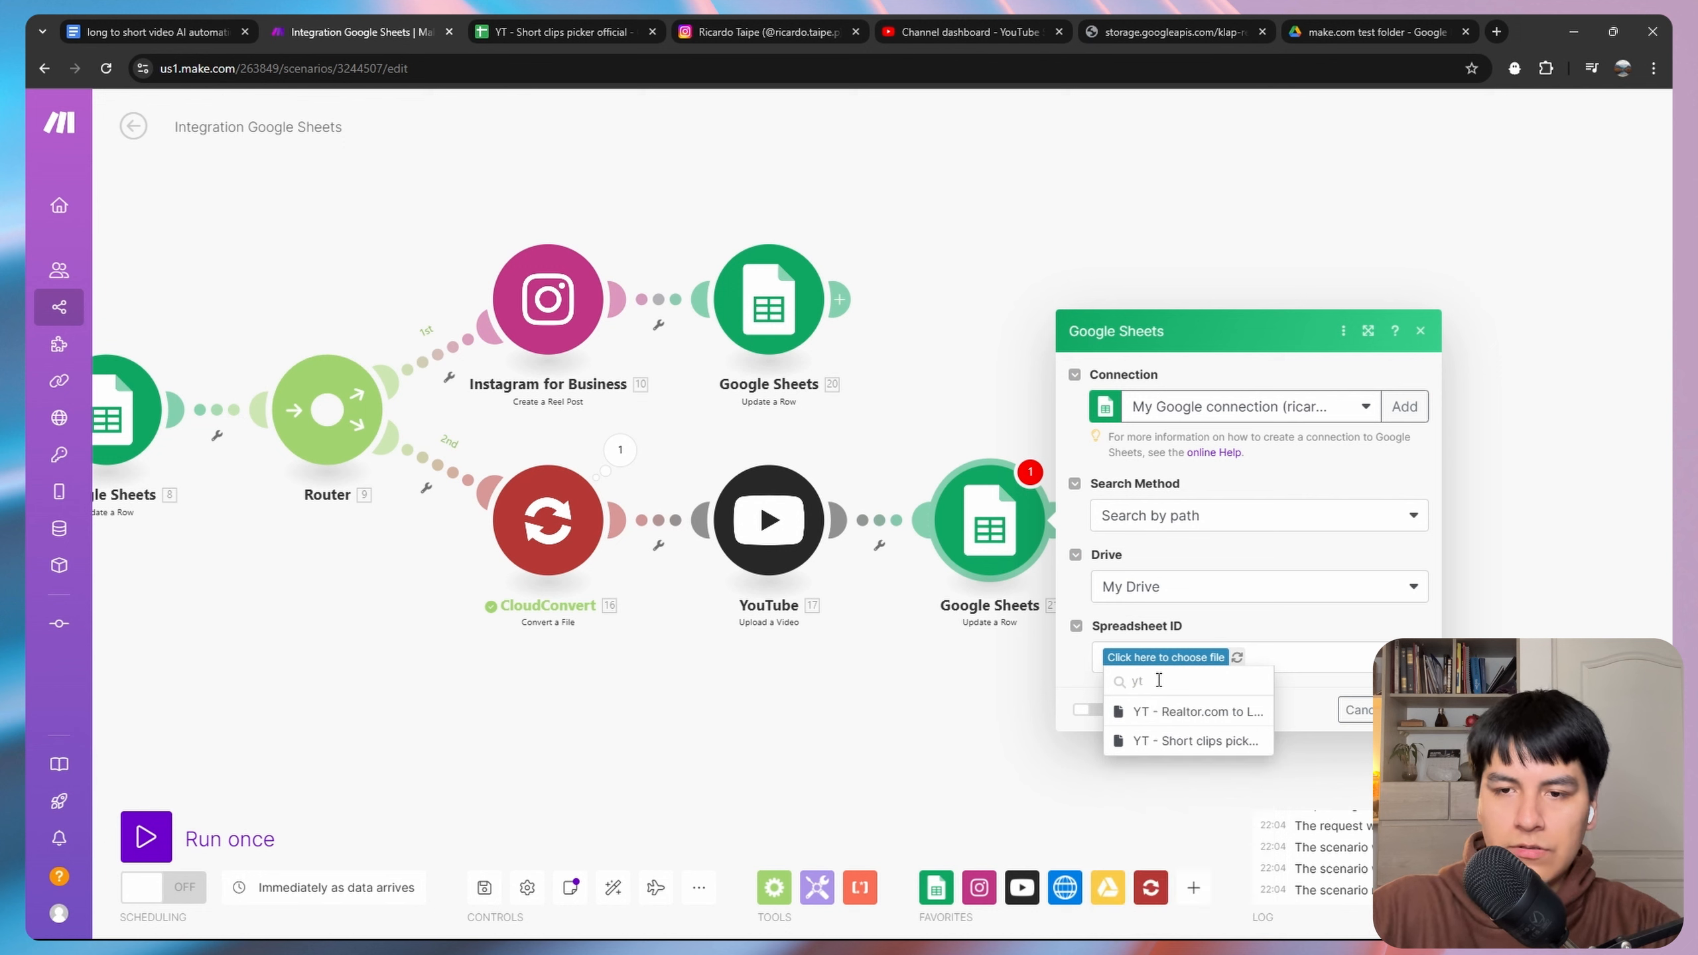
click(1180, 740)
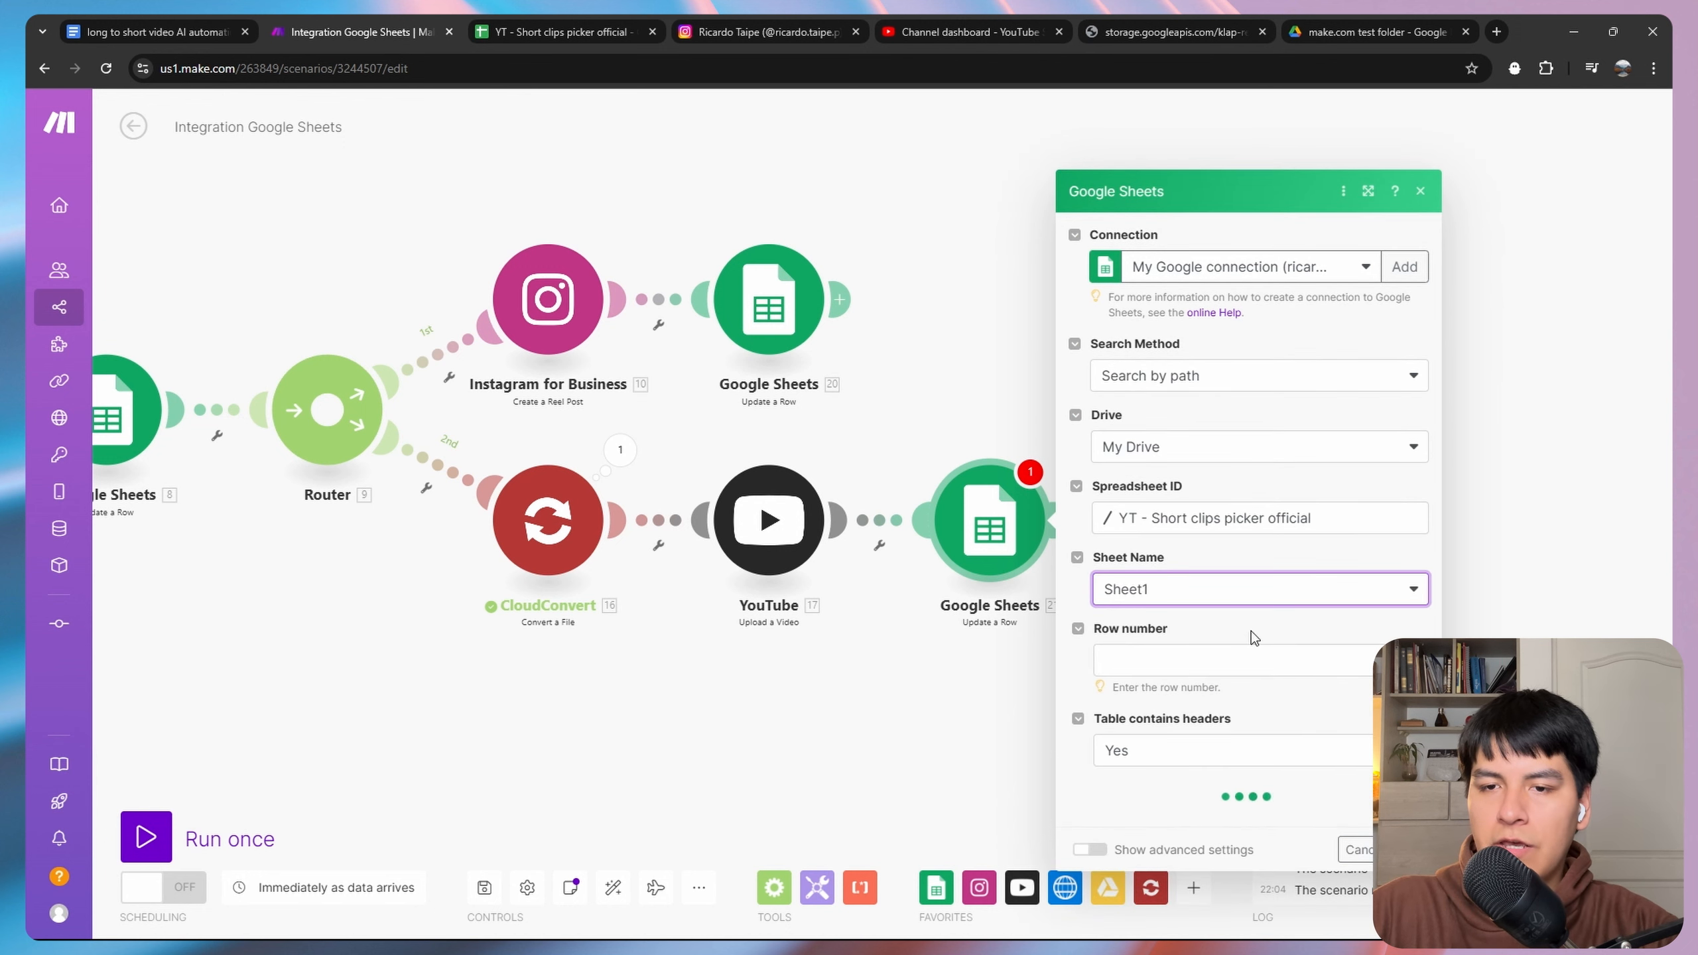
Map the row number to Range: Row start from Watch Changes, set "Posted to YT shorts? (G)" to Yes and save the module.
click(1188, 656)
scroll(937, 515, down, 5)
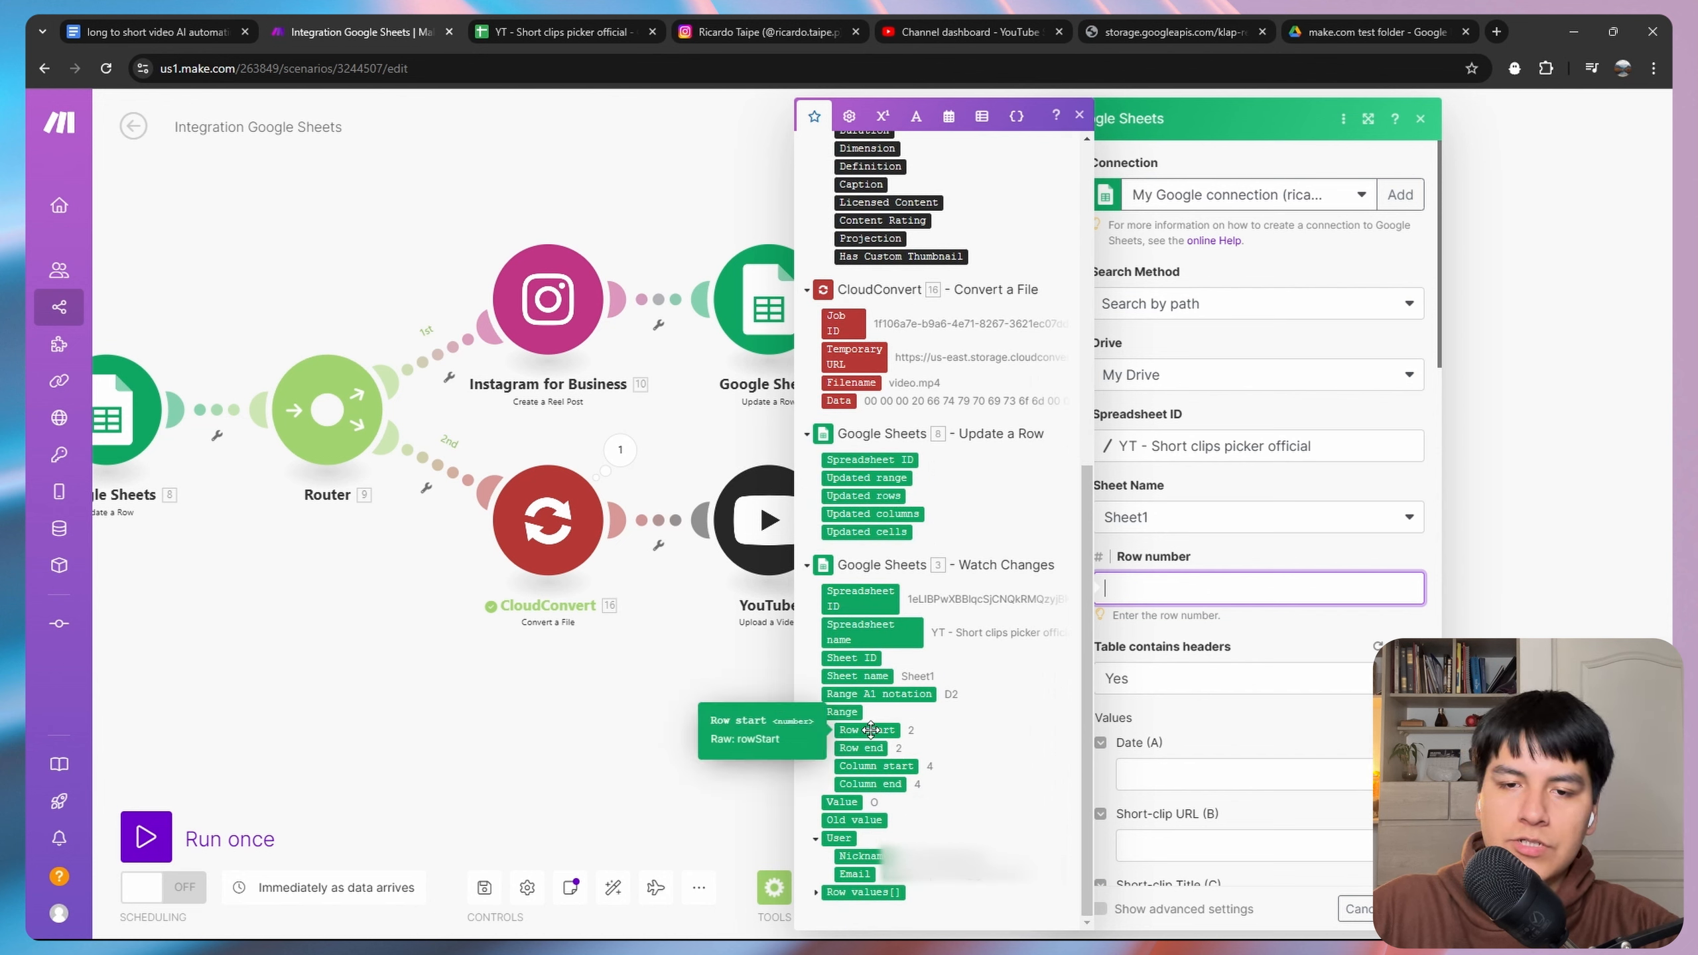
drag(870, 729, 1233, 591)
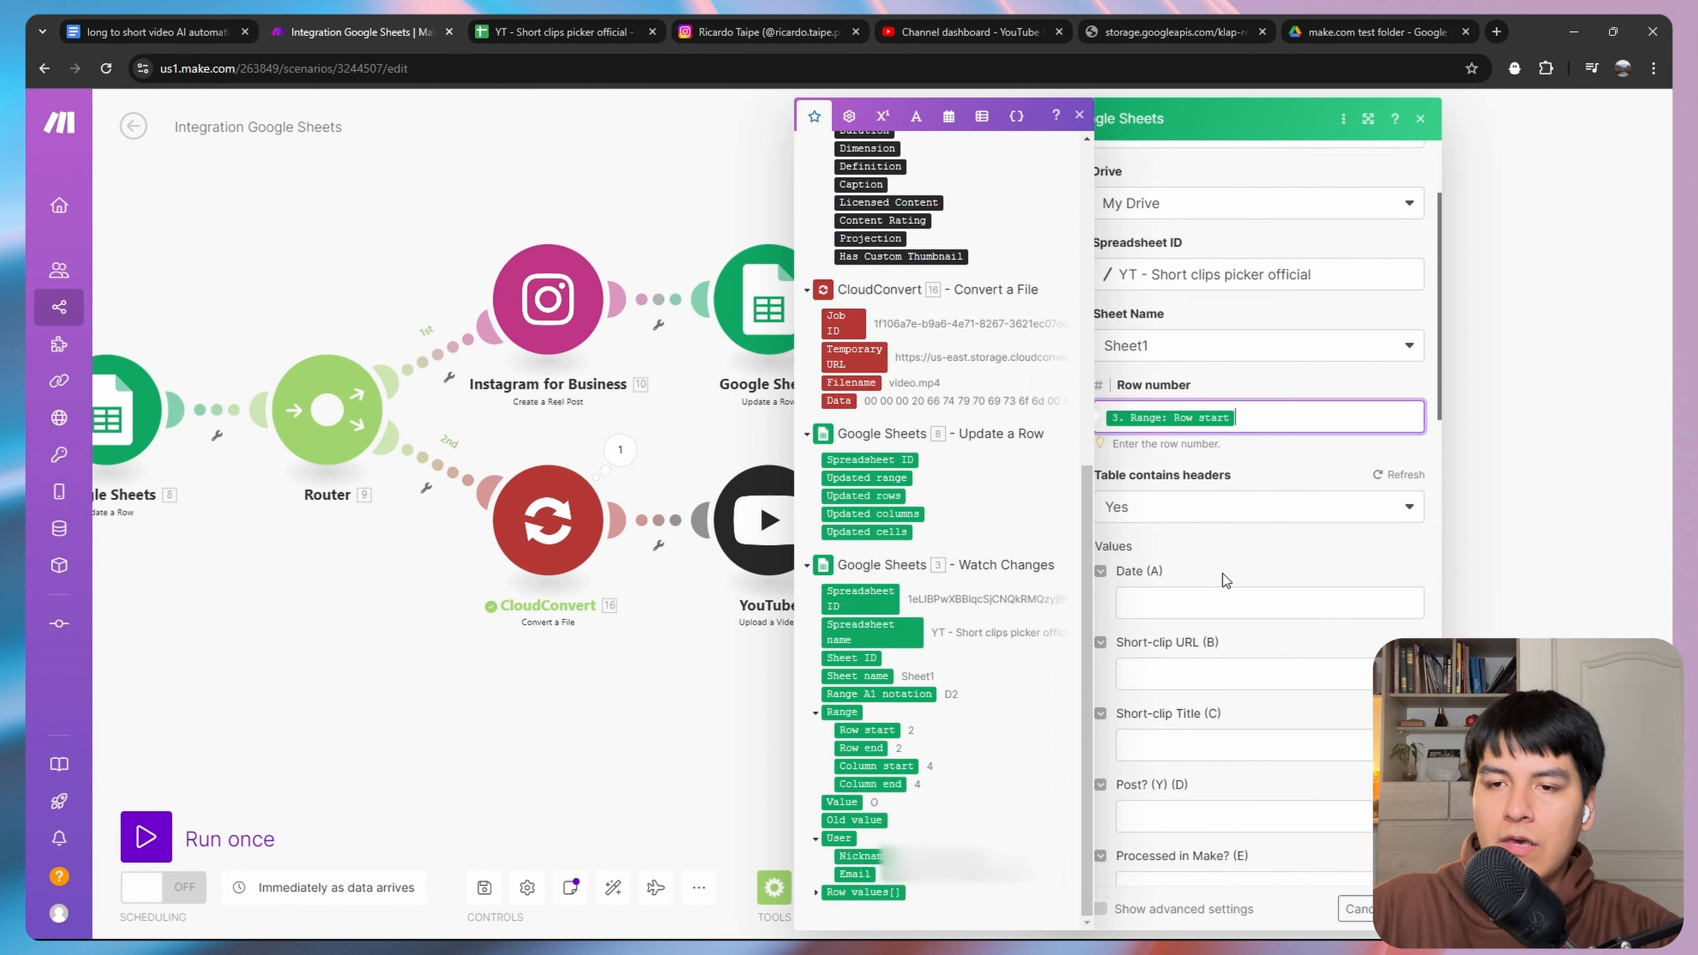
click(1224, 565)
scroll(1220, 562, down, 5)
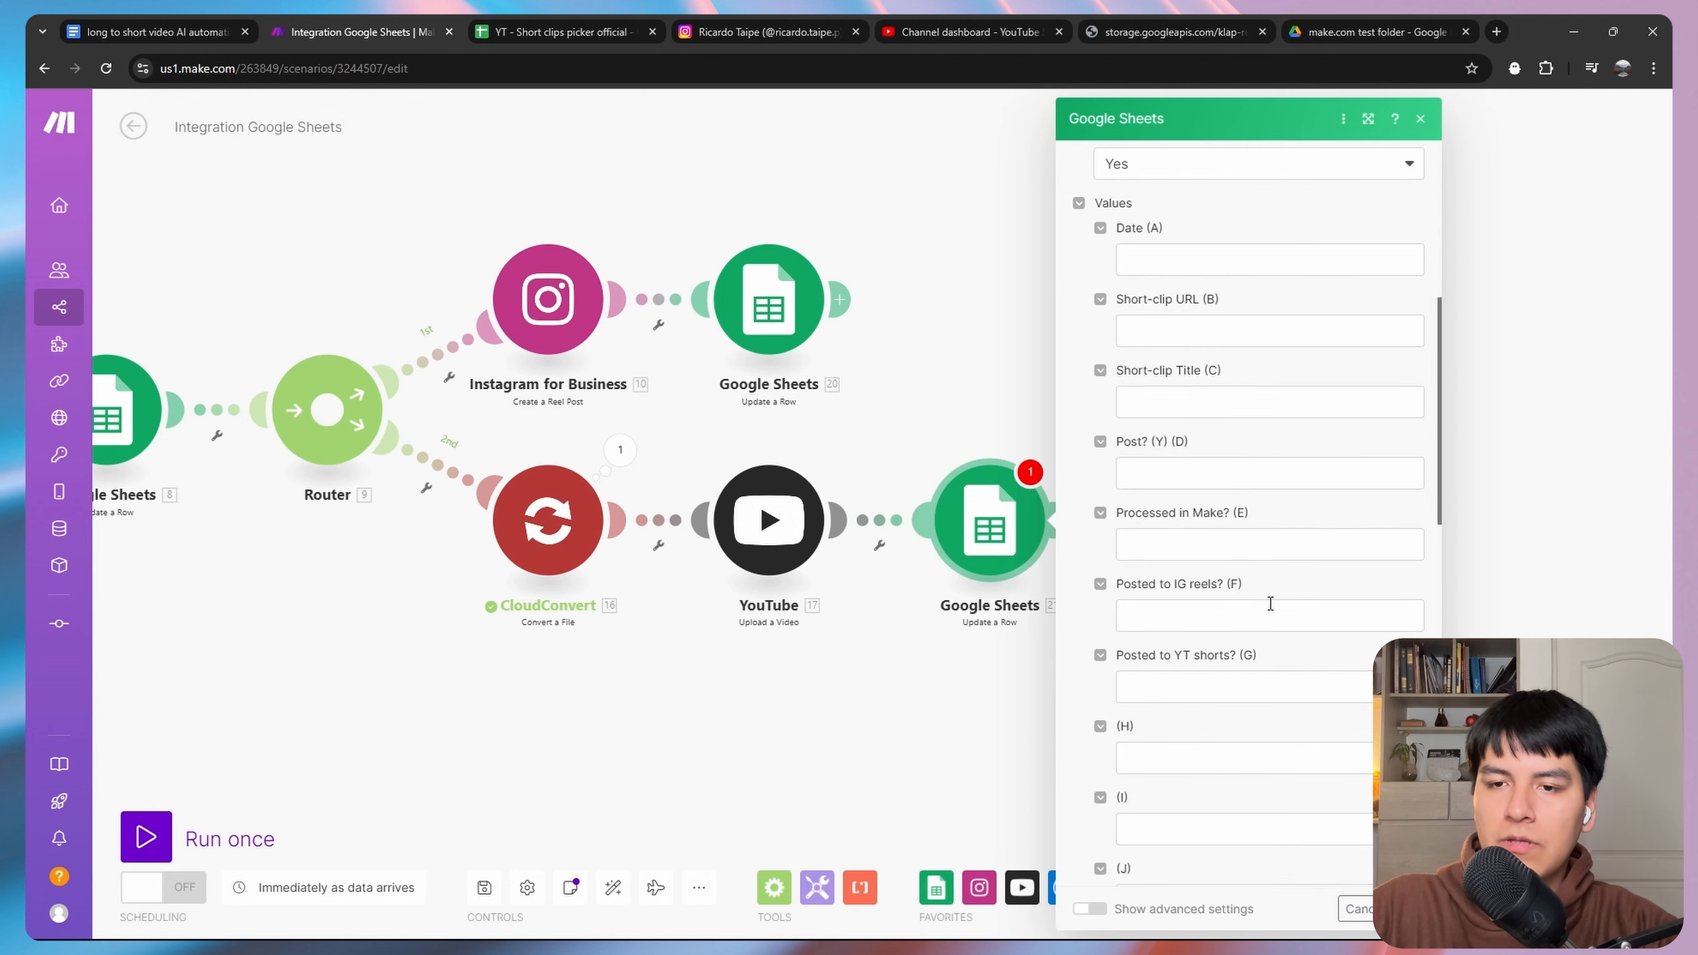
click(1225, 688)
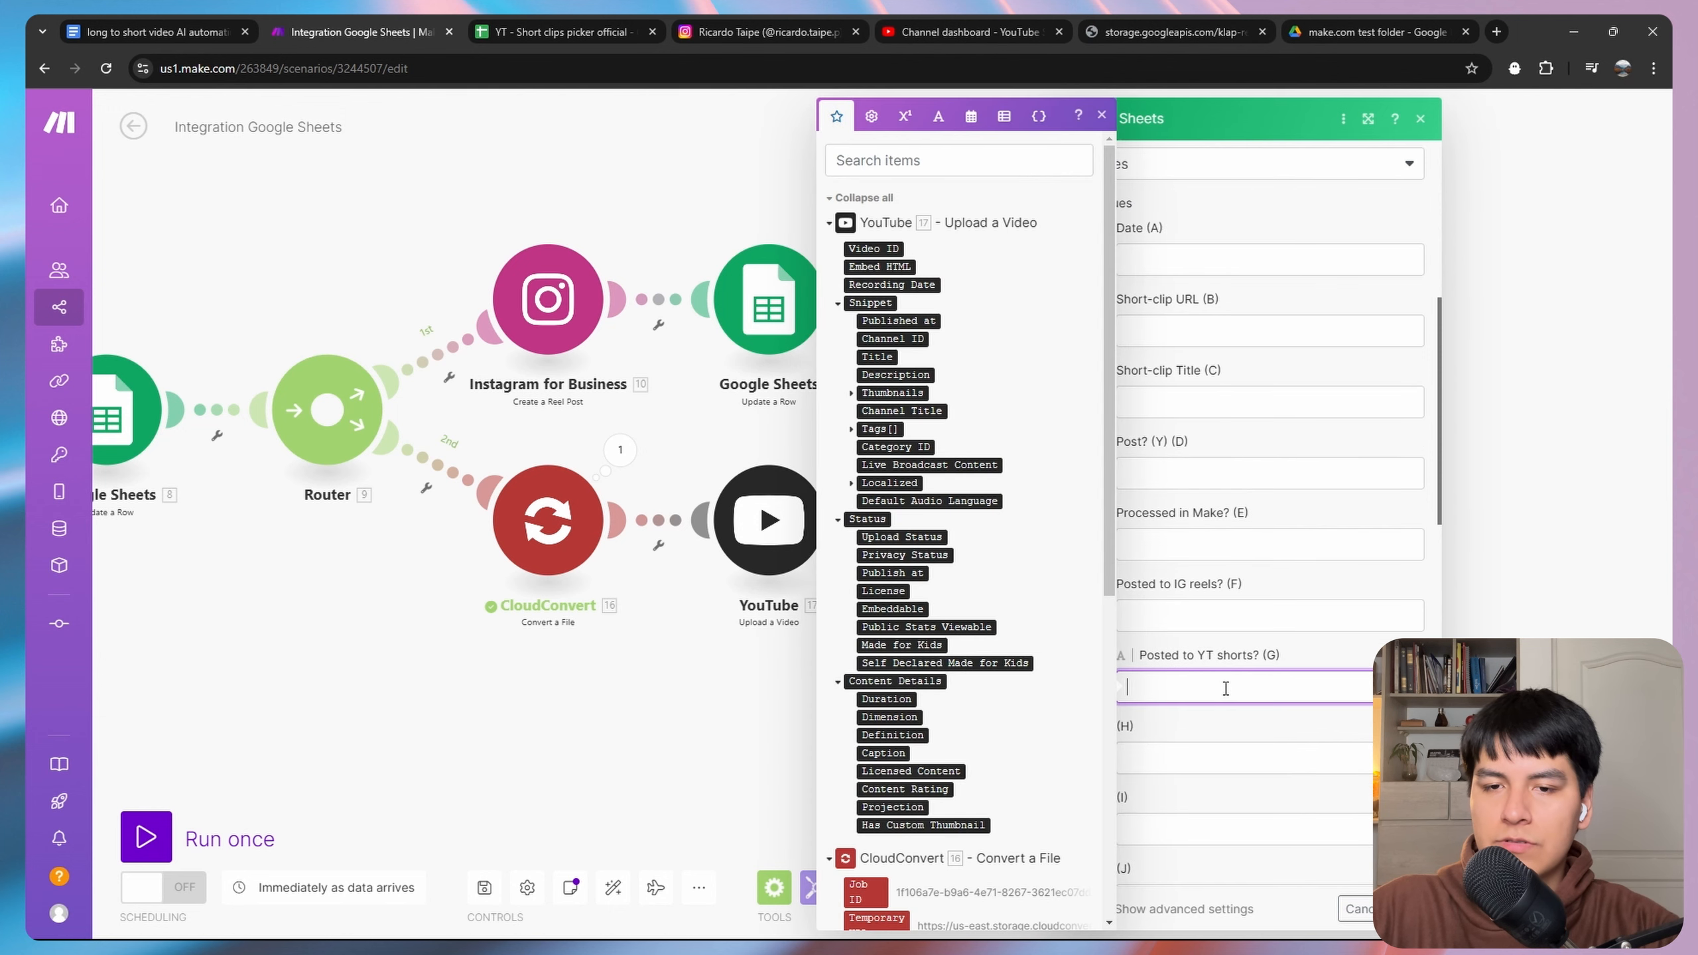
text(Yes)
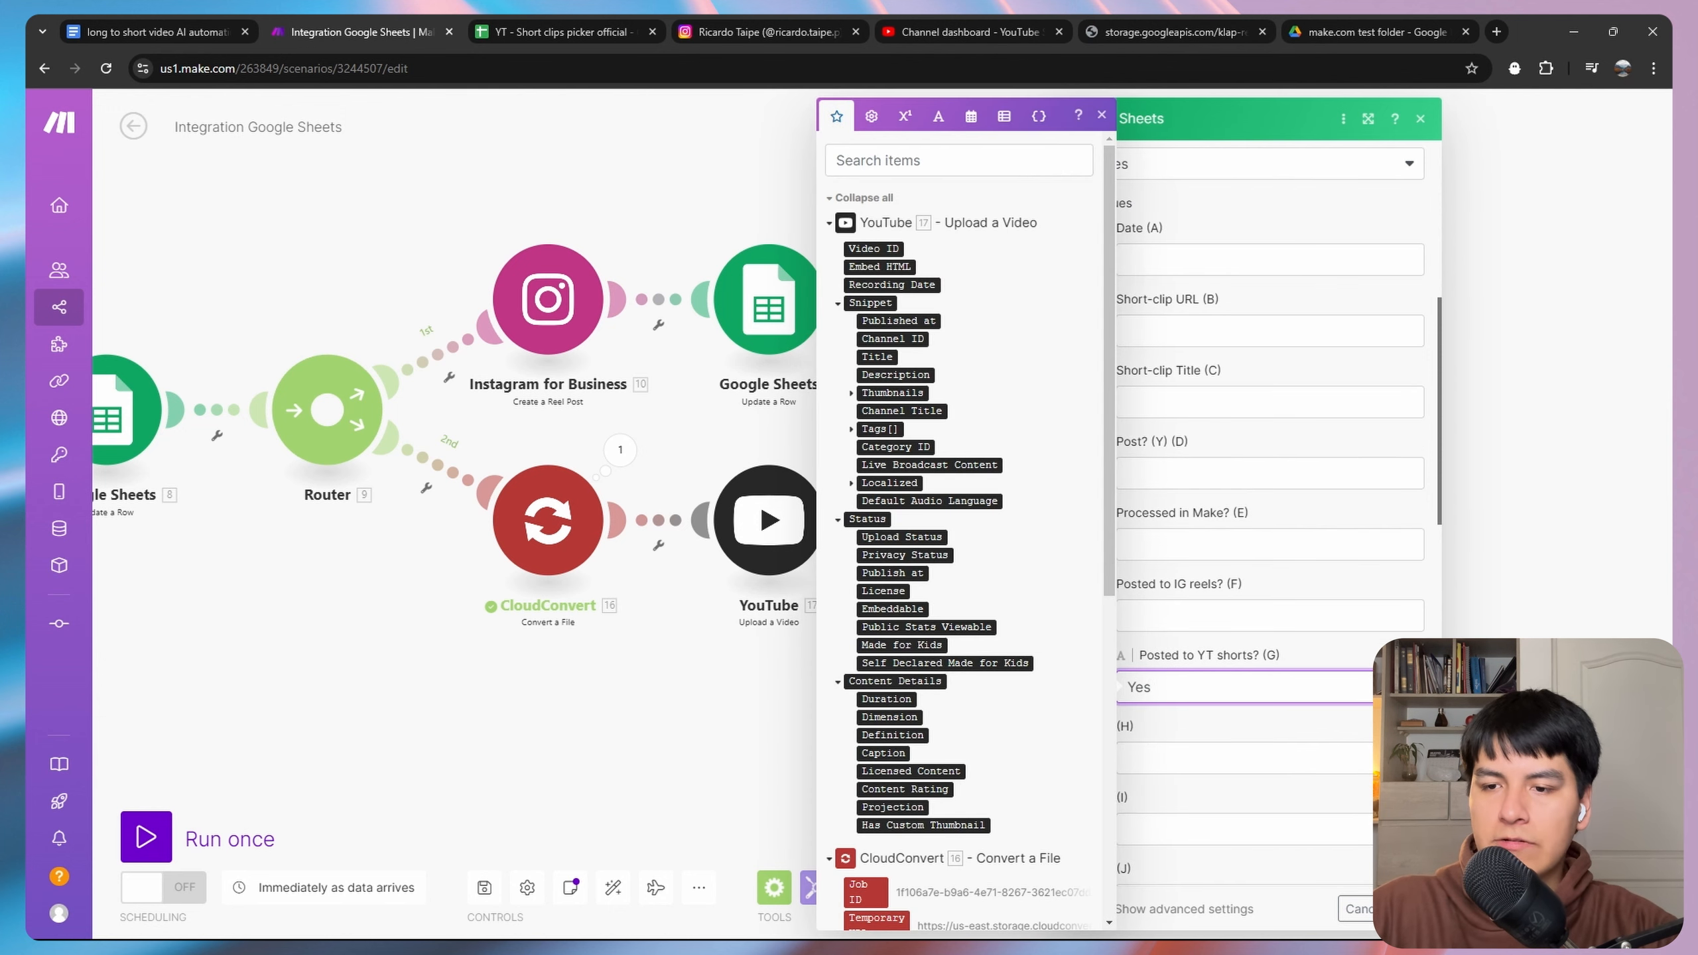
click(1409, 909)
Move the Watch Changes module farther away from the first Update a Row module to lengthen their connection.
scroll(1064, 411, down, 1)
drag(1067, 413, 1345, 479)
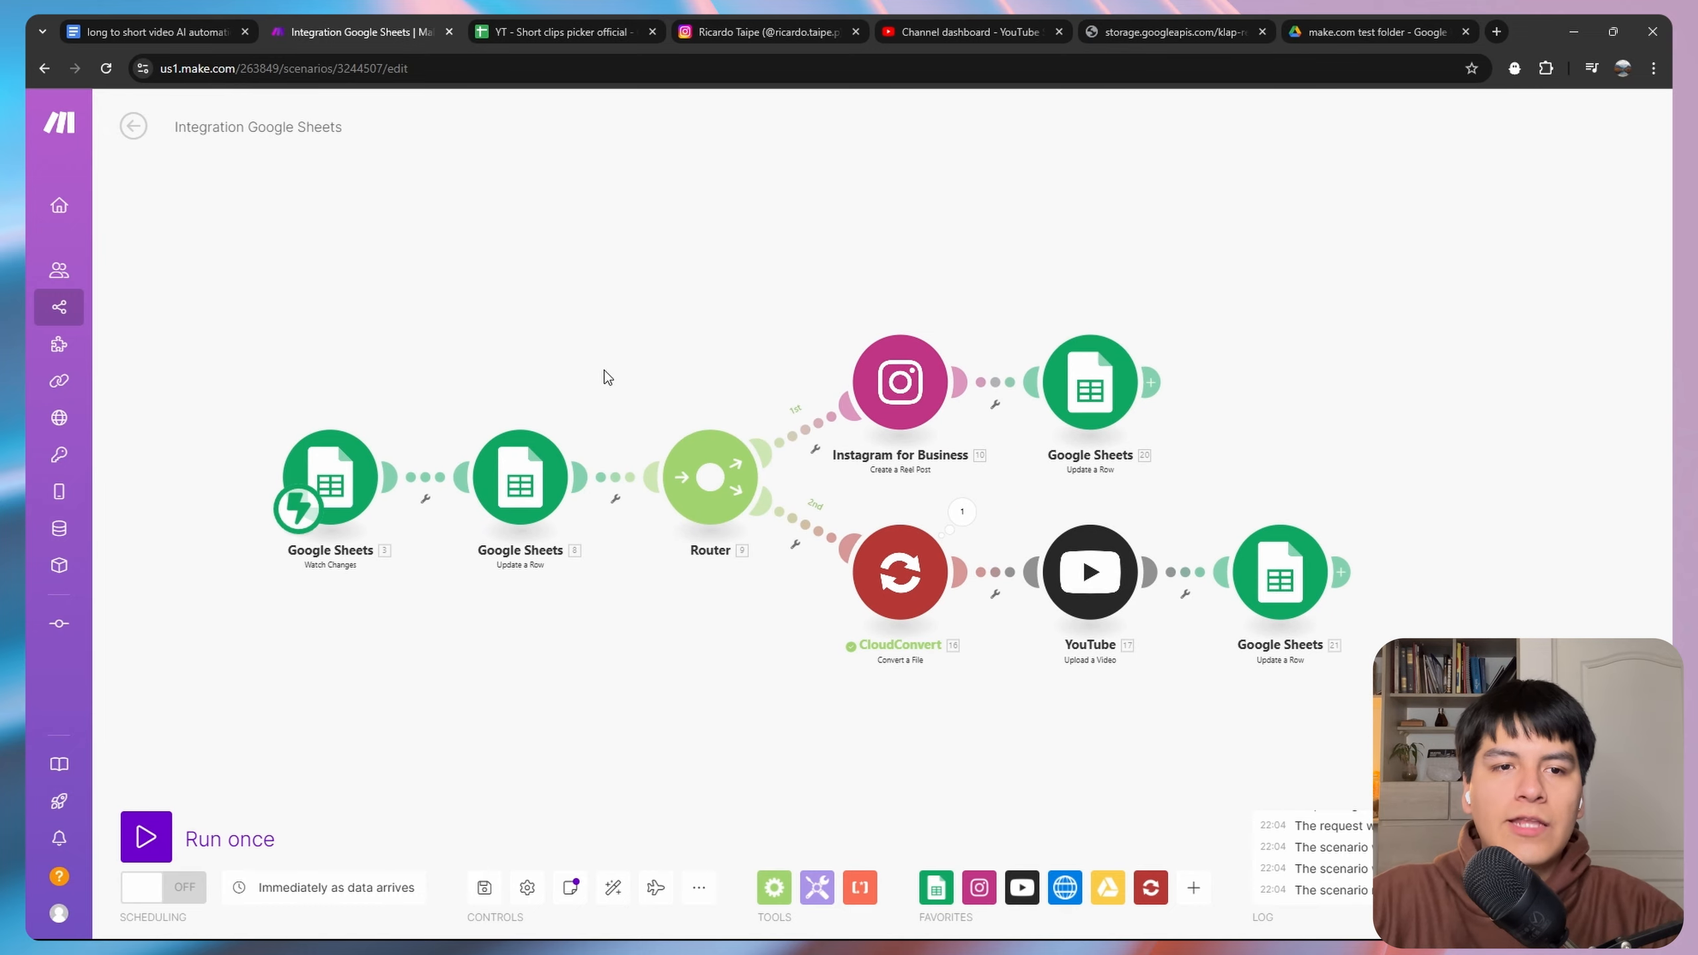
drag(565, 372, 1077, 299)
scroll(944, 342, up, 1)
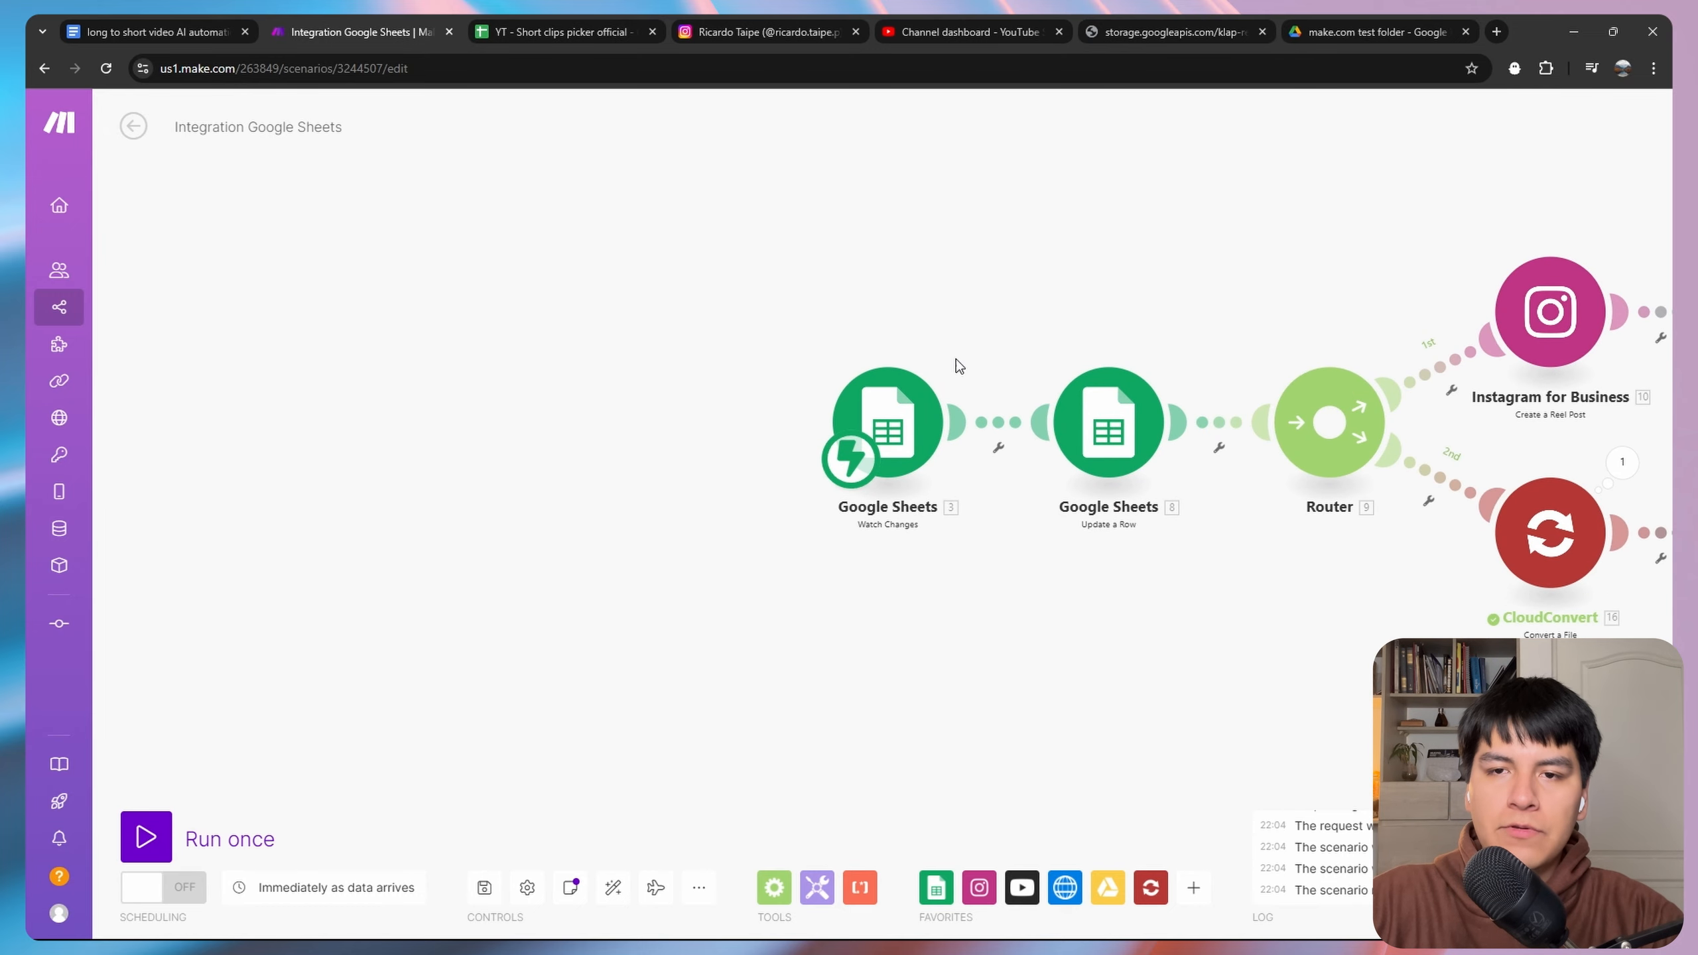
drag(889, 401, 703, 398)
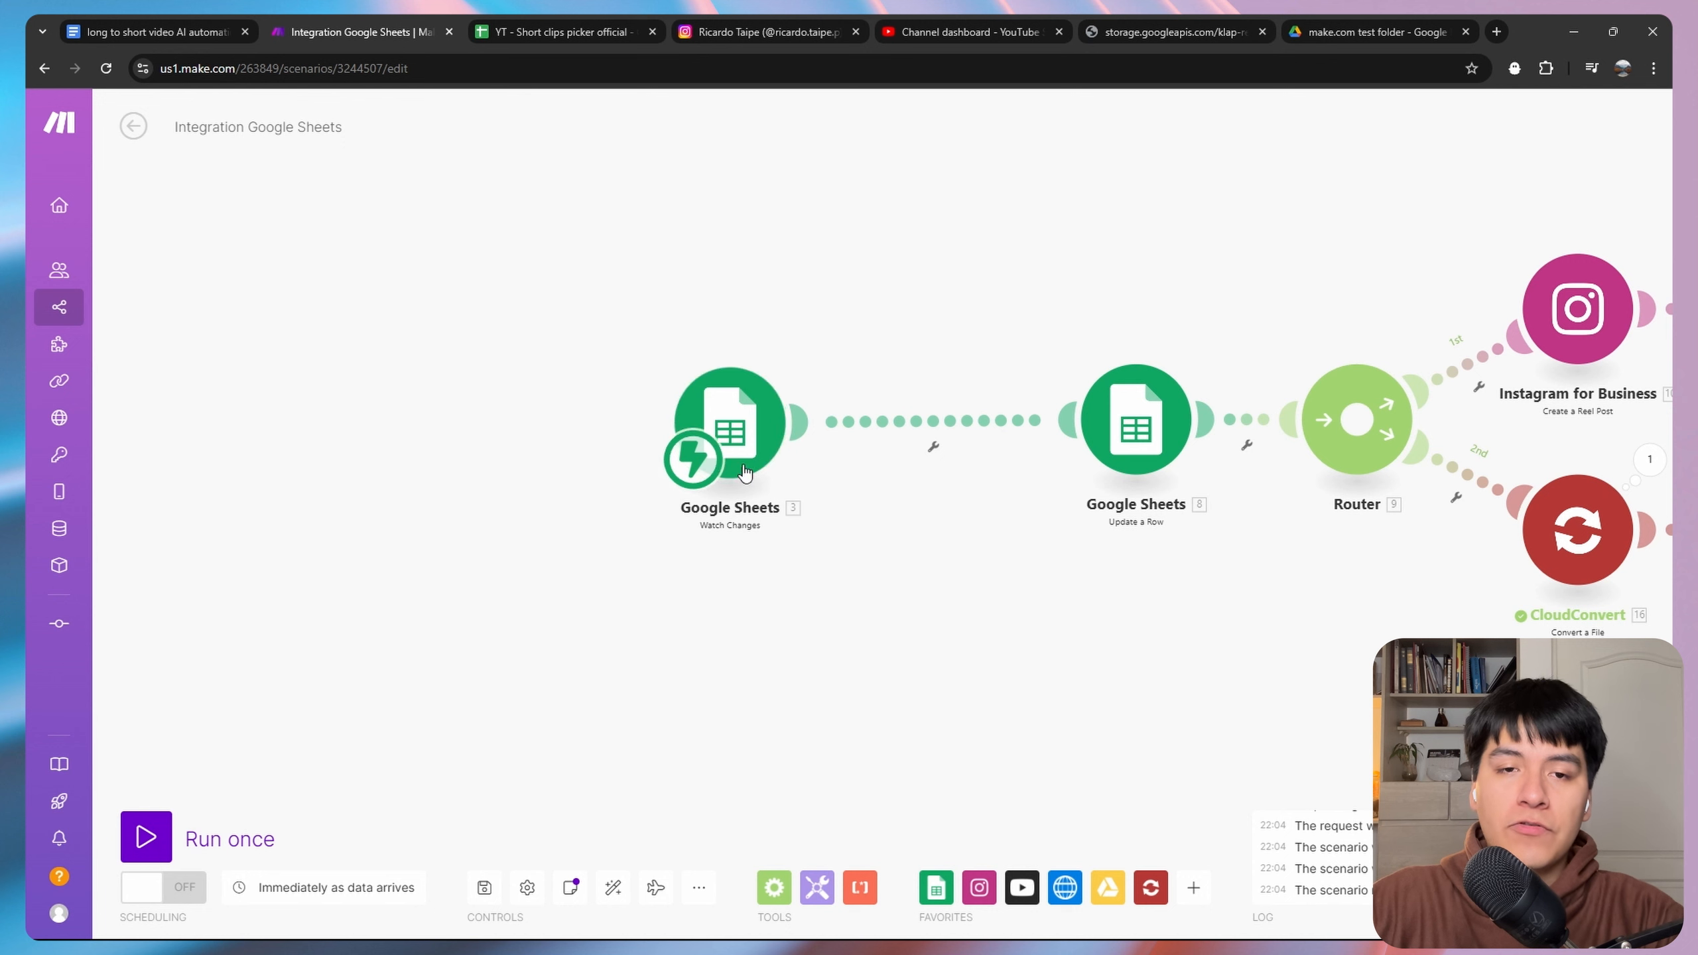
Add a filter between Watch Changes and Update a Row that requires Row values[]: D to equal Y.
click(565, 31)
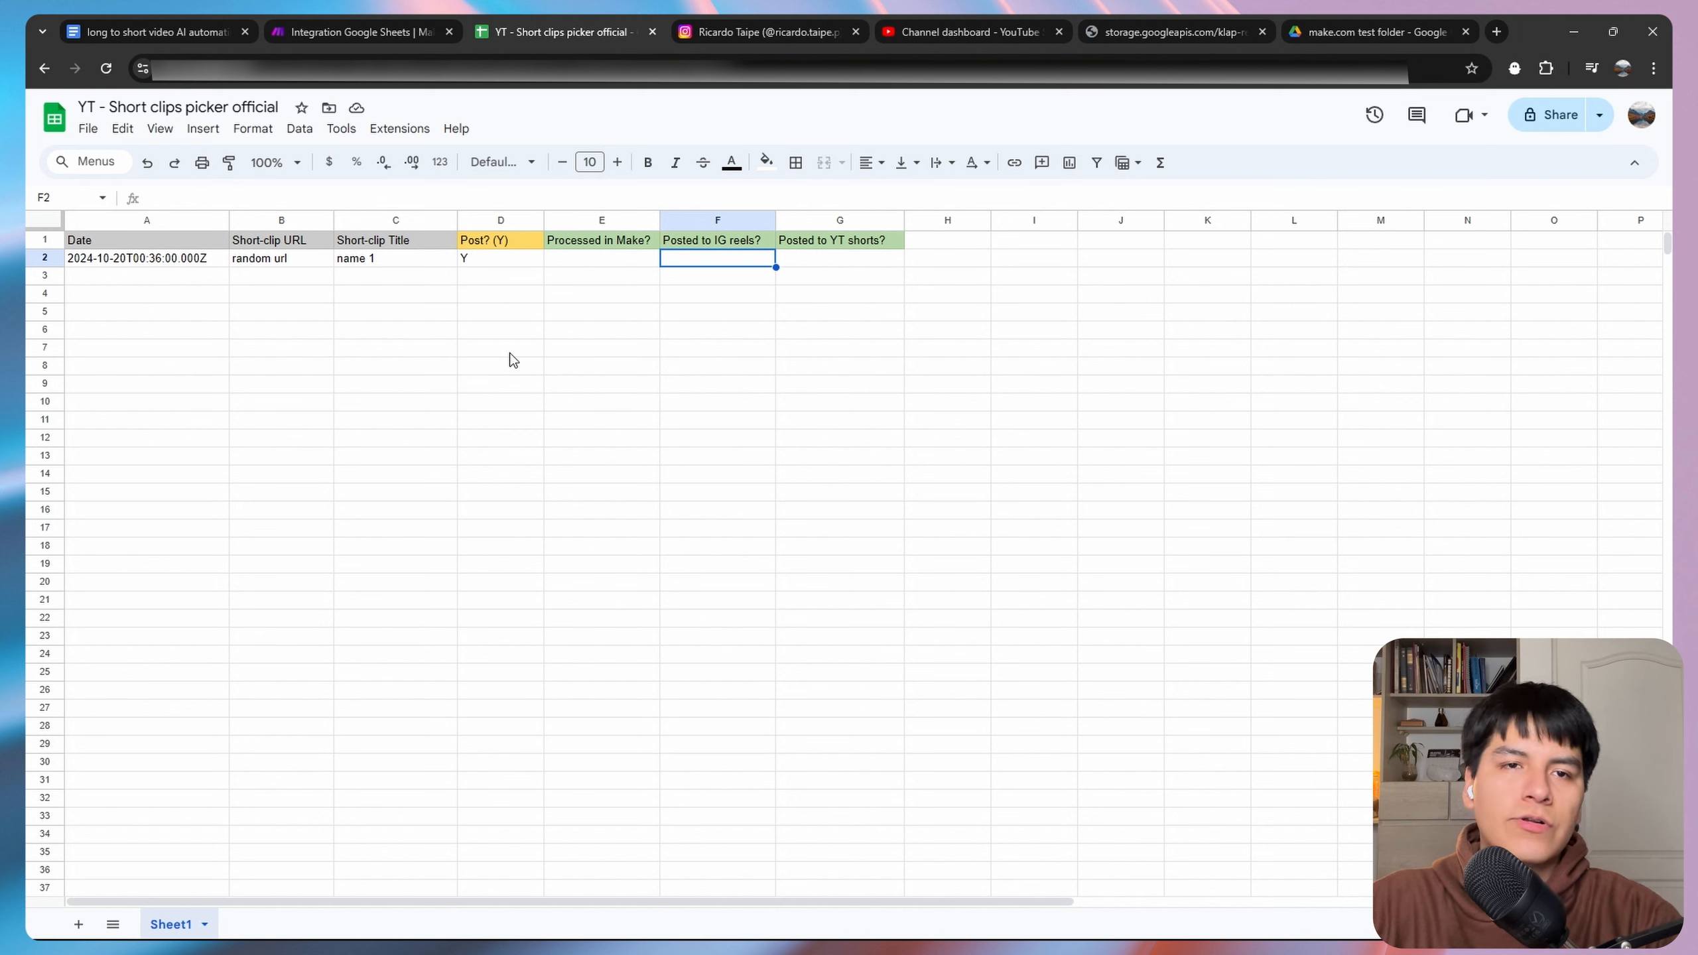
click(374, 31)
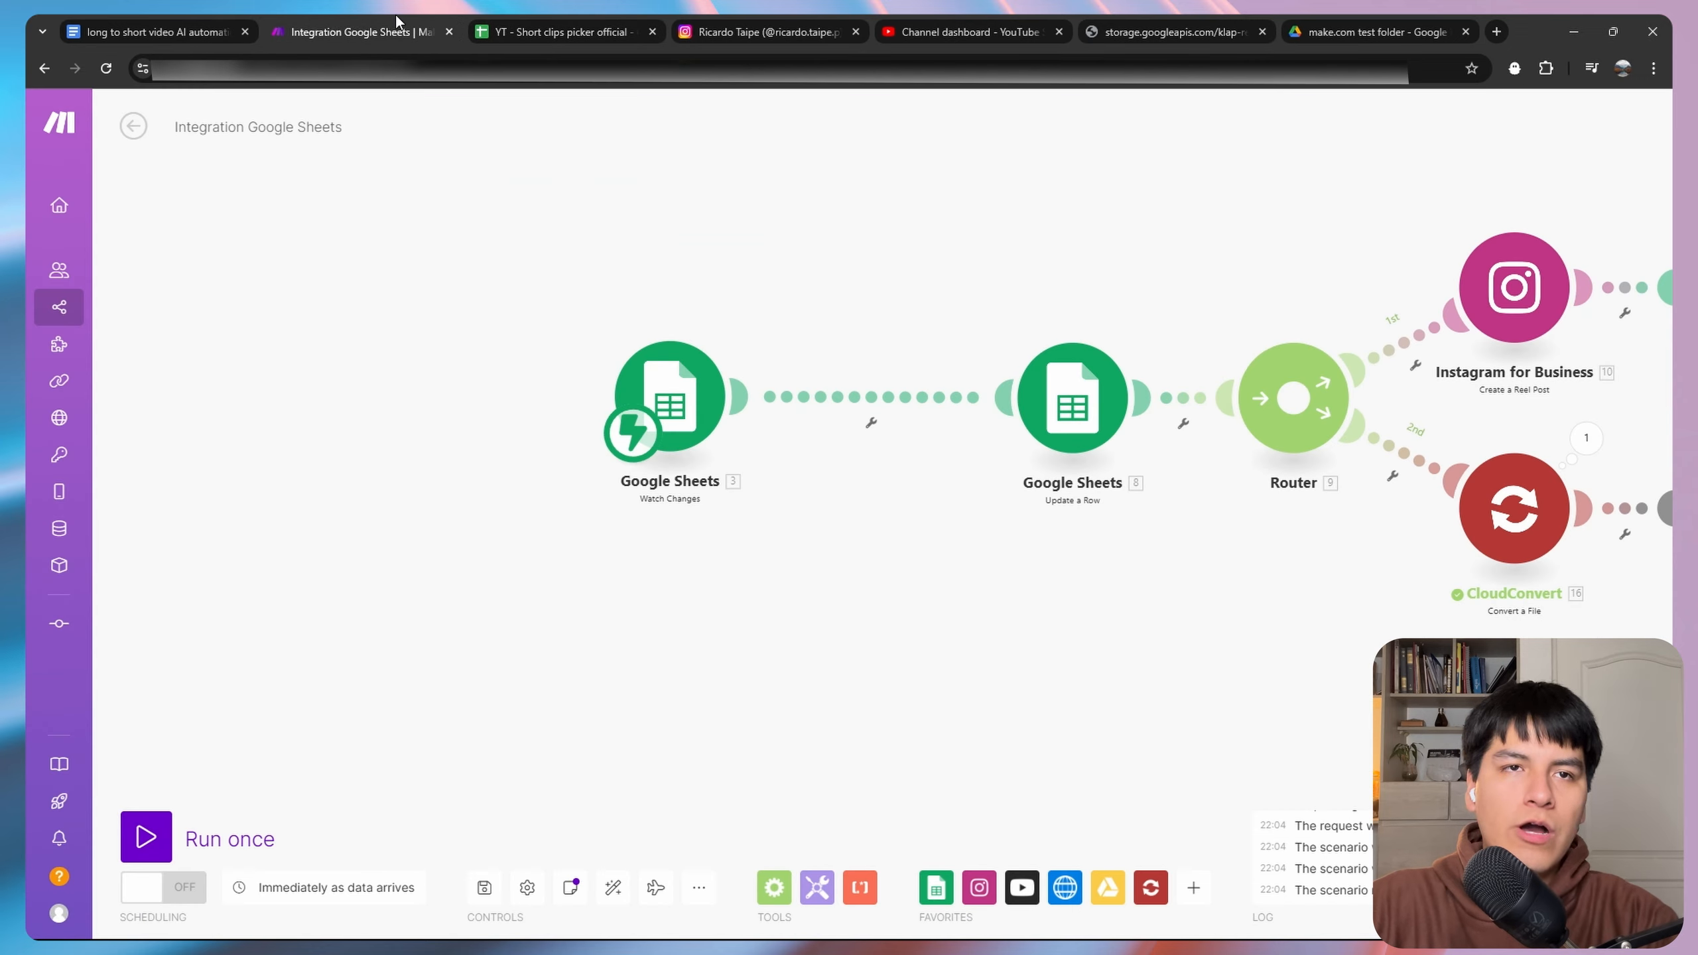
click(870, 424)
click(896, 444)
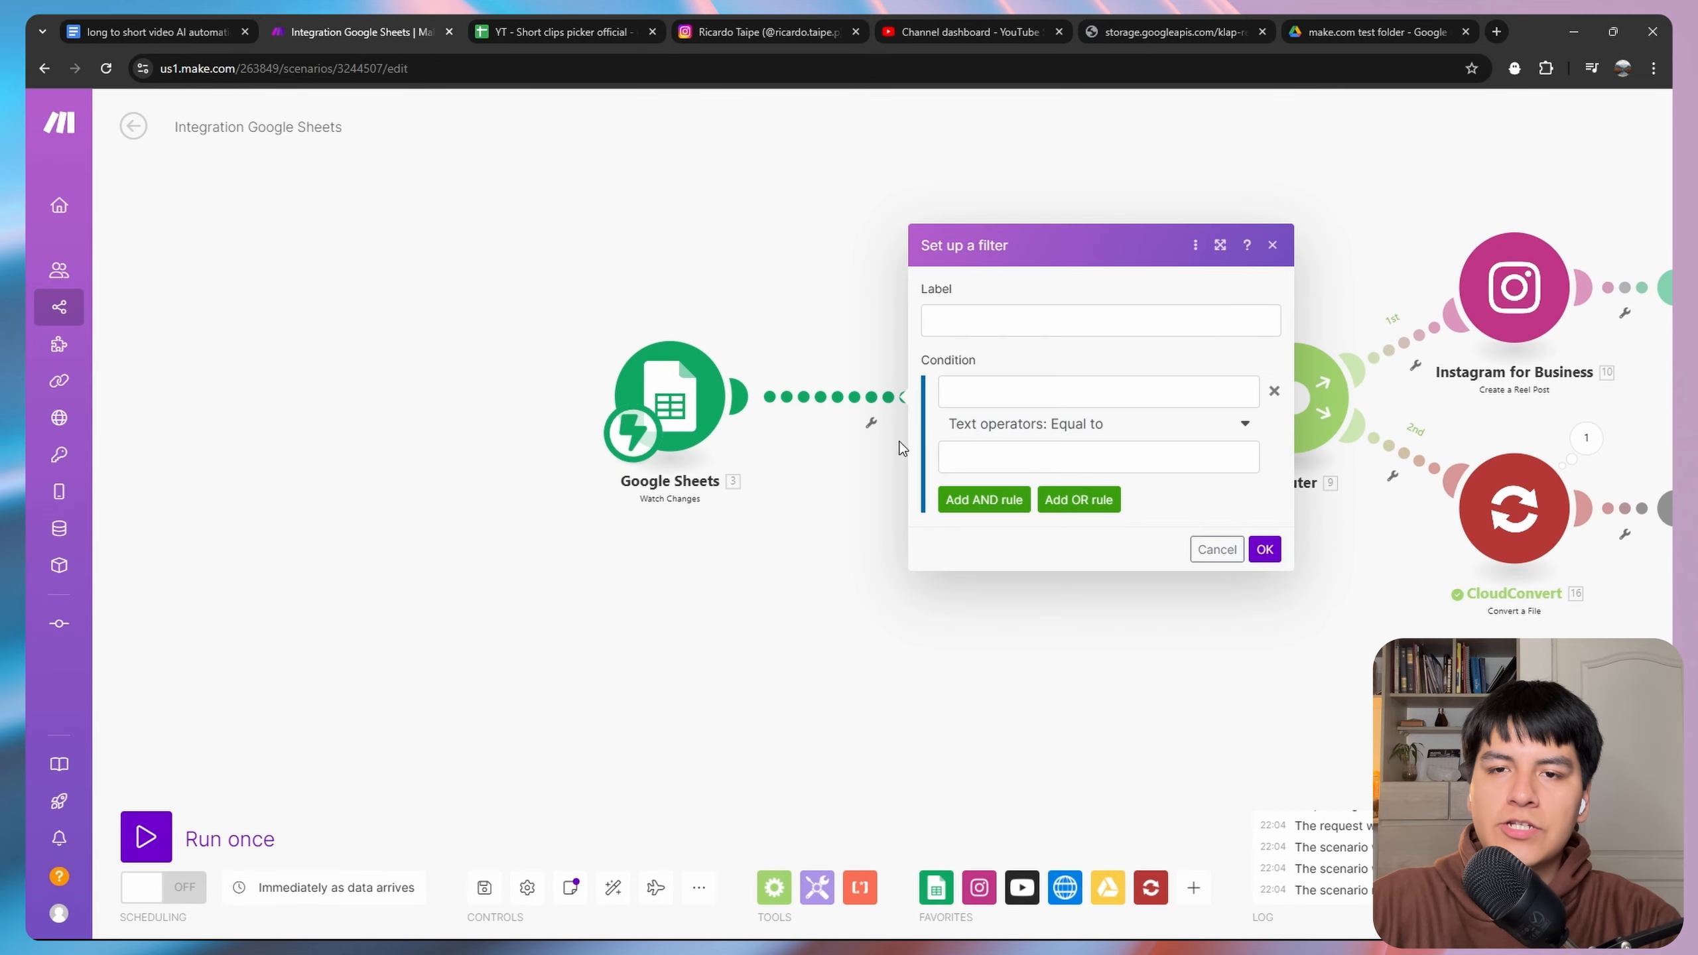
click(1001, 390)
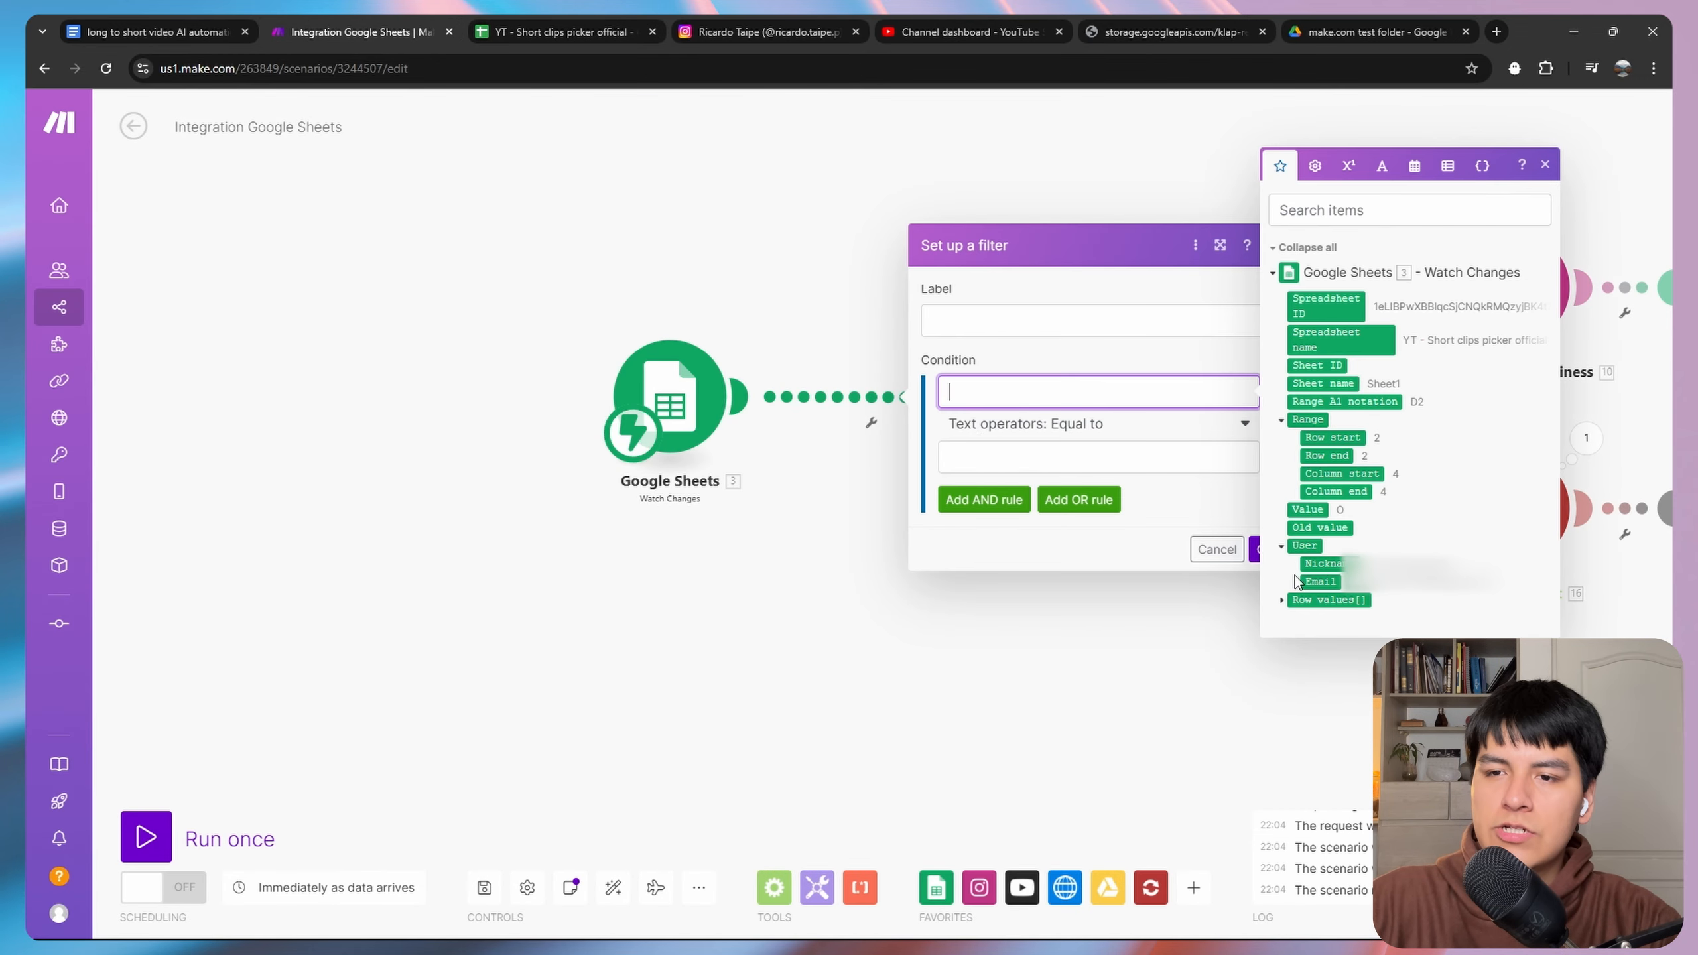
click(1309, 535)
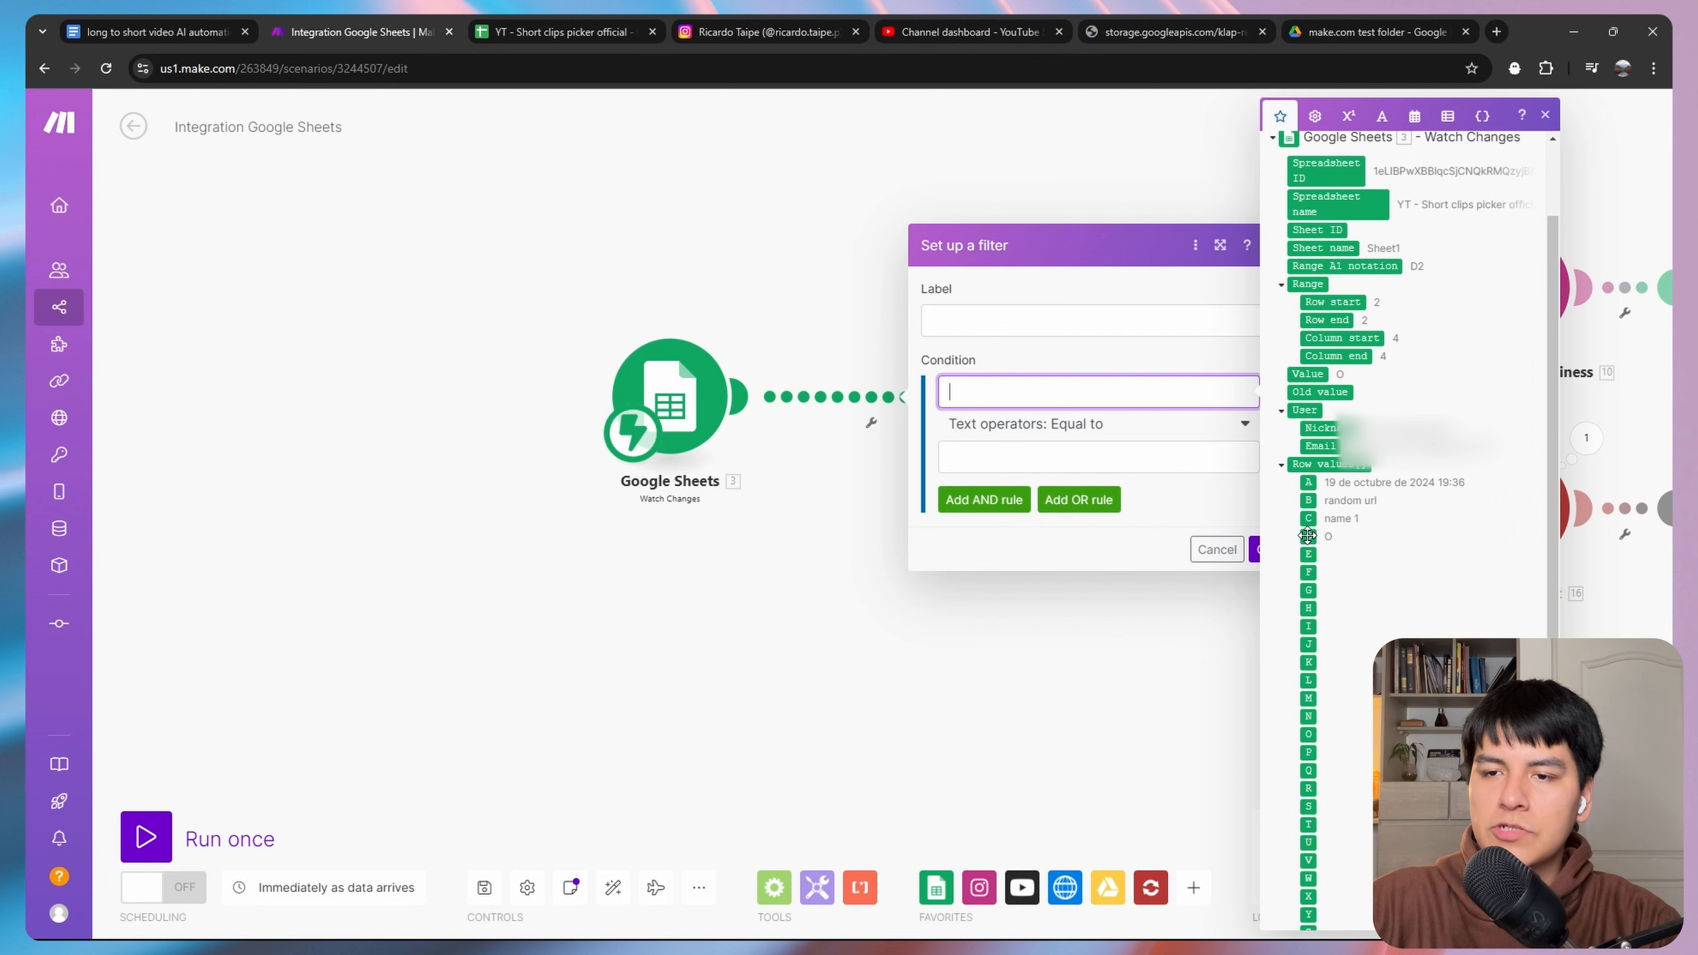
click(1021, 459)
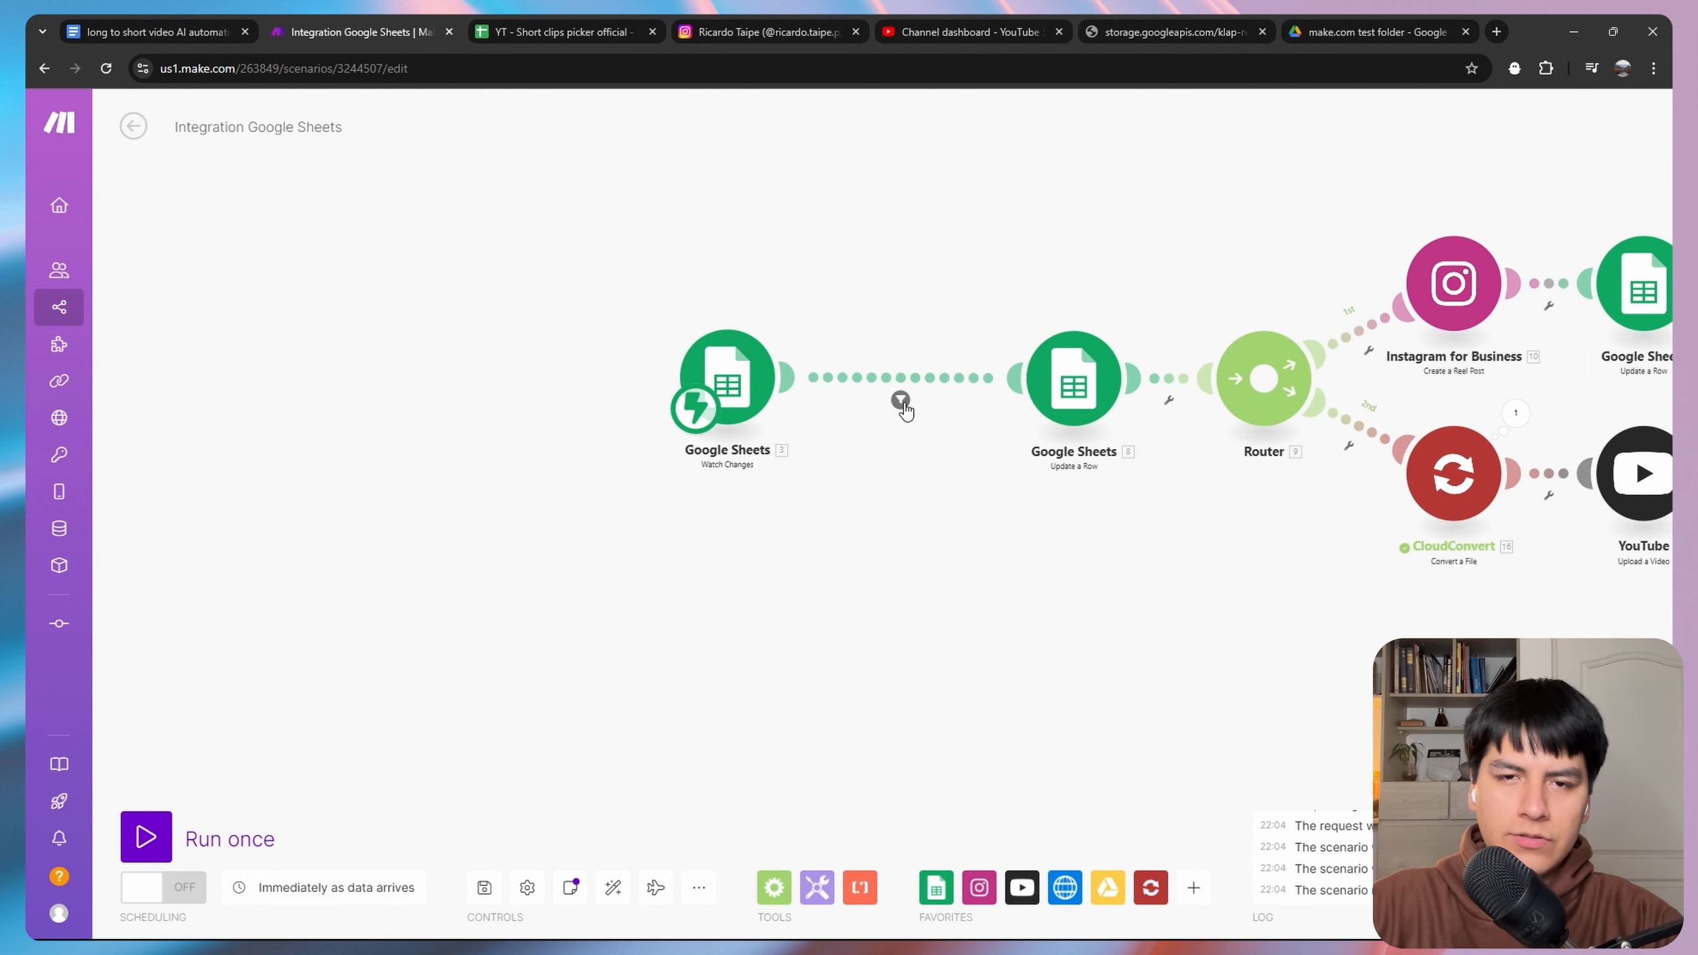
Add an AND rule on Row values[]: E, the "Processed in Make?" column, to the filter after Watch Changes.
click(569, 31)
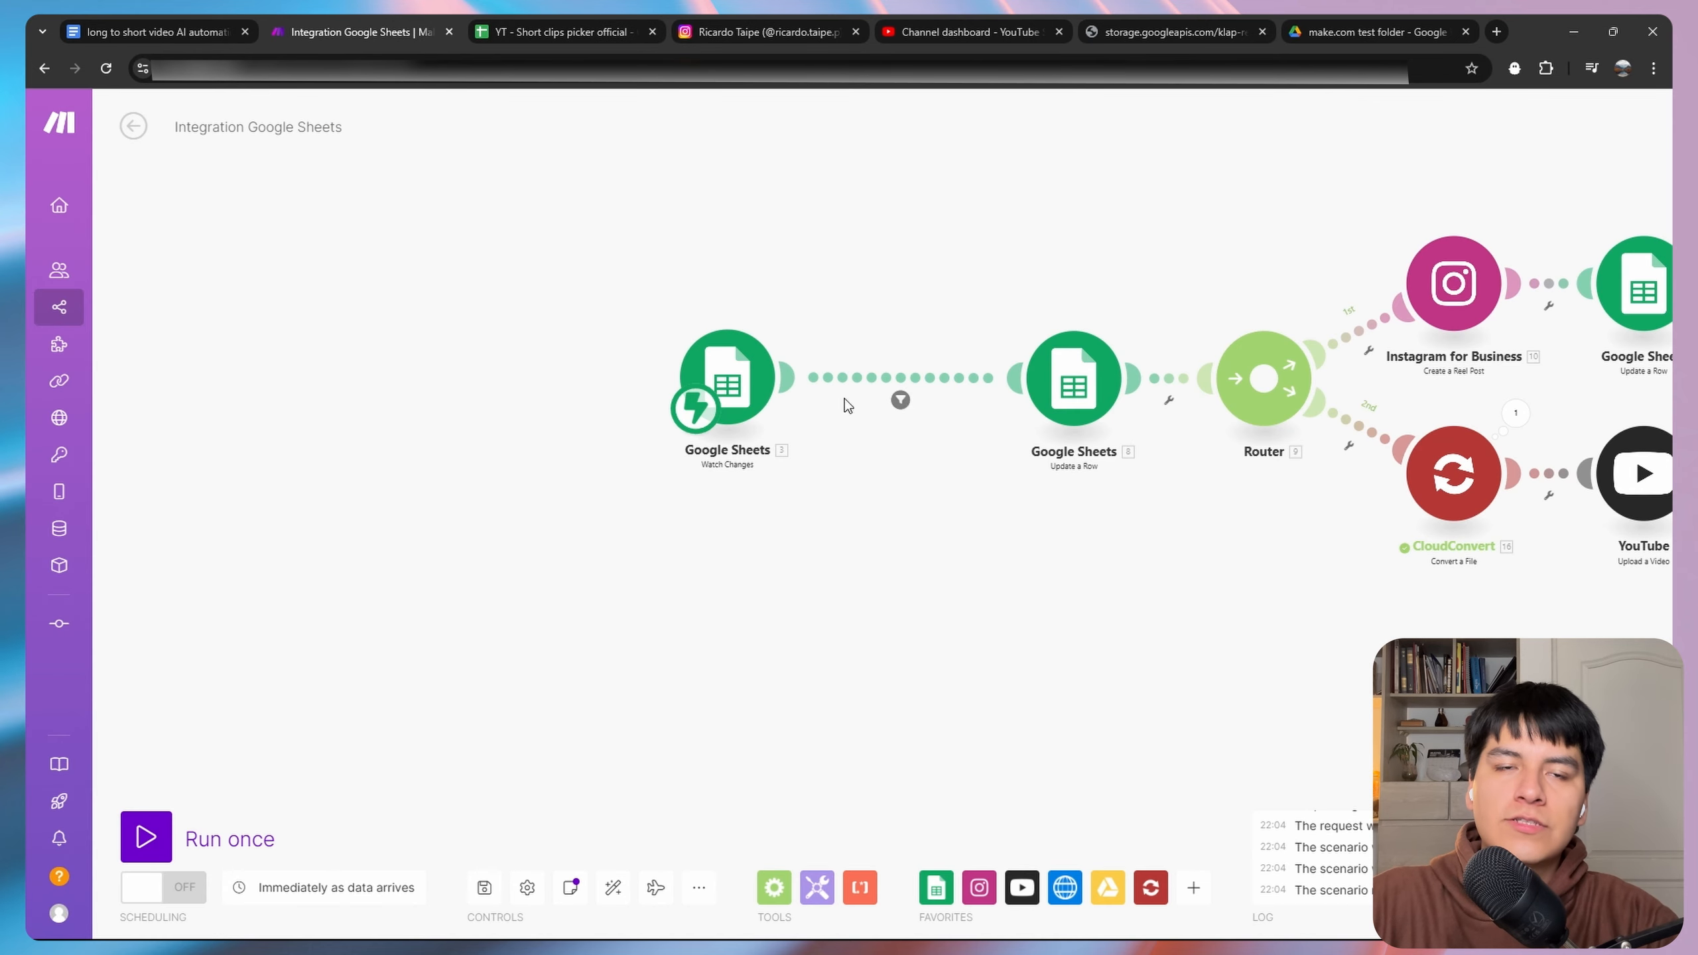
click(565, 16)
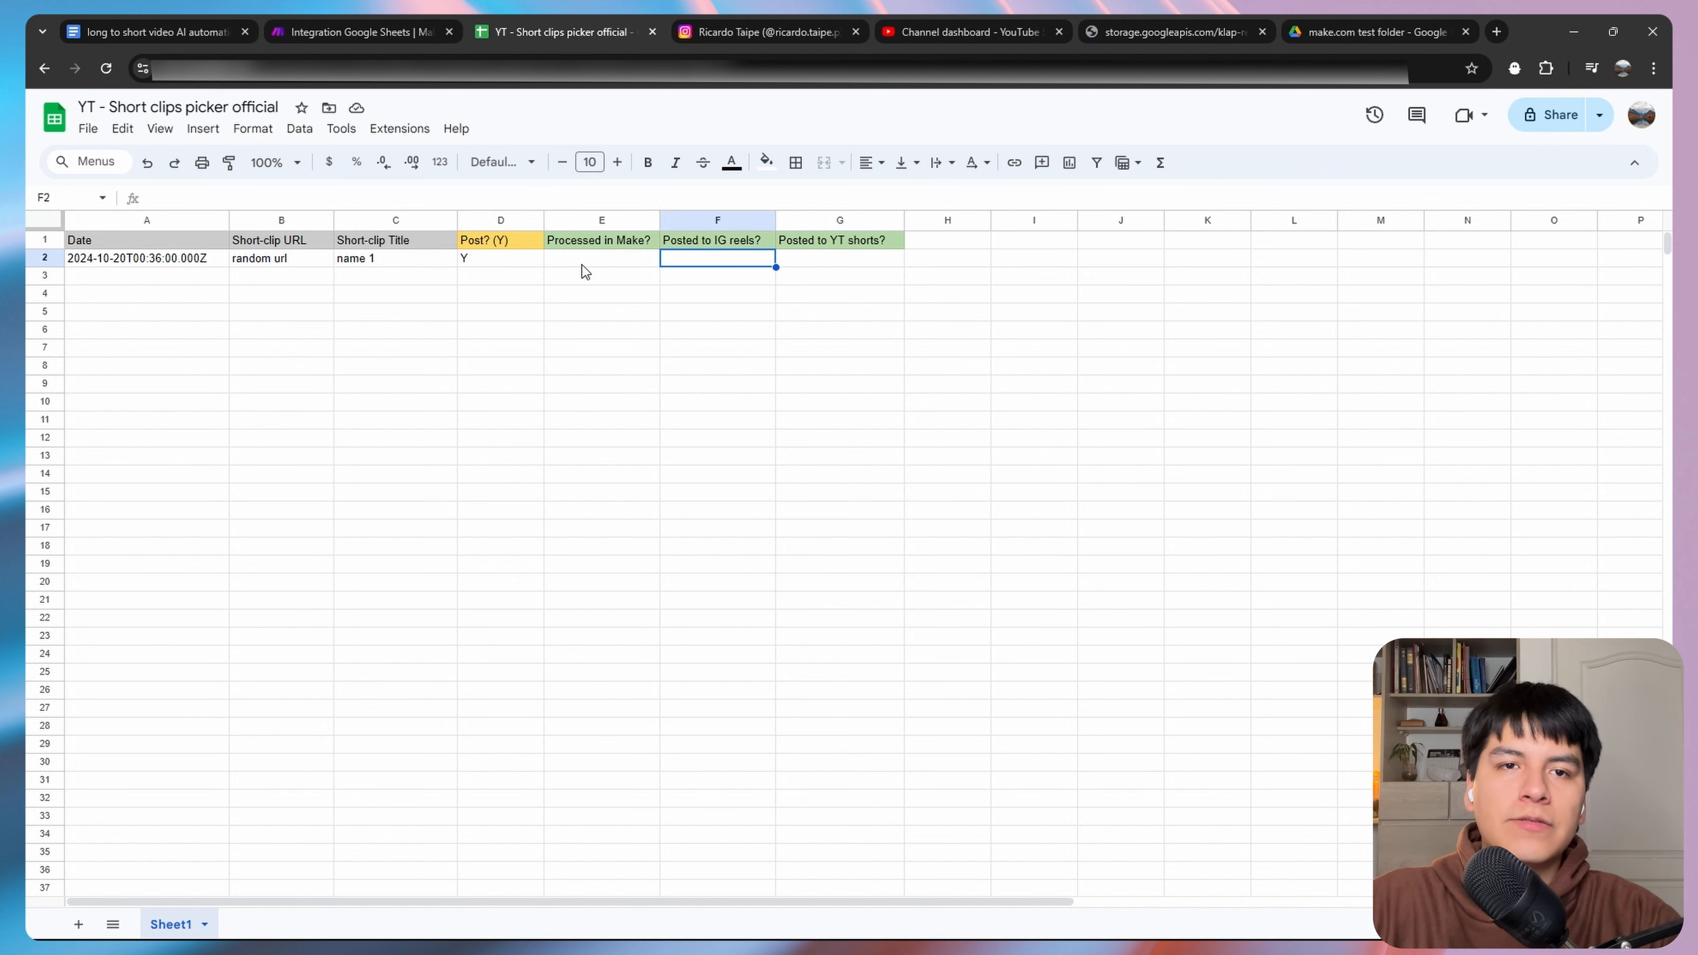
click(438, 34)
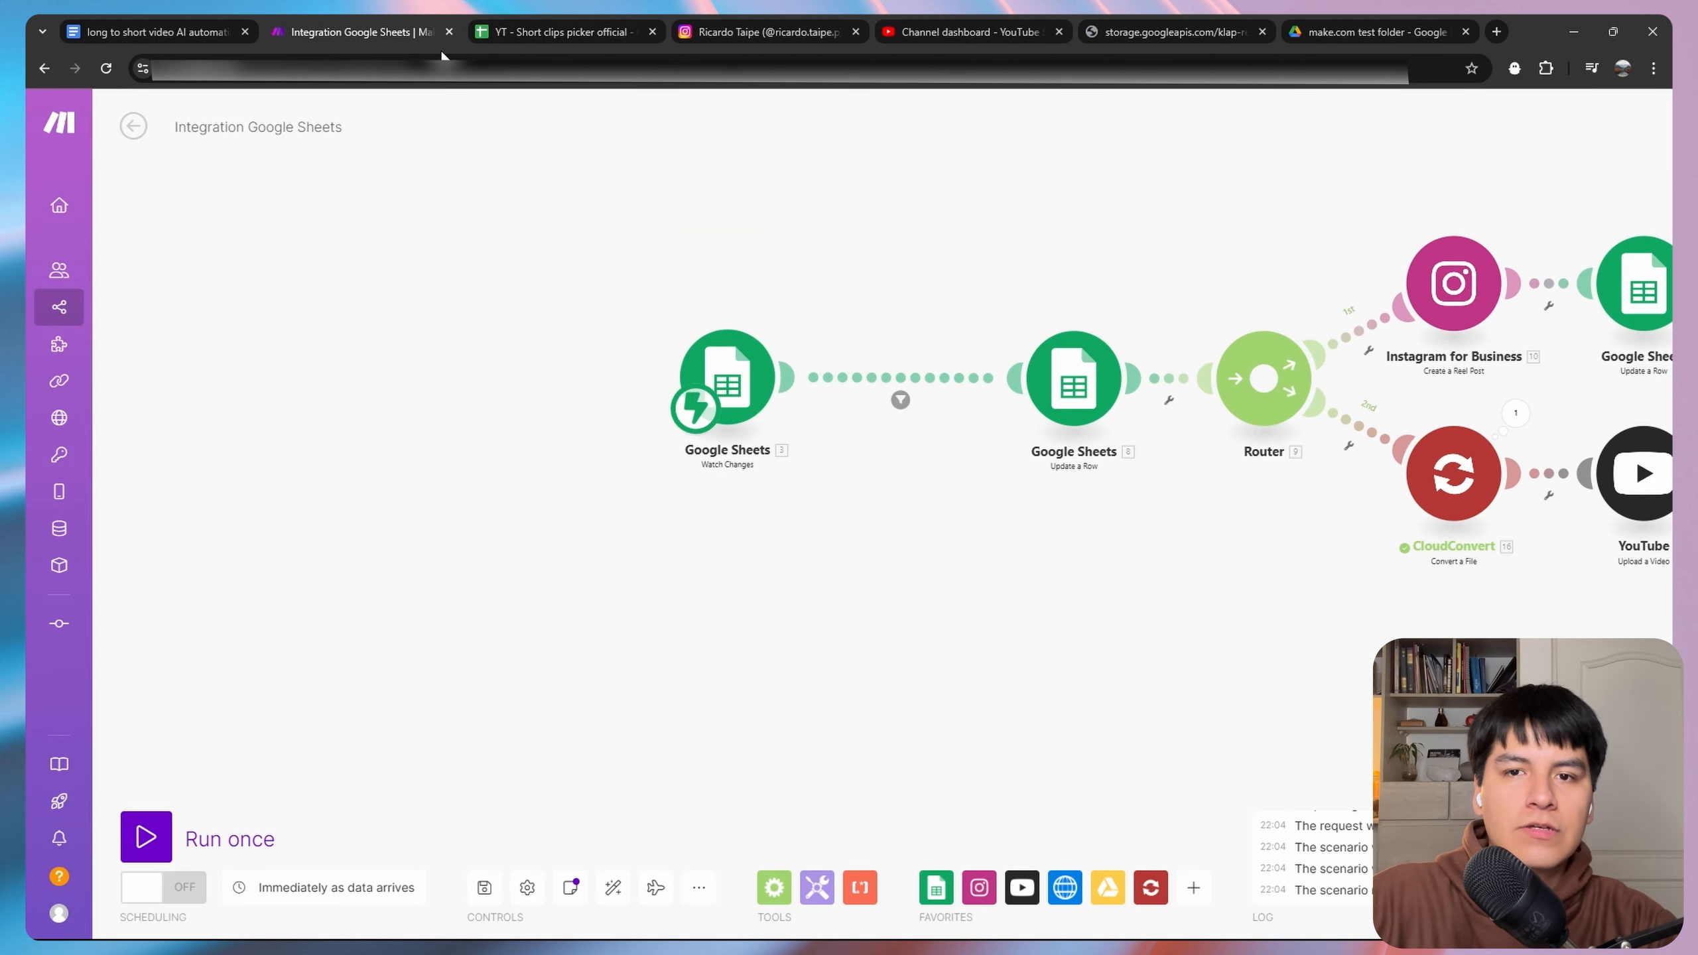
click(929, 391)
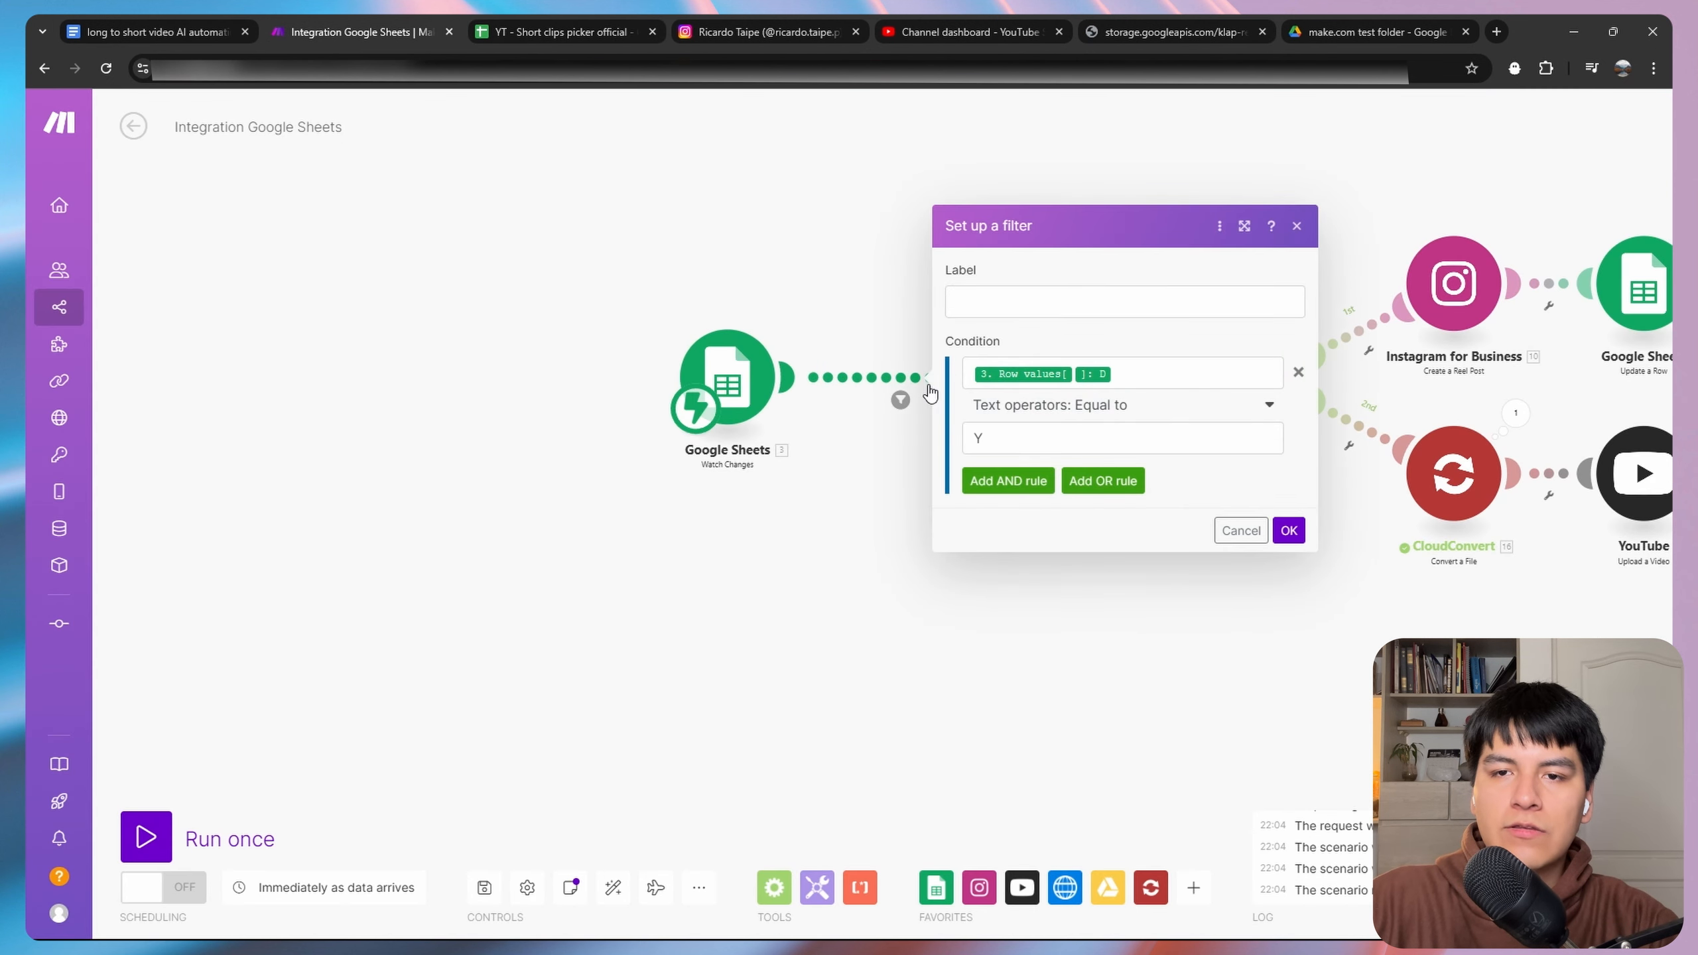
click(1016, 493)
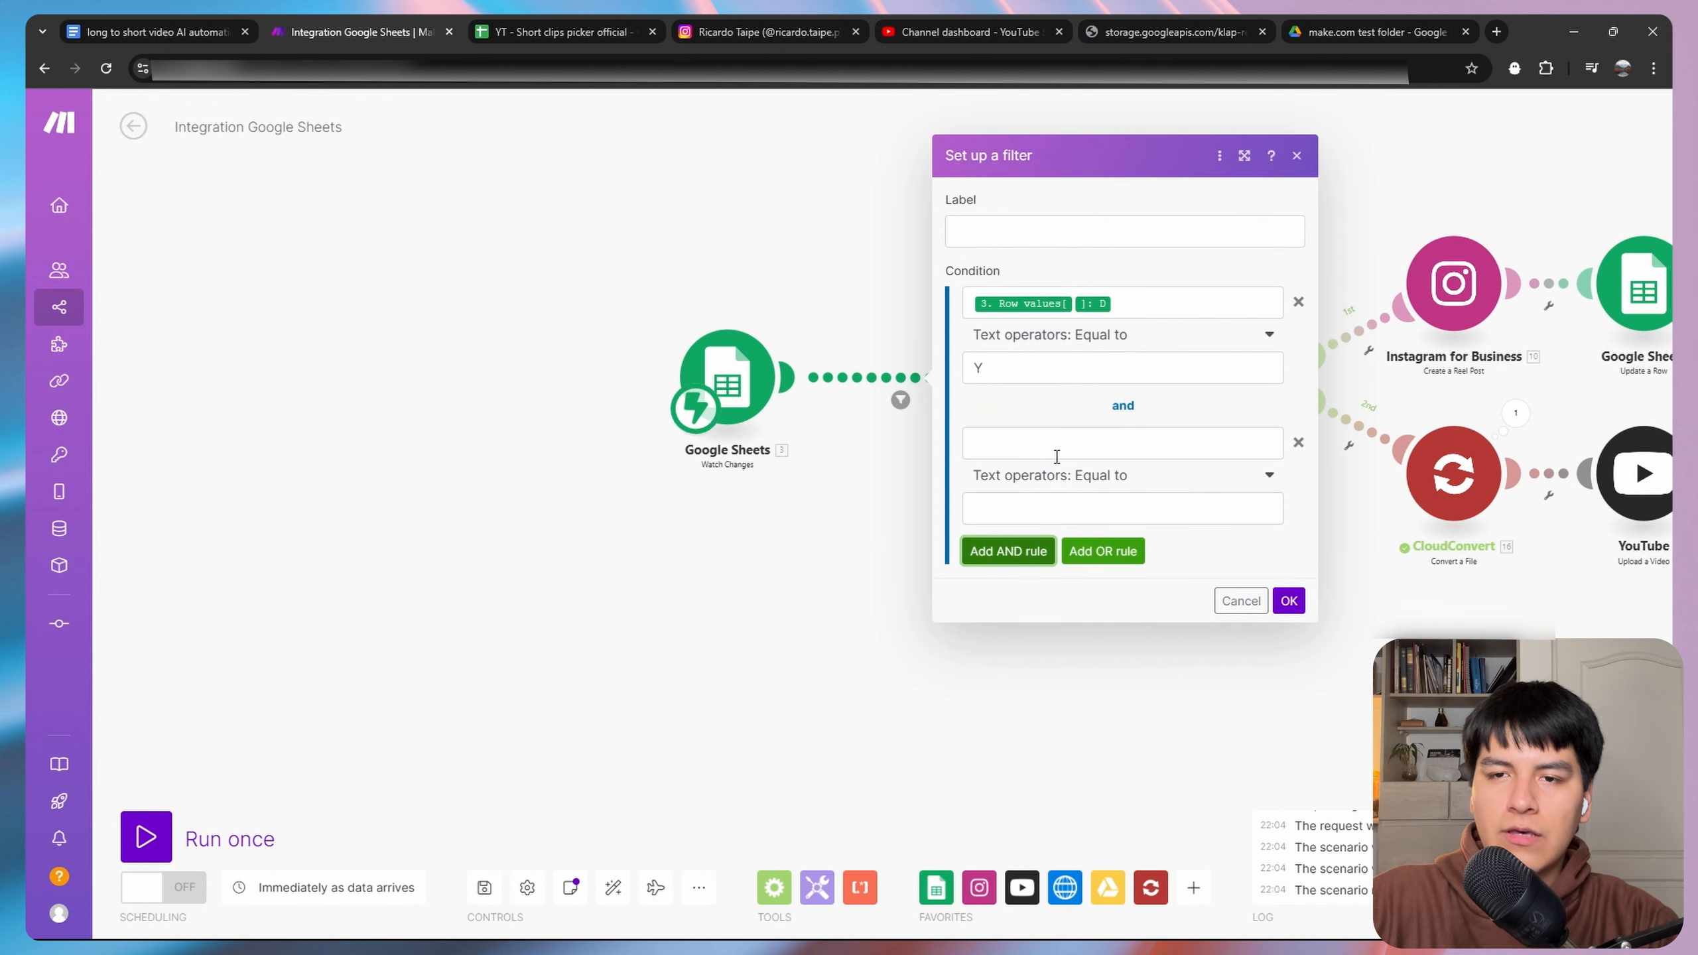
click(1069, 443)
click(1315, 646)
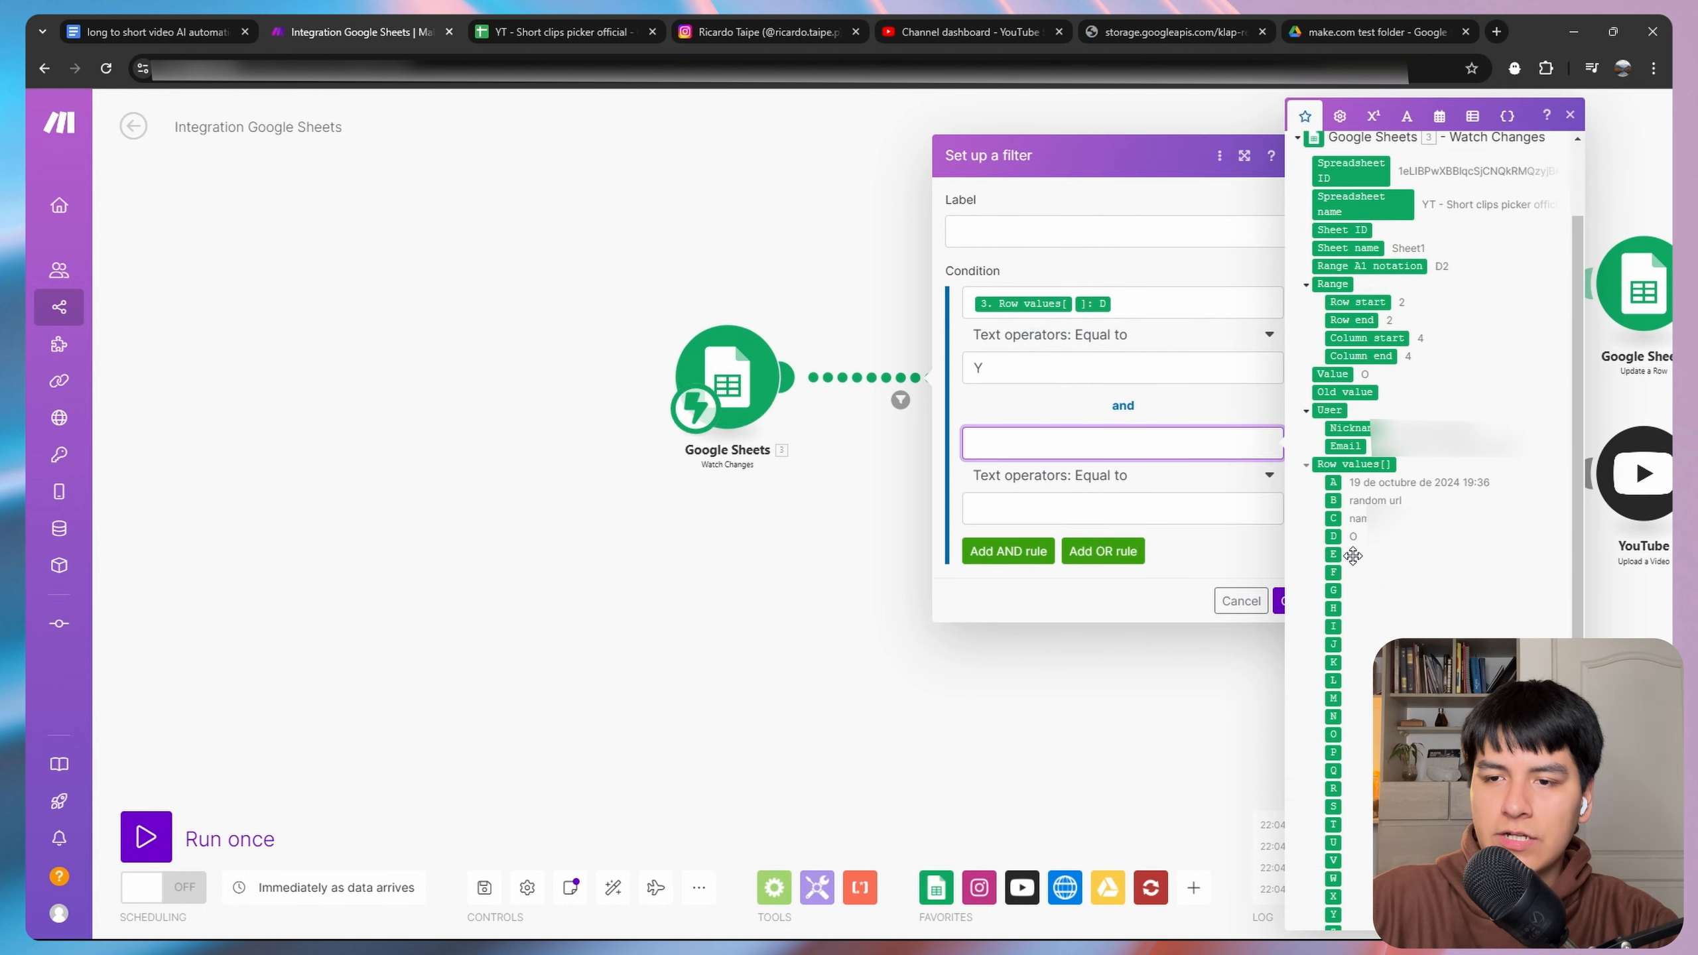
click(1333, 555)
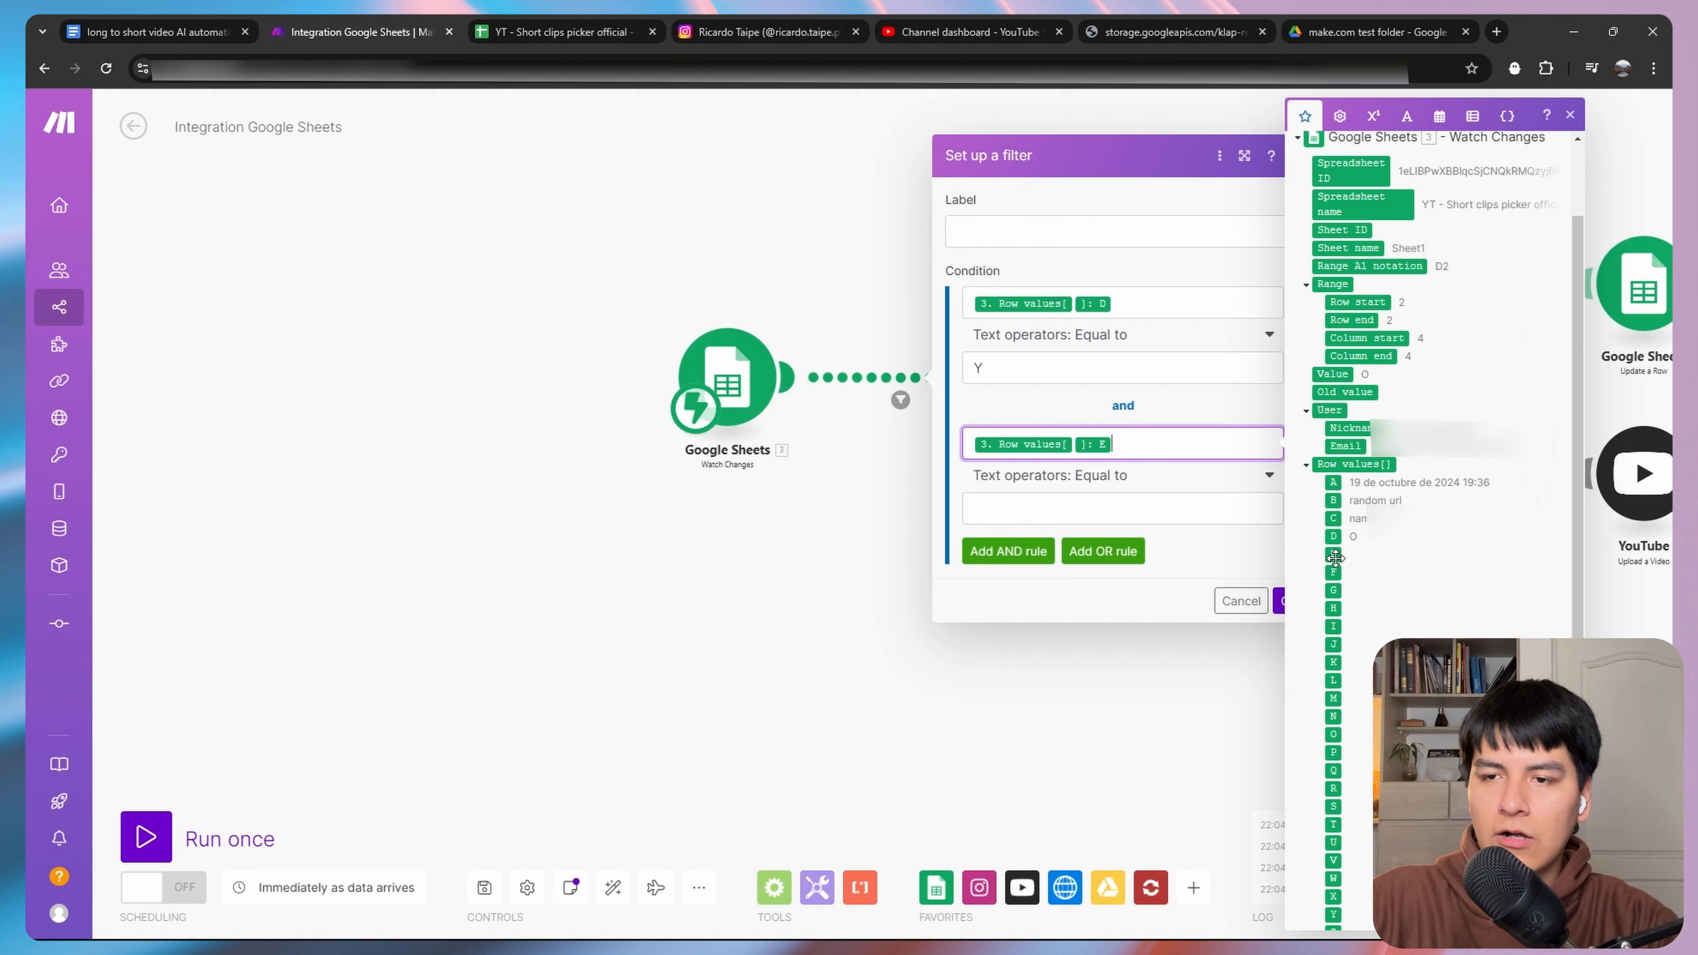
Set the operator of the column E condition to Does not exist and save the filter.
click(616, 26)
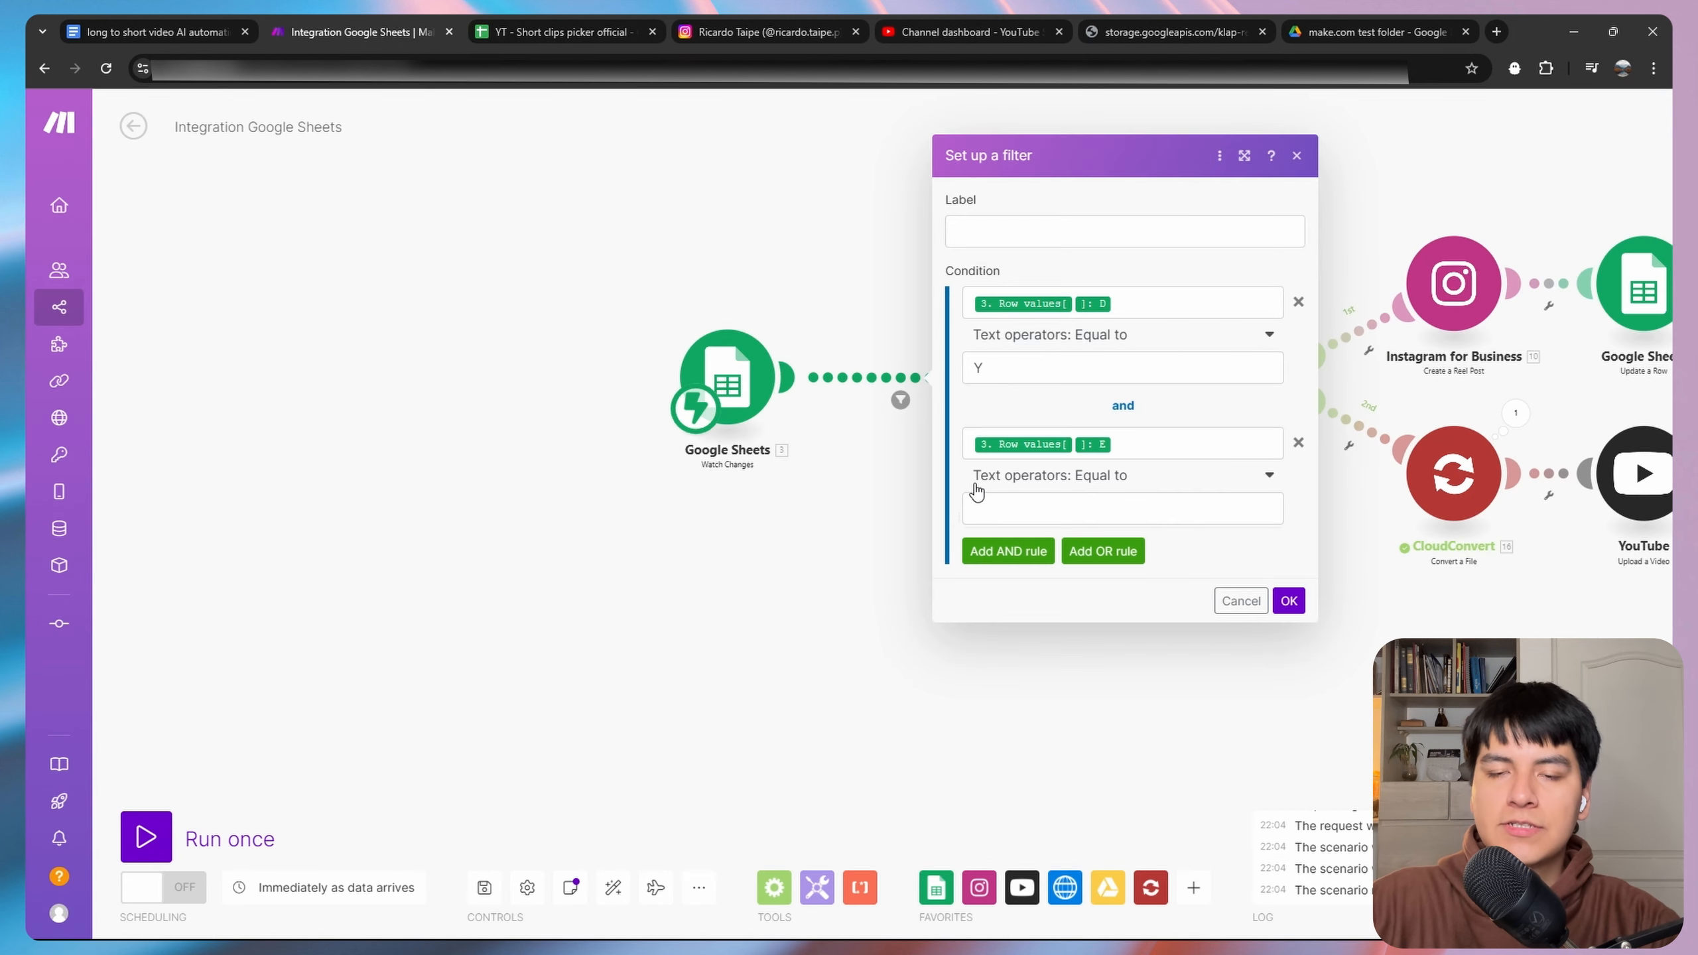
click(1108, 477)
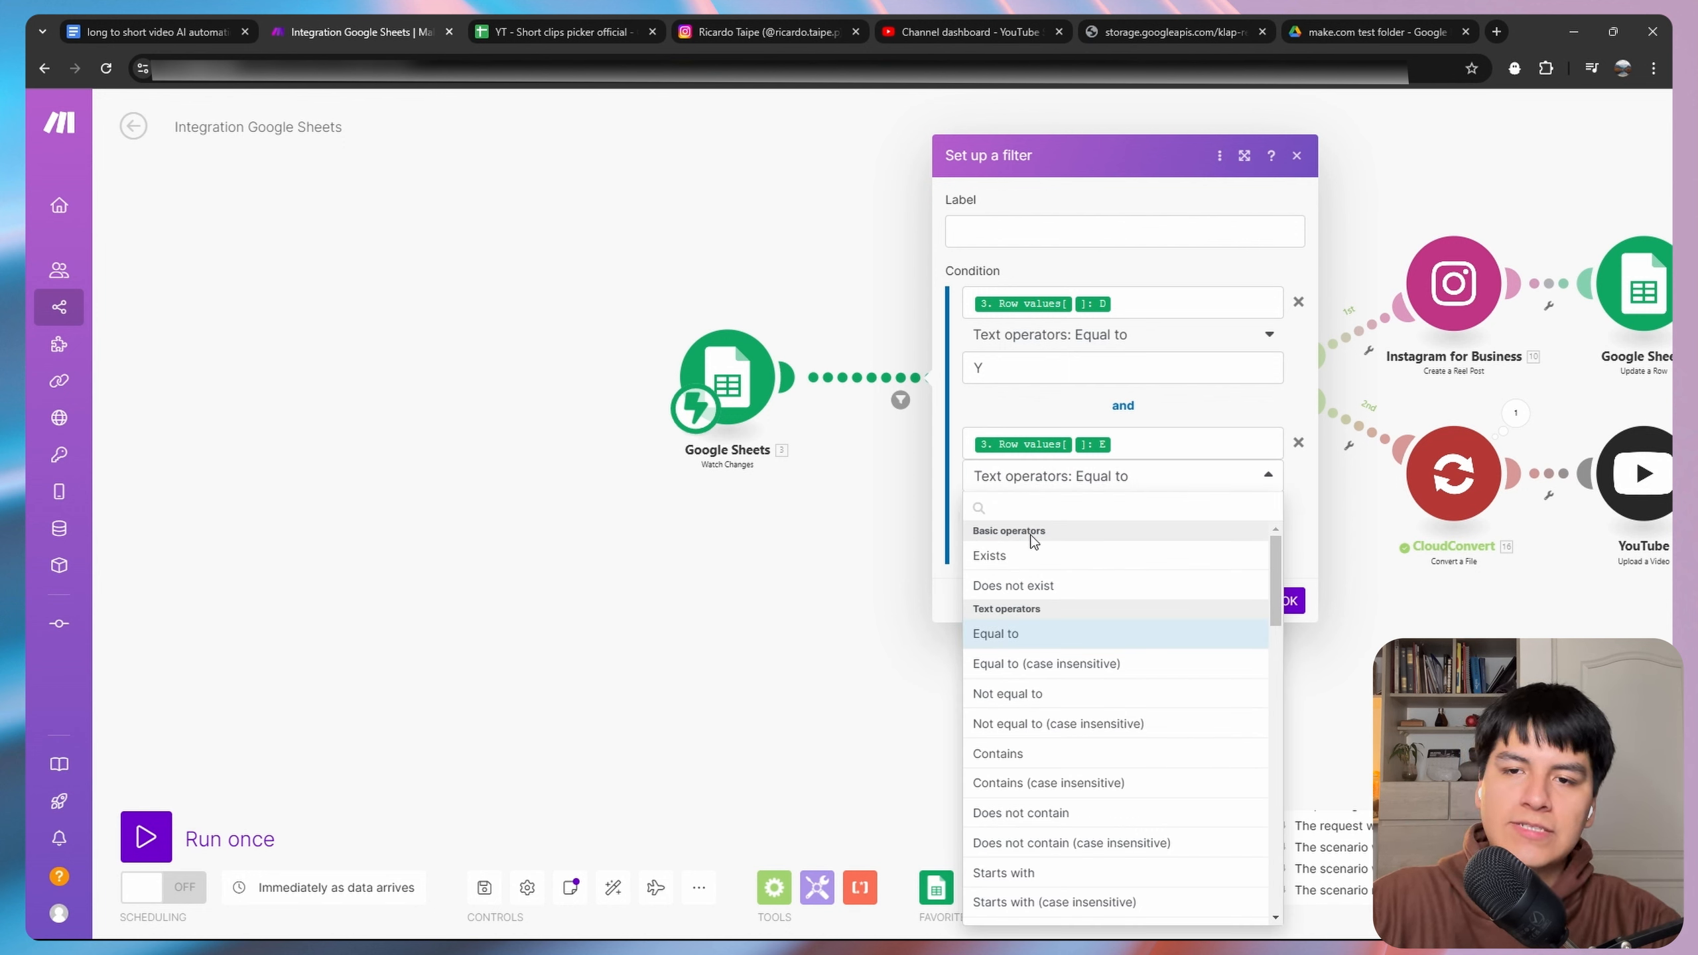
click(1032, 587)
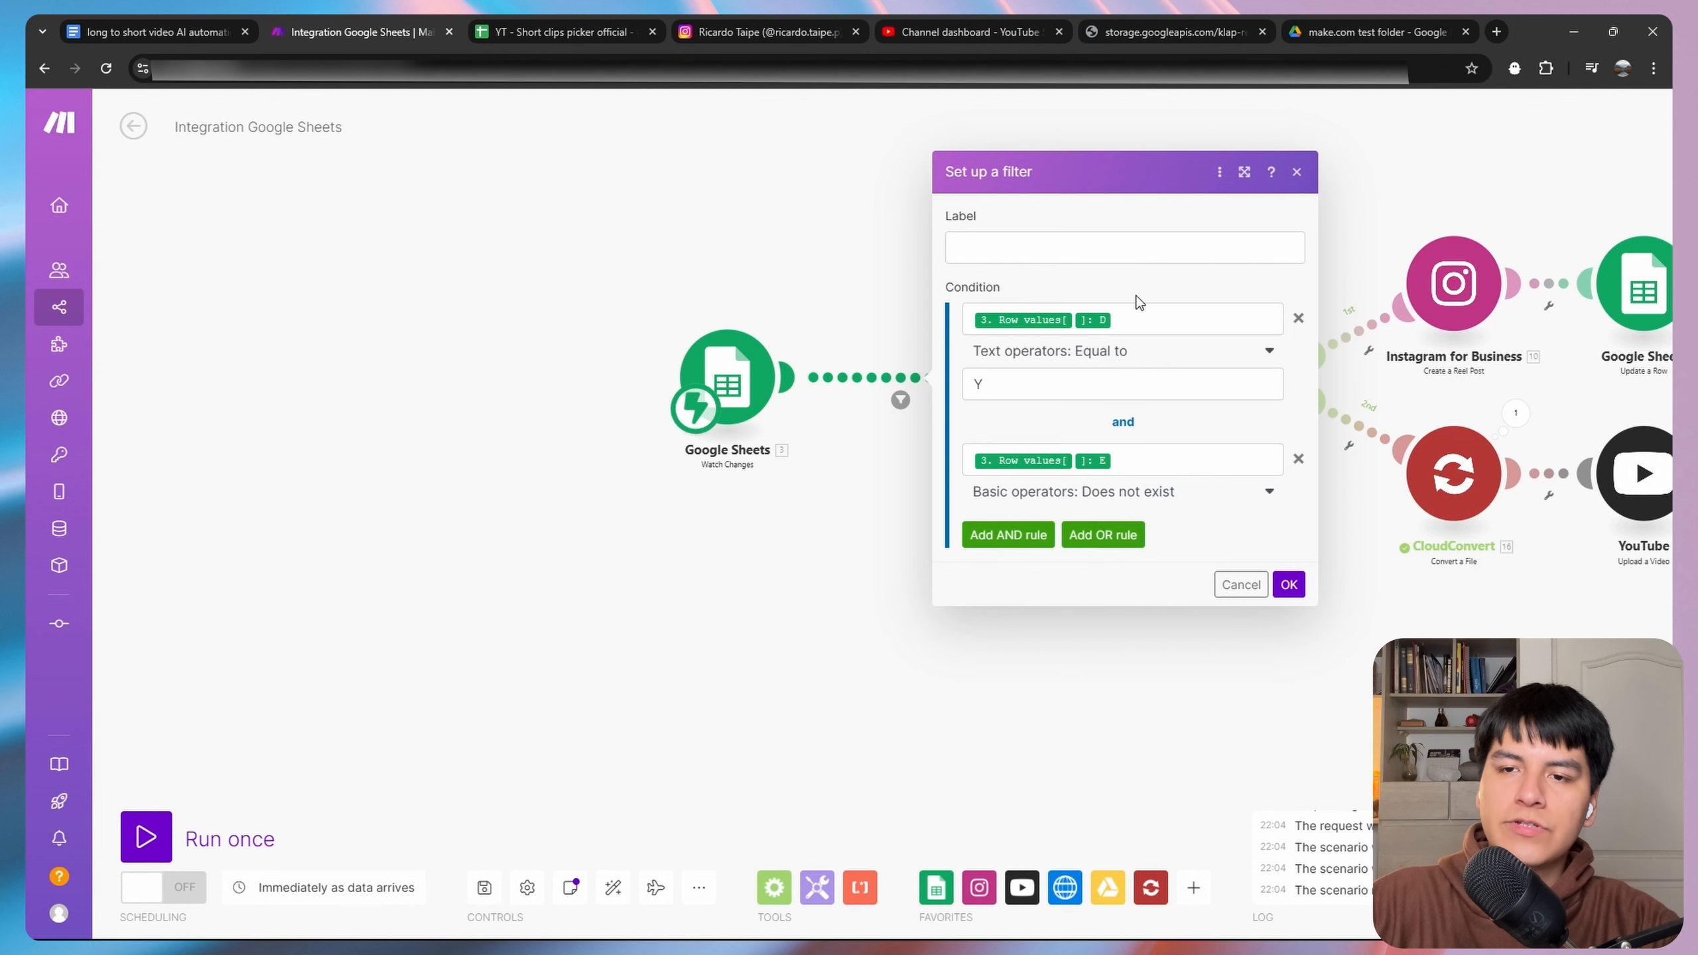
click(1295, 582)
Replace the Short-clip URL in cell B2 of the short clips spreadsheet with the storage.googleapis.com link of the Klap clip.
drag(1249, 612, 846, 612)
scroll(932, 625, down, 1)
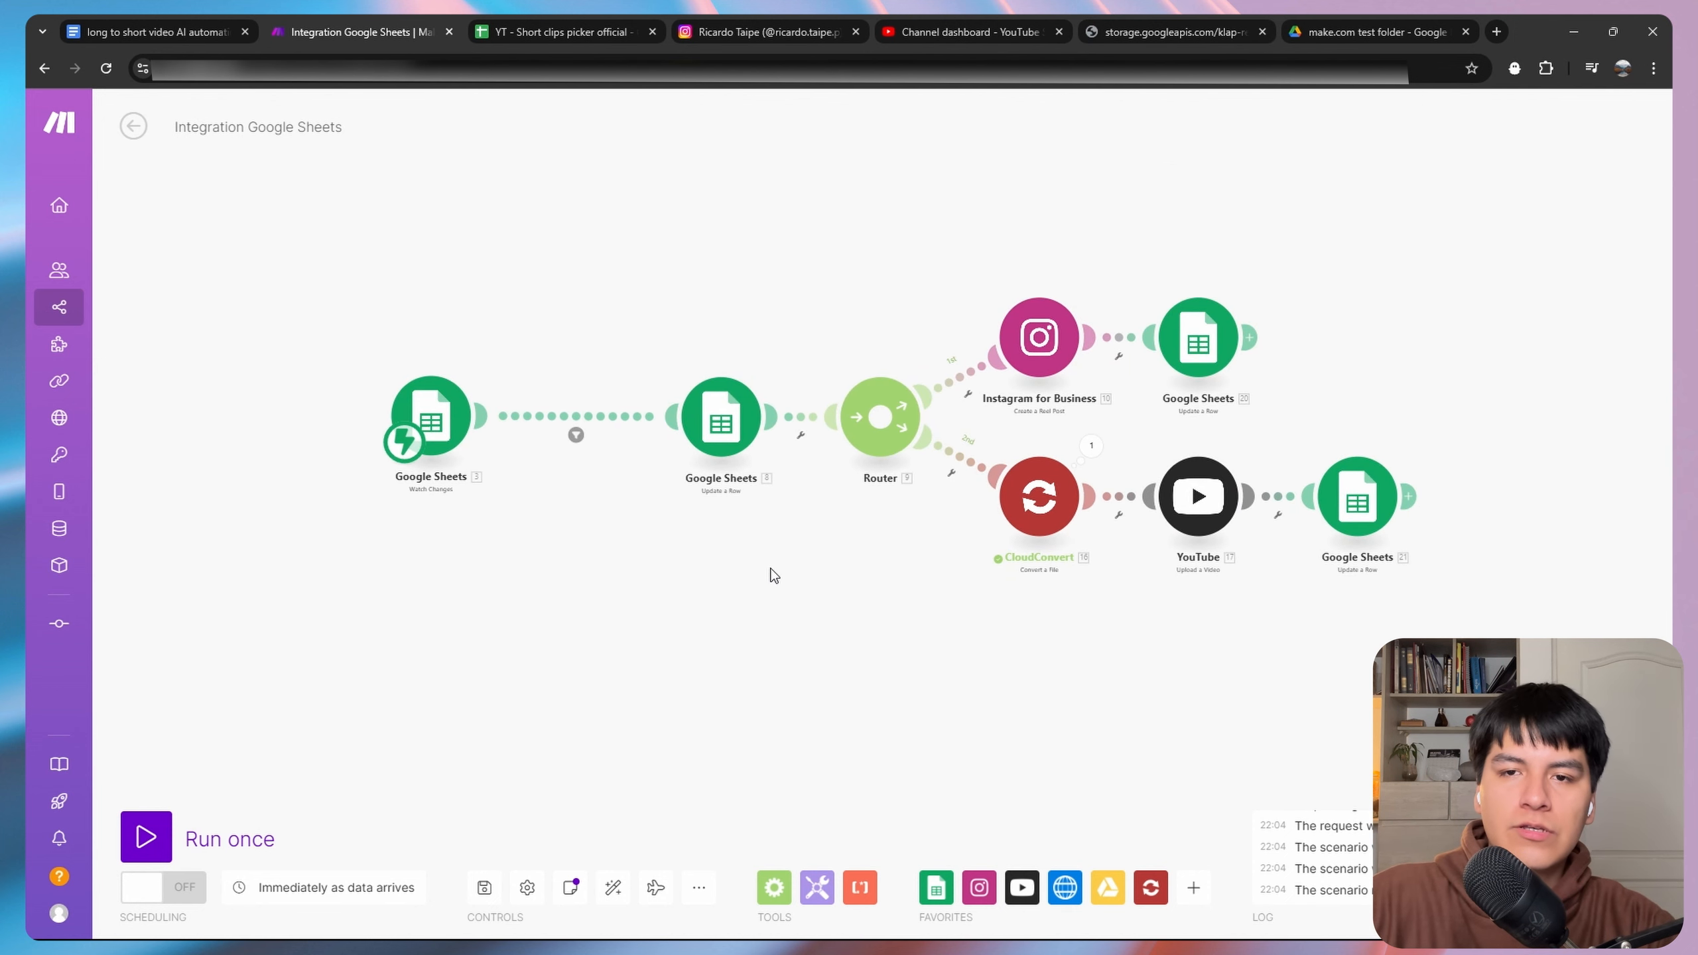
click(560, 14)
click(294, 257)
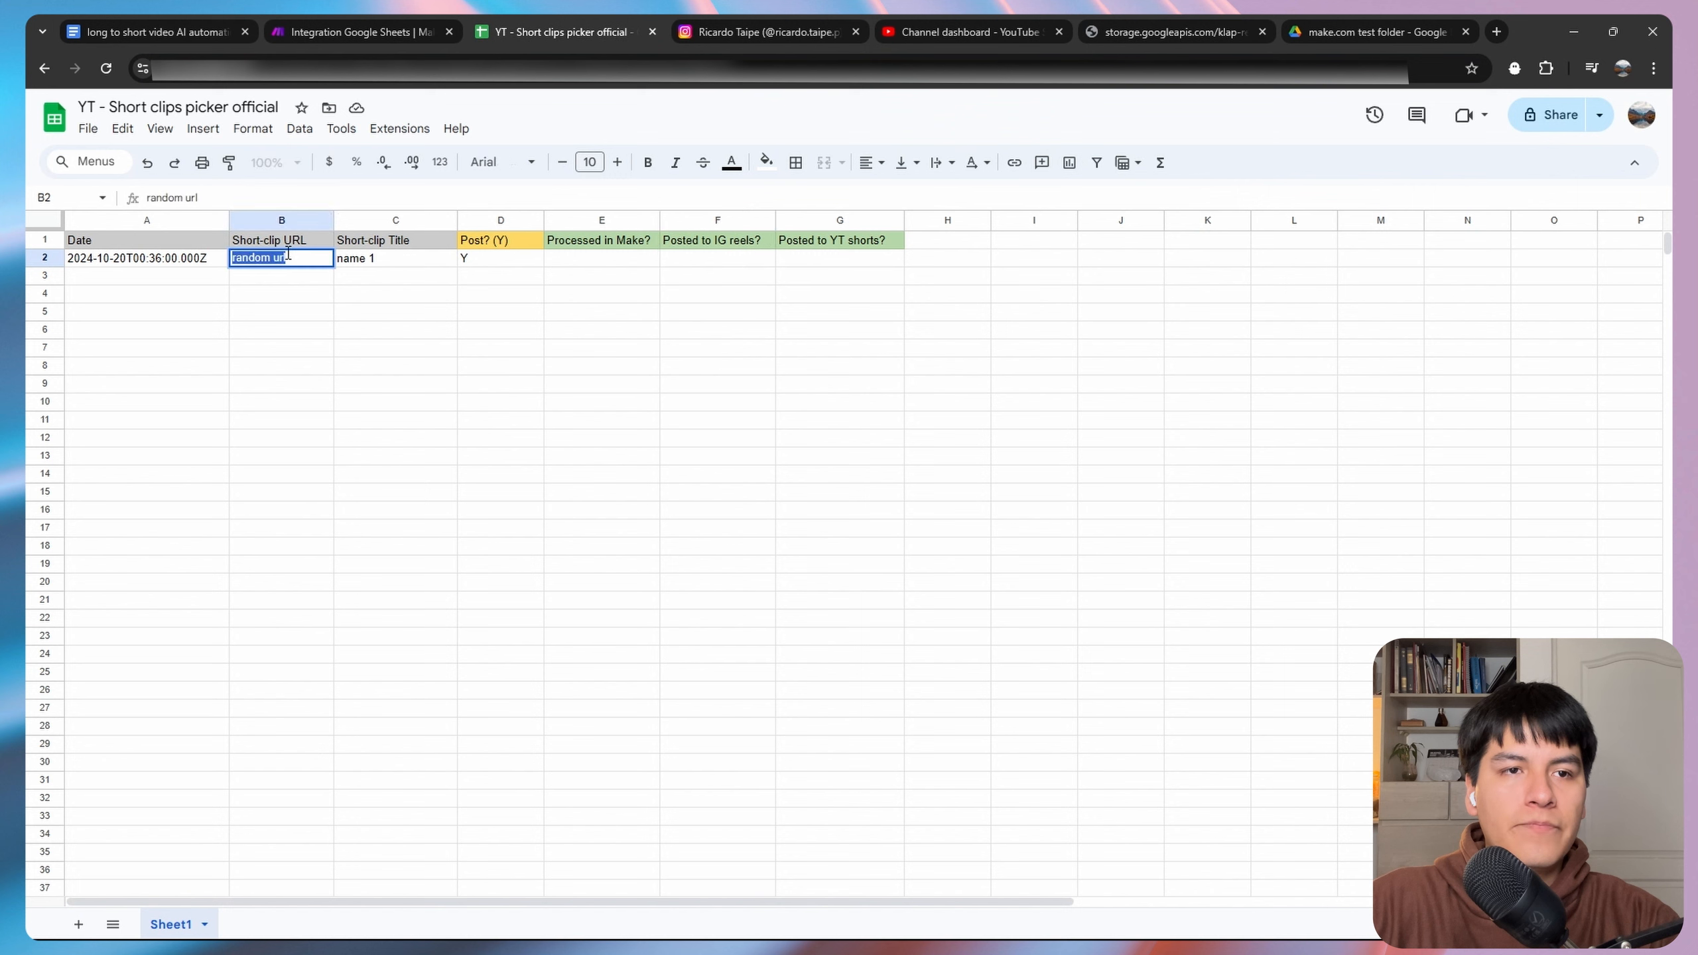
double_click(305, 256)
click(371, 317)
Set the Short-clip Title in C2 to "Test video title" and clear the Post? (Y) value in D2.
triple_click(394, 262)
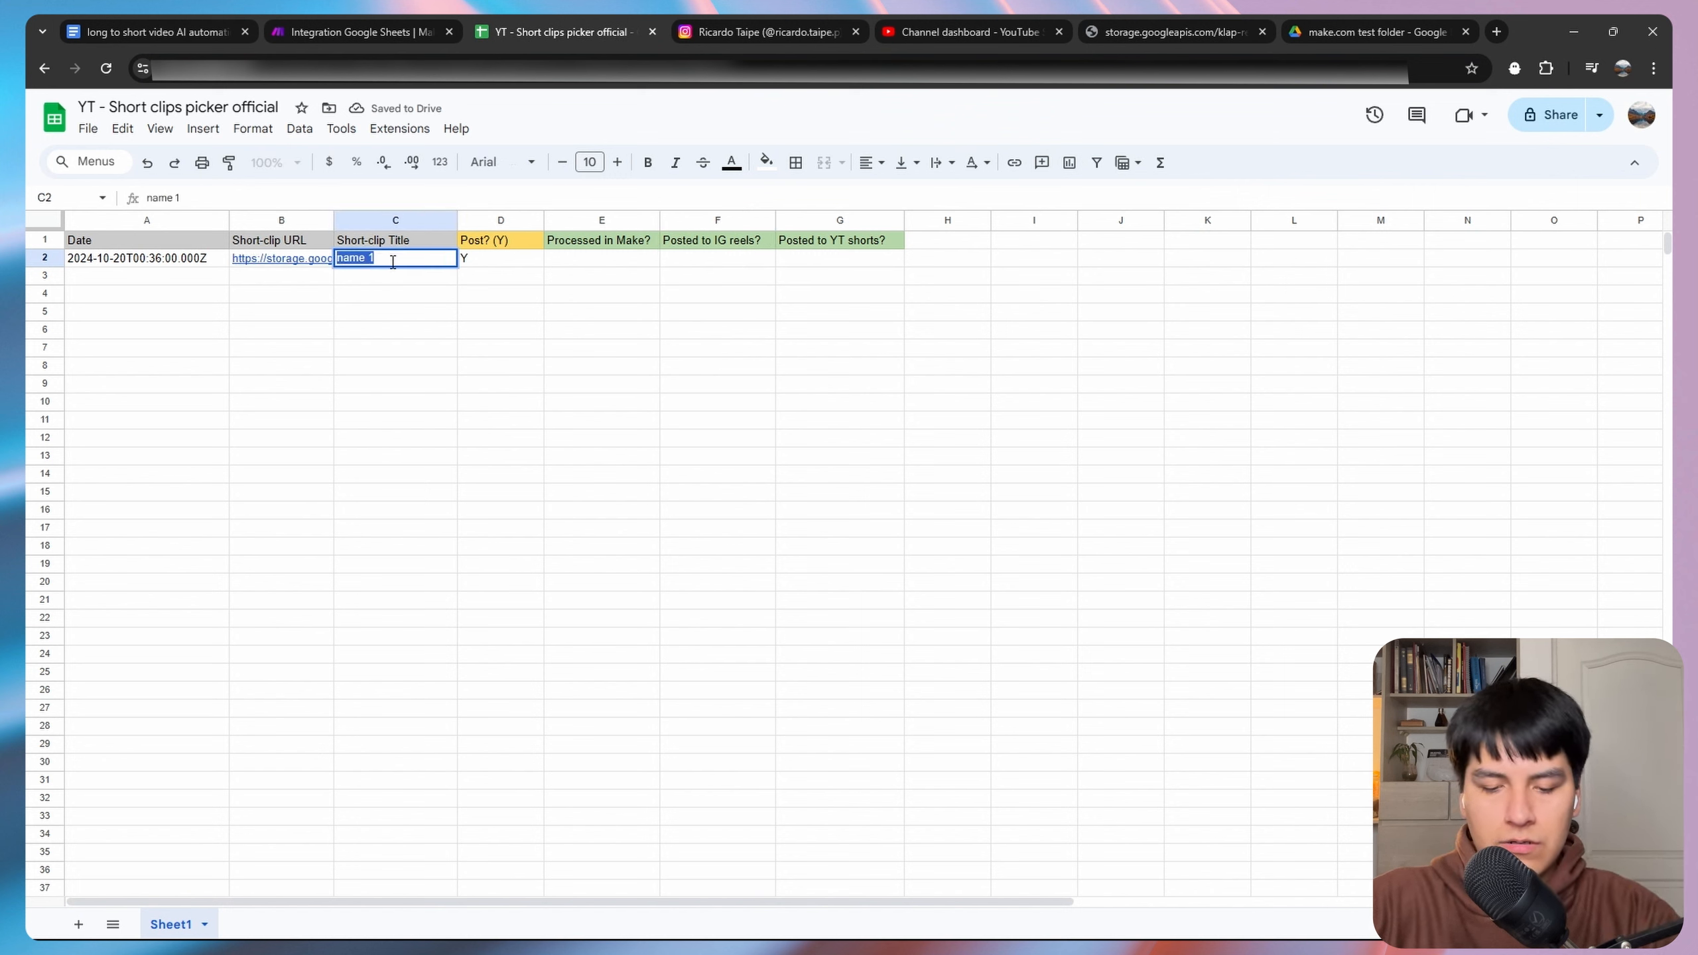
text(Test video ti)
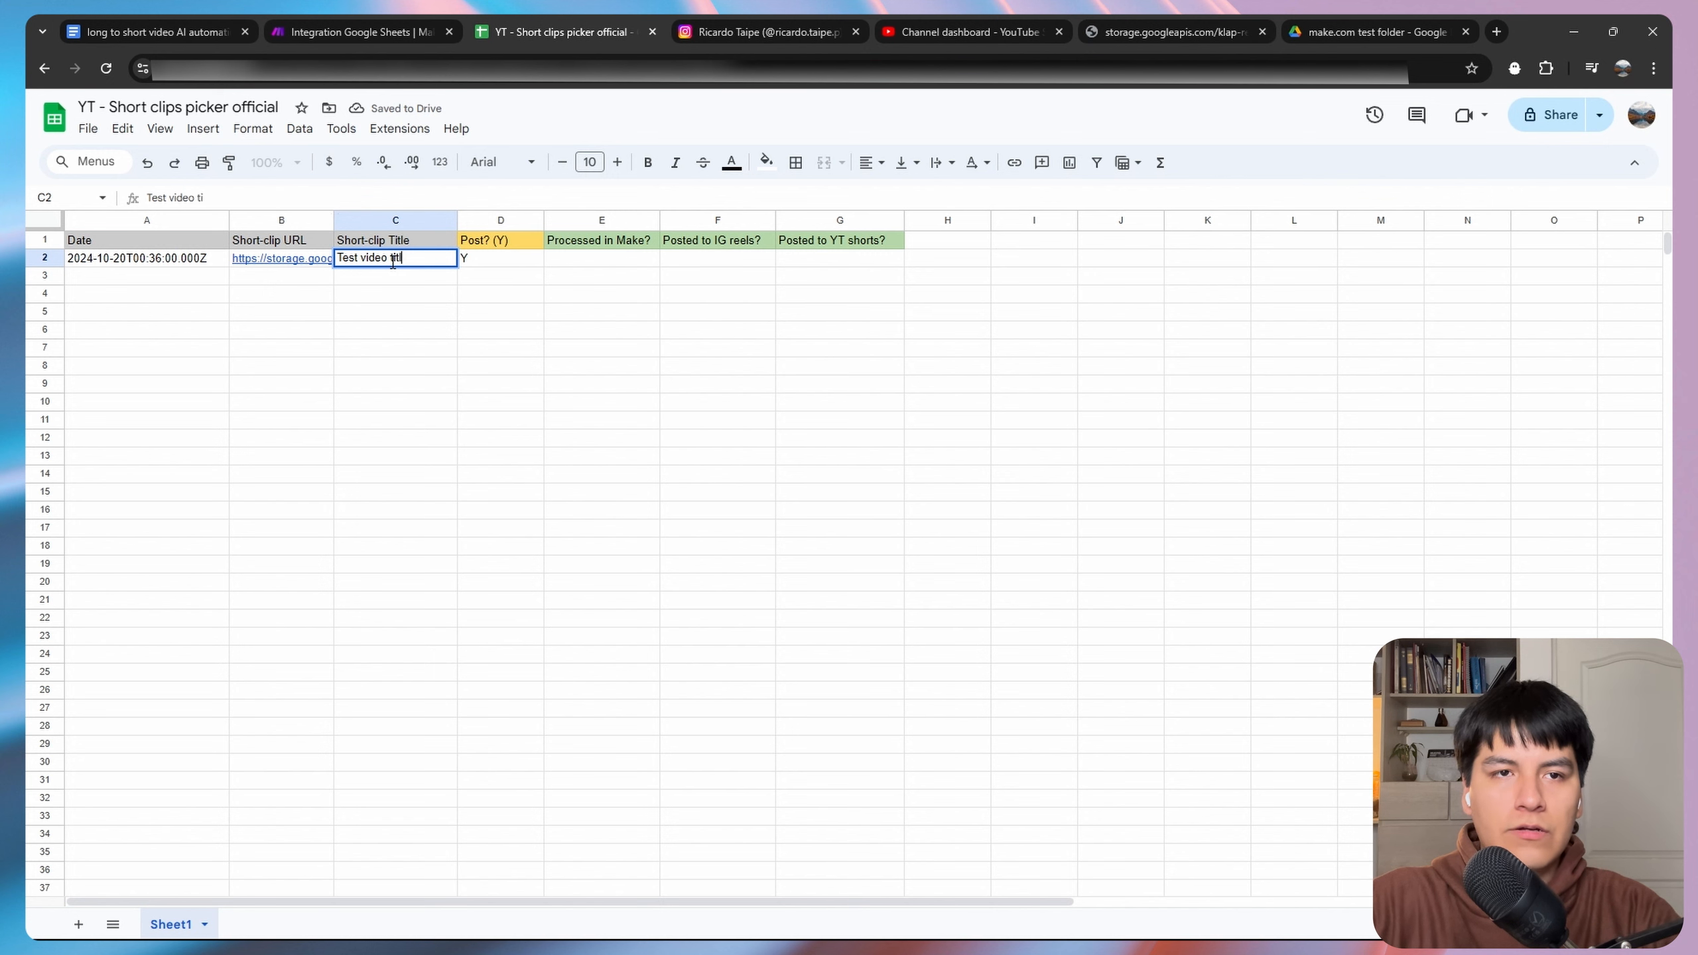
text(tle)
click(475, 268)
key(Delete)
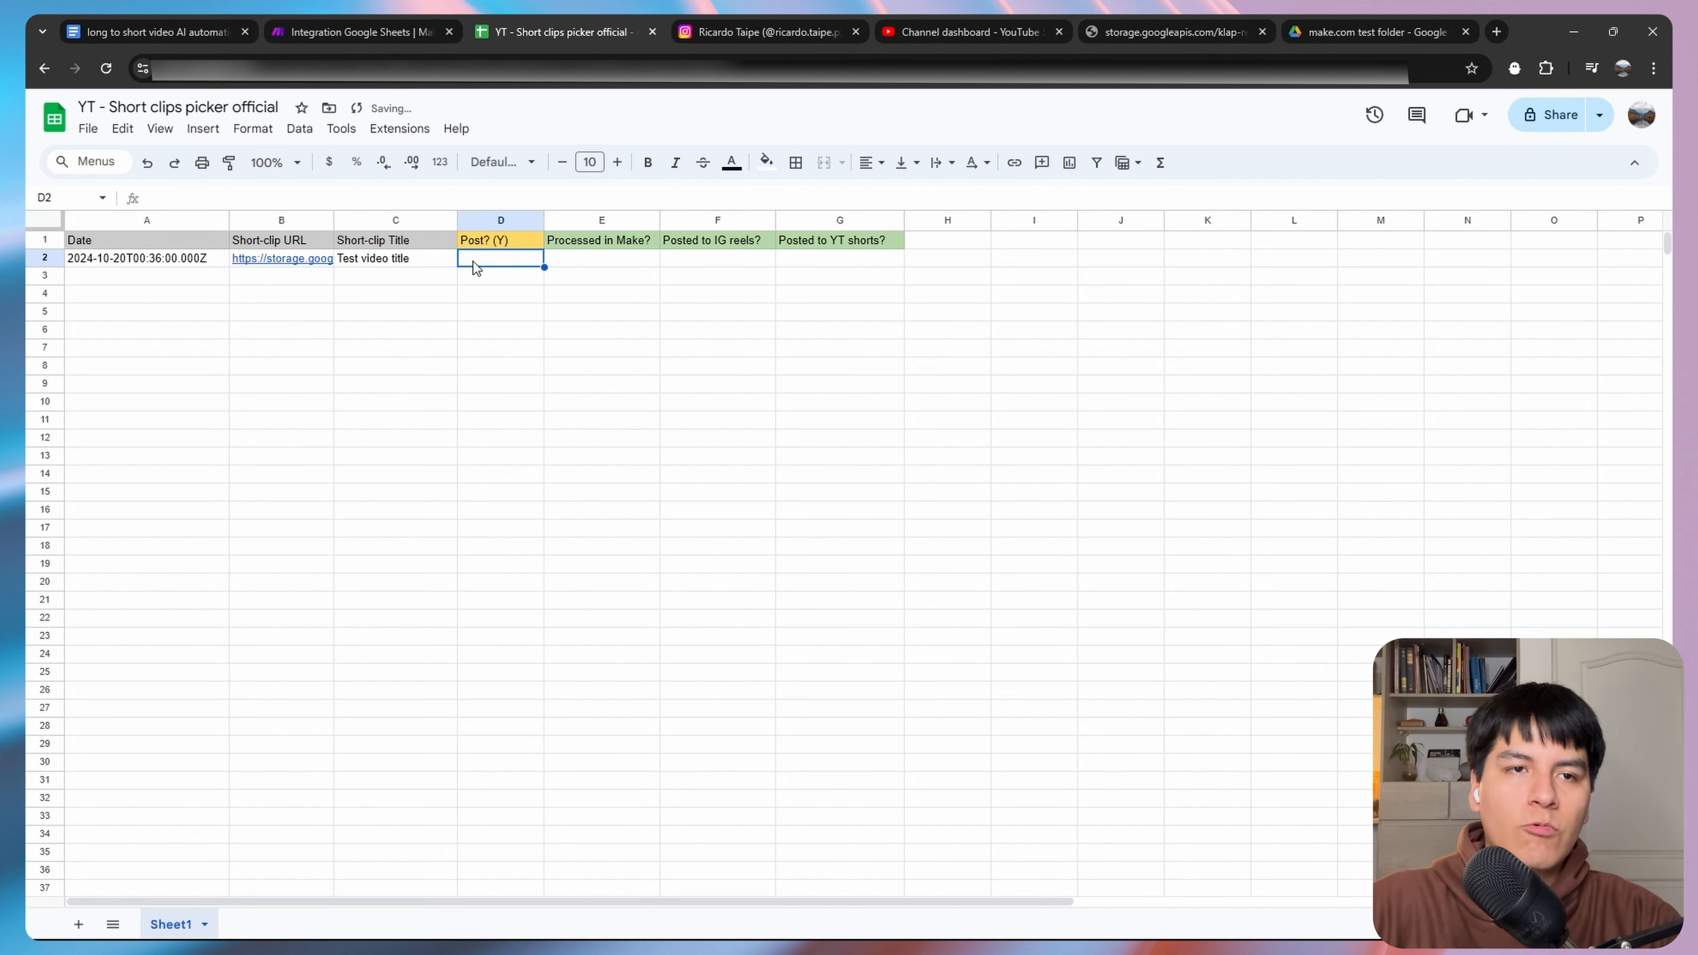
Save the Integration Google Sheets scenario in Make and run it once, waiting for new data instead of using the queued data.
click(395, 33)
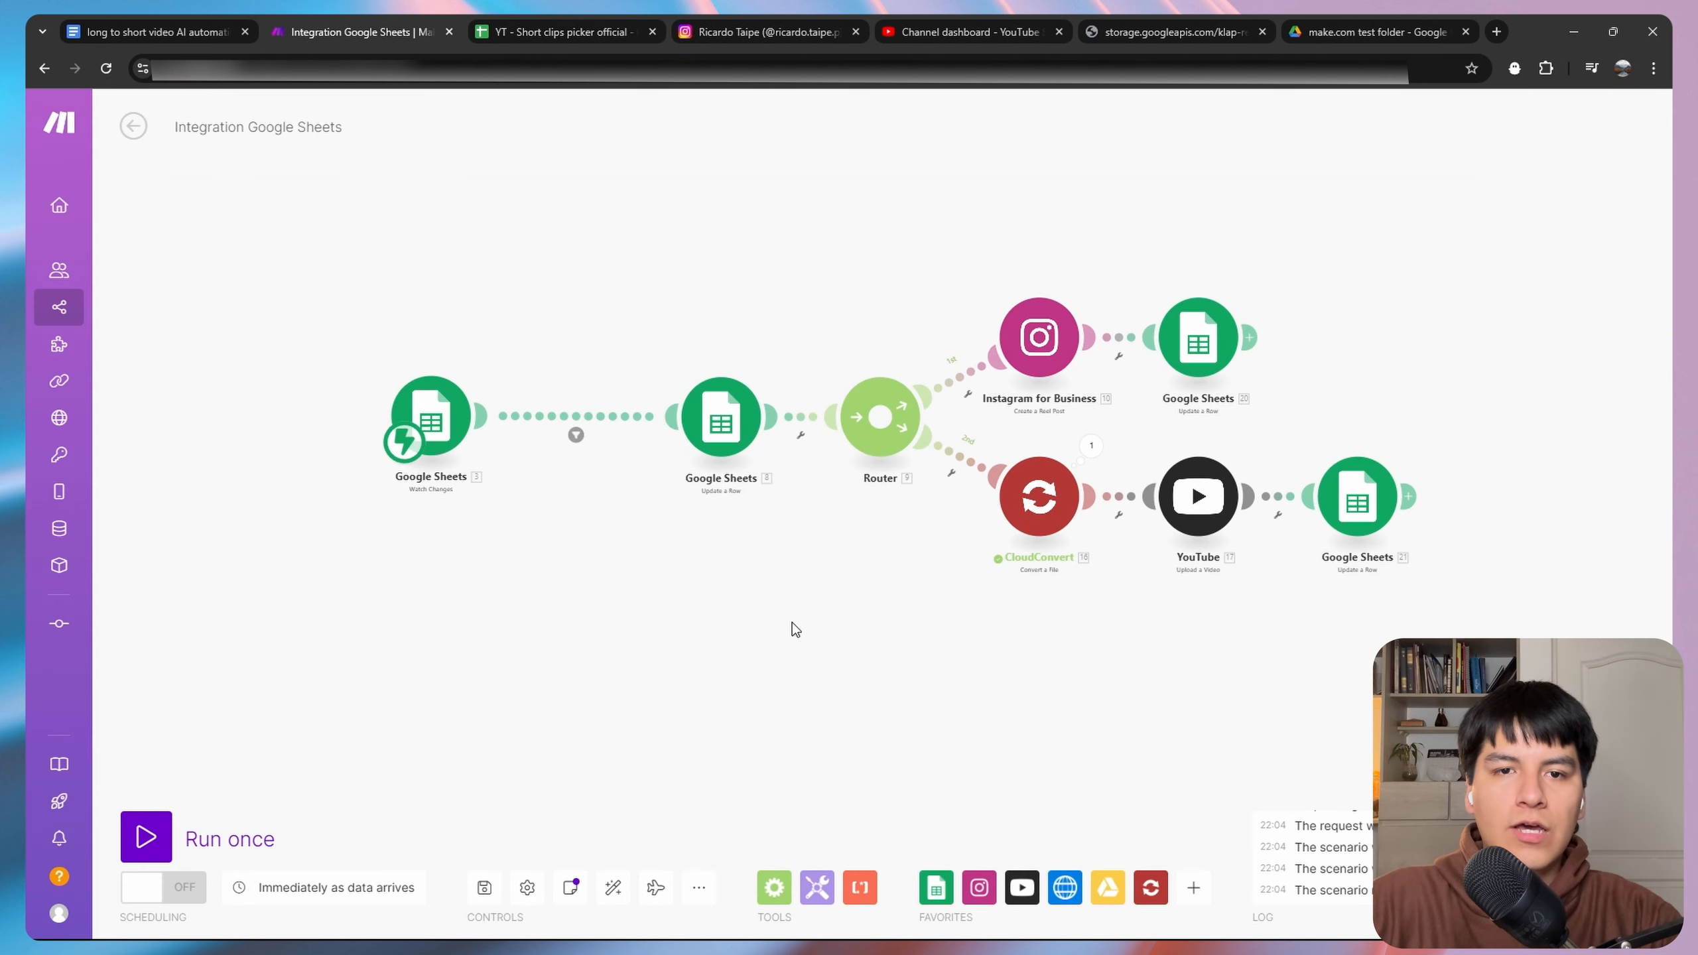
click(486, 902)
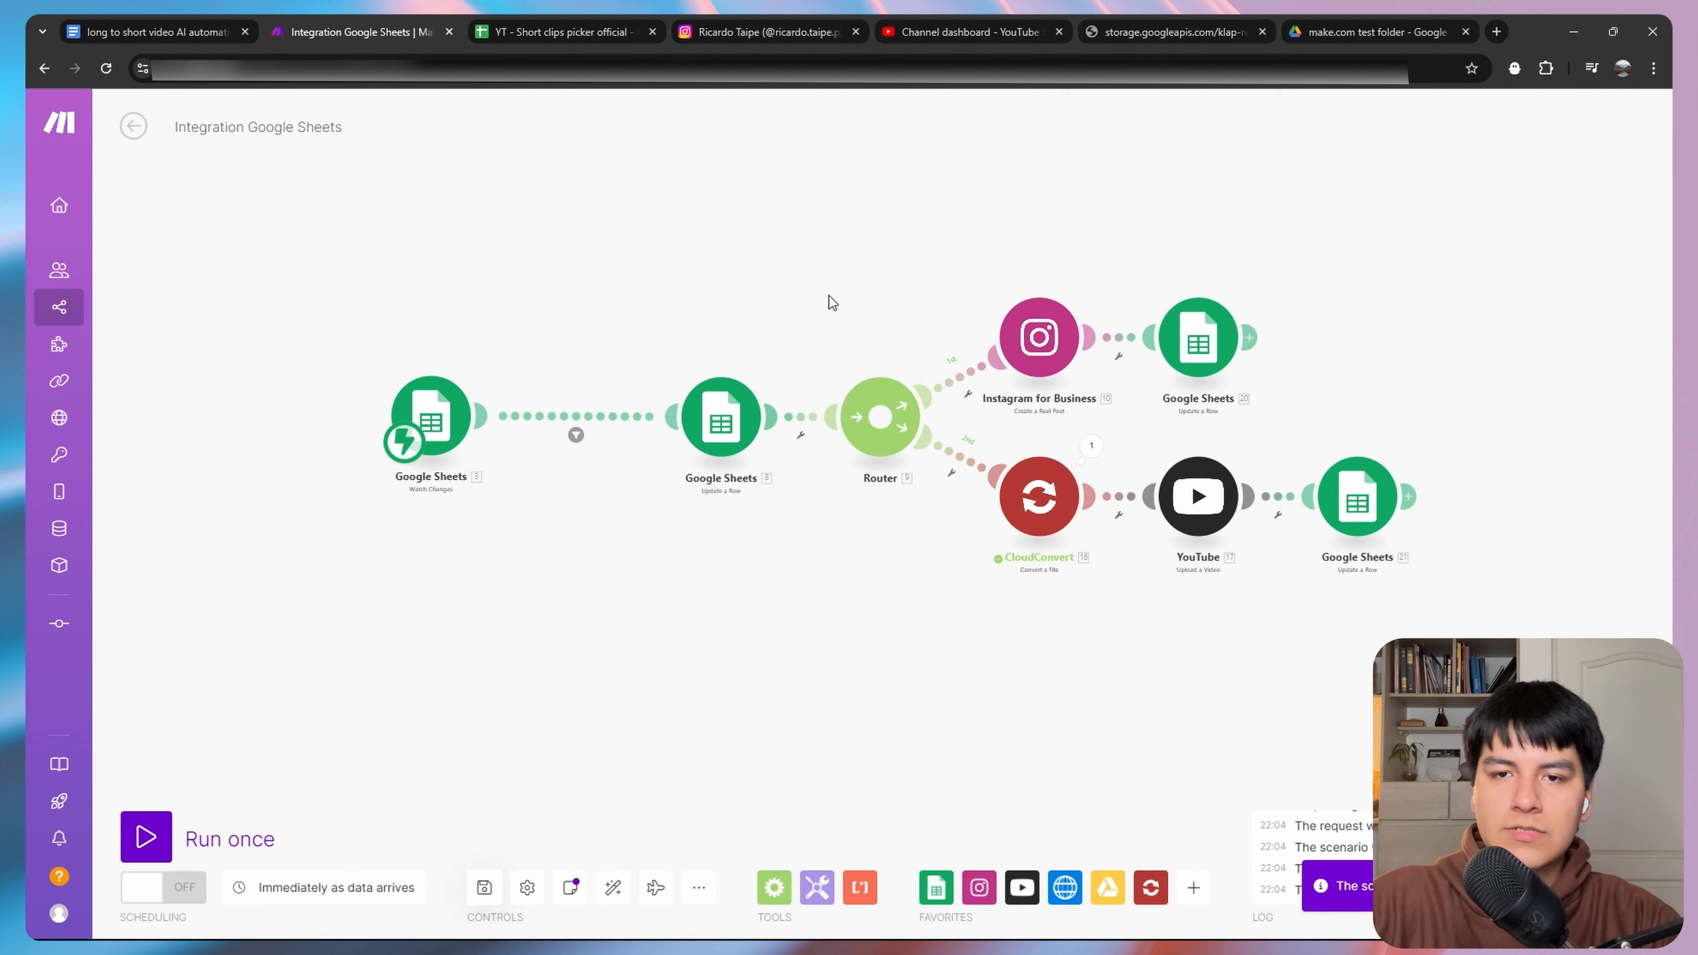
drag(793, 242, 823, 312)
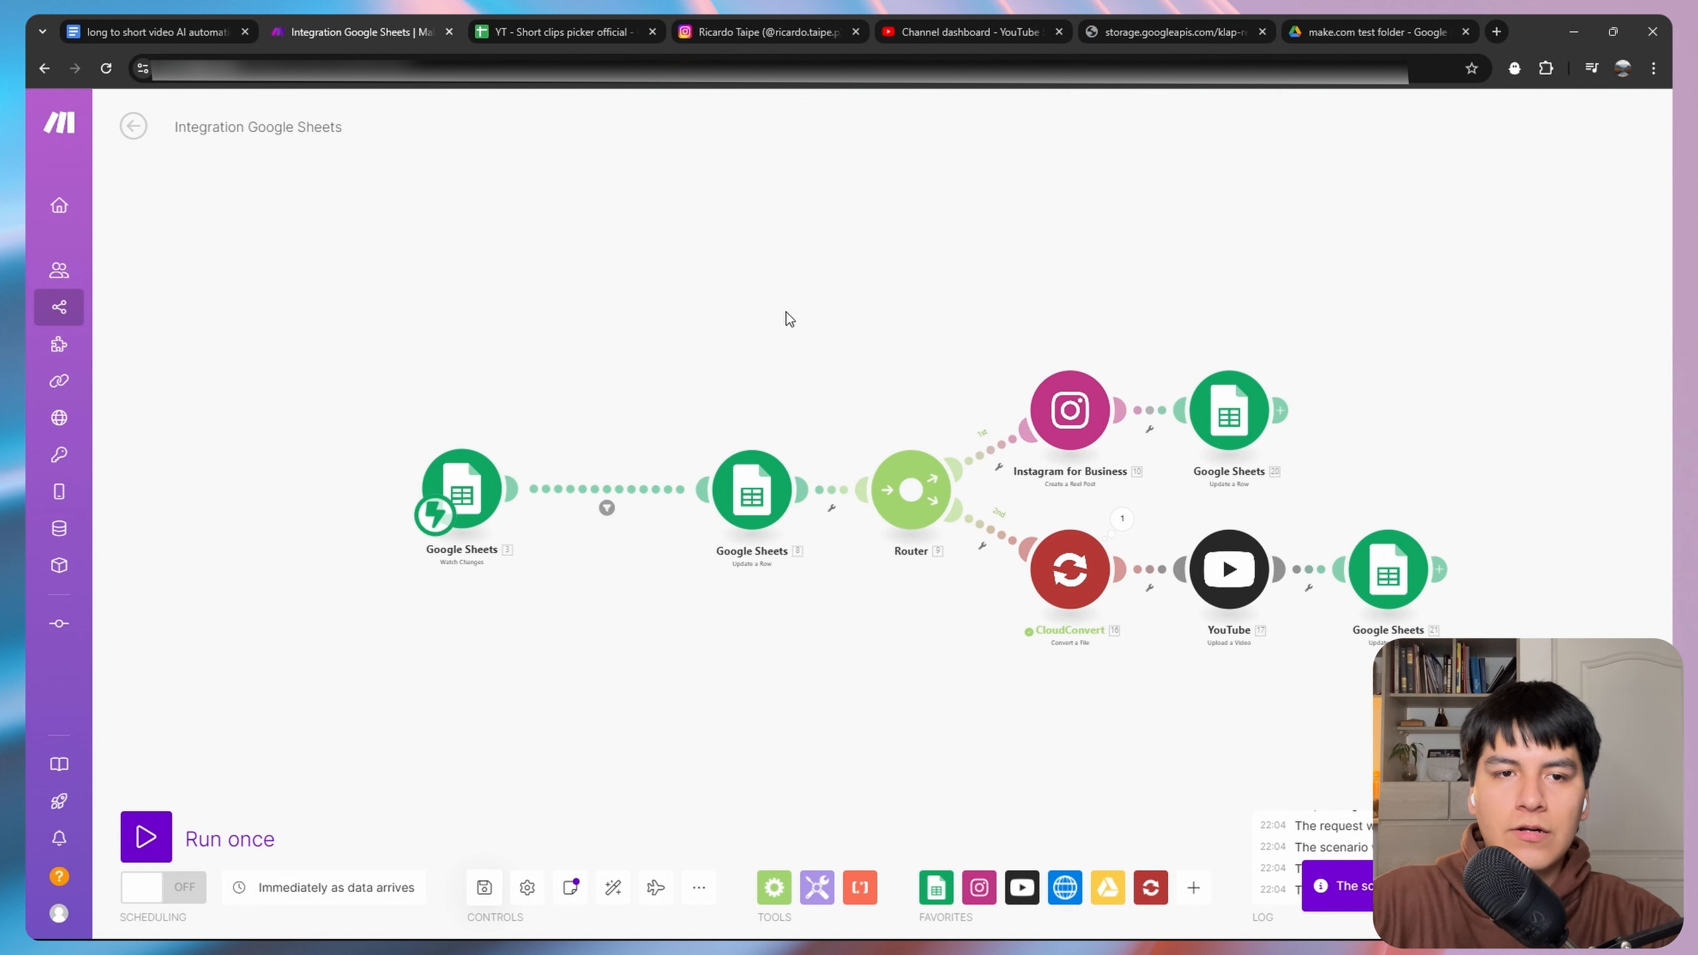
click(149, 839)
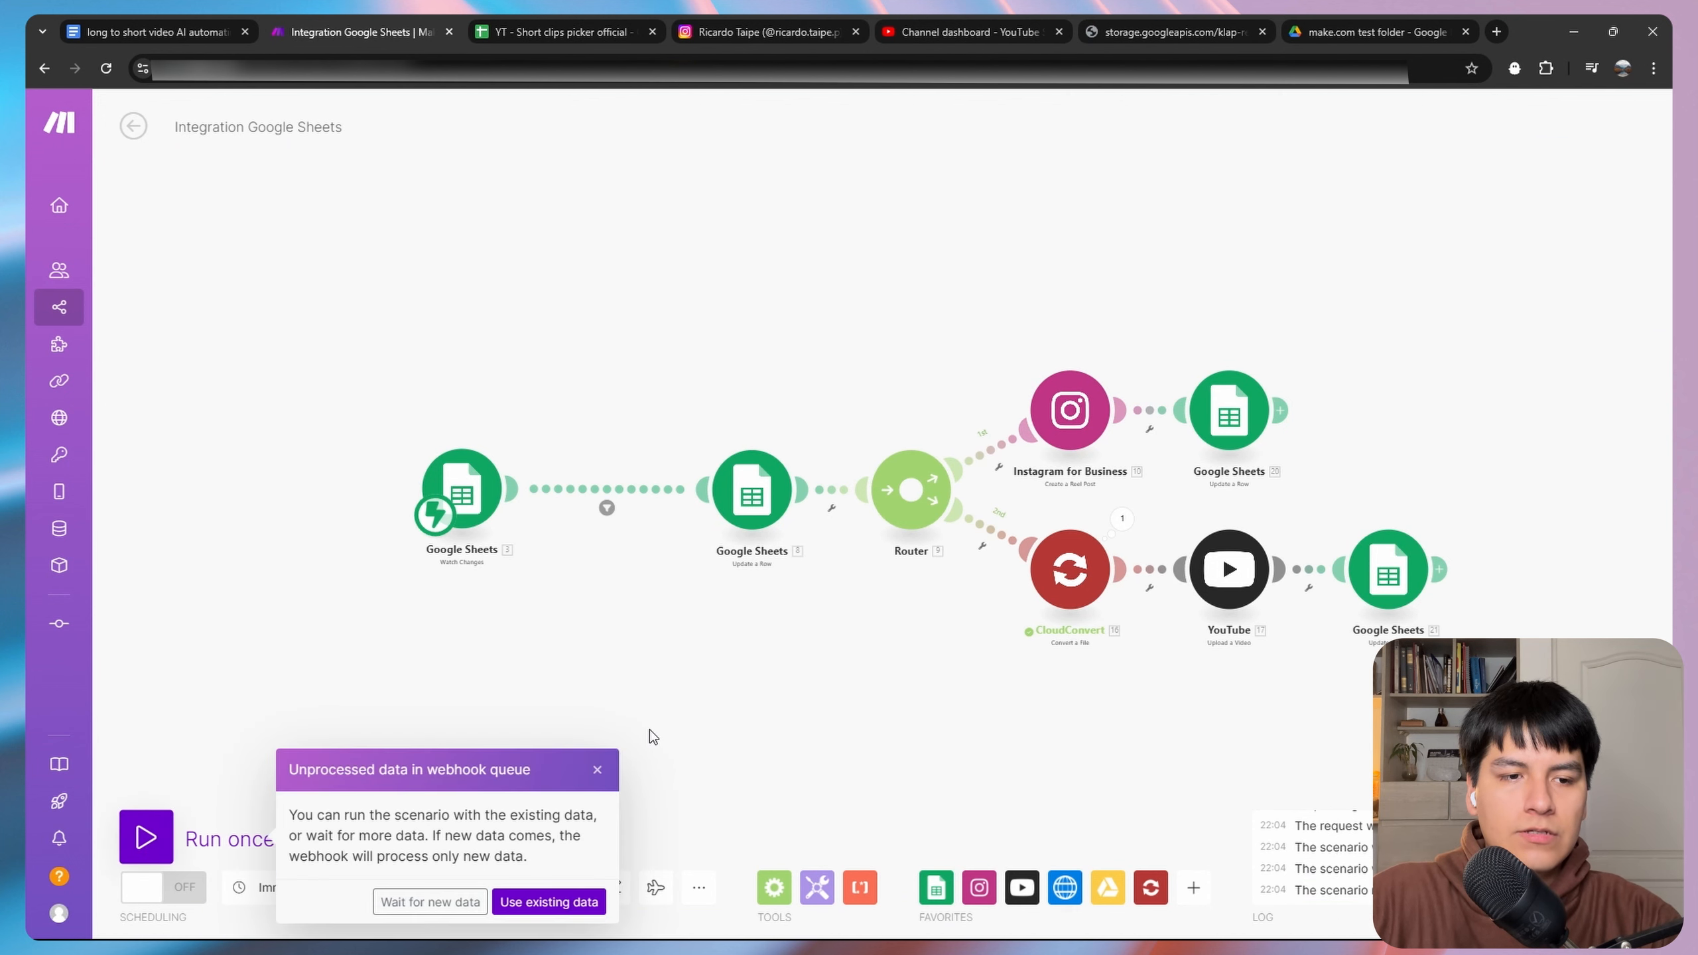
click(419, 901)
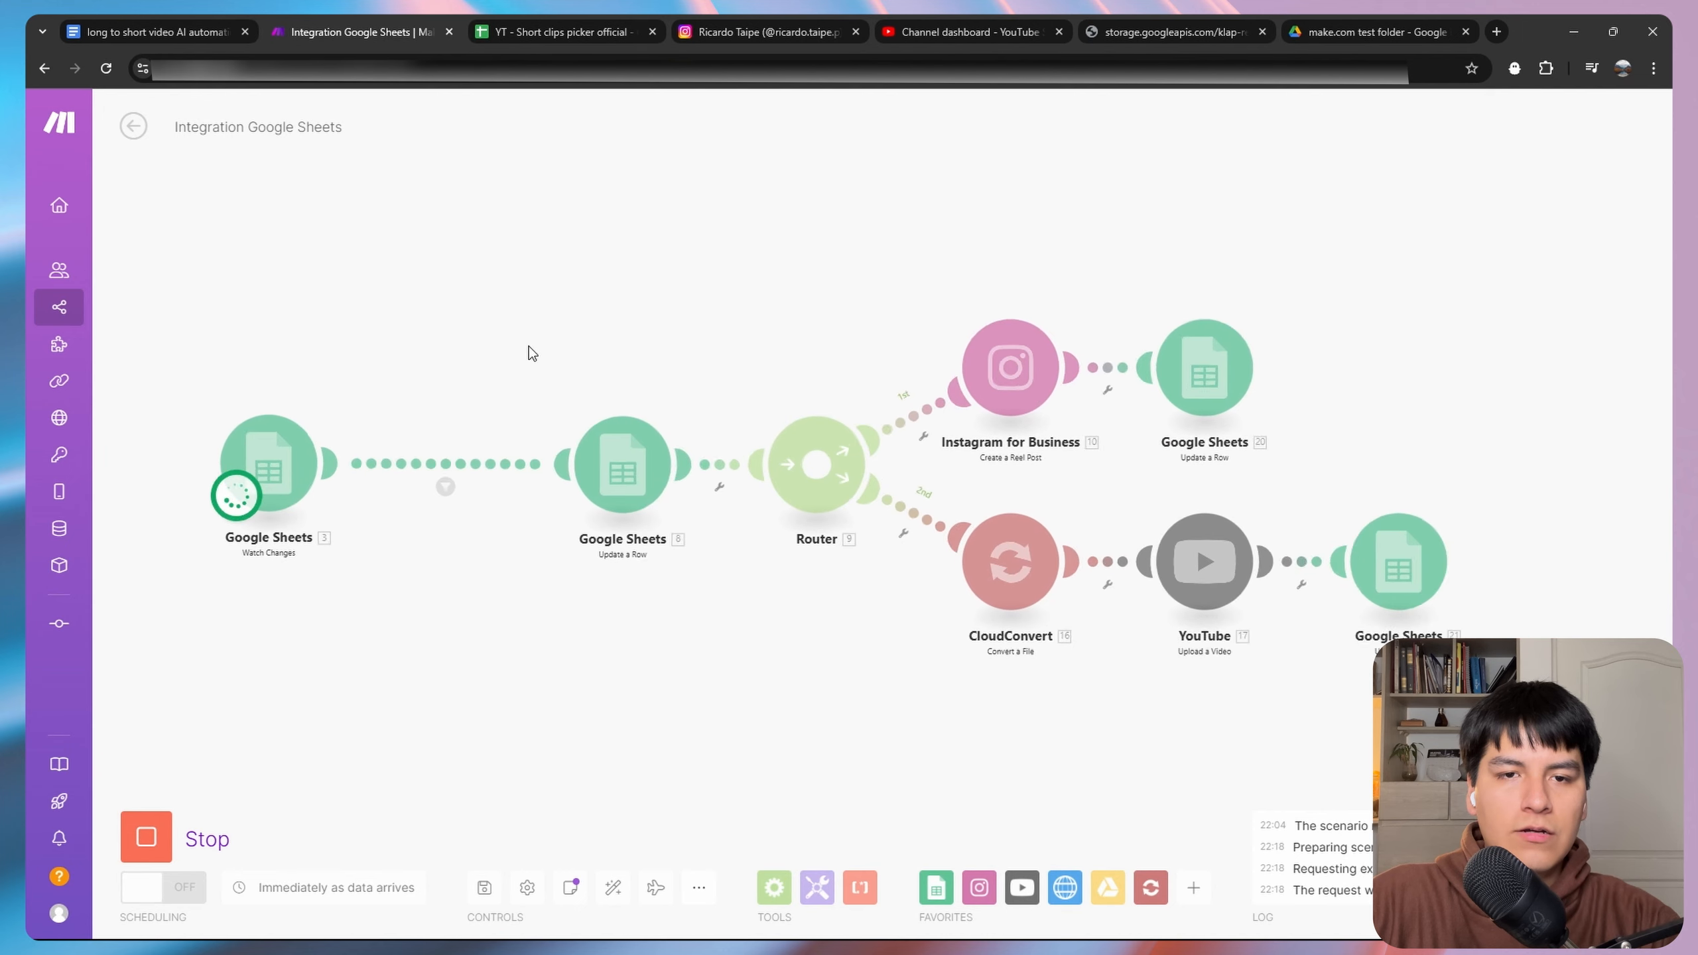
drag(553, 319, 631, 325)
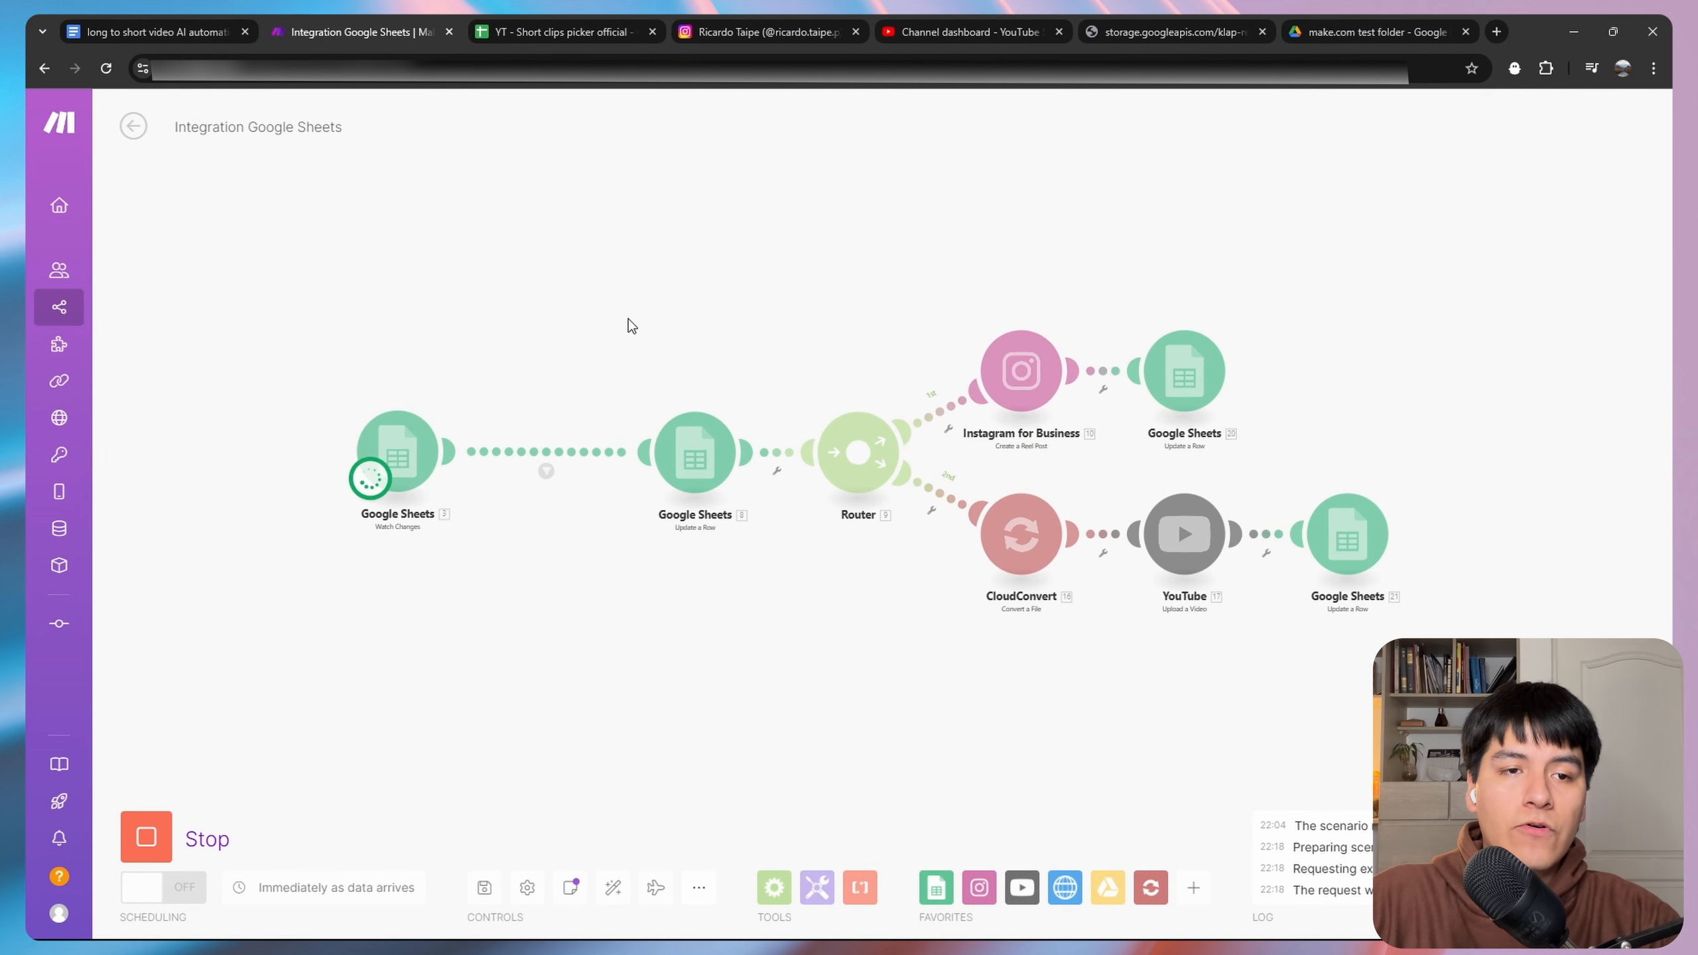
In the short clips spreadsheet, set the Post? (Y) value in D2 to Y.
click(548, 20)
click(498, 260)
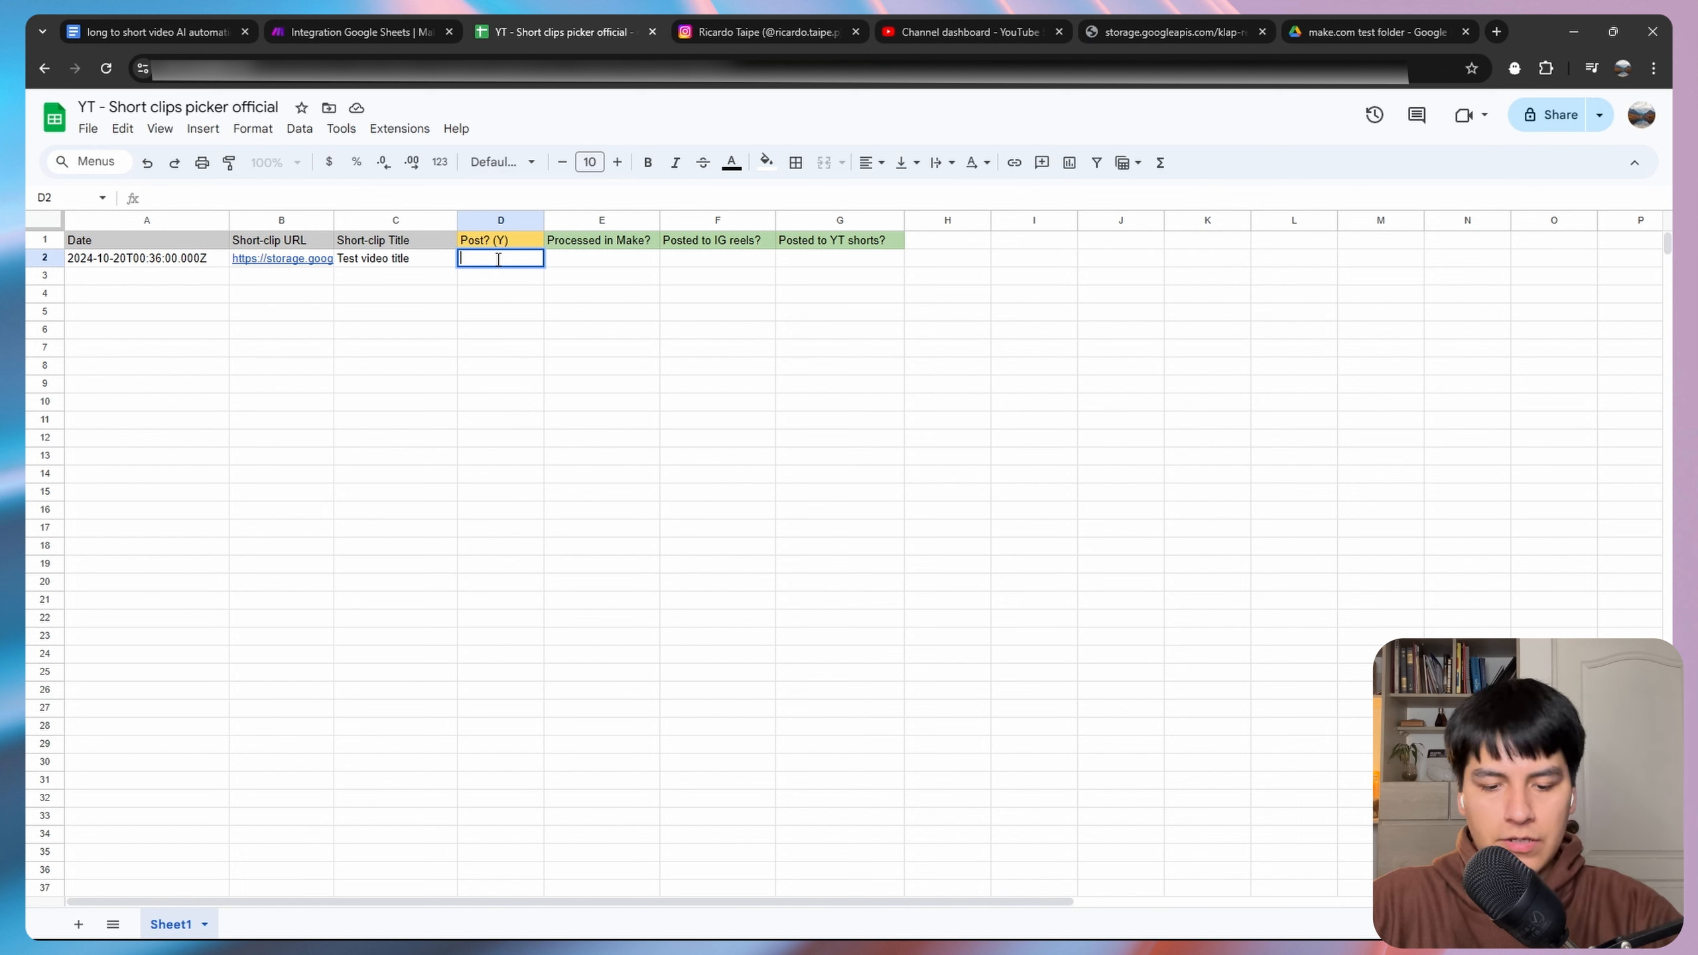
text(Y)
click(521, 388)
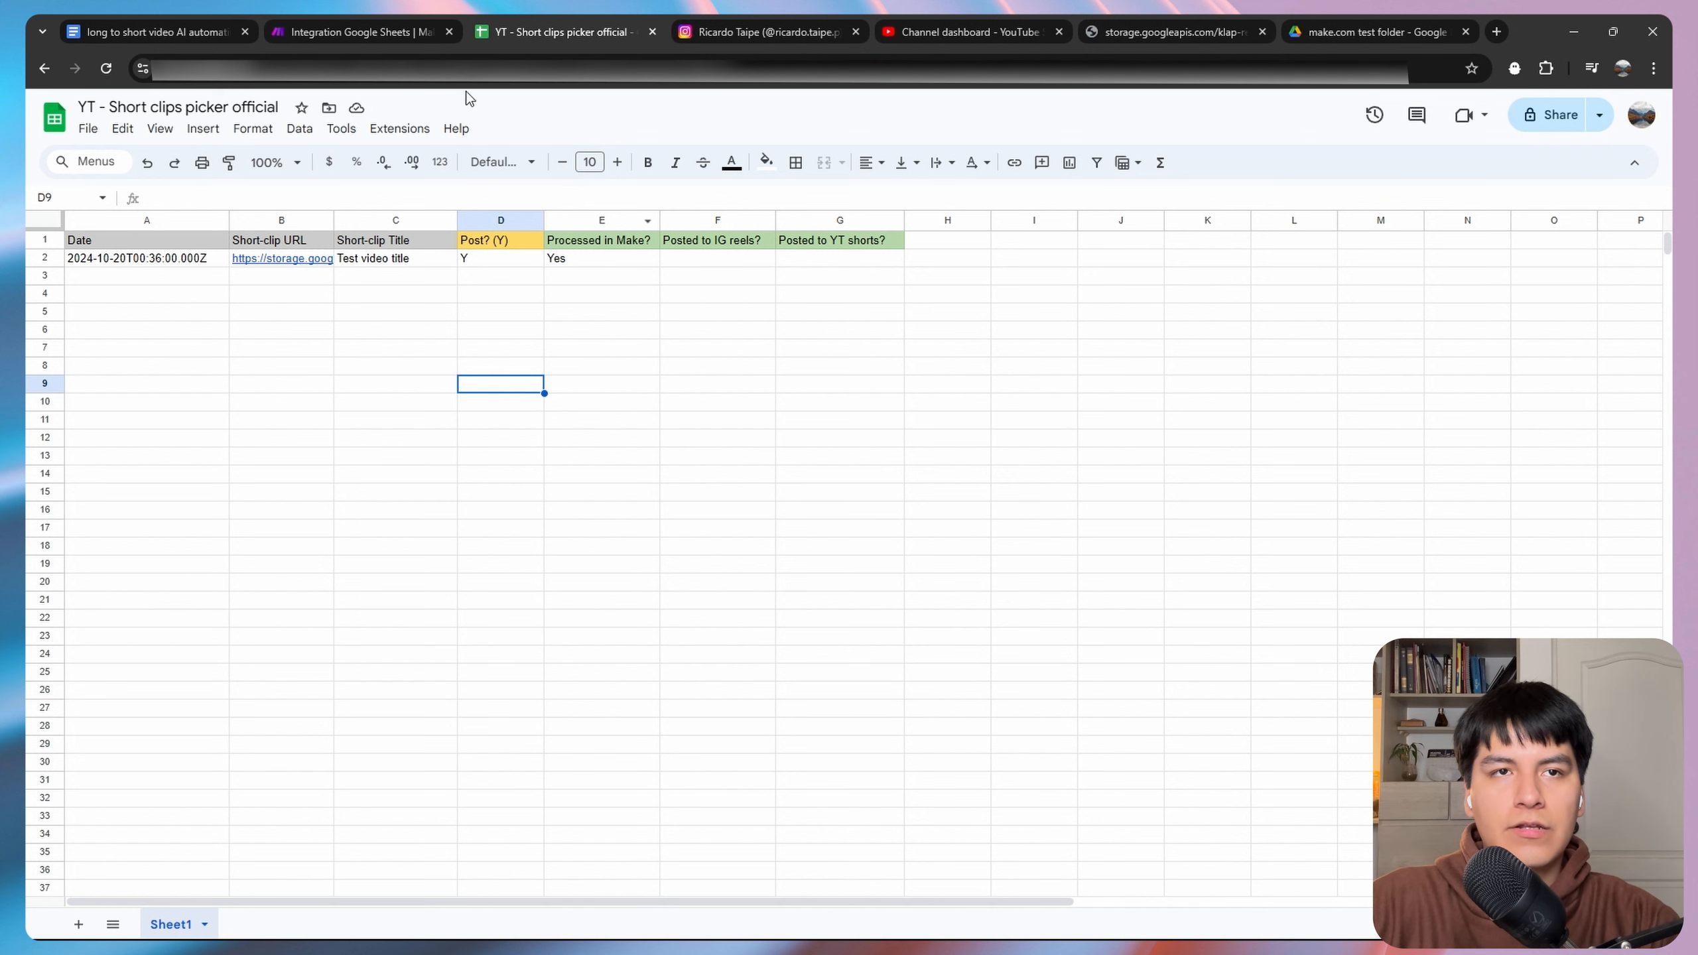
Check the Make scenario's run progress and the processing and posting status columns of row 2 in the spreadsheet.
click(402, 32)
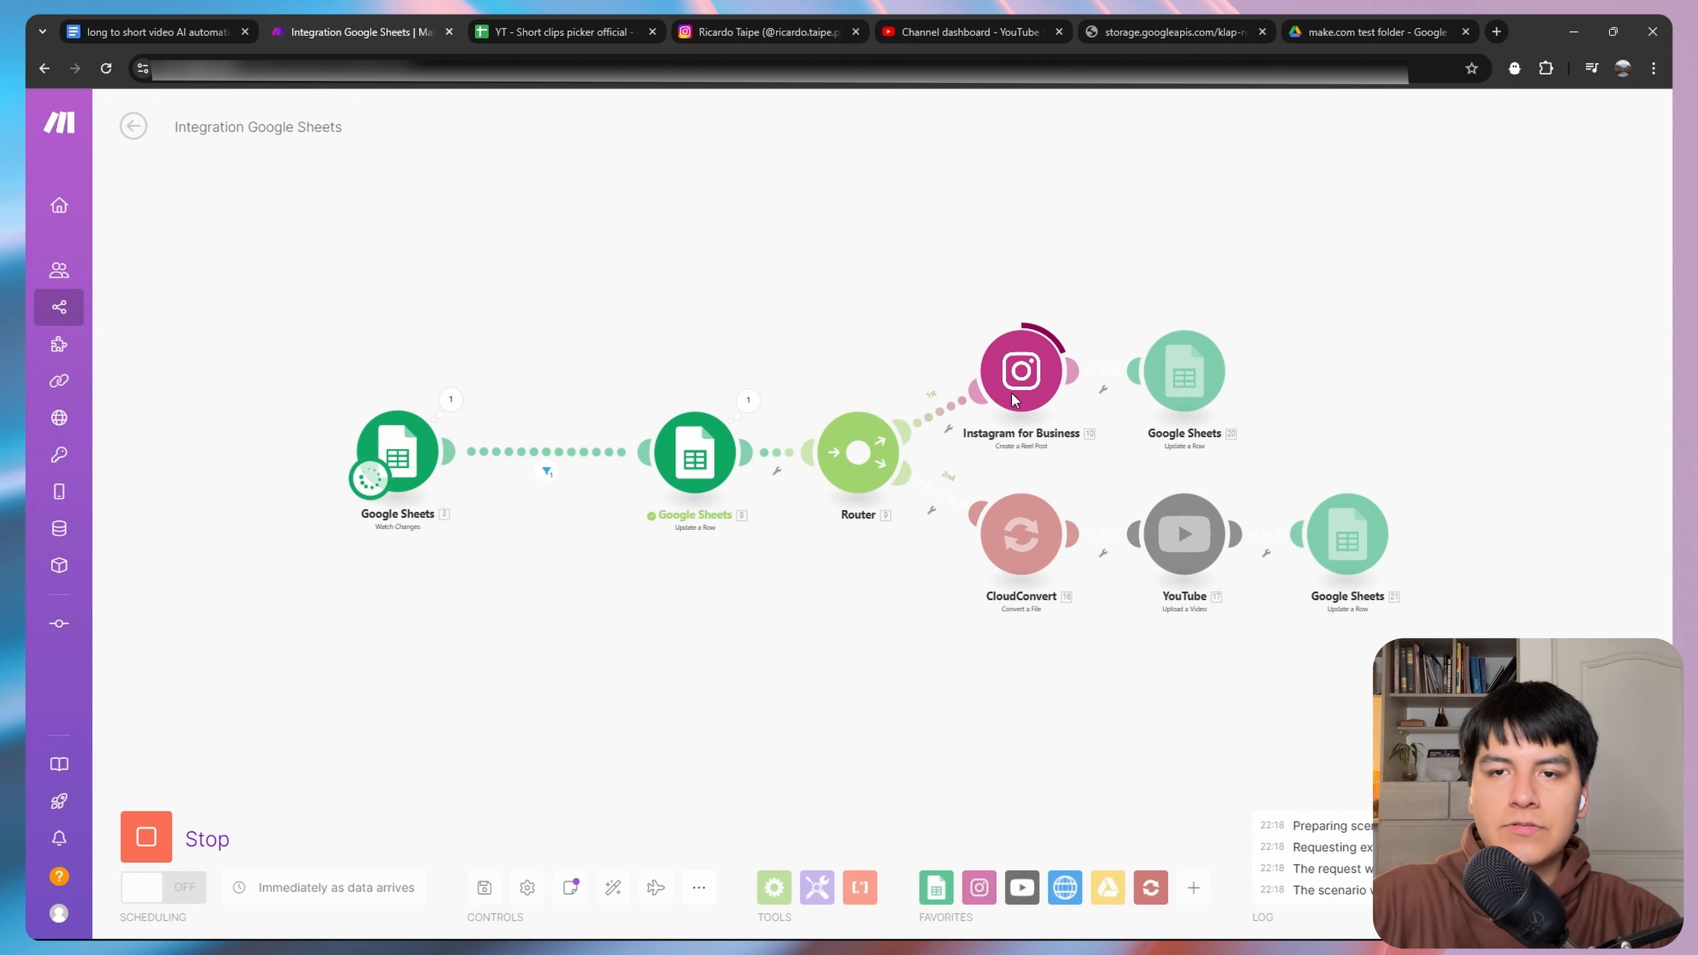
click(555, 31)
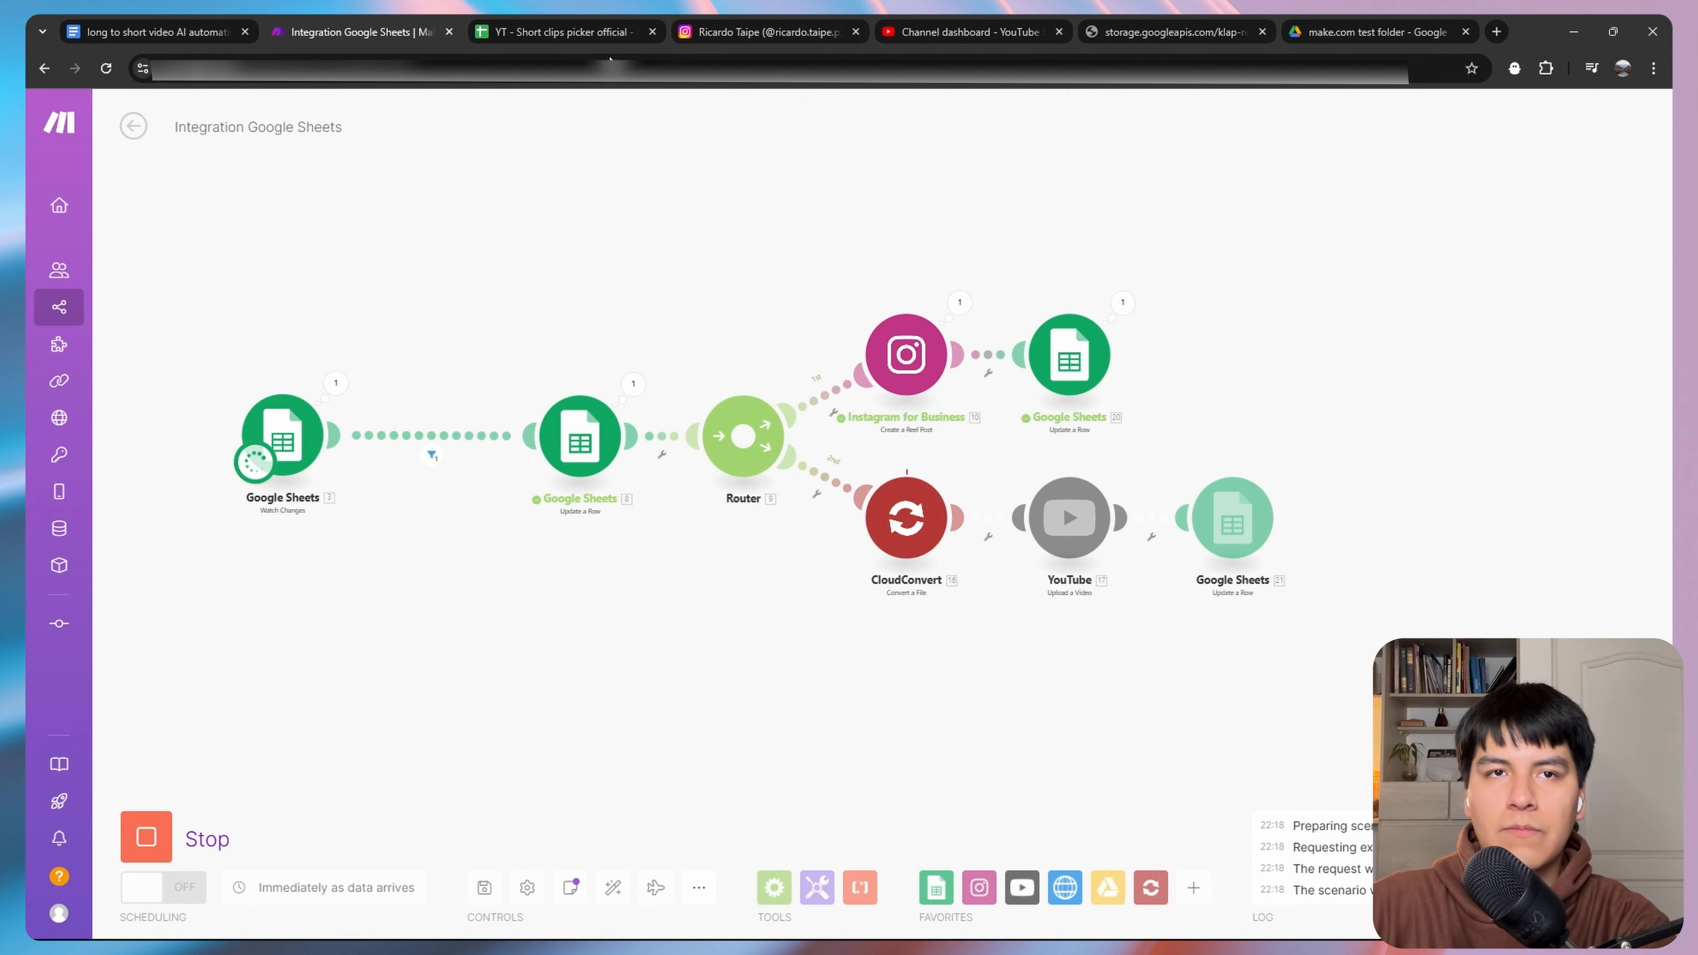
click(605, 33)
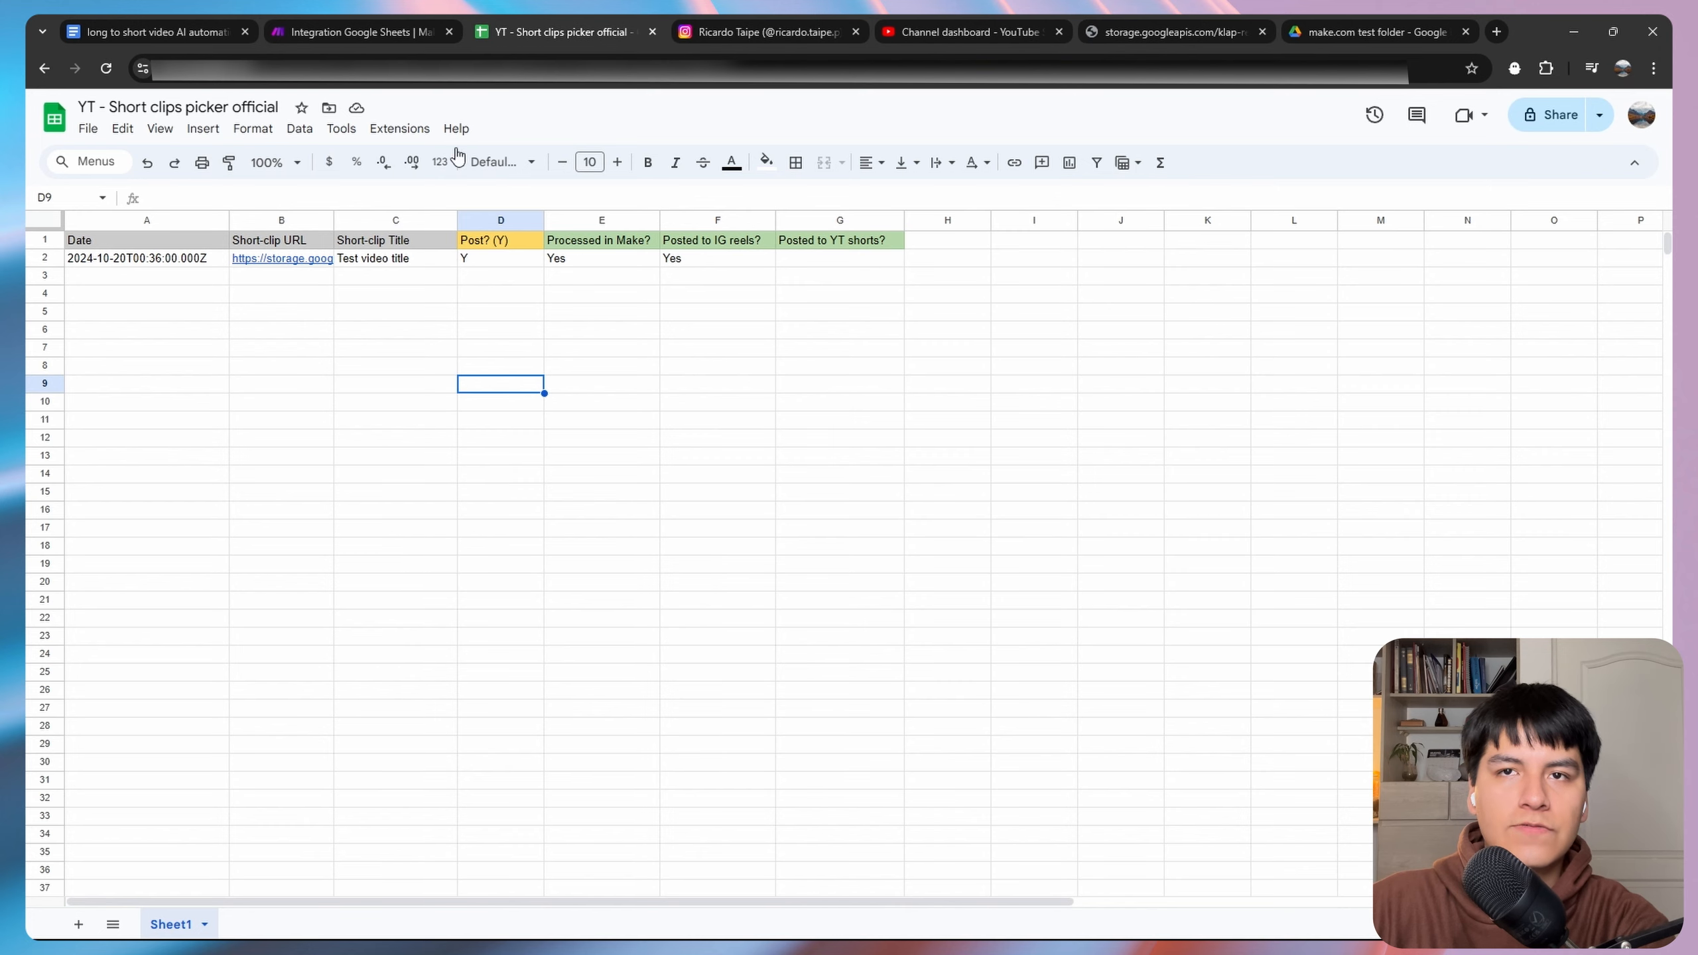
click(354, 32)
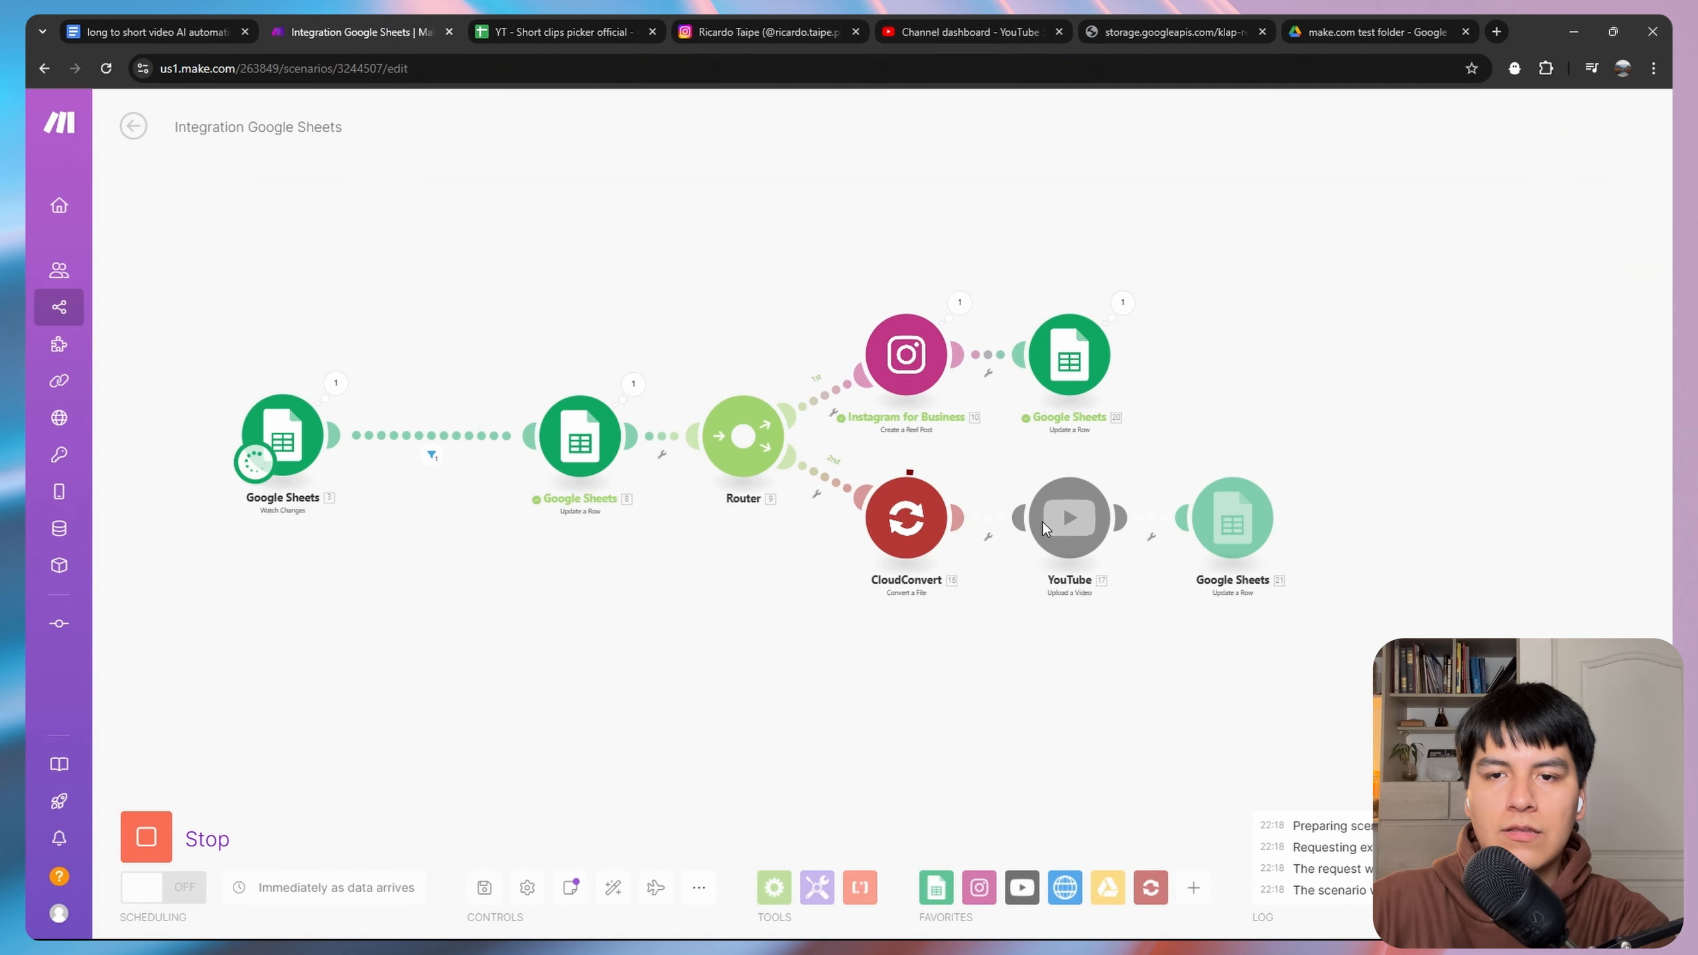
Refresh the Instagram profile, open its newest reel, and like it and turn on its sound before closing it.
click(715, 26)
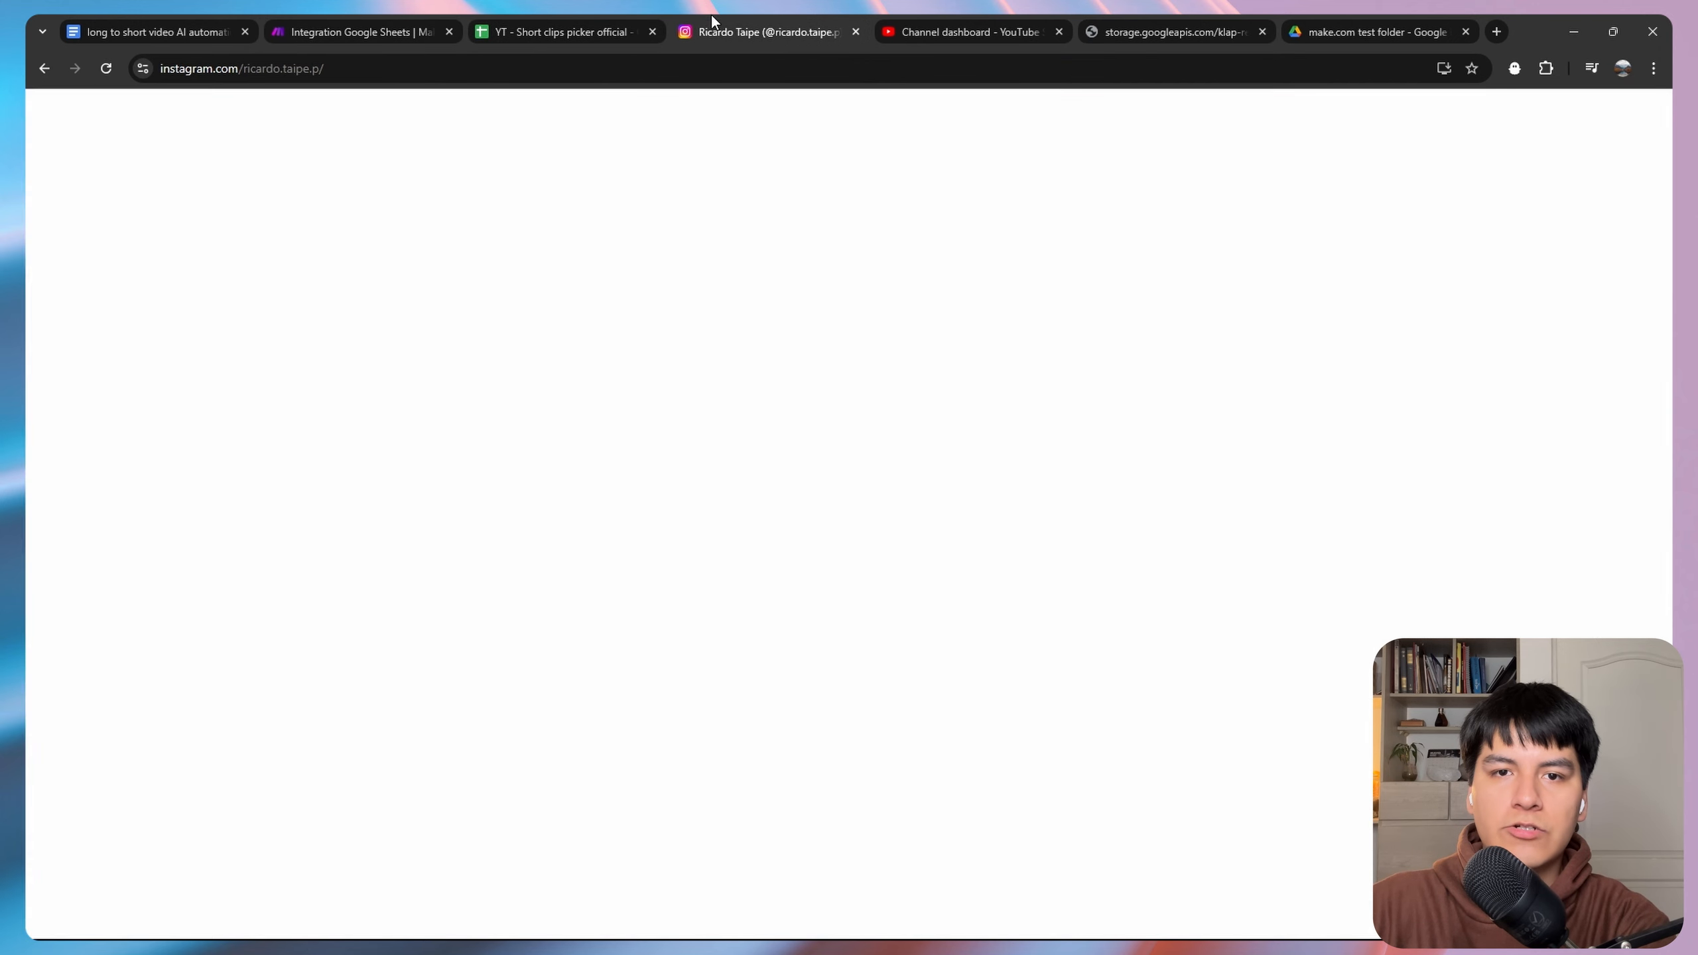
key(F5)
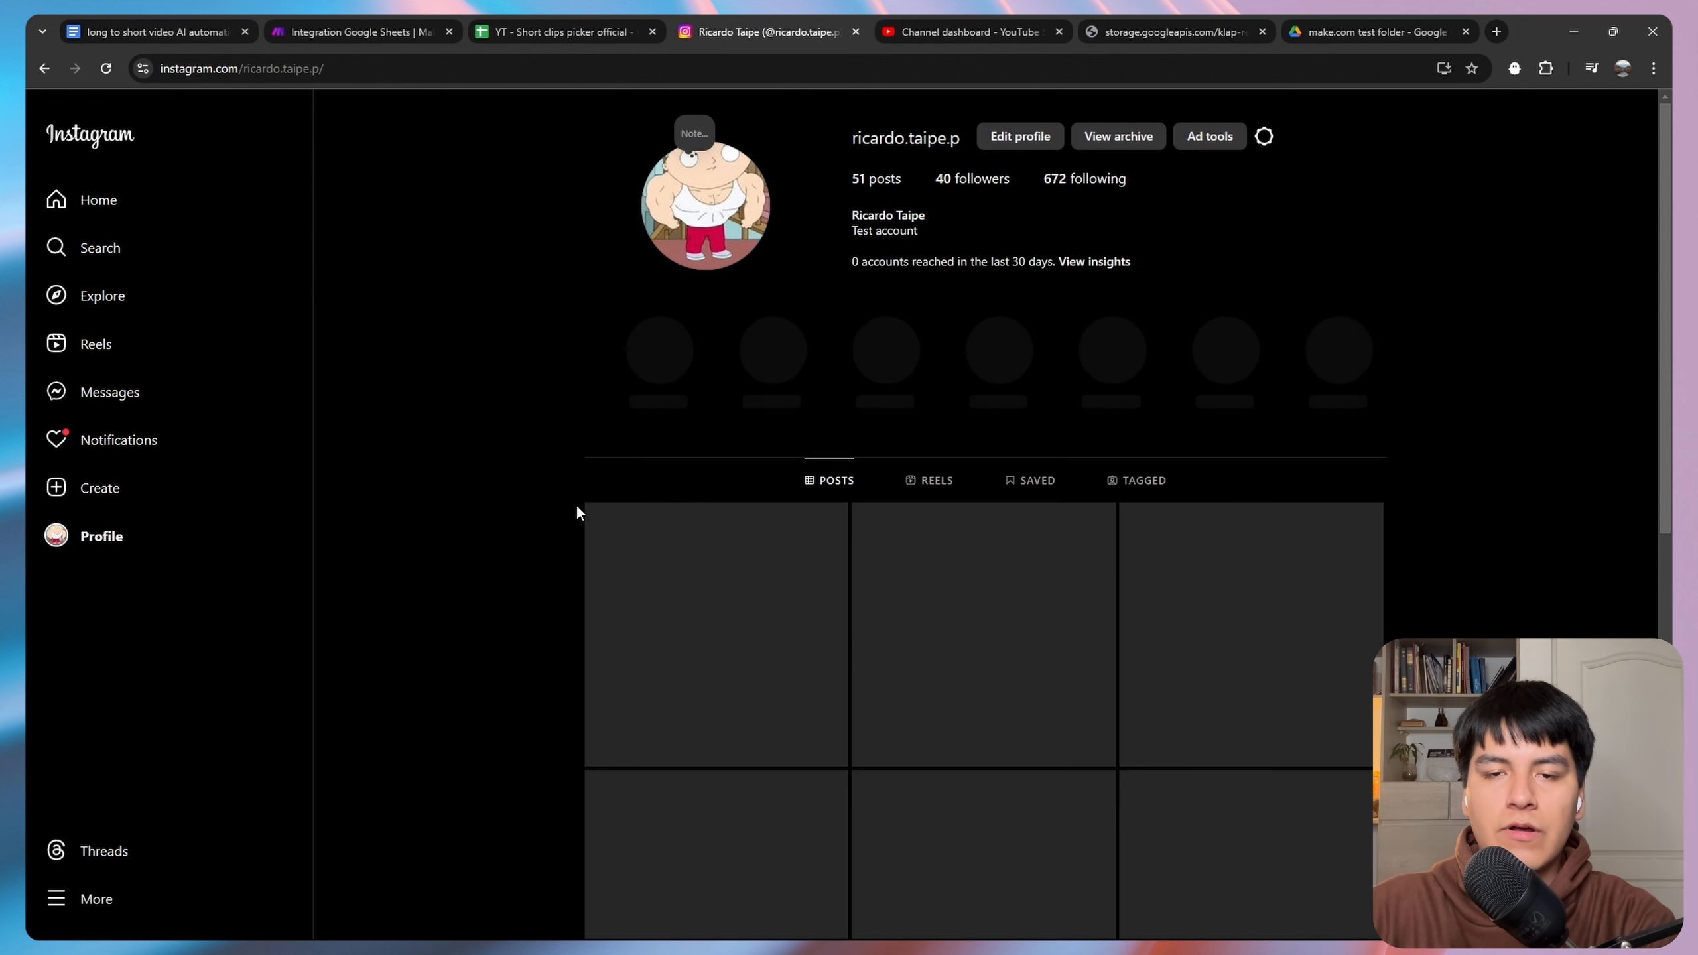
click(924, 490)
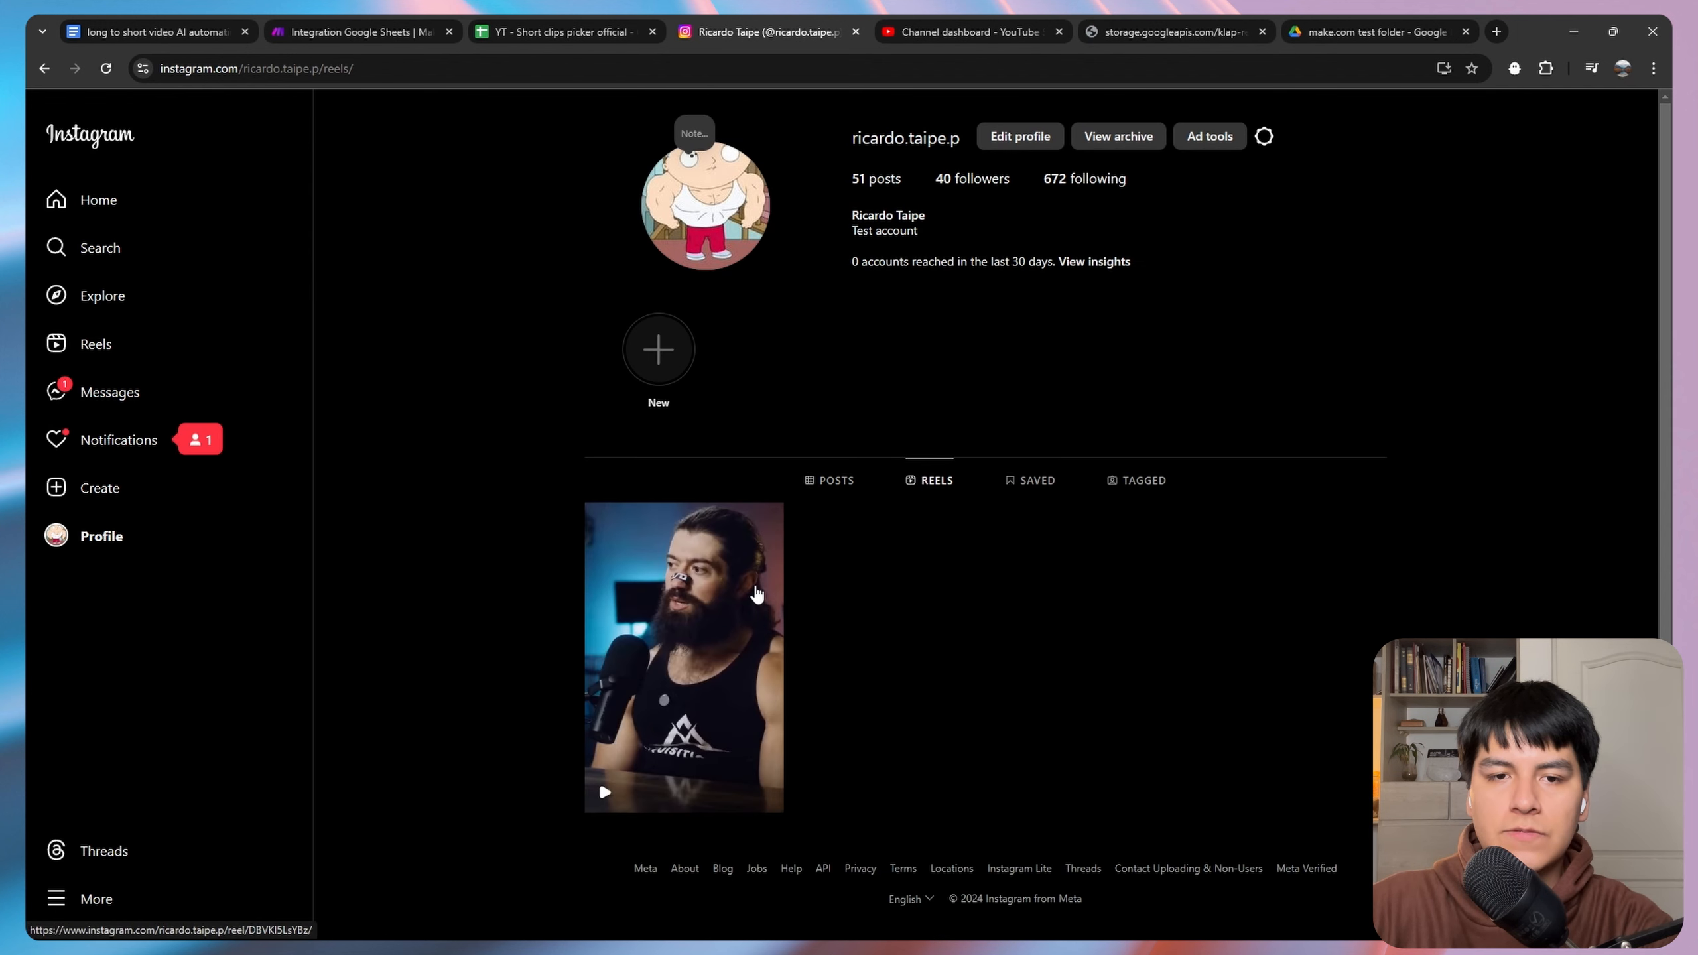
click(726, 622)
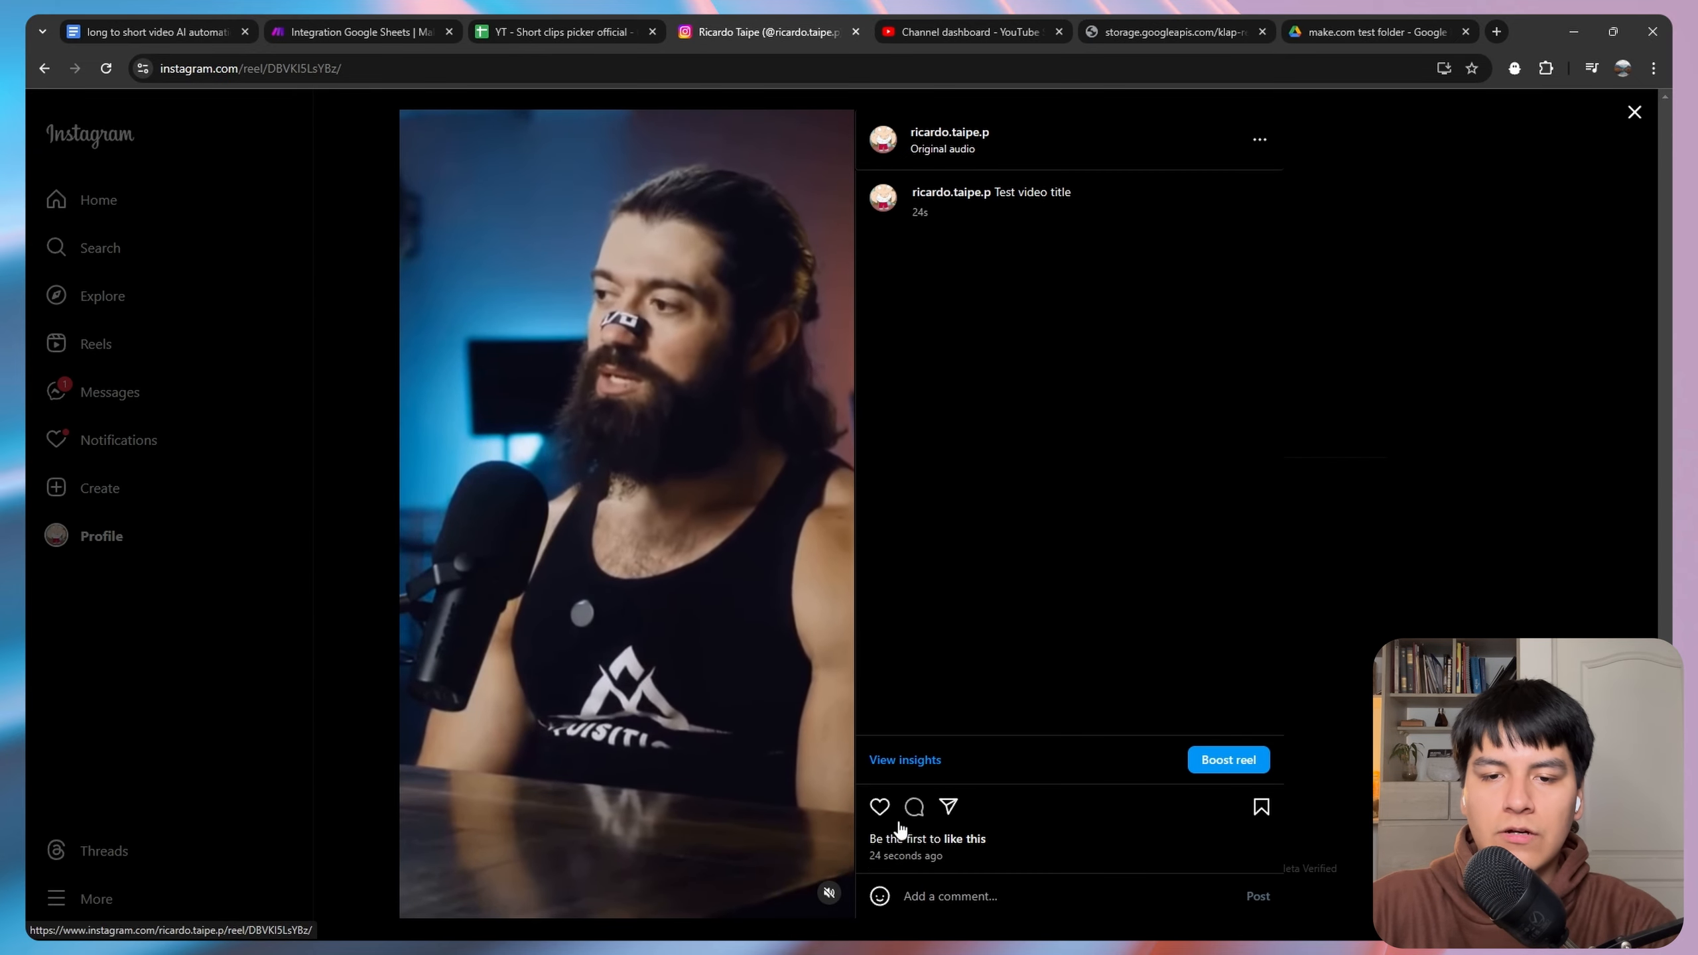
click(880, 806)
click(829, 892)
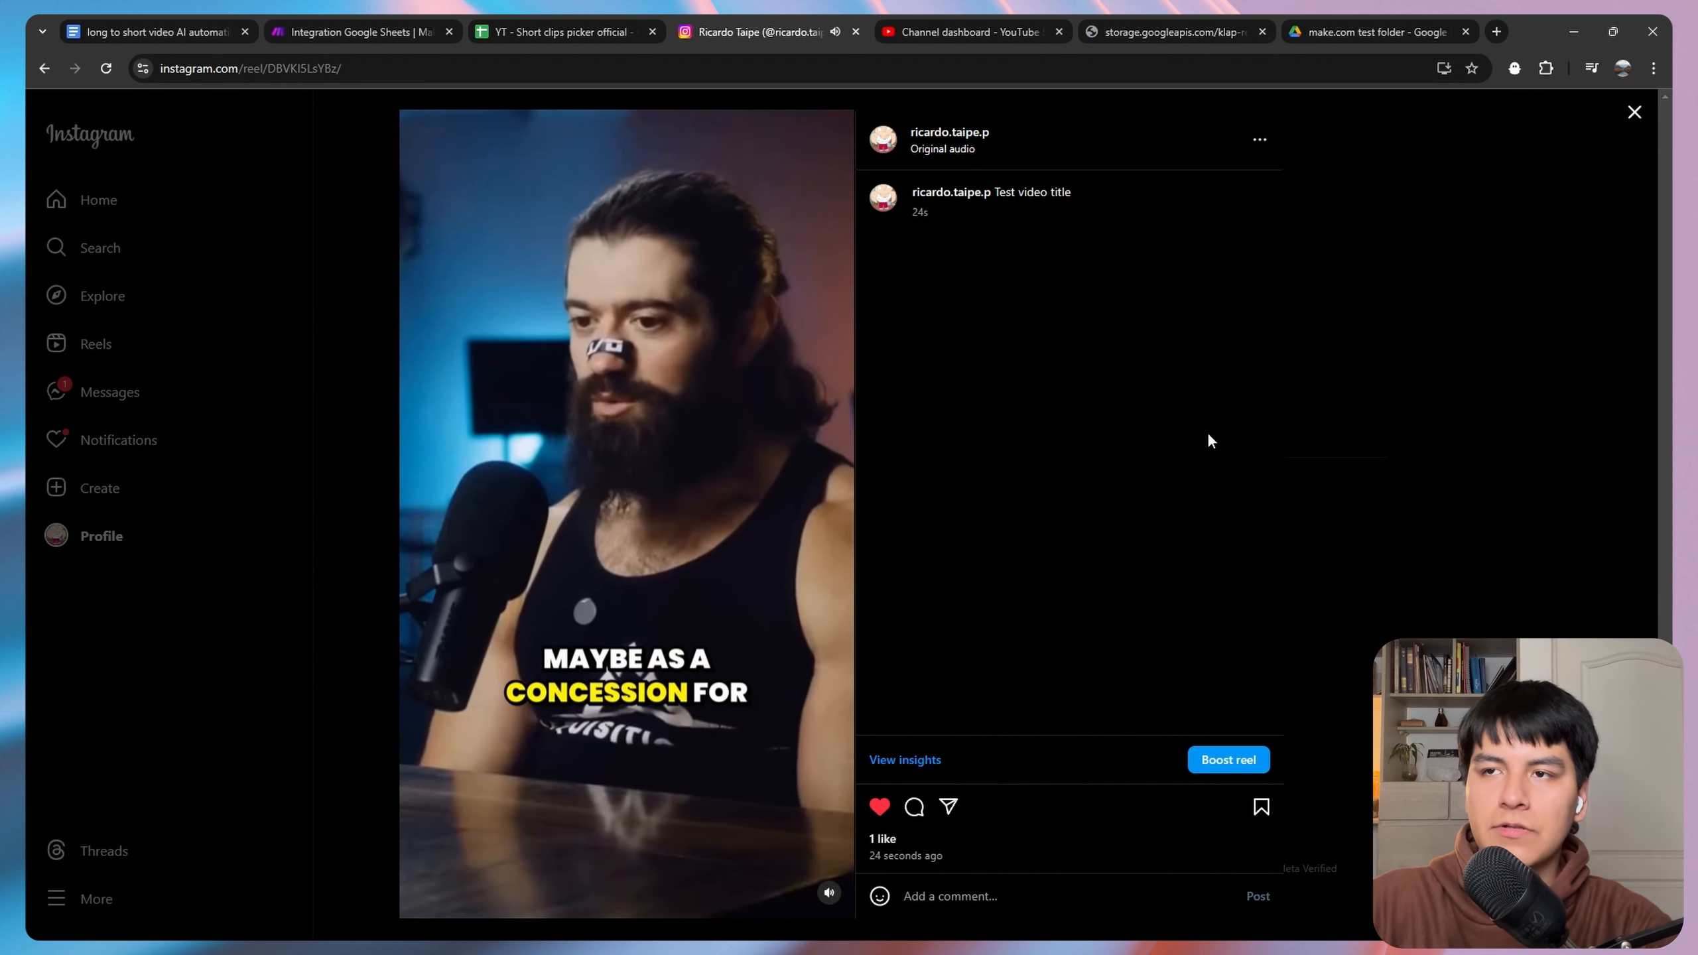
click(1634, 111)
Check the Make run and the sheet's Posted to YT shorts? column, and list the channel's Shorts in YouTube Studio.
click(367, 27)
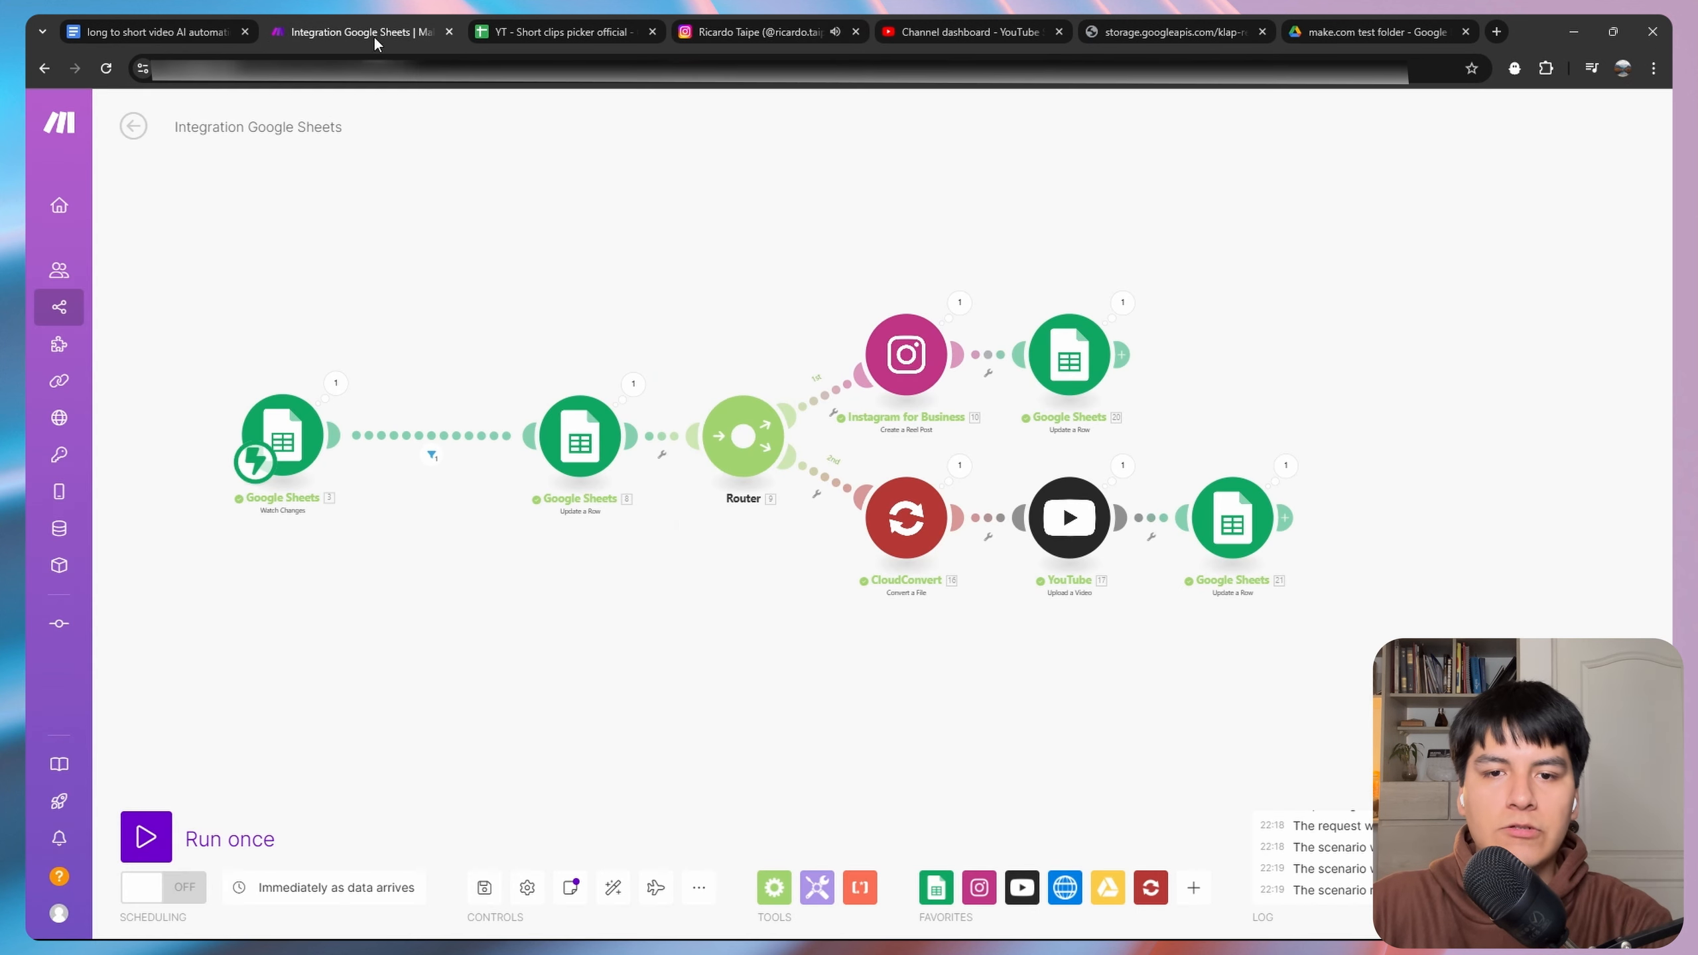
click(601, 24)
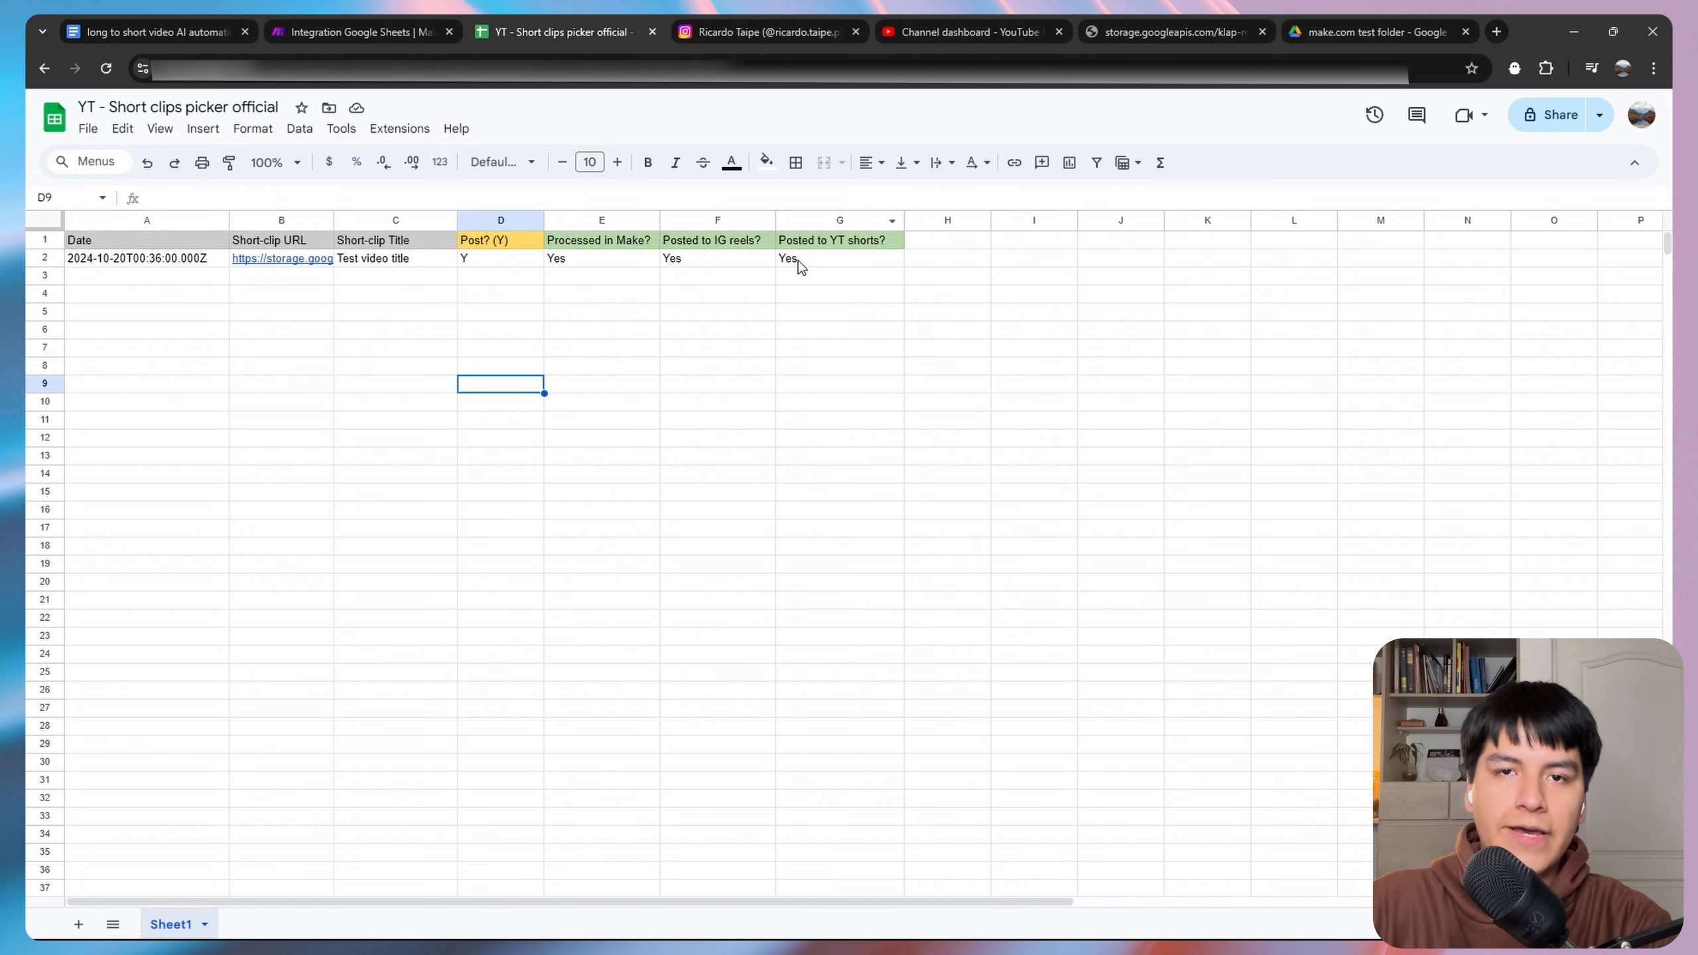
click(982, 27)
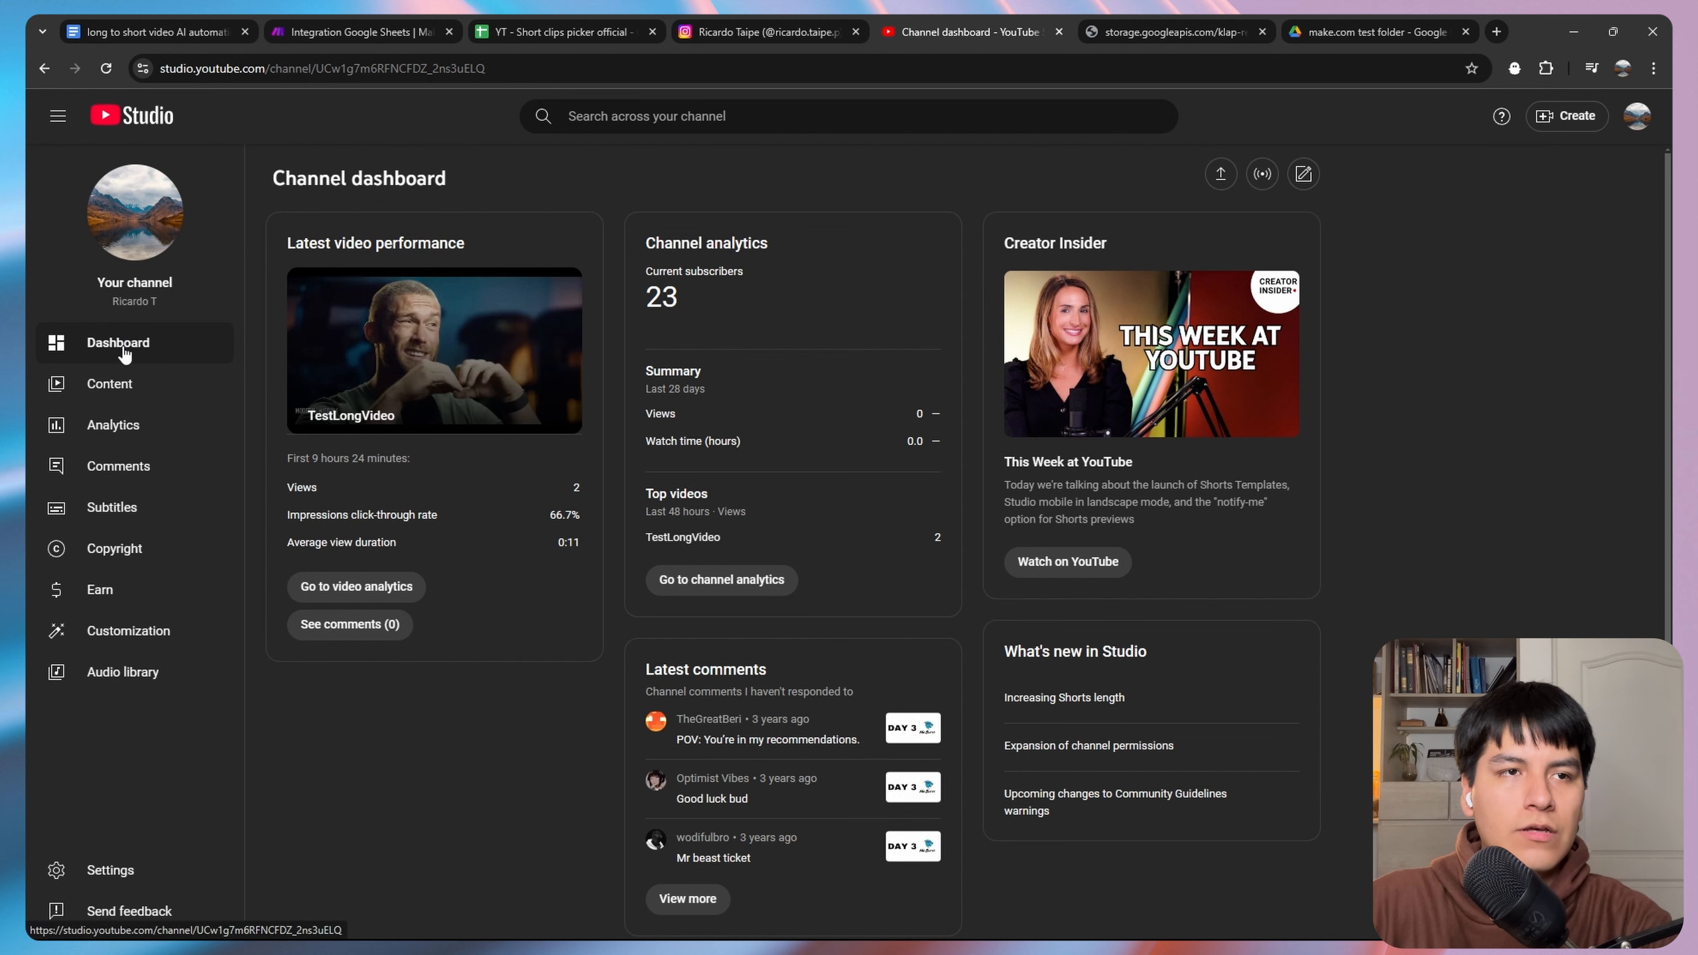
click(117, 395)
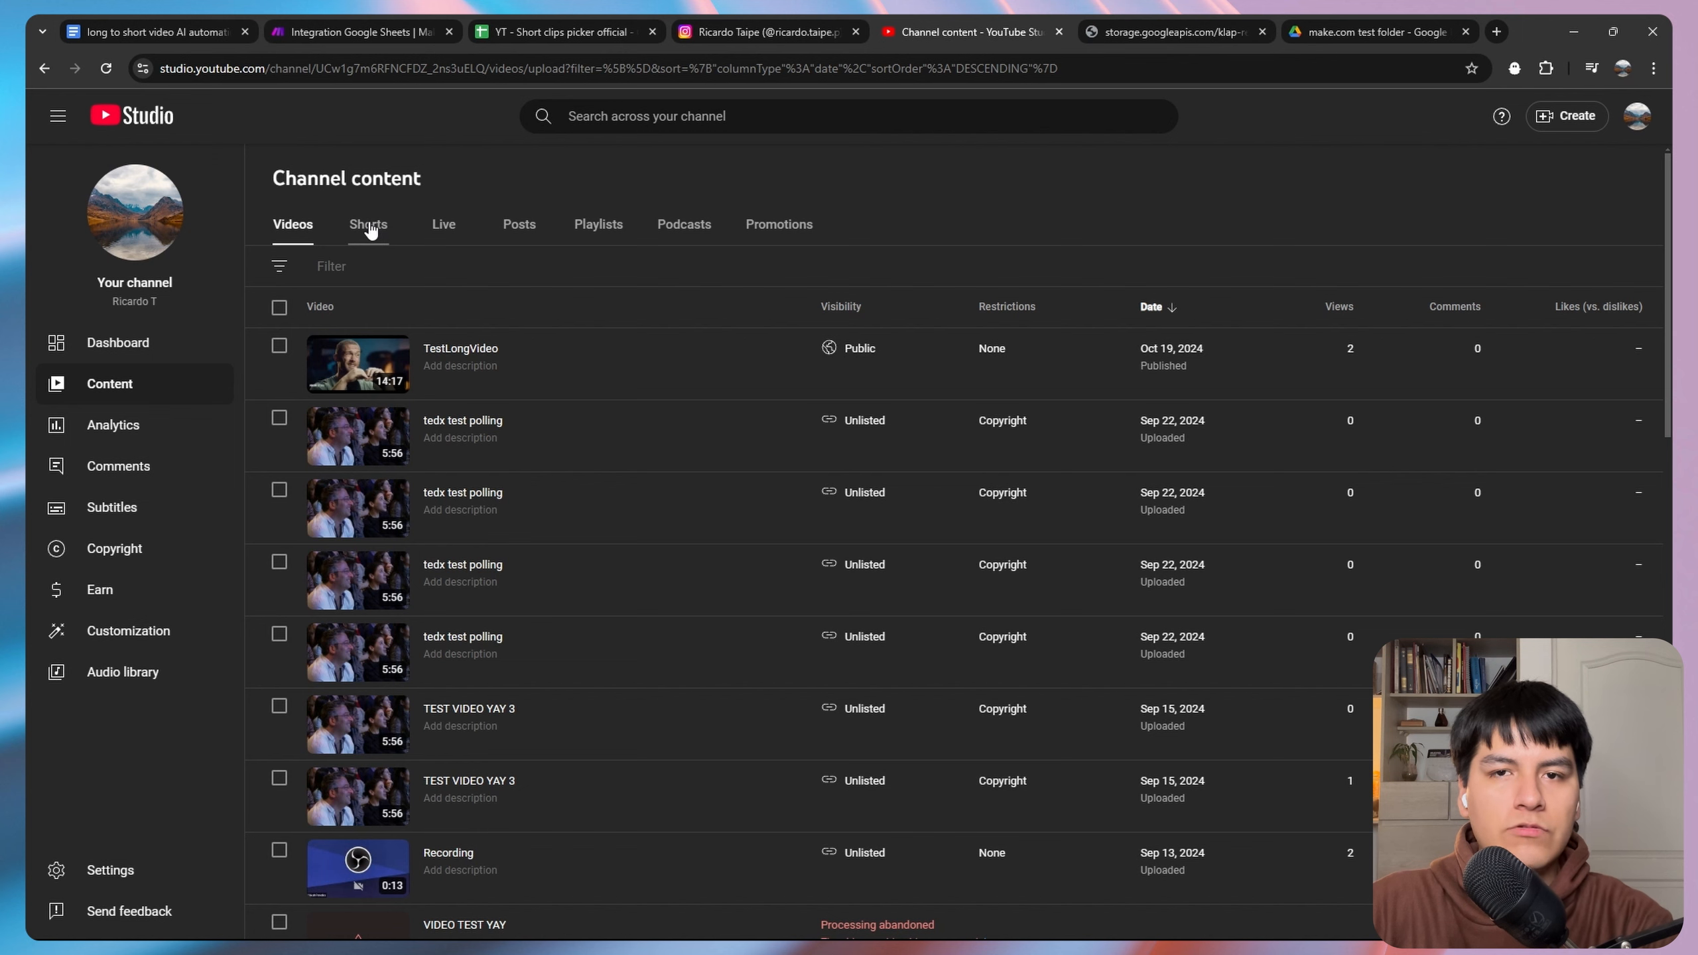
click(371, 228)
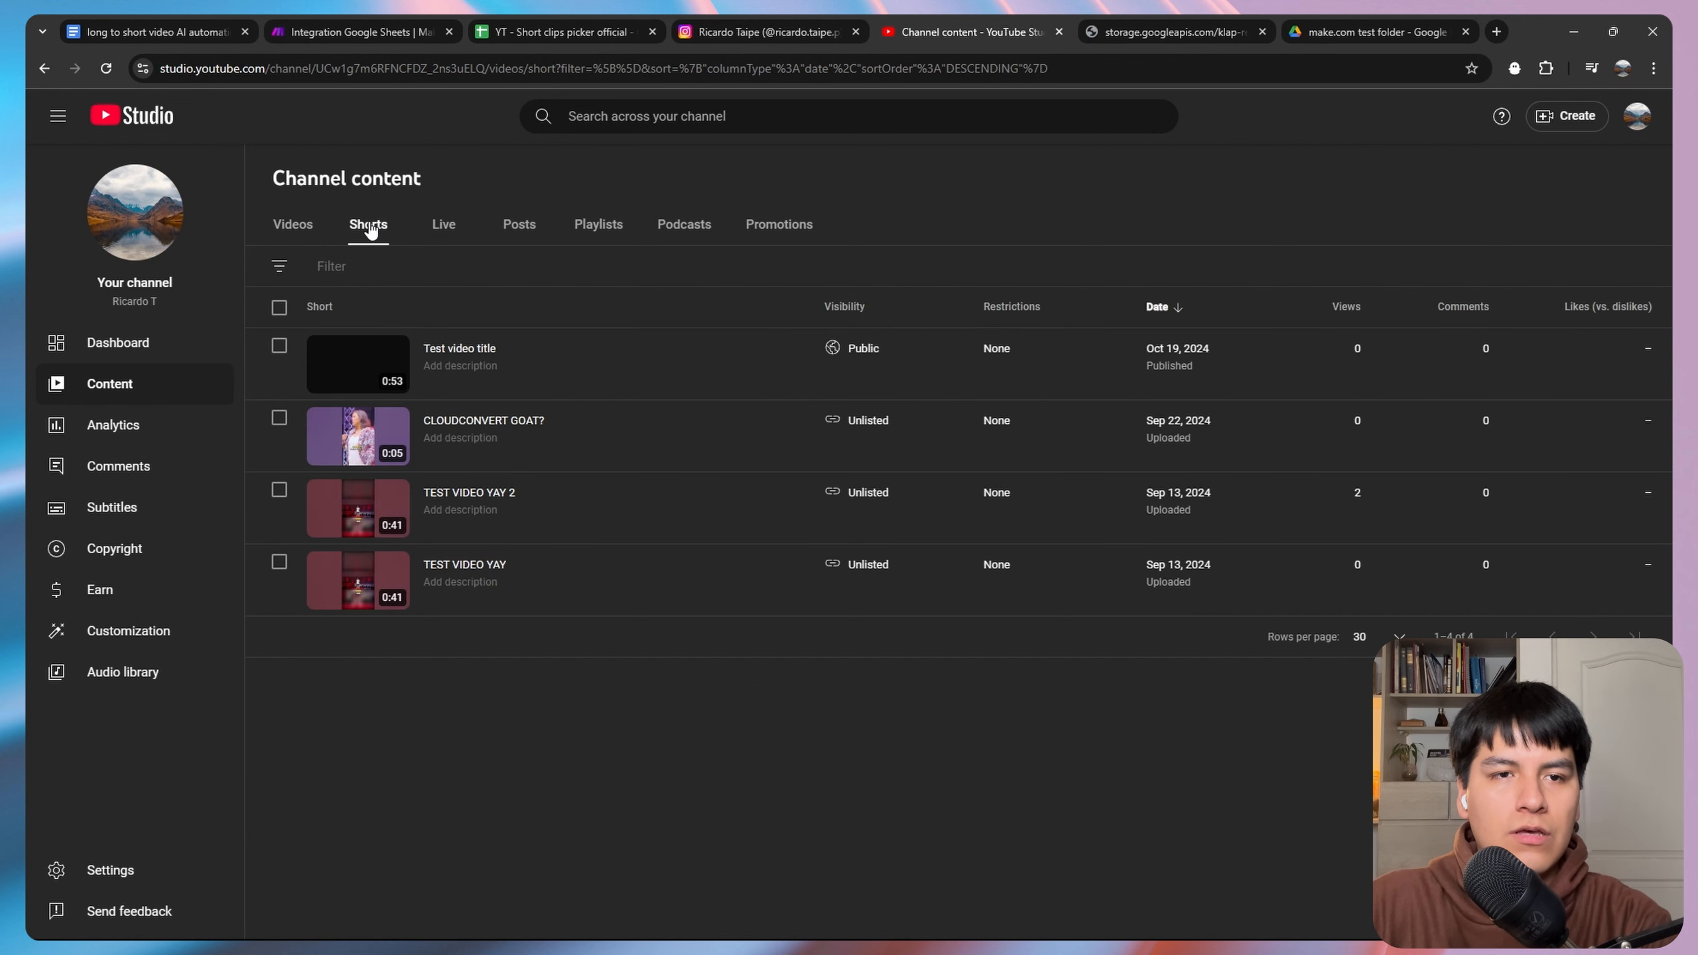
Open the "Test video title" Short on YouTube through the link in its video details, pause it and like it.
mouse_move(442, 366)
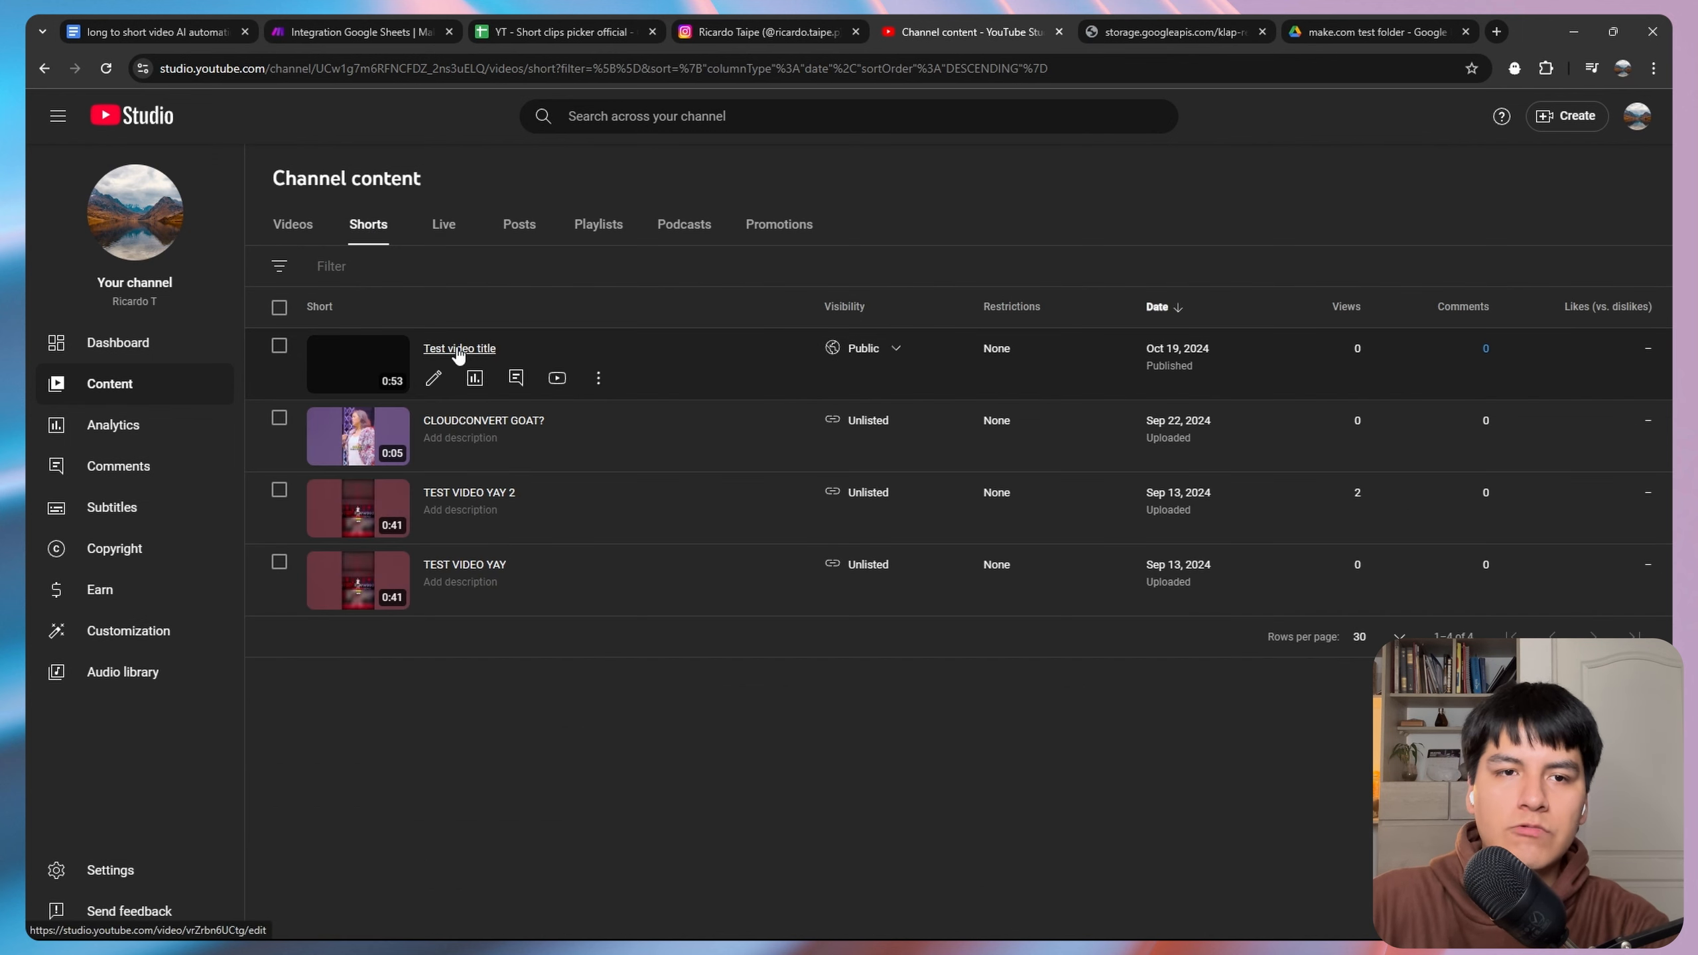
click(458, 350)
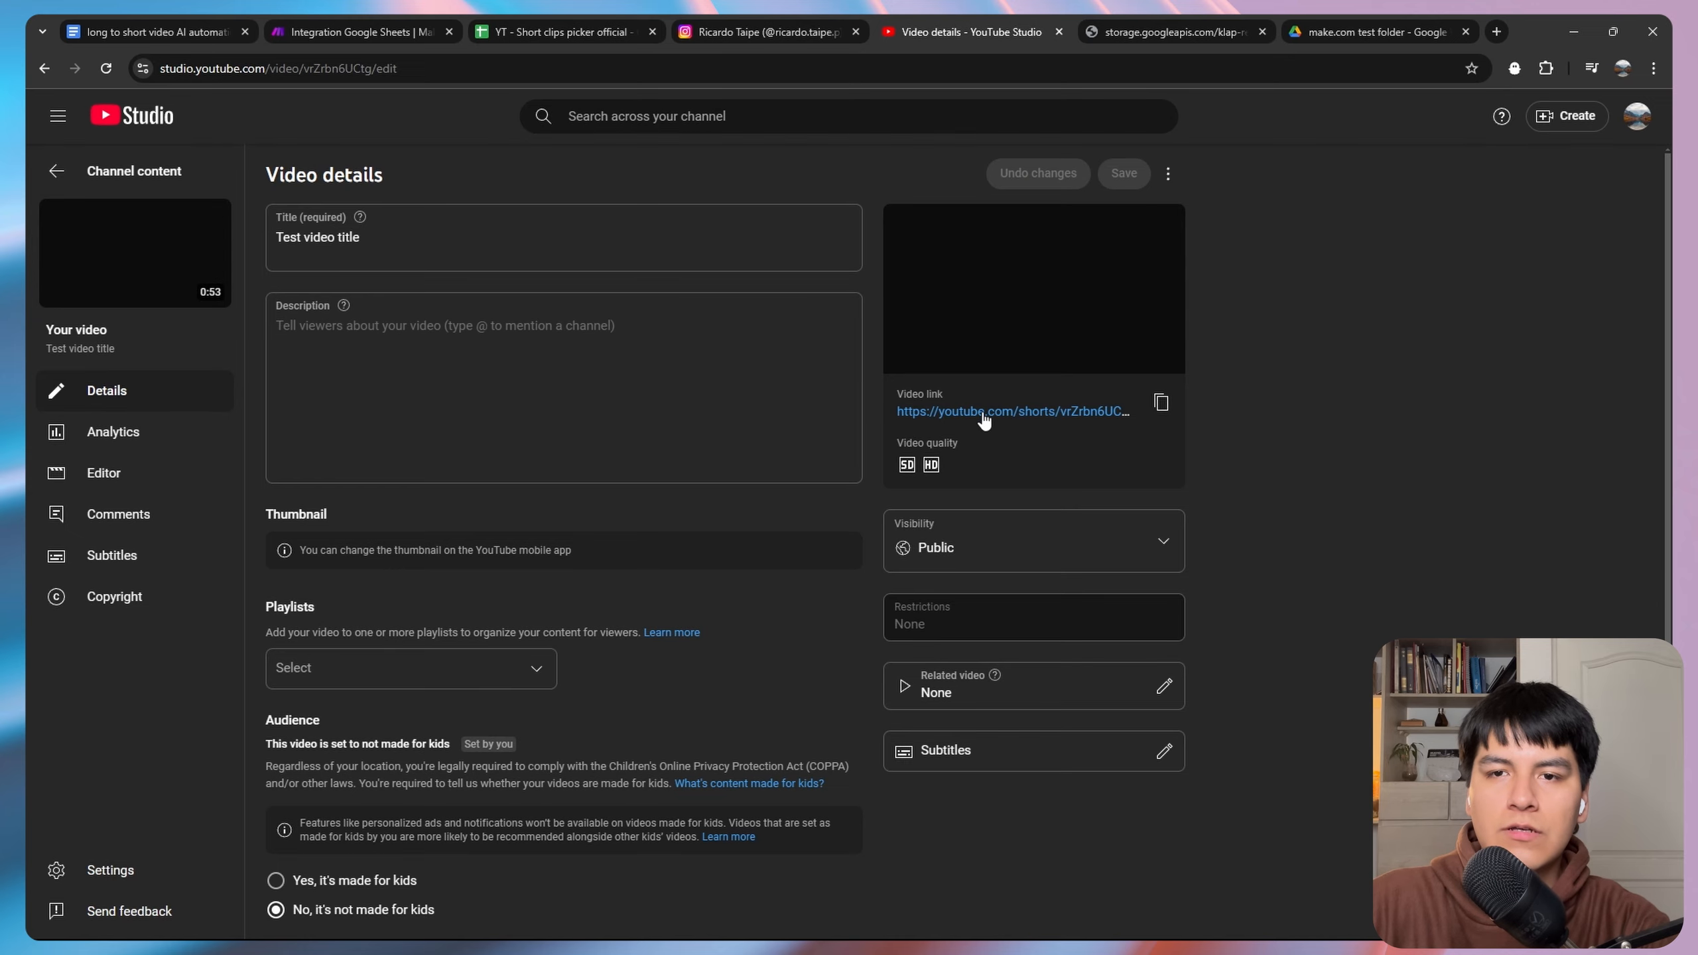
click(981, 412)
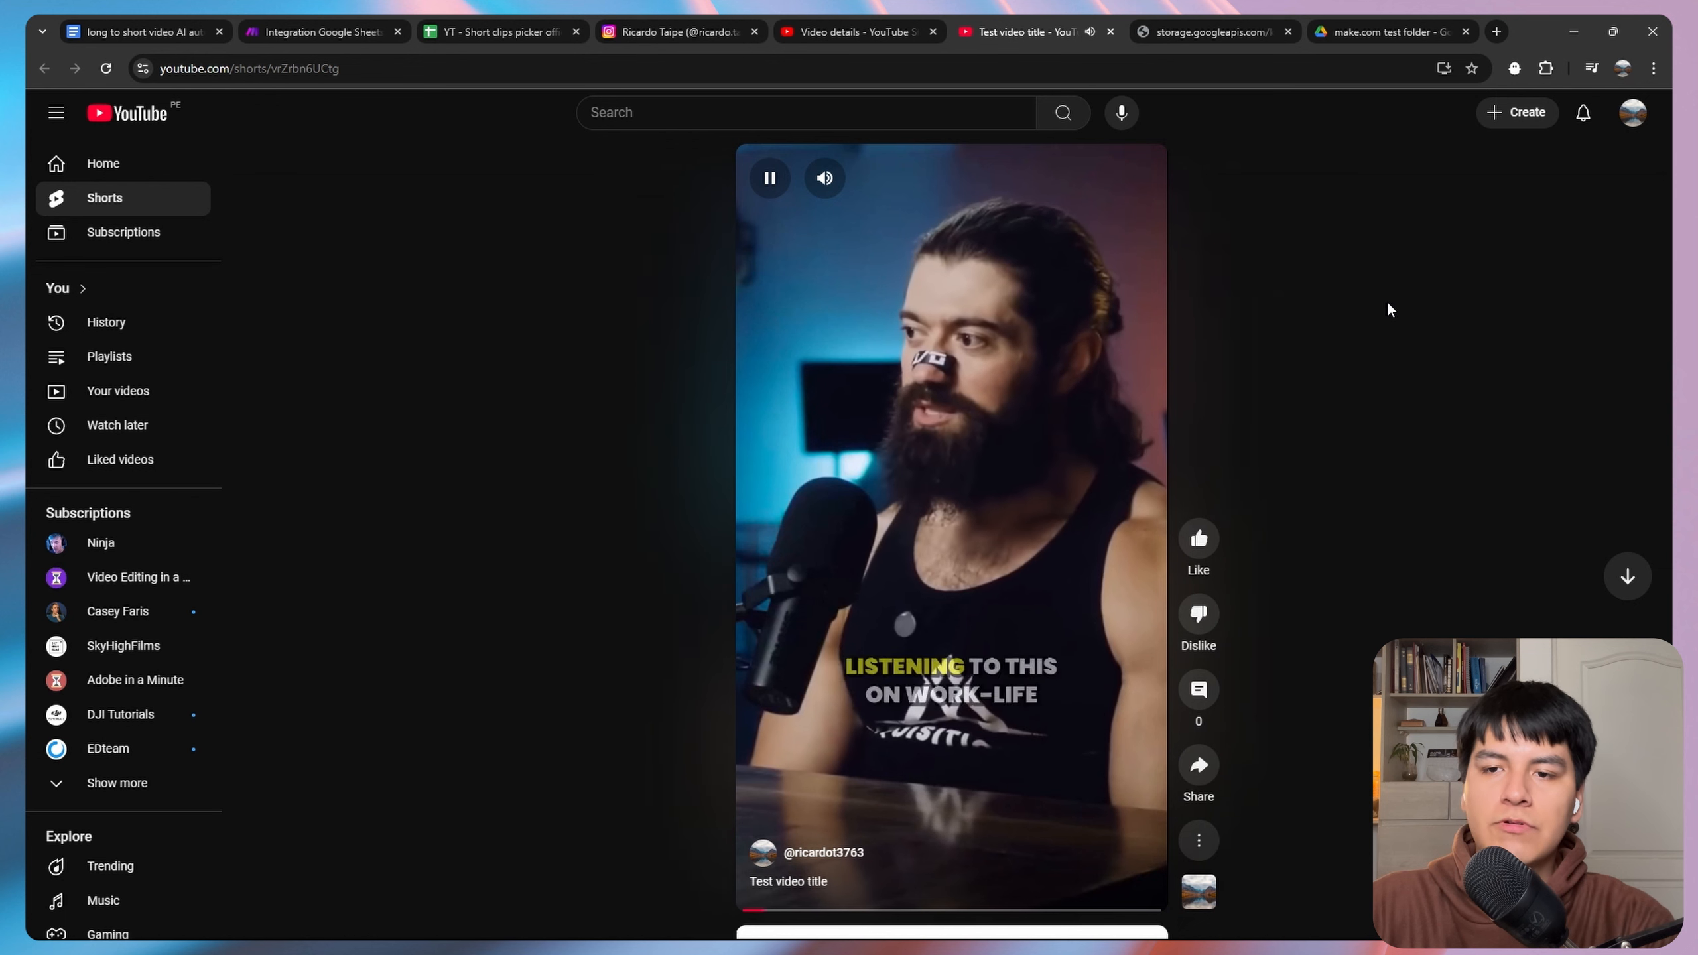
click(929, 614)
click(1198, 541)
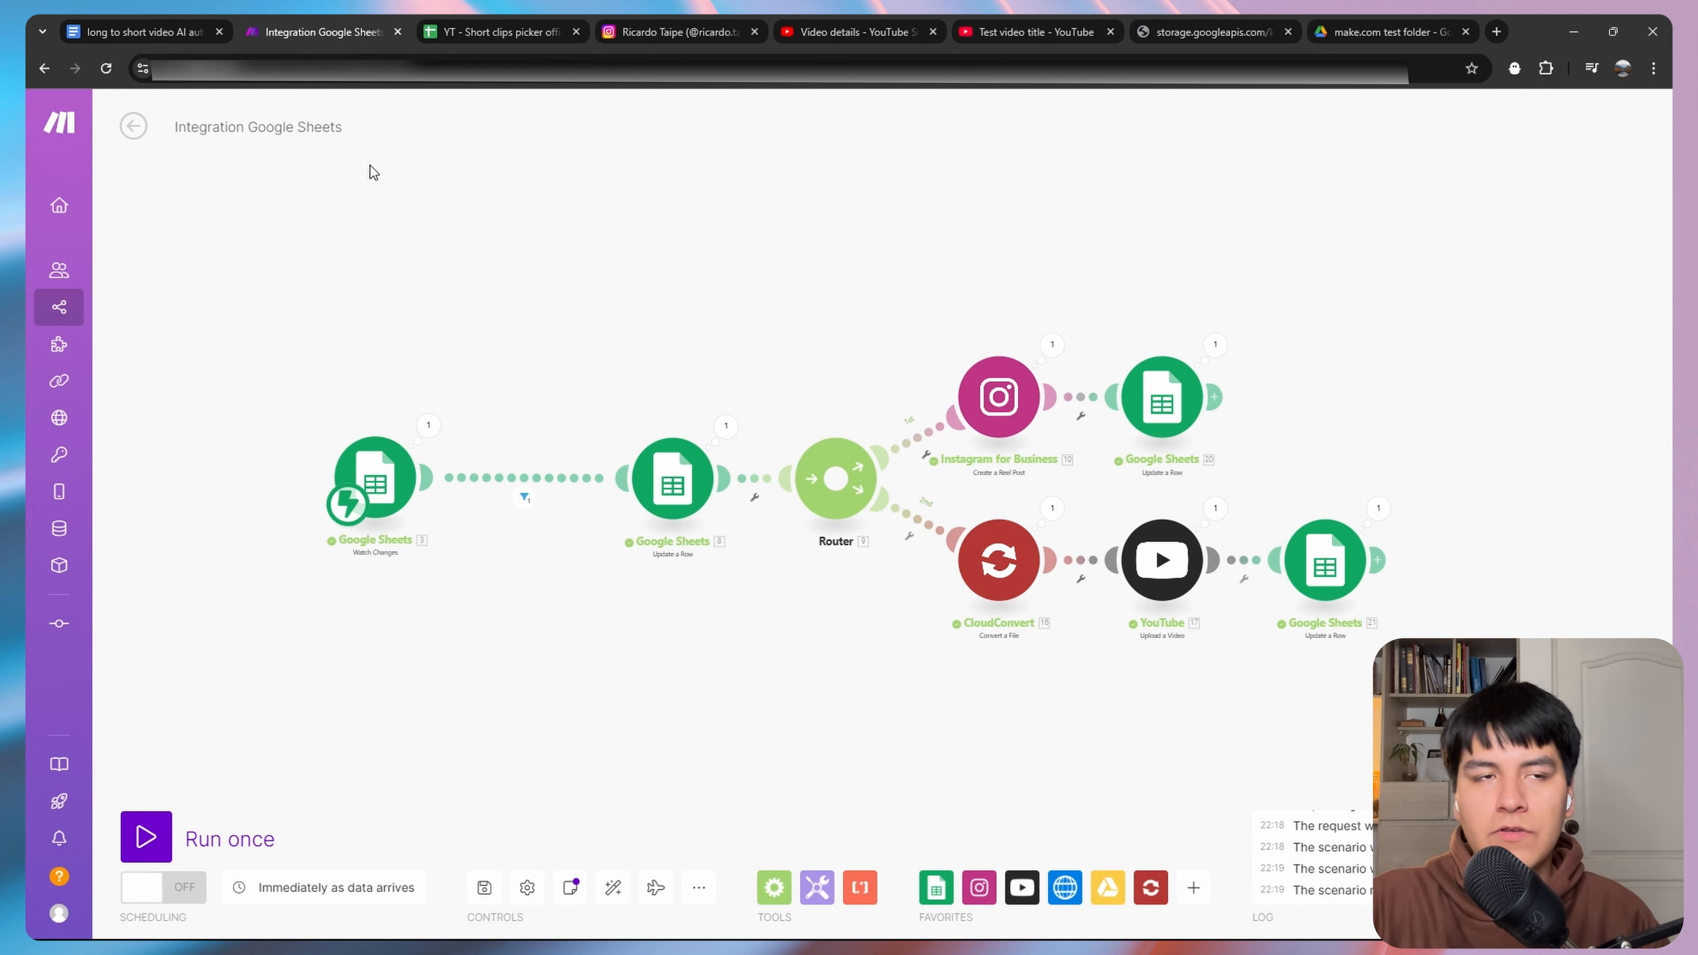
Switch to the "long to short video AI automation planner" document in Google Docs.
click(146, 33)
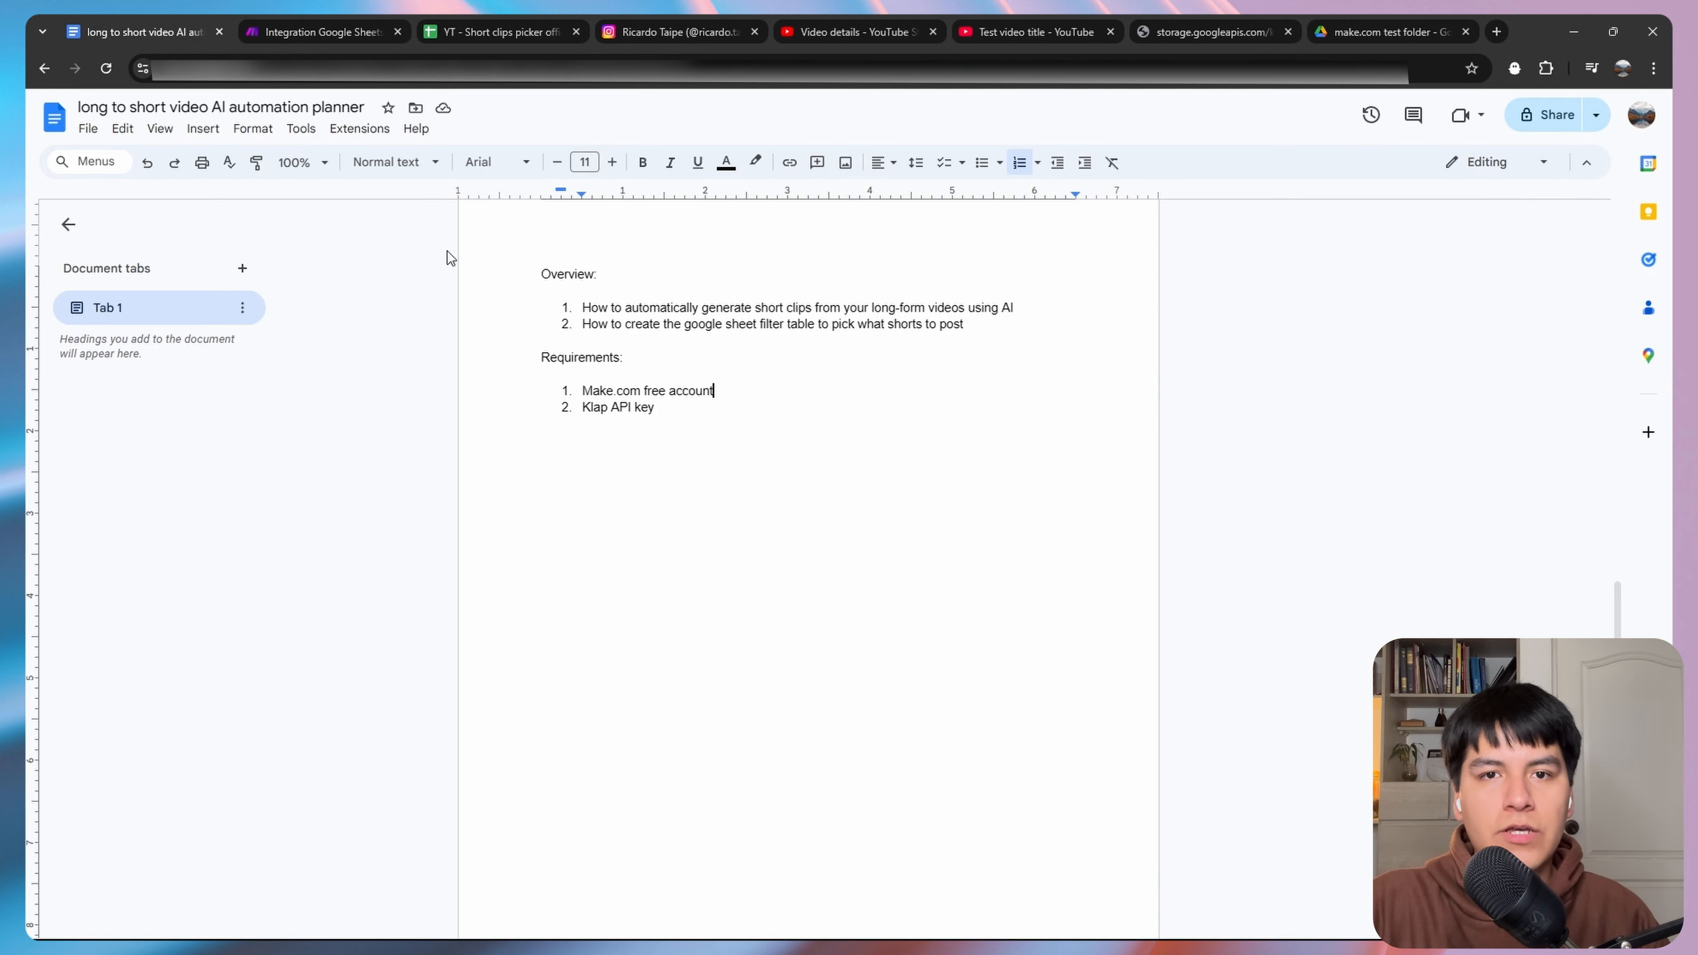